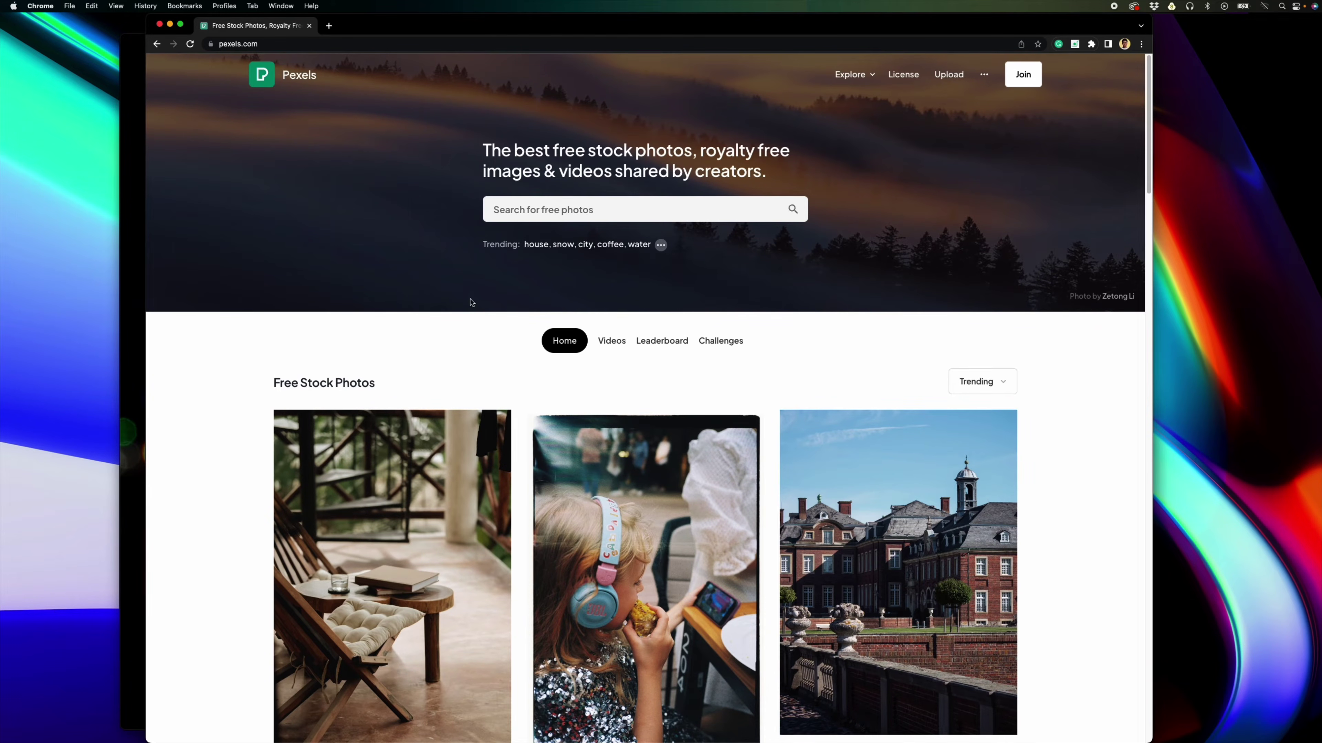
# Step: Switch to QuickTime Player, replay the BG 1.mp4 character video from near its start, and return to the Pexels page in Chrome
pyautogui.click(136, 254)
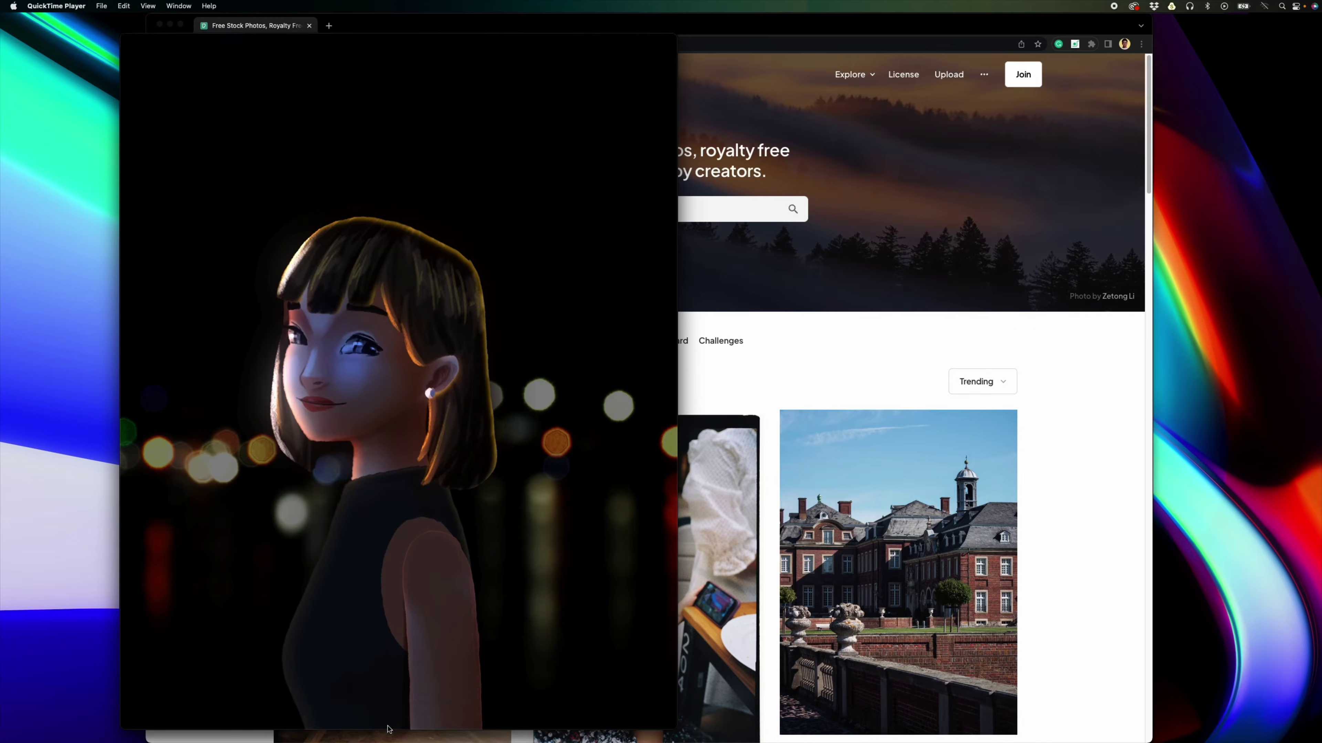
pyautogui.click(323, 717)
pyautogui.click(407, 700)
pyautogui.click(929, 370)
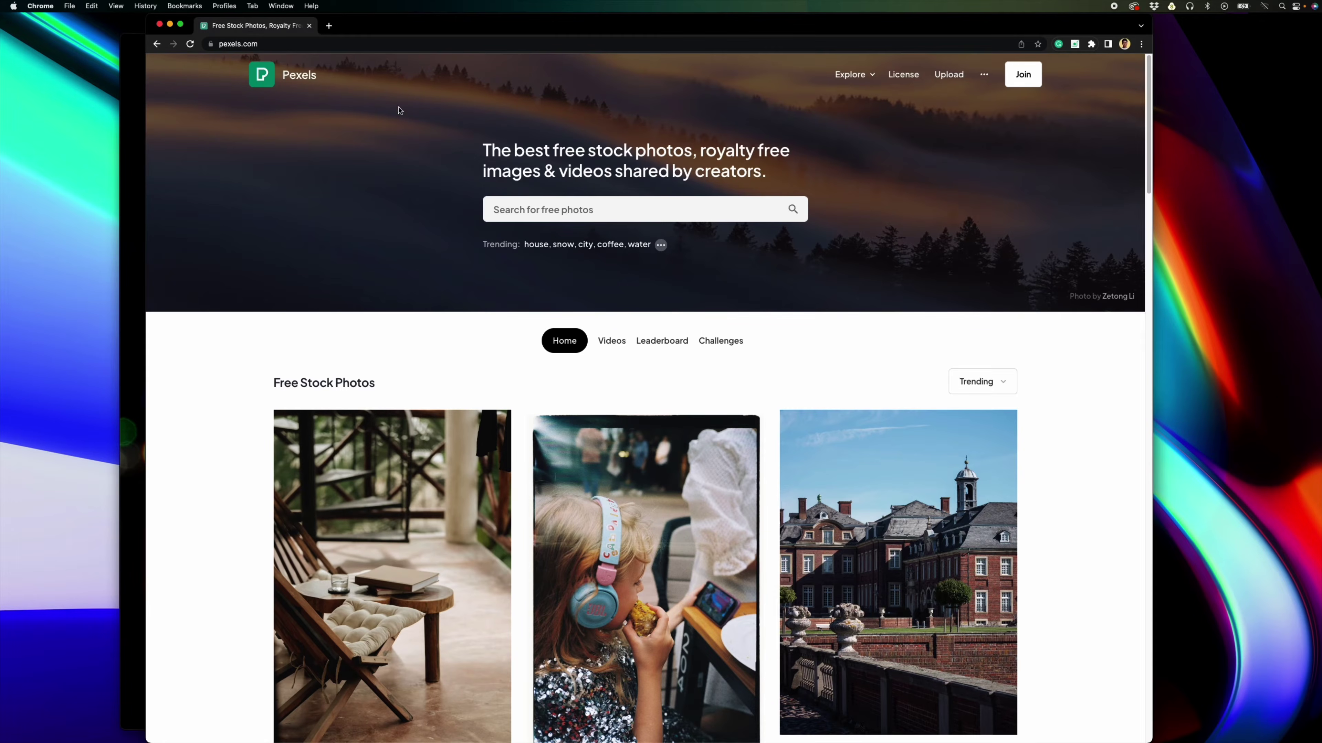
# Step: Search Pexels for "street background" and open the photo of a person standing in front of a train on a snowy night
pyautogui.click(520, 208)
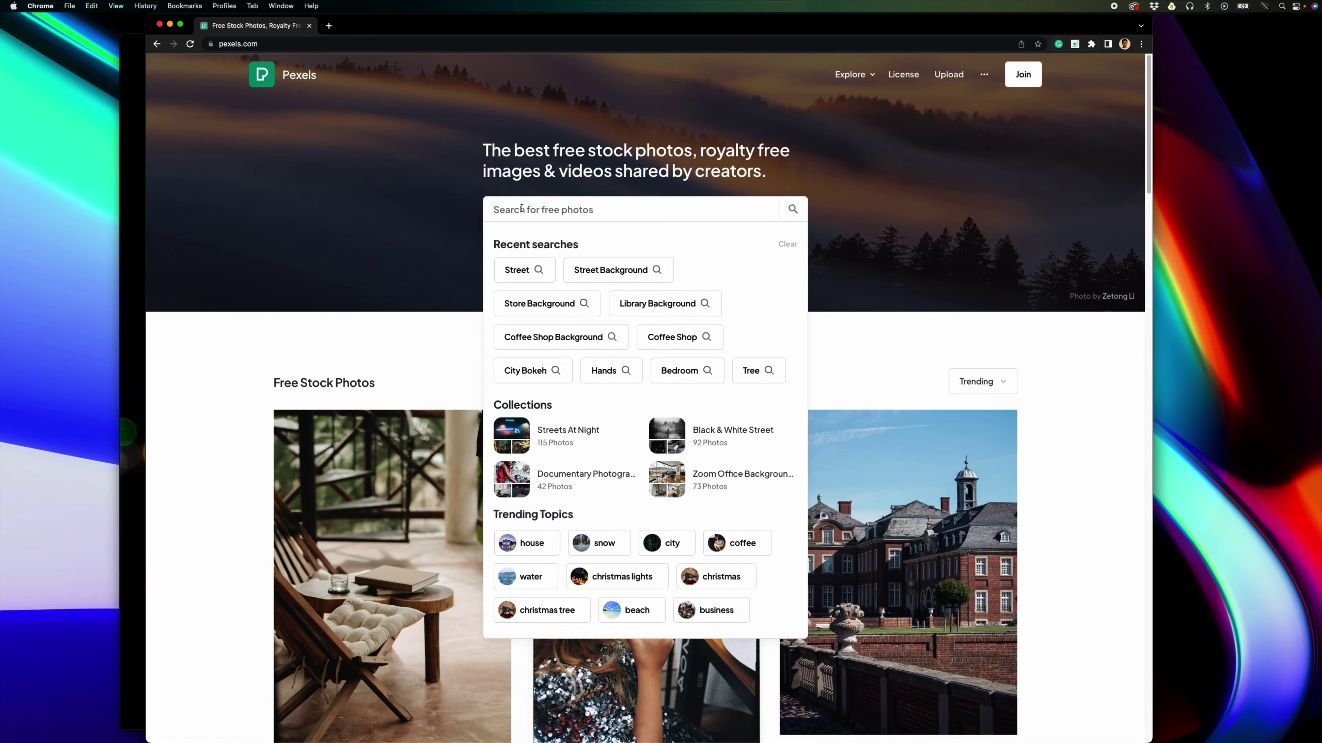
pyautogui.write('street b')
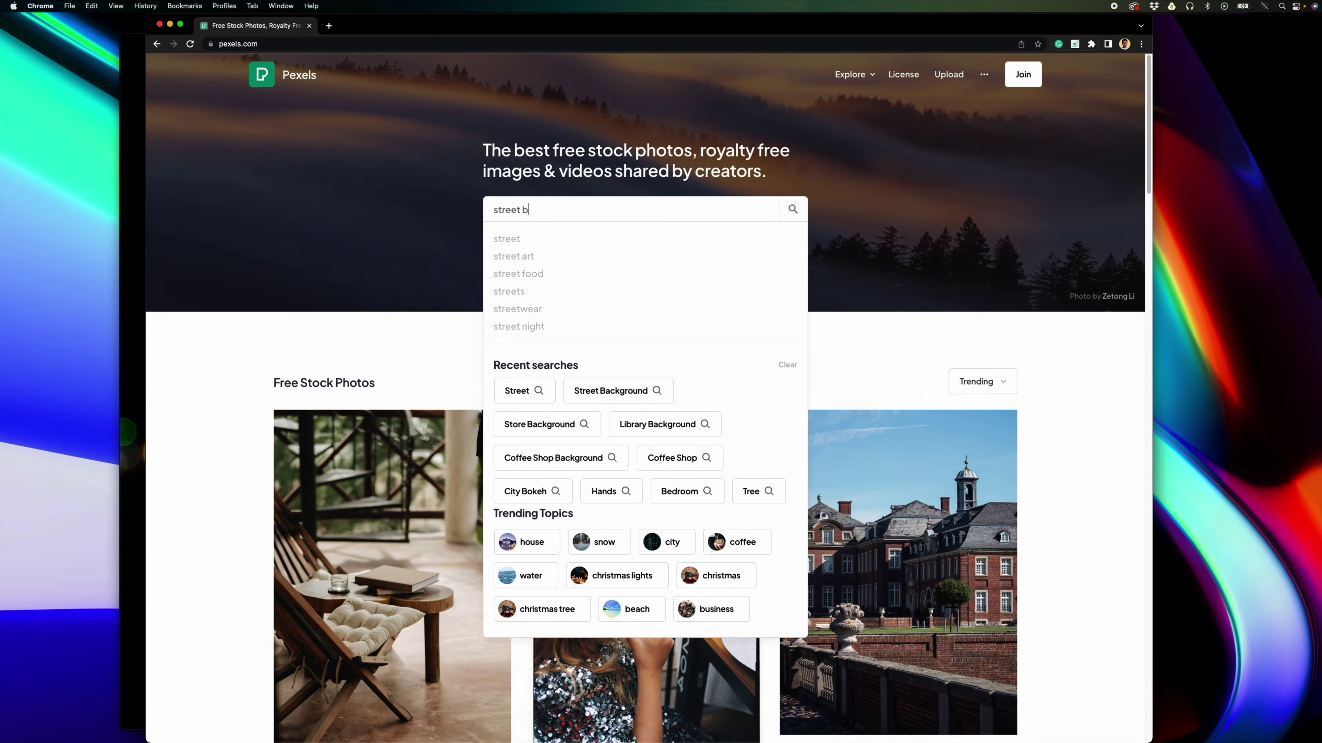
pyautogui.write('ack')
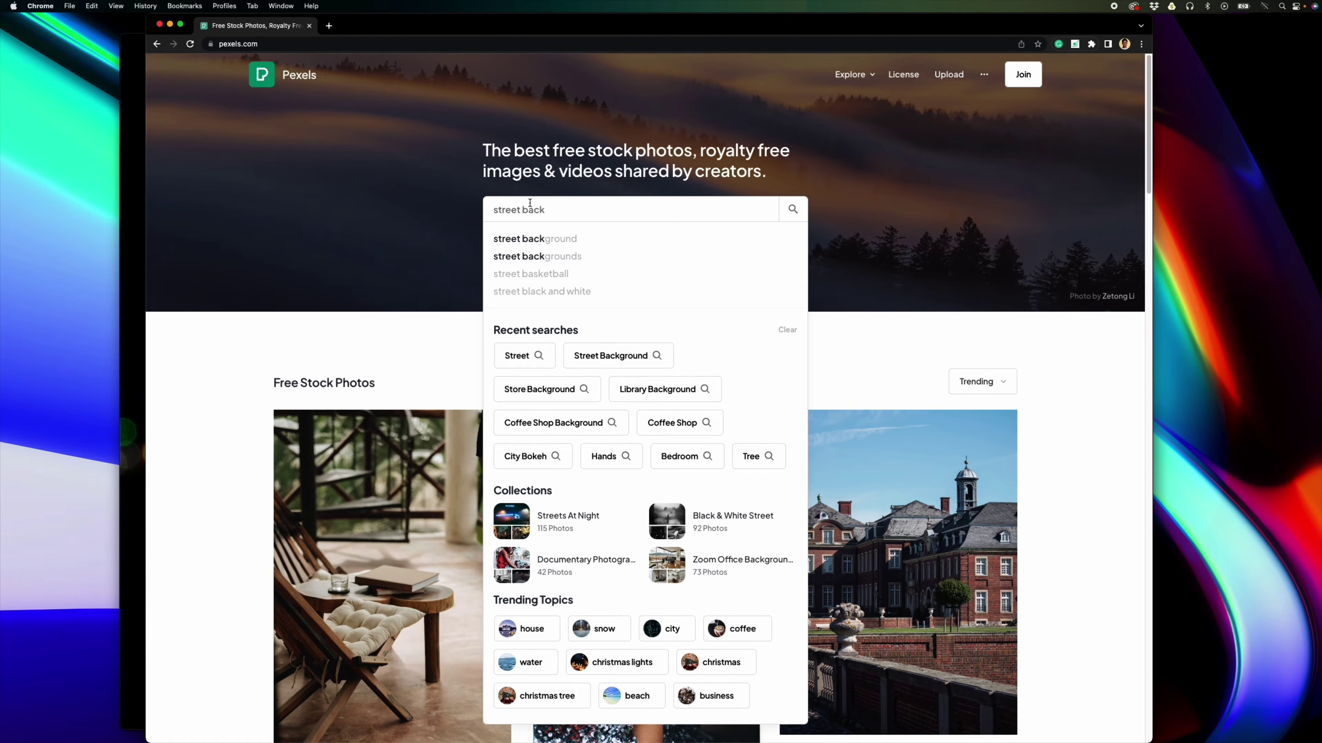
pyautogui.click(544, 238)
pyautogui.click(681, 376)
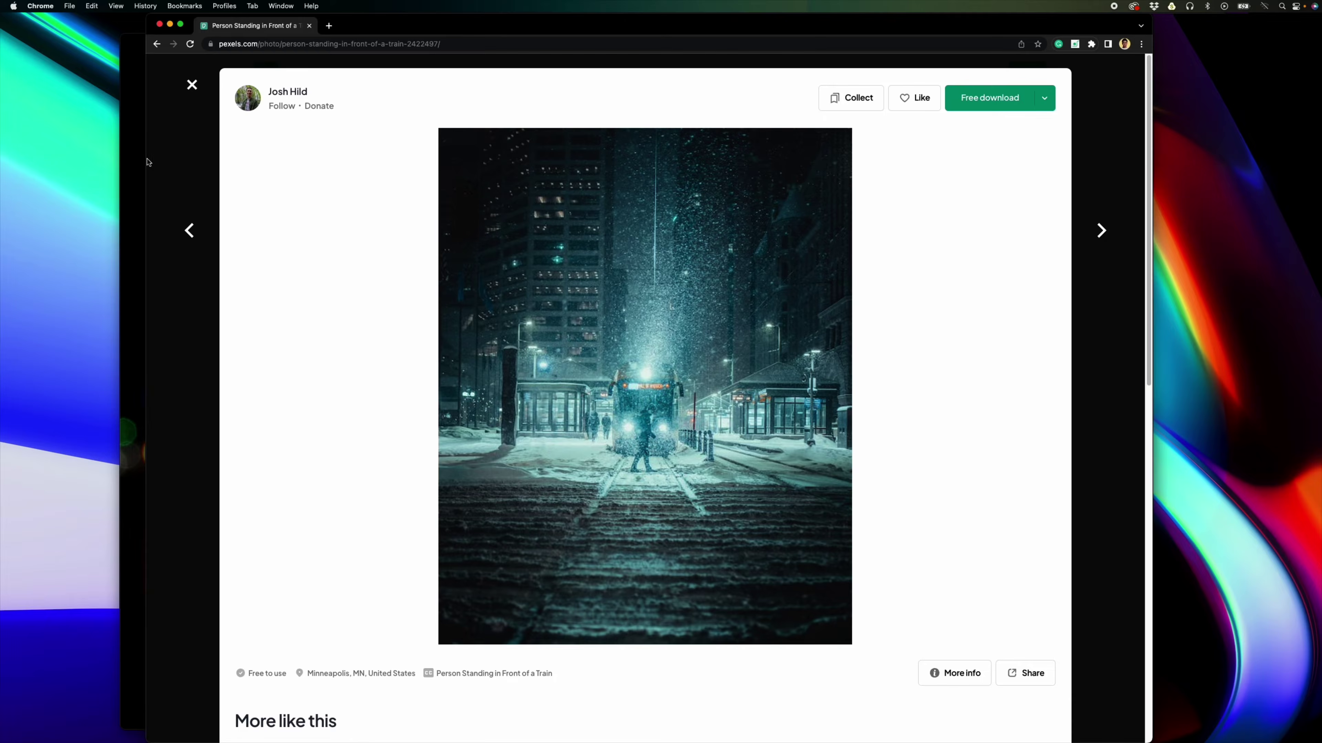
# Step: Compare the snowy train photo's perspective and colours with the BG 1.mp4 character in QuickTime Player, and close the photo's page
pyautogui.click(135, 165)
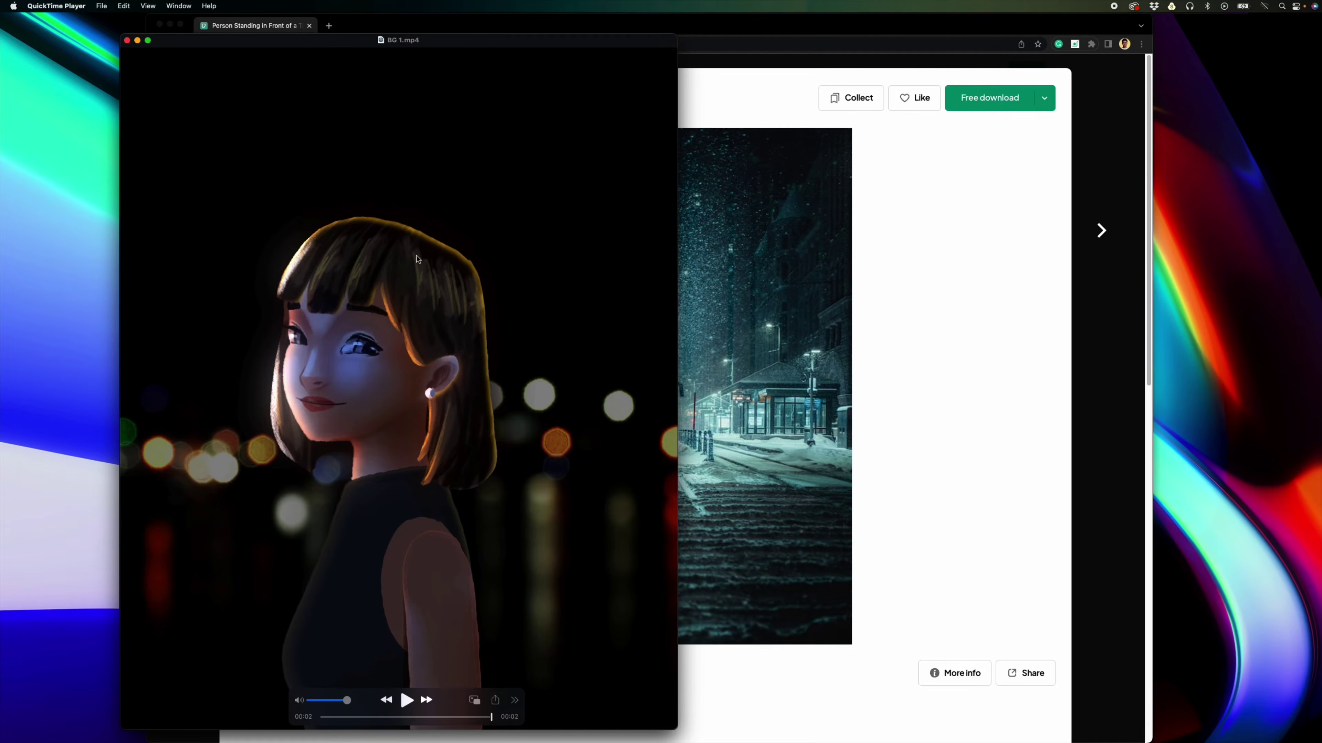
pyautogui.click(736, 412)
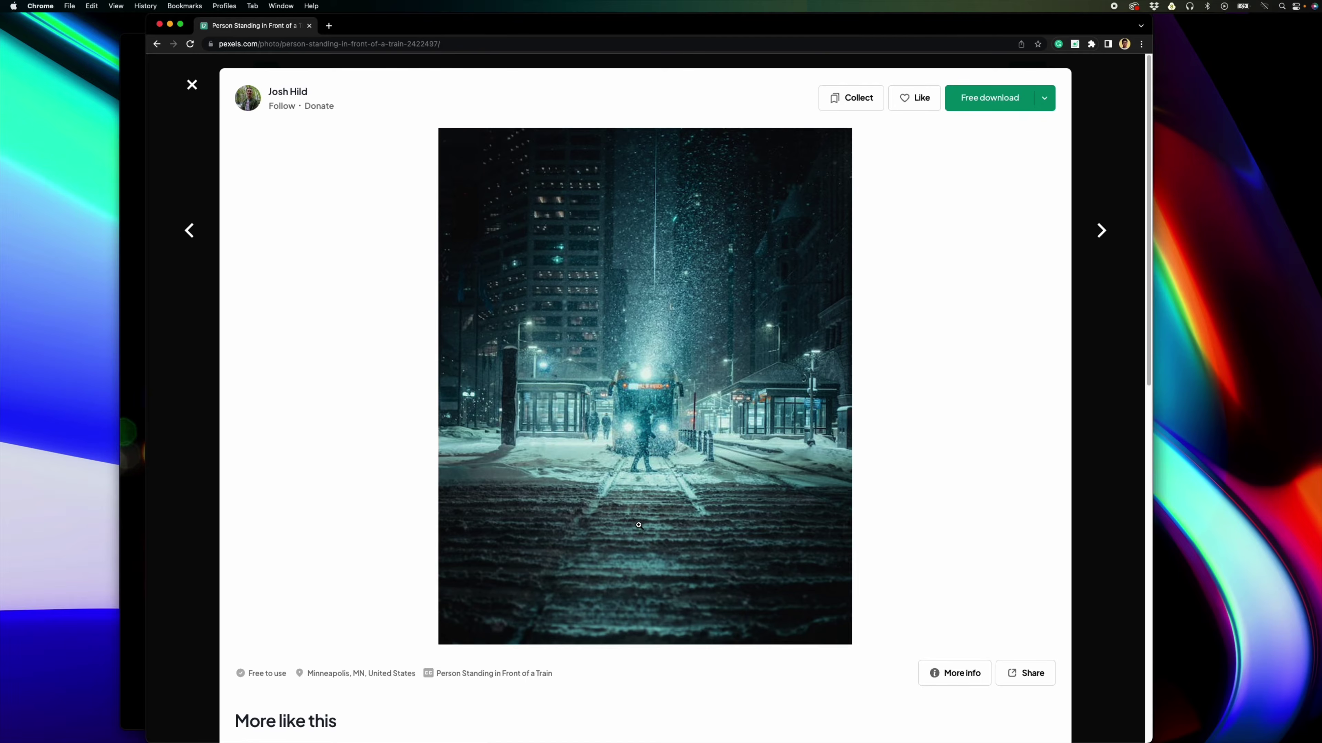
pyautogui.click(130, 373)
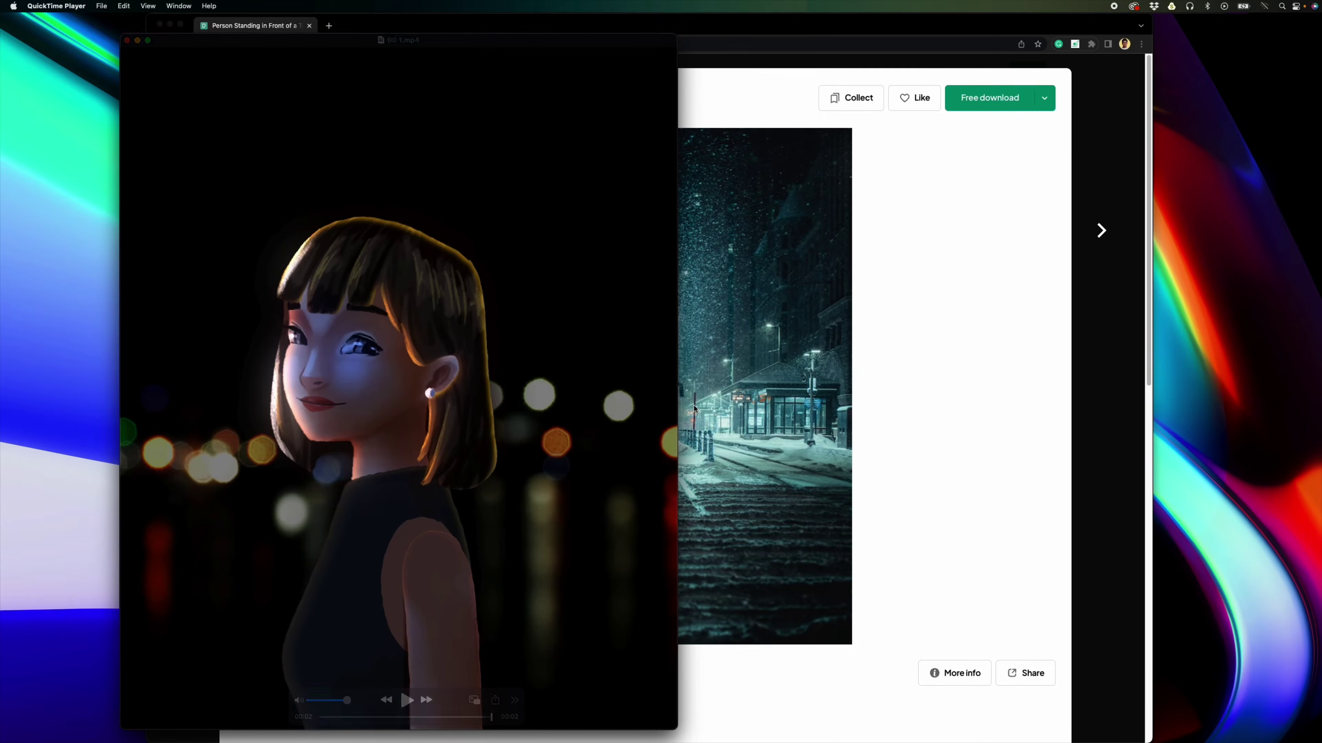
pyautogui.click(686, 369)
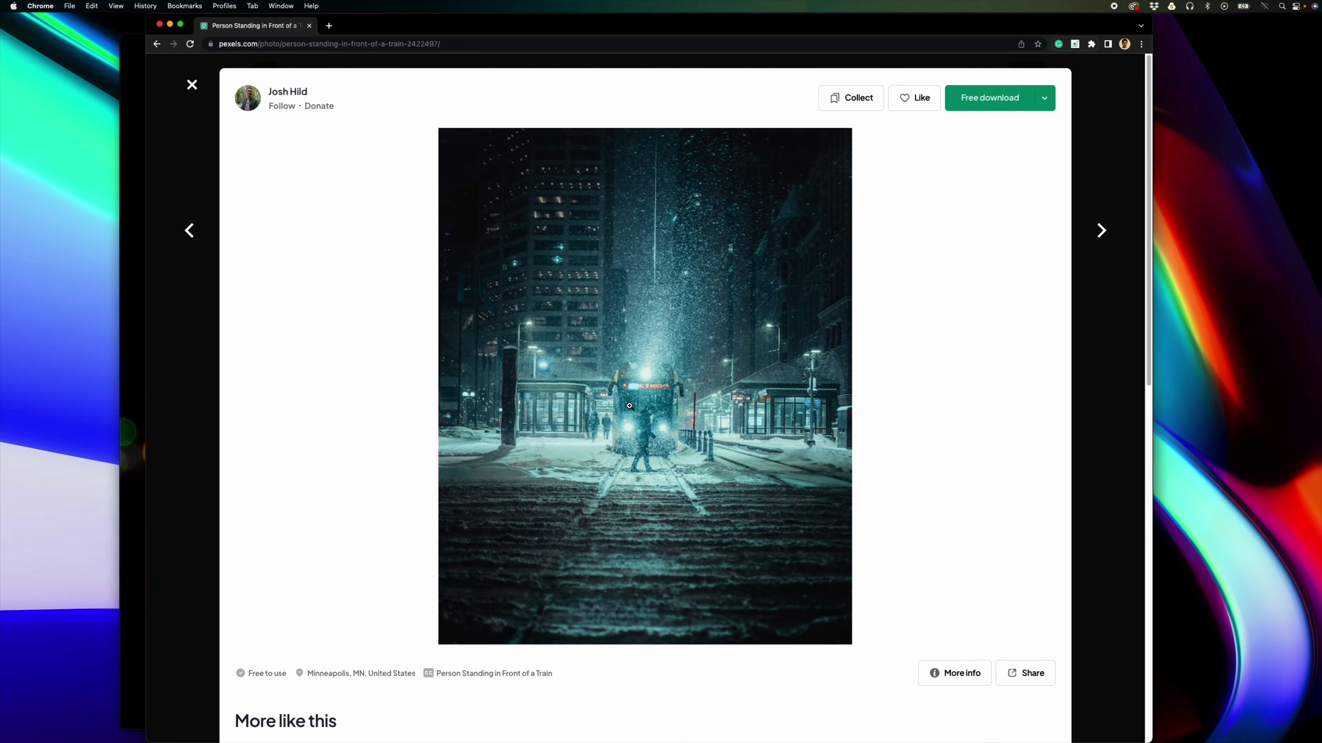
pyautogui.click(191, 86)
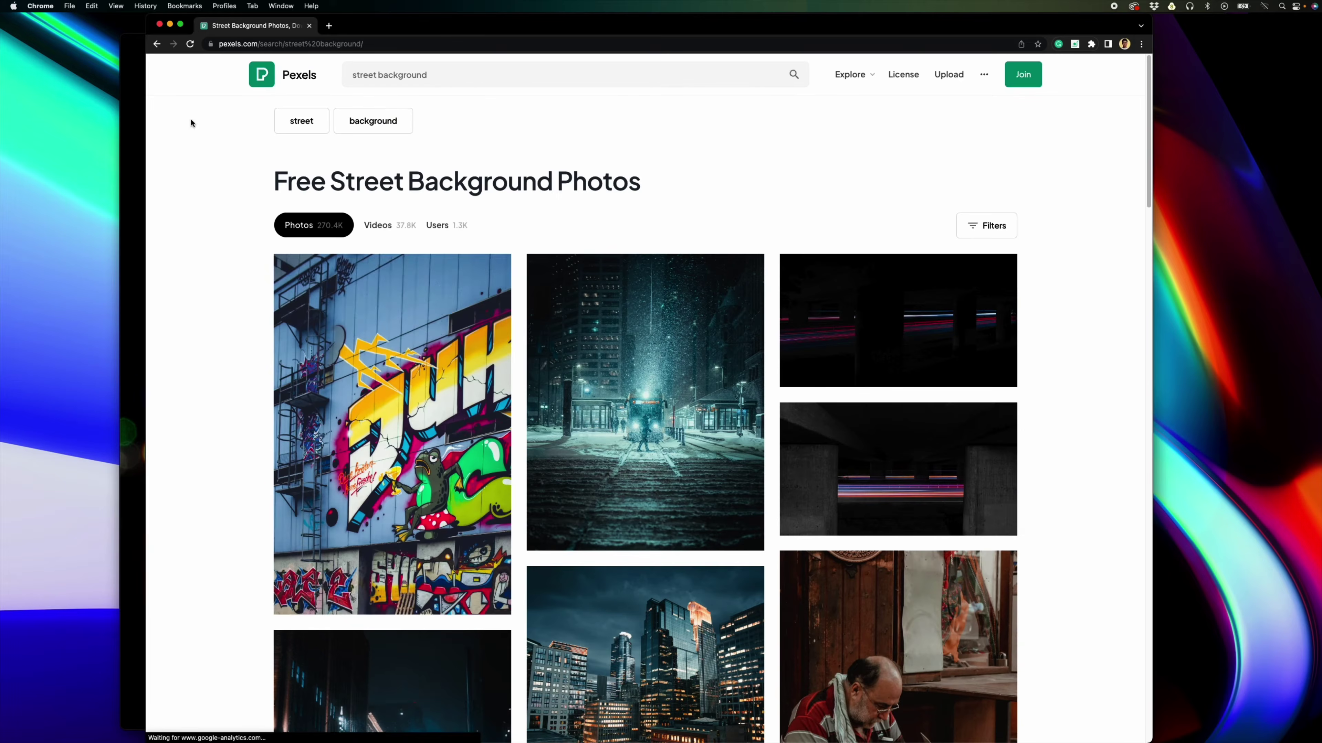
# Step: Browse the street background results and open the dark photo of a wet street under a skyway with green reflections
pyautogui.scroll(-3, 385, 370)
pyautogui.scroll(-10, 393, 379)
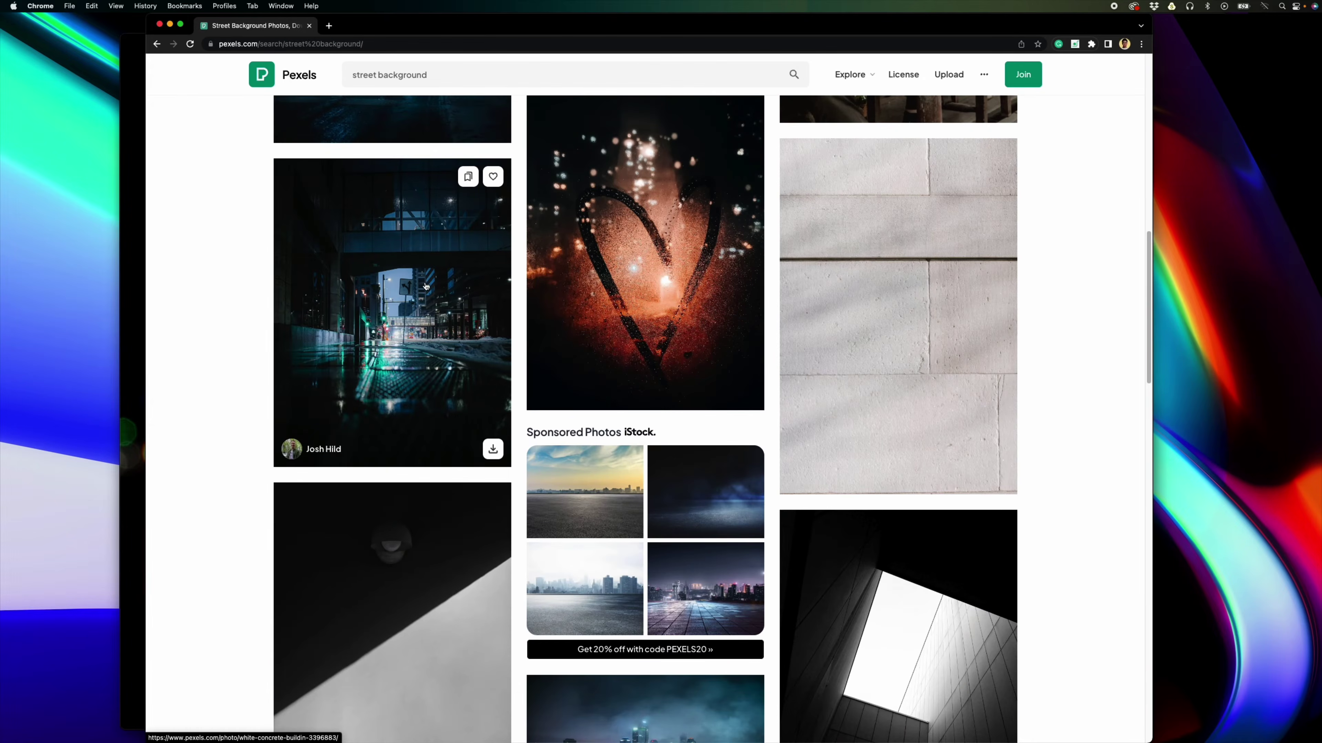
pyautogui.click(425, 286)
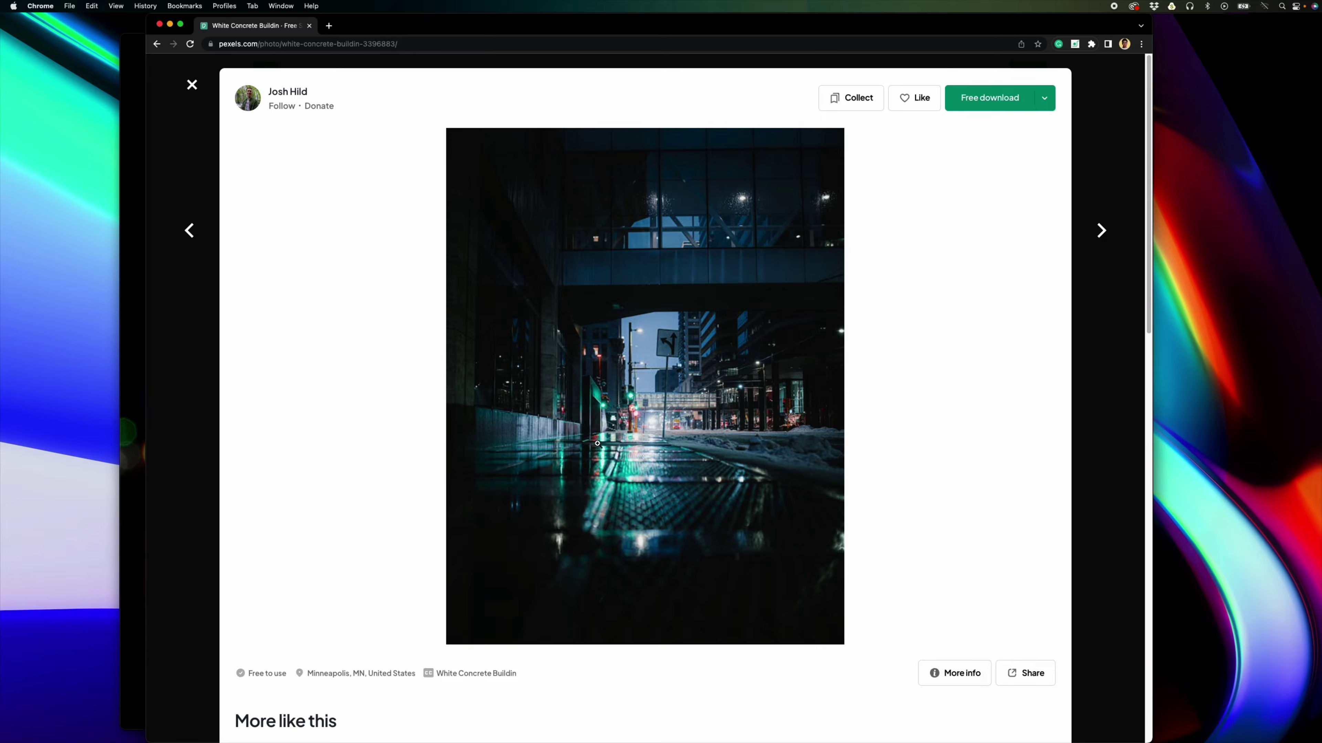
# Step: Compare the wet street photo's camera angle with the BG 1.mp4 character in QuickTime Player, and return to the search results
pyautogui.click(138, 449)
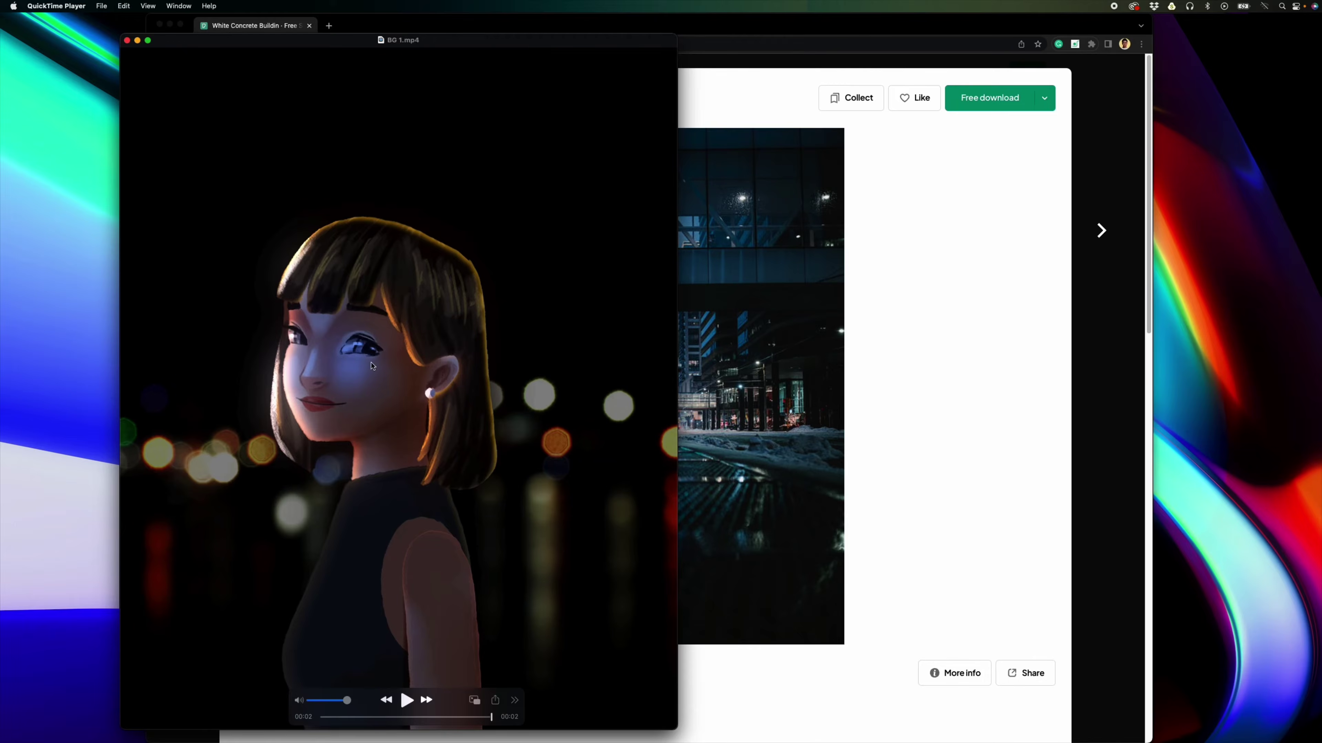
pyautogui.click(693, 414)
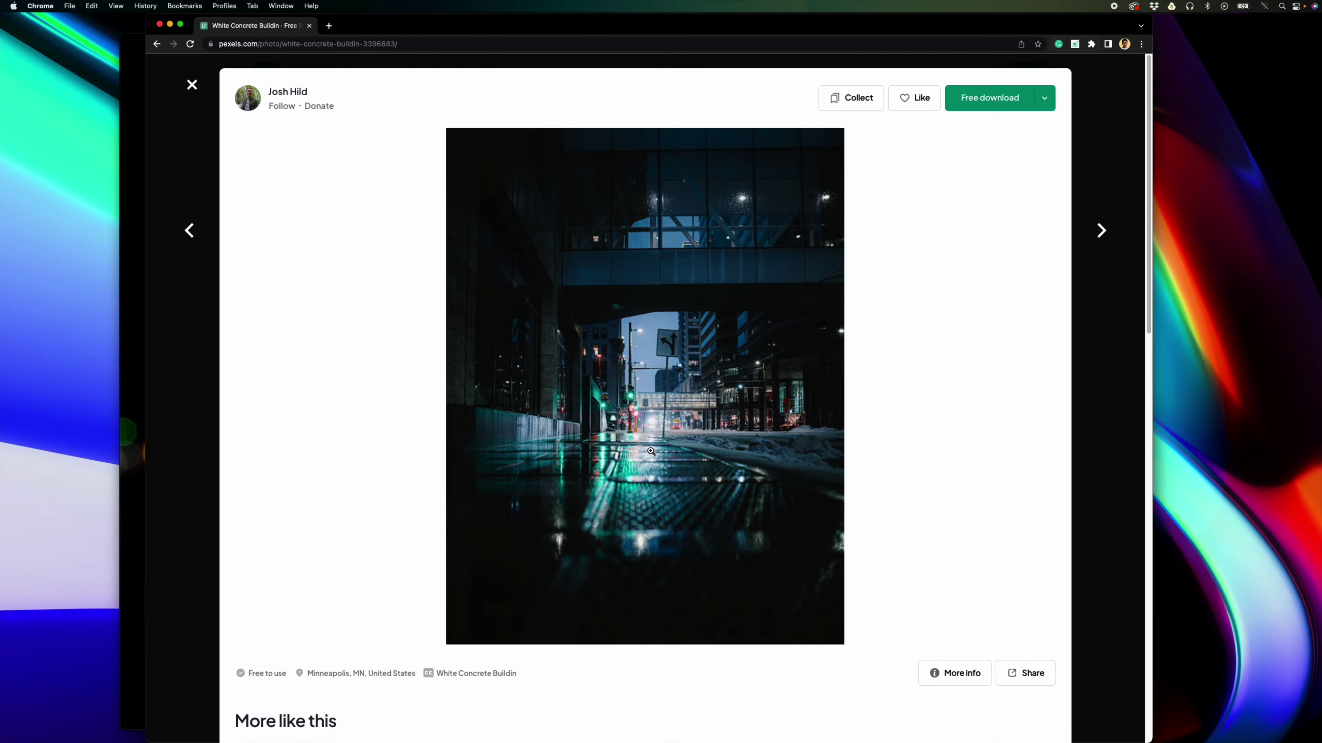
pyautogui.click(130, 378)
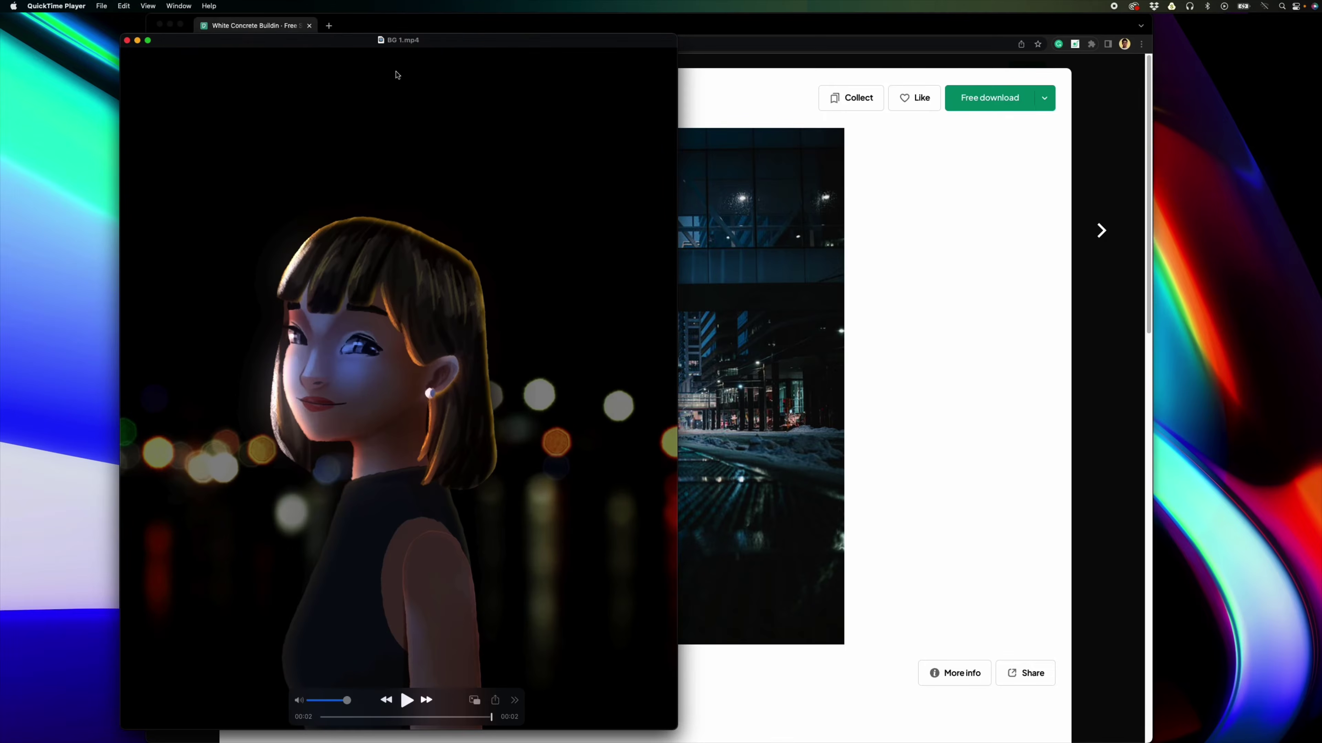
pyautogui.moveTo(448, 40); pyautogui.dragTo(424, 28)
pyautogui.click(959, 330)
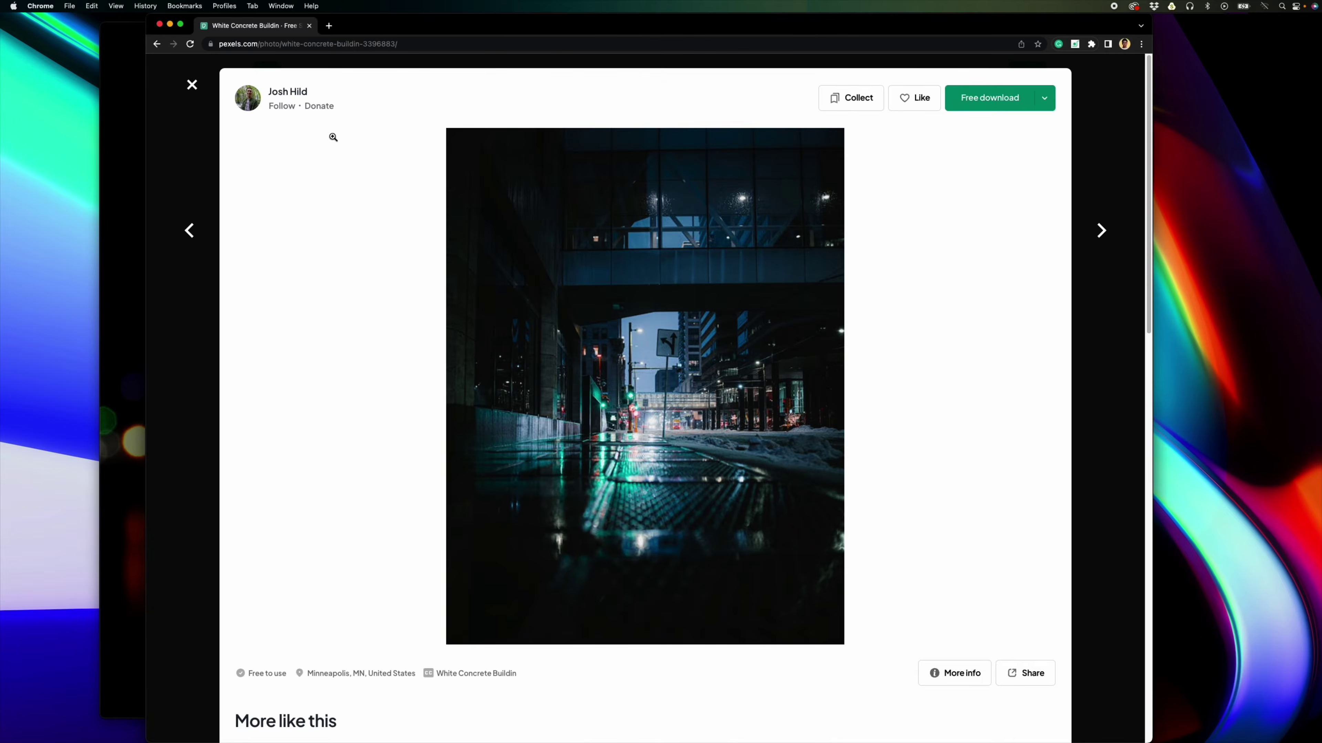
pyautogui.click(208, 161)
# Step: Open the black-and-white photo of a modern building with geometric walls and compare its viewpoint with the BG 1.mp4 character
pyautogui.scroll(-5, 470, 414)
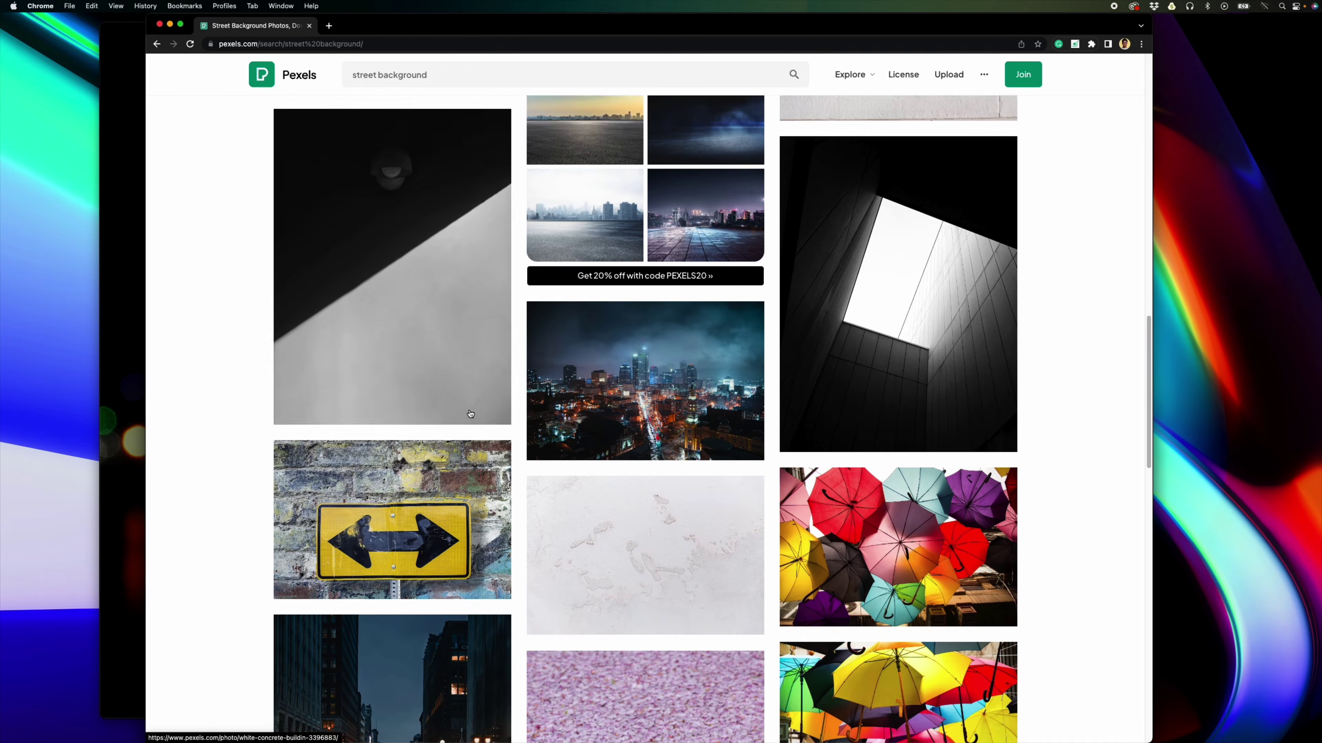
pyautogui.scroll(1, 470, 414)
pyautogui.scroll(-3, 470, 414)
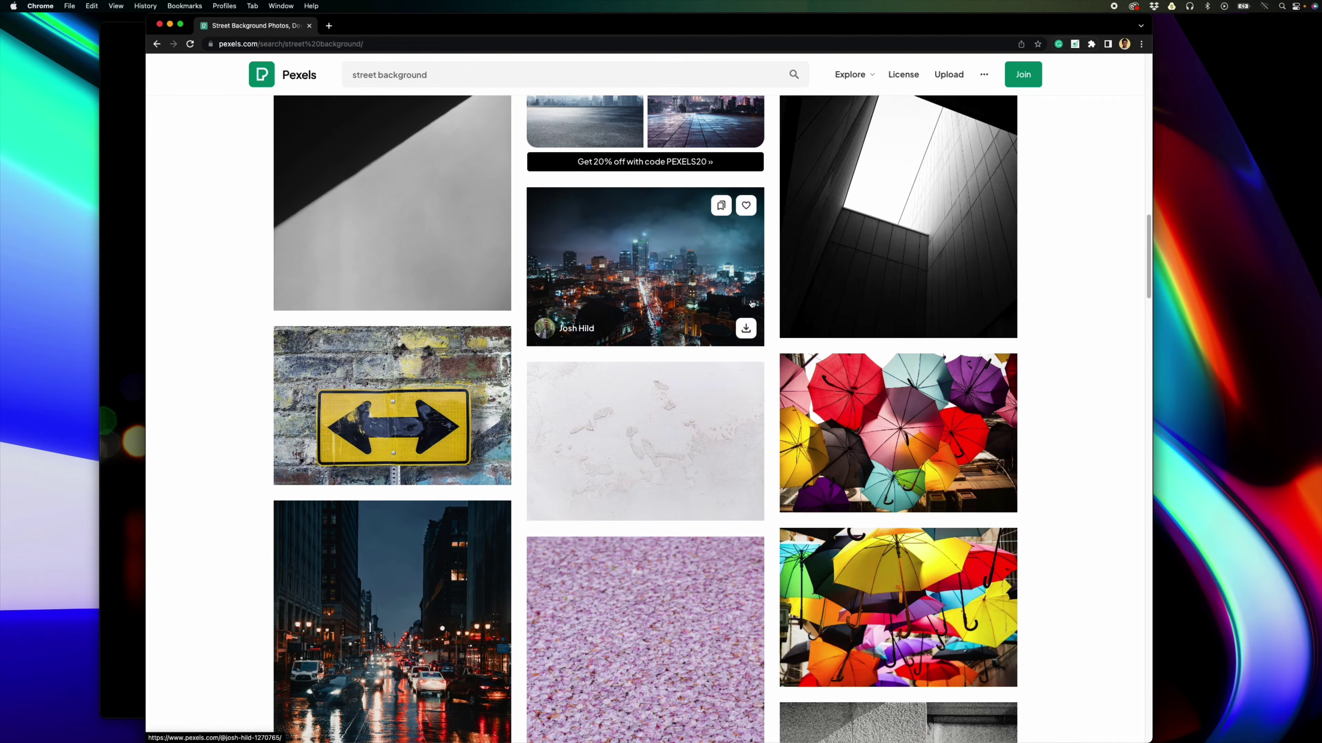
pyautogui.click(815, 312)
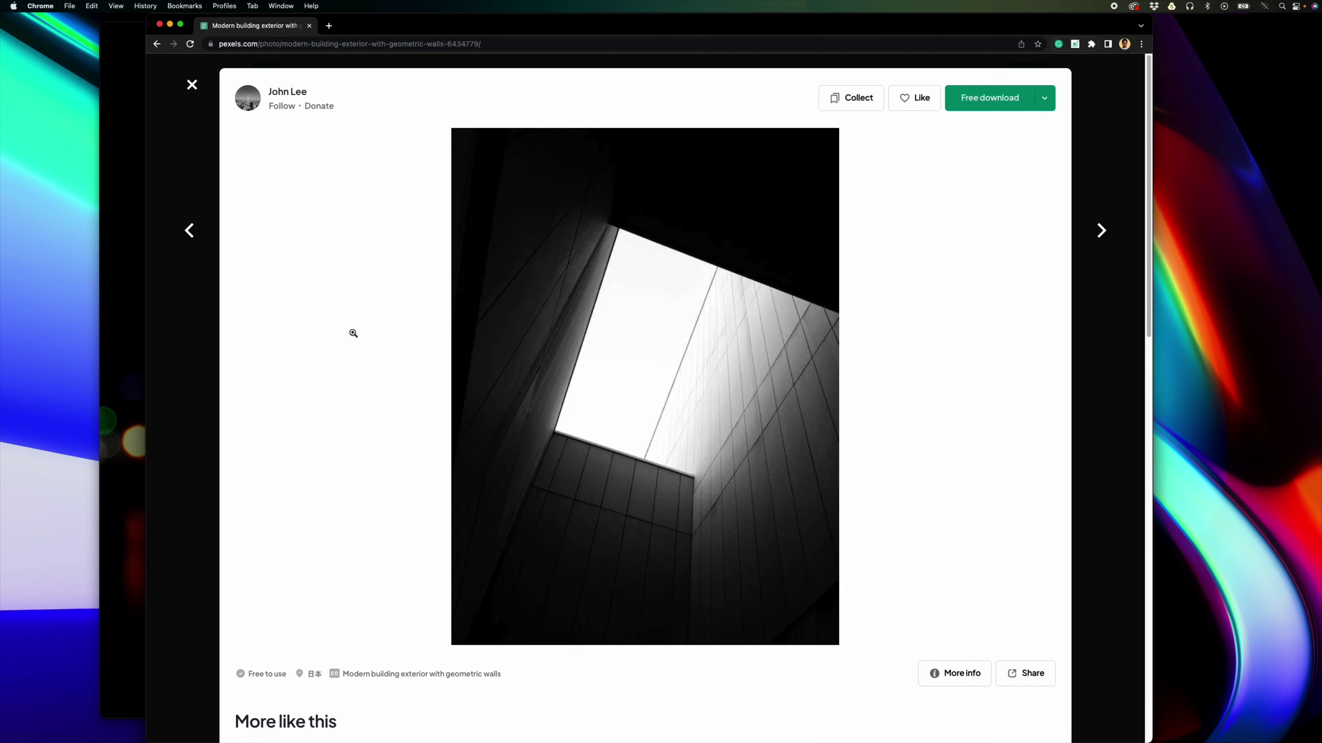
pyautogui.click(142, 294)
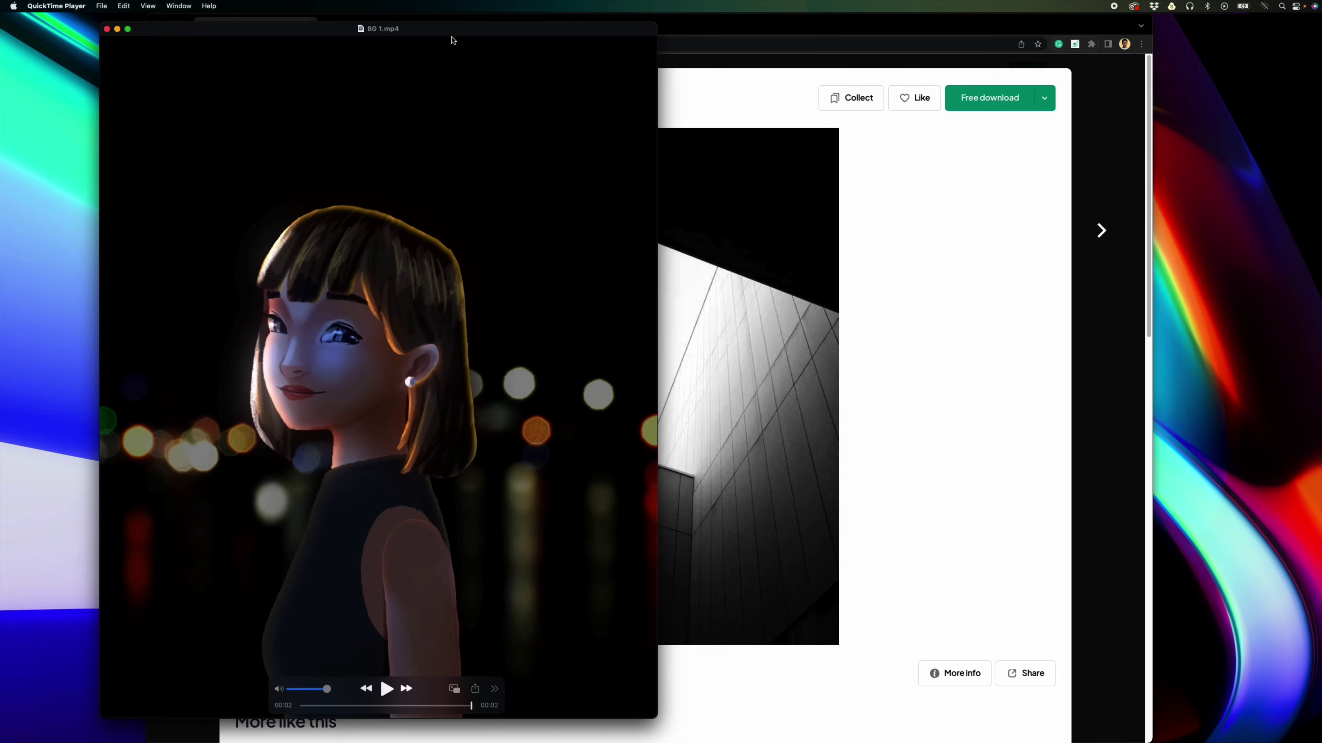
pyautogui.moveTo(455, 32); pyautogui.dragTo(383, 59)
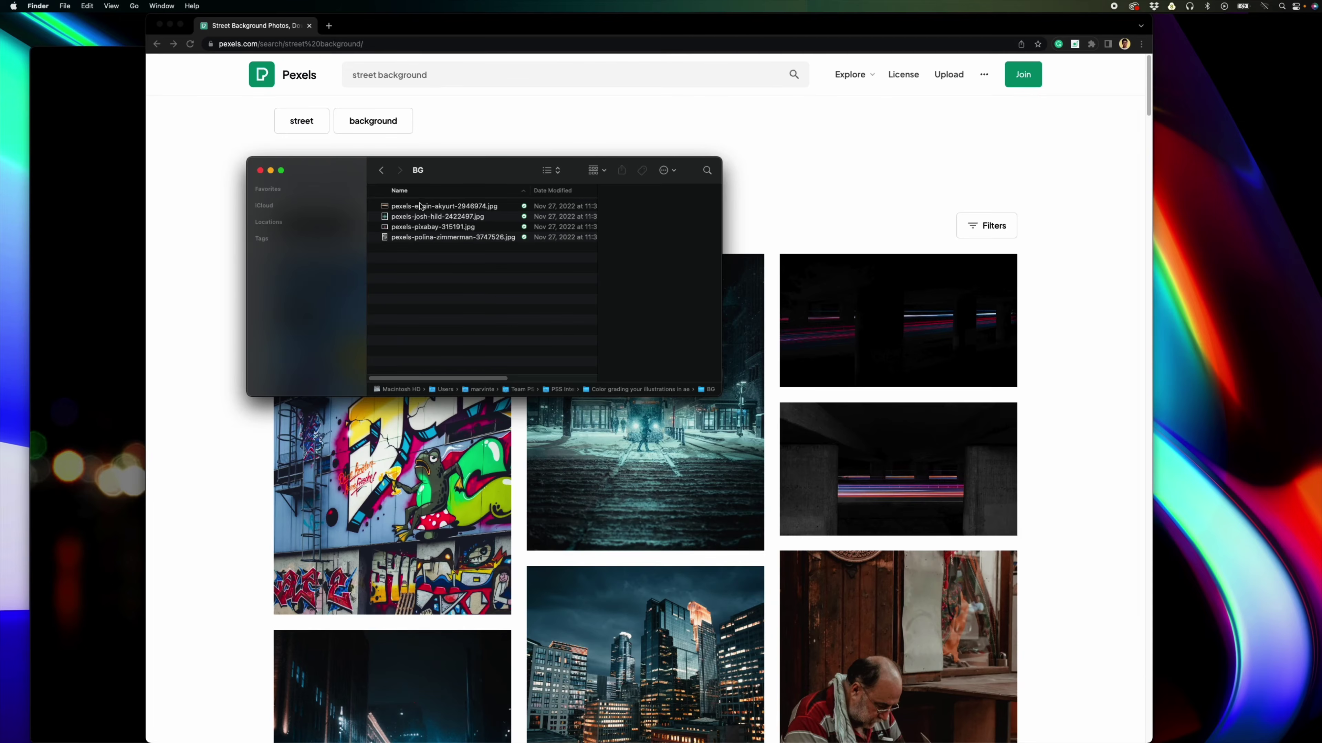
# Step: Look through the four downloaded background photos in Finder's BG folder, ending on the bookshelf image
pyautogui.click(421, 206)
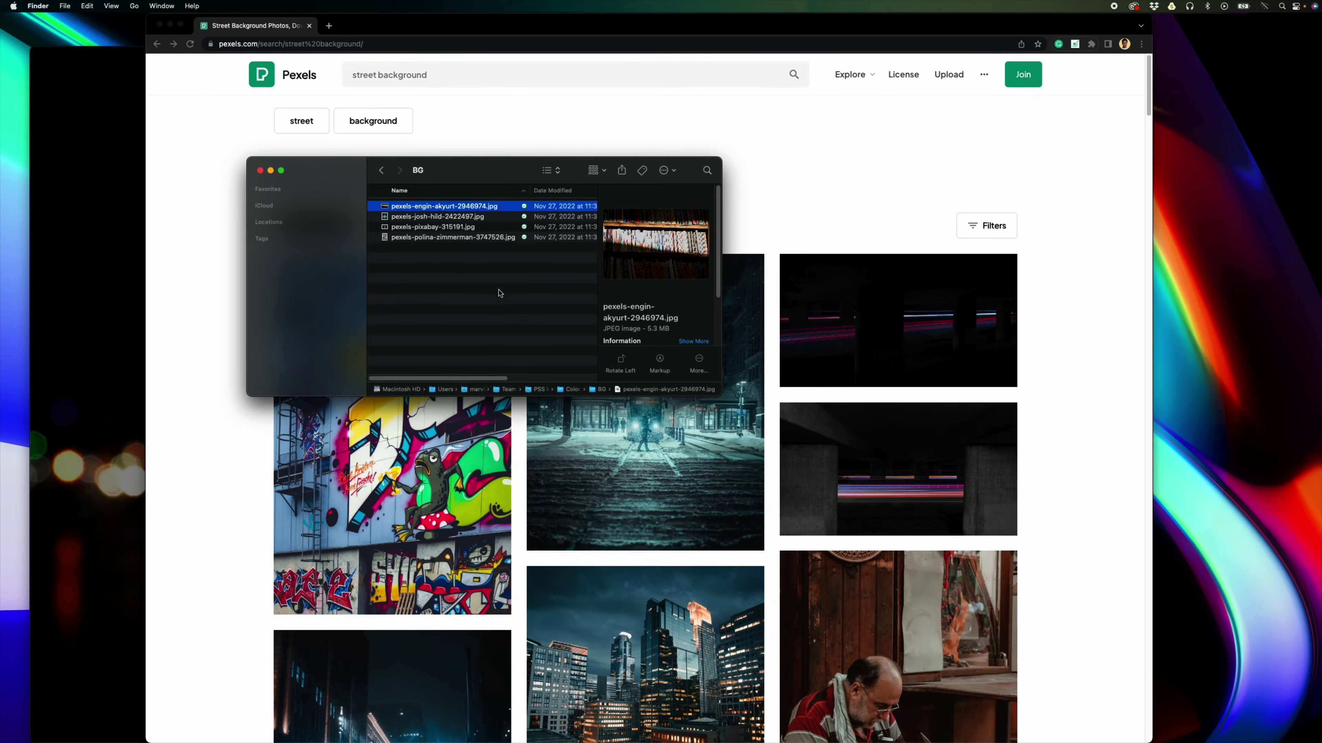
pyautogui.click(465, 217)
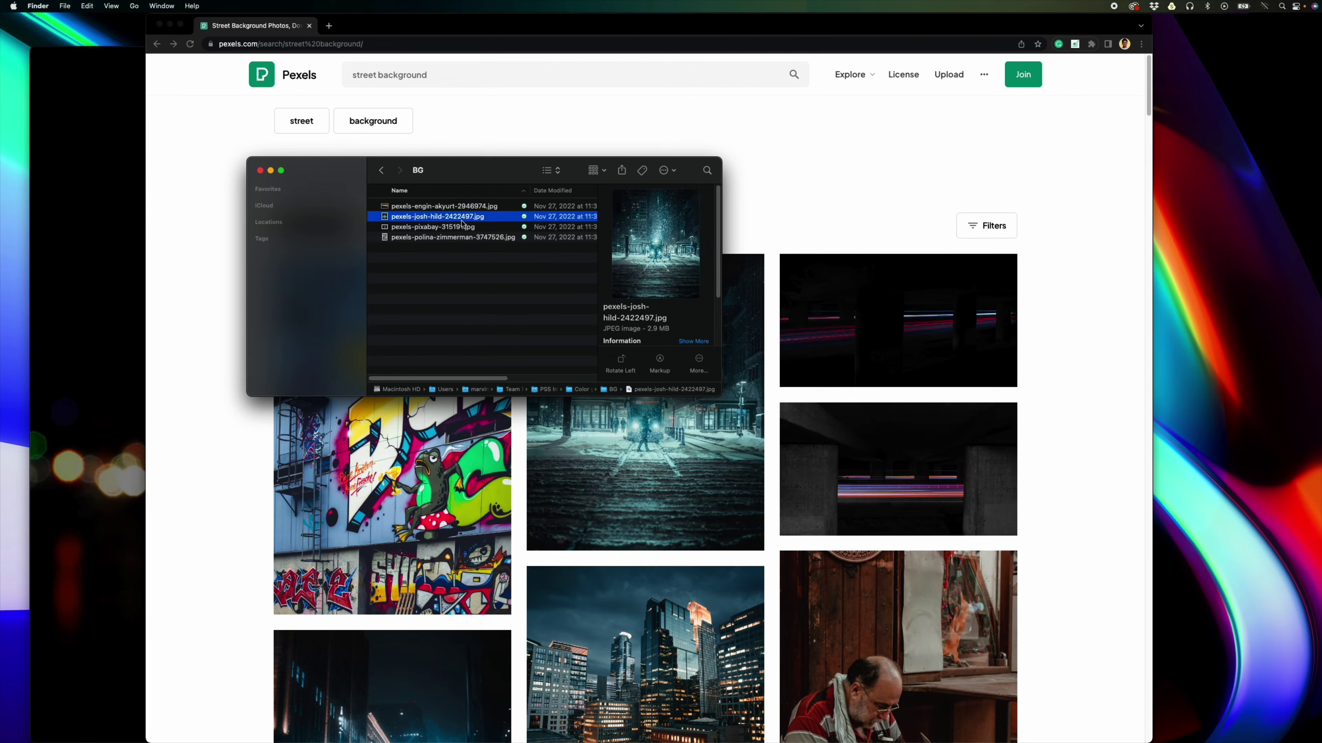
pyautogui.click(461, 227)
pyautogui.click(460, 238)
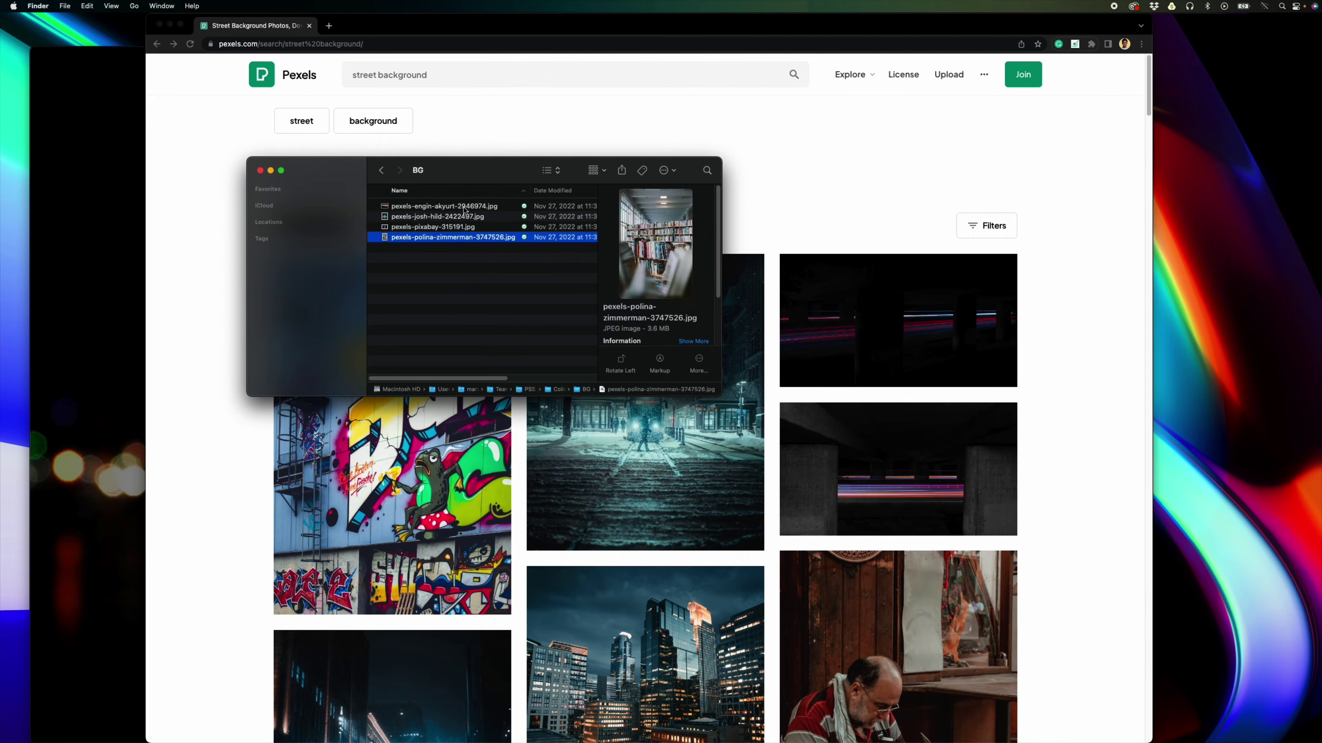
pyautogui.click(465, 207)
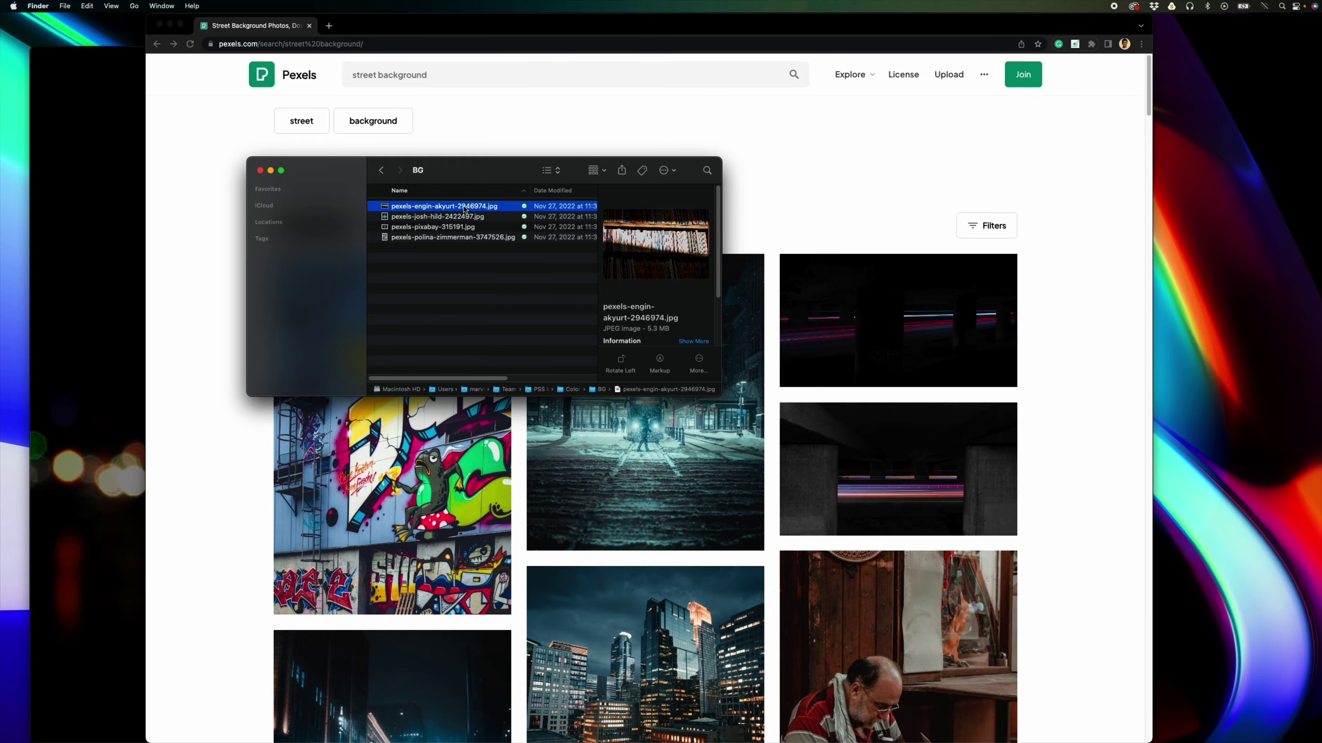
# Step: Preview the bookshelf photo at large size, place the BG 1.mp4 character video over it for comparison, and close the preview
pyautogui.press('space')
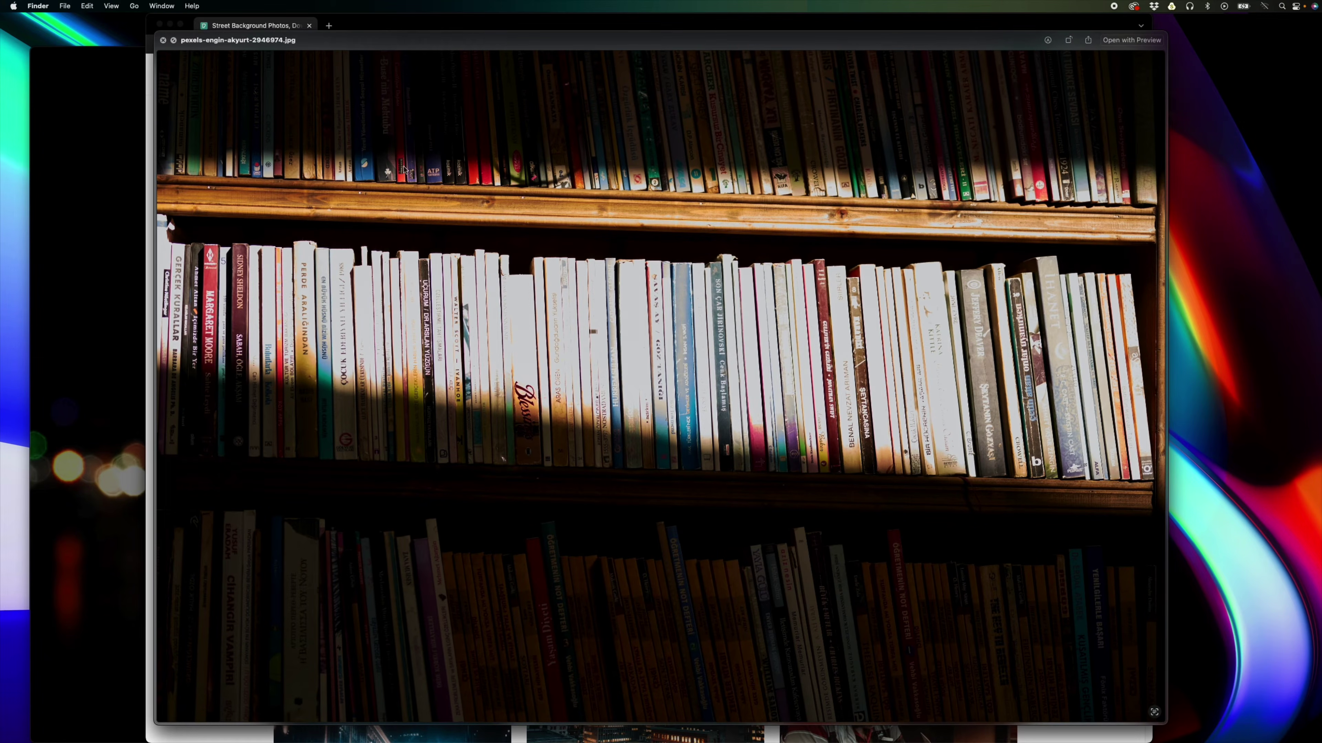
pyautogui.moveTo(127, 54); pyautogui.dragTo(487, 47)
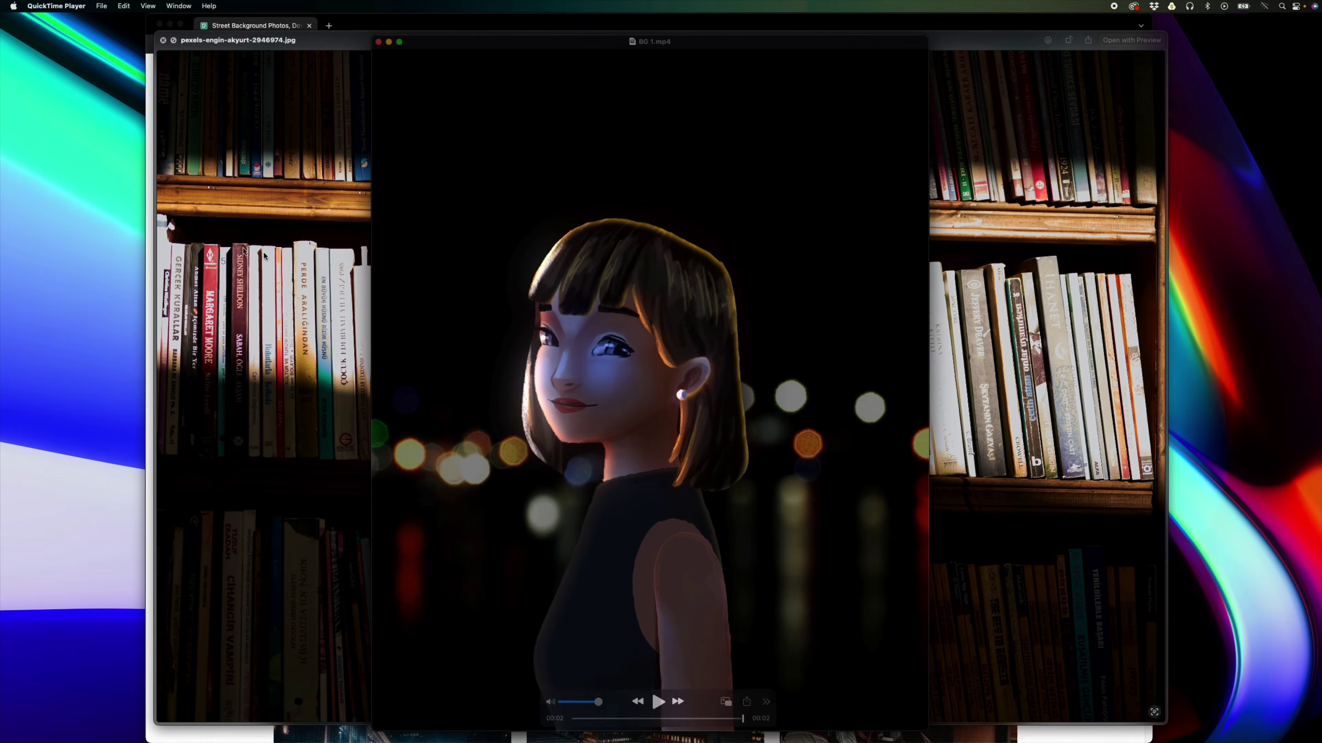
pyautogui.click(247, 225)
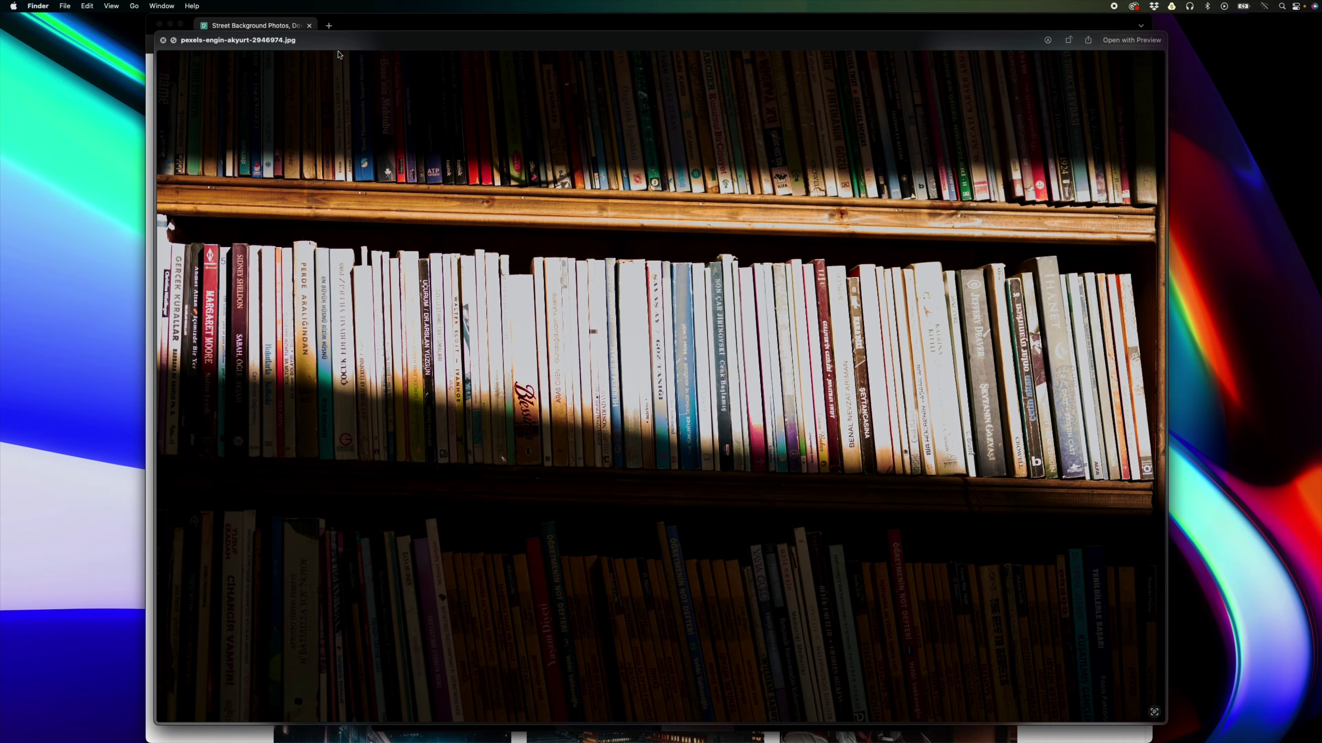
pyautogui.moveTo(343, 41); pyautogui.dragTo(394, 58)
pyautogui.press('space')
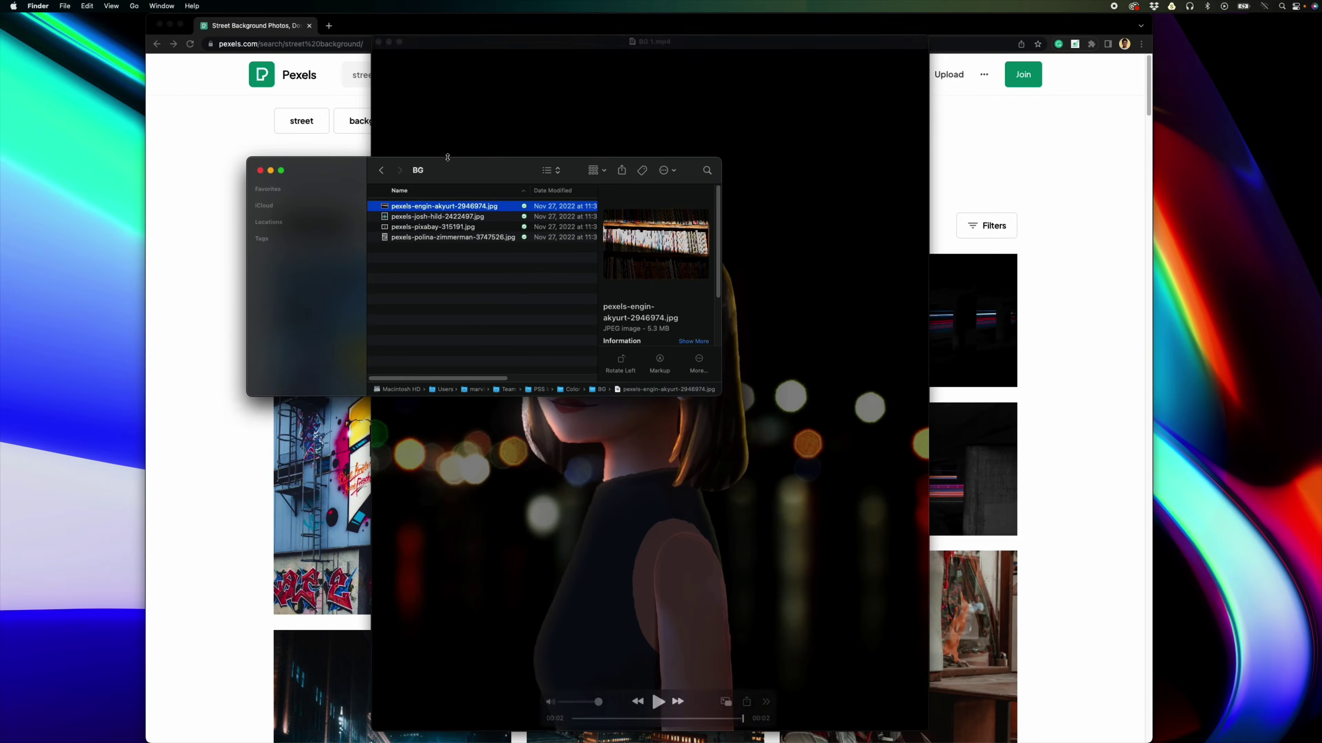
# Step: Preview the downloaded snowy train photo from the BG folder at large size and close the preview
pyautogui.press('Down')
pyautogui.press('space')
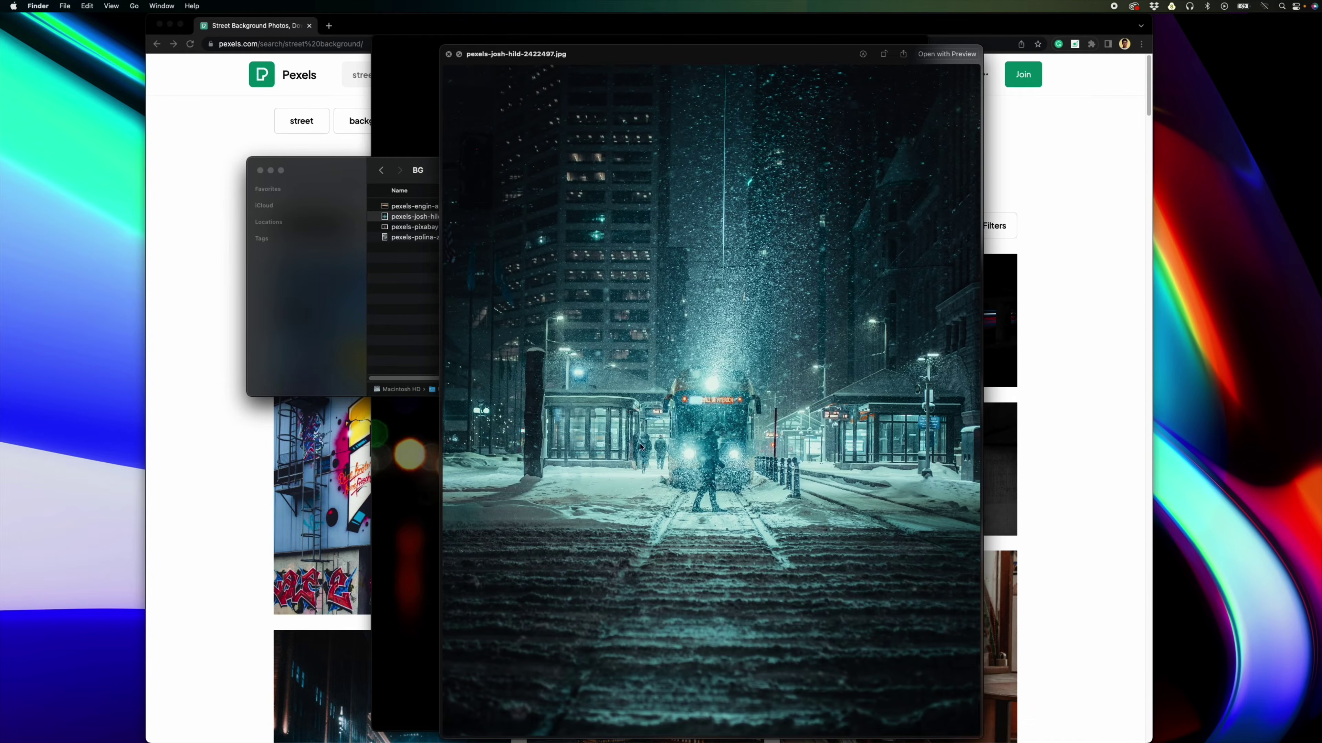
pyautogui.press('space')
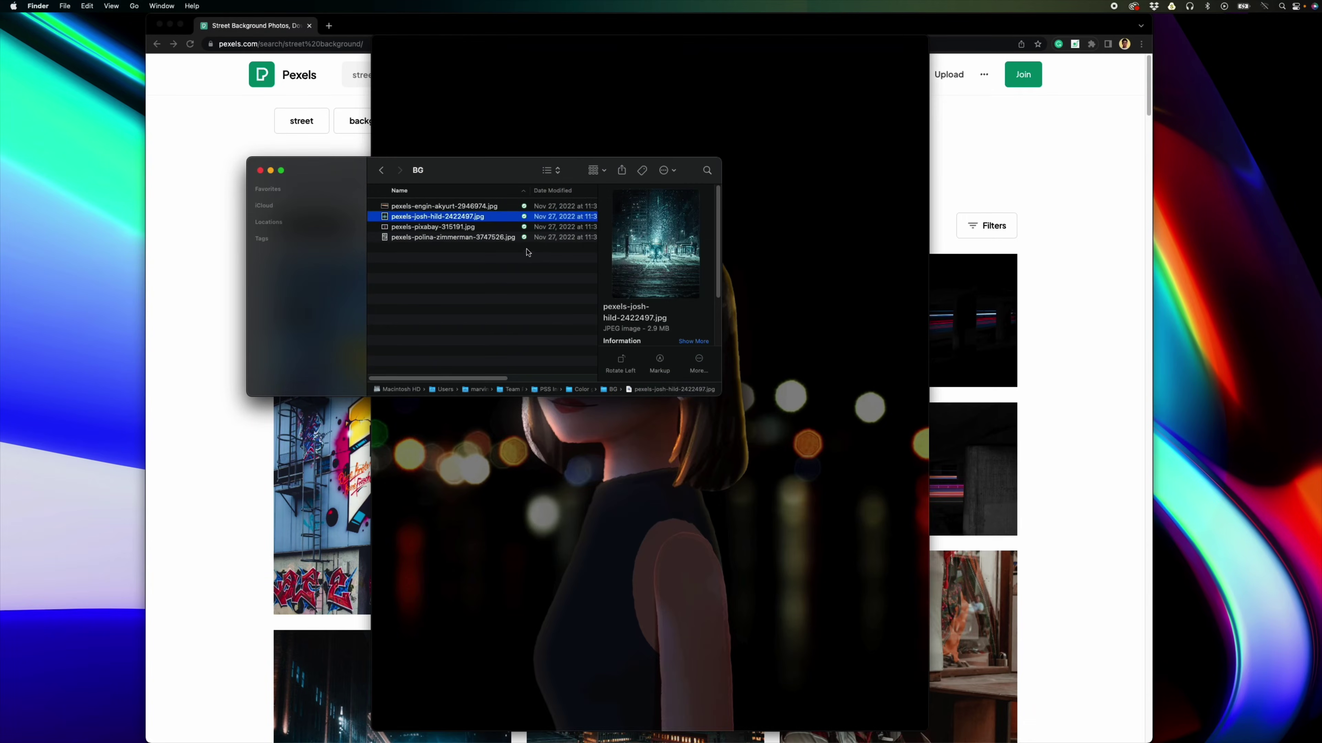
# Step: Preview pexels-pixabay-315191.jpg at large size and position the BG 1.mp4 character video over the street to compare perspective, then return to the photo
pyautogui.click(462, 227)
pyautogui.press('space')
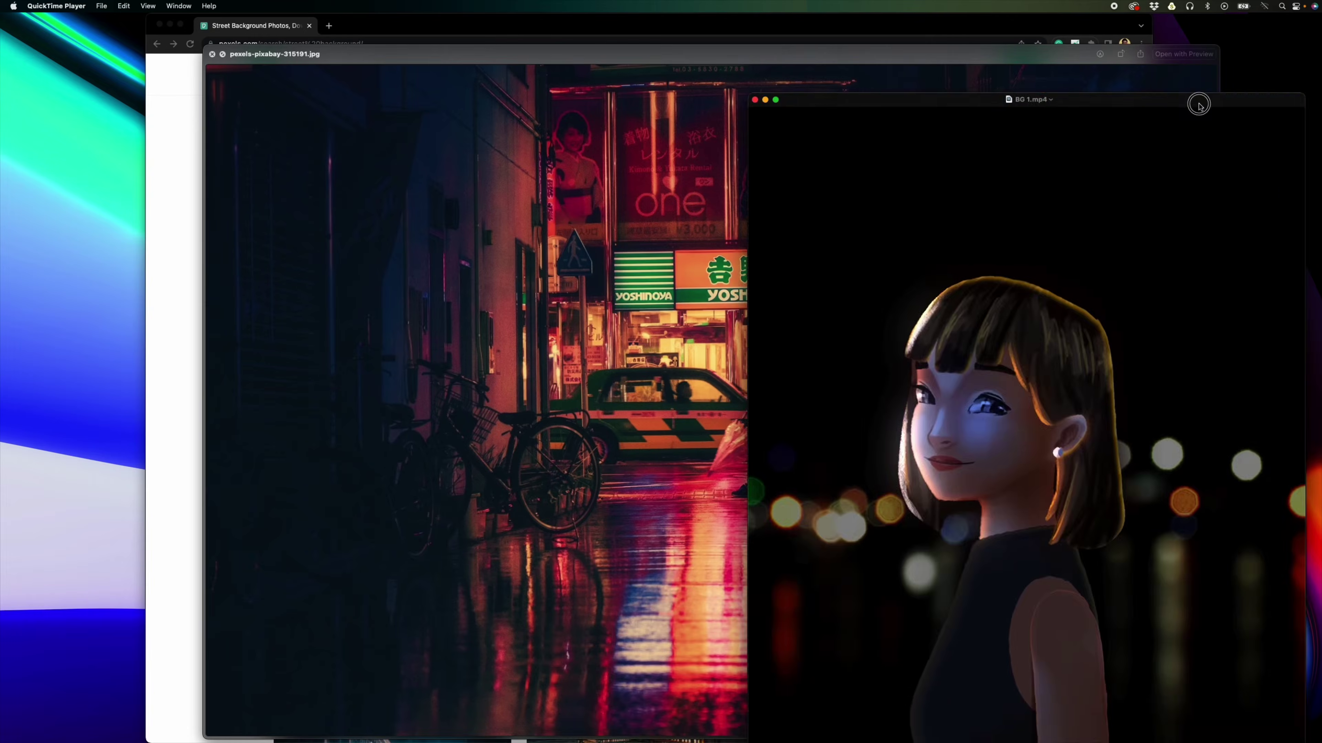
pyautogui.moveTo(1198, 103); pyautogui.dragTo(888, 358)
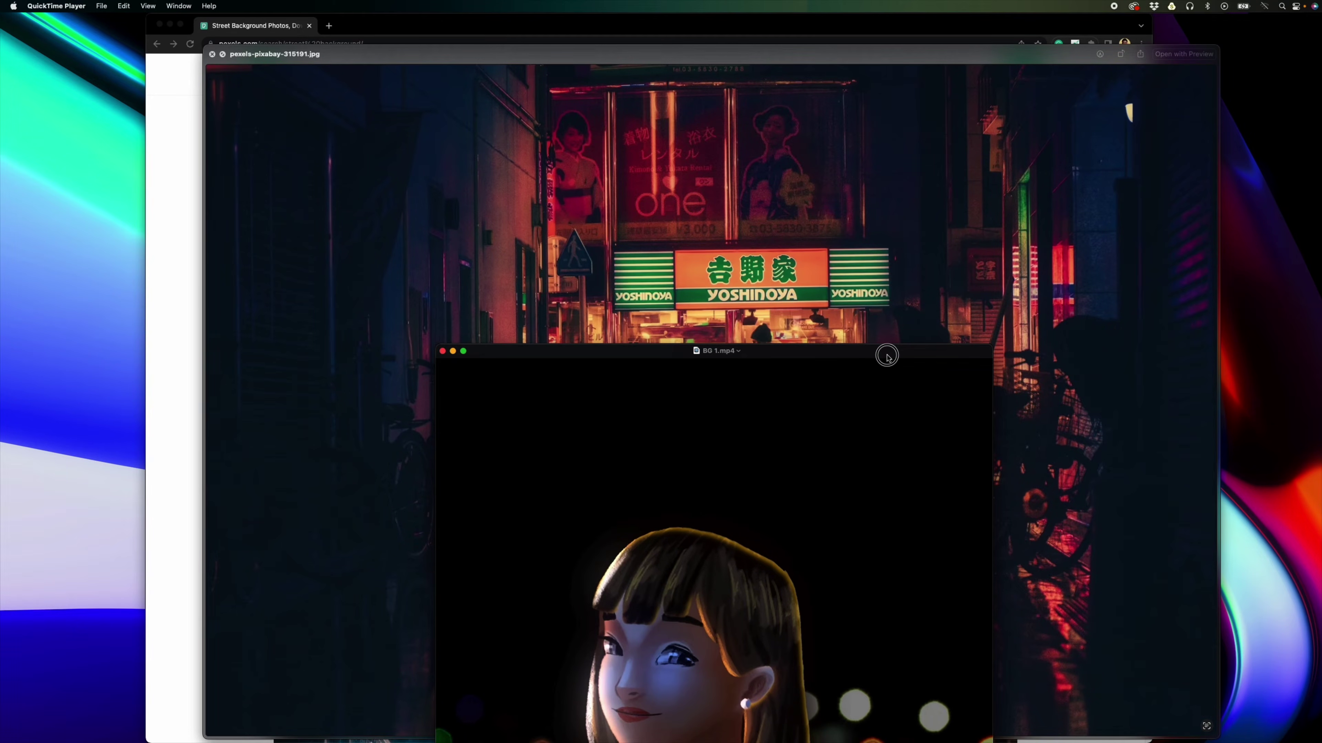
pyautogui.moveTo(887, 356); pyautogui.dragTo(904, 454)
pyautogui.click(763, 381)
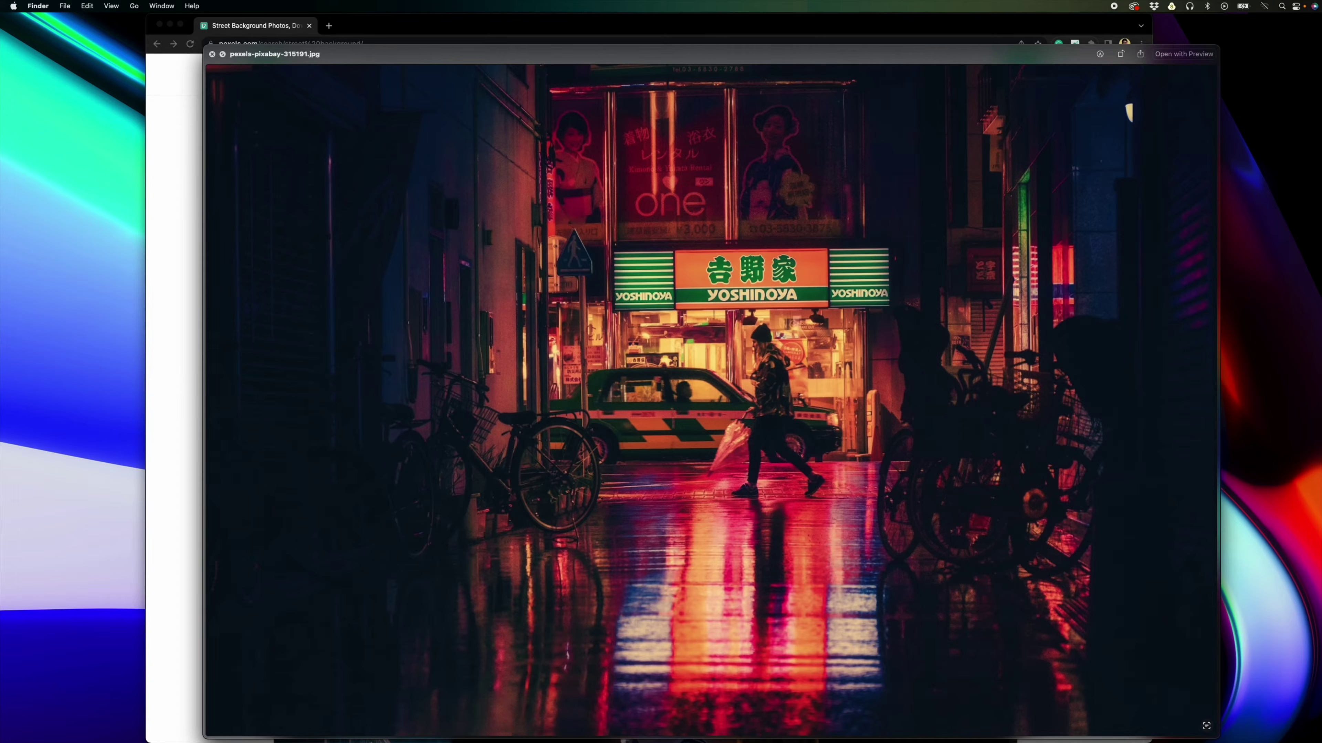
# Step: Place the BG 1.mp4 character video over the neon street photo for comparison, return to the photo and close its preview
pyautogui.press('super+Tab')
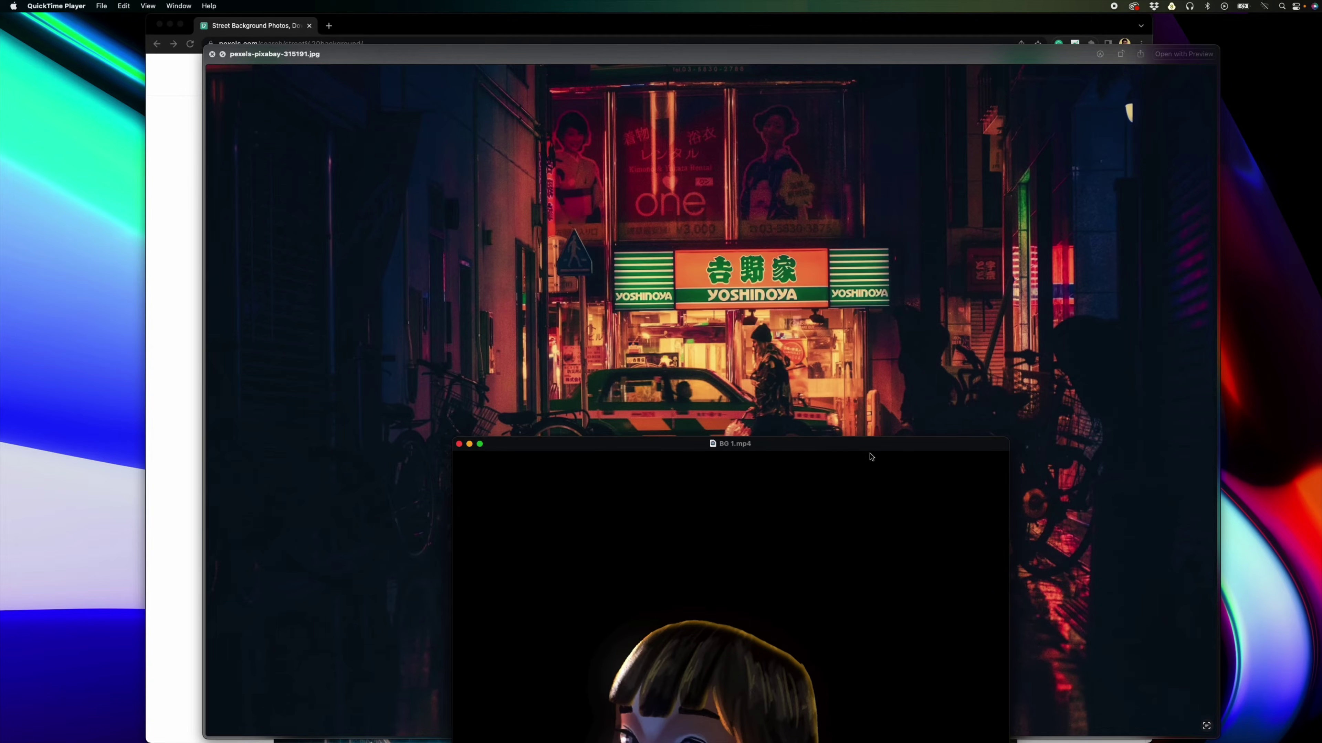
pyautogui.moveTo(852, 438); pyautogui.dragTo(625, 23)
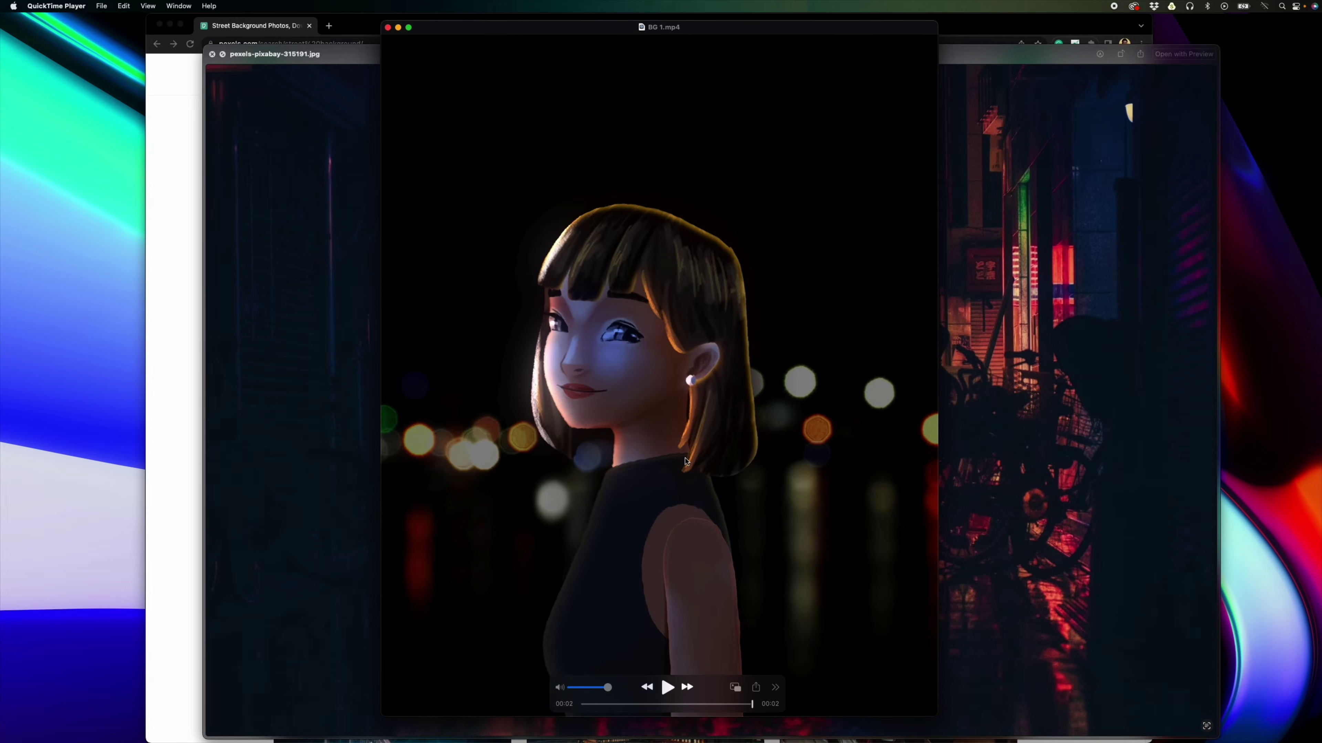
pyautogui.click(338, 99)
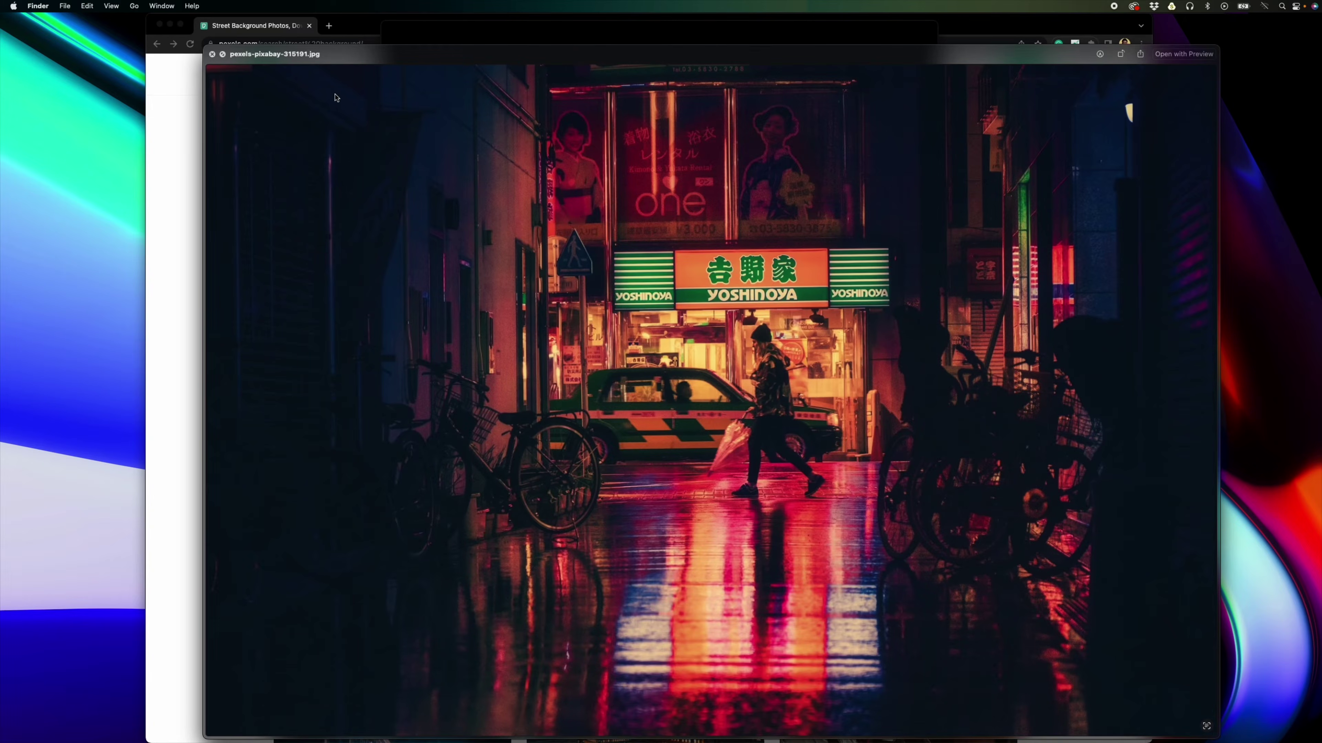
pyautogui.press('space')
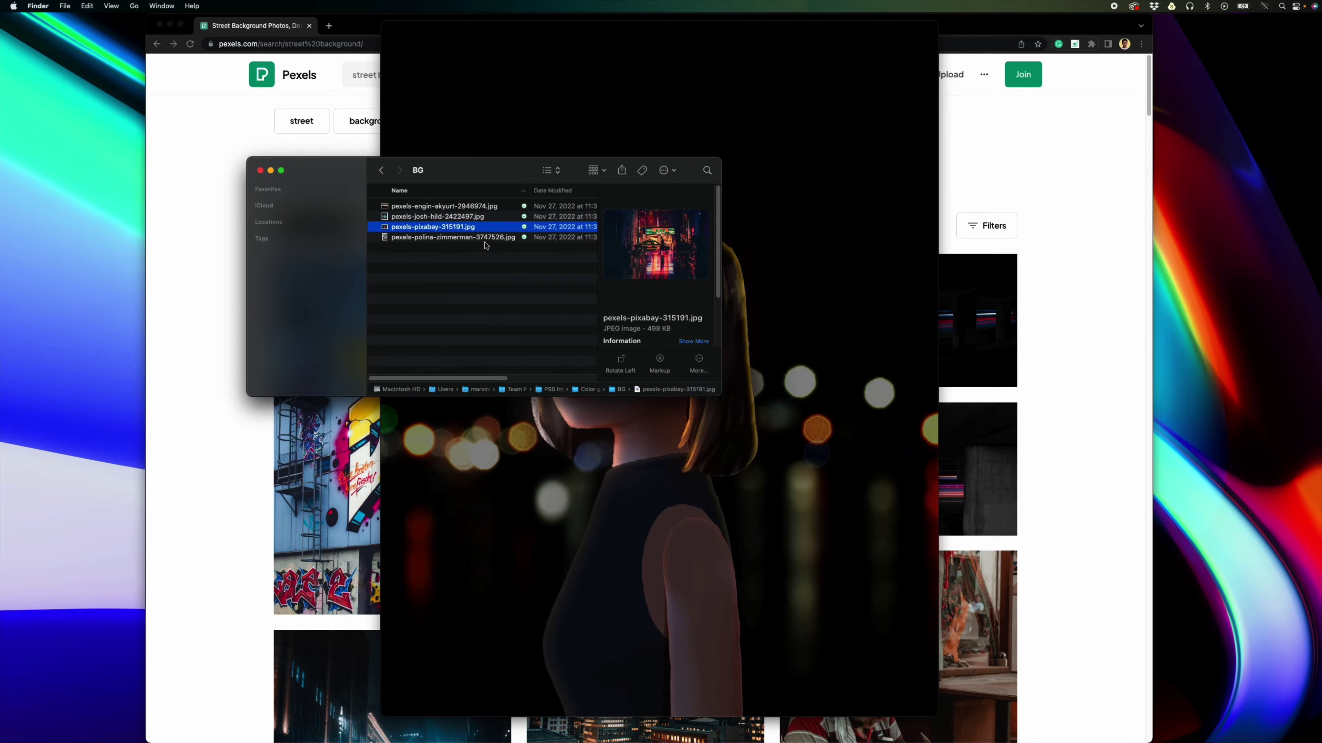
# Step: Preview the library bookshelf photo at large size and position the BG 1.mp4 character video beside and over it to compare perspective
pyautogui.click(483, 238)
pyautogui.press('space')
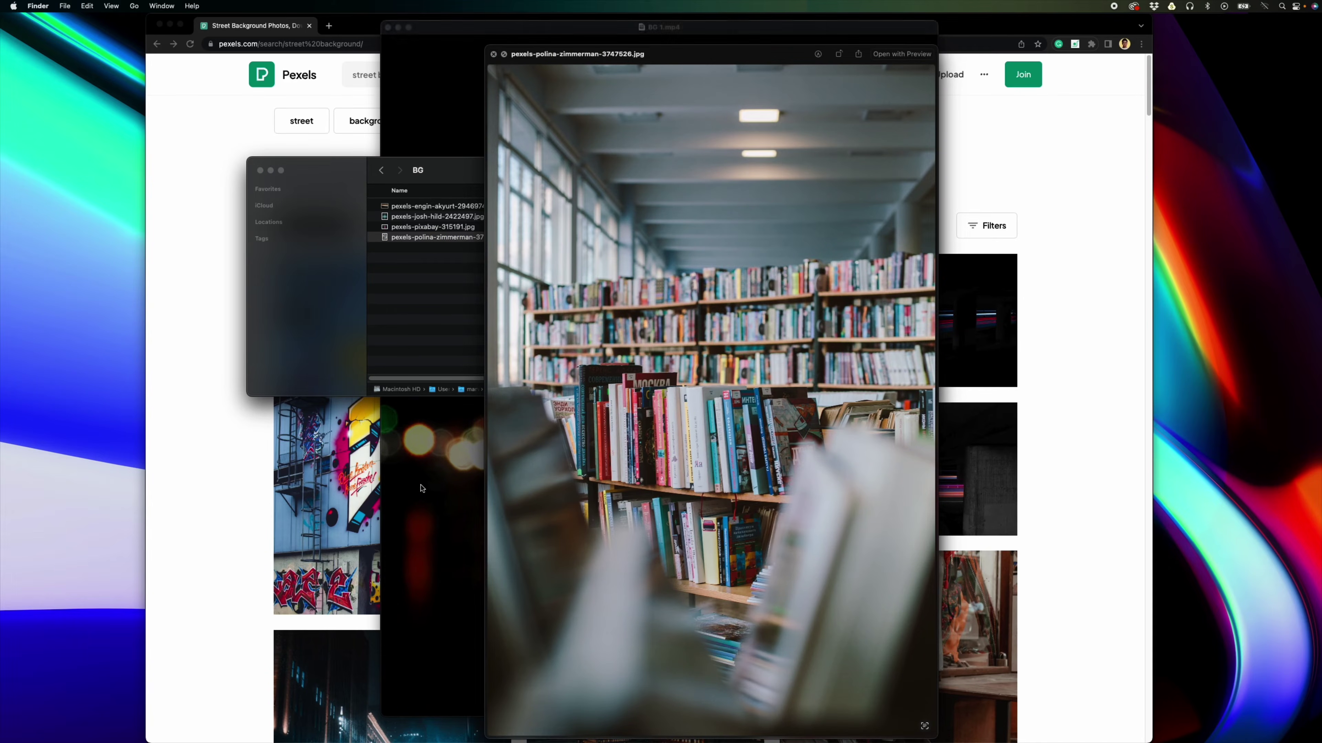
pyautogui.click(787, 40)
pyautogui.moveTo(846, 32); pyautogui.dragTo(587, 89)
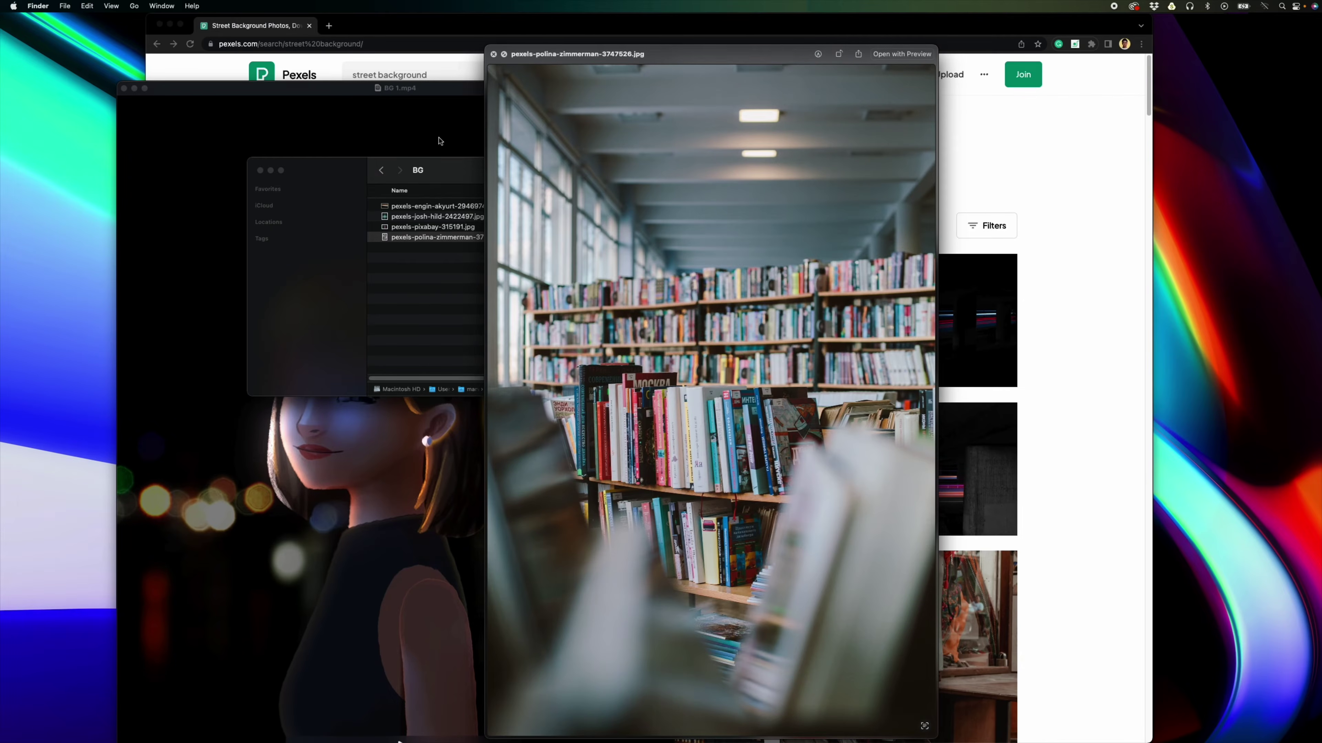
pyautogui.moveTo(668, 394); pyautogui.dragTo(692, 363)
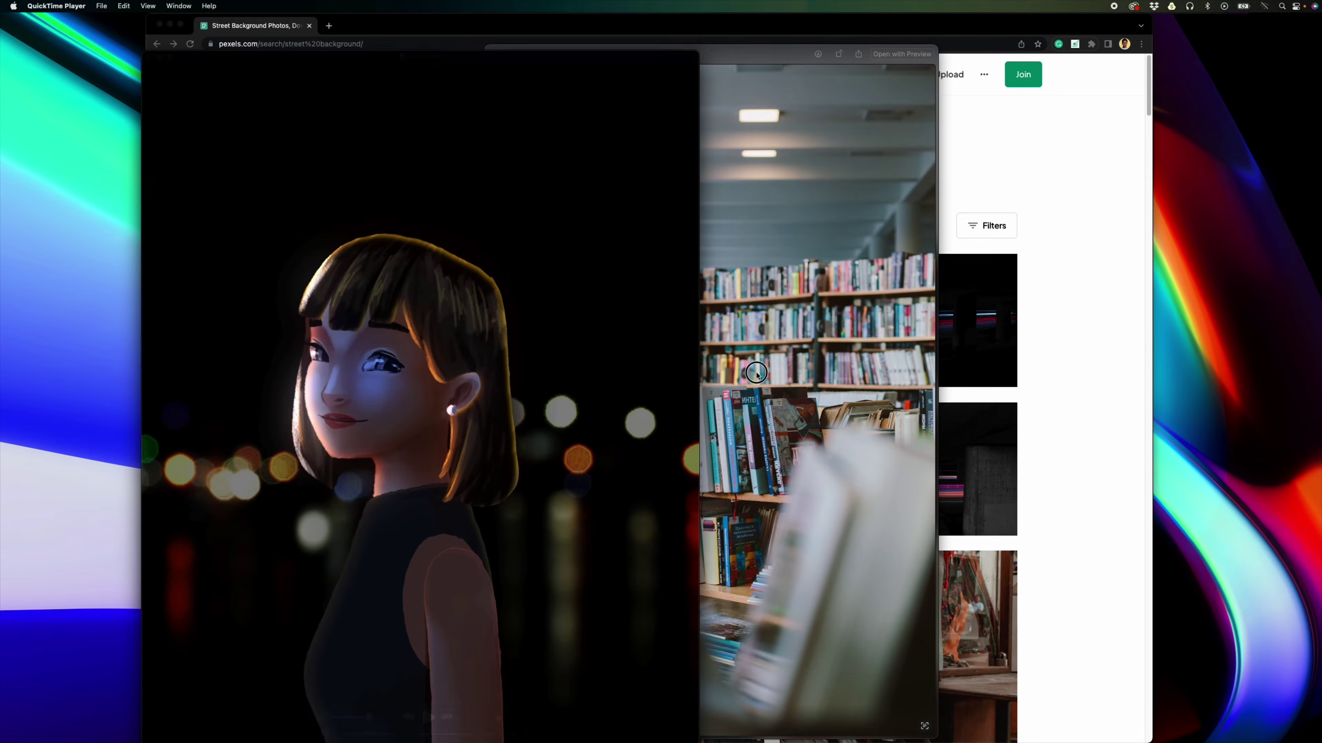
pyautogui.click(804, 523)
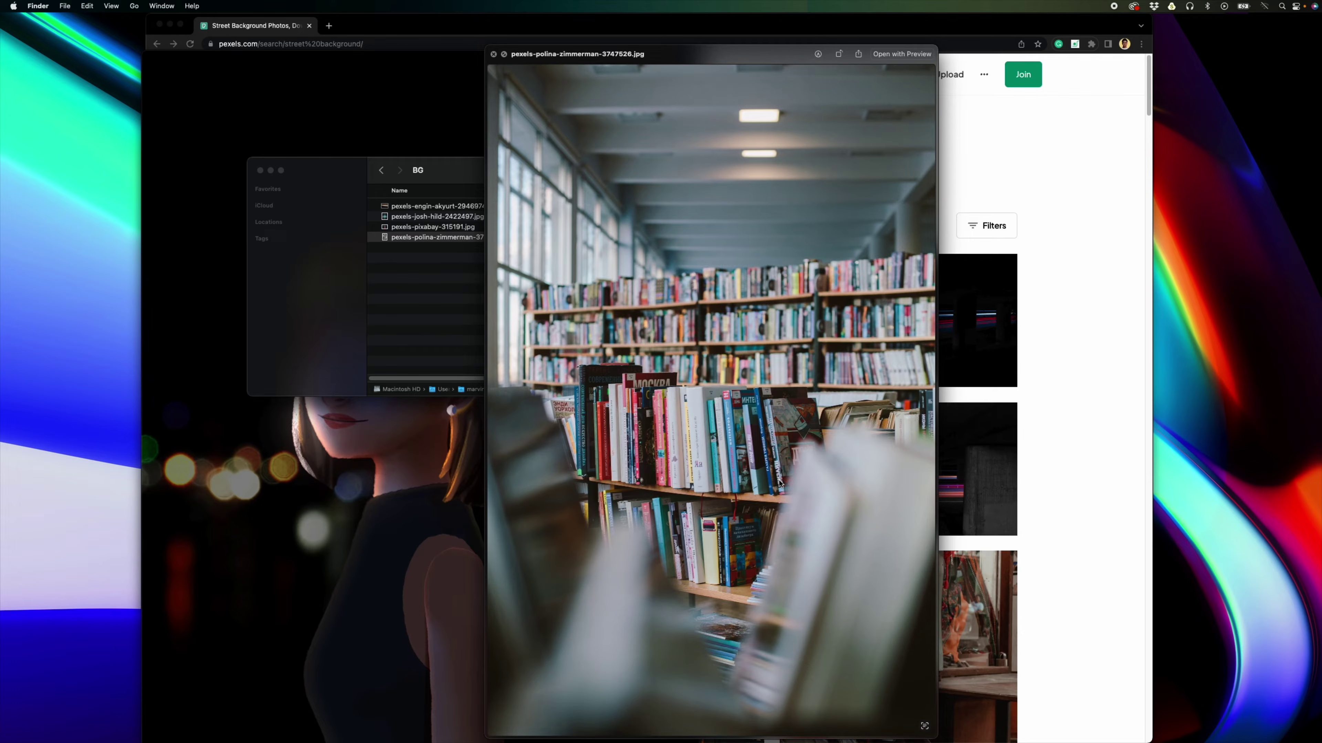
pyautogui.click(422, 80)
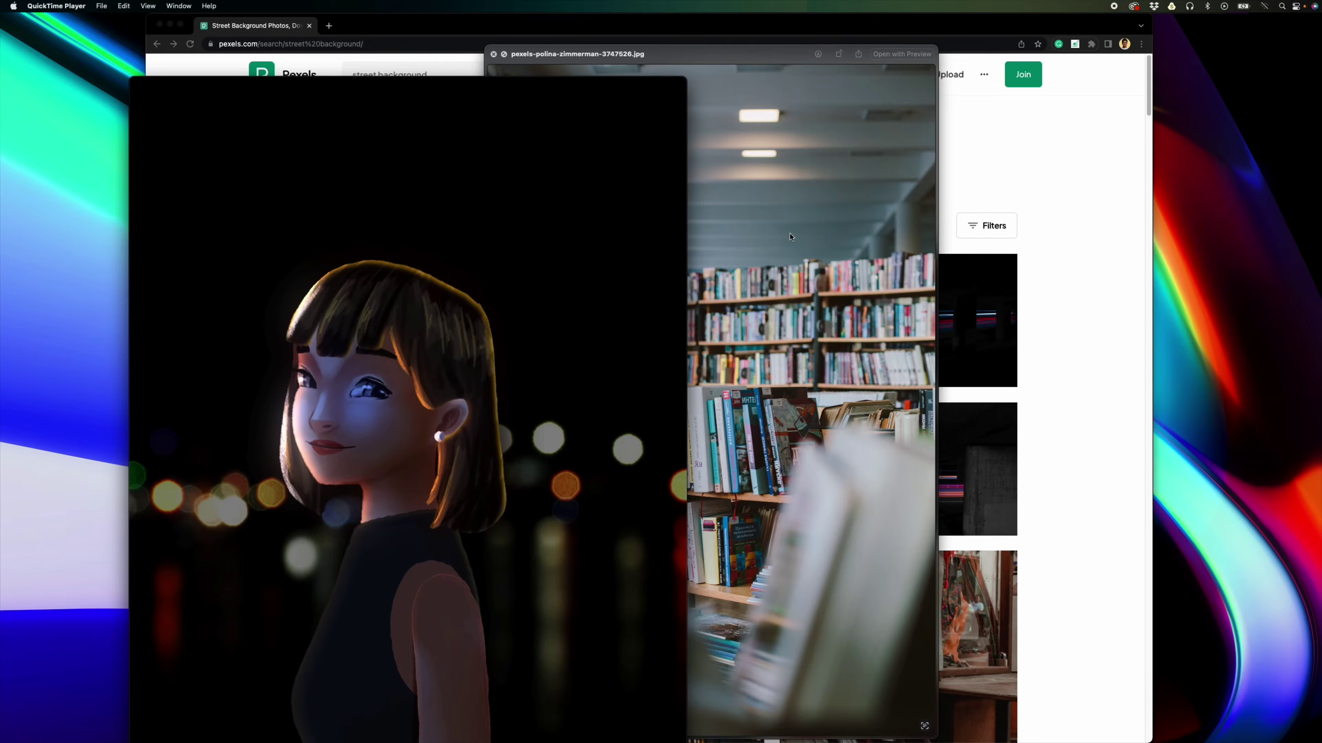
pyautogui.click(790, 237)
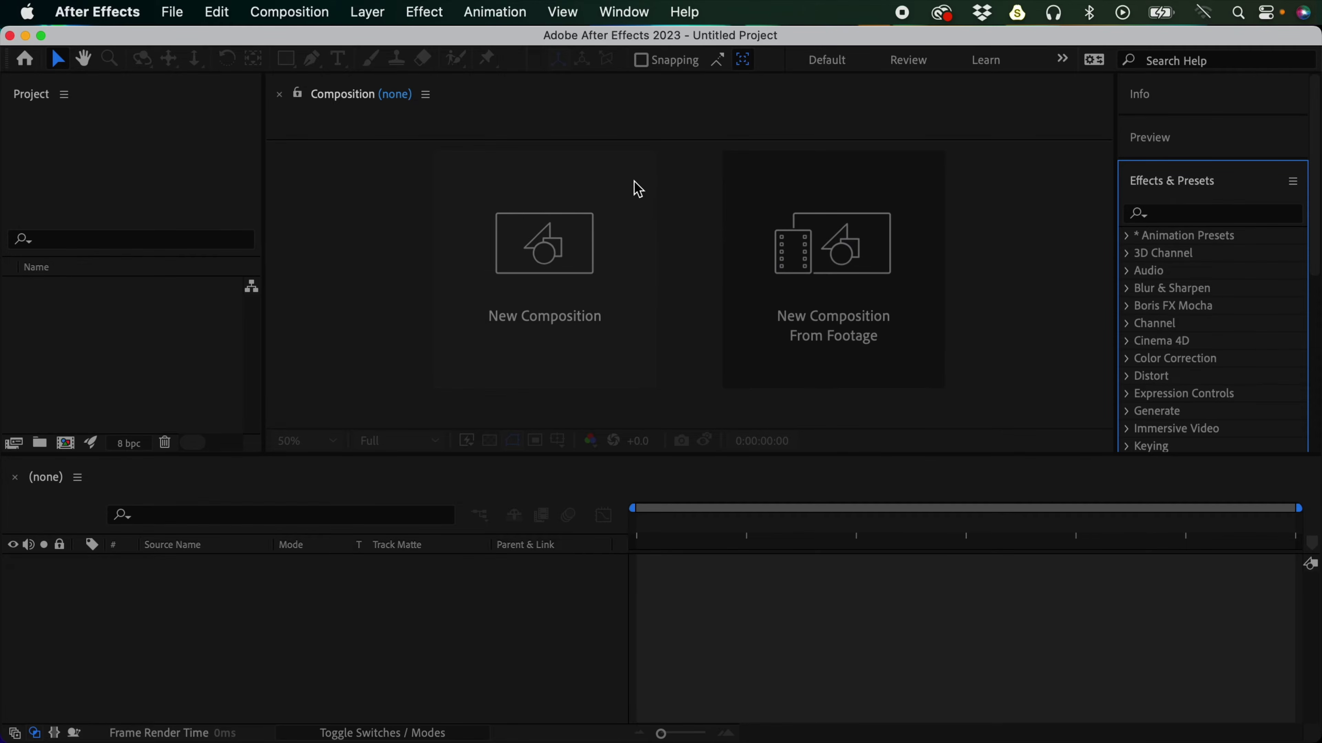
# Step: Create a 1080 x 1350 px composition at 24 frames per second with a black background in After Effects
pyautogui.click(534, 210)
pyautogui.moveTo(763, 305); pyautogui.dragTo(591, 172)
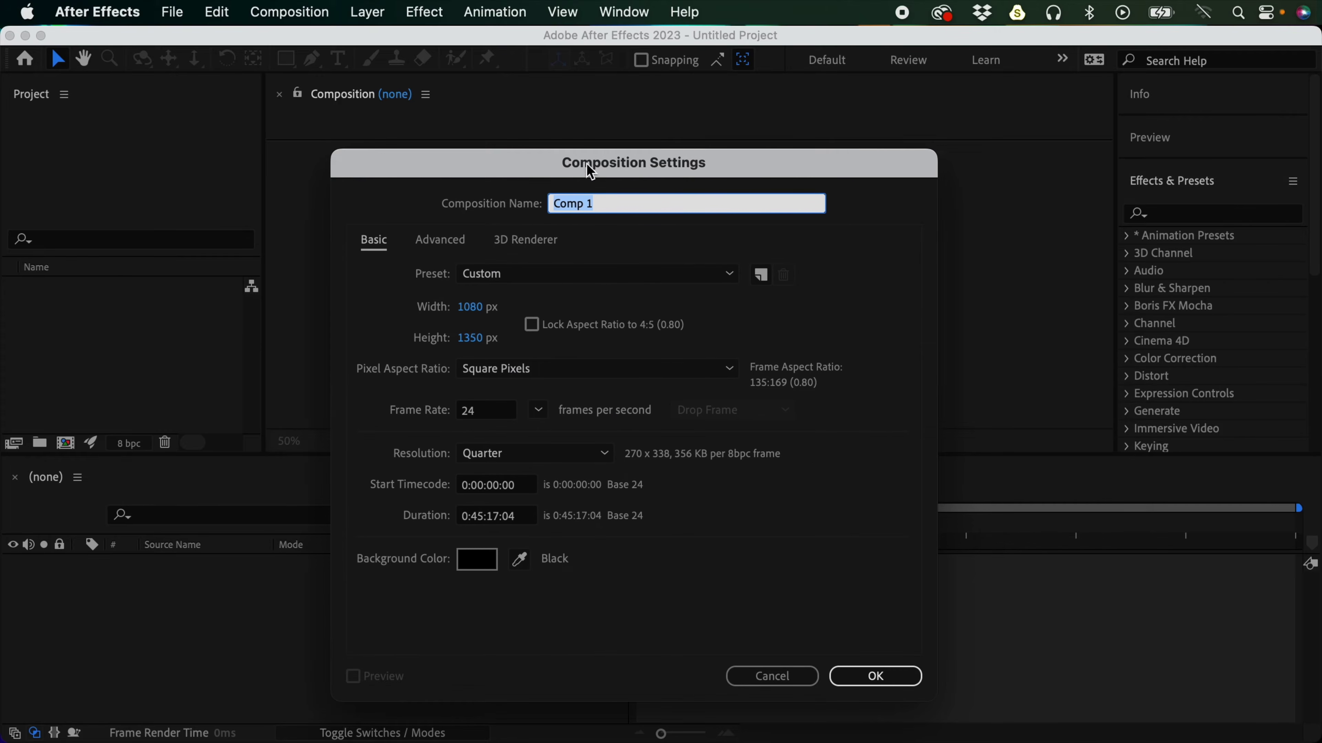
pyautogui.click(876, 675)
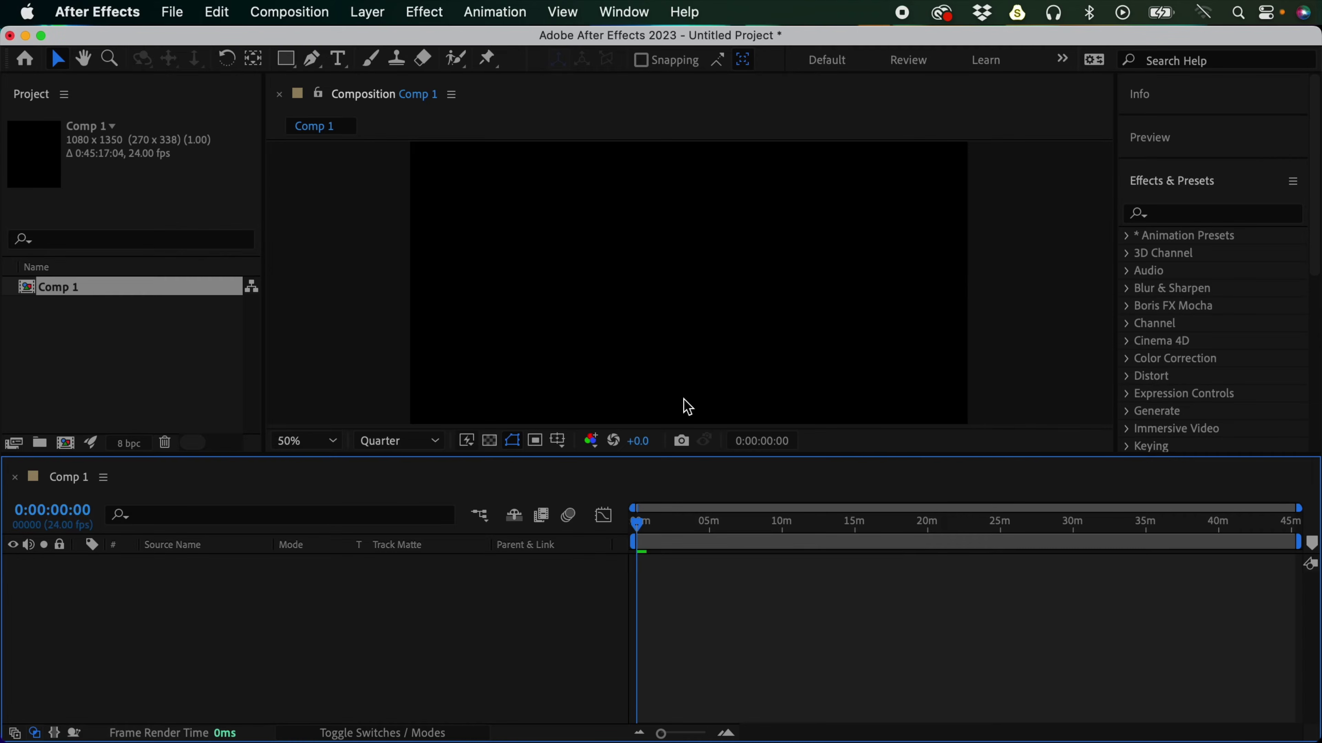
pyautogui.scroll(-2, 834, 309)
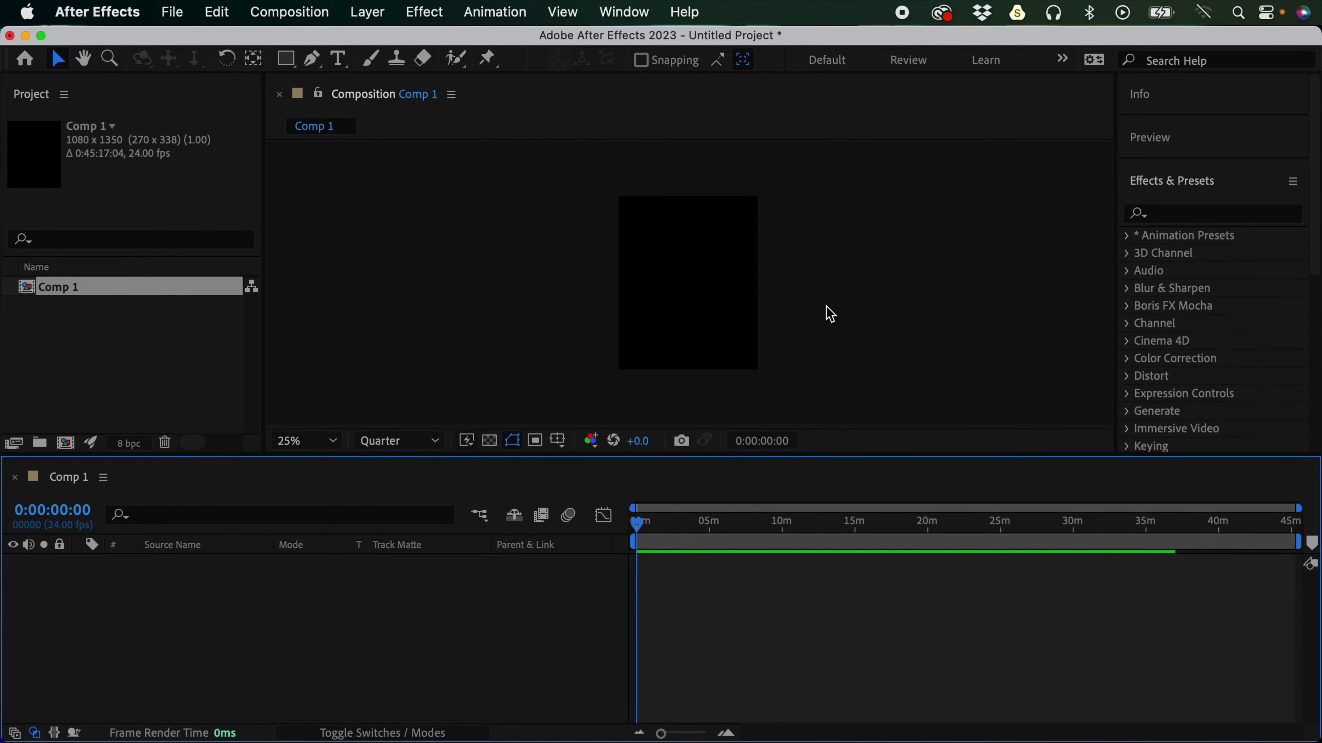
# Step: Set up the Ellipse tool with no stroke and a white fill
pyautogui.moveTo(286, 58); pyautogui.dragTo(368, 107)
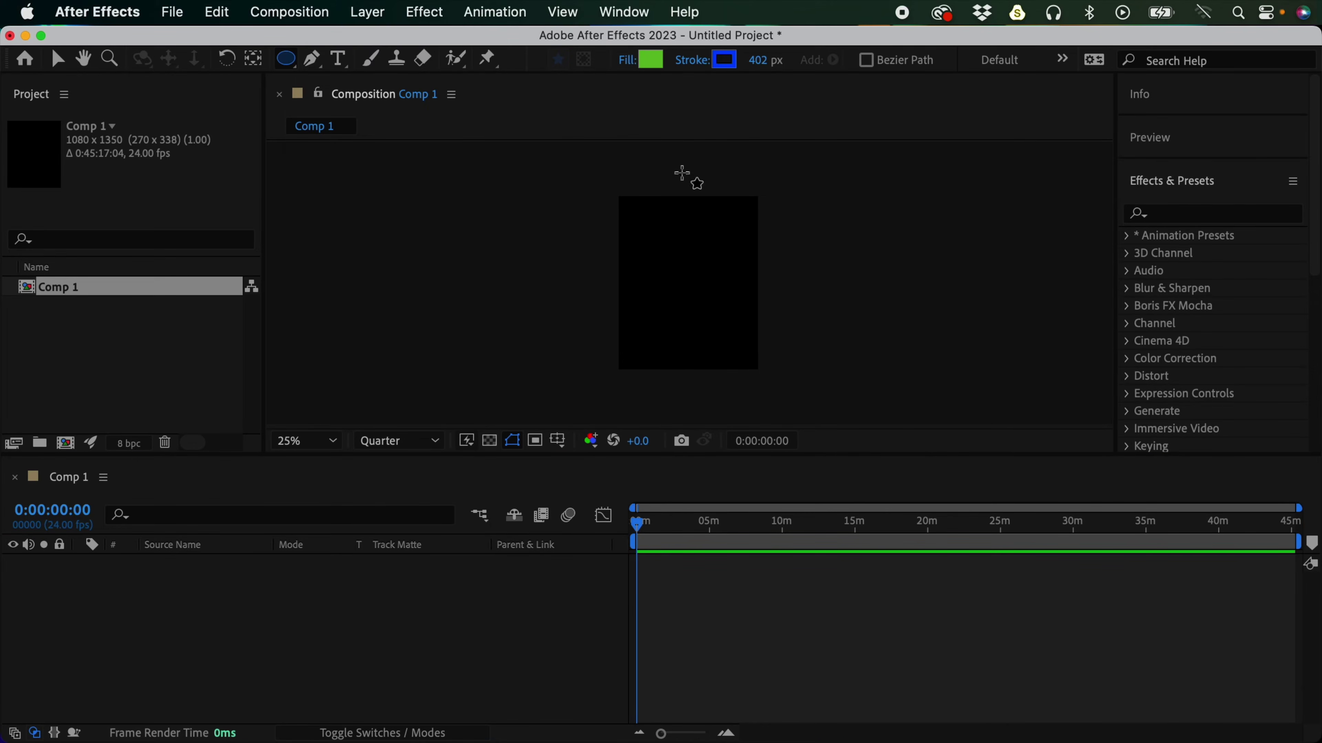
pyautogui.click(692, 58)
pyautogui.click(504, 211)
pyautogui.click(673, 329)
pyautogui.click(646, 58)
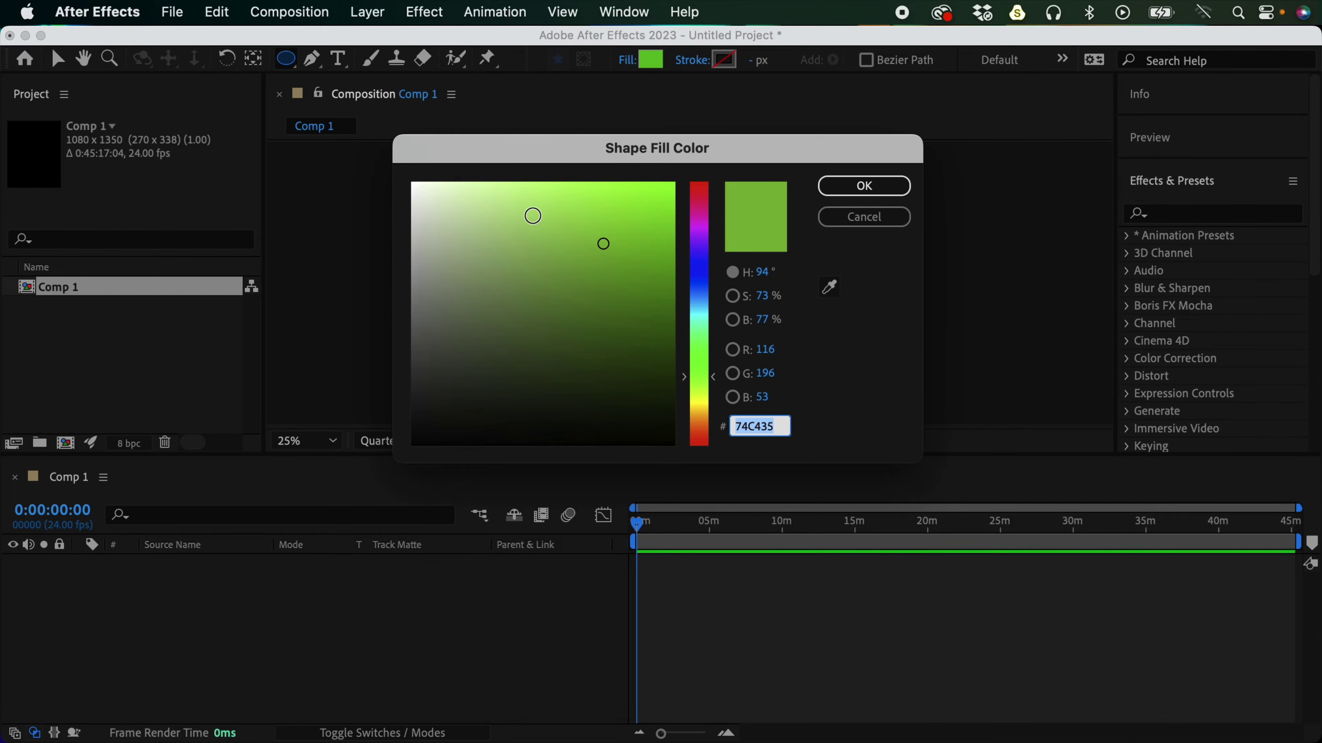
pyautogui.moveTo(587, 210); pyautogui.dragTo(375, 147)
pyautogui.click(841, 190)
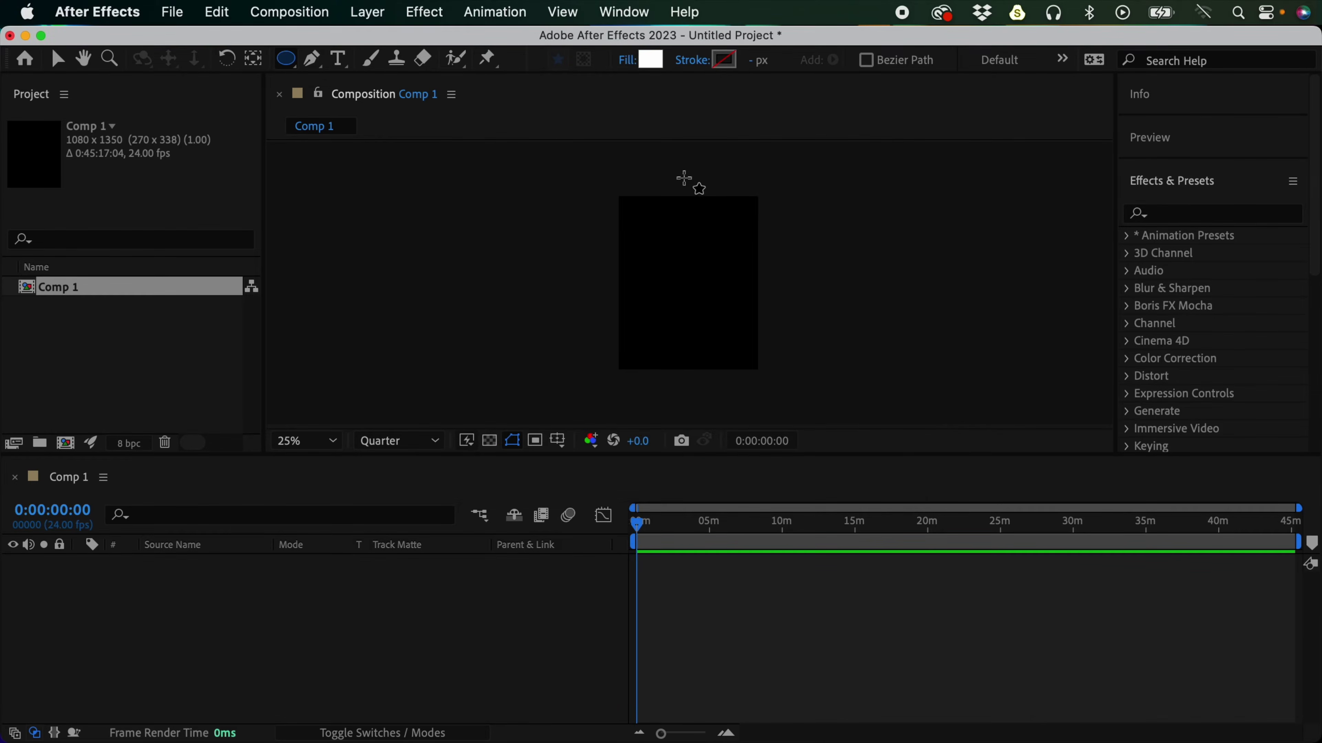
# Step: Draw a white circle in the composition and move it near the centre of the frame
pyautogui.press('.')
pyautogui.press('.')
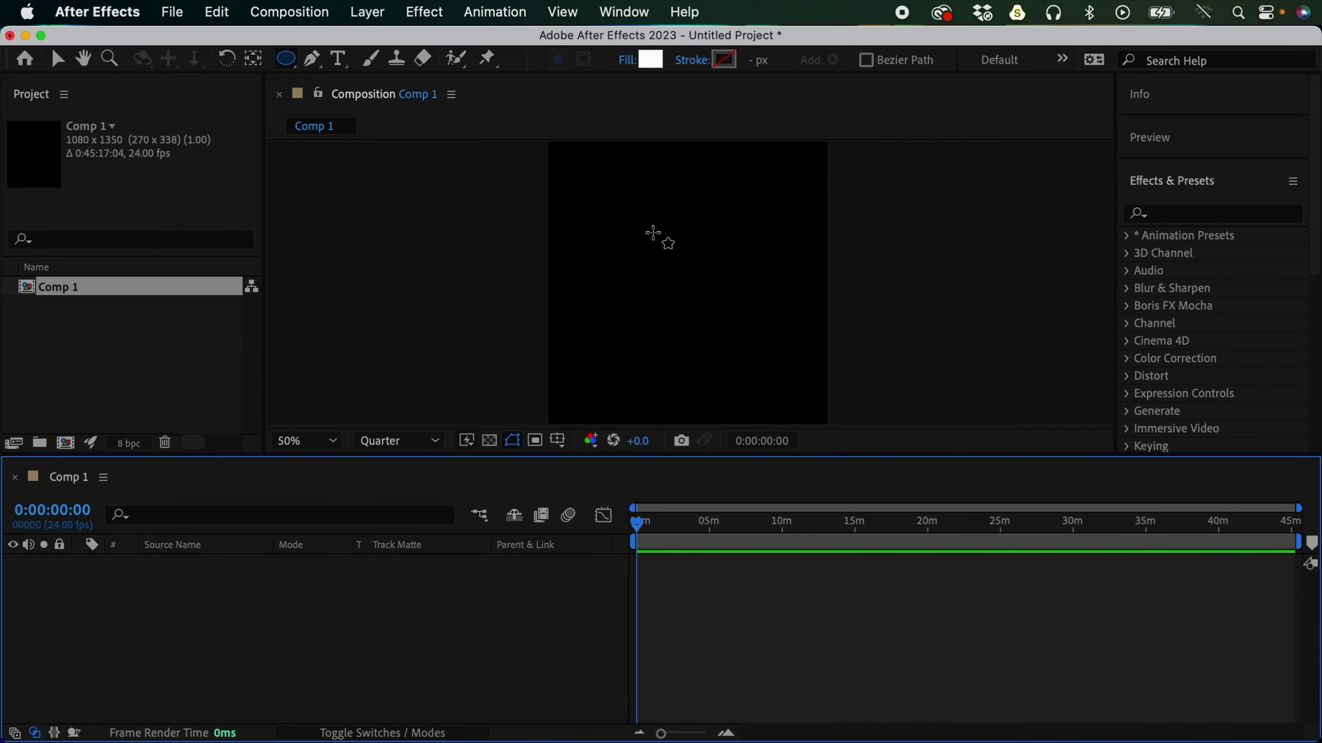
pyautogui.moveTo(611, 209); pyautogui.dragTo(715, 315)
pyautogui.press('v')
pyautogui.moveTo(696, 265); pyautogui.dragTo(670, 290)
pyautogui.click(700, 634)
pyautogui.click(697, 559)
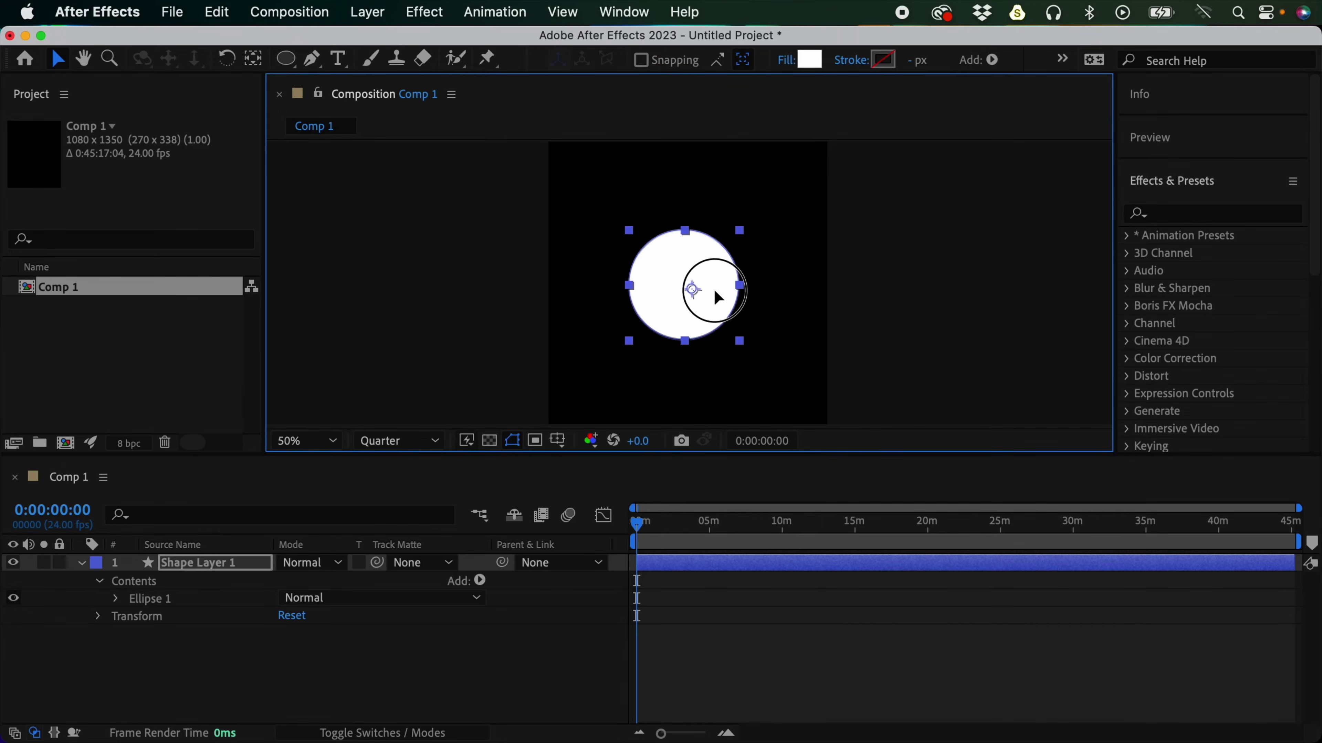
# Step: Duplicate Shape Layer 1 and offset the copy up and to the right so the two circles partly overlap
pyautogui.click(208, 563)
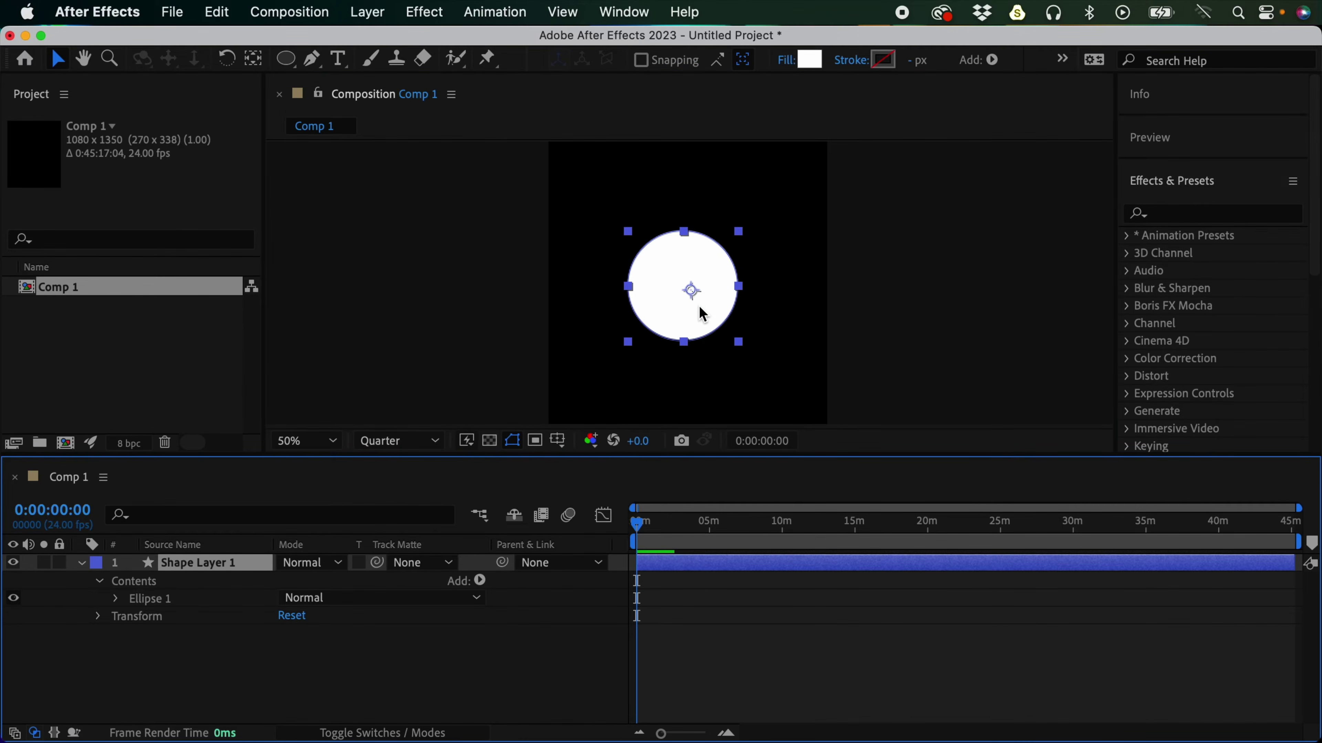
pyautogui.press('super+d')
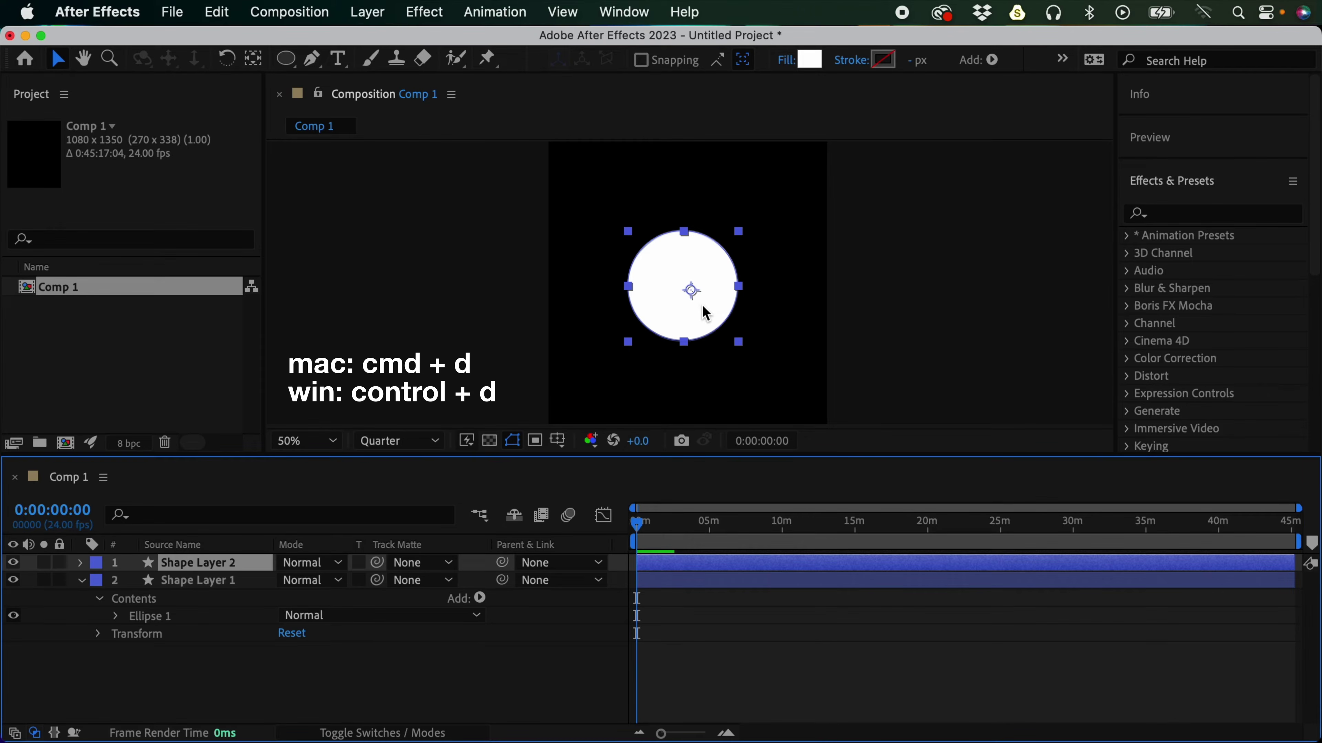
pyautogui.moveTo(715, 273); pyautogui.dragTo(732, 246)
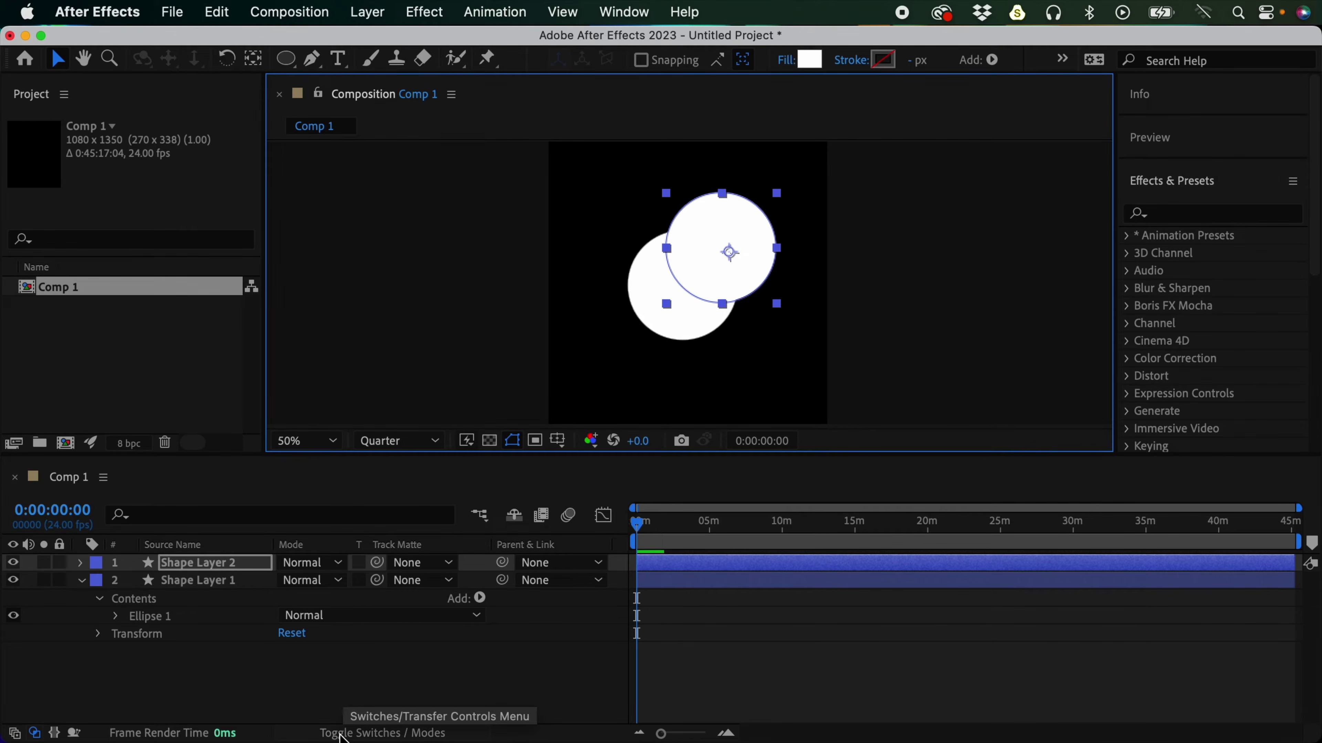
# Step: Toggle the timeline columns between layer switches and modes, ending with the Track Matte column shown
pyautogui.click(358, 734)
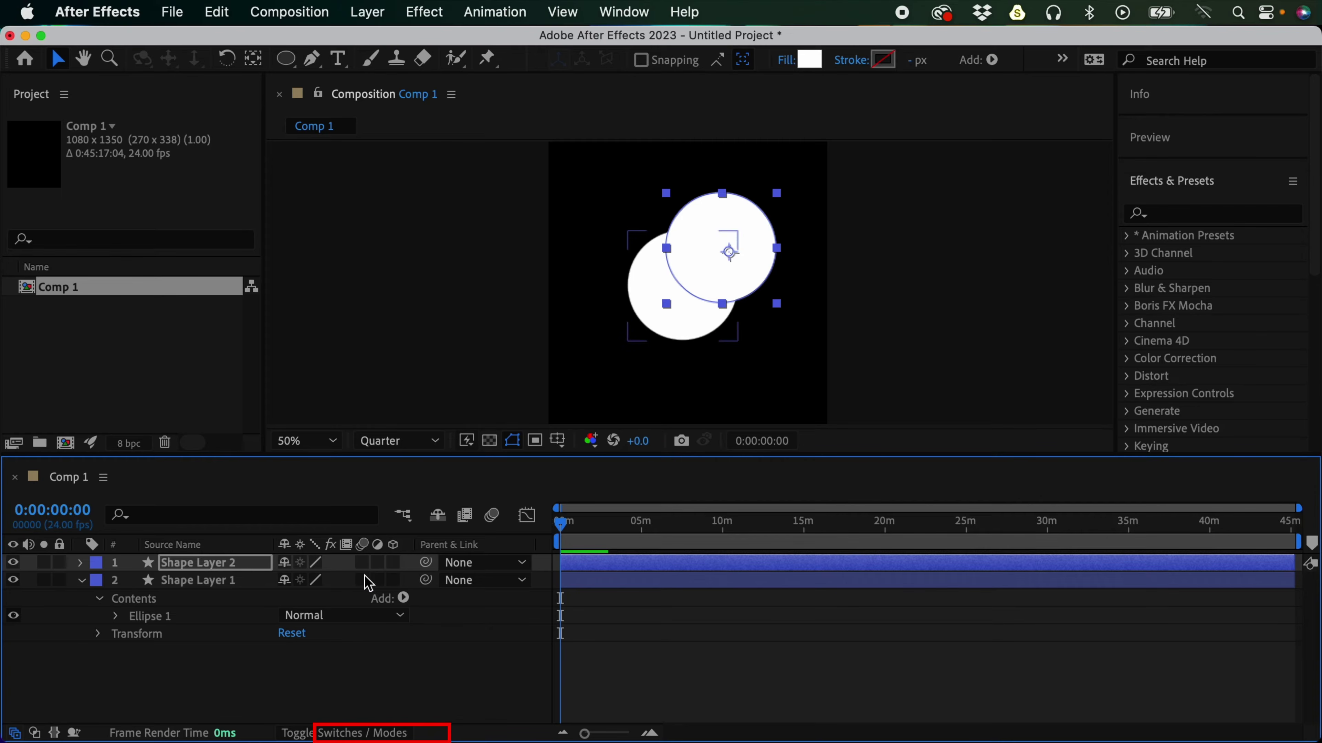
pyautogui.click(378, 735)
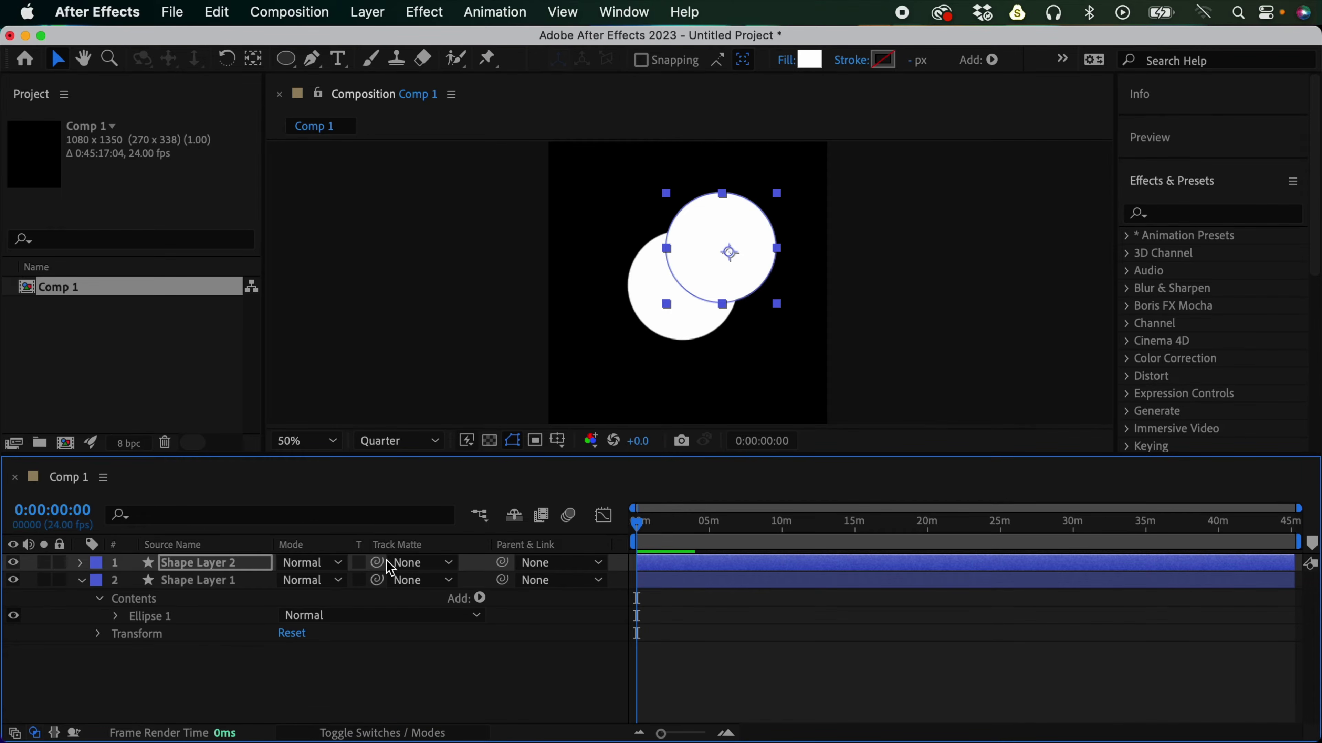
pyautogui.click(373, 733)
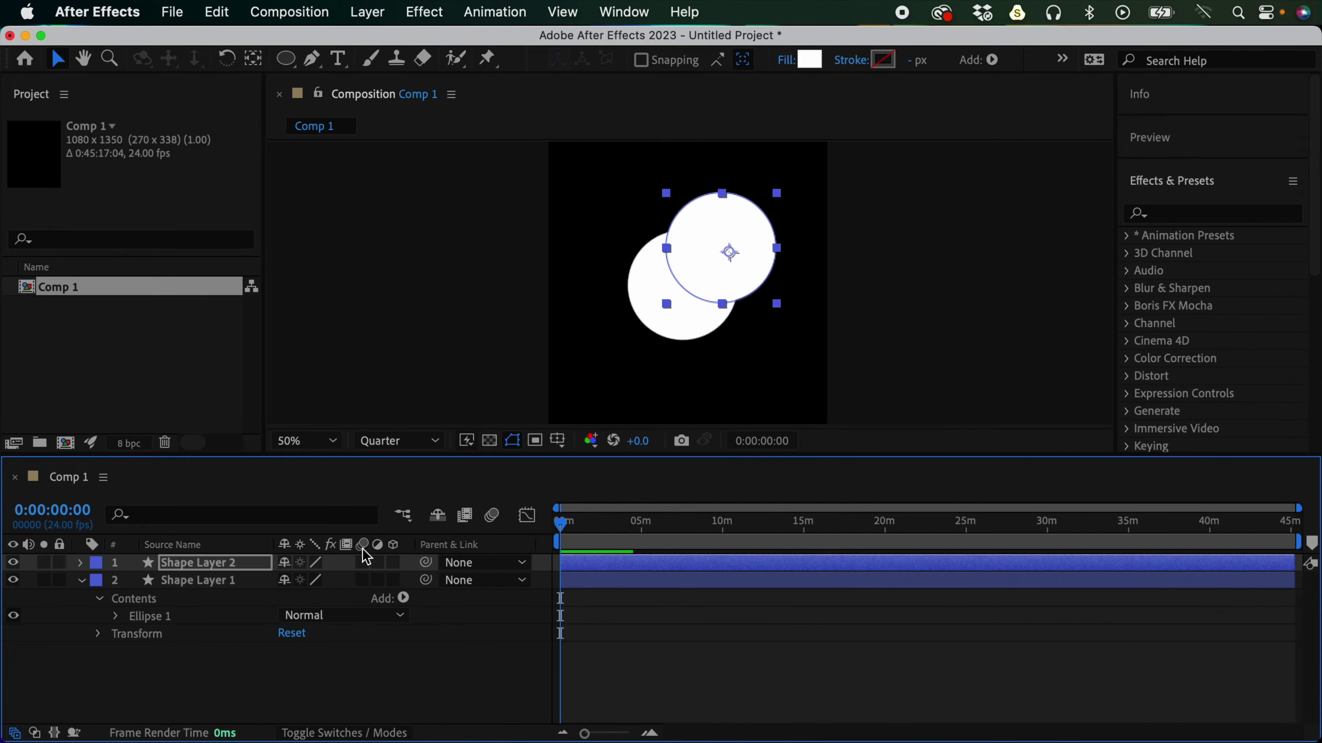
pyautogui.click(358, 734)
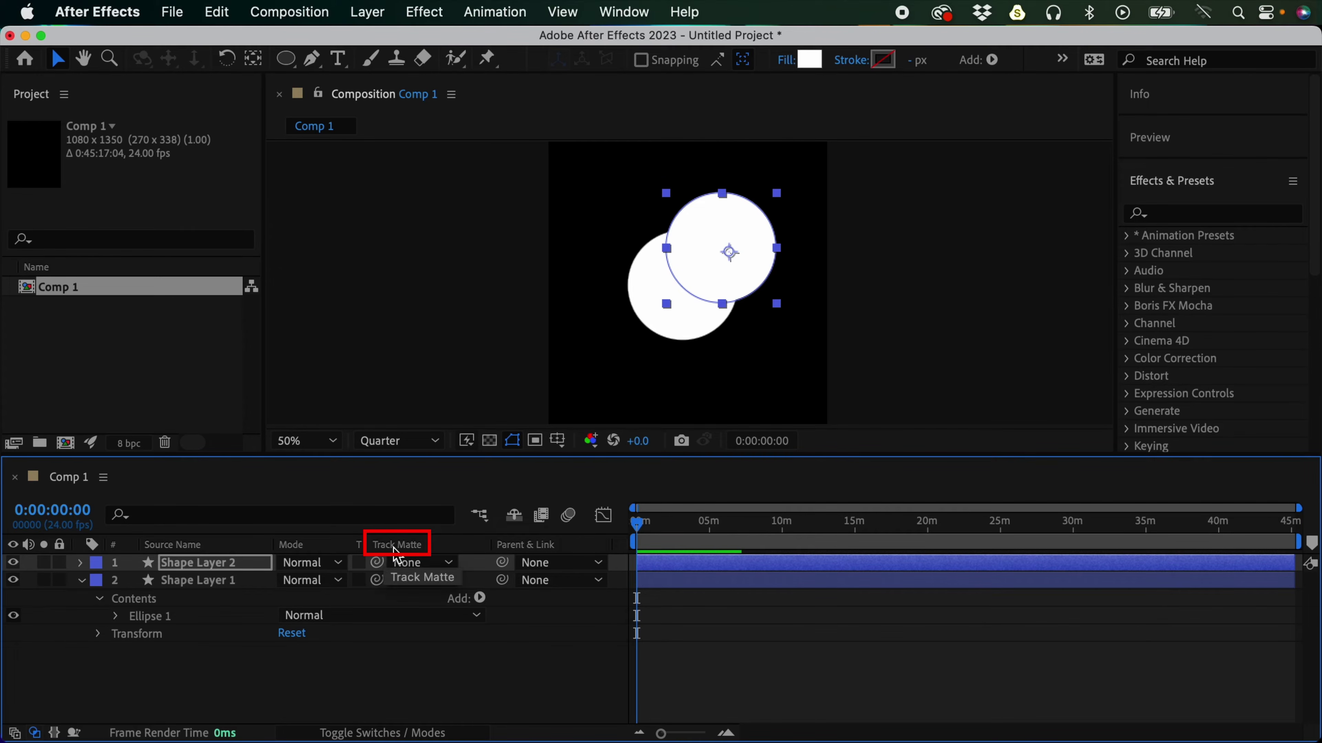
# Step: Reposition the circles of Shape Layer 1 and Shape Layer 2 so that they overlap more
pyautogui.moveTo(771, 269); pyautogui.dragTo(756, 279)
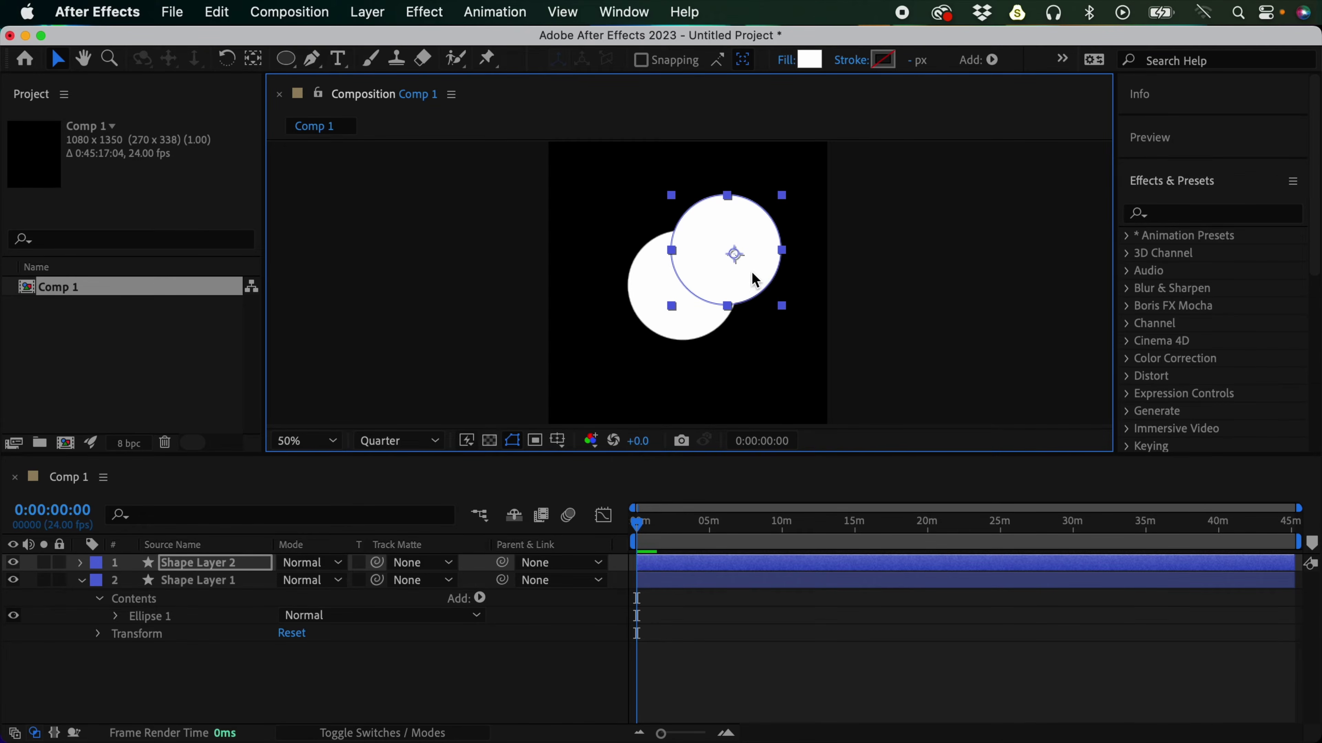
pyautogui.click(221, 581)
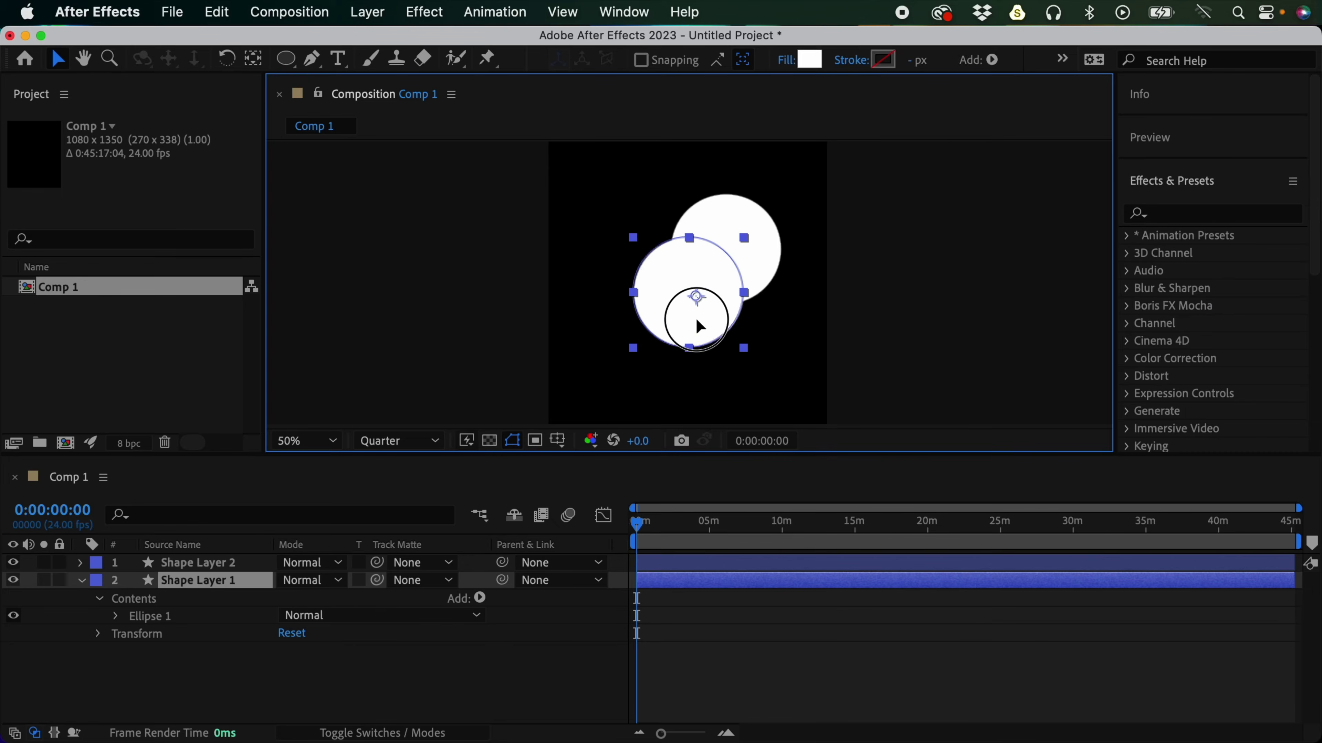
pyautogui.press('Return')
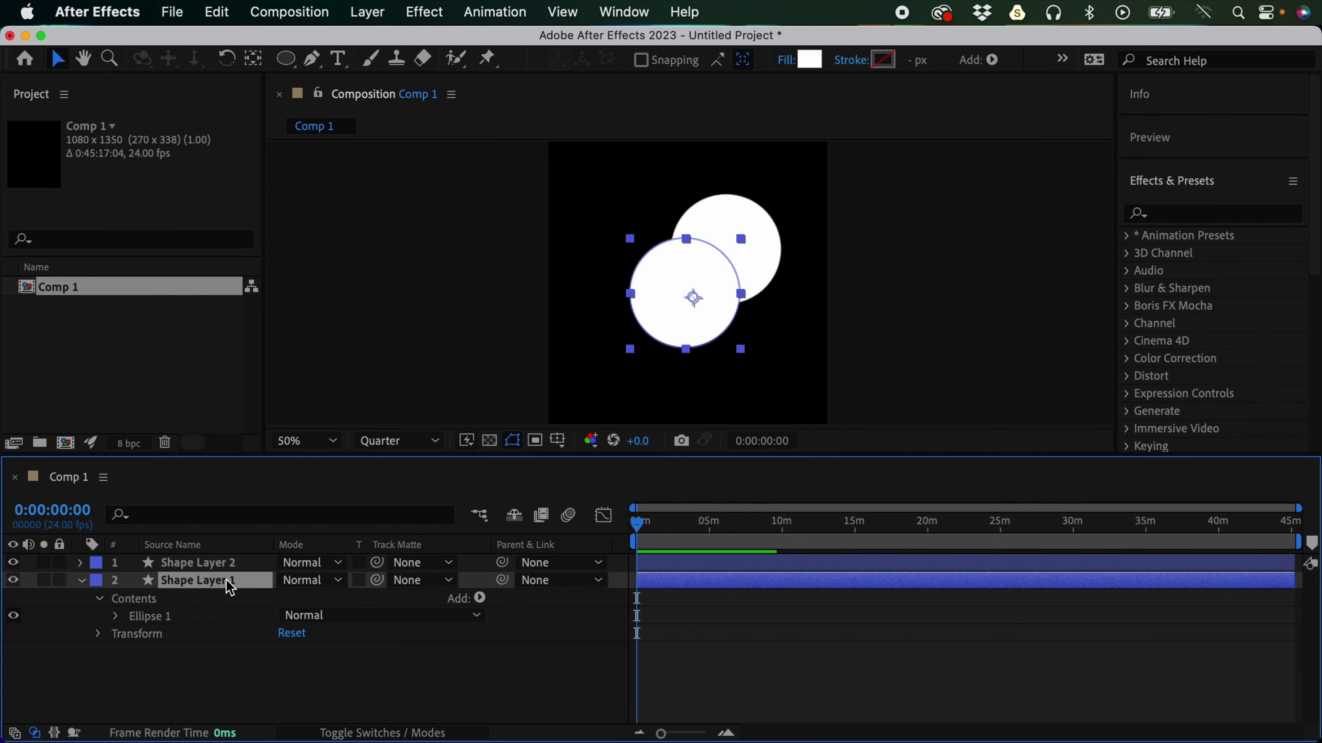
pyautogui.moveTo(721, 223); pyautogui.dragTo(709, 233)
# Step: Assign Shape Layer 2 as the track matte of Shape Layer 1 and shift the matte circle slightly over it
pyautogui.moveTo(376, 579); pyautogui.dragTo(244, 565)
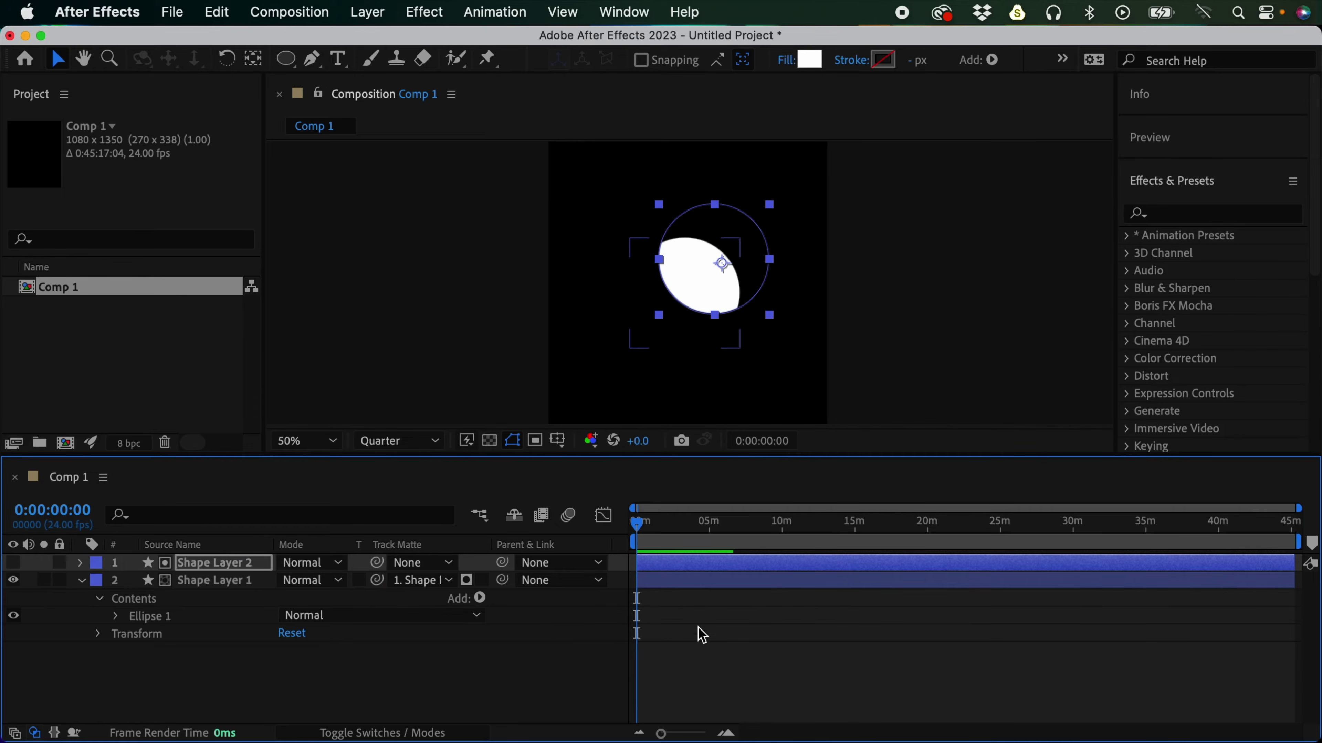
pyautogui.click(700, 645)
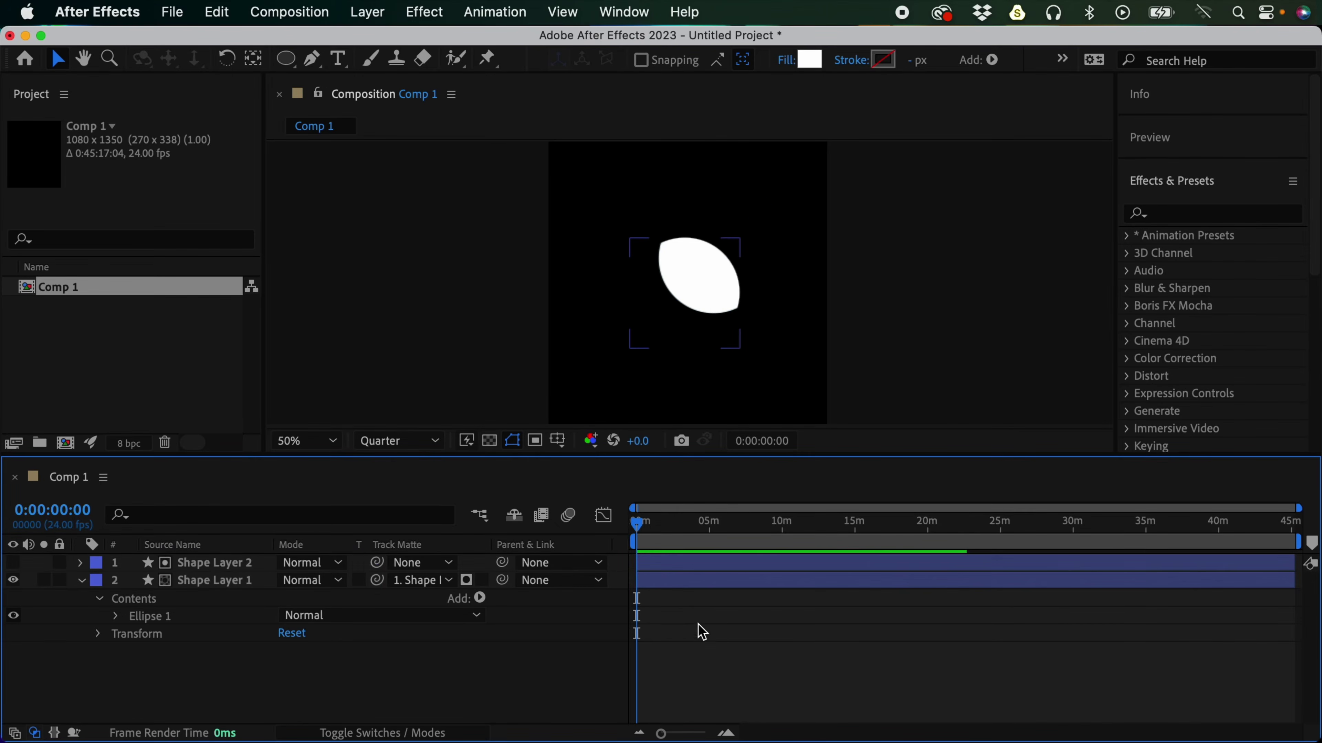
pyautogui.click(689, 563)
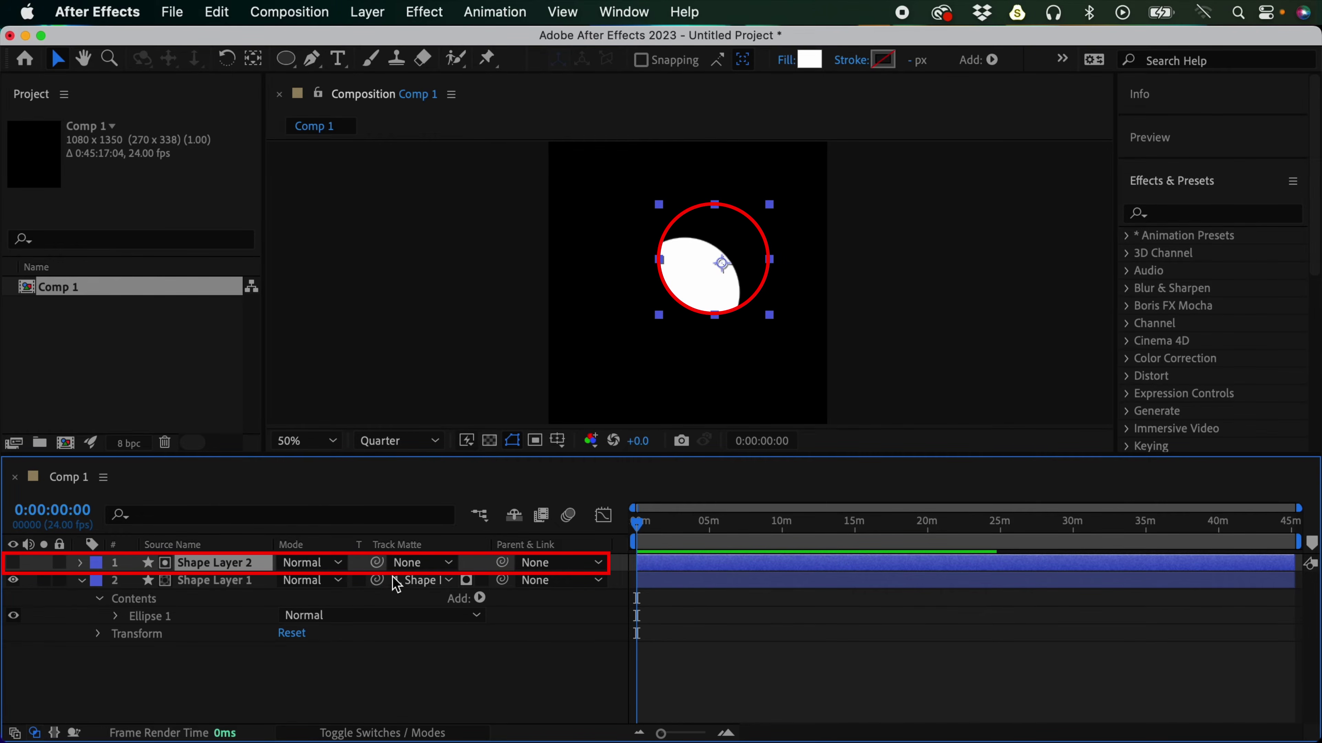
pyautogui.moveTo(718, 260)
pyautogui.mouseDown()
pyautogui.moveTo(703, 259)
pyautogui.moveTo(751, 259)
pyautogui.moveTo(738, 237)
pyautogui.mouseUp()
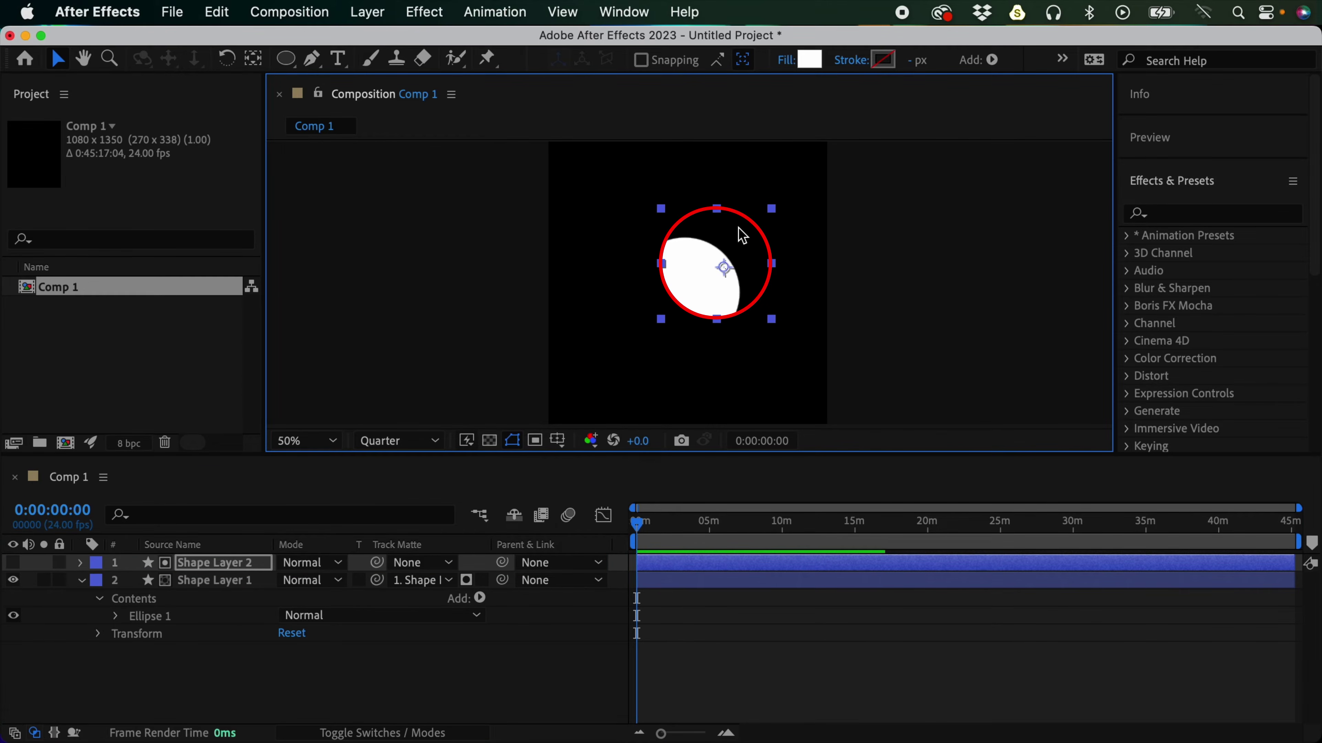
pyautogui.click(708, 635)
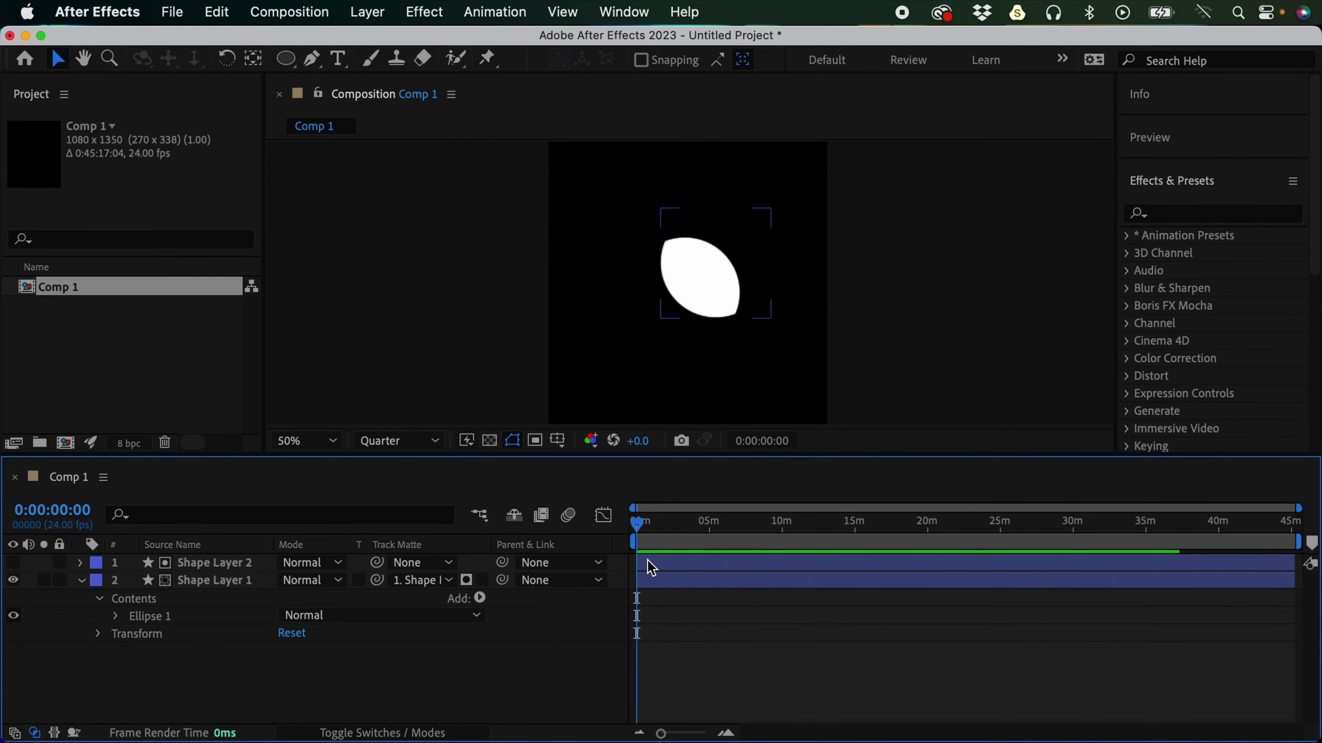
# Step: Turn on the visibility of the matte layer, Shape Layer 2
pyautogui.click(176, 562)
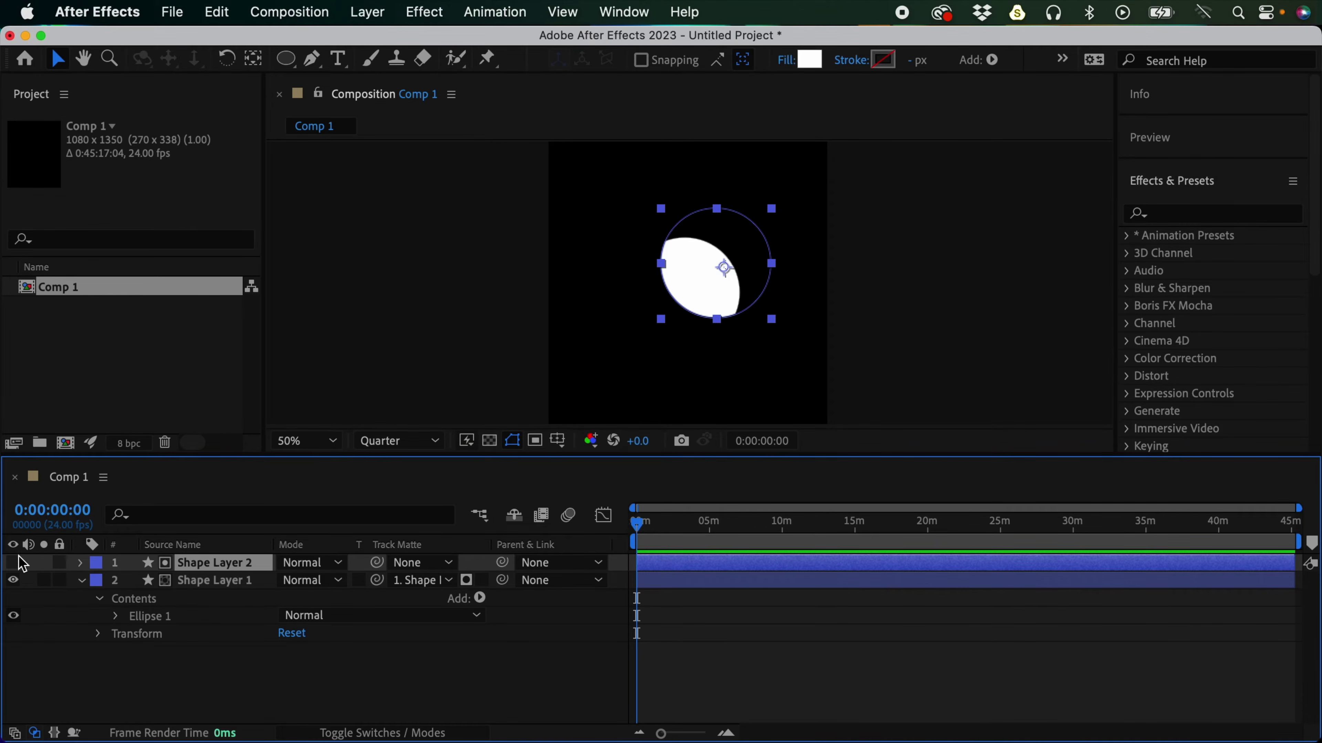
pyautogui.click(12, 562)
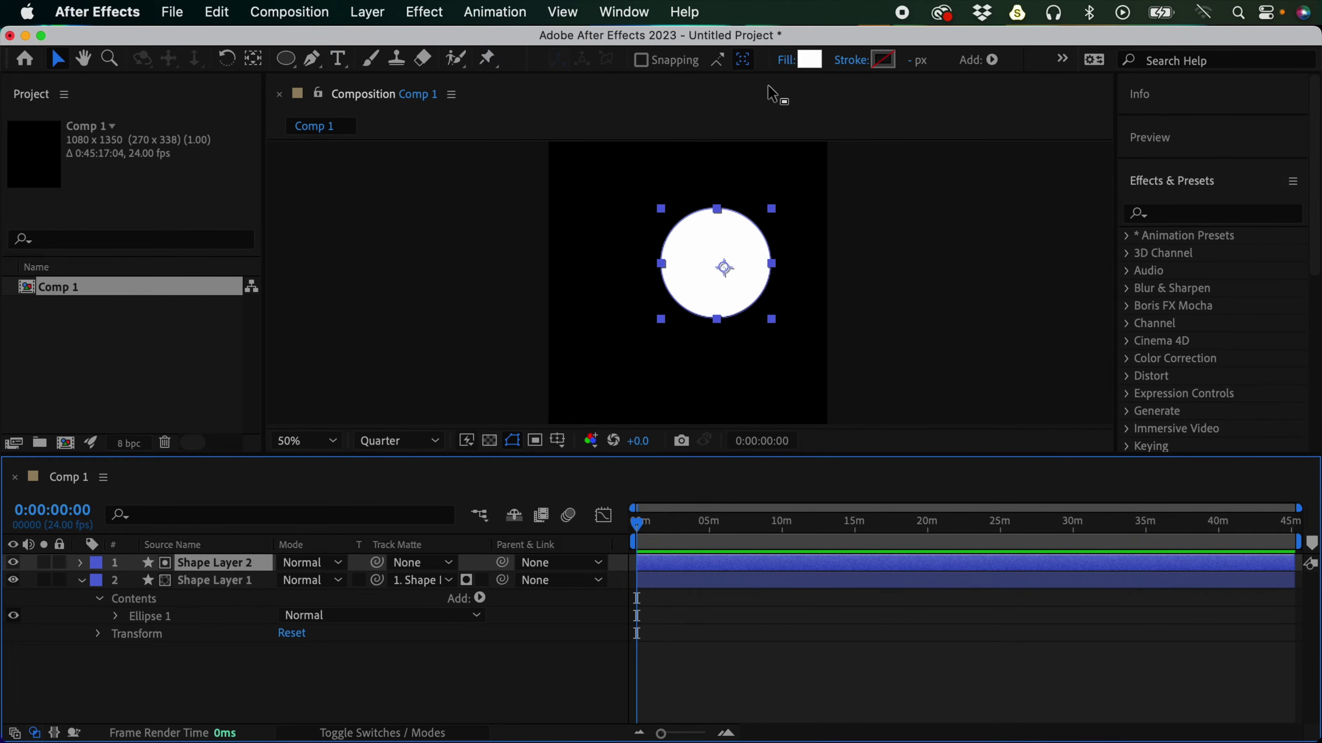
# Step: Change the fill colour of Shape Layer 2 to red, FF0A0A
pyautogui.click(809, 60)
pyautogui.click(662, 184)
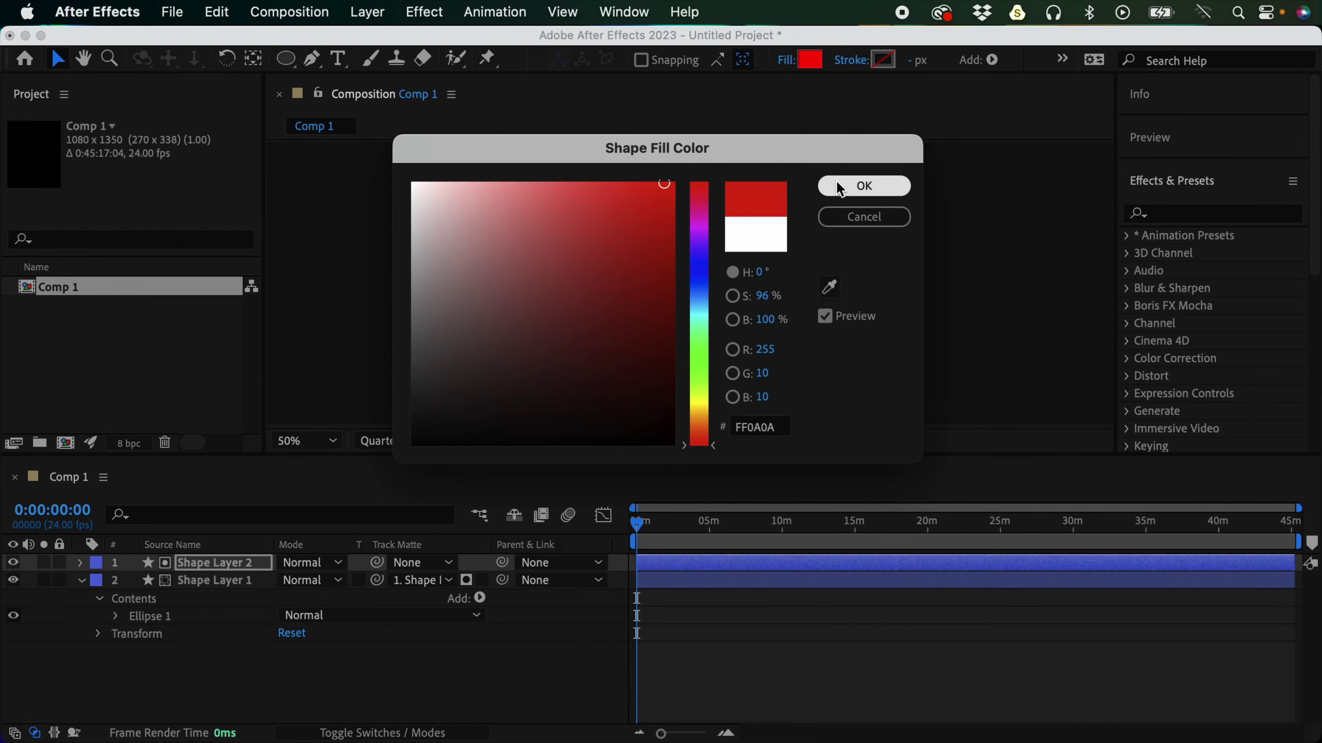
pyautogui.click(829, 185)
pyautogui.click(683, 630)
pyautogui.click(683, 564)
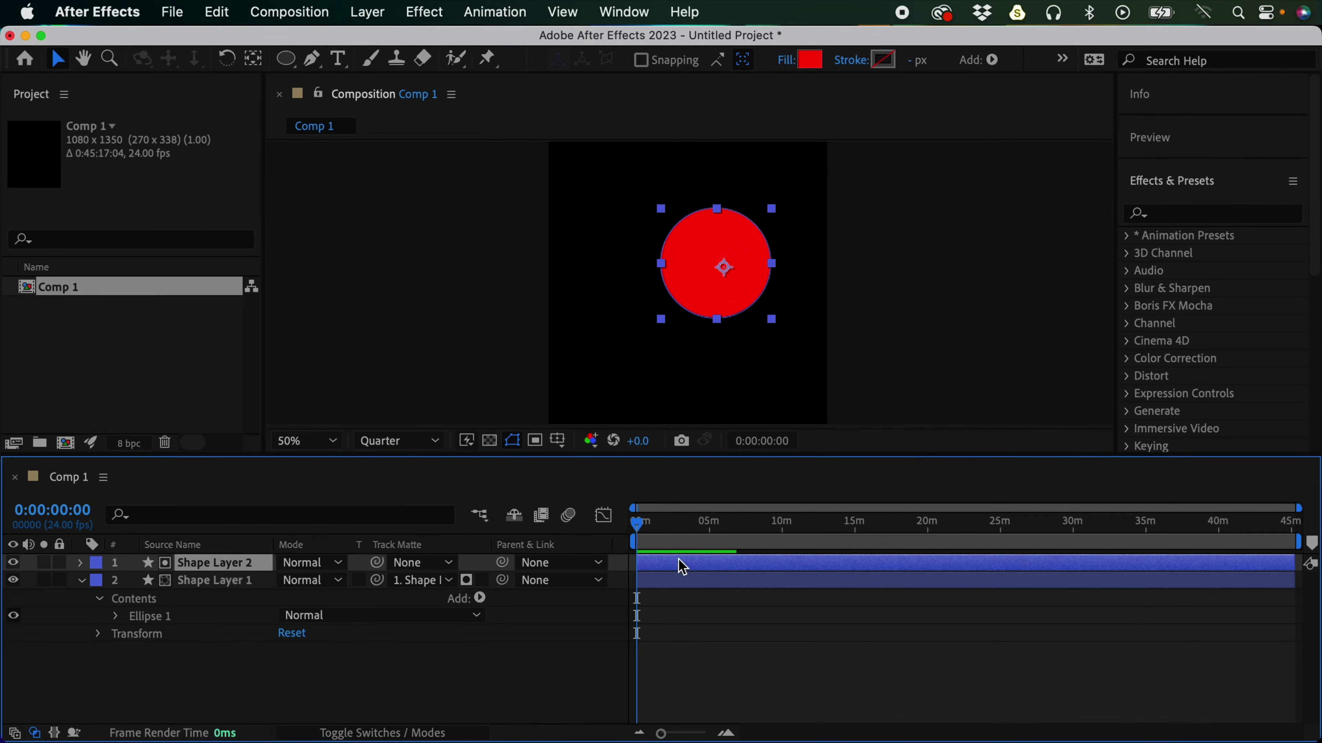
# Step: Place Shape Layer 2 beneath Shape Layer 1 in the layer order and shift the white circle slightly left within the comp
pyautogui.moveTo(214, 565); pyautogui.dragTo(214, 627)
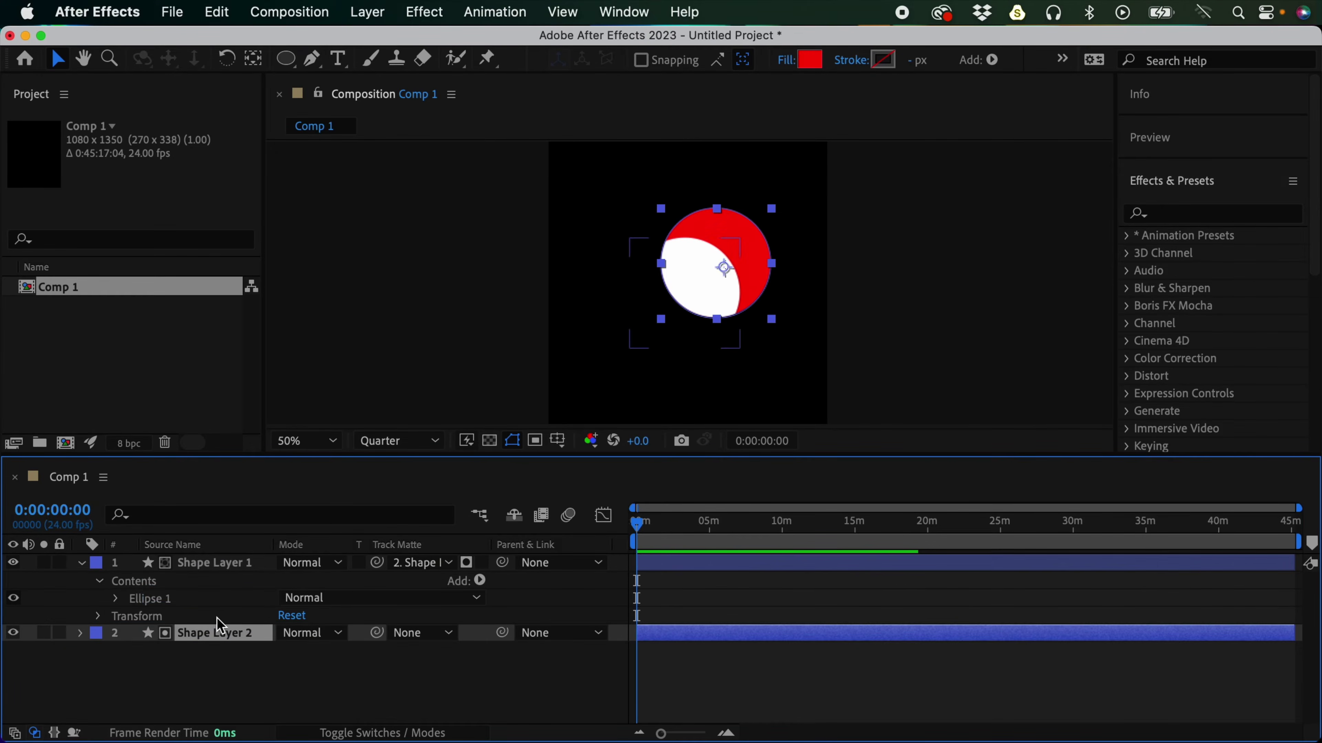
pyautogui.click(713, 564)
pyautogui.moveTo(703, 297); pyautogui.dragTo(703, 284)
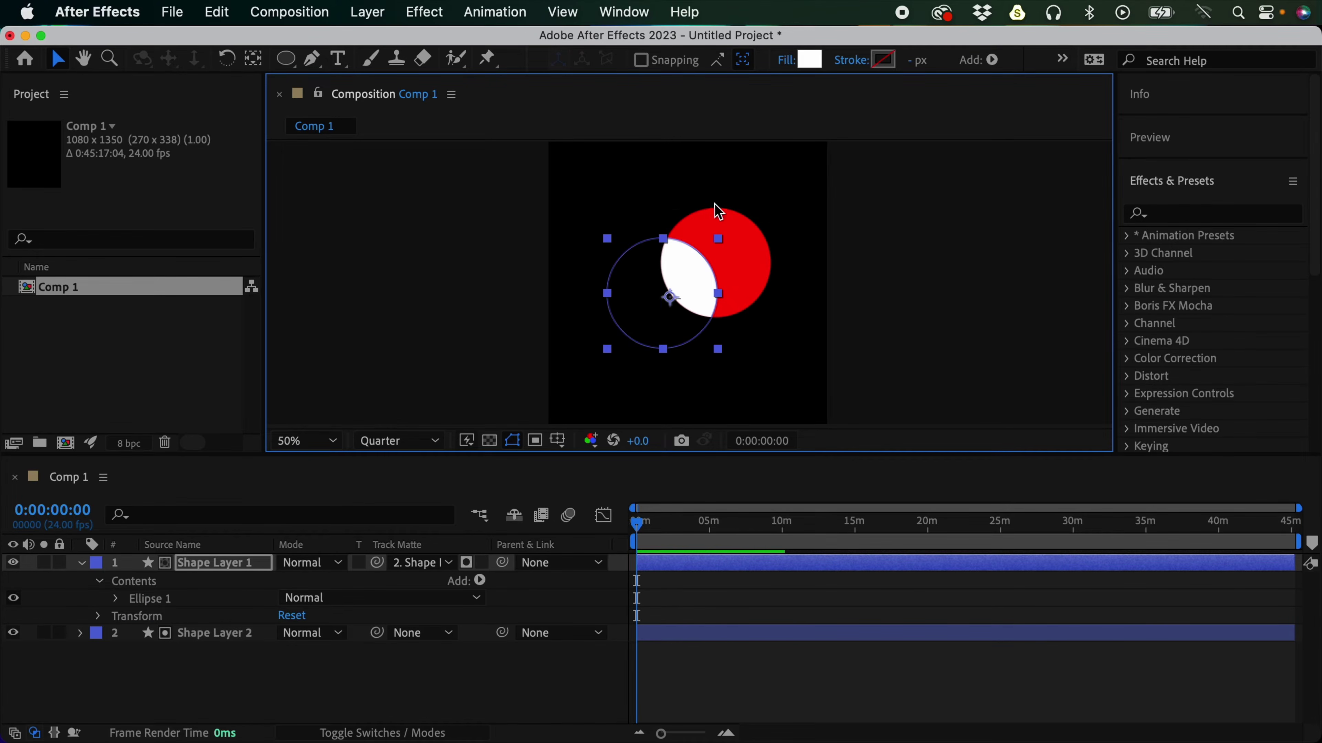
# Step: Hide Shape Layer 2 to view the matted white circle alone, and show the layer again
pyautogui.click(748, 268)
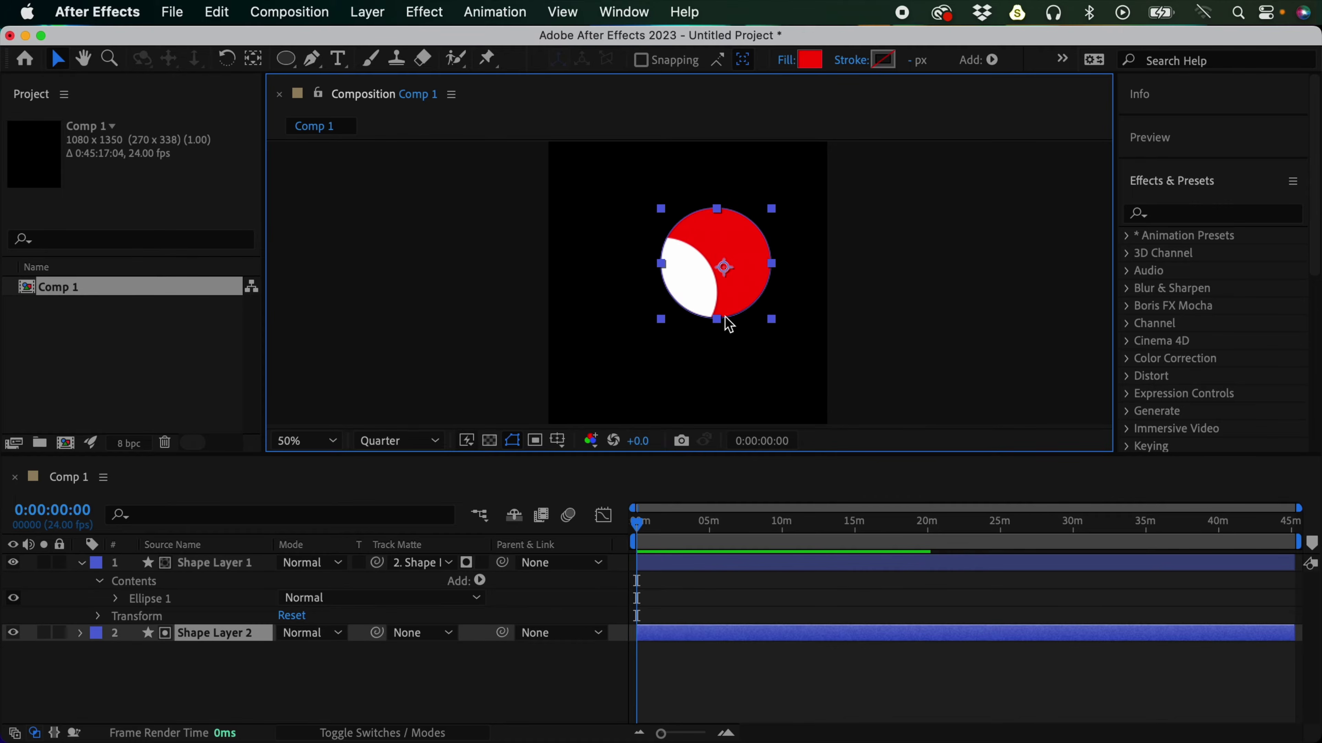
pyautogui.click(673, 619)
pyautogui.click(673, 633)
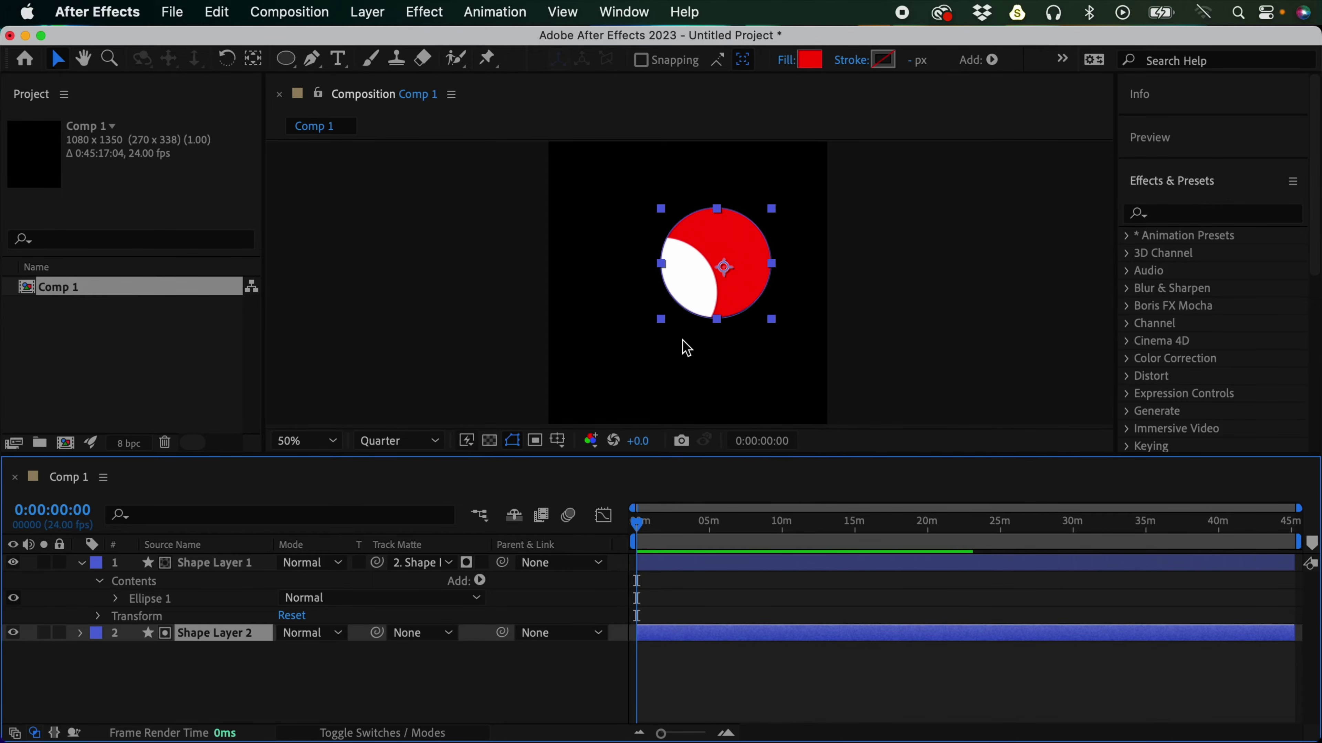
pyautogui.click(13, 633)
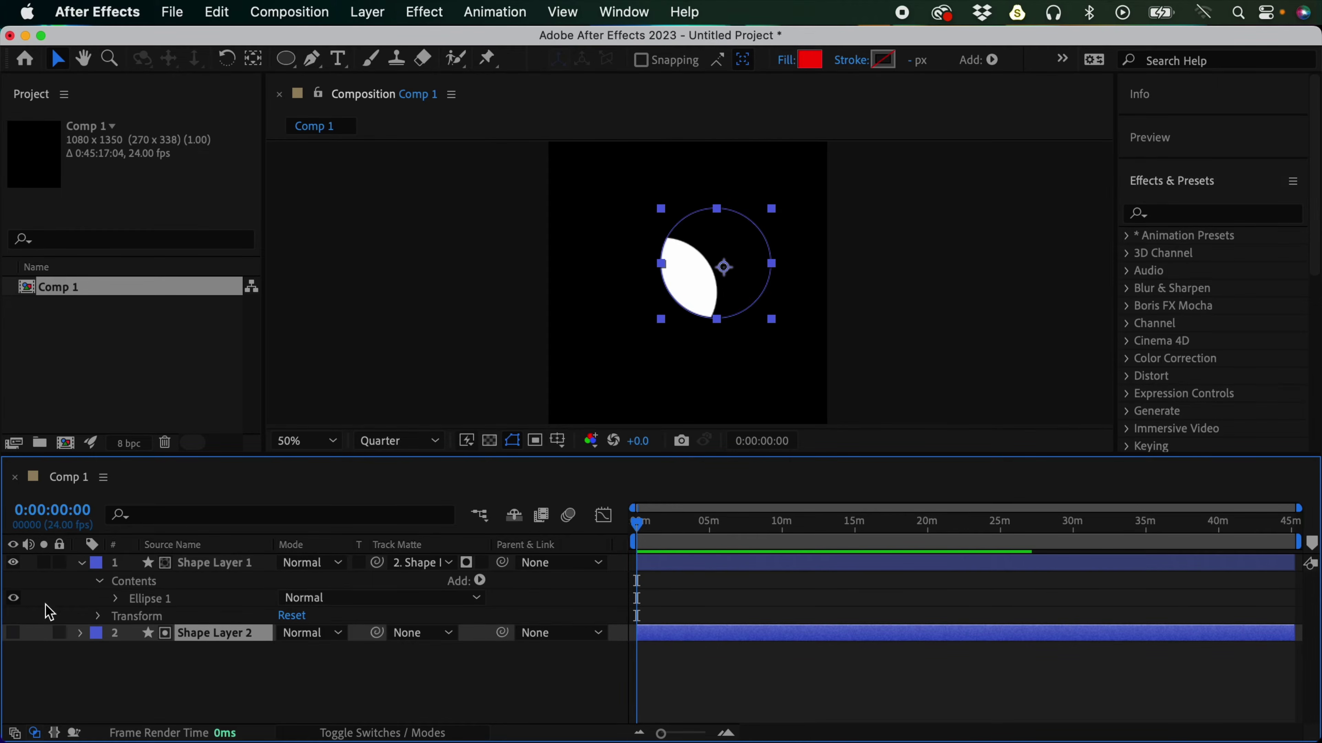
pyautogui.click(686, 588)
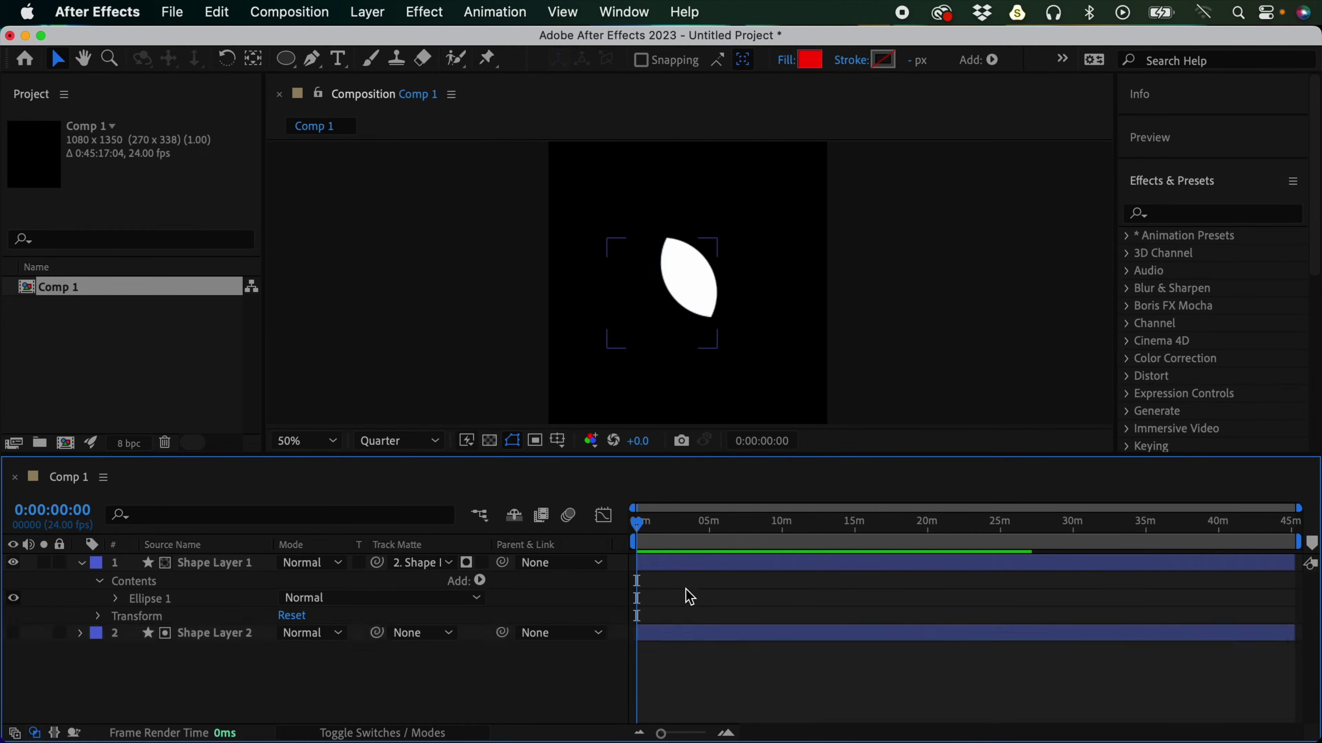
pyautogui.click(13, 633)
# Step: Move the circle of Shape Layer 1 slightly up and right over the red circle, and hide Shape Layer 2
pyautogui.click(684, 562)
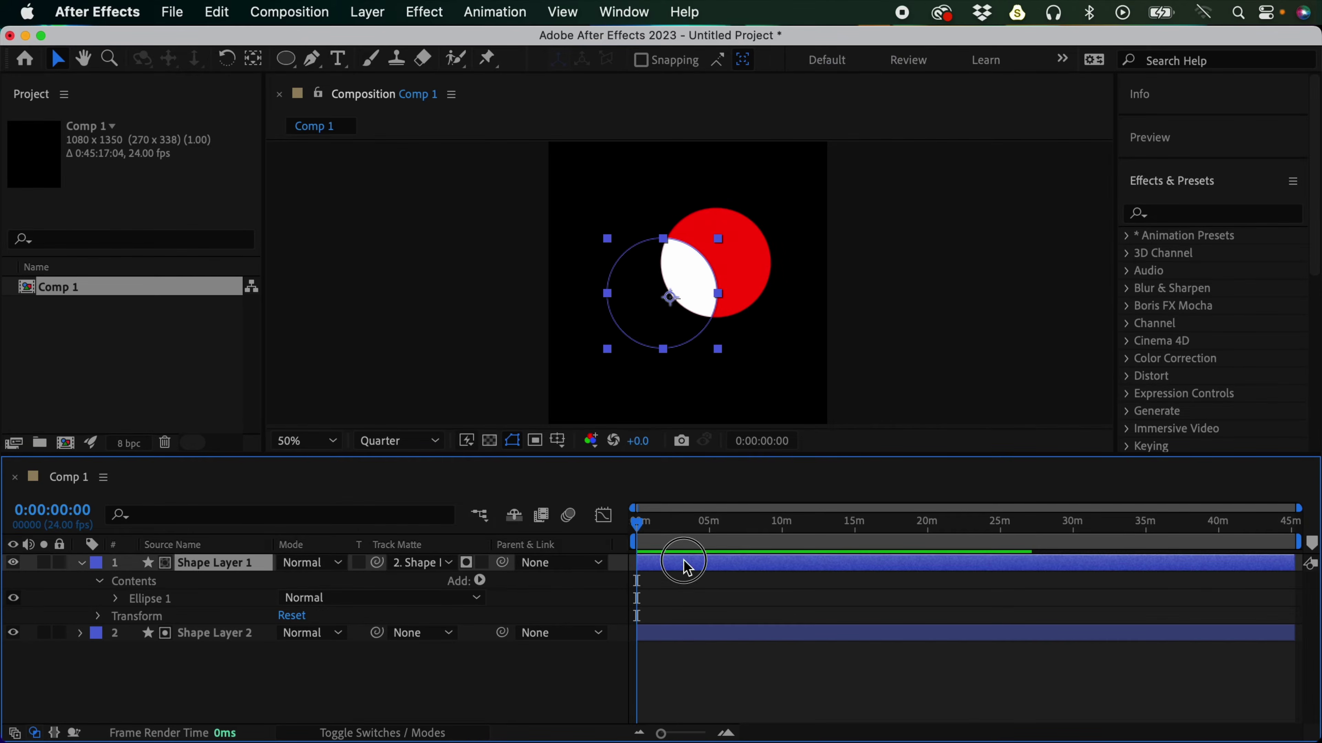
pyautogui.click(691, 305)
pyautogui.moveTo(691, 304)
pyautogui.mouseDown()
pyautogui.moveTo(695, 283)
pyautogui.moveTo(740, 248)
pyautogui.moveTo(708, 292)
pyautogui.mouseUp()
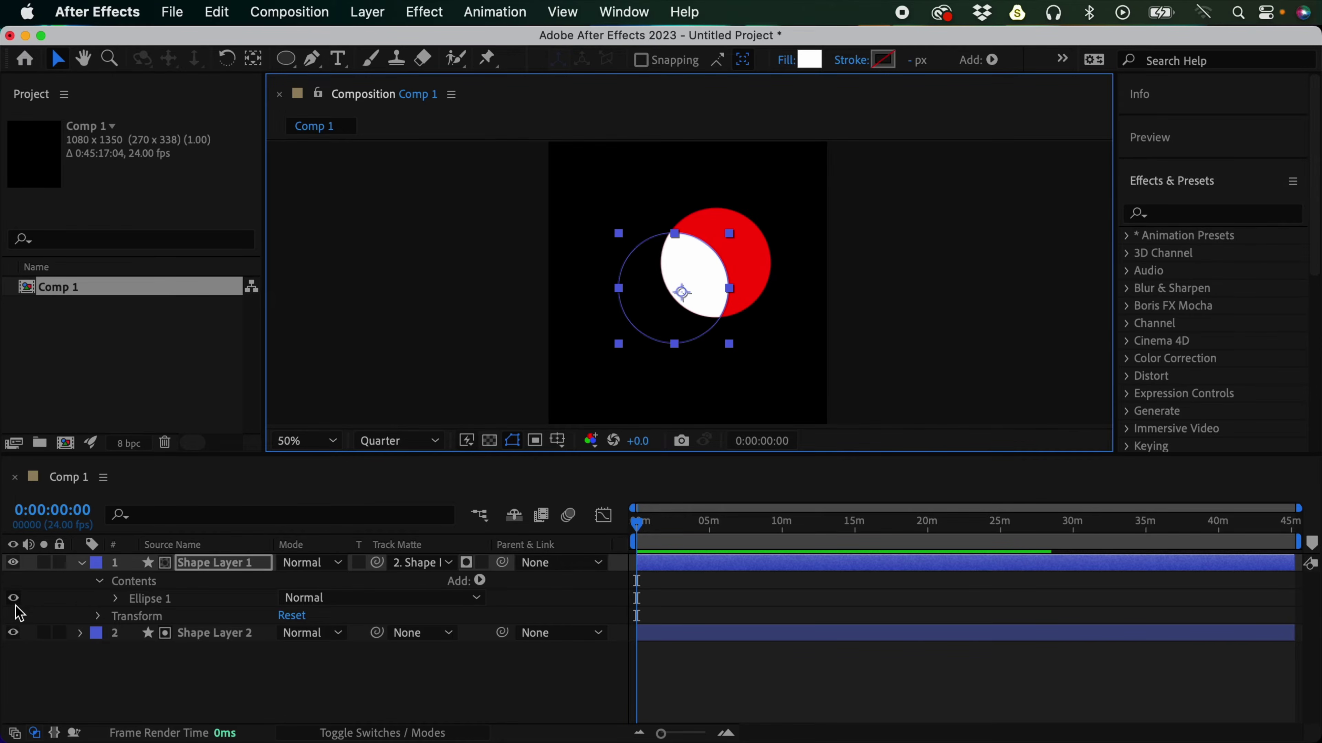
pyautogui.click(13, 633)
pyautogui.click(664, 601)
# Step: Invert the track matte of Shape Layer 1, switching the inversion off and on to compare both results
pyautogui.click(664, 567)
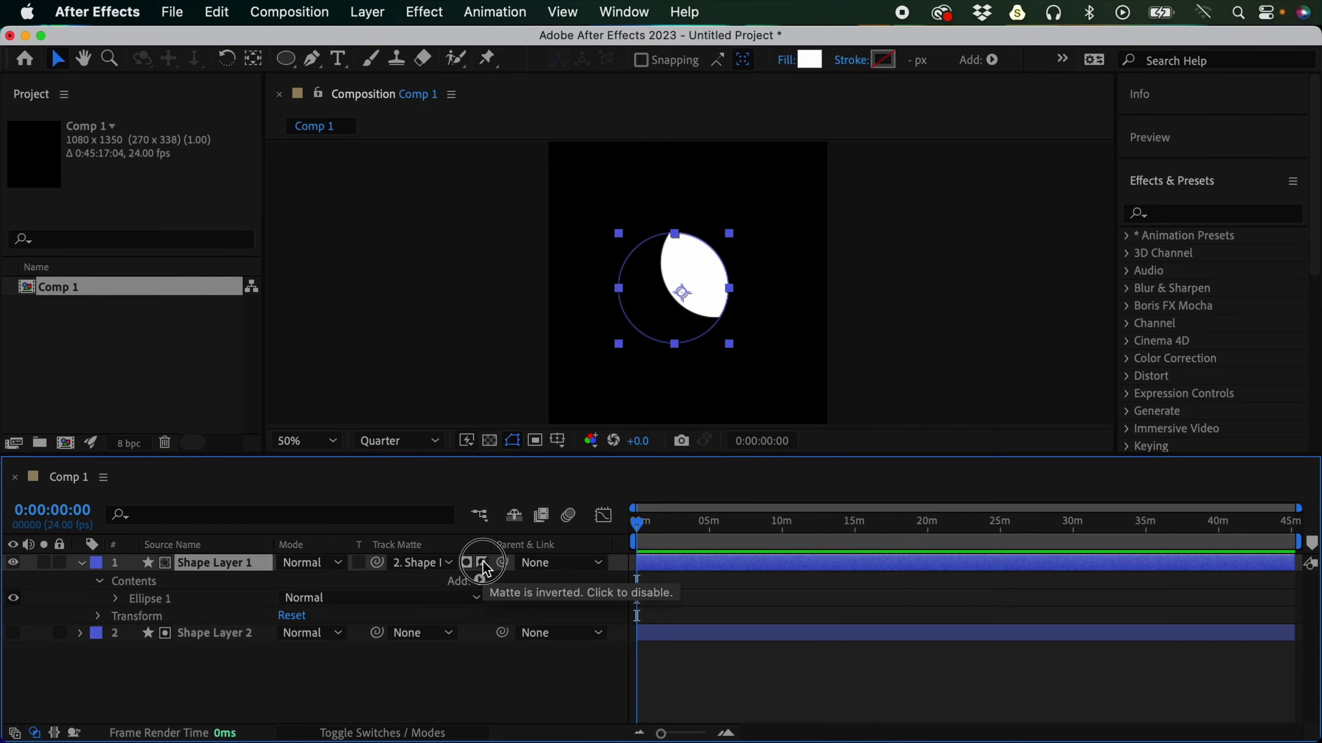
pyautogui.click(483, 564)
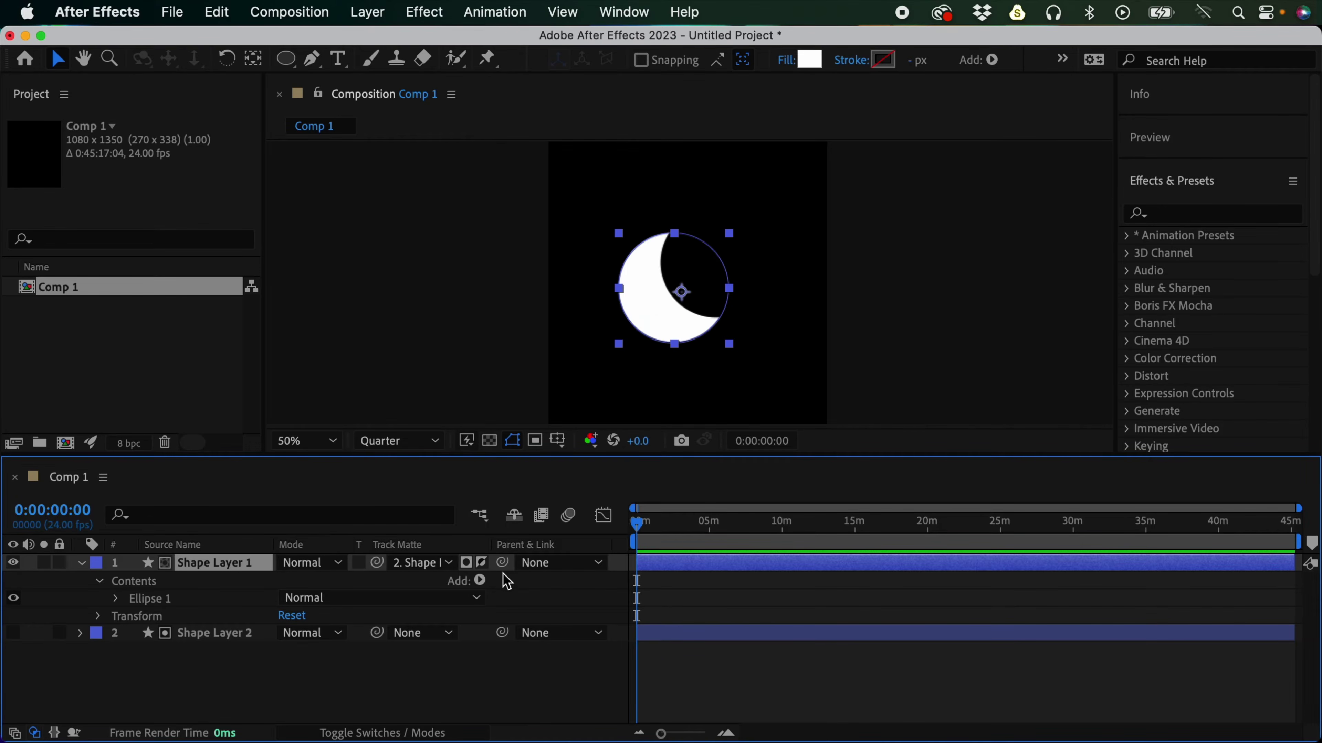
pyautogui.click(679, 596)
pyautogui.click(482, 563)
pyautogui.click(482, 563)
pyautogui.click(482, 563)
pyautogui.click(482, 563)
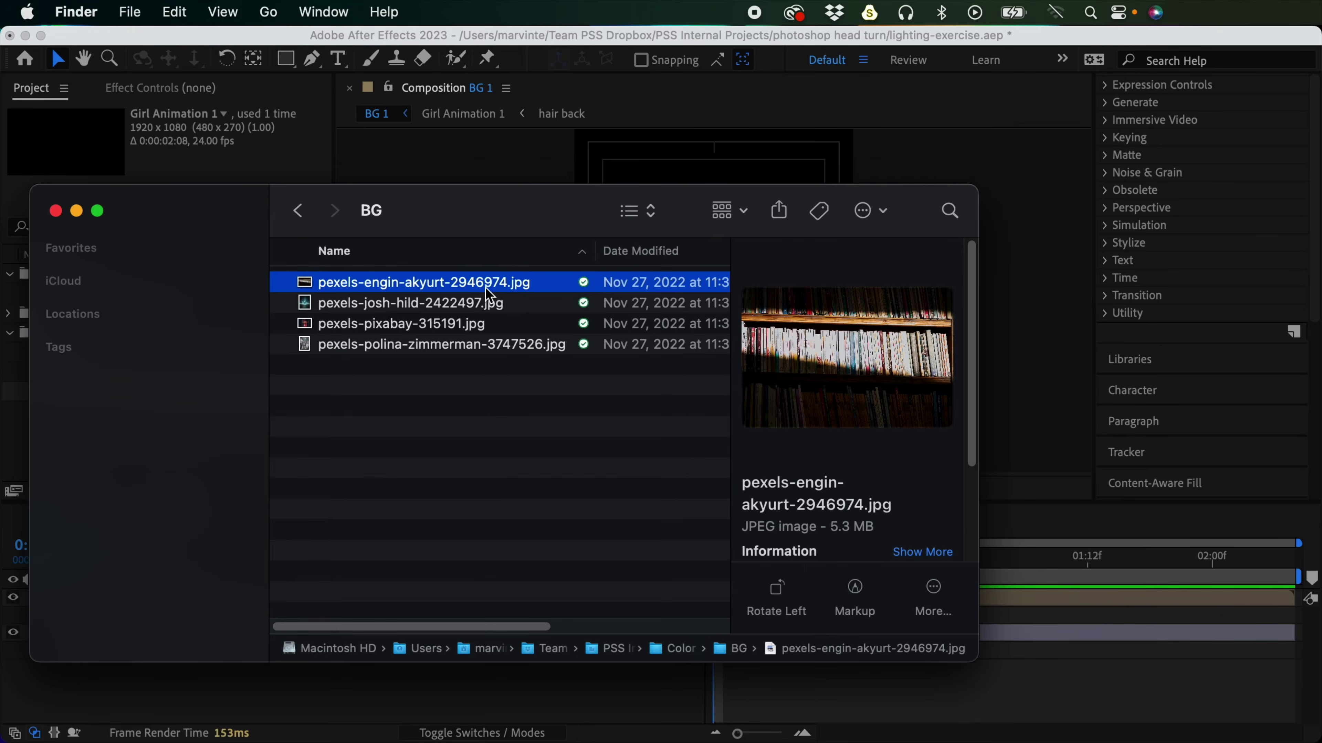
# Step: Preview the bookshelf image pexels-engin-akyurt-2946974.jpg in Finder and switch back to the After Effects project
pyautogui.press('space')
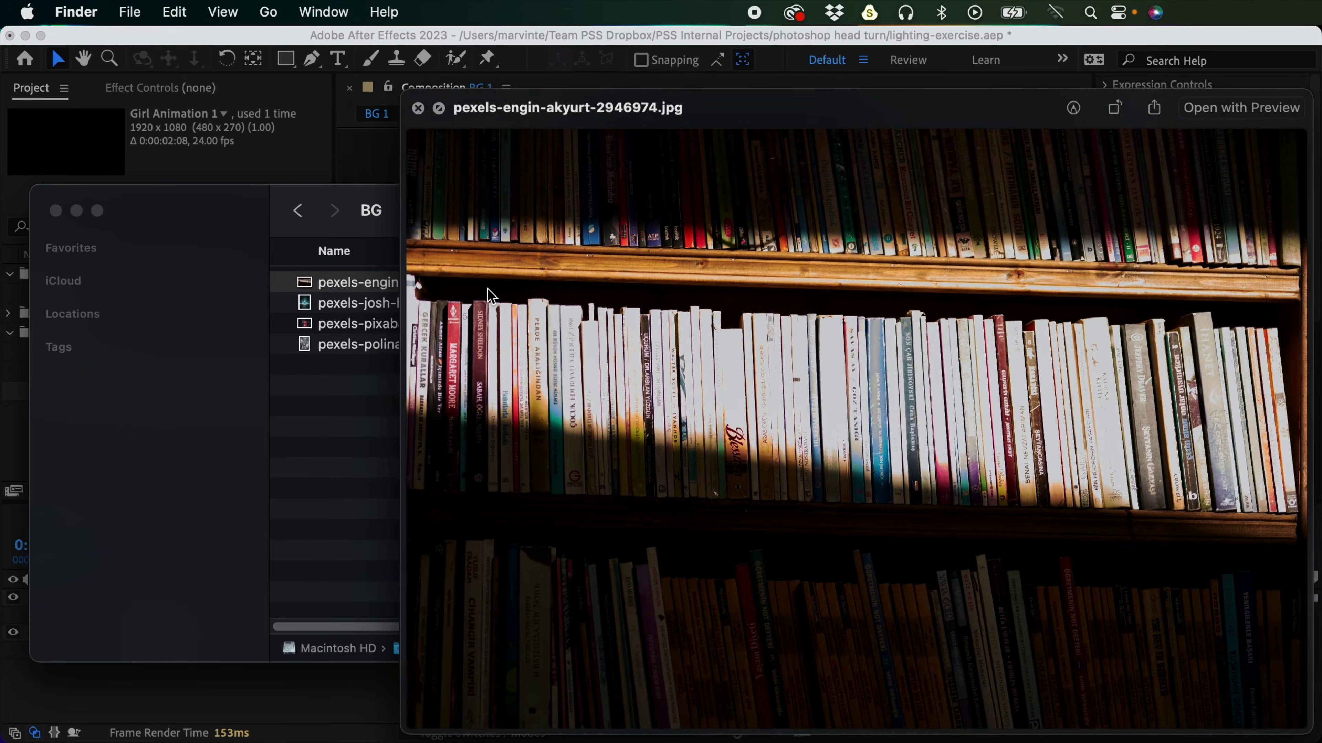
pyautogui.moveTo(726, 112); pyautogui.dragTo(452, 144)
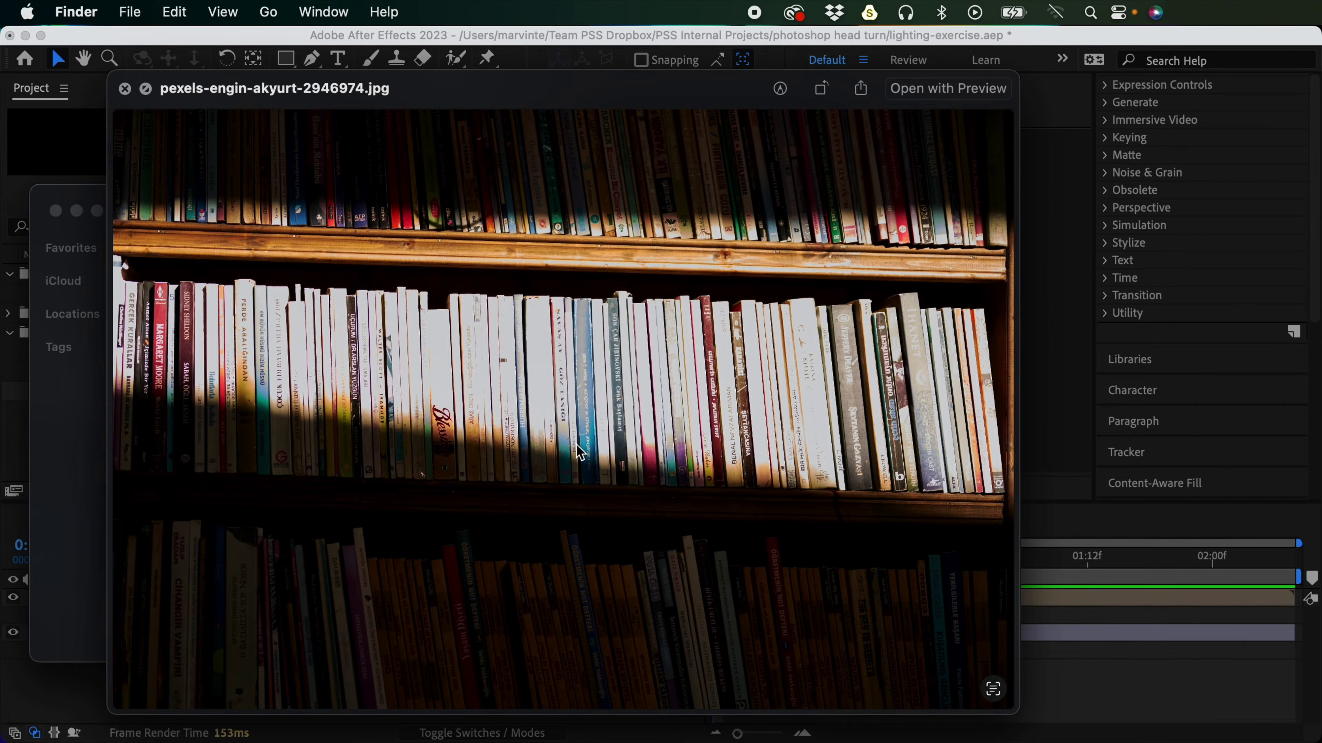
pyautogui.press('space')
pyautogui.moveTo(491, 208); pyautogui.dragTo(833, 271)
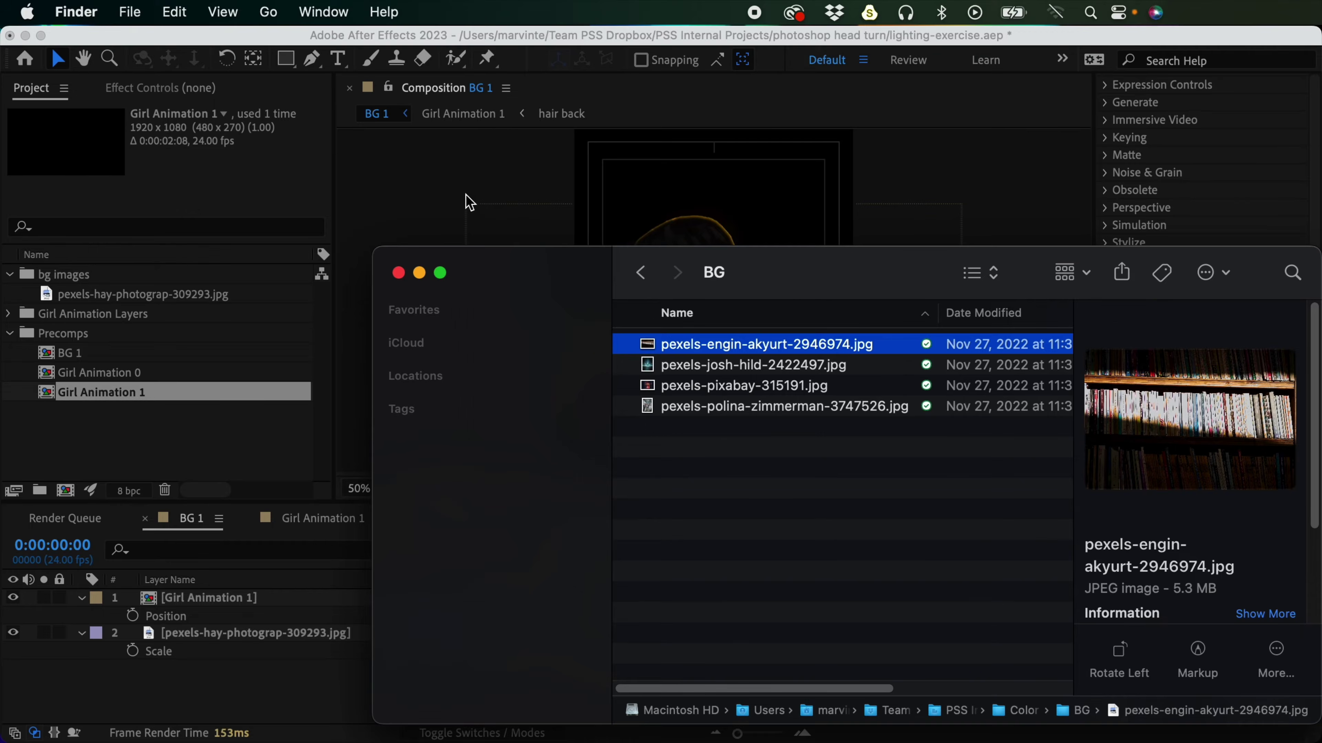
pyautogui.click(469, 202)
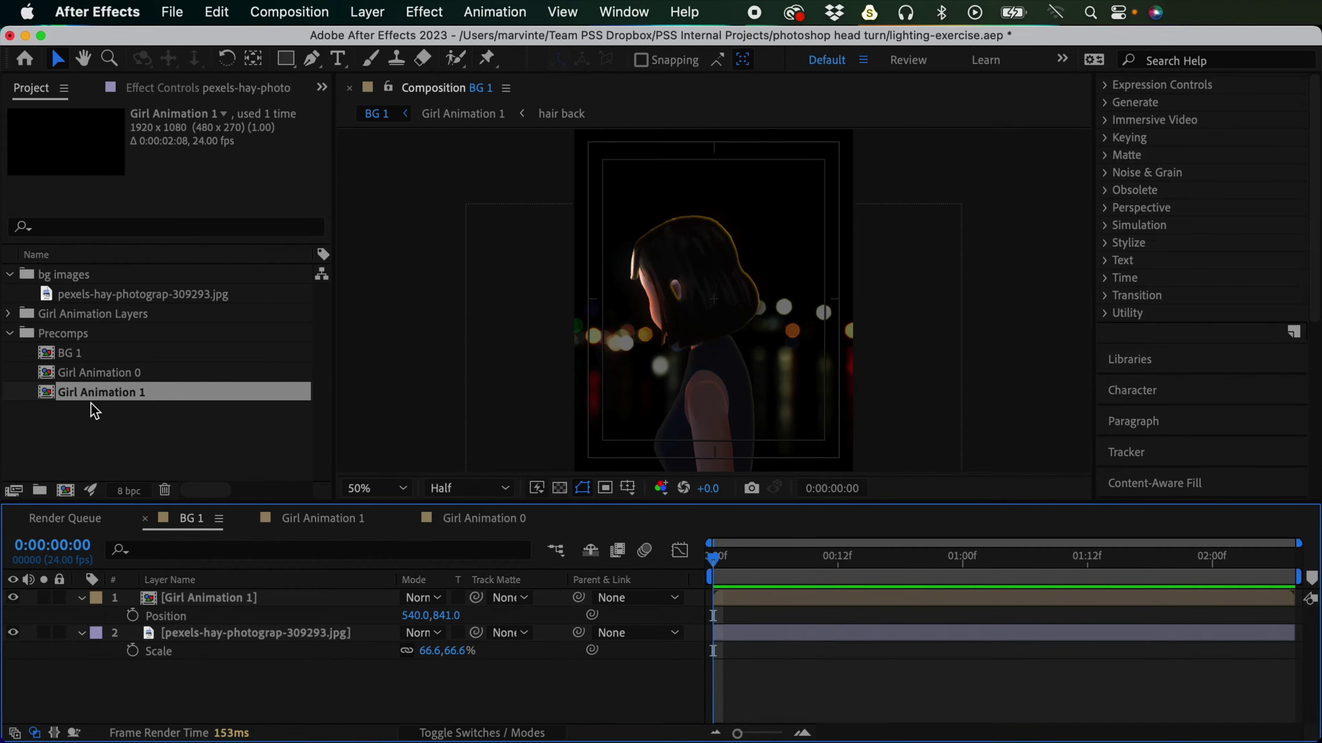
# Step: Look through the compositions in the Precomps folder and open BG 1
pyautogui.click(133, 393)
pyautogui.press('Up')
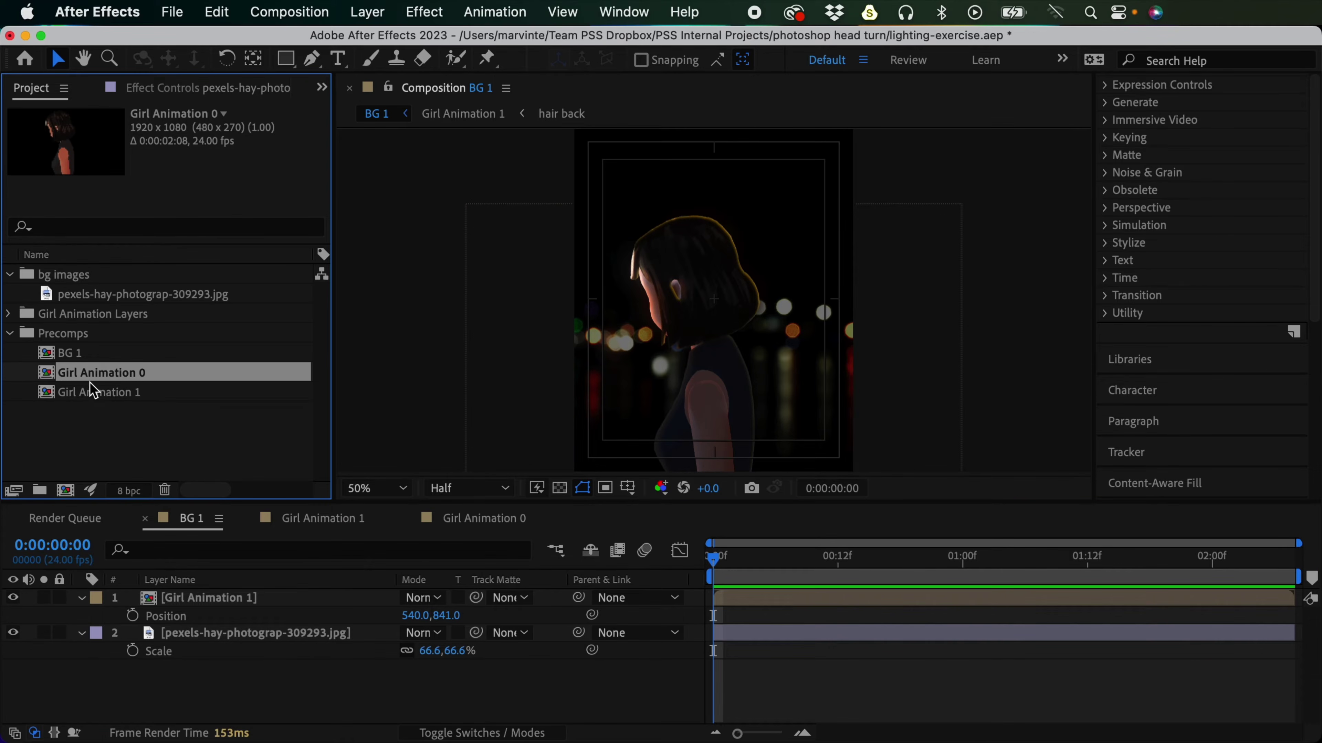
pyautogui.click(105, 352)
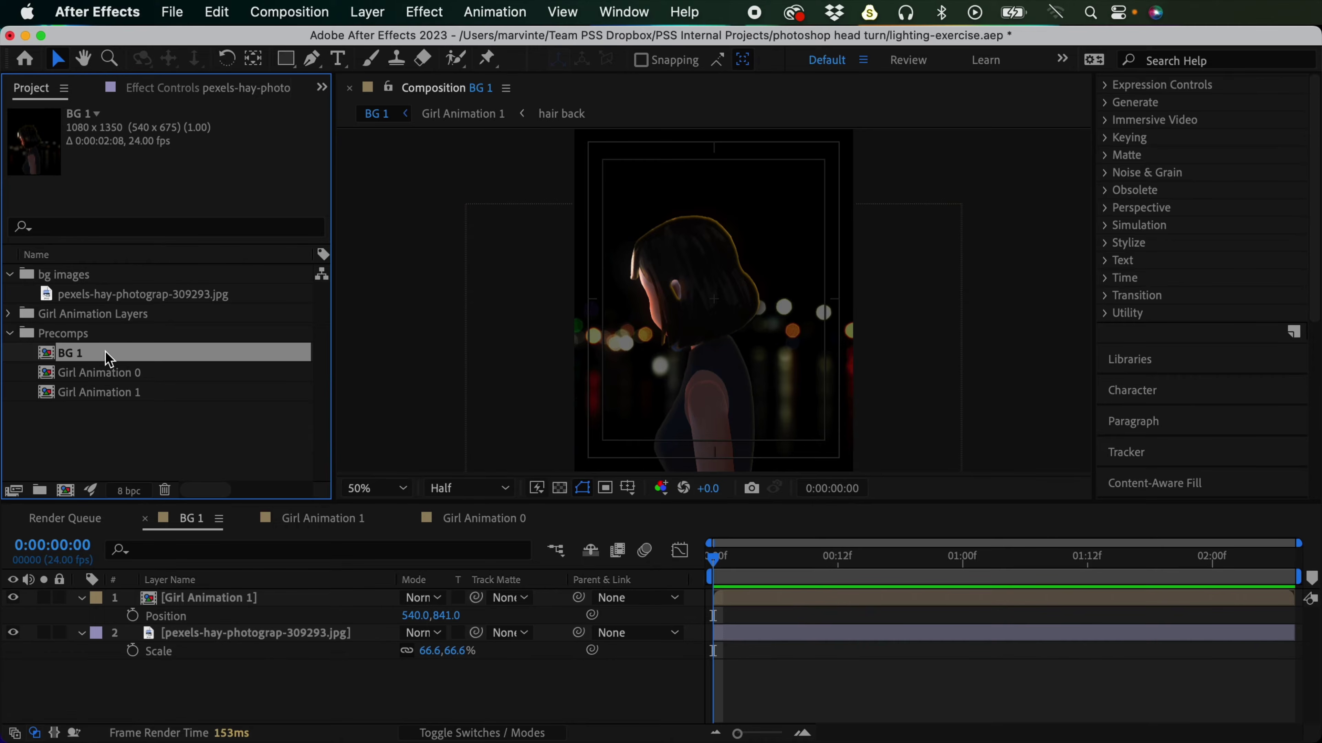
pyautogui.click(89, 376)
pyautogui.doubleClick(88, 352)
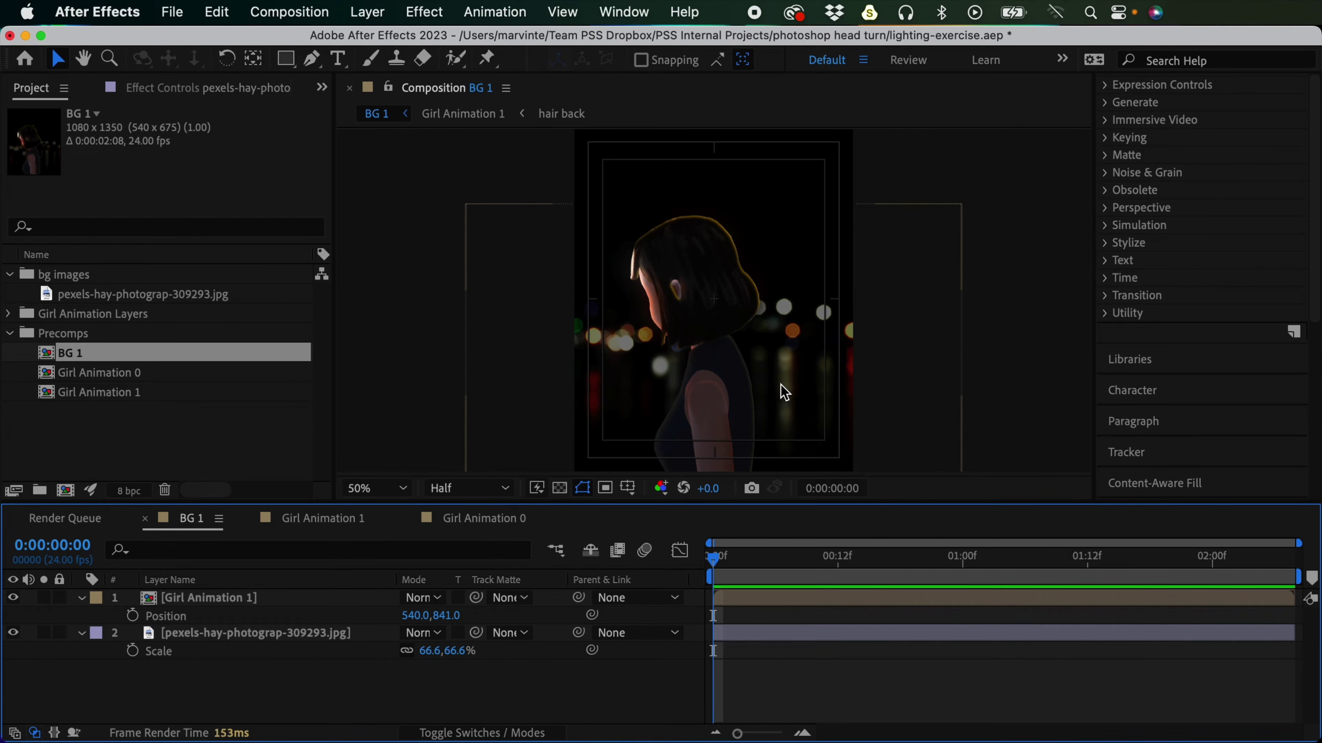
# Step: Try moving the background photo and the Girl Animation 1 layer in BG 1, and undo the move
pyautogui.click(745, 631)
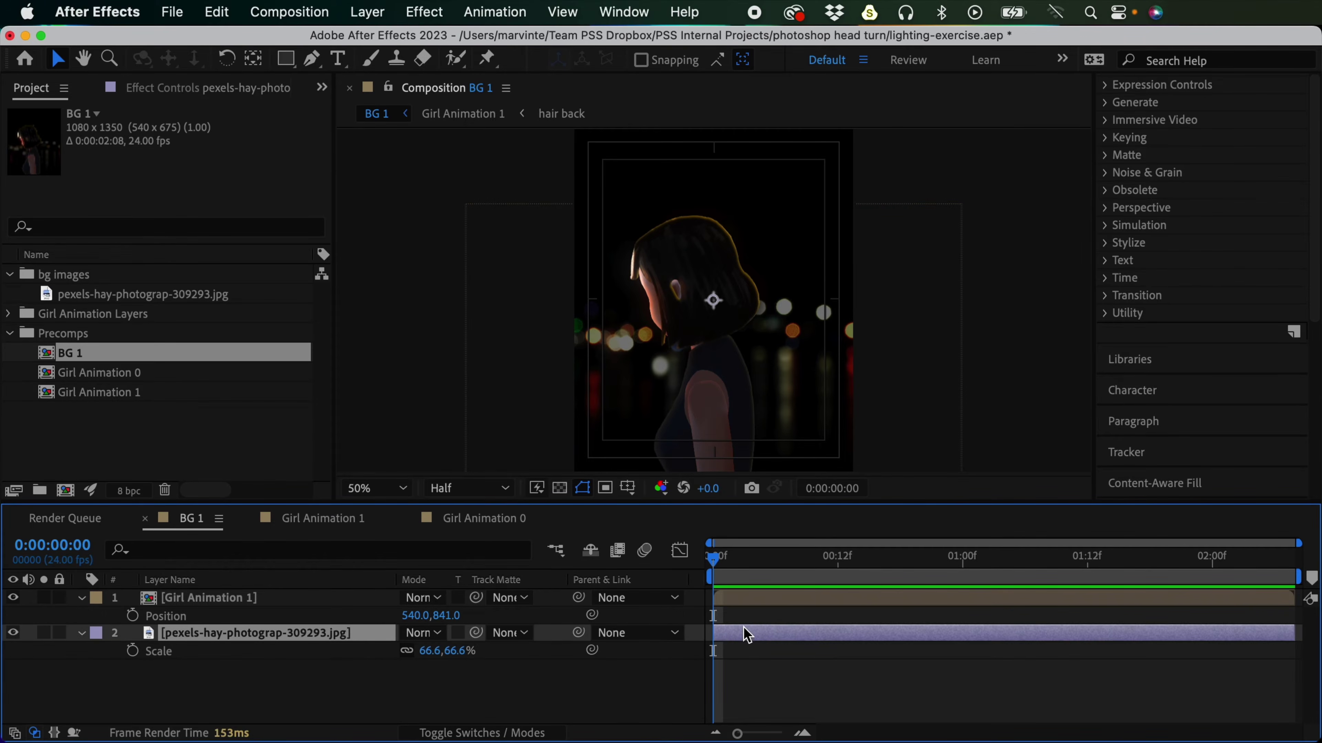
pyautogui.moveTo(892, 397)
pyautogui.mouseDown()
pyautogui.moveTo(862, 404)
pyautogui.moveTo(941, 376)
pyautogui.moveTo(899, 389)
pyautogui.mouseUp()
pyautogui.click(746, 612)
pyautogui.click(745, 597)
pyautogui.moveTo(731, 415); pyautogui.dragTo(752, 377)
pyautogui.press('cmd+z')
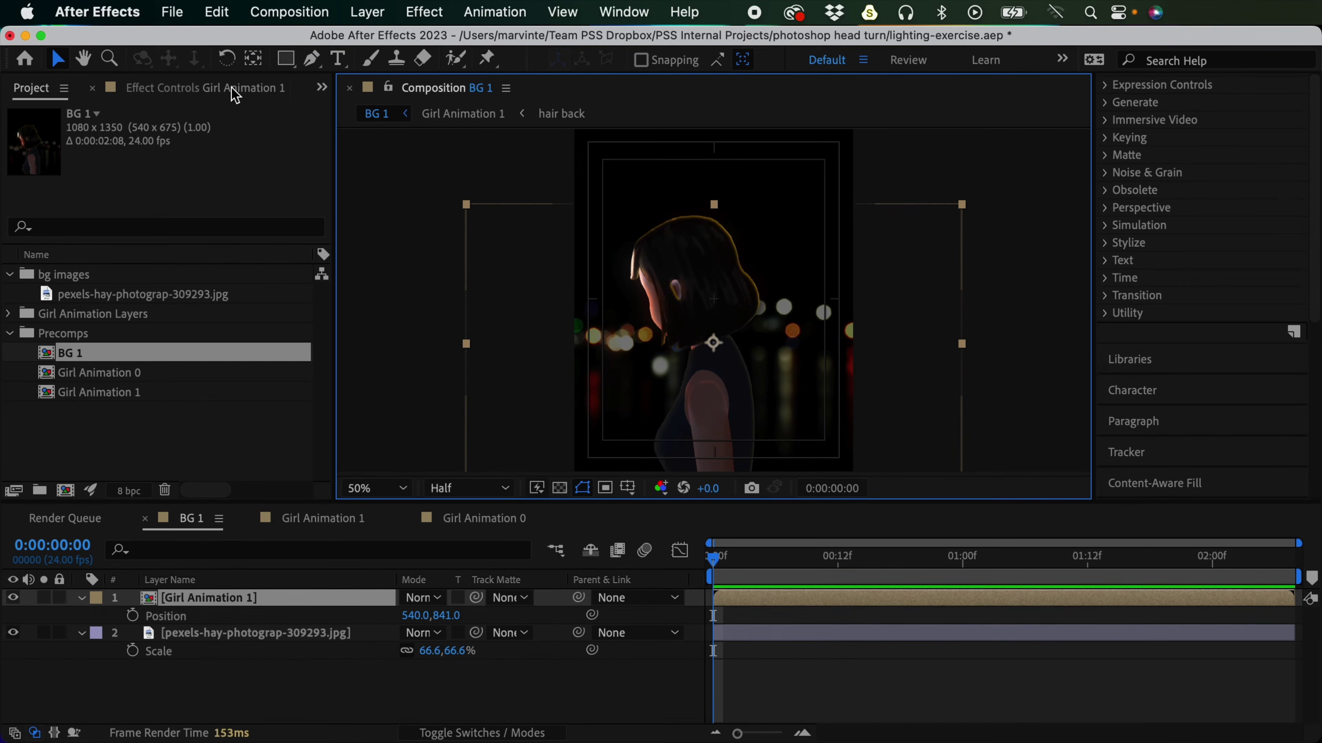
# Step: Review the Lumetri Color settings of the Girl Animation 1 layer, inspect its nested composition, and return to BG 1
pyautogui.click(186, 89)
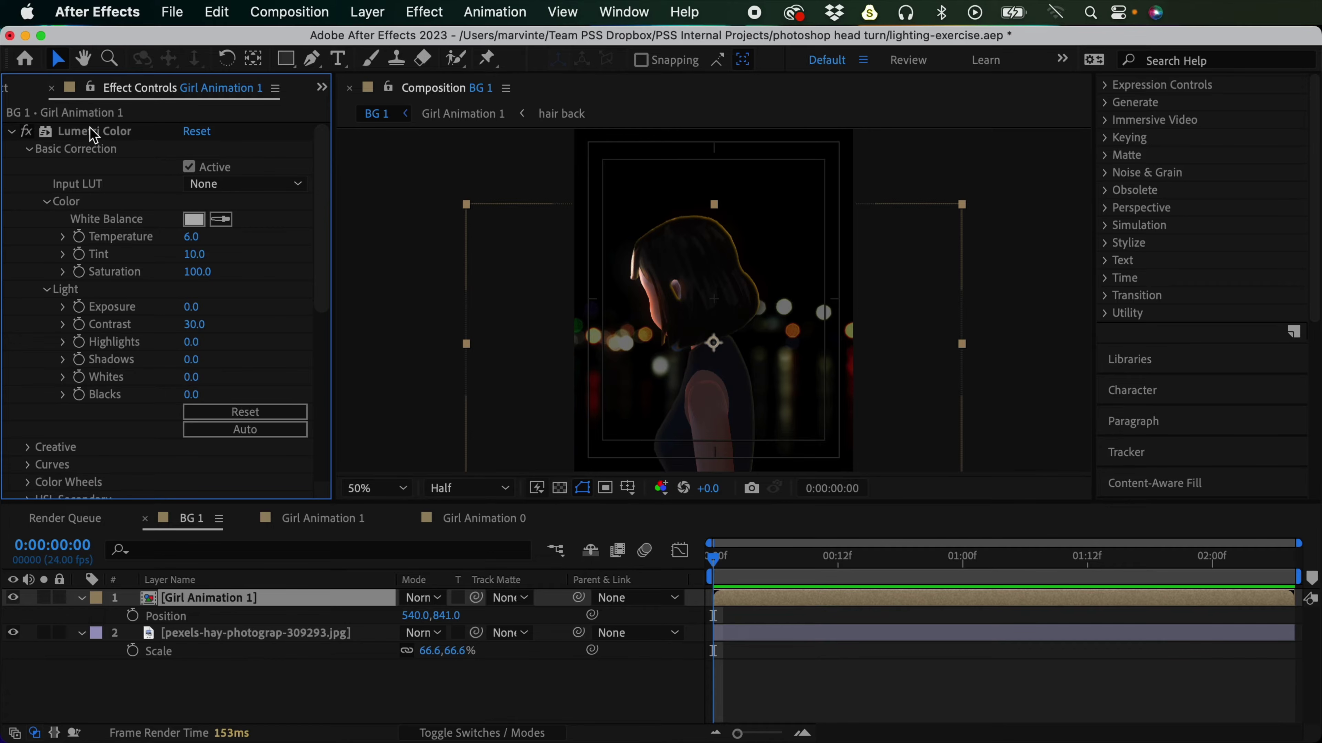
pyautogui.doubleClick(321, 599)
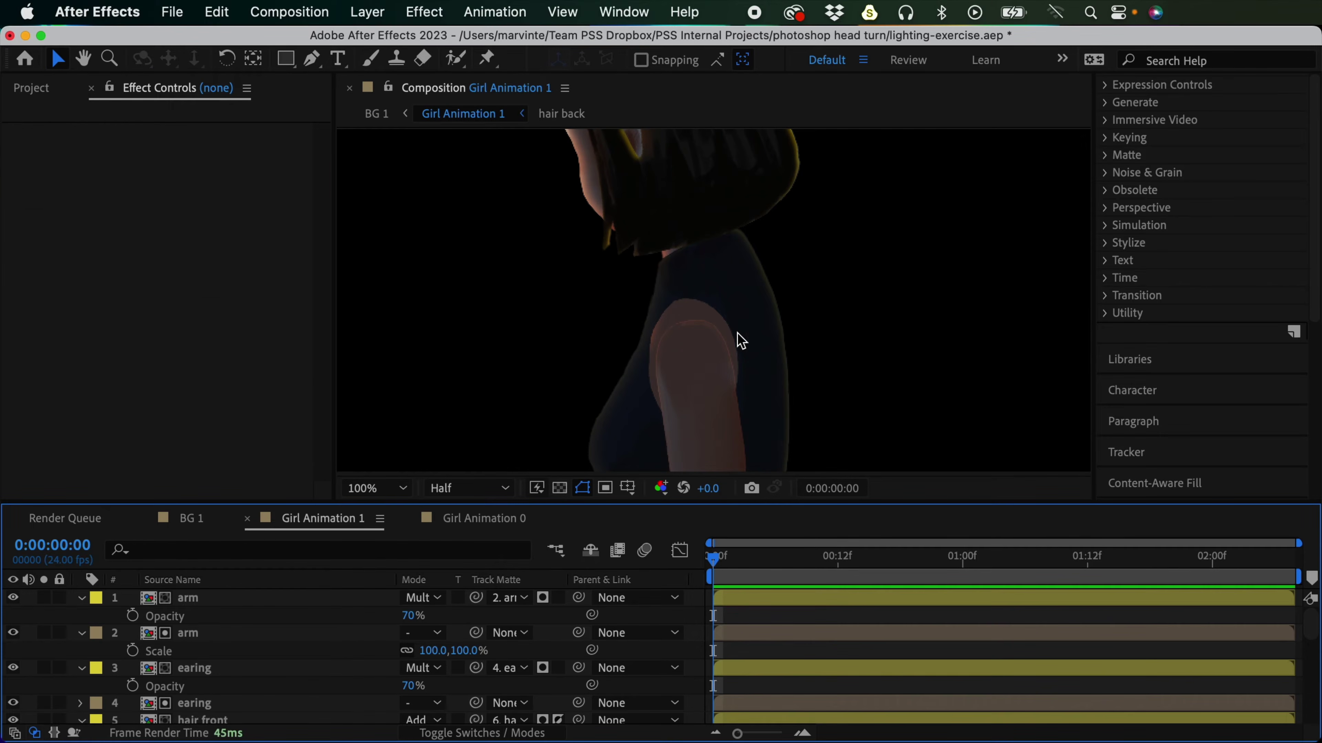
pyautogui.moveTo(773, 254); pyautogui.dragTo(693, 386)
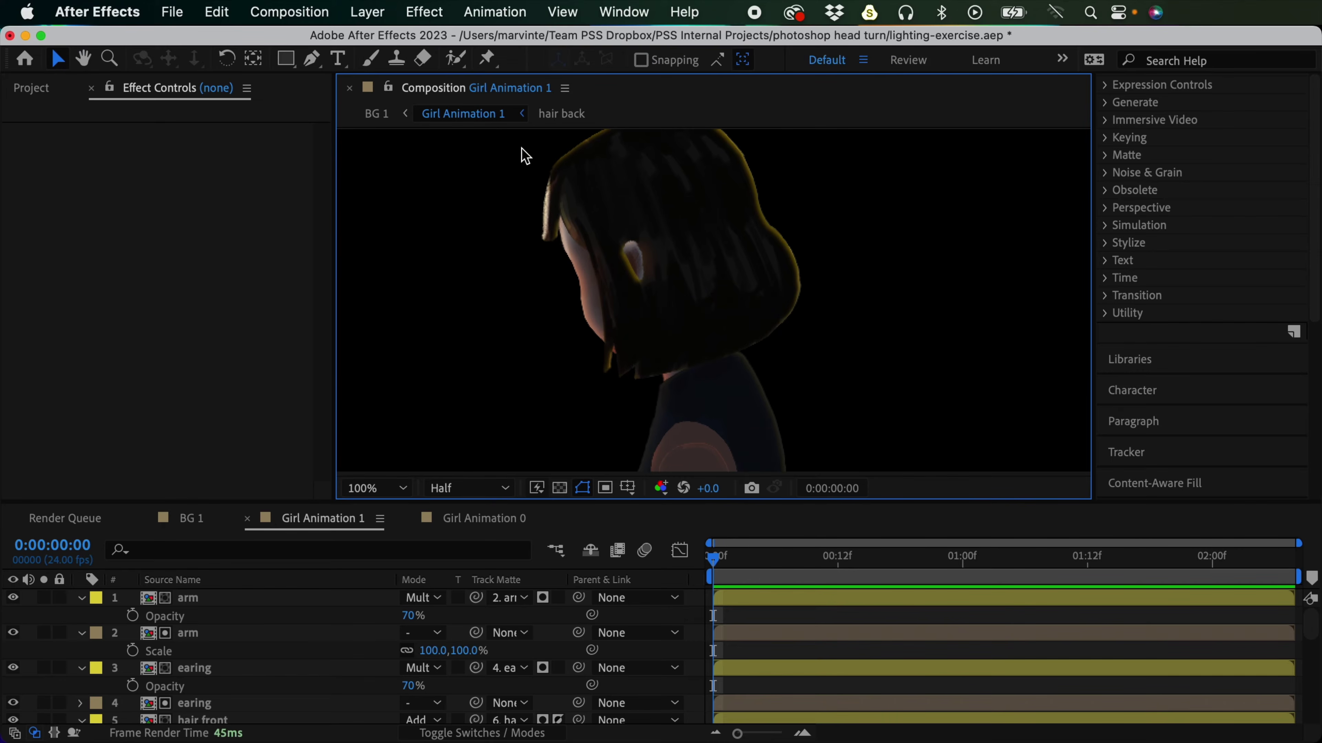
pyautogui.click(377, 114)
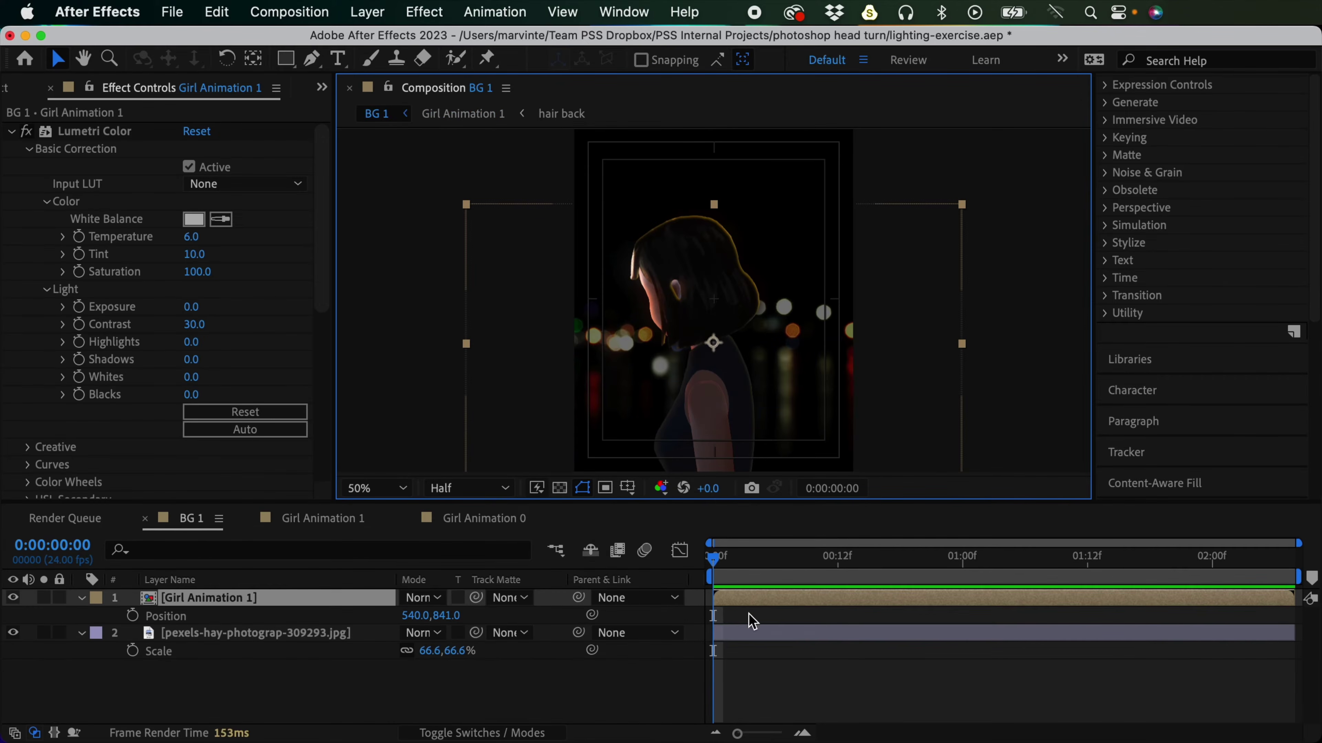
pyautogui.click(223, 603)
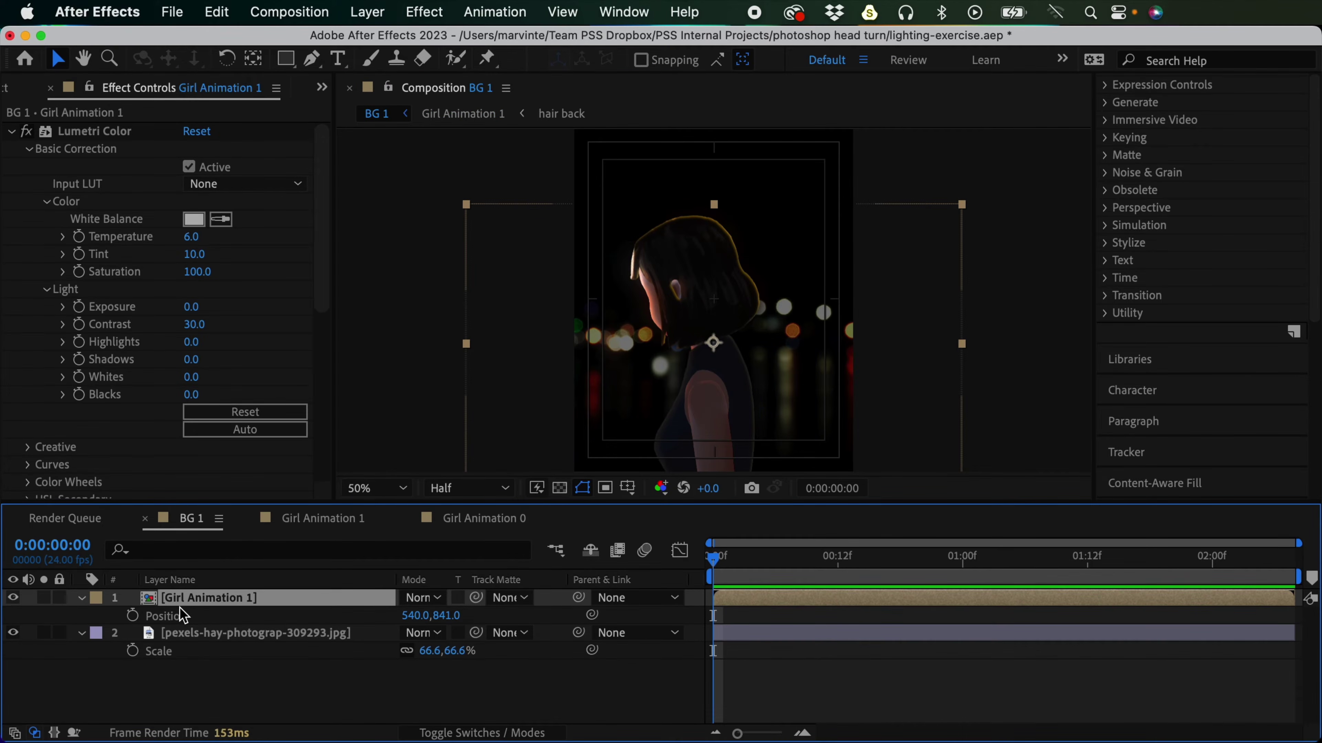
# Step: Open the Girl Animation 0 composition, fit the character in view, and scrub through the head-turn animation
pyautogui.click(322, 87)
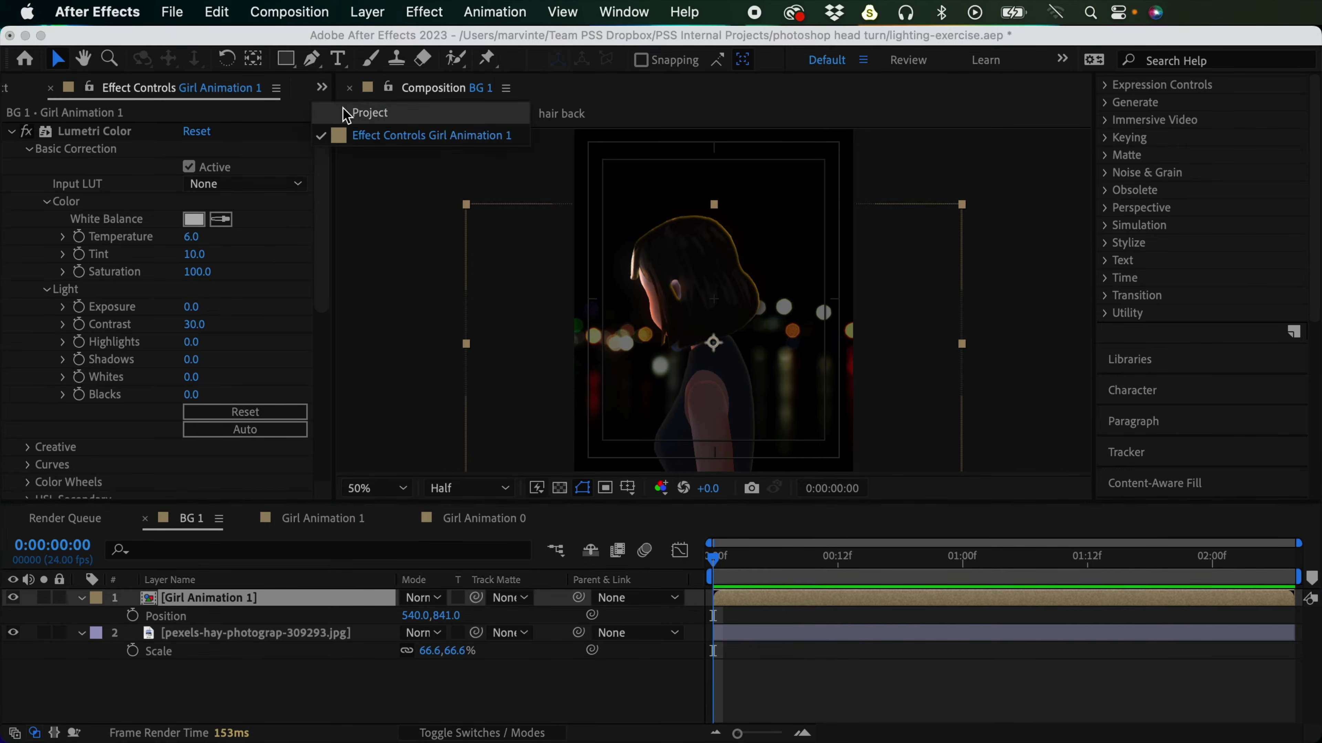
pyautogui.click(341, 108)
pyautogui.click(165, 427)
pyautogui.click(141, 374)
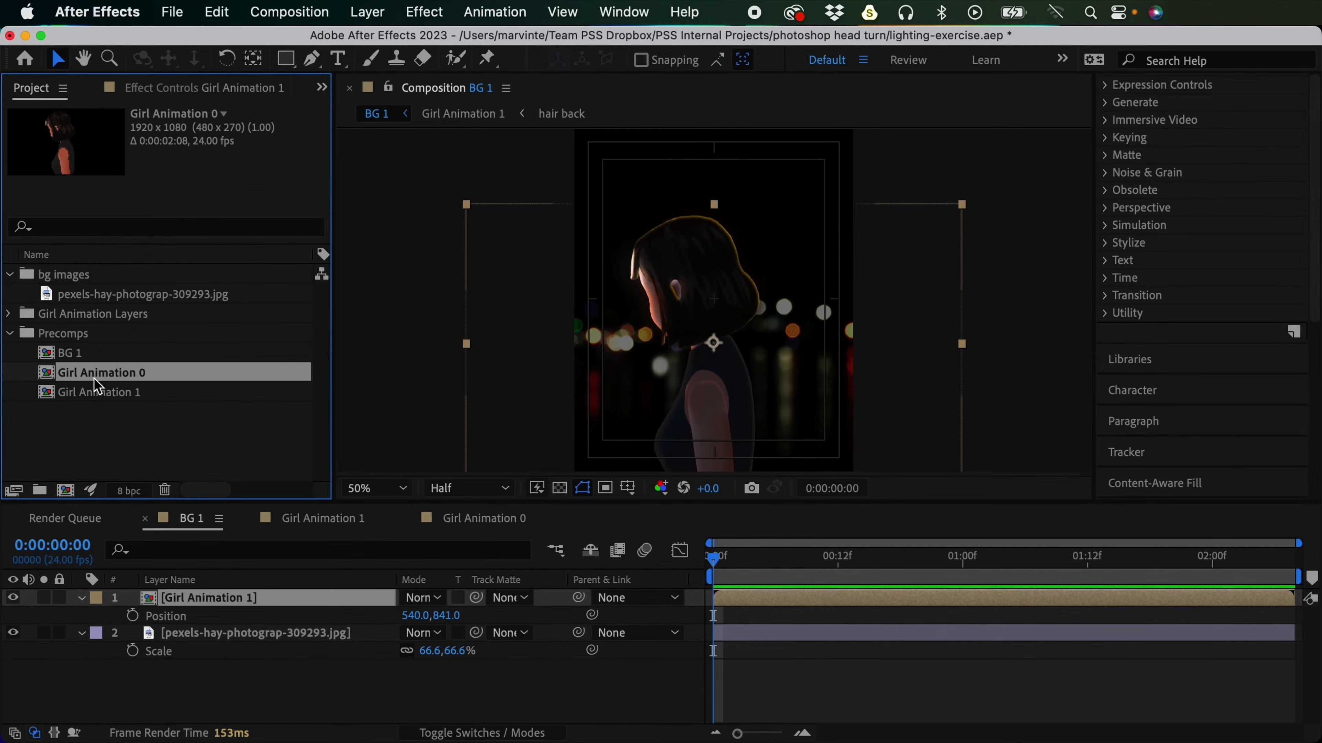
pyautogui.doubleClick(109, 371)
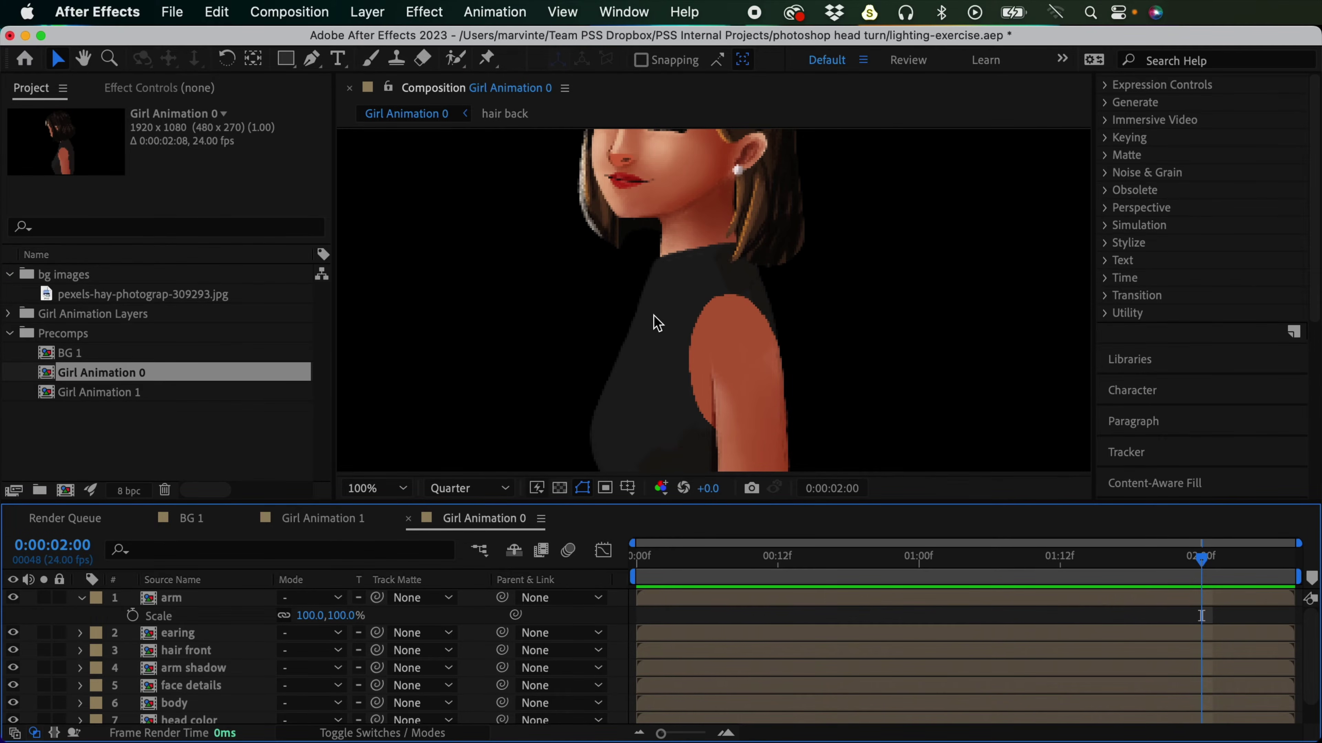
pyautogui.scroll(-2, 654, 330)
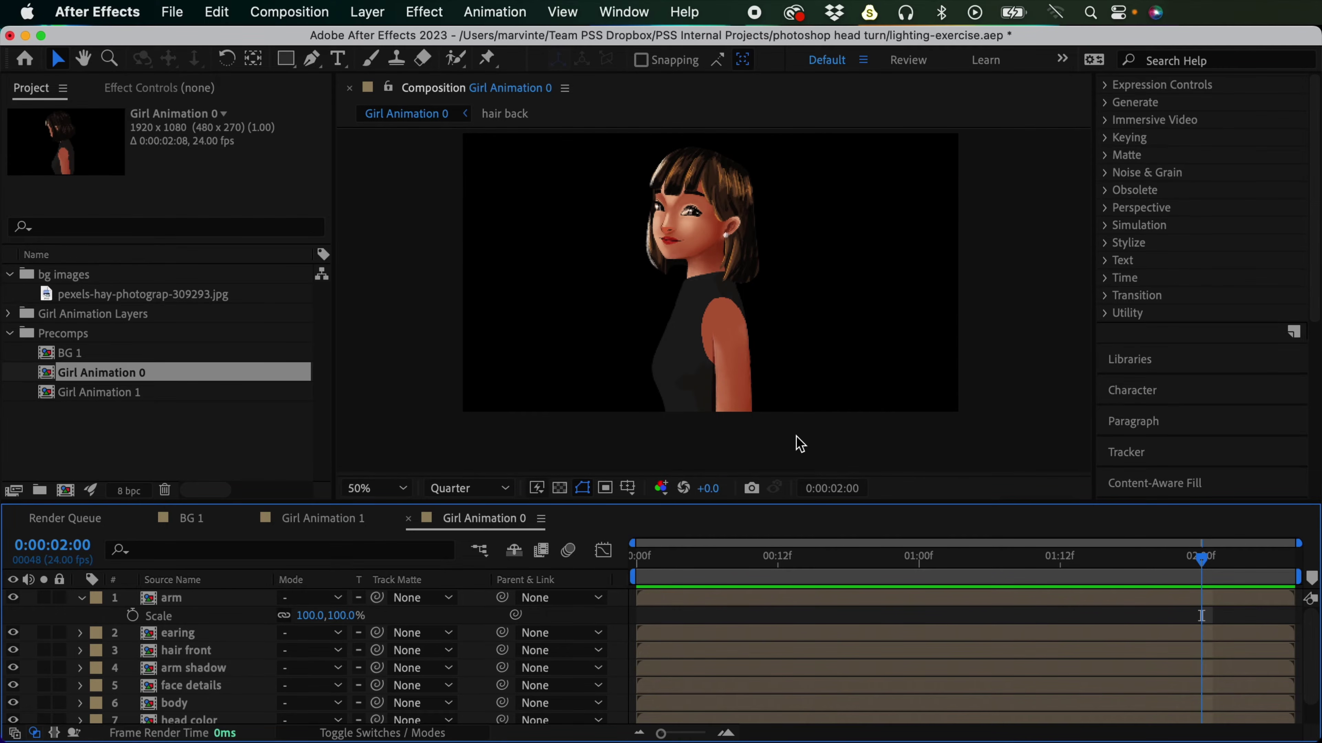
pyautogui.moveTo(640, 559); pyautogui.dragTo(968, 581)
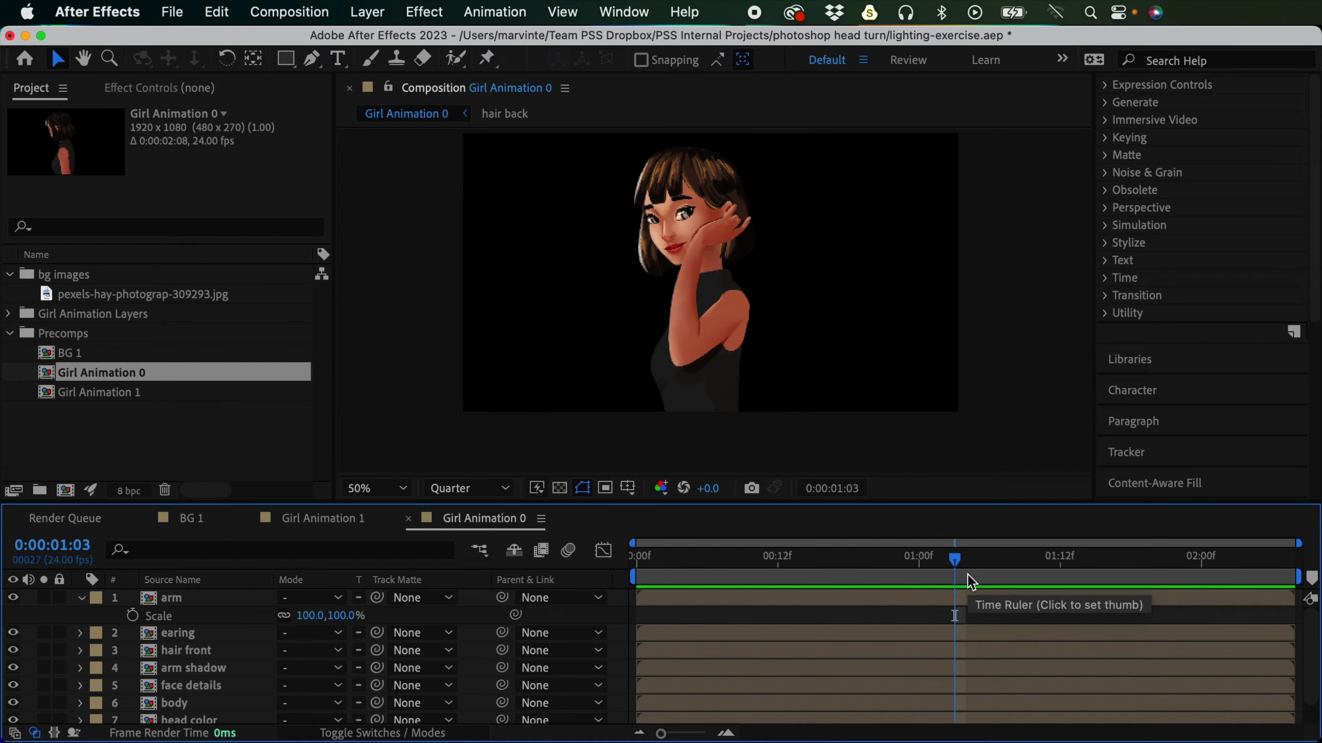
pyautogui.moveTo(977, 561); pyautogui.dragTo(1097, 583)
# Step: Duplicate the BG 1 composition in the Precomps folder and open the copy
pyautogui.click(162, 442)
pyautogui.click(148, 374)
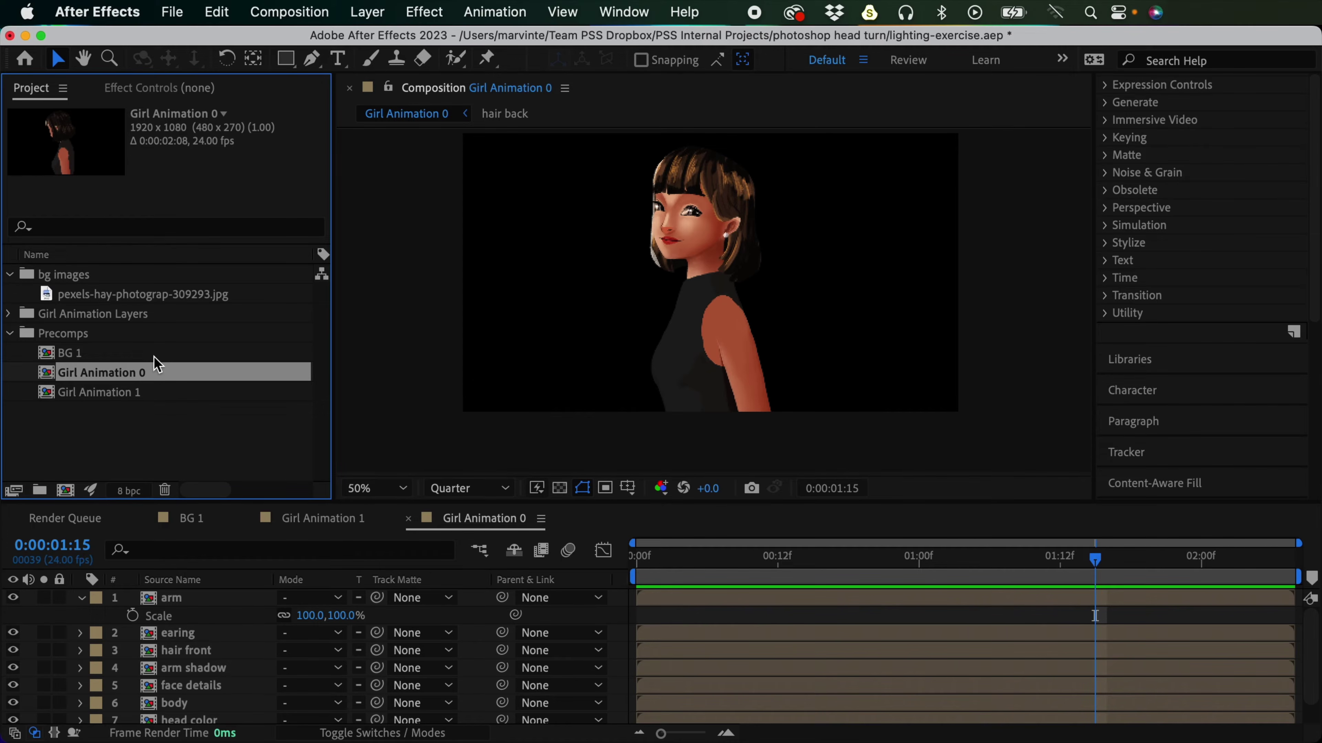
pyautogui.click(102, 345)
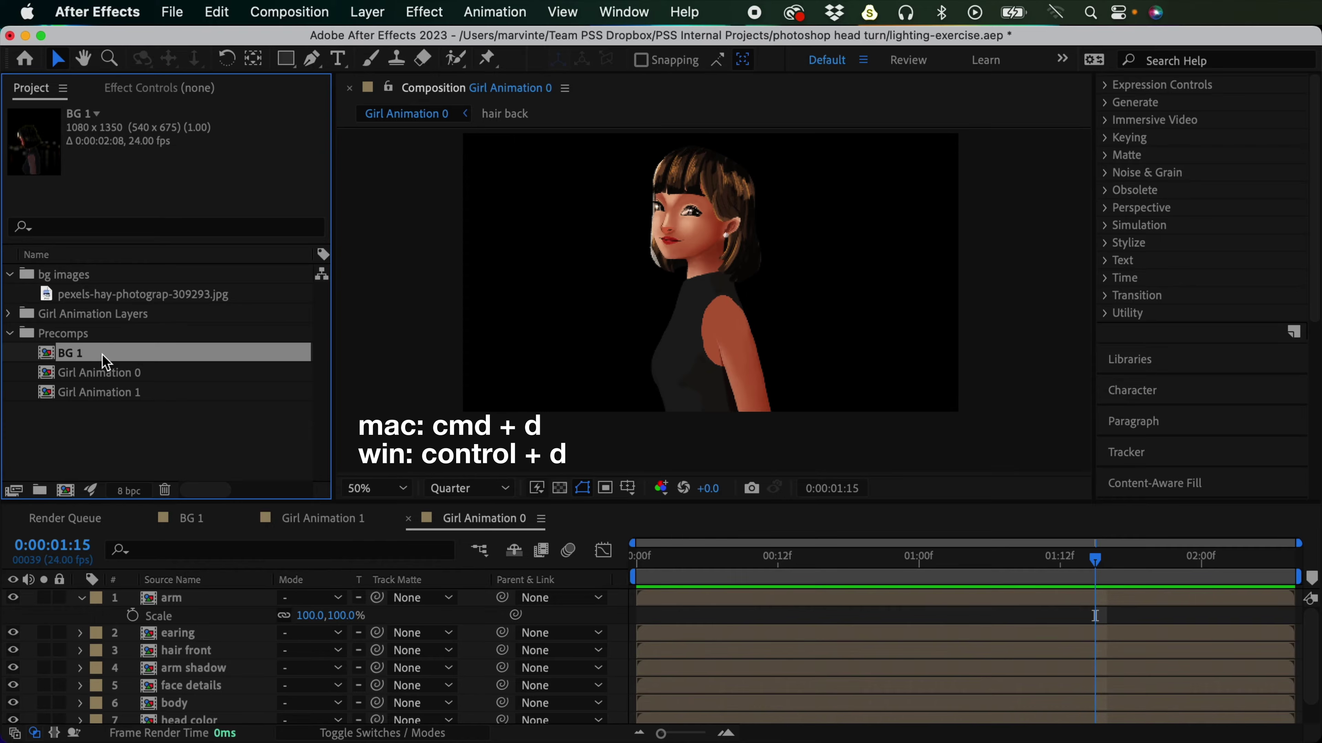
pyautogui.press('super+d')
pyautogui.doubleClick(90, 373)
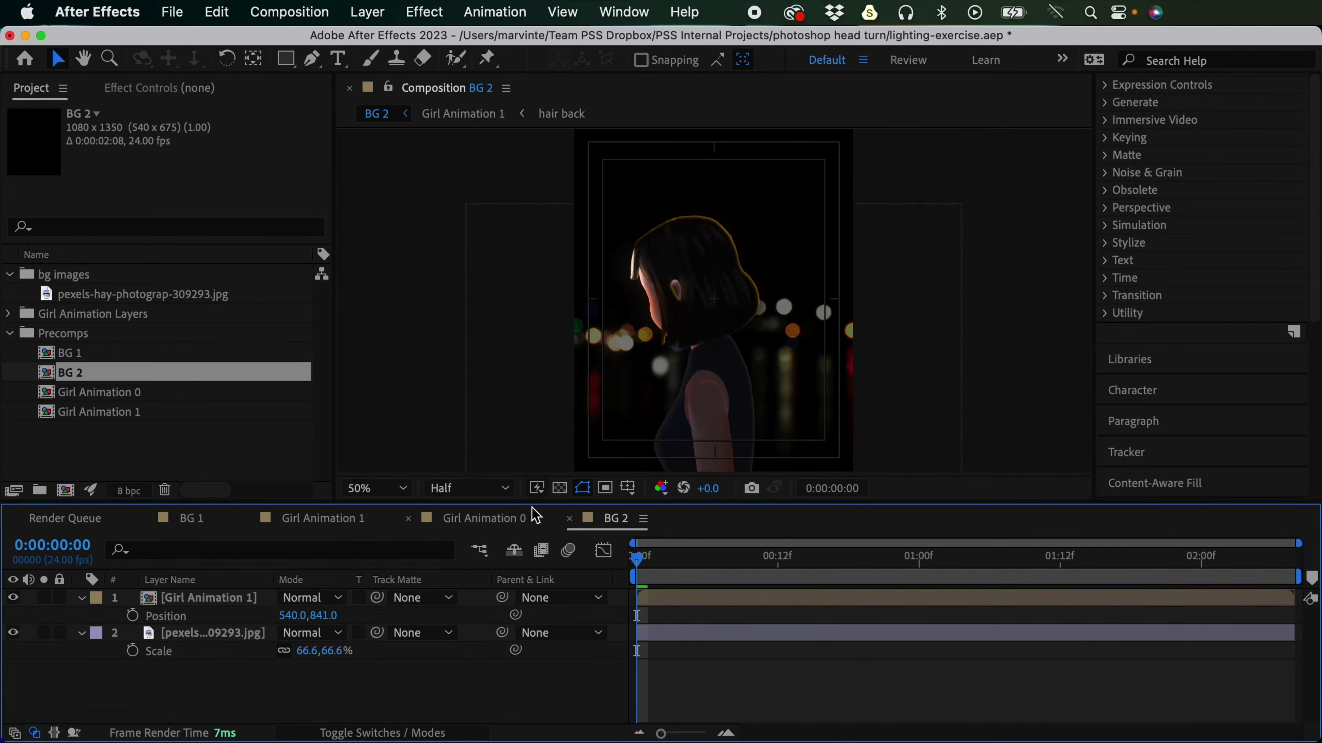
# Step: Delete the Girl Animation 1 layer and the pexels photo layer from the BG 2 composition
pyautogui.click(255, 598)
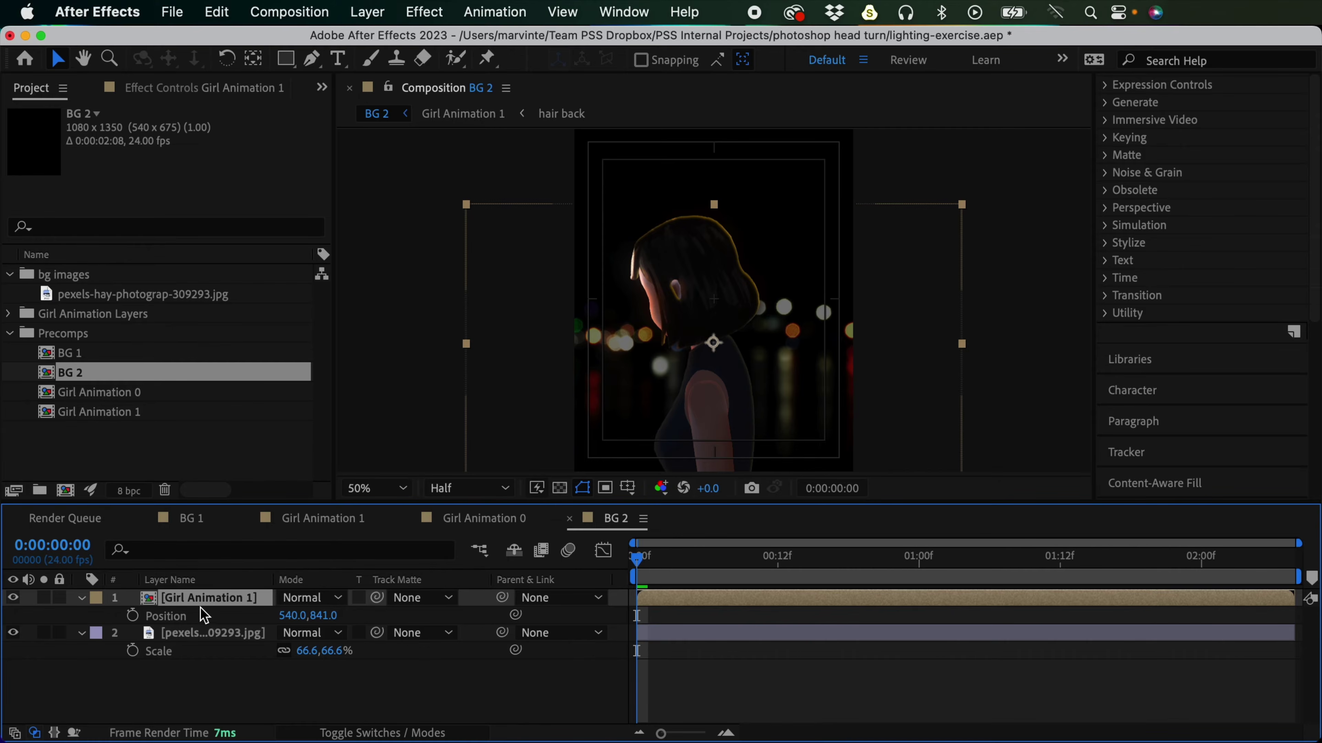
pyautogui.press('Delete')
pyautogui.click(228, 606)
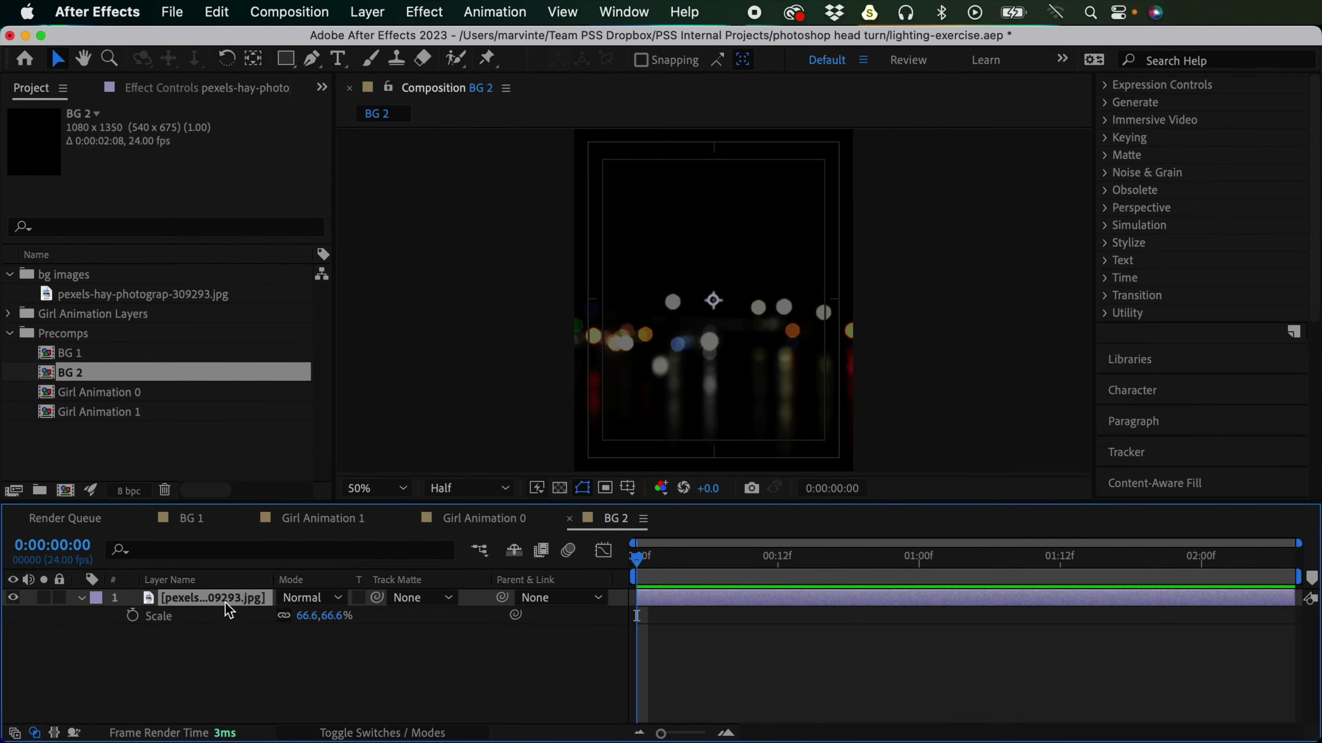
pyautogui.press('Delete')
# Step: Add a duplicate of the Girl Animation 0 composition to BG 2 and move the character slightly lower in the frame
pyautogui.click(146, 395)
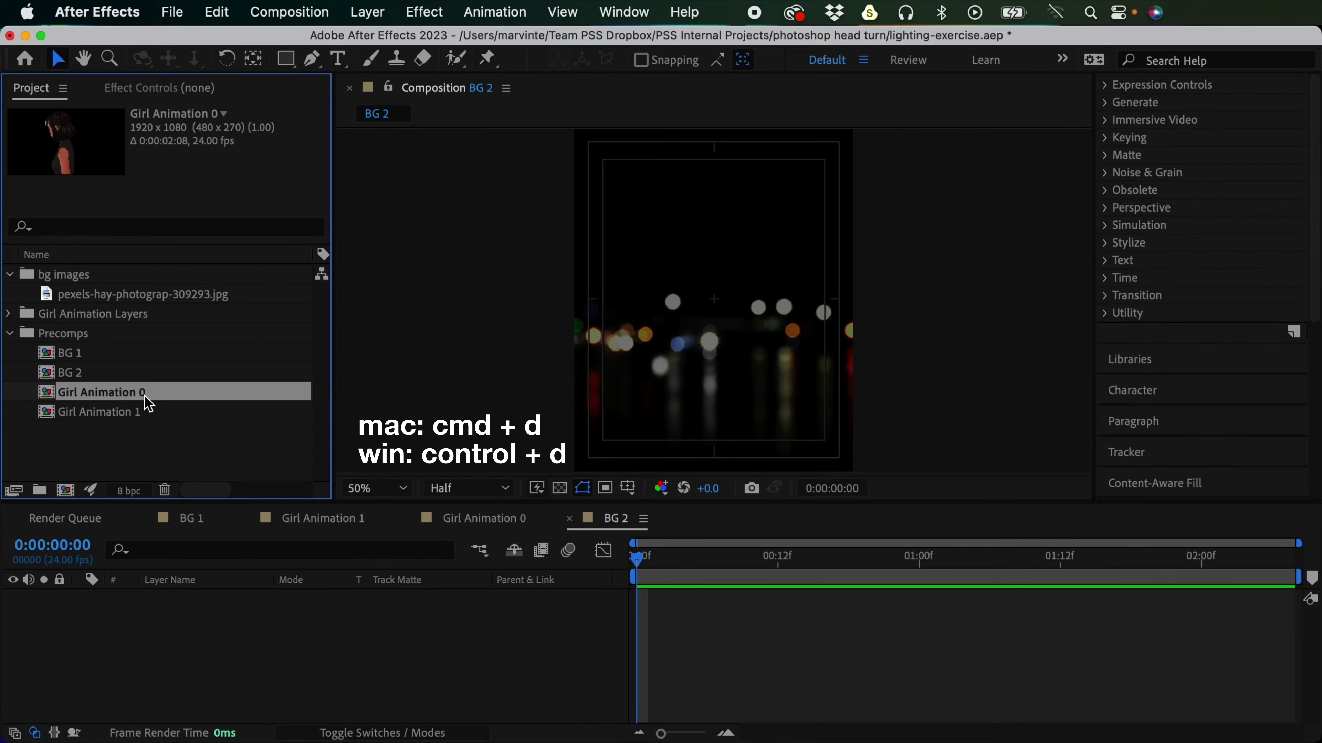
pyautogui.press('super+d')
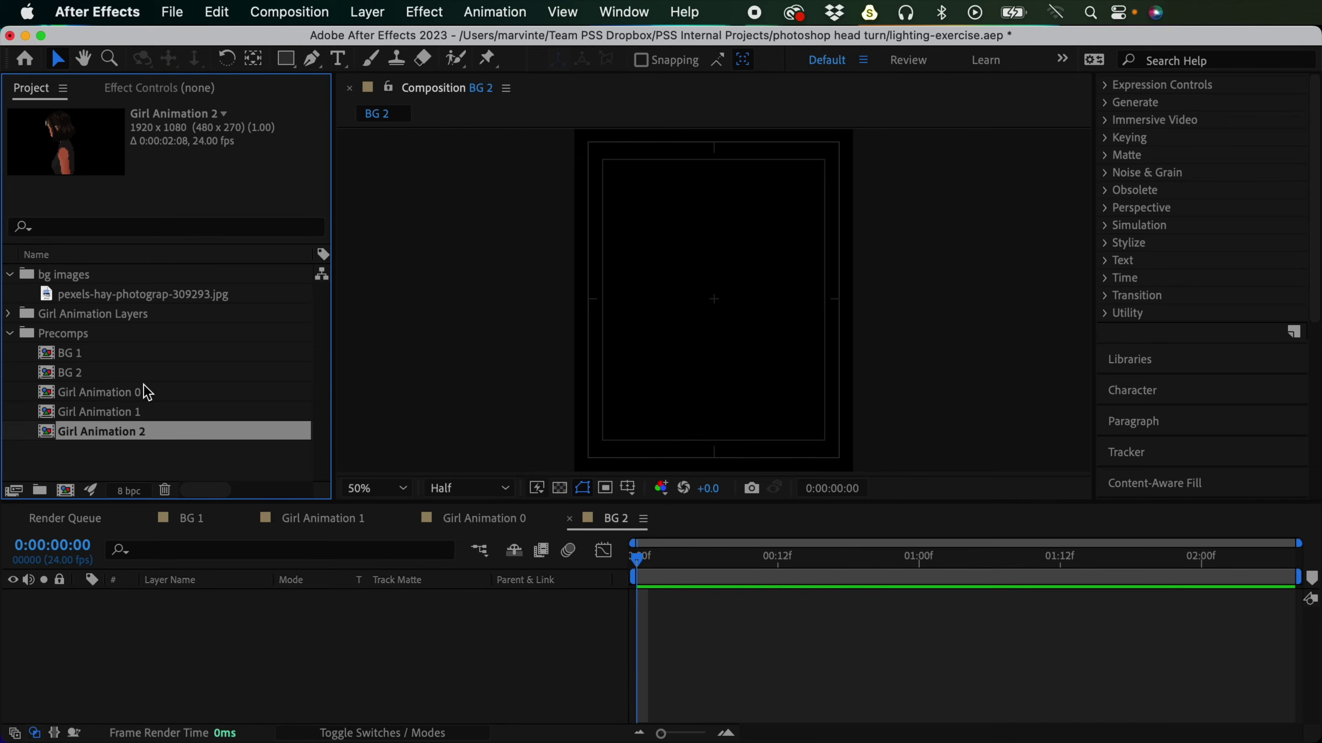
pyautogui.moveTo(137, 438); pyautogui.dragTo(196, 655)
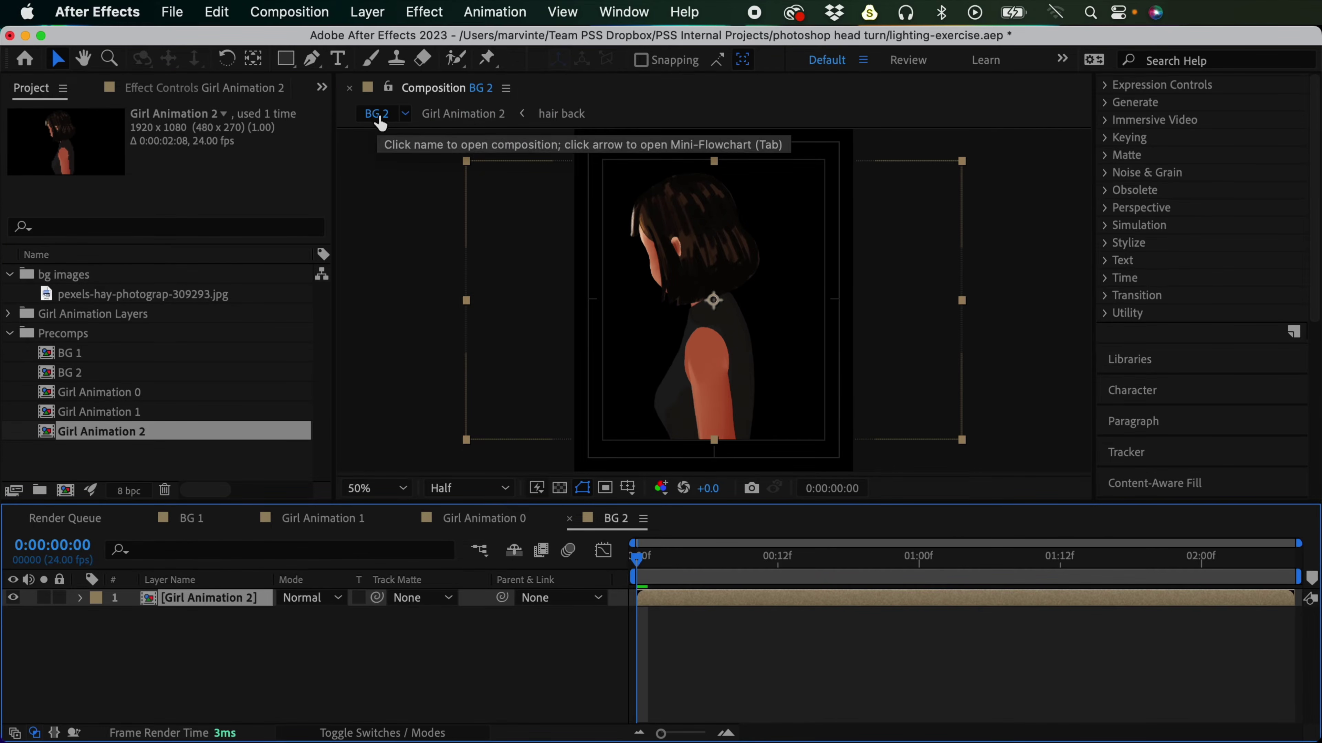
pyautogui.moveTo(733, 254); pyautogui.dragTo(739, 286)
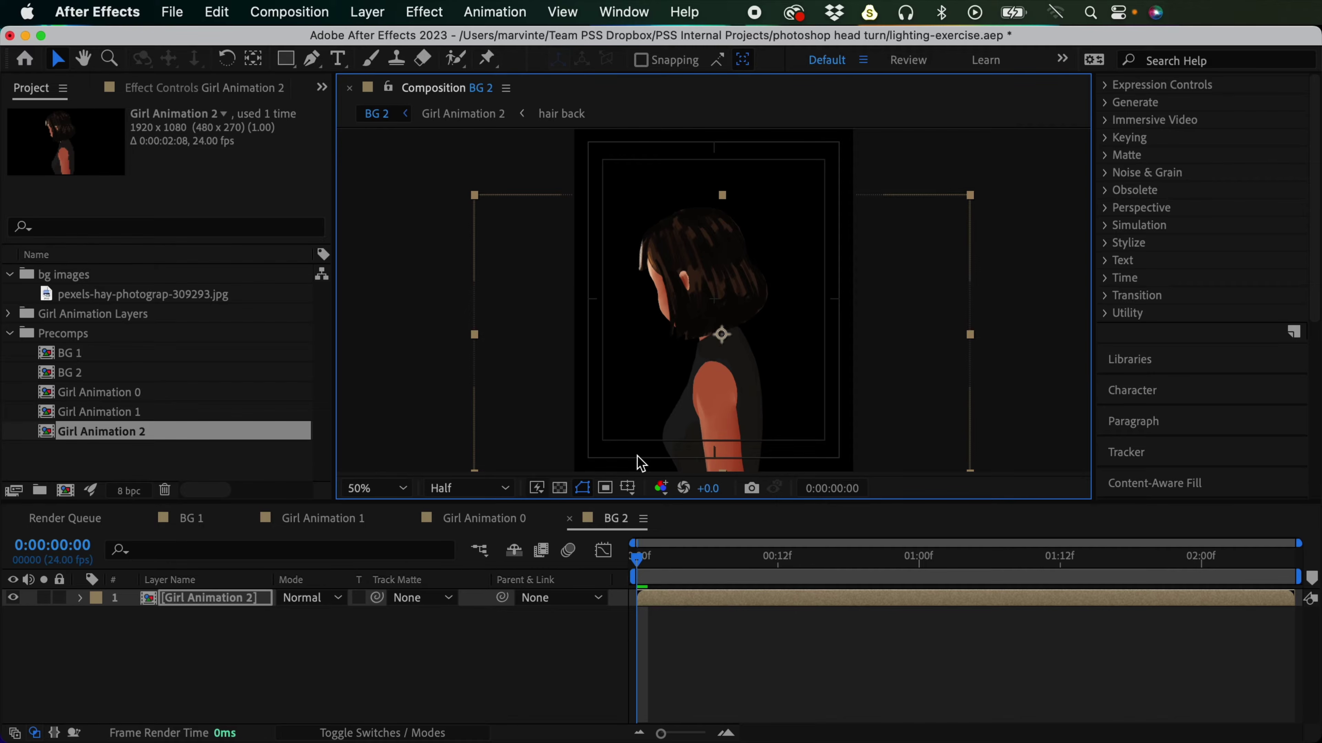
# Step: Import pexels-engin-akyurt-2946974.jpg from Finder into the bg images folder and place it beneath the Girl Animation 2 layer in BG 2
pyautogui.press('super+Tab')
pyautogui.moveTo(805, 339); pyautogui.dragTo(198, 282)
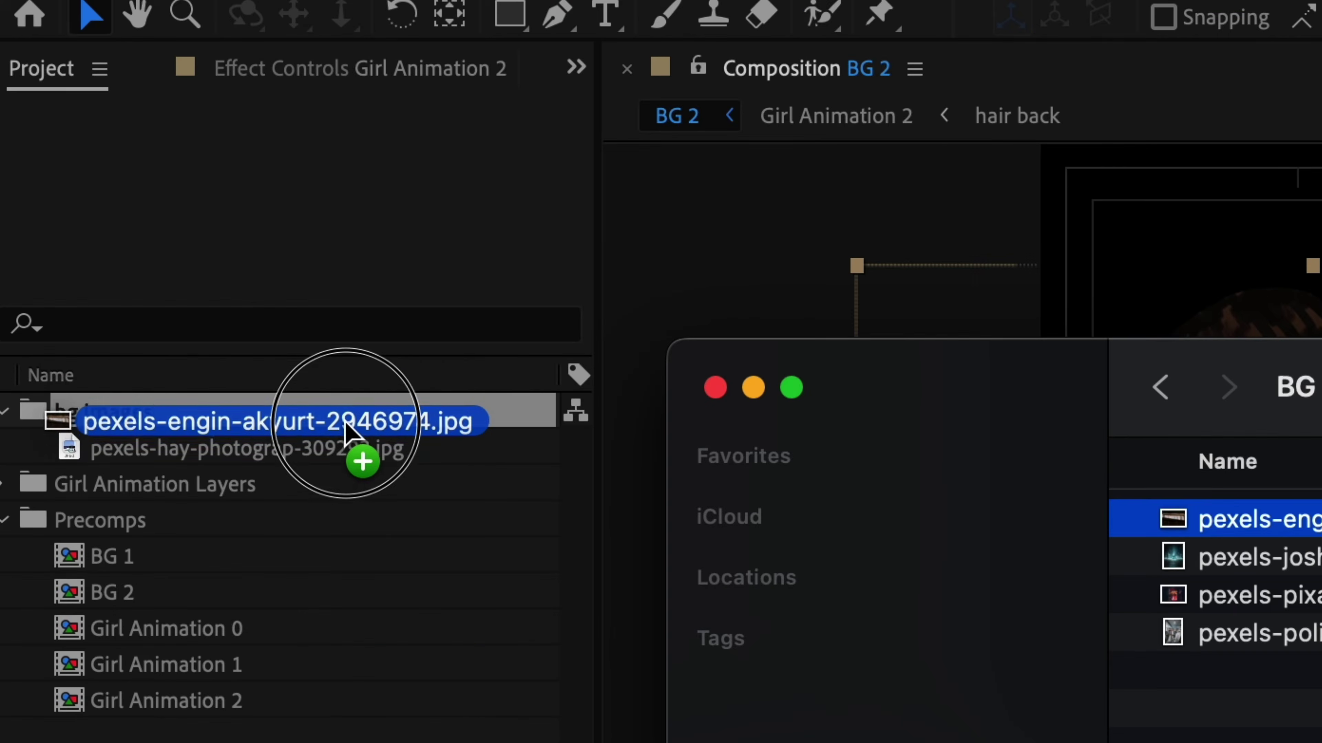
pyautogui.moveTo(345, 423); pyautogui.dragTo(345, 422)
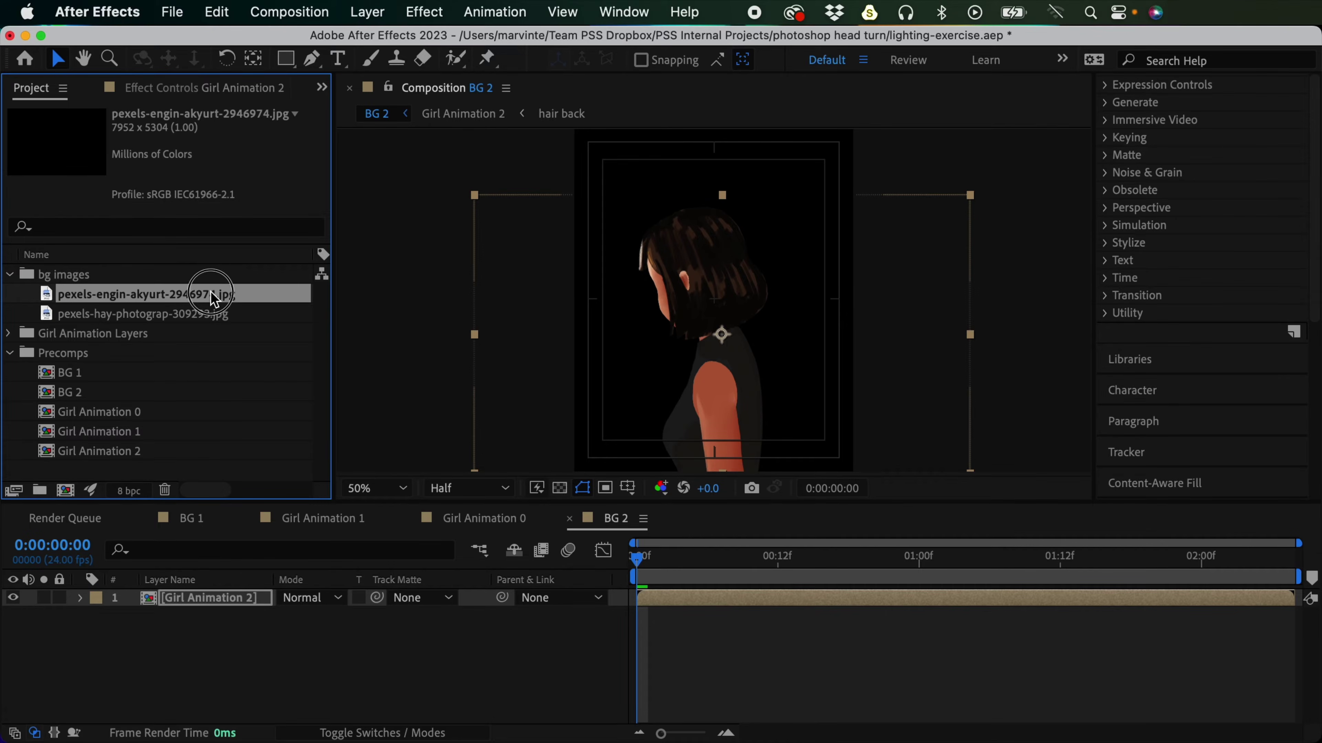
pyautogui.moveTo(211, 294); pyautogui.dragTo(313, 628)
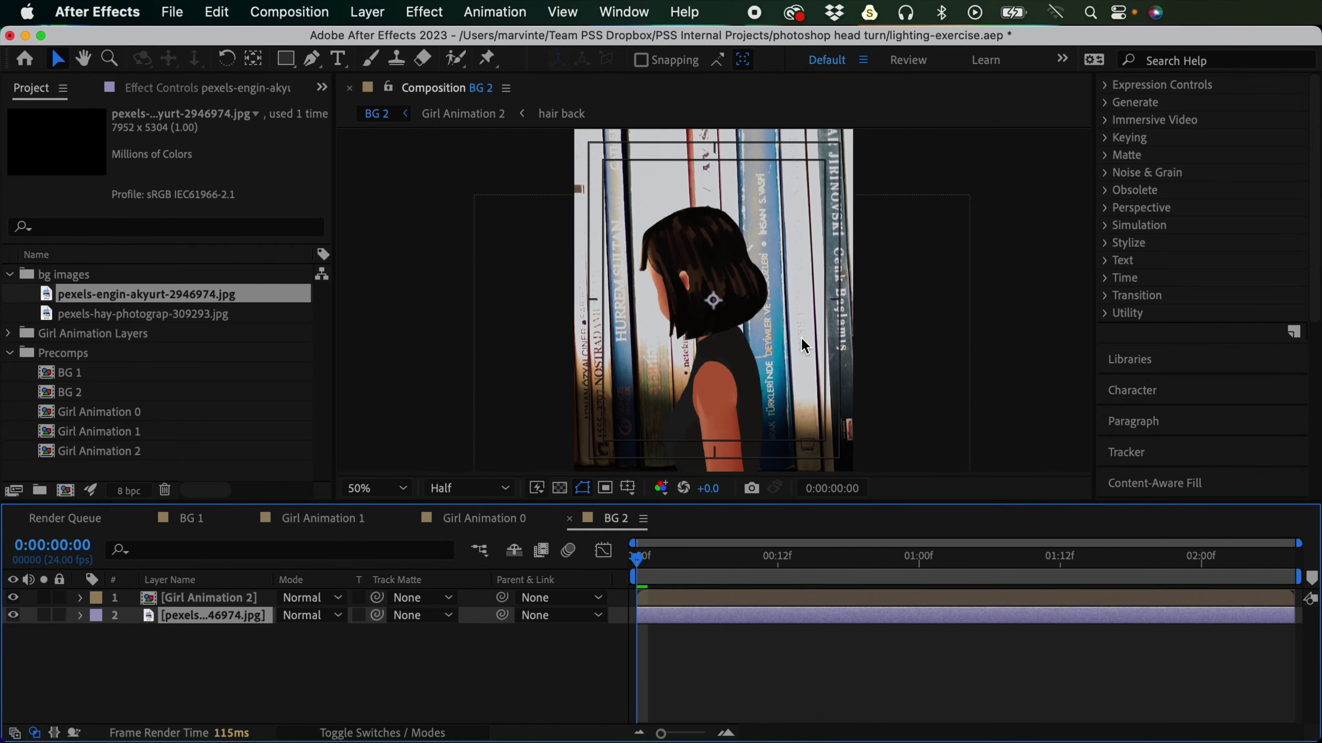
# Step: Scale the bookshelf photo down and position it so that it just covers the BG 2 frame behind the girl
pyautogui.press(',')
pyautogui.press(',')
pyautogui.moveTo(971, 302); pyautogui.dragTo(788, 294)
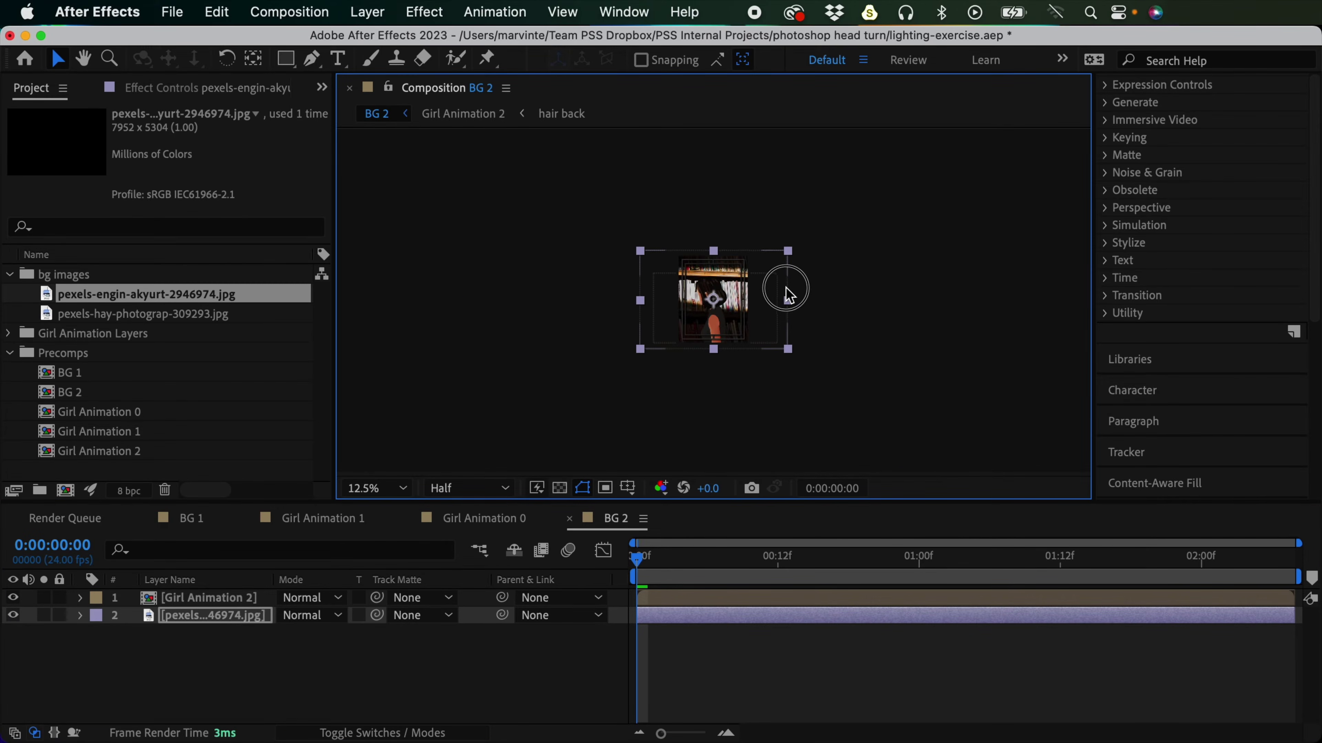
pyautogui.press('.')
pyautogui.moveTo(835, 331); pyautogui.dragTo(863, 307)
pyautogui.press('.')
pyautogui.press(',')
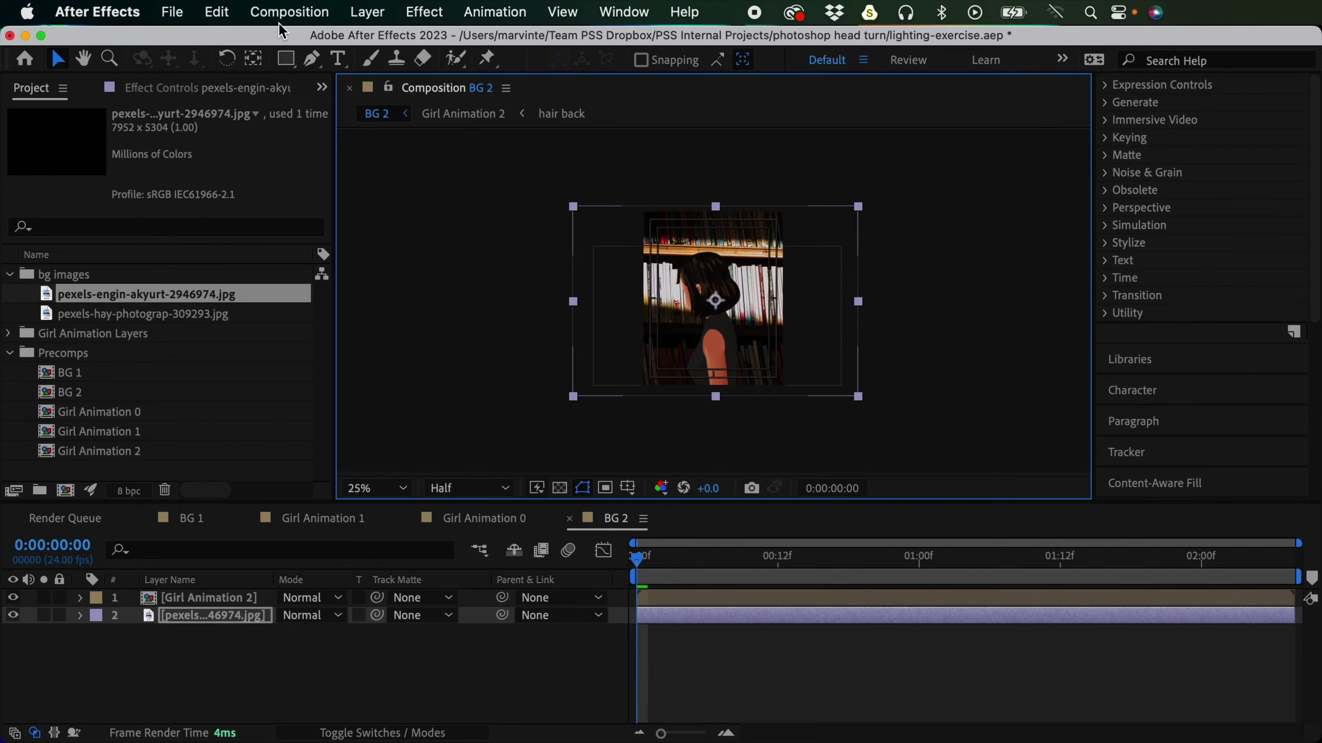
# Step: Check the frame width and height of BG 2 in its composition settings and close them
pyautogui.click(289, 14)
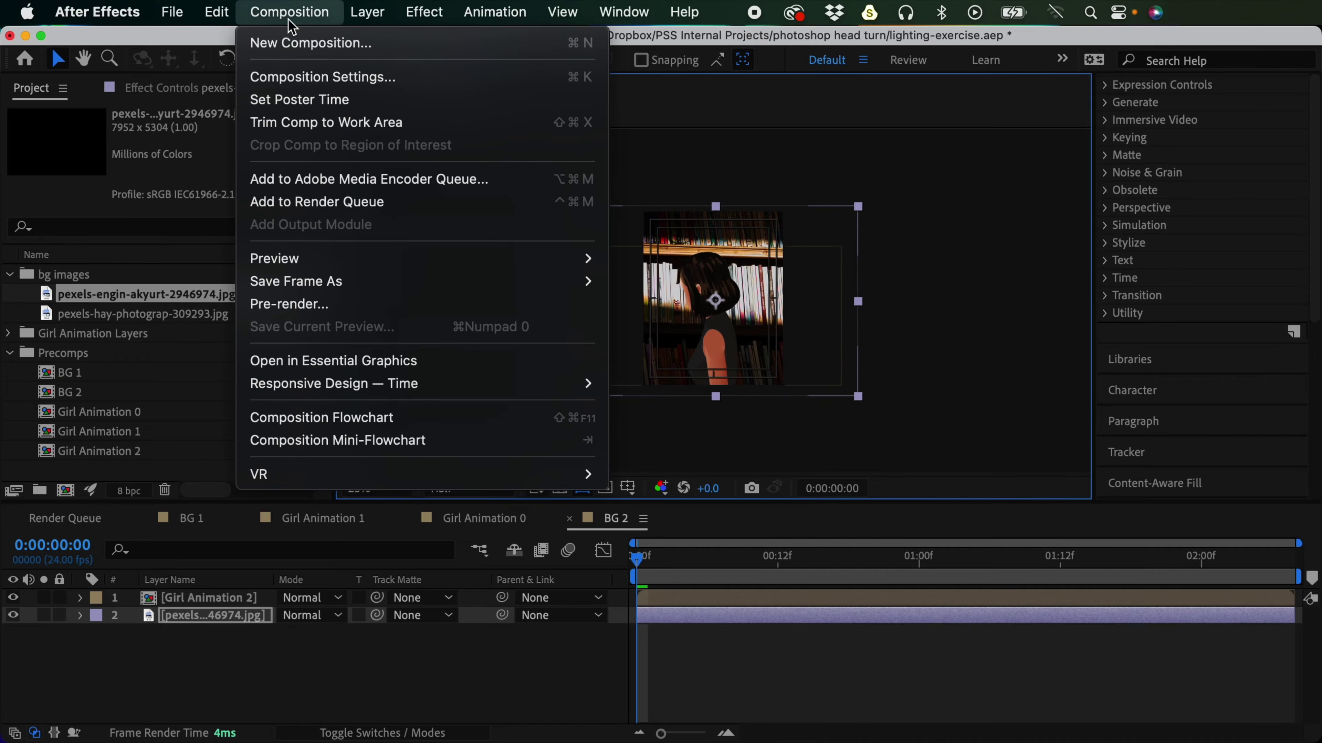
pyautogui.click(314, 76)
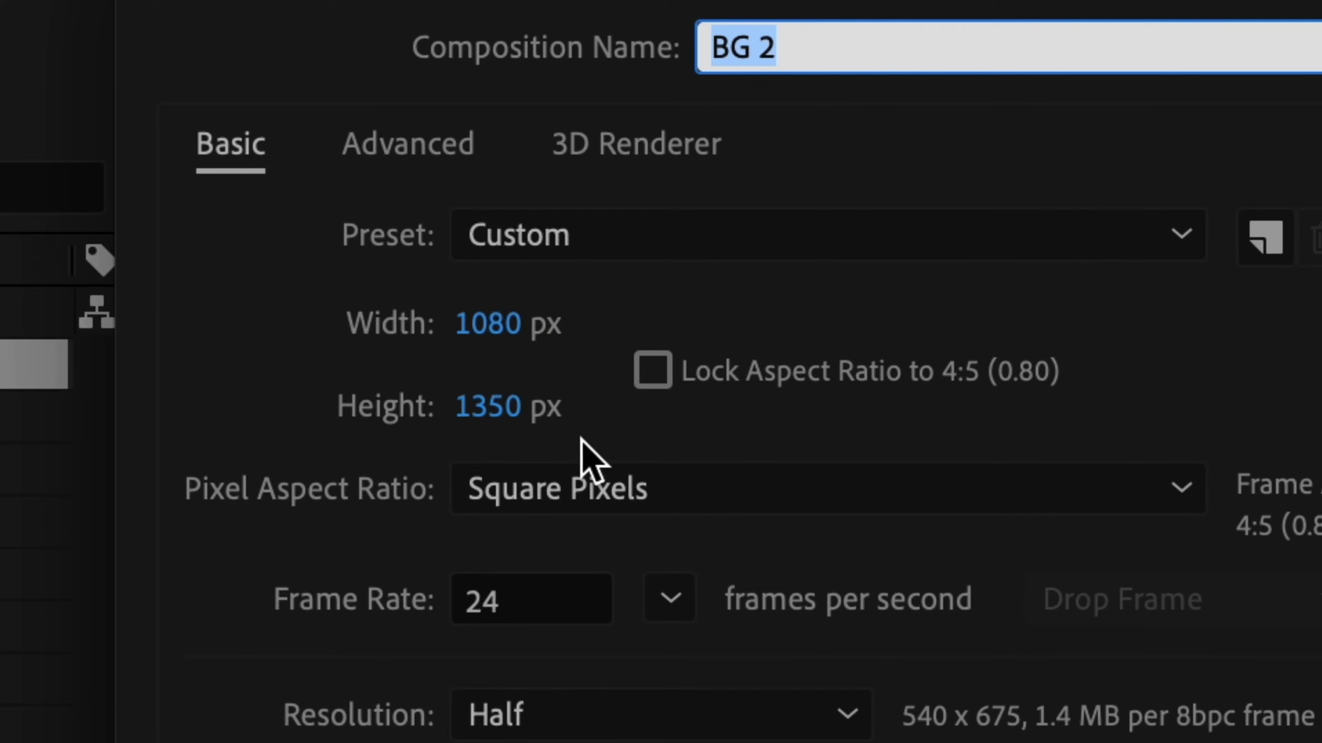
pyautogui.press('Return')
# Step: Go to 0:00:00:18 and nudge the bookshelf photo slightly lower behind the girl
pyautogui.moveTo(676, 554); pyautogui.dragTo(848, 544)
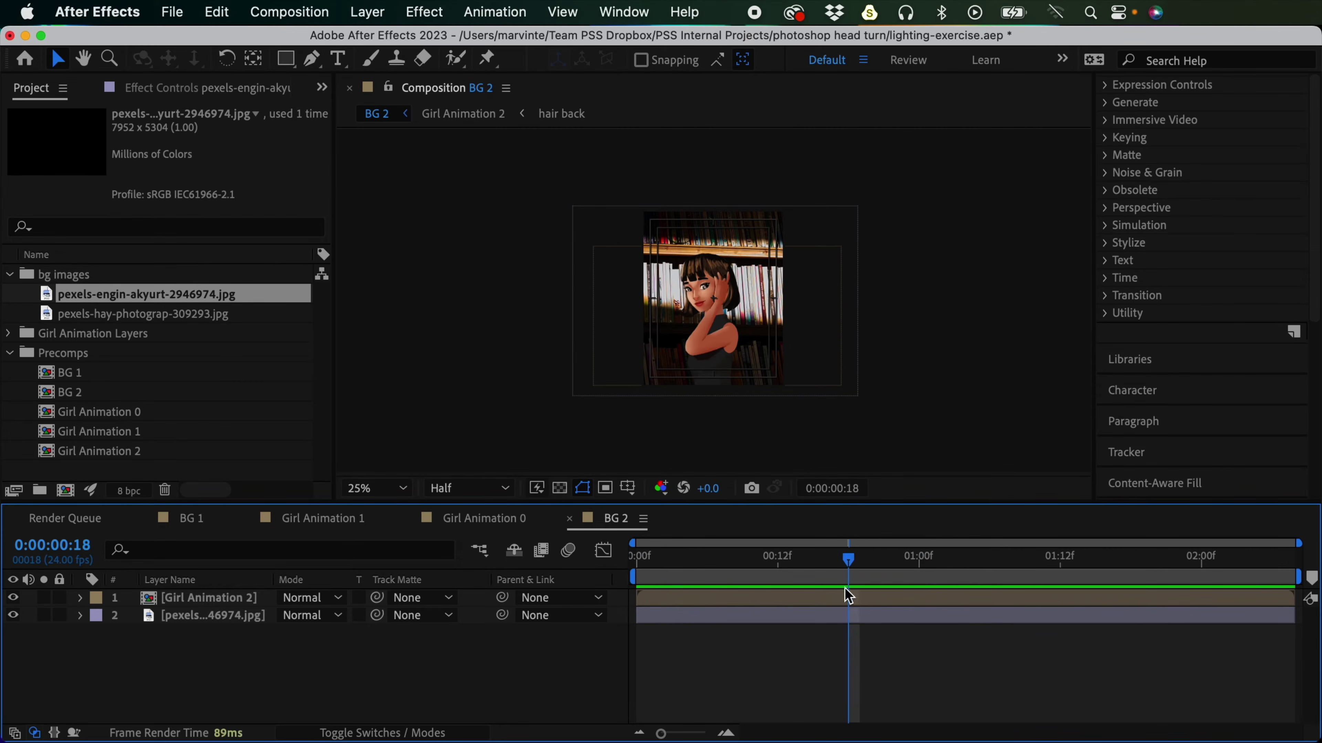
pyautogui.click(847, 597)
pyautogui.click(774, 348)
pyautogui.moveTo(773, 348); pyautogui.dragTo(767, 367)
pyautogui.click(753, 623)
pyautogui.moveTo(835, 308); pyautogui.dragTo(841, 329)
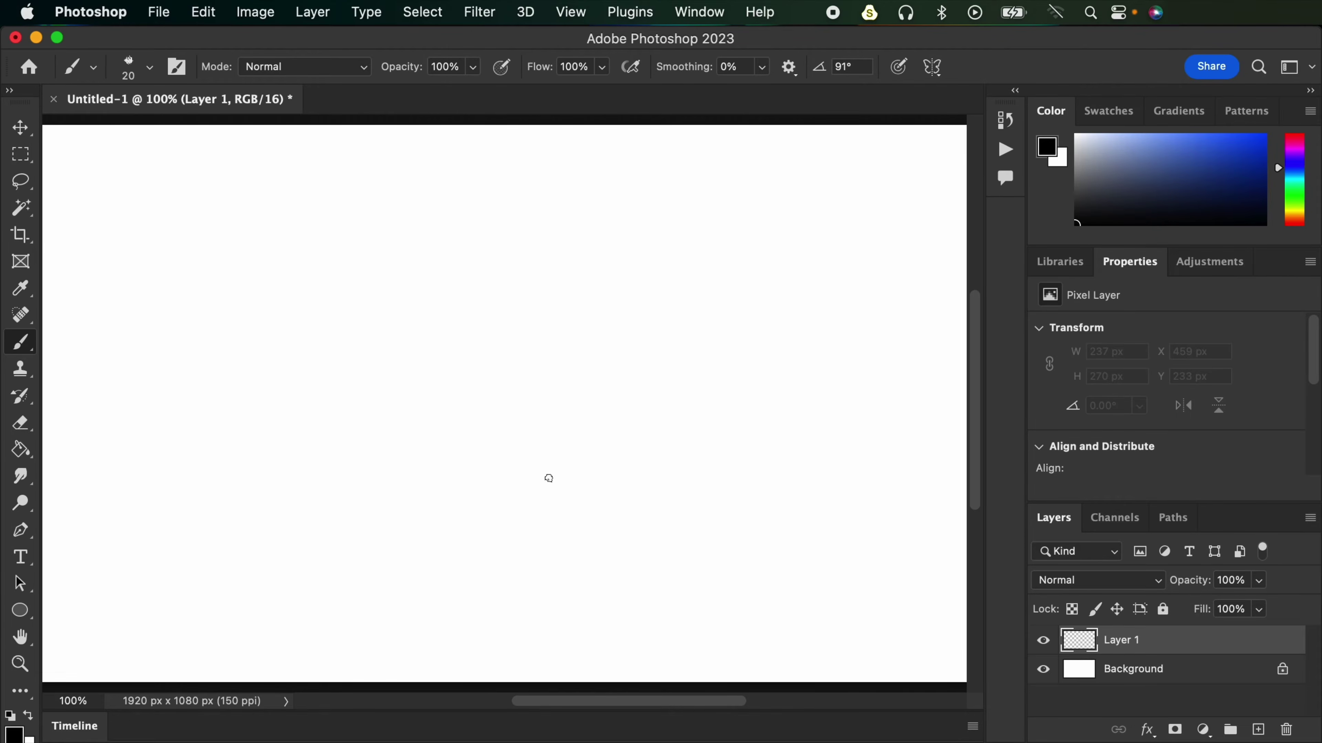
# Step: Switch to Photoshop and sketch a simple head-and-body figure outline in black on Layer 1
pyautogui.moveTo(298, 214)
pyautogui.mouseDown()
pyautogui.moveTo(354, 286)
pyautogui.moveTo(614, 492)
pyautogui.mouseUp()
pyautogui.press('super+z')
pyautogui.moveTo(346, 342)
pyautogui.mouseDown()
pyautogui.moveTo(345, 269)
pyautogui.moveTo(409, 316)
pyautogui.moveTo(325, 471)
pyautogui.mouseUp()
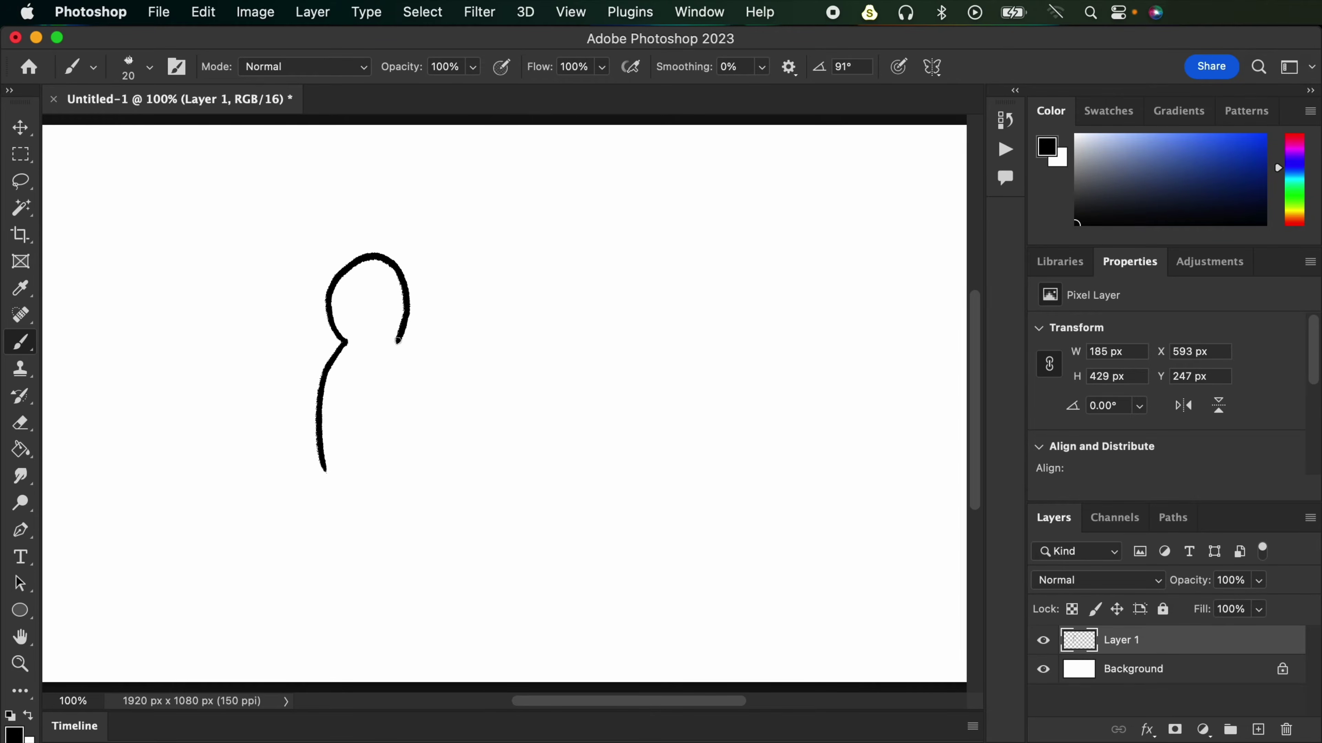
pyautogui.moveTo(398, 341); pyautogui.dragTo(432, 466)
pyautogui.moveTo(320, 466); pyautogui.dragTo(422, 462)
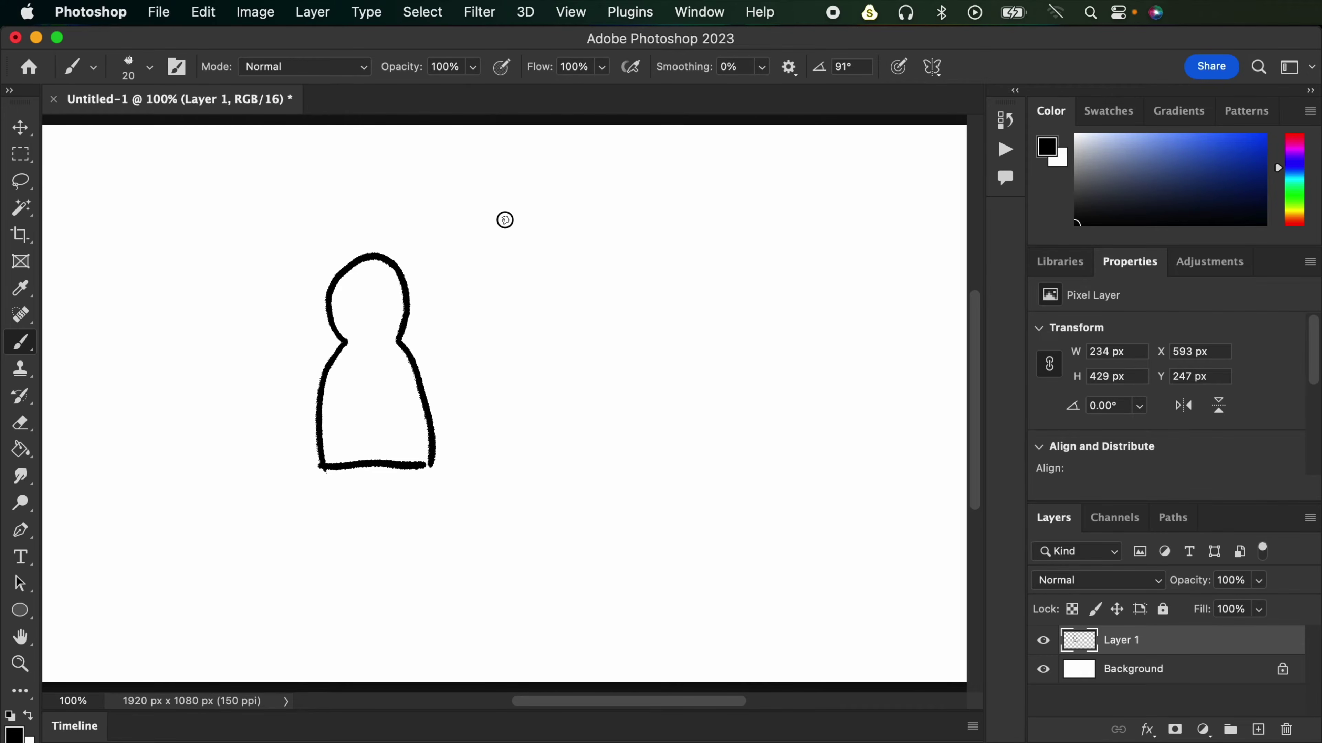
pyautogui.moveTo(503, 220); pyautogui.dragTo(778, 177)
pyautogui.moveTo(504, 318); pyautogui.dragTo(849, 291)
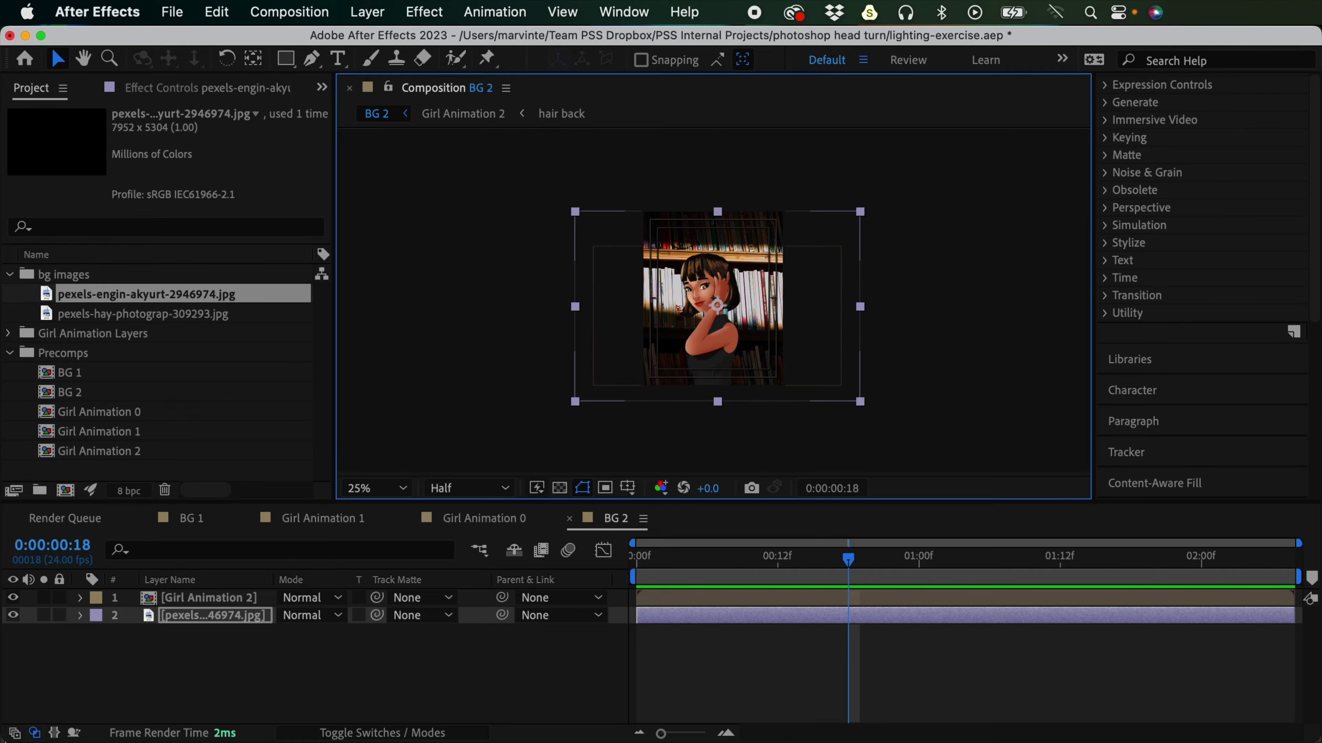
# Step: Back in After Effects, solo the bookshelf photo layer to examine where the light falls, and turn solo off
pyautogui.click(711, 622)
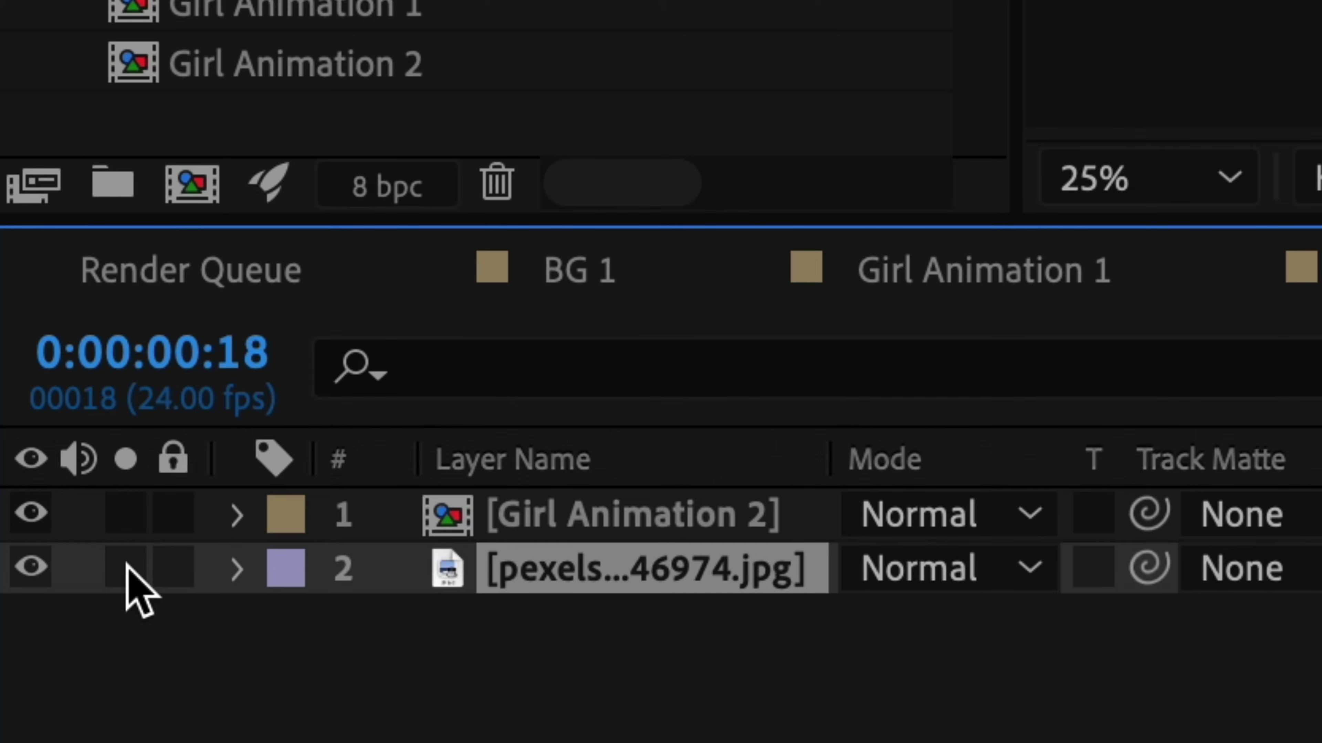
pyautogui.click(126, 569)
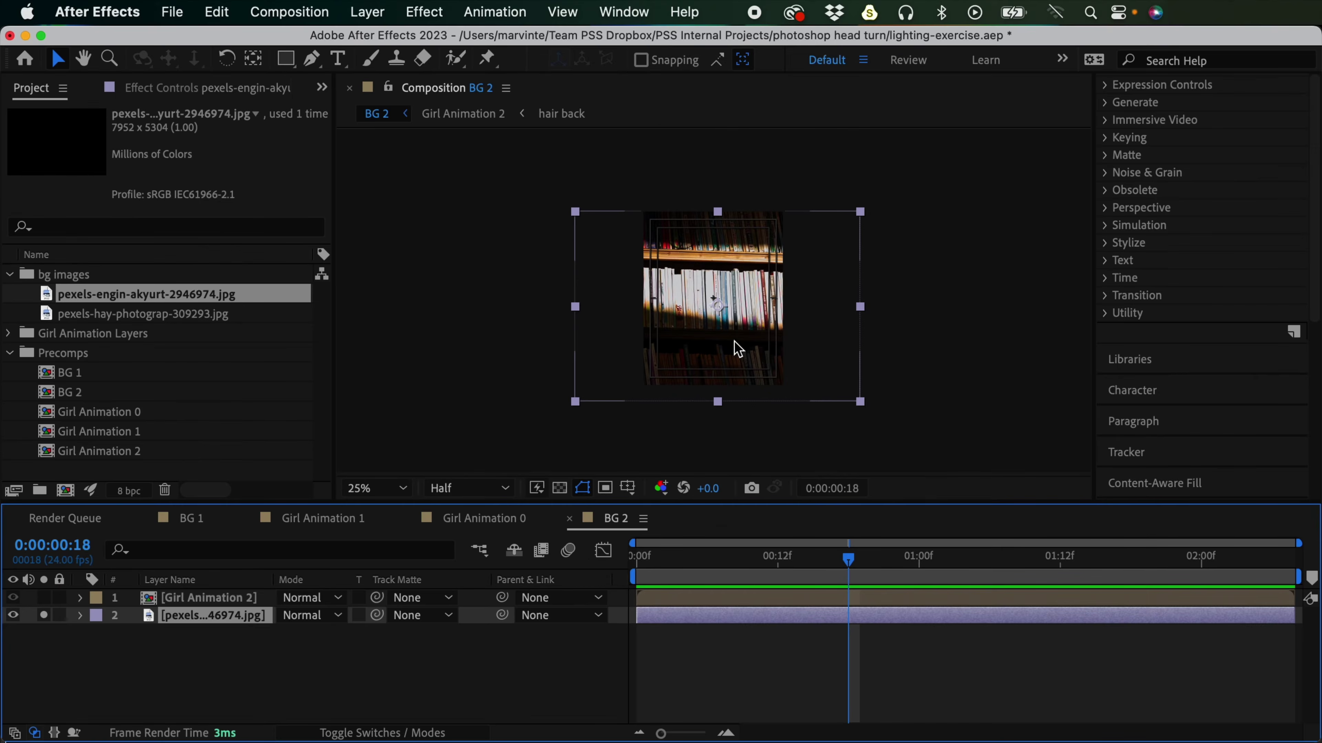
pyautogui.press('.')
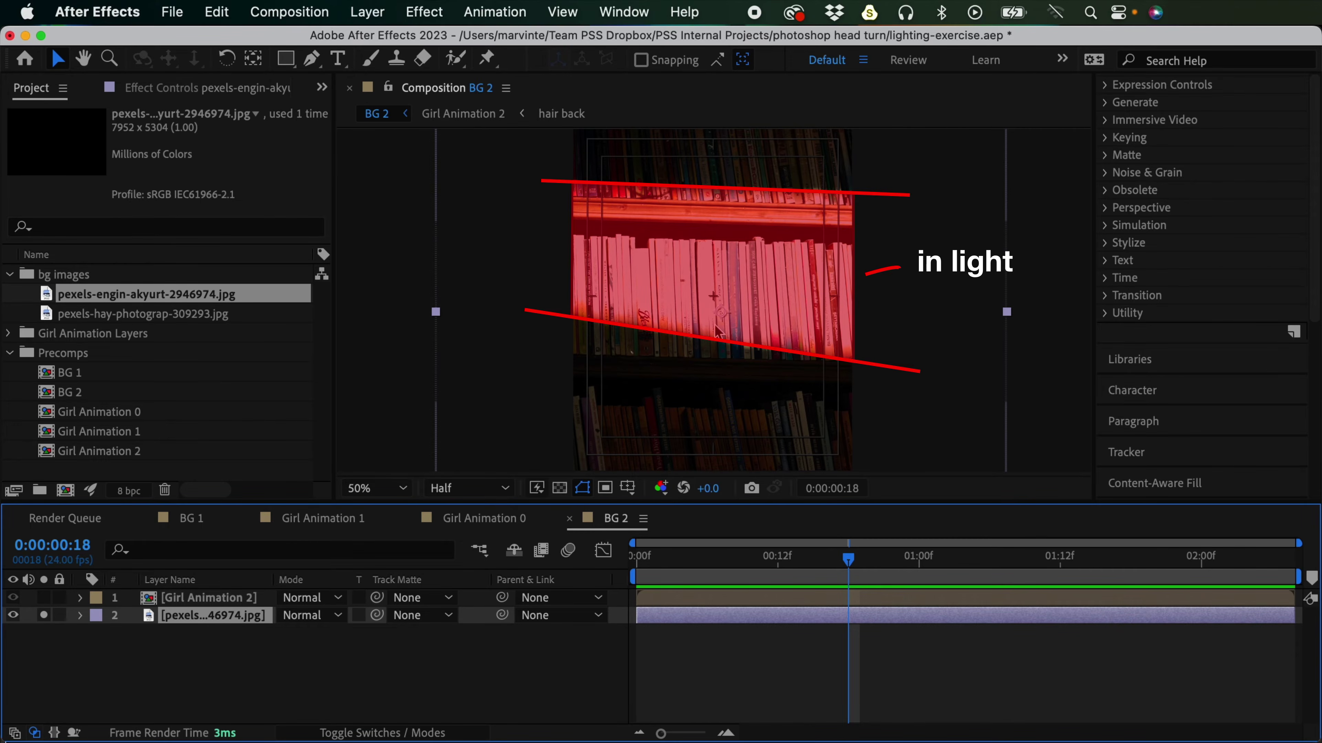
pyautogui.click(46, 615)
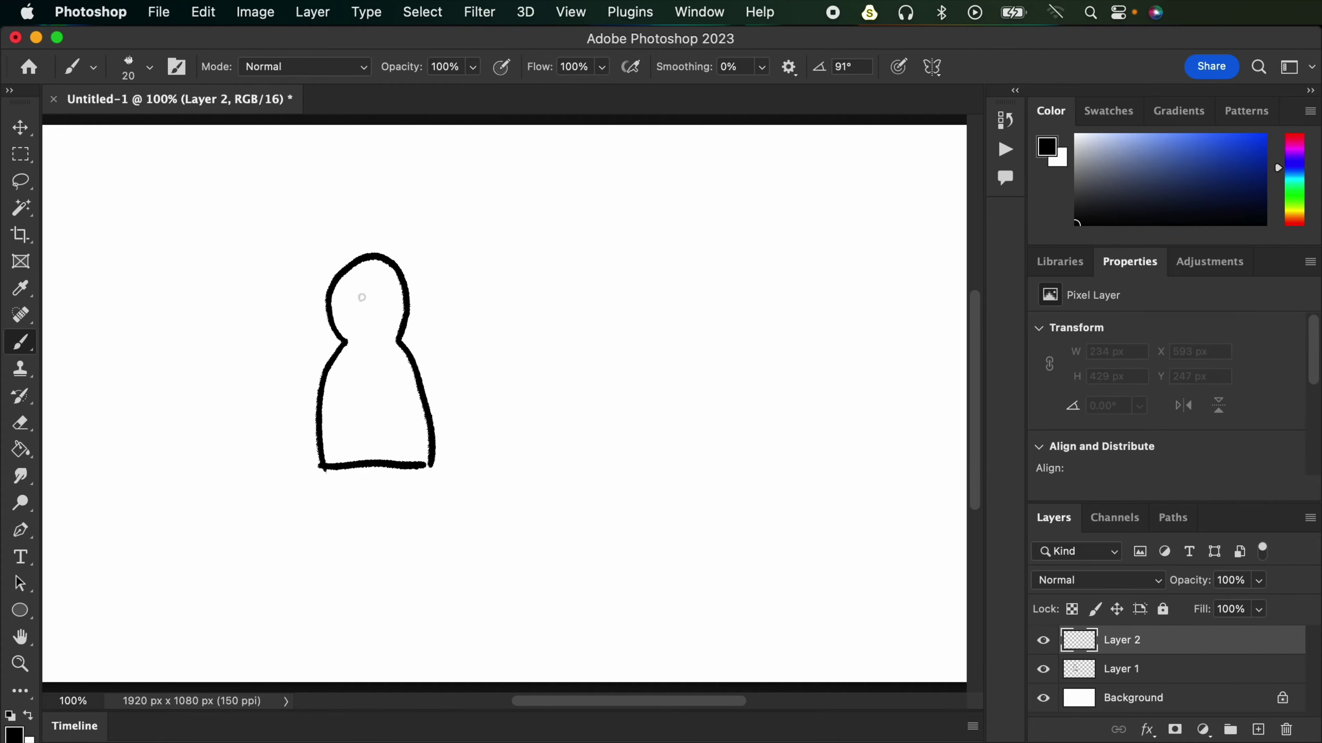
# Step: In Photoshop, draw two horizontal lines on Layer 2 across the figure's head and chest to mark the light band, trying shading strokes around it
pyautogui.moveTo(301, 292); pyautogui.dragTo(428, 300)
pyautogui.press('super+z')
pyautogui.moveTo(290, 298); pyautogui.dragTo(441, 298)
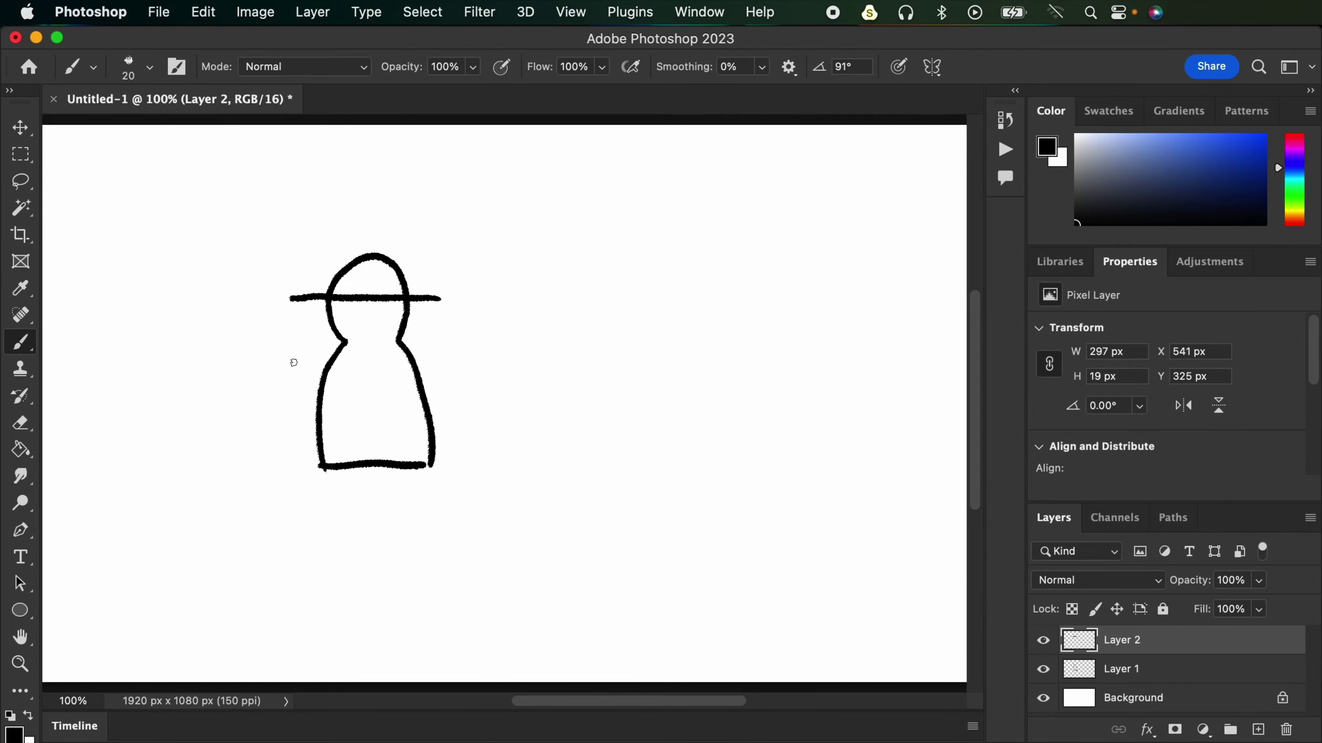
pyautogui.moveTo(290, 363); pyautogui.dragTo(468, 377)
pyautogui.moveTo(333, 307)
pyautogui.mouseDown()
pyautogui.moveTo(345, 368)
pyautogui.moveTo(349, 312)
pyautogui.moveTo(369, 361)
pyautogui.moveTo(373, 316)
pyautogui.moveTo(395, 349)
pyautogui.mouseUp()
pyautogui.press('super+z')
pyautogui.moveTo(333, 282)
pyautogui.mouseDown()
pyautogui.moveTo(362, 263)
pyautogui.moveTo(393, 284)
pyautogui.mouseUp()
pyautogui.moveTo(317, 424)
pyautogui.mouseDown()
pyautogui.moveTo(370, 460)
pyautogui.moveTo(353, 385)
pyautogui.moveTo(402, 446)
pyautogui.moveTo(393, 393)
pyautogui.moveTo(418, 401)
pyautogui.mouseUp()
pyautogui.press('super+z')
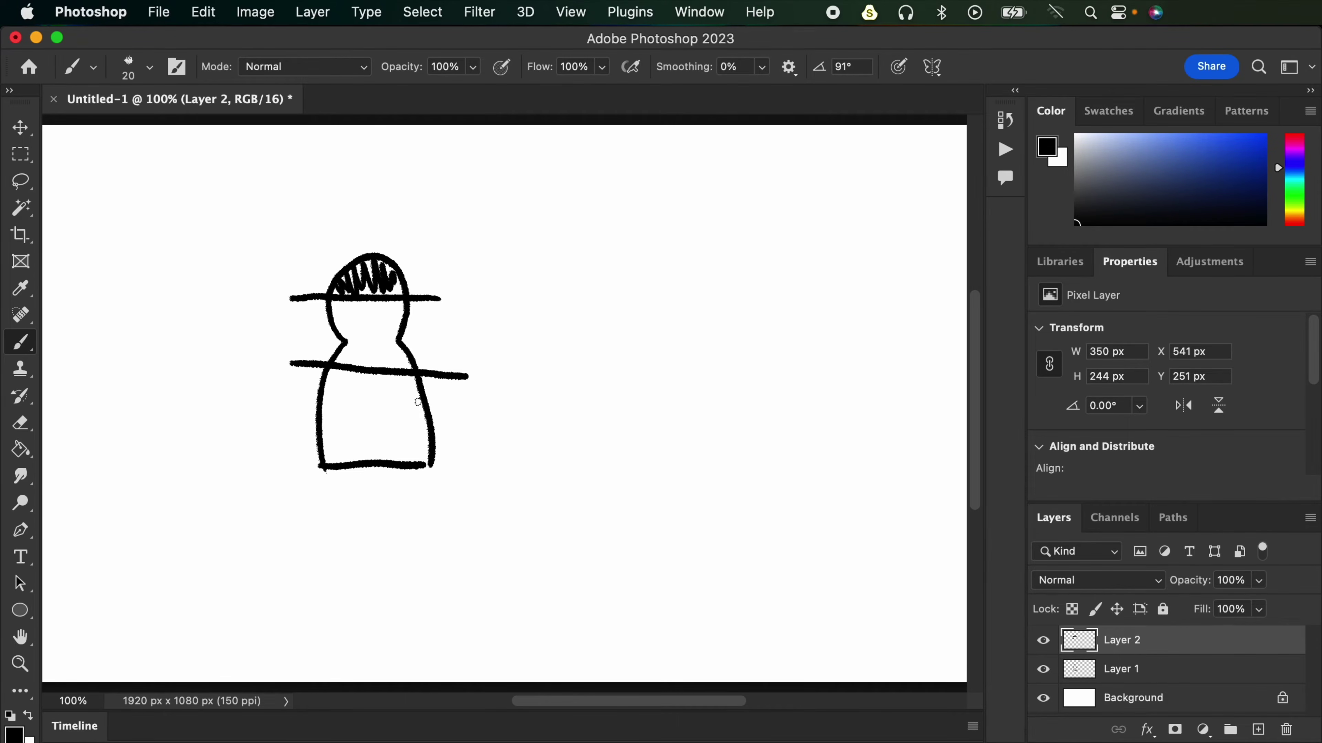
pyautogui.press('super+z')
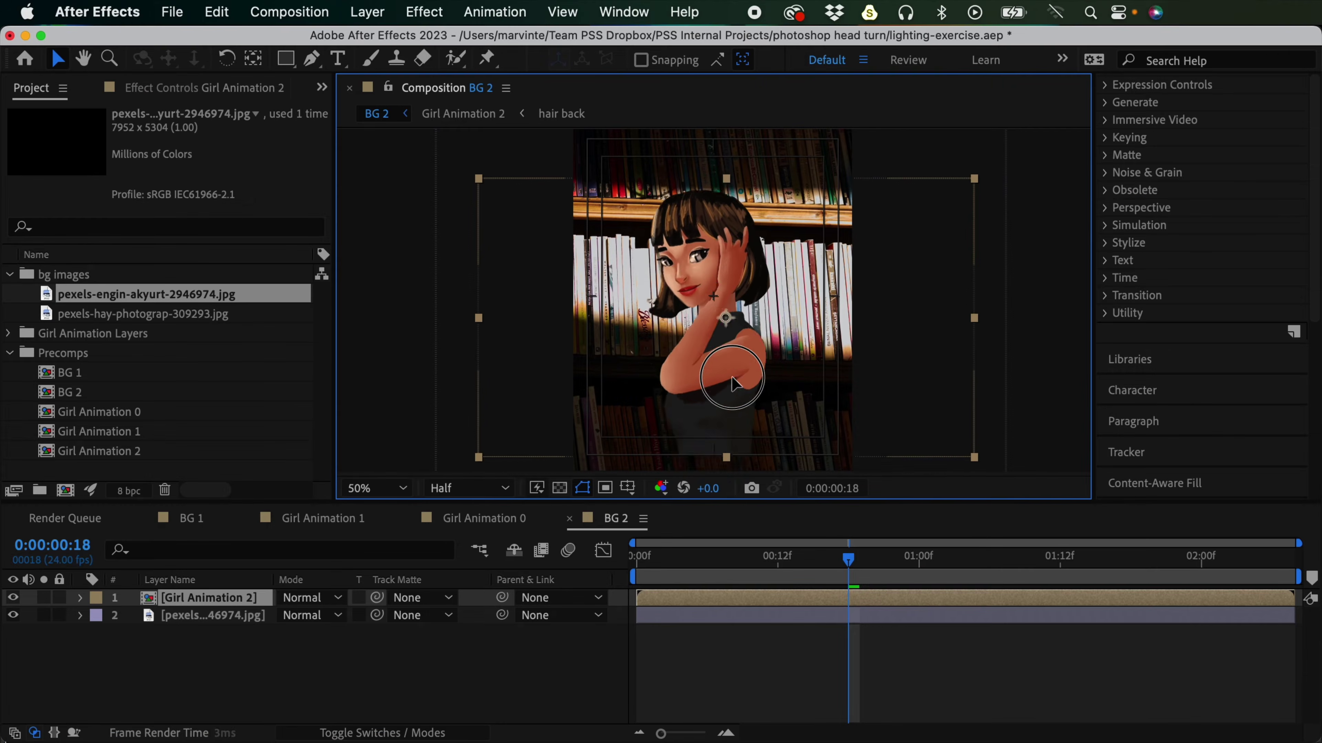
# Step: Back in After Effects, duplicate the Girl Animation 2 layer in BG 2
pyautogui.press('space')
pyautogui.moveTo(953, 391)
pyautogui.mouseDown()
pyautogui.moveTo(953, 356)
pyautogui.moveTo(955, 370)
pyautogui.mouseUp()
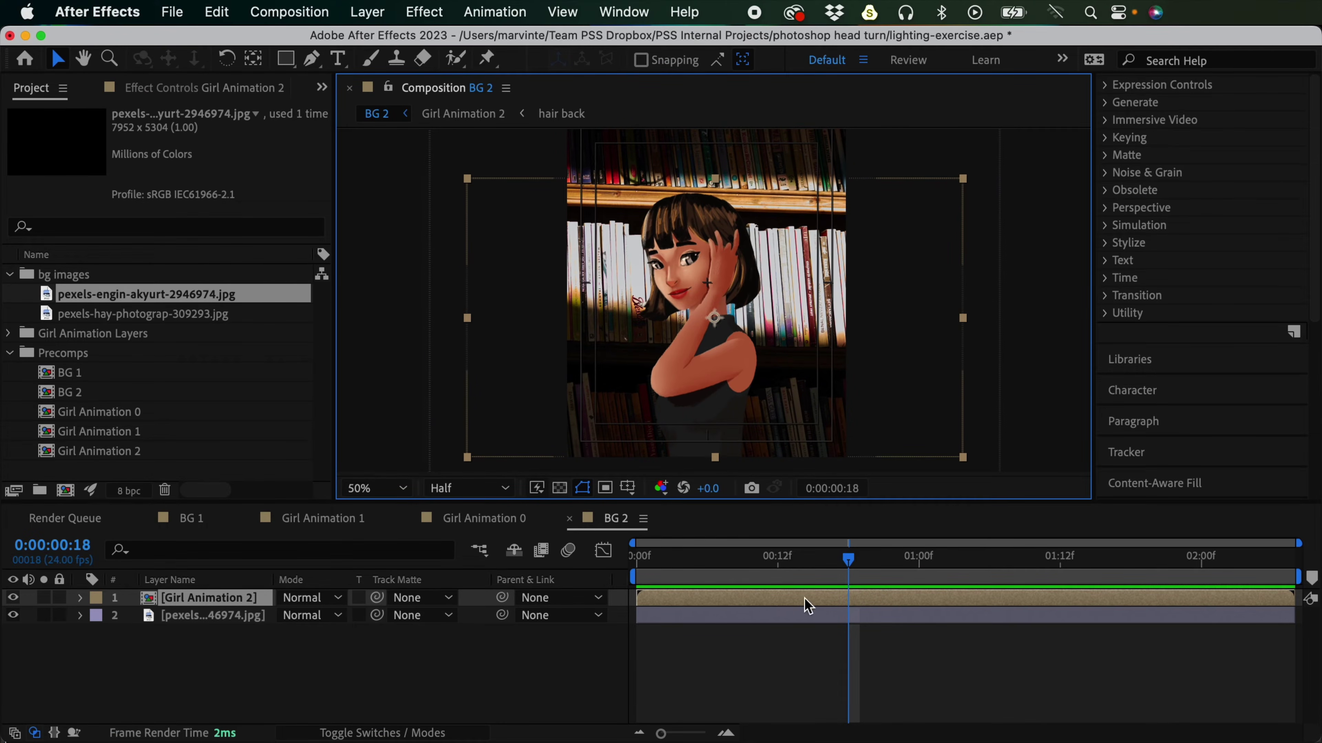
pyautogui.press('super+d')
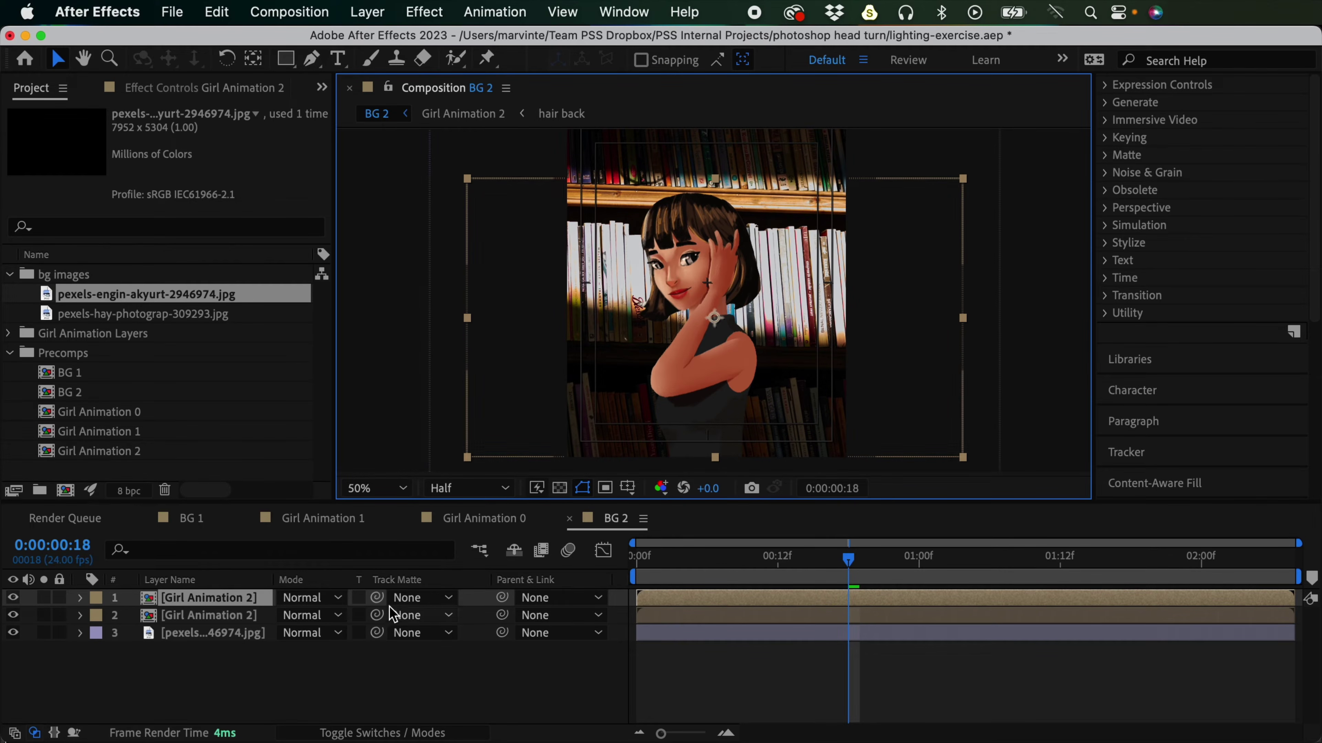
pyautogui.click(312, 58)
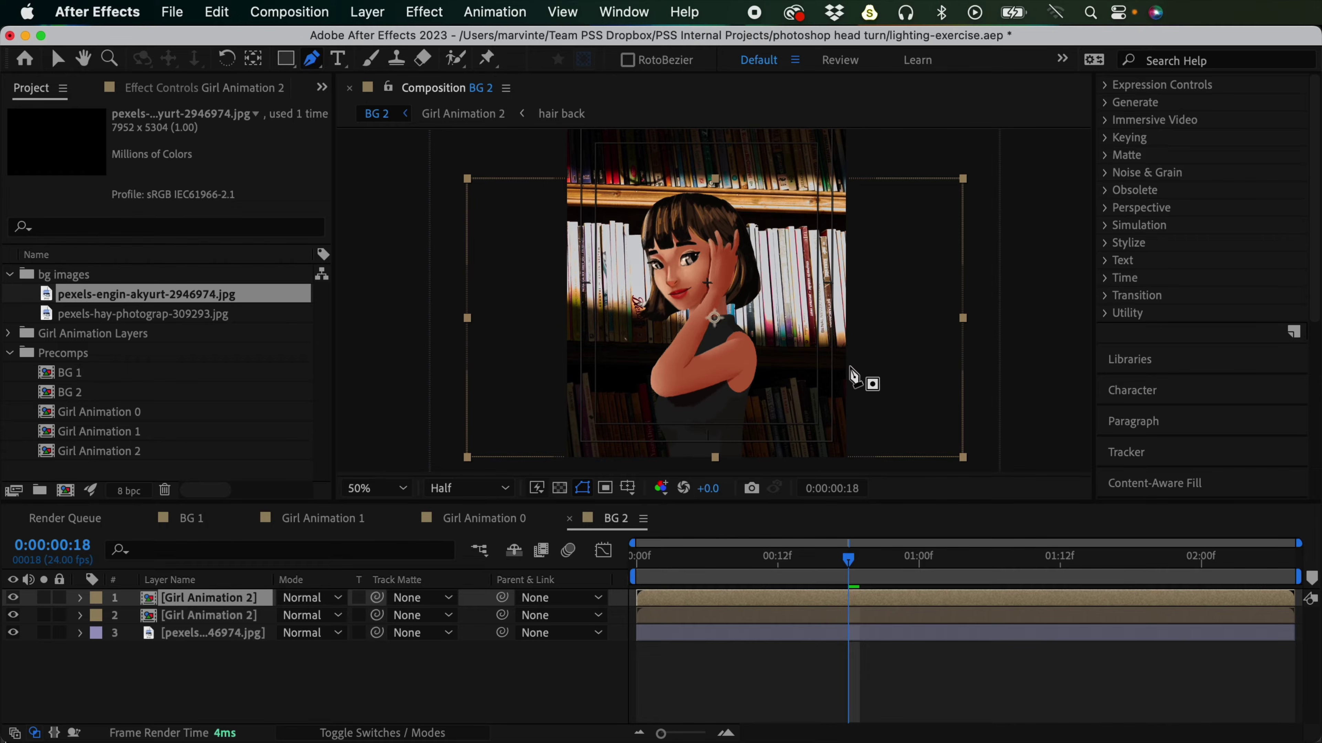
pyautogui.press('v')
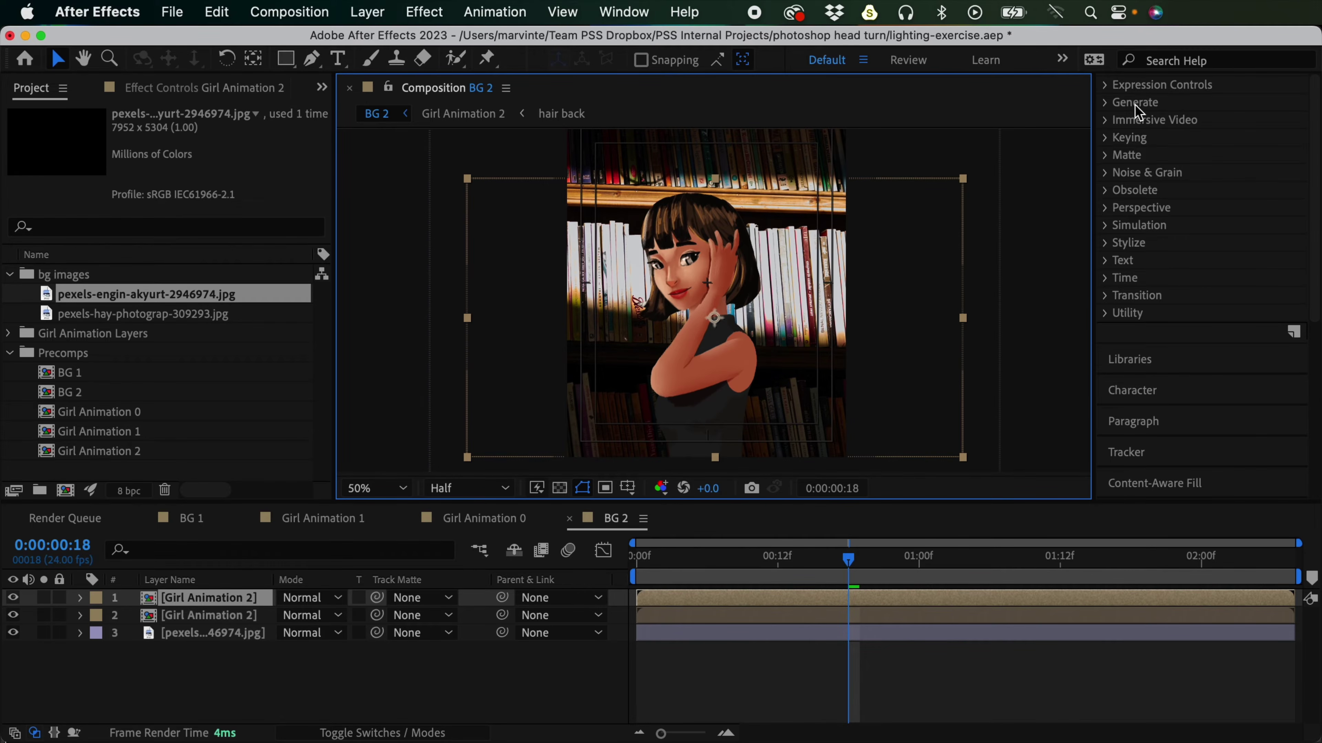
# Step: Find the Fill effect and apply it to the upper Girl Animation 2 layer
pyautogui.scroll(5, 1197, 237)
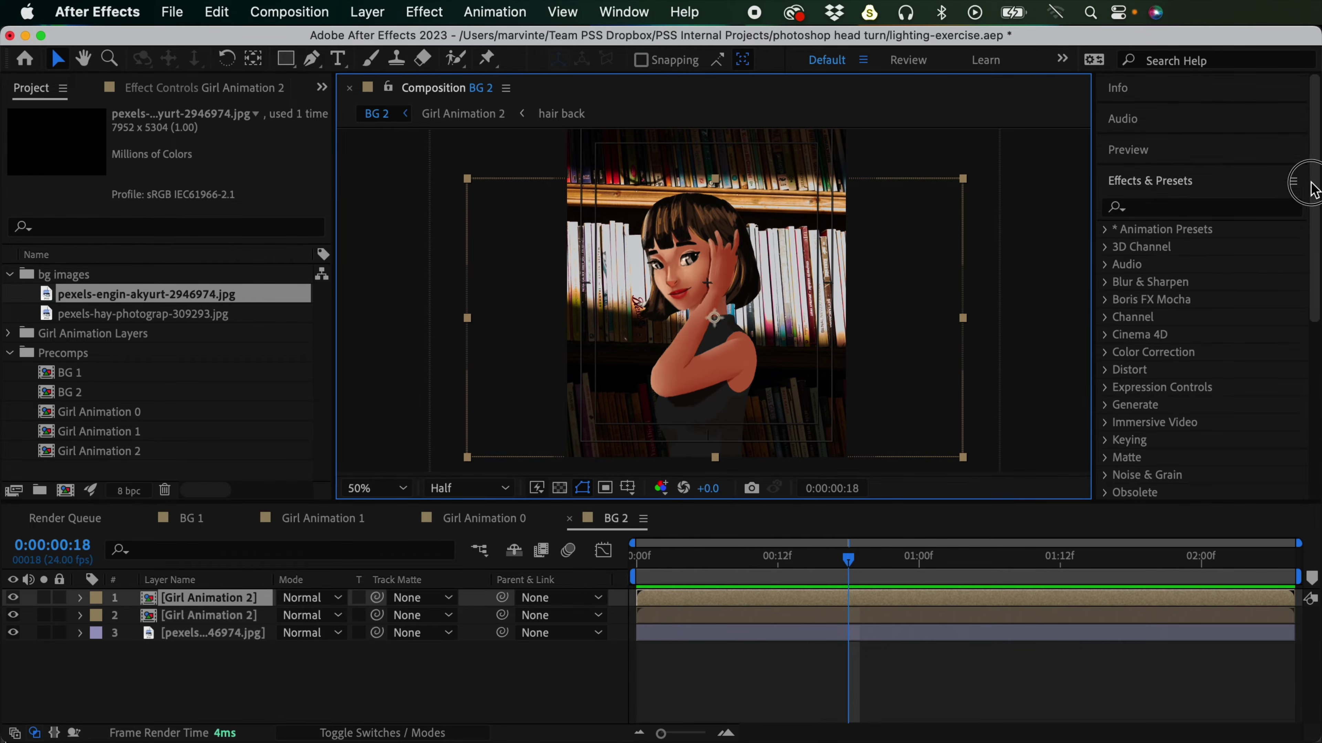
pyautogui.click(1156, 208)
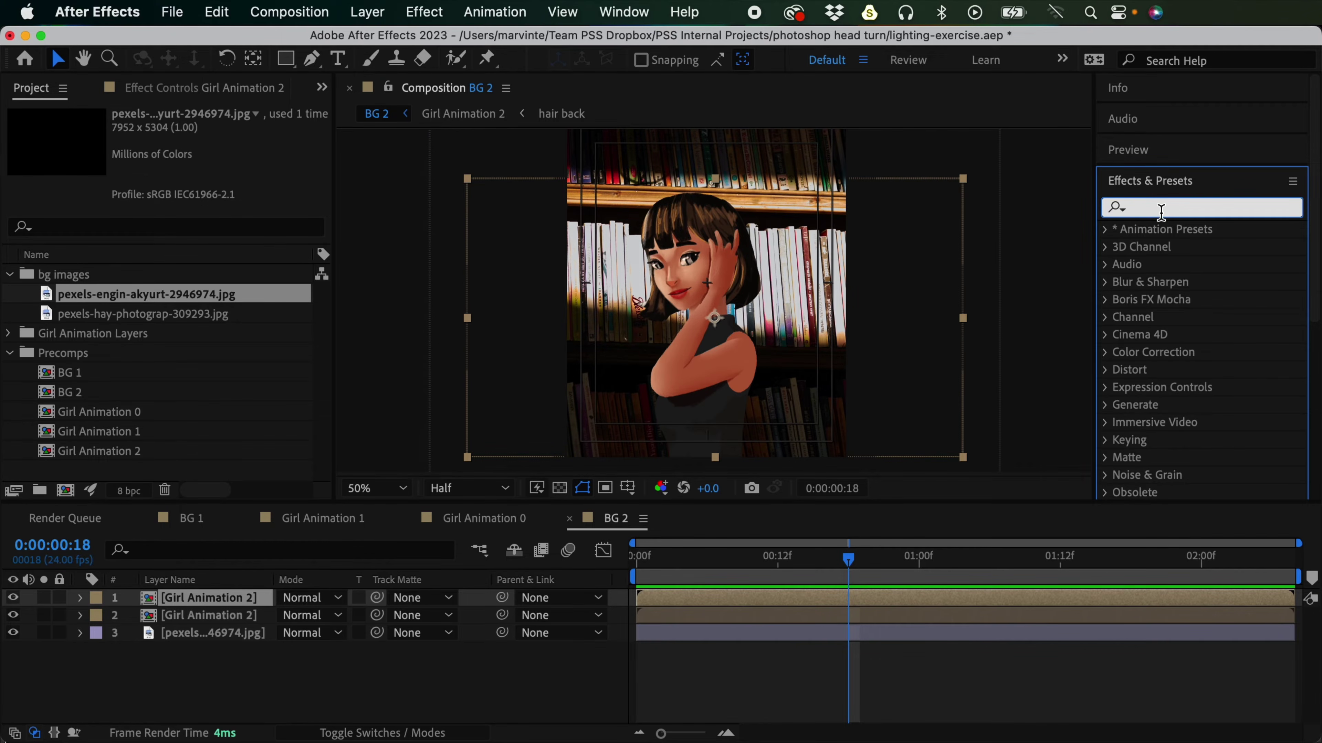
pyautogui.write('fill')
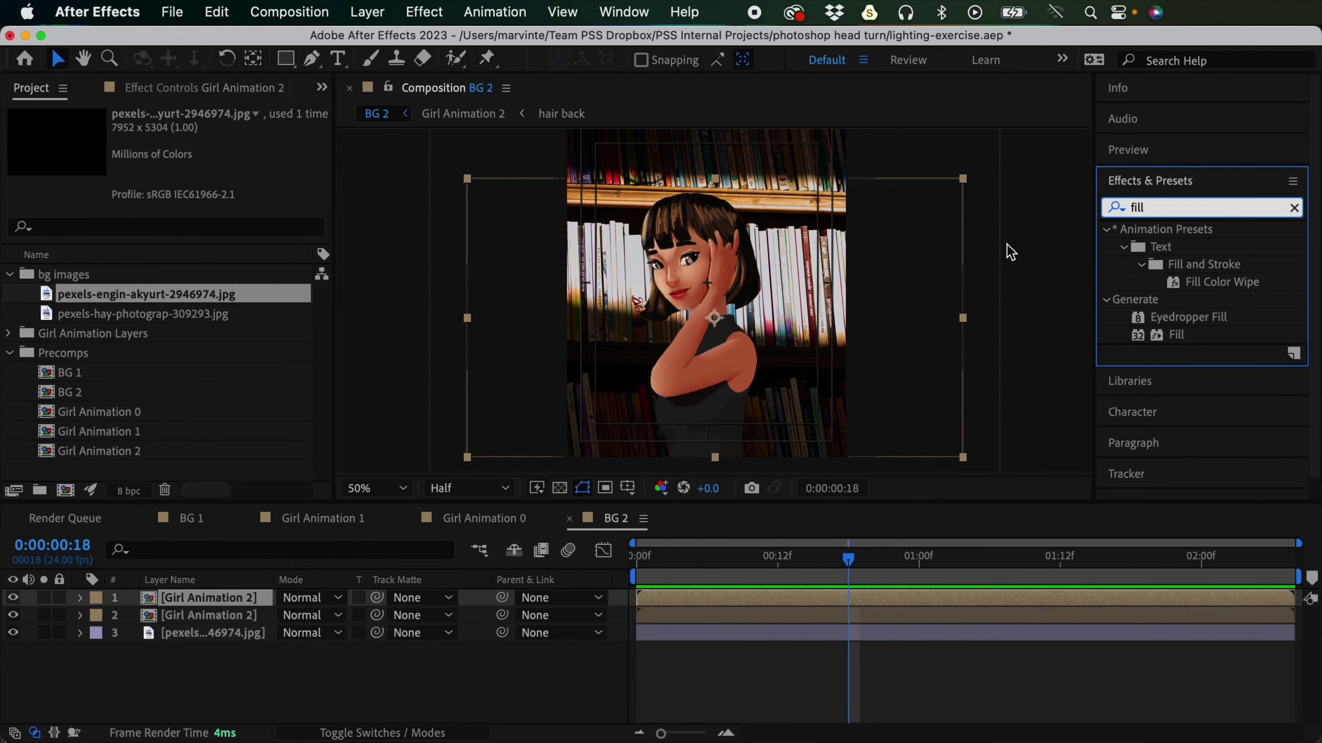
pyautogui.doubleClick(1174, 333)
pyautogui.click(714, 376)
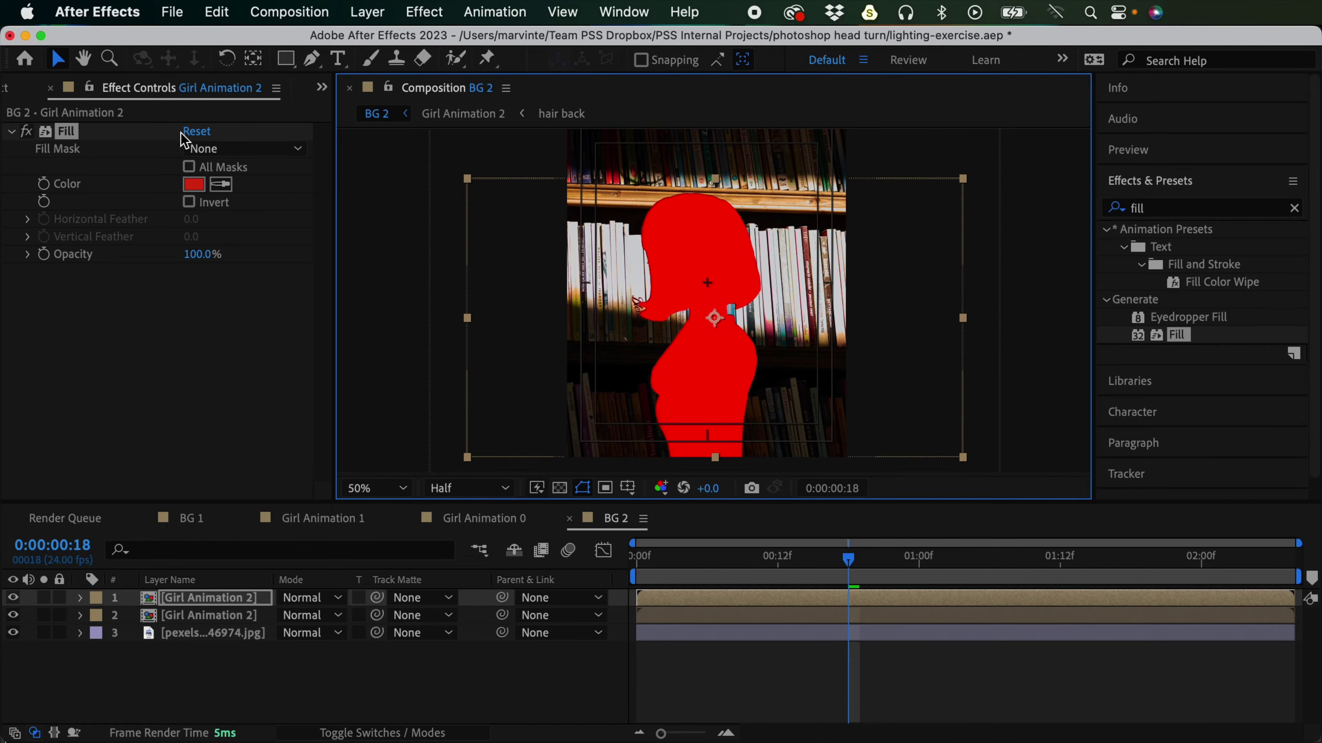
# Step: Set the Fill effect's color on the upper Girl Animation 2 layer to dark brown, 634B2A
pyautogui.click(200, 186)
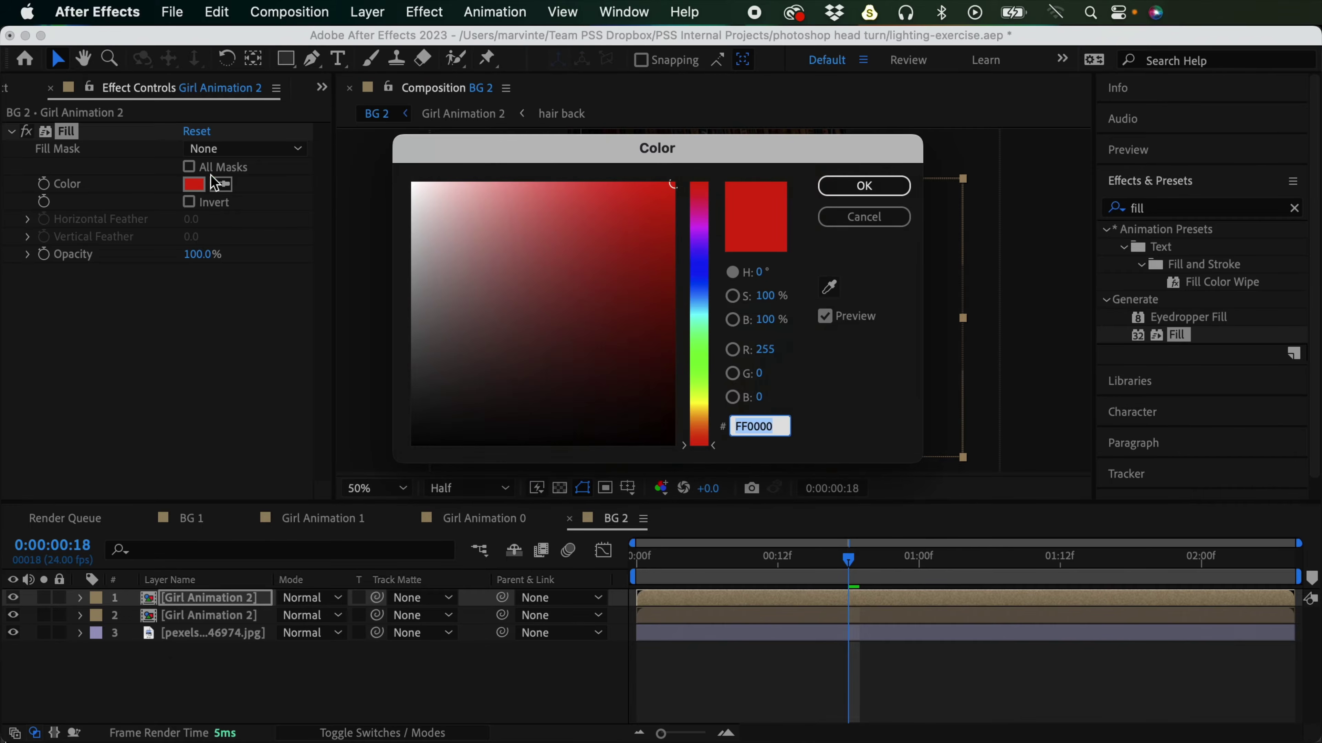
pyautogui.moveTo(691, 154); pyautogui.dragTo(686, 294)
pyautogui.moveTo(658, 347)
pyautogui.mouseDown()
pyautogui.moveTo(581, 437)
pyautogui.moveTo(561, 486)
pyautogui.mouseUp()
pyautogui.click(714, 573)
pyautogui.moveTo(717, 577); pyautogui.dragTo(709, 568)
pyautogui.click(571, 486)
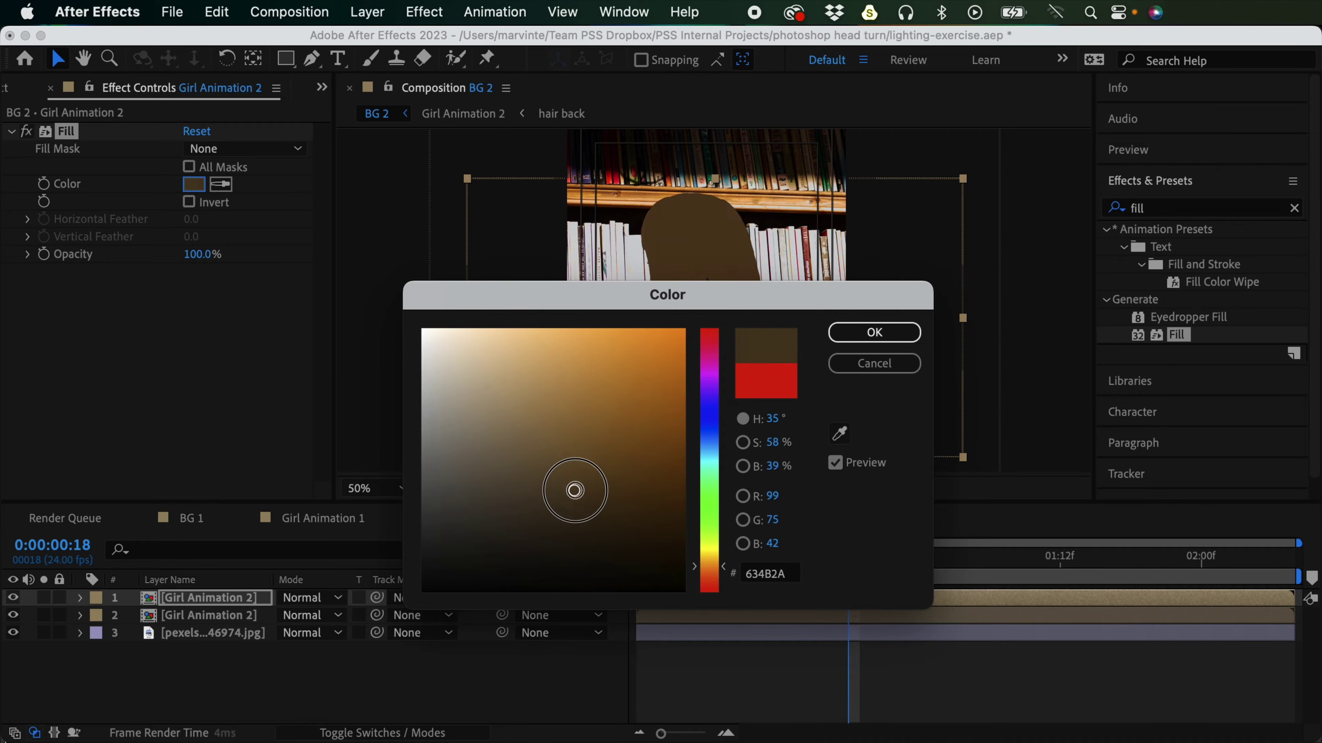
pyautogui.click(872, 332)
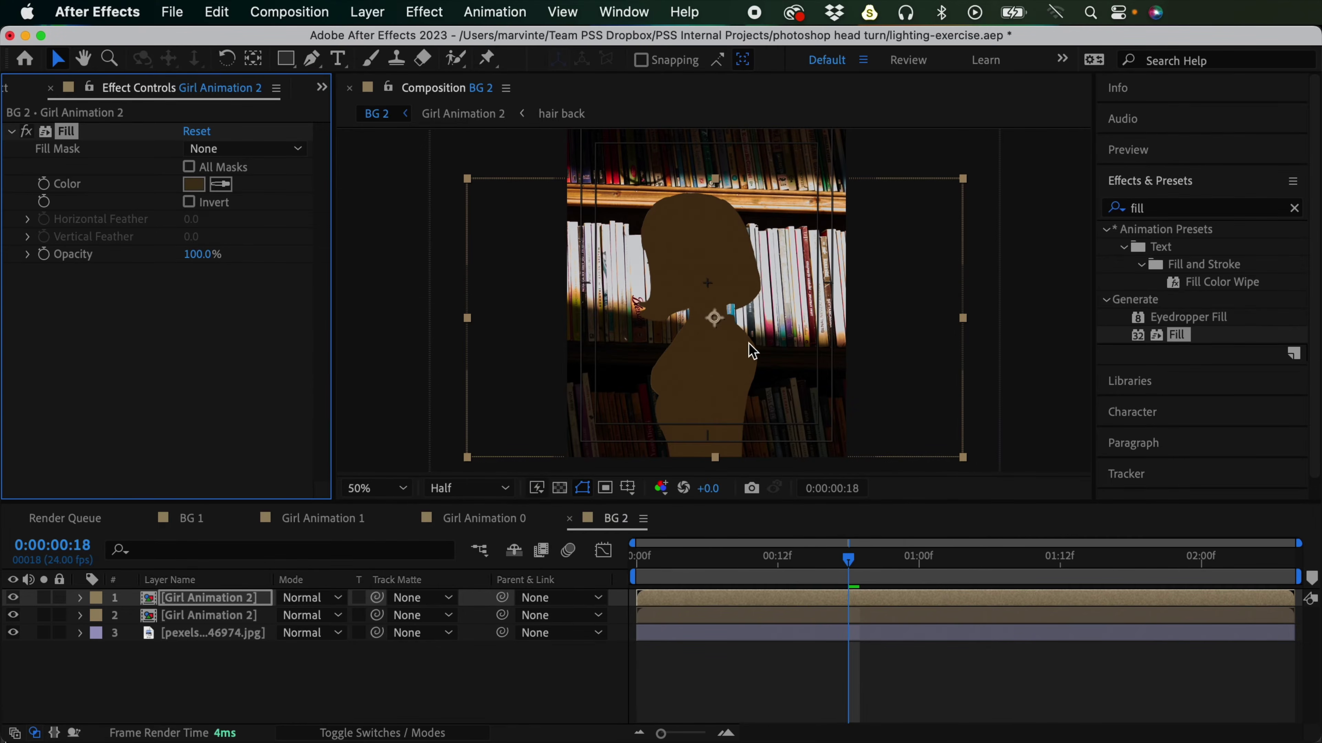
# Step: Draw a four-point Pen mask on the upper Girl Animation 2 layer, slanting across the face and upper body to match the light band
pyautogui.click(311, 59)
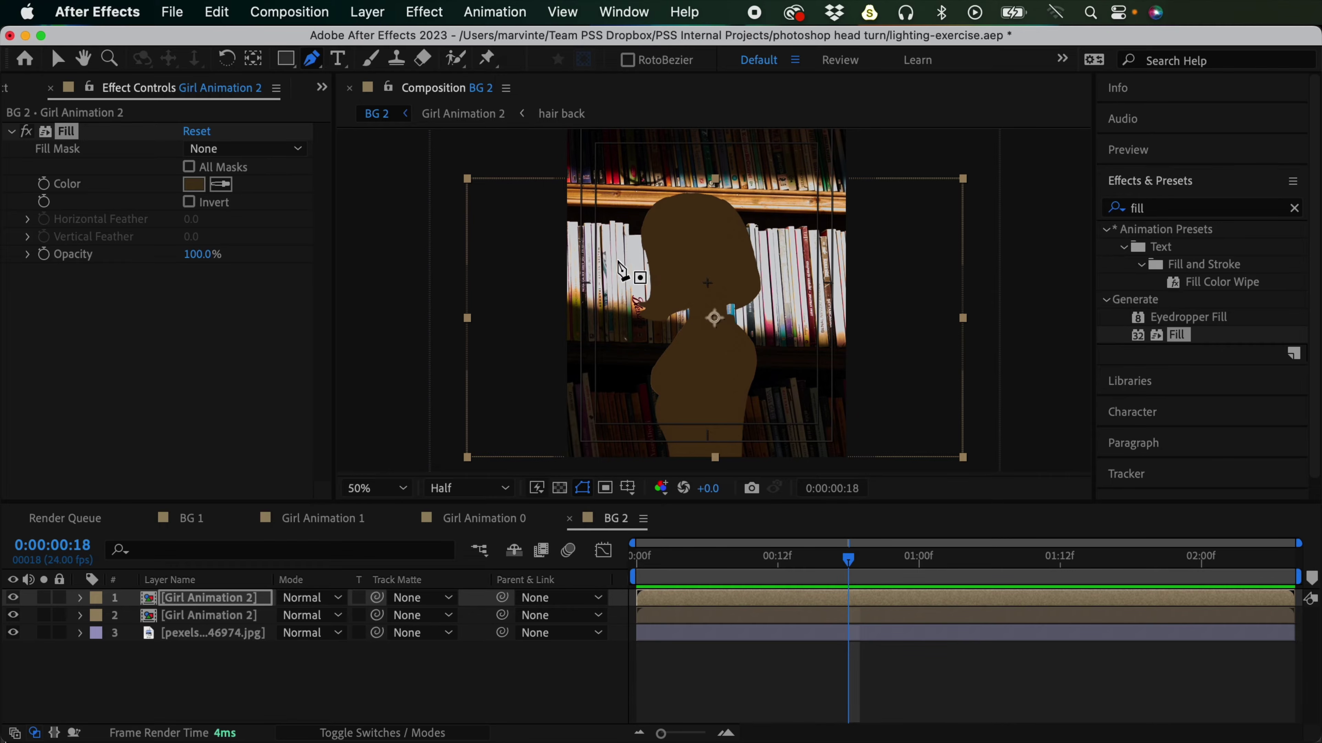
pyautogui.click(601, 255)
pyautogui.click(831, 270)
pyautogui.click(825, 395)
pyautogui.click(599, 336)
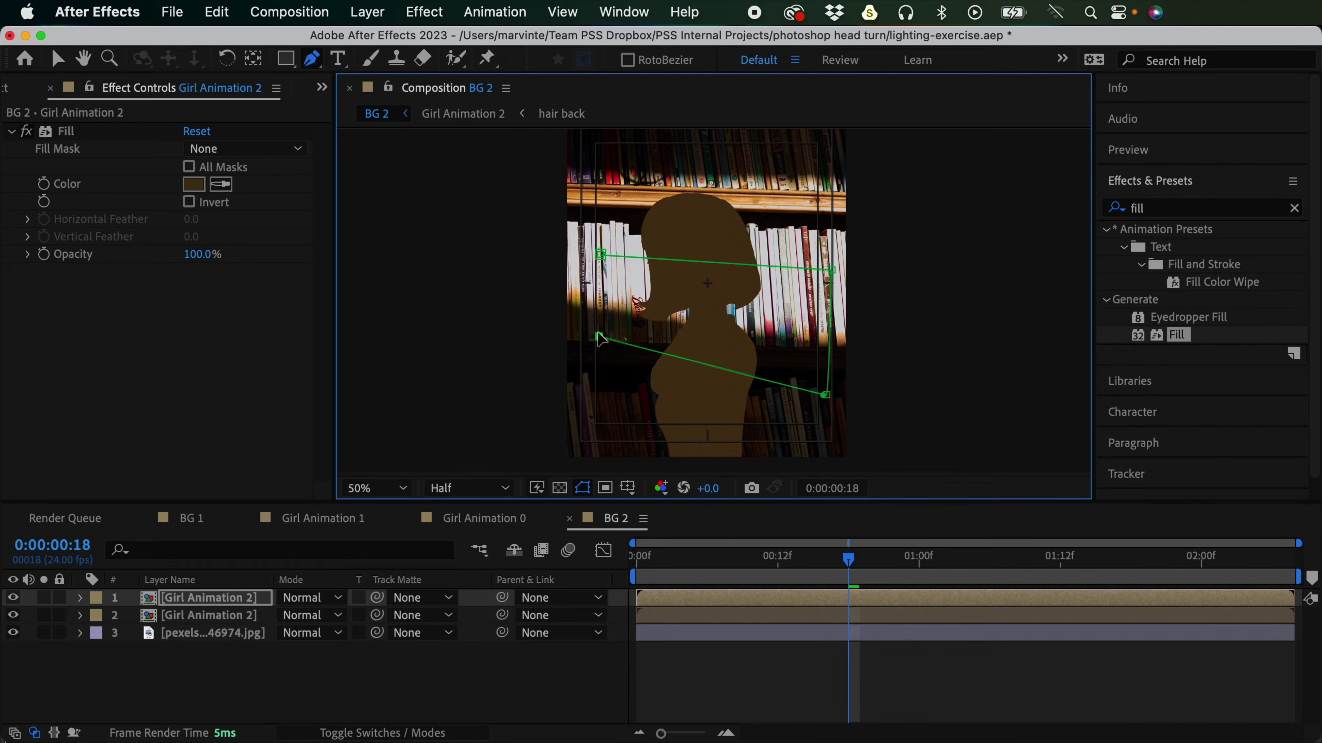
pyautogui.click(601, 255)
pyautogui.click(831, 270)
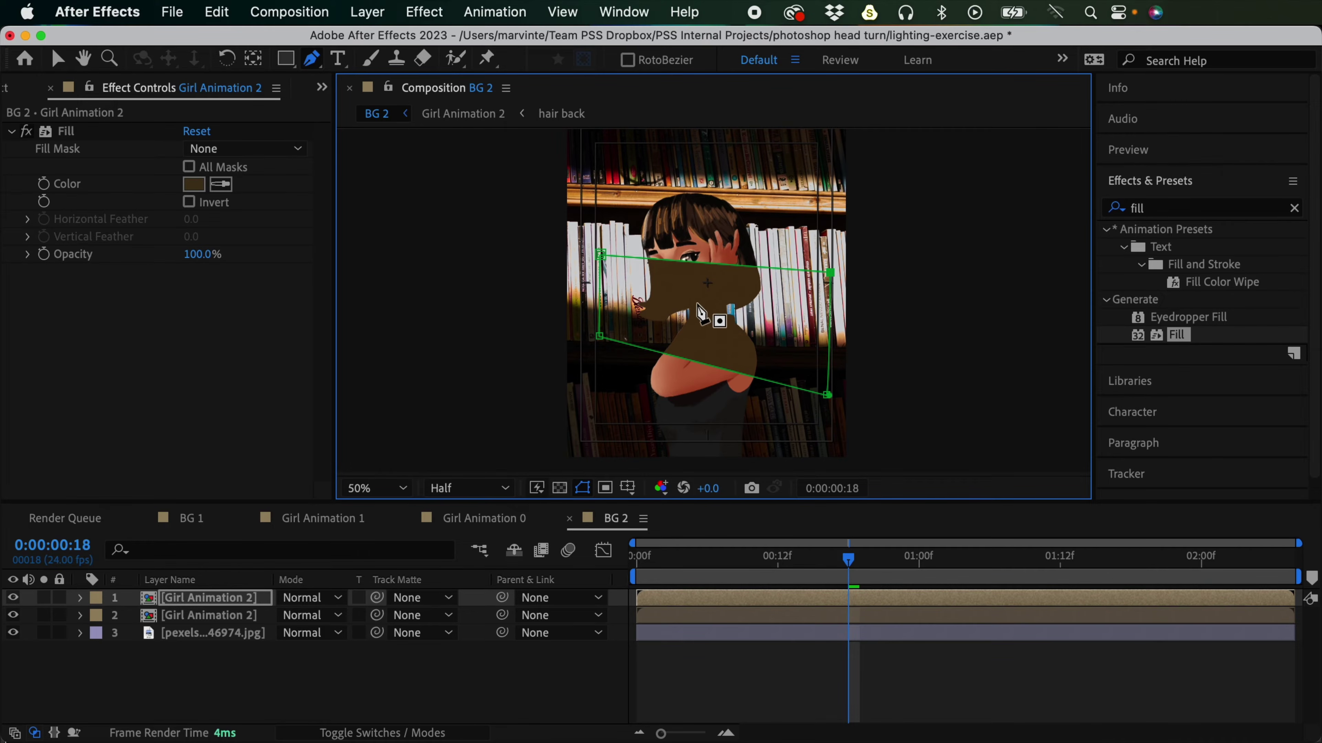
# Step: Invert Mask 1 on the upper Girl Animation 2 layer so the brown fill covers only the area outside it
pyautogui.click(80, 598)
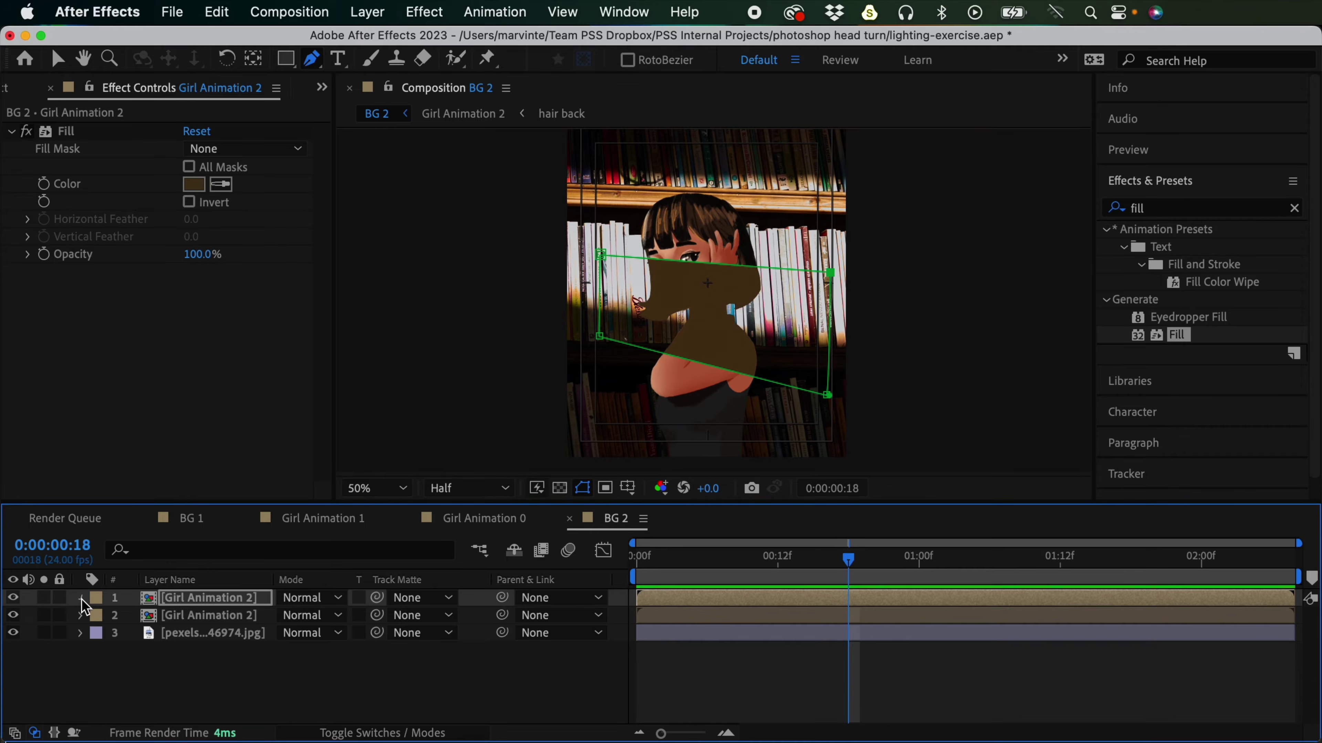
pyautogui.click(98, 617)
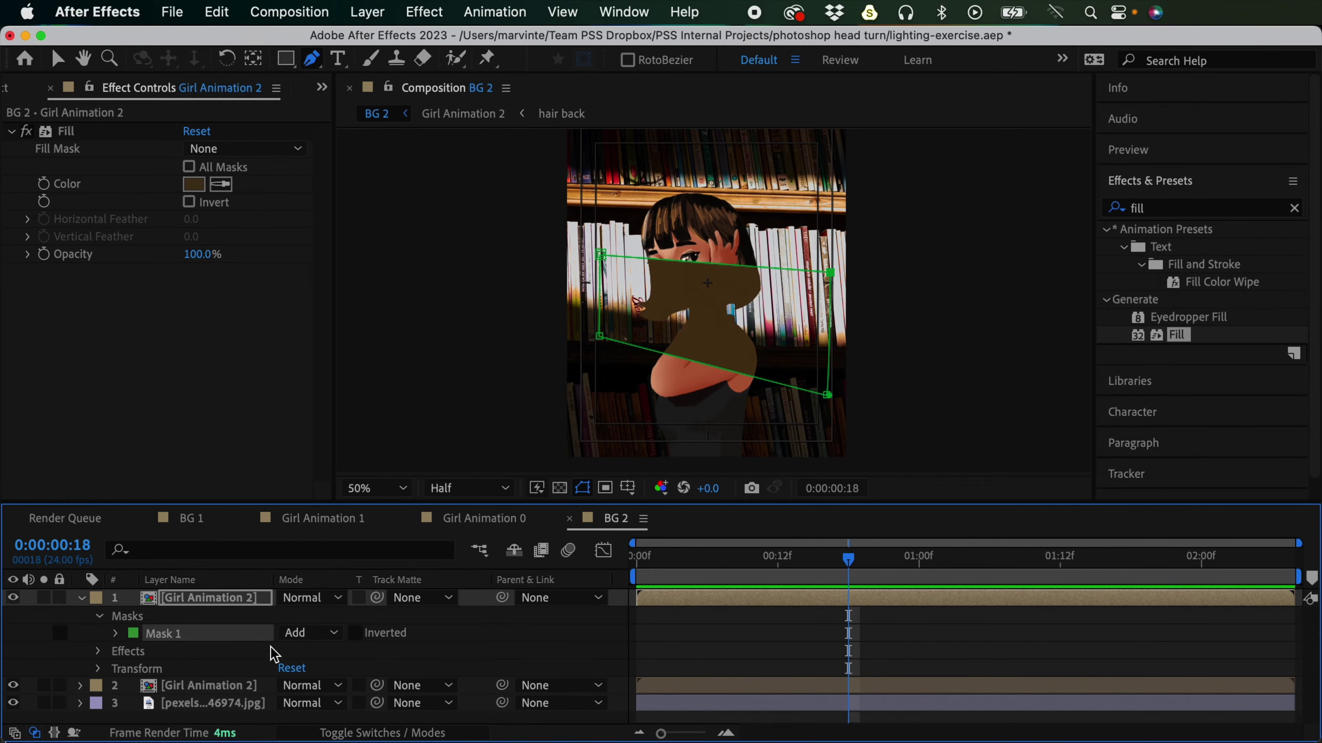
pyautogui.click(356, 634)
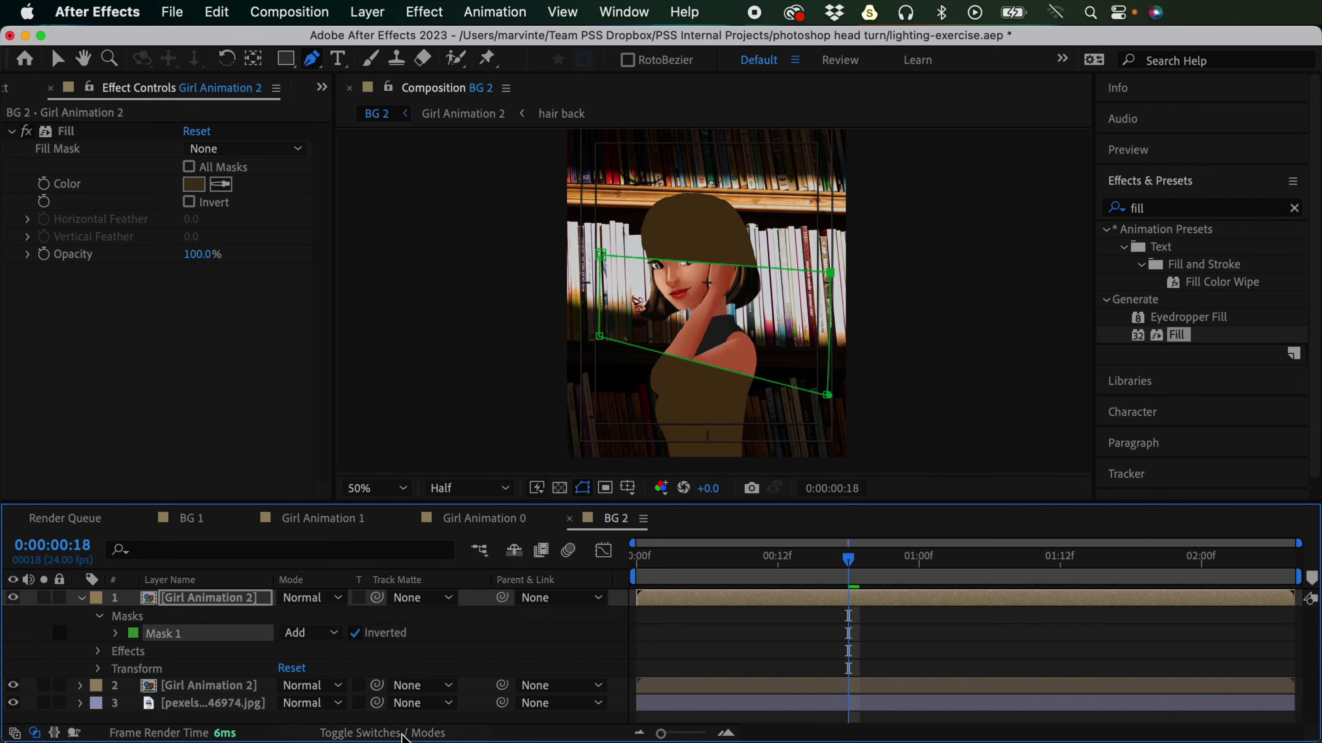
# Step: Set the upper Girl Animation 2 layer's blending mode to Multiply
pyautogui.click(346, 733)
pyautogui.click(347, 733)
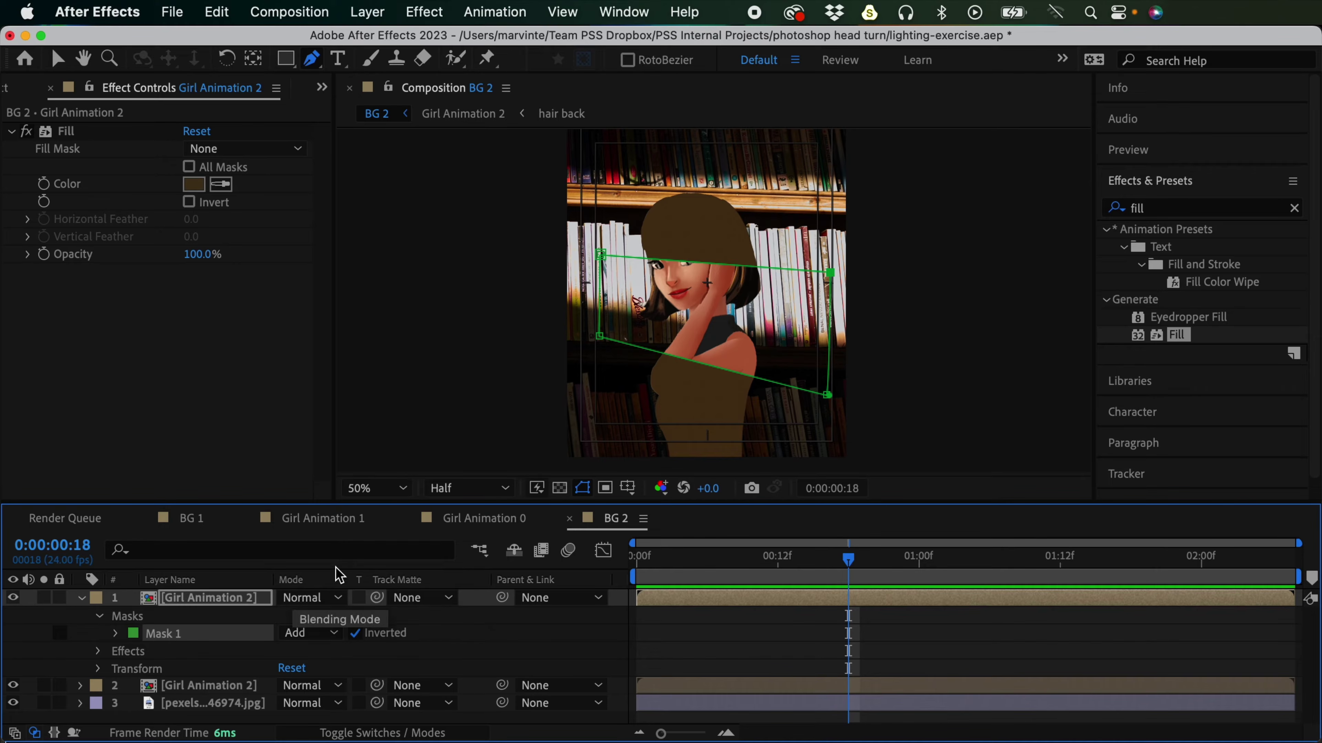
pyautogui.click(312, 598)
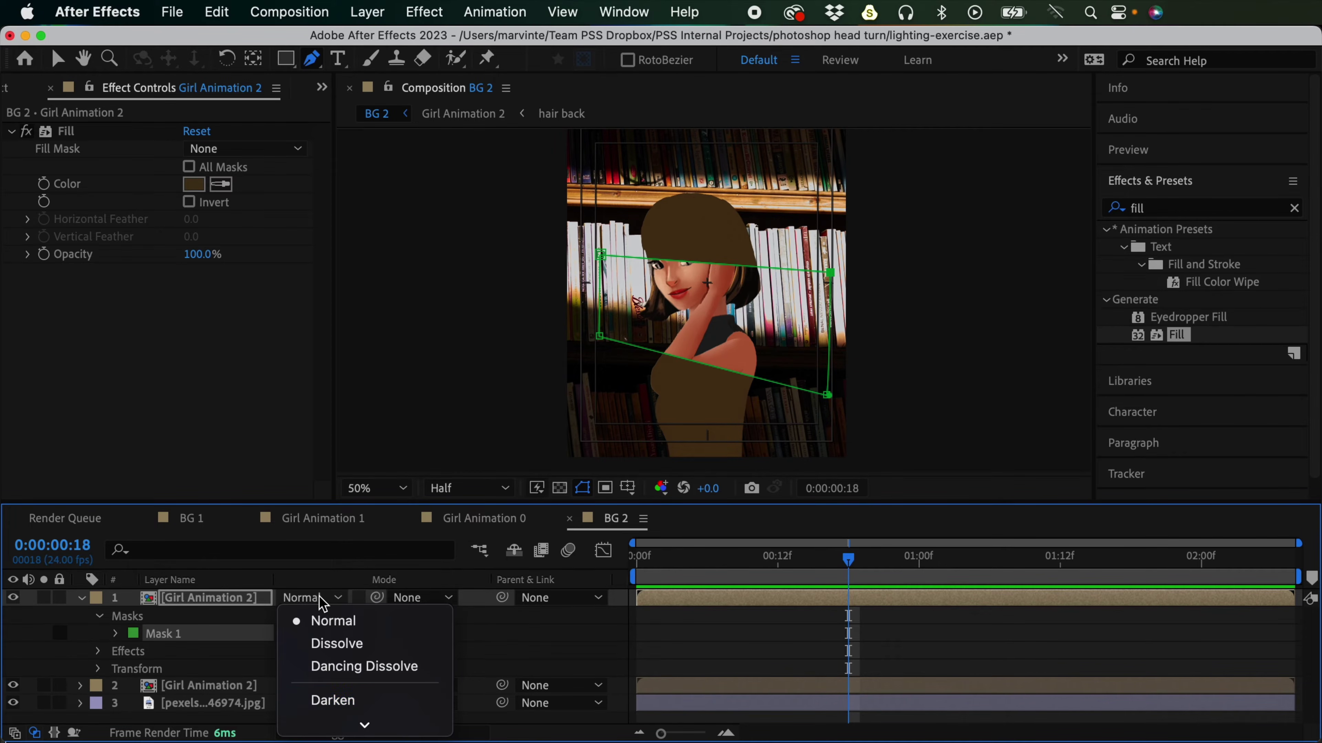
pyautogui.click(335, 565)
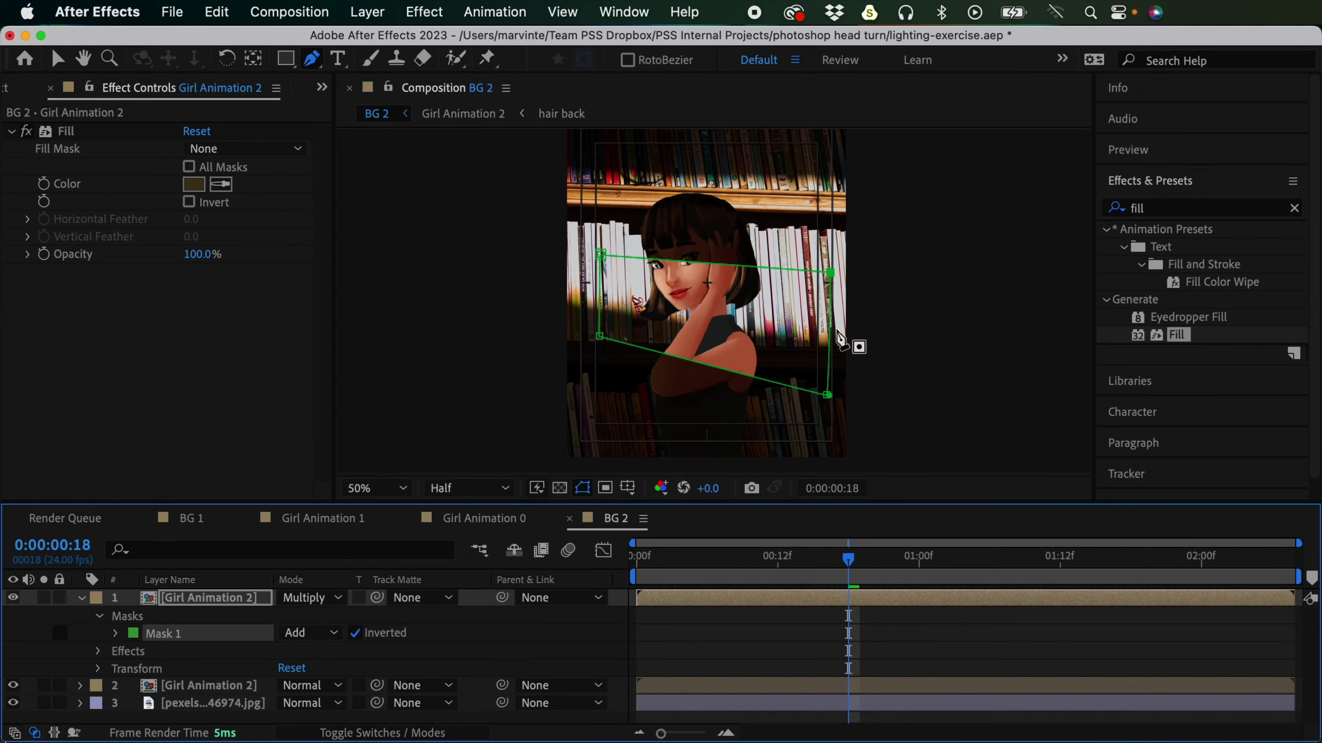
# Step: Raise the mask's two upper corners to the forehead and nudge its lower-right corner up slightly
pyautogui.press('v')
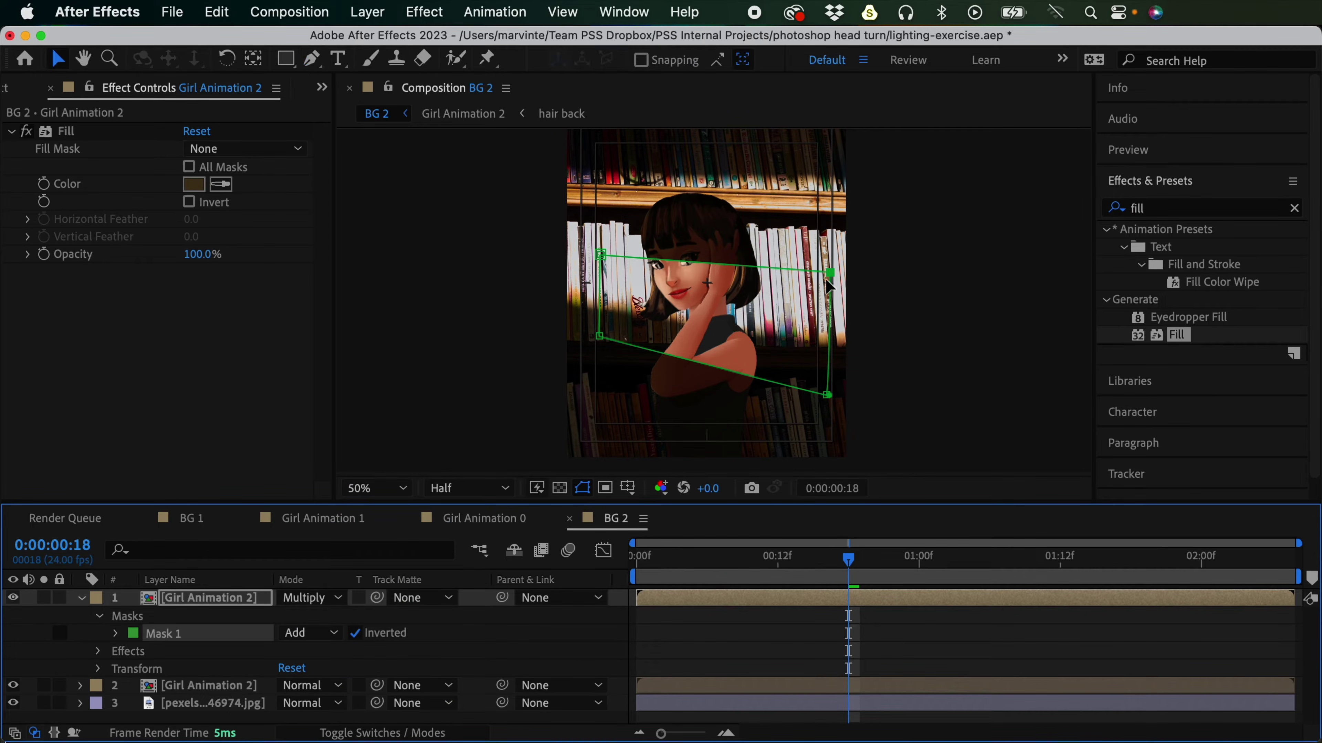
pyautogui.moveTo(830, 272); pyautogui.dragTo(826, 259)
pyautogui.moveTo(600, 254); pyautogui.dragTo(598, 243)
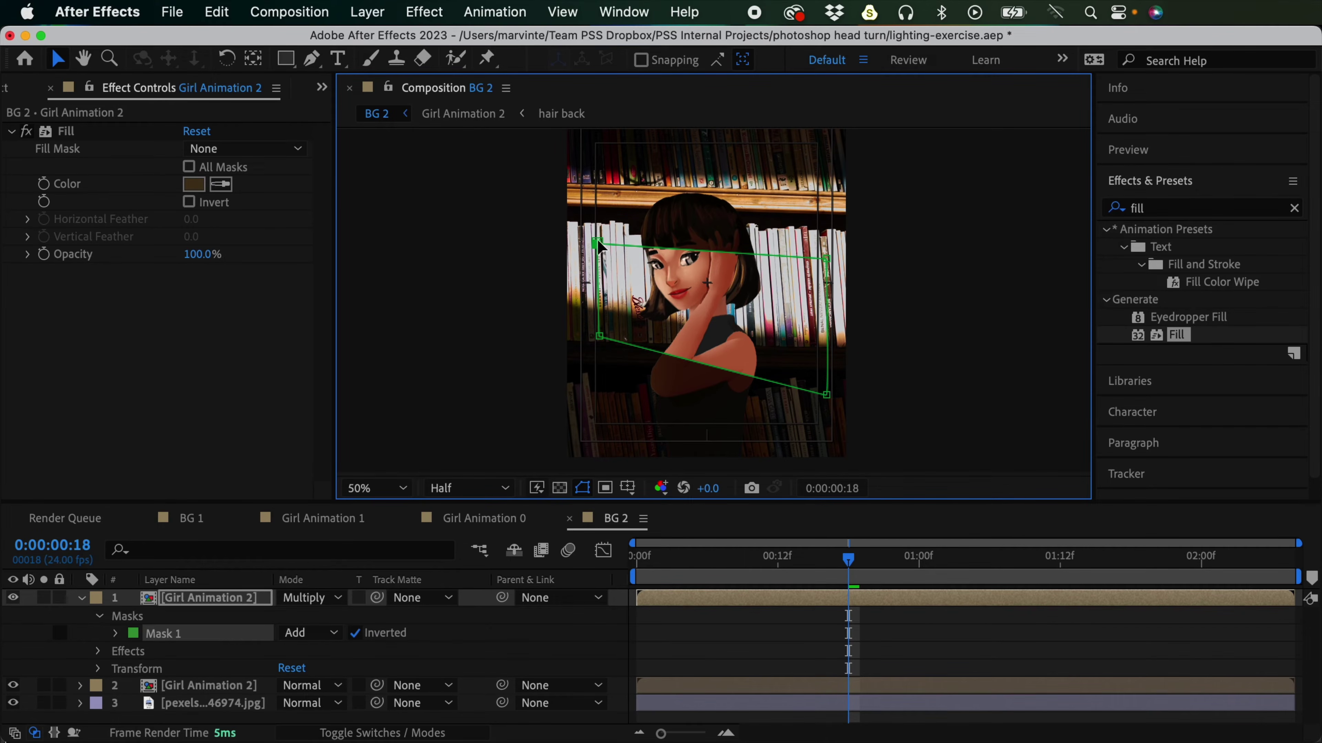
pyautogui.moveTo(827, 395); pyautogui.dragTo(828, 389)
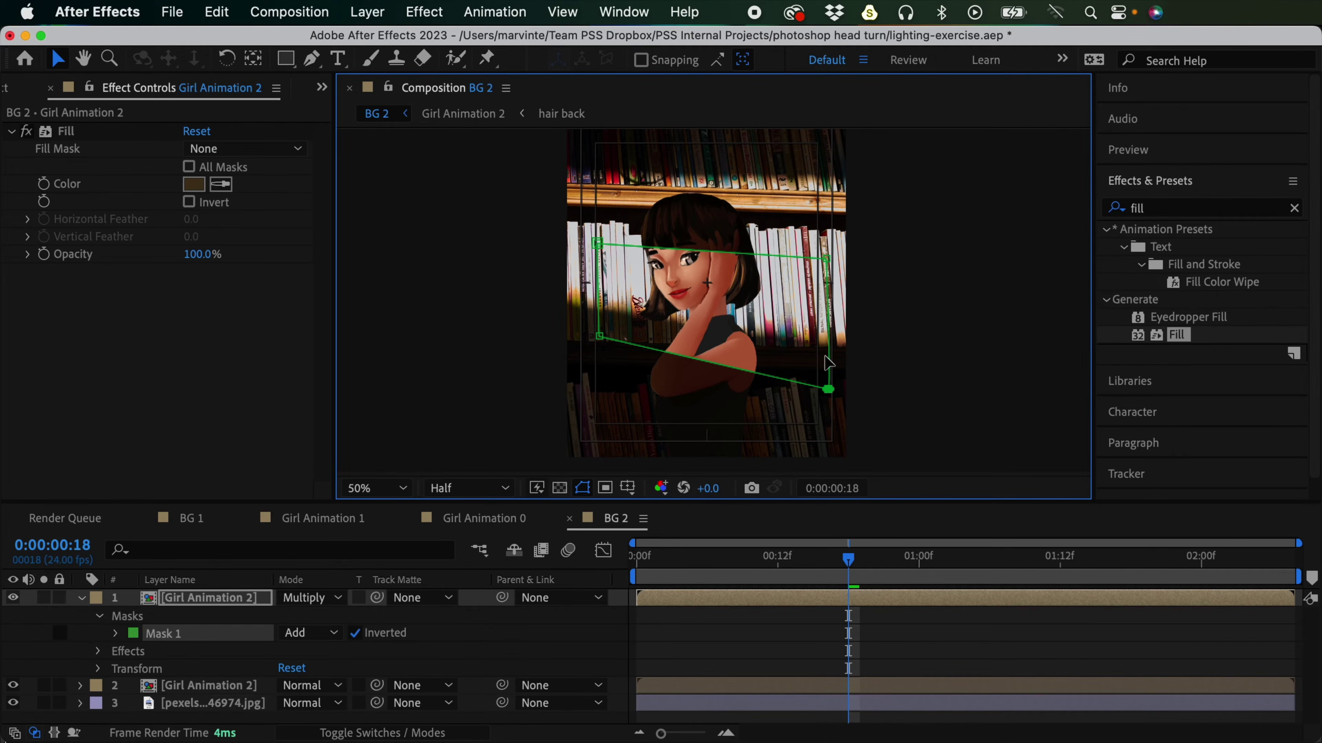
# Step: Set Mask 1's feather to 43 pixels to soften the shadow edges
pyautogui.press('.')
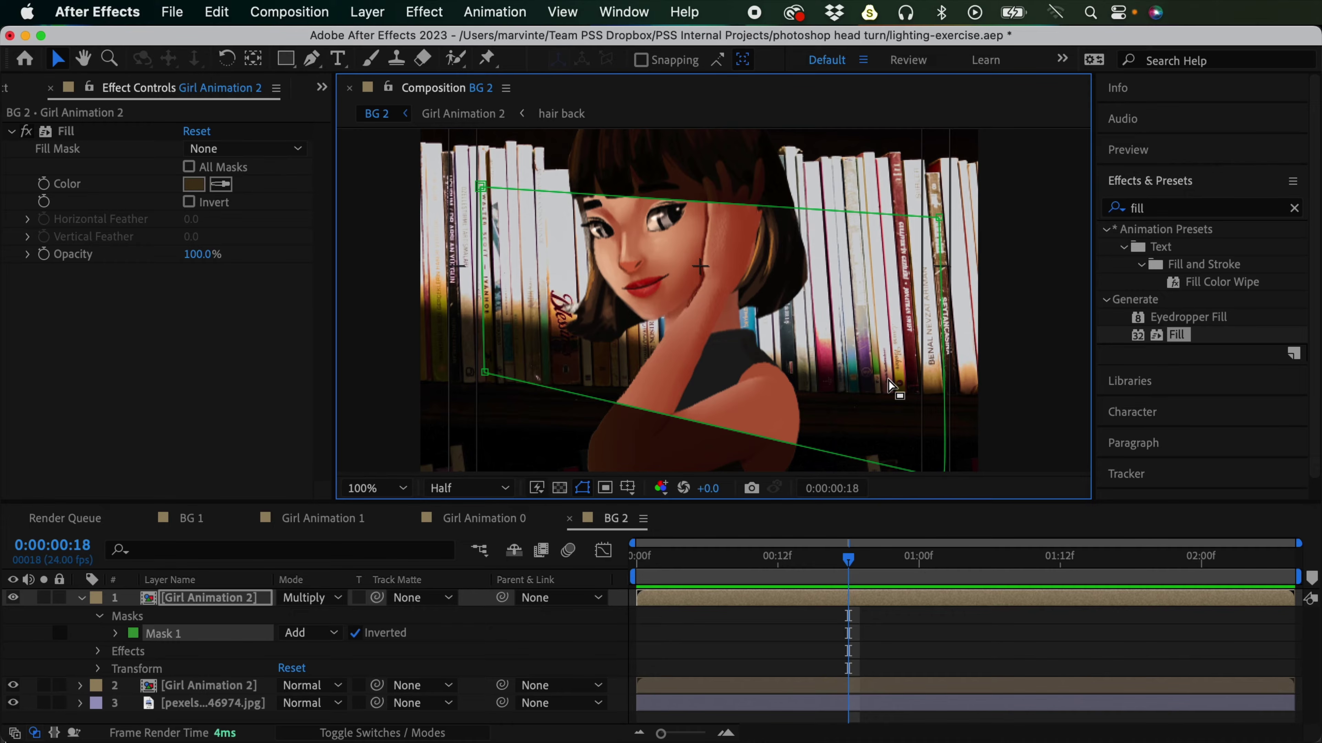
pyautogui.click(116, 633)
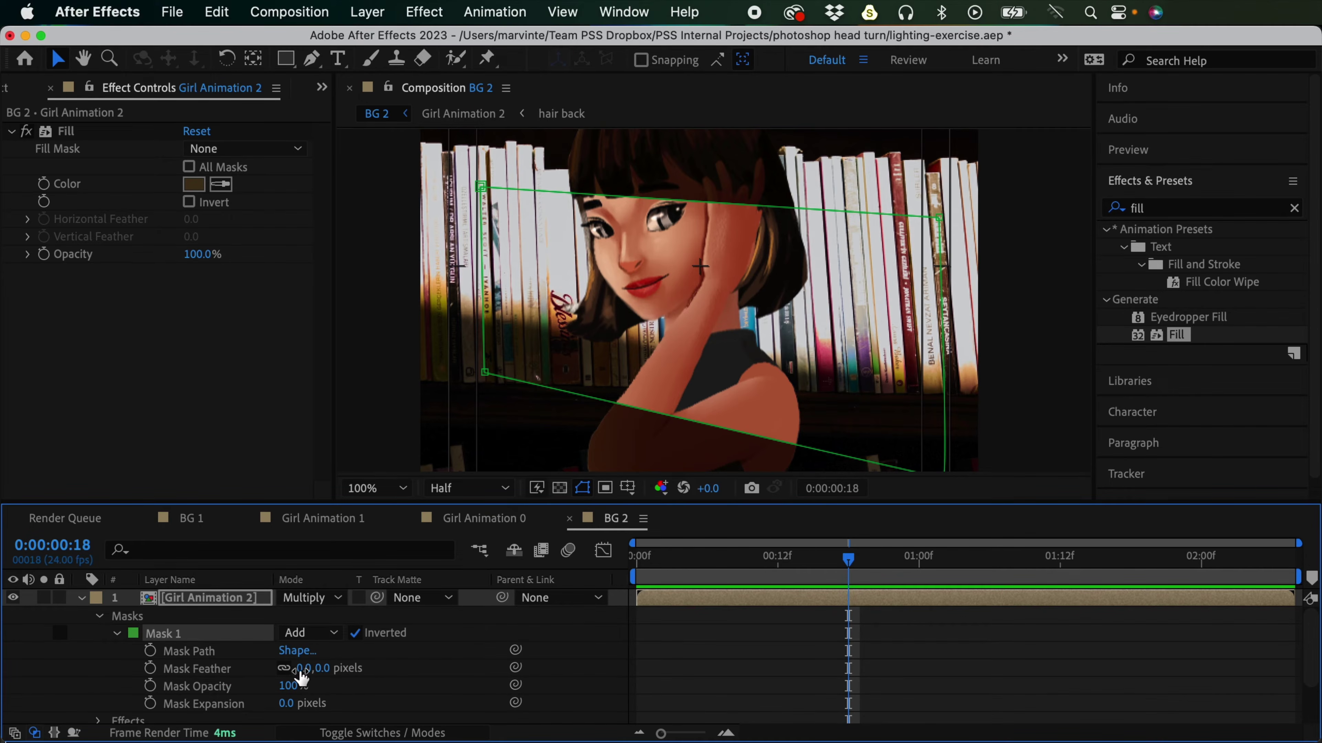
pyautogui.moveTo(321, 669); pyautogui.dragTo(359, 668)
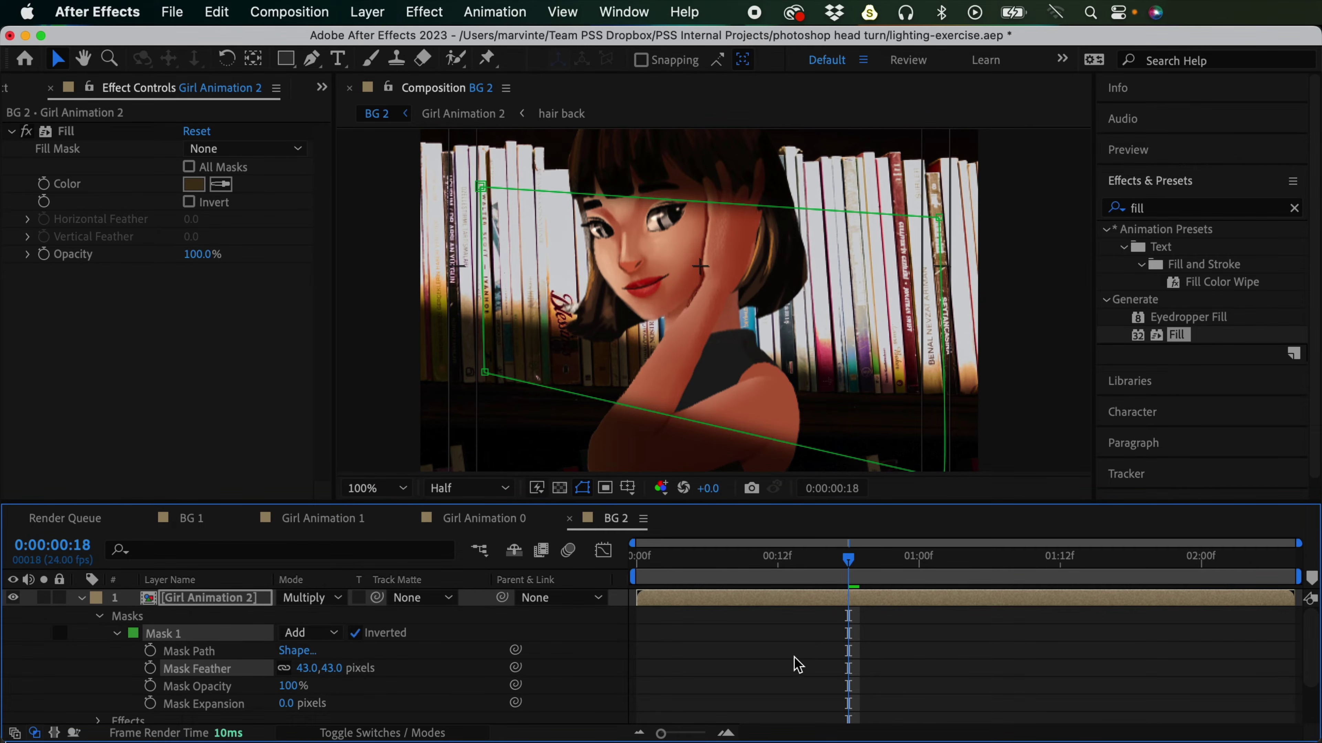
# Step: Preview the shadowed girl animation from the first frame of BG 2
pyautogui.click(836, 609)
pyautogui.press(',')
pyautogui.press(',')
pyautogui.press('.')
pyautogui.moveTo(814, 569); pyautogui.dragTo(634, 567)
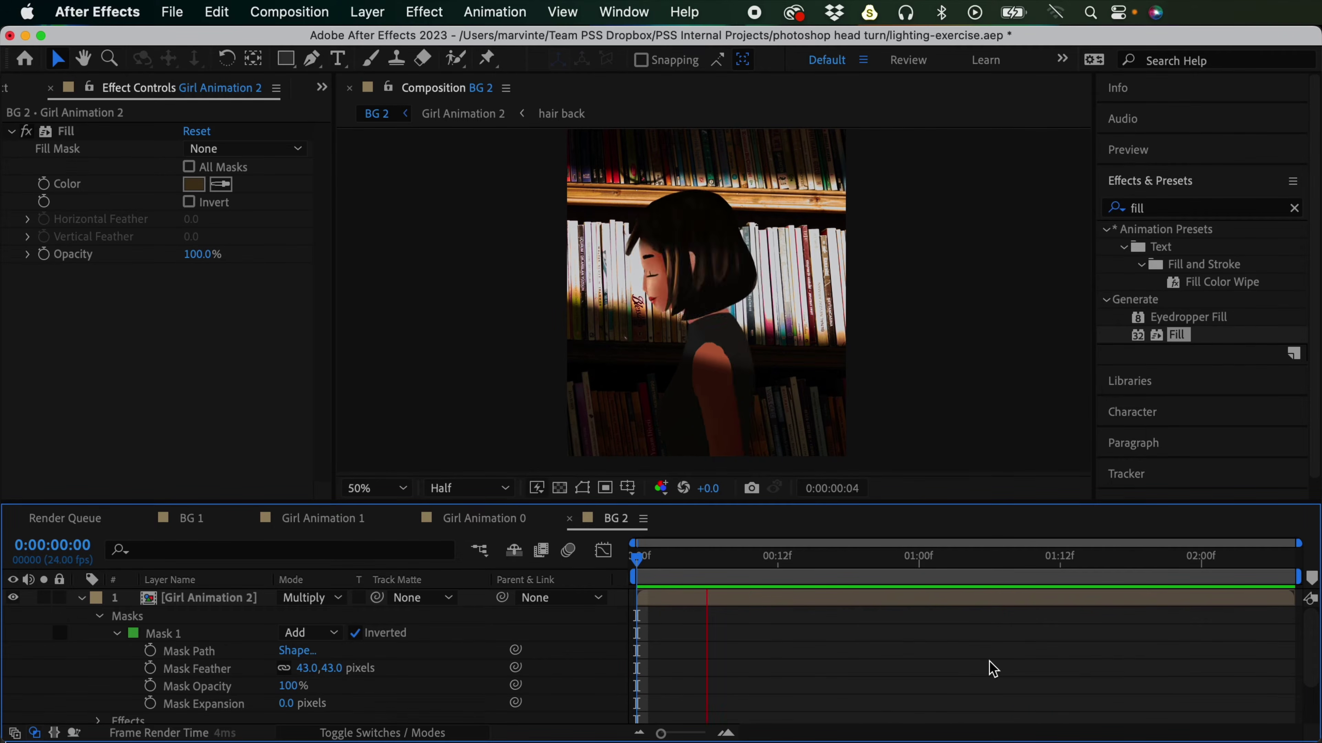
pyautogui.press('space')
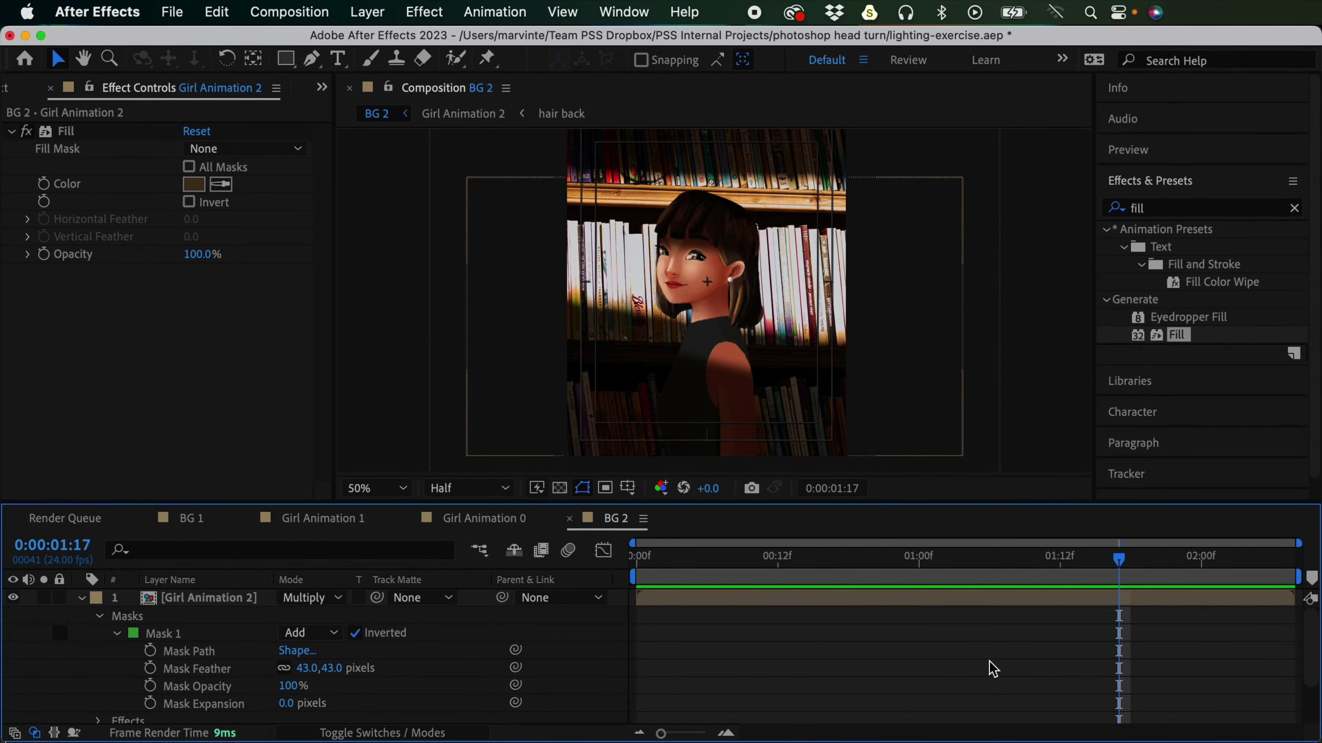
# Step: Scale the bookshelf photo layer down slightly in proportion, keeping the composition frame covered
pyautogui.press(',')
pyautogui.scroll(-3, 1303, 646)
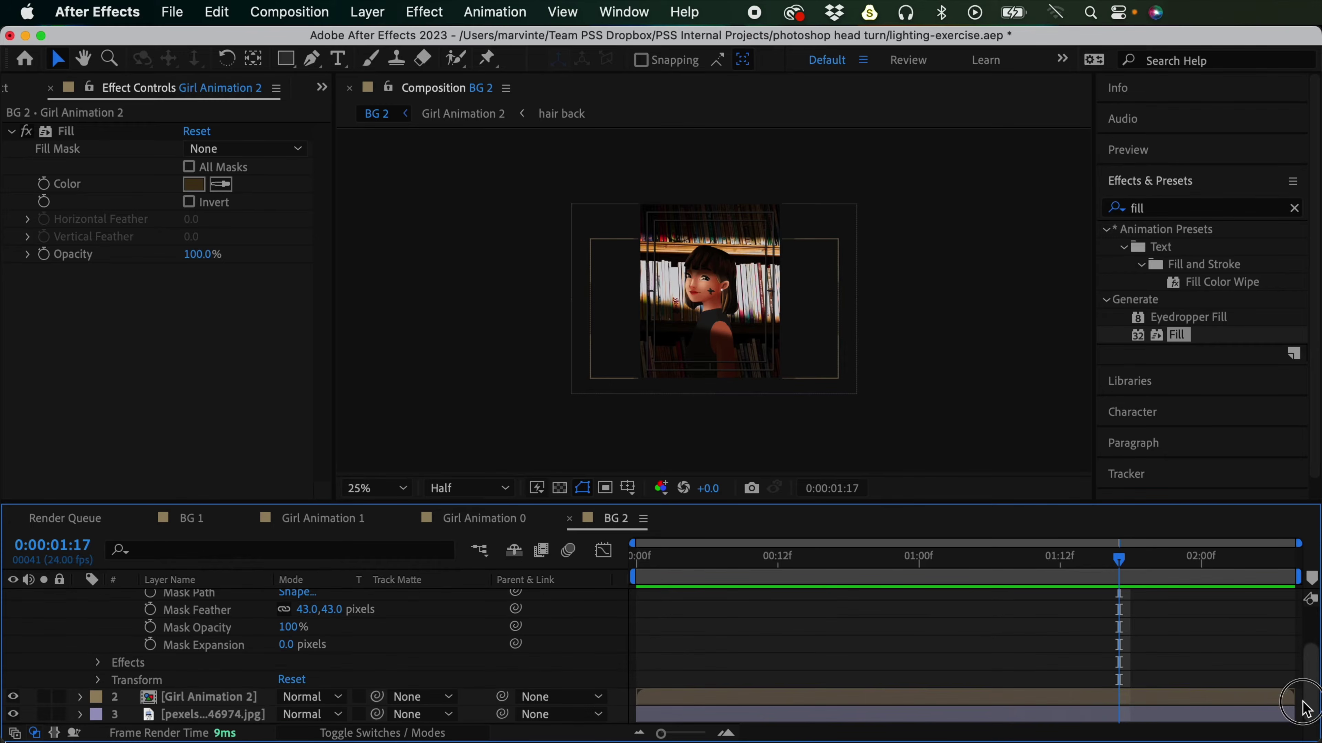
pyautogui.click(1113, 714)
pyautogui.moveTo(856, 300); pyautogui.dragTo(846, 299)
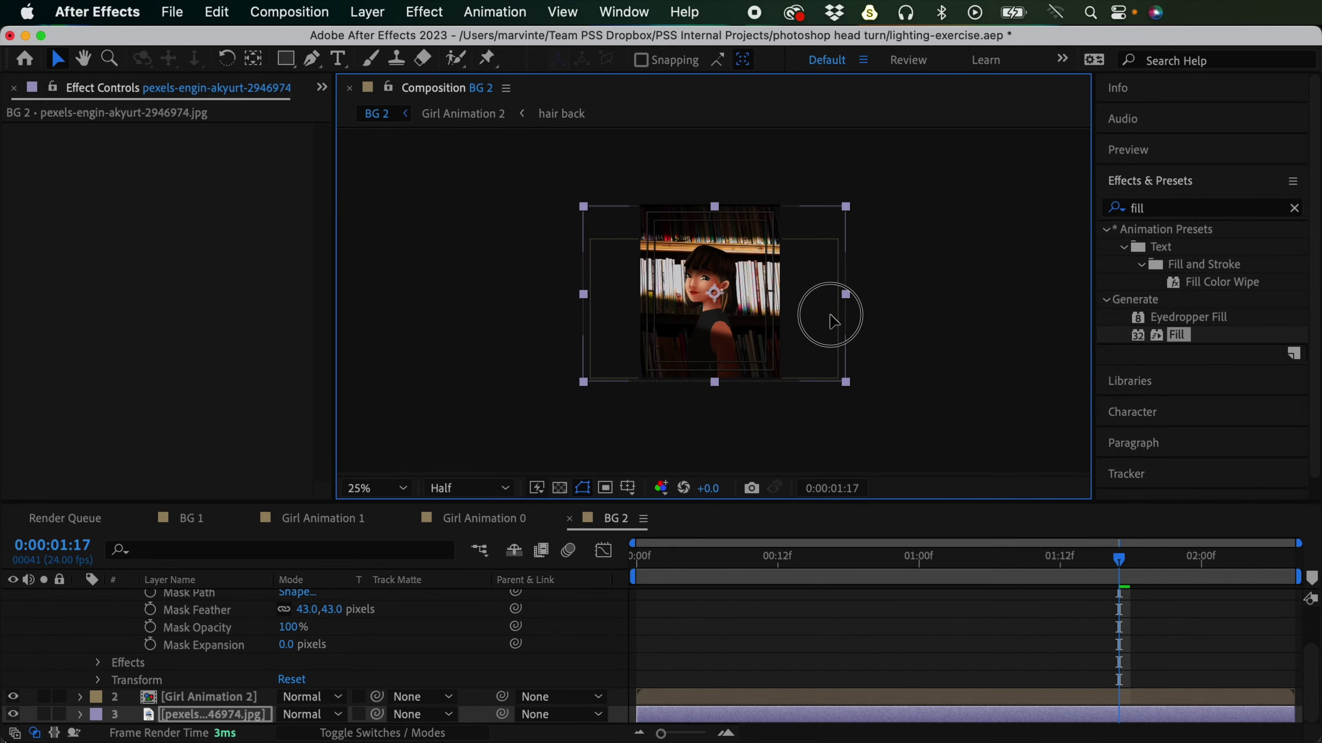
pyautogui.press('.')
pyautogui.click(988, 627)
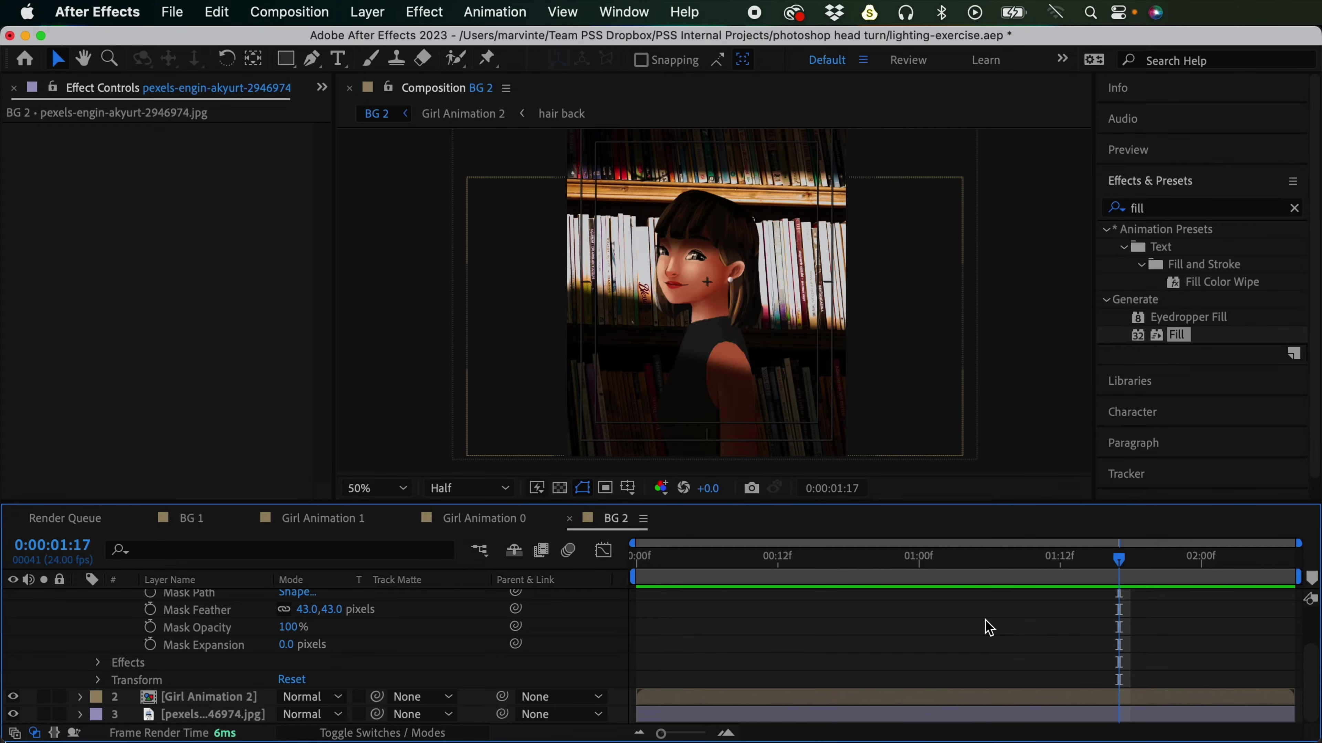
# Step: Find the Lumetri Color effect, apply it to the bookshelf photo layer, and expand its Basic Correction settings
pyautogui.click(951, 714)
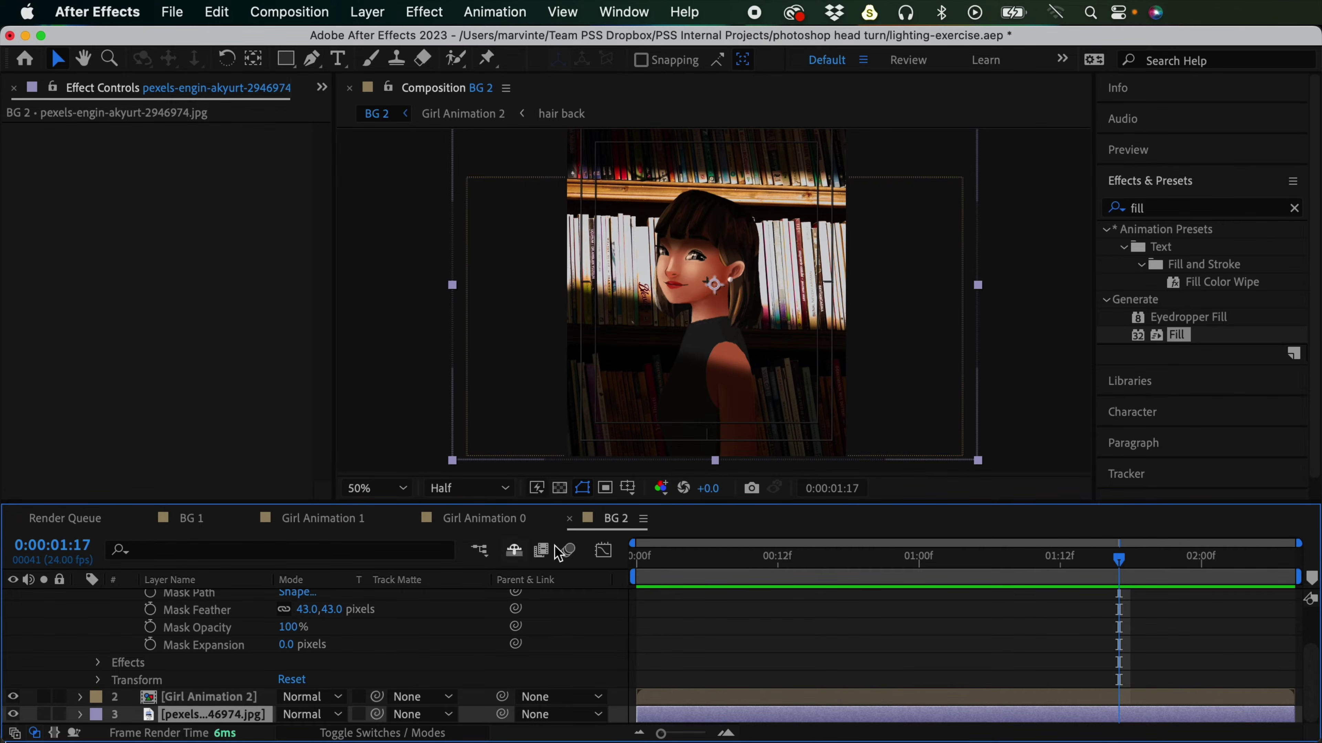
pyautogui.moveTo(926, 330); pyautogui.dragTo(917, 341)
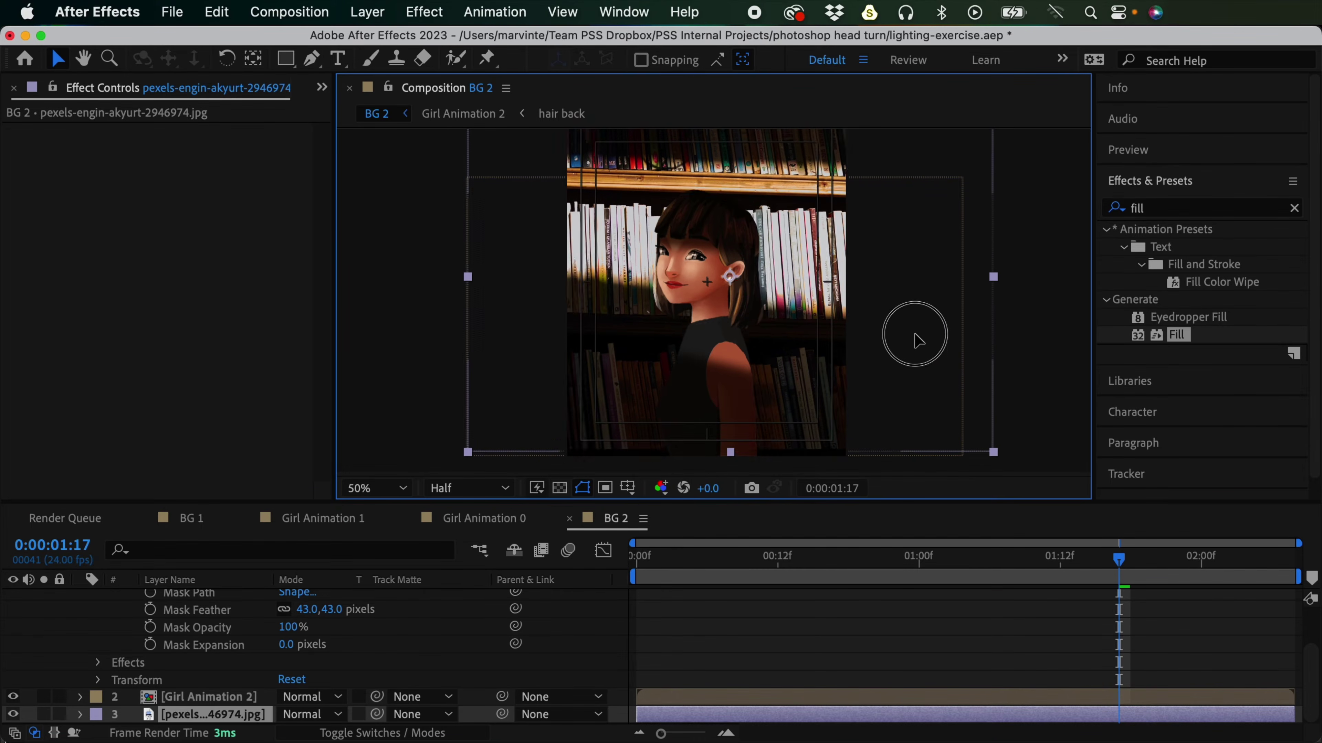
pyautogui.click(1145, 208)
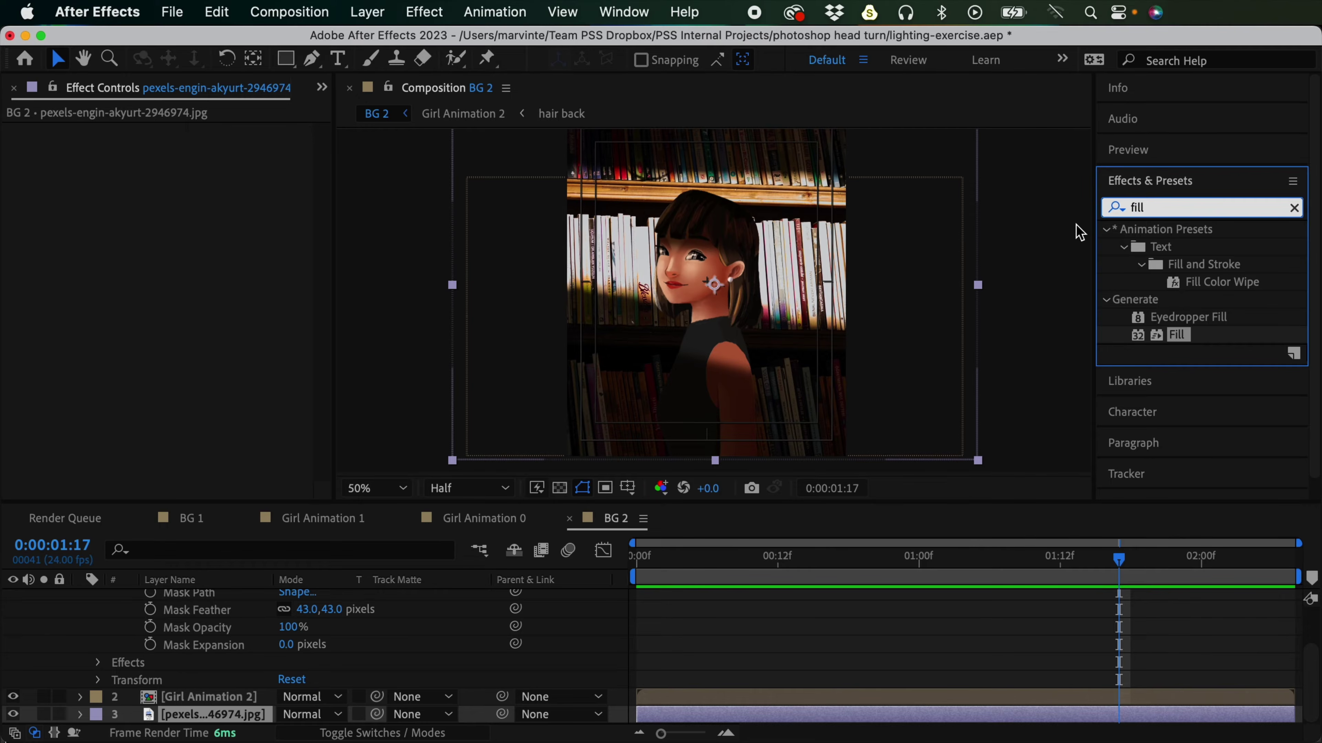
pyautogui.click(1150, 209)
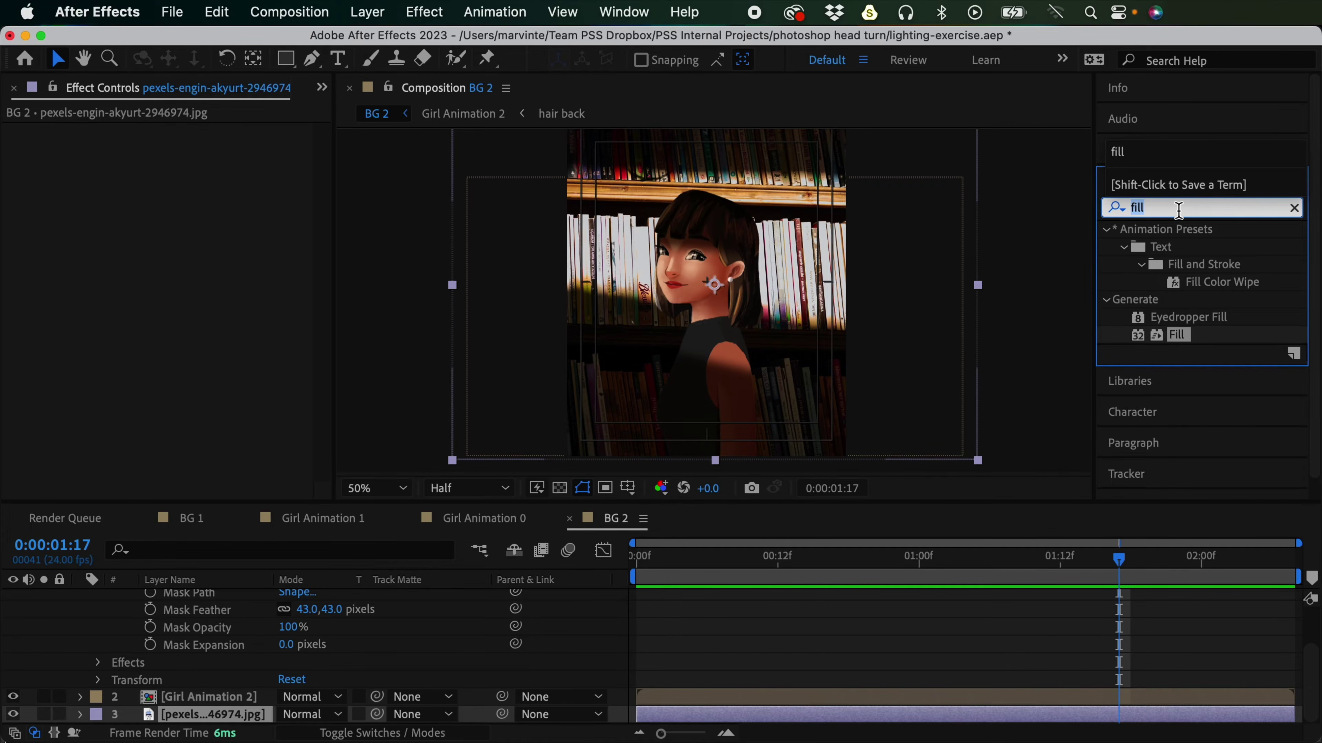
pyautogui.write('lumet')
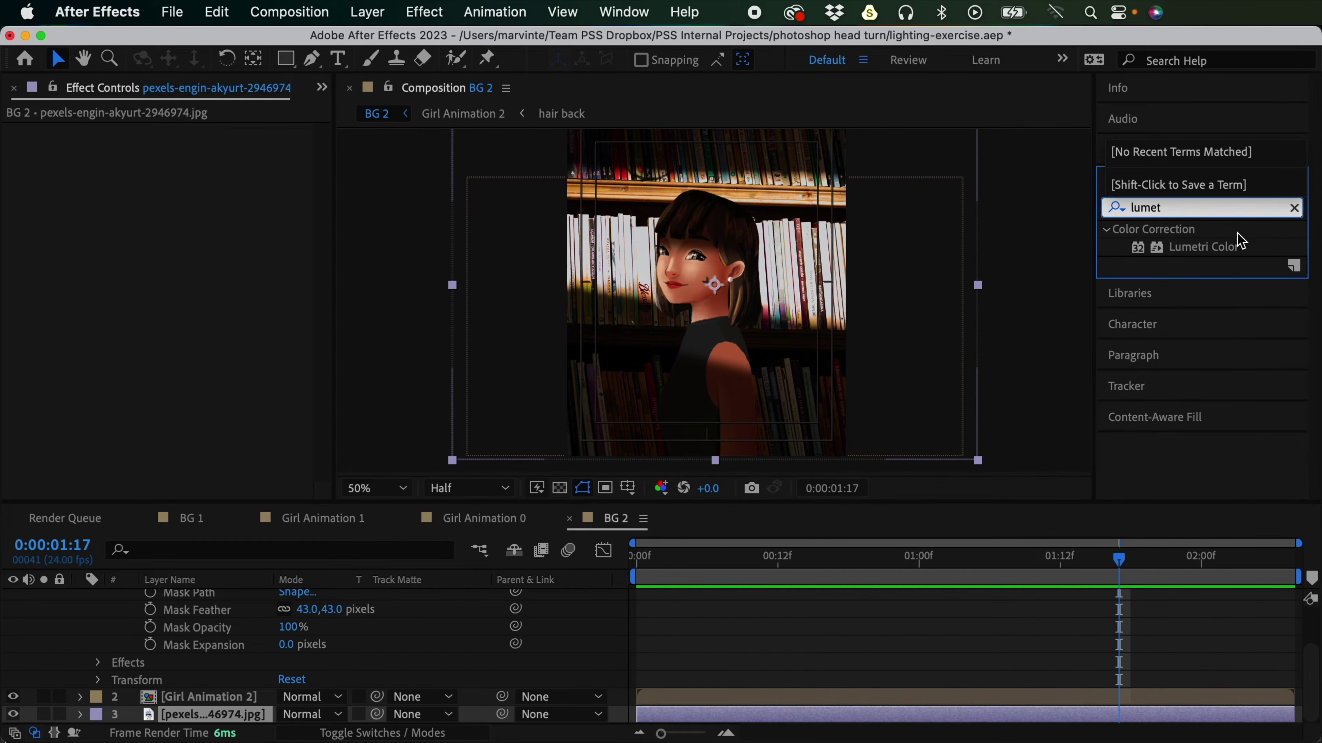
pyautogui.doubleClick(1209, 246)
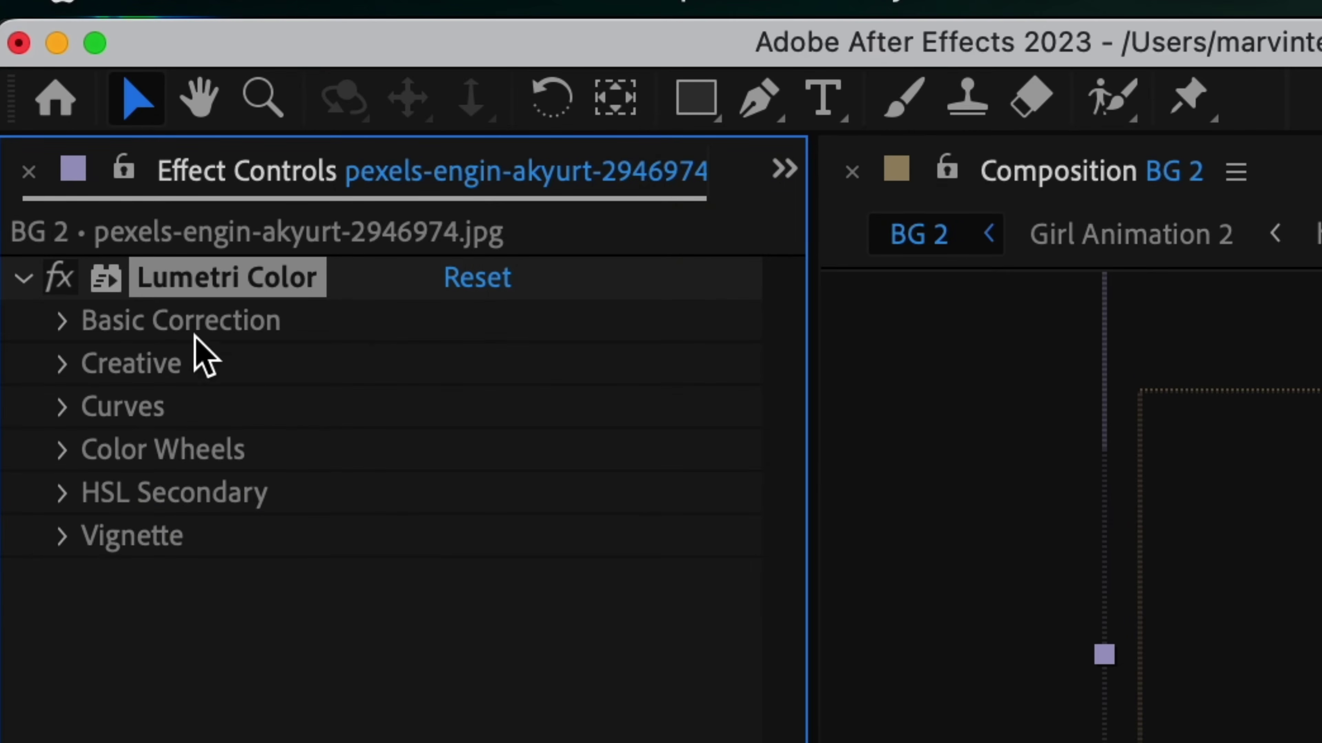
pyautogui.click(62, 322)
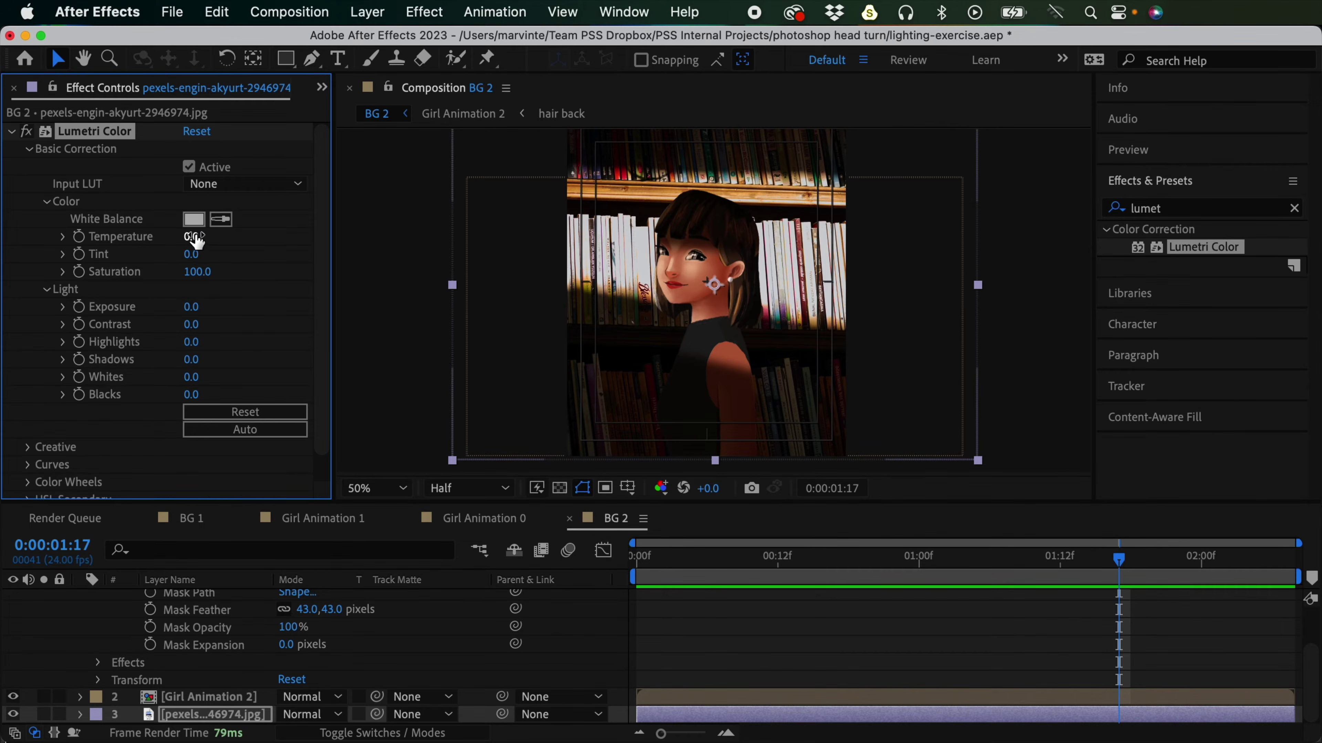
# Step: Try a lower temperature and a lower tint on the bookshelf photo, undoing each change
pyautogui.moveTo(194, 240); pyautogui.dragTo(102, 216)
pyautogui.press('super+z')
pyautogui.moveTo(191, 254); pyautogui.dragTo(149, 262)
pyautogui.press('super+z')
# Step: Warm the bookshelf photo by setting the Lumetri Color temperature to 50
pyautogui.moveTo(192, 238); pyautogui.dragTo(224, 229)
pyautogui.click(195, 236)
pyautogui.write('40')
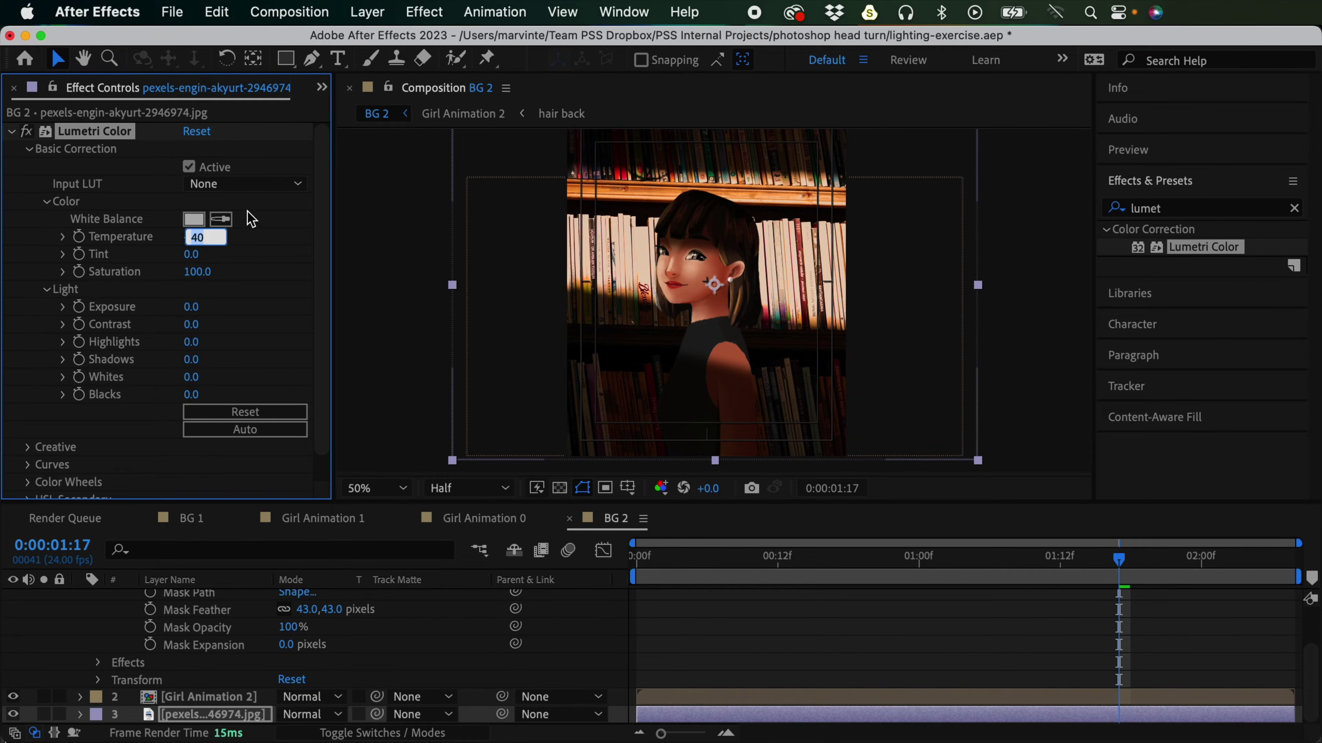
pyautogui.press('BackSpace')
pyautogui.press('BackSpace')
pyautogui.write('50')
pyautogui.press('Return')
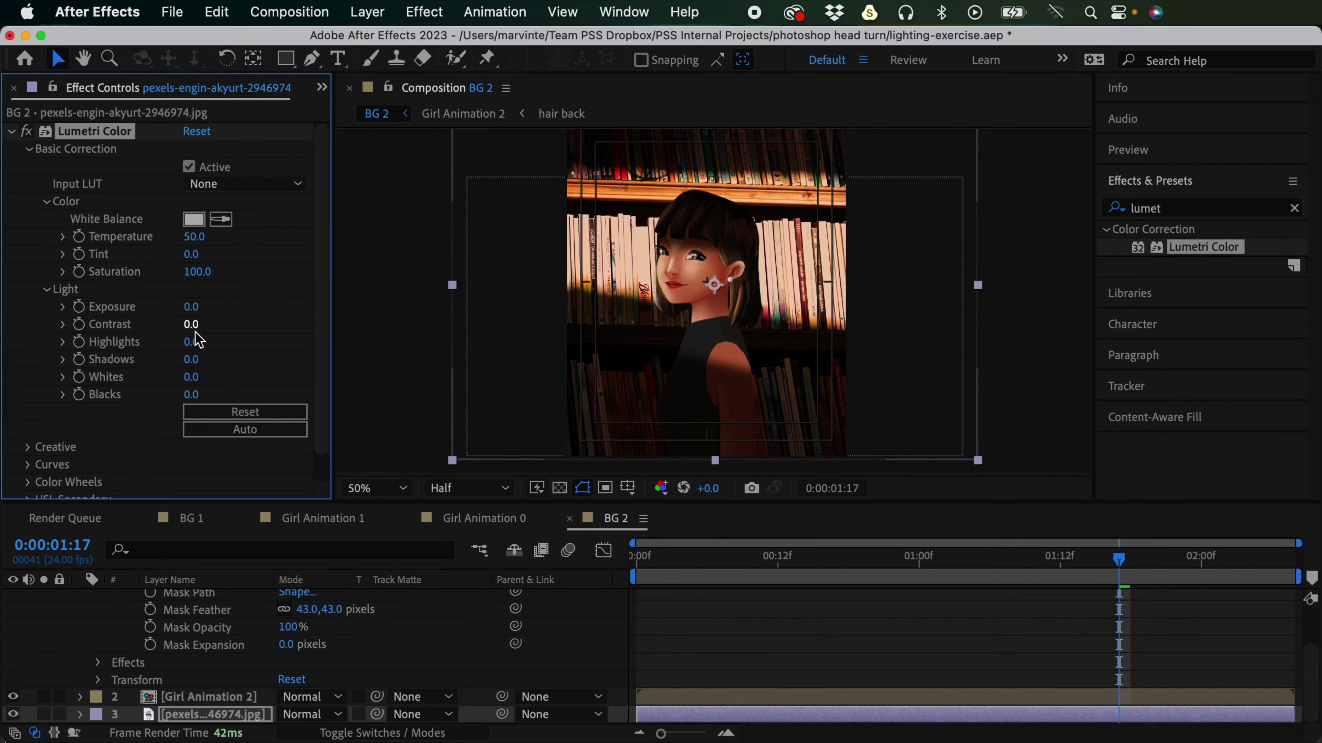
# Step: Set the bookshelf photo's Lumetri exposure to 1.0 and raise its temperature to 74
pyautogui.click(192, 308)
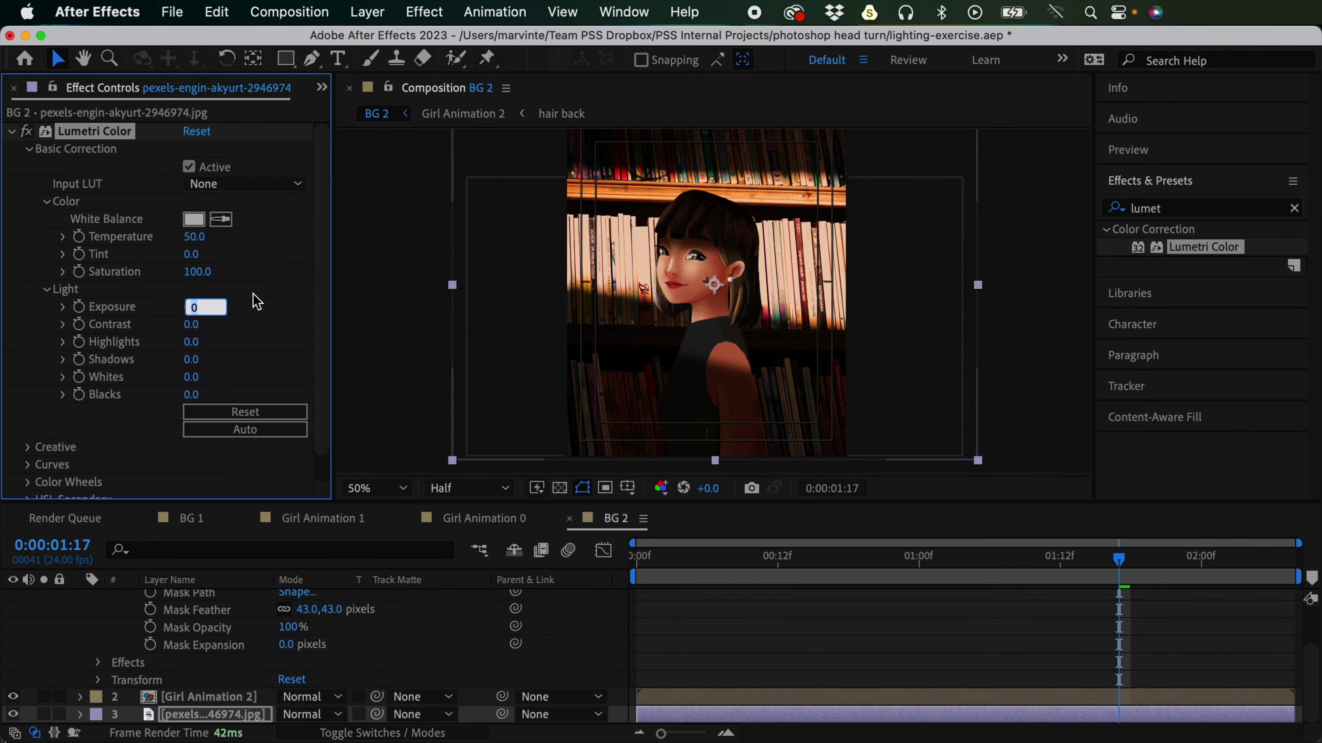
pyautogui.write('1')
pyautogui.press('Return')
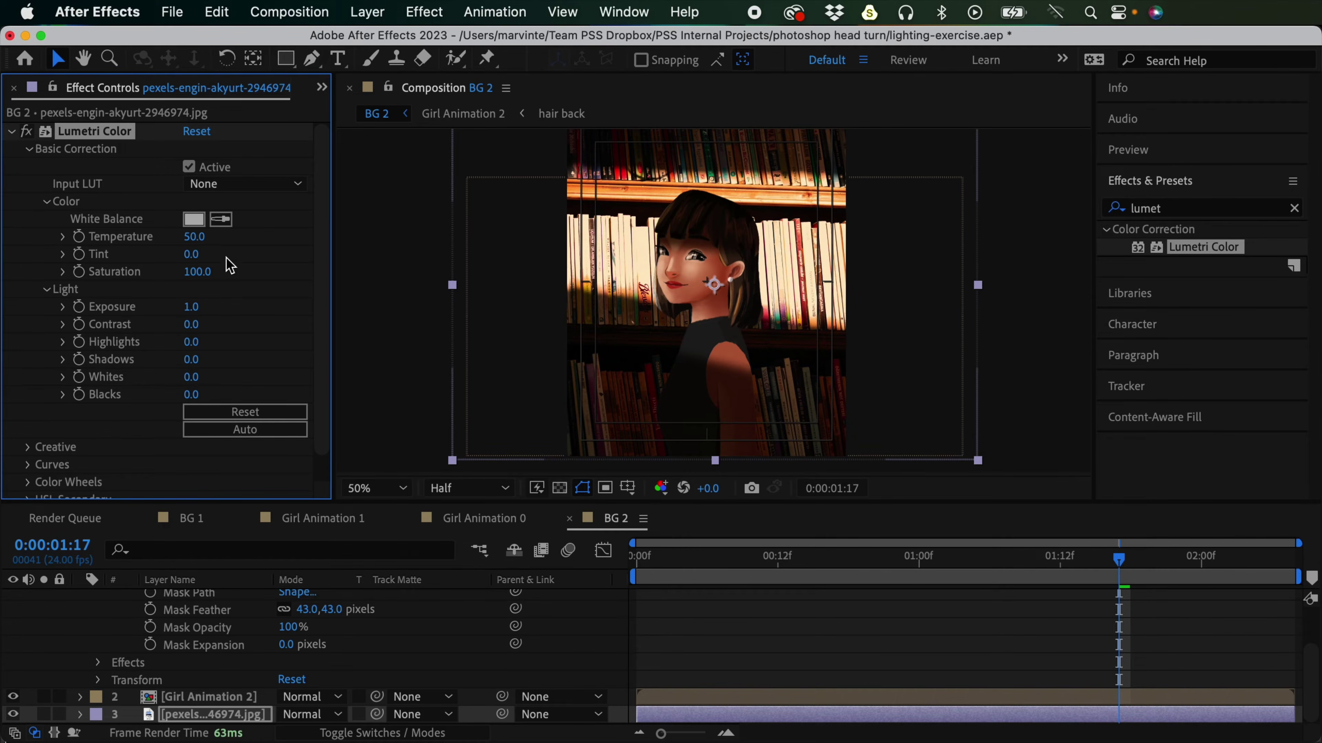
pyautogui.press('super+shift+a')
pyautogui.moveTo(190, 238); pyautogui.dragTo(217, 234)
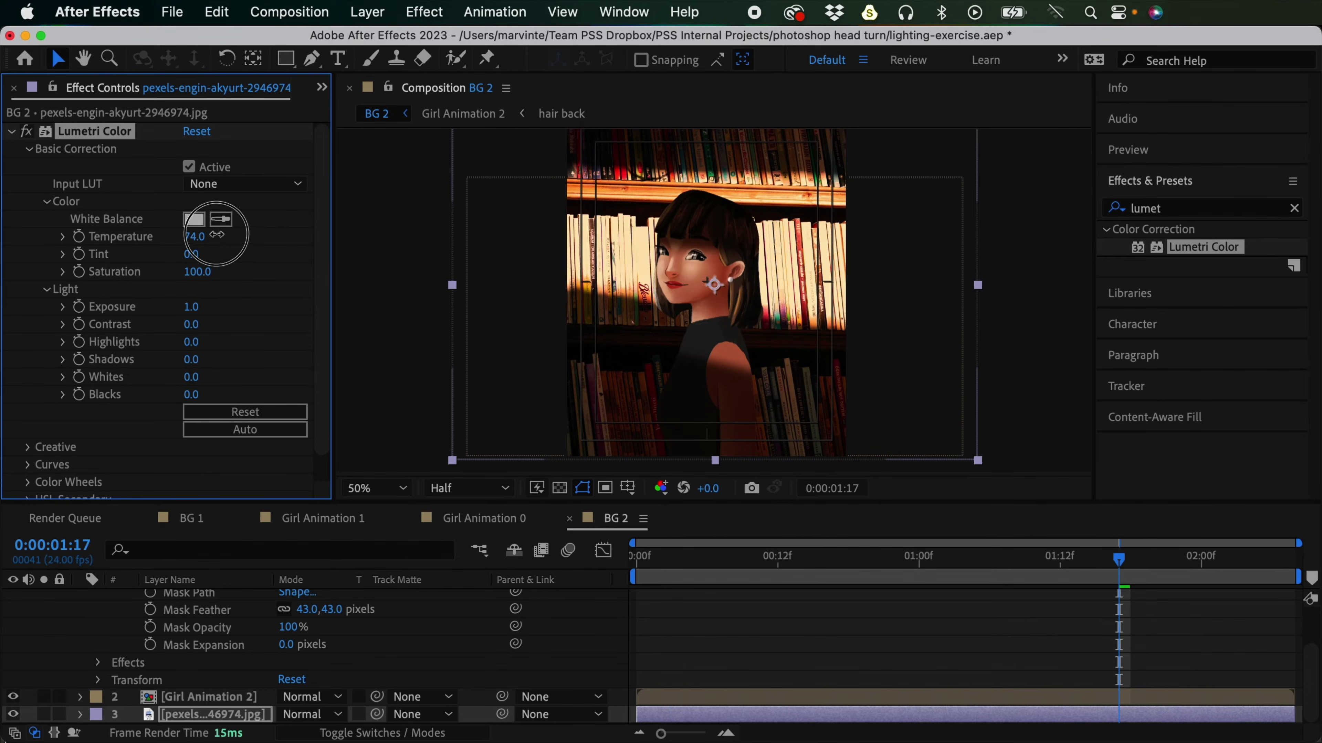
# Step: Set the bookshelf photo's Lumetri Color temperature to 75
pyautogui.click(198, 235)
pyautogui.write('75')
pyautogui.press('Return')
pyautogui.click(776, 603)
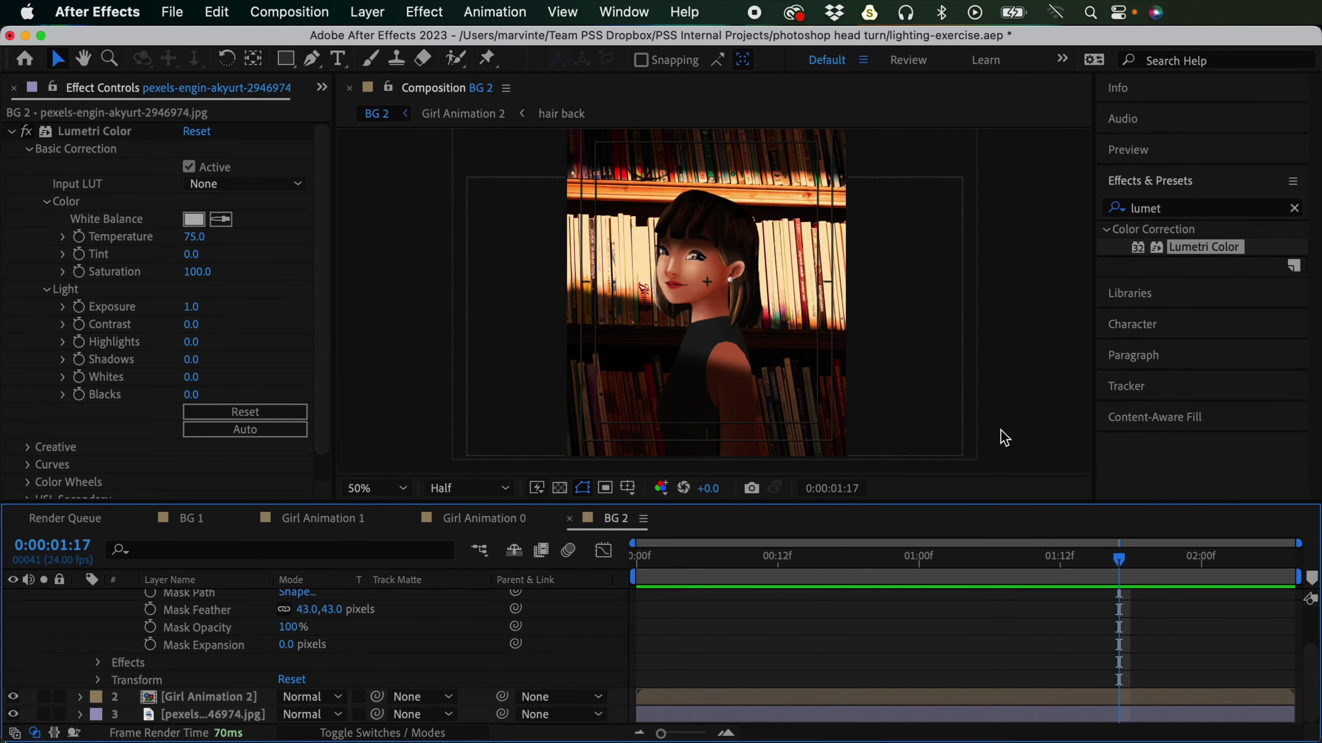
# Step: Toggle the Multiply girl layer's visibility off and on, and collapse its mask properties
pyautogui.scroll(3, 1301, 593)
pyautogui.click(688, 600)
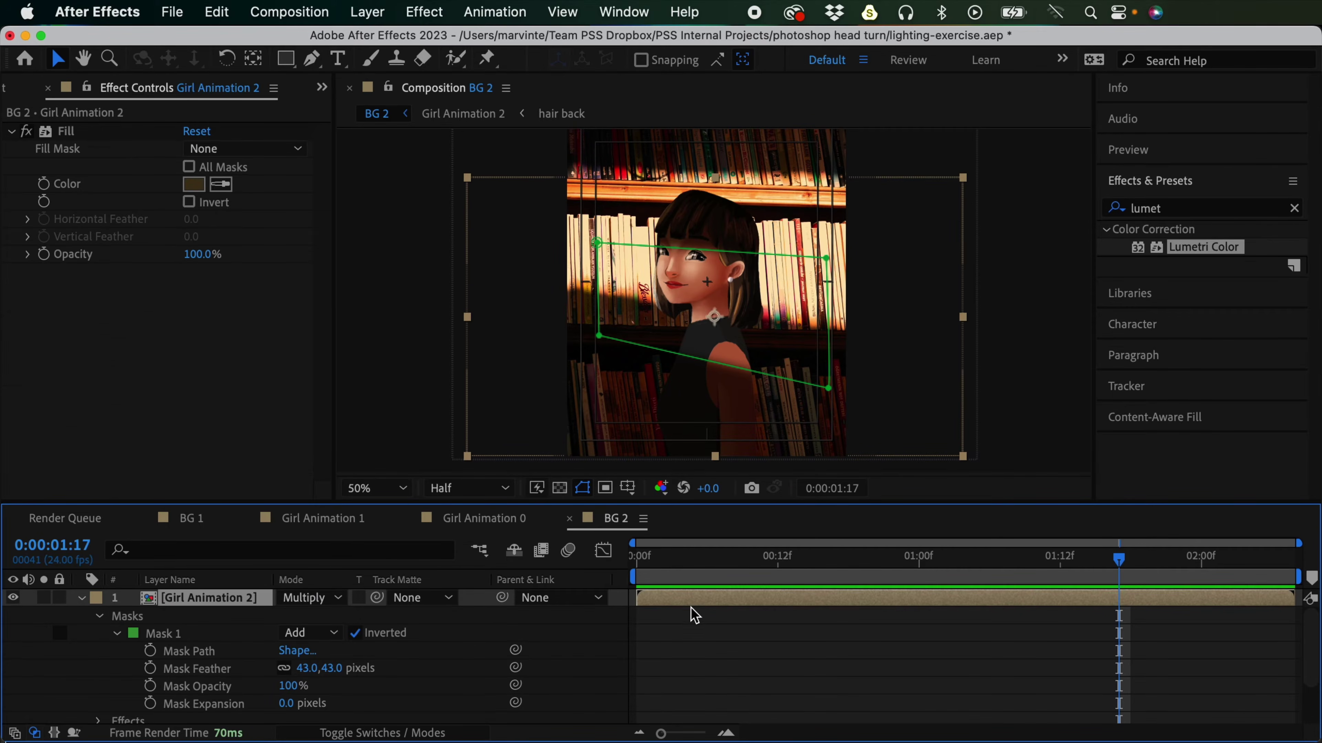
pyautogui.click(697, 620)
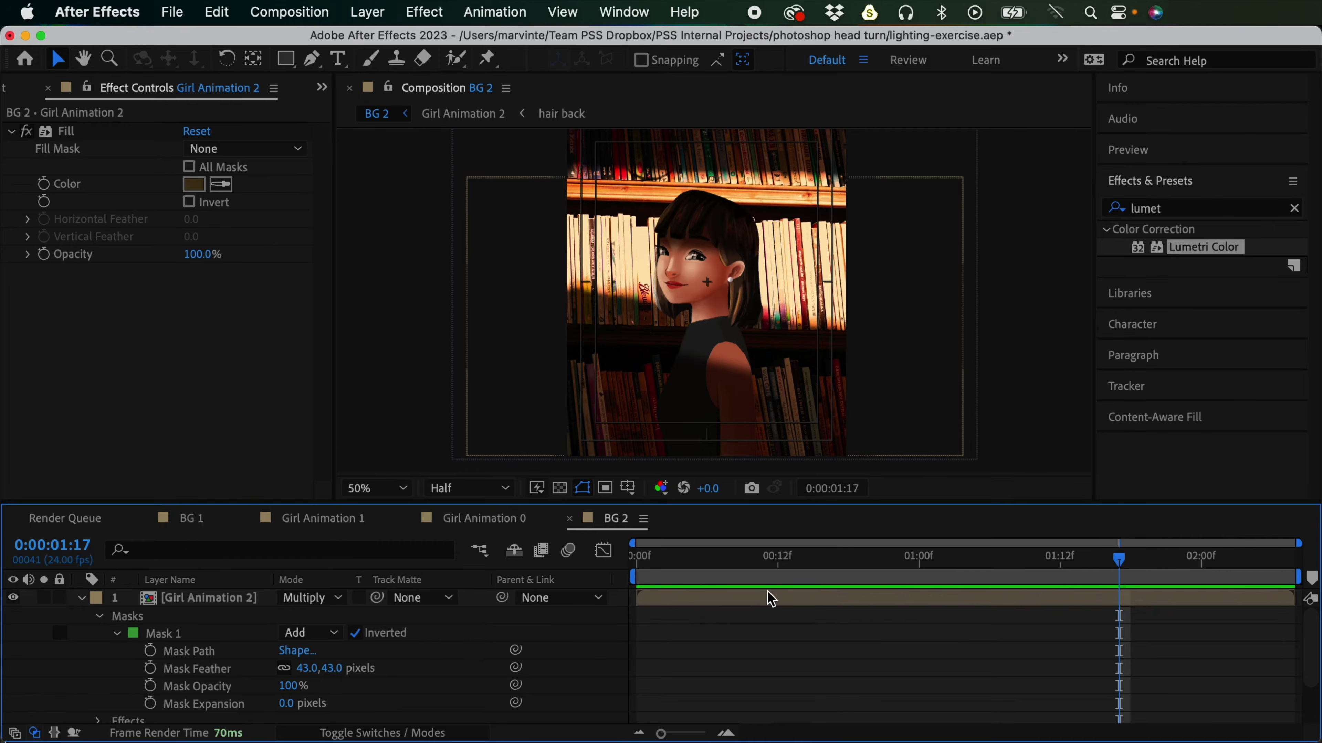
pyautogui.moveTo(1307, 630); pyautogui.dragTo(1306, 674)
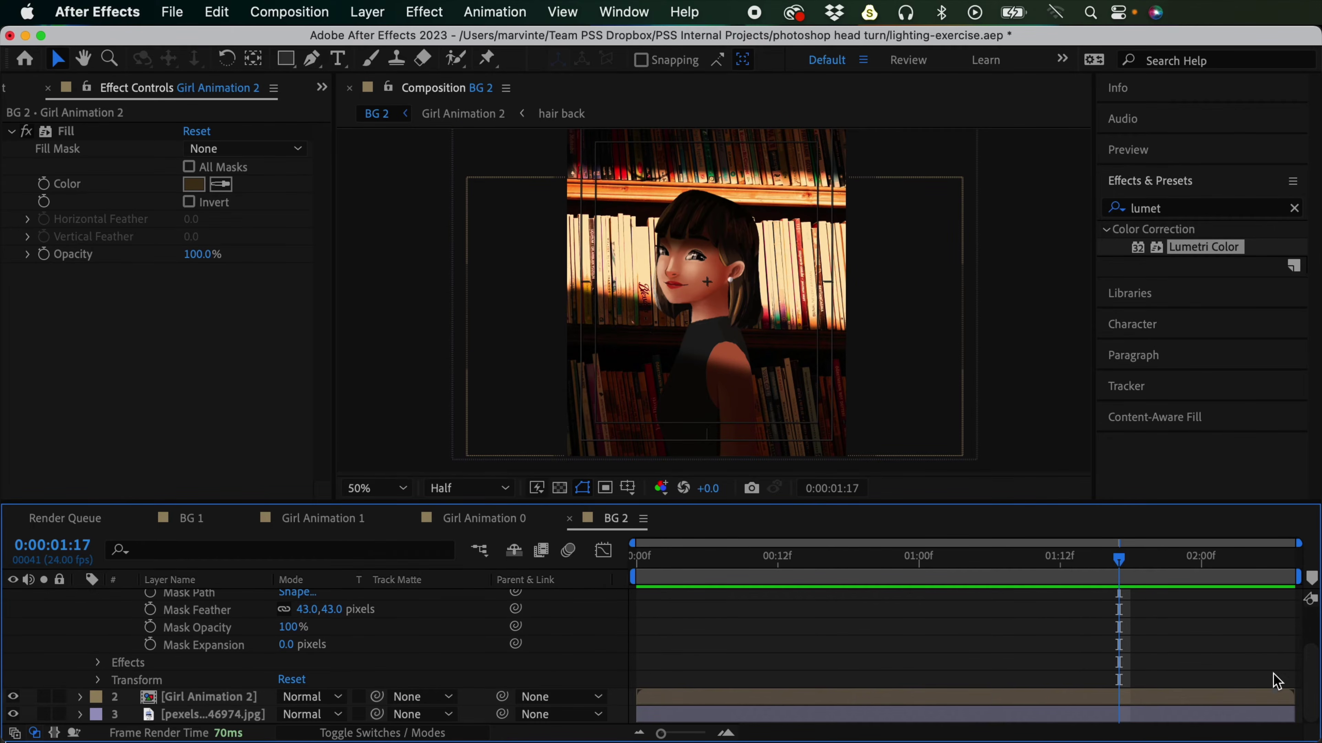
pyautogui.click(237, 698)
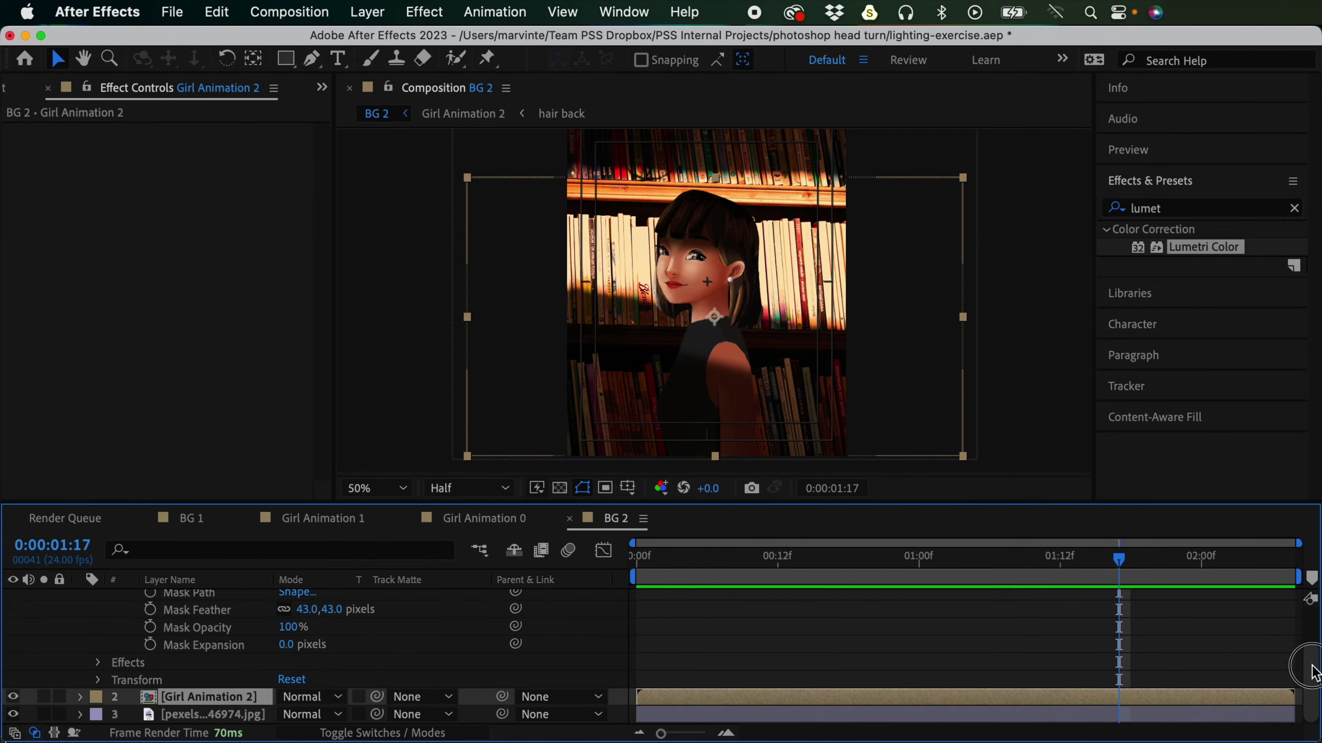
pyautogui.moveTo(1307, 664); pyautogui.dragTo(1307, 622)
pyautogui.click(12, 597)
pyautogui.click(12, 597)
pyautogui.click(83, 598)
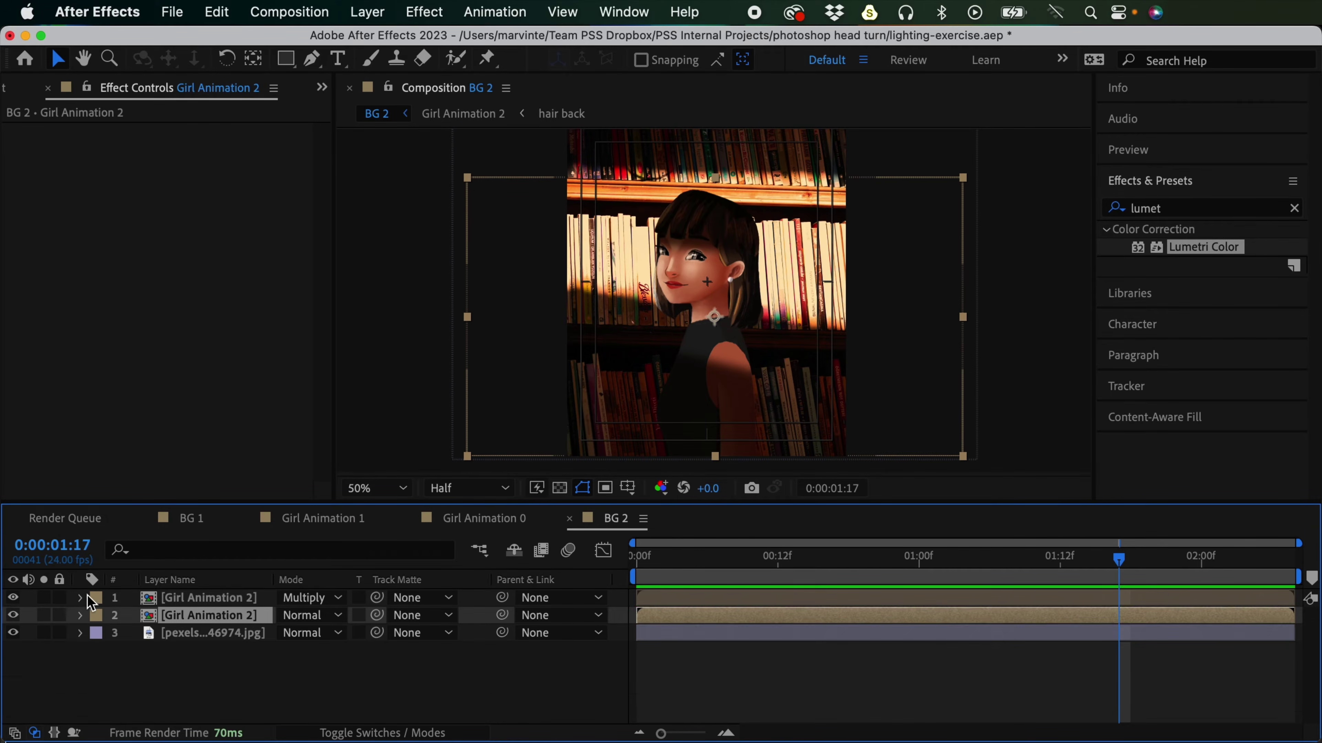
# Step: Compare the composite with and without the Multiply girl layer
pyautogui.click(224, 595)
pyautogui.click(16, 598)
pyautogui.click(16, 597)
pyautogui.moveTo(878, 402); pyautogui.dragTo(891, 360)
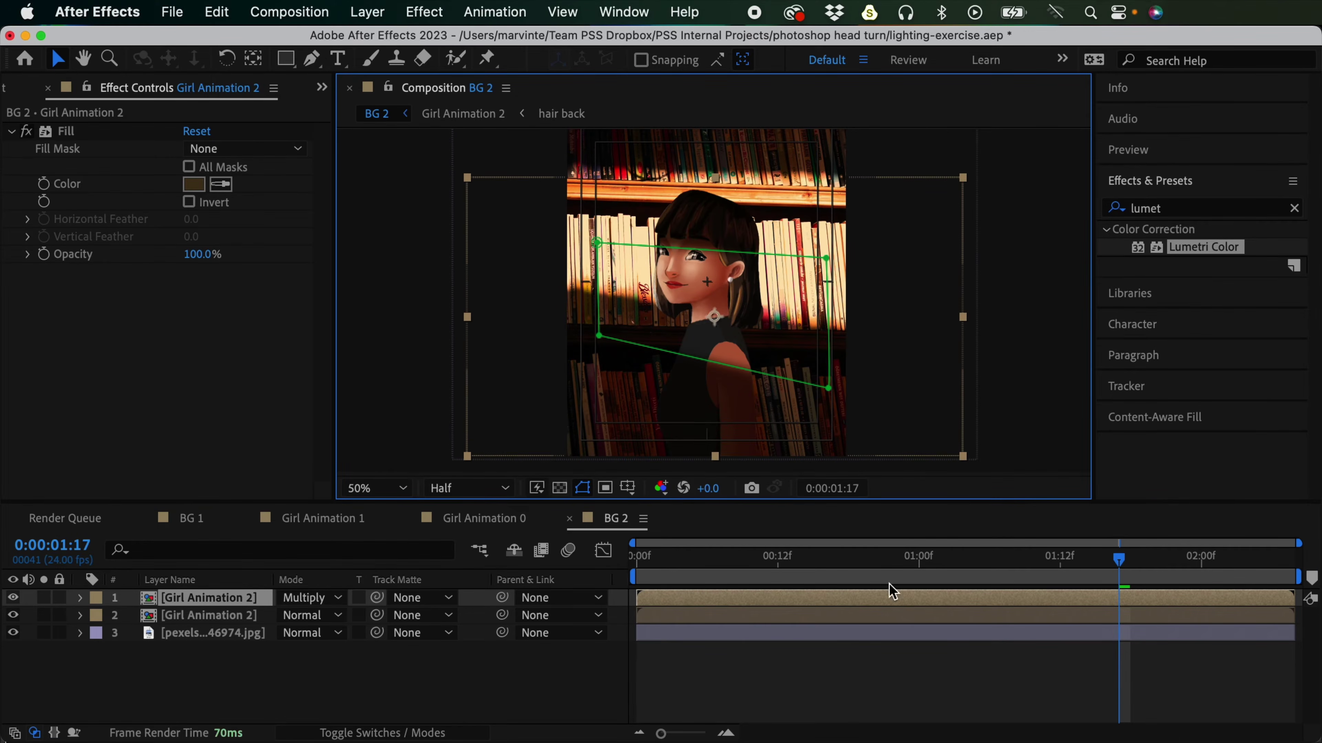
pyautogui.click(870, 661)
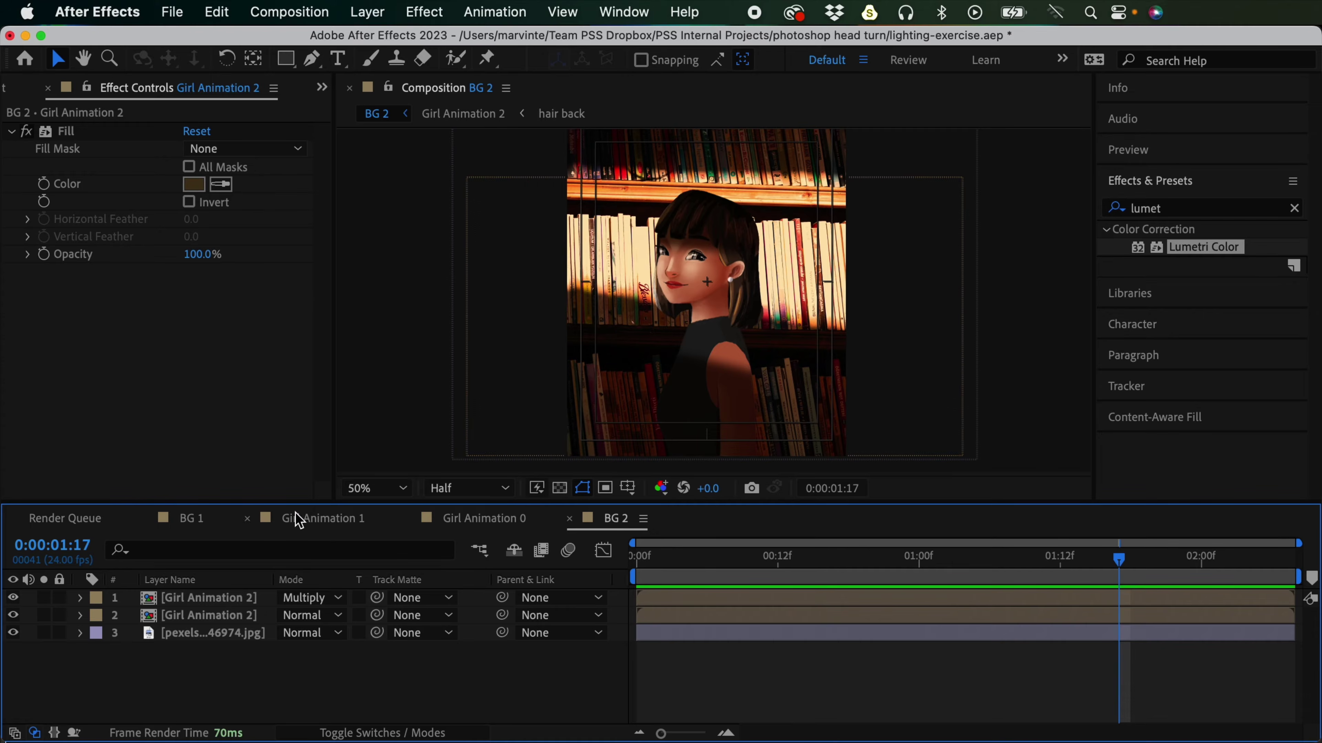
# Step: Rename the Multiply girl layer in BG 2 as "Girl Animation 2 shadow"
pyautogui.click(214, 616)
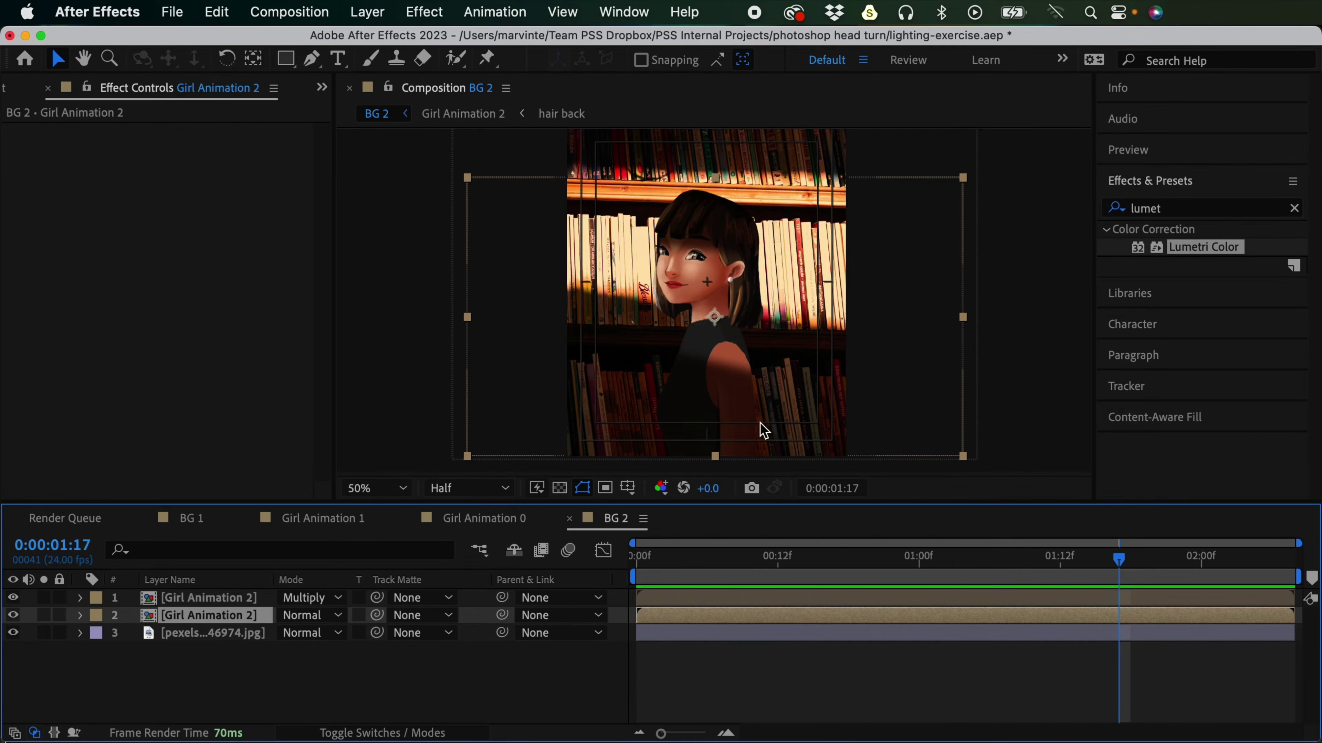
pyautogui.click(205, 598)
pyautogui.doubleClick(202, 604)
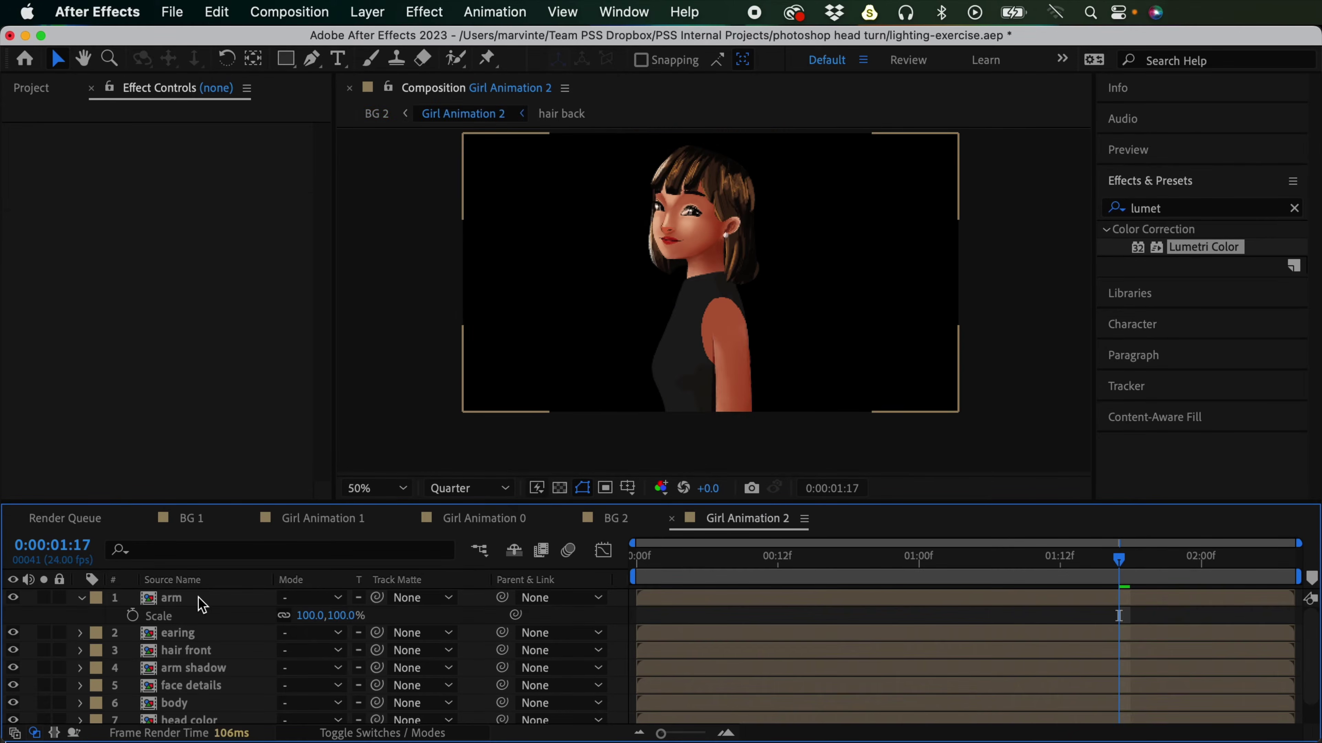
pyautogui.click(378, 115)
pyautogui.click(211, 604)
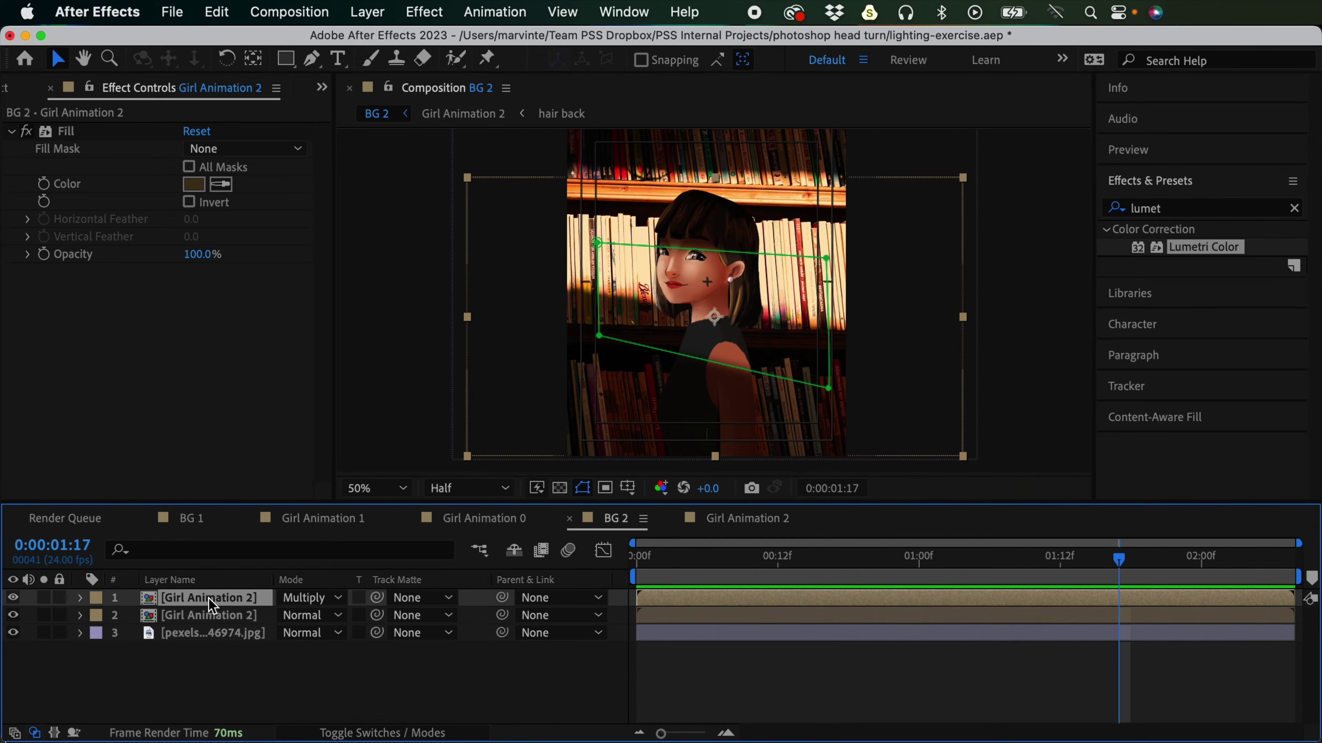
pyautogui.press('Return')
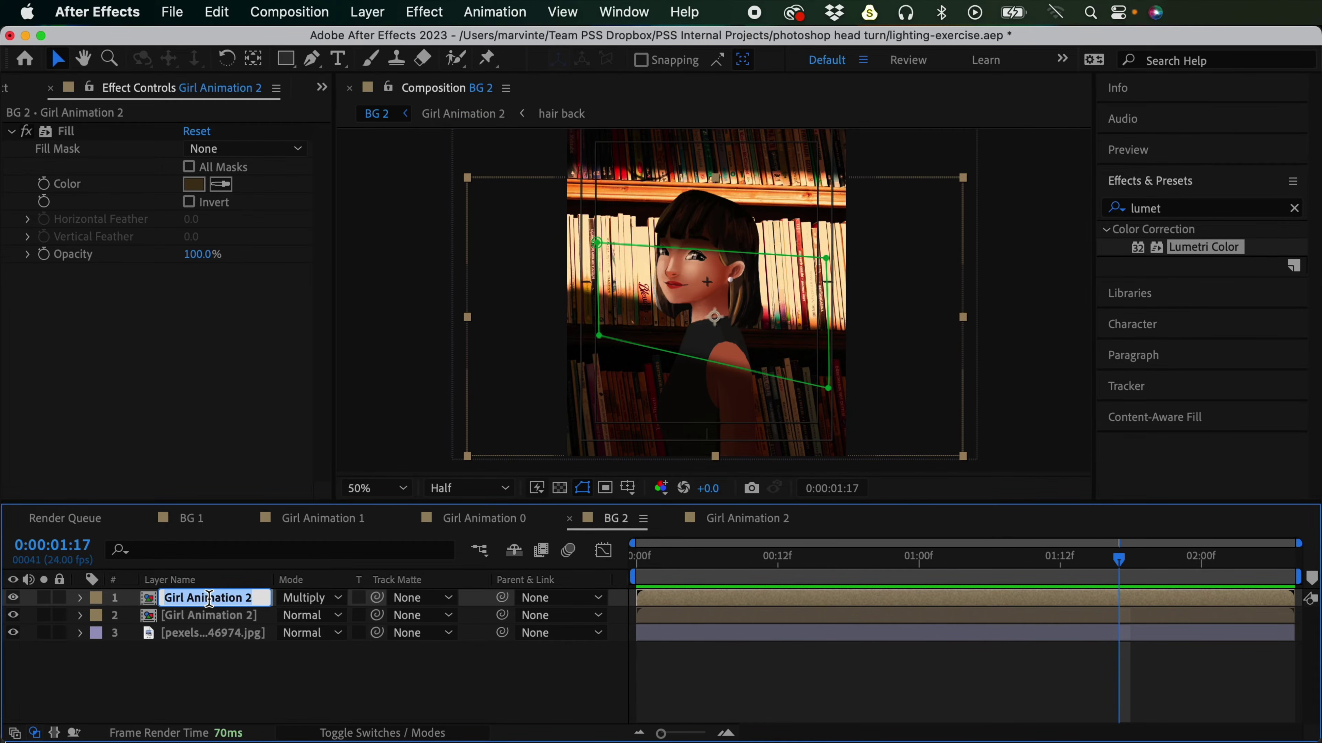
pyautogui.press('Right')
pyautogui.write('shadow')
pyautogui.press('Return')
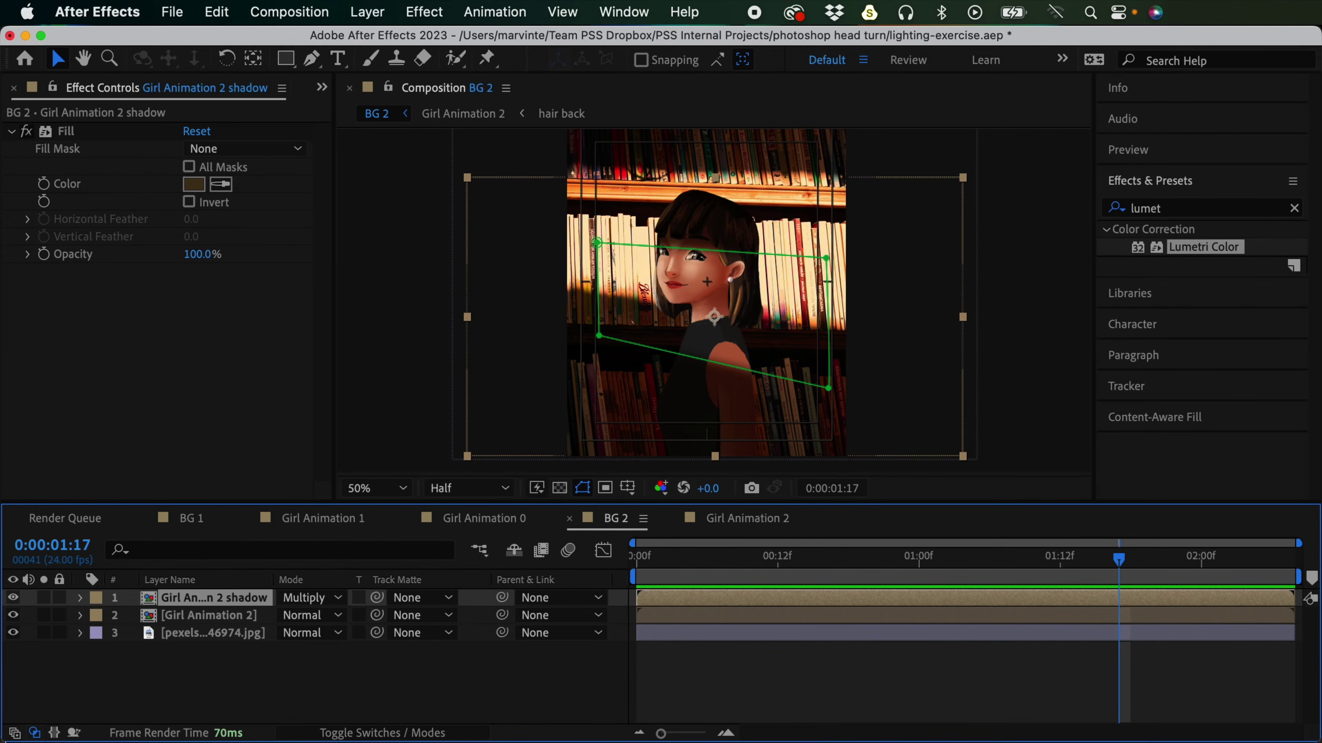
pyautogui.click(735, 677)
# Step: Apply Lumetri Color to the Normal-mode Girl Animation 2 layer and raise its Basic Correction temperature to 86
pyautogui.click(249, 613)
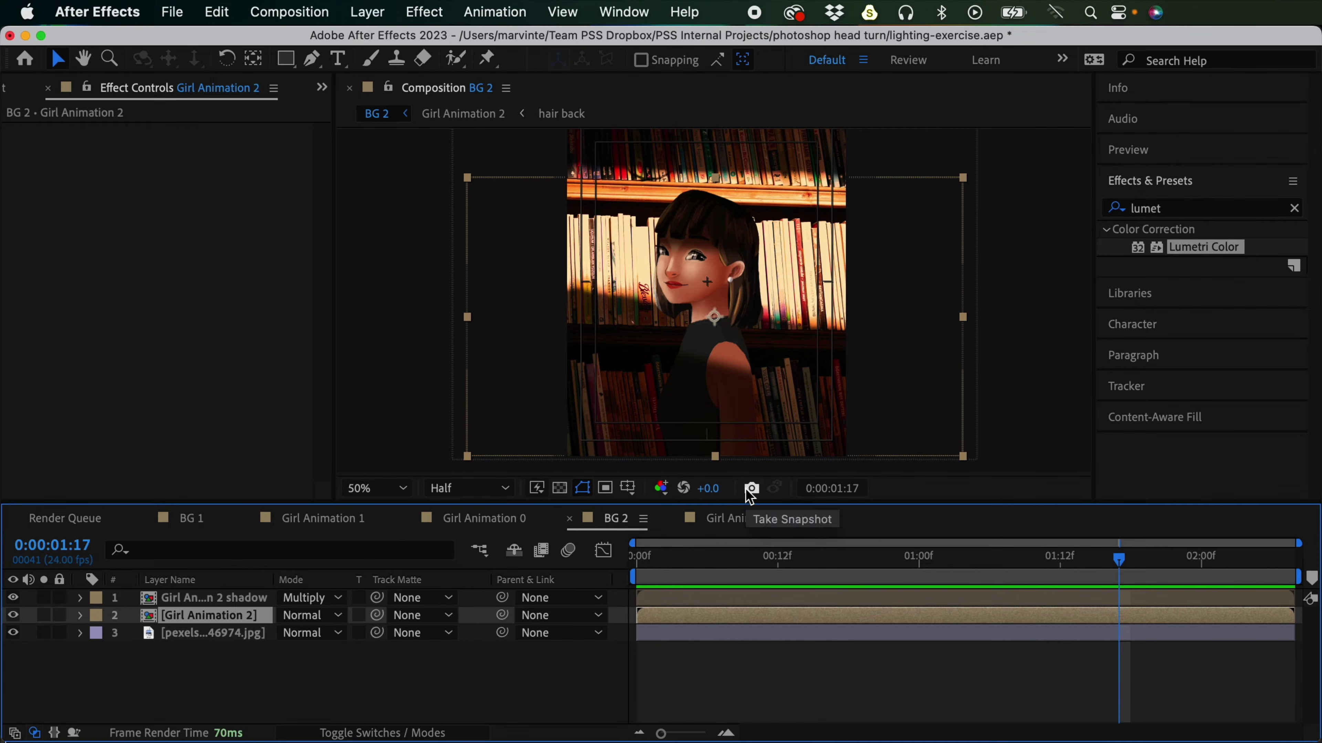
pyautogui.doubleClick(1202, 249)
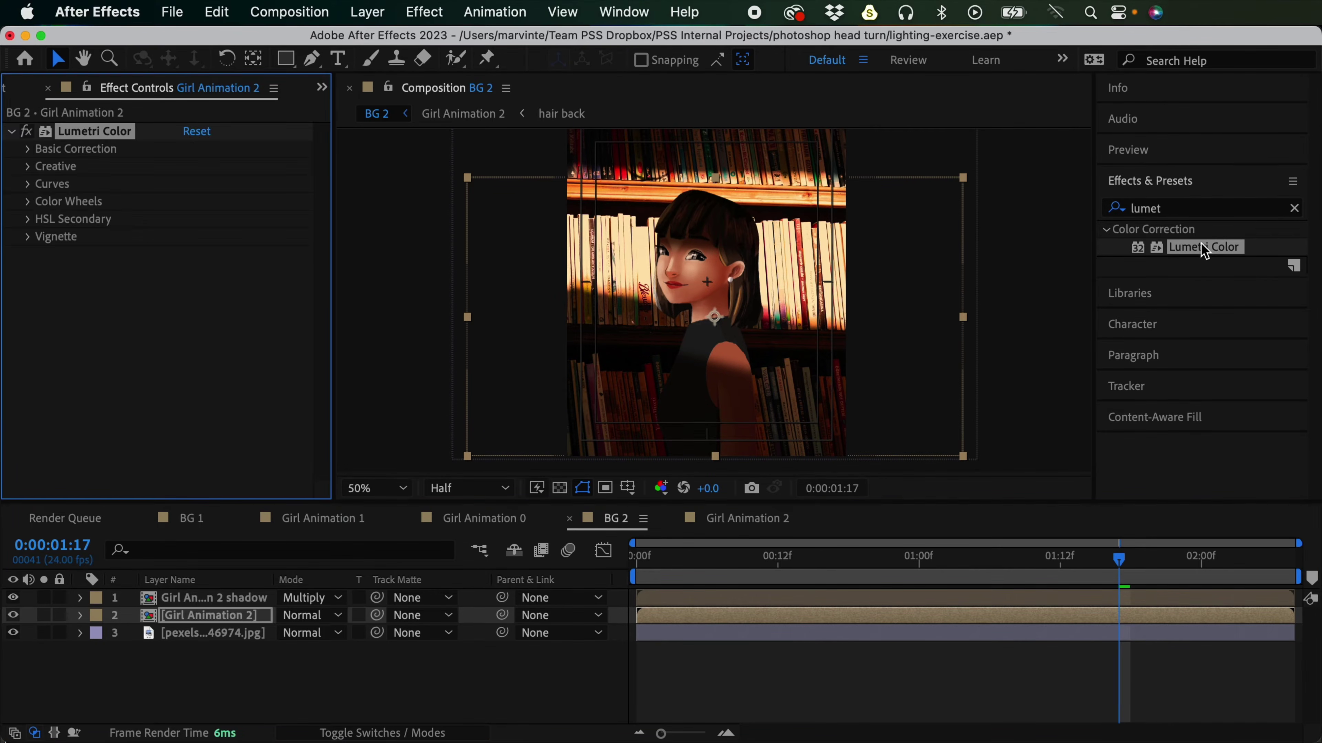
pyautogui.click(27, 149)
pyautogui.moveTo(193, 235); pyautogui.dragTo(277, 233)
pyautogui.click(814, 665)
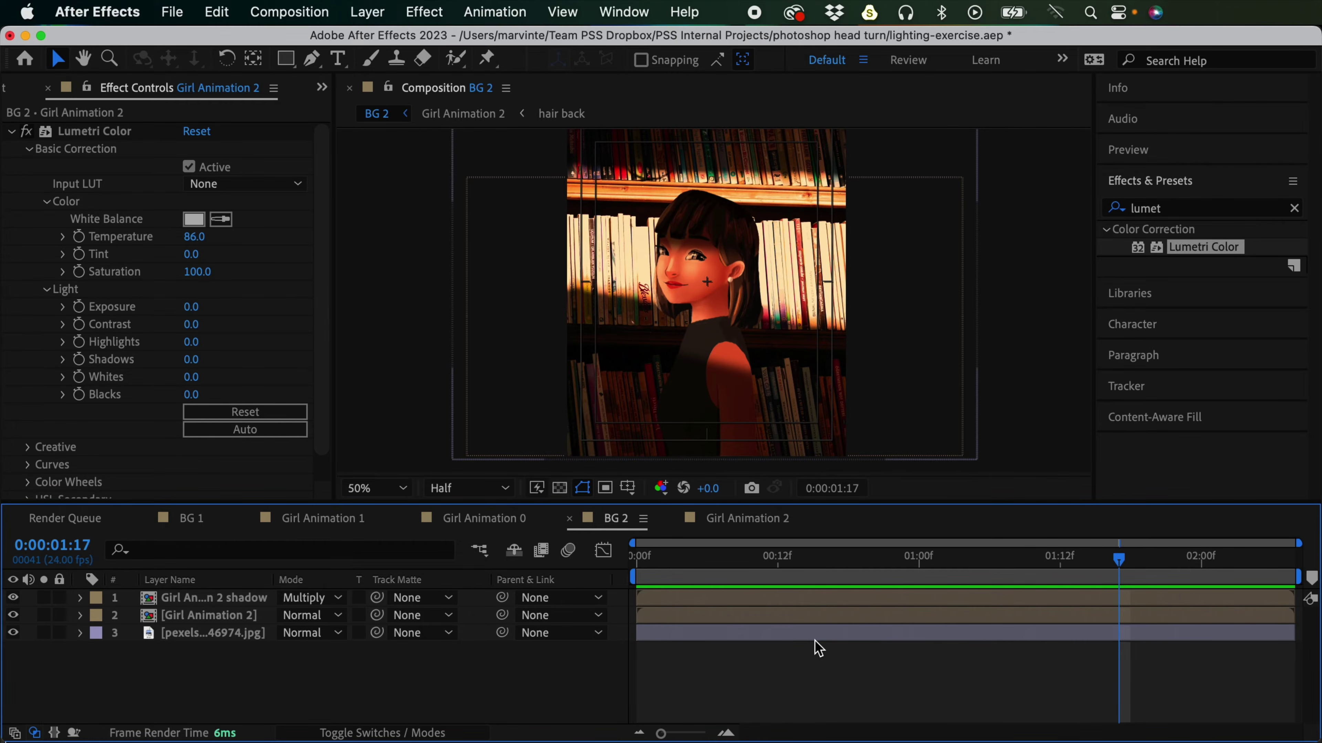
# Step: Add an adjustment layer above all layers in BG 2 and apply the Stylize Glow effect to it
pyautogui.click(228, 600)
pyautogui.click(370, 13)
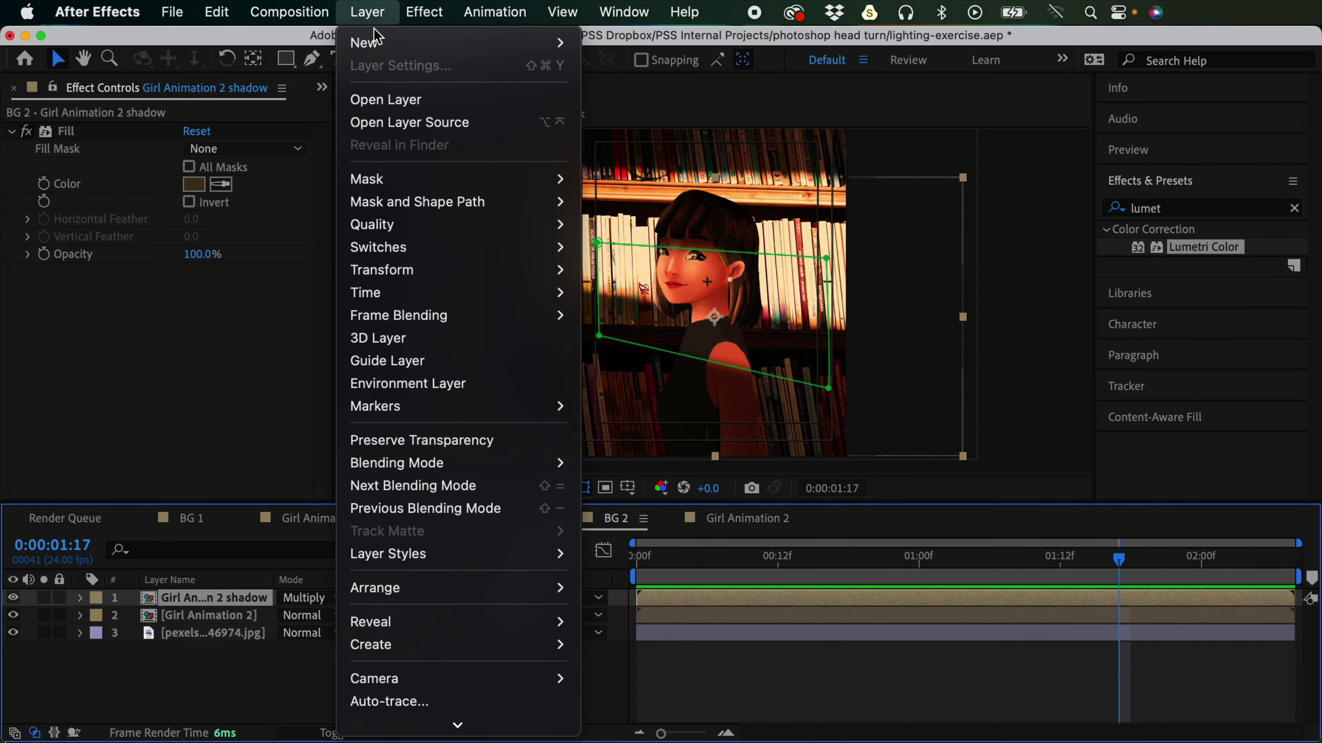
pyautogui.moveTo(385, 42)
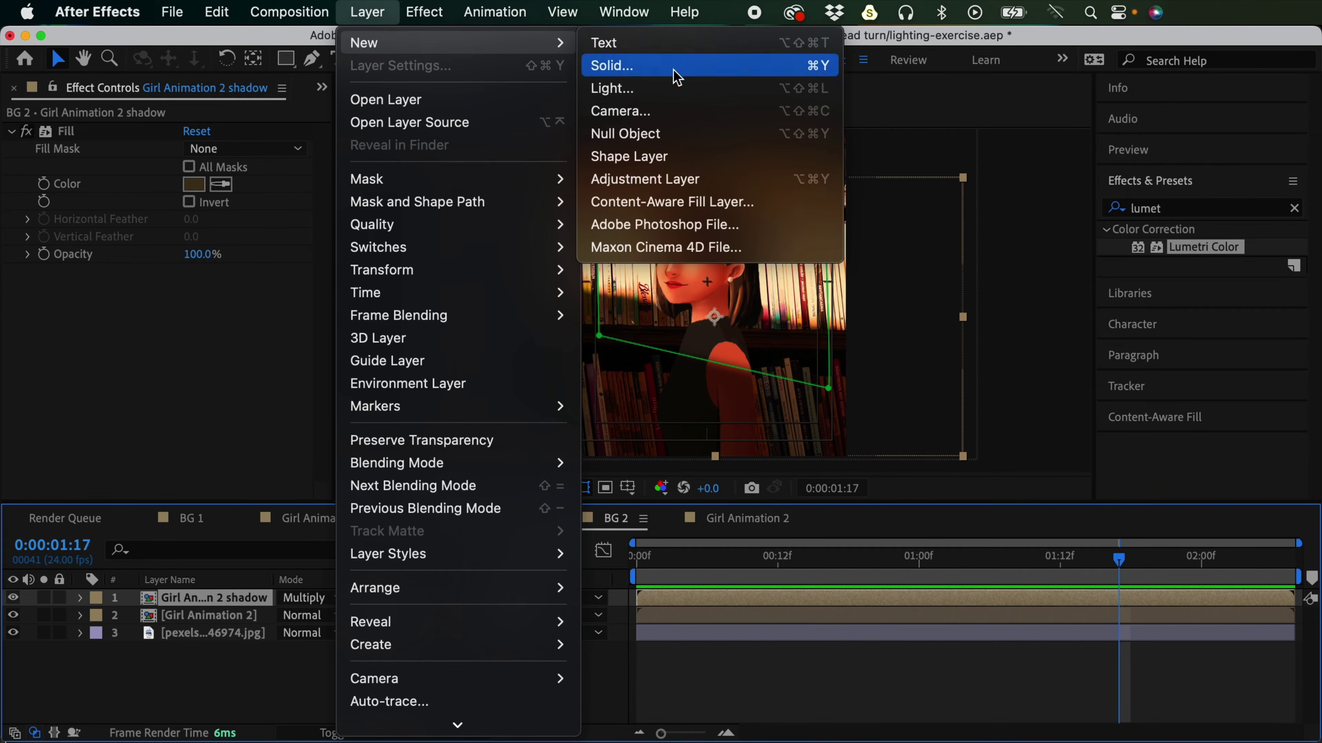
pyautogui.click(683, 180)
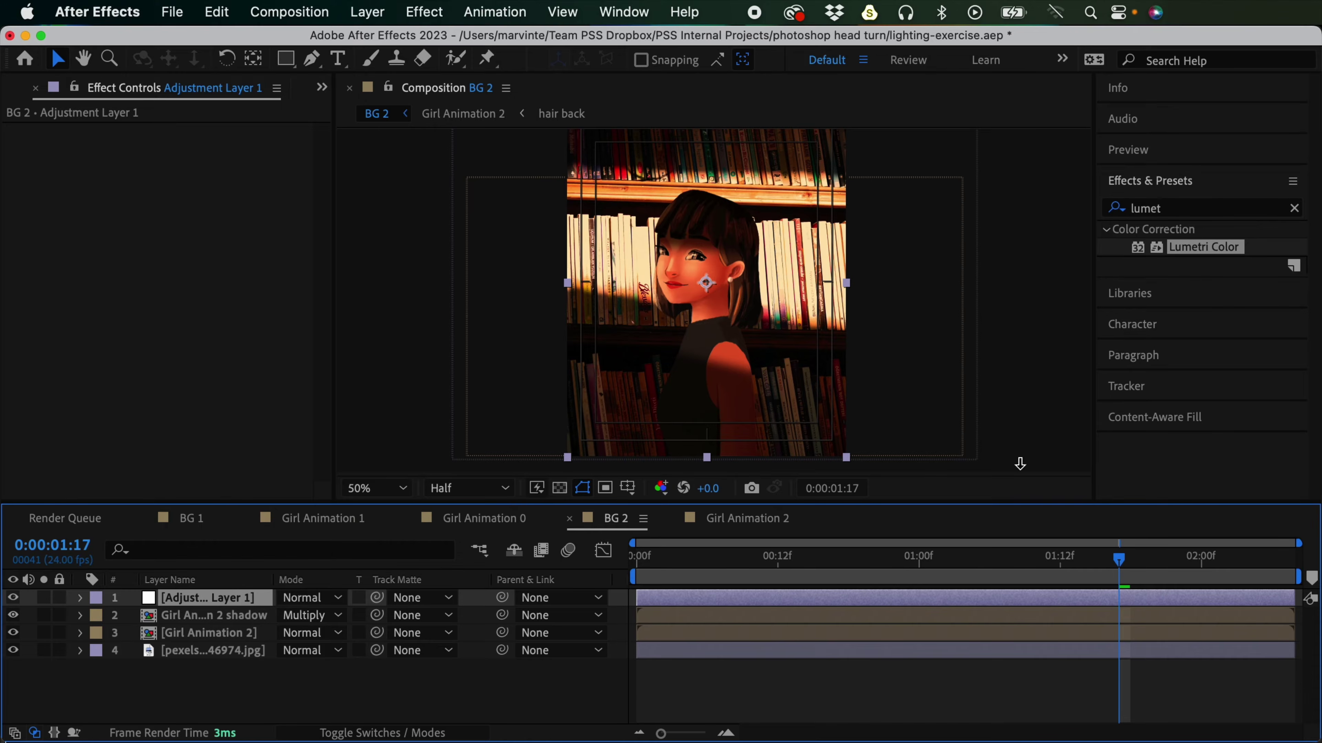
pyautogui.click(1164, 207)
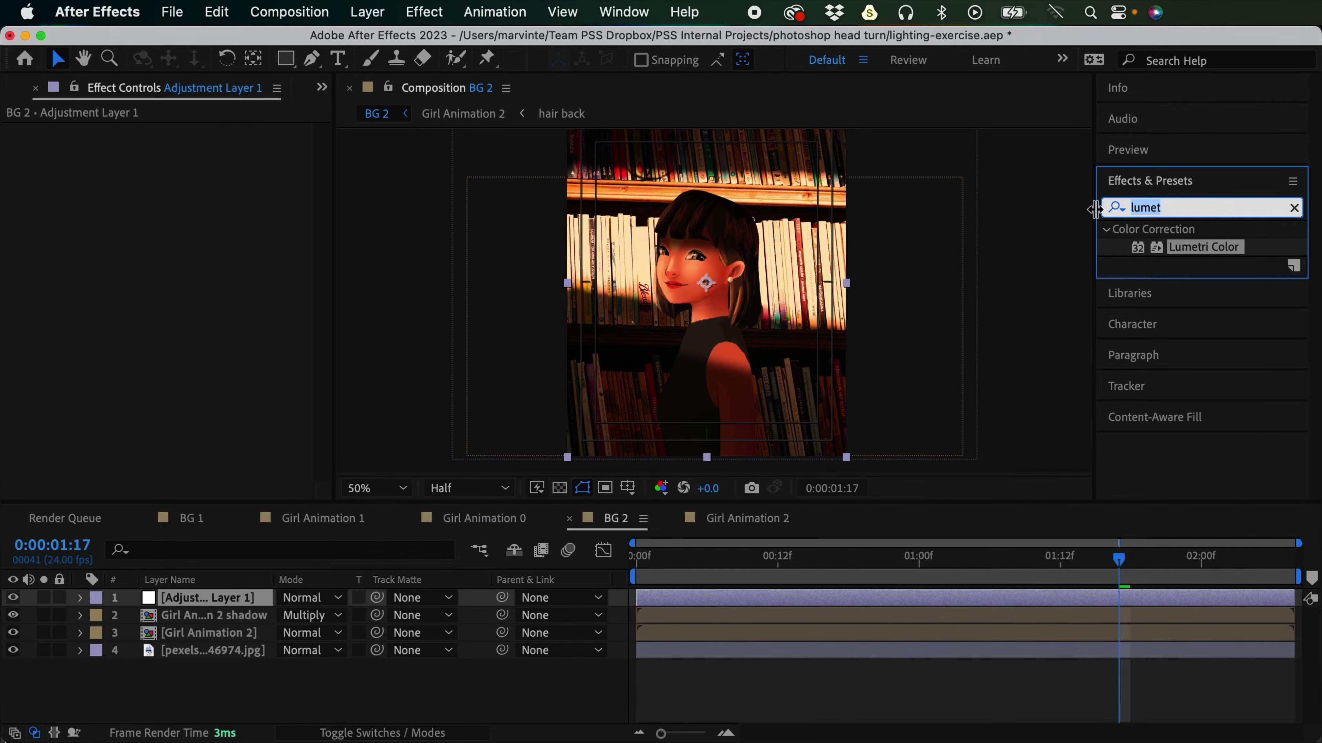
pyautogui.write('glow')
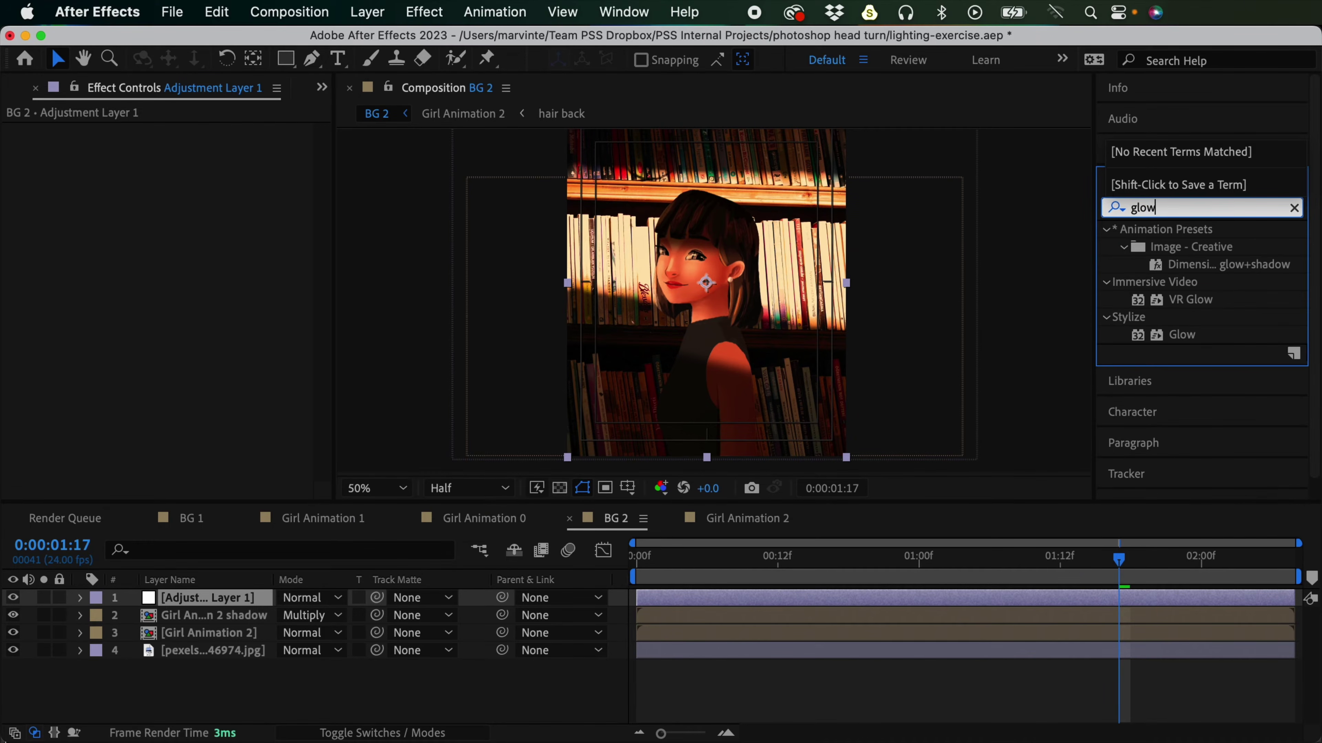
pyautogui.doubleClick(1182, 335)
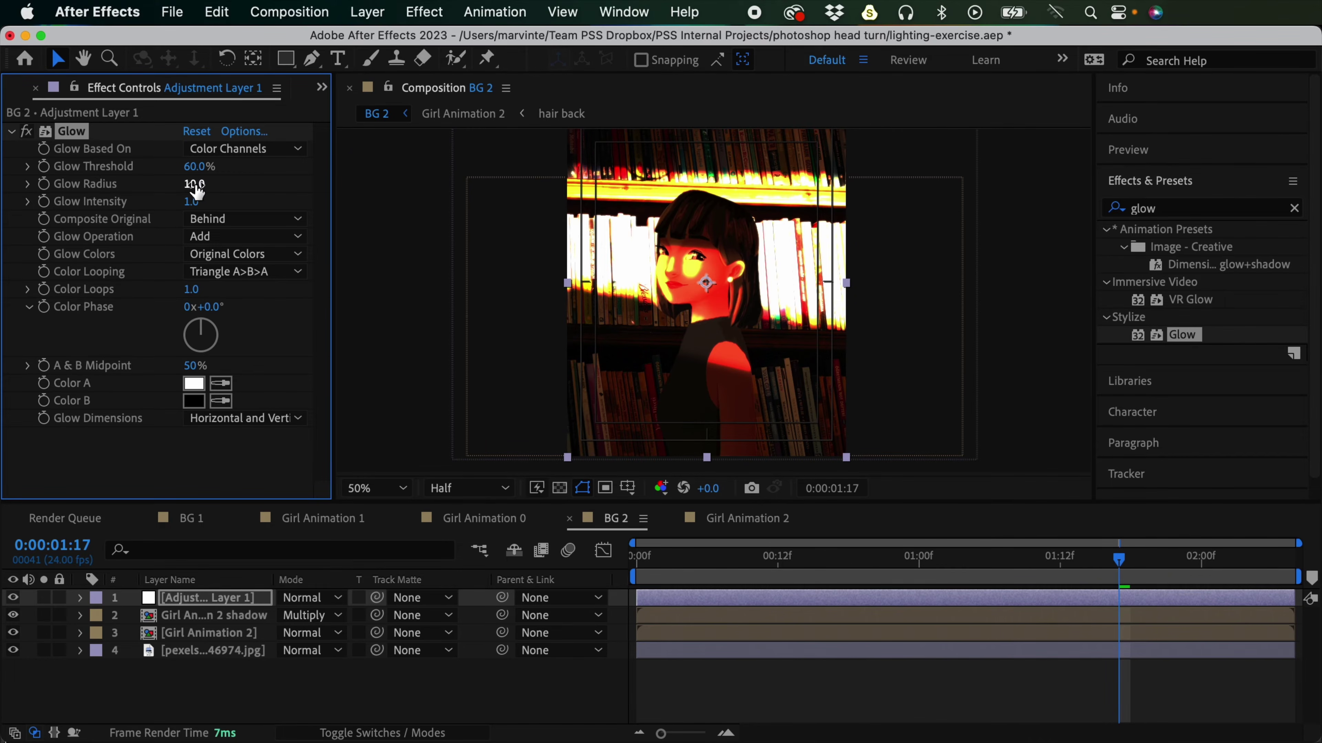
# Step: Adjust the adjustment layer's Glow to a threshold of 80.4%, a radius of 120 and an intensity of 0.5
pyautogui.moveTo(195, 189); pyautogui.dragTo(351, 187)
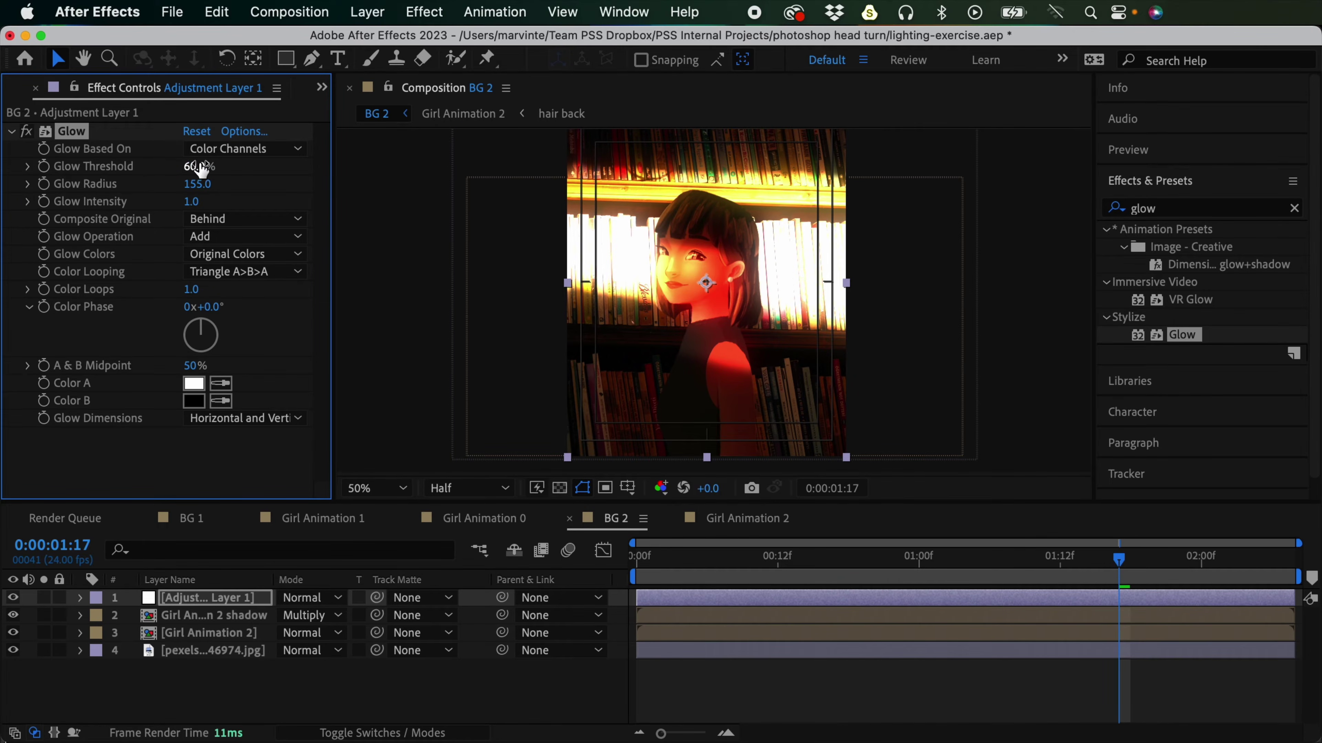
pyautogui.moveTo(196, 166)
pyautogui.mouseDown()
pyautogui.moveTo(259, 172)
pyautogui.moveTo(191, 185)
pyautogui.mouseUp()
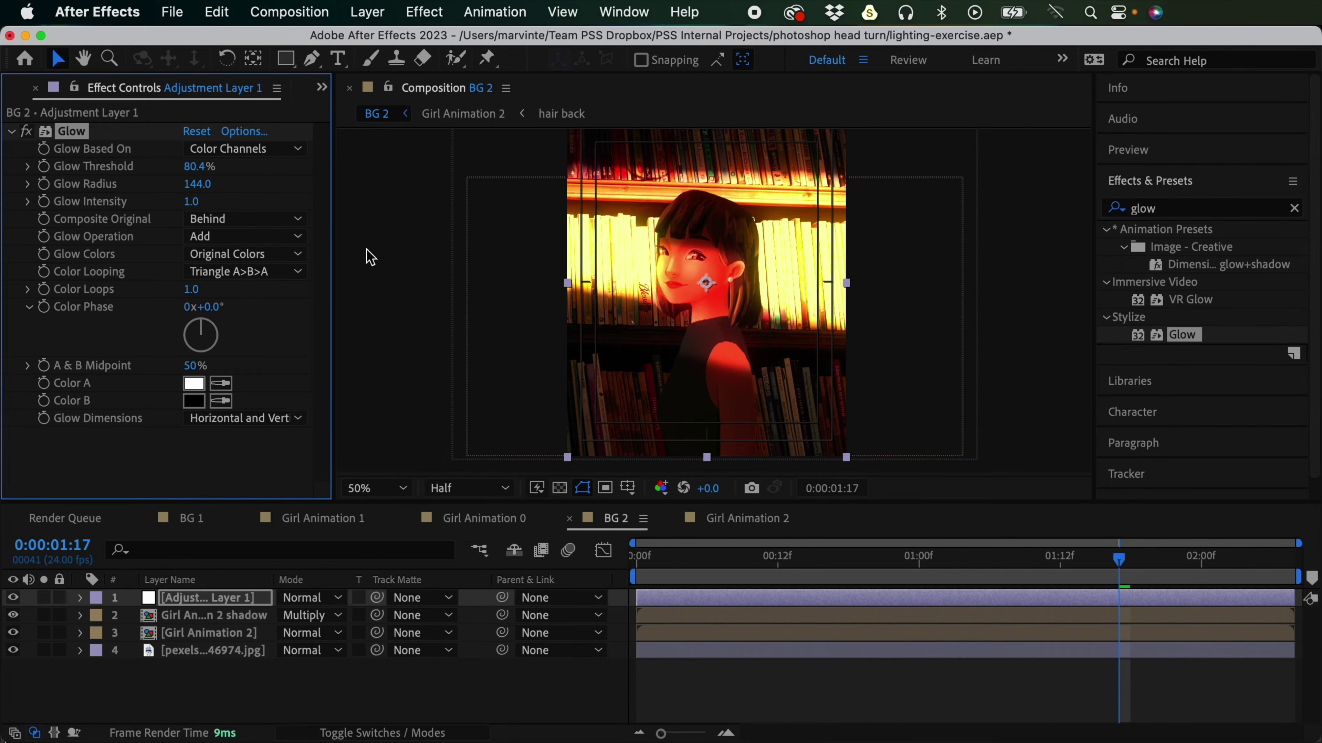
pyautogui.click(193, 200)
pyautogui.write('0.5')
pyautogui.press('Return')
pyautogui.moveTo(197, 183); pyautogui.dragTo(202, 186)
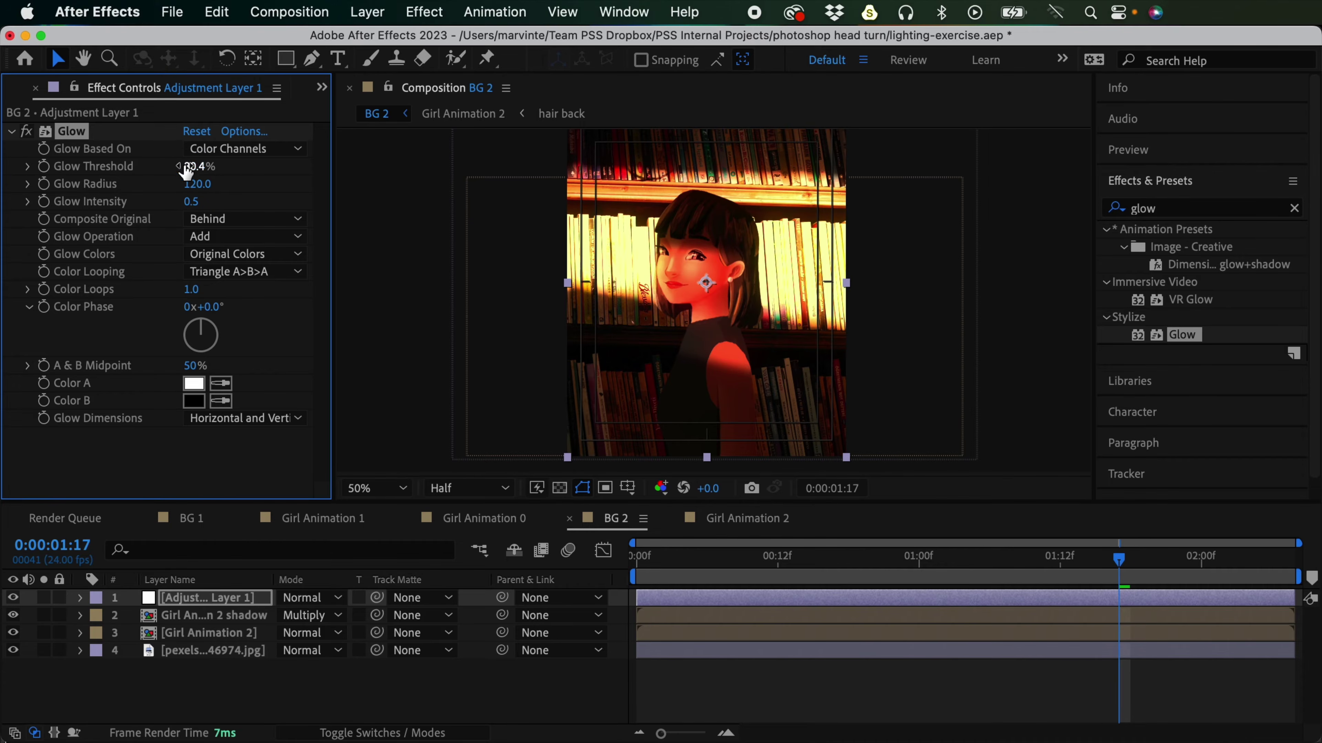
pyautogui.press('super+shift+a')
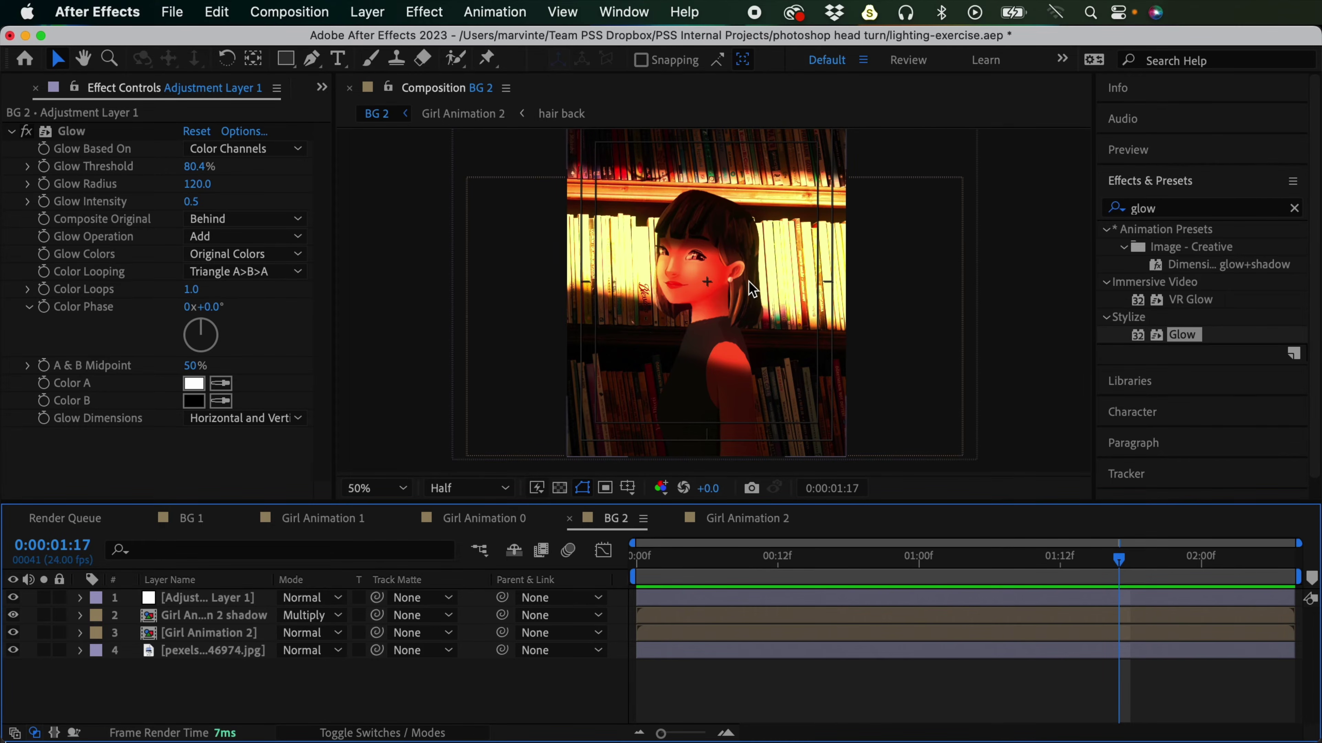
# Step: Lower the Lumetri temperature on the Normal-mode Girl Animation 2 layer to 54, and delete the effect
pyautogui.click(227, 633)
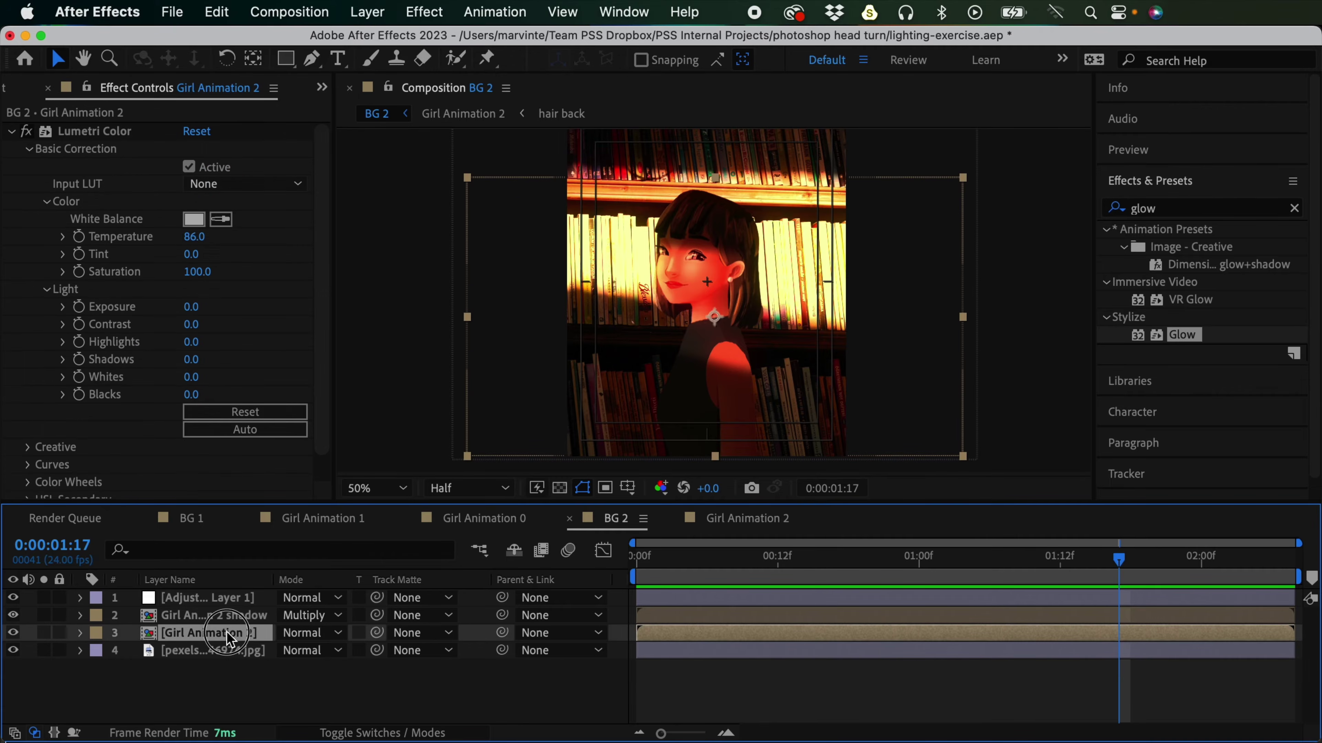
pyautogui.moveTo(194, 236)
pyautogui.mouseDown()
pyautogui.moveTo(251, 234)
pyautogui.moveTo(138, 260)
pyautogui.moveTo(198, 254)
pyautogui.mouseUp()
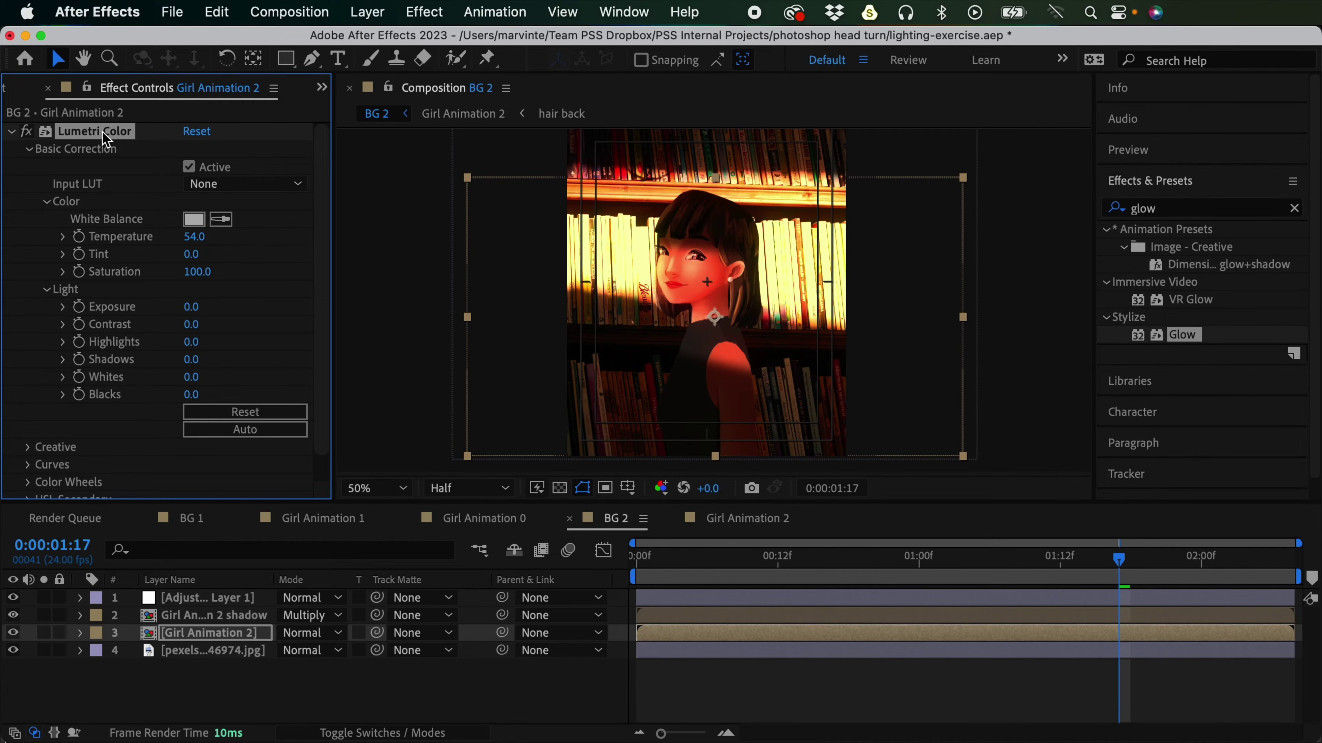
pyautogui.press('Delete')
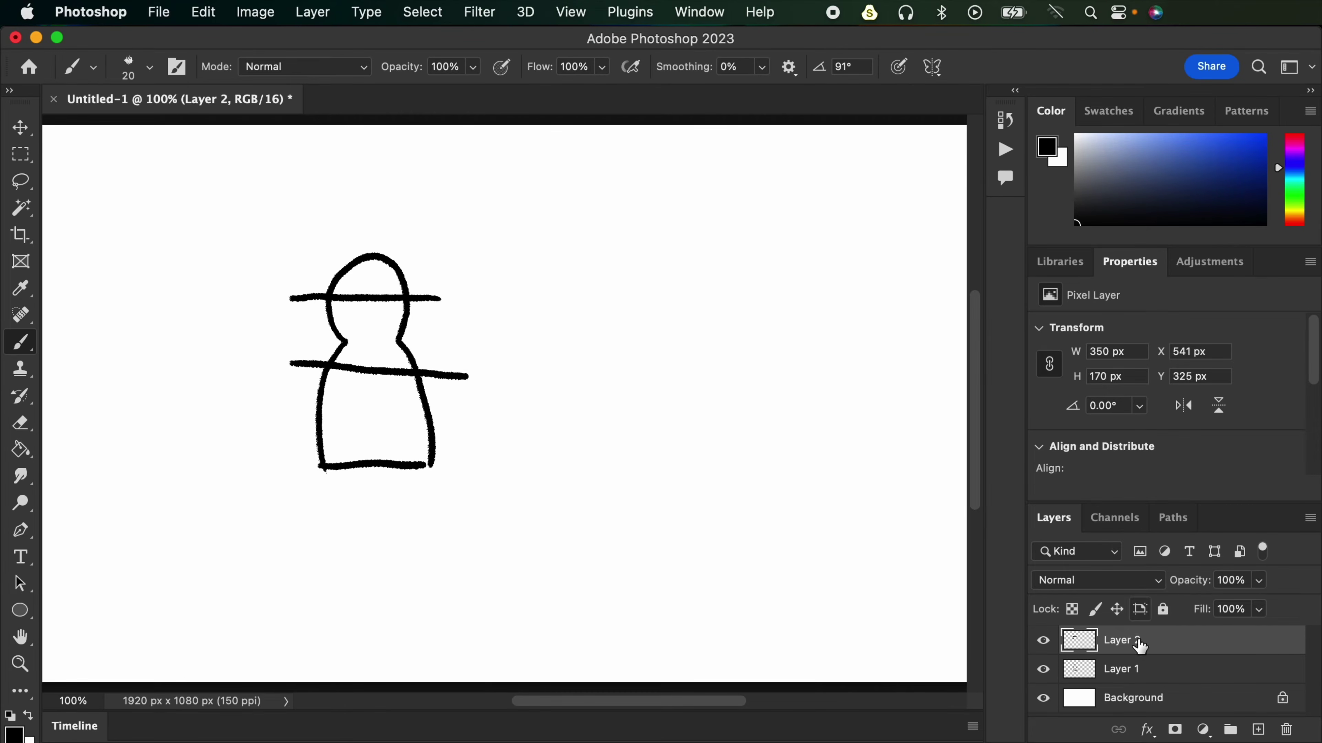
# Step: In Photoshop, hide Layer 2 and paint black shading over the figure's upper head and lower body on a new layer above Layer 1
pyautogui.click(1043, 640)
pyautogui.click(1112, 671)
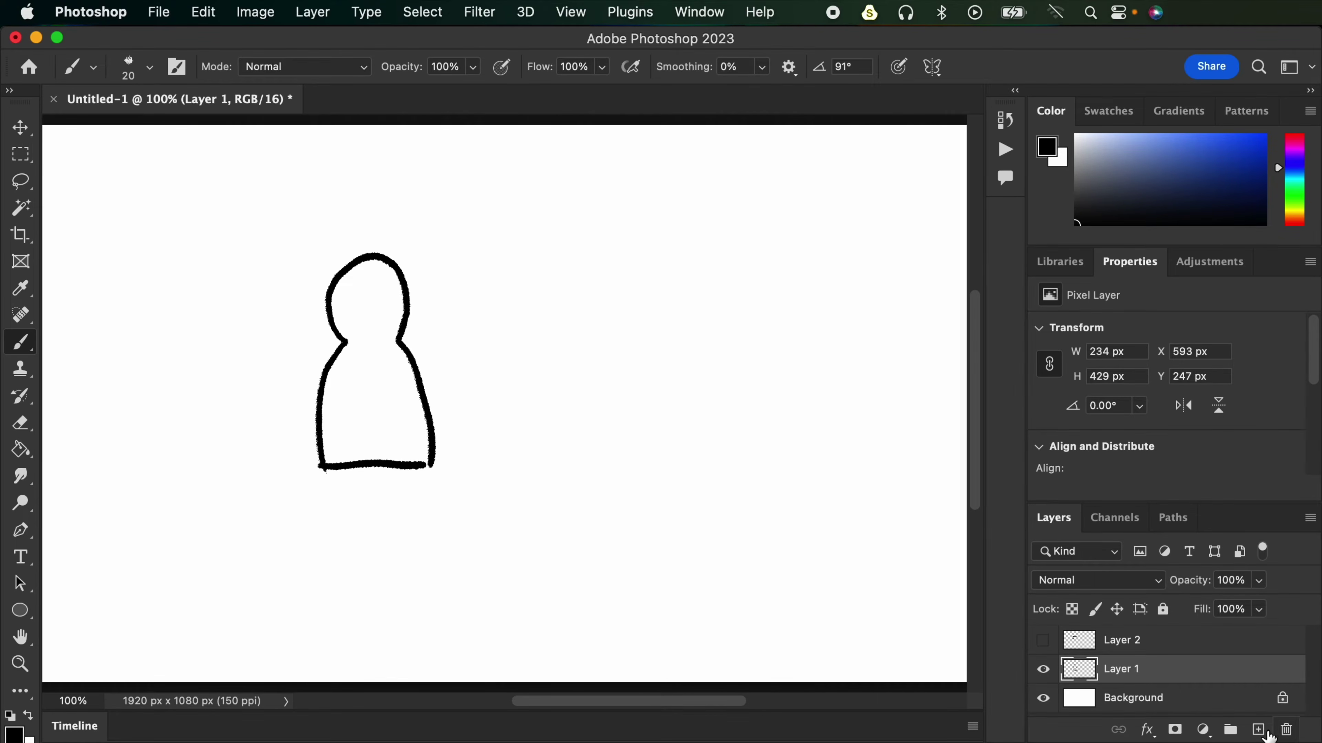
pyautogui.click(1258, 729)
pyautogui.moveTo(328, 300)
pyautogui.mouseDown()
pyautogui.moveTo(399, 311)
pyautogui.moveTo(337, 296)
pyautogui.moveTo(337, 285)
pyautogui.moveTo(363, 299)
pyautogui.moveTo(357, 278)
pyautogui.moveTo(383, 299)
pyautogui.moveTo(387, 278)
pyautogui.moveTo(404, 296)
pyautogui.moveTo(371, 256)
pyautogui.moveTo(398, 279)
pyautogui.moveTo(340, 278)
pyautogui.mouseUp()
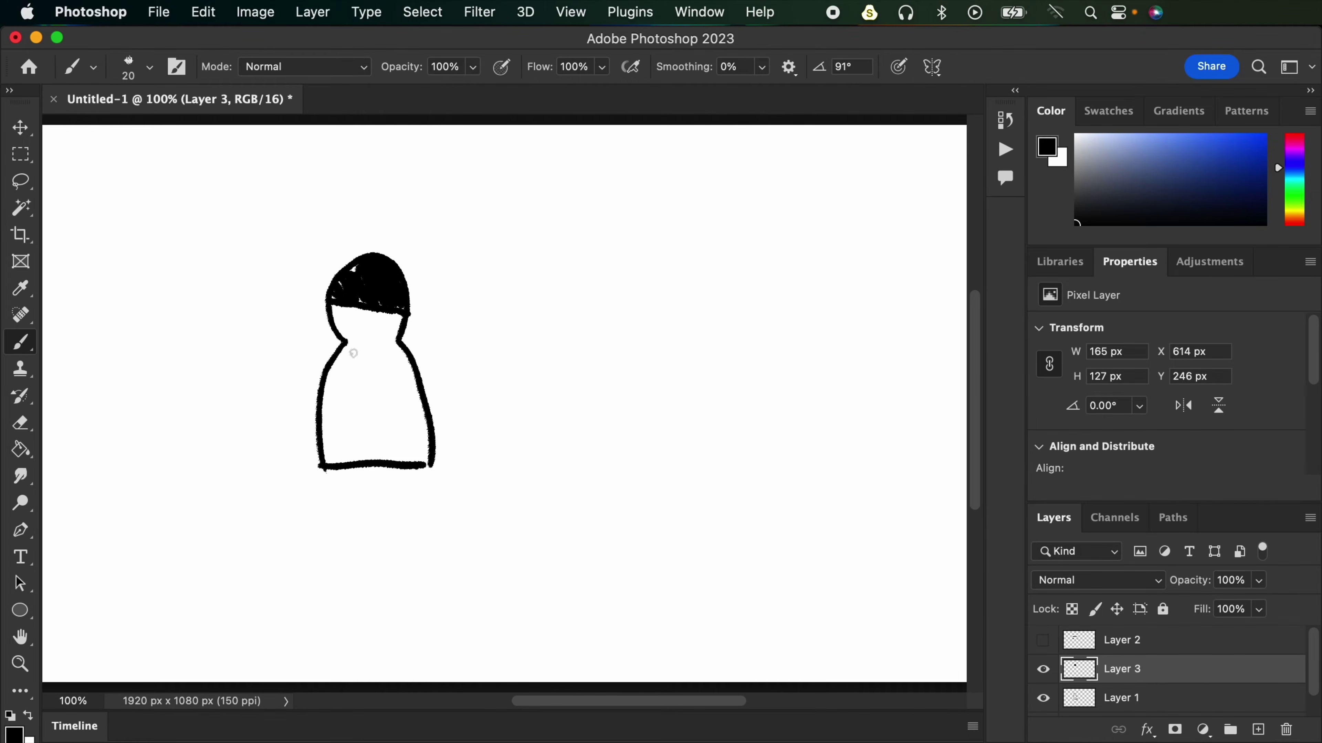
pyautogui.moveTo(336, 365); pyautogui.dragTo(428, 385)
# Step: Try moving the black shading on Layer 3 away from the figure's outline, and undo the move
pyautogui.press('v')
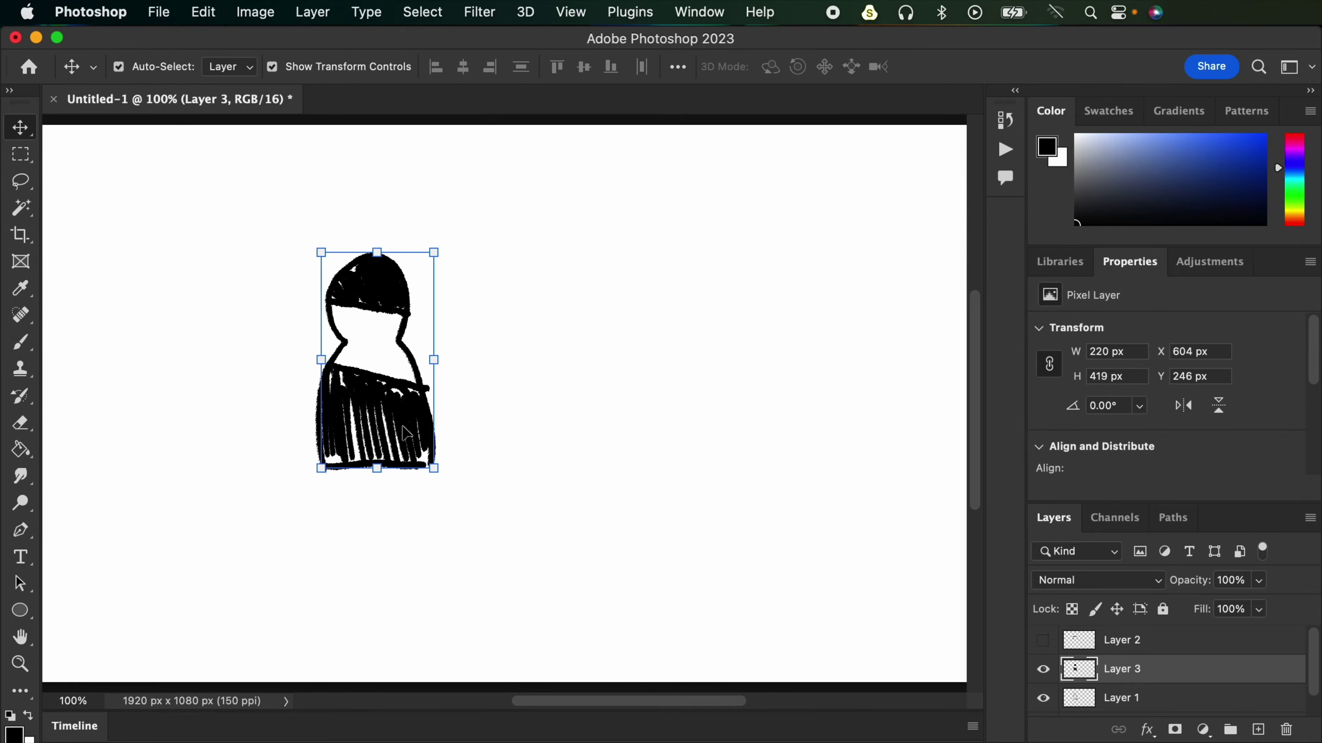
pyautogui.moveTo(401, 434)
pyautogui.mouseDown()
pyautogui.moveTo(545, 439)
pyautogui.moveTo(1133, 672)
pyautogui.mouseUp()
pyautogui.moveTo(377, 398); pyautogui.dragTo(558, 411)
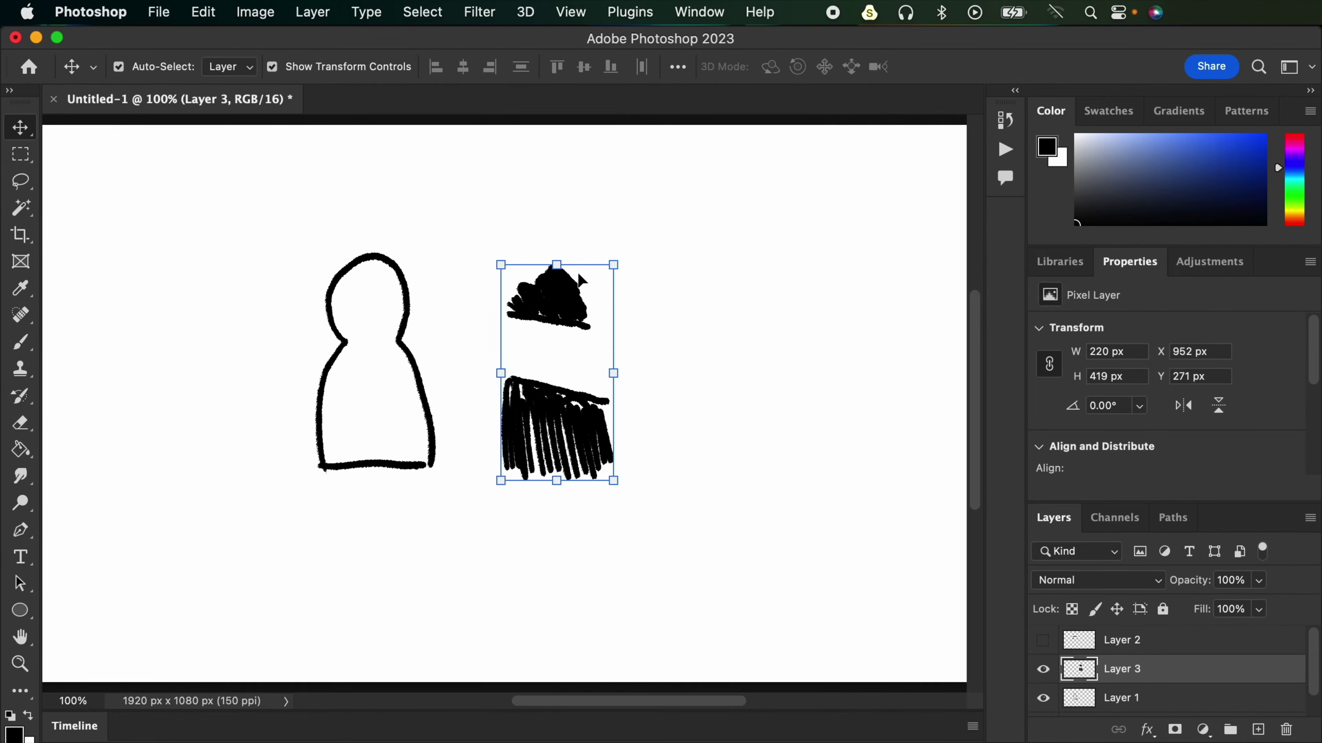
pyautogui.press('super+z')
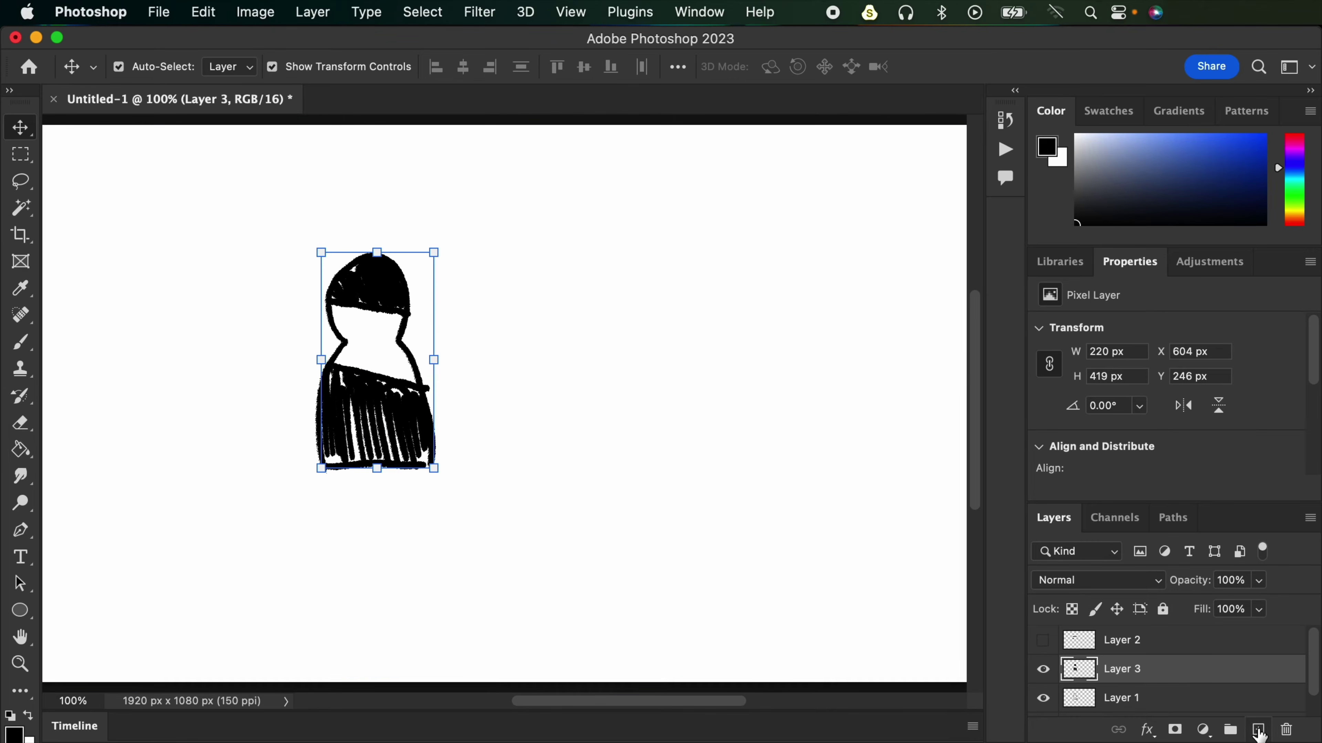
# Step: On a new layer above Layer 3, paint the figure's unshaded middle area in yellow (#ffe720)
pyautogui.click(1258, 728)
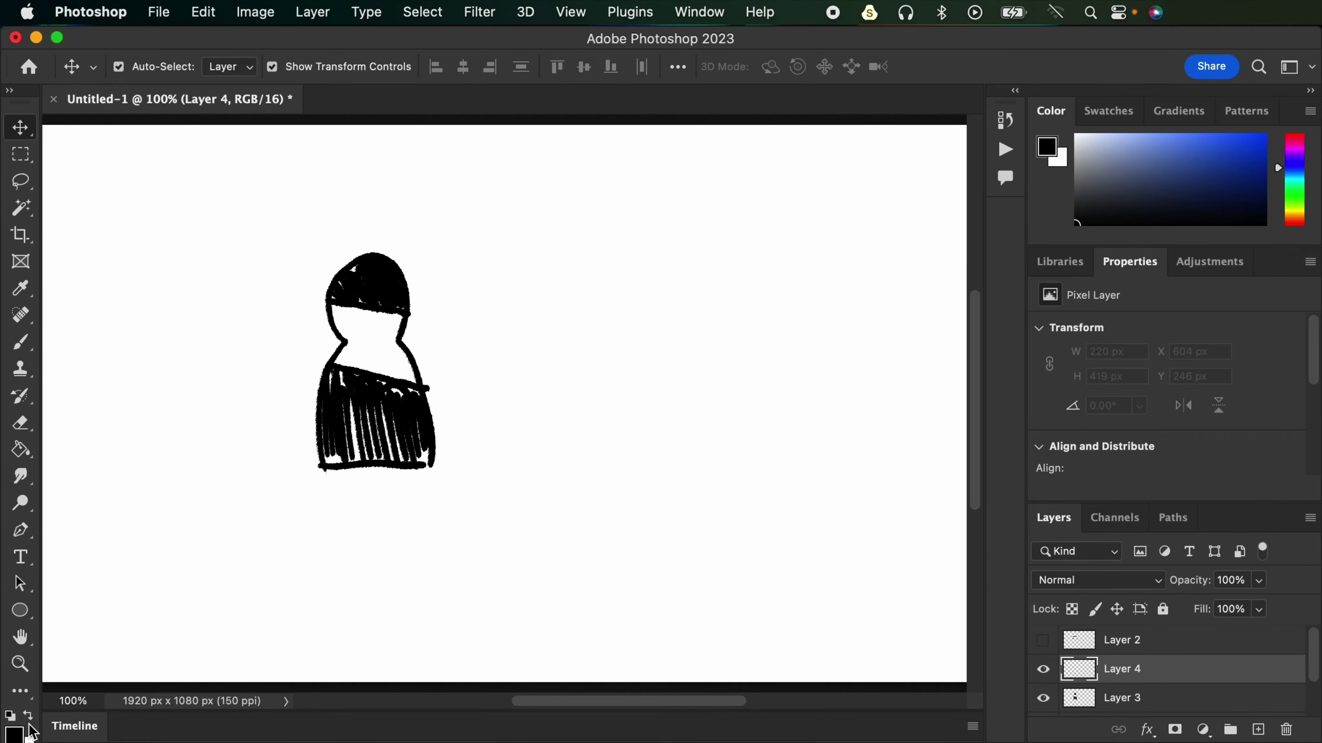
pyautogui.click(15, 733)
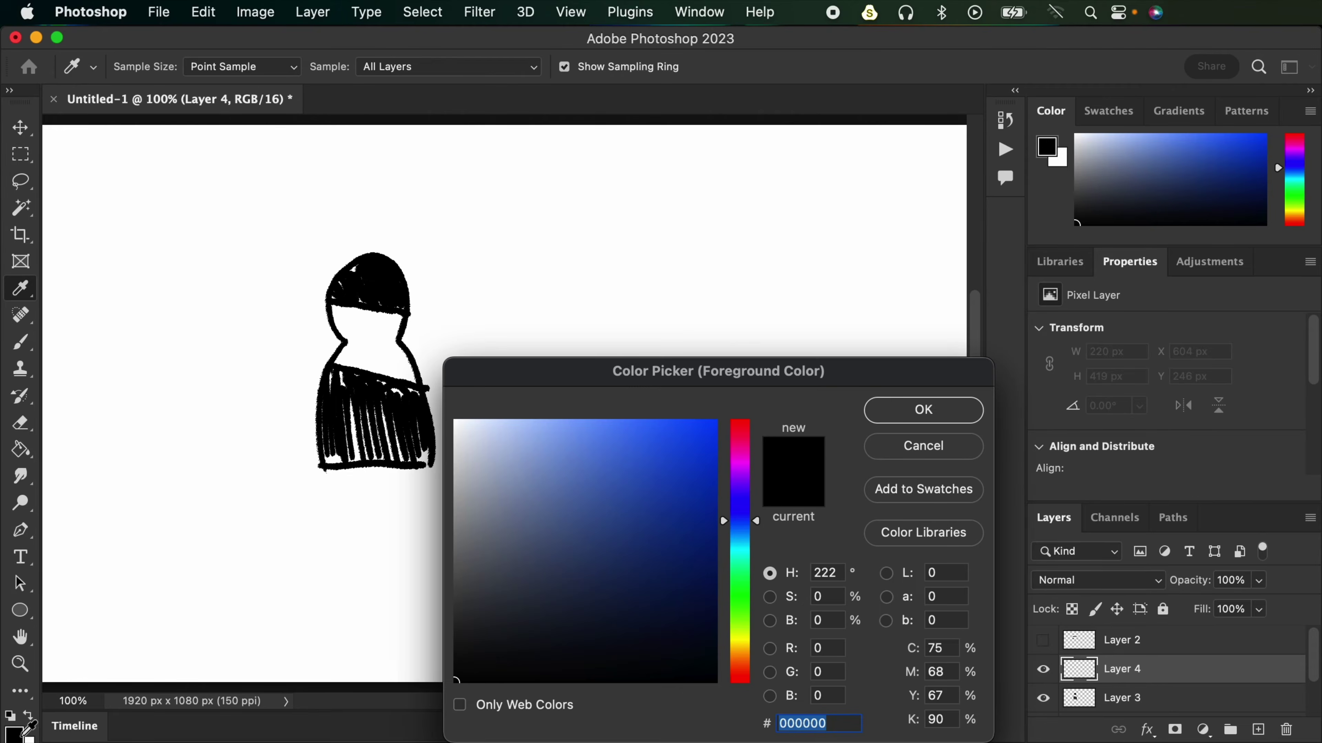
pyautogui.moveTo(643, 371); pyautogui.dragTo(578, 255)
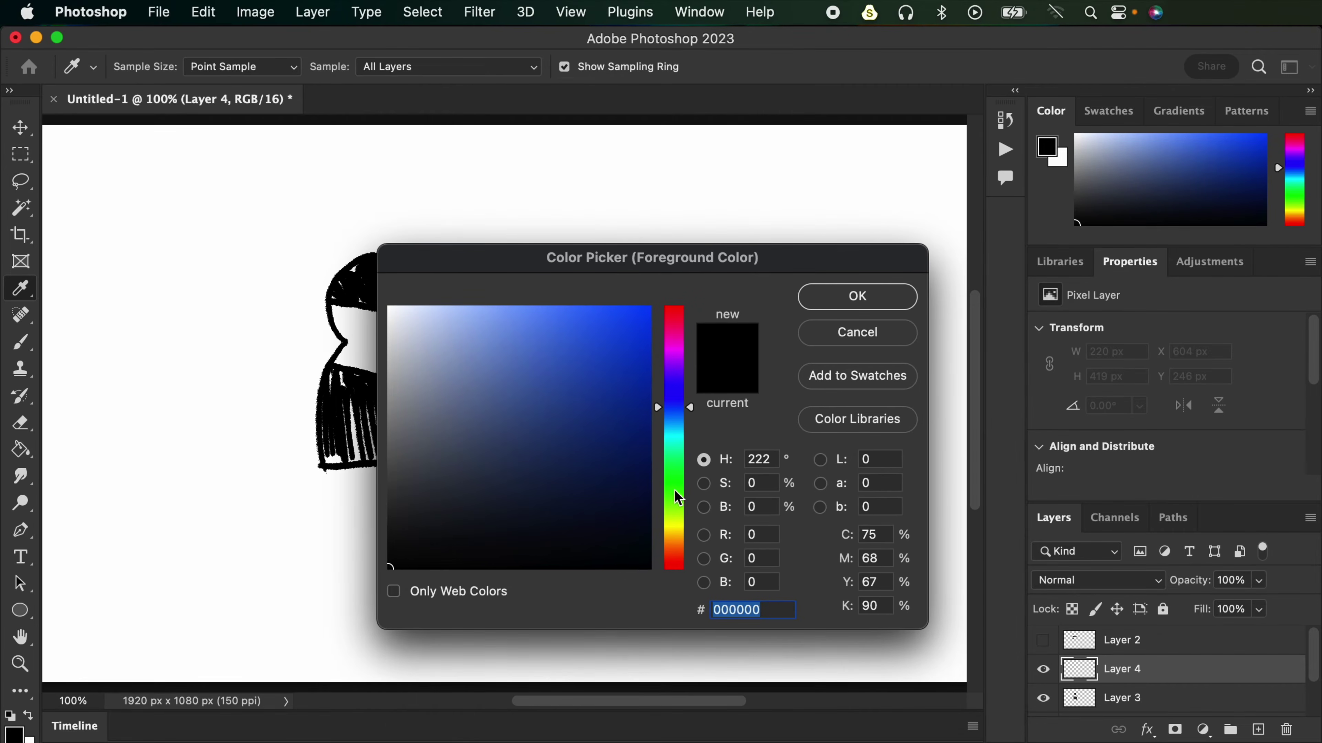
pyautogui.click(674, 530)
pyautogui.click(618, 308)
pyautogui.click(843, 304)
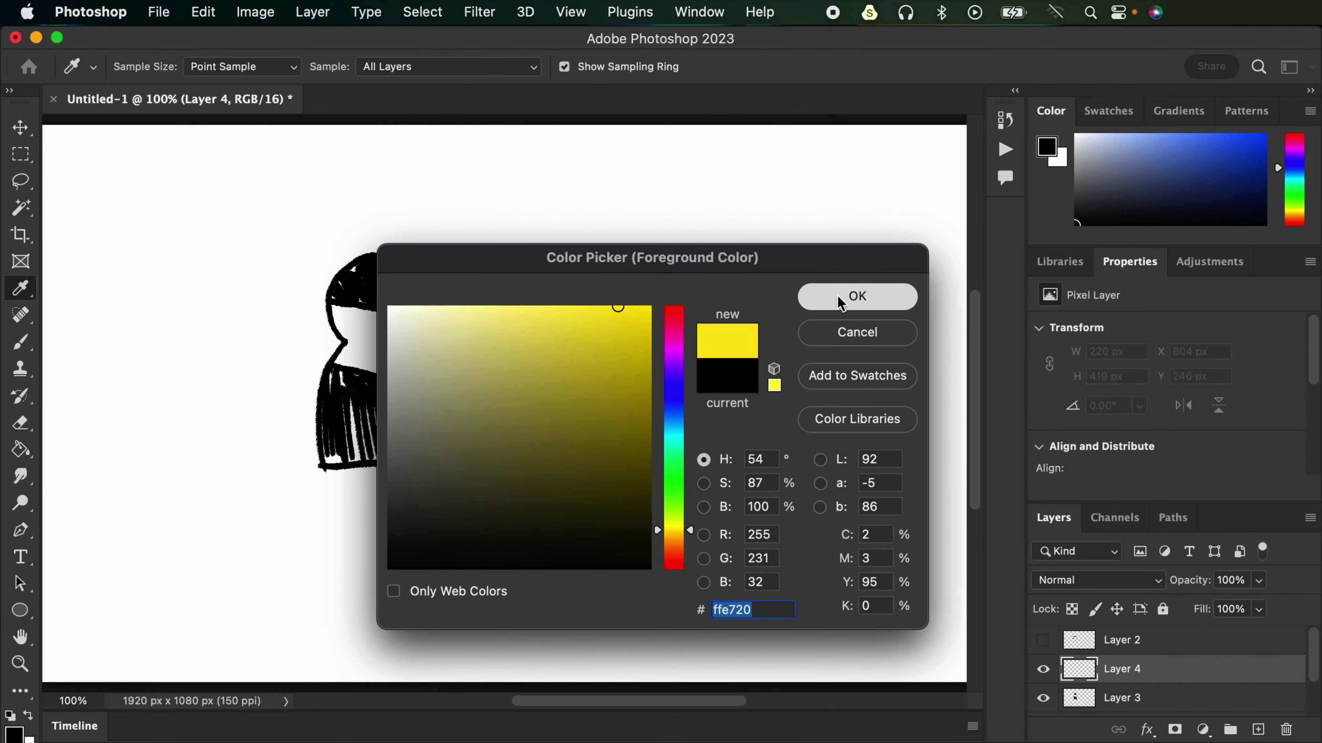
pyautogui.press('b')
pyautogui.moveTo(337, 358)
pyautogui.mouseDown()
pyautogui.moveTo(332, 310)
pyautogui.moveTo(380, 366)
pyautogui.moveTo(378, 339)
pyautogui.moveTo(416, 382)
pyautogui.moveTo(380, 322)
pyautogui.moveTo(401, 330)
pyautogui.moveTo(351, 316)
pyautogui.moveTo(372, 366)
pyautogui.mouseUp()
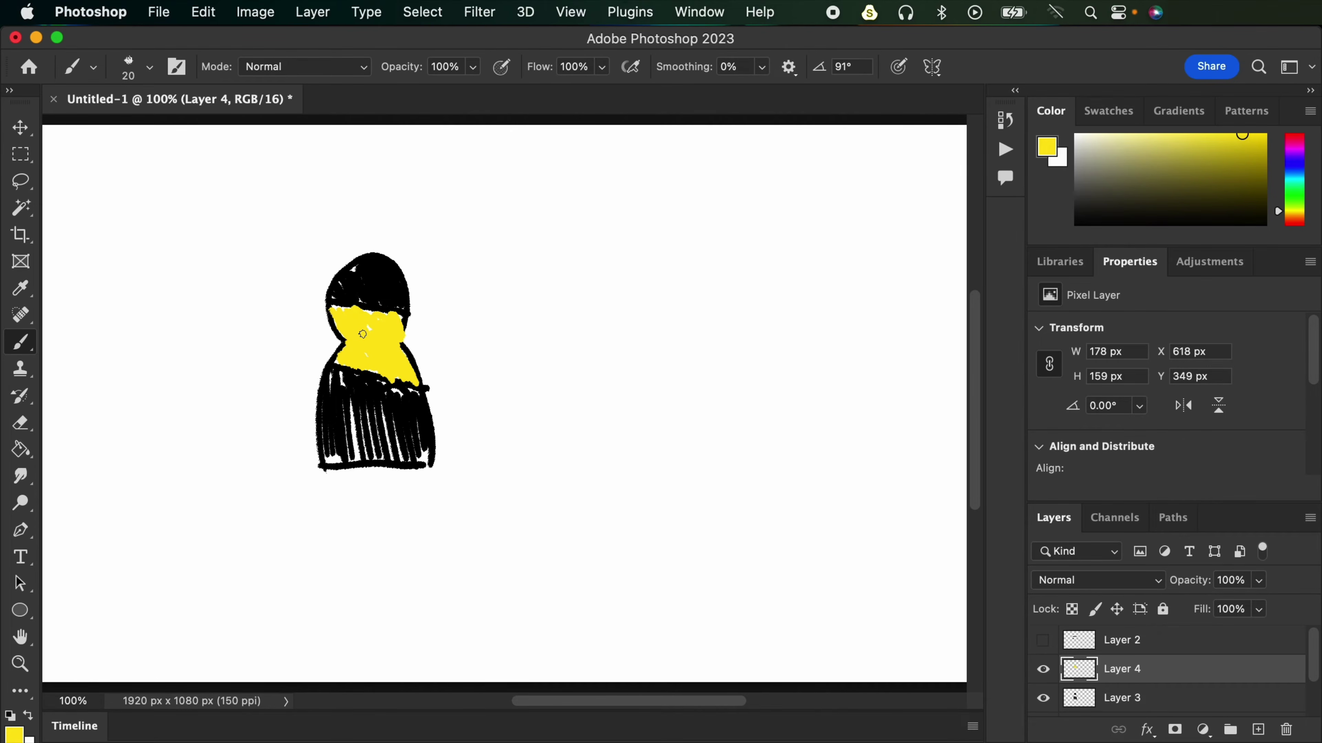
# Step: Move the black shading and the yellow patch off the figure so that outline, shadow and light sit side by side
pyautogui.press('v')
pyautogui.moveTo(387, 347); pyautogui.dragTo(593, 342)
pyautogui.moveTo(395, 288); pyautogui.dragTo(530, 284)
pyautogui.moveTo(599, 345); pyautogui.dragTo(649, 354)
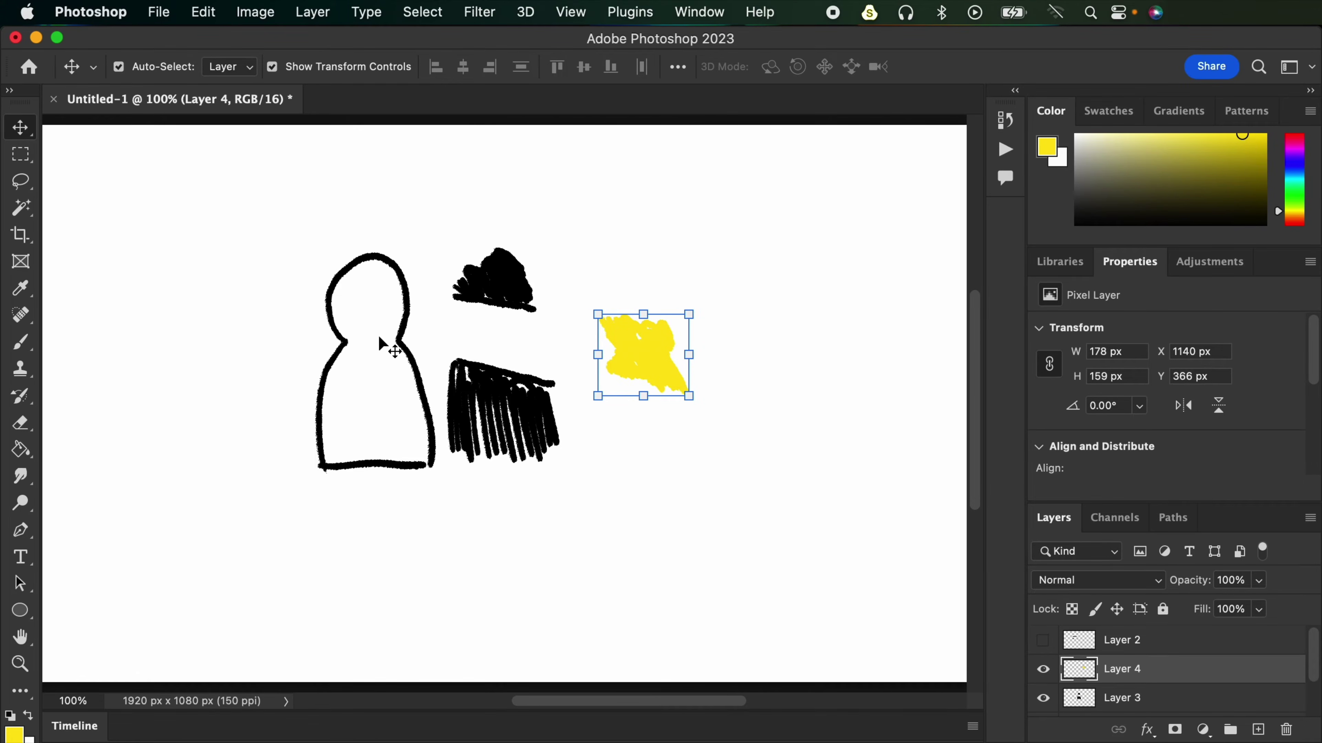
pyautogui.moveTo(657, 350)
pyautogui.mouseDown()
pyautogui.moveTo(638, 357)
pyautogui.moveTo(664, 351)
pyautogui.mouseUp()
pyautogui.press('super+z')
pyautogui.moveTo(484, 287); pyautogui.dragTo(471, 281)
pyautogui.moveTo(586, 344); pyautogui.dragTo(638, 357)
pyautogui.moveTo(490, 292); pyautogui.dragTo(498, 295)
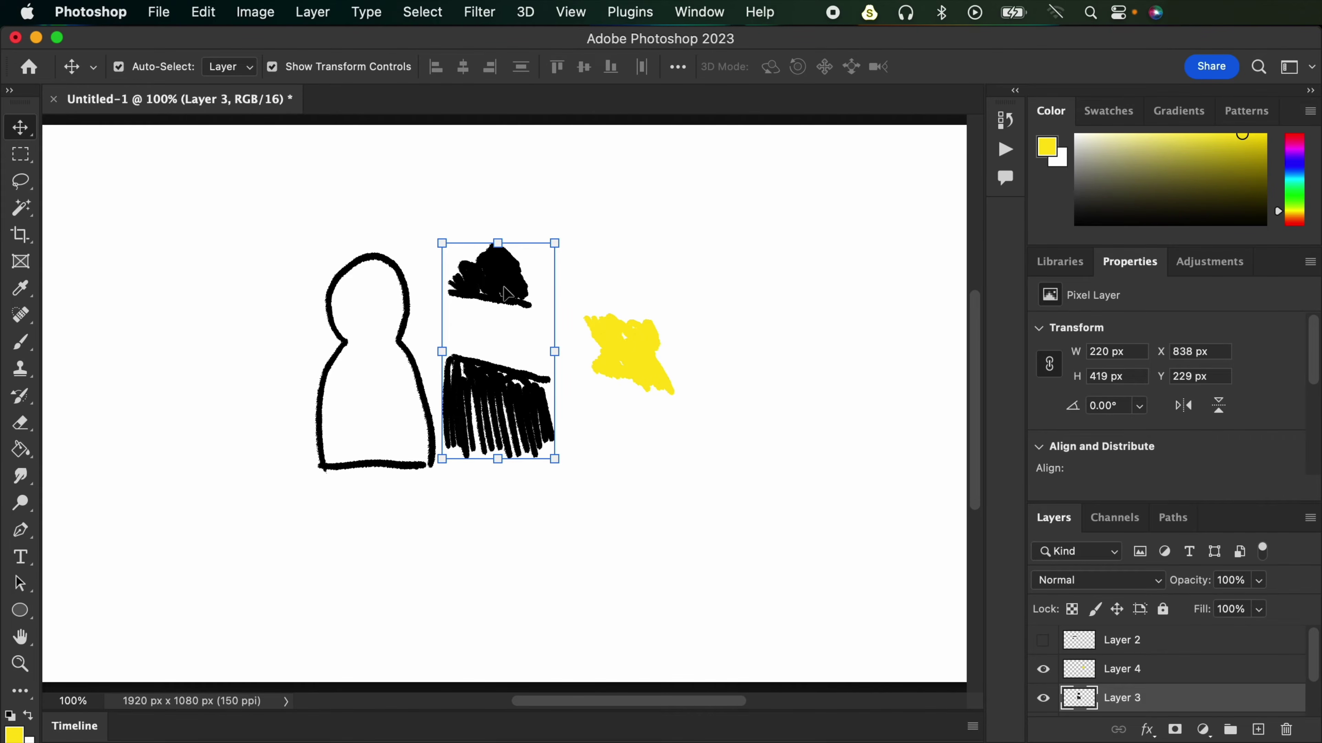
pyautogui.moveTo(643, 361)
pyautogui.mouseDown()
pyautogui.moveTo(648, 345)
pyautogui.moveTo(647, 363)
pyautogui.mouseUp()
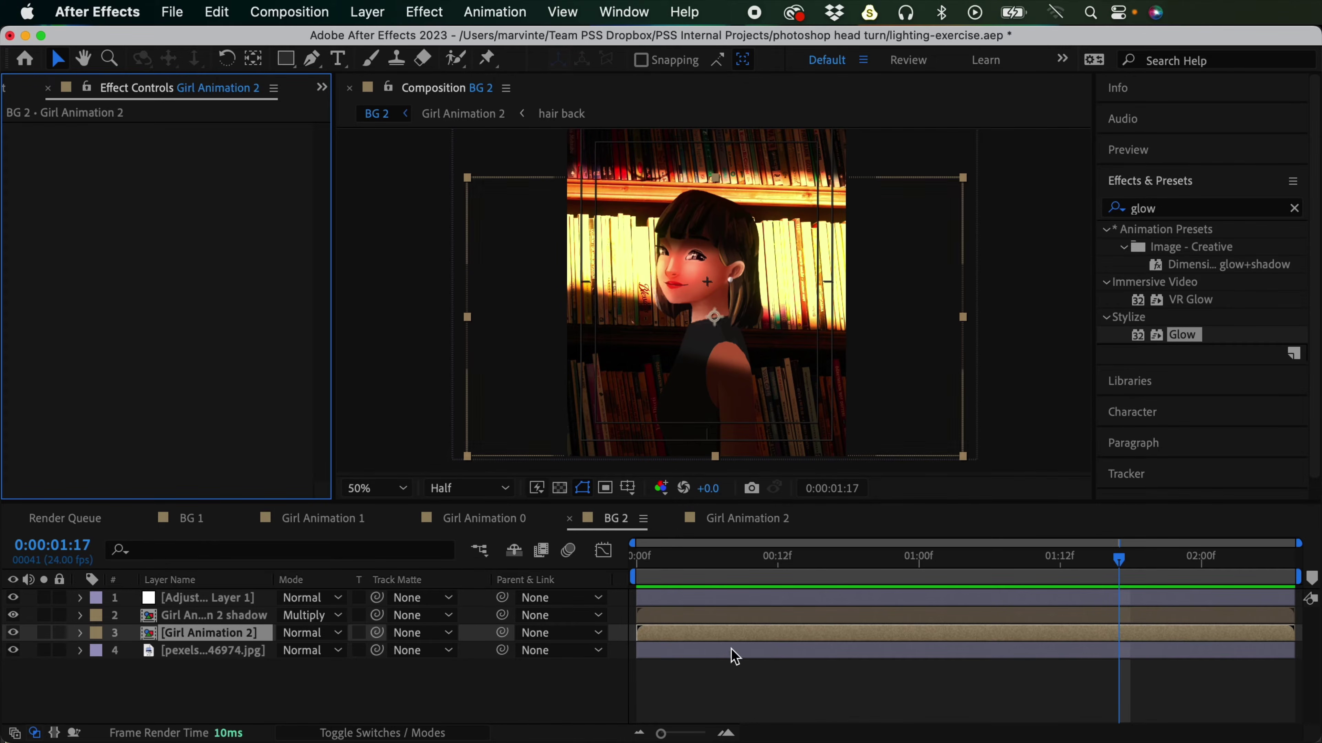
# Step: In After Effects, duplicate the Girl Animation 2 shadow layer and rename the copy Girl Animation 2 light
pyautogui.click(247, 615)
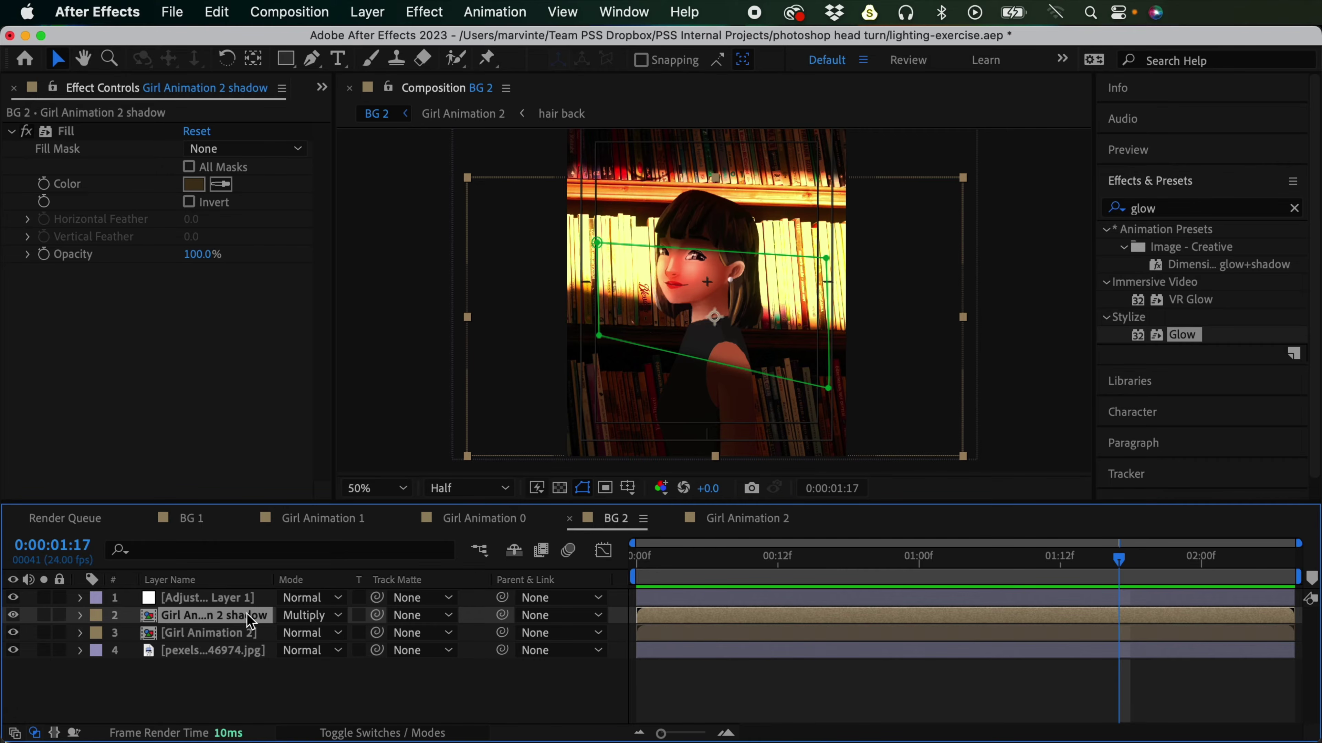
pyautogui.press('super+d')
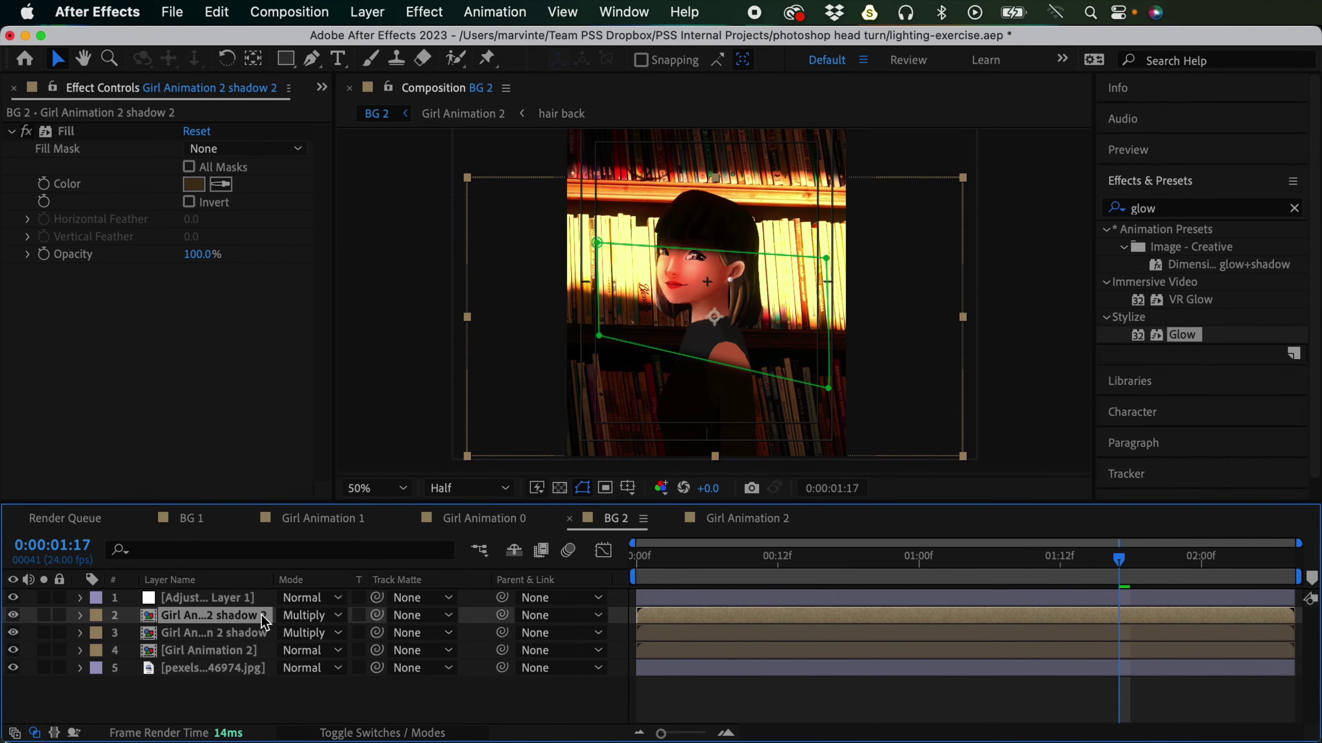
pyautogui.doubleClick(249, 620)
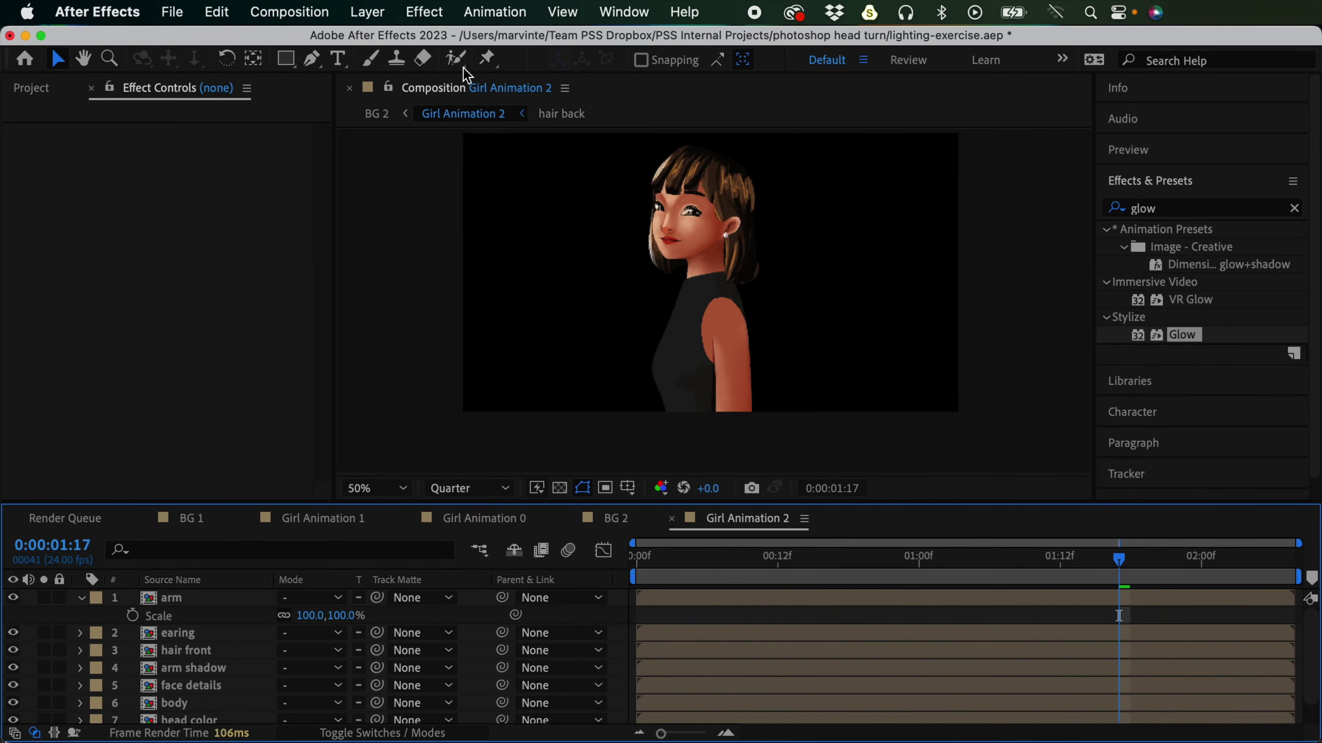
pyautogui.click(378, 113)
pyautogui.click(249, 612)
pyautogui.press('Return')
pyautogui.press('Right')
pyautogui.press('BackSpace')
pyautogui.press('BackSpace')
pyautogui.press('BackSpace')
pyautogui.press('BackSpace')
pyautogui.press('BackSpace')
pyautogui.press('BackSpace')
pyautogui.press('BackSpace')
pyautogui.press('BackSpace')
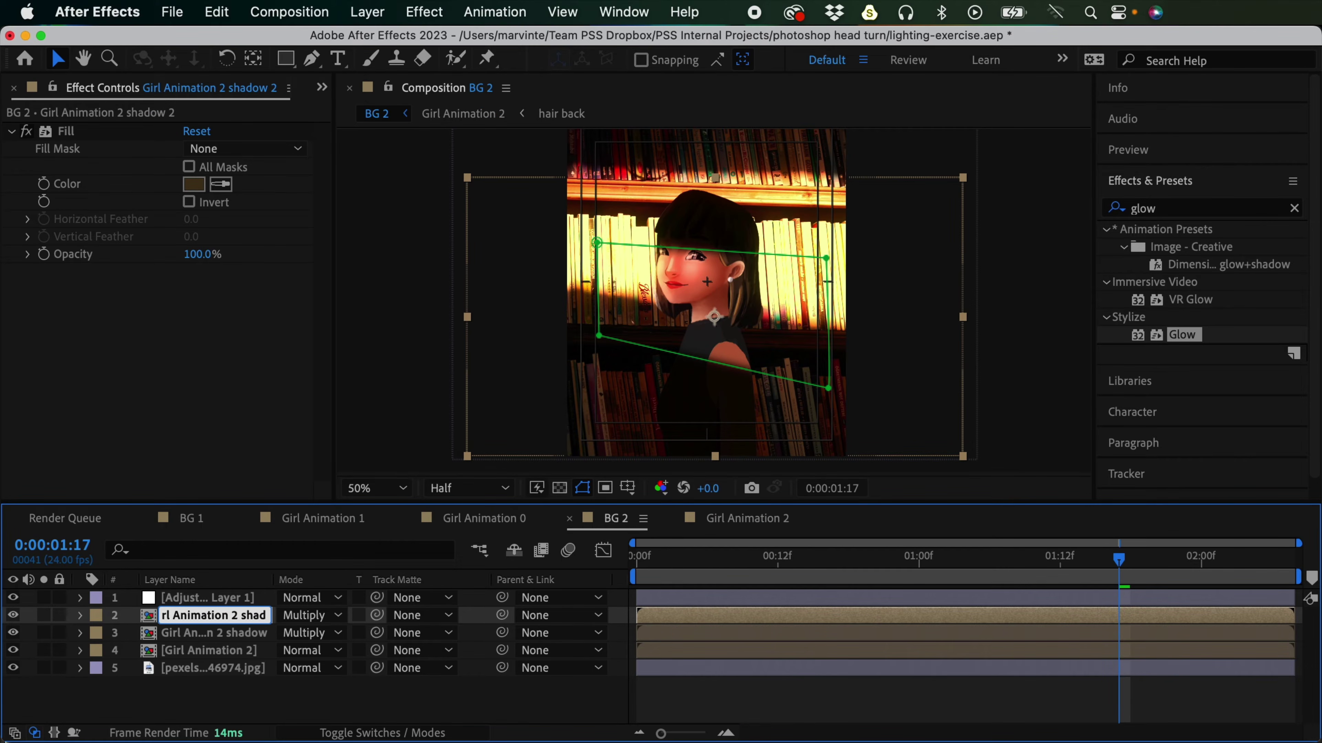
pyautogui.write('light')
pyautogui.press('Return')
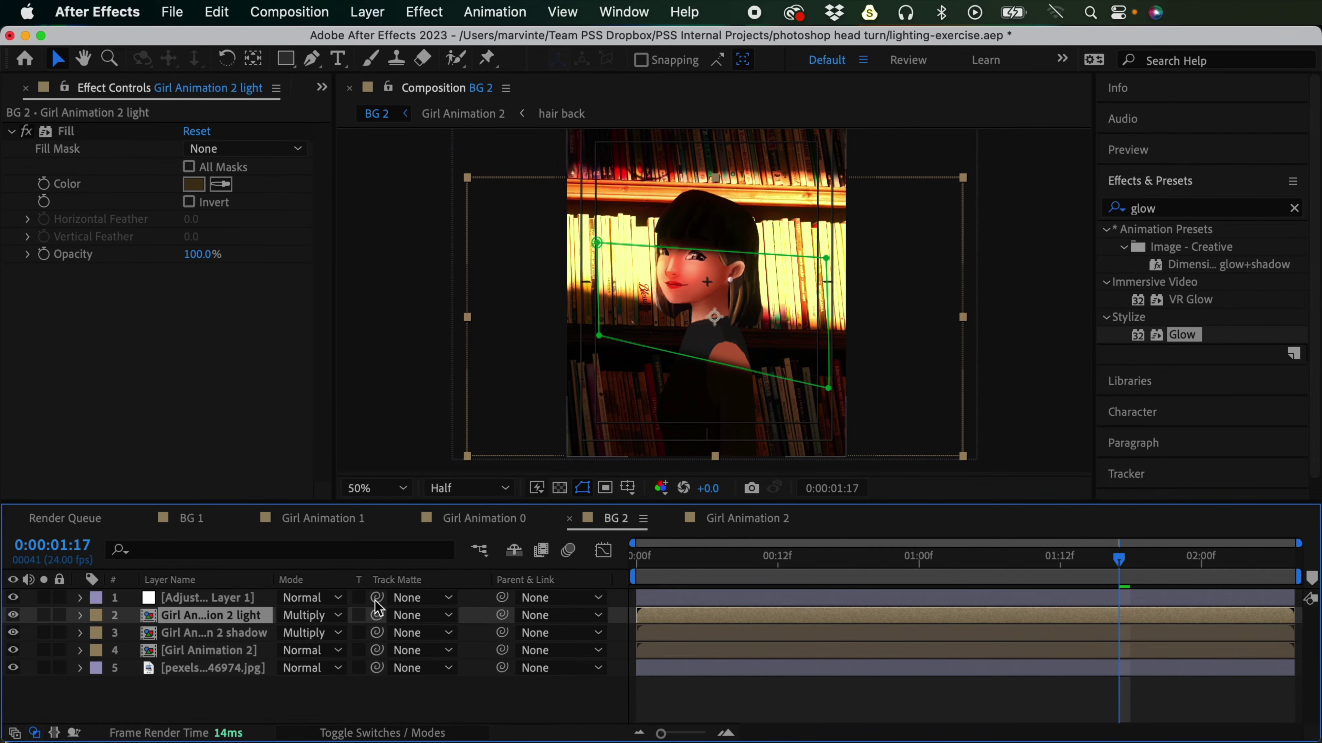
# Step: Set the Girl Animation 2 light layer's blending mode to Normal and turn off the inversion of its Mask 1
pyautogui.click(322, 616)
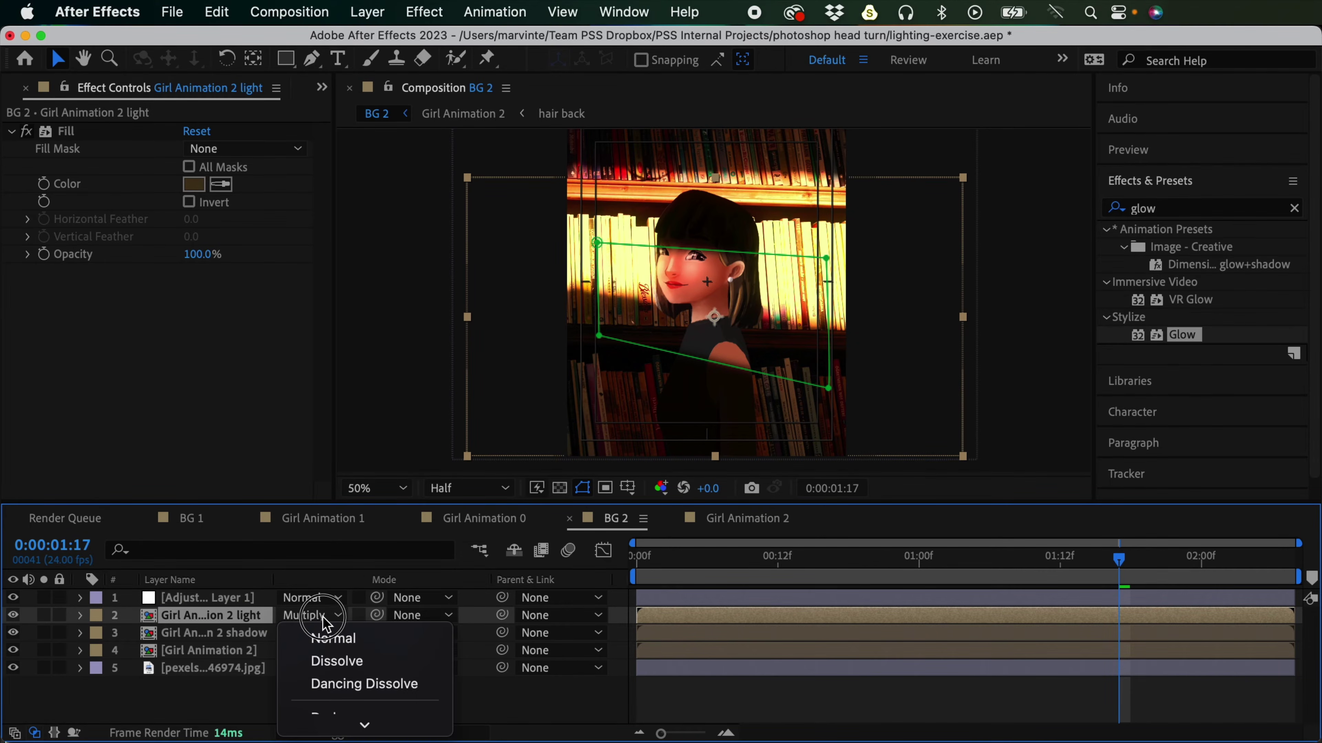
pyautogui.click(352, 648)
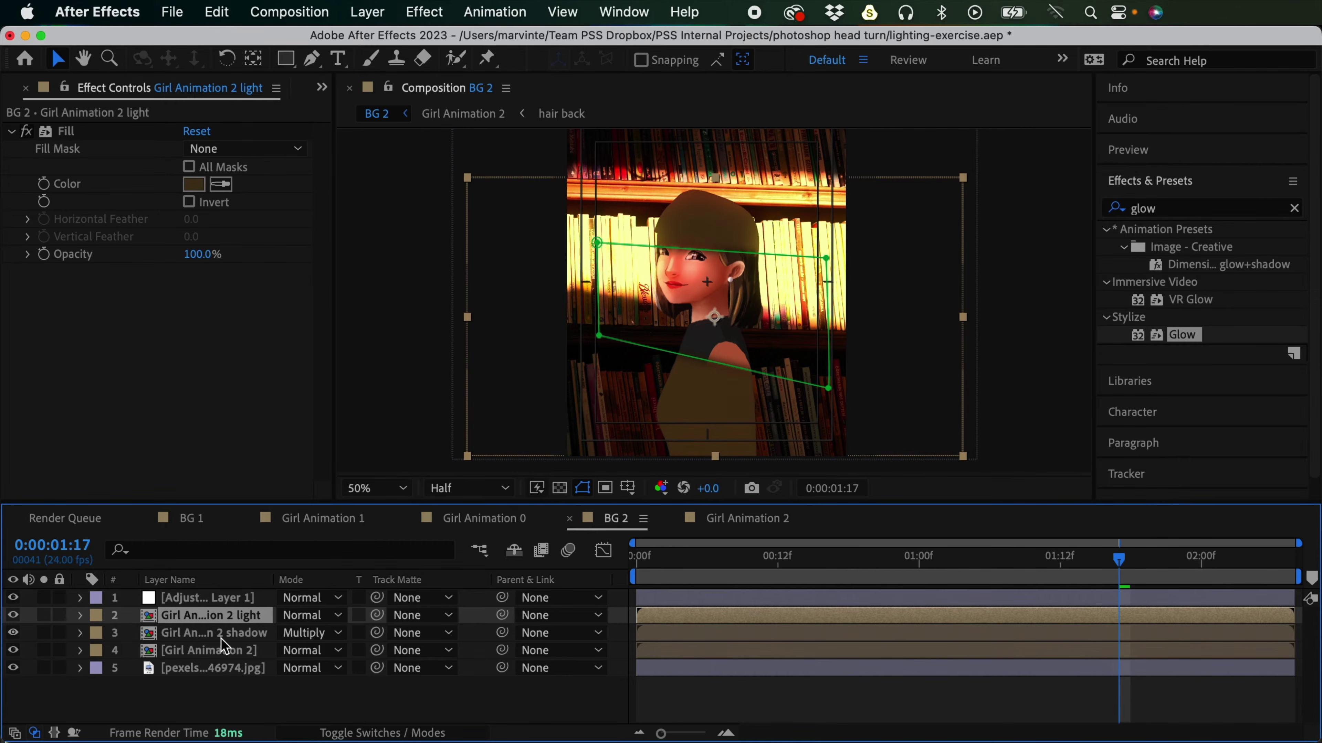
pyautogui.click(80, 615)
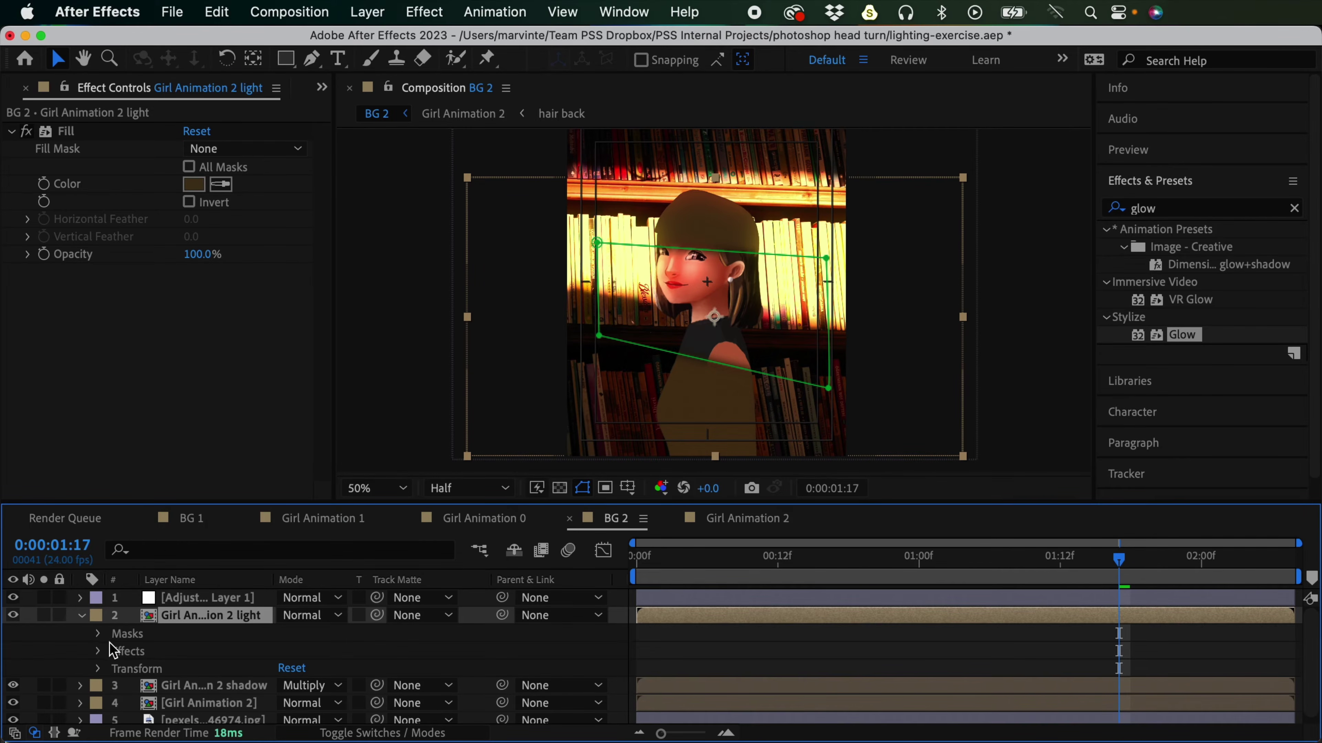
pyautogui.click(98, 634)
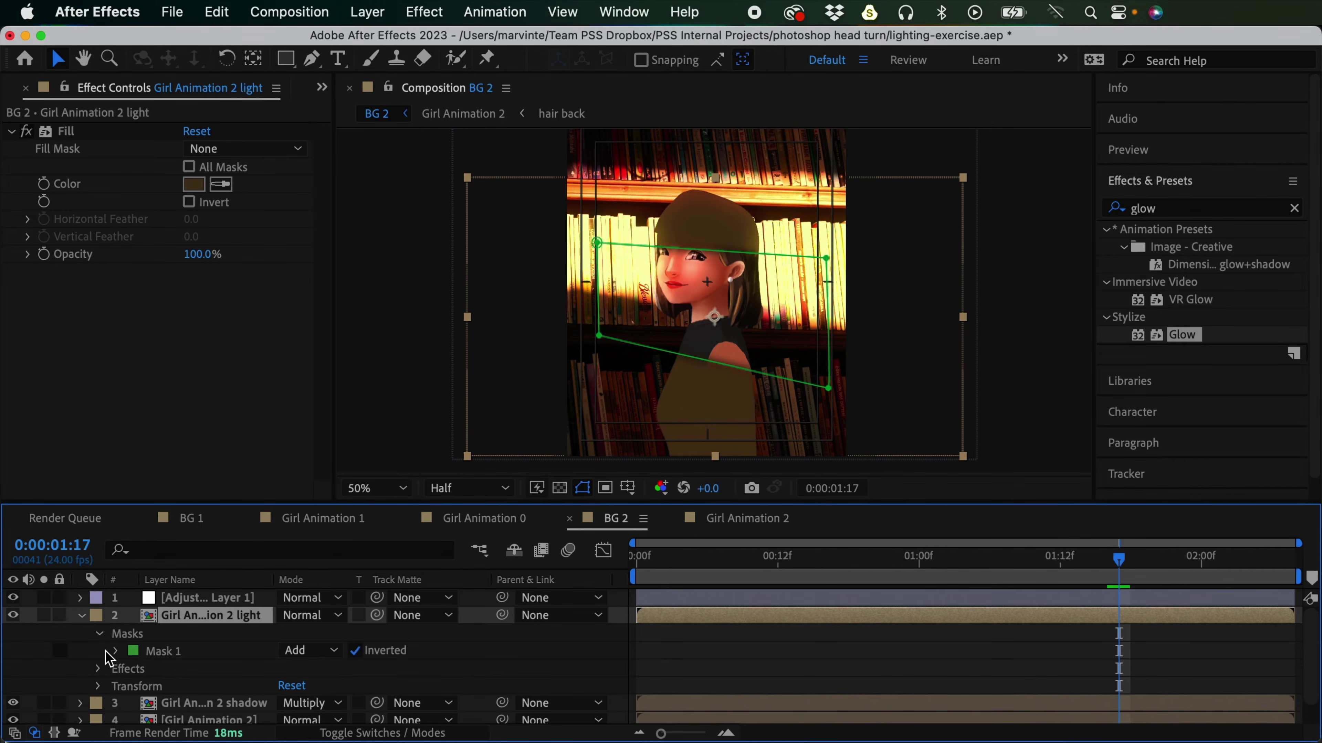
pyautogui.click(356, 651)
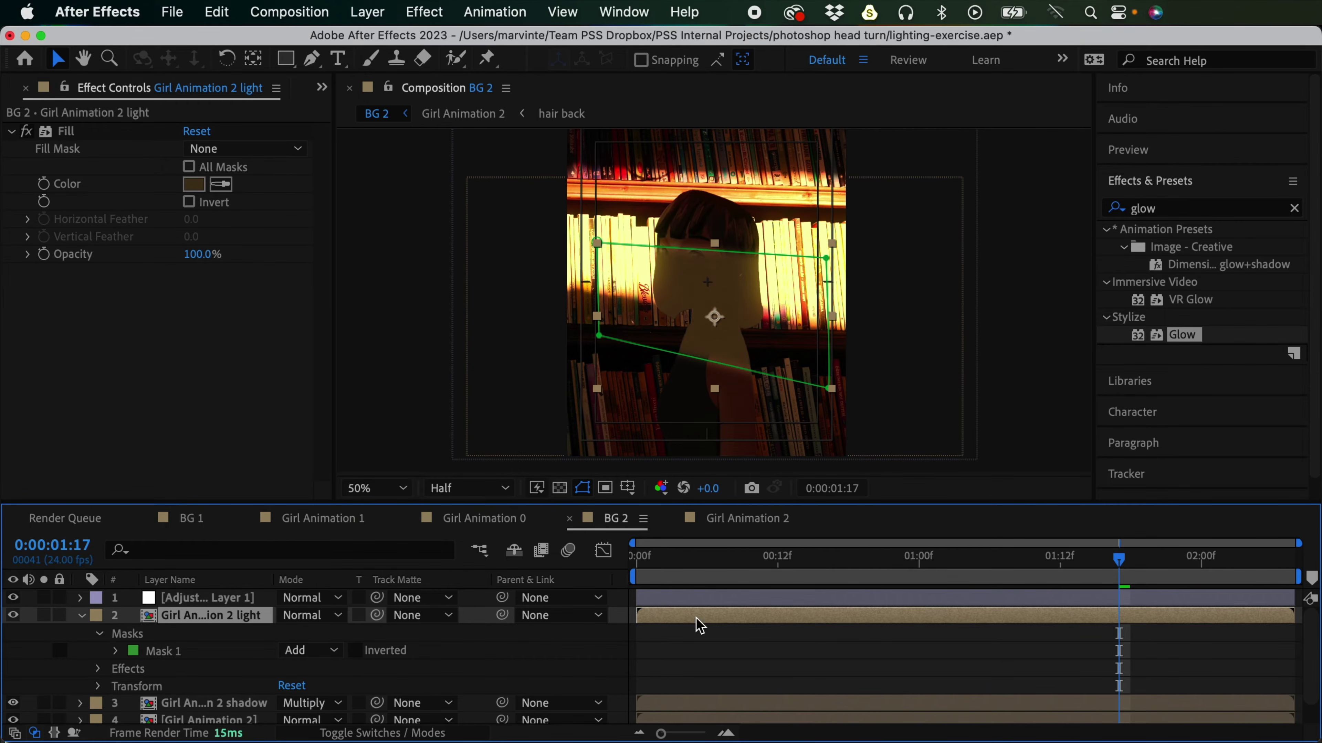
# Step: Try shifting the light layer away from the girl in the composition
pyautogui.click(722, 644)
pyautogui.click(734, 625)
pyautogui.click(752, 346)
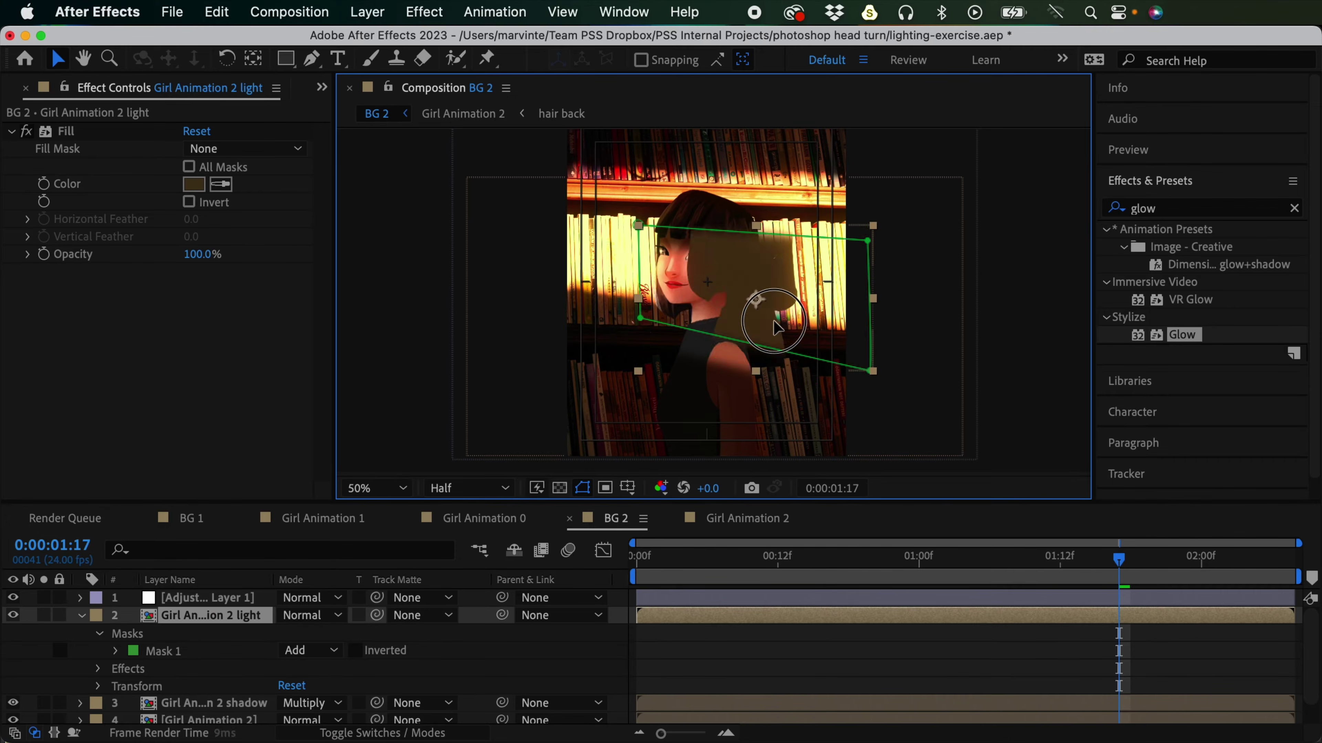
# Step: Set the Fill color of the Girl Animation 2 light layer to bright yellow (#F8ED49)
pyautogui.click(193, 184)
pyautogui.moveTo(594, 415); pyautogui.dragTo(607, 333)
pyautogui.moveTo(708, 554); pyautogui.dragTo(711, 542)
pyautogui.press('Return')
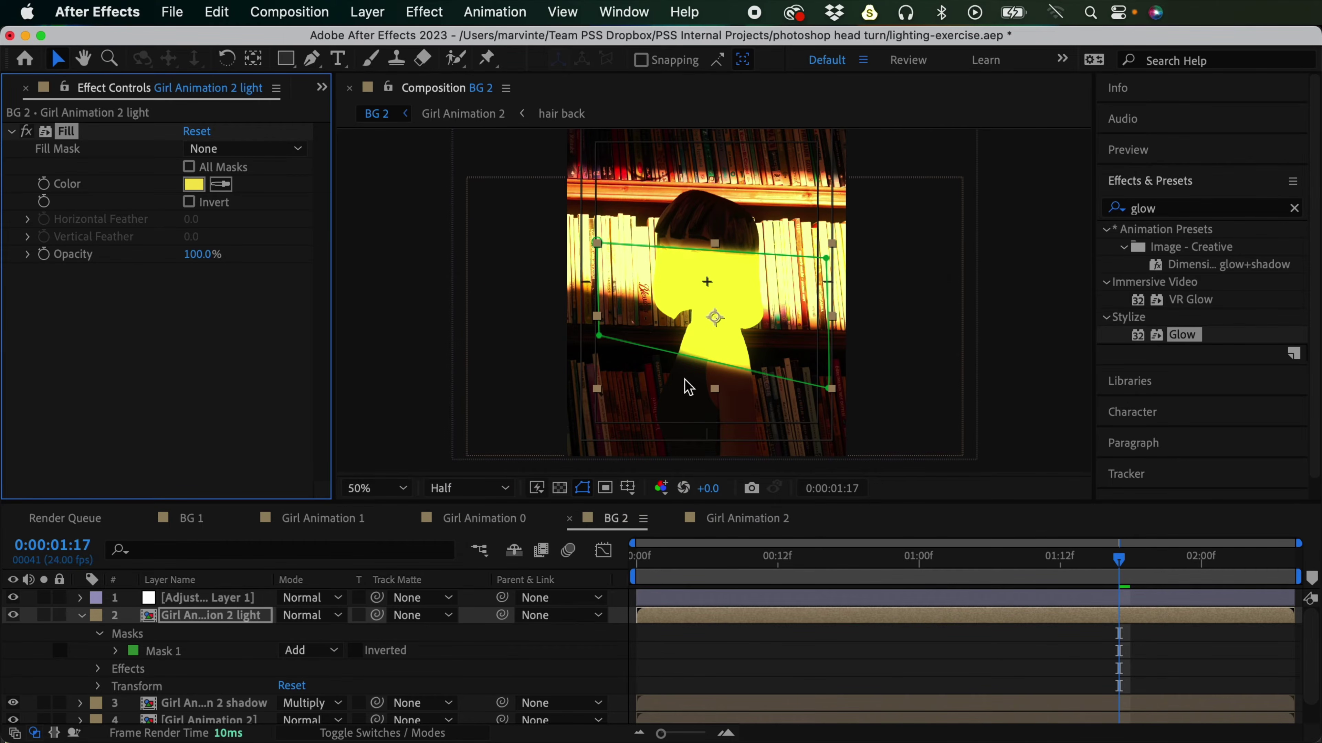
# Step: Try the Multiply blending mode on the Girl Animation 2 light layer and settle on Overlay
pyautogui.click(311, 615)
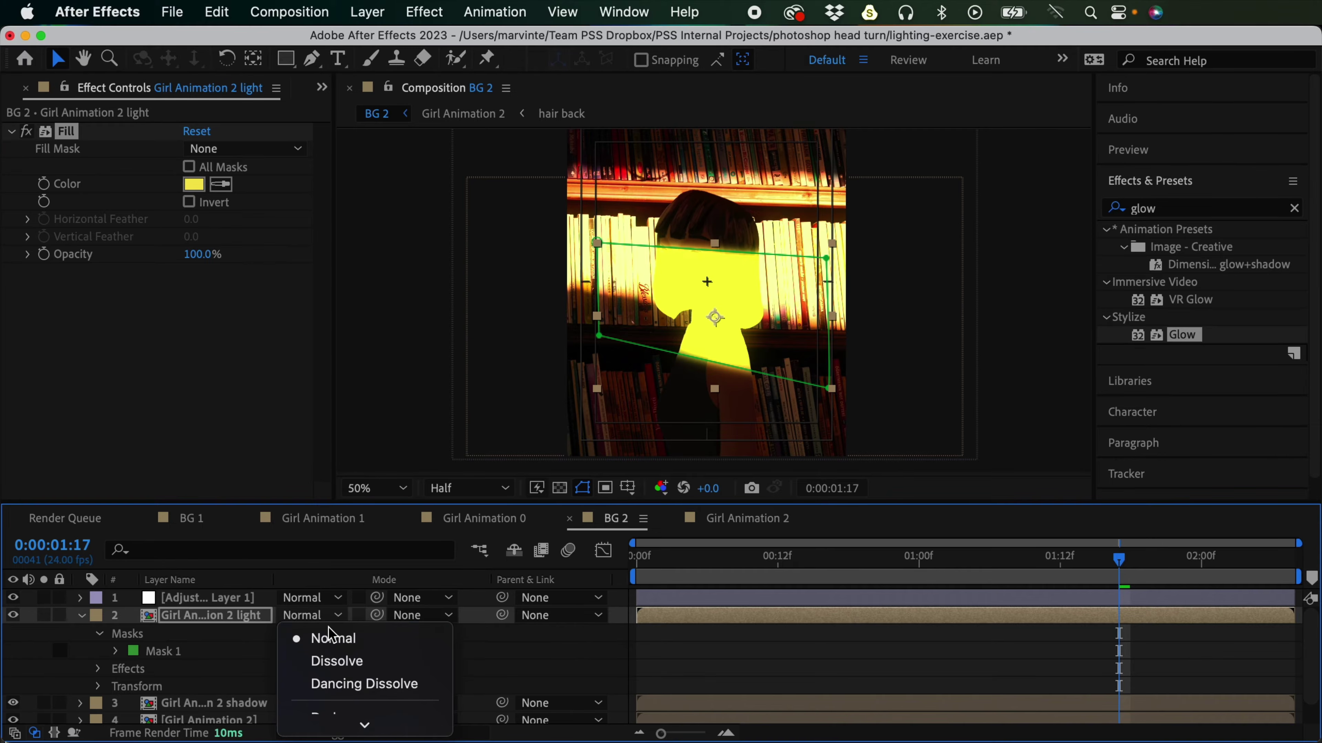
pyautogui.moveTo(351, 721)
pyautogui.click(351, 608)
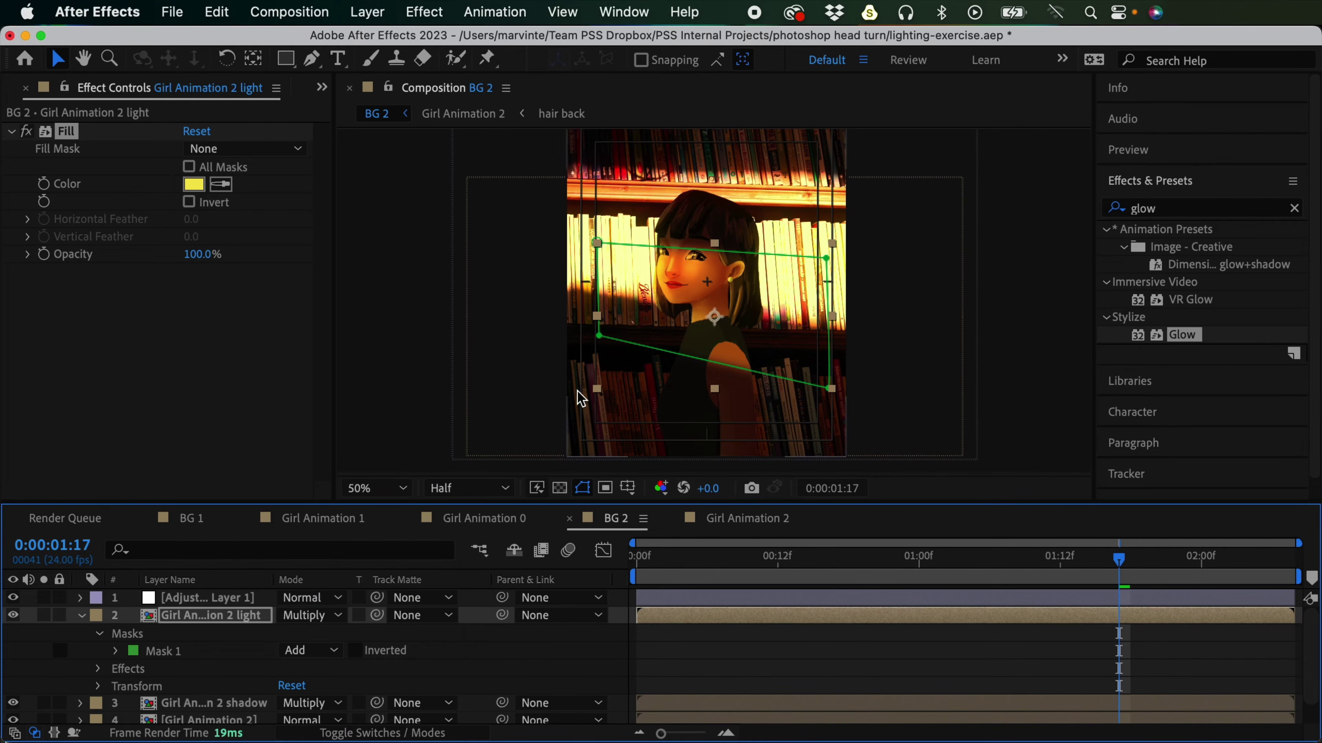
pyautogui.click(311, 615)
pyautogui.moveTo(364, 726)
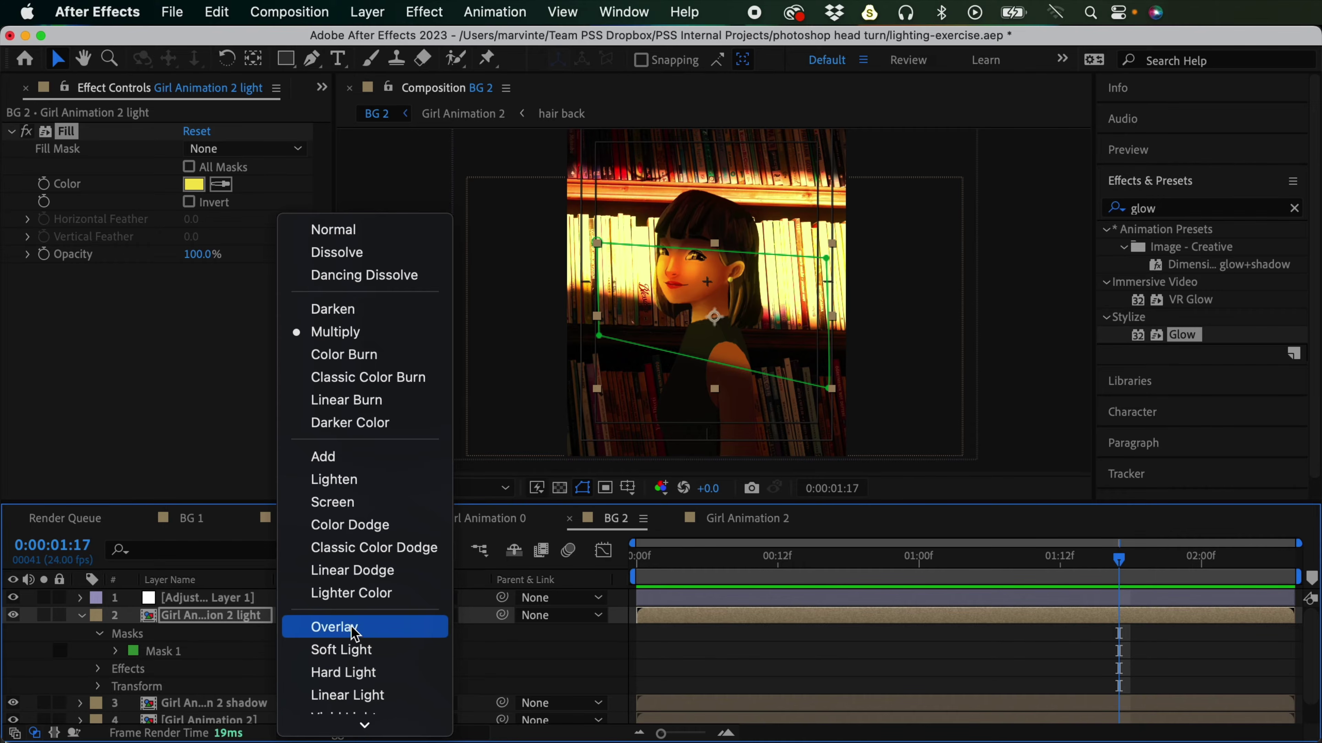
pyautogui.click(354, 628)
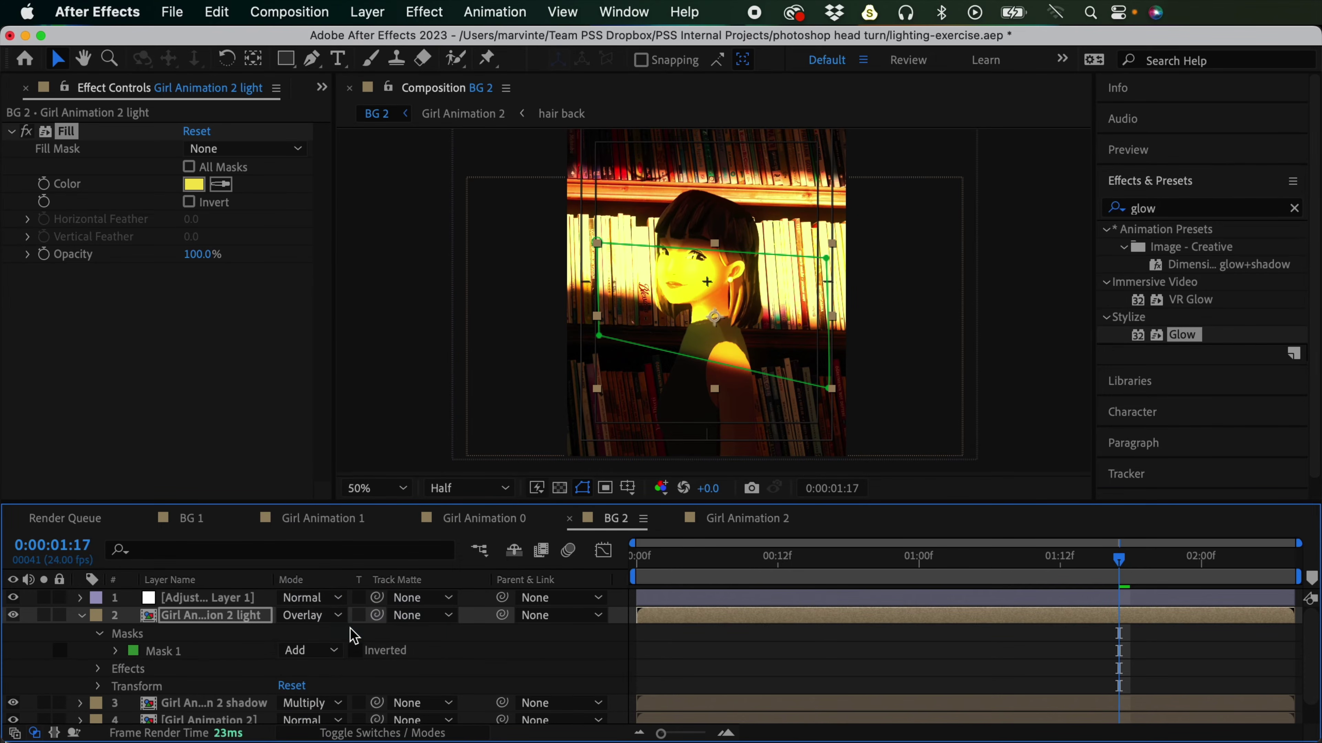
pyautogui.click(704, 648)
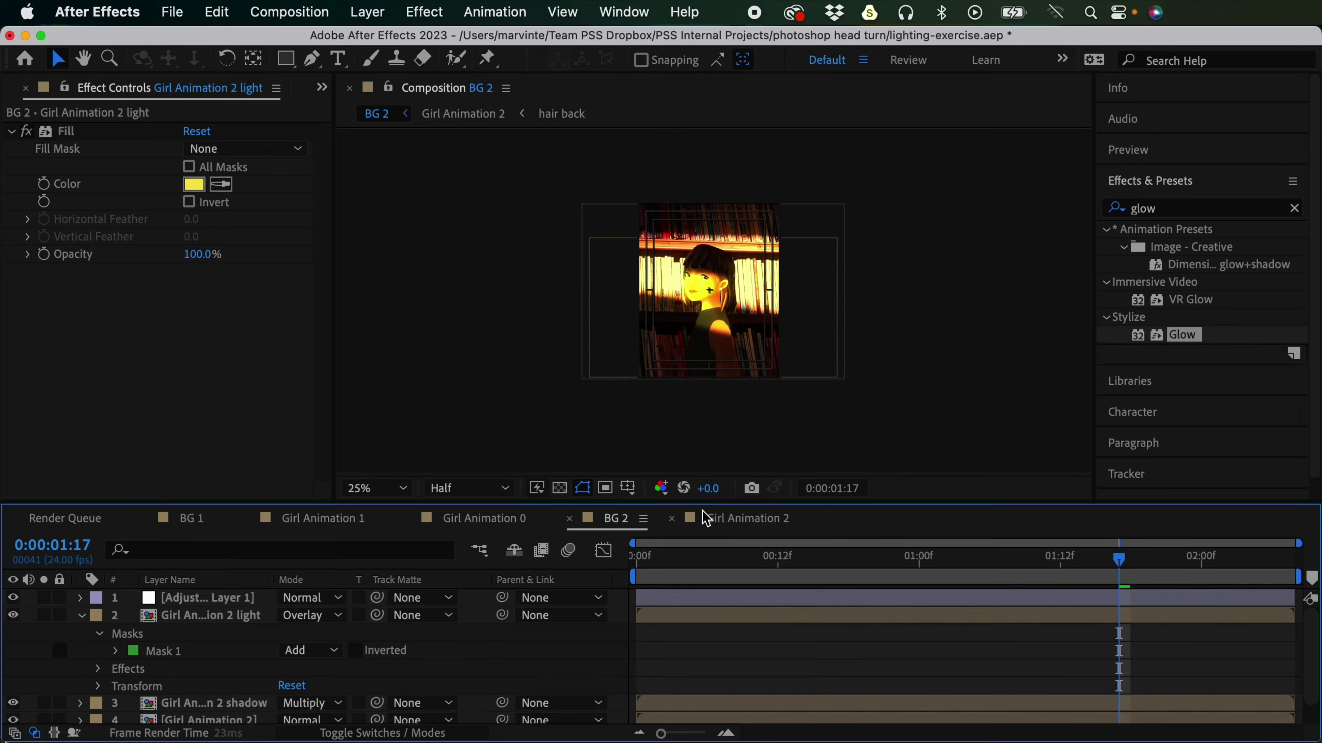
# Step: Test a darker olive Fill color on the light layer and settle on bright yellow, about RGB 251, 240, 79
pyautogui.click(720, 622)
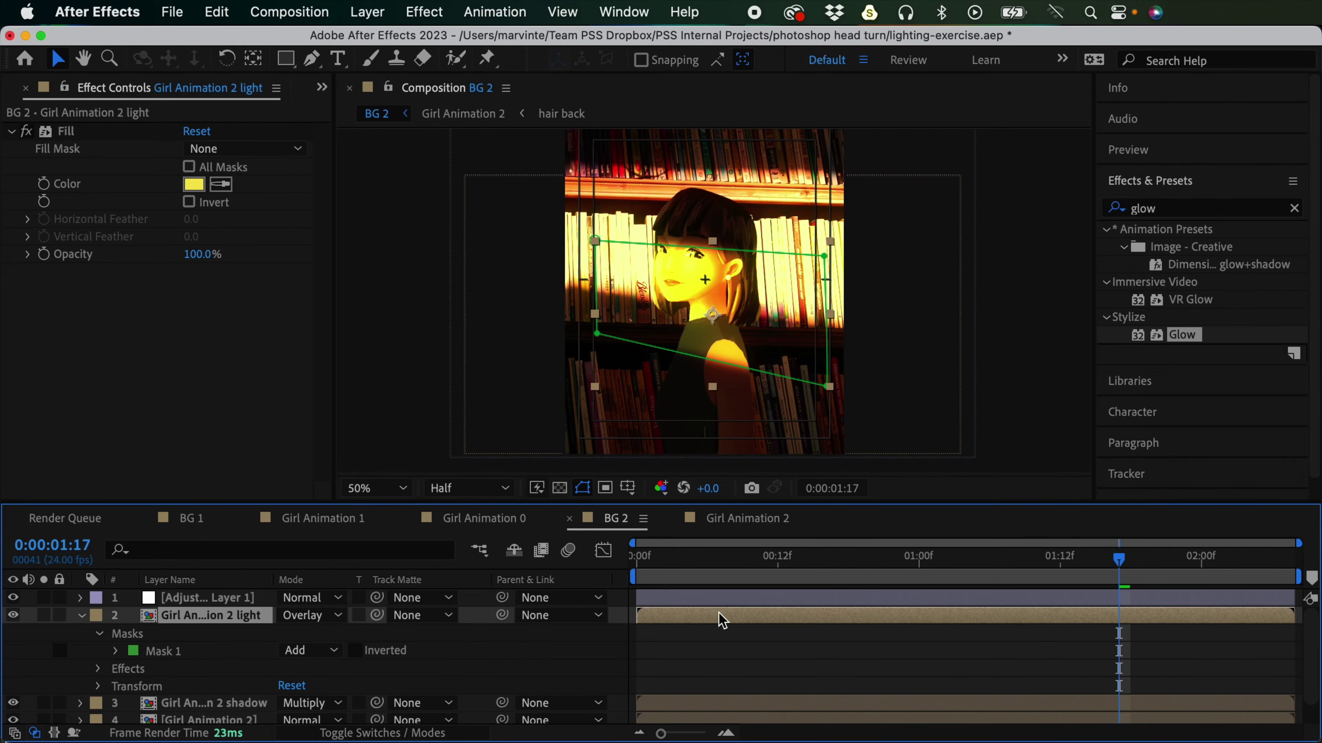
pyautogui.click(193, 184)
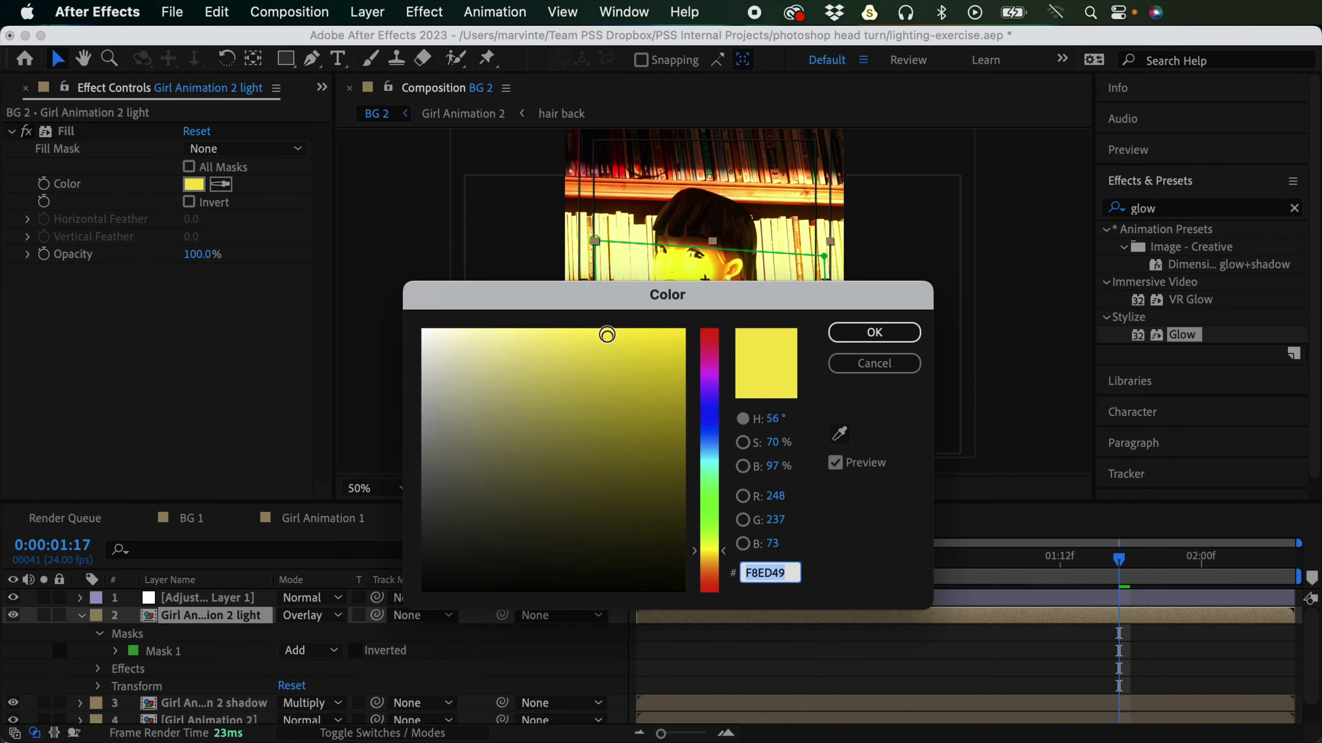
pyautogui.moveTo(647, 304)
pyautogui.mouseDown()
pyautogui.moveTo(608, 282)
pyautogui.moveTo(560, 401)
pyautogui.moveTo(576, 421)
pyautogui.mouseUp()
pyautogui.moveTo(747, 281); pyautogui.dragTo(700, 468)
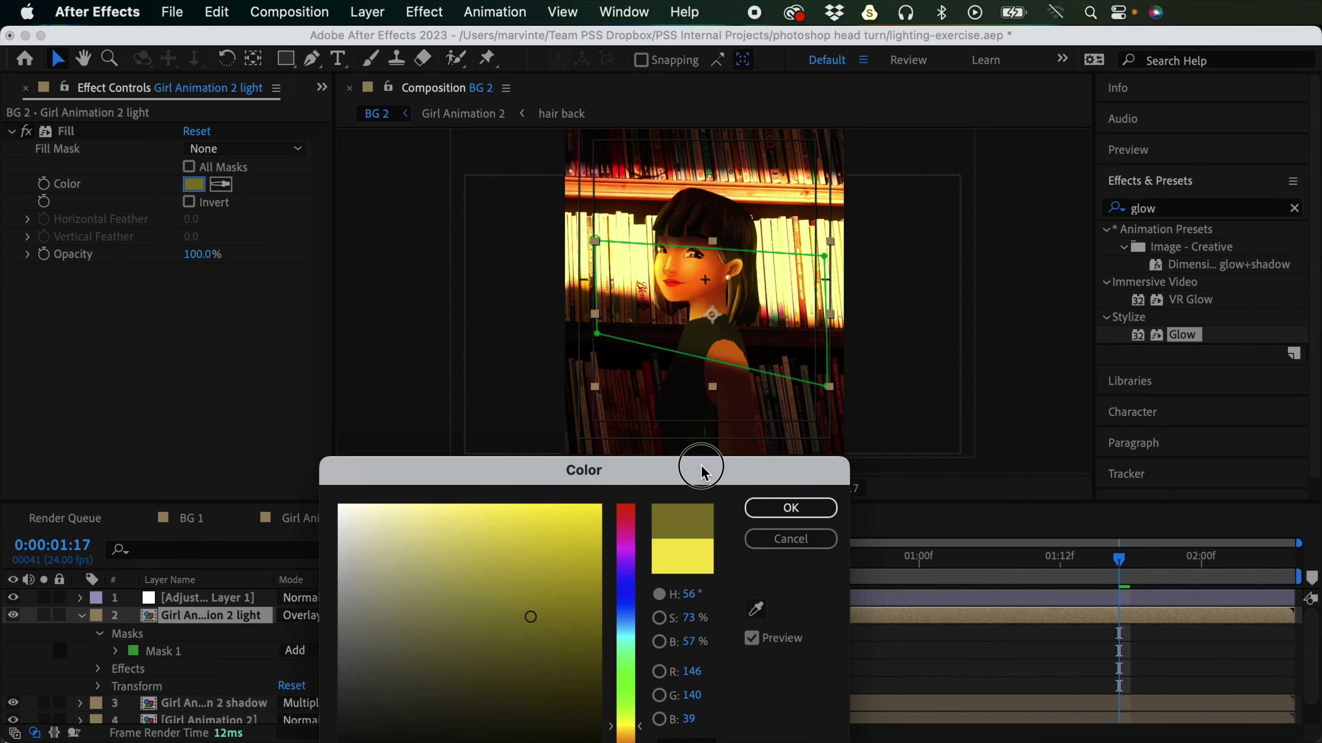
pyautogui.moveTo(529, 617)
pyautogui.mouseDown()
pyautogui.moveTo(516, 613)
pyautogui.moveTo(501, 478)
pyautogui.moveTo(502, 500)
pyautogui.mouseUp()
pyautogui.click(516, 508)
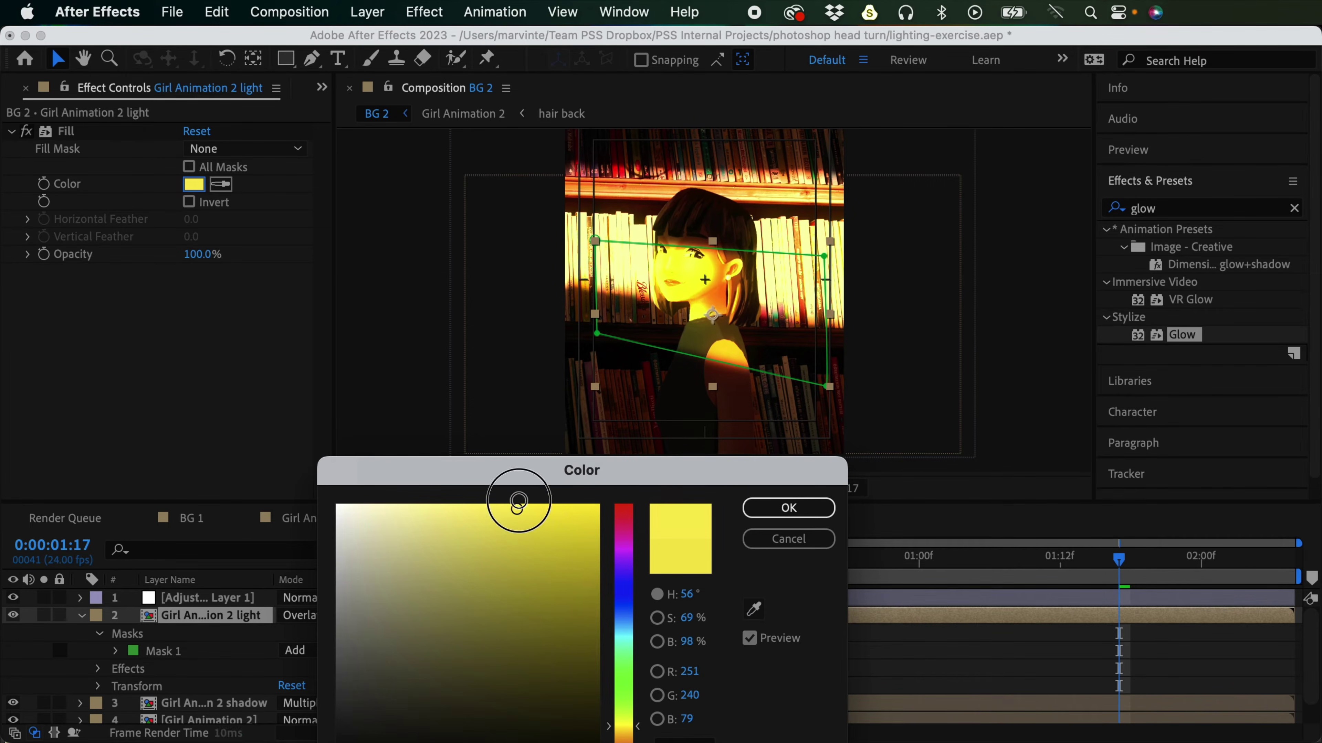
pyautogui.click(788, 507)
# Step: Lower the Girl Animation 2 light layer's opacity to 42% and preview the animation
pyautogui.click(247, 621)
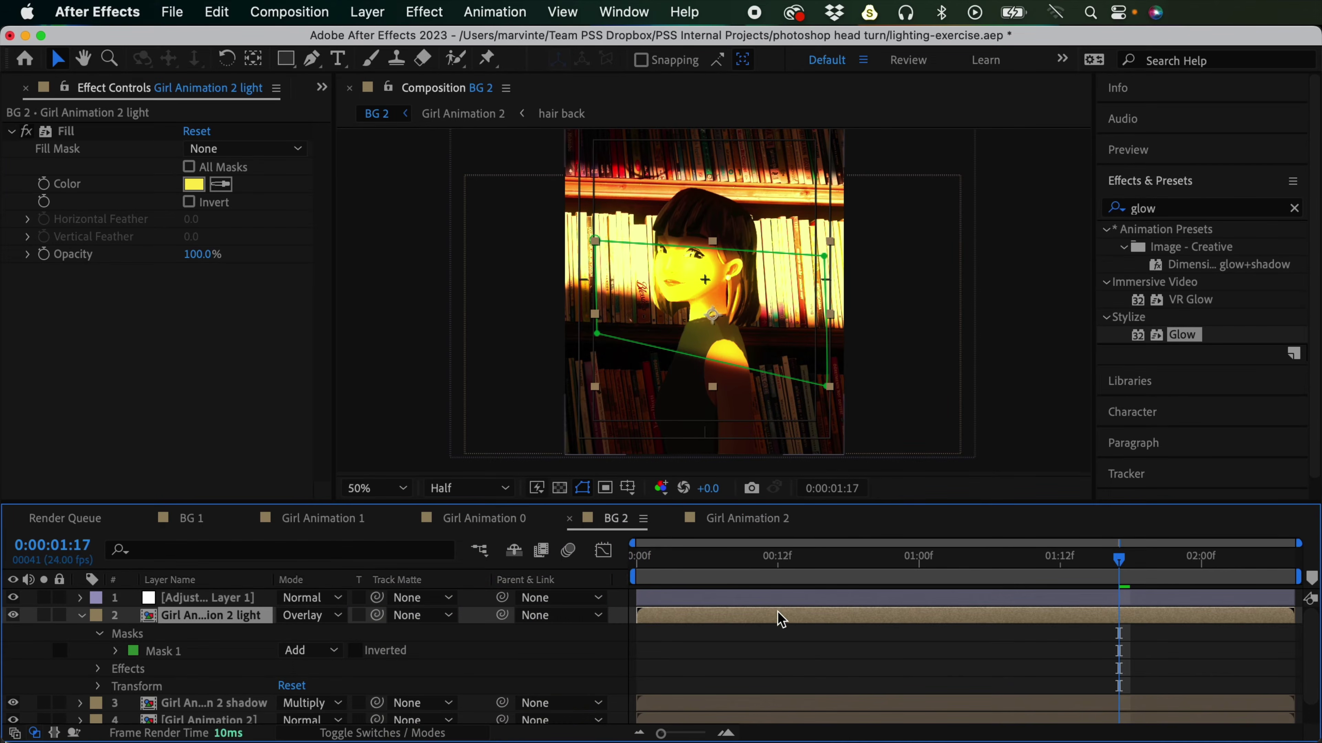
pyautogui.press('t')
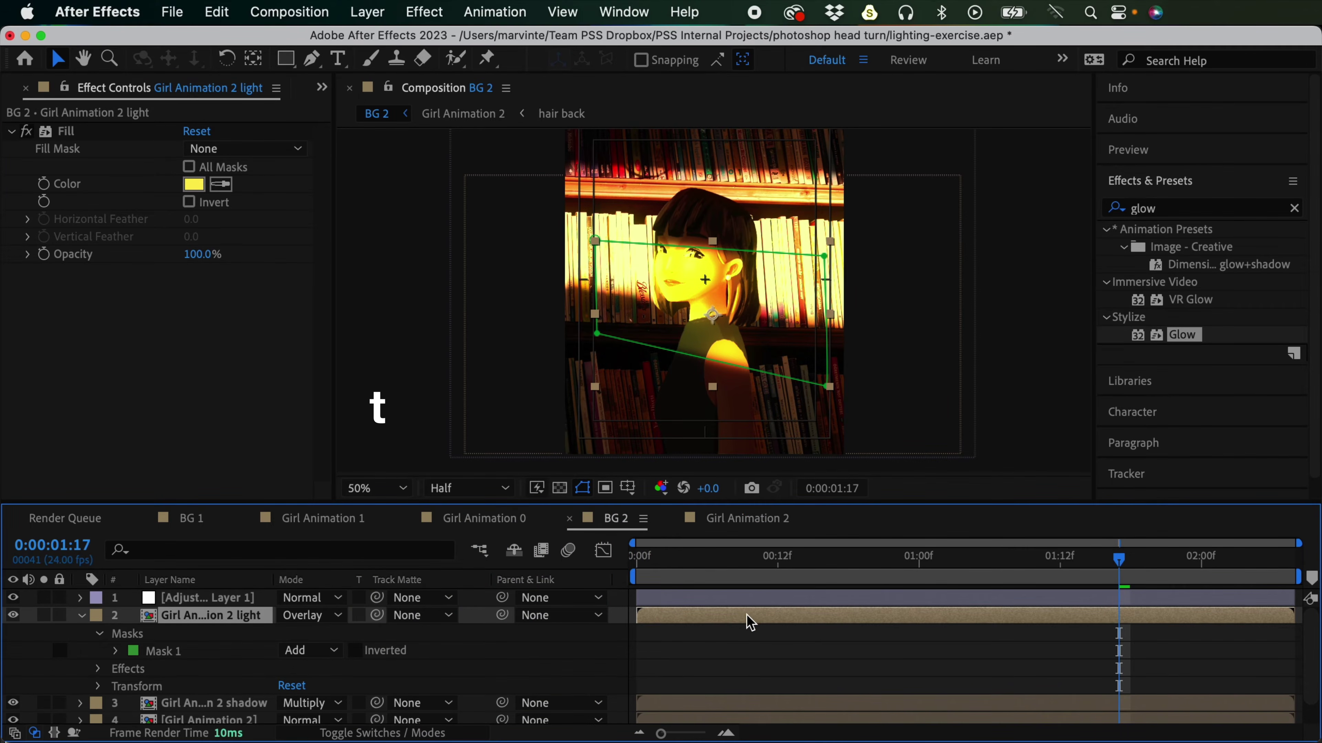
pyautogui.moveTo(289, 641); pyautogui.dragTo(246, 645)
pyautogui.press('space')
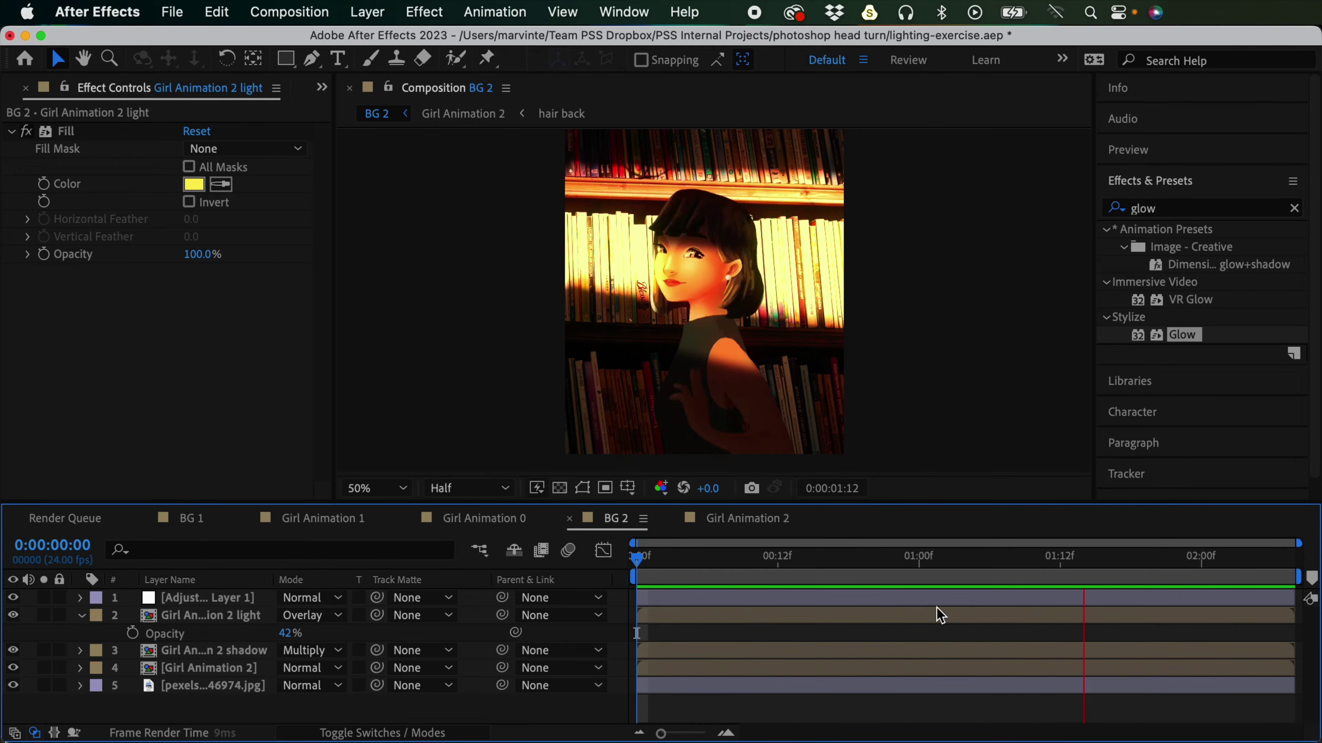
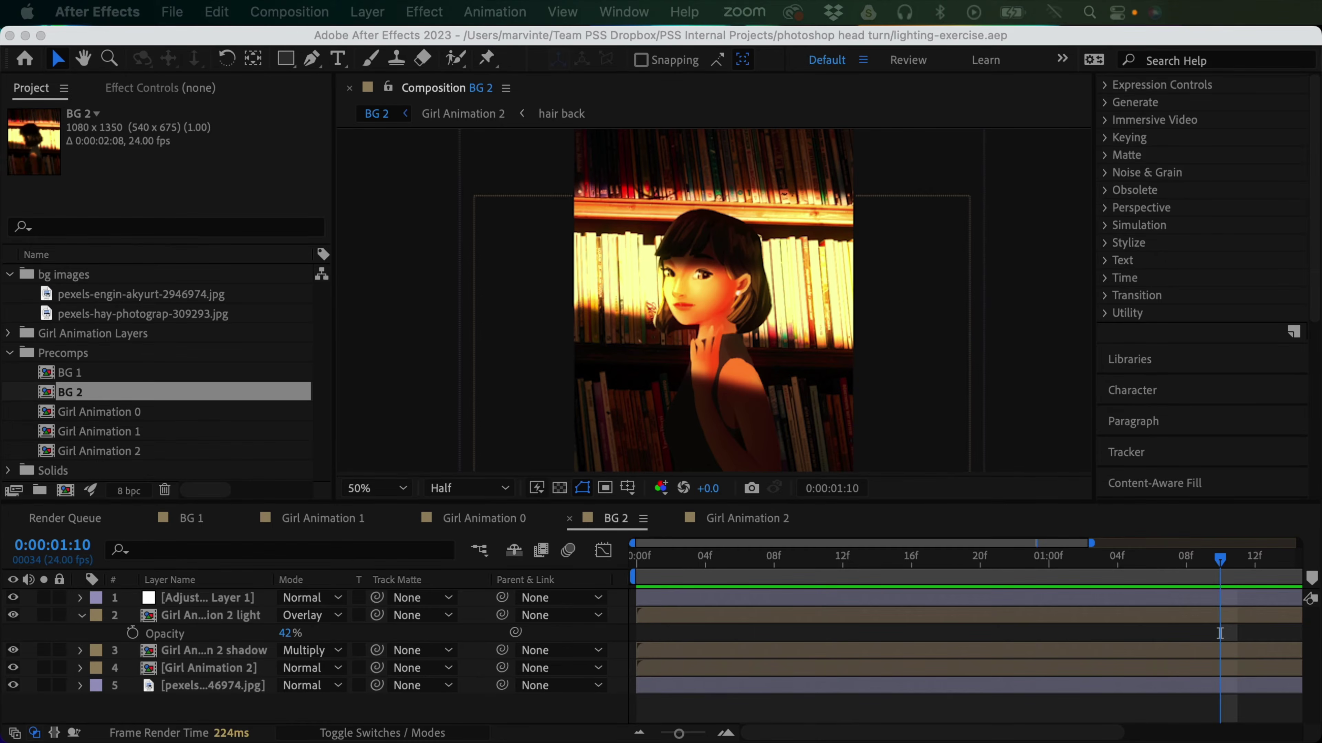
# Step: Close the previewed library photo and import its file, ending in 3747526.jpg, into the project's bg images folder
pyautogui.moveTo(0, 42); pyautogui.dragTo(652, 45)
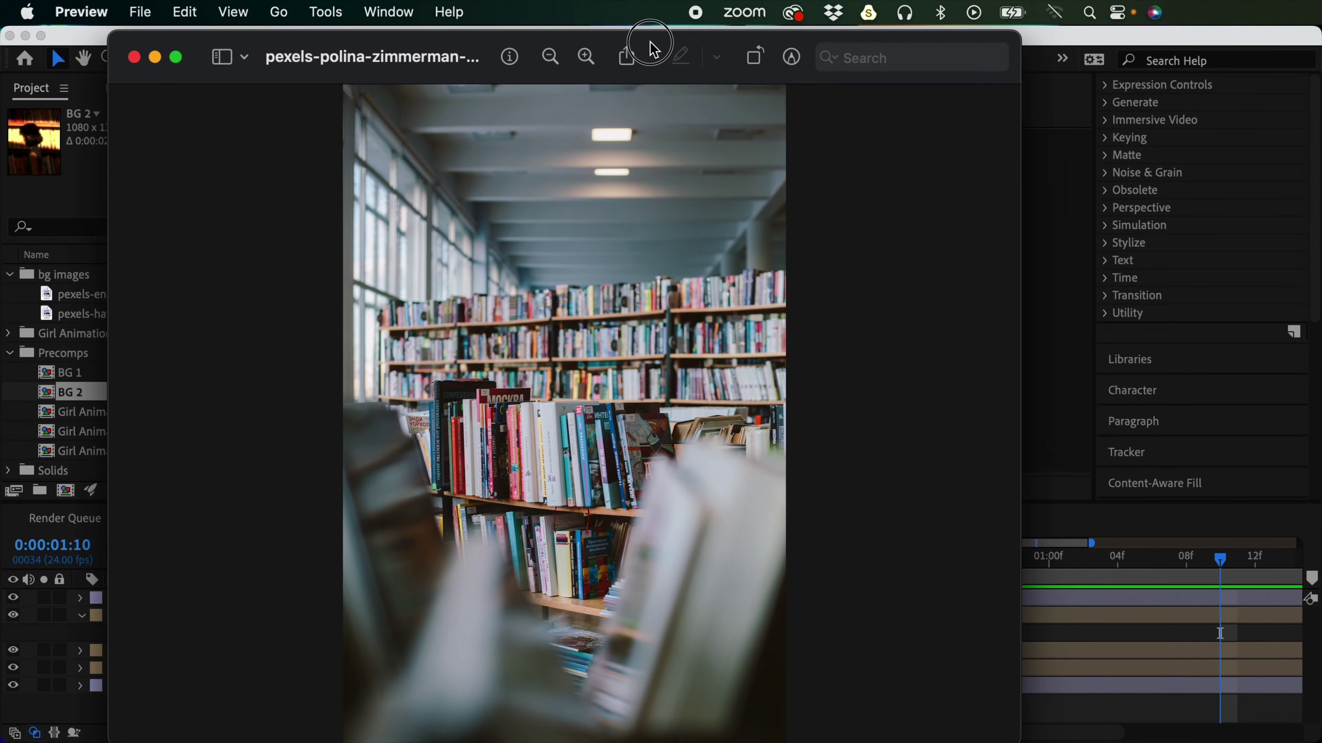
pyautogui.press('super+q')
pyautogui.moveTo(665, 347); pyautogui.dragTo(148, 283)
pyautogui.moveTo(148, 281); pyautogui.dragTo(148, 281)
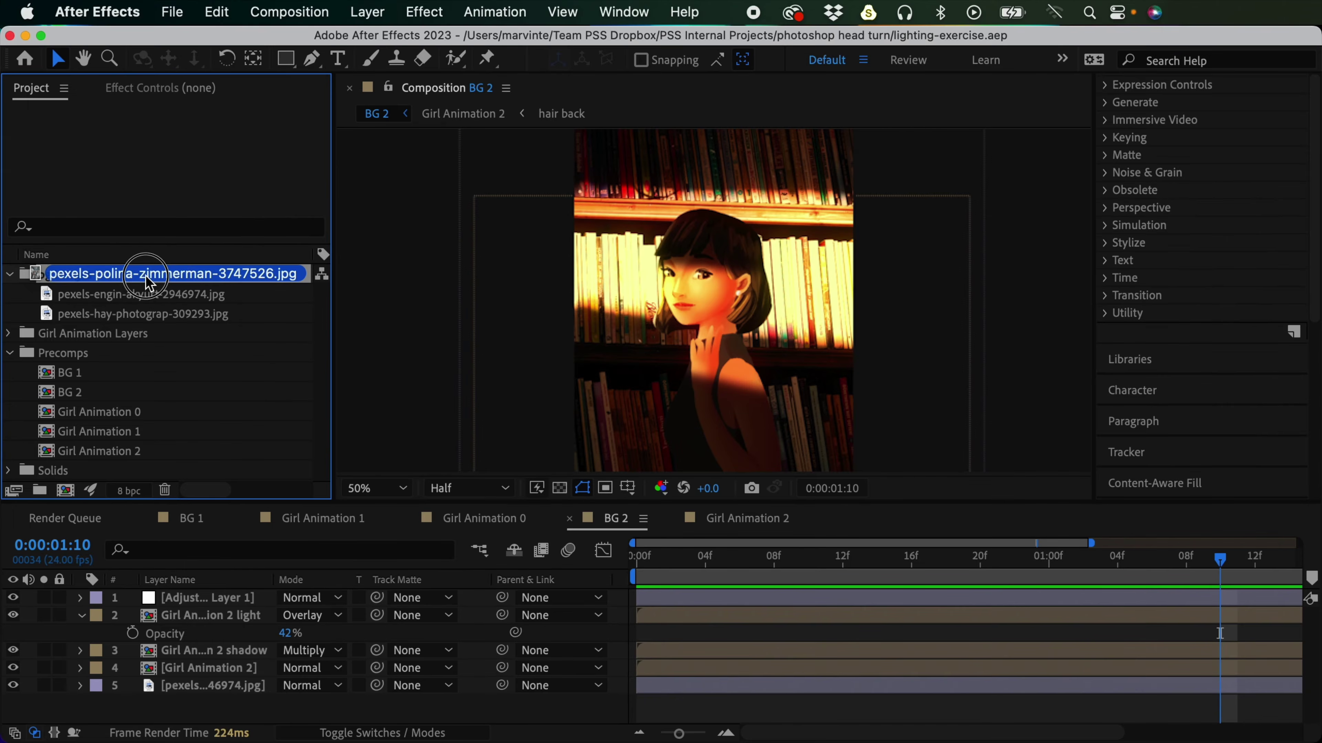
# Step: Rename the BG 1 composition in the Precomps folder to "option 0"
pyautogui.moveTo(325, 369); pyautogui.dragTo(323, 439)
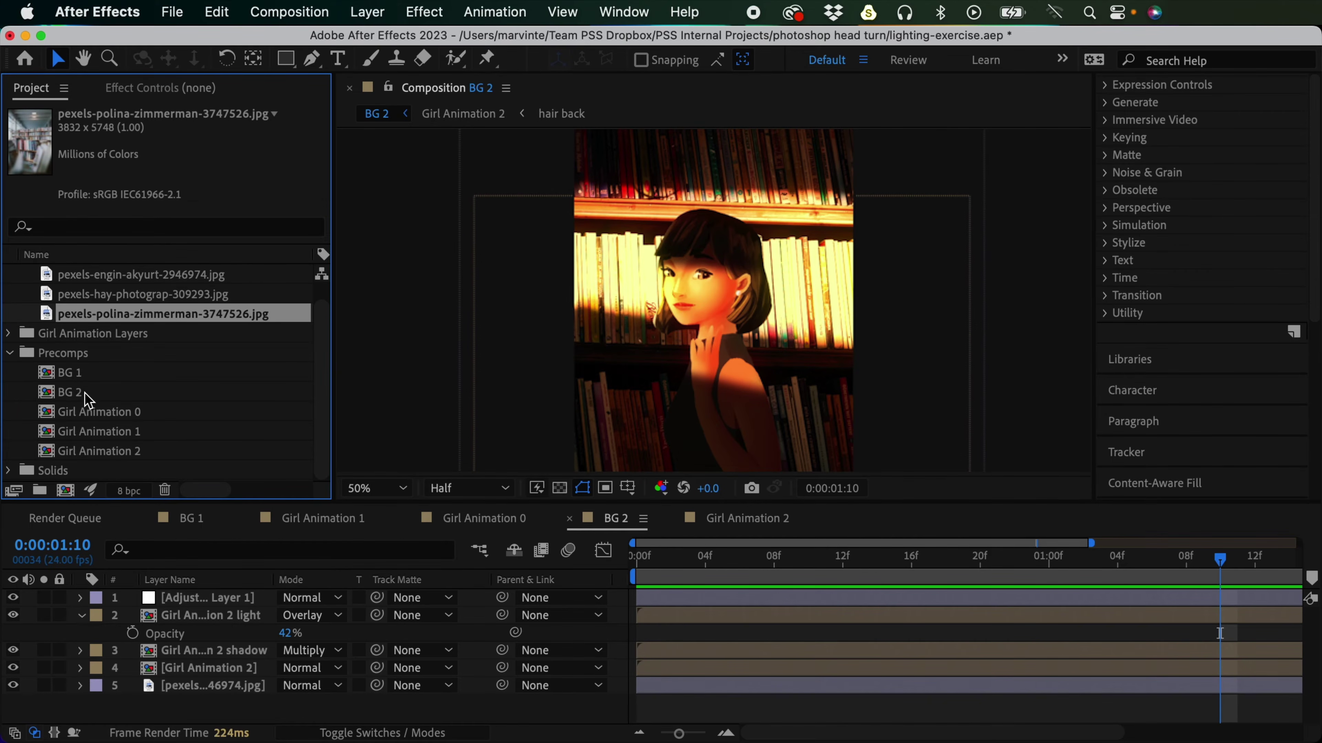
pyautogui.click(78, 374)
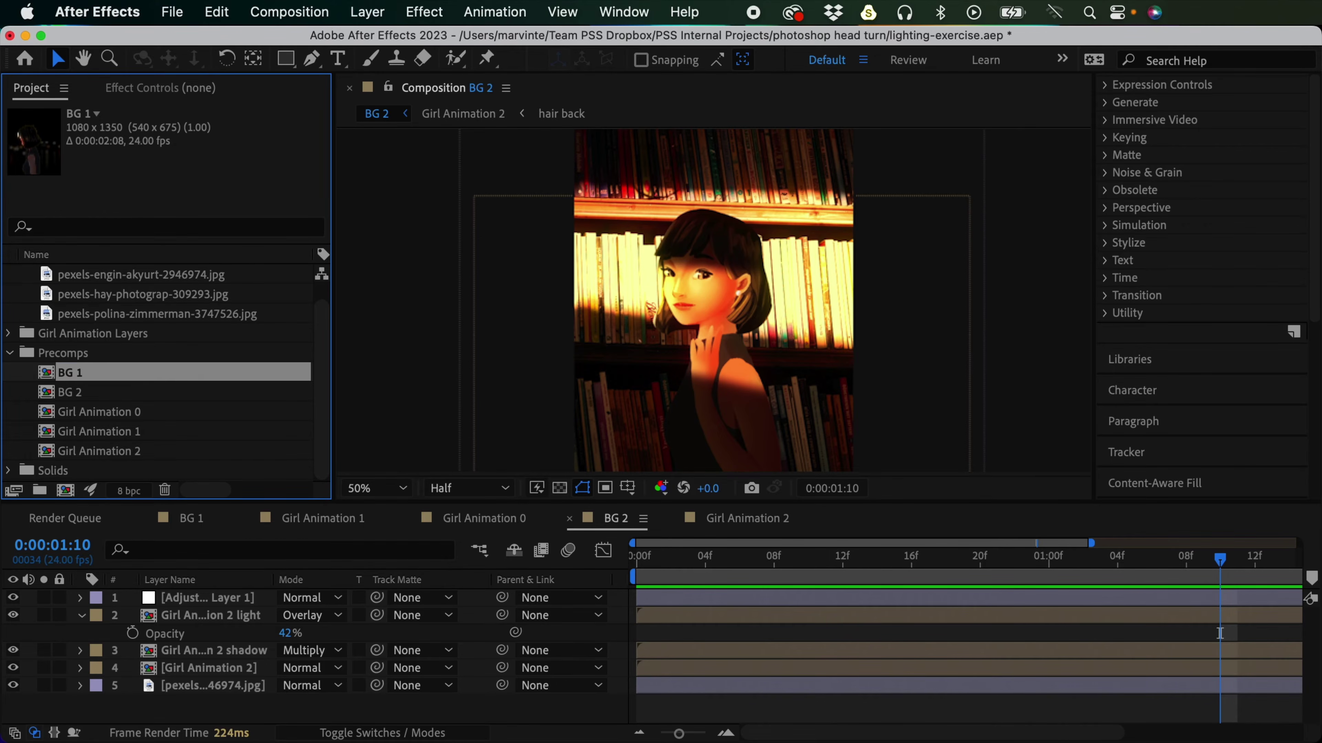
pyautogui.press('Return')
pyautogui.write('opti')
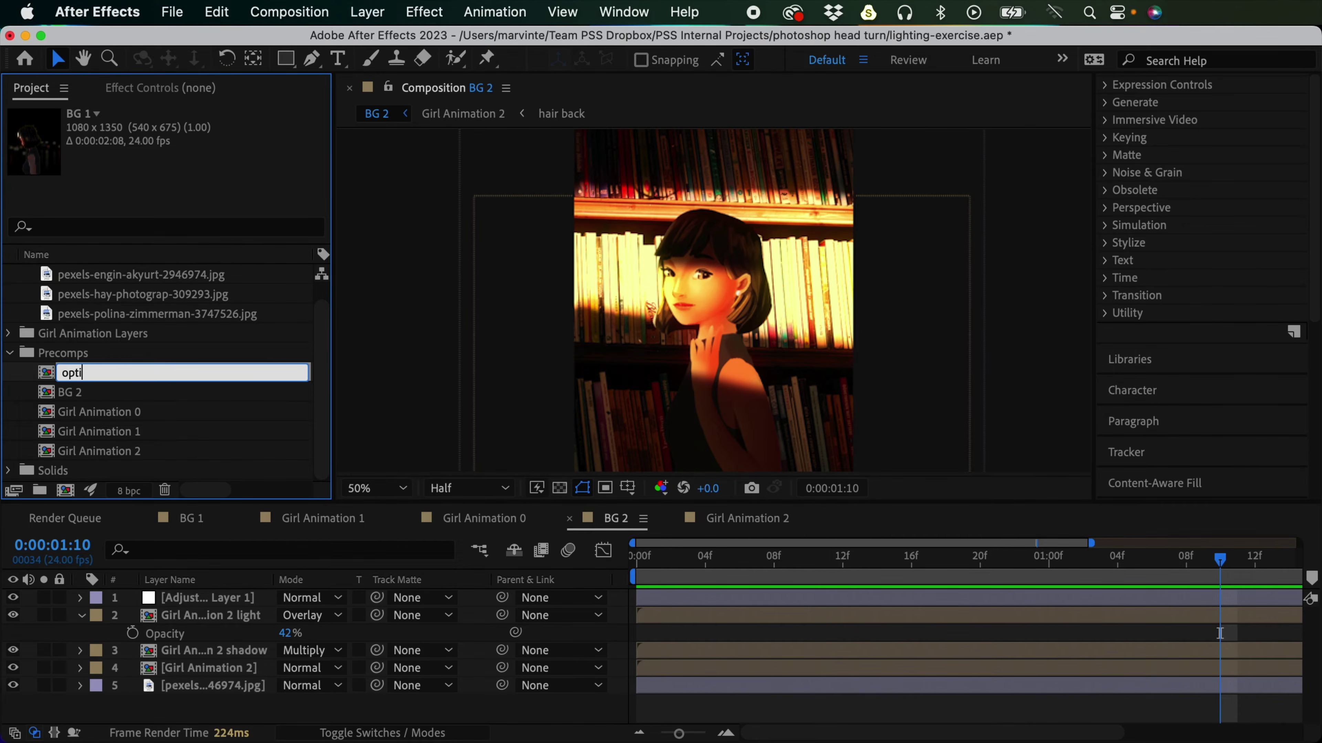
pyautogui.write('on 0')
pyautogui.press('Return')
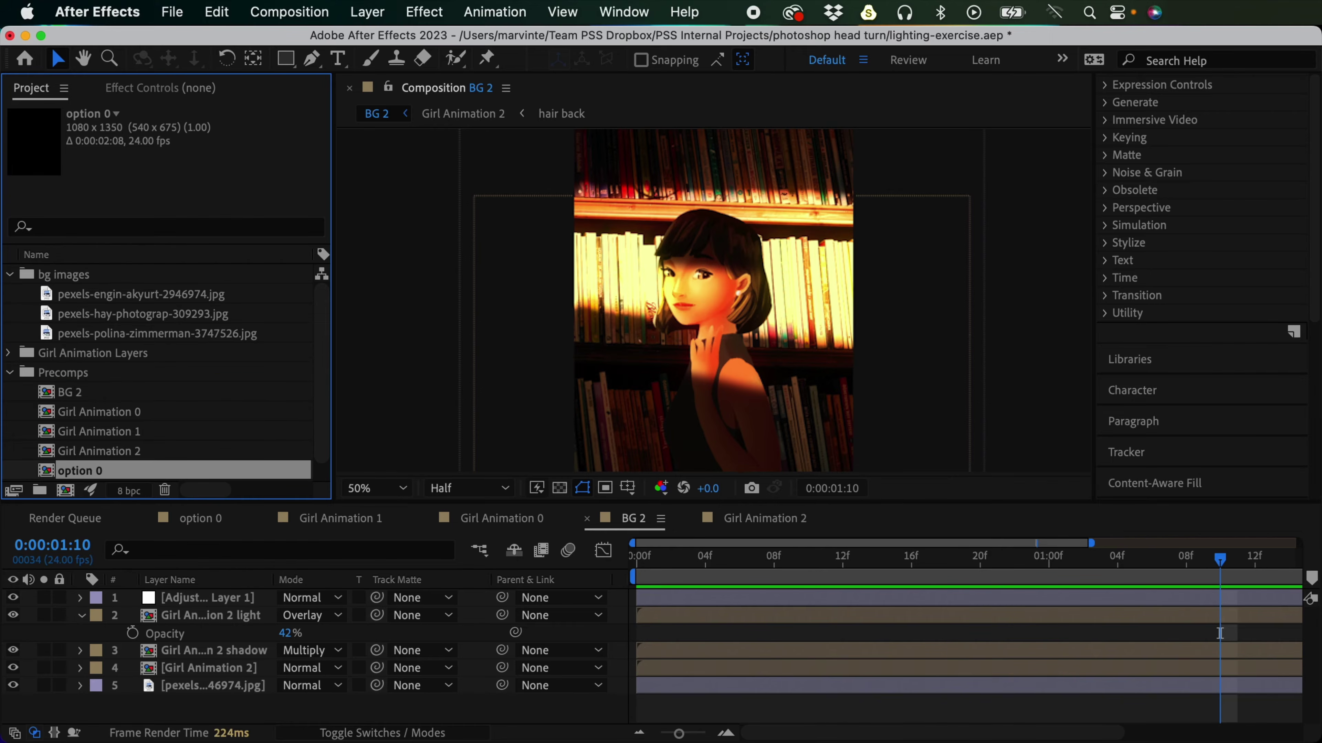
# Step: Rename the BG 2 composition in the Precomps folder to "option 1"
pyautogui.scroll(-1, 209, 438)
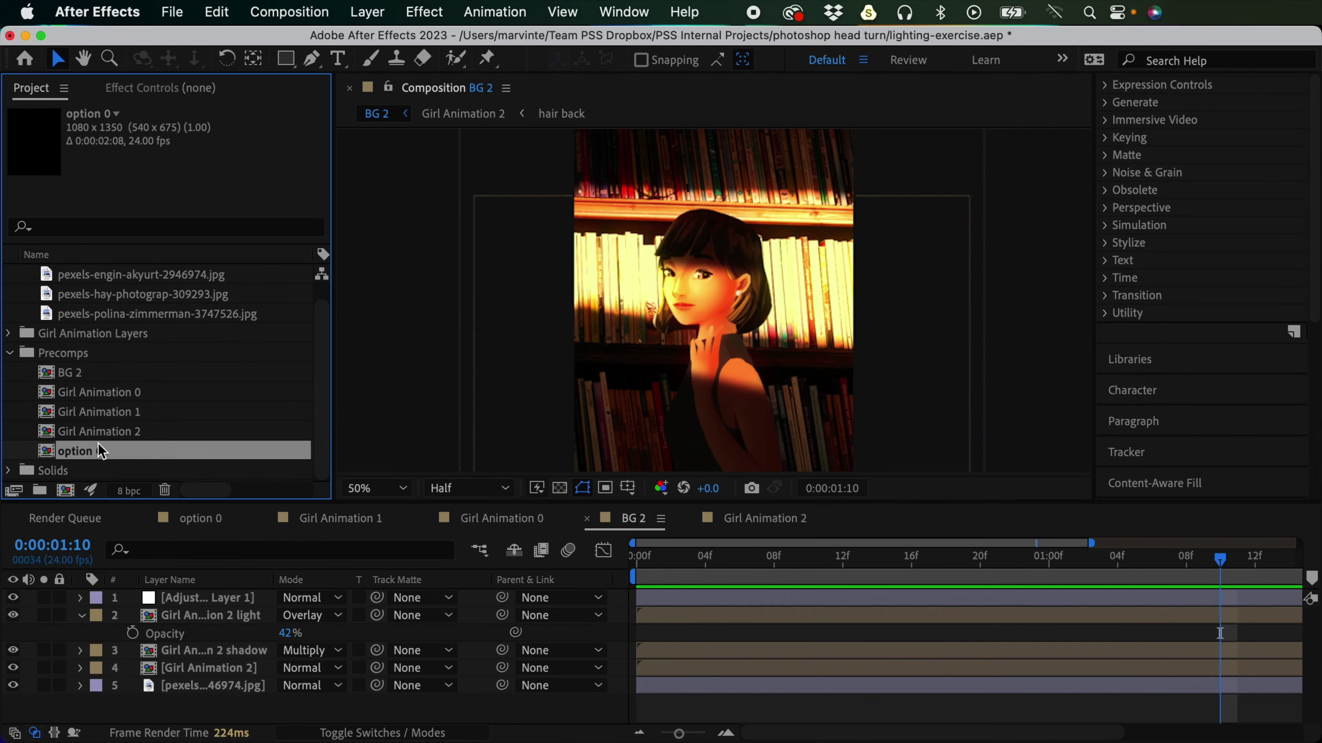
pyautogui.click(81, 372)
pyautogui.press('Return')
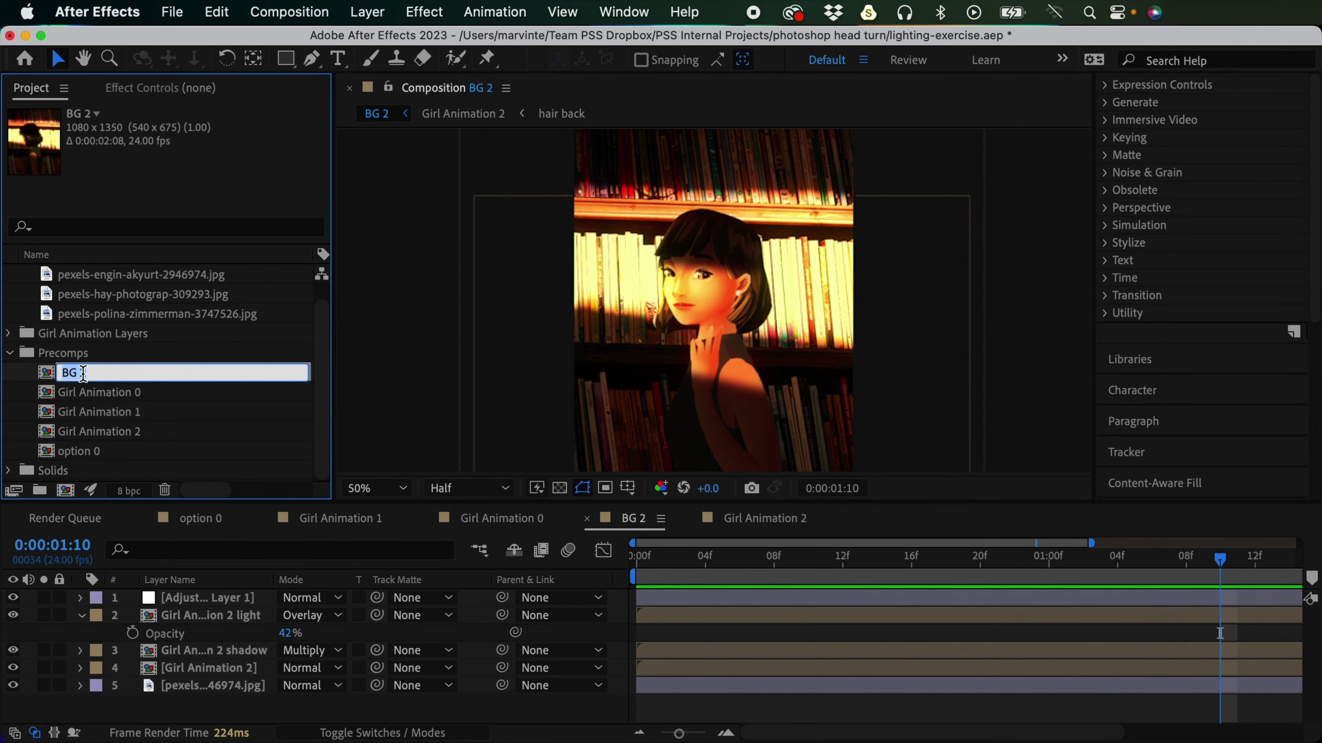
pyautogui.write('option 1')
pyautogui.press('Return')
# Step: Duplicate the option 1 composition and open the duplicate
pyautogui.scroll(-1, 314, 455)
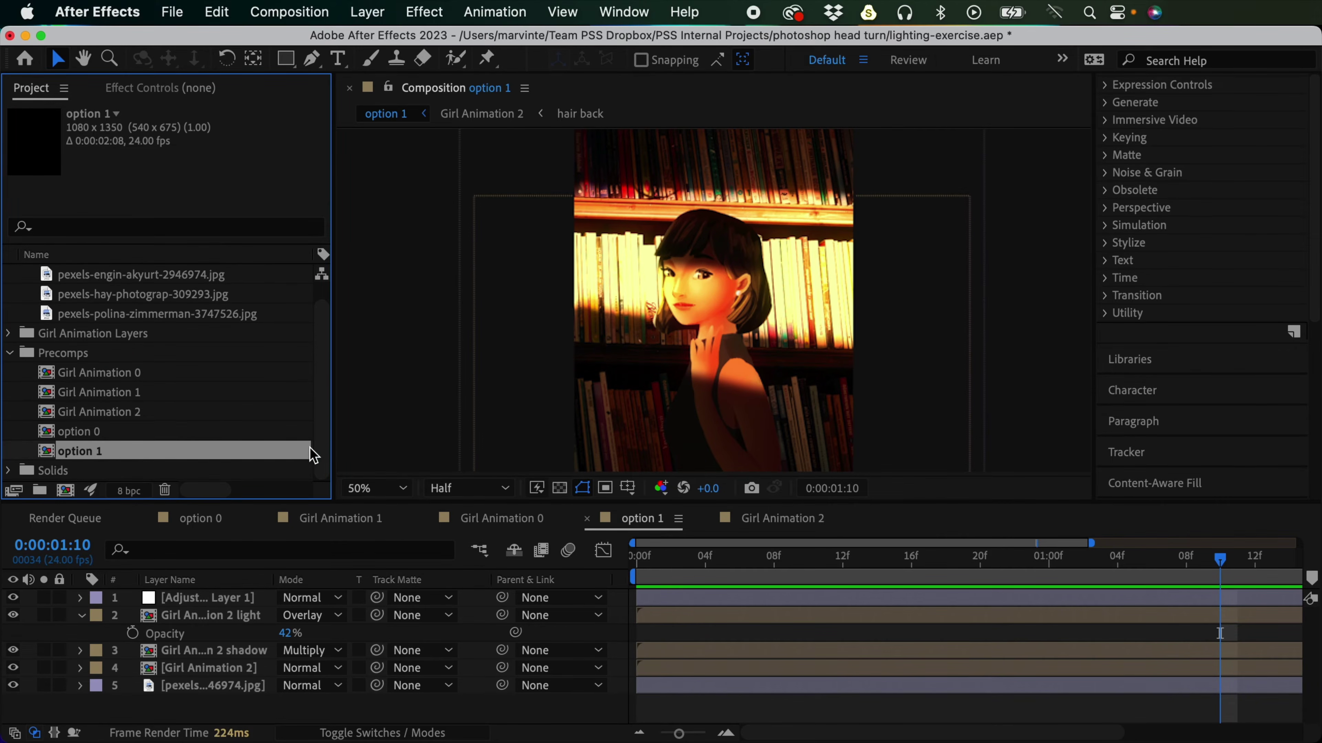
pyautogui.press('super+d')
pyautogui.doubleClick(99, 450)
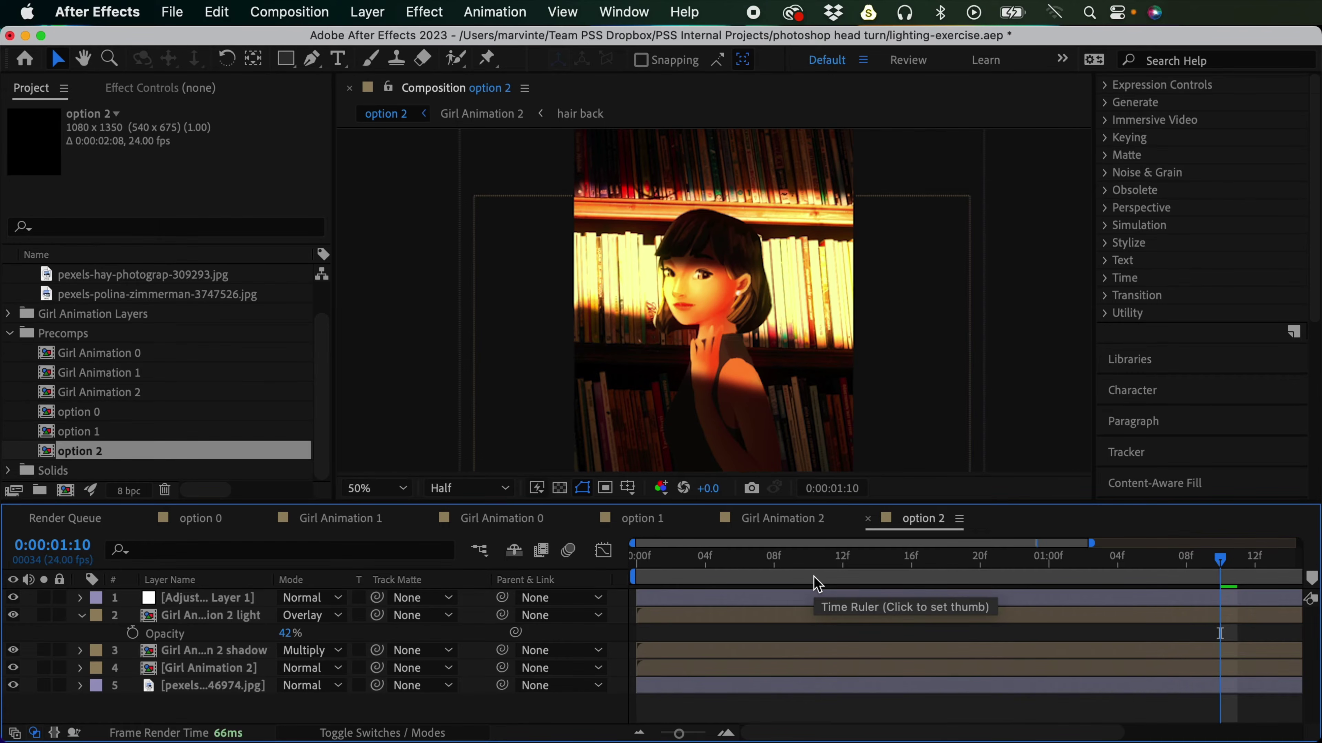
# Step: Delete the adjustment, light, shadow and background photo layers from option 2, keeping only the Girl Animation 2 layer
pyautogui.click(902, 599)
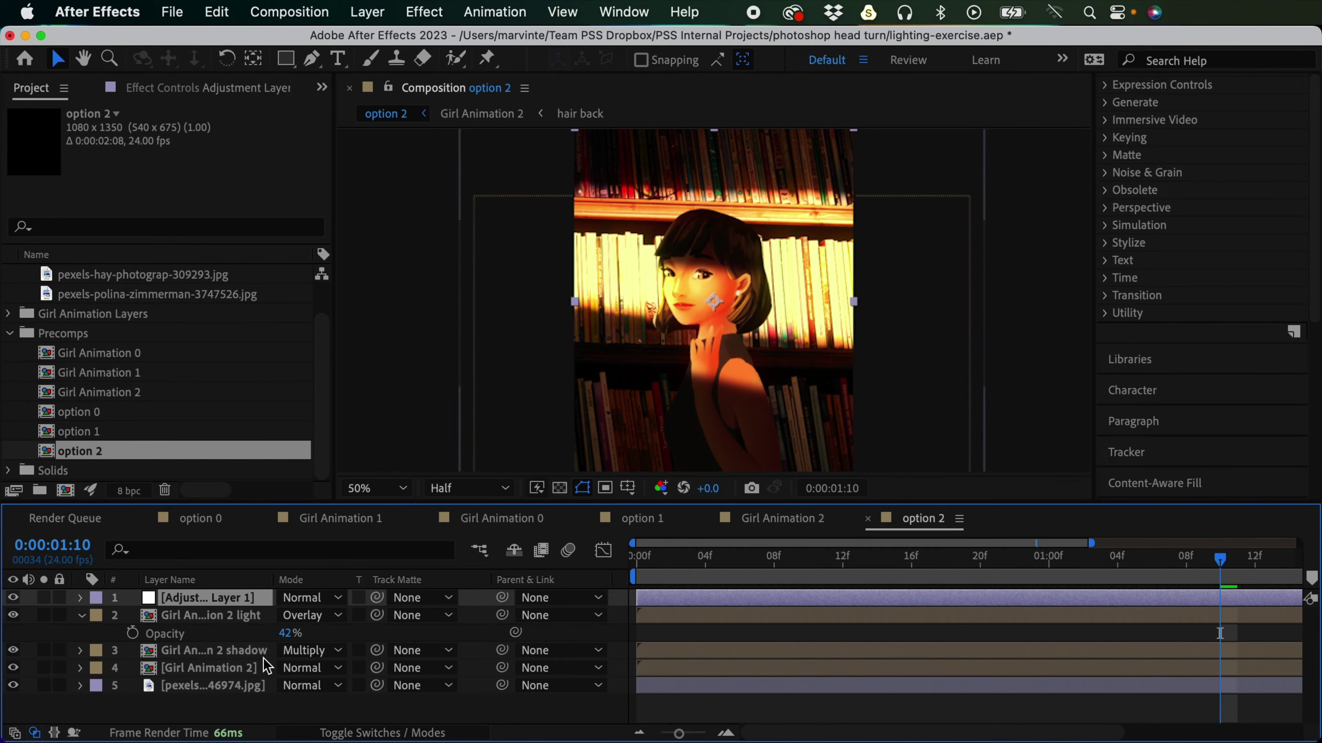
pyautogui.keyDown('shift'); pyautogui.click(252, 651); pyautogui.keyUp('shift')
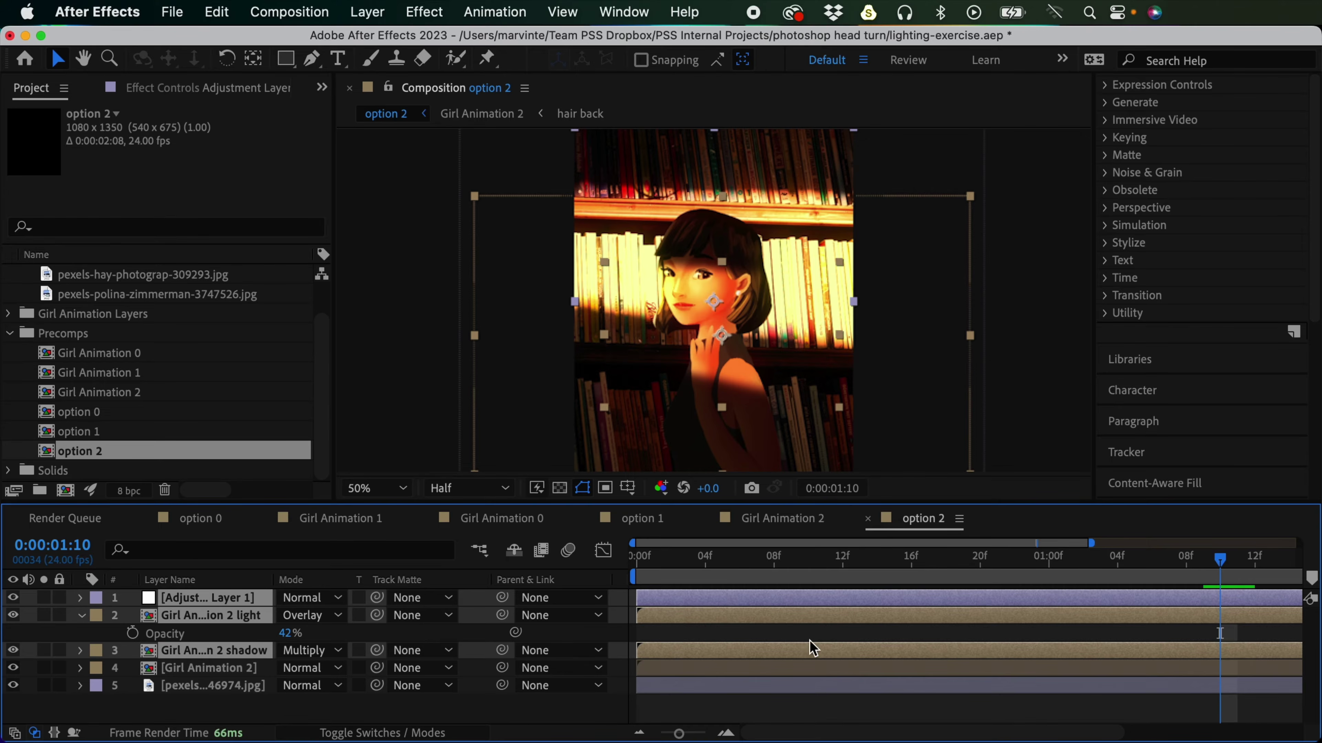
pyautogui.press('Delete')
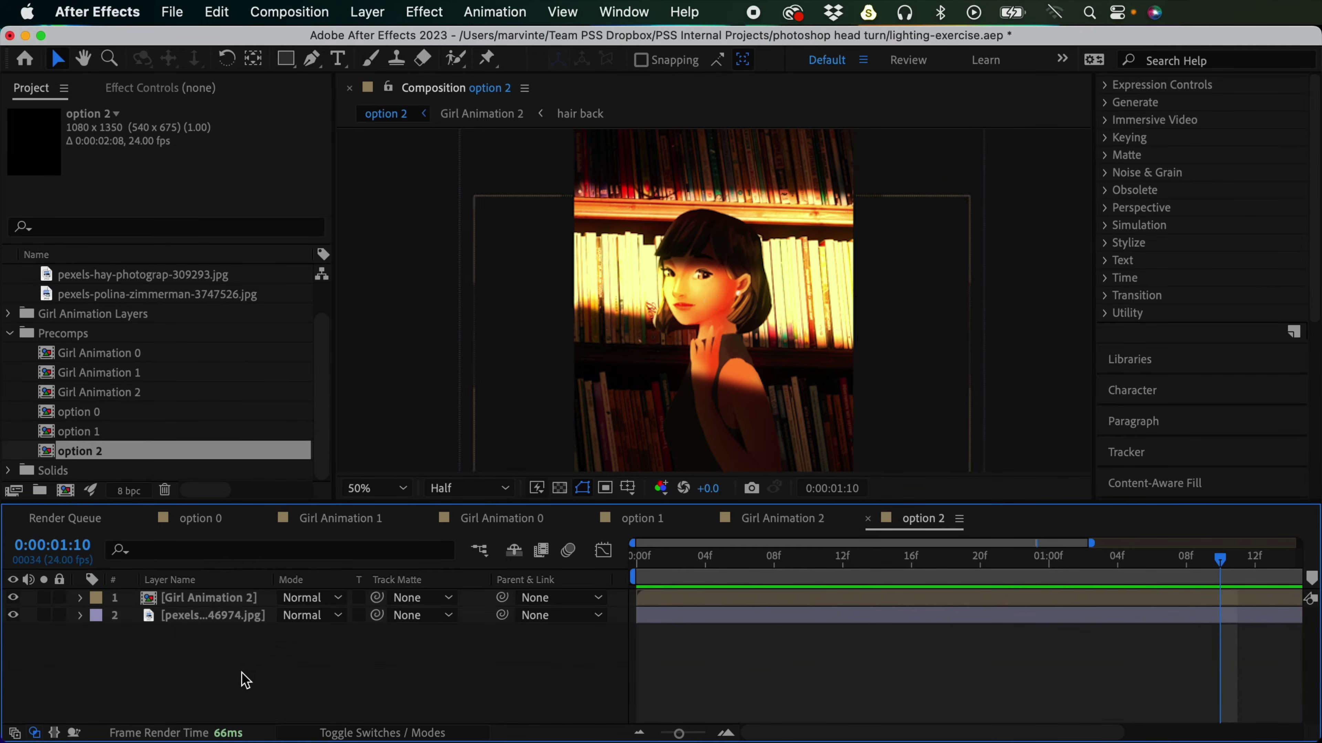
pyautogui.click(743, 617)
pyautogui.press('Delete')
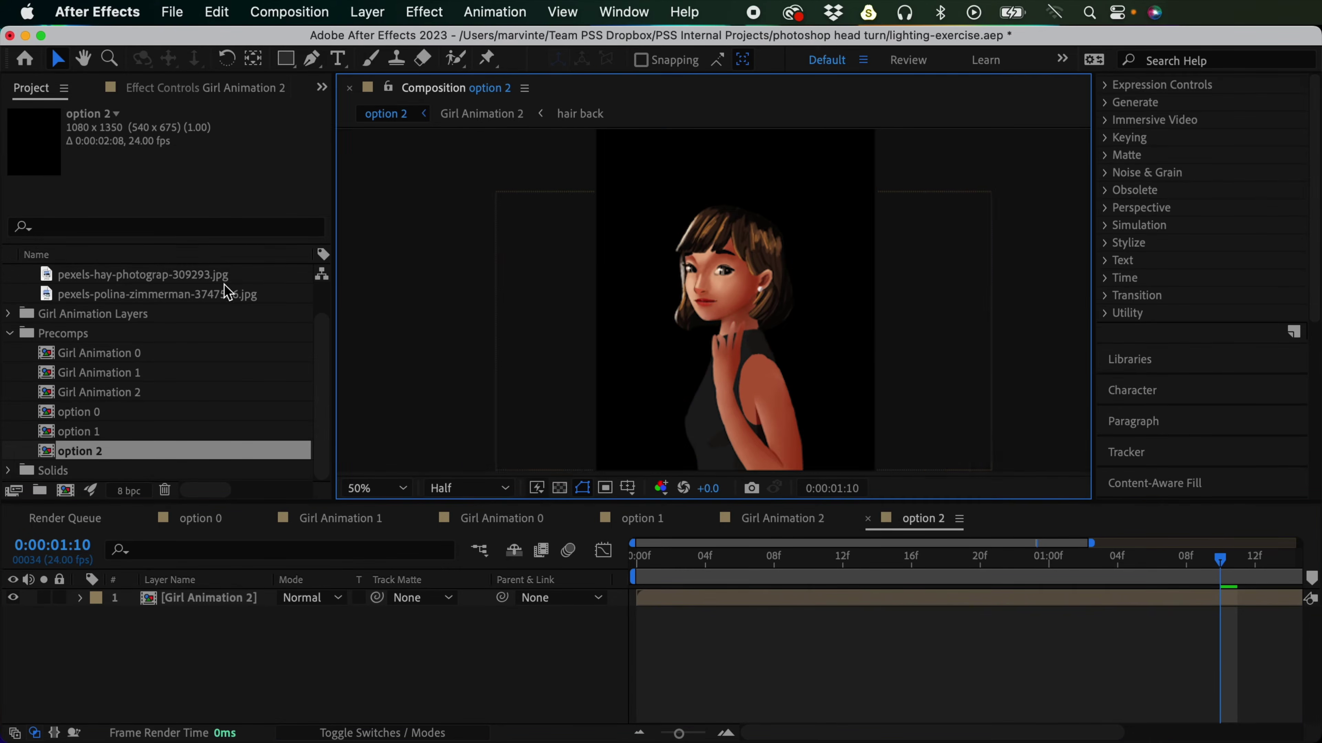
# Step: Place the library photo ending in 3747526.jpg beneath the Girl Animation 2 layer and scale it down to just cover the frame
pyautogui.click(220, 296)
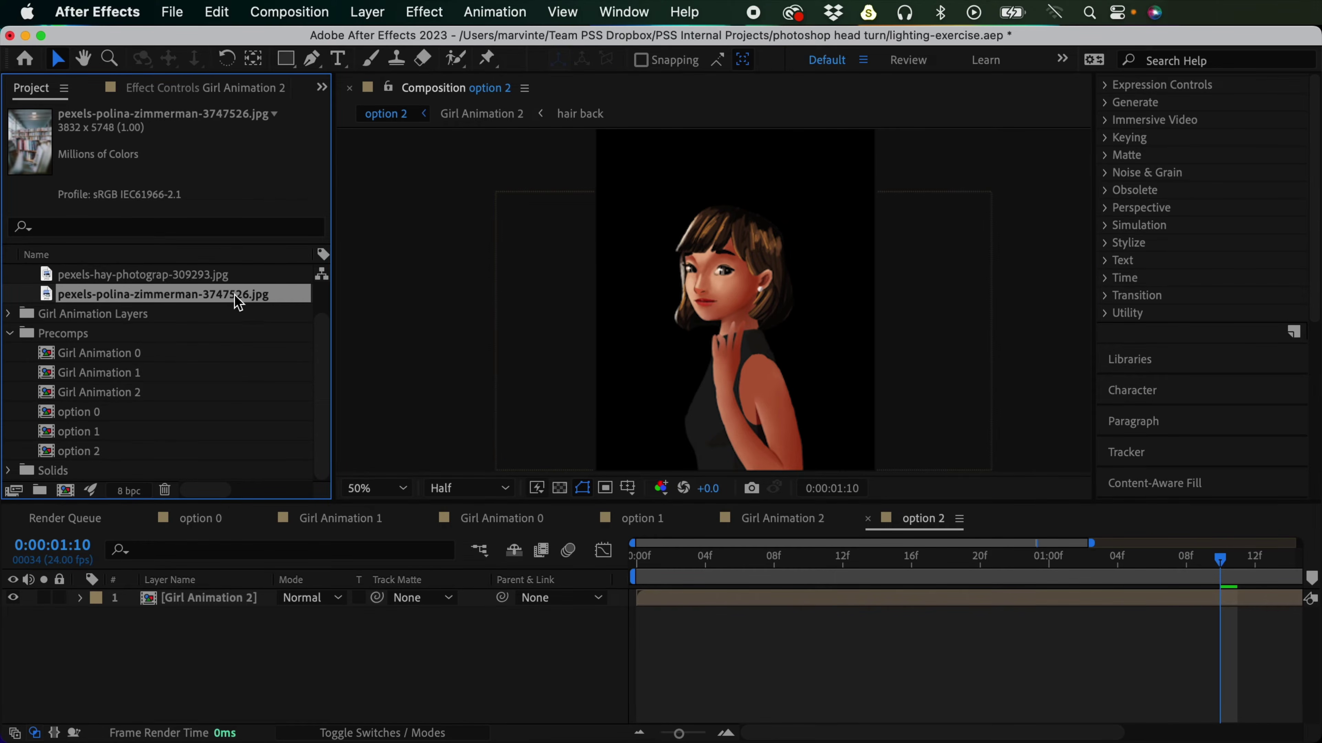
pyautogui.moveTo(231, 294); pyautogui.dragTo(318, 649)
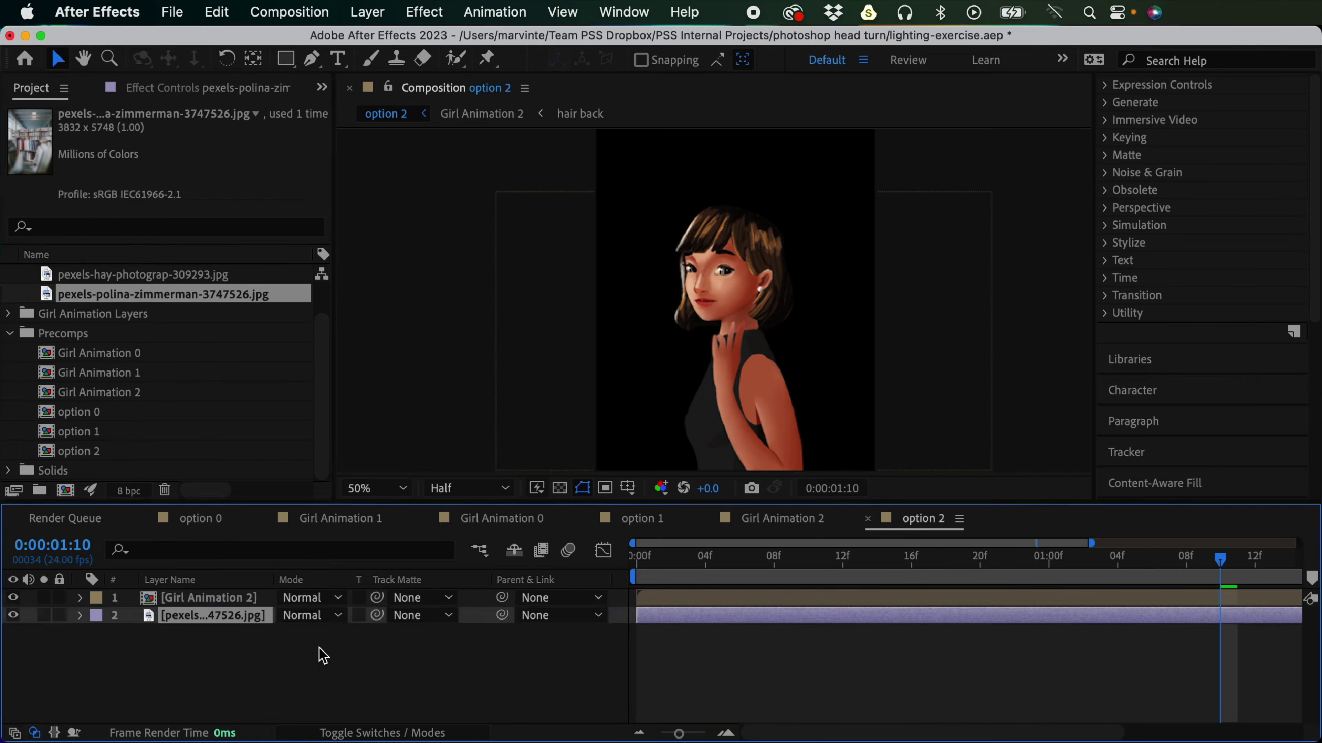
pyautogui.press(',')
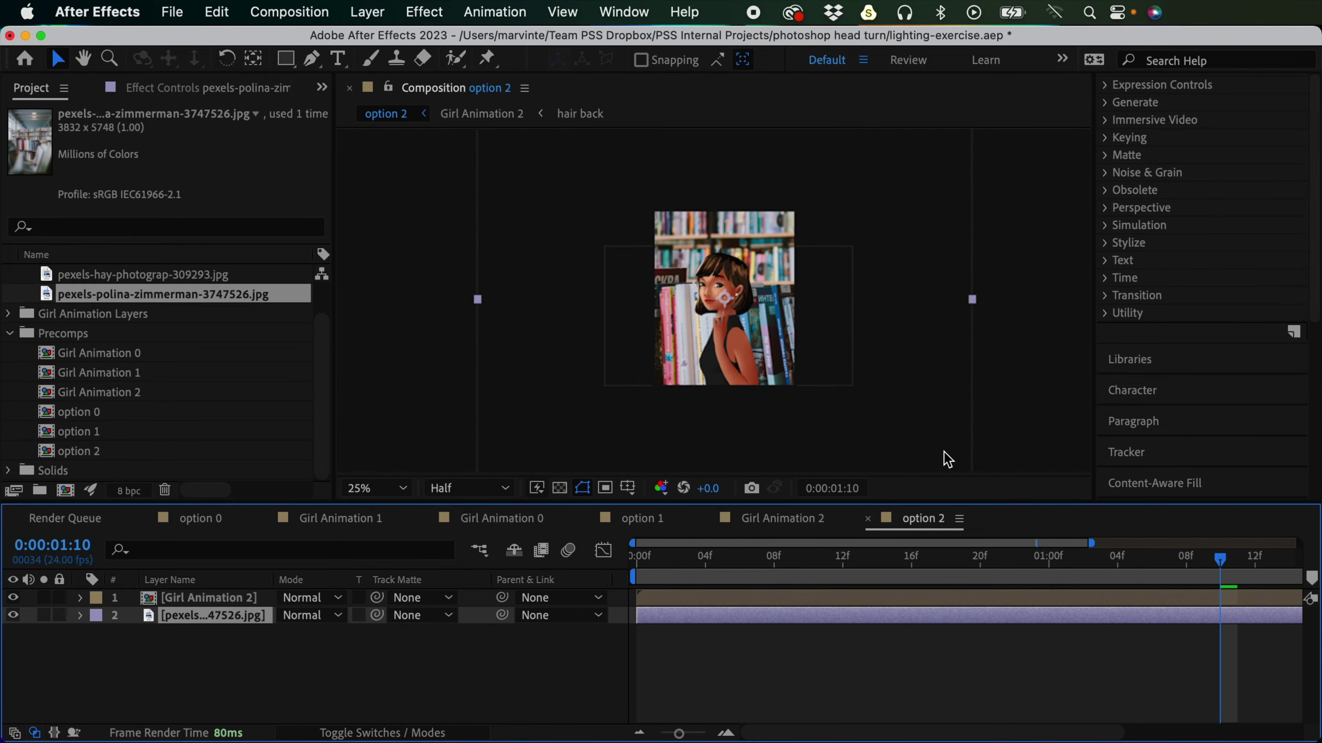
pyautogui.moveTo(971, 300); pyautogui.dragTo(803, 270)
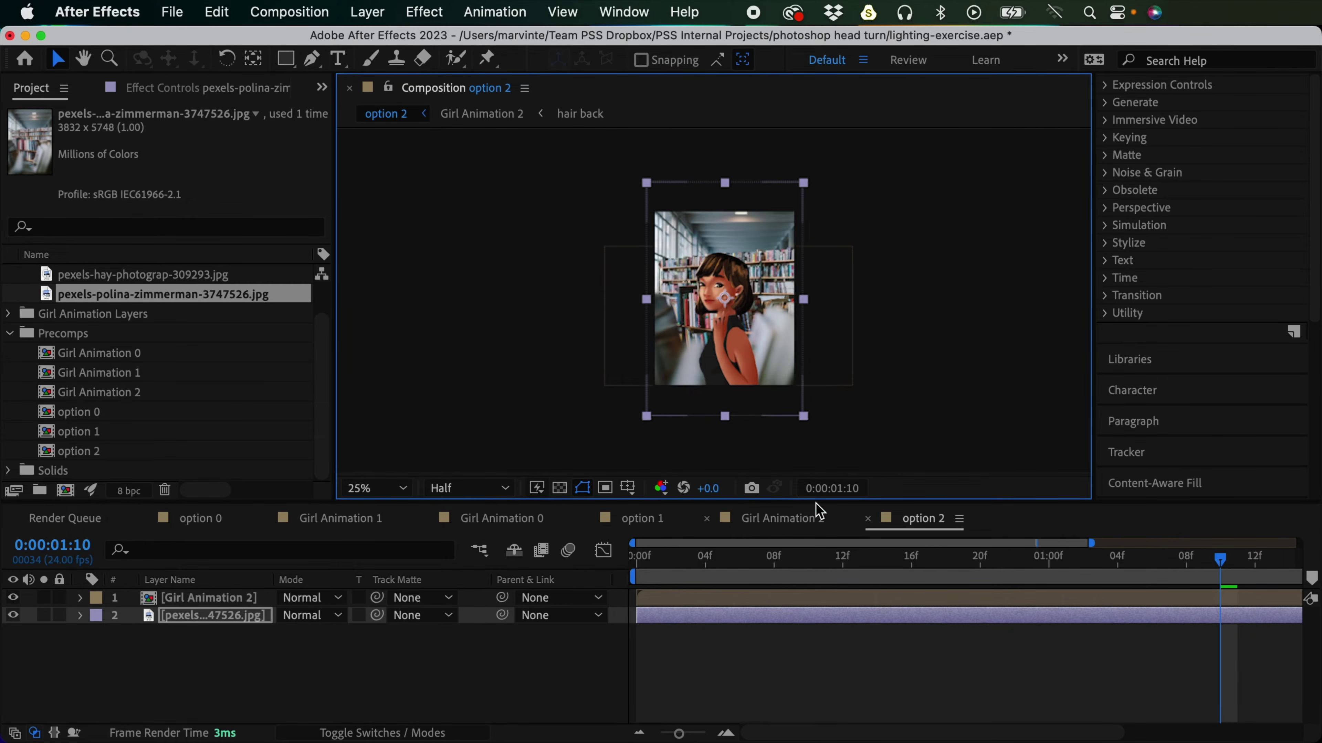
pyautogui.press('.')
# Step: Scale the Girl Animation 2 layer up slightly against the new library background
pyautogui.click(756, 598)
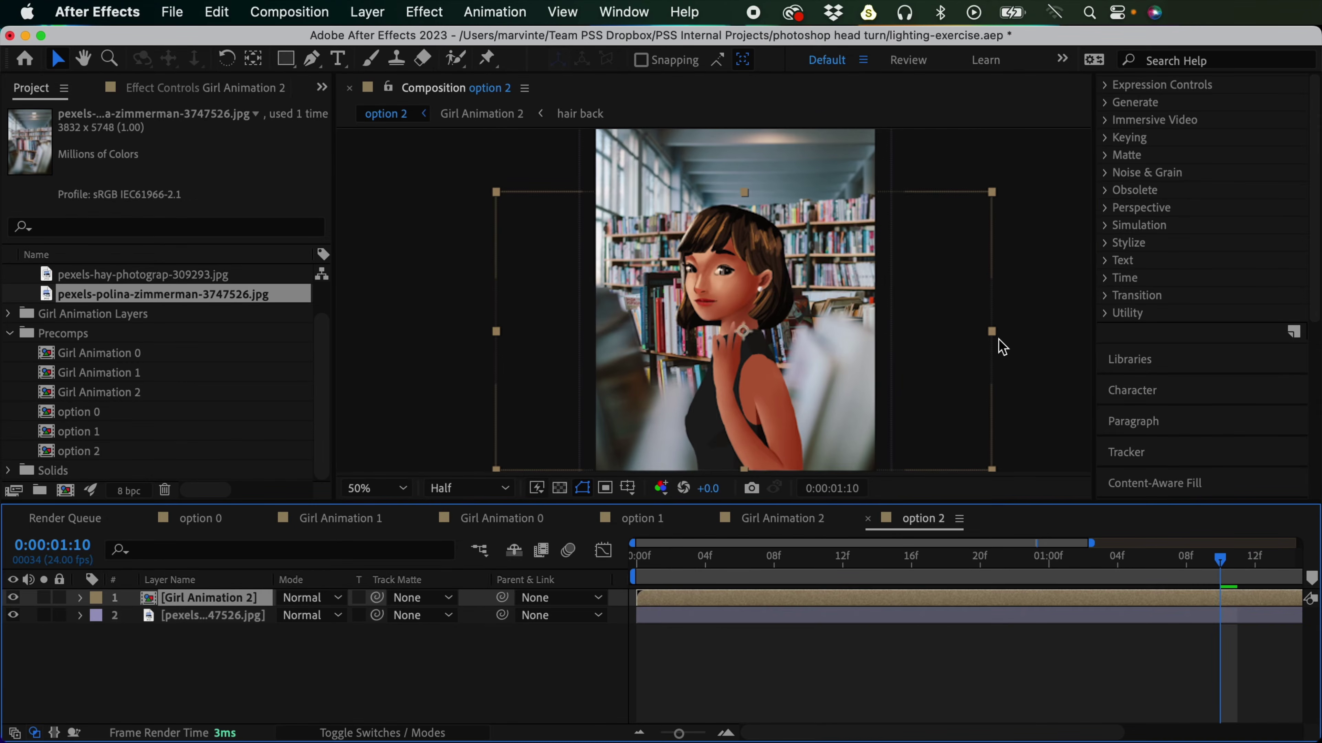
pyautogui.moveTo(992, 331); pyautogui.dragTo(1032, 329)
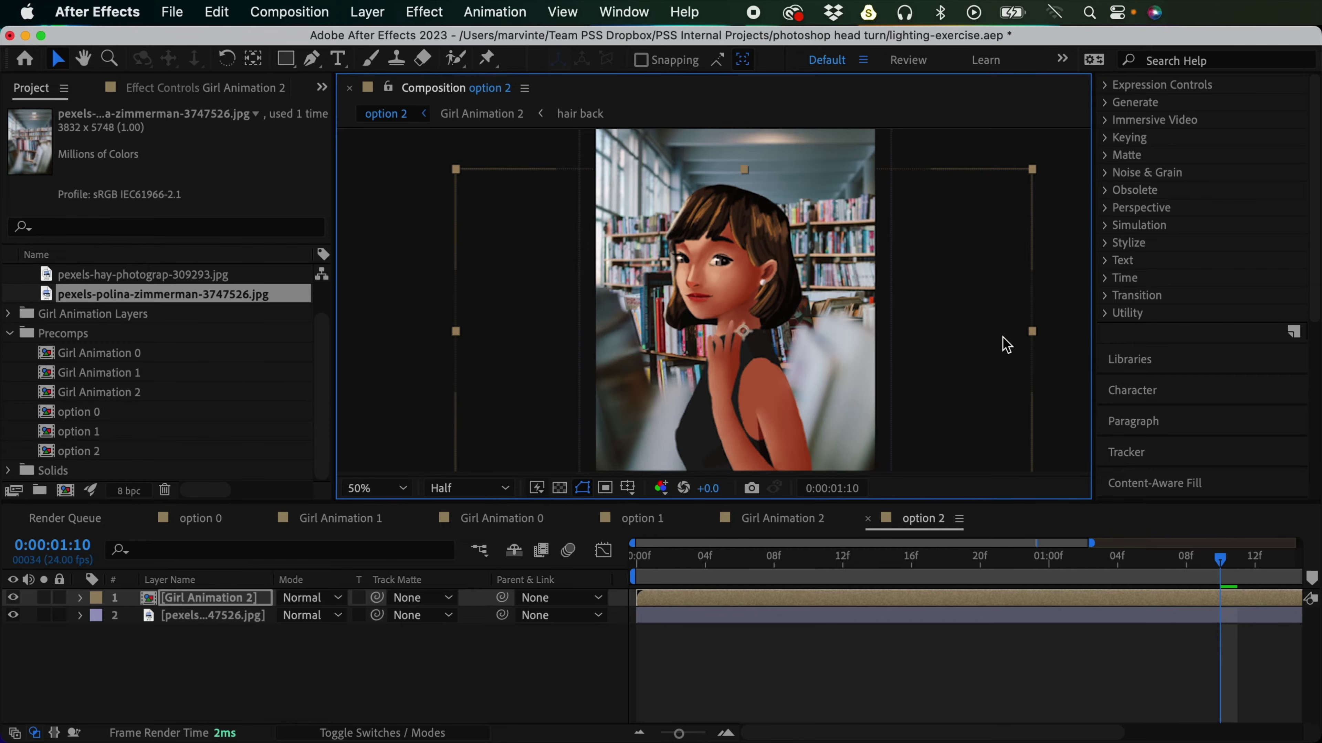
pyautogui.click(258, 647)
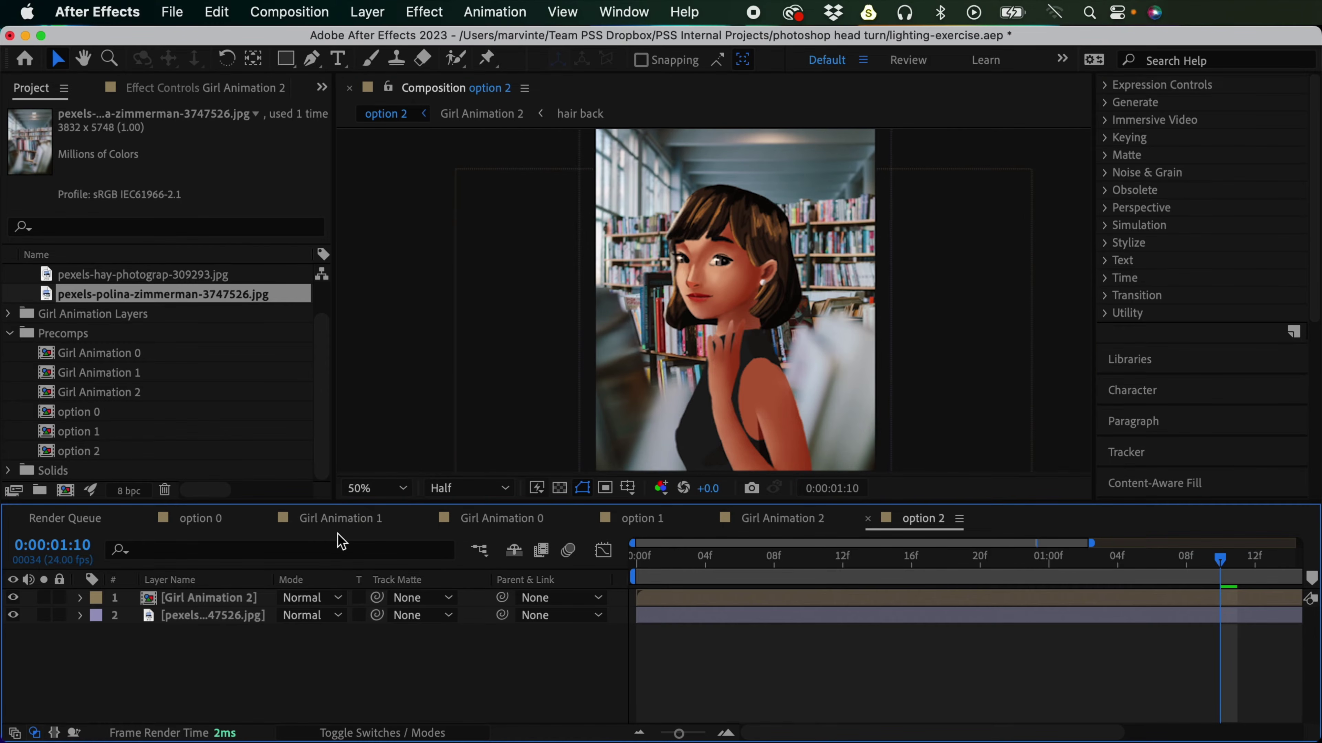
pyautogui.click(223, 601)
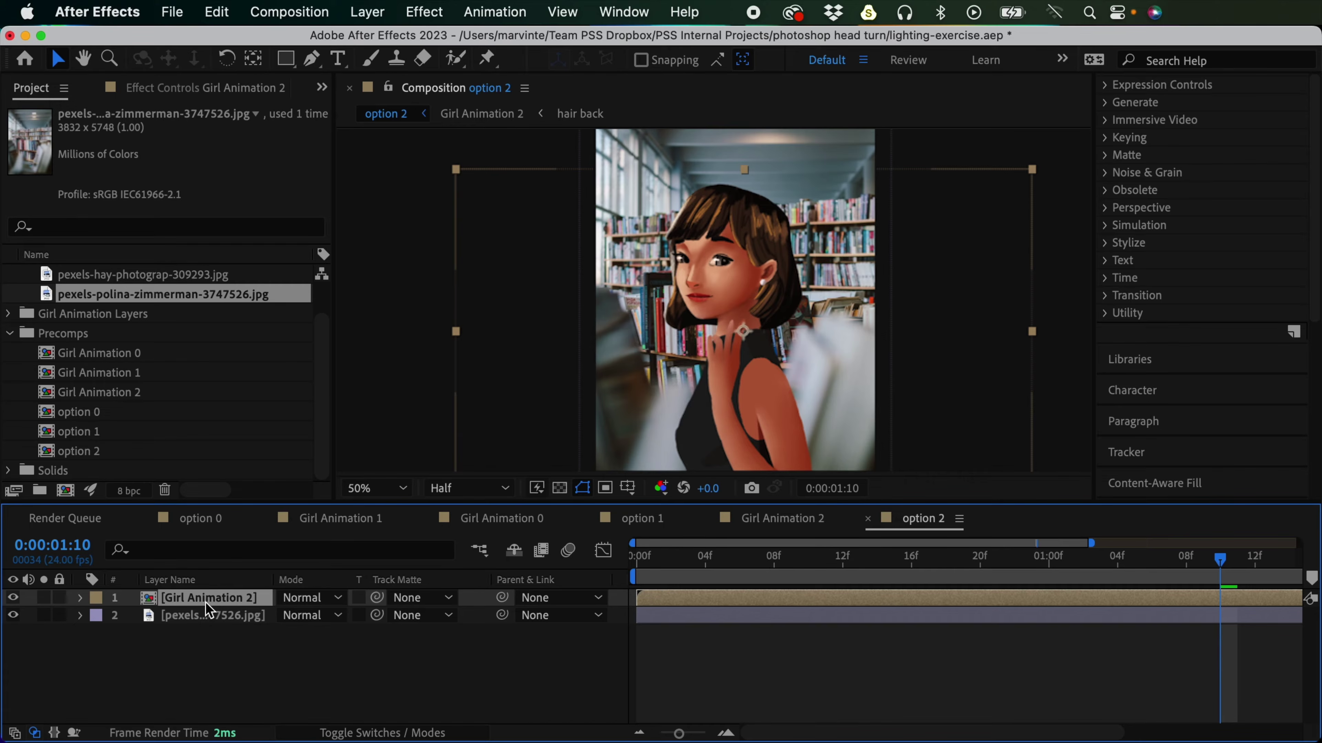
pyautogui.doubleClick(98, 432)
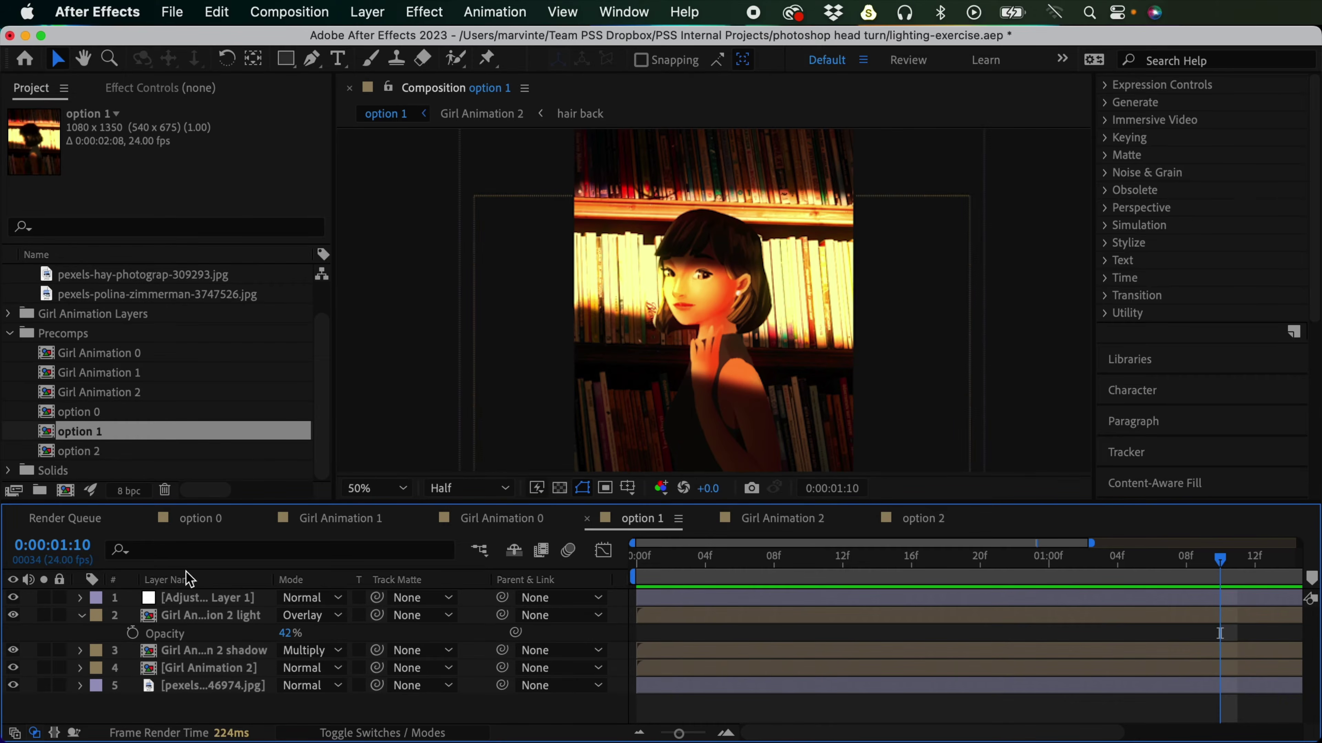
pyautogui.doubleClick(101, 452)
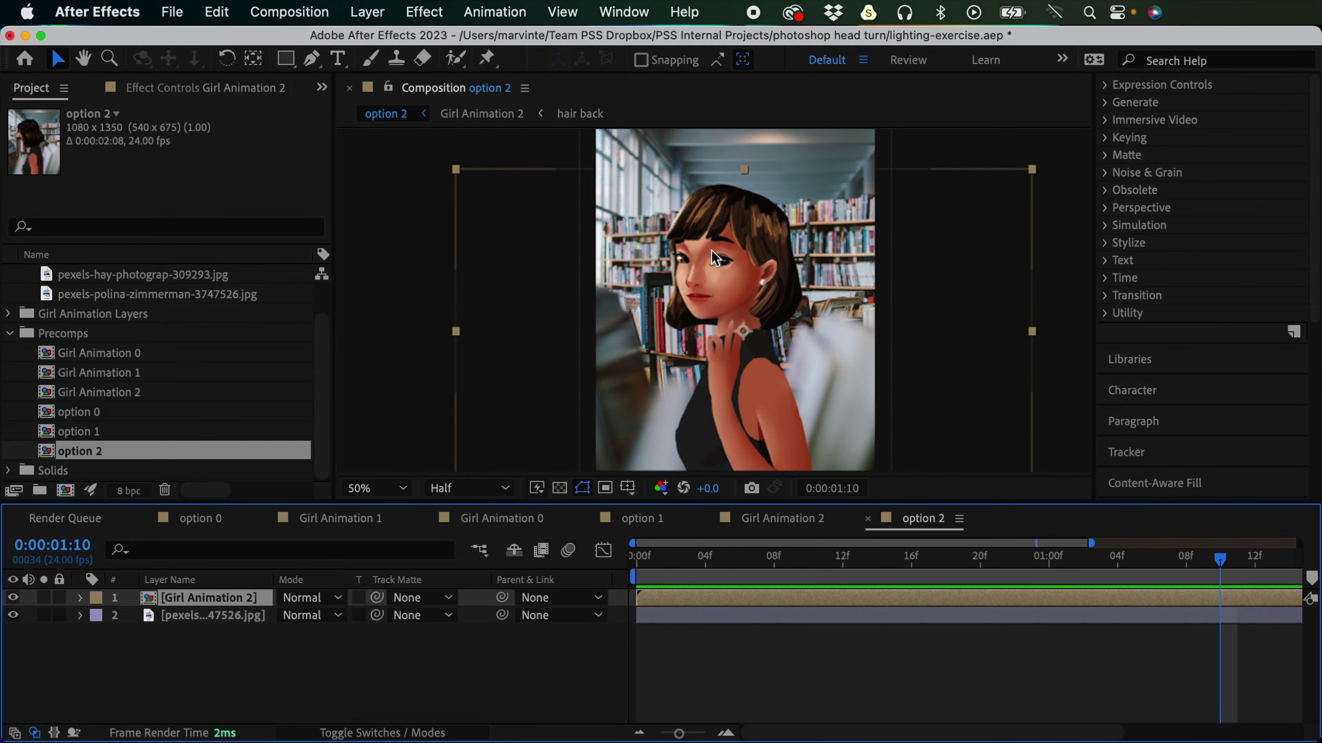
# Step: Duplicate the Girl Animation 2 precomp and replace the Girl Animation 2 layer in option 2 with the duplicate
pyautogui.click(142, 394)
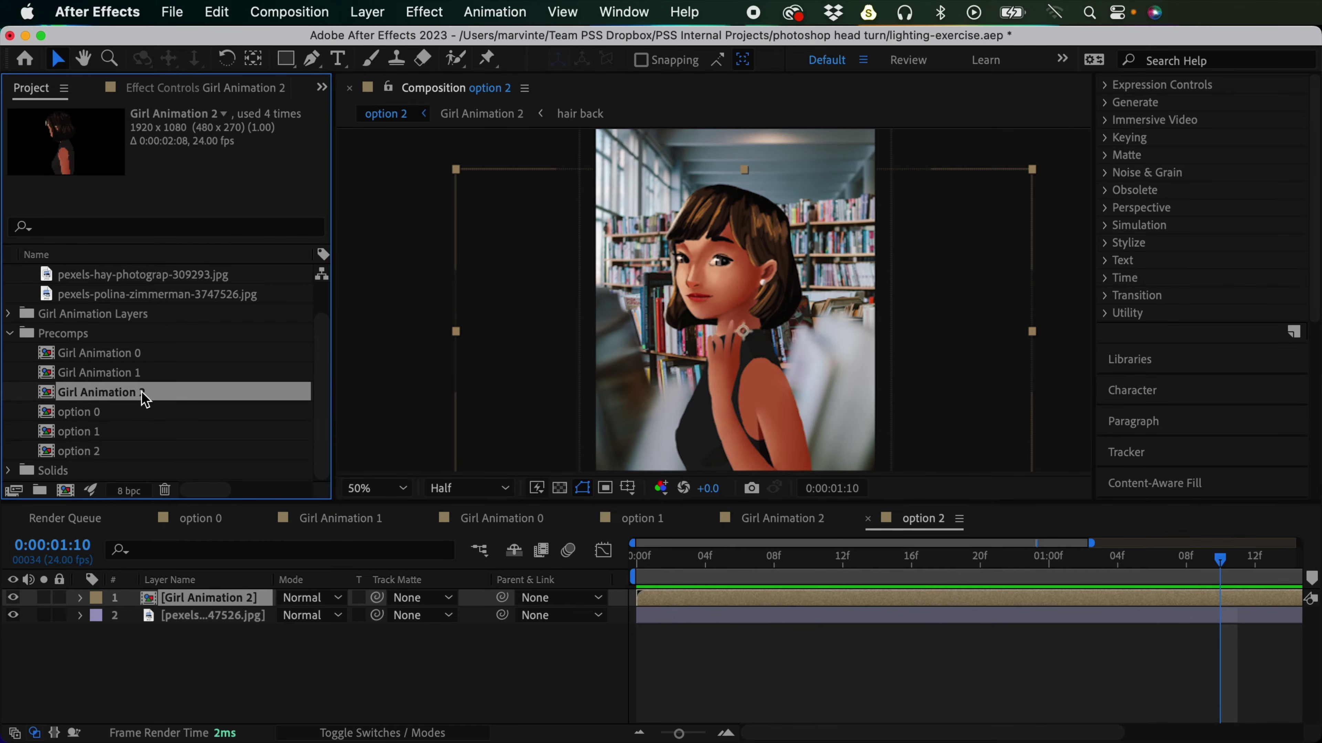
pyautogui.press('super+d')
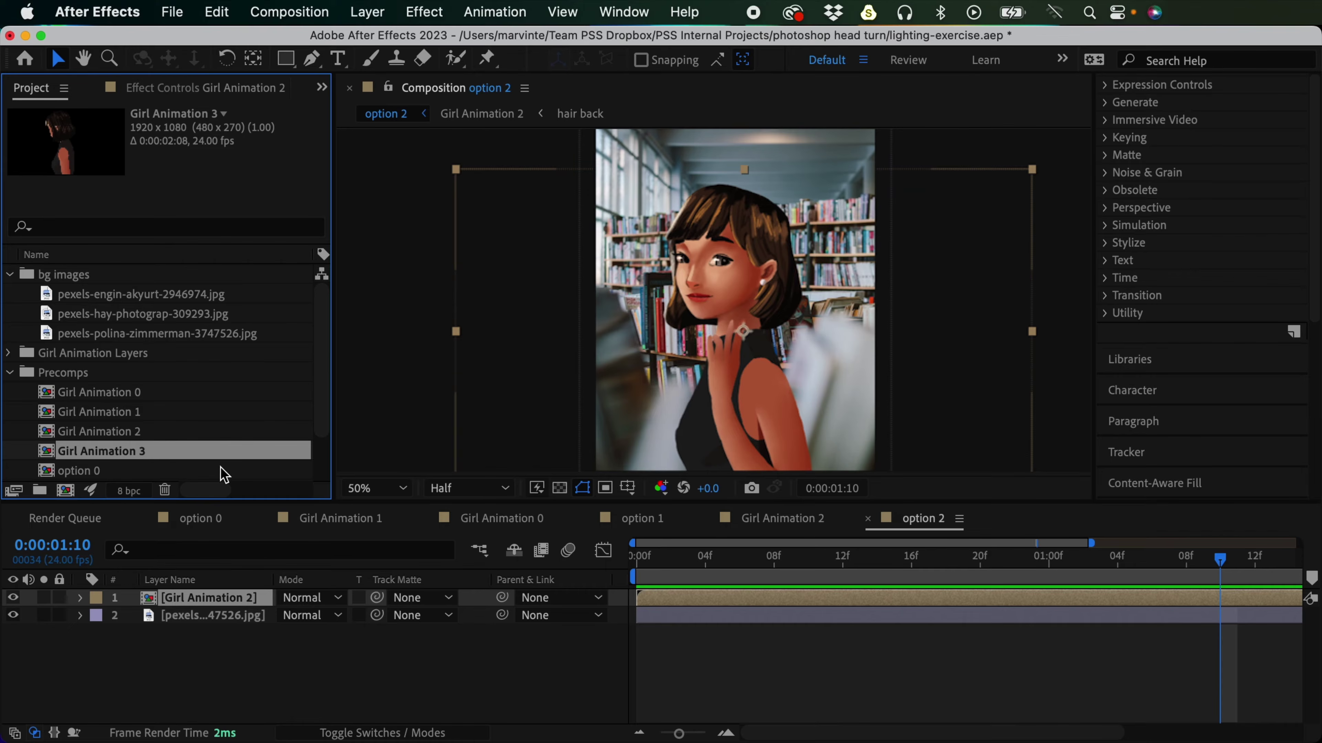
pyautogui.moveTo(154, 454); pyautogui.dragTo(221, 599)
pyautogui.press('alt')
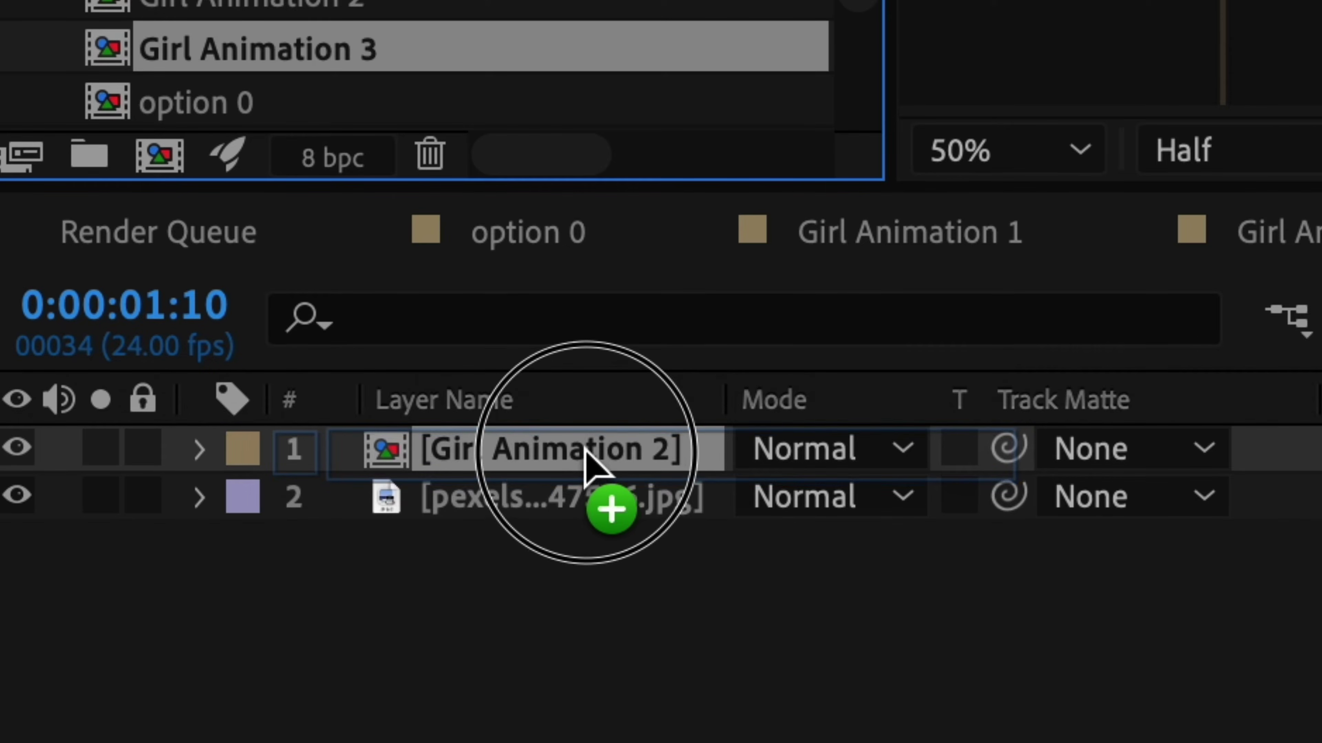
pyautogui.moveTo(584, 447); pyautogui.dragTo(586, 450)
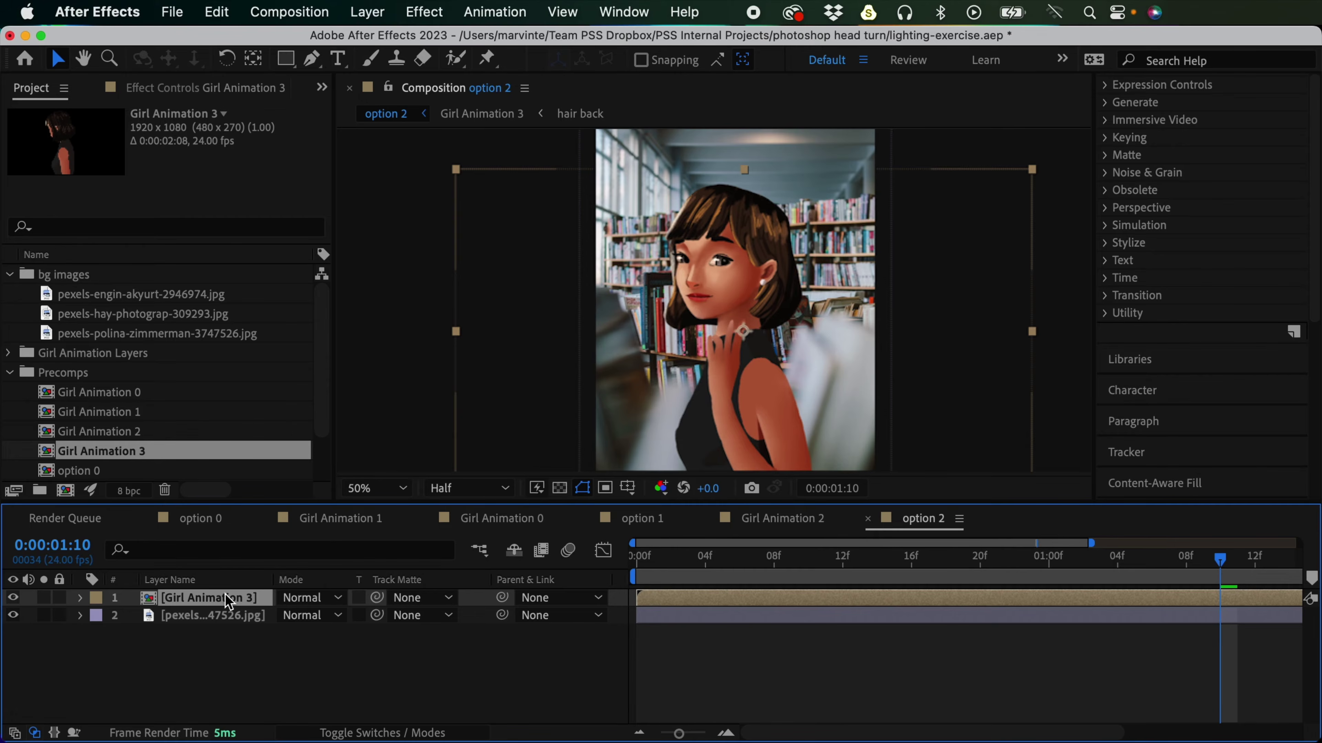
pyautogui.click(428, 635)
pyautogui.click(245, 601)
pyautogui.scroll(-3, 318, 393)
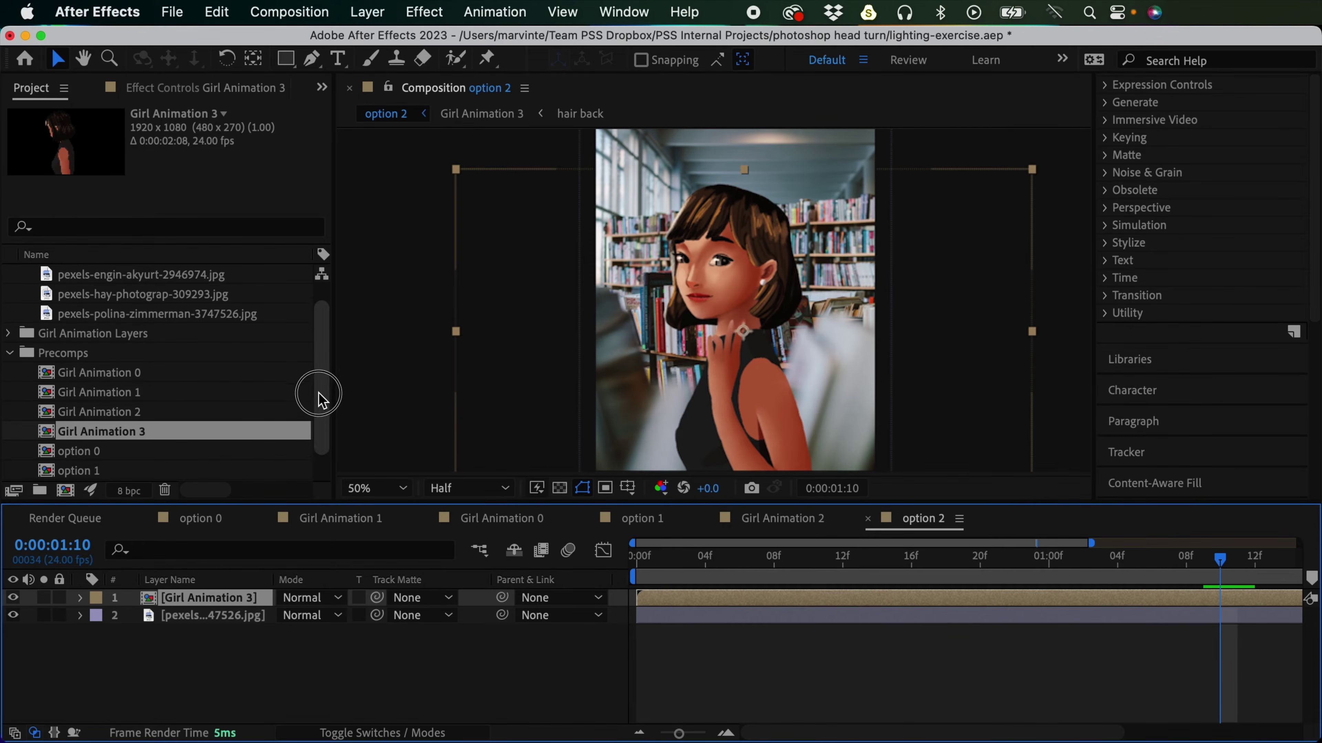
pyautogui.doubleClick(98, 433)
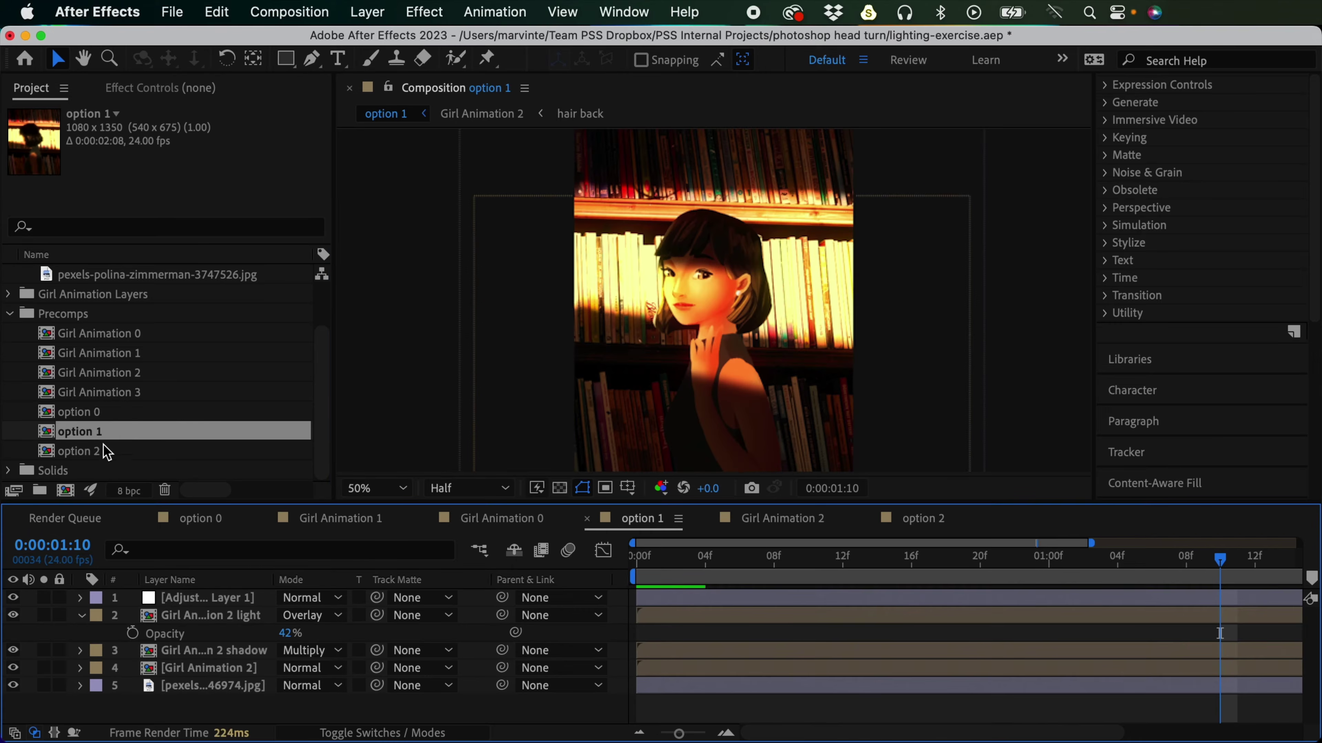
pyautogui.doubleClick(99, 450)
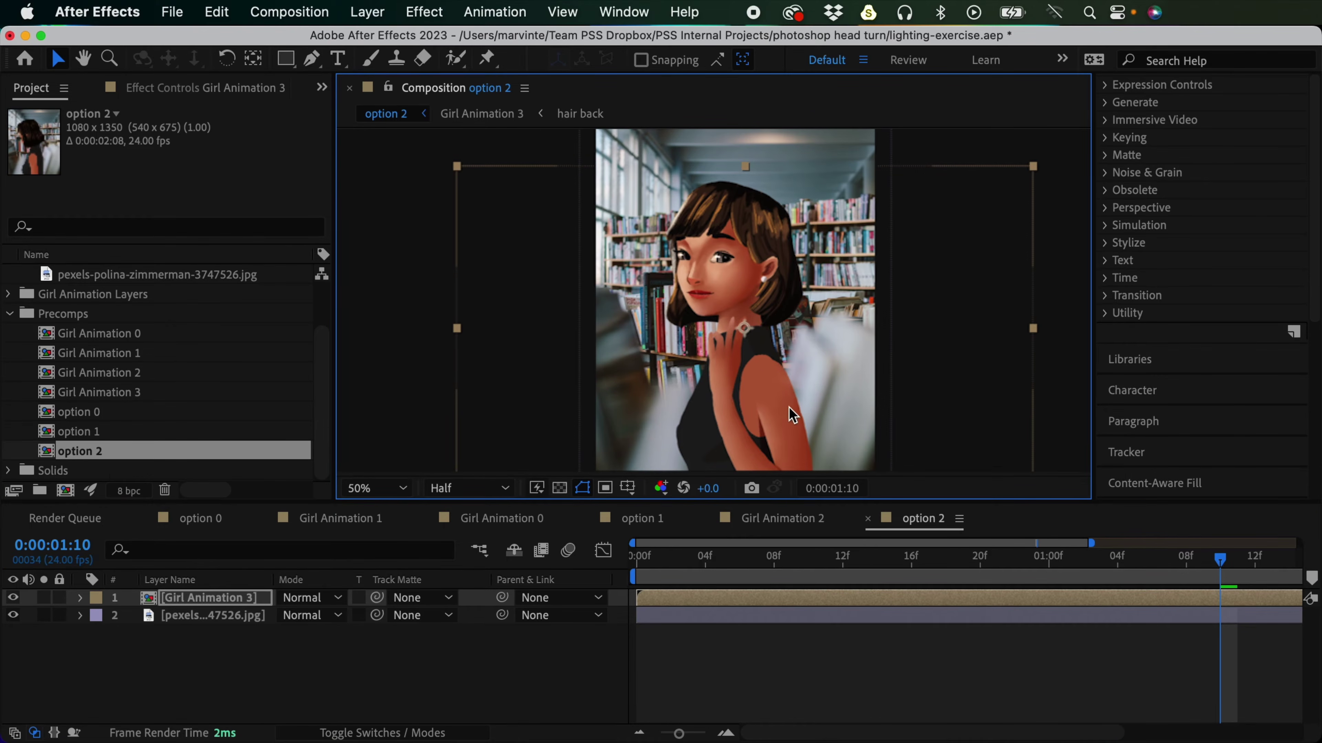
# Step: Duplicate the library photo layer in option 2 and solo the upper copy
pyautogui.click(767, 616)
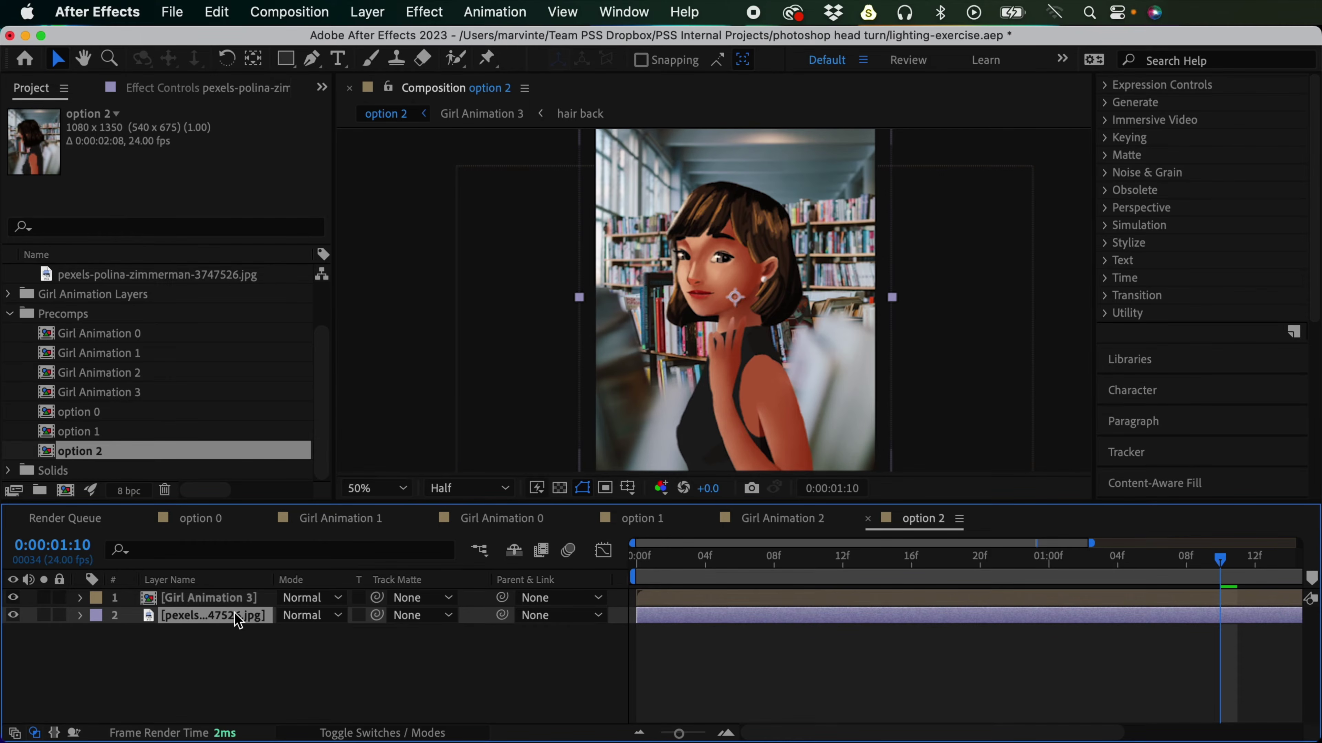
pyautogui.press('cmd+d')
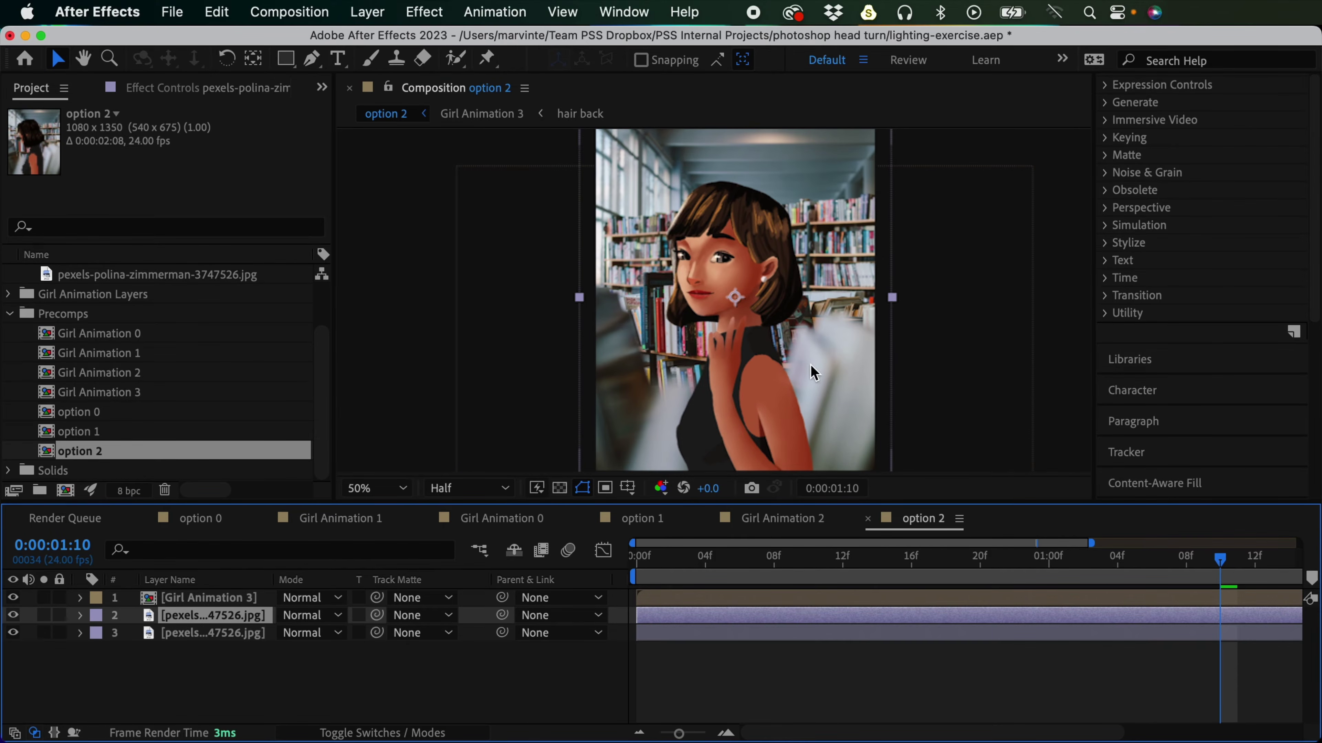
pyautogui.moveTo(582, 297); pyautogui.dragTo(566, 254)
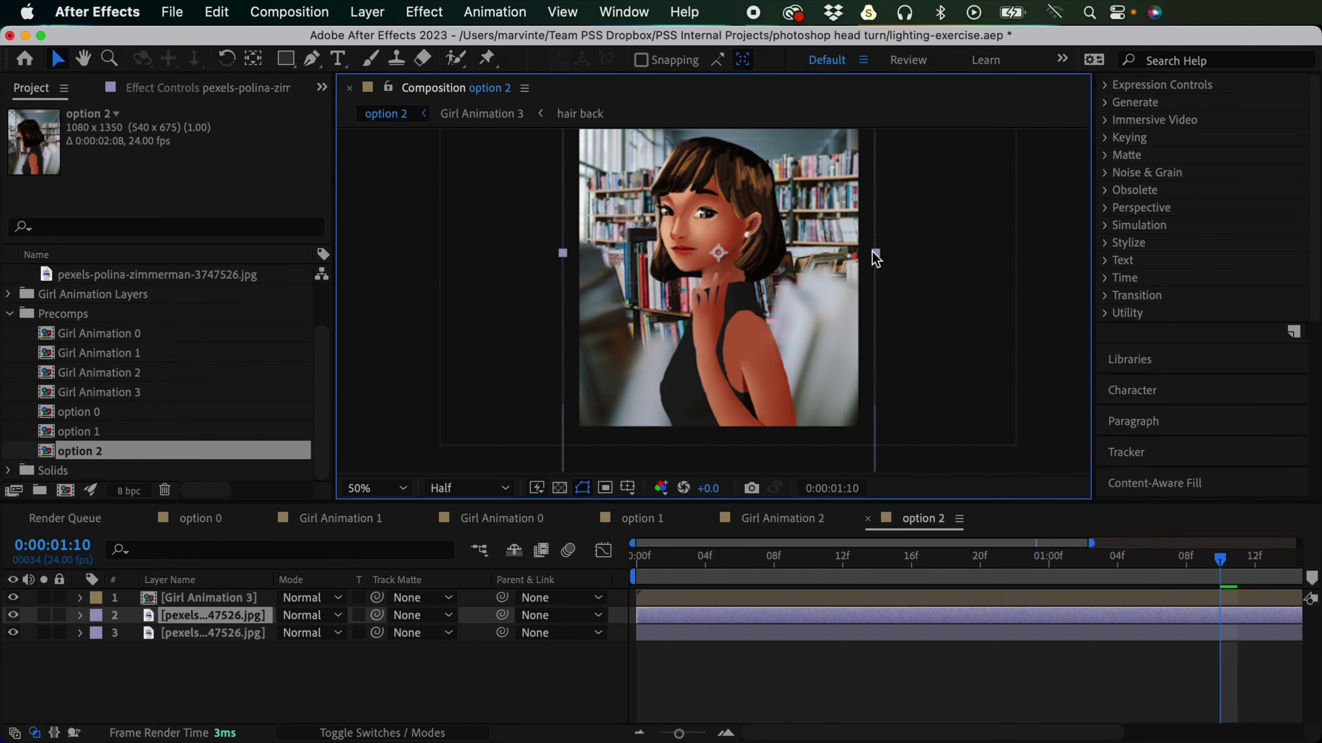
pyautogui.click(45, 615)
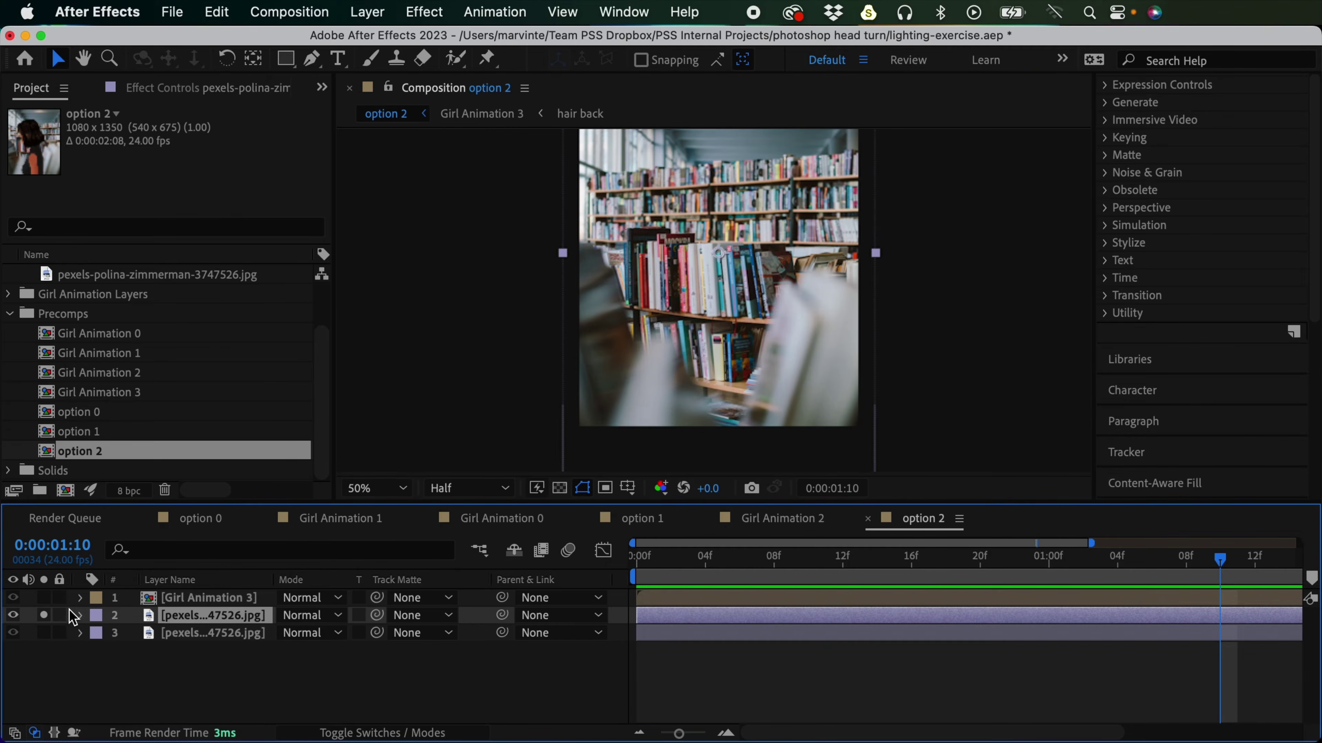
# Step: Draw a Pen mask around the blurred foreground books on the soloed upper copy of the library photo
pyautogui.click(312, 61)
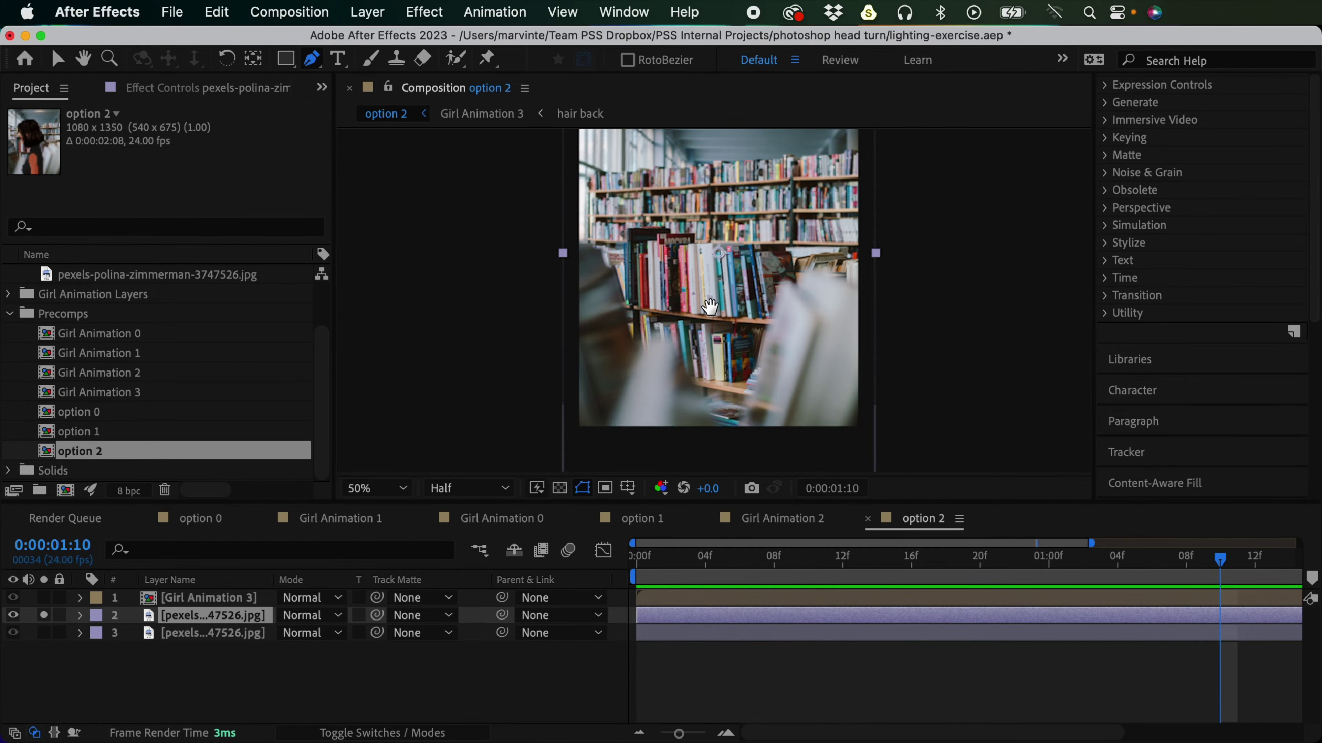
pyautogui.scroll(-2, 713, 315)
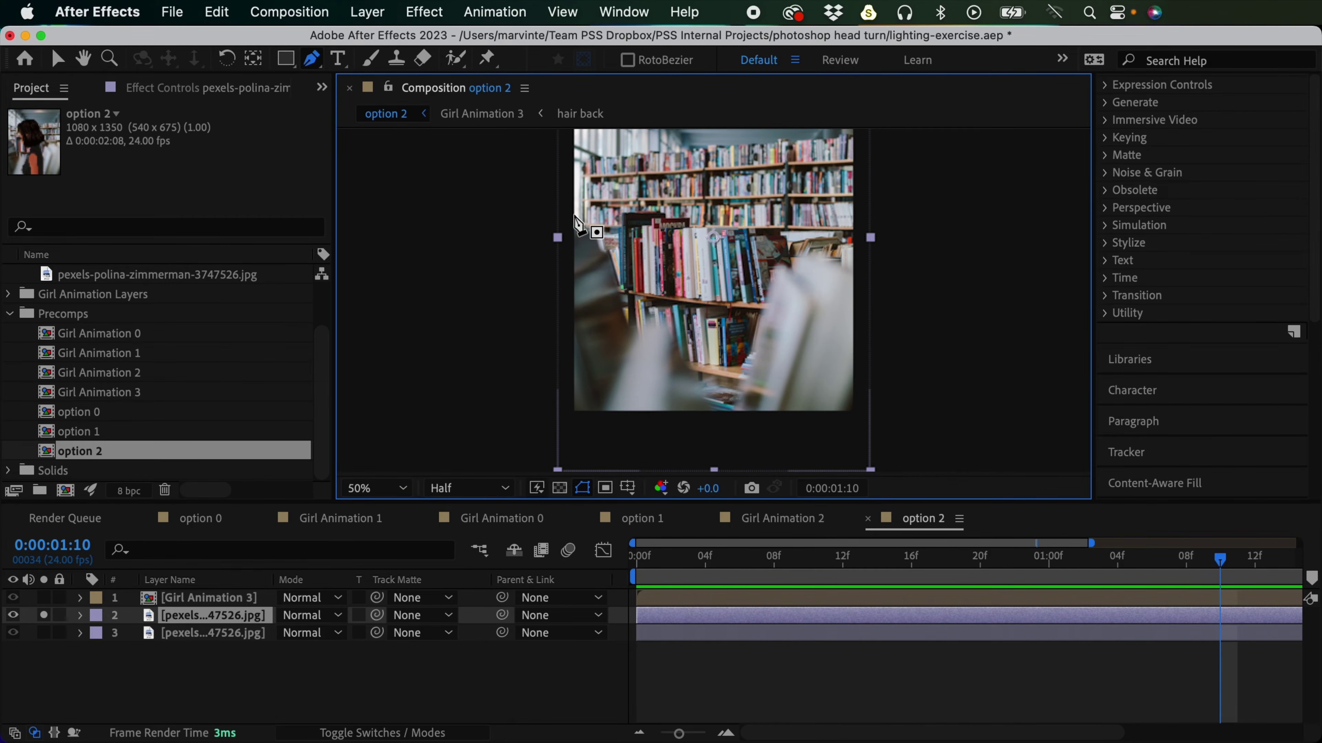
pyautogui.click(563, 228)
pyautogui.click(597, 238)
pyautogui.click(614, 268)
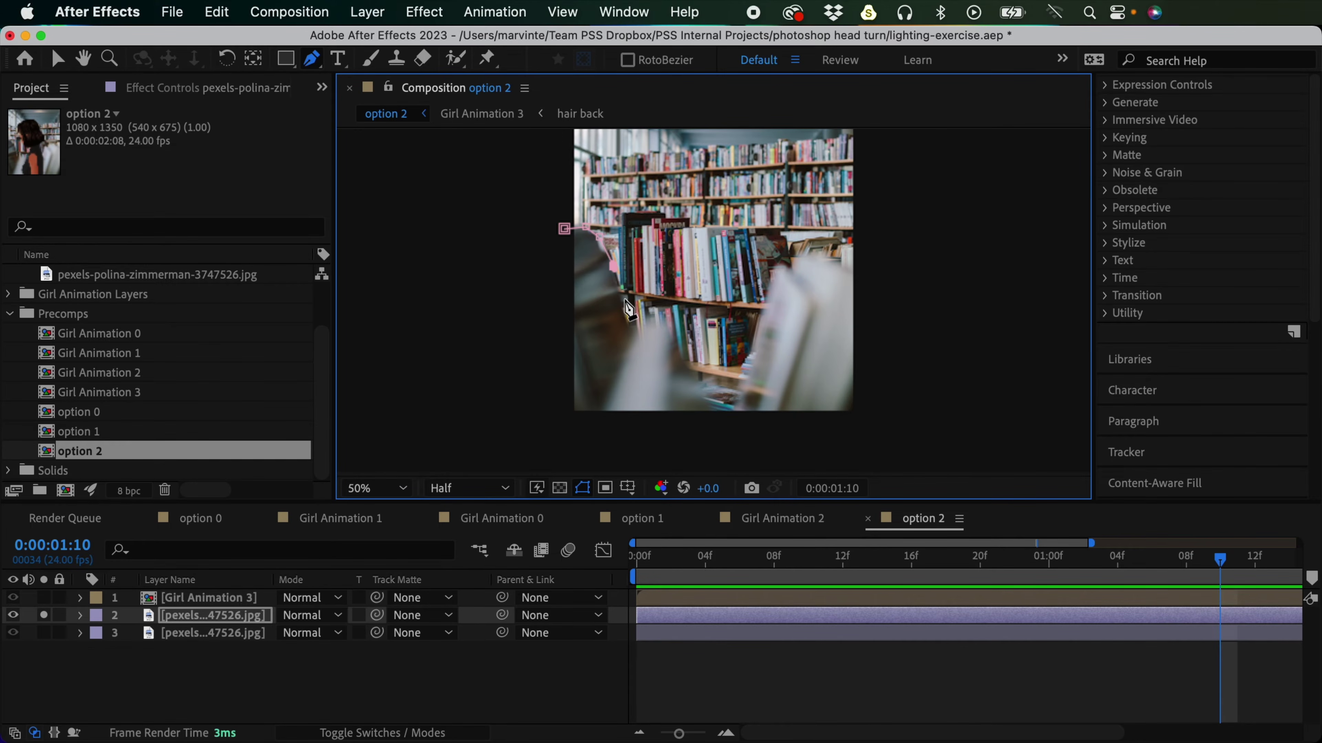
pyautogui.click(629, 333)
pyautogui.click(655, 318)
pyautogui.click(685, 367)
pyautogui.click(709, 406)
pyautogui.click(717, 423)
pyautogui.click(733, 426)
pyautogui.click(736, 398)
pyautogui.click(868, 286)
pyautogui.doubleClick(895, 338)
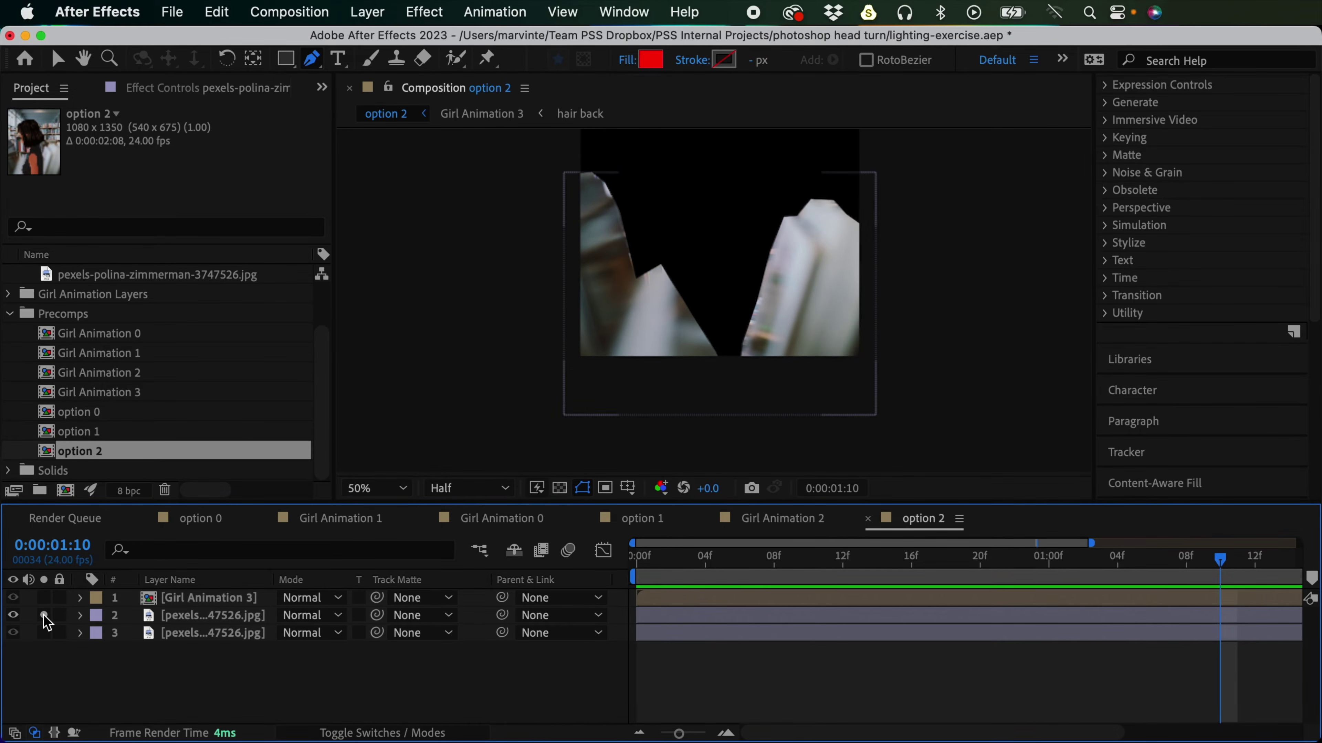
# Step: Turn off solo on the masked photo copy and move it above the Girl Animation 3 layer
pyautogui.click(44, 616)
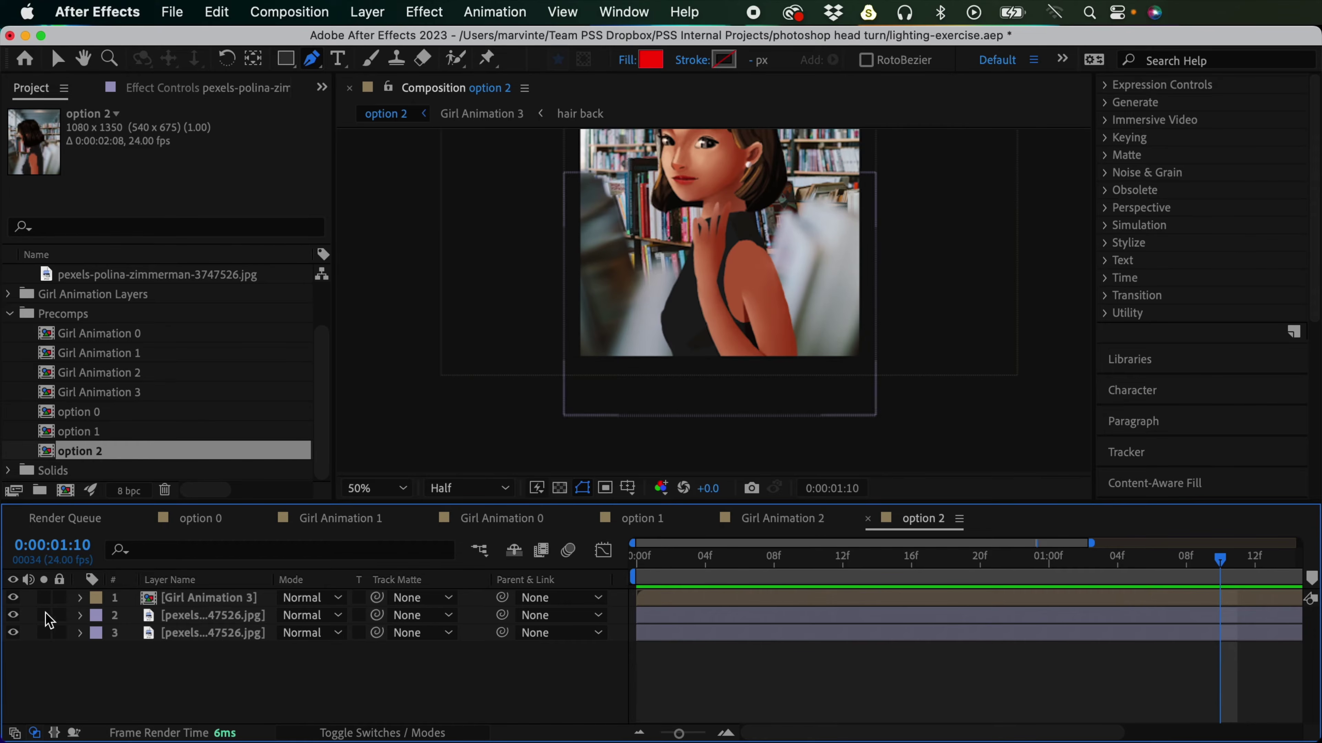
pyautogui.click(203, 617)
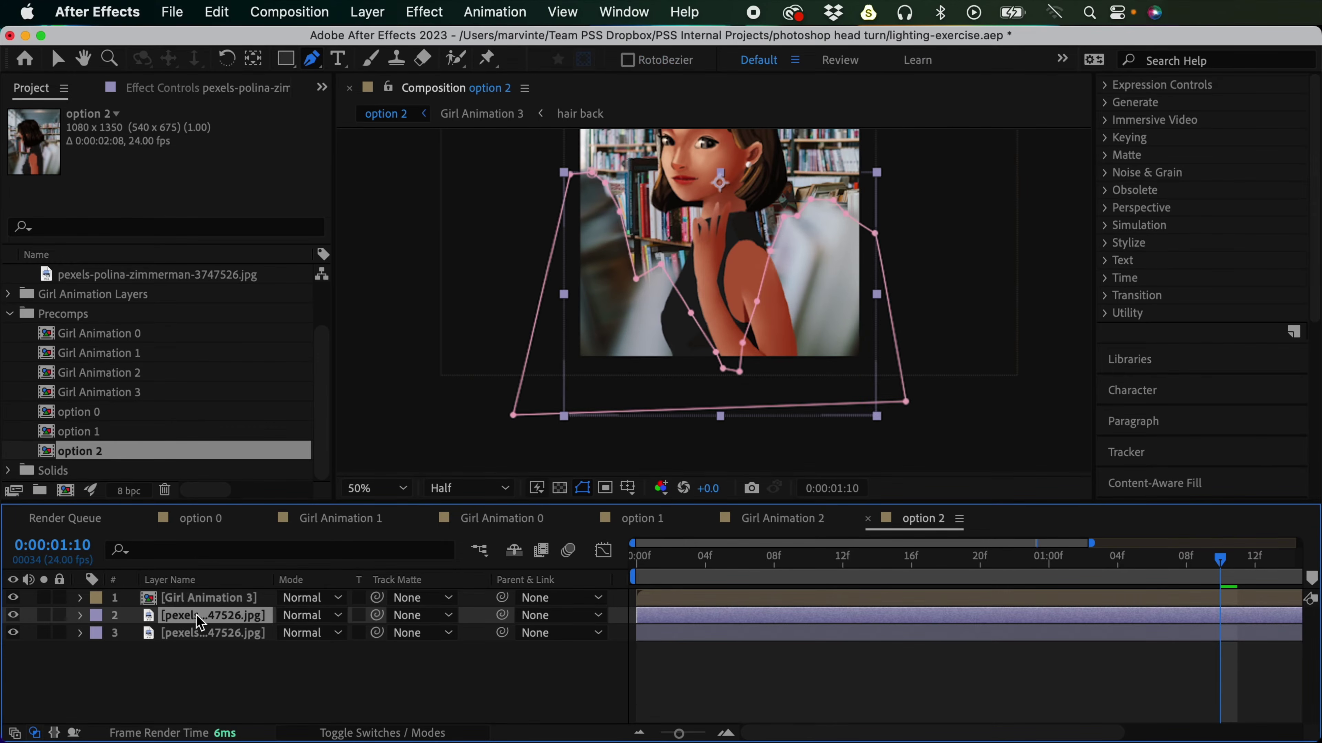
pyautogui.moveTo(196, 617); pyautogui.dragTo(193, 589)
pyautogui.click(755, 687)
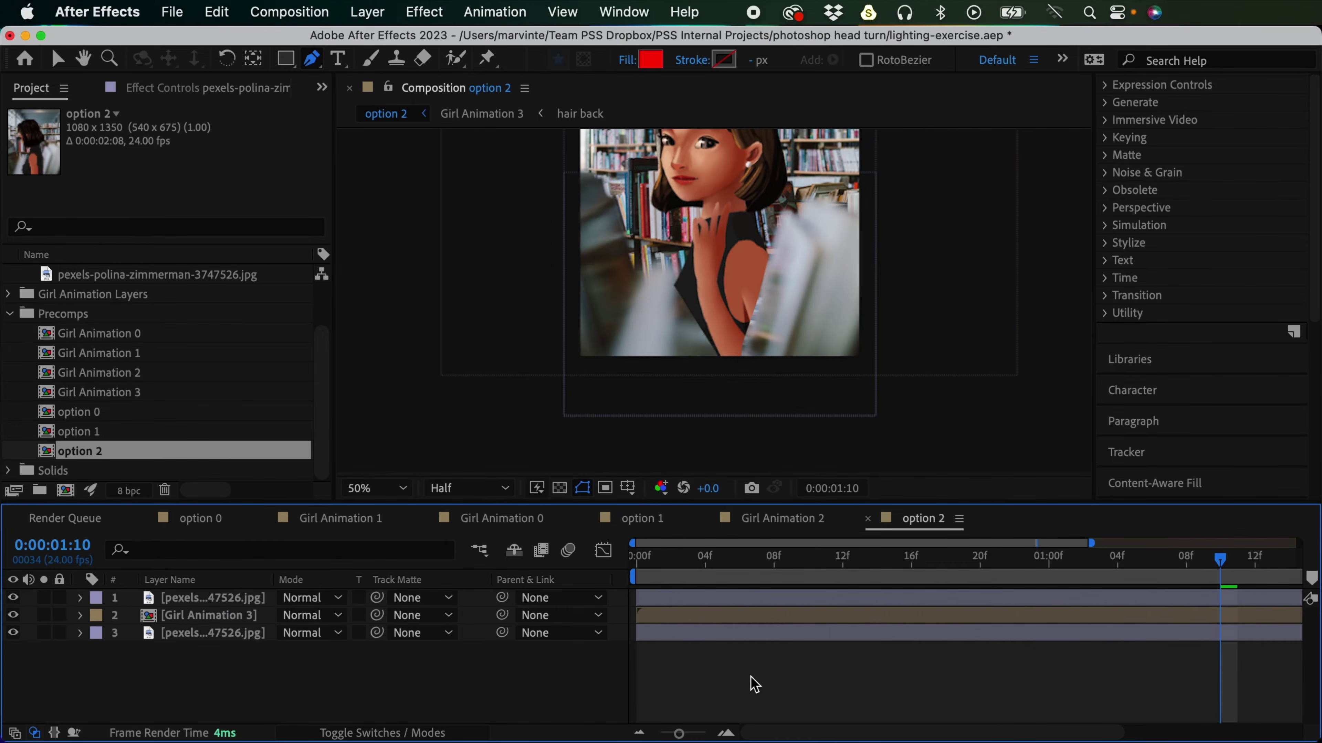
# Step: Set the Mask Feather of the foreground books' Mask 1 to 211 pixels
pyautogui.press('.')
pyautogui.press('/')
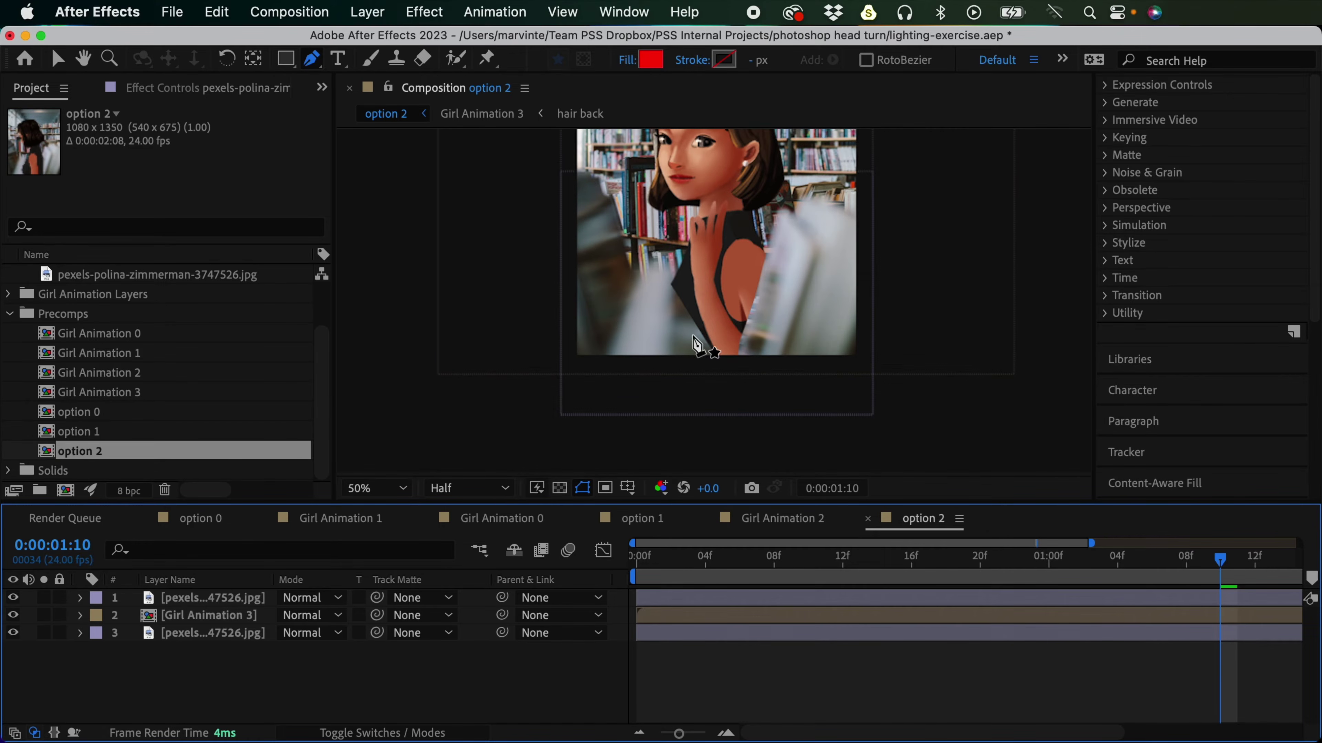
pyautogui.click(179, 599)
pyautogui.click(79, 598)
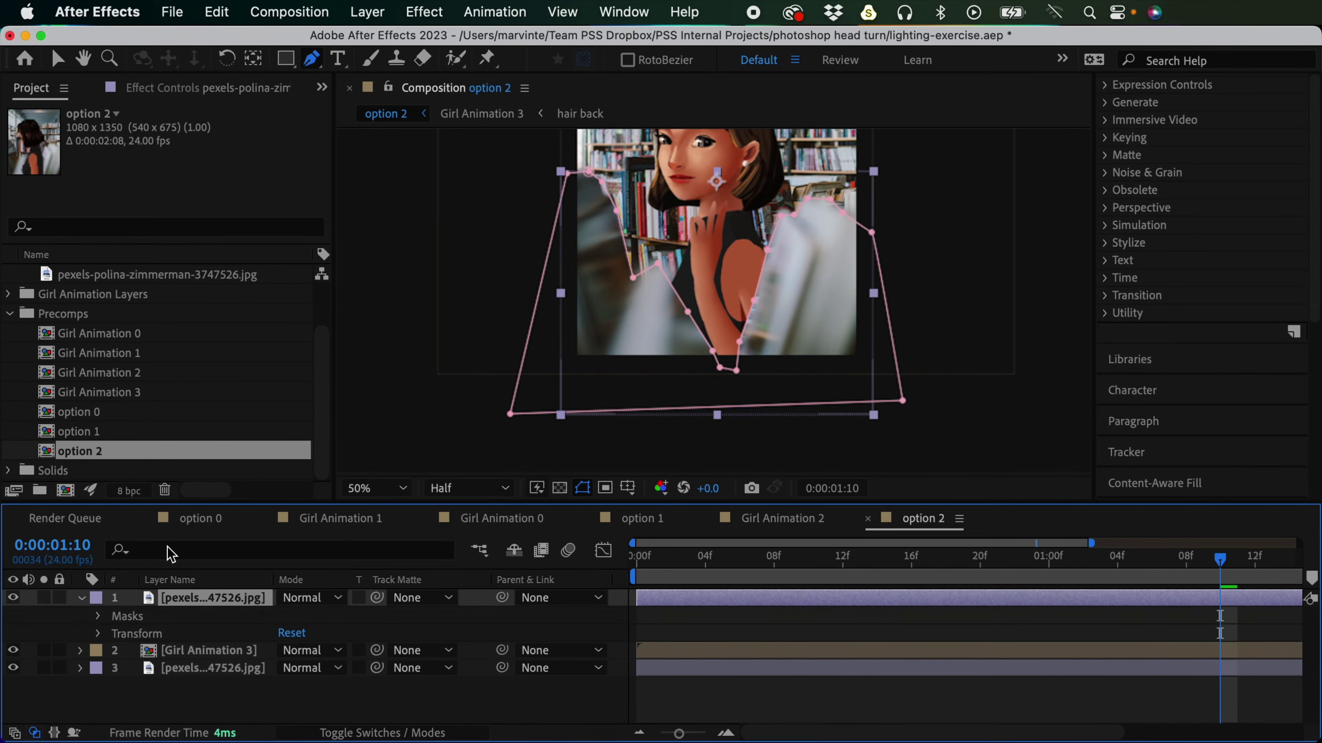
pyautogui.click(98, 616)
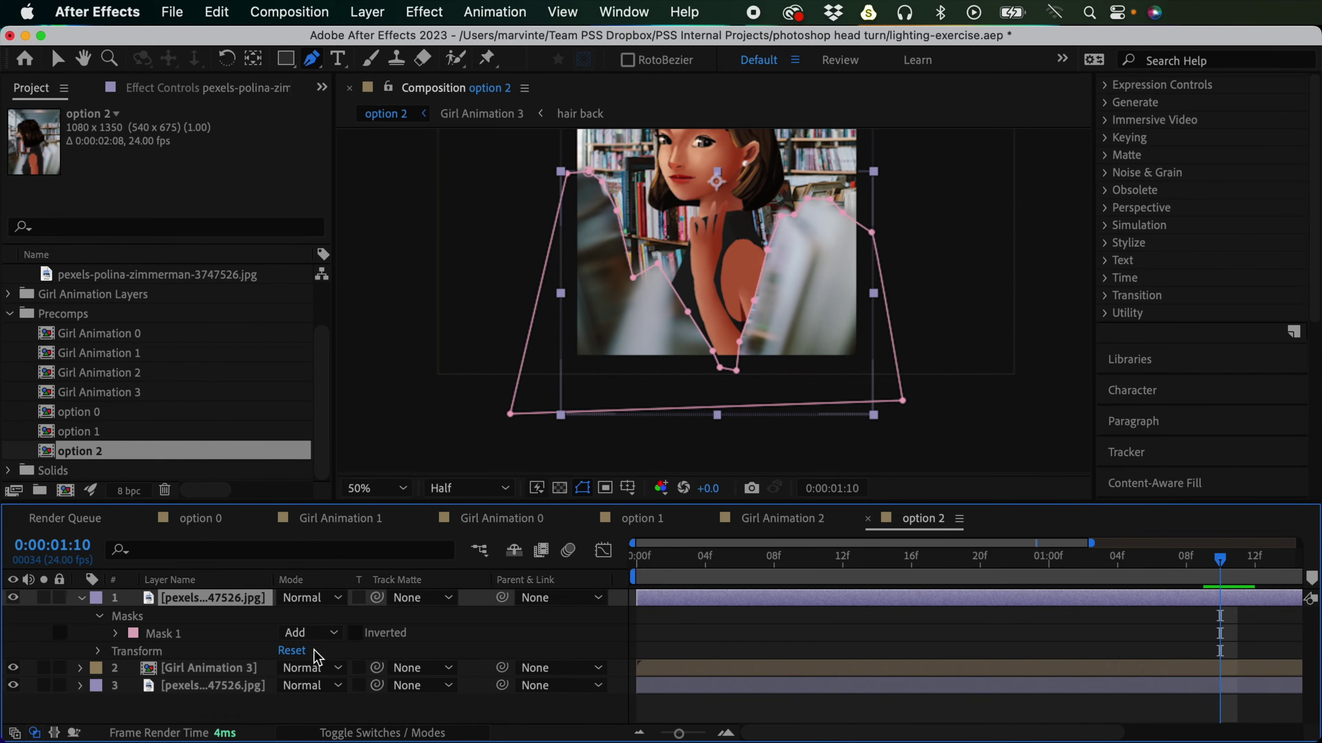
pyautogui.click(117, 634)
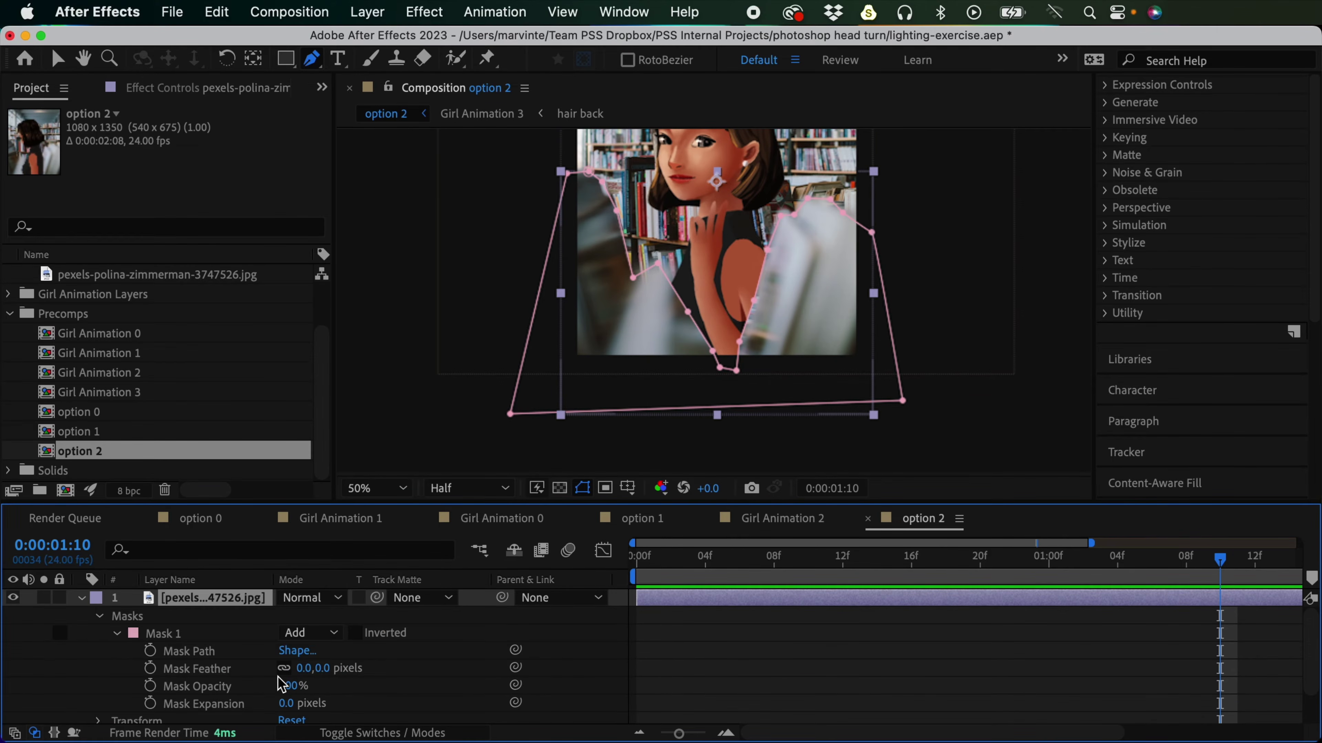
pyautogui.moveTo(319, 670); pyautogui.dragTo(541, 654)
pyautogui.click(723, 650)
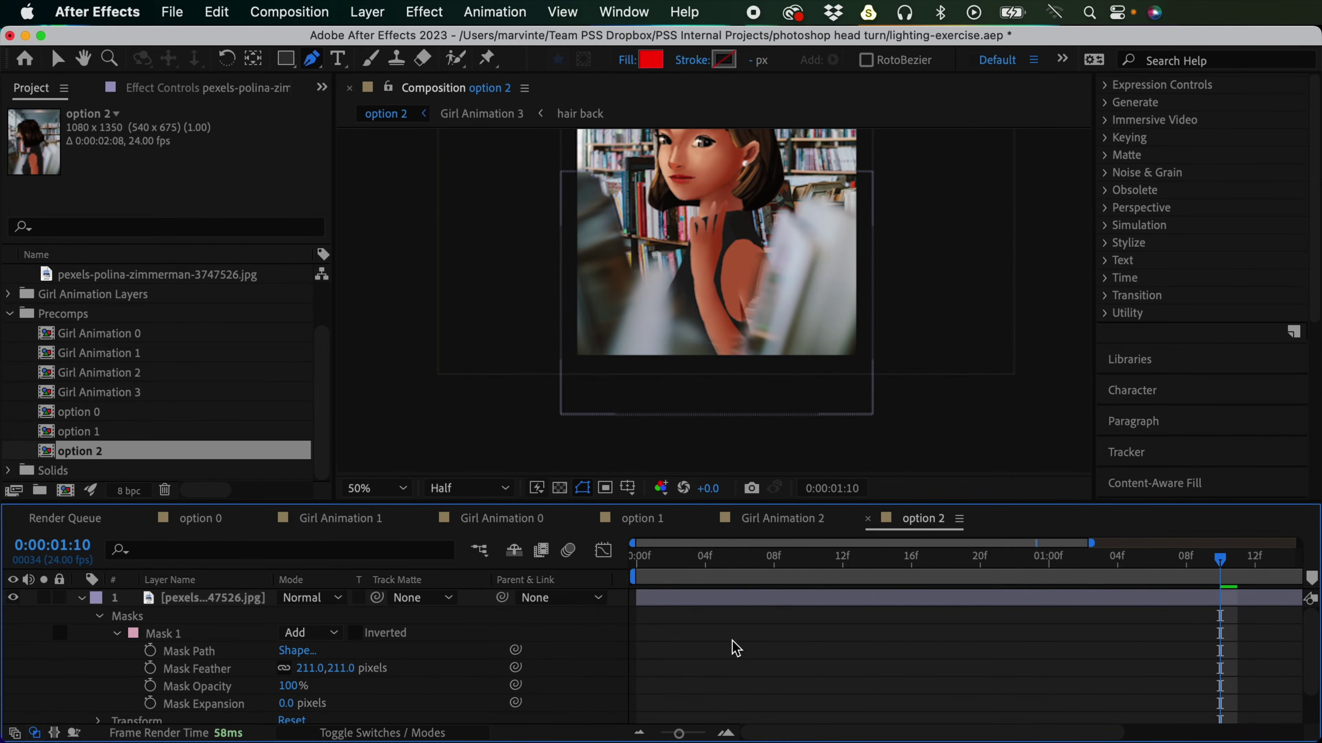
# Step: Refine the mask points along the foreground books' edges and set the Mask Feather to 71 pixels
pyautogui.click(786, 598)
pyautogui.moveTo(754, 301); pyautogui.dragTo(762, 303)
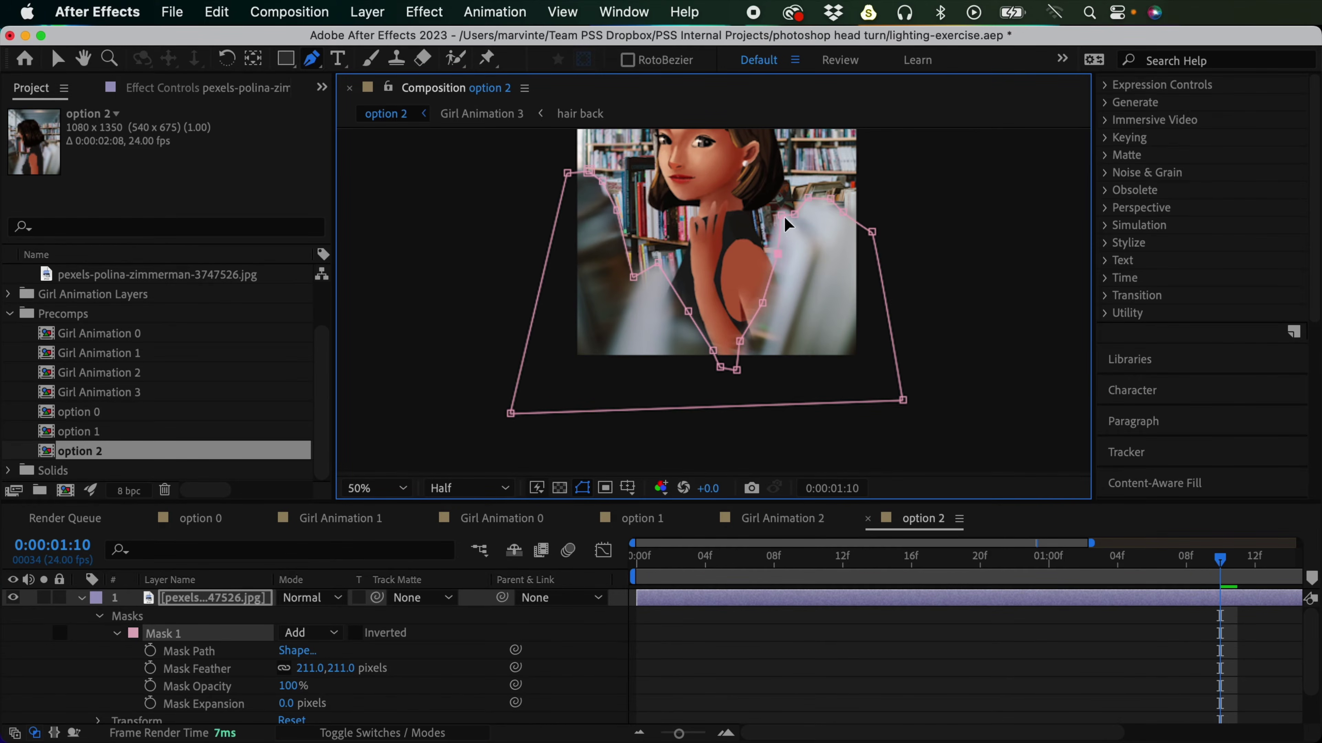
pyautogui.press('super+z')
pyautogui.press('super+z')
pyautogui.press('super+z')
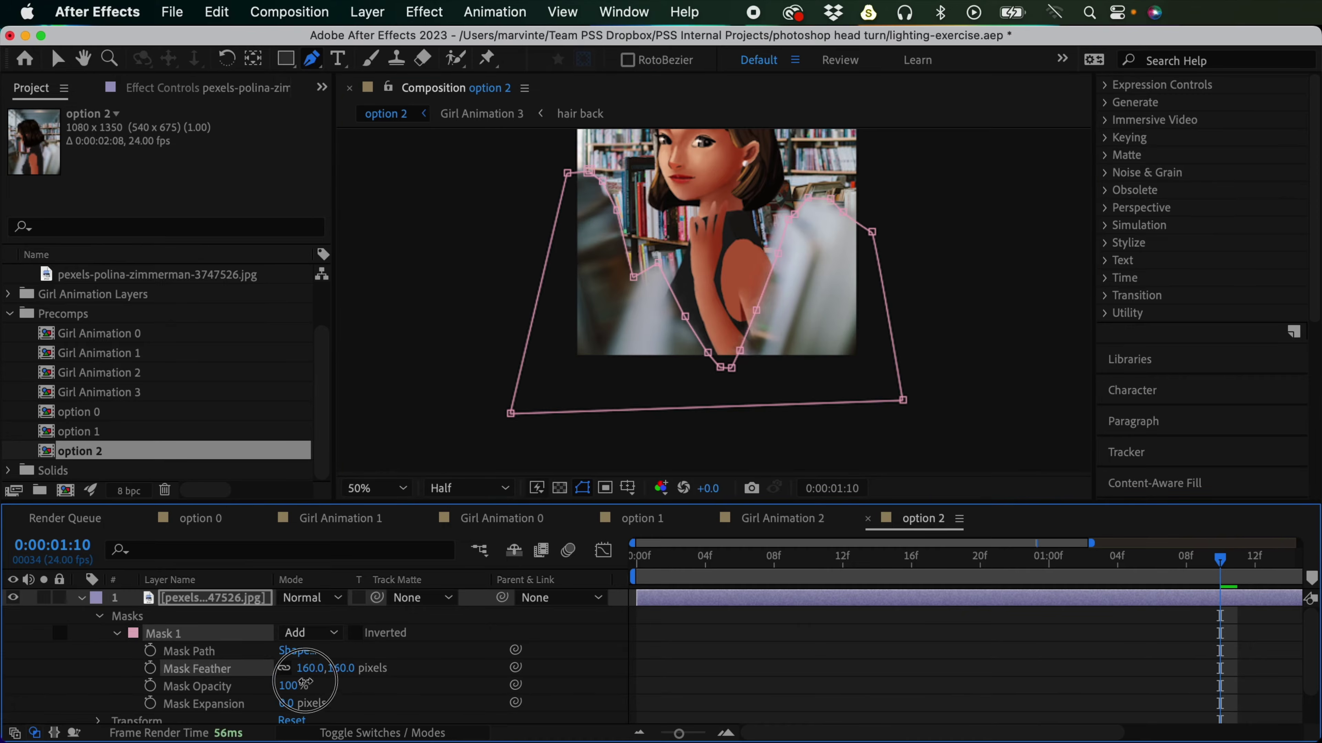
pyautogui.press(',')
pyautogui.click(919, 533)
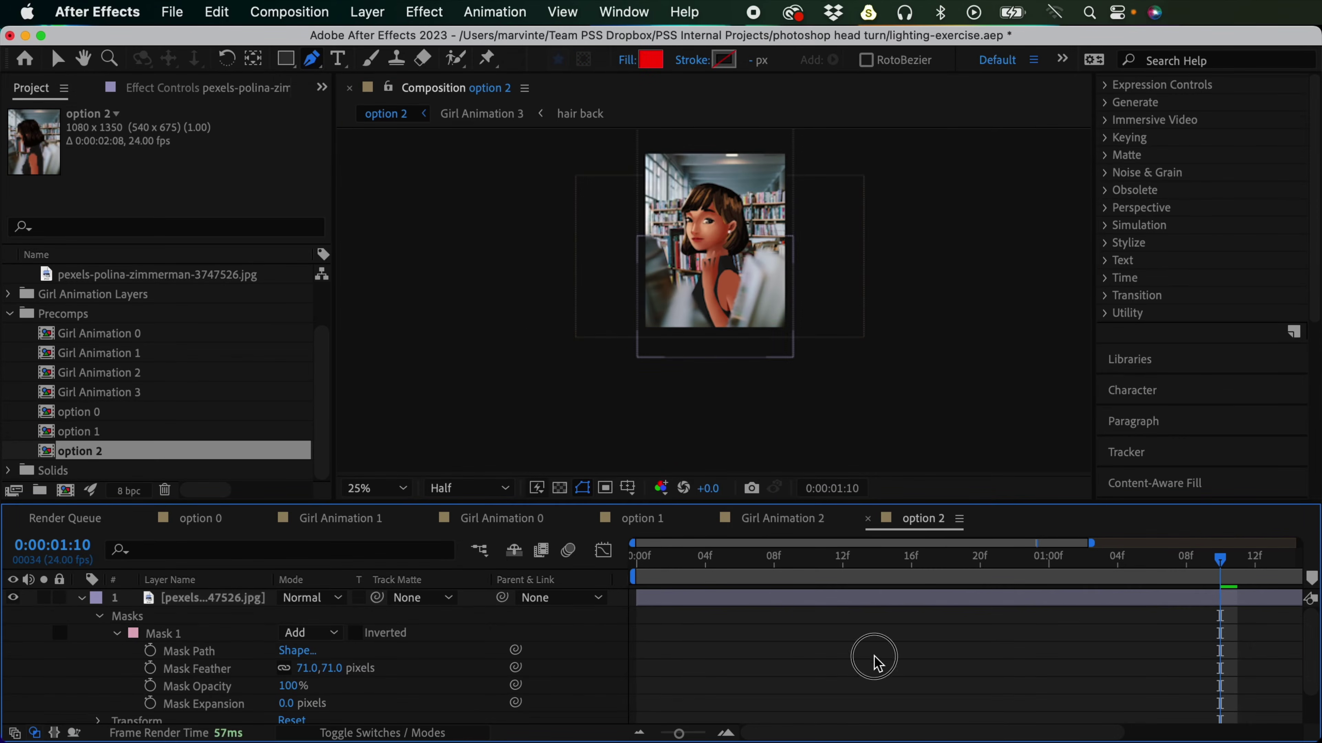
pyautogui.press('v')
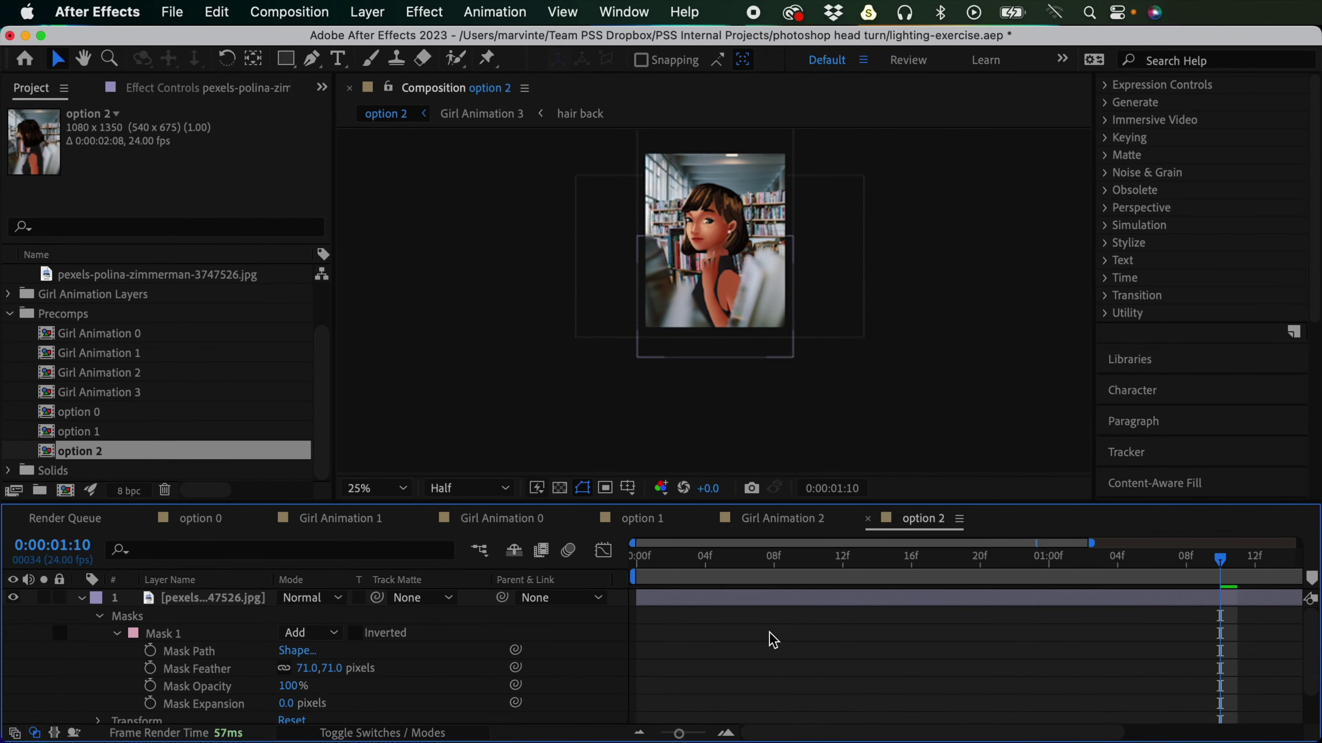
pyautogui.click(82, 596)
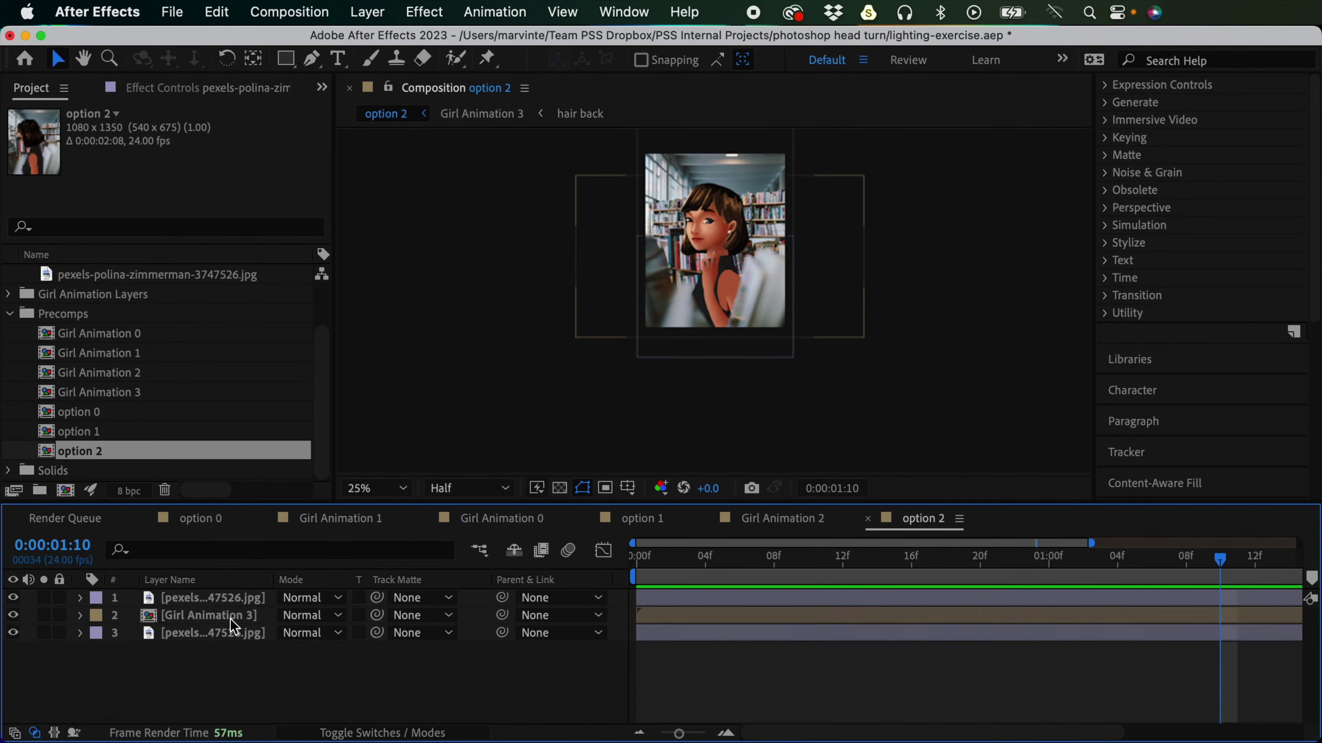
pyautogui.click(229, 598)
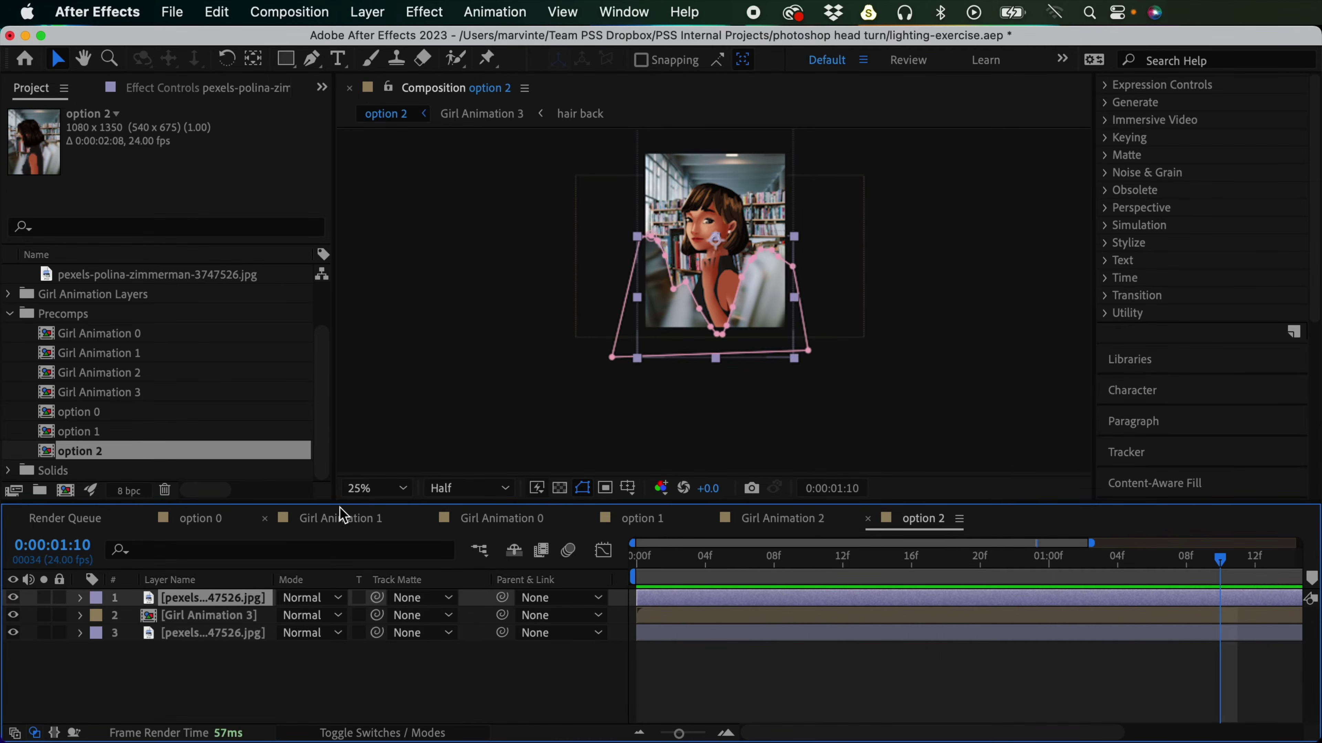
pyautogui.click(234, 633)
pyautogui.click(776, 707)
pyautogui.press('h')
pyautogui.moveTo(882, 325); pyautogui.dragTo(851, 418)
pyautogui.press('v')
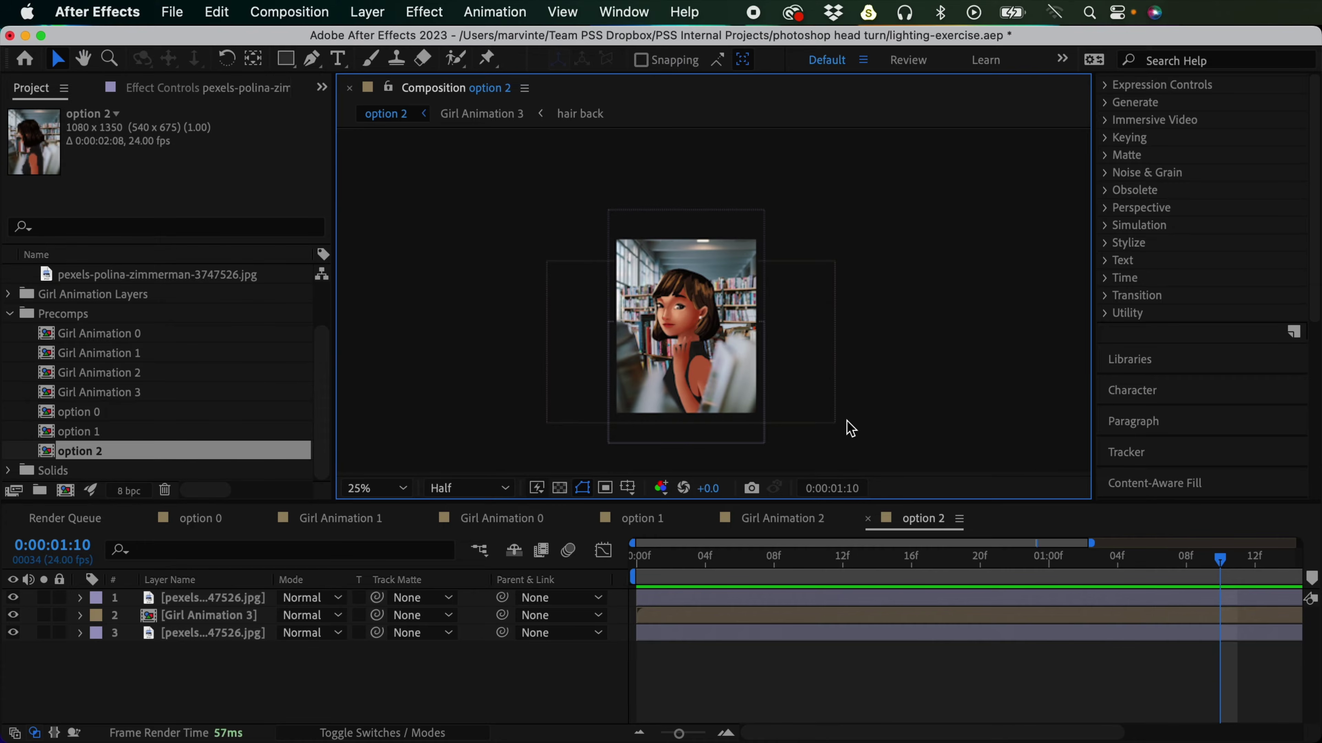
# Step: Apply the Lumetri Color effect to the unmasked library photo layer behind the girl
pyautogui.click(690, 634)
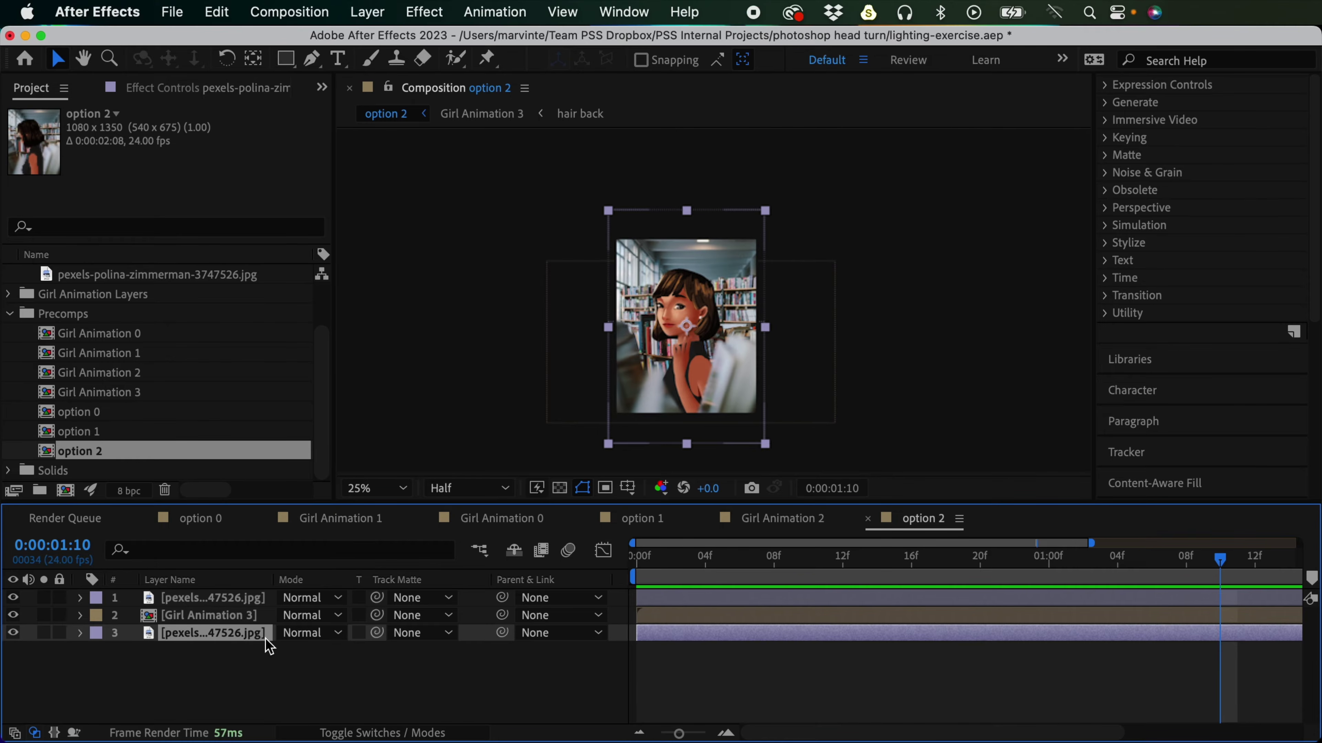
pyautogui.scroll(5, 1306, 216)
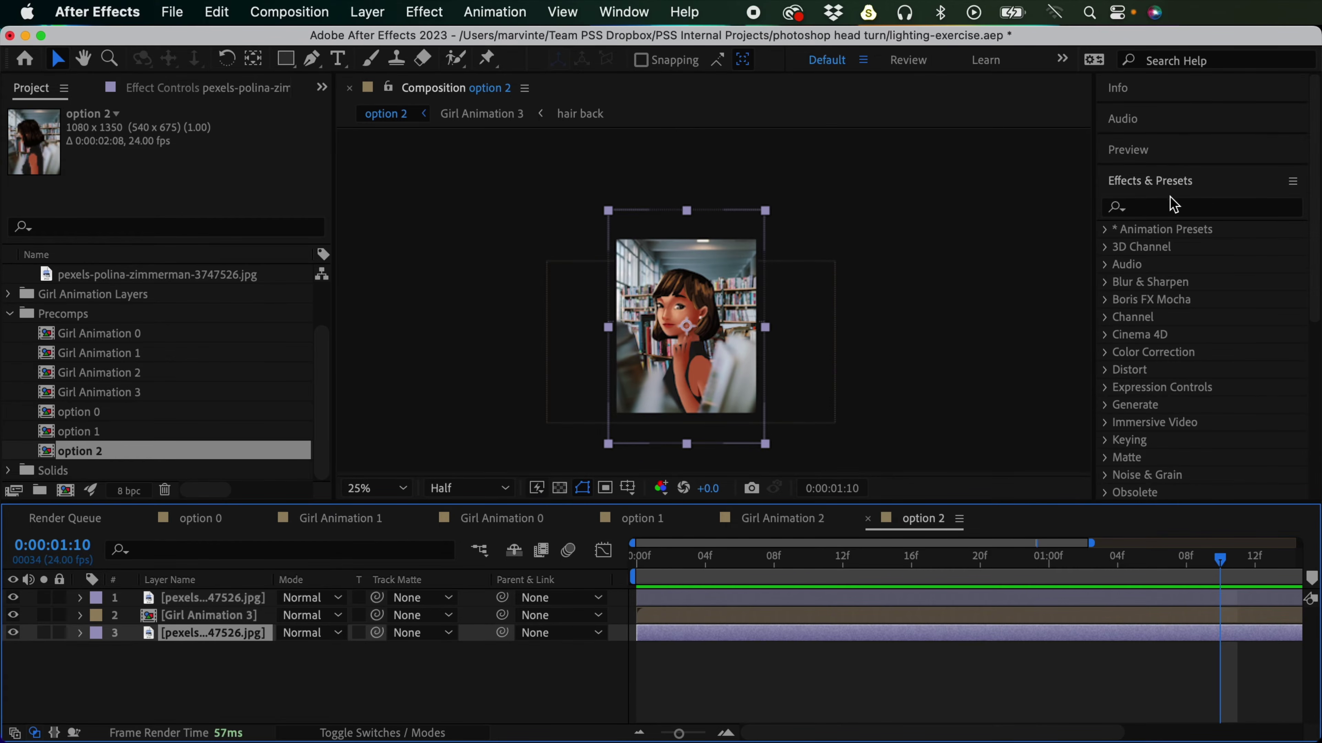
pyautogui.click(1146, 211)
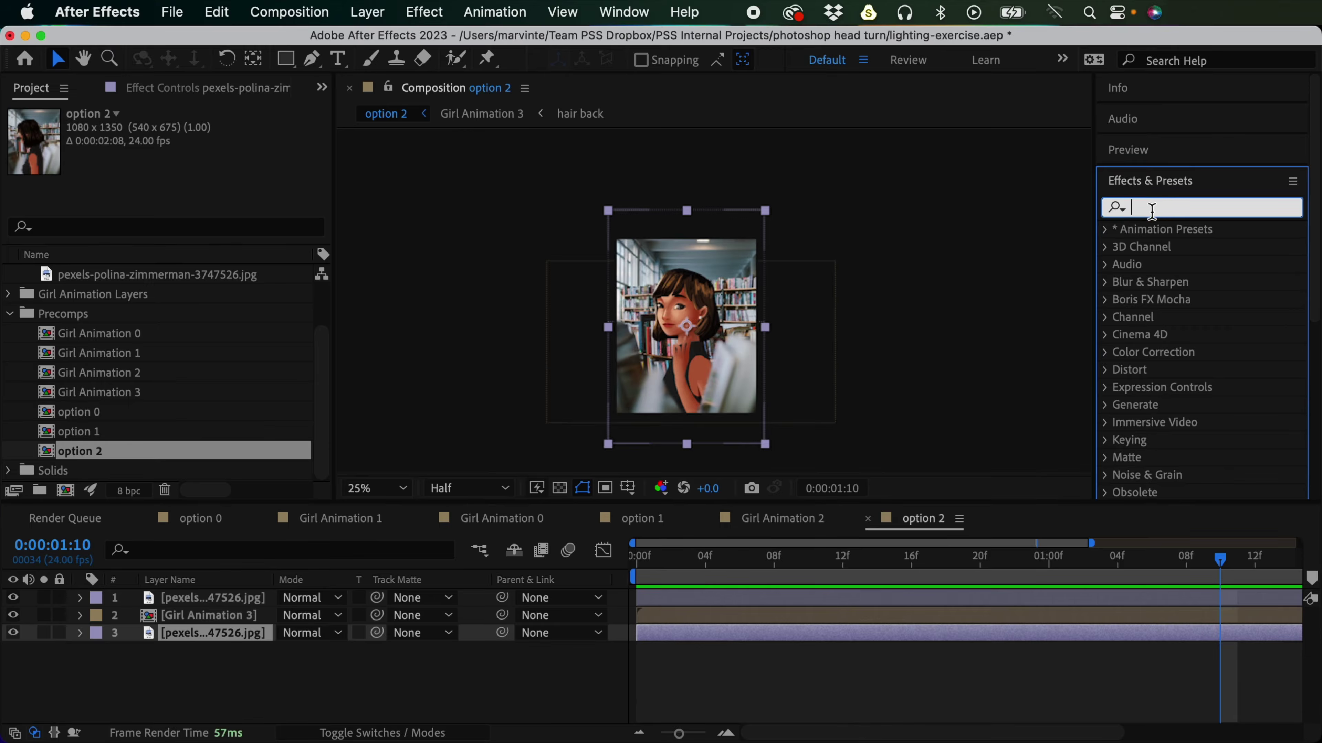
pyautogui.write('lumet')
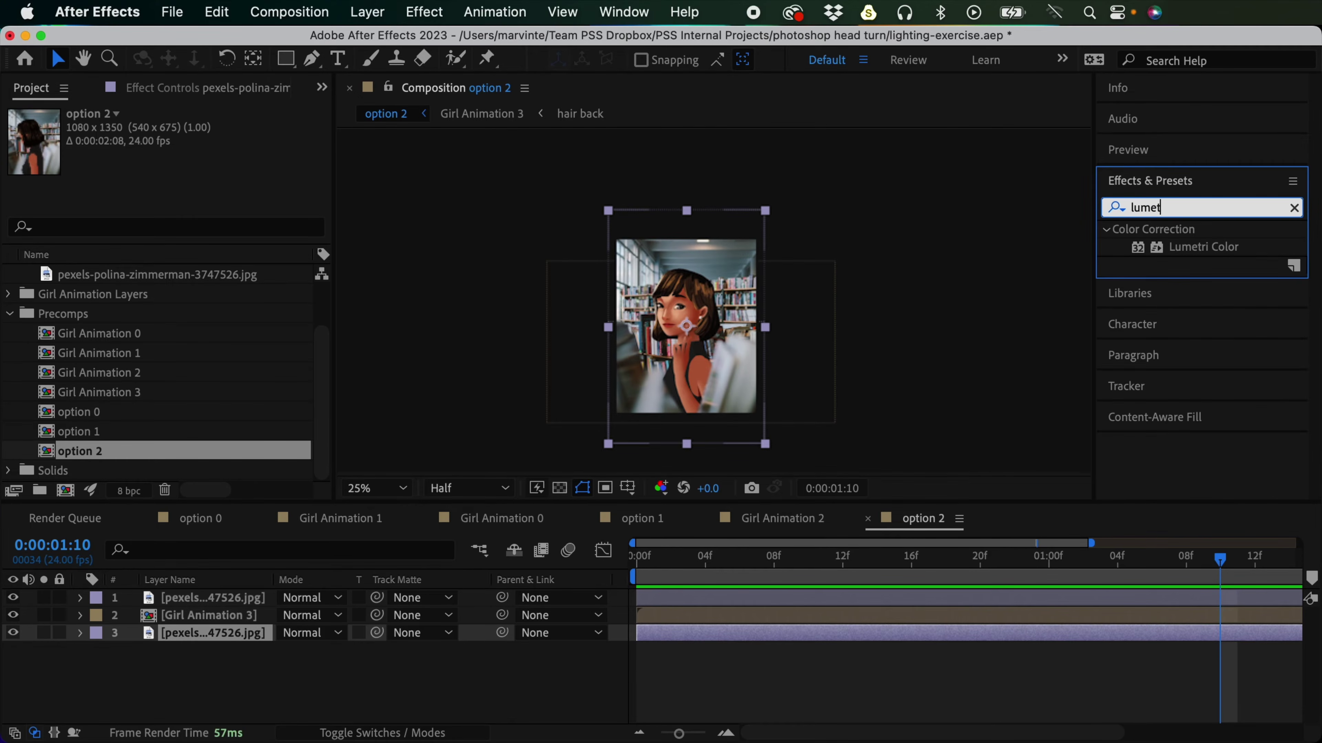
pyautogui.doubleClick(1196, 244)
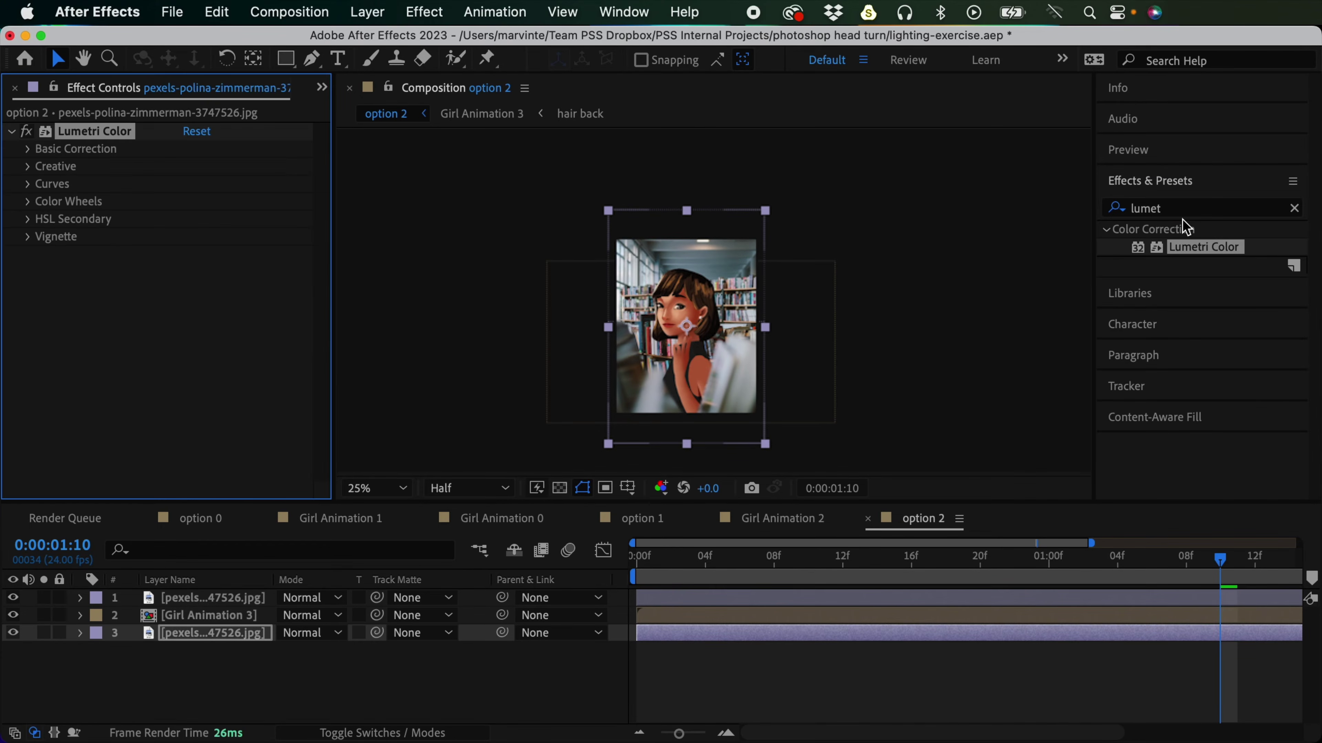
# Step: Set the Lumetri Color Temperature to 40 on the background photo and copy the effect to the masked foreground books layer
pyautogui.click(28, 149)
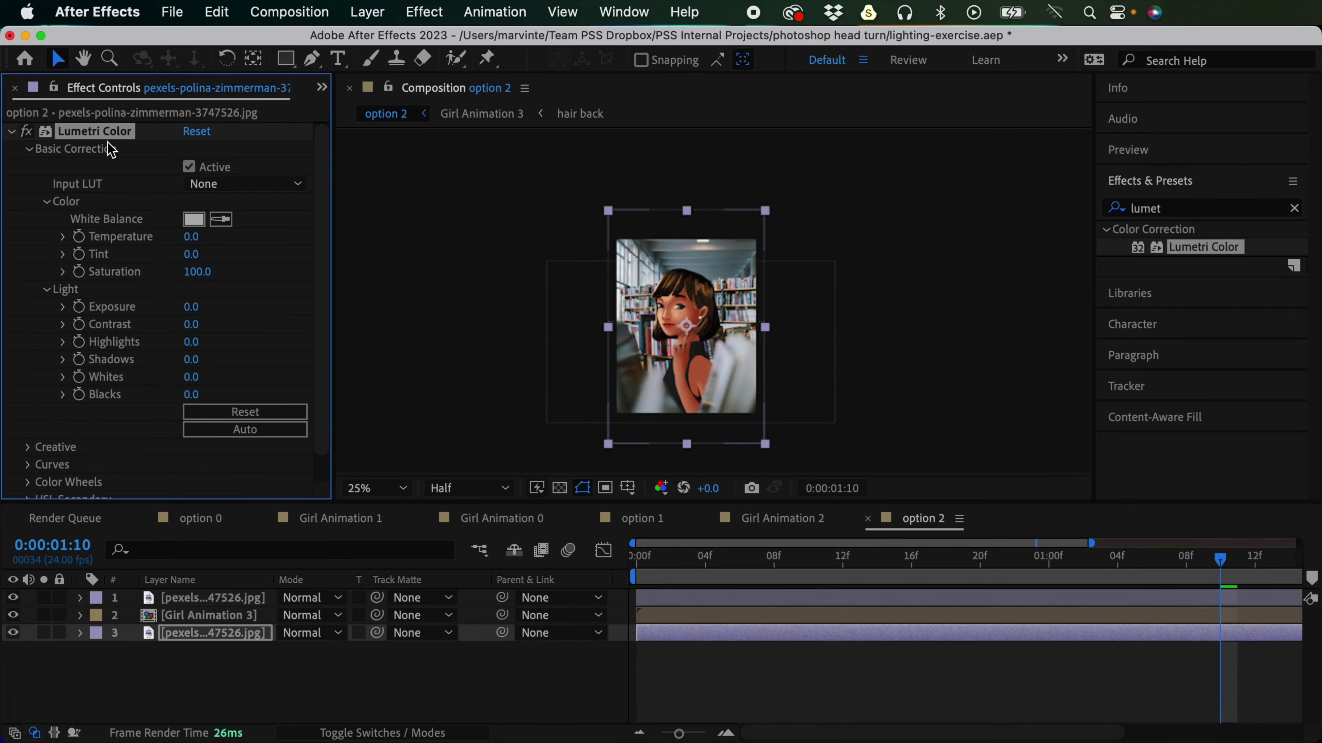
pyautogui.moveTo(194, 242)
pyautogui.mouseDown()
pyautogui.moveTo(228, 239)
pyautogui.moveTo(204, 244)
pyautogui.mouseUp()
pyautogui.click(200, 237)
pyautogui.write('40')
pyautogui.press('Return')
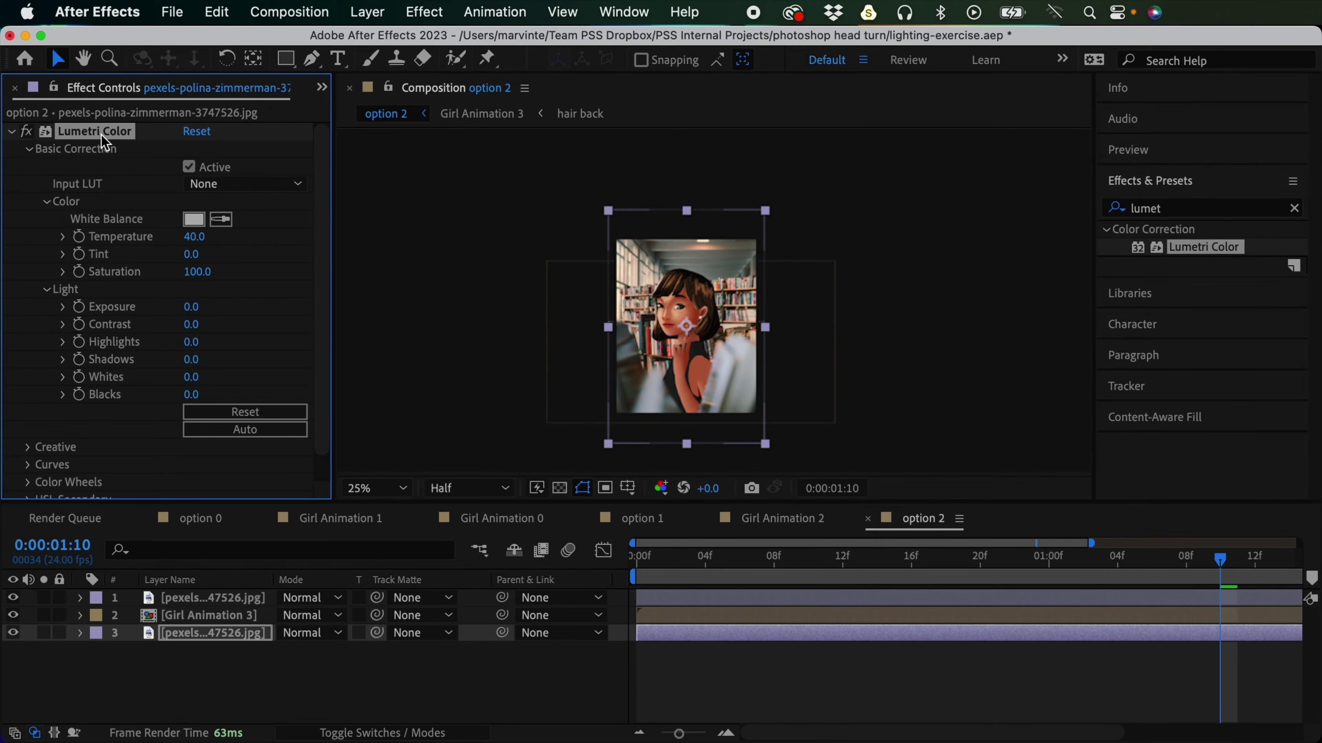
pyautogui.click(697, 599)
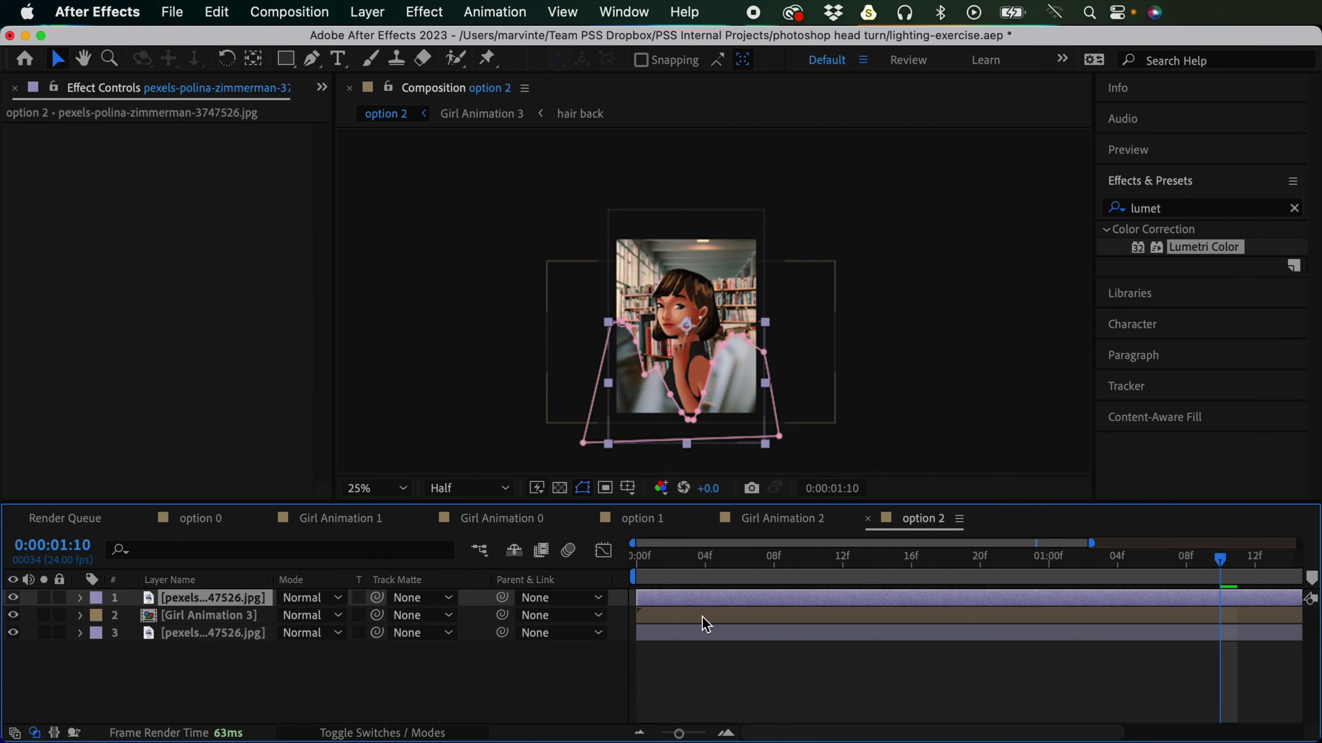
pyautogui.click(714, 628)
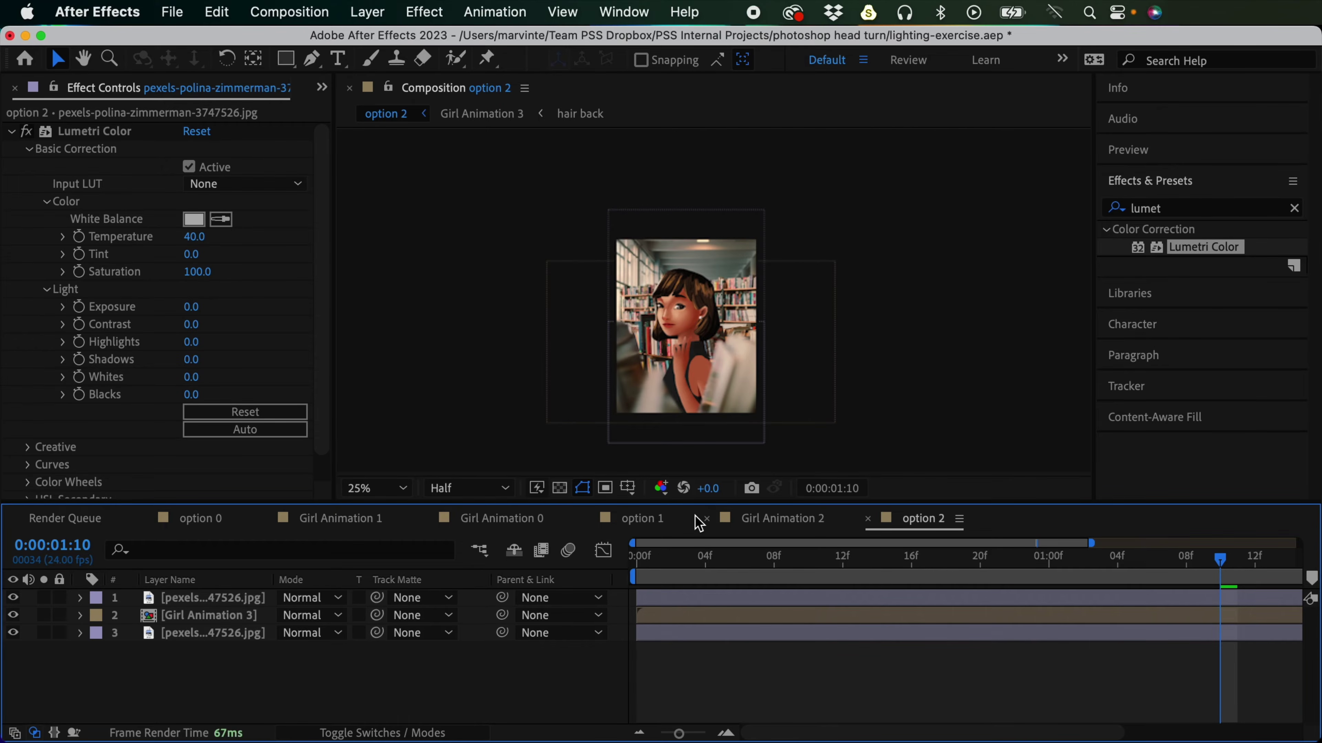
# Step: Scrub the head turn from its start to frame 11 to examine the girl's lighting against the warmed library background
pyautogui.press('.')
pyautogui.press('.')
pyautogui.moveTo(847, 366); pyautogui.dragTo(912, 342)
pyautogui.press('v')
pyautogui.click(739, 614)
pyautogui.click(646, 556)
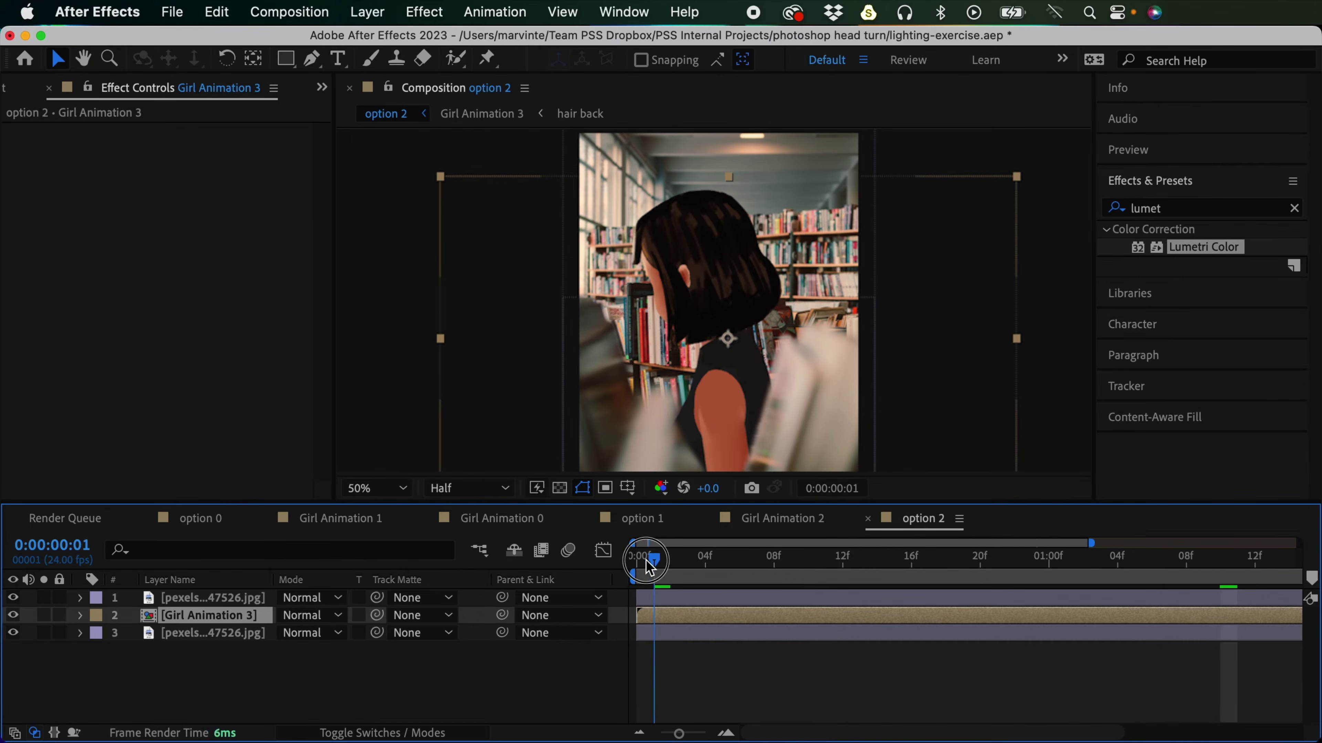
pyautogui.moveTo(692, 557); pyautogui.dragTo(826, 556)
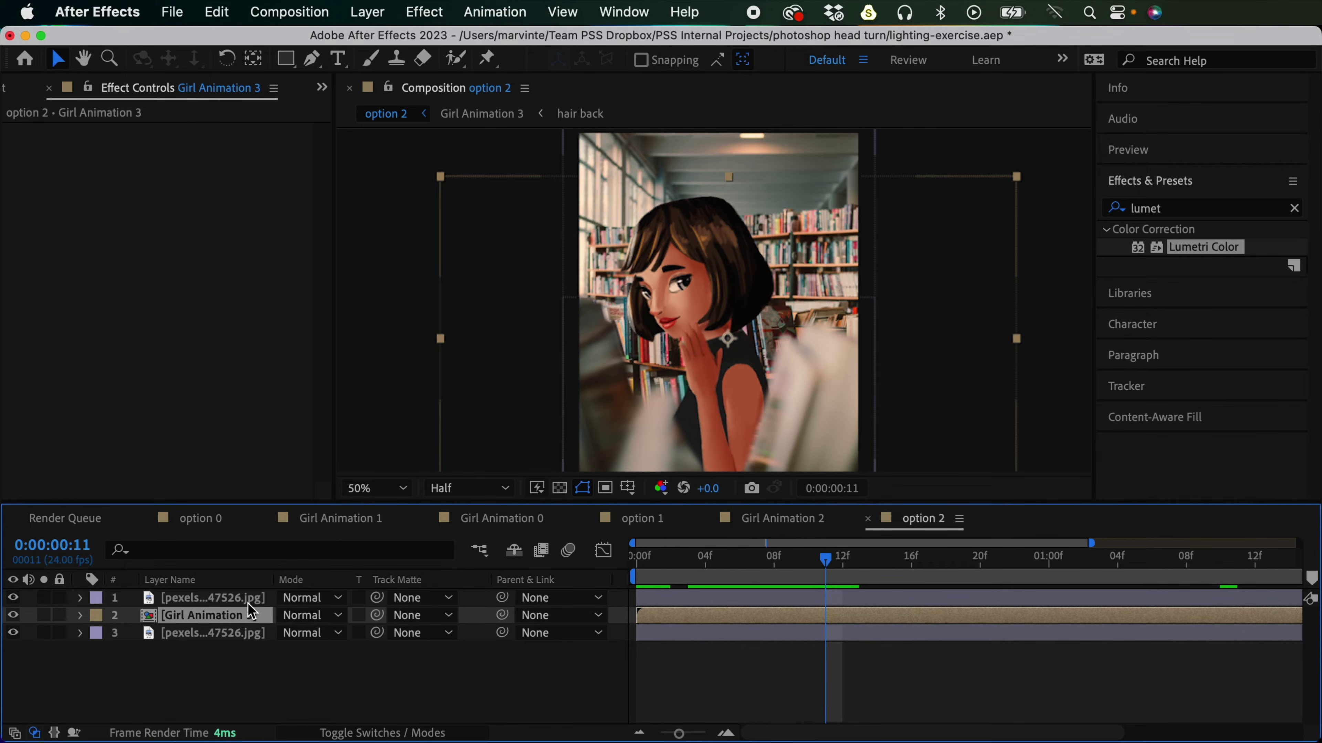
# Step: Switch to Photoshop and sketch the girl's face, fringe, bob hairstyle and neck line in red on Layer 1
pyautogui.moveTo(358, 298)
pyautogui.mouseDown()
pyautogui.moveTo(360, 360)
pyautogui.moveTo(424, 399)
pyautogui.mouseUp()
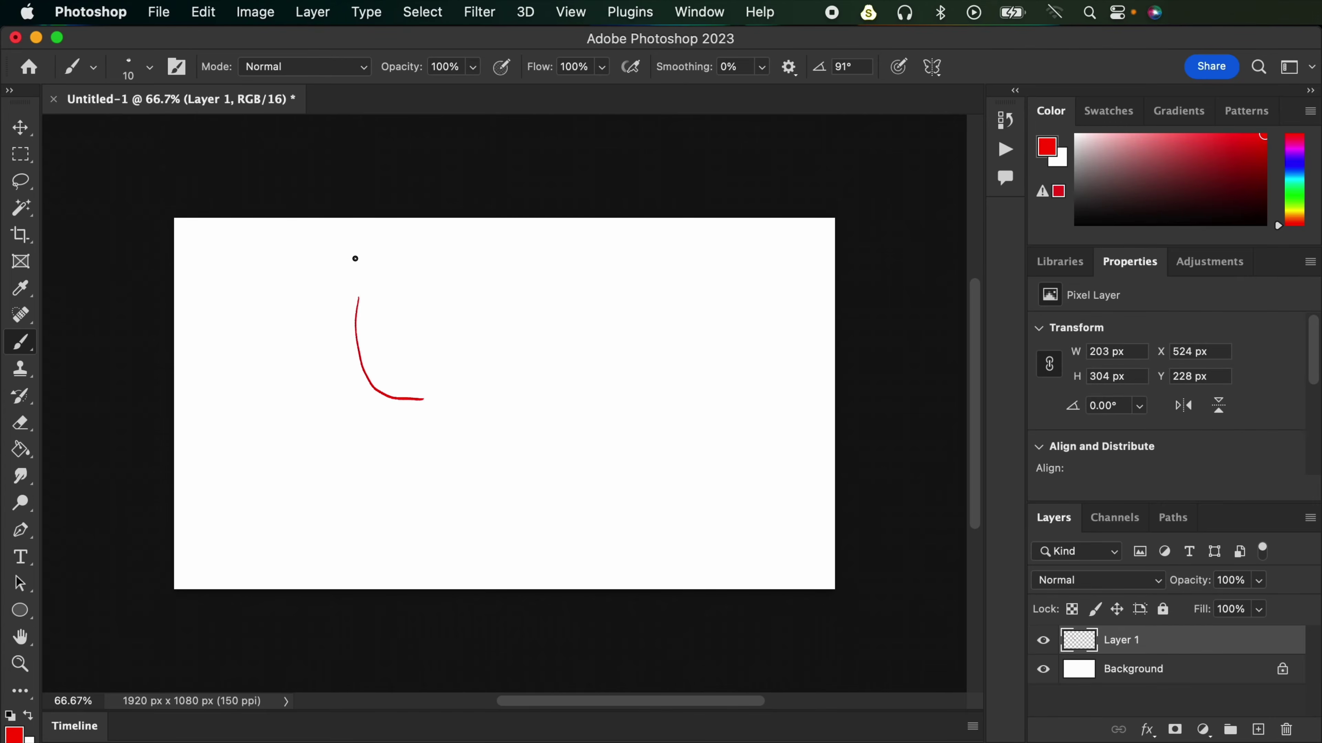
pyautogui.moveTo(356, 258); pyautogui.dragTo(337, 402)
pyautogui.moveTo(342, 300); pyautogui.dragTo(424, 295)
pyautogui.moveTo(379, 241)
pyautogui.mouseDown()
pyautogui.moveTo(493, 256)
pyautogui.moveTo(510, 396)
pyautogui.mouseUp()
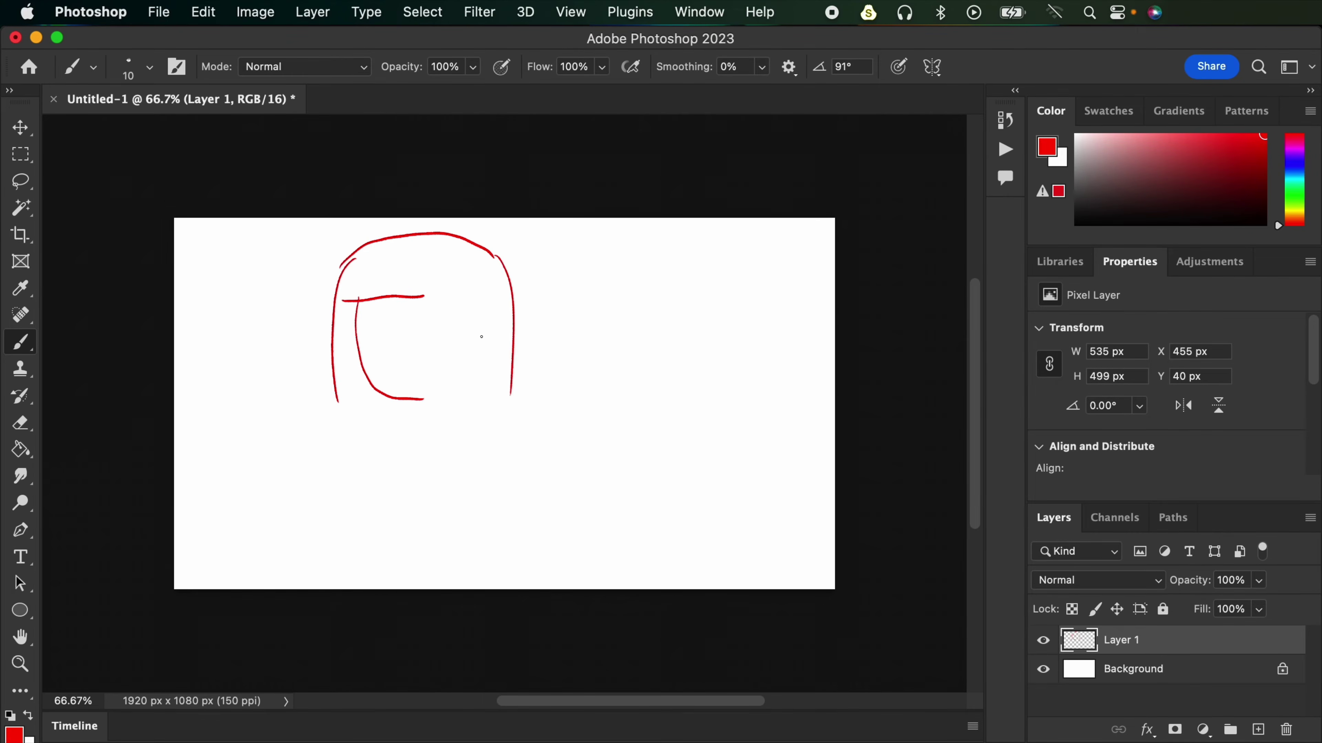
pyautogui.moveTo(431, 296)
pyautogui.mouseDown()
pyautogui.moveTo(444, 419)
pyautogui.moveTo(514, 418)
pyautogui.mouseUp()
pyautogui.moveTo(510, 397); pyautogui.dragTo(511, 419)
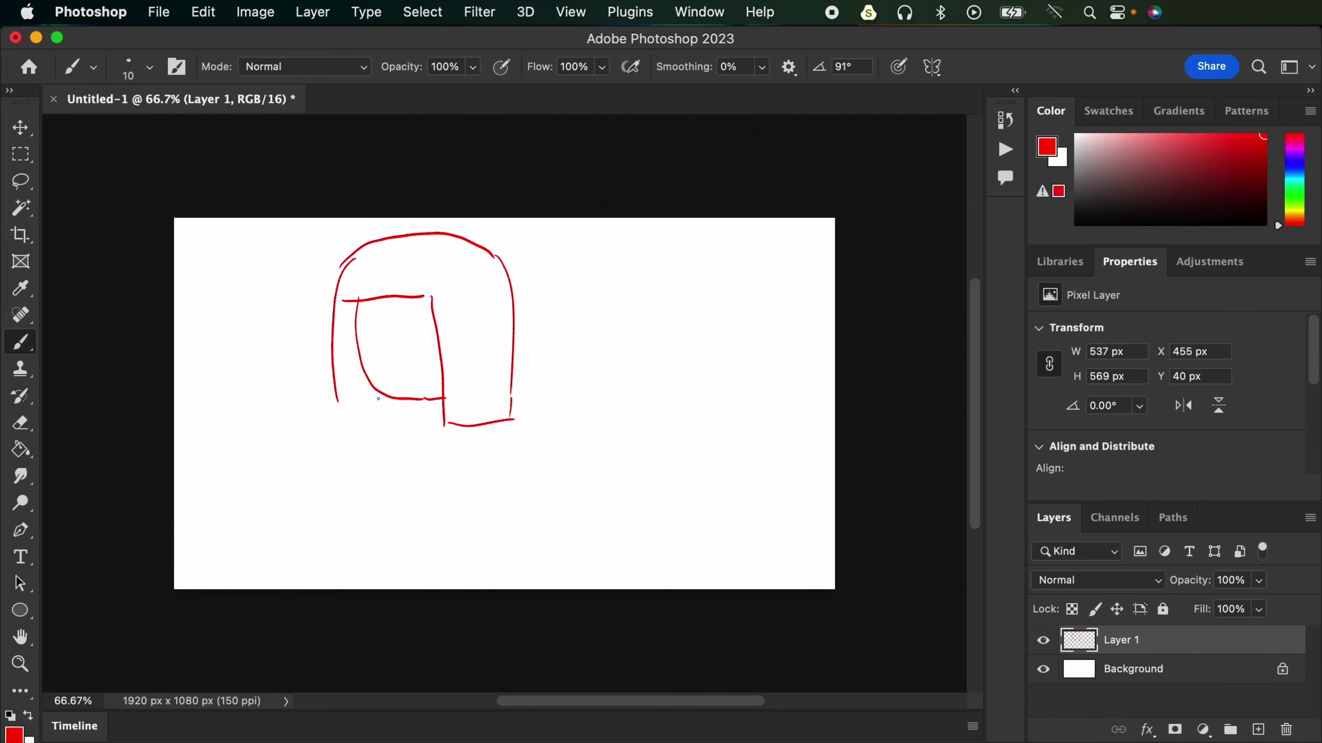
pyautogui.moveTo(421, 401); pyautogui.dragTo(421, 456)
pyautogui.moveTo(209, 252)
pyautogui.mouseDown()
pyautogui.moveTo(263, 466)
pyautogui.moveTo(263, 295)
pyautogui.moveTo(194, 436)
pyautogui.moveTo(234, 503)
pyautogui.mouseUp()
pyautogui.press('cmd+z')
pyautogui.moveTo(197, 224)
pyautogui.mouseDown()
pyautogui.moveTo(247, 481)
pyautogui.moveTo(248, 340)
pyautogui.moveTo(265, 466)
pyautogui.mouseUp()
pyautogui.press('super+z')
# Step: Sketch the edge of the light down the outer side of the girl's face in red on Layer 1
pyautogui.moveTo(369, 323); pyautogui.dragTo(393, 390)
pyautogui.moveTo(360, 307); pyautogui.dragTo(359, 335)
pyautogui.press('super+z')
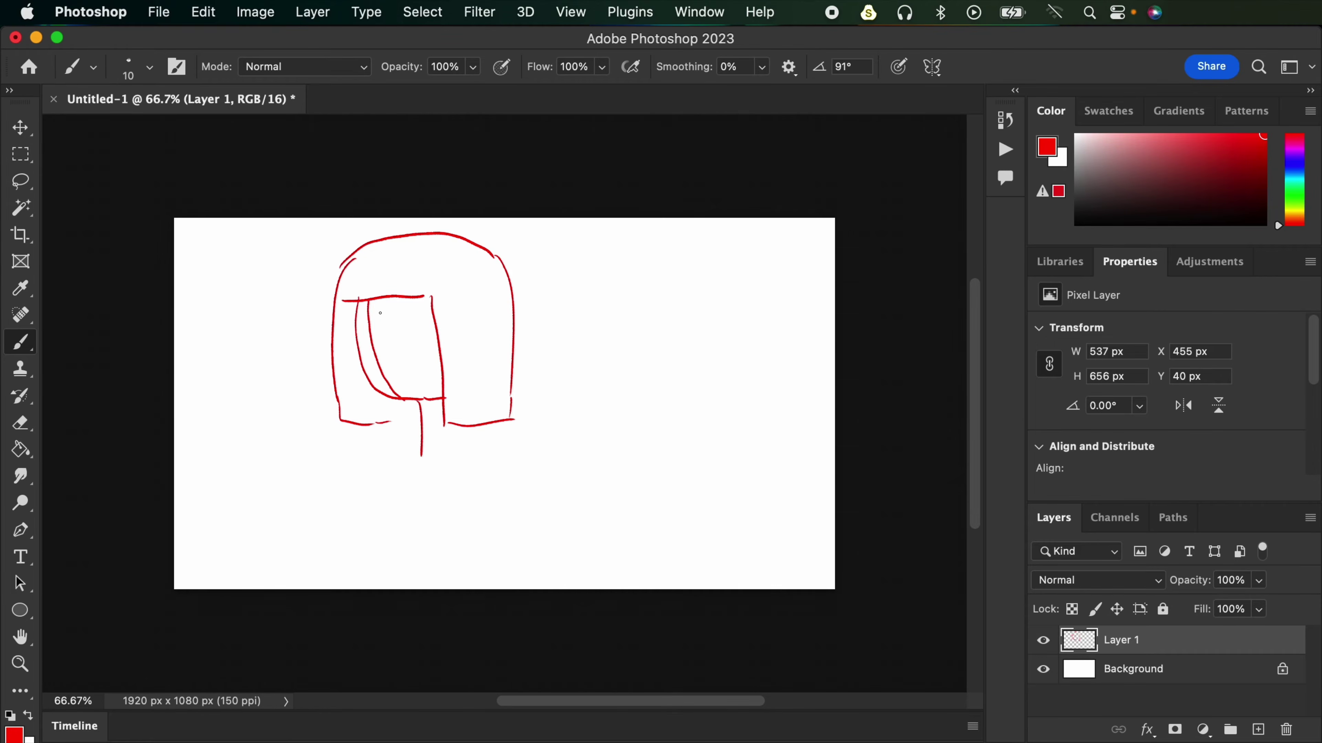
pyautogui.moveTo(378, 302)
pyautogui.mouseDown()
pyautogui.moveTo(398, 379)
pyautogui.moveTo(429, 385)
pyautogui.moveTo(436, 365)
pyautogui.mouseUp()
pyautogui.press('super+z')
# Step: Draw the light boundaries along both sides of the bob and hatch the narrow strips on the hair and face in red
pyautogui.moveTo(354, 262); pyautogui.dragTo(350, 421)
pyautogui.moveTo(440, 343); pyautogui.dragTo(460, 421)
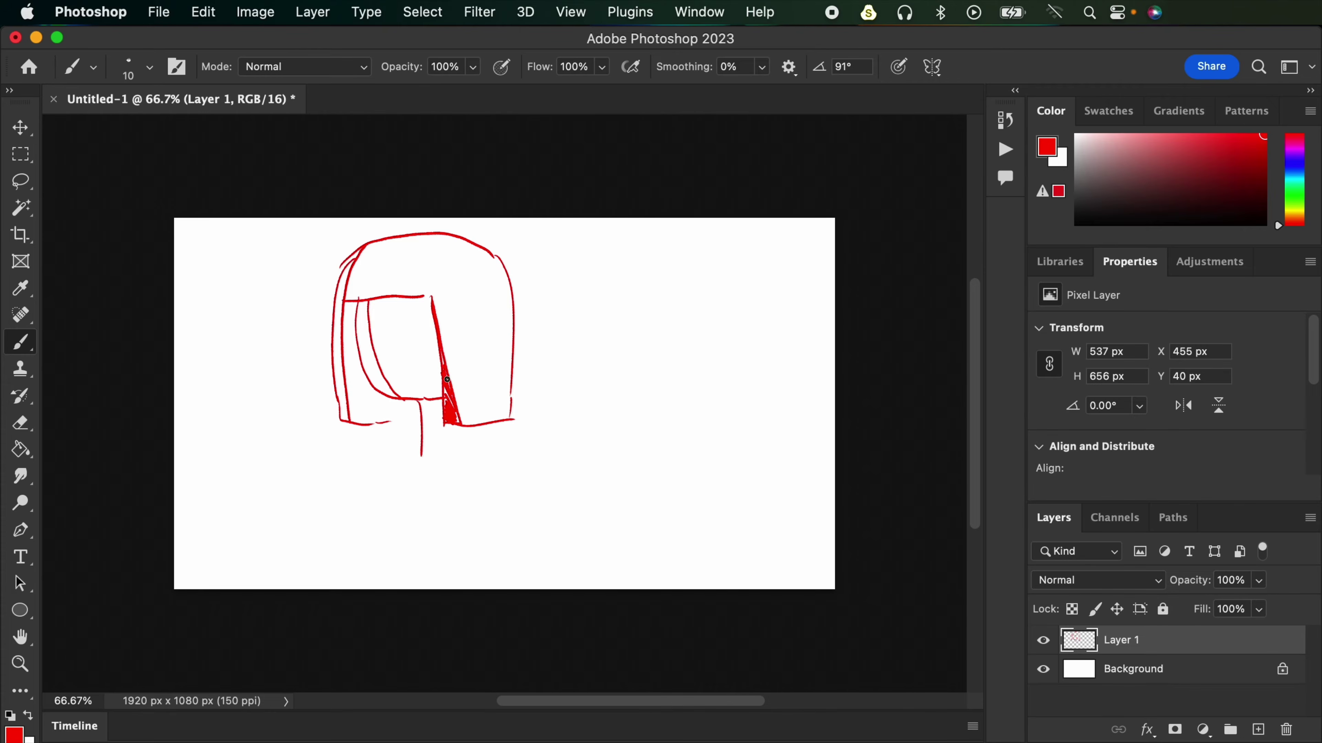
pyautogui.moveTo(359, 304); pyautogui.dragTo(387, 395)
pyautogui.moveTo(345, 276); pyautogui.dragTo(343, 416)
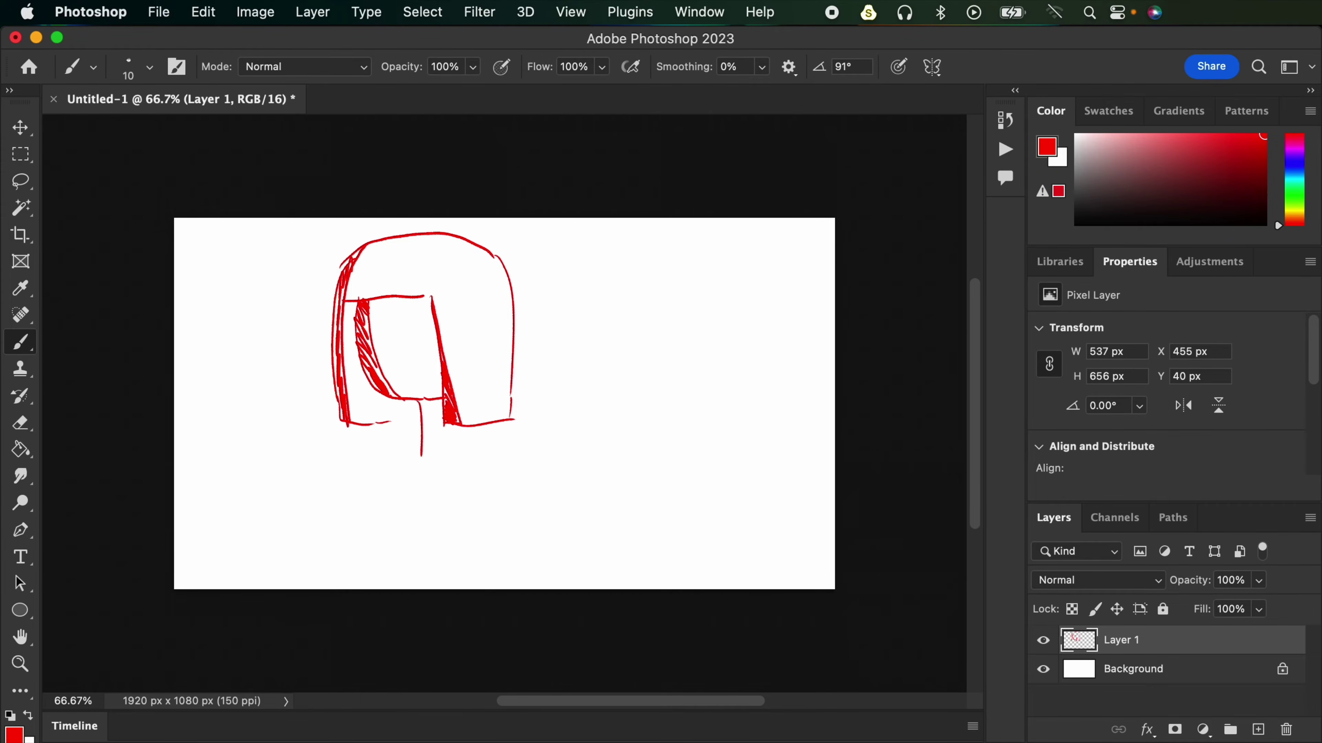
# Step: Switch to After Effects, examine the girl at frame 12 inside Girl Animation 3, and return to the option 2 composition
pyautogui.press('super+Tab')
pyautogui.click(824, 675)
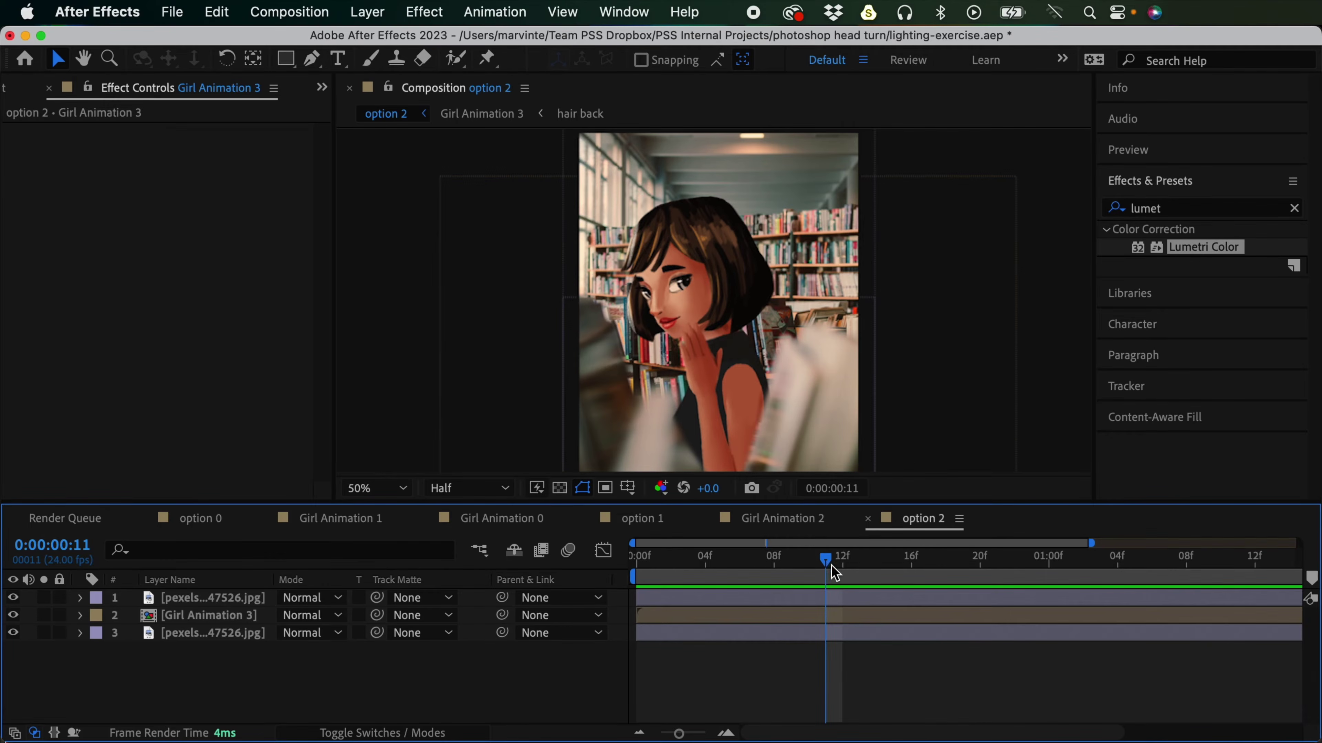
pyautogui.moveTo(825, 561)
pyautogui.mouseDown()
pyautogui.moveTo(779, 562)
pyautogui.moveTo(837, 570)
pyautogui.mouseUp()
pyautogui.click(827, 616)
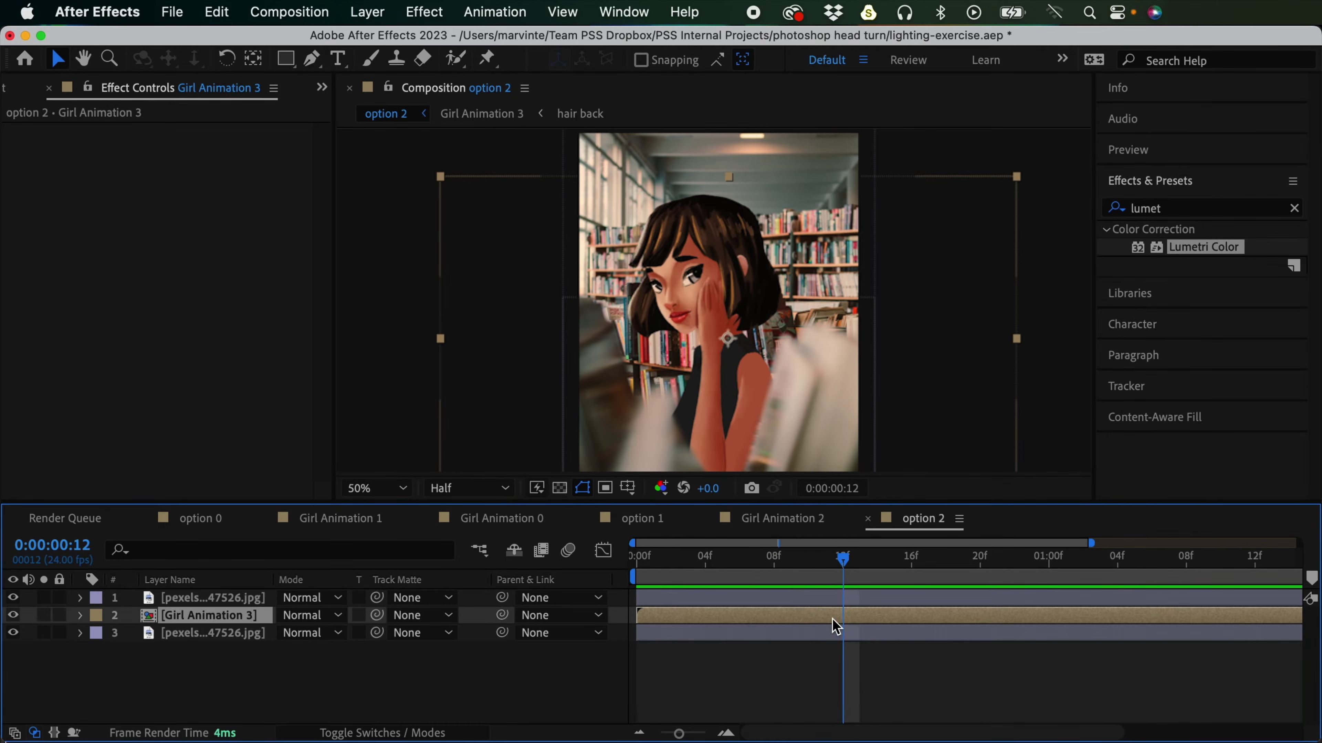
pyautogui.doubleClick(842, 623)
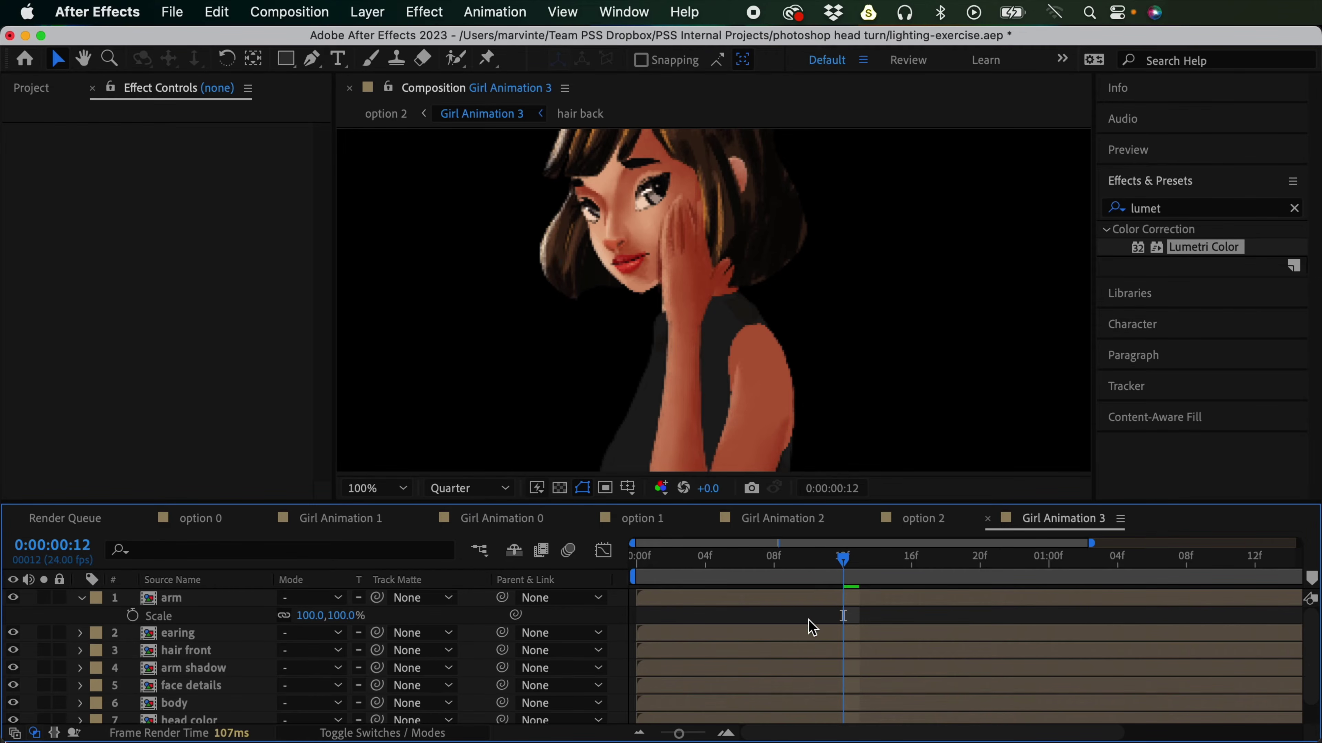
pyautogui.click(810, 600)
pyautogui.press(',')
pyautogui.press(',')
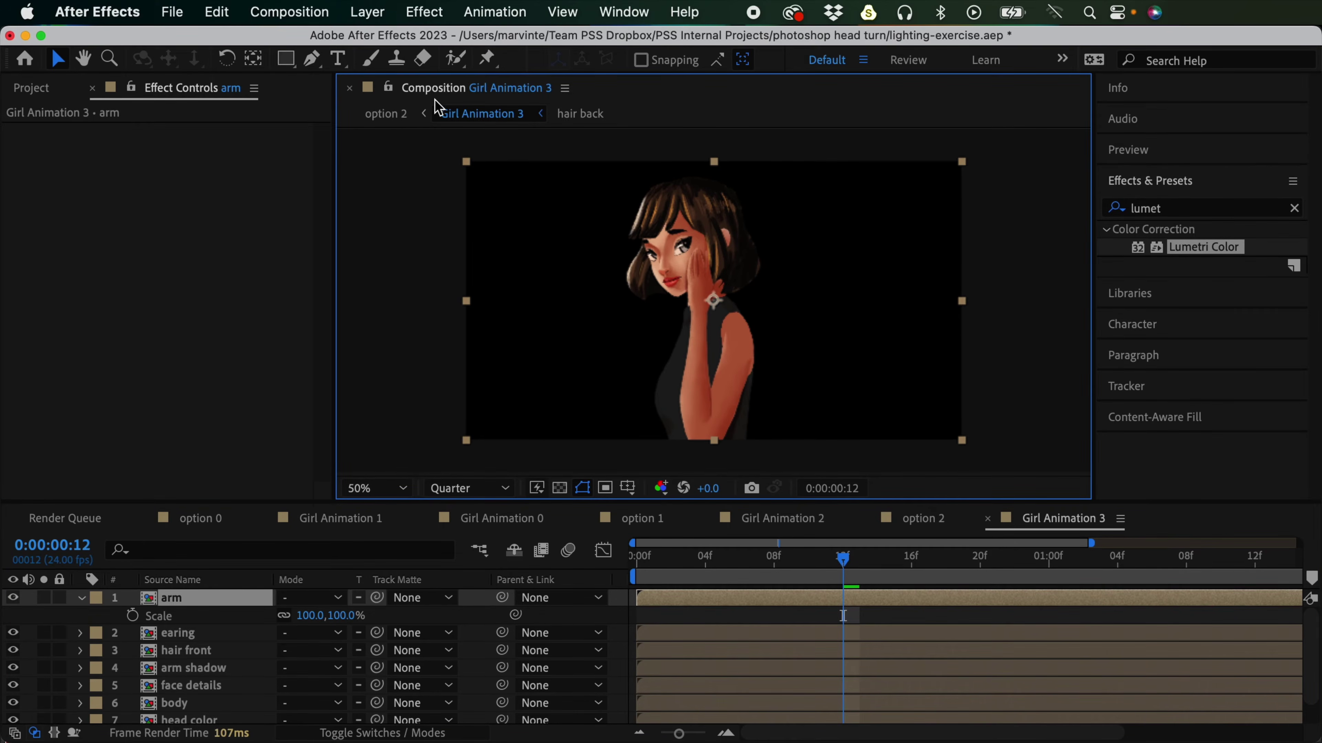
pyautogui.click(398, 115)
pyautogui.moveTo(843, 560)
pyautogui.mouseDown()
pyautogui.moveTo(819, 565)
pyautogui.moveTo(843, 561)
pyautogui.mouseUp()
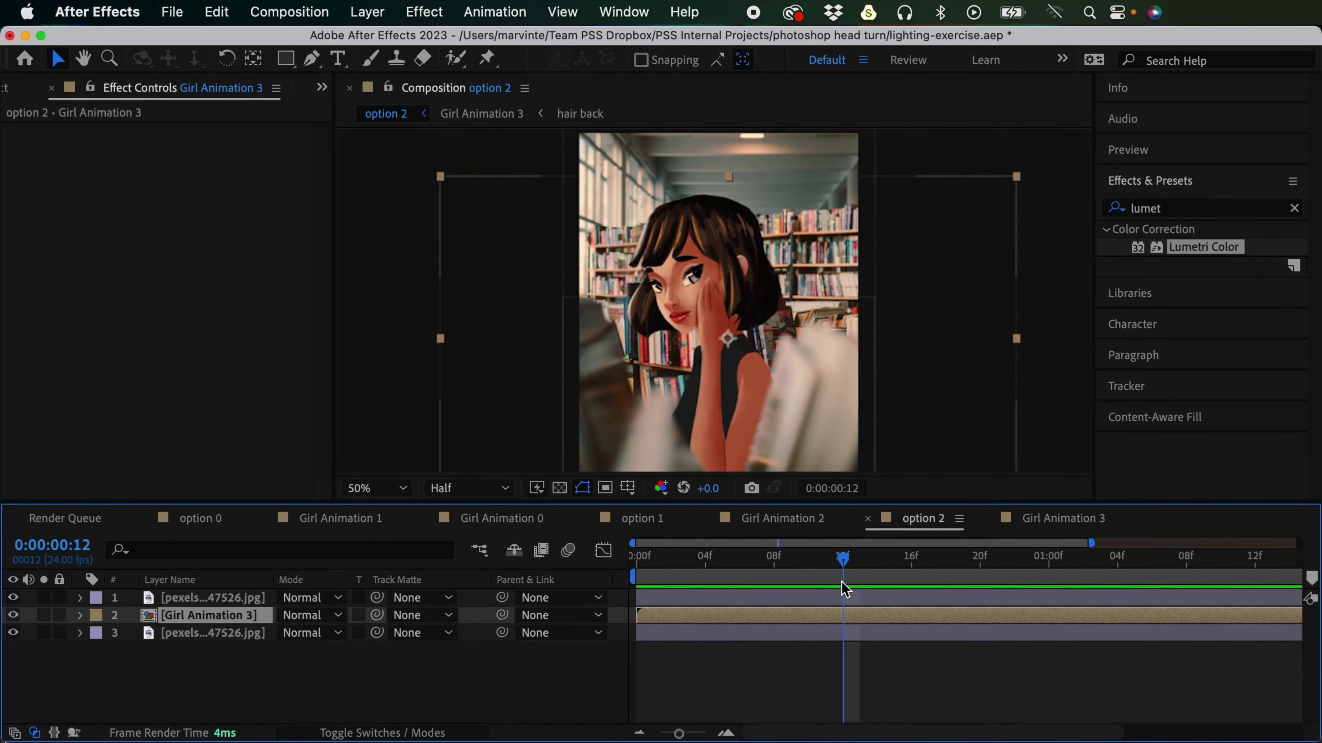
# Step: Duplicate the Girl Animation 3 layer in option 2 and use the lower copy as the upper copy's track matte
pyautogui.press('super+d')
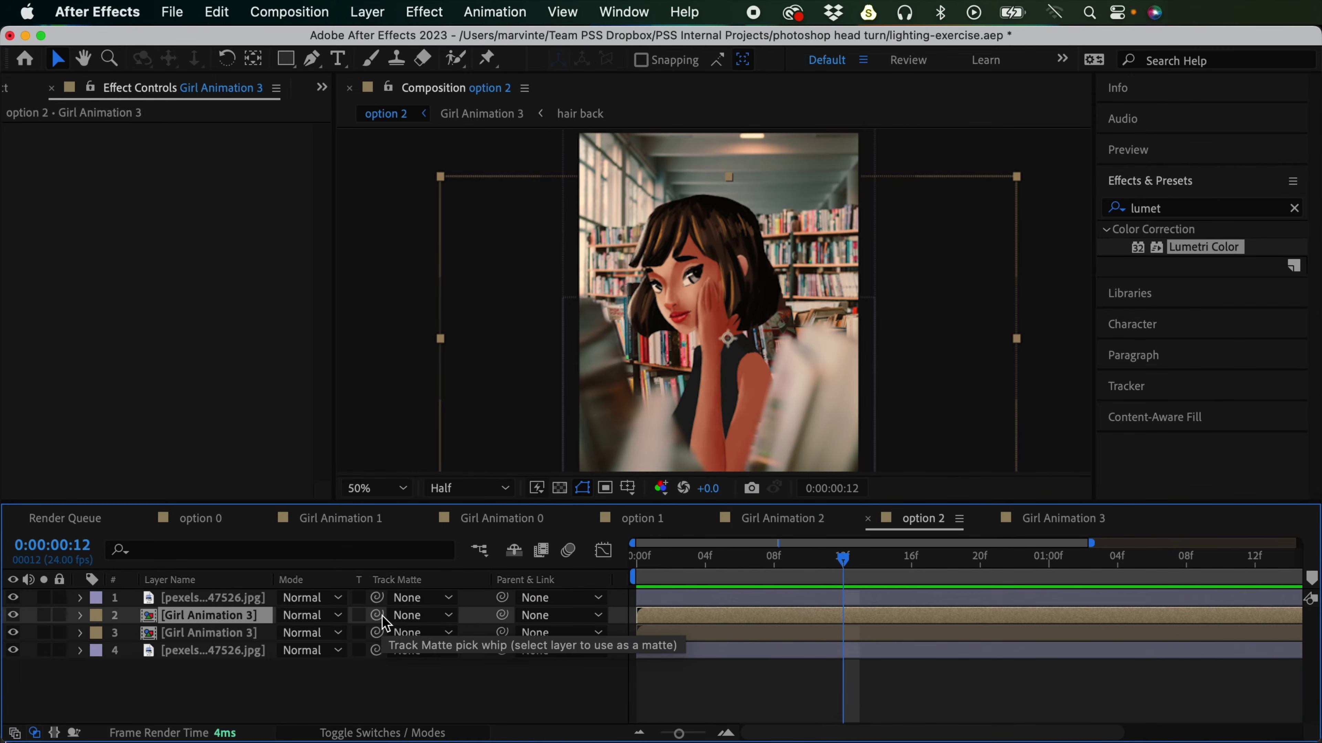
pyautogui.moveTo(376, 616); pyautogui.dragTo(254, 635)
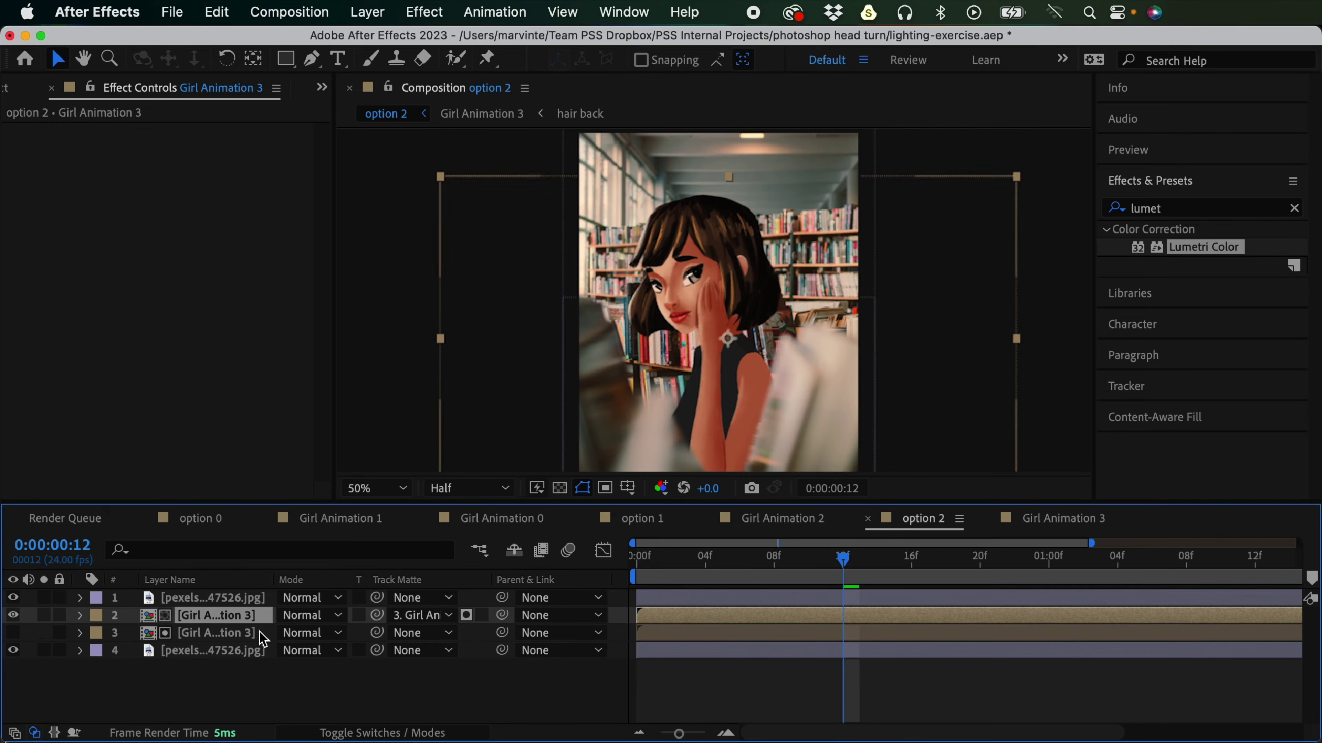
pyautogui.click(210, 634)
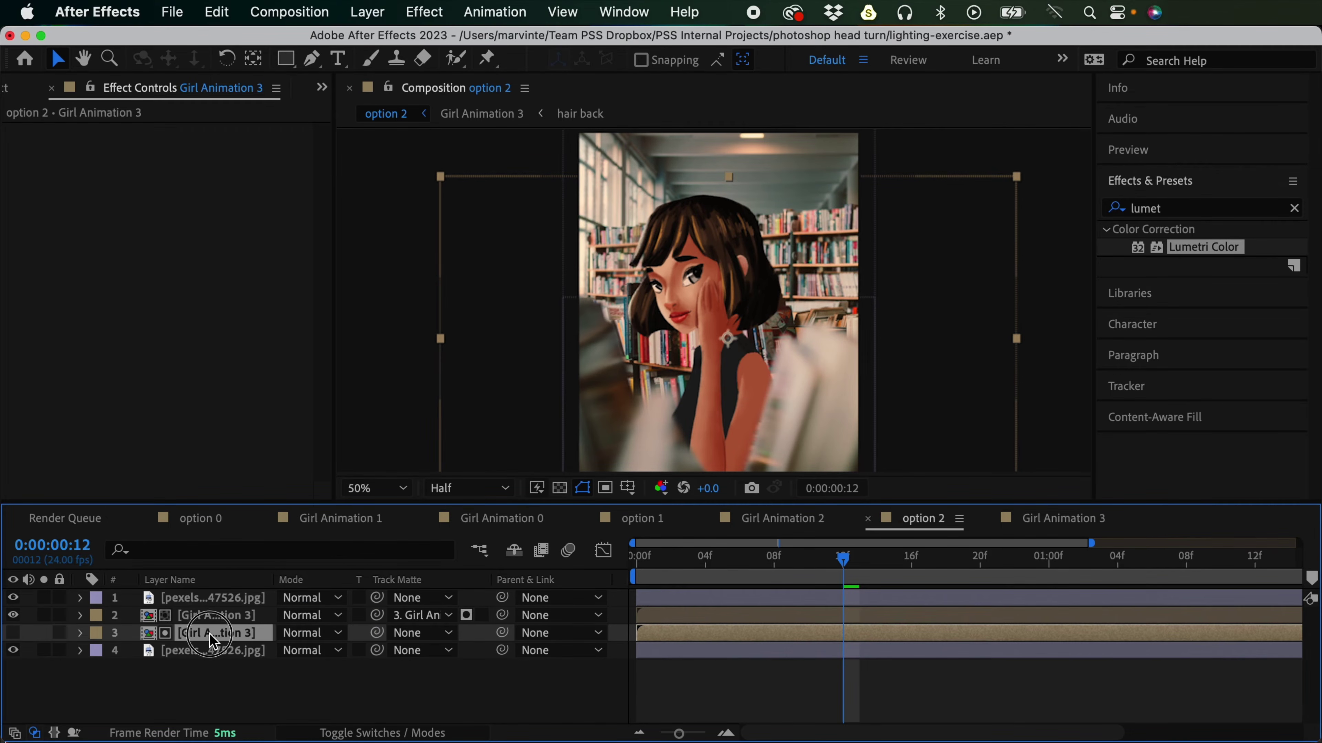
pyautogui.click(210, 615)
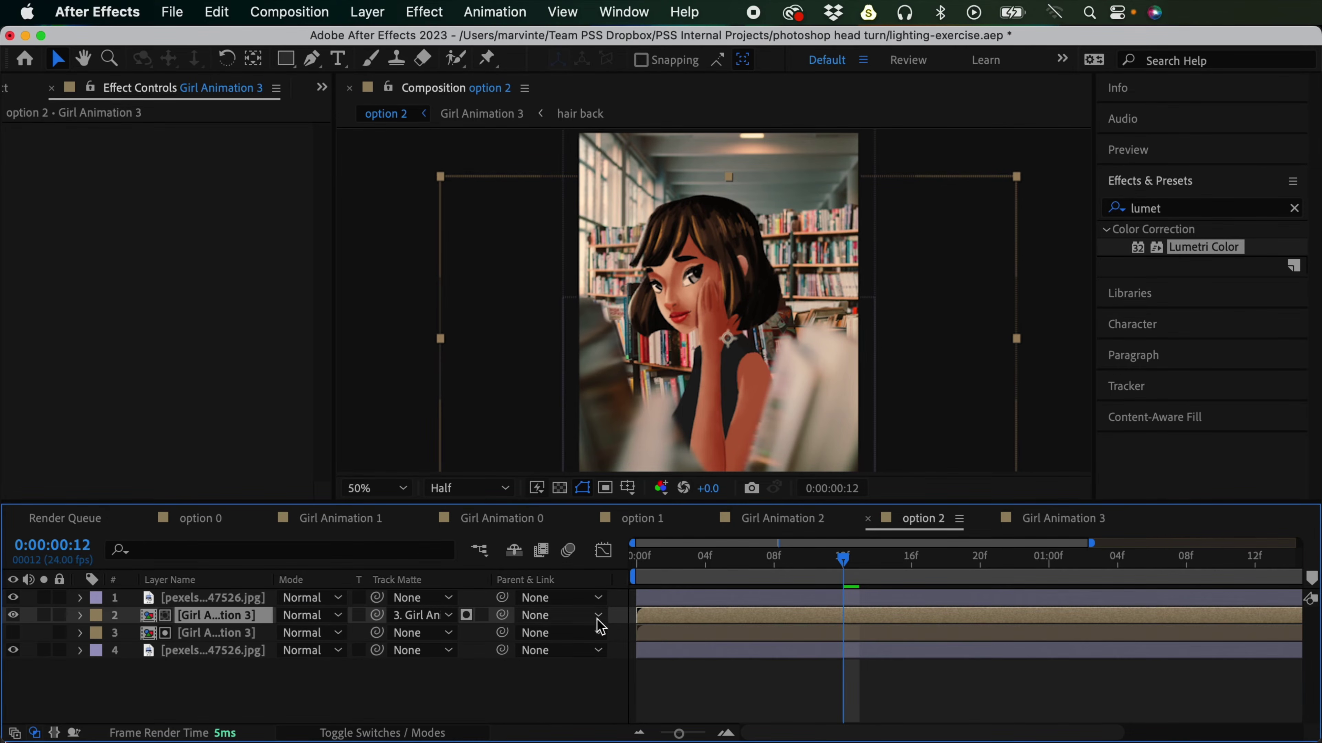
# Step: Apply the Fill effect to the upper Girl Animation 3 copy and set its color to a near-black dark red
pyautogui.click(1170, 209)
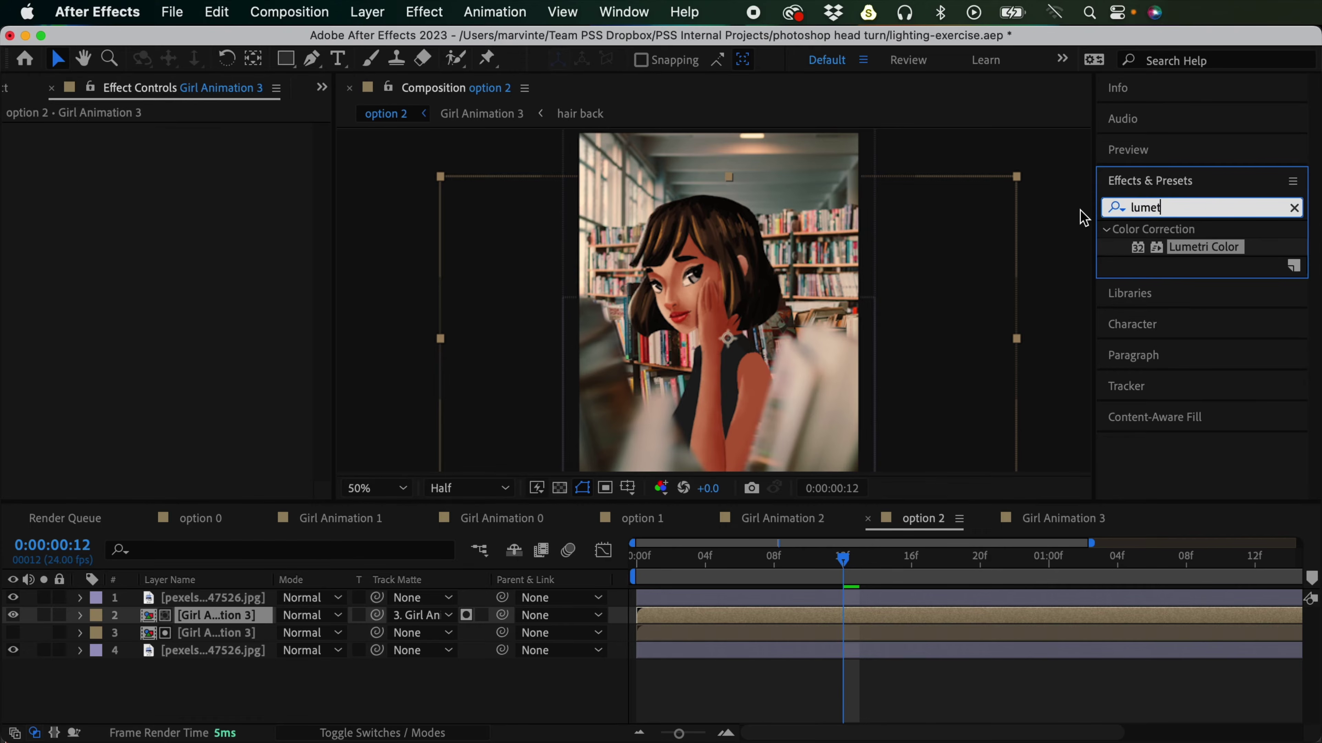
pyautogui.press('Down')
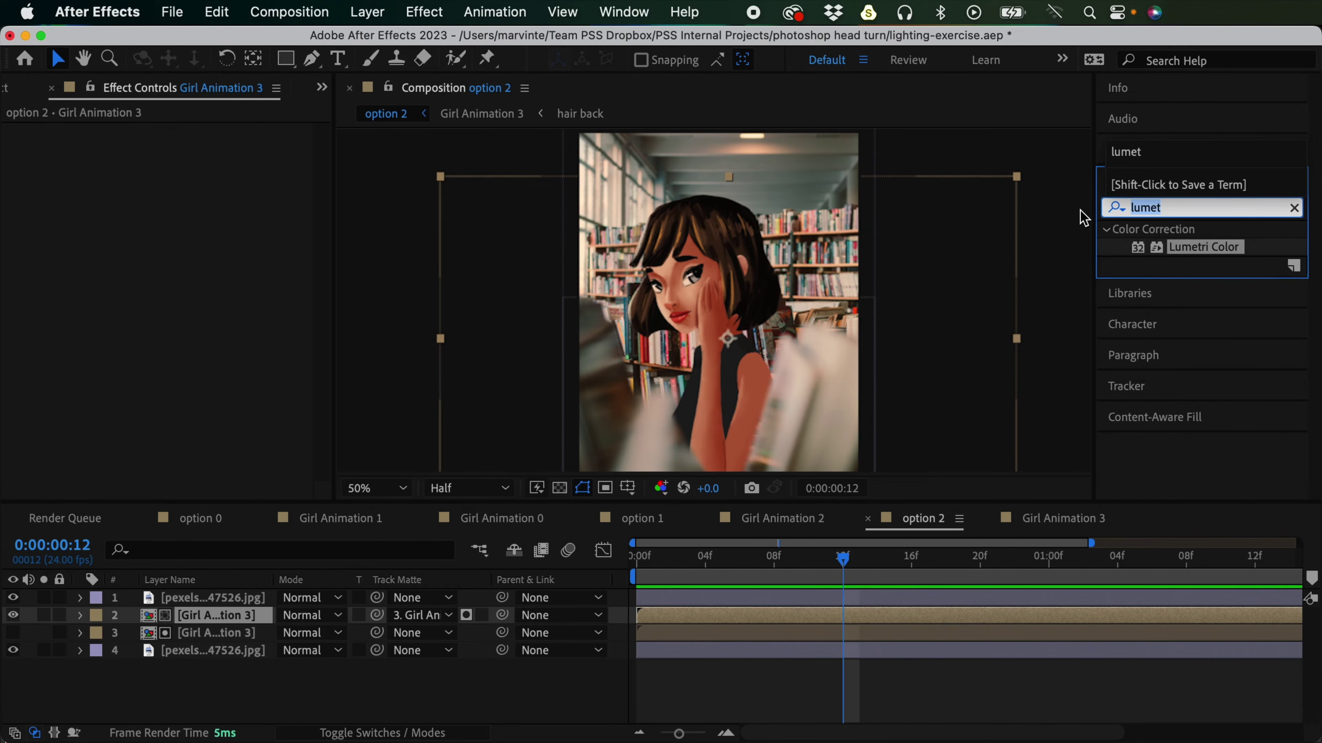
pyautogui.write('fill')
pyautogui.doubleClick(1180, 336)
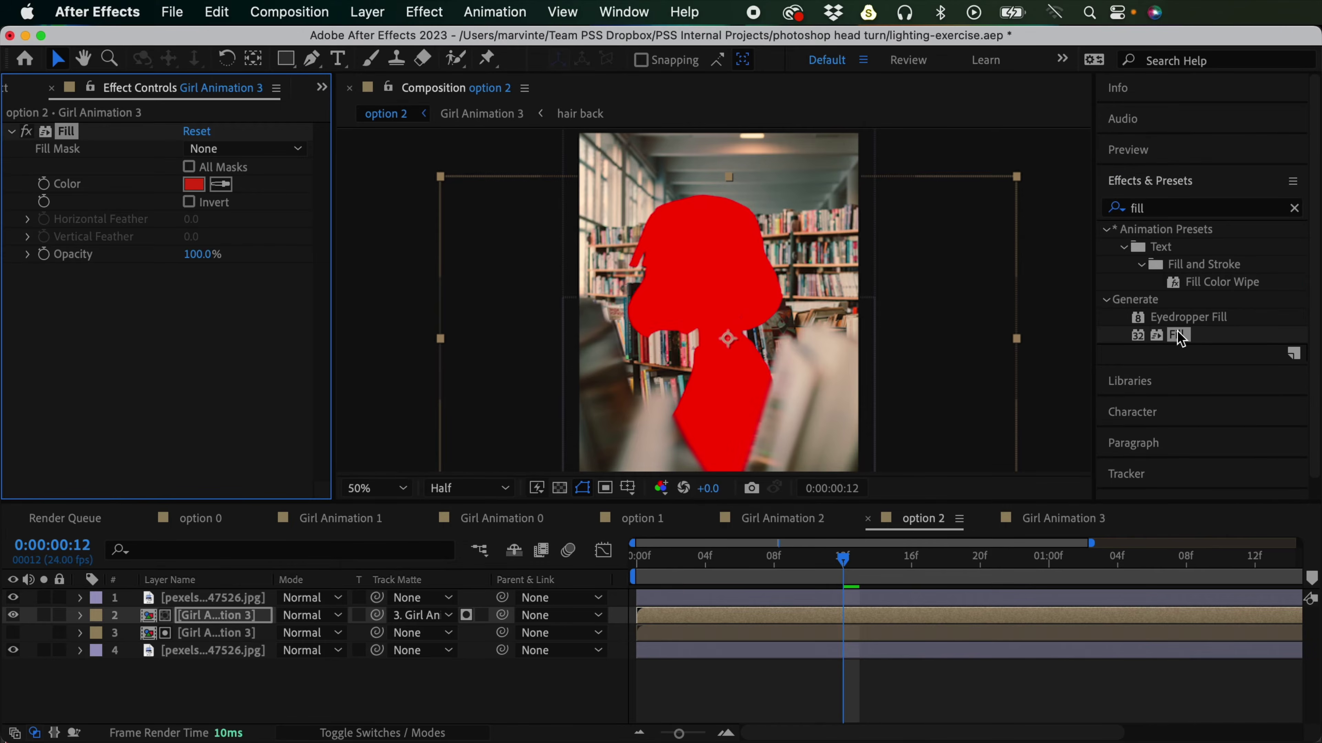
pyautogui.click(191, 184)
pyautogui.moveTo(587, 546); pyautogui.dragTo(516, 575)
pyautogui.moveTo(659, 480); pyautogui.dragTo(502, 280)
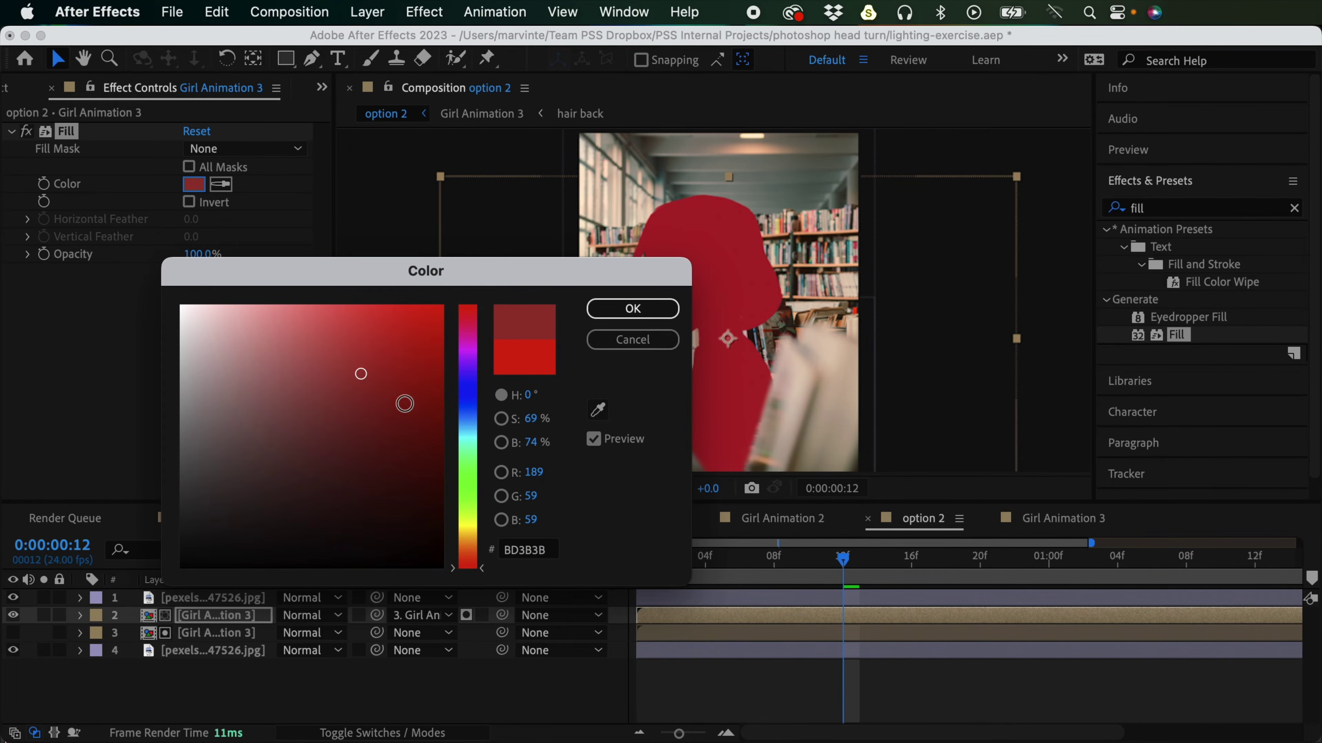
pyautogui.moveTo(392, 402)
pyautogui.mouseDown()
pyautogui.moveTo(341, 529)
pyautogui.moveTo(360, 537)
pyautogui.mouseUp()
pyautogui.click(632, 308)
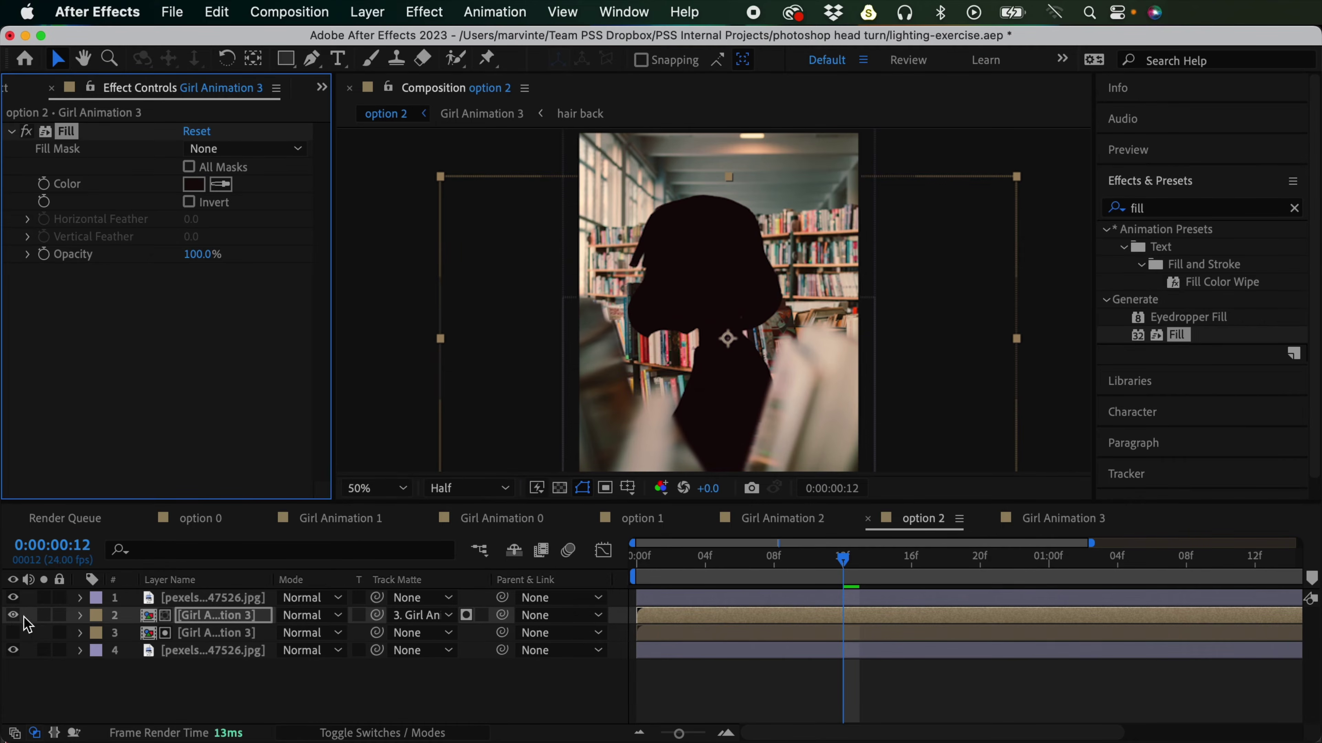
# Step: Make the matte copy of the girl visible and nudge the dark filled copy slightly to the right
pyautogui.click(219, 634)
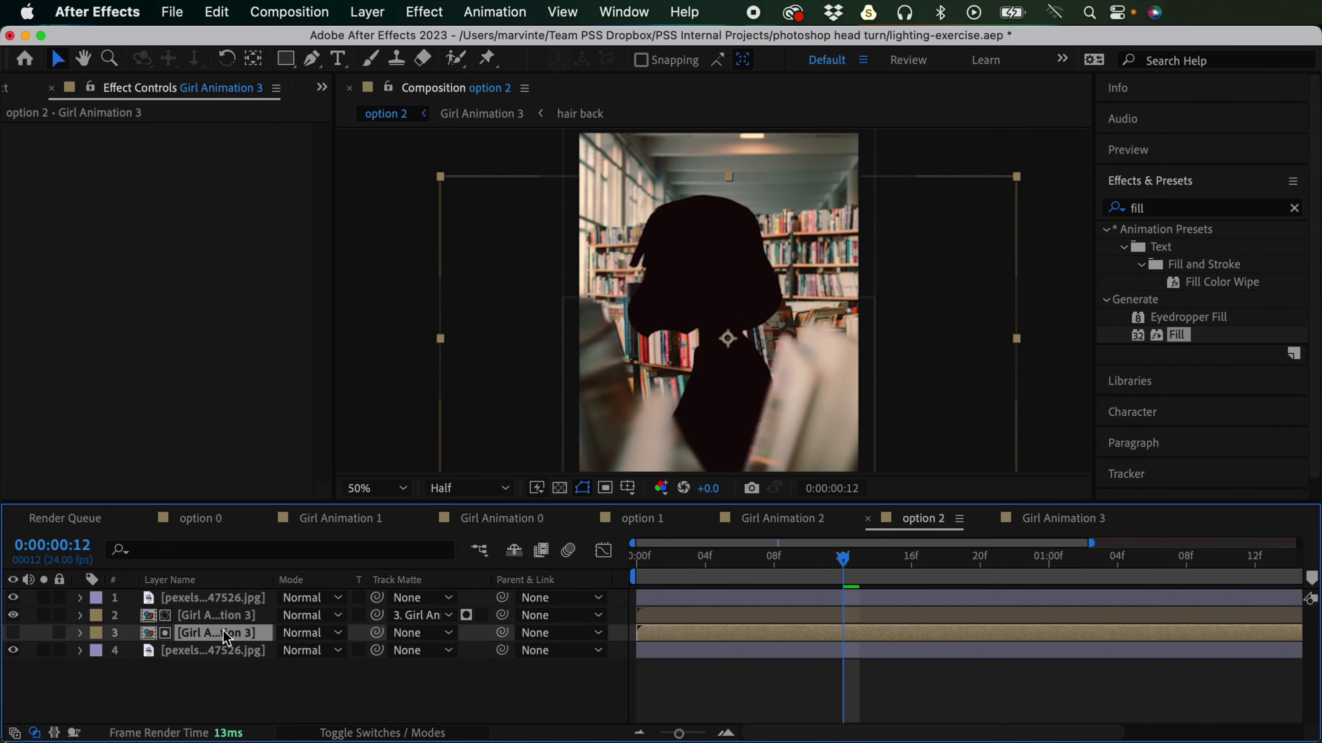
pyautogui.click(14, 633)
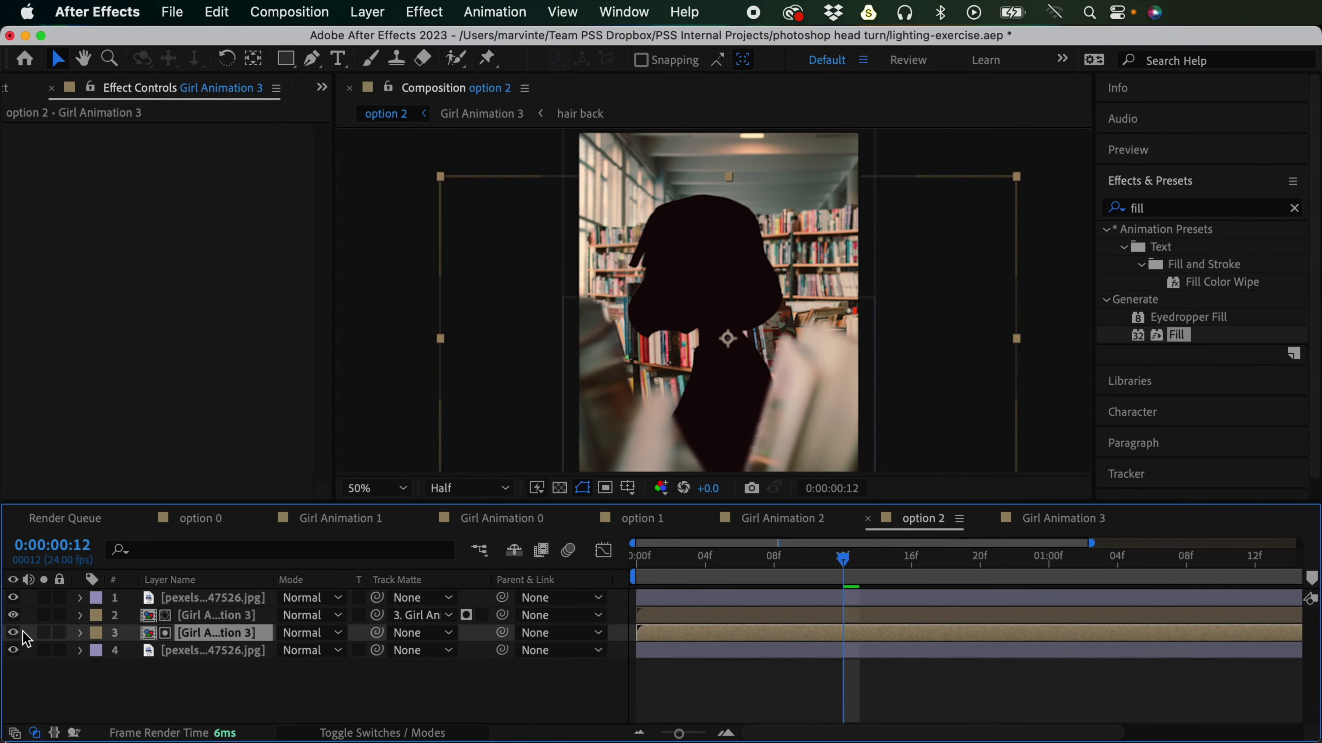
pyautogui.click(704, 617)
pyautogui.click(740, 267)
pyautogui.press('Right')
pyautogui.press('Right')
pyautogui.press('Right')
pyautogui.press('Right')
pyautogui.press('Right')
pyautogui.press('Right')
pyautogui.press('Right')
pyautogui.press('Right')
pyautogui.press('Right')
pyautogui.press('Right')
pyautogui.press('Right')
pyautogui.press('Right')
pyautogui.press('Right')
pyautogui.press('Right')
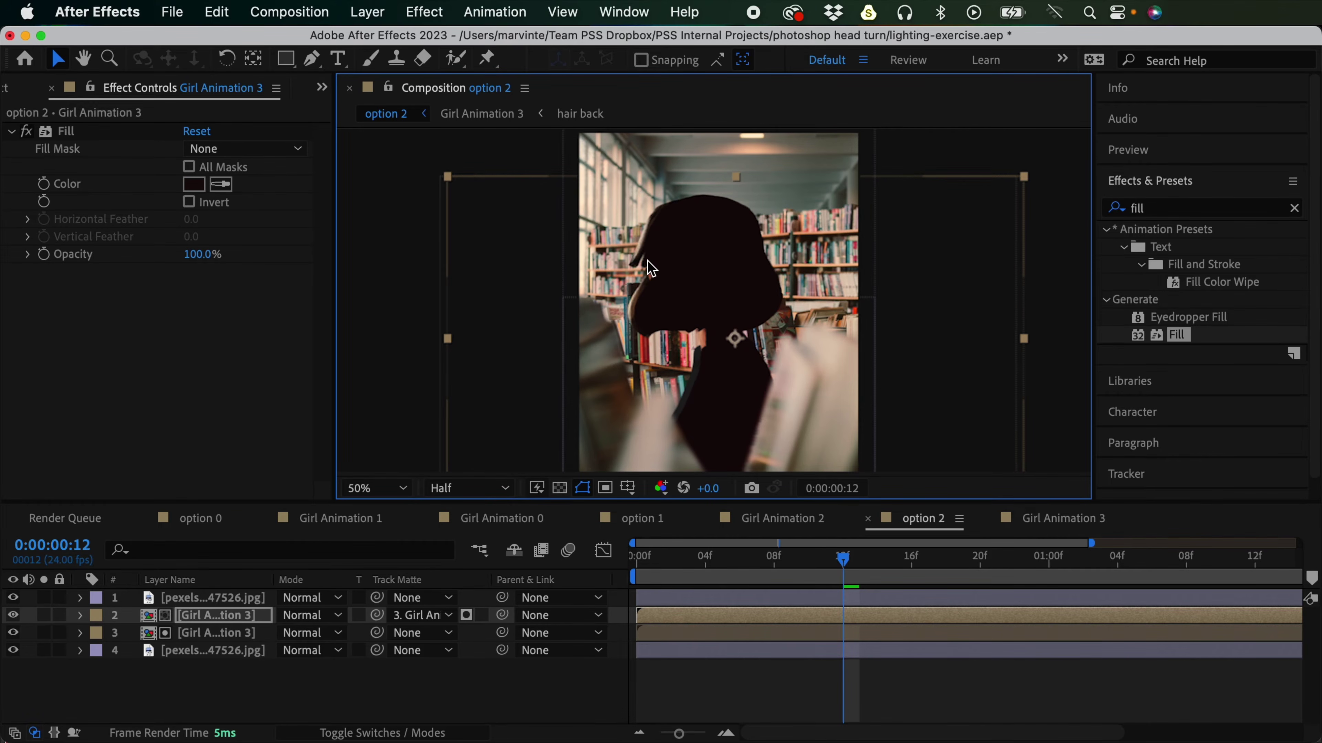
# Step: Scrub to 0:00:01:01 to examine how the offset dark shape falls across the girl's profile
pyautogui.click(695, 299)
pyautogui.moveTo(845, 559); pyautogui.dragTo(1066, 568)
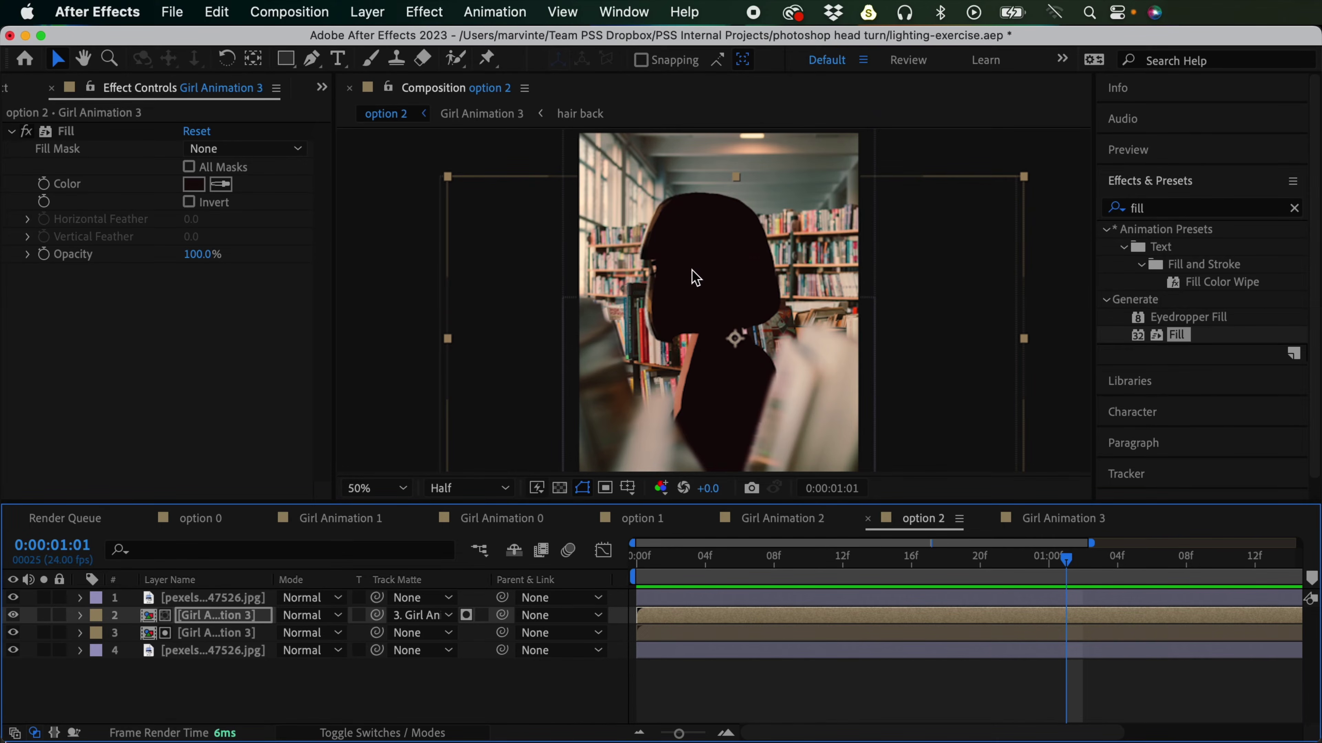
pyautogui.click(726, 297)
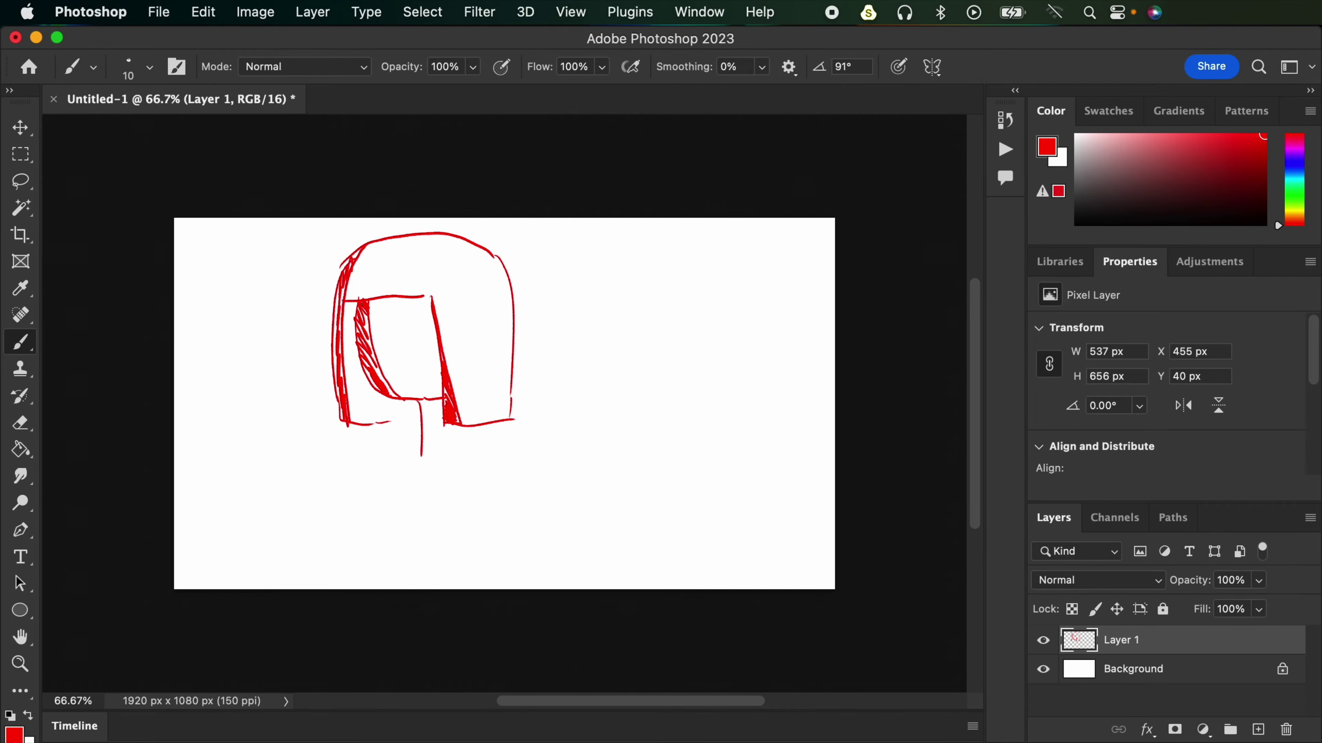
# Step: Switch to Photoshop, try another red stroke along the sketched face, and undo it
pyautogui.moveTo(369, 286)
pyautogui.mouseDown()
pyautogui.moveTo(349, 344)
pyautogui.moveTo(416, 419)
pyautogui.moveTo(343, 301)
pyautogui.moveTo(353, 359)
pyautogui.moveTo(402, 370)
pyautogui.mouseUp()
pyautogui.press('super+z')
pyautogui.press('super+z')
pyautogui.press('super+z')
pyautogui.press('super+z')
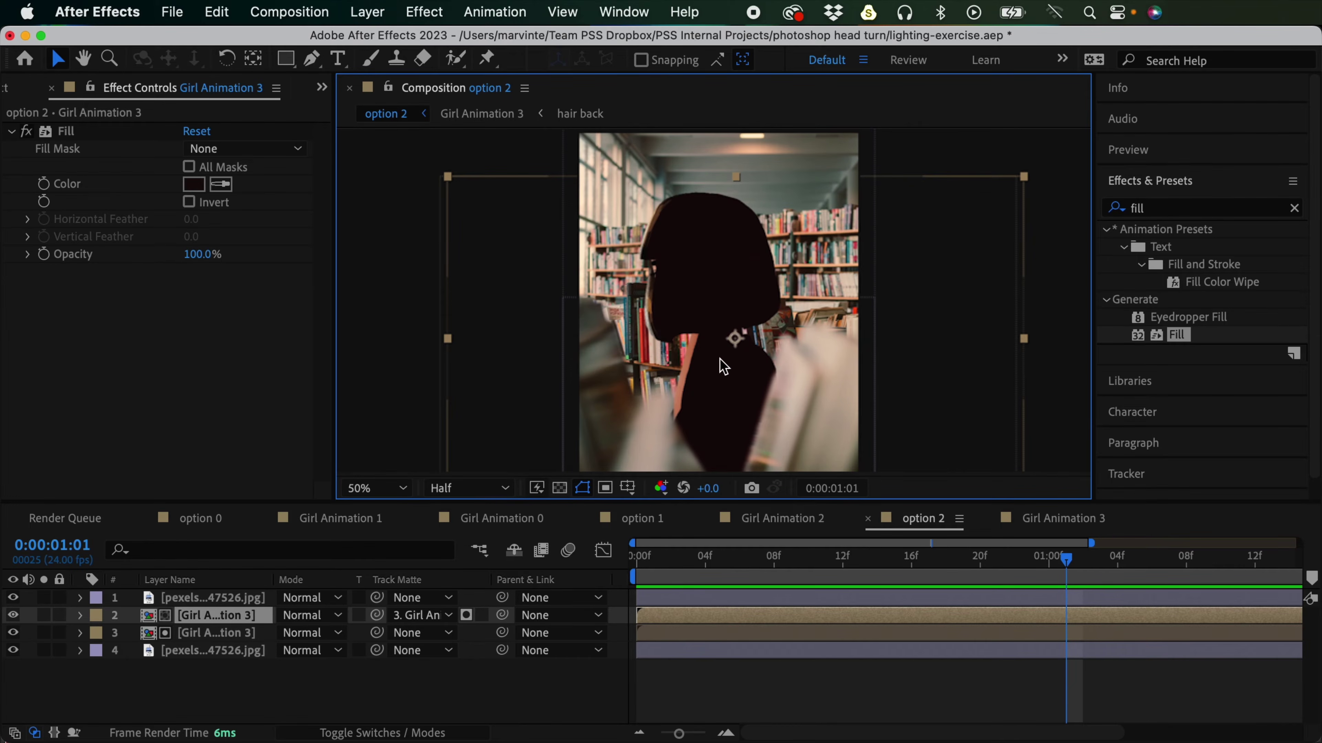
# Step: Back in After Effects, undo the dark fill, the track matte and the duplicated Girl Animation 3 layer in option 2
pyautogui.click(232, 616)
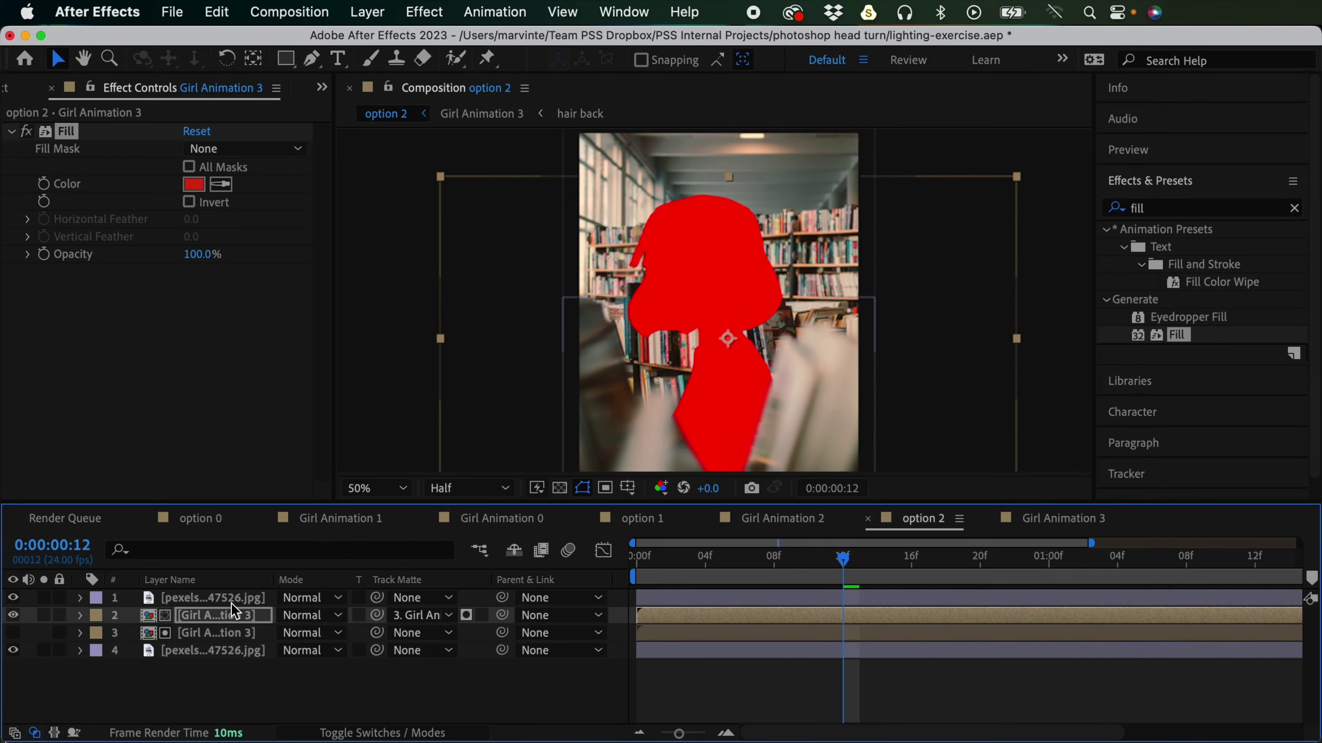
pyautogui.press('super+z')
pyautogui.press('super+z')
pyautogui.press('super+z')
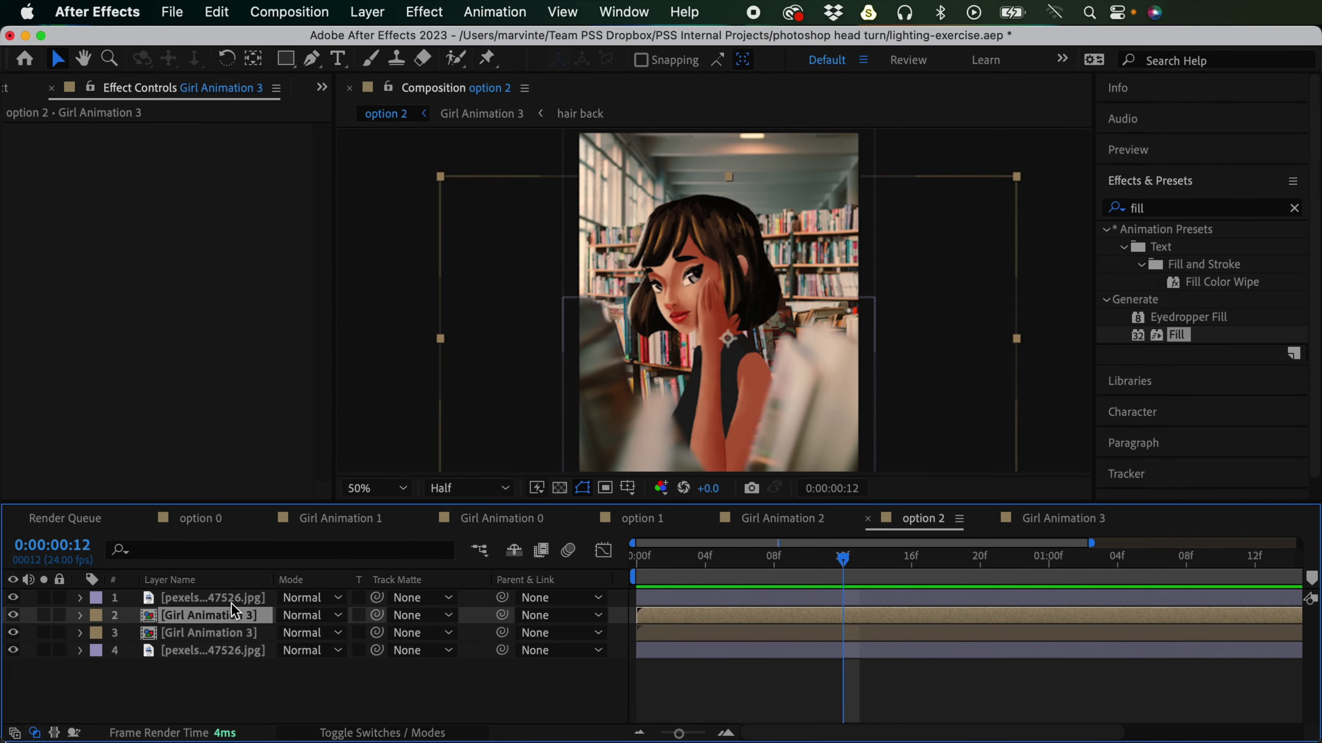
# Step: Open the Girl Animation 3 composition at frame 11 and duplicate its head color layer
pyautogui.click(826, 558)
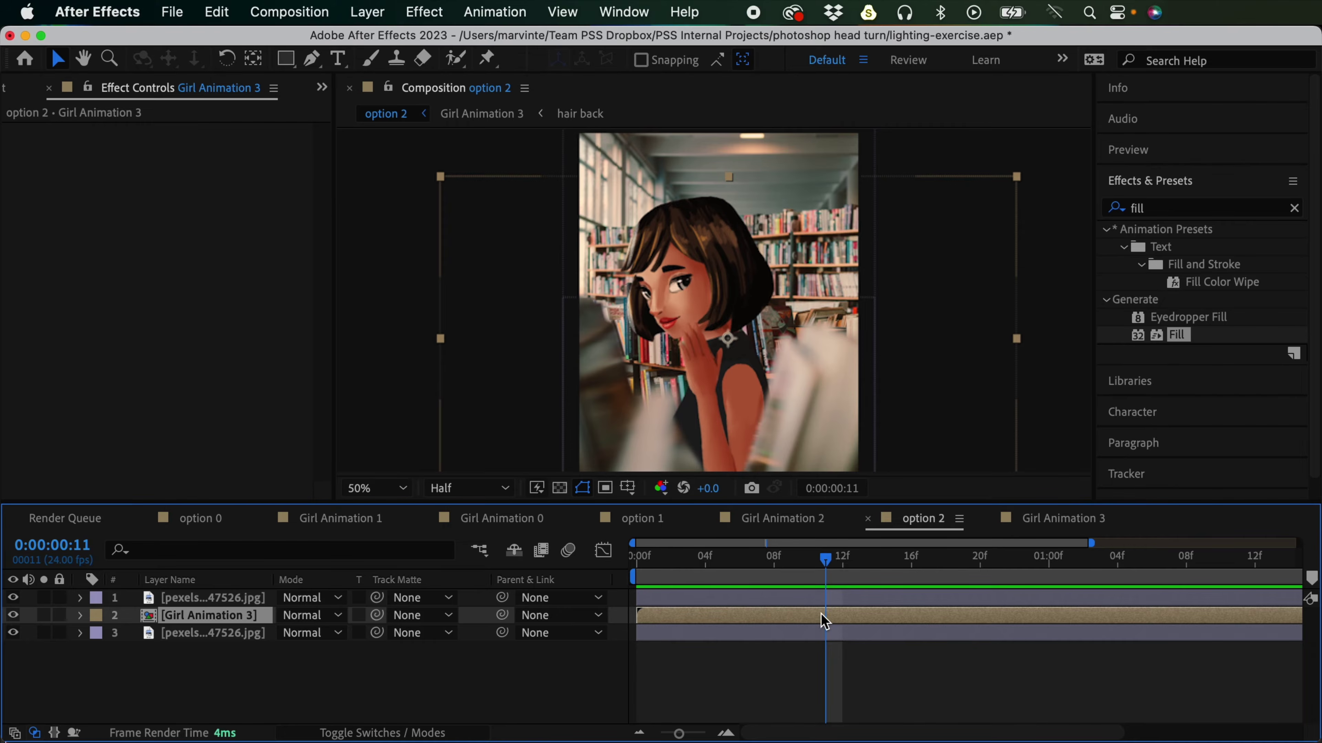
pyautogui.doubleClick(821, 615)
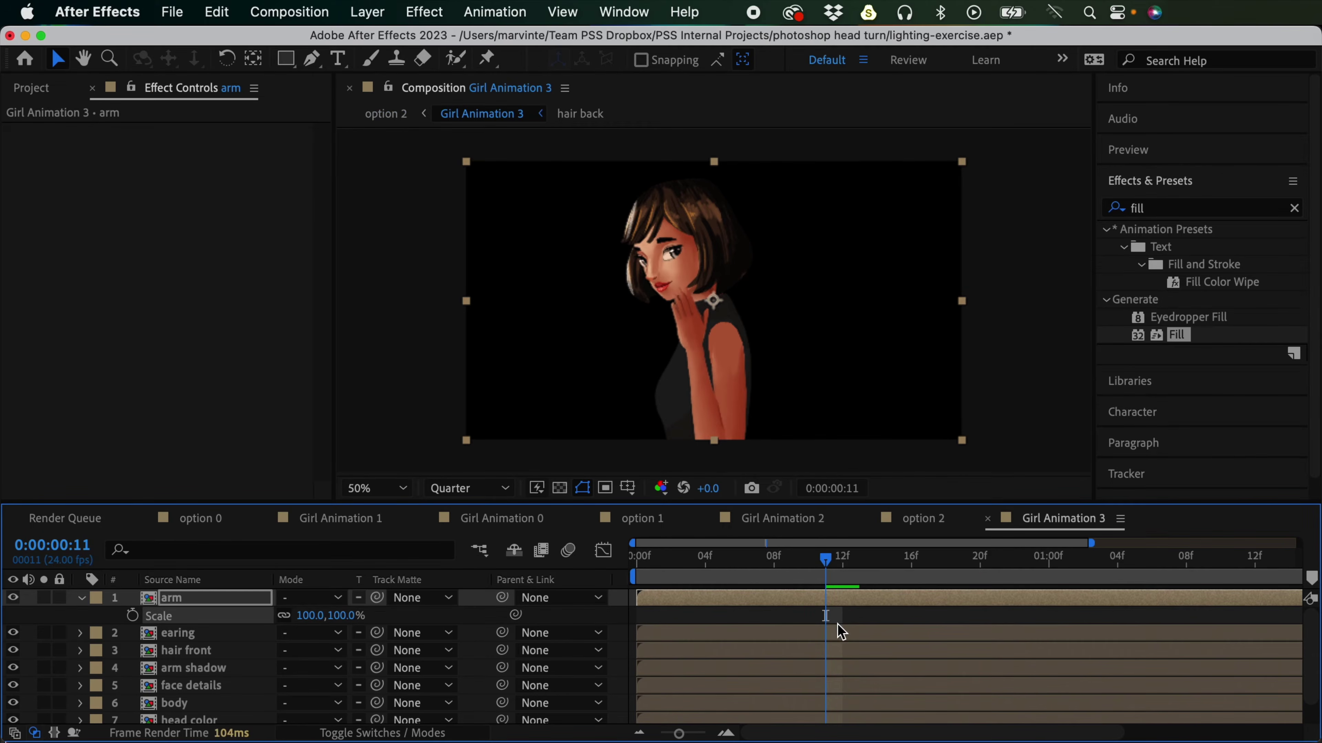
pyautogui.press('s')
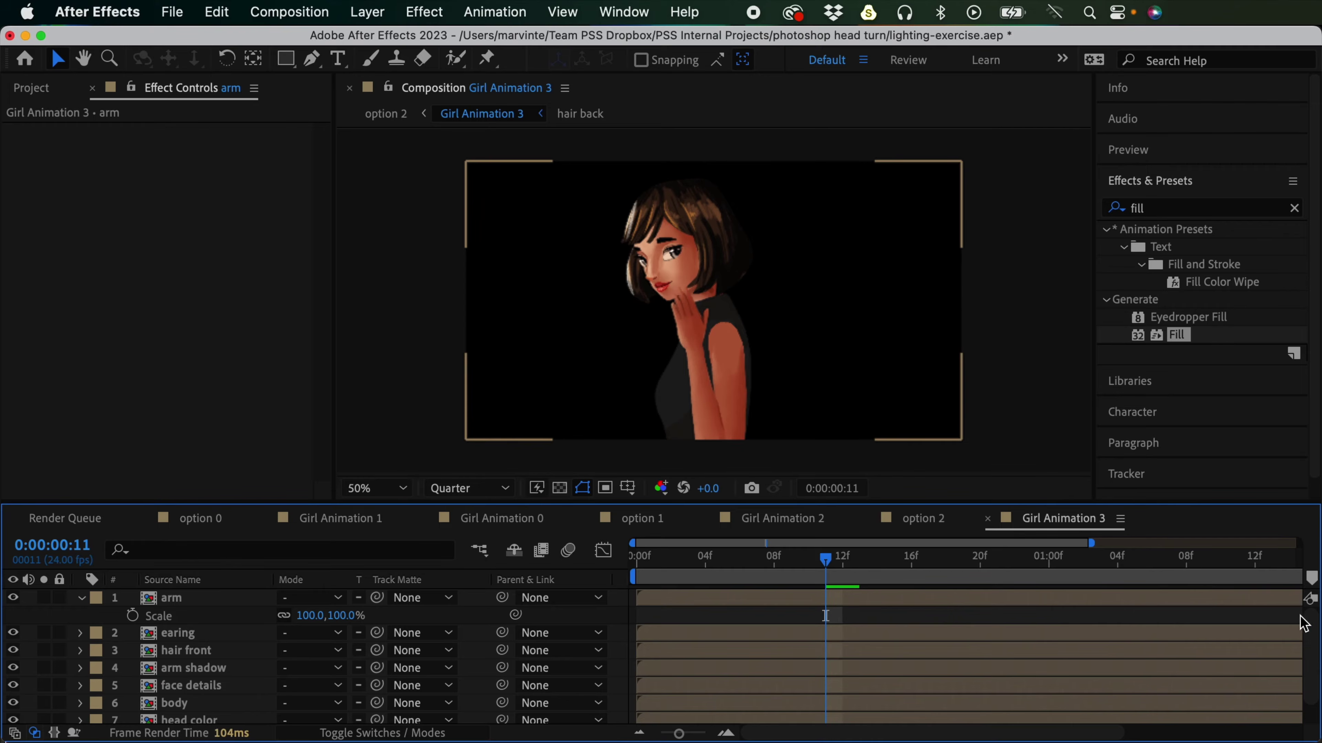
pyautogui.scroll(-1, 829, 599)
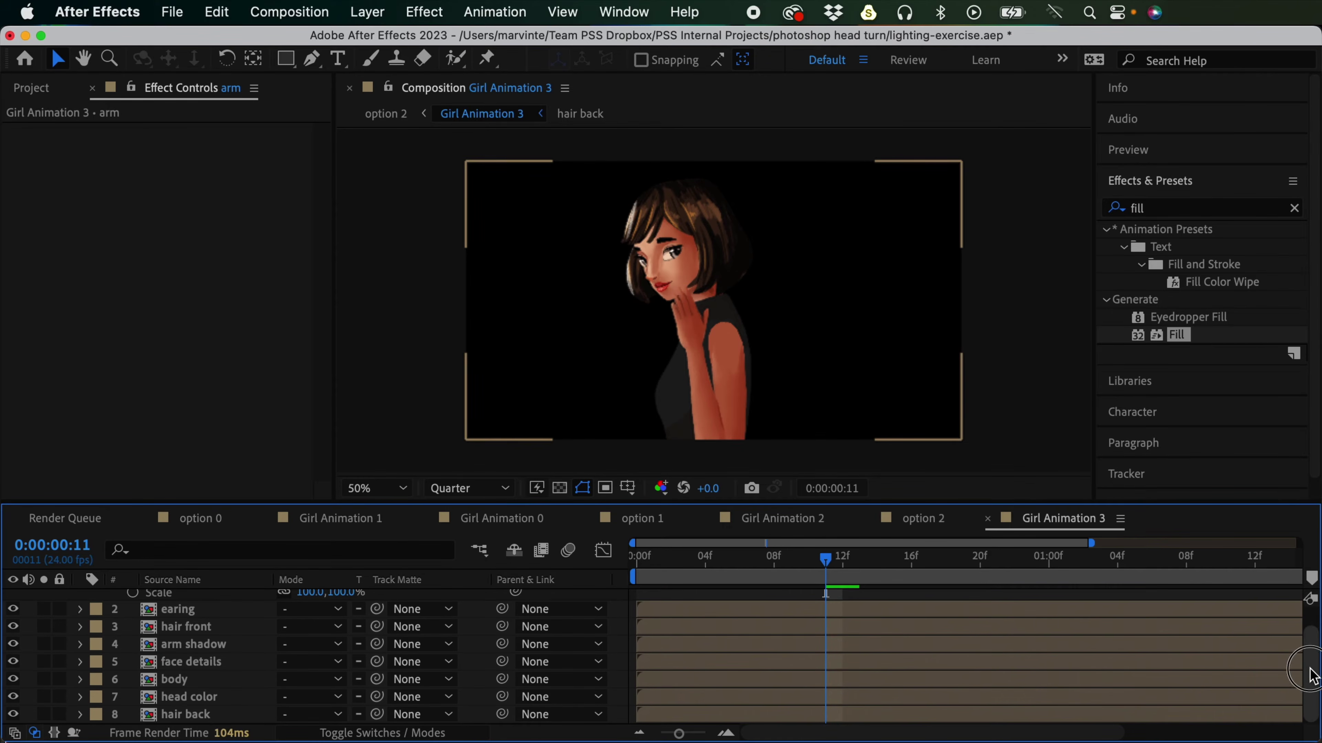
pyautogui.click(219, 698)
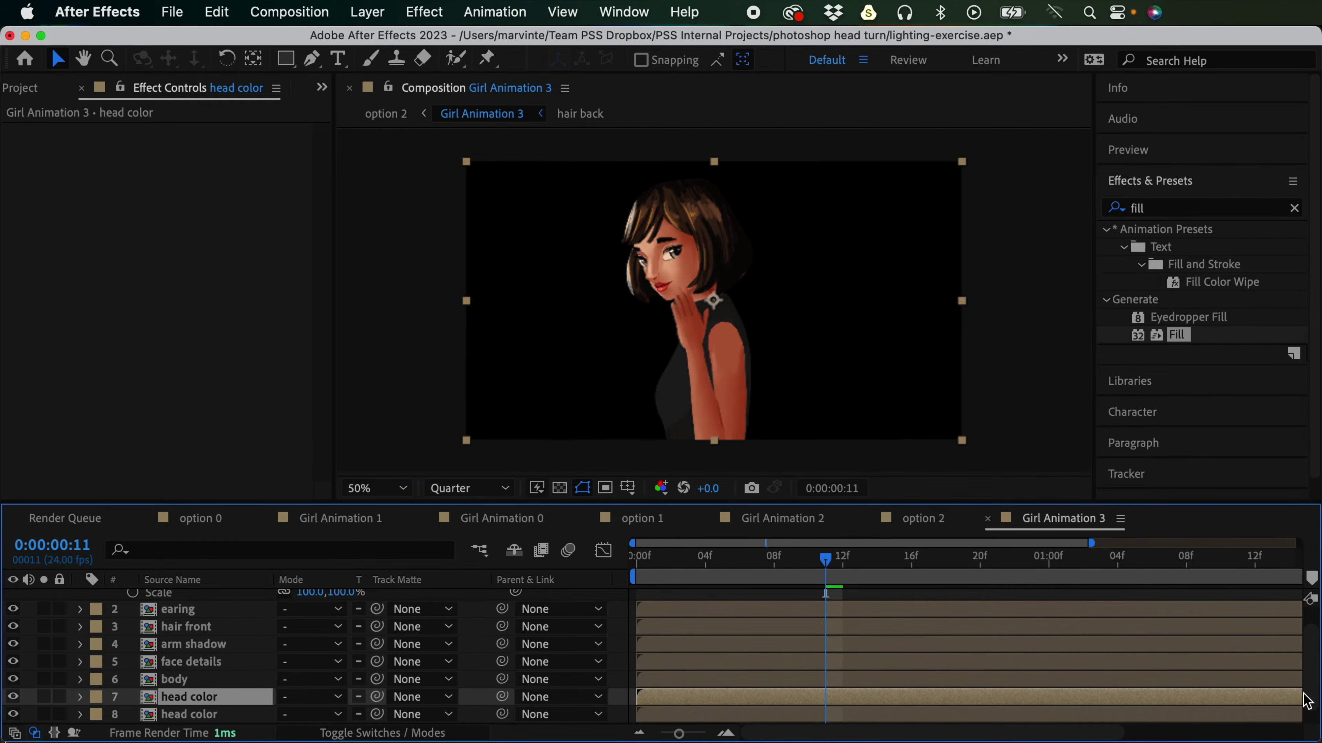
pyautogui.press('super+d')
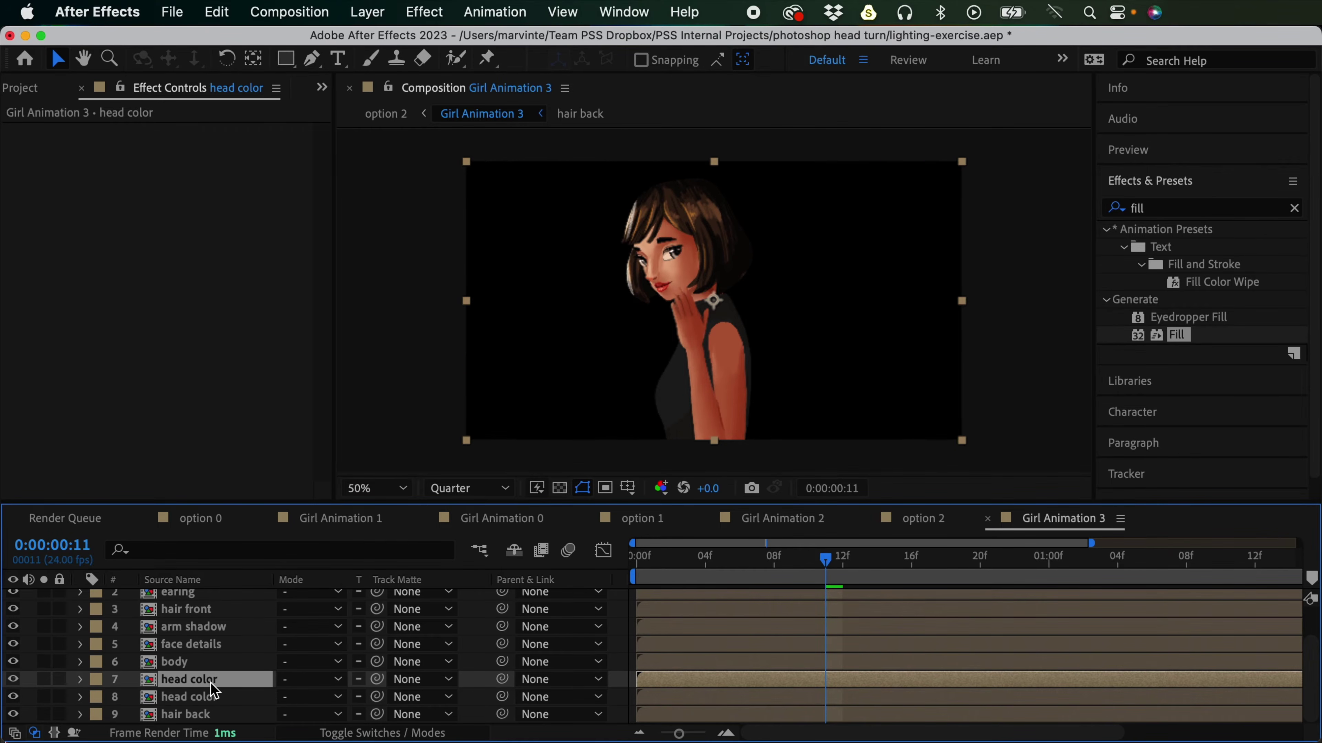
# Step: Rename the upper head color copy as "head color shadow"
pyautogui.press('Return')
pyautogui.press('Right')
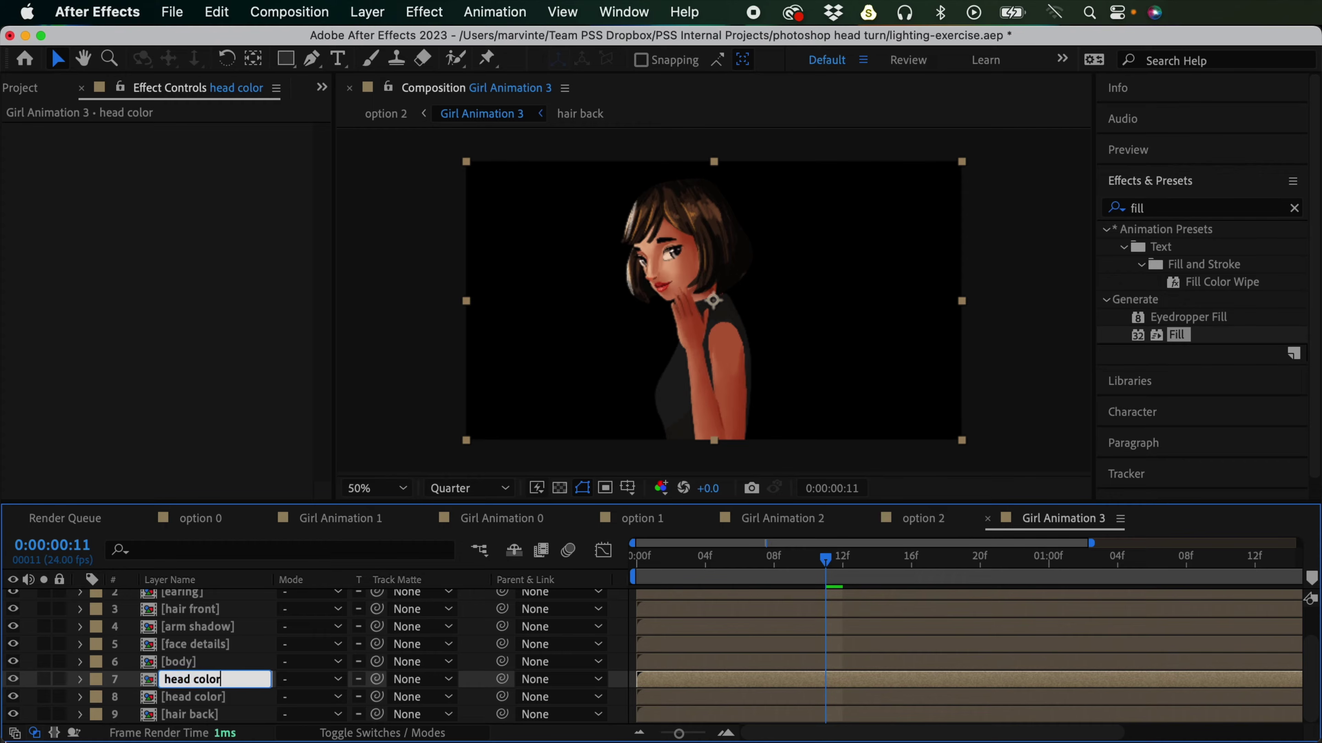
pyautogui.write('shadow')
pyautogui.press('Return')
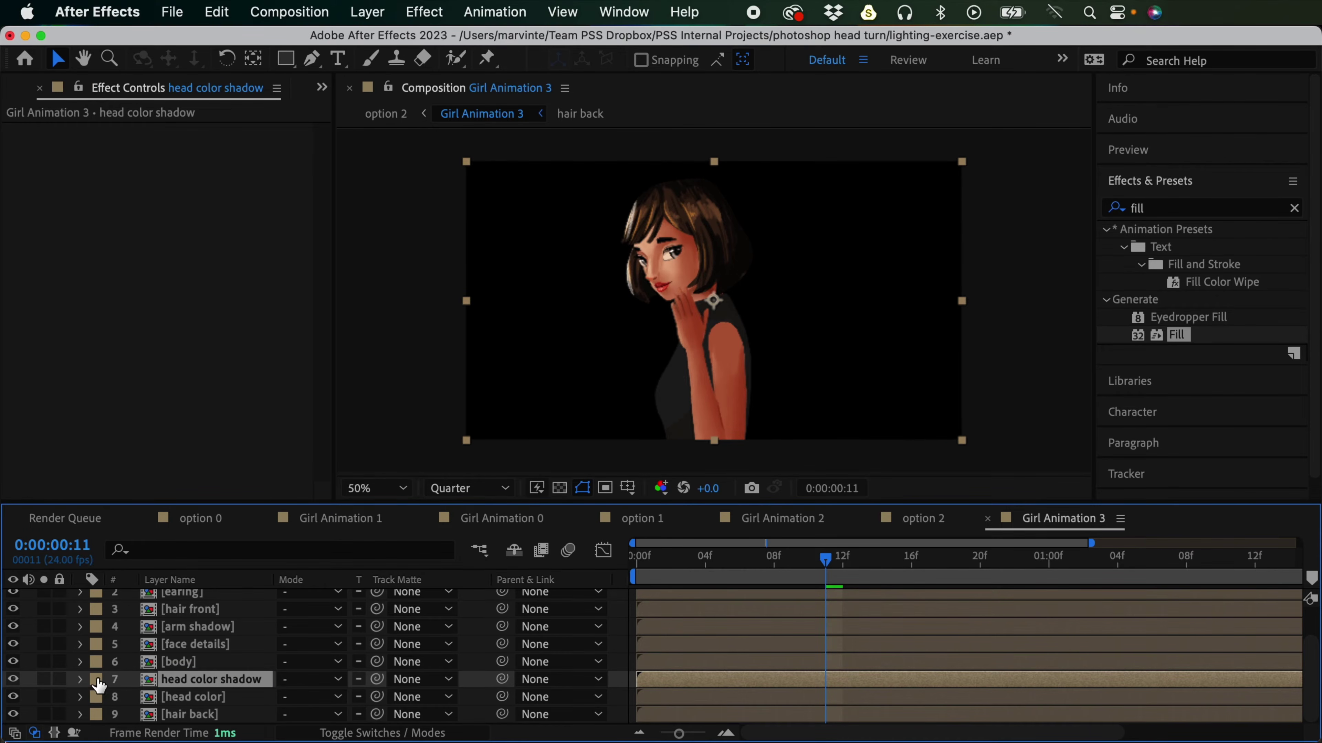
# Step: Give the head color shadow layer a yellow label and set the original head color layer as its track matte
pyautogui.click(97, 680)
pyautogui.click(194, 369)
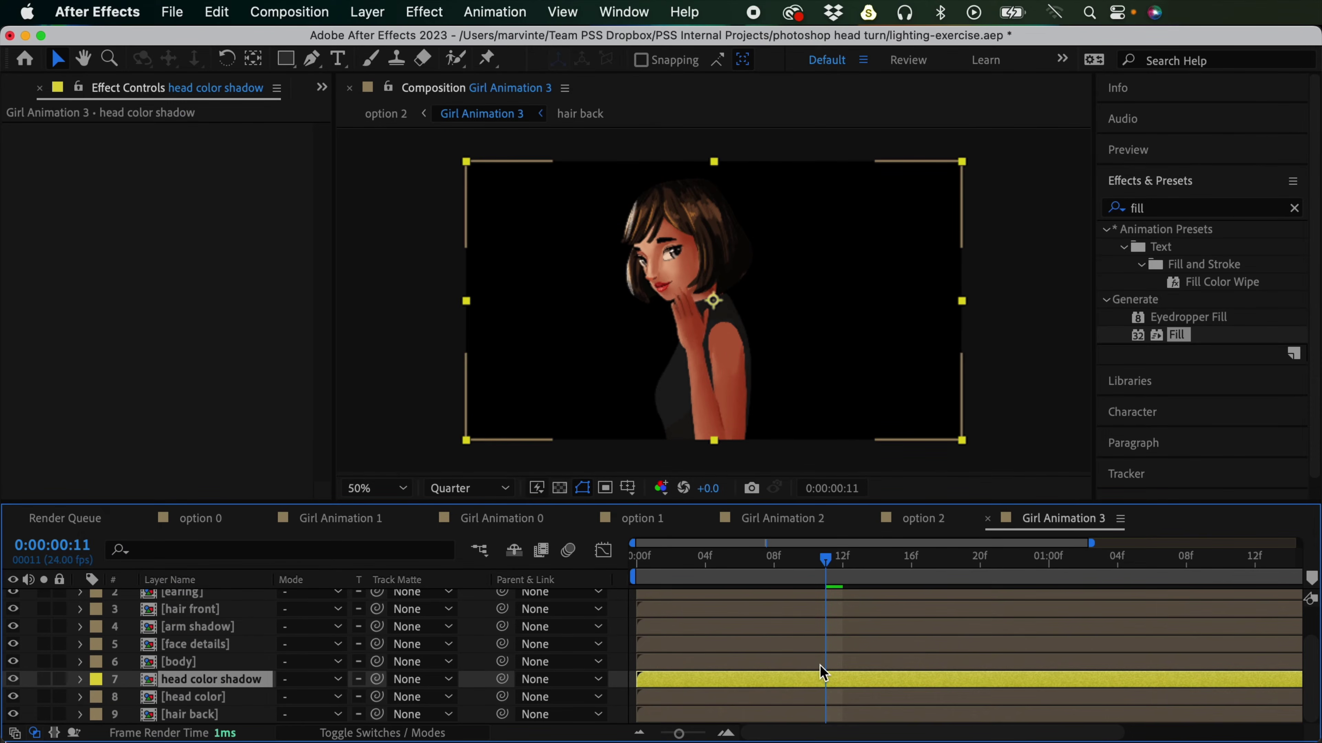
pyautogui.moveTo(377, 679); pyautogui.dragTo(304, 696)
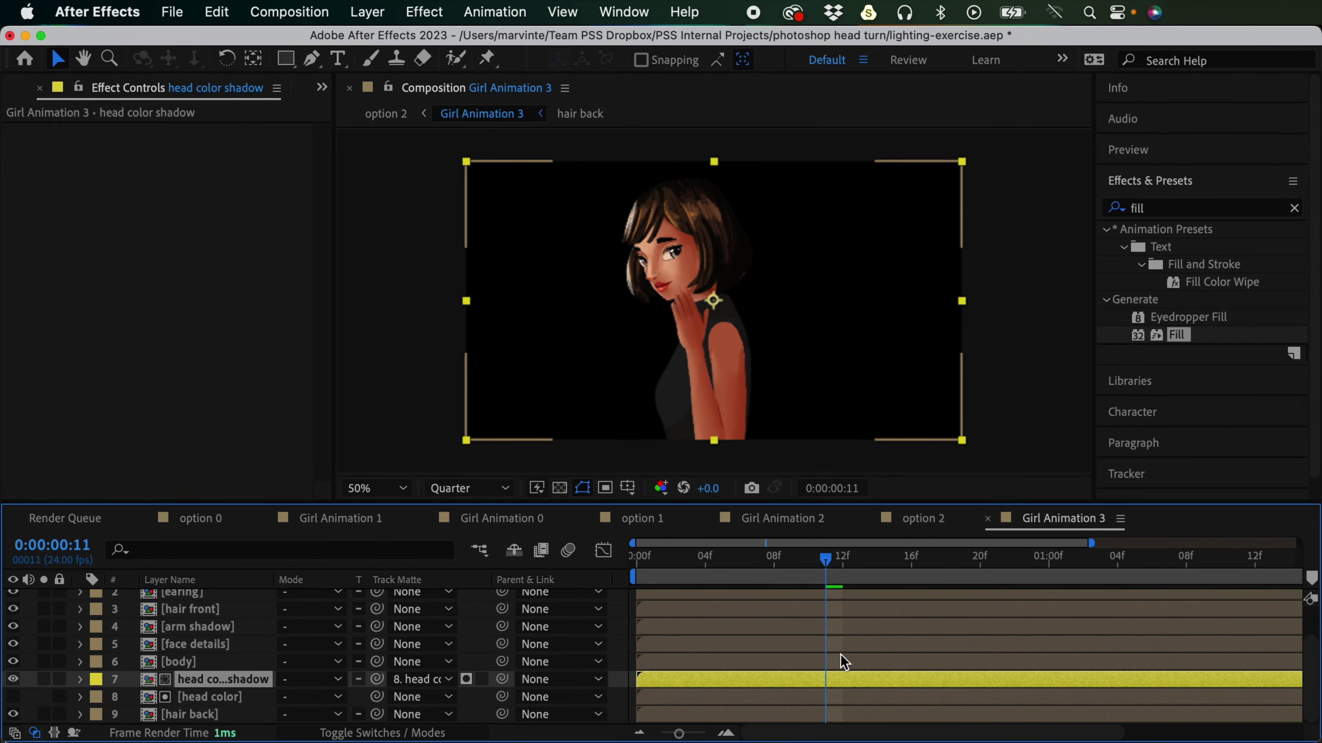
# Step: Apply a Fill effect to the head color shadow layer and set its color to a dark desaturated teal
pyautogui.doubleClick(1171, 334)
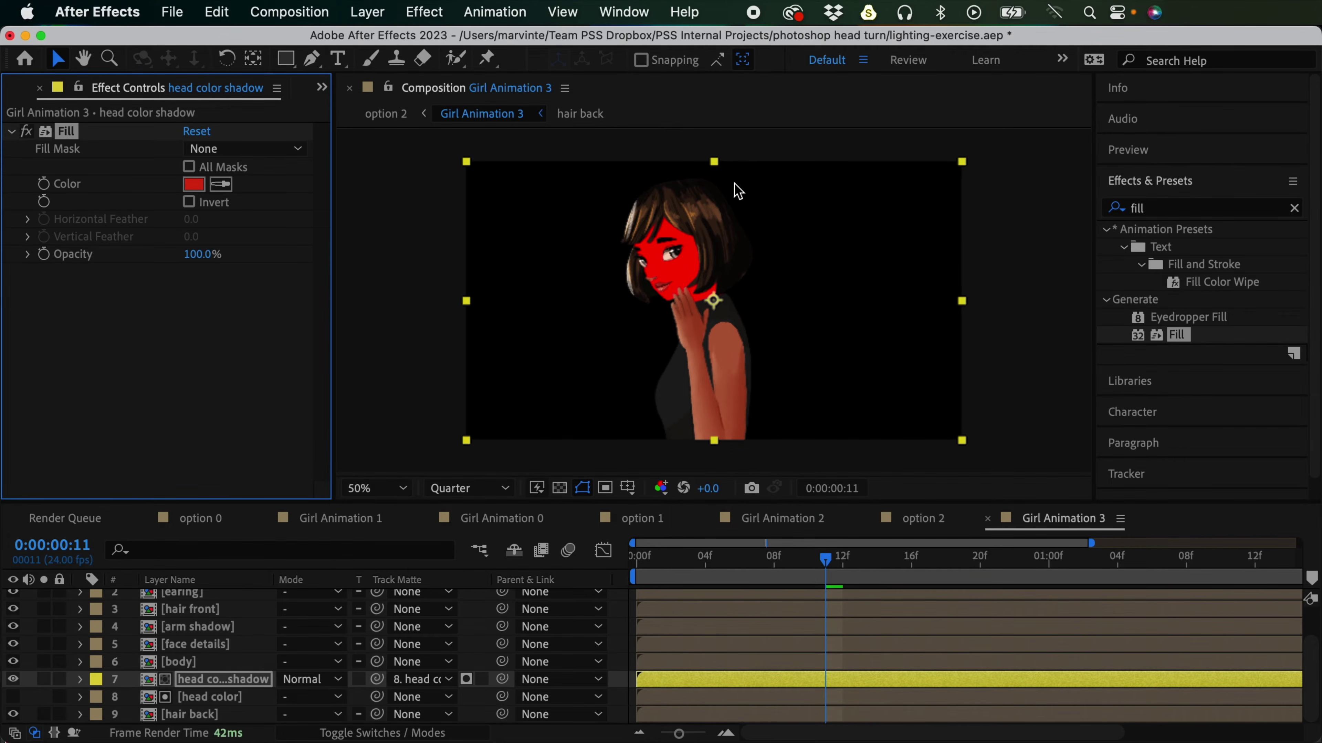
pyautogui.click(193, 184)
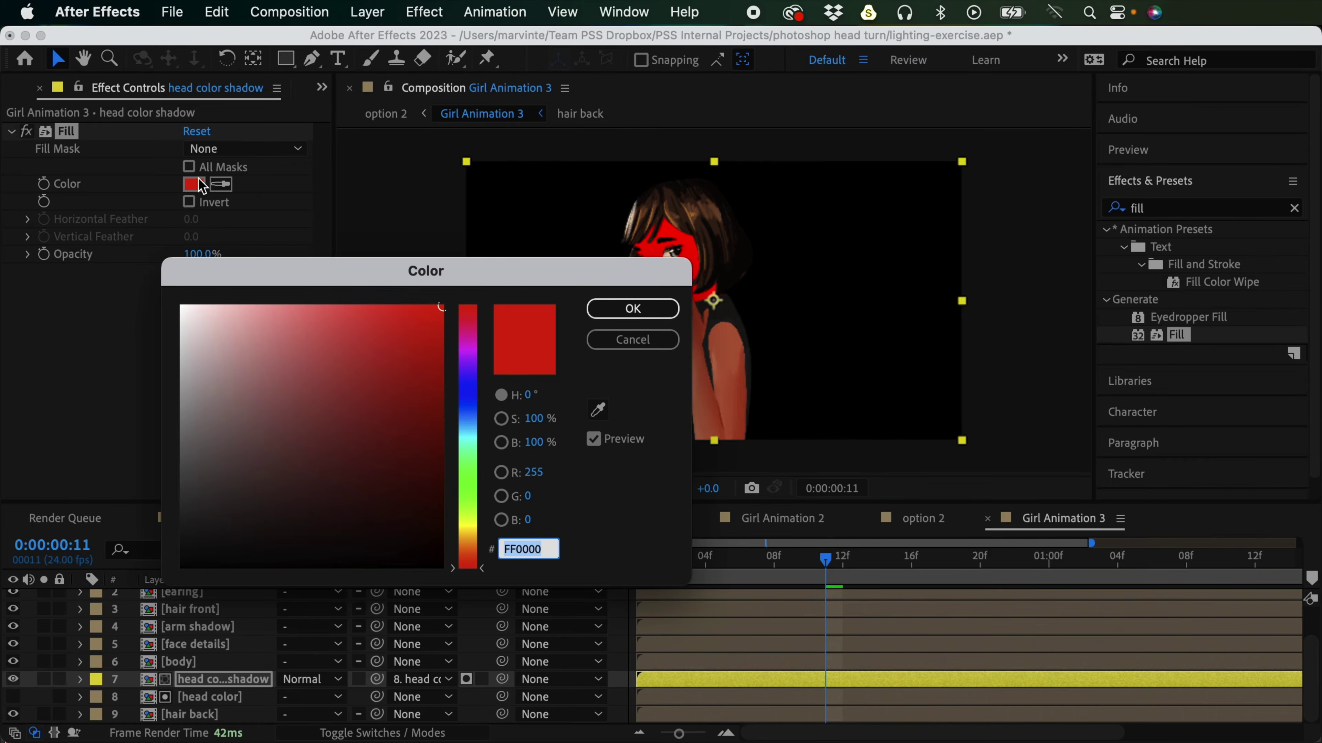
pyautogui.moveTo(479, 418); pyautogui.dragTo(469, 427)
pyautogui.moveTo(510, 286); pyautogui.dragTo(550, 377)
pyautogui.moveTo(508, 526); pyautogui.dragTo(509, 523)
pyautogui.moveTo(437, 397); pyautogui.dragTo(448, 574)
pyautogui.click(670, 399)
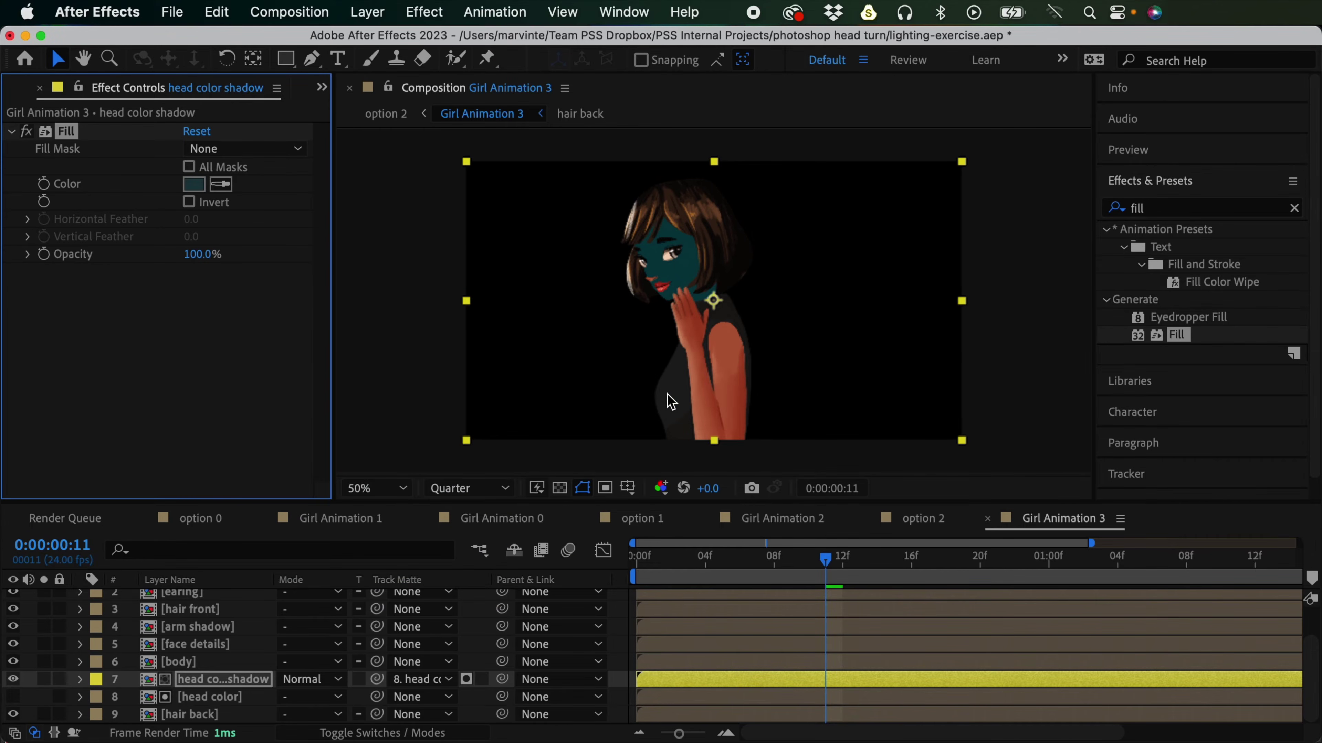
# Step: Set the head color shadow layer's blending mode to Multiply and make the original head color layer visible again
pyautogui.click(812, 678)
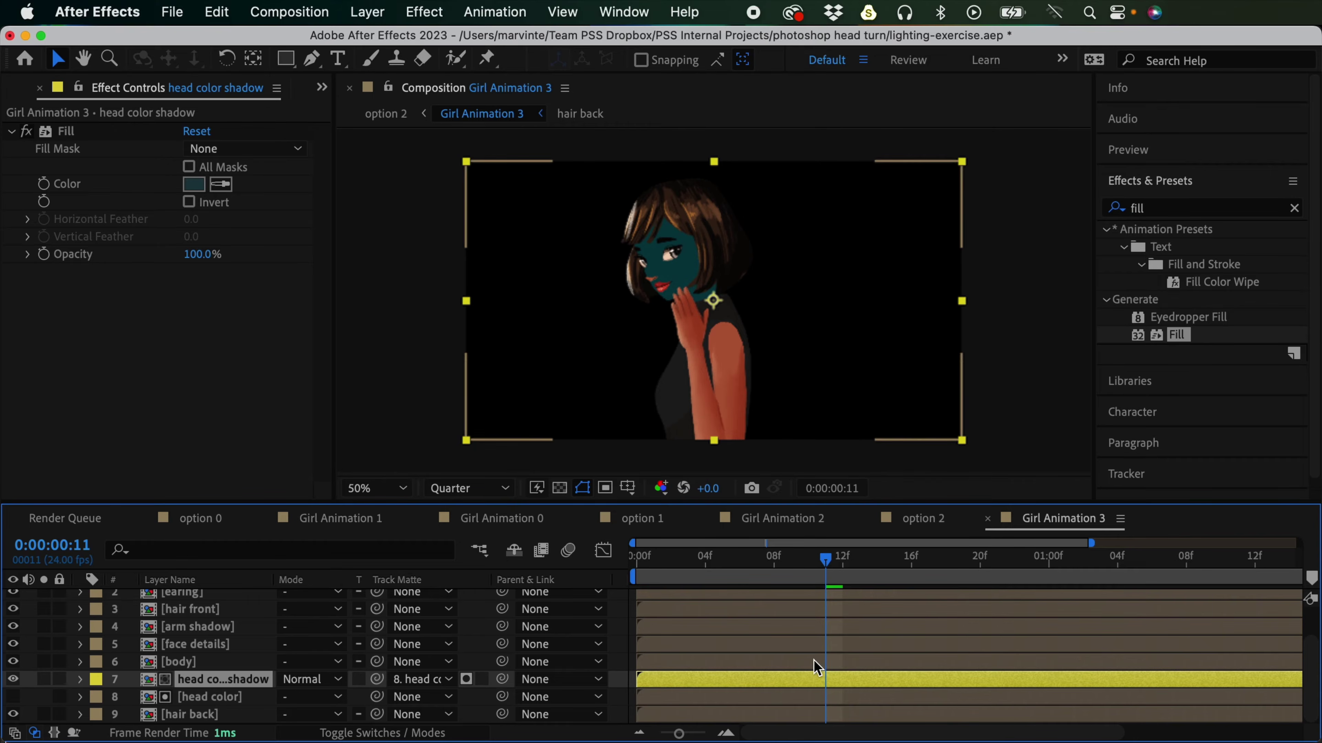
pyautogui.click(311, 679)
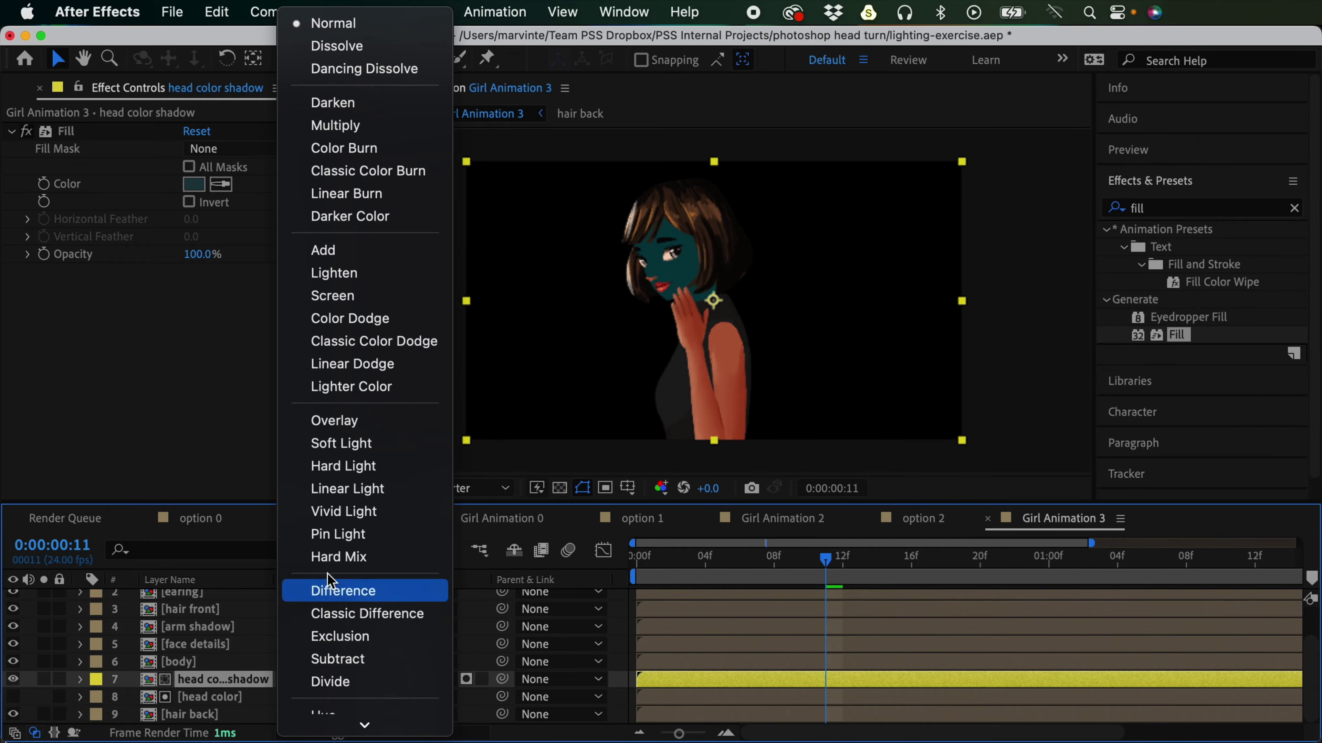
pyautogui.click(378, 125)
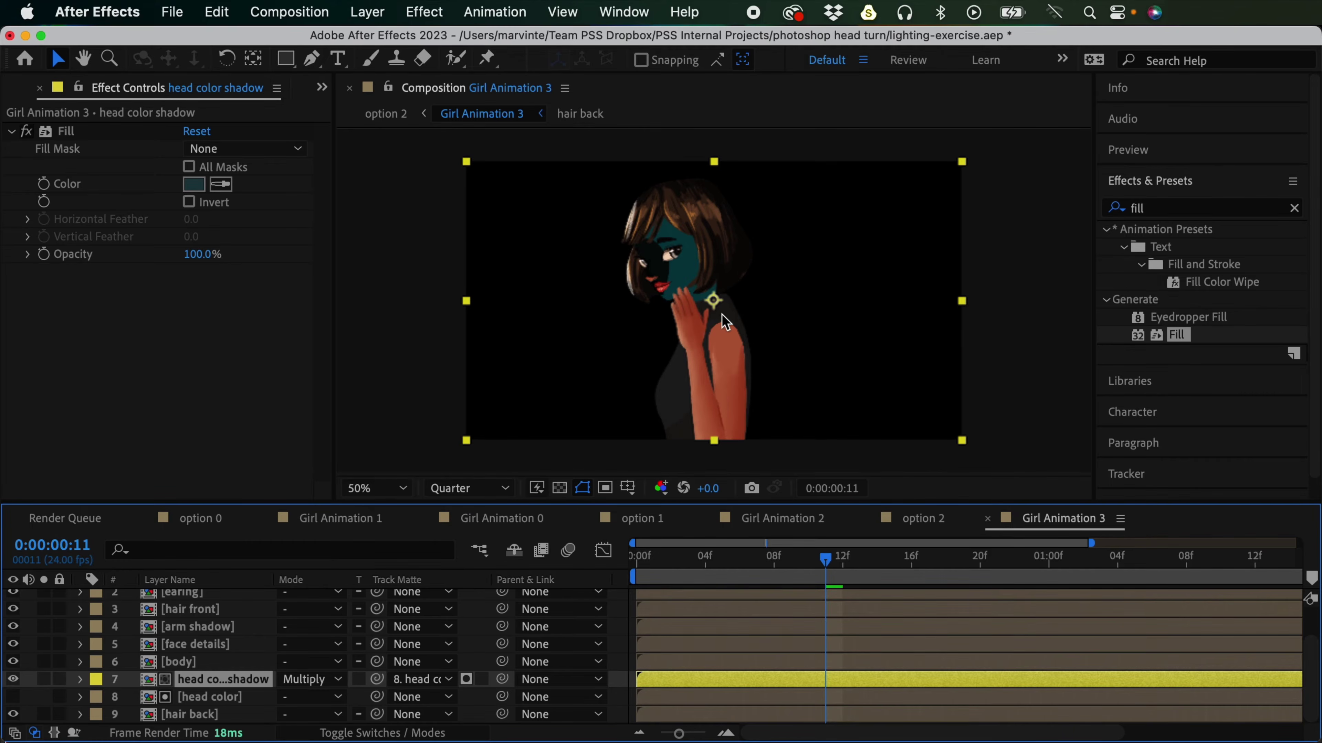
pyautogui.press('.')
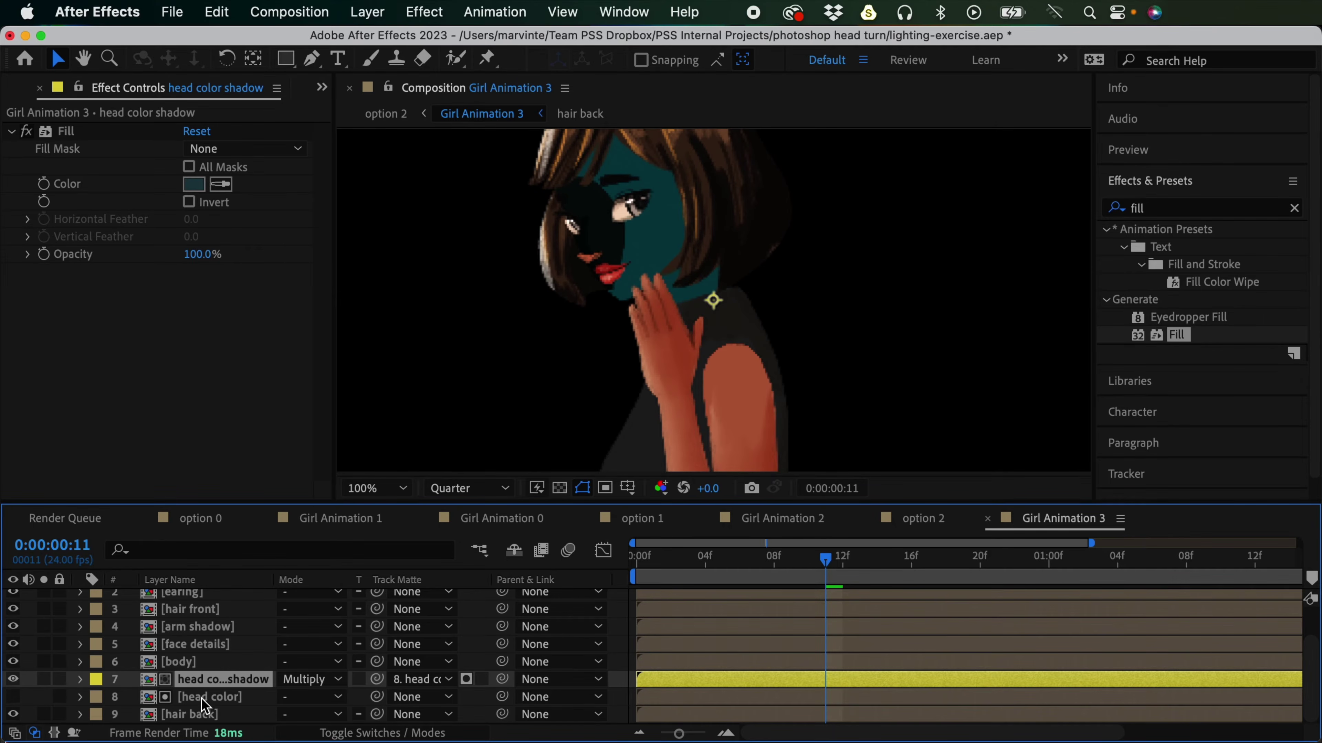
pyautogui.click(13, 697)
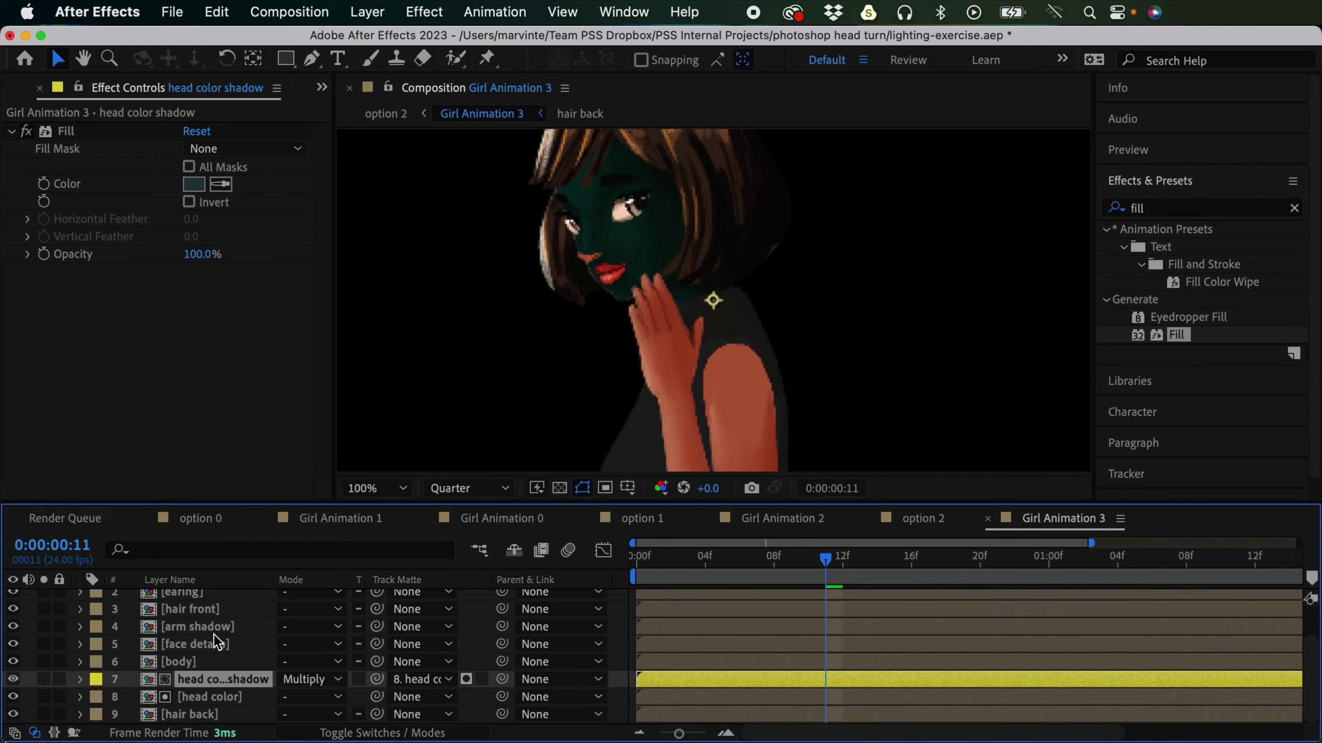
# Step: Toggle the face details layer's visibility to check it, and move the layer below the head color shadow layer
pyautogui.click(242, 646)
pyautogui.click(15, 645)
pyautogui.click(15, 644)
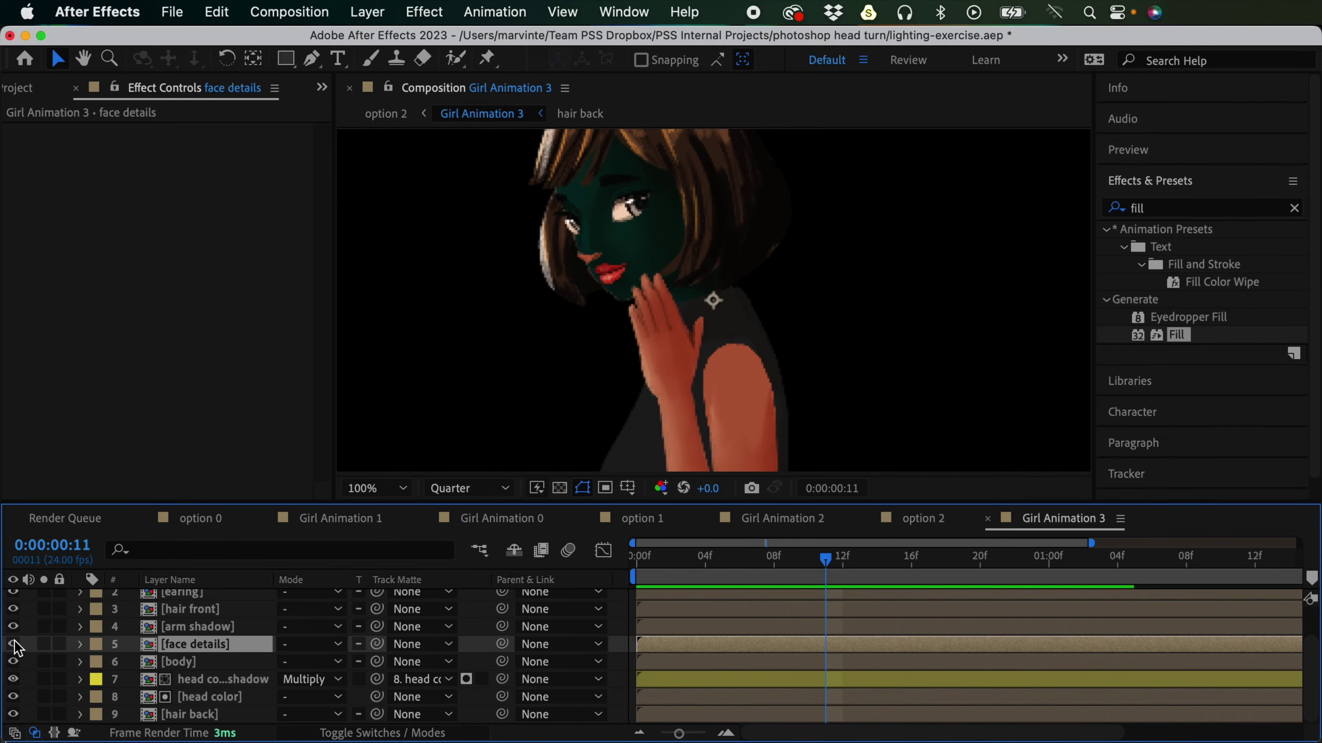
pyautogui.click(225, 646)
pyautogui.moveTo(228, 653); pyautogui.dragTo(232, 683)
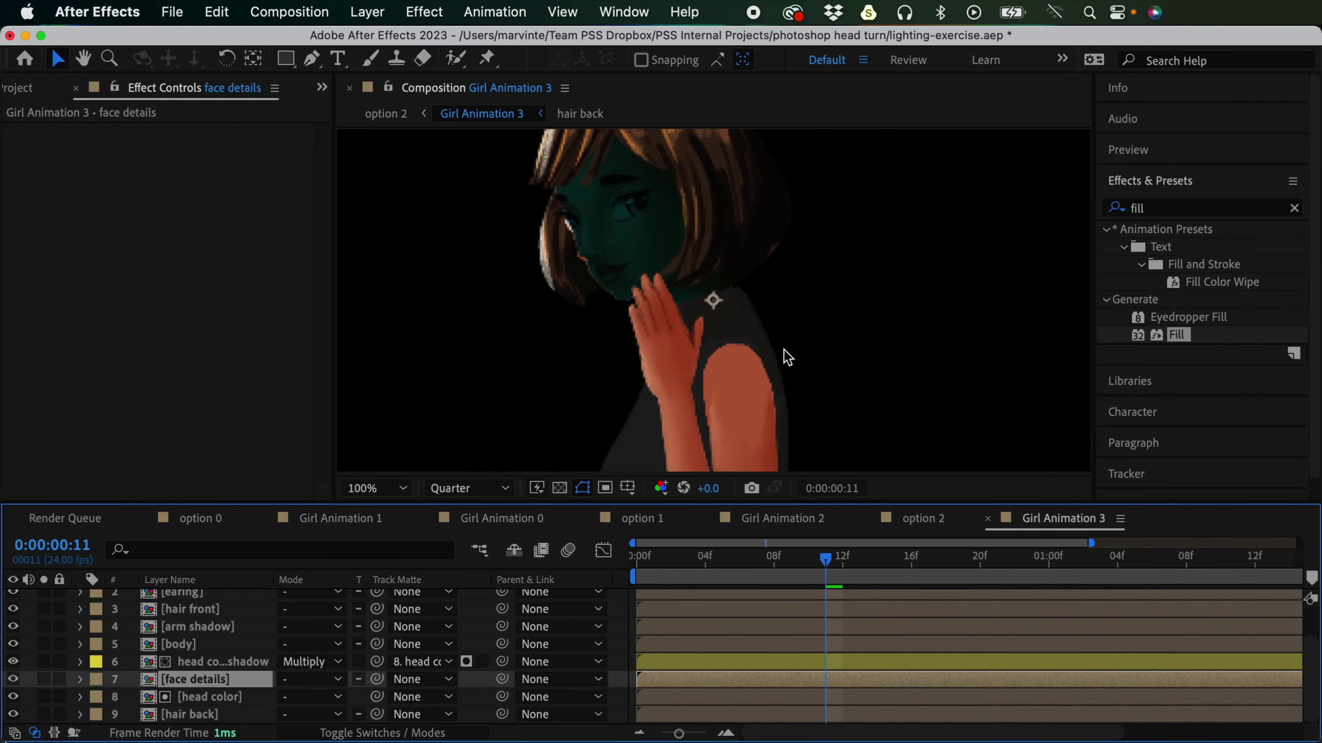
# Step: Set the head color shadow layer's blending mode to Normal
pyautogui.scroll(-2, 782, 354)
pyautogui.click(259, 662)
pyautogui.click(334, 664)
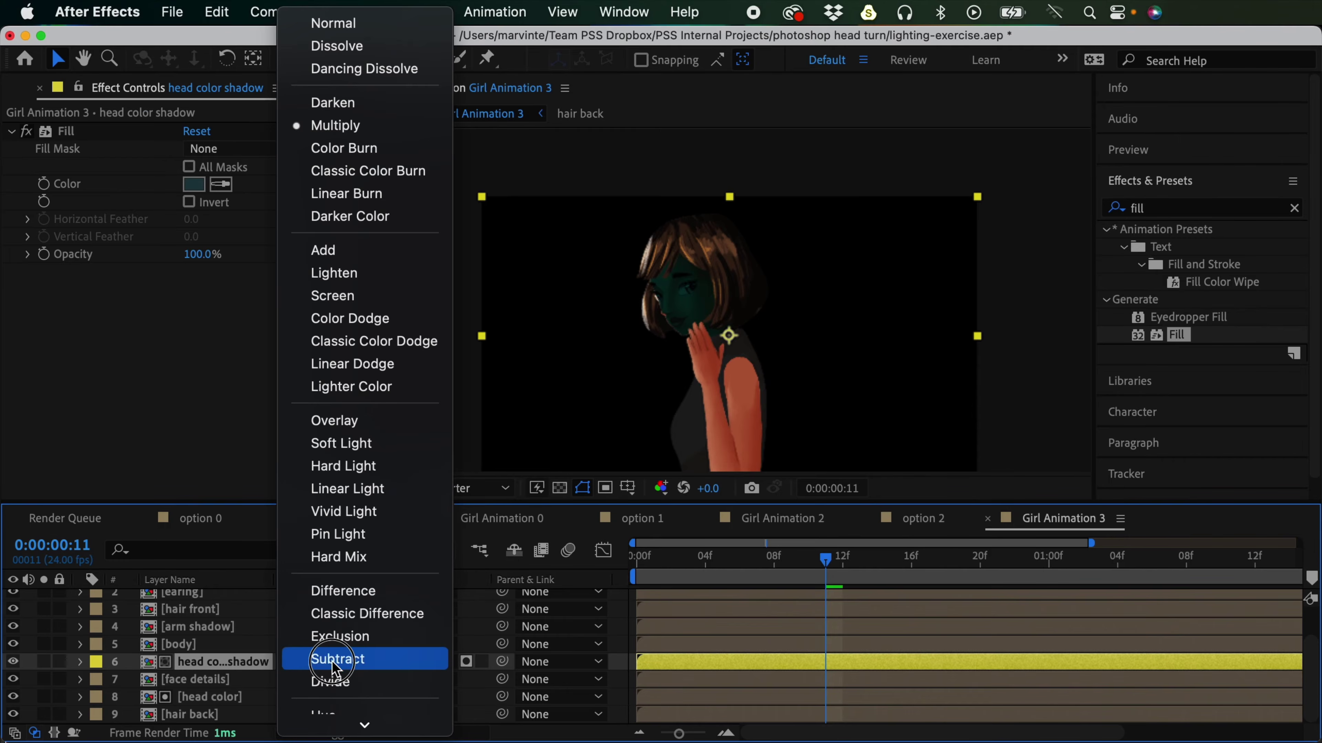
pyautogui.click(347, 26)
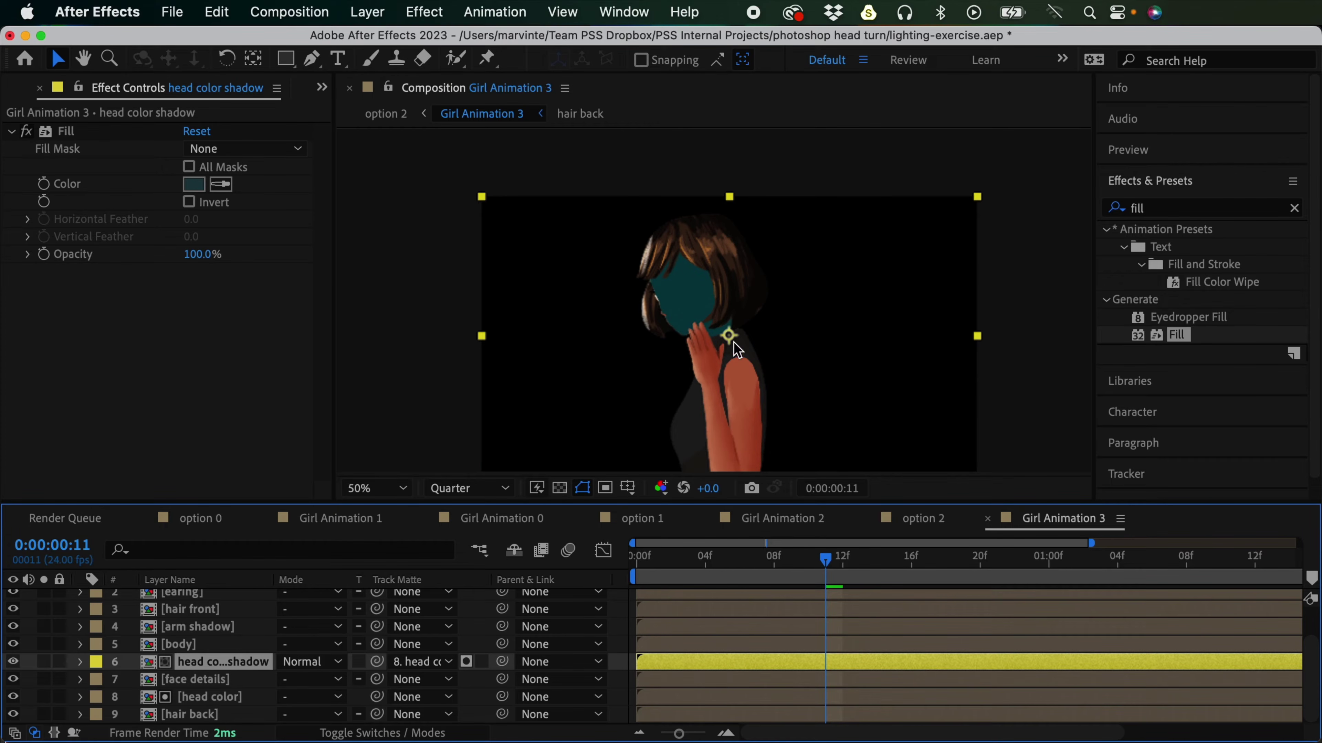
# Step: Duplicate the hair front layer and apply the Fill effect to the upper copy
pyautogui.moveTo(1307, 667); pyautogui.dragTo(1306, 638)
pyautogui.click(216, 655)
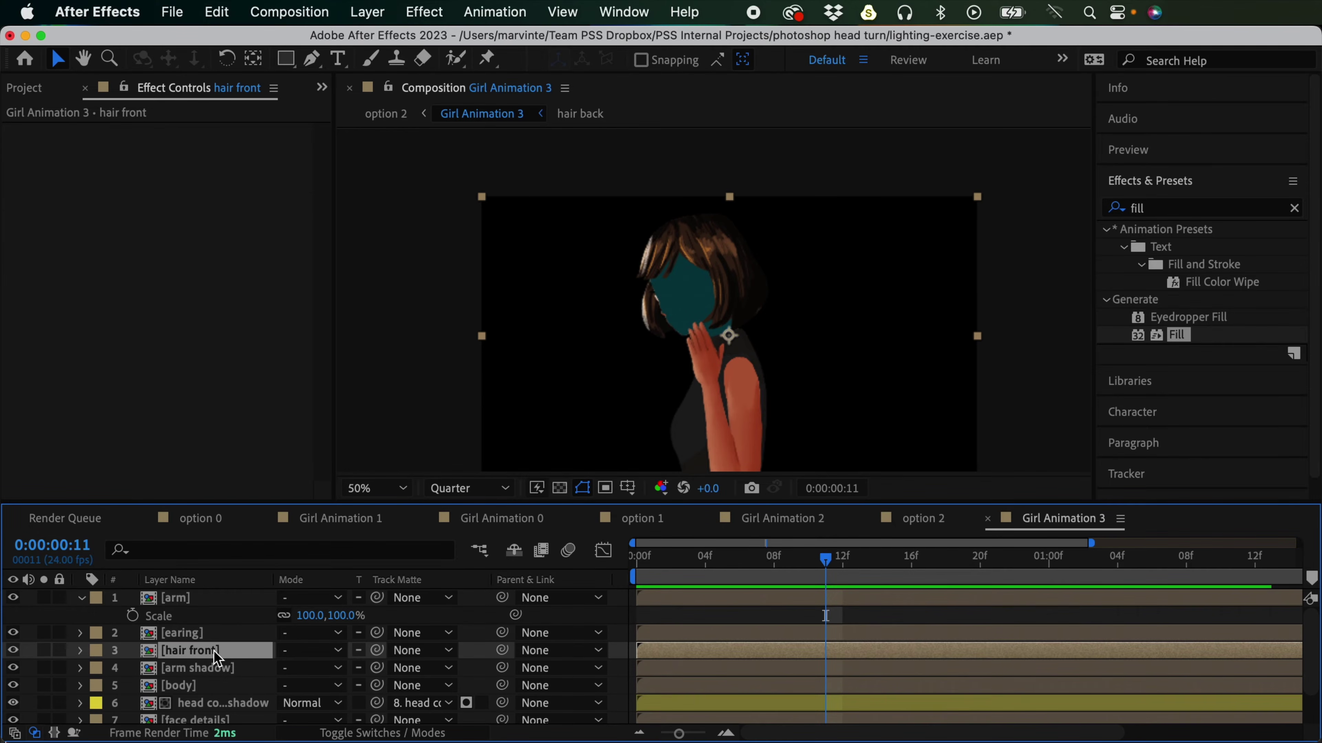
pyautogui.press('super+d')
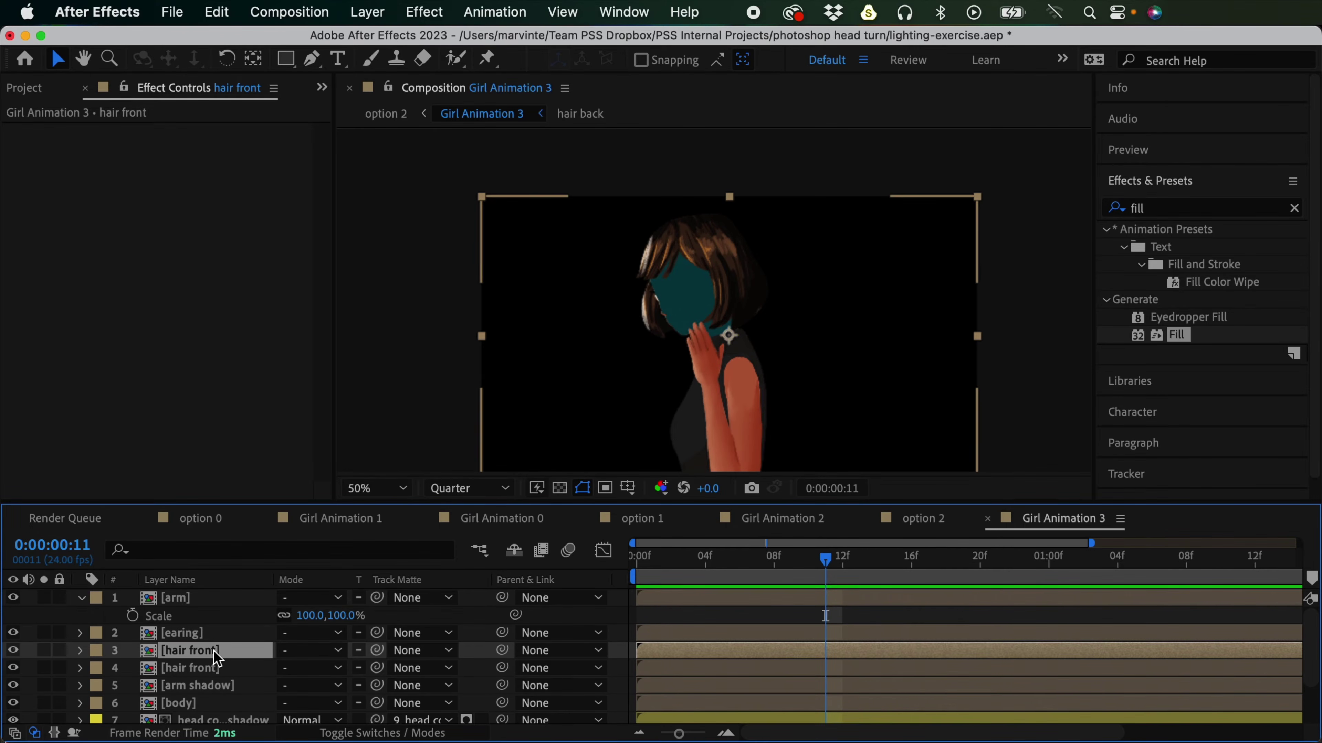
pyautogui.doubleClick(1177, 336)
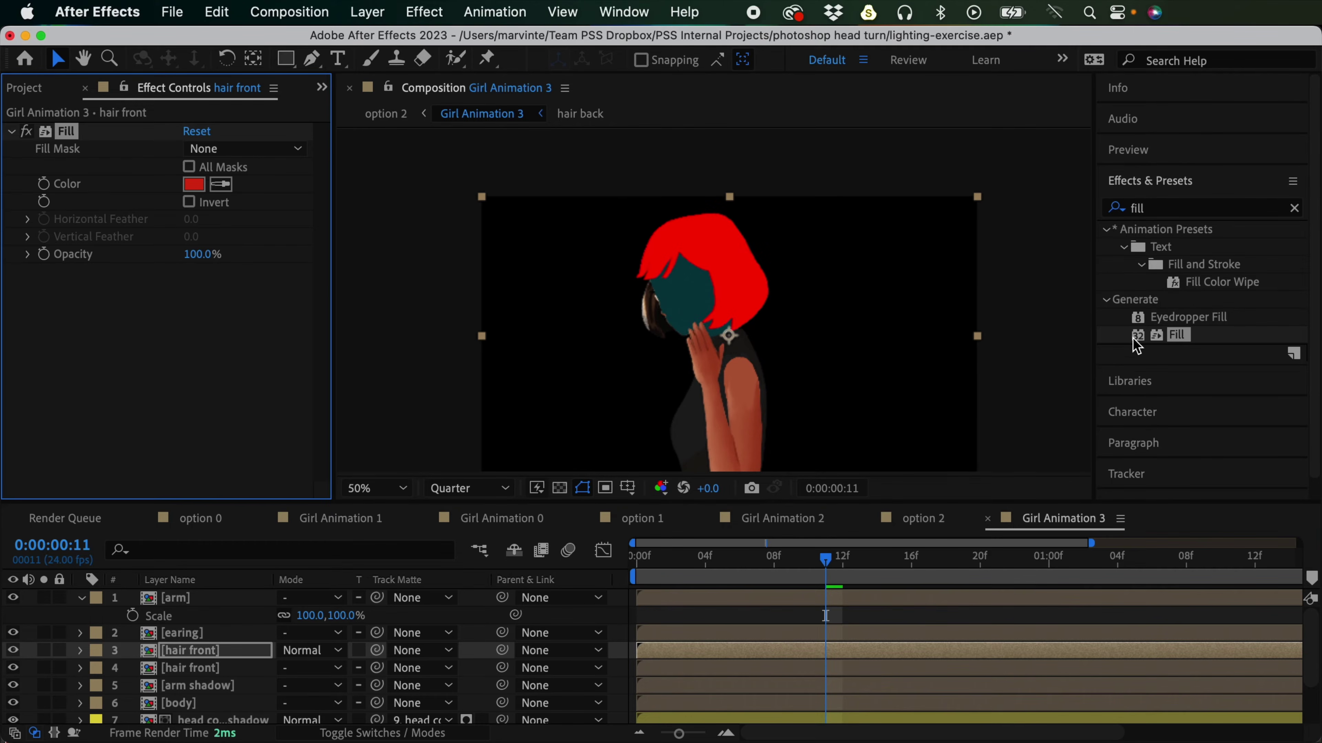
# Step: Copy the teal Fill effect from the head color shadow layer and paste it onto the upper hair front layer
pyautogui.scroll(-2, 224, 662)
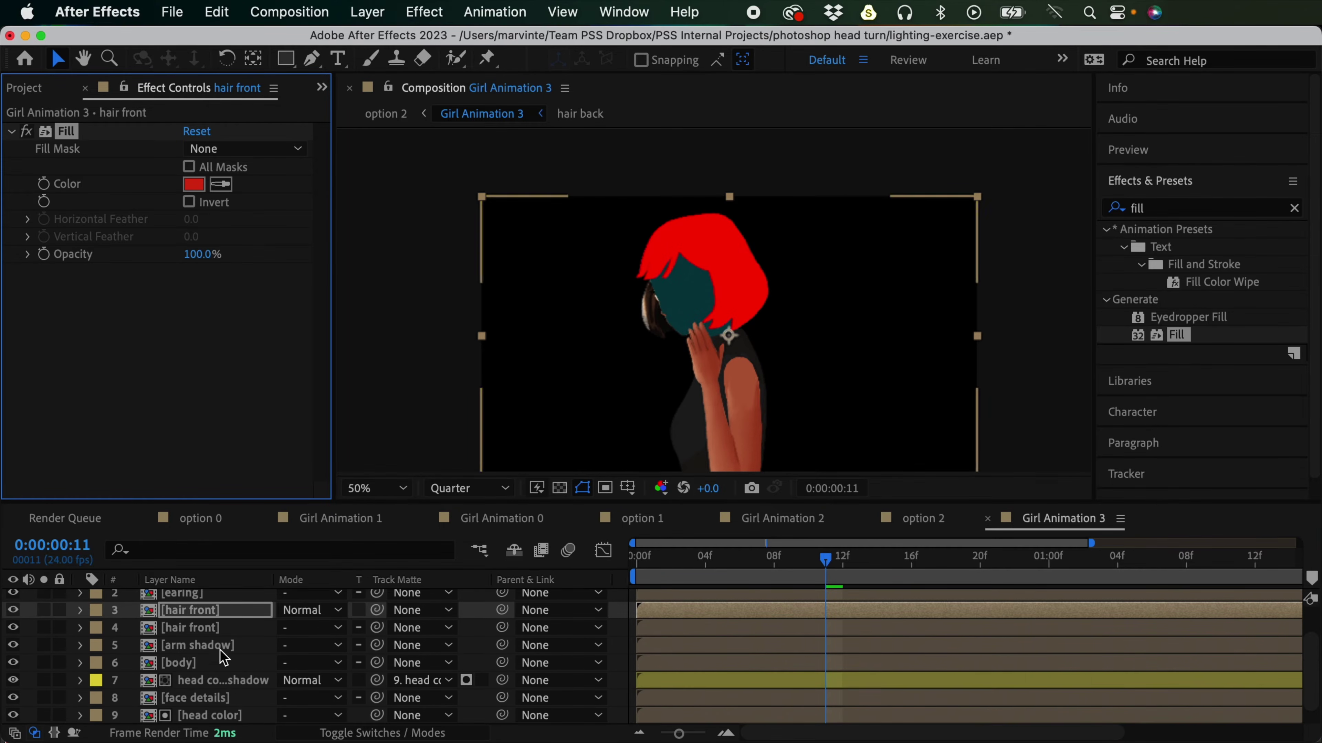
pyautogui.click(227, 680)
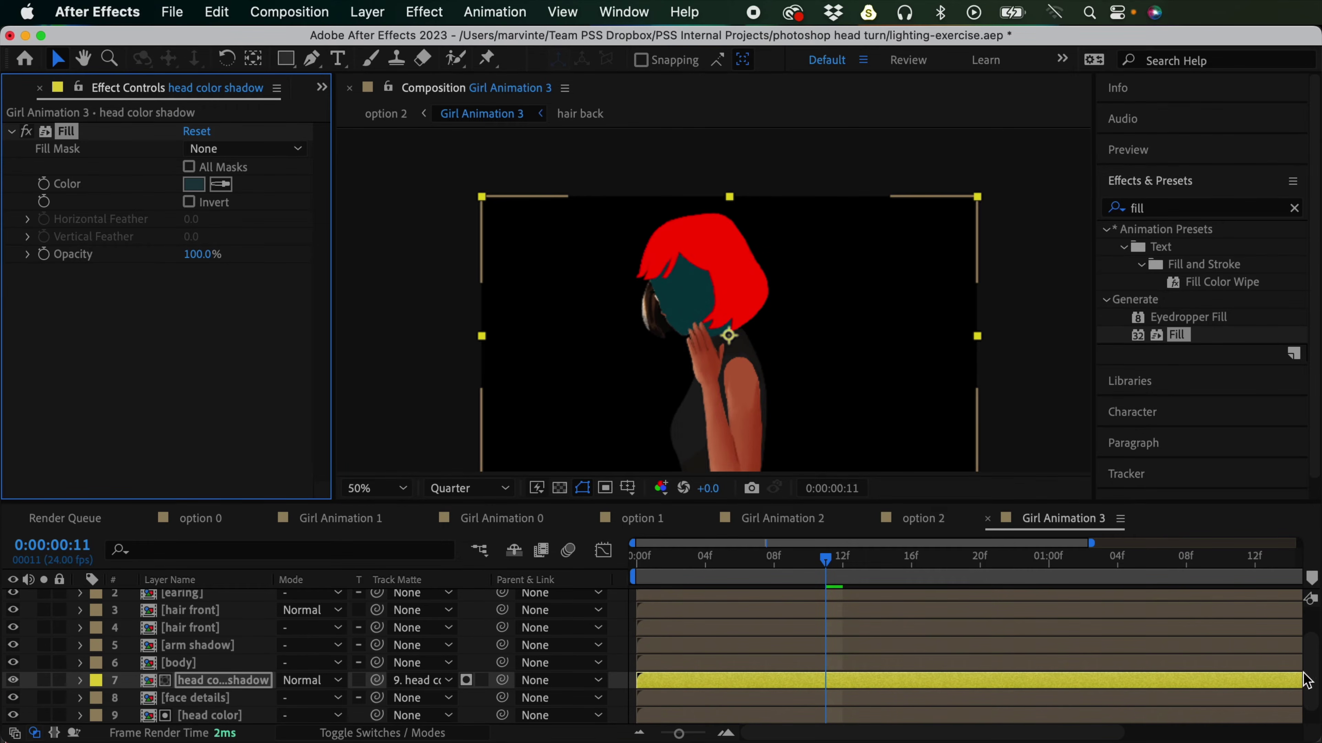
pyautogui.scroll(2, 1269, 641)
pyautogui.click(198, 650)
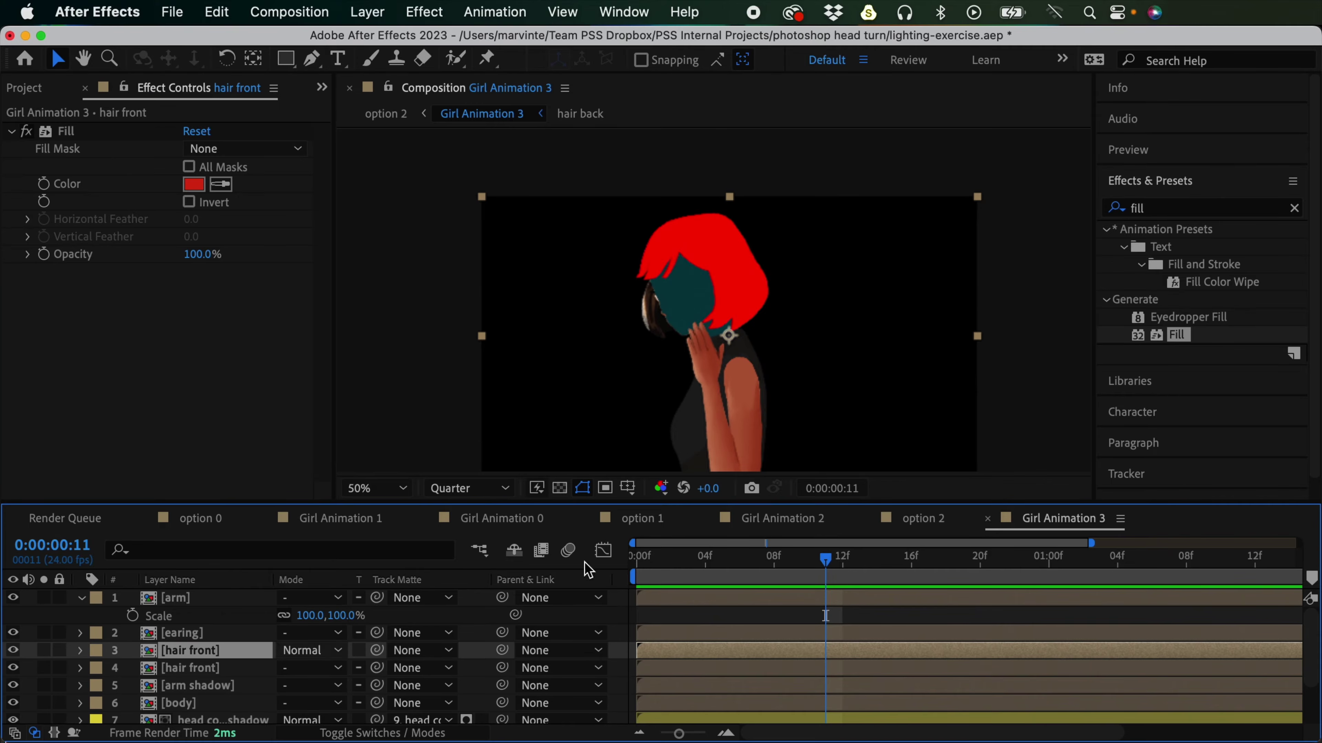
pyautogui.press('super+v')
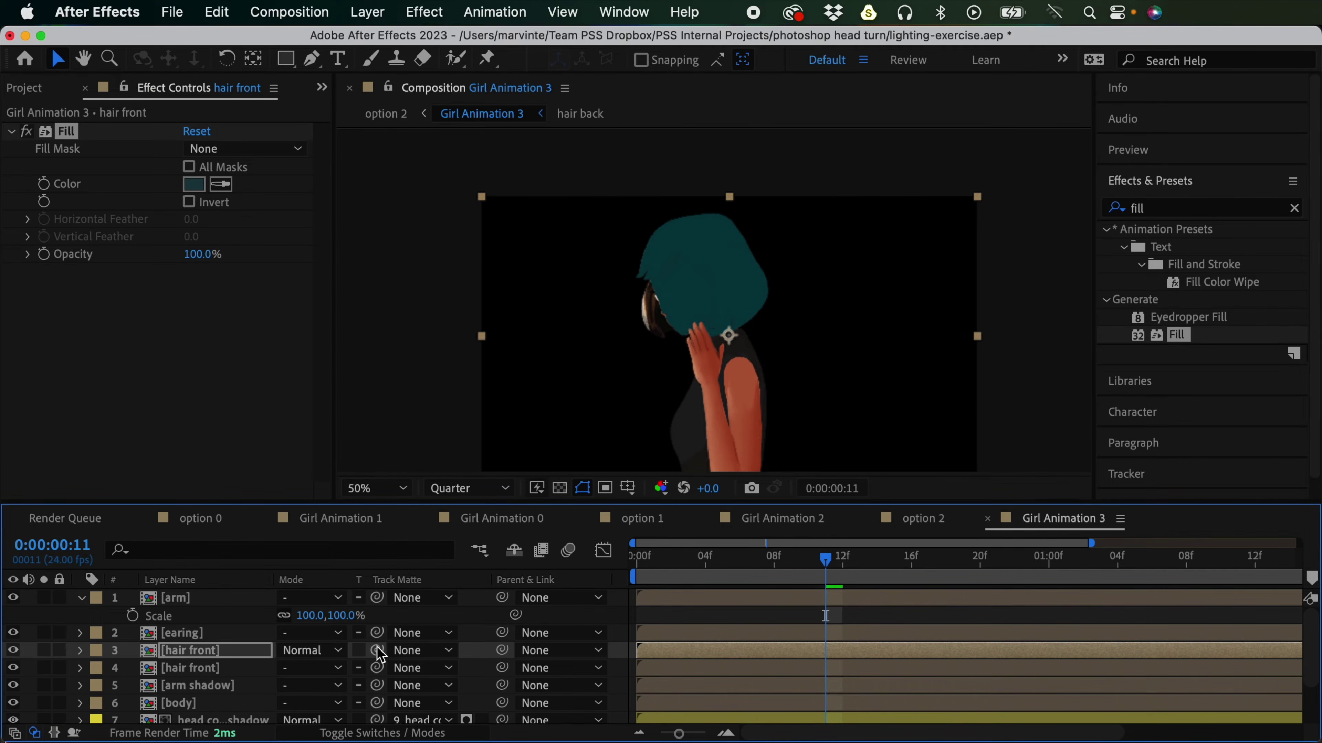
# Step: Use the original hair front layer as the track matte for its filled copy, and make the original visible again
pyautogui.moveTo(377, 651); pyautogui.dragTo(228, 669)
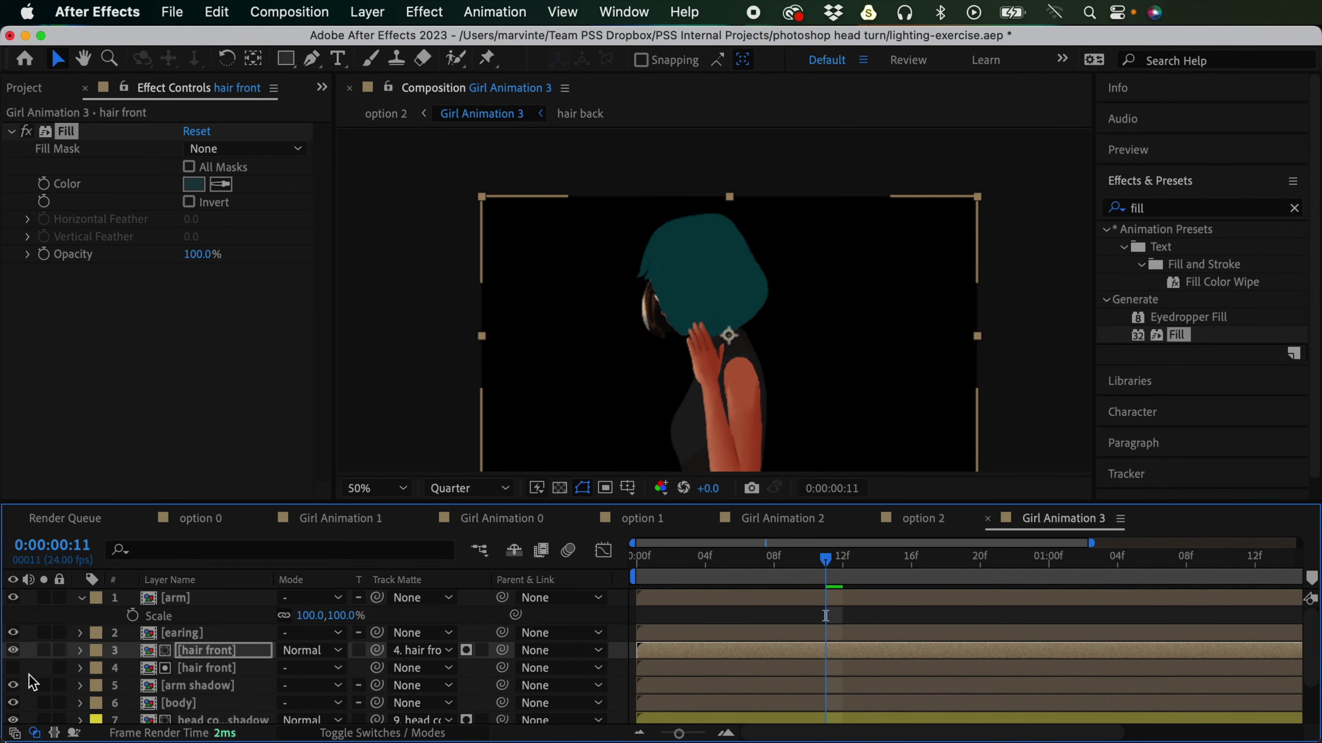
pyautogui.click(13, 668)
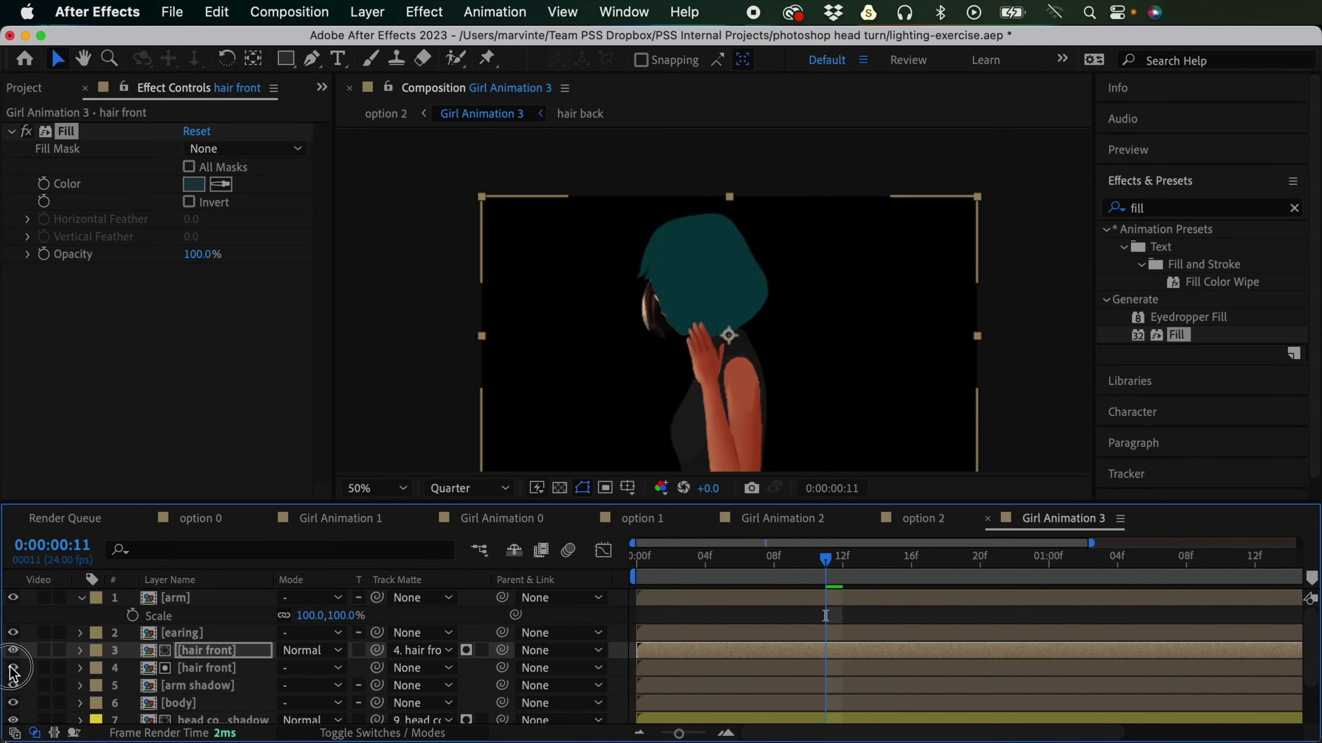
# Step: Rename the filled hair front copy as hair front shadow and set its label color to Yellow
pyautogui.click(213, 655)
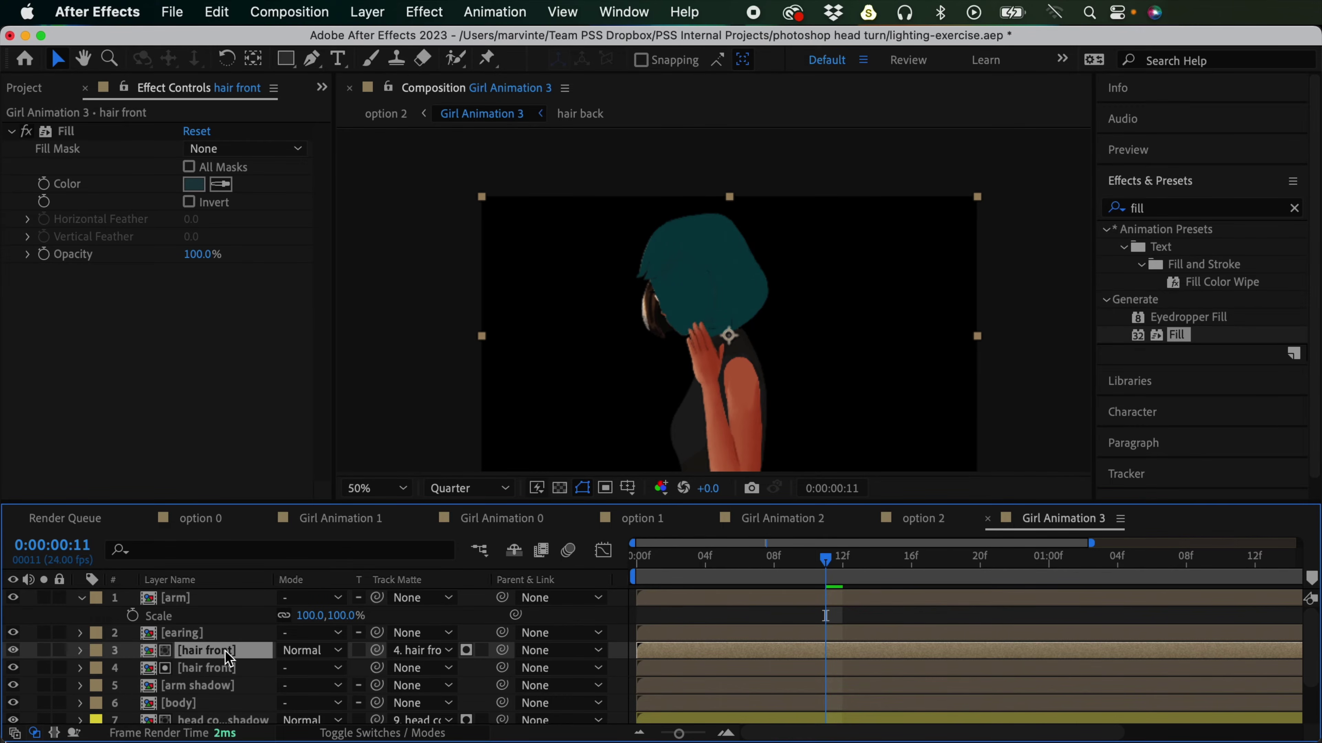
pyautogui.press('Return')
pyautogui.press('Right')
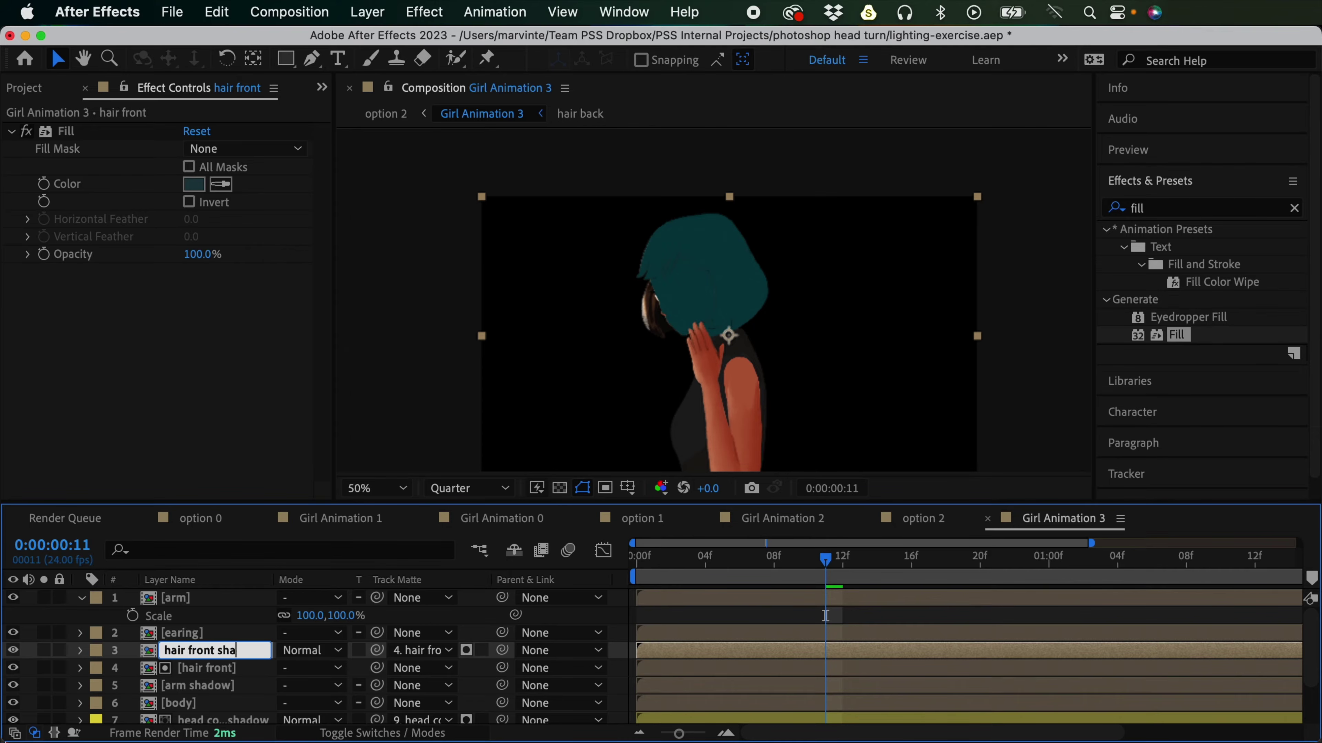
pyautogui.press('Return')
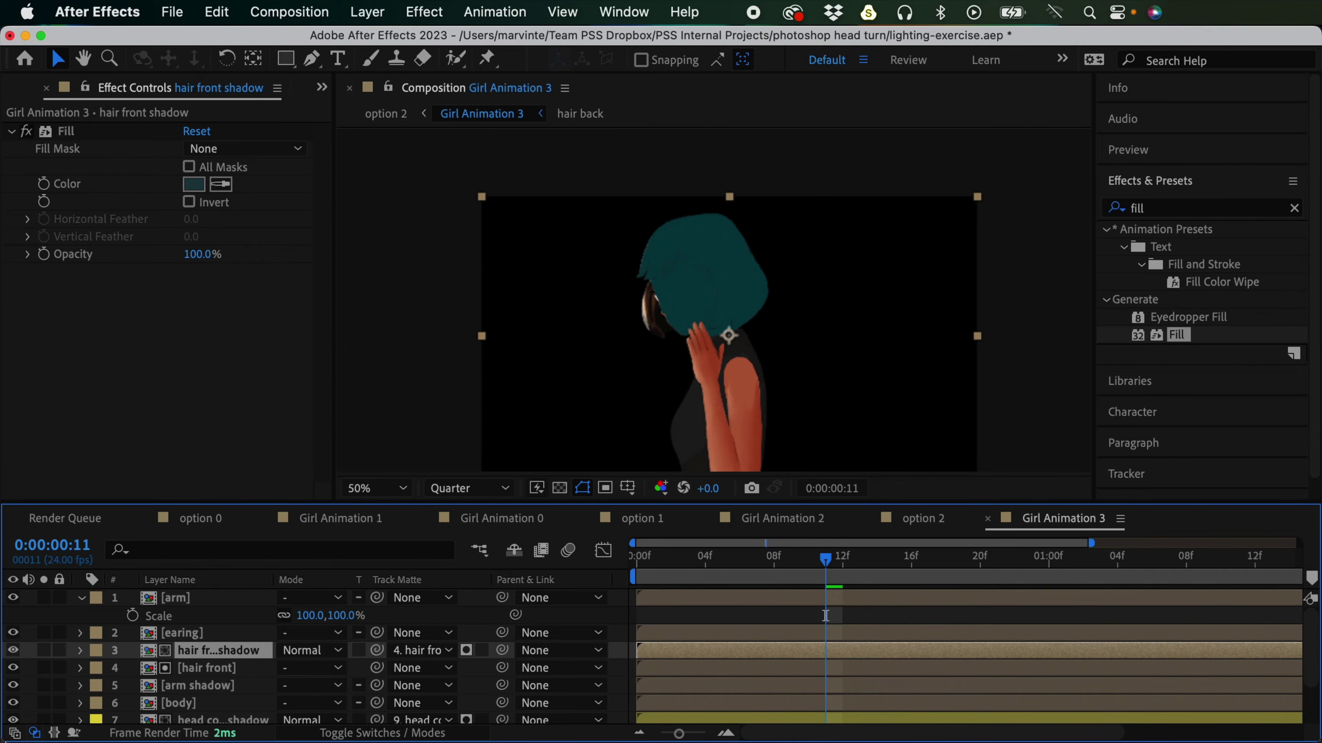
pyautogui.click(96, 650)
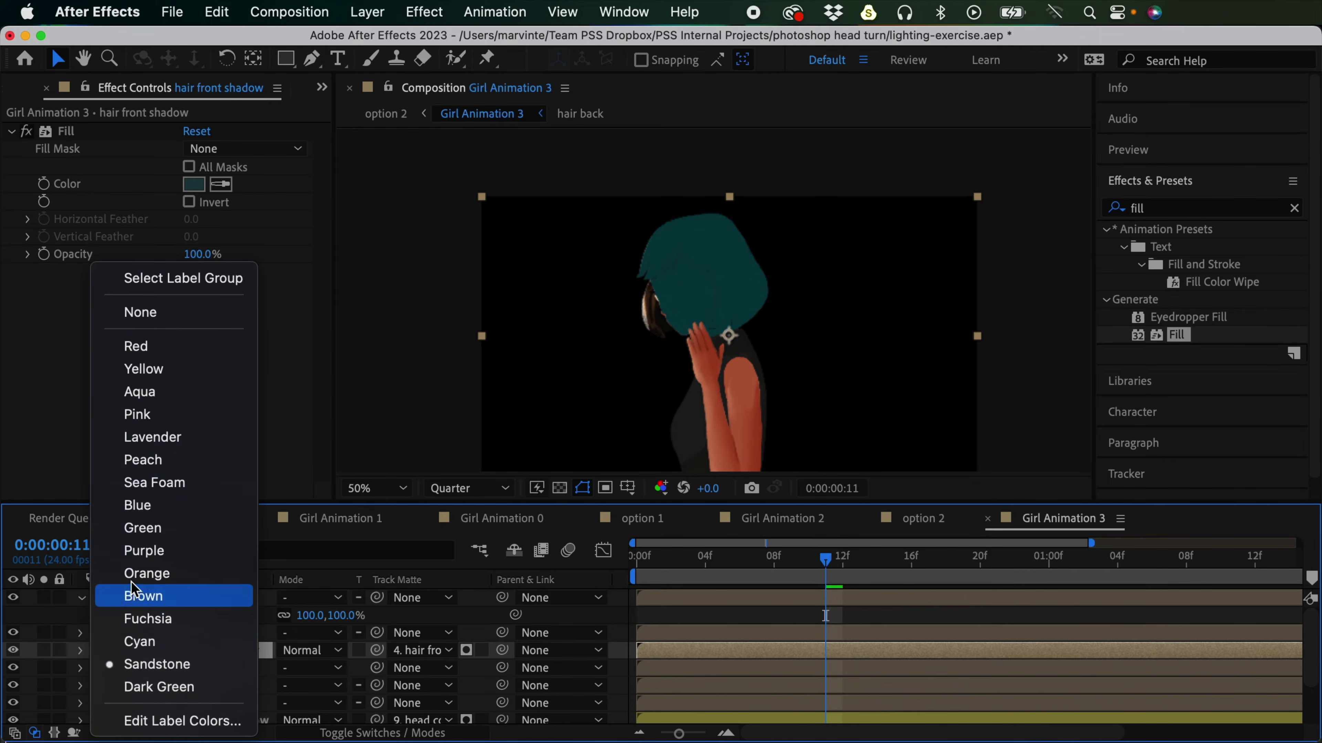
pyautogui.click(165, 370)
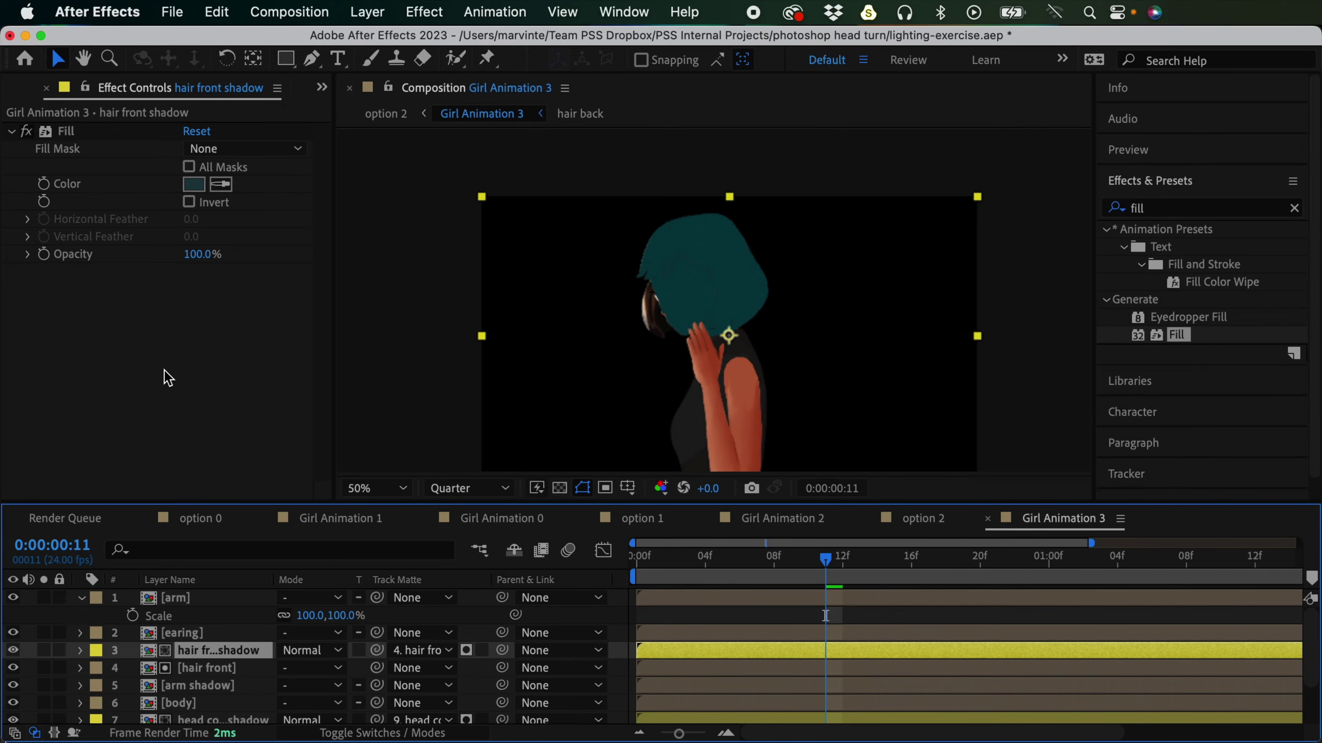
pyautogui.click(741, 616)
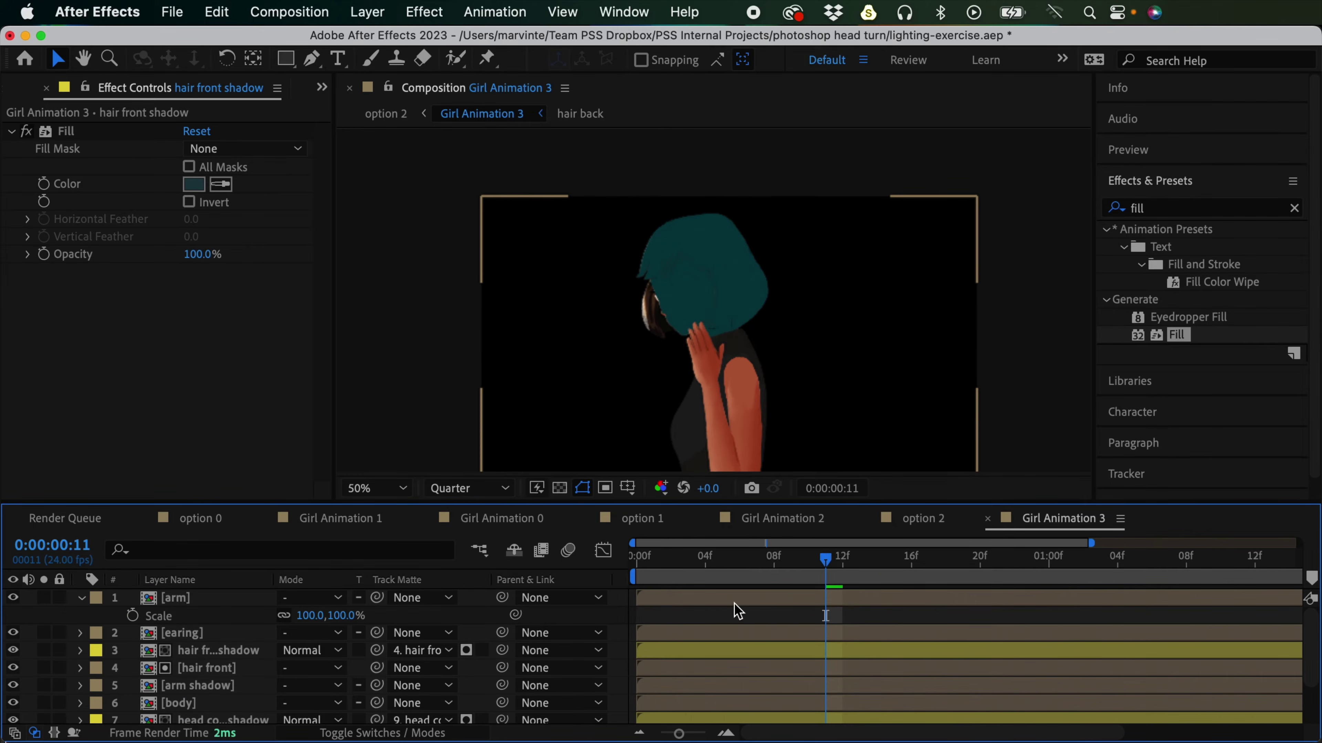
pyautogui.click(770, 601)
pyautogui.click(766, 636)
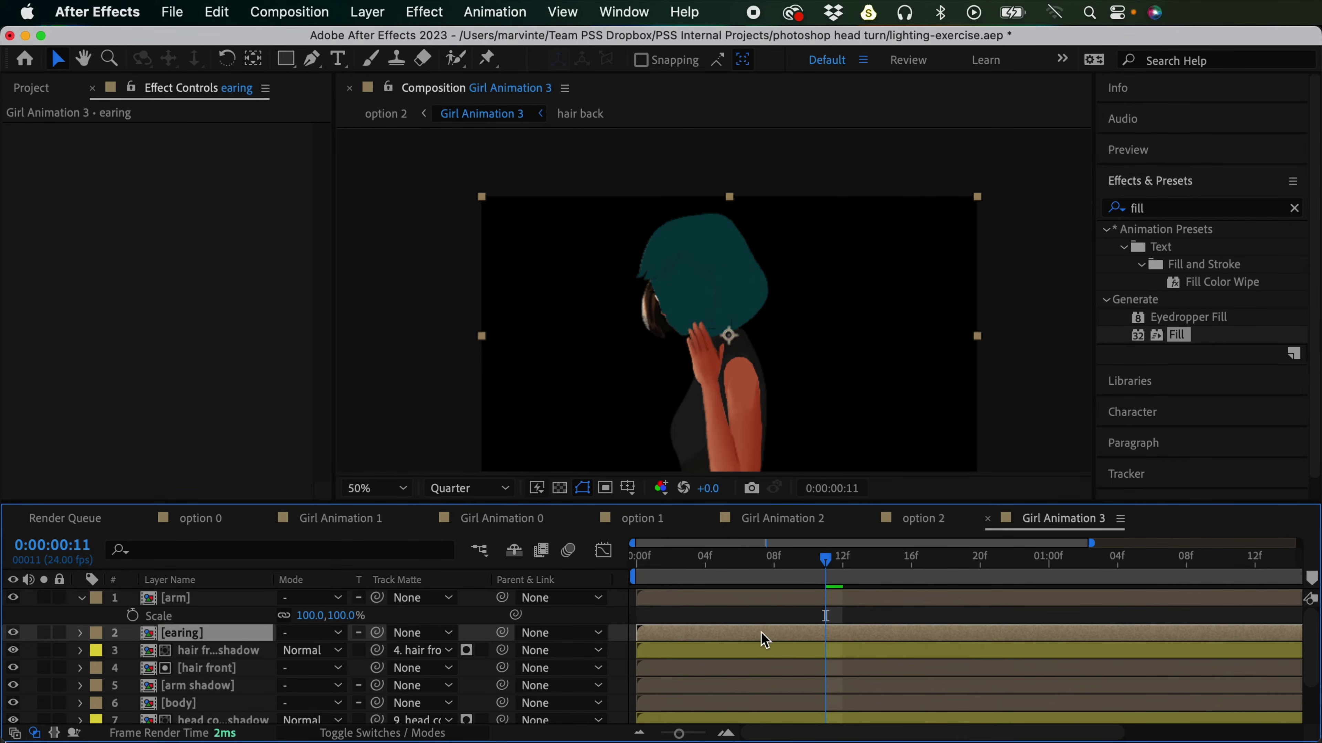
pyautogui.click(755, 698)
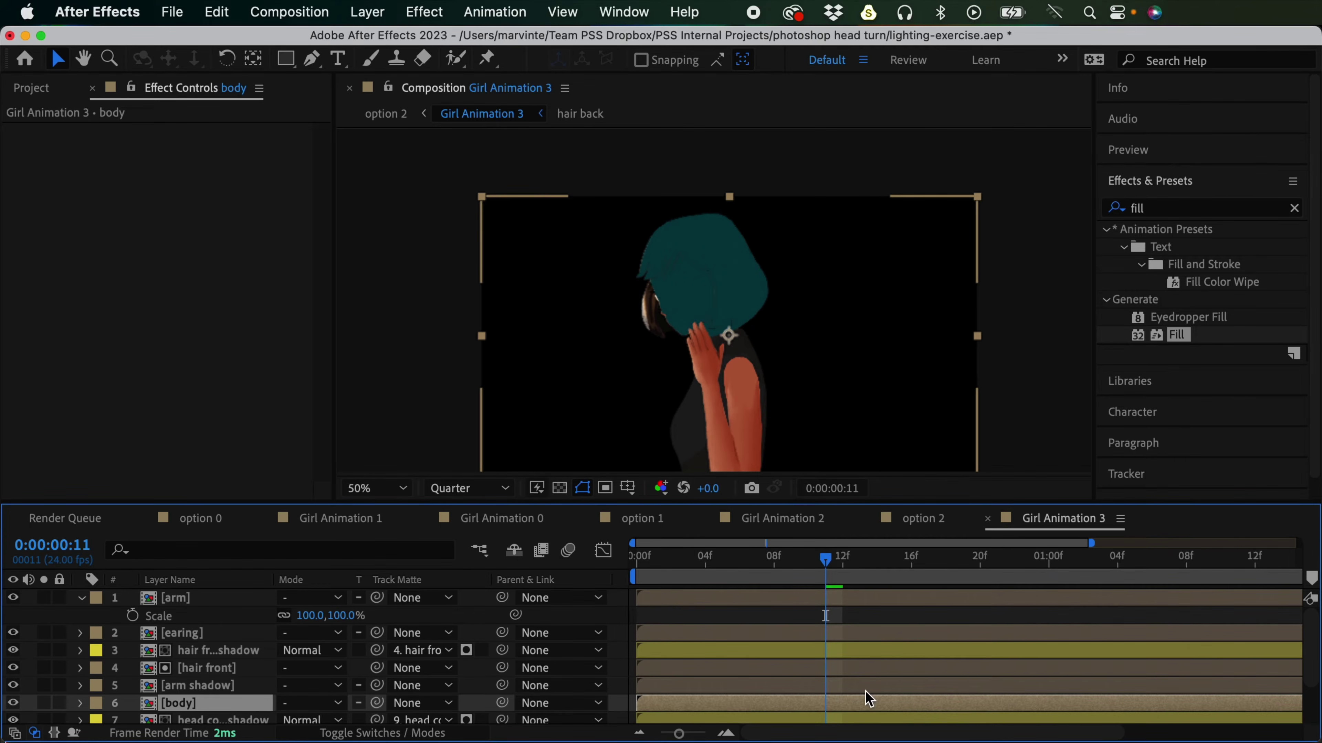
# Step: Rename the filled, yellow-labelled hair back copy as hair back shadow
pyautogui.scroll(-3, 1307, 645)
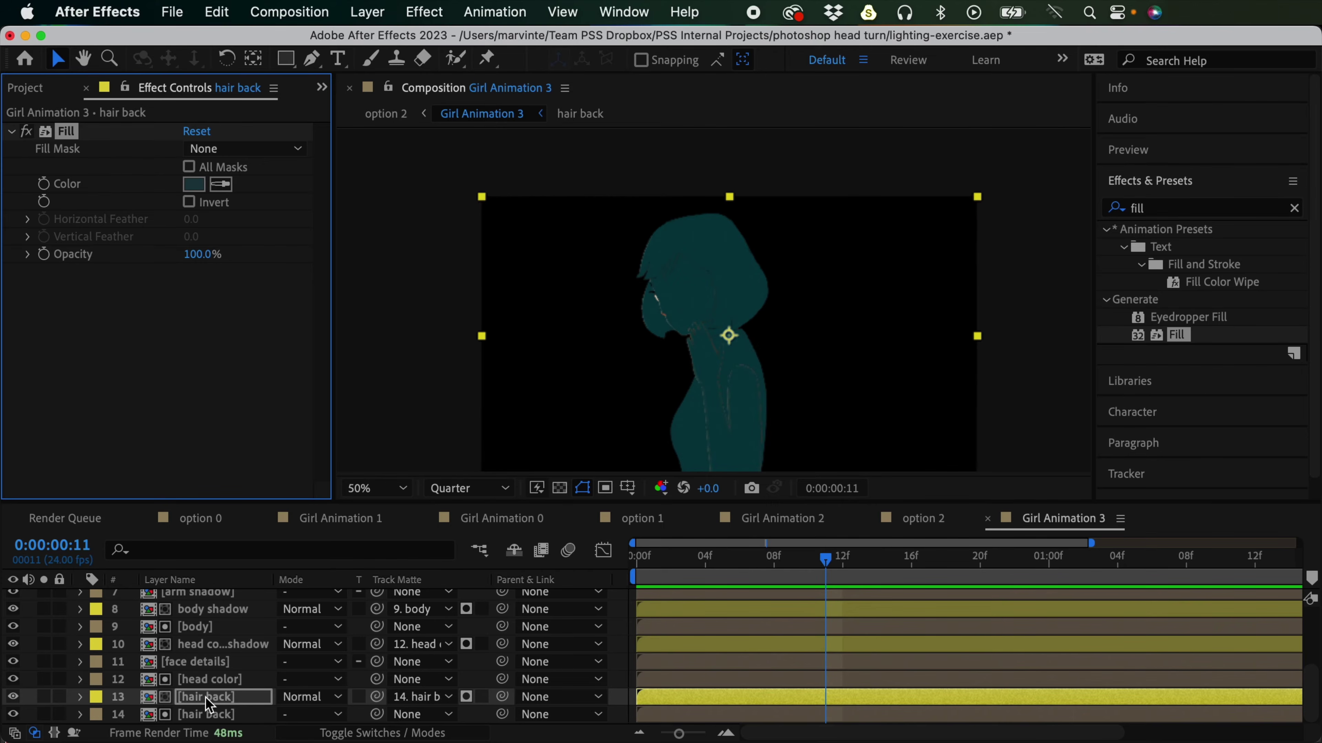
pyautogui.click(221, 698)
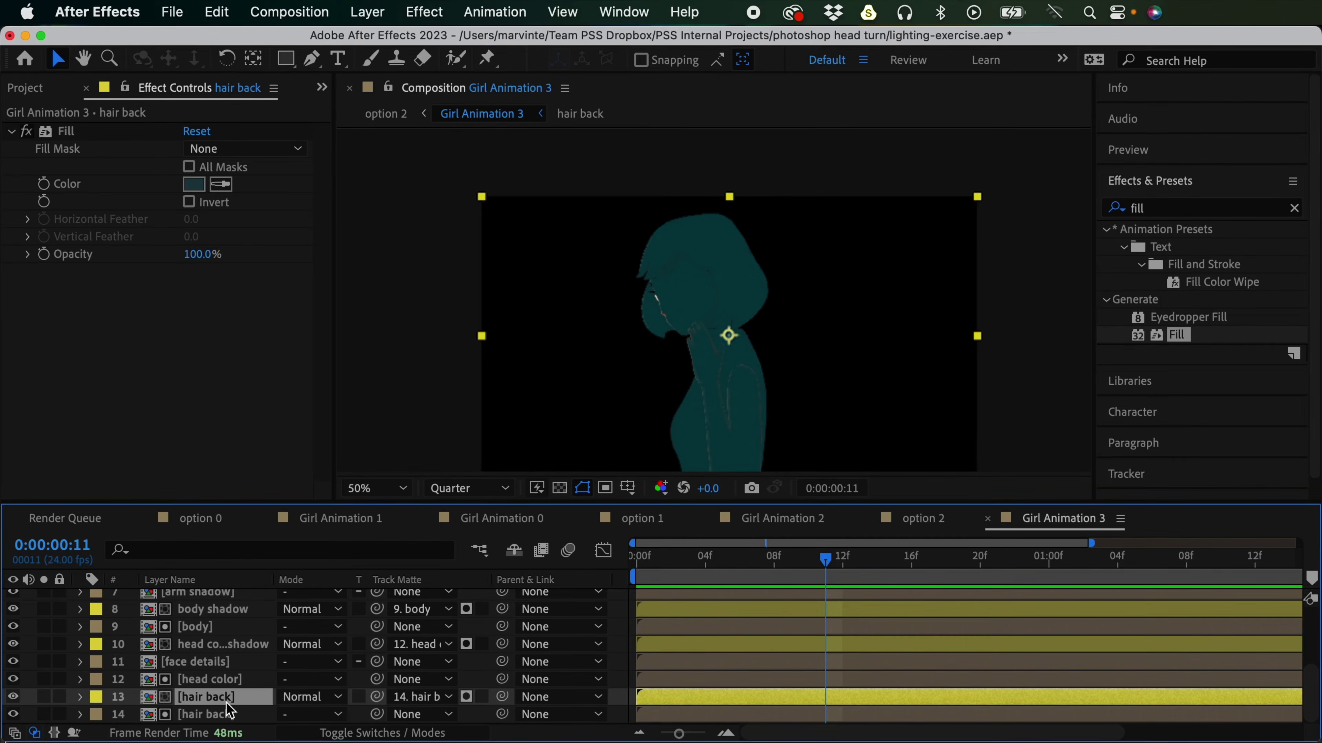
pyautogui.press('Return')
pyautogui.press('Right')
pyautogui.write('shadow')
pyautogui.press('Return')
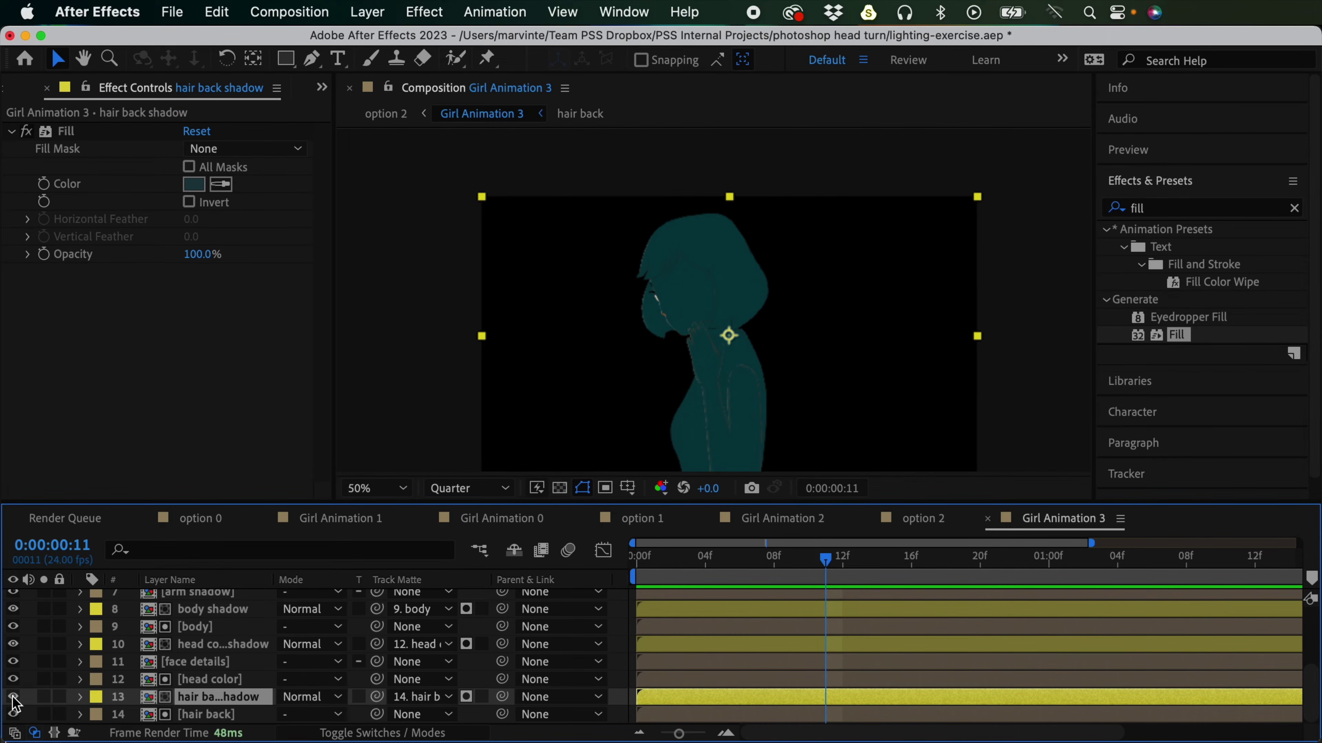
# Step: Toggle the hair back shadow layer off and on, and shift it slightly to the right to expose the hair's lit edge
pyautogui.click(13, 696)
pyautogui.click(13, 696)
pyautogui.moveTo(1308, 687)
pyautogui.mouseDown()
pyautogui.moveTo(1309, 630)
pyautogui.moveTo(1306, 692)
pyautogui.mouseUp()
pyautogui.moveTo(653, 307); pyautogui.dragTo(659, 307)
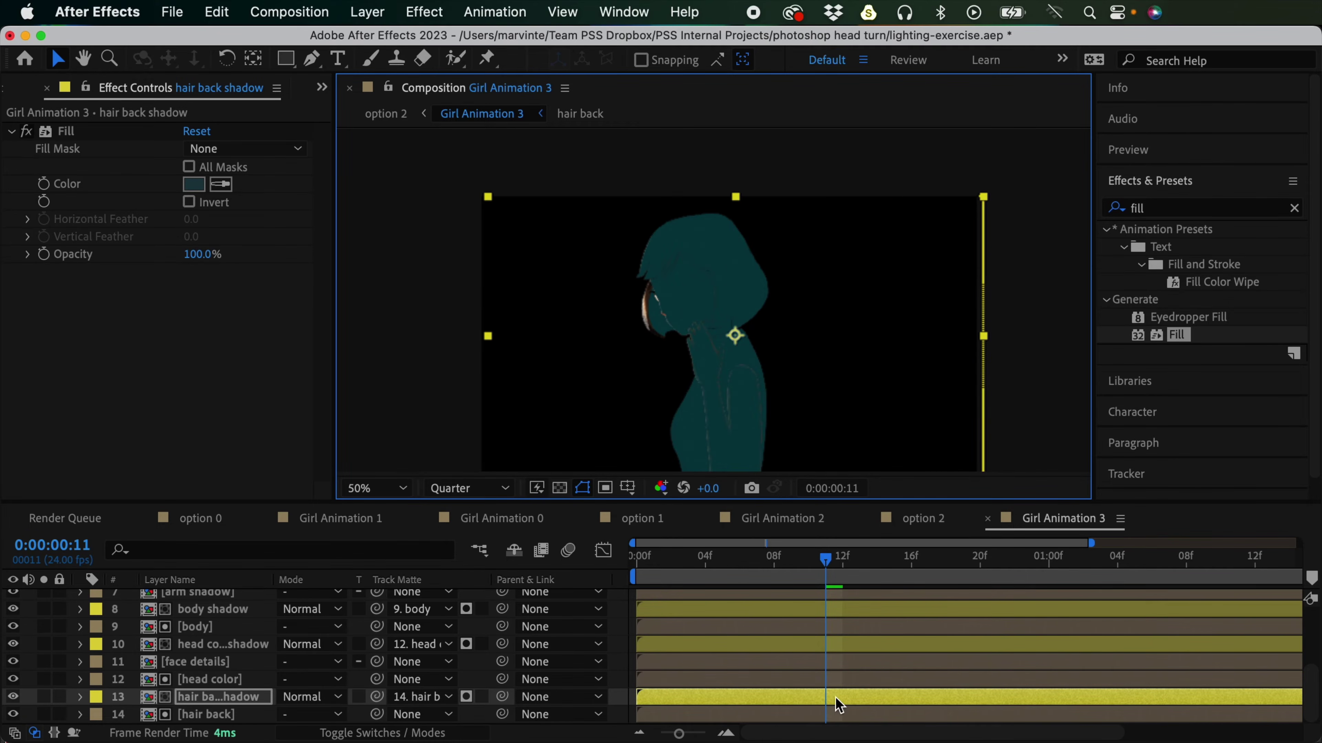
# Step: Shift the head color shadow and body shadow layers slightly to the right to expose lit edges on the face and body
pyautogui.click(823, 646)
pyautogui.moveTo(787, 254); pyautogui.dragTo(791, 255)
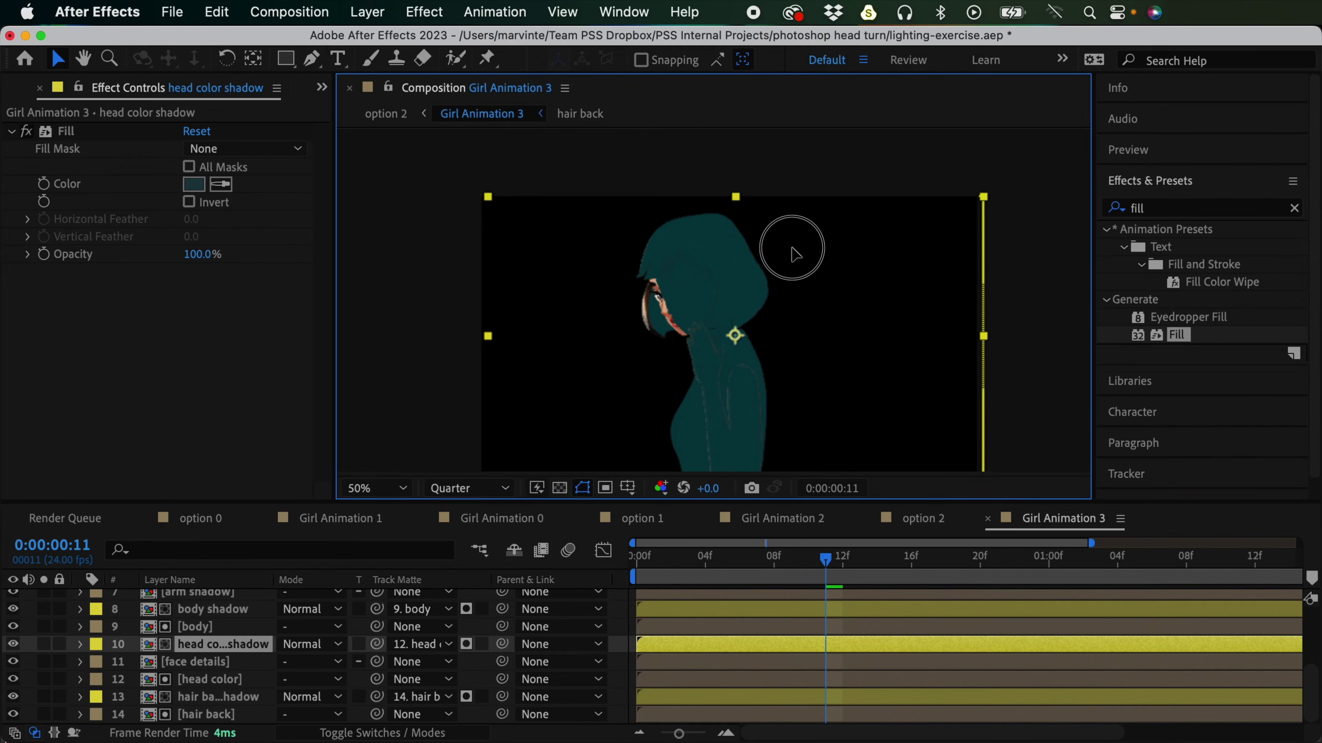
pyautogui.scroll(2, 833, 648)
pyautogui.click(833, 648)
pyautogui.moveTo(785, 407); pyautogui.dragTo(791, 406)
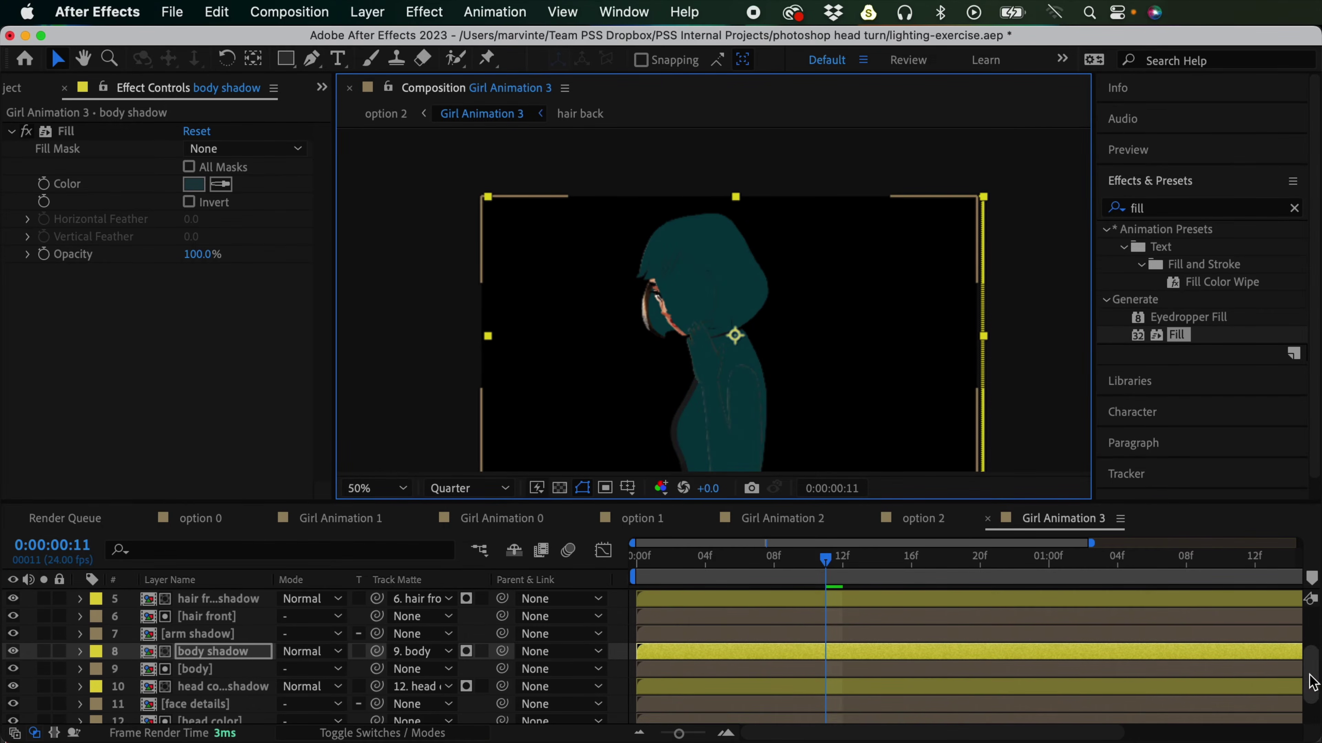
# Step: Shift the hair front shadow and arm shadow layers slightly to the right to expose lit edges on the hair and arm
pyautogui.scroll(3, 1280, 666)
pyautogui.click(765, 643)
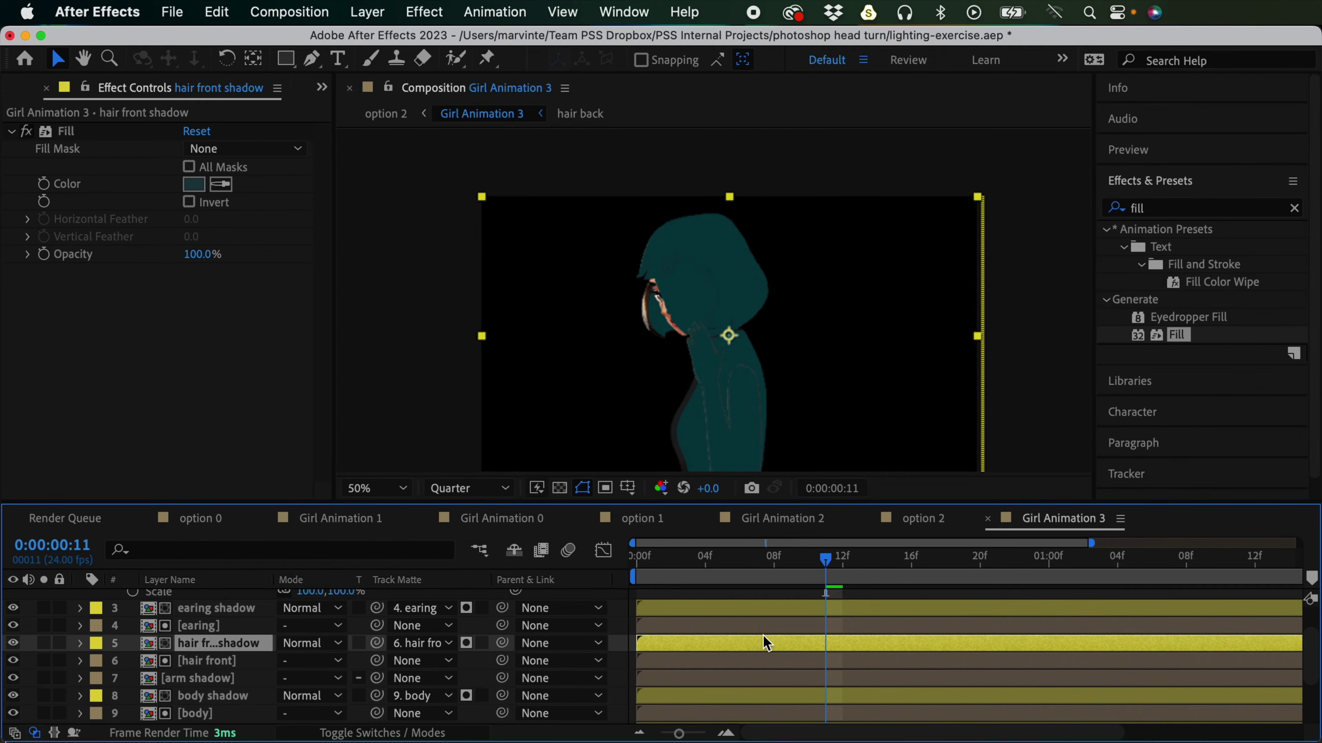
pyautogui.moveTo(737, 257); pyautogui.dragTo(738, 256)
pyautogui.scroll(-3, 833, 250)
pyautogui.click(902, 247)
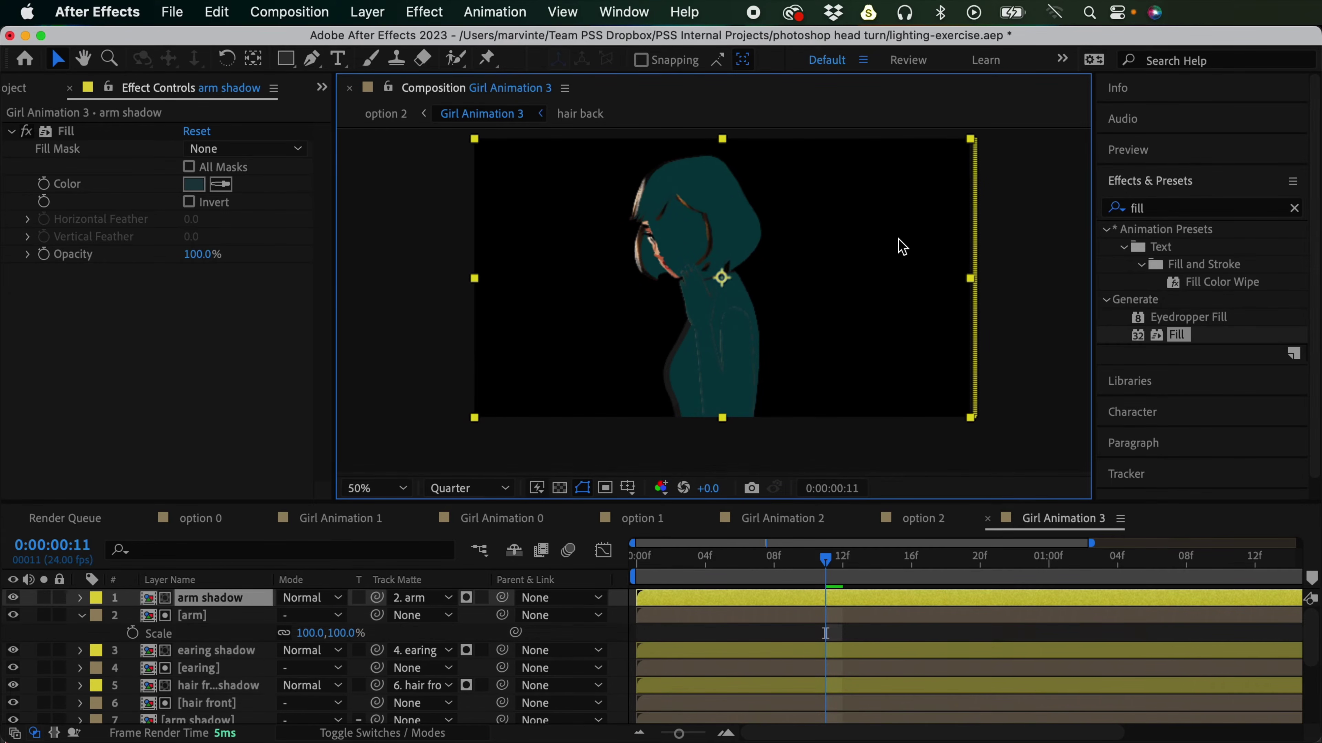
pyautogui.moveTo(747, 331); pyautogui.dragTo(745, 335)
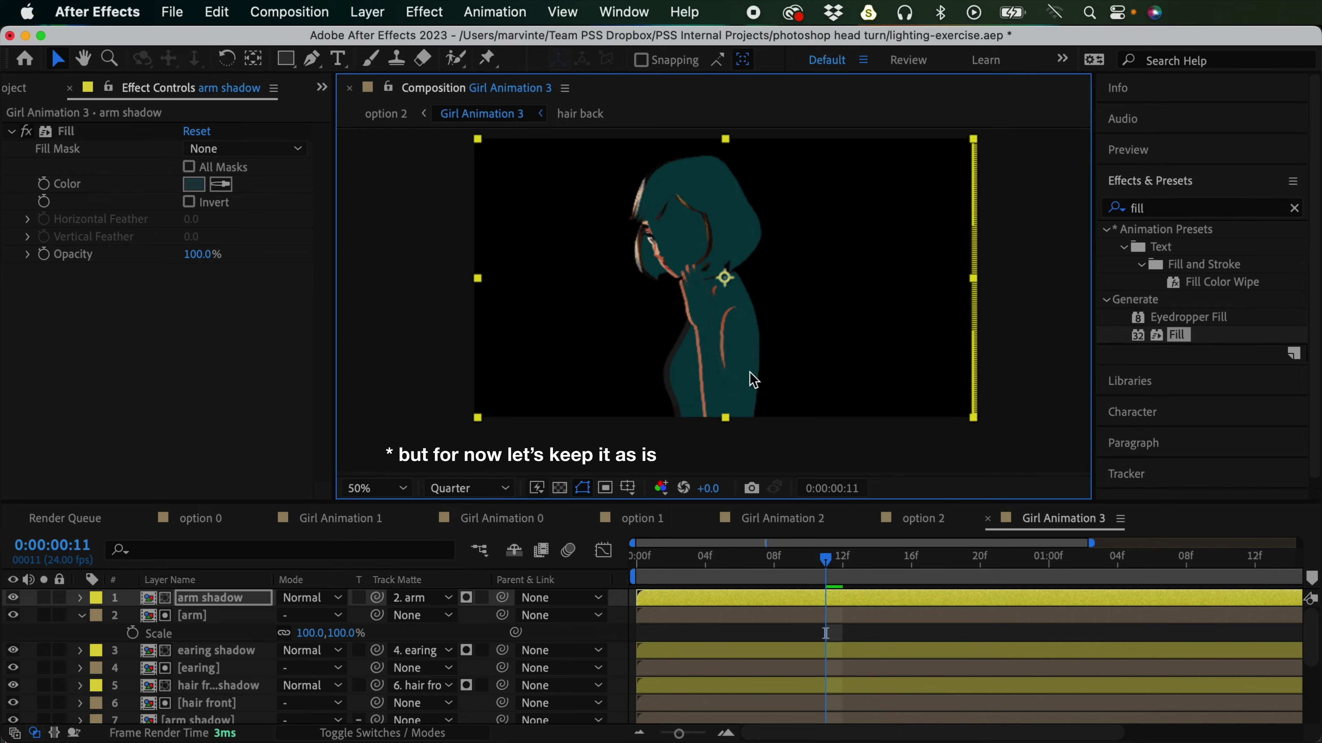
# Step: Go to 0:00:00:23 and set the blending mode of all the yellow-labelled shadow layers to Multiply
pyautogui.moveTo(848, 562); pyautogui.dragTo(1032, 562)
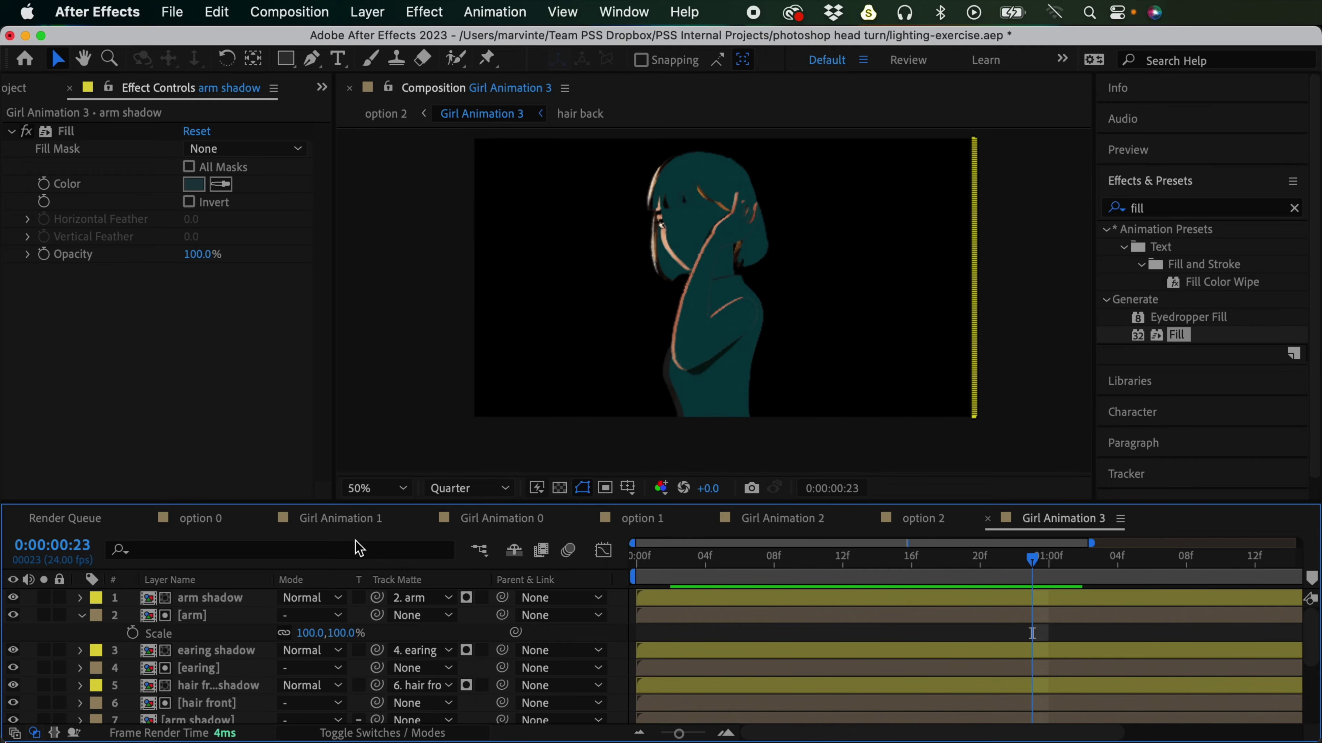
pyautogui.click(1058, 603)
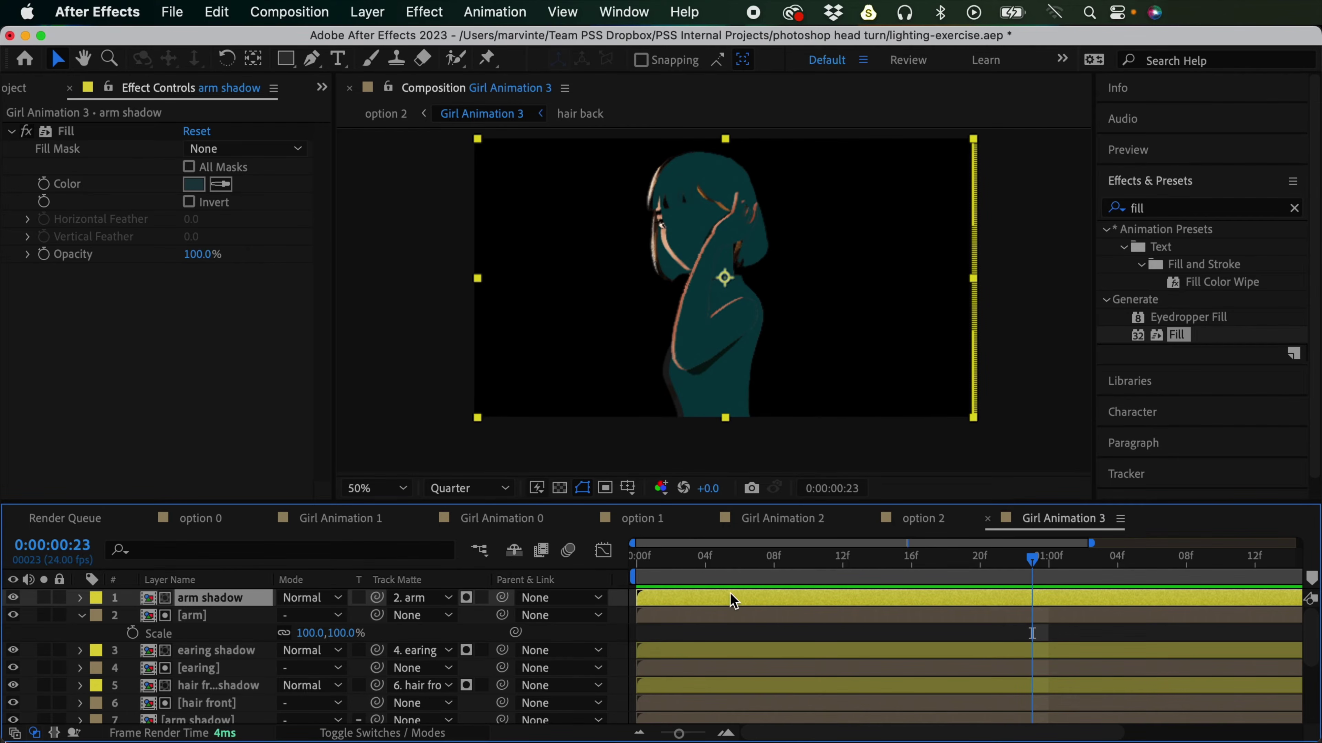
pyautogui.click(315, 594)
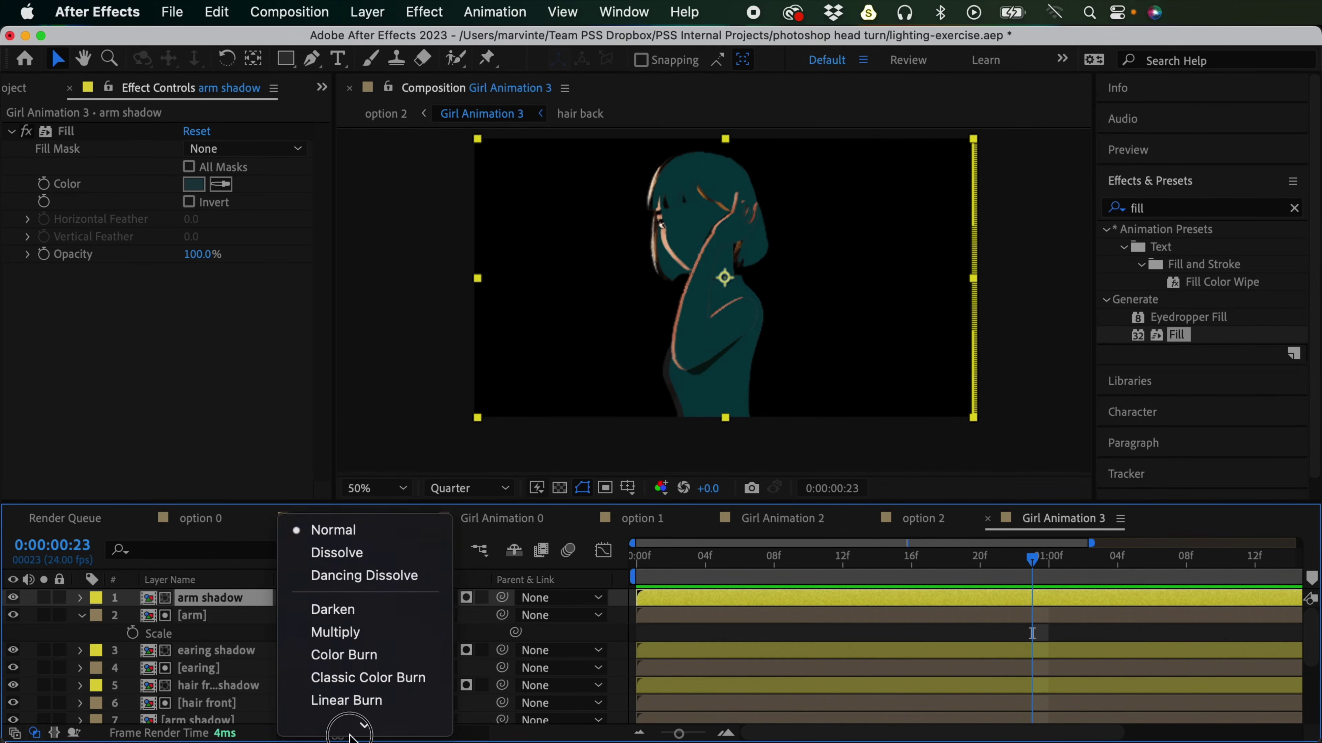
pyautogui.click(371, 560)
pyautogui.scroll(-3, 325, 654)
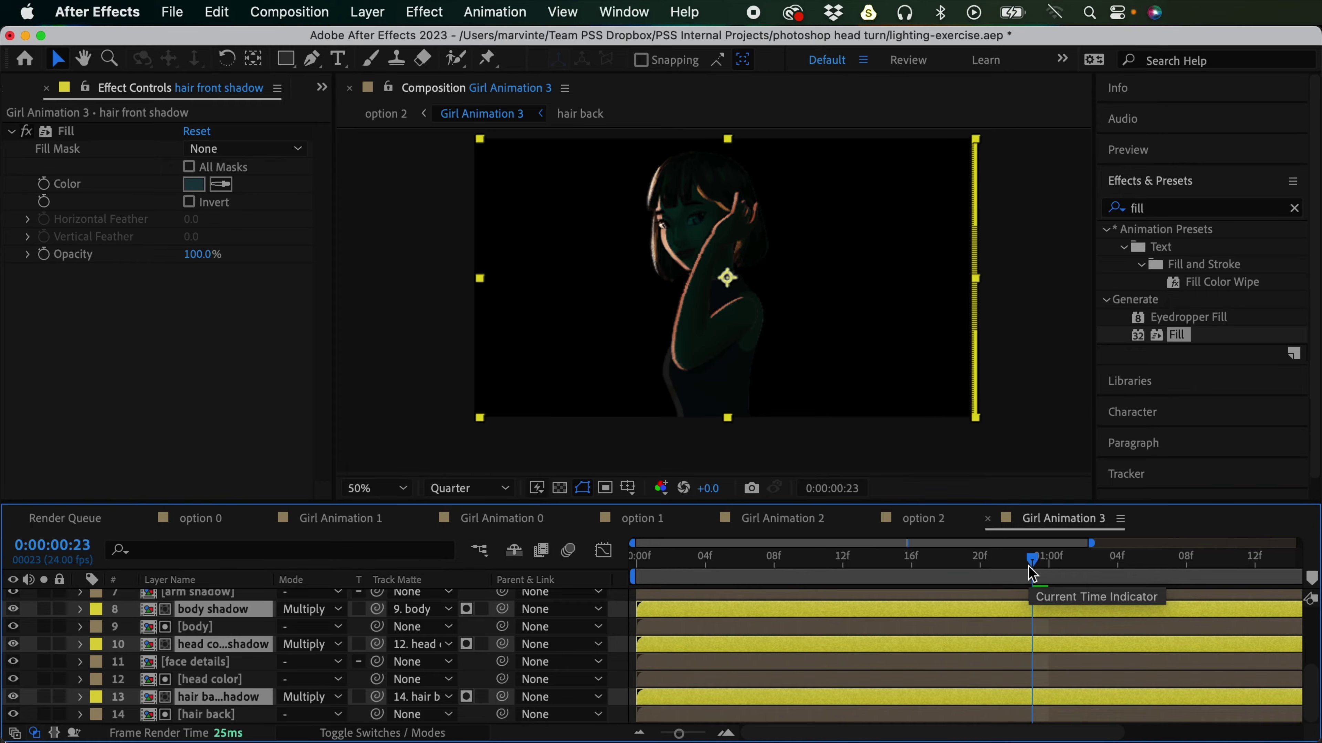
pyautogui.click(1018, 625)
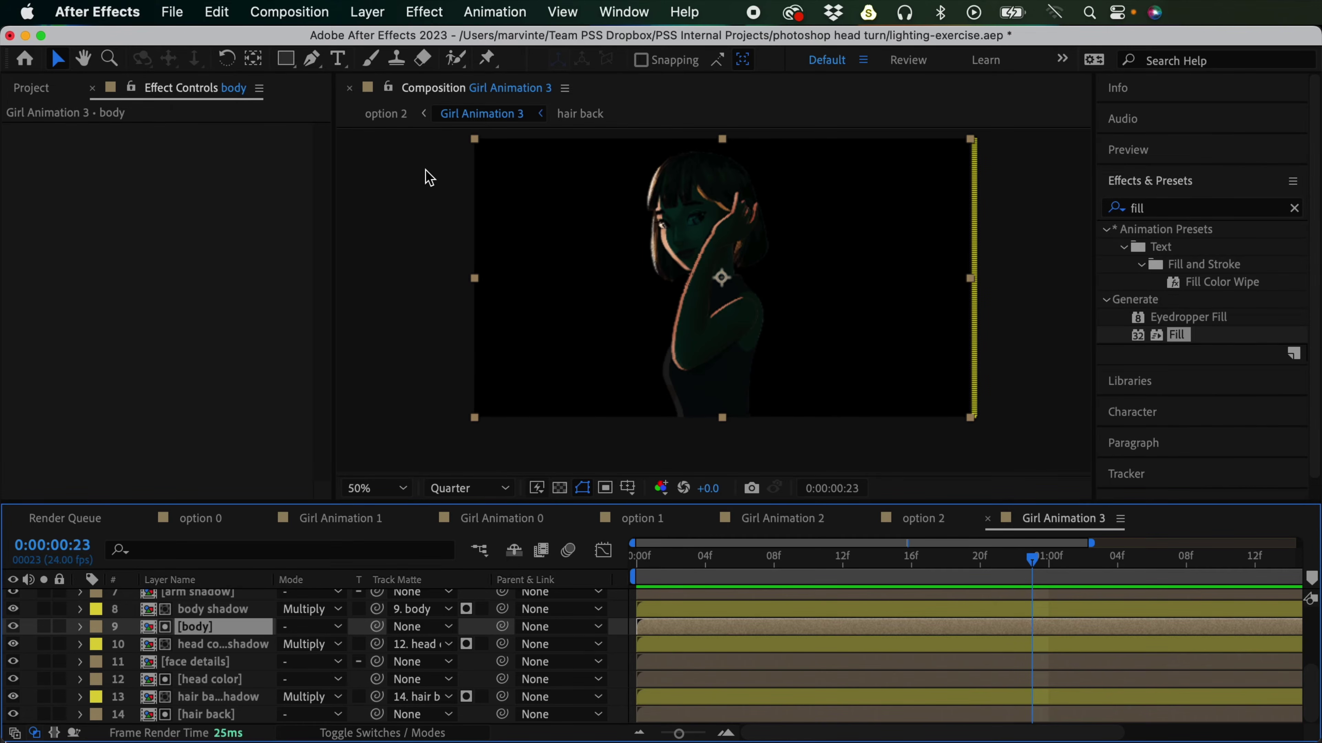
# Step: Open the option 2 composition, scrub to 0:00:01:03 to check the rim light against the background, and reopen Girl Animation 3
pyautogui.click(394, 118)
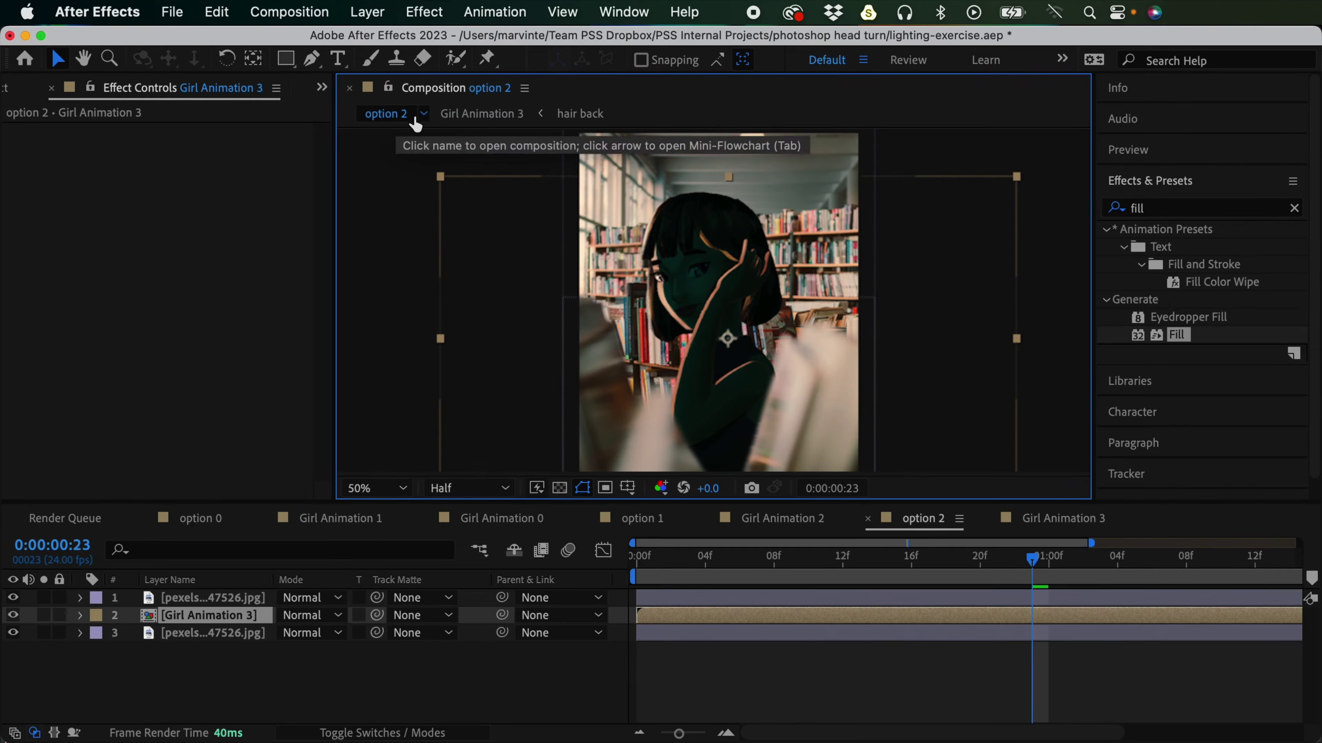
pyautogui.moveTo(1028, 568); pyautogui.dragTo(1099, 560)
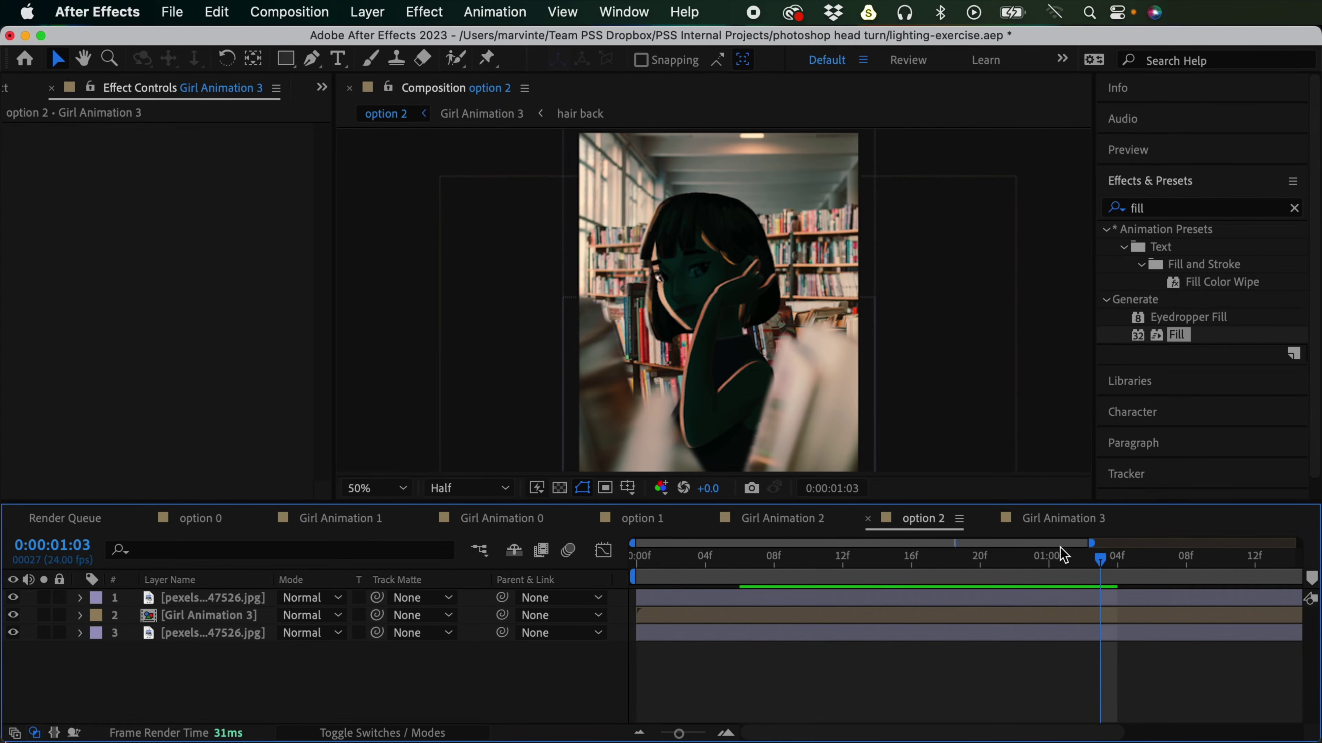
pyautogui.doubleClick(831, 615)
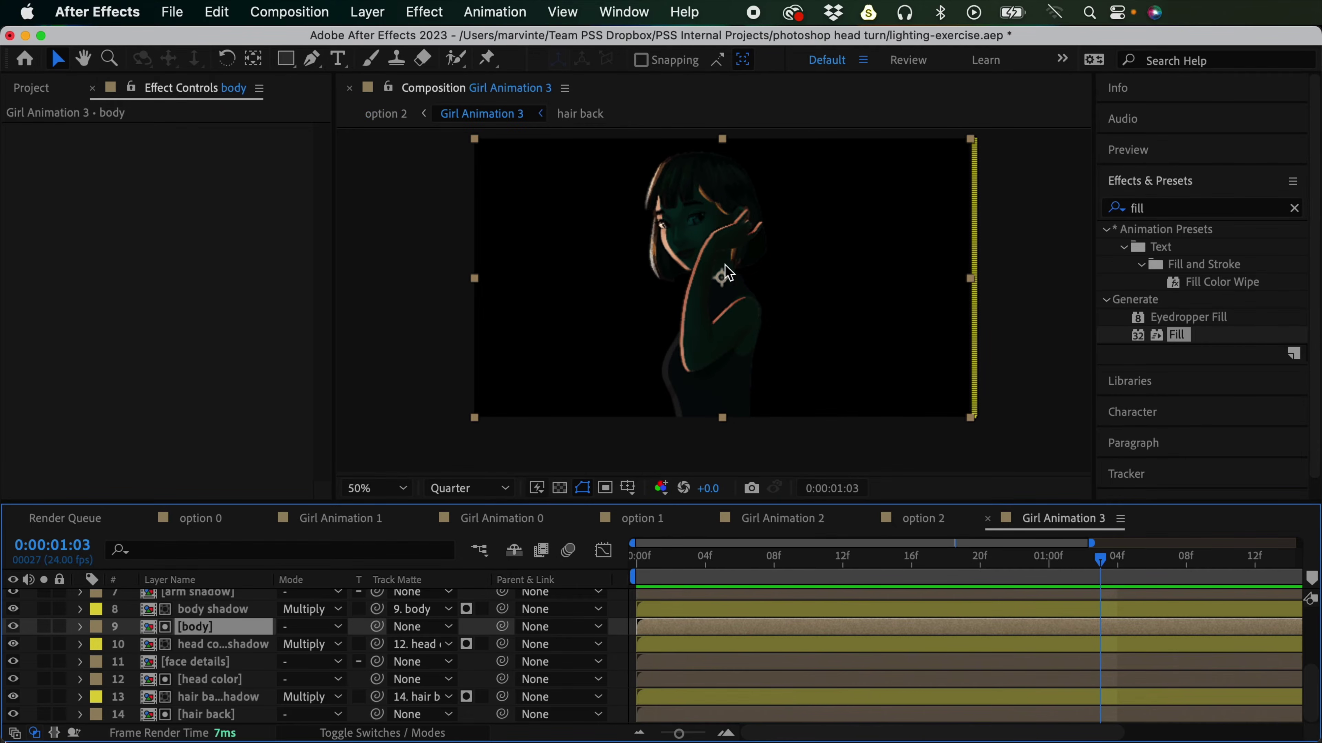
# Step: Lock a viewer on the option 2 composition, open Girl Animation 3 in a second viewer beside it, and resize both viewers
pyautogui.click(401, 119)
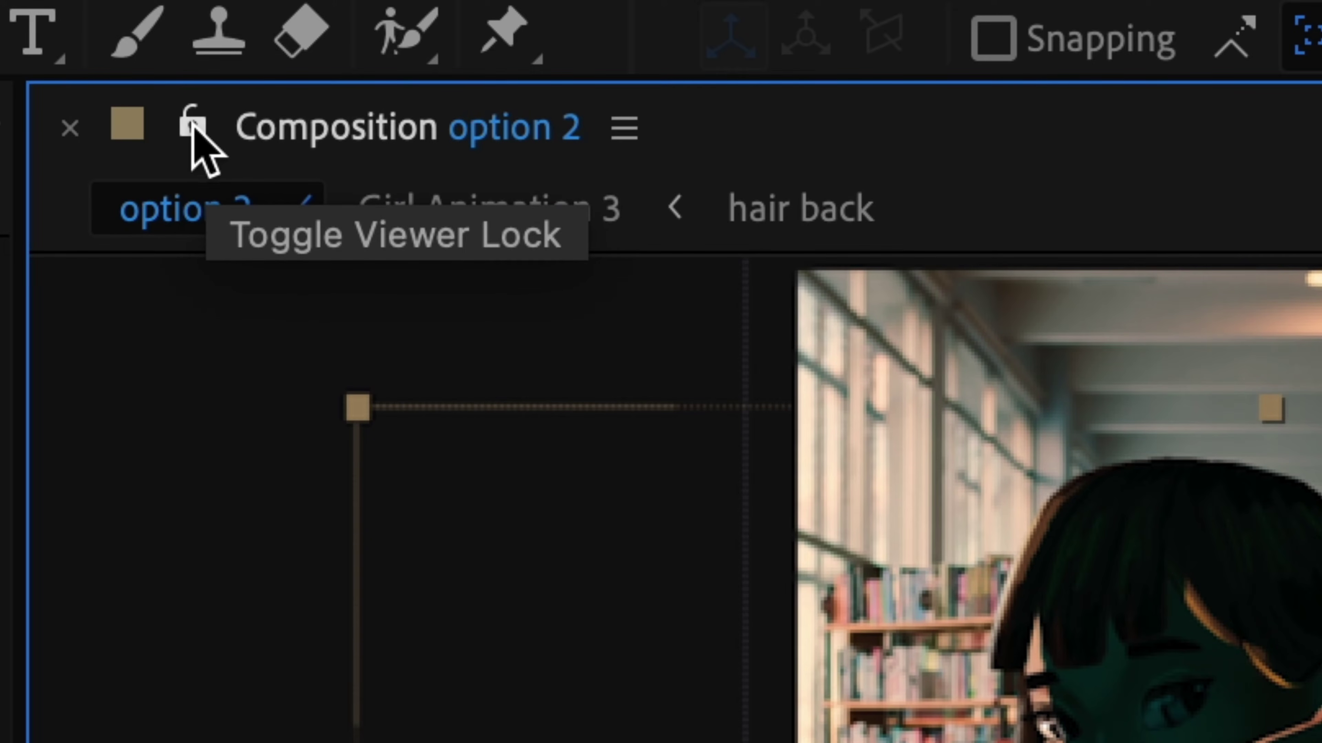
pyautogui.click(192, 125)
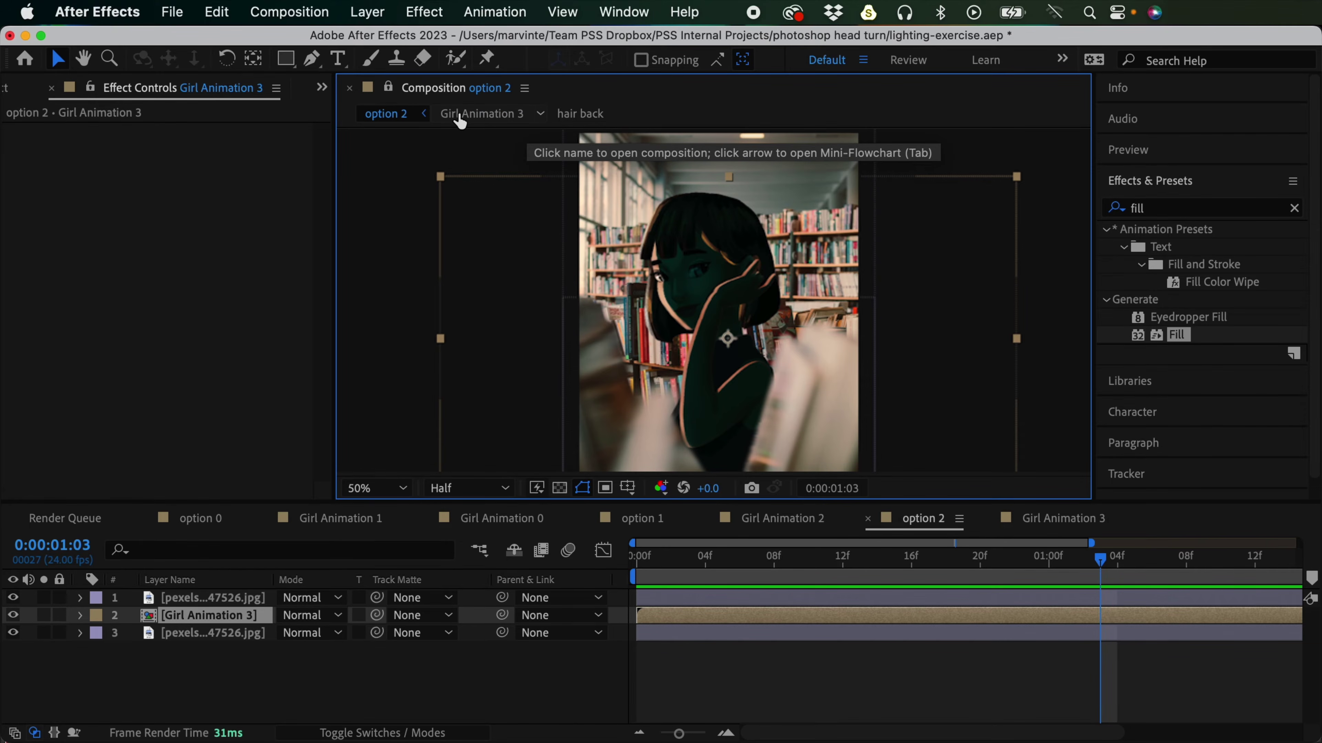
pyautogui.click(481, 115)
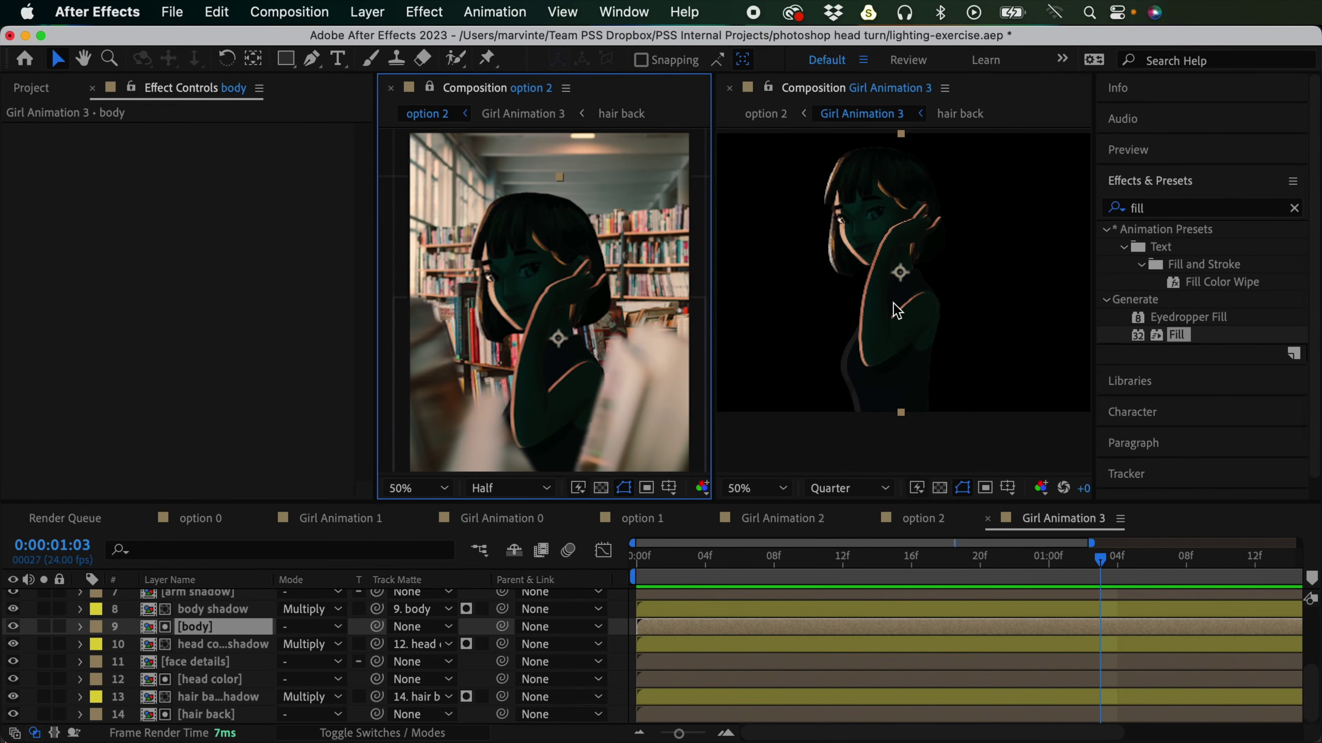
pyautogui.moveTo(376, 230); pyautogui.dragTo(219, 243)
pyautogui.moveTo(712, 297); pyautogui.dragTo(561, 313)
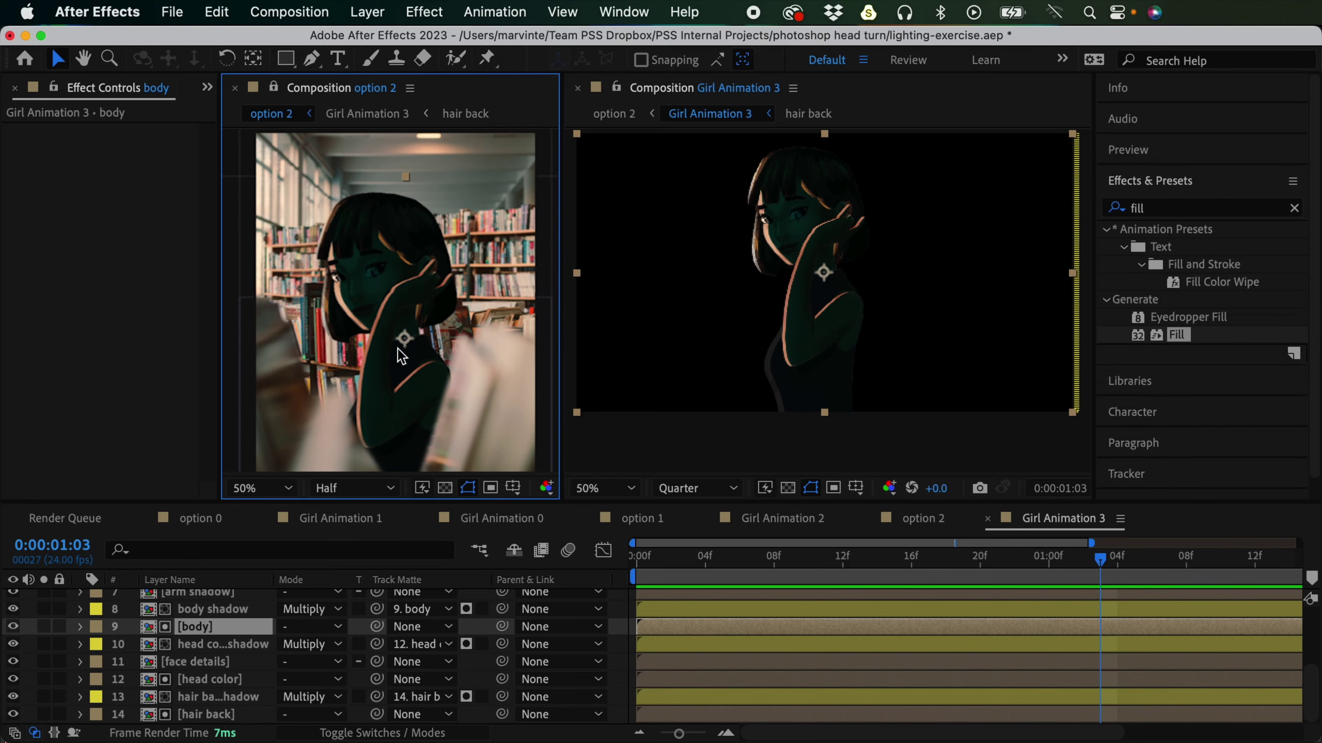
# Step: Scrub Girl Animation 3 to 0:00:00:19 and check the rim light in both viewers
pyautogui.moveTo(858, 556); pyautogui.dragTo(962, 558)
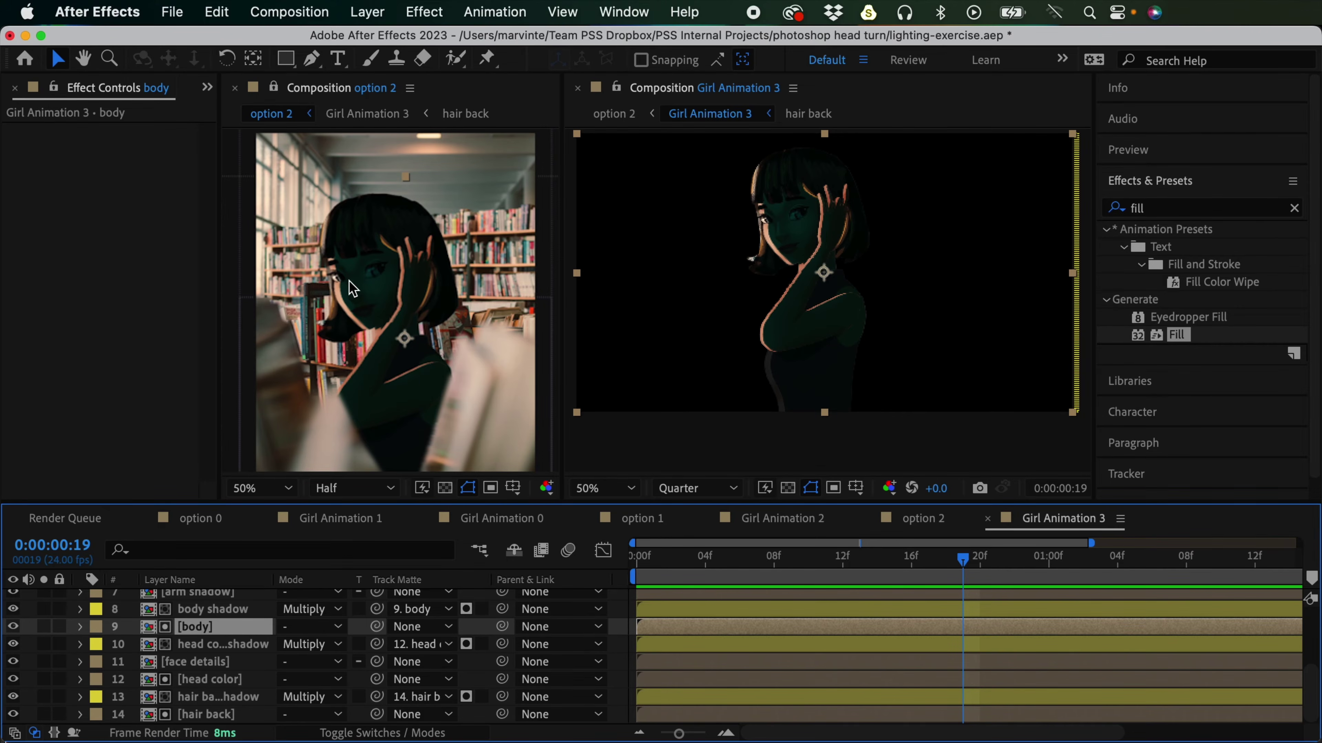
pyautogui.scroll(2, 1302, 695)
pyautogui.scroll(-2, 1302, 695)
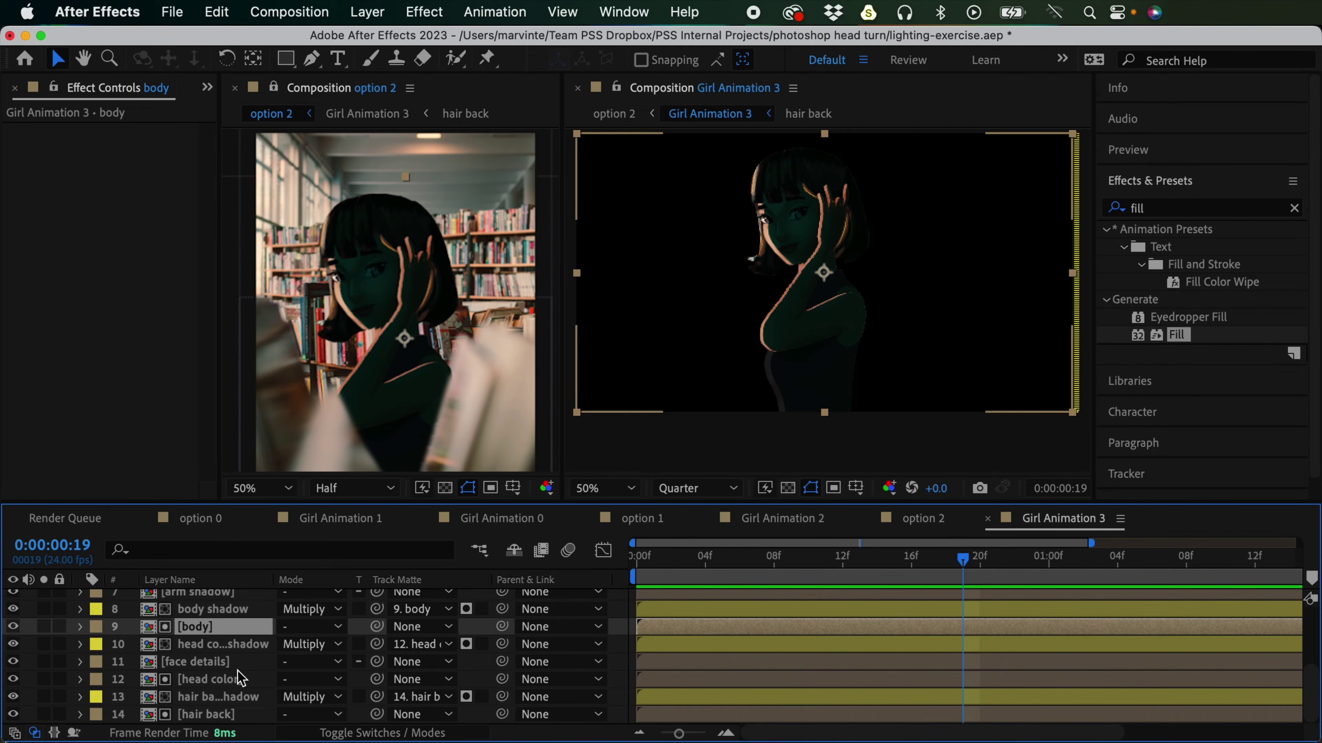
# Step: Find the Gaussian Blur effect and apply it to the head color shadow layer
pyautogui.click(858, 647)
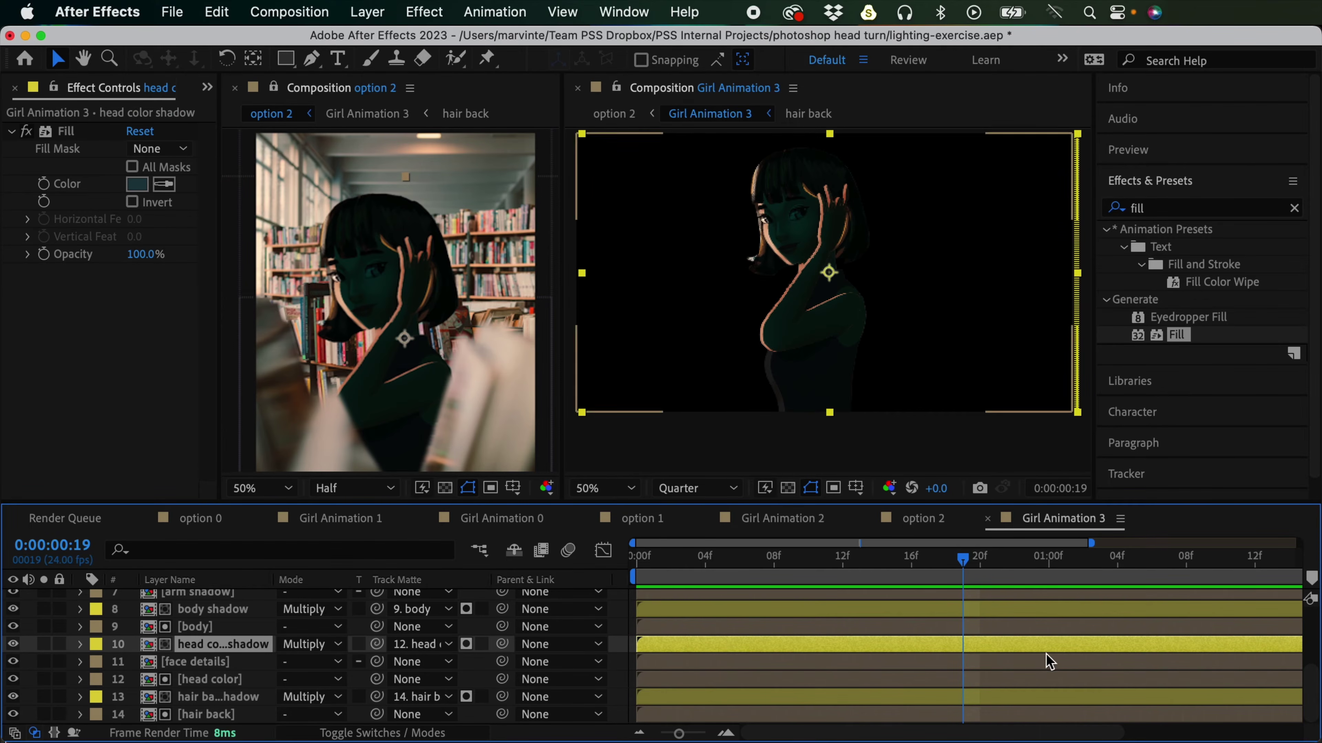
pyautogui.click(1144, 209)
pyautogui.click(1113, 208)
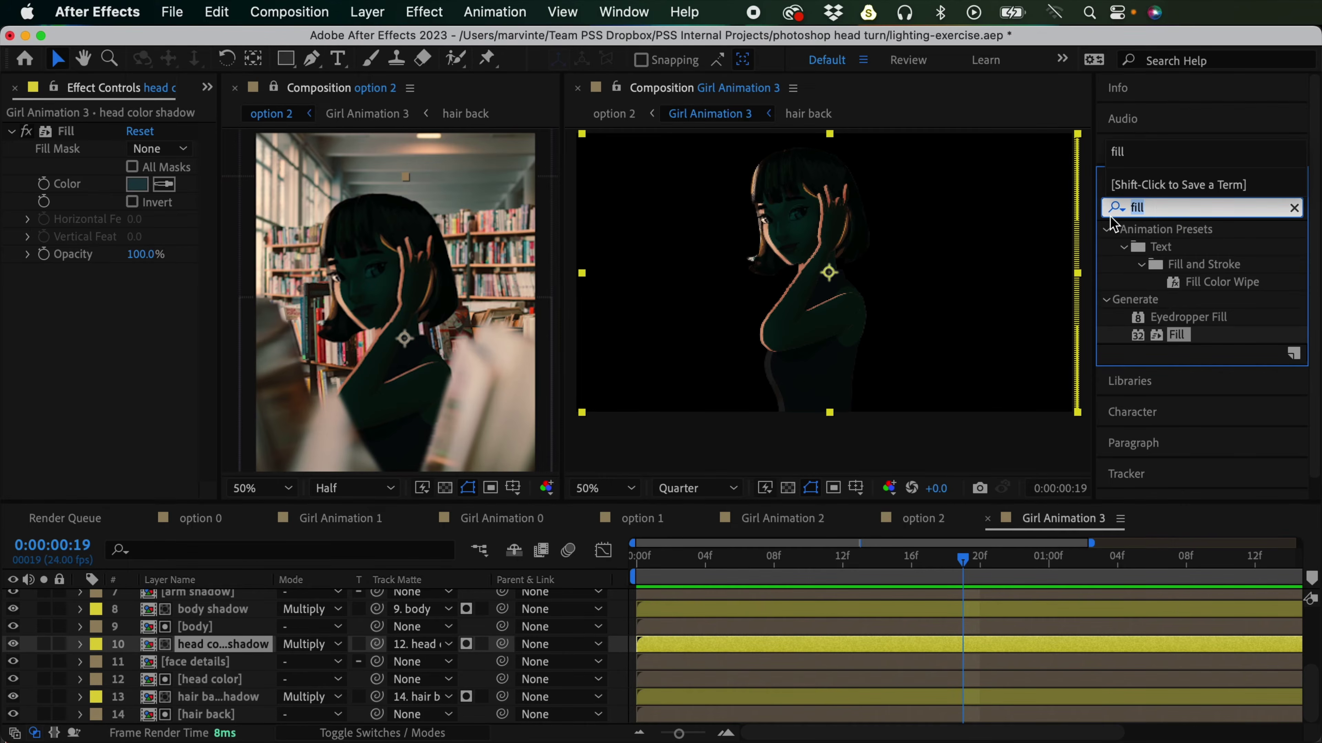
pyautogui.write('blur')
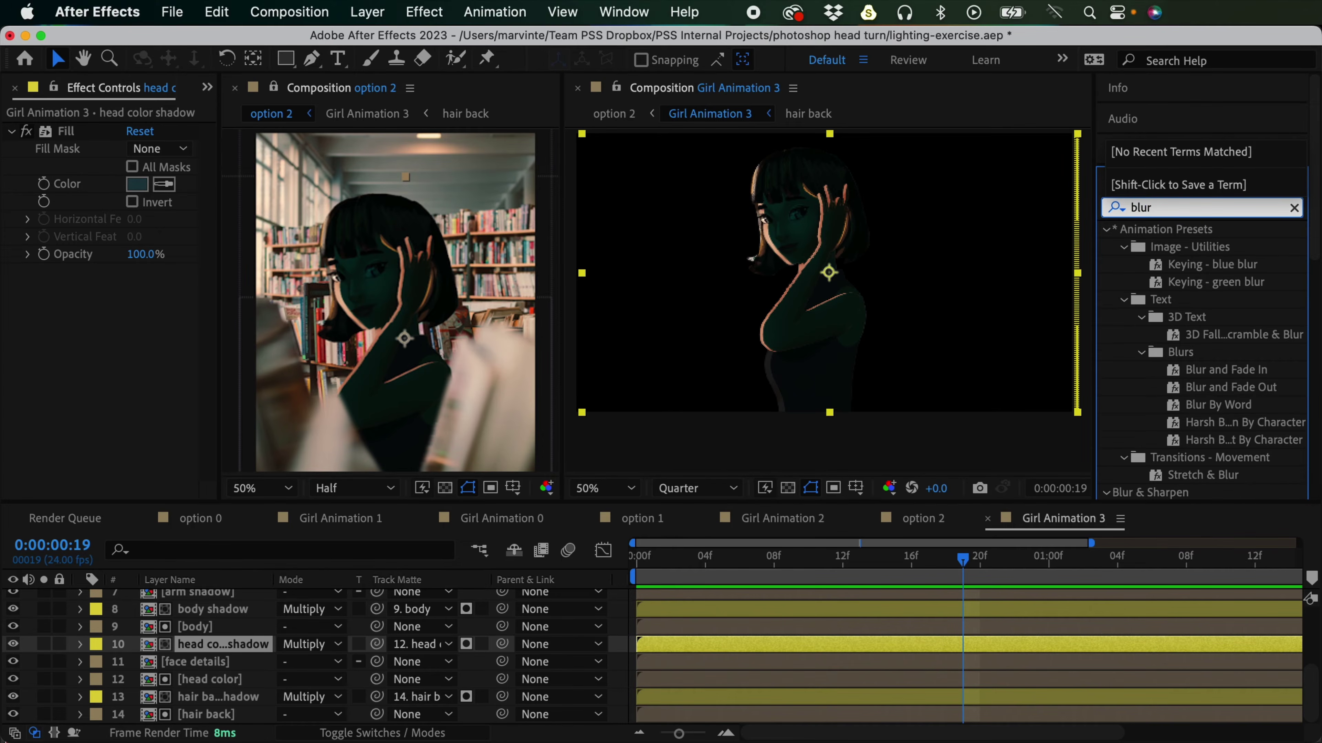
pyautogui.press('BackSpace')
pyautogui.press('BackSpace')
pyautogui.press('BackSpace')
pyautogui.press('BackSpace')
pyautogui.write('gaus')
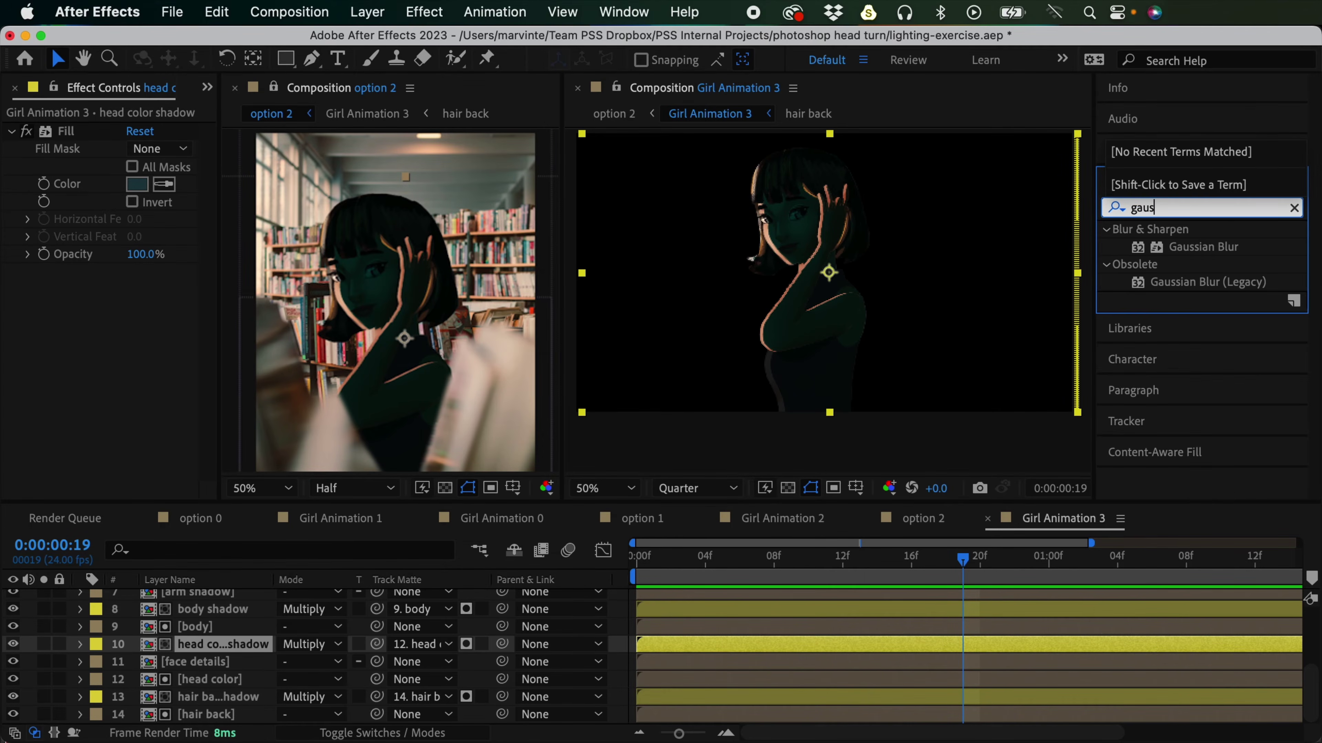
pyautogui.click(1215, 247)
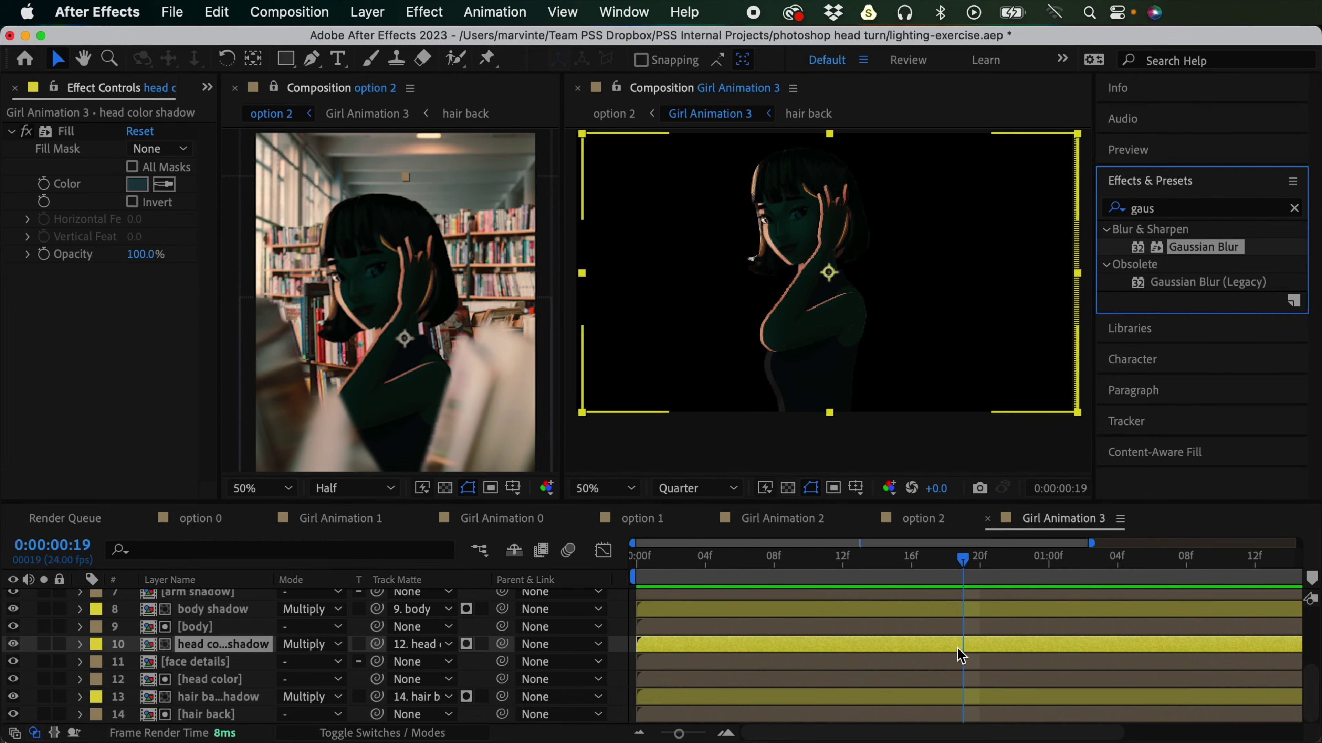
pyautogui.doubleClick(1197, 249)
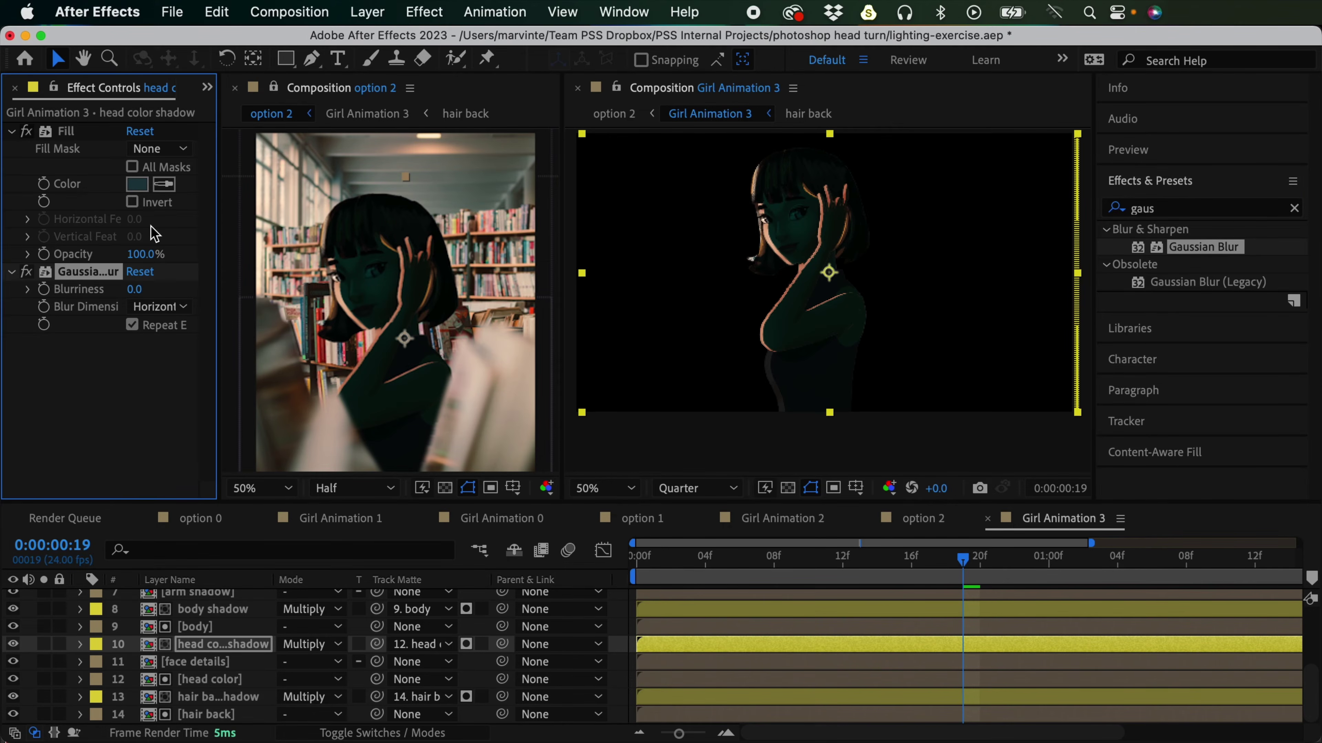
# Step: Set the Gaussian Blur's Blurriness to 67.8 with Repeat Edge Pixels off, and paste the effect onto the other shadow layers
pyautogui.click(133, 325)
pyautogui.moveTo(135, 289); pyautogui.dragTo(860, 321)
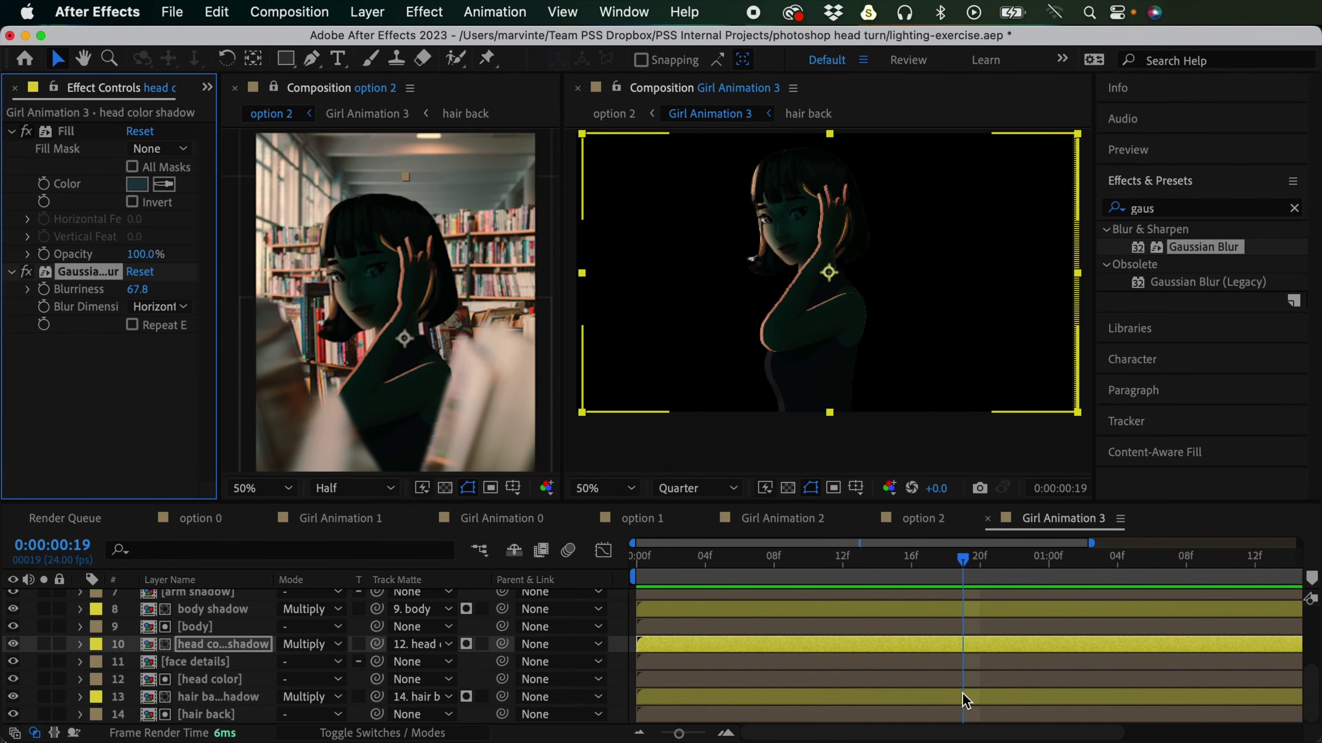
pyautogui.click(973, 698)
pyautogui.press('super+v')
# Step: Go to 0:00:00:20 and delete the Gaussian Blur effect from the arm shadow layer
pyautogui.click(987, 557)
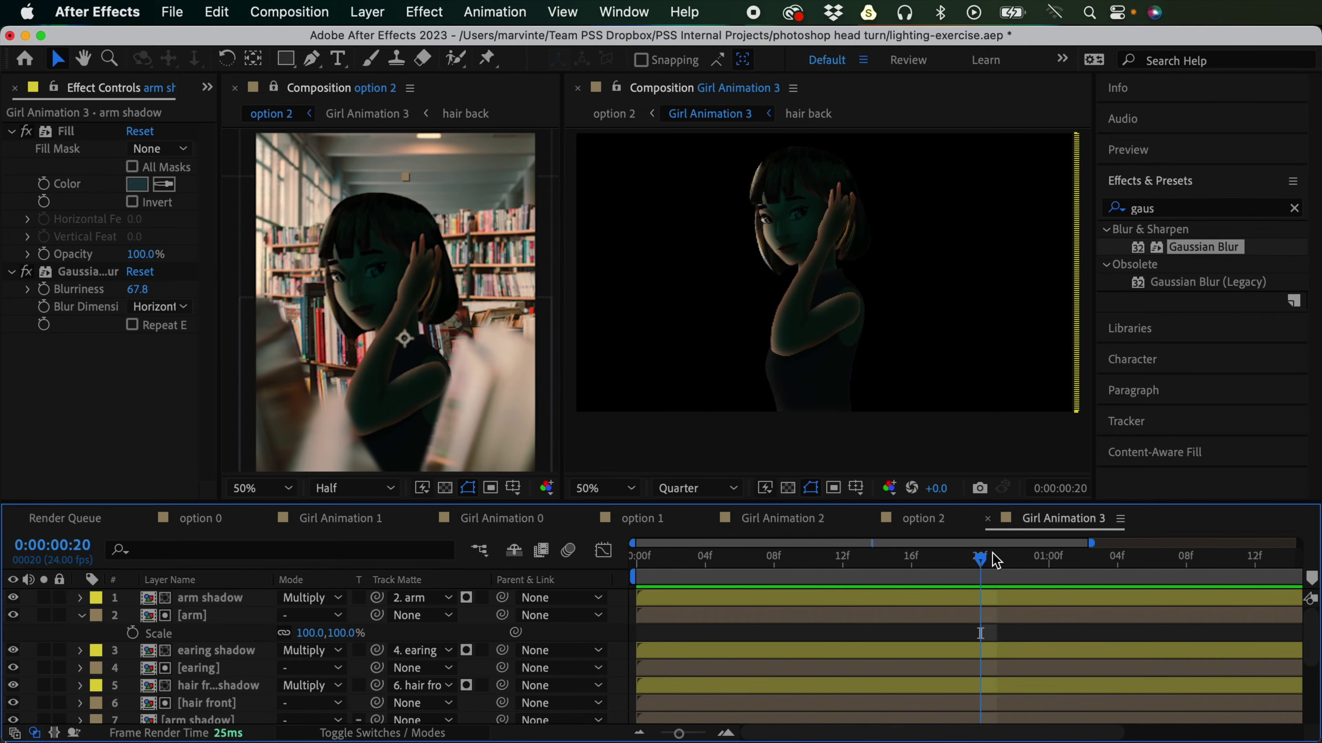
pyautogui.click(972, 598)
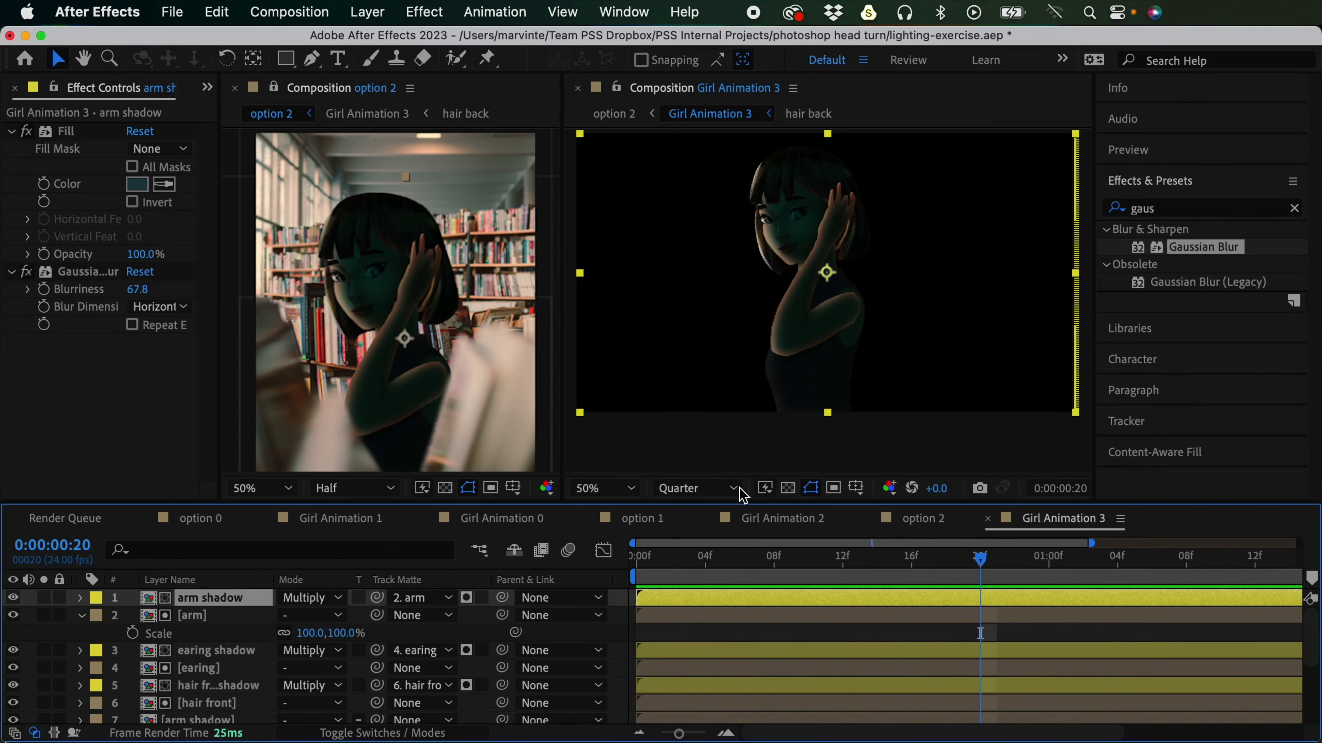
pyautogui.scroll(2, 879, 339)
pyautogui.click(902, 342)
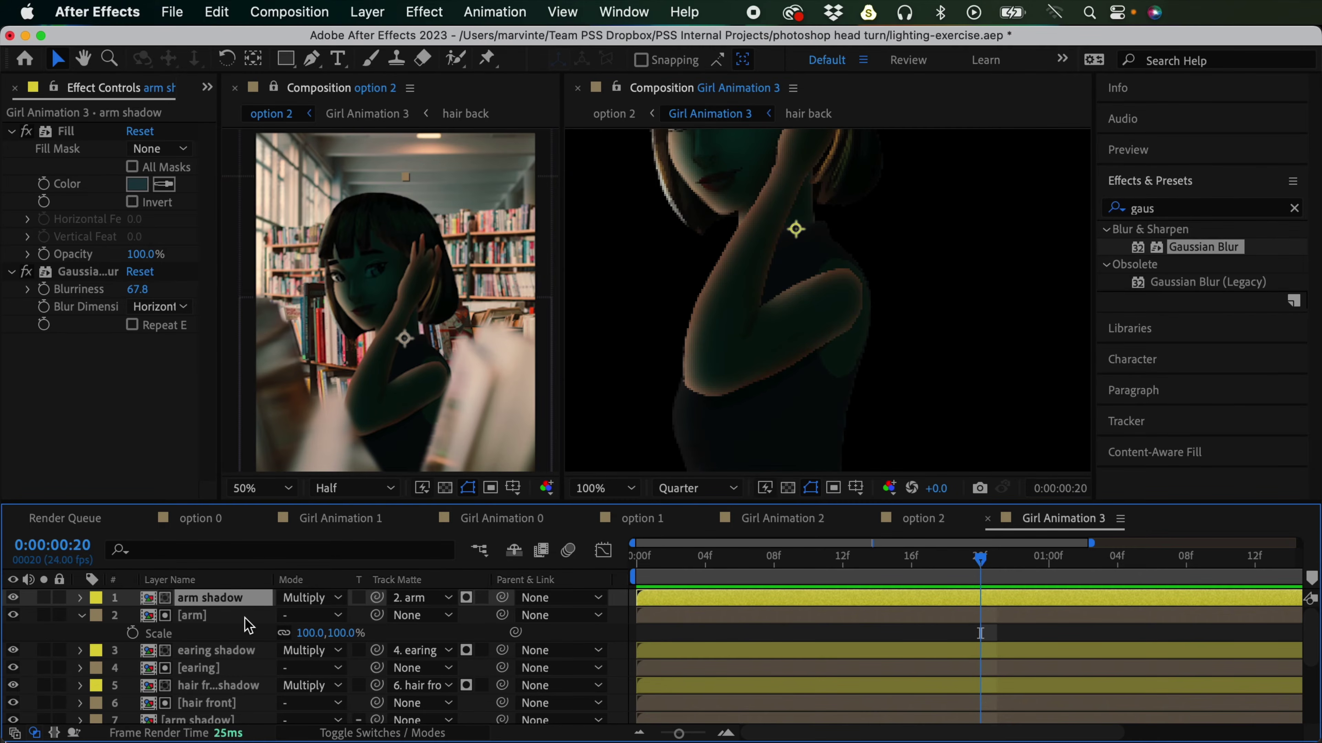
pyautogui.click(90, 270)
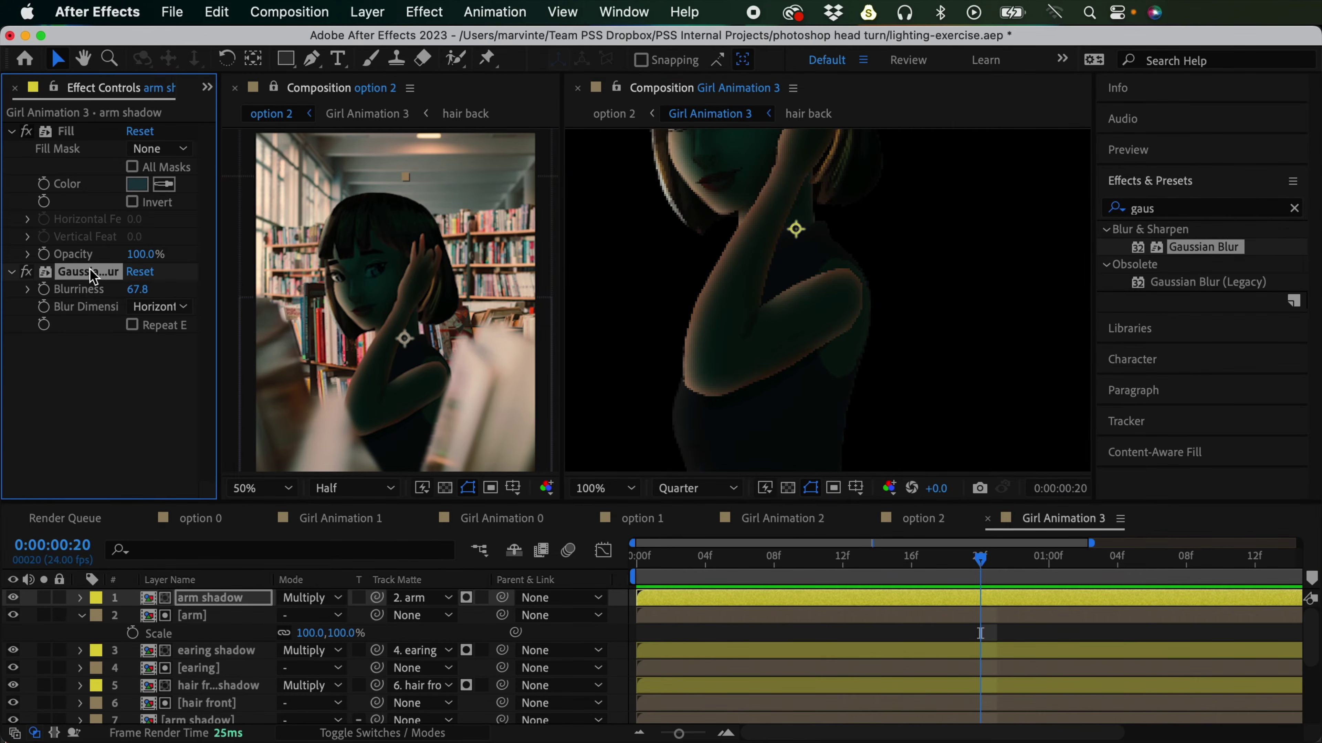
pyautogui.press('Delete')
# Step: Nudge the arm shadow layer to the left until it covers the arm's lit edge
pyautogui.scroll(3, 885, 319)
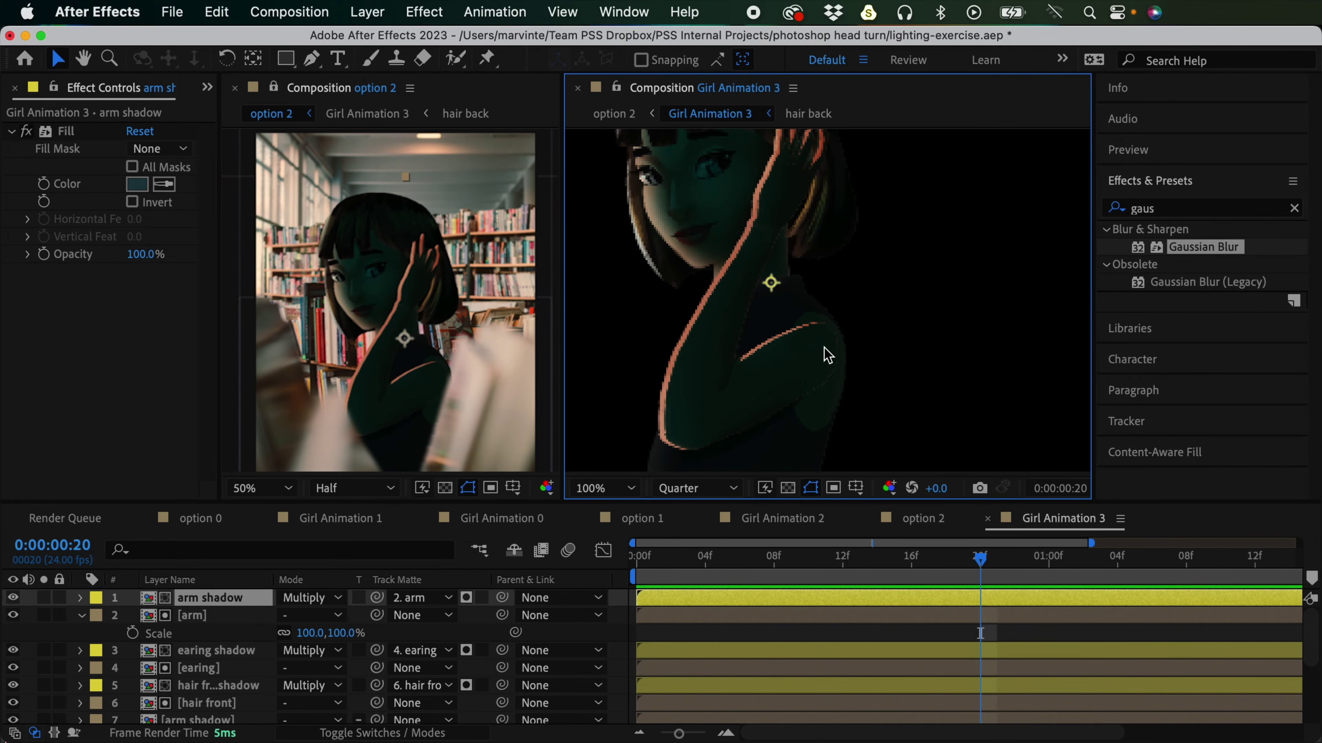
pyautogui.click(811, 362)
pyautogui.press('Left')
pyautogui.press('Left')
pyautogui.press('Left')
pyautogui.press('Left')
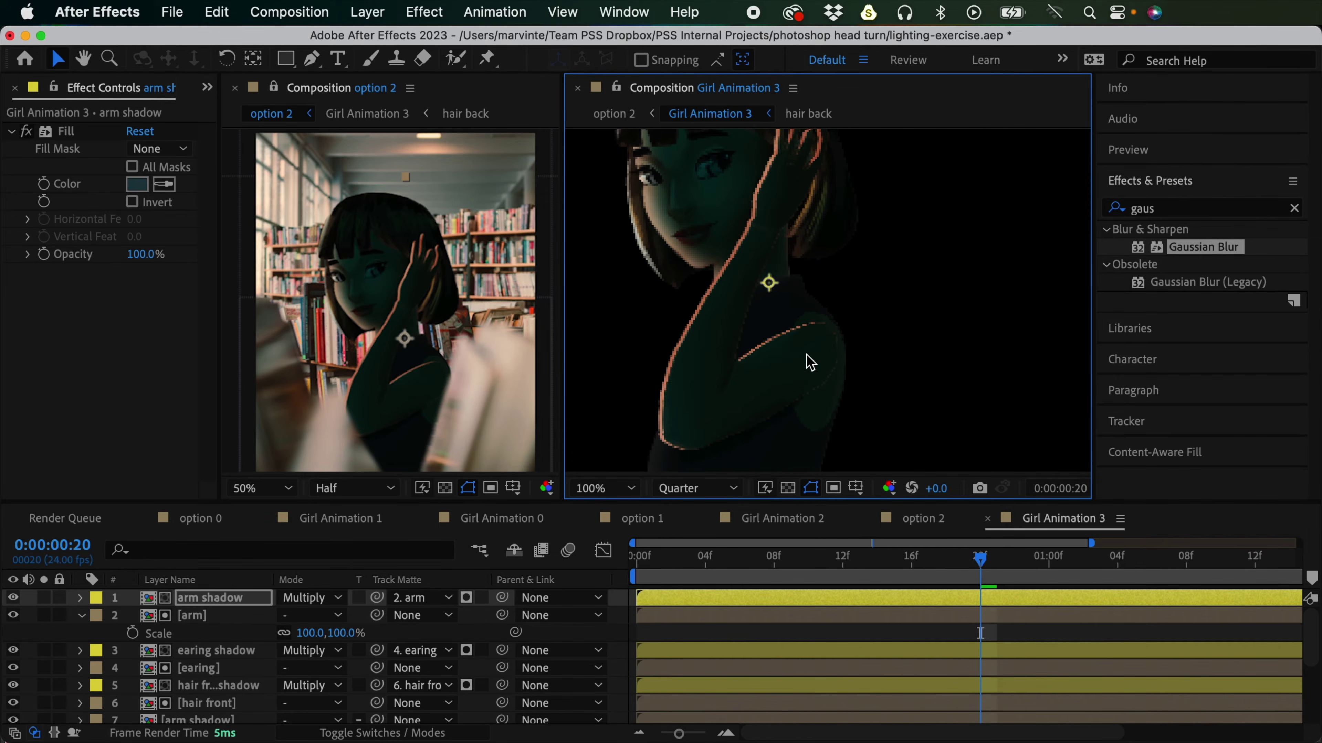
pyautogui.press('Left')
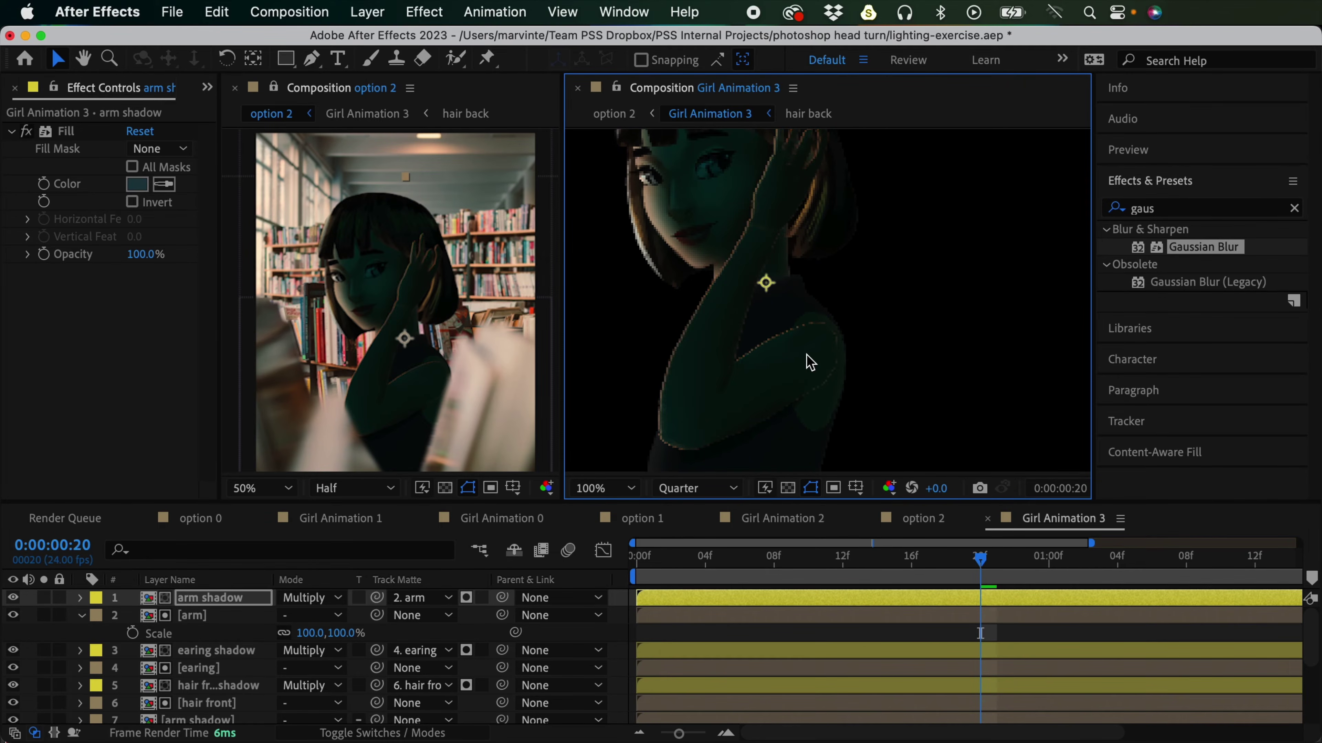
pyautogui.press('Left')
pyautogui.press('Left')
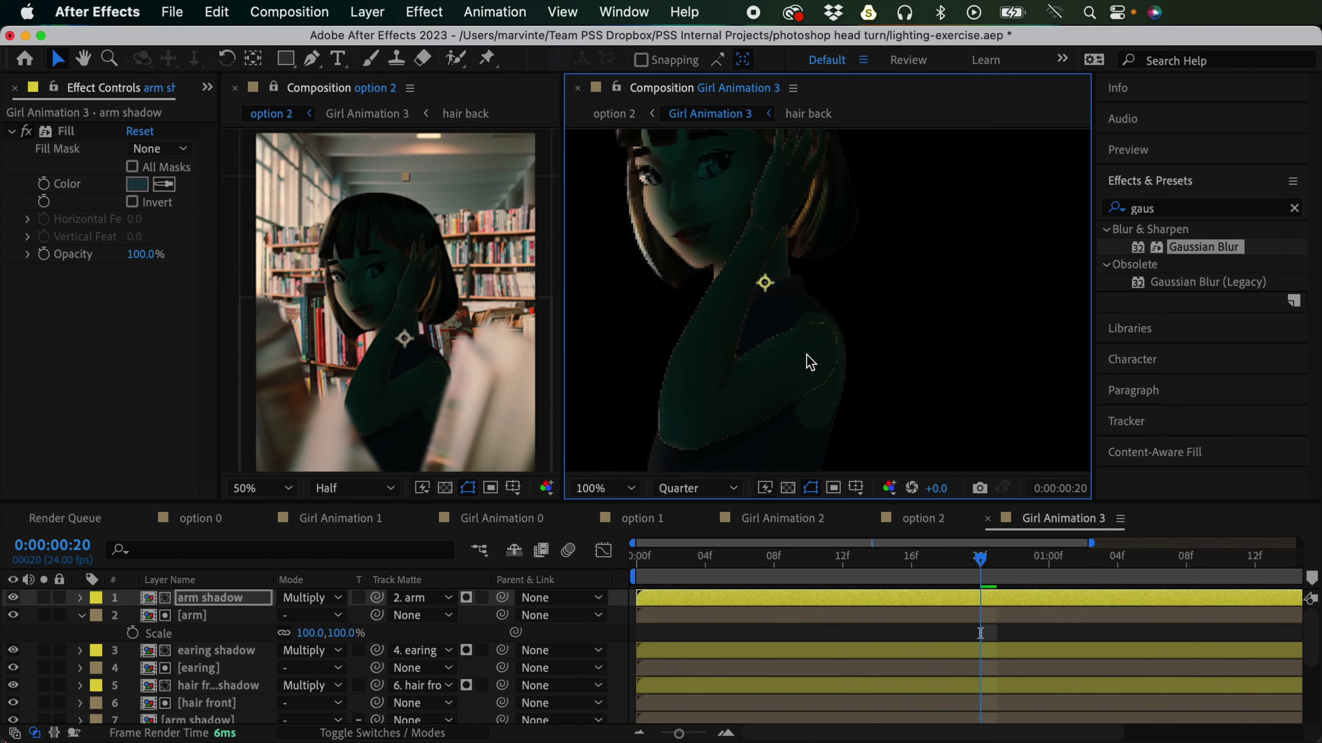
pyautogui.click(983, 630)
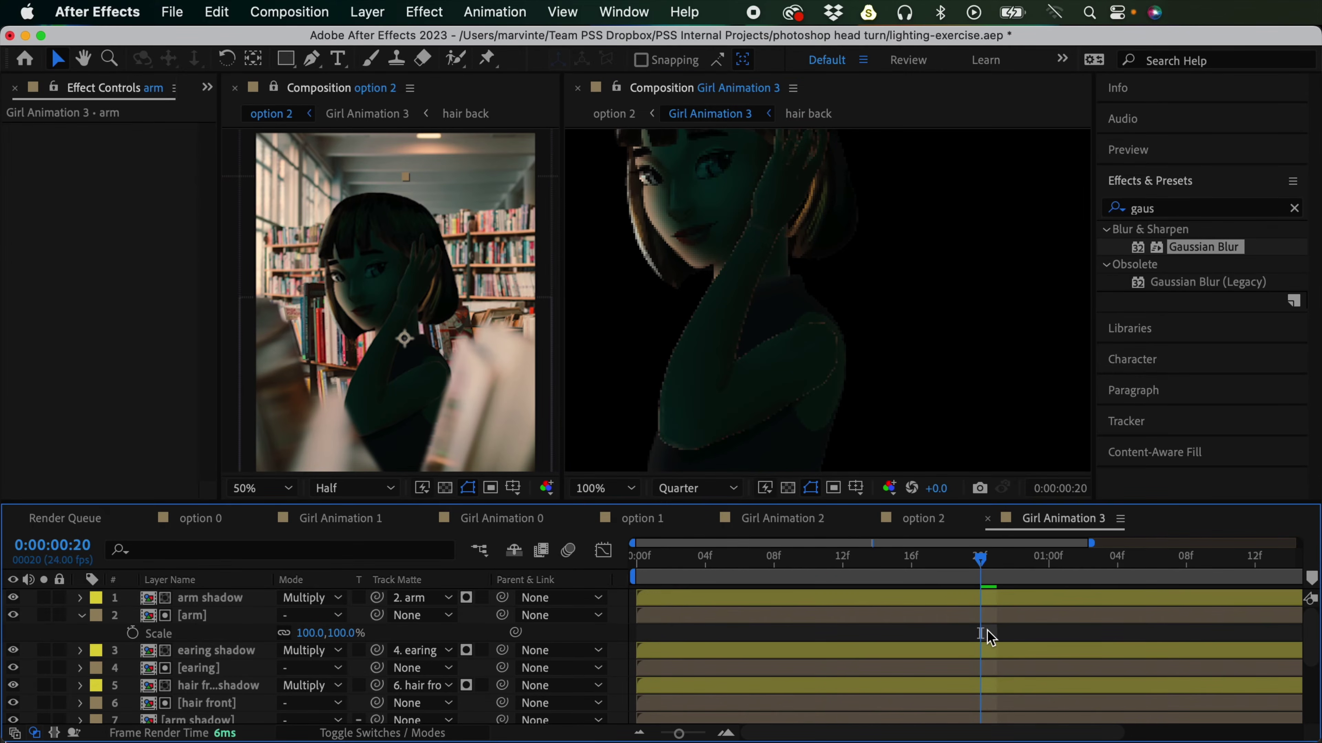
# Step: Try shifting the arm shadow layer far to the right for a wide lit edge, and move it back over the arm
pyautogui.click(999, 598)
pyautogui.press(',')
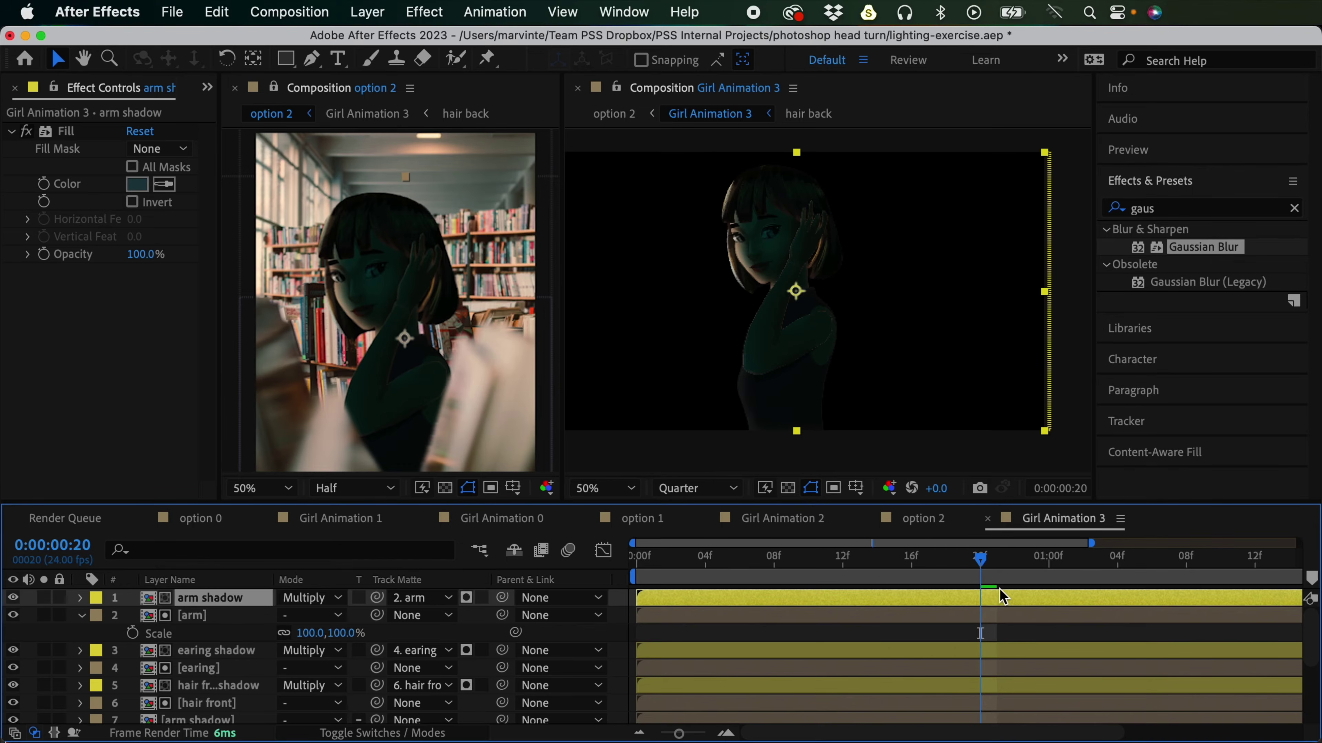
pyautogui.click(862, 324)
pyautogui.hotkey('shift', 'Right')
pyautogui.hotkey('shift', 'Right')
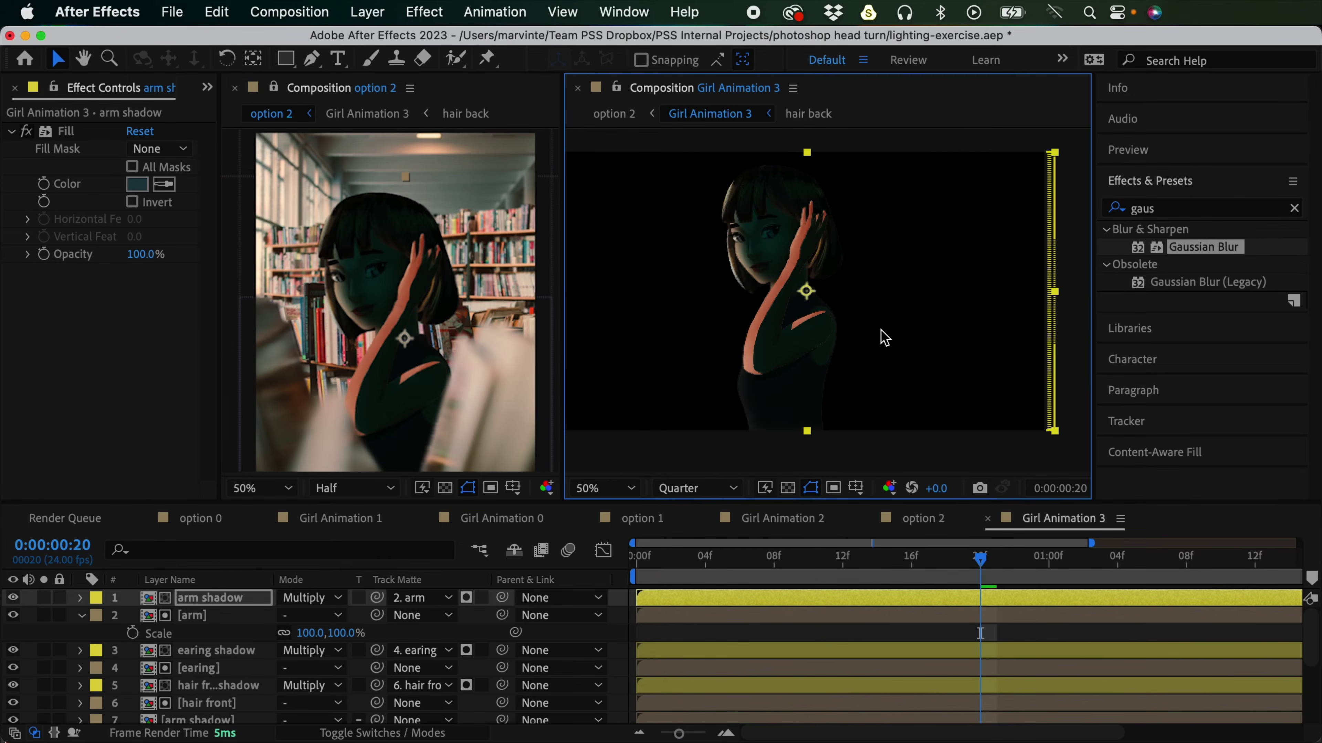
pyautogui.hotkey('shift', 'Left')
pyautogui.hotkey('shift', 'Left')
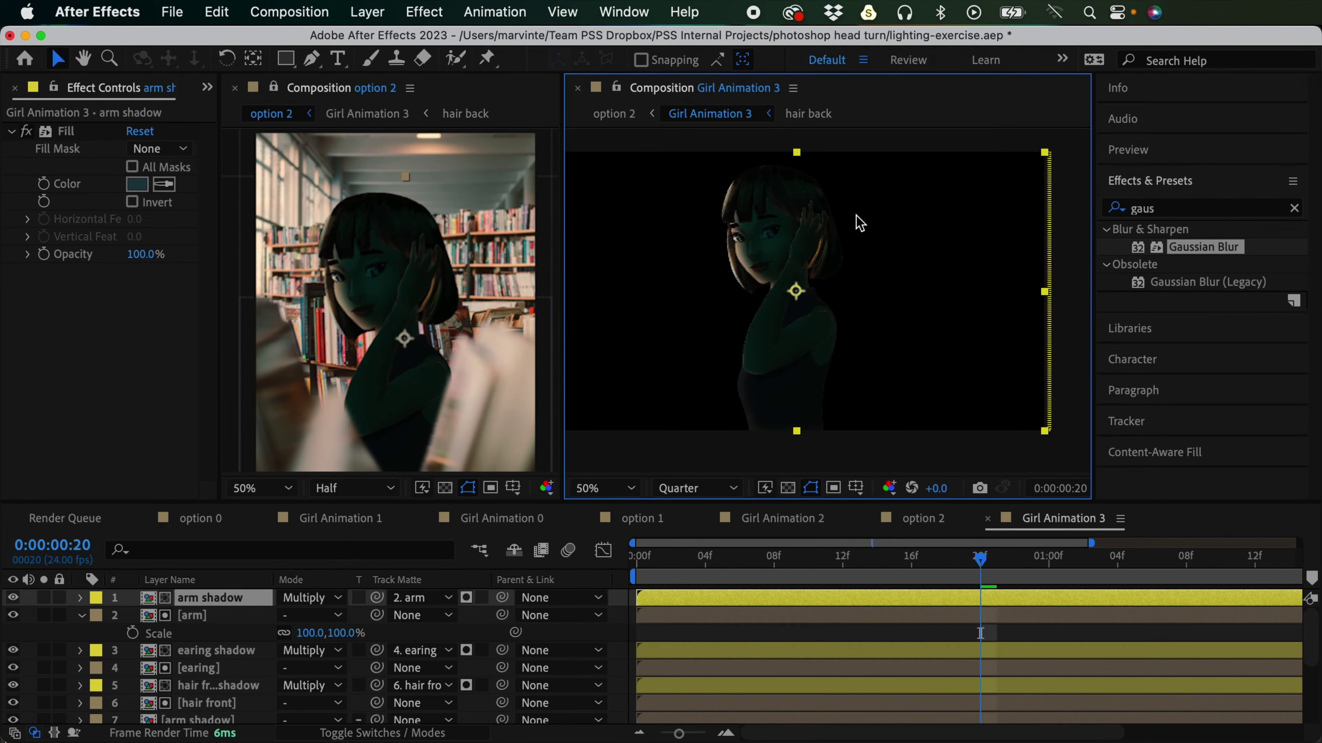
# Step: Draw a closed curved Pen tool mask on the arm shadow layer, running along the forearm and around the arm's lit side
pyautogui.click(313, 60)
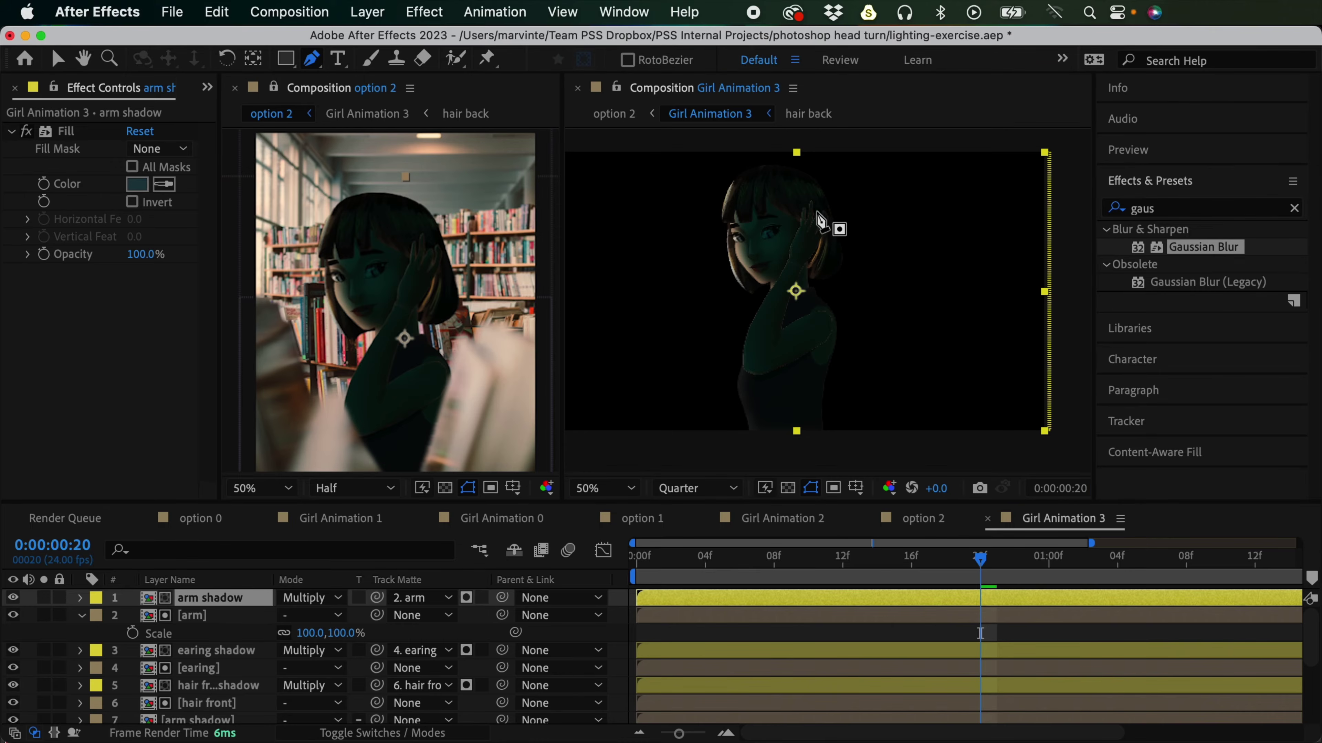
pyautogui.click(825, 189)
pyautogui.moveTo(783, 280); pyautogui.dragTo(779, 295)
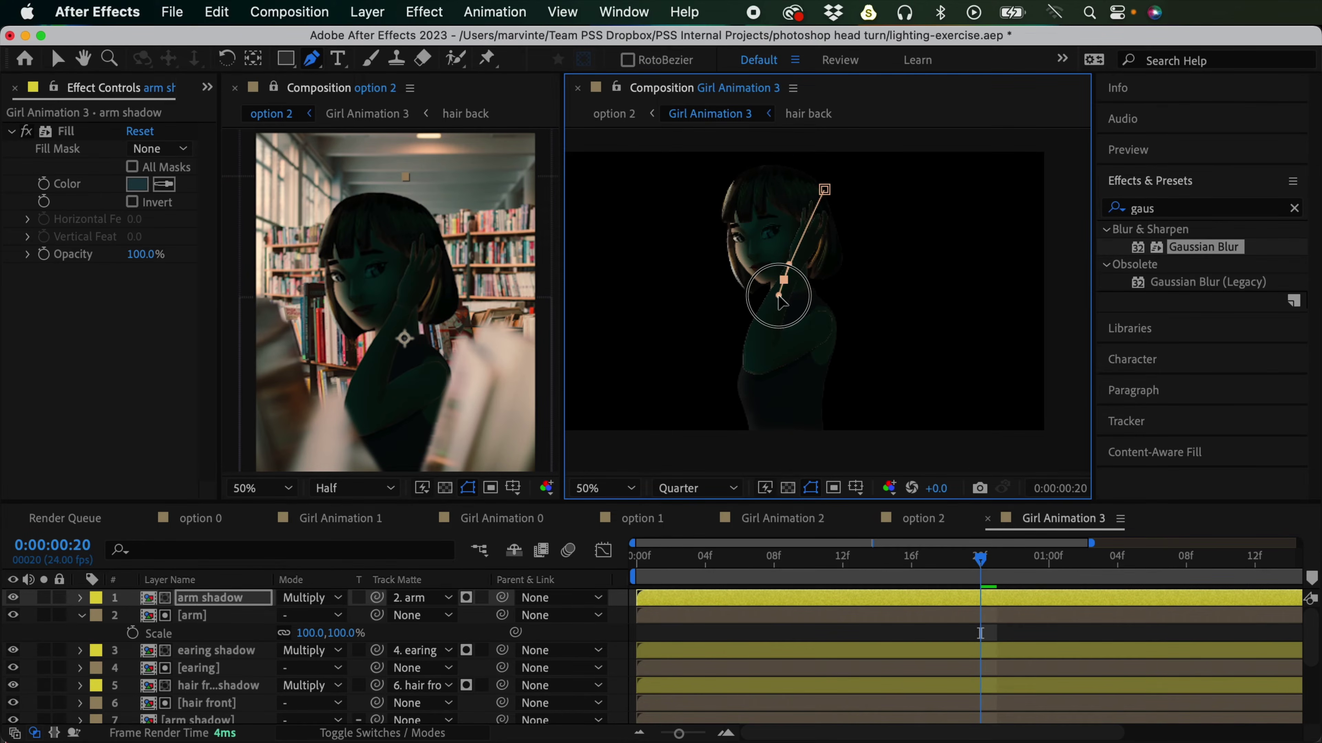
pyautogui.moveTo(751, 394); pyautogui.dragTo(752, 403)
pyautogui.moveTo(695, 332); pyautogui.dragTo(707, 270)
pyautogui.moveTo(749, 195); pyautogui.dragTo(777, 179)
pyautogui.click(824, 189)
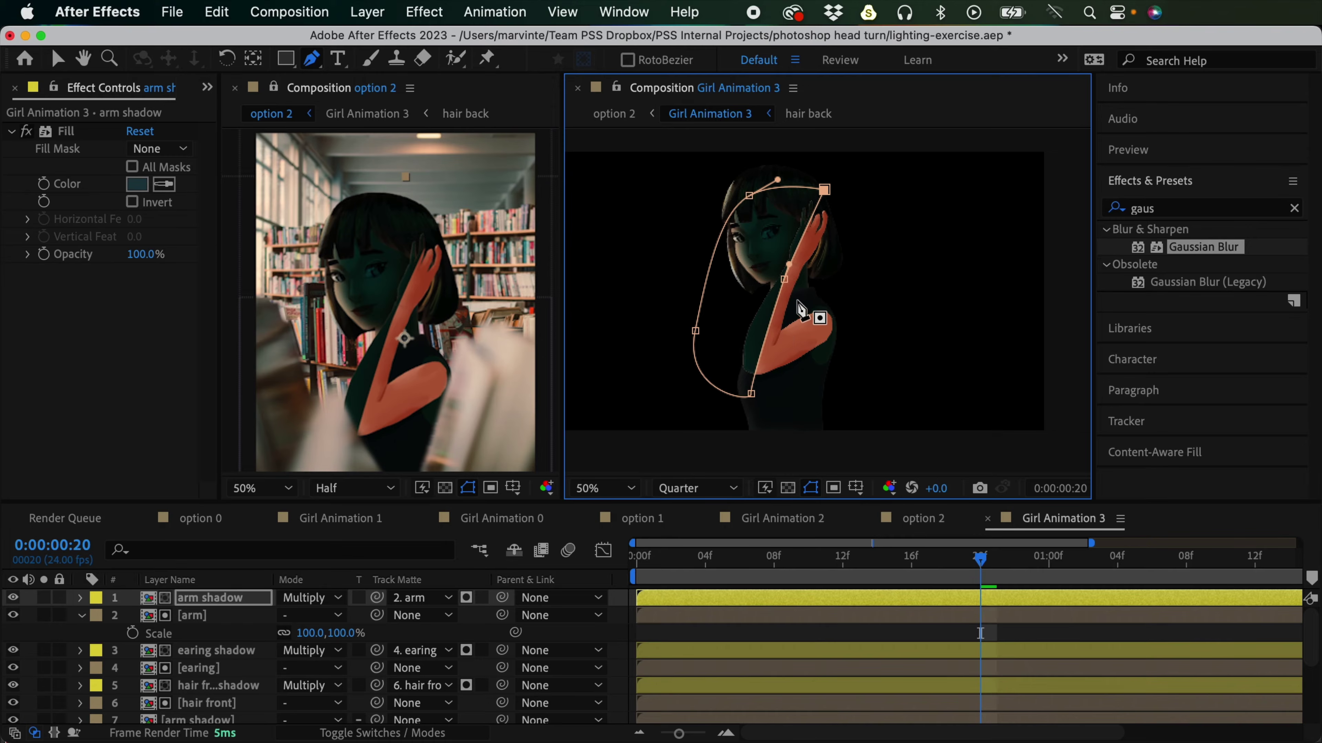
# Step: Invert Mask 1 on the arm shadow layer so the shadow is cut away along the arm's lit side
pyautogui.click(80, 598)
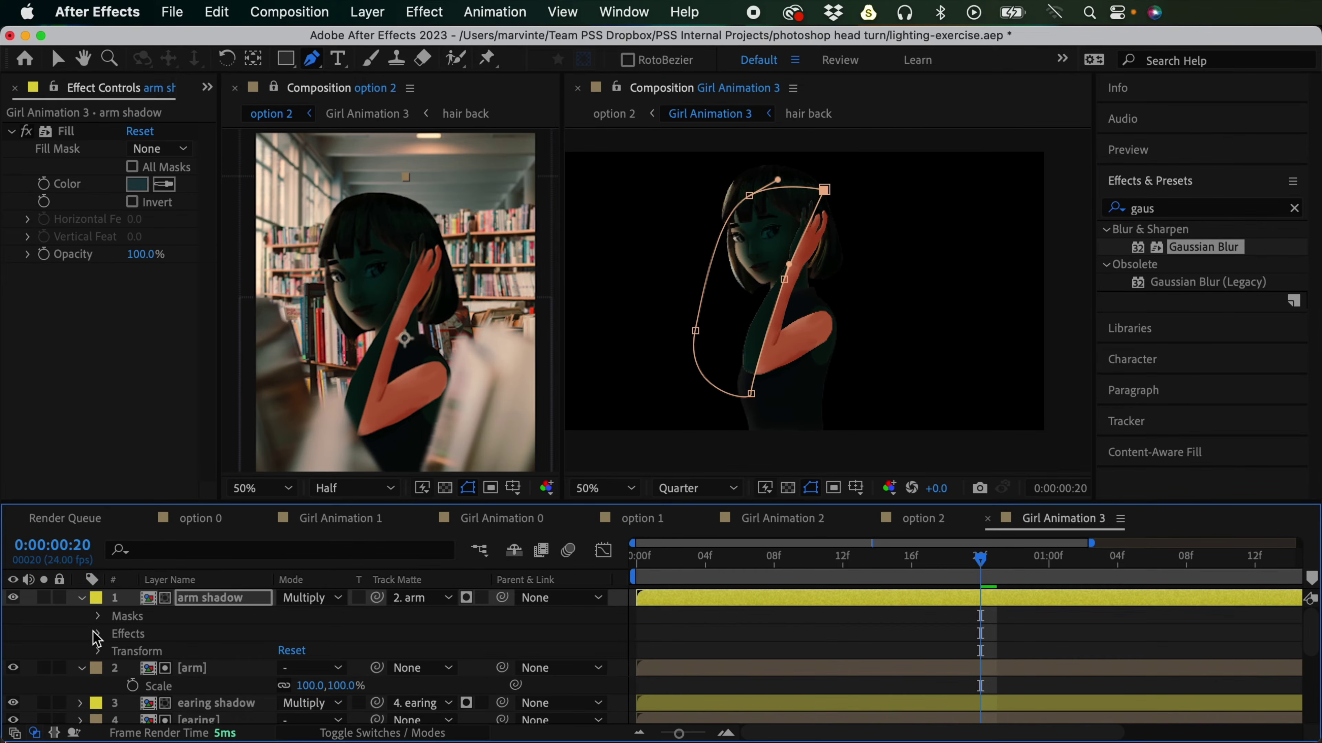
pyautogui.click(98, 616)
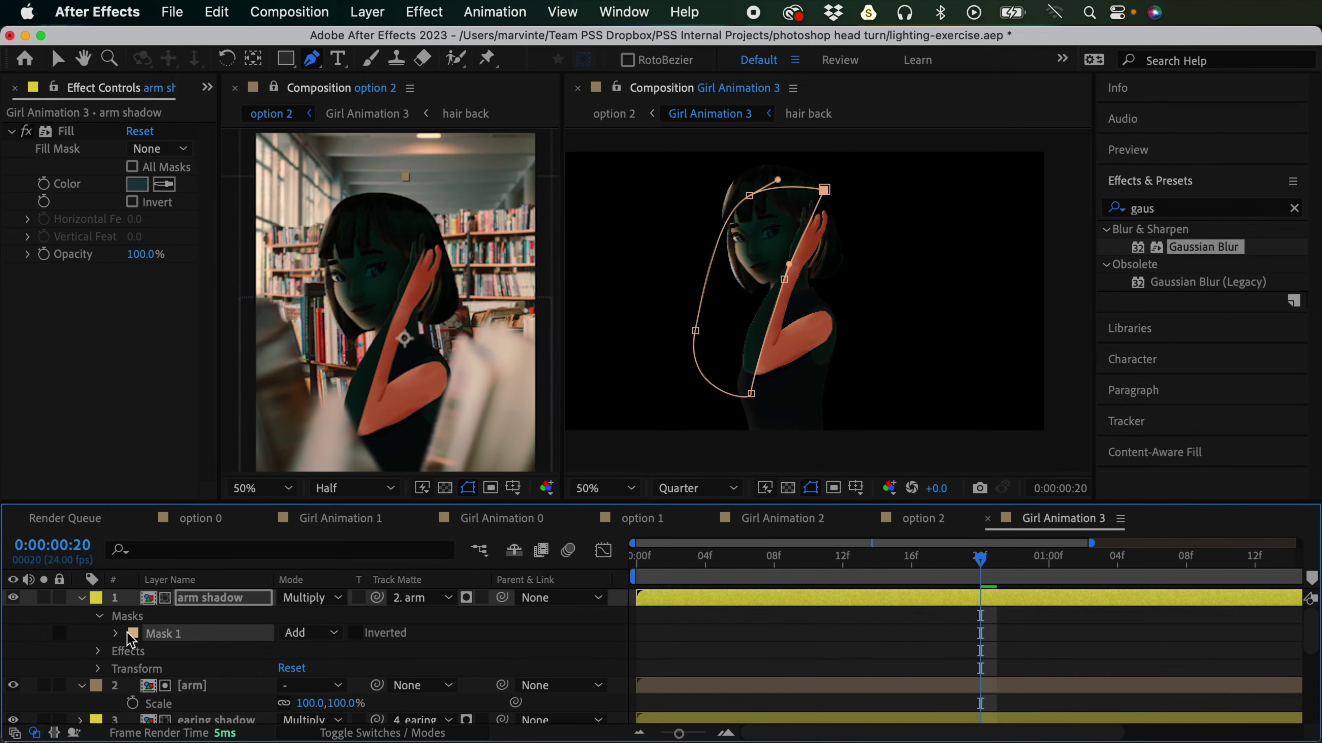
pyautogui.click(355, 633)
pyautogui.click(890, 638)
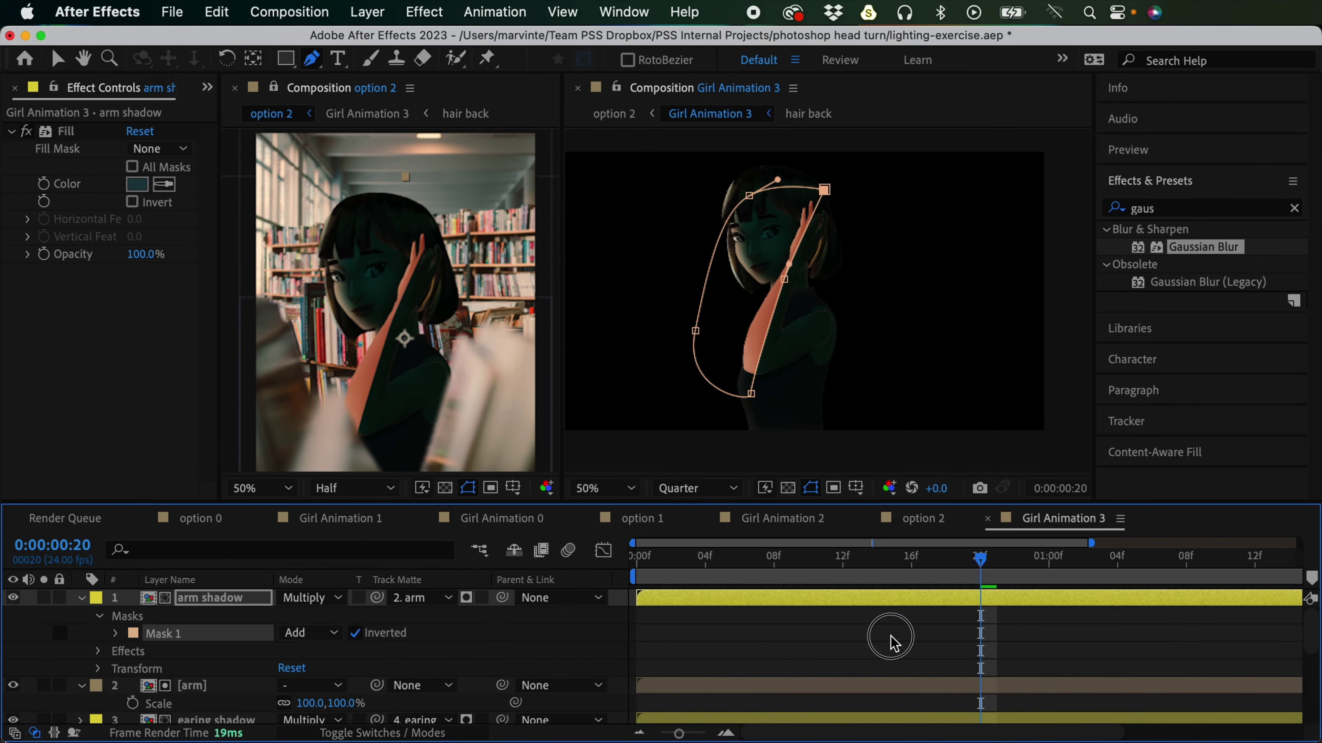
pyautogui.click(978, 616)
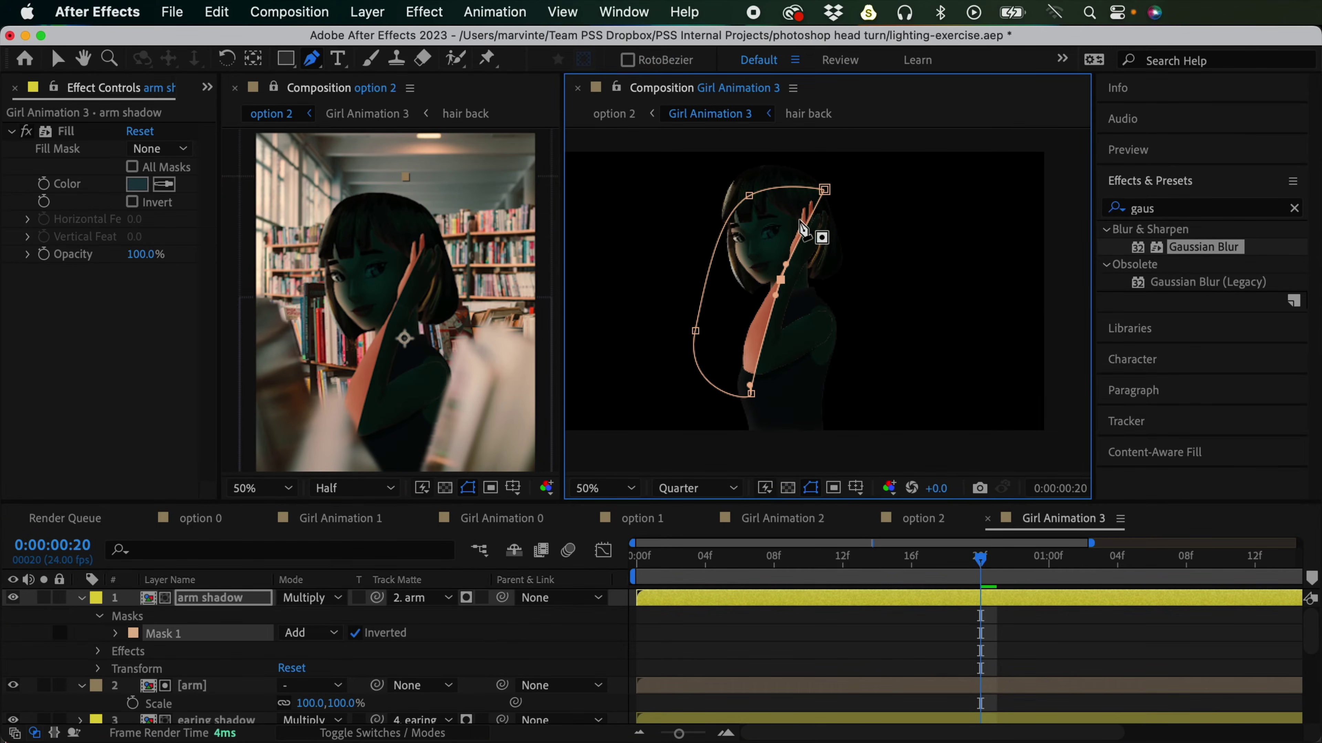
# Step: Reshape Mask 1 on the arm shadow layer by moving its lower point outward and adjusting the middle curve to follow the forearm
pyautogui.moveTo(751, 393); pyautogui.dragTo(744, 393)
pyautogui.moveTo(781, 280); pyautogui.dragTo(796, 258)
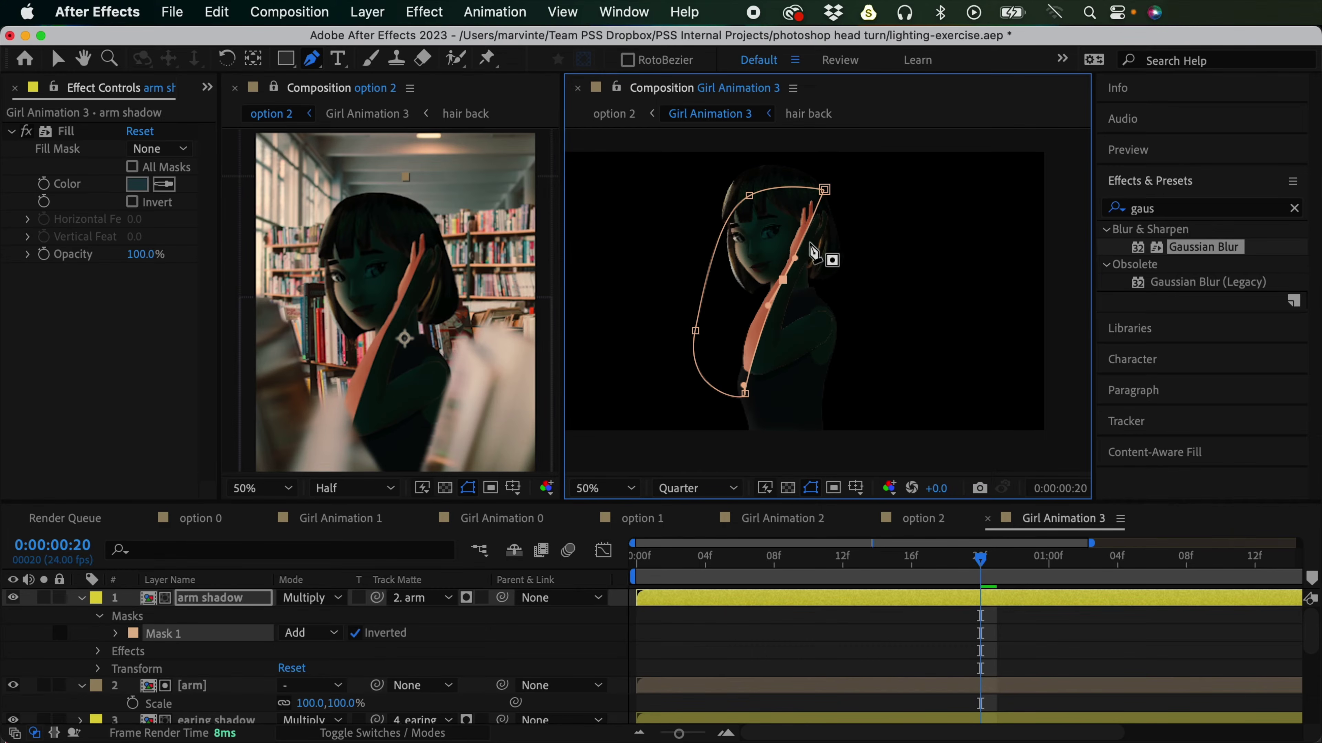
pyautogui.click(934, 657)
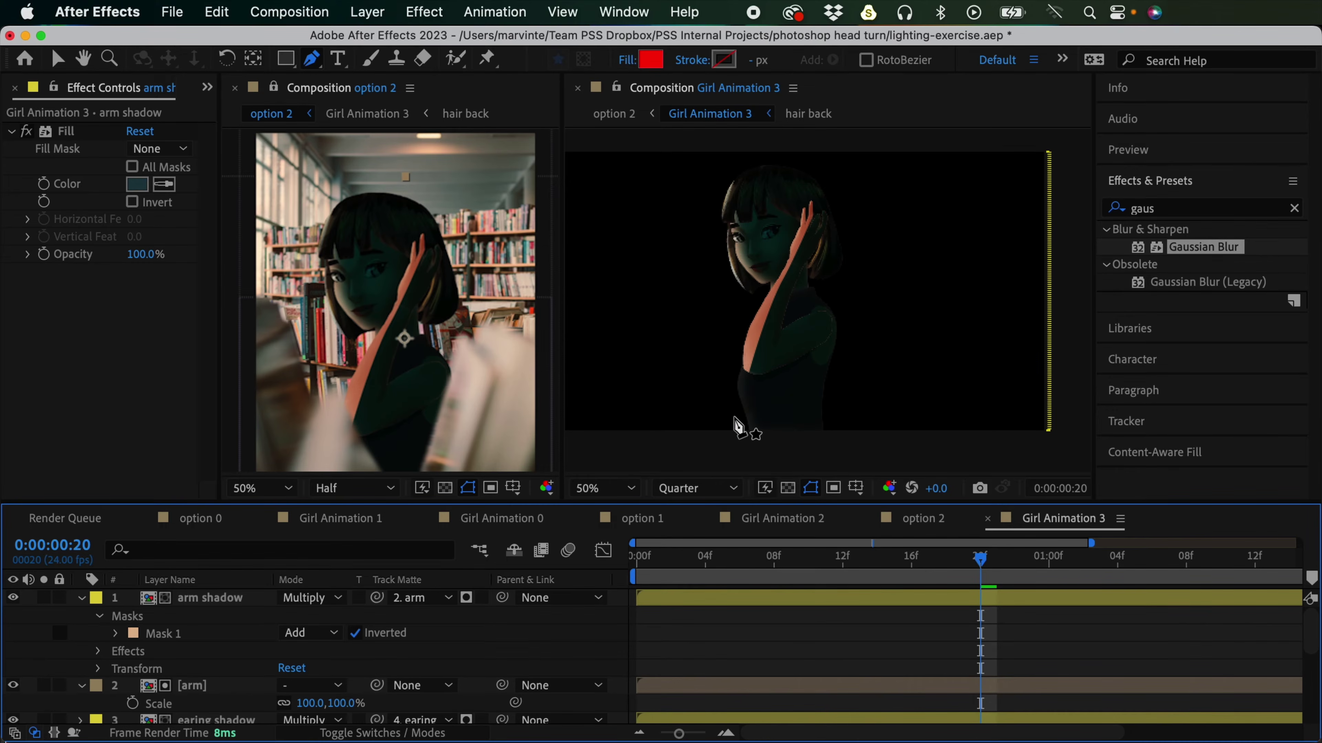
# Step: Feather Mask 1 on the arm shadow layer by 101 pixels and shift its lower and middle points slightly outward
pyautogui.click(117, 633)
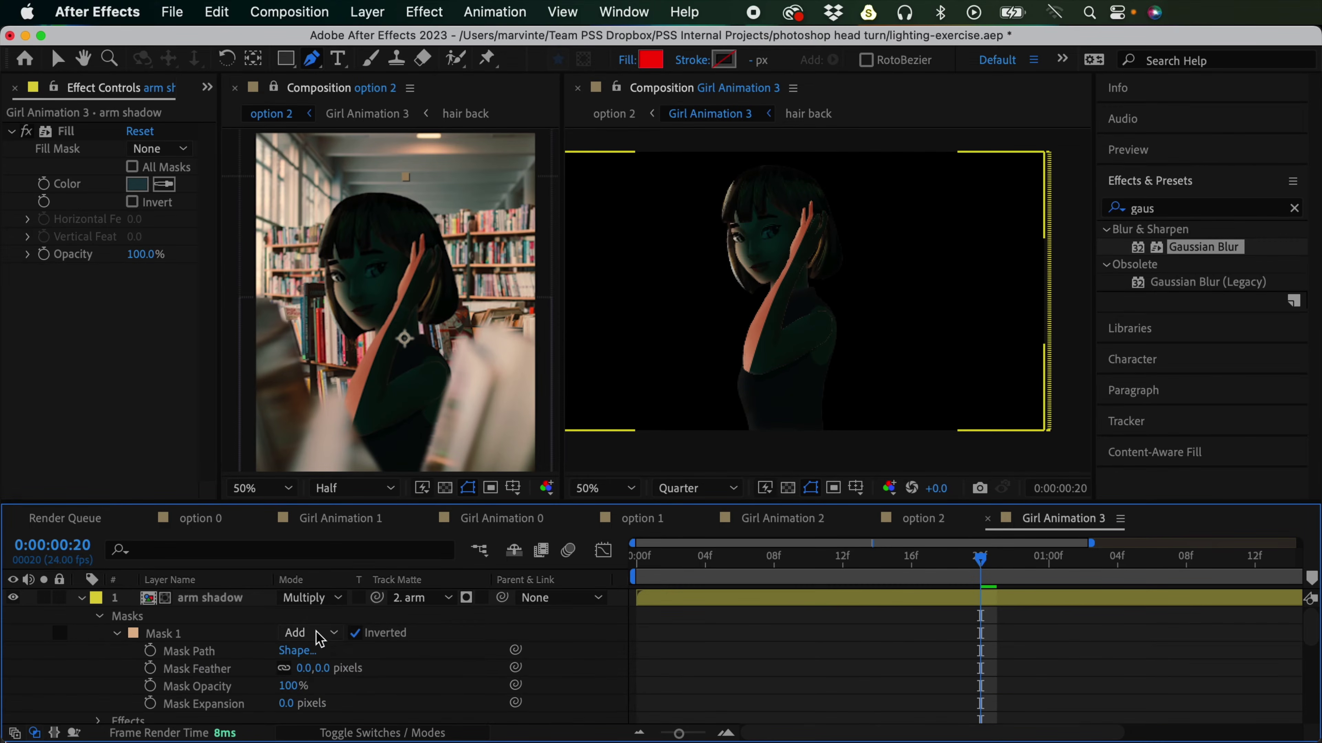
pyautogui.moveTo(315, 668)
pyautogui.mouseDown()
pyautogui.moveTo(386, 668)
pyautogui.moveTo(333, 667)
pyautogui.mouseUp()
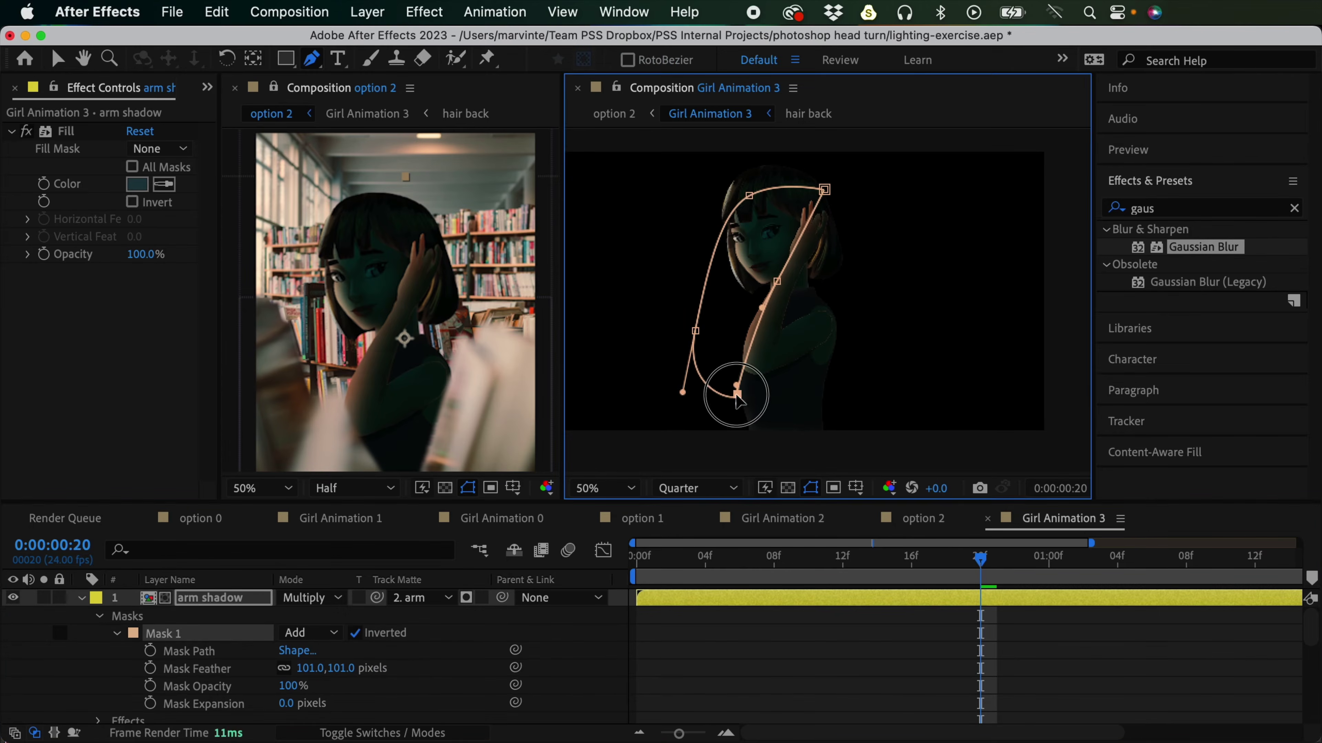
pyautogui.press('v')
pyautogui.click(723, 399)
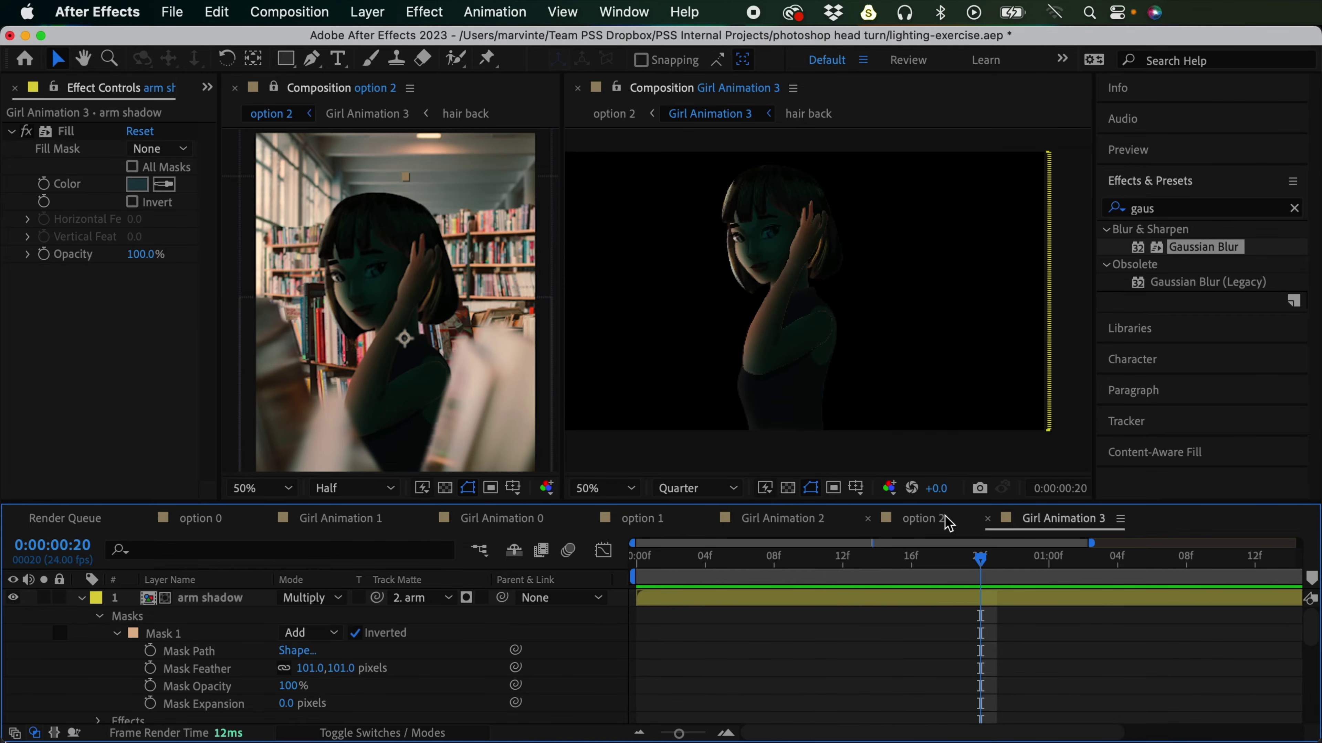
# Step: Brighten the Fill color of the head color shadow layer to cyan 1CBECF
pyautogui.moveTo(1311, 614); pyautogui.dragTo(1295, 701)
pyautogui.click(752, 647)
pyautogui.press('super+v')
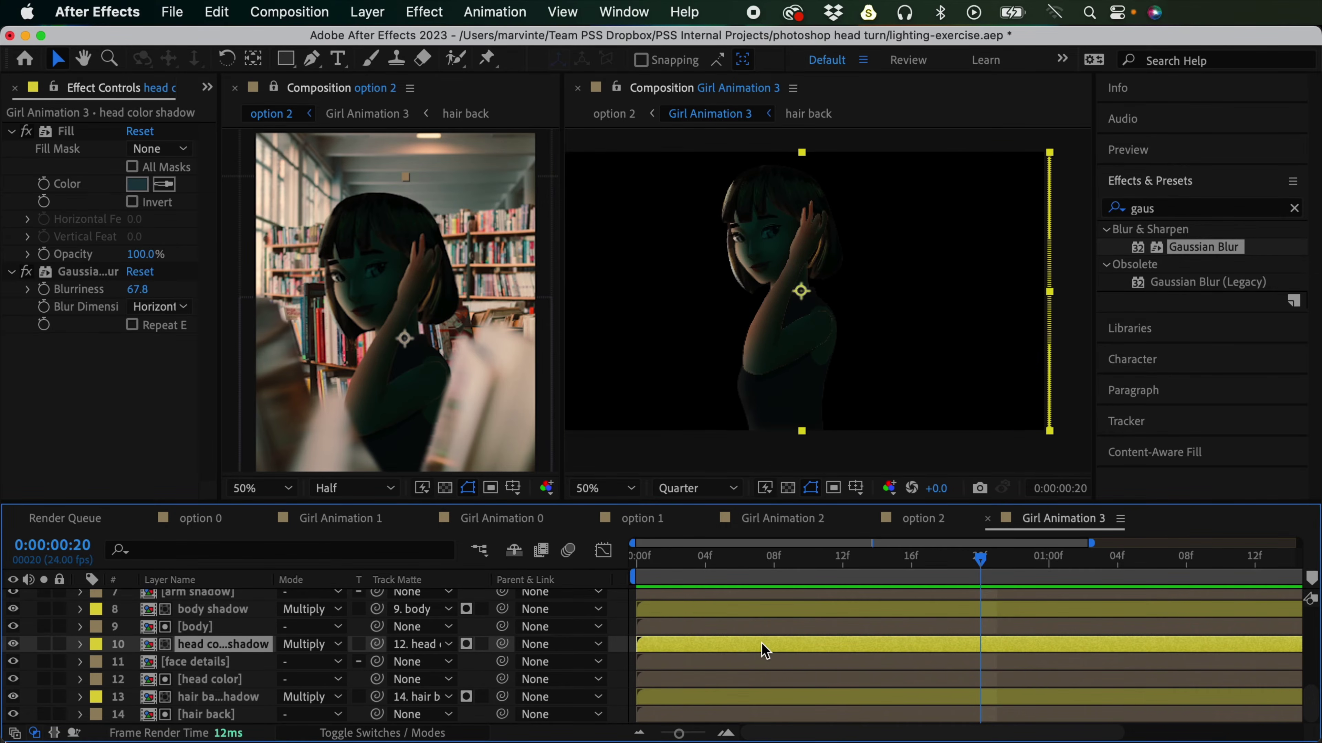
pyautogui.click(901, 271)
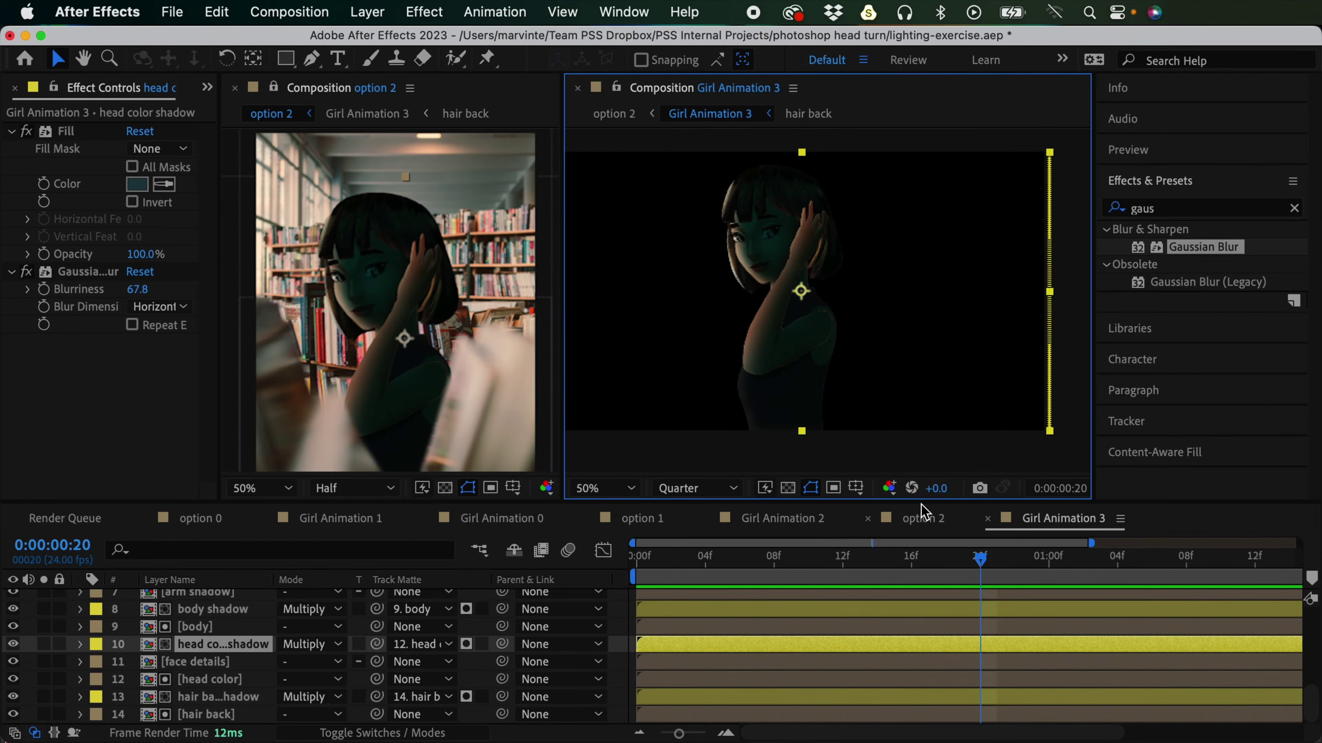
pyautogui.click(138, 184)
pyautogui.click(553, 364)
pyautogui.moveTo(553, 364); pyautogui.dragTo(746, 443)
pyautogui.moveTo(634, 641); pyautogui.dragTo(636, 524)
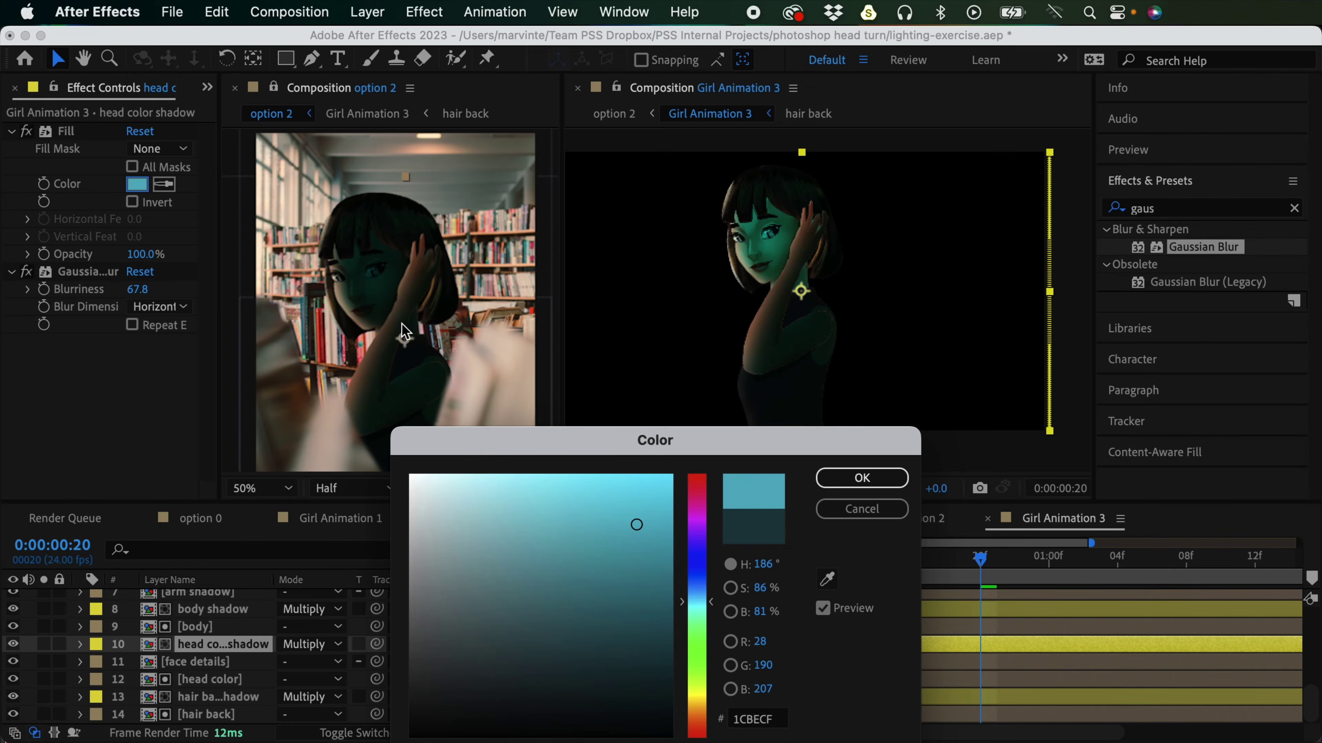
pyautogui.click(860, 478)
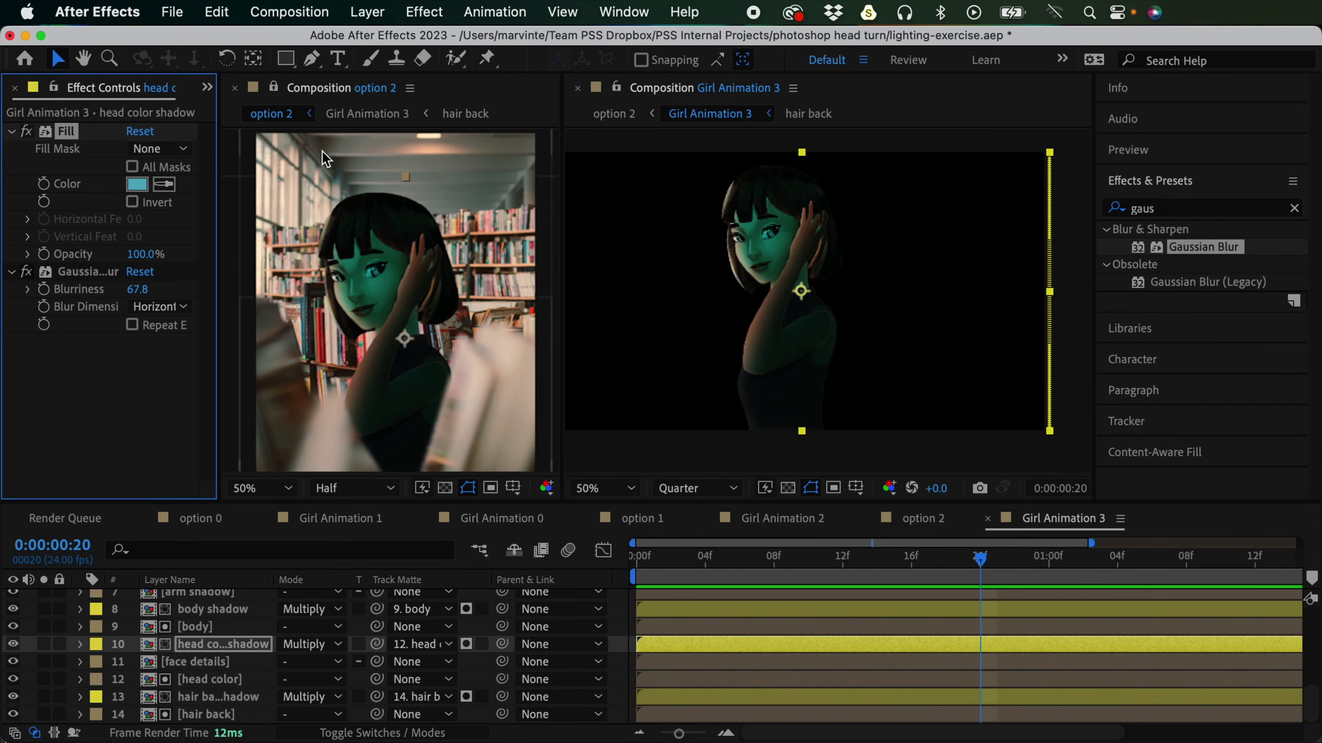
# Step: Refine the head color shadow layer's Fill color to a lighter, bluer sky blue
pyautogui.click(138, 184)
pyautogui.moveTo(634, 521); pyautogui.dragTo(619, 483)
pyautogui.moveTo(700, 602); pyautogui.dragTo(701, 597)
pyautogui.click(842, 478)
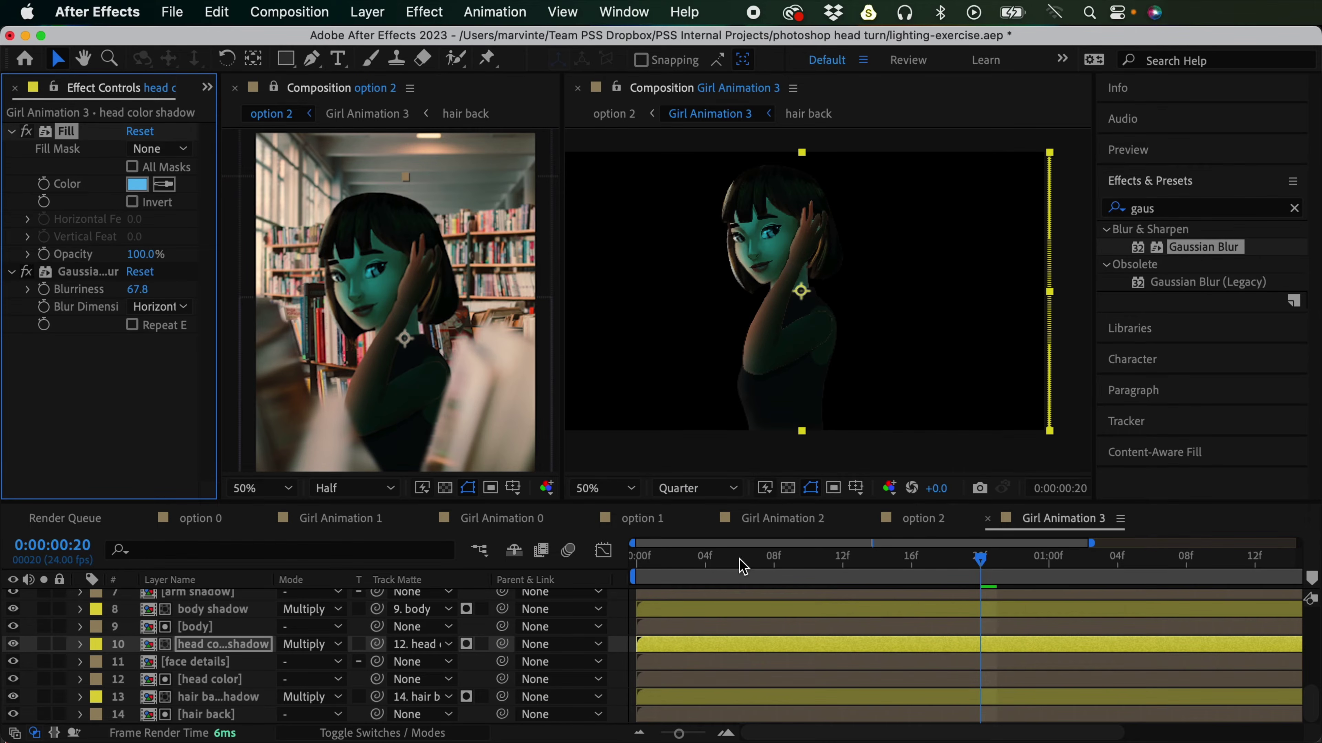
# Step: Lower the head color shadow layer's opacity to 65%
pyautogui.click(226, 646)
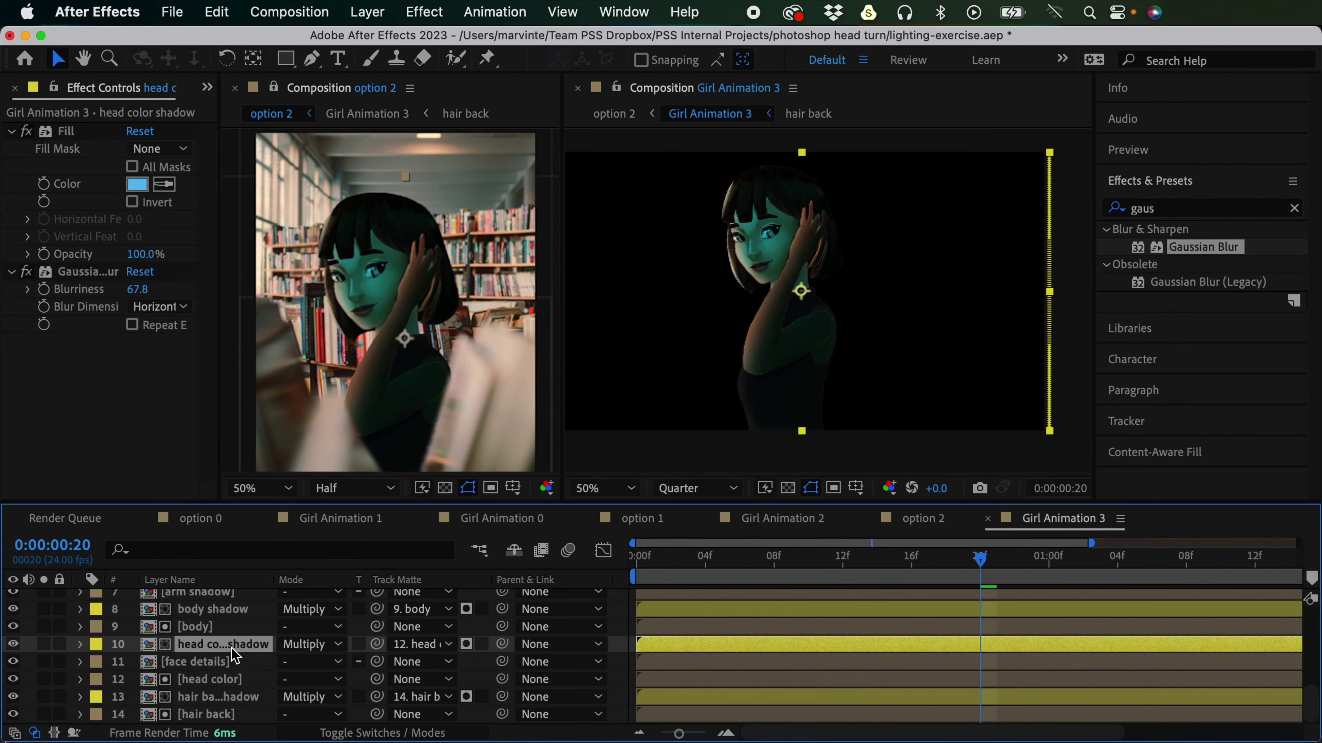
pyautogui.press('t')
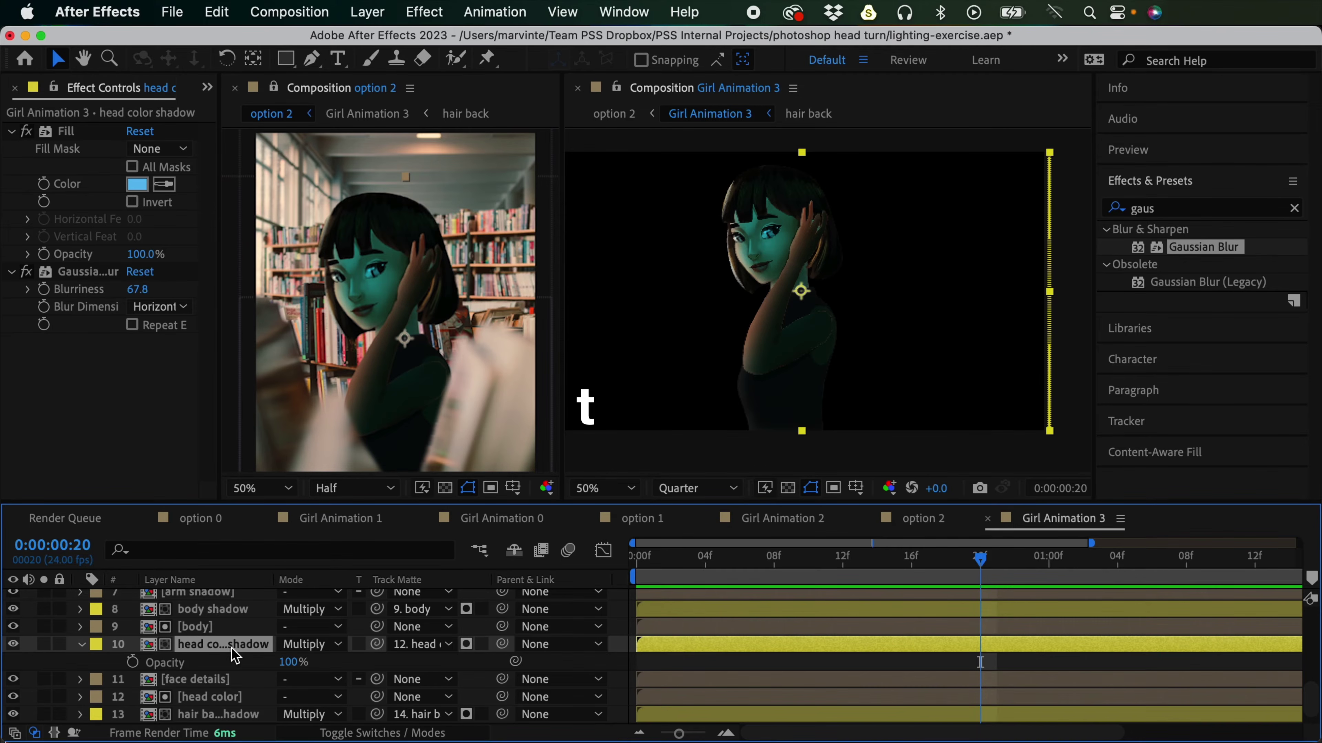
pyautogui.moveTo(290, 662); pyautogui.dragTo(263, 671)
pyautogui.click(284, 667)
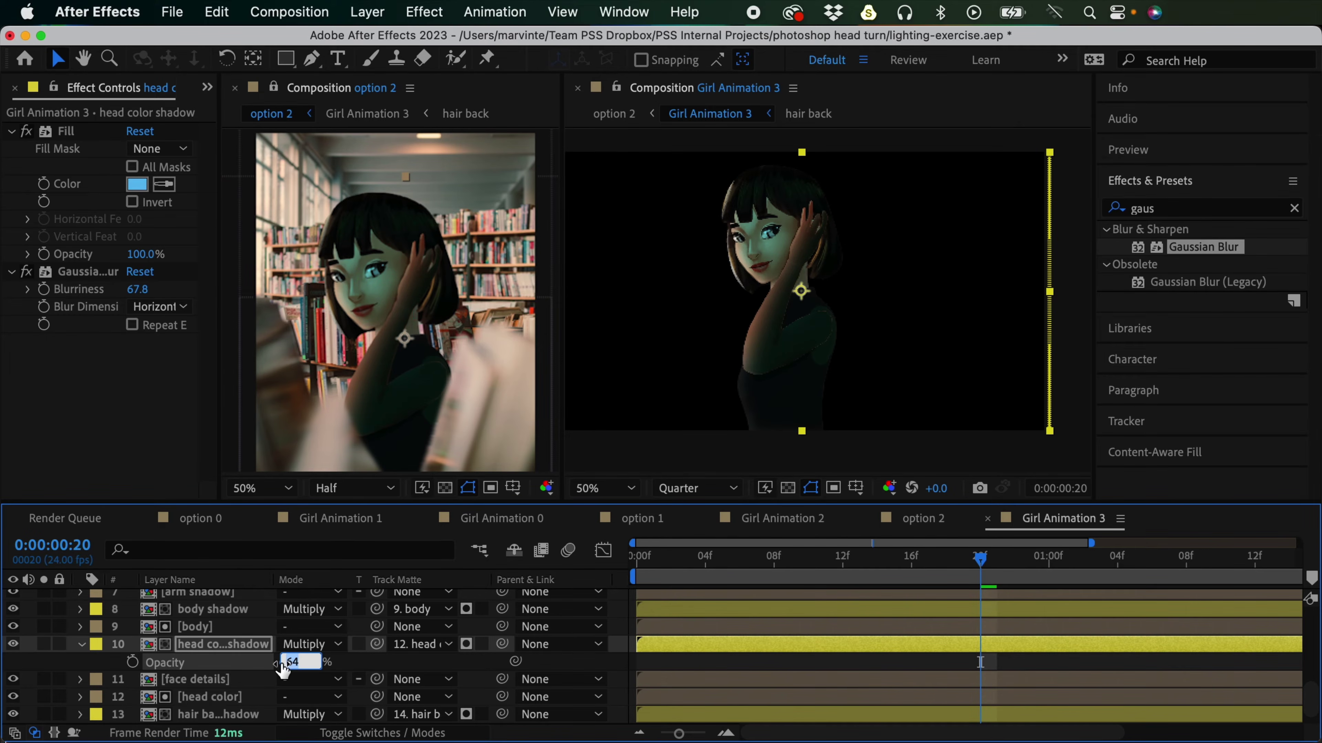
pyautogui.write('65')
pyautogui.press('Return')
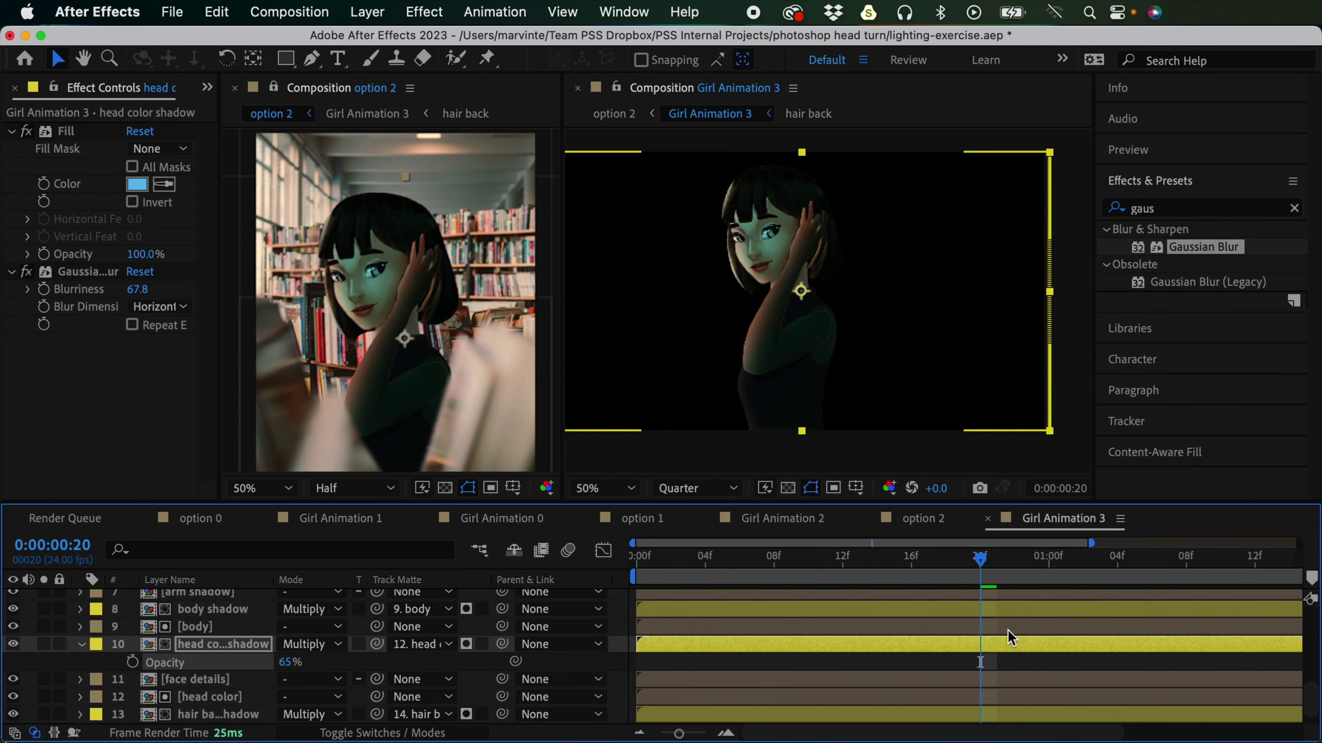
pyautogui.press('F2')
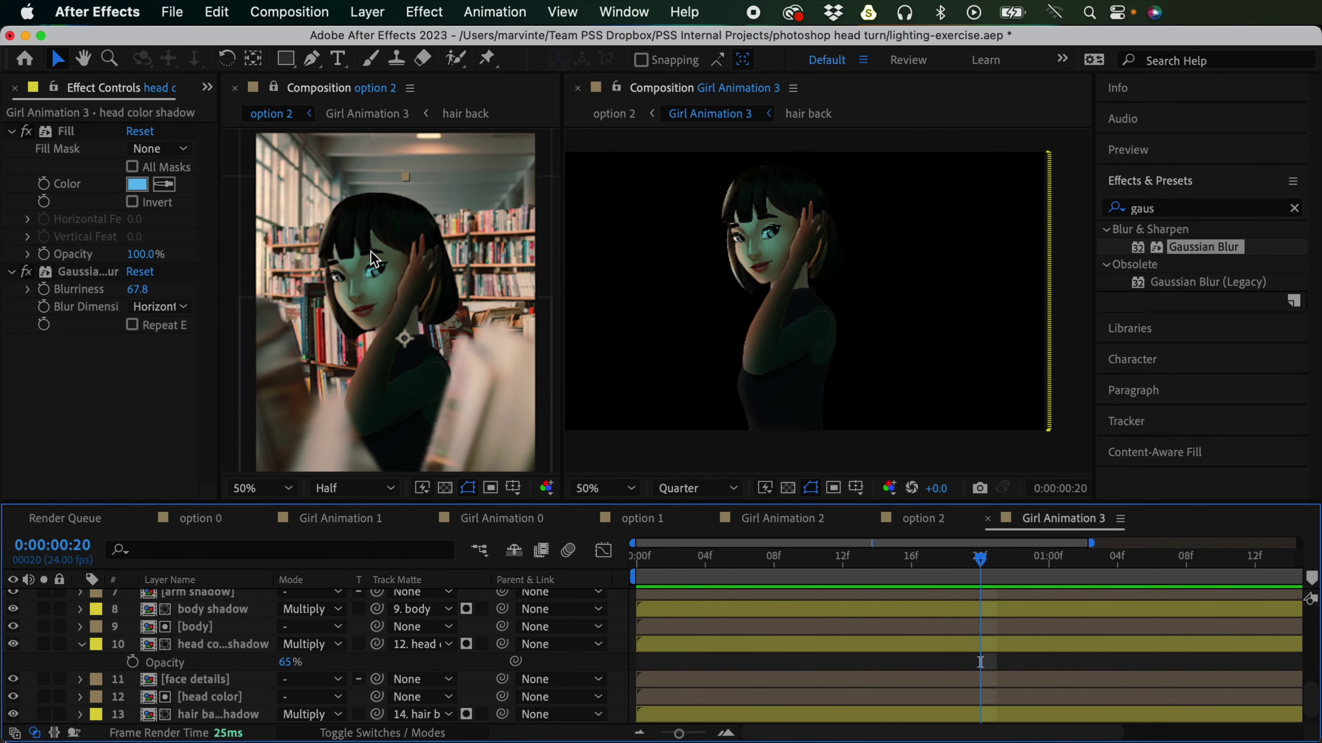
# Step: Copy the light blue Fill effect from the head color shadow layer to the body shadow and hair back shadow layers
pyautogui.click(68, 132)
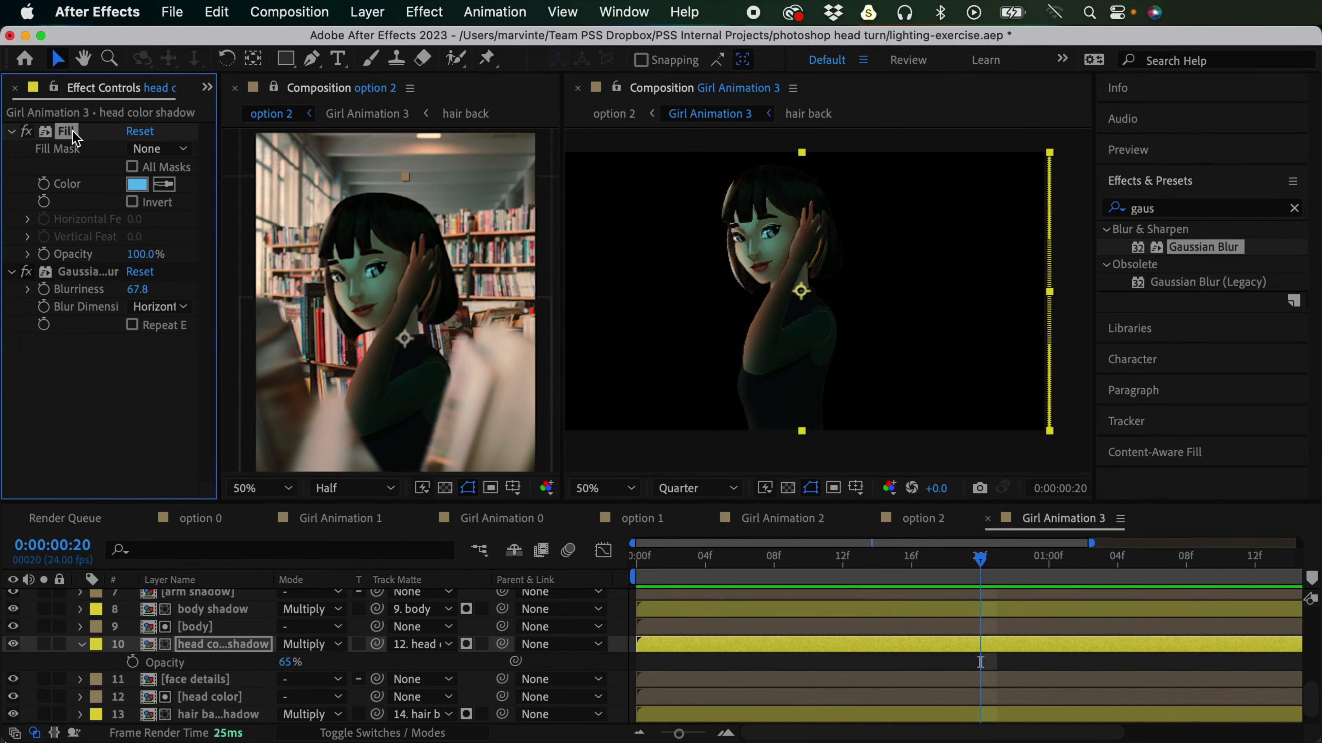
pyautogui.click(945, 609)
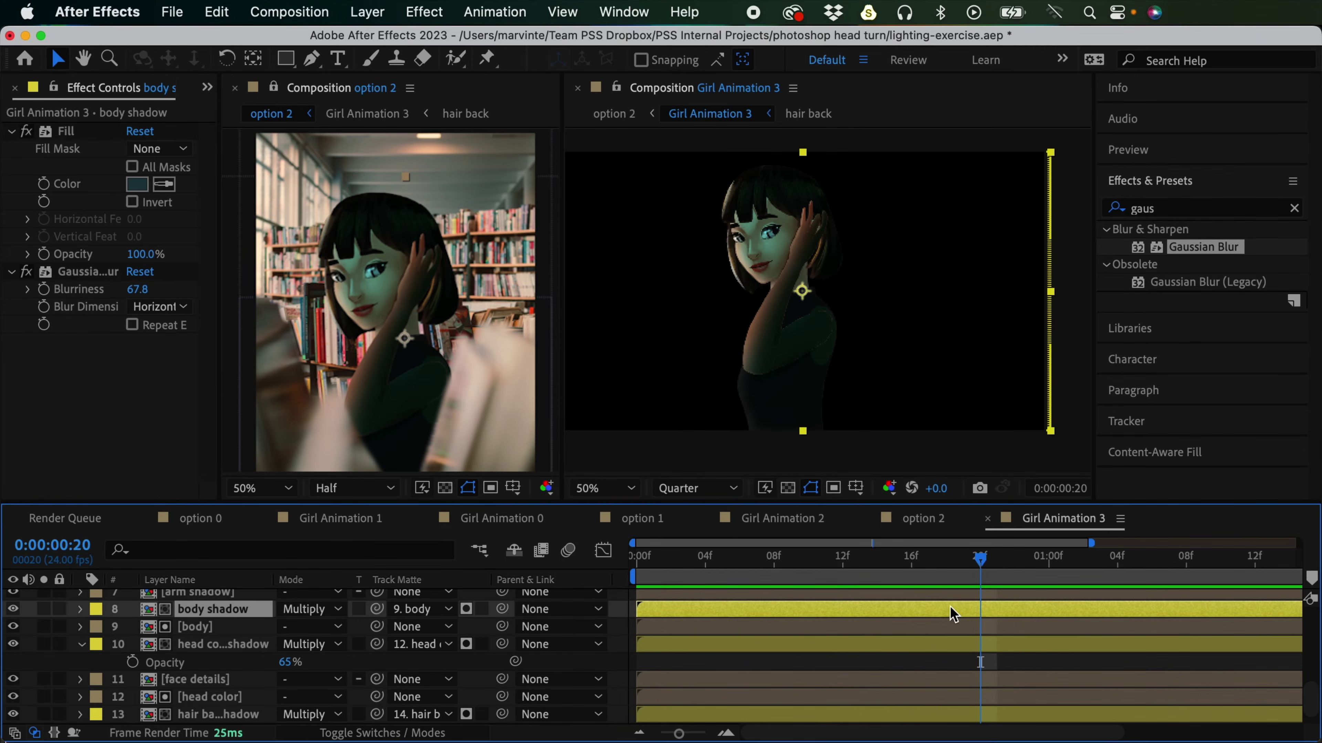
pyautogui.hotkey('ctrl', 'z')
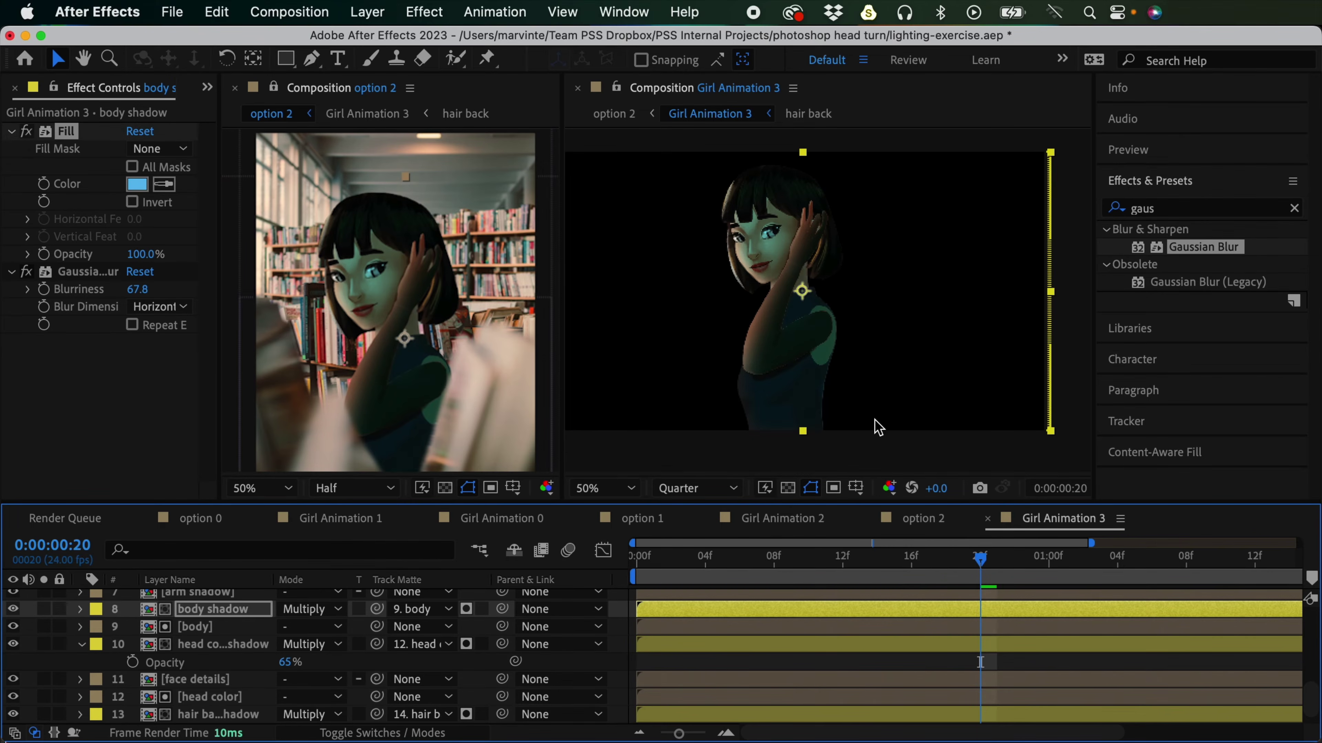
pyautogui.scroll(-1, 1307, 708)
pyautogui.click(1119, 697)
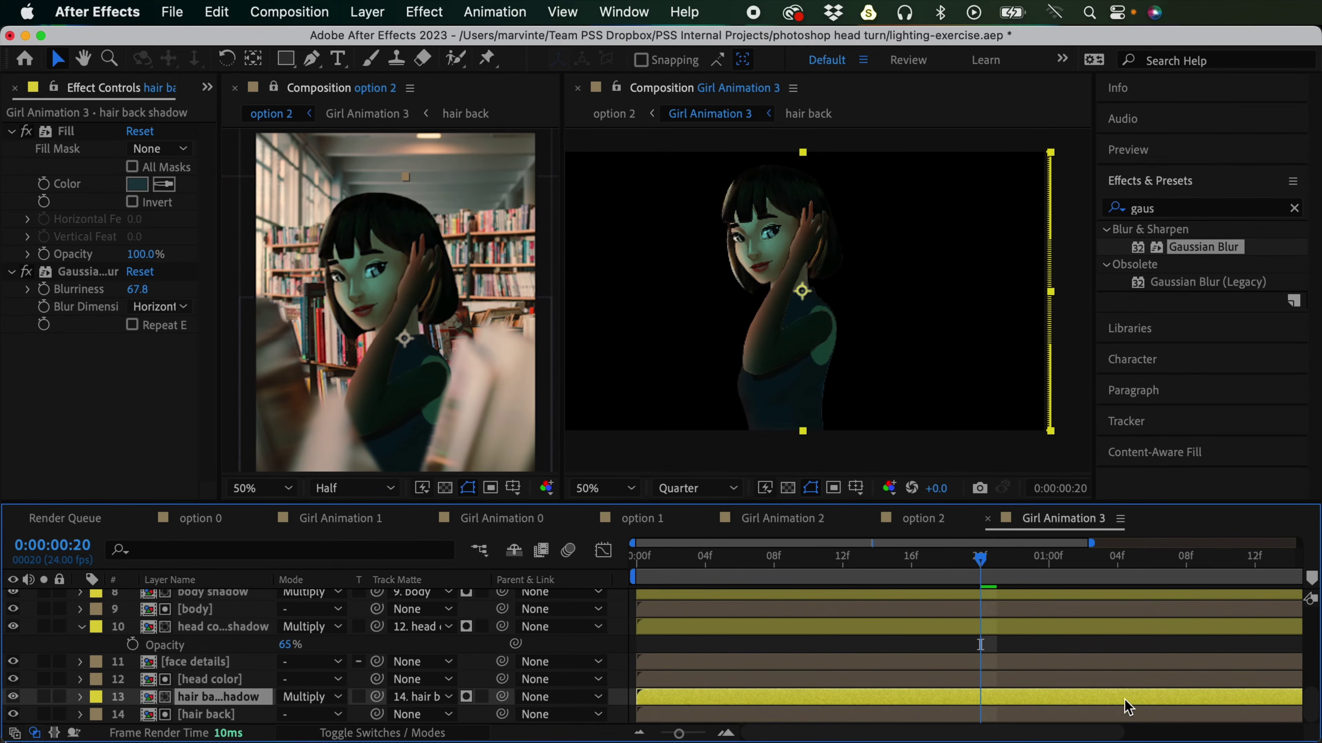
# Step: Paste the copied light blue Fill effect onto the hair front shadow, earing shadow and arm shadow layers
pyautogui.scroll(5, 1093, 687)
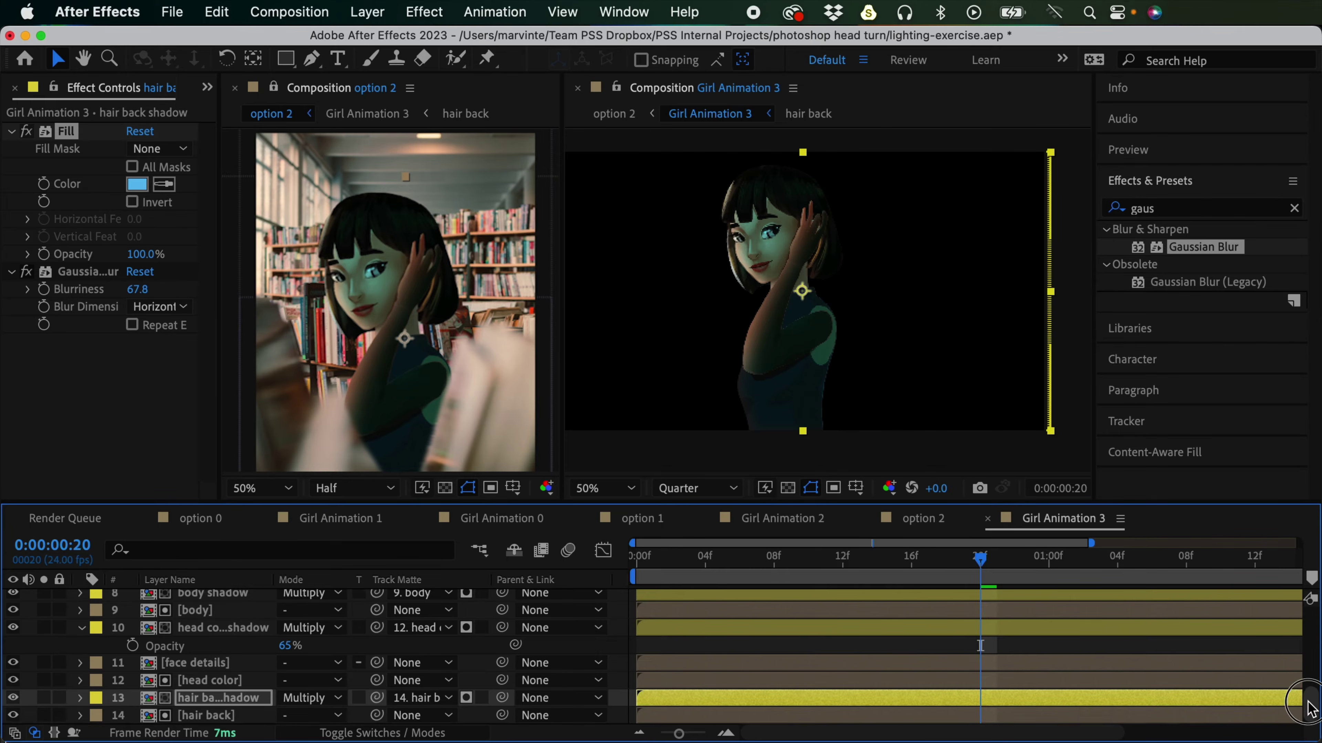
pyautogui.click(1047, 679)
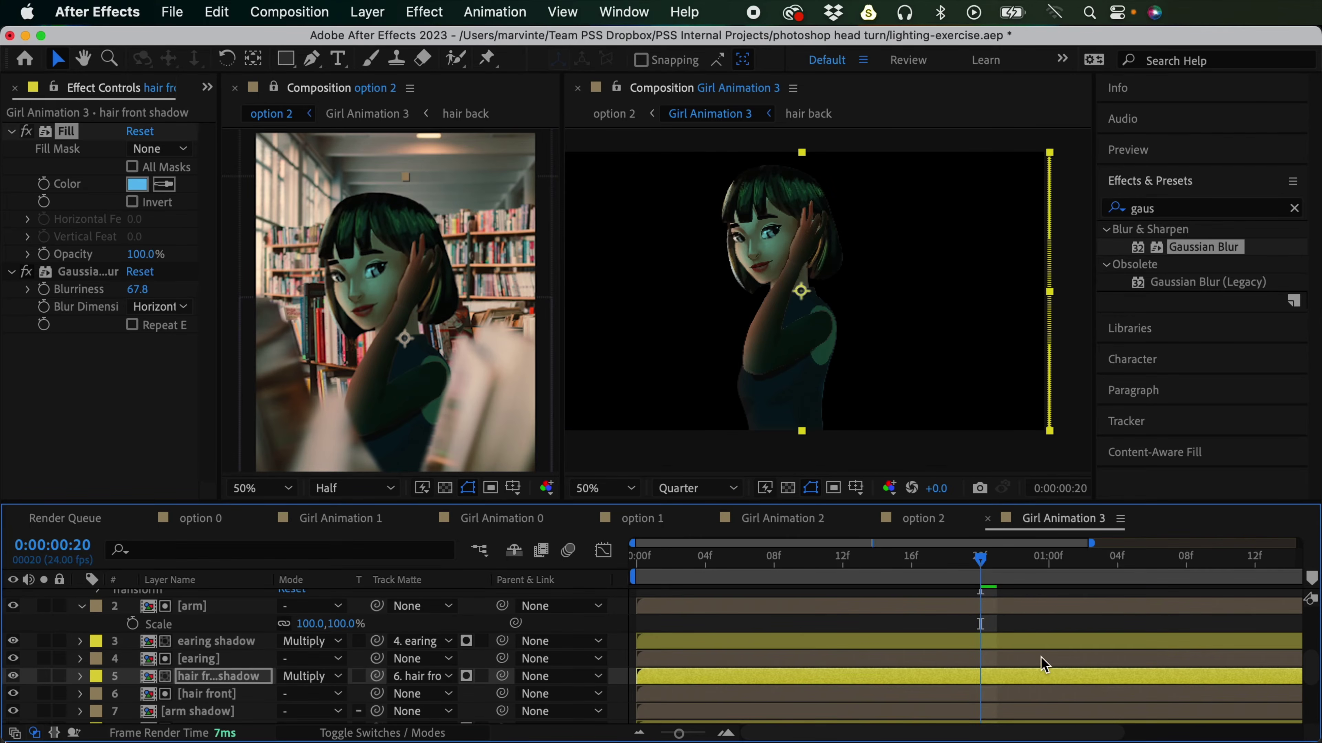
pyautogui.click(1016, 646)
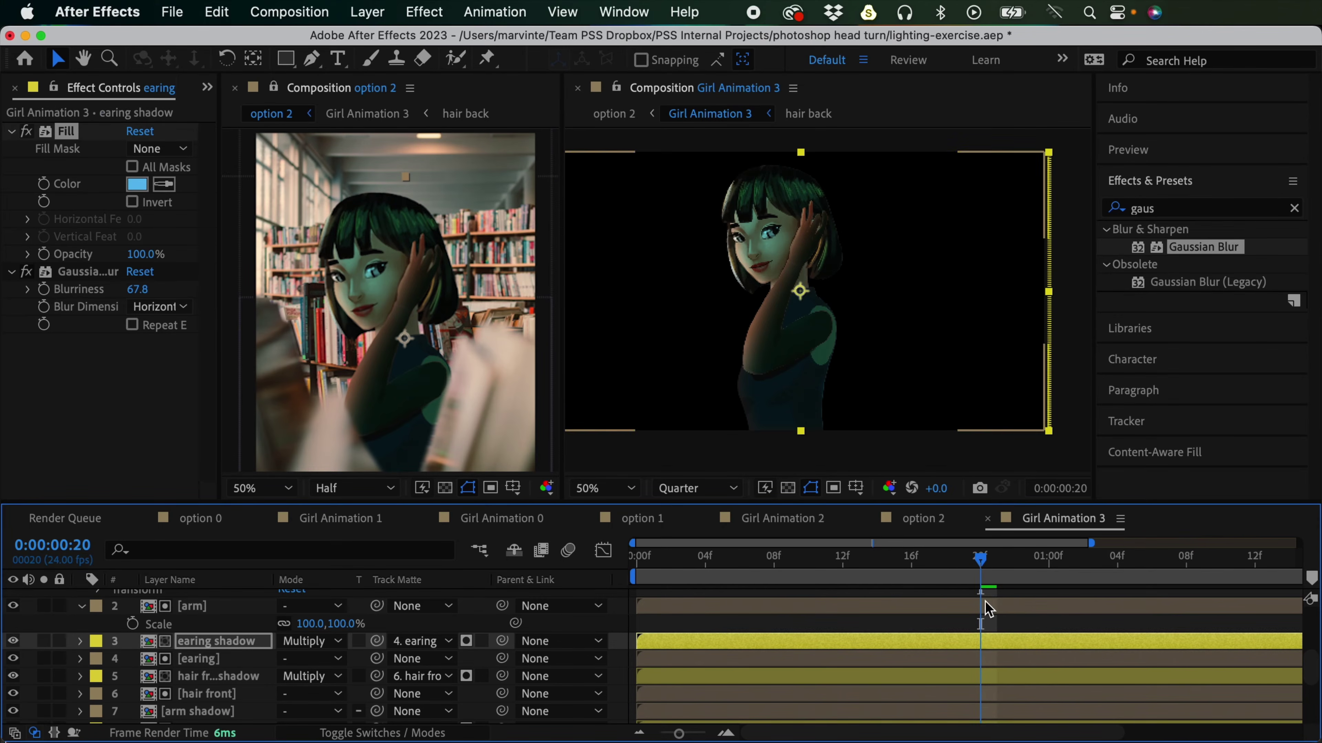
pyautogui.scroll(2, 1308, 653)
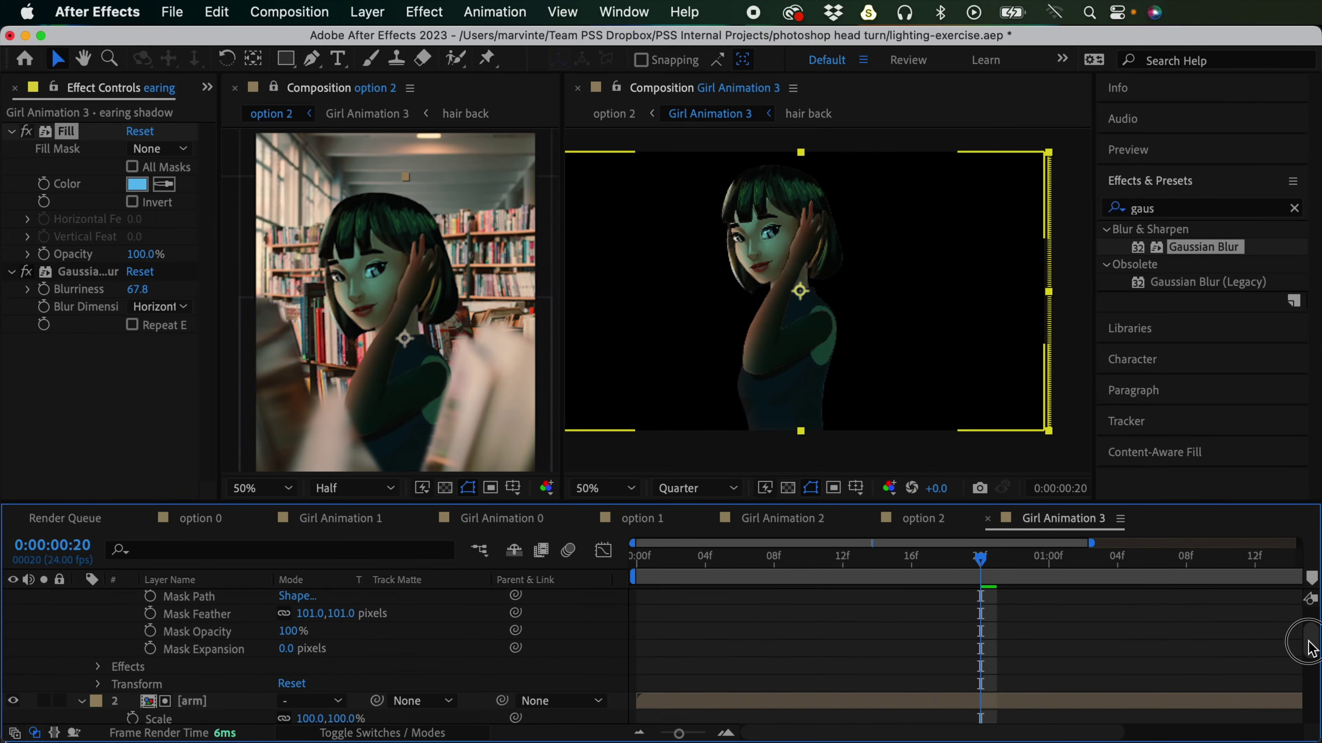
pyautogui.scroll(3, 1258, 648)
pyautogui.click(1064, 601)
pyautogui.click(1069, 633)
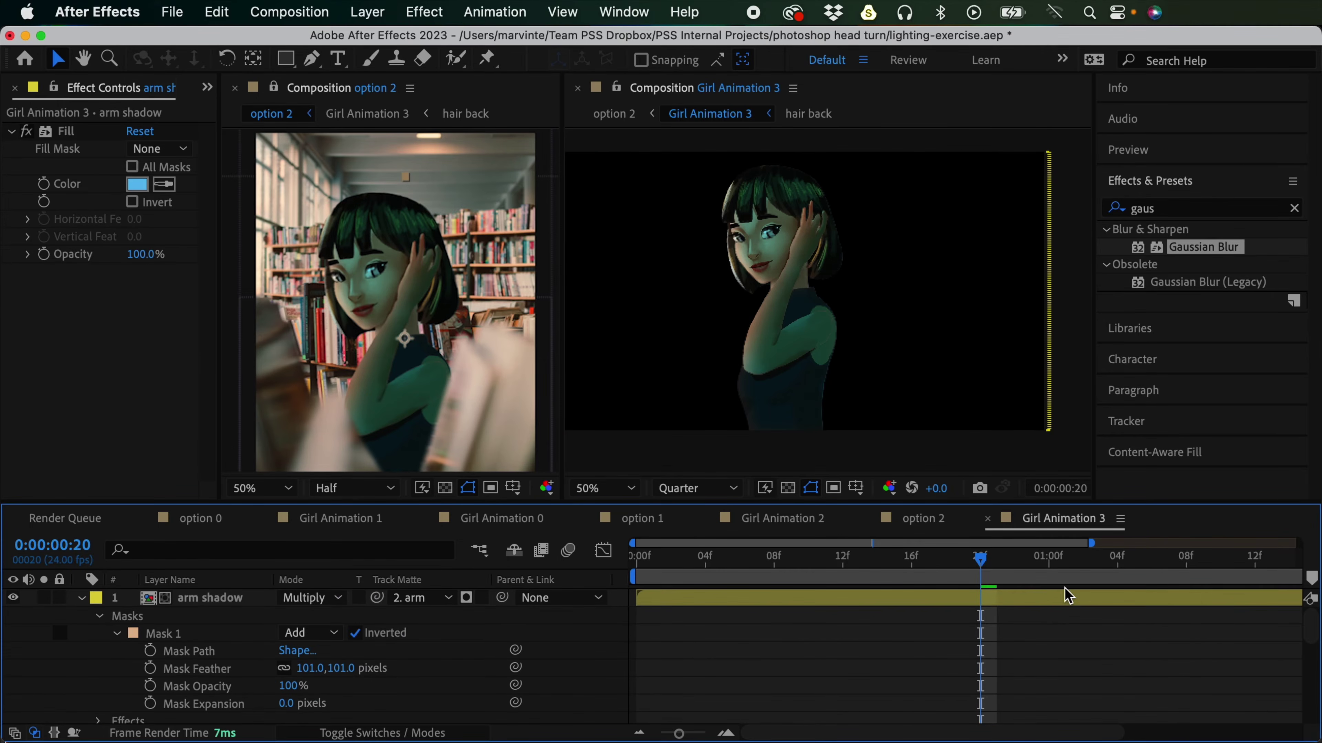
# Step: Set the arm shadow layer's opacity to 65%
pyautogui.click(1023, 601)
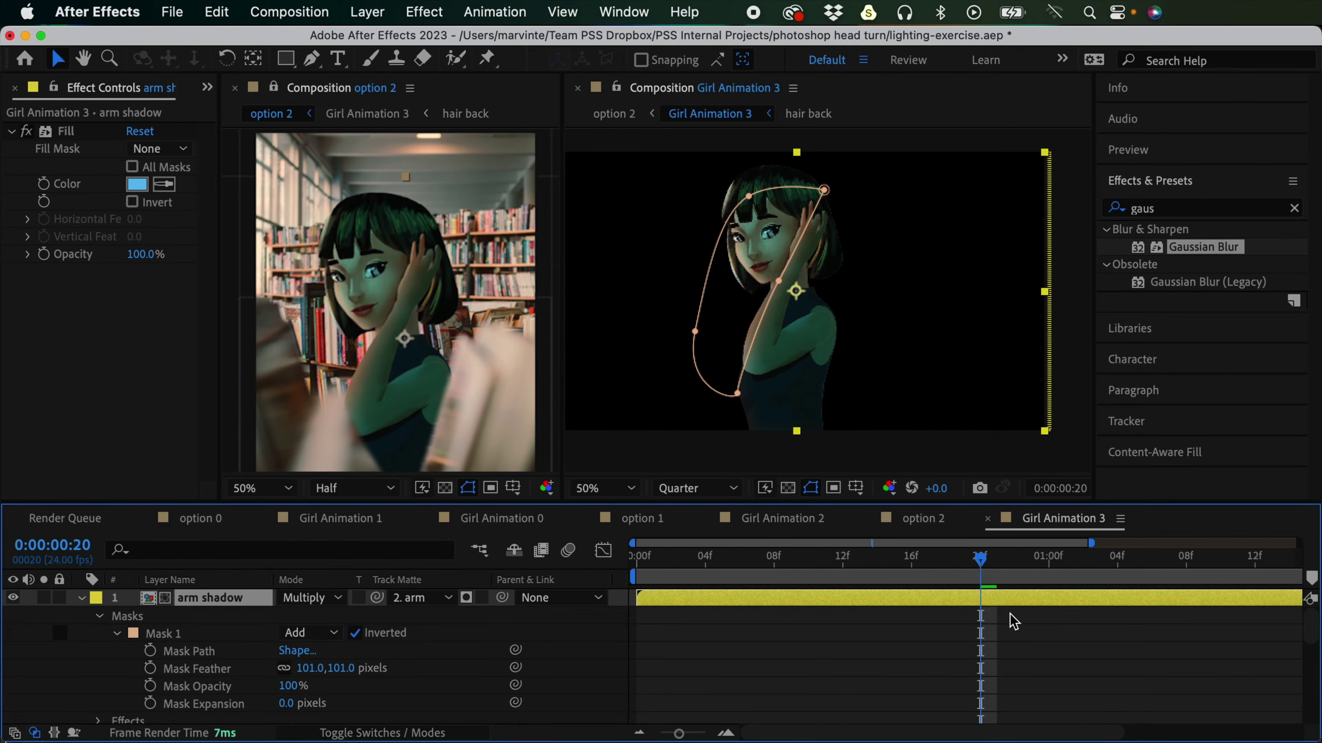
pyautogui.press('t')
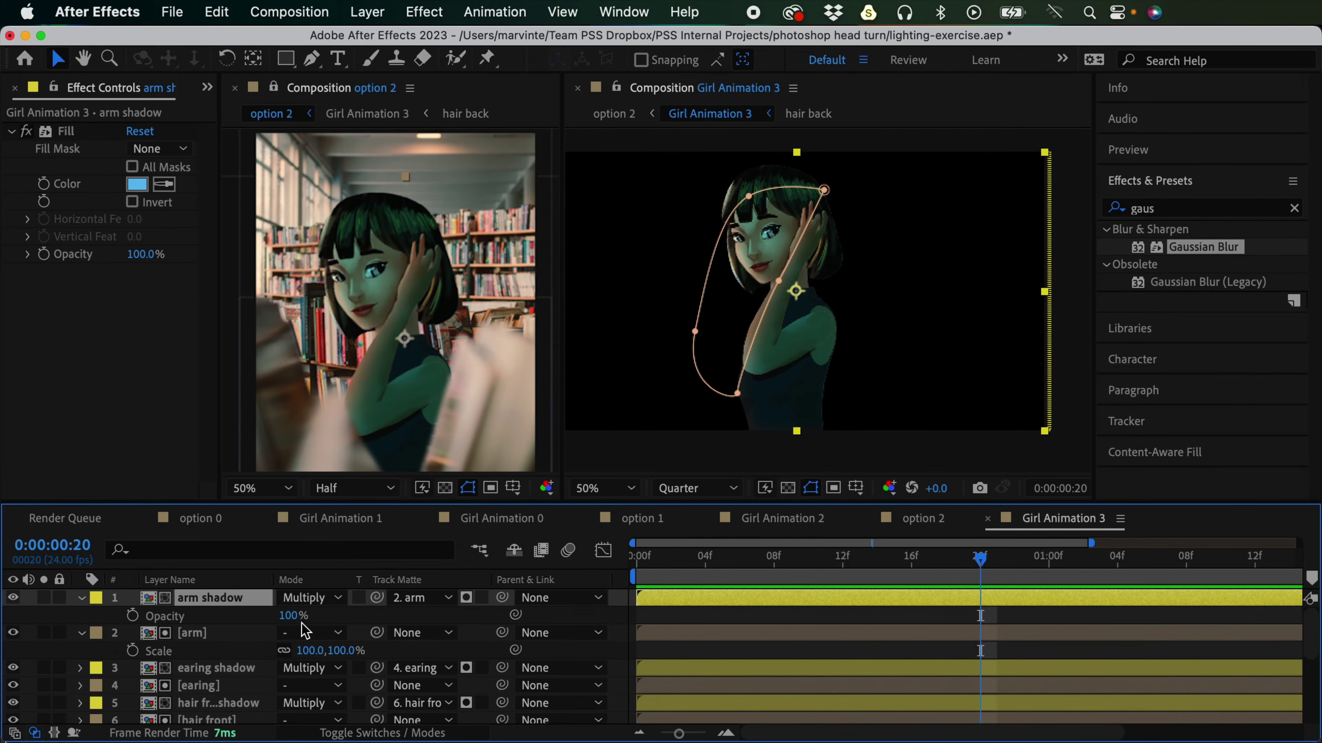
pyautogui.moveTo(1311, 630); pyautogui.dragTo(1314, 702)
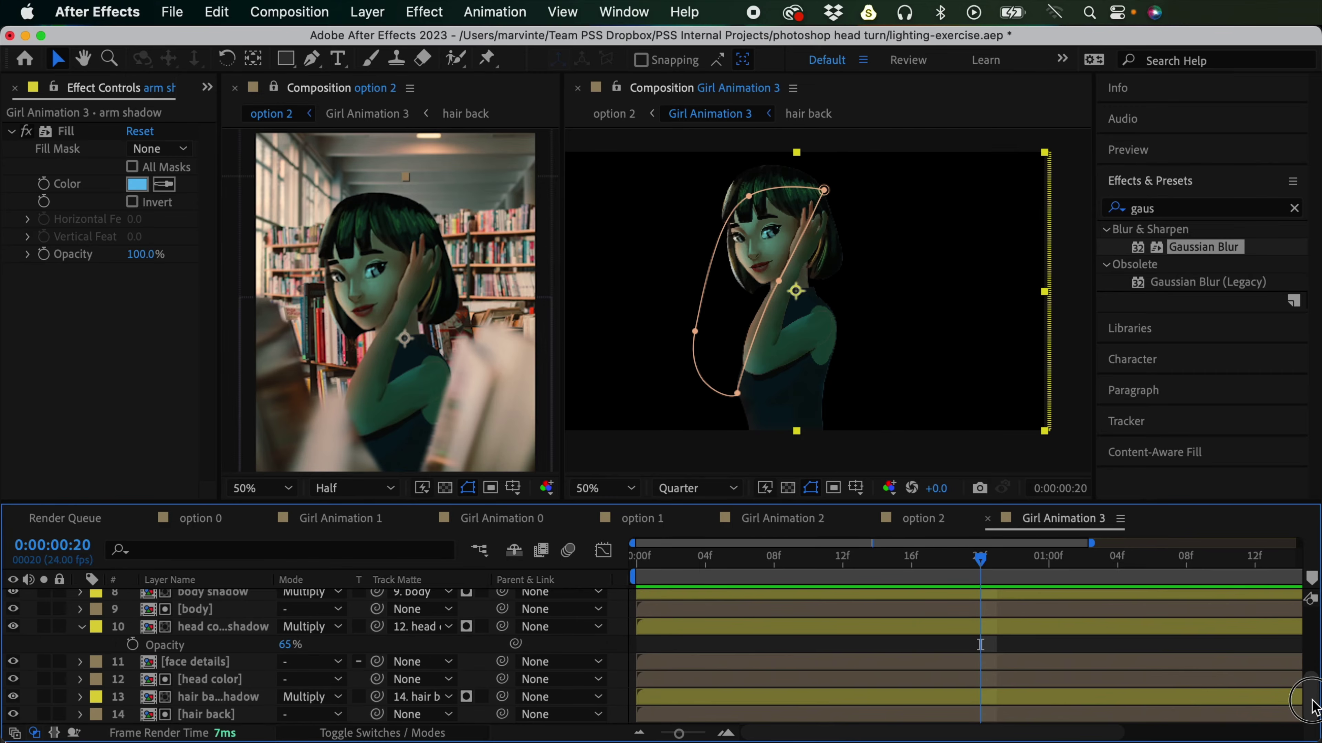
pyautogui.scroll(5, 1290, 677)
pyautogui.click(286, 616)
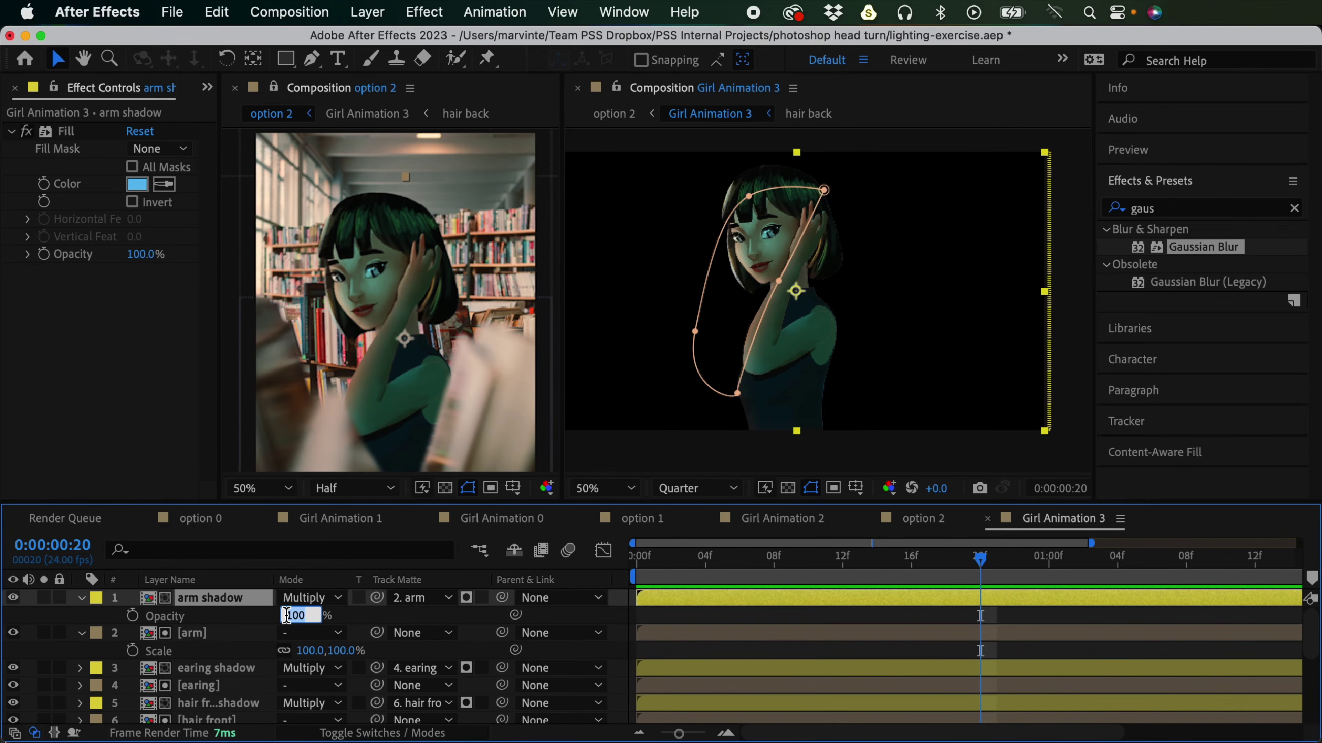
pyautogui.write('6')
pyautogui.press('Return')
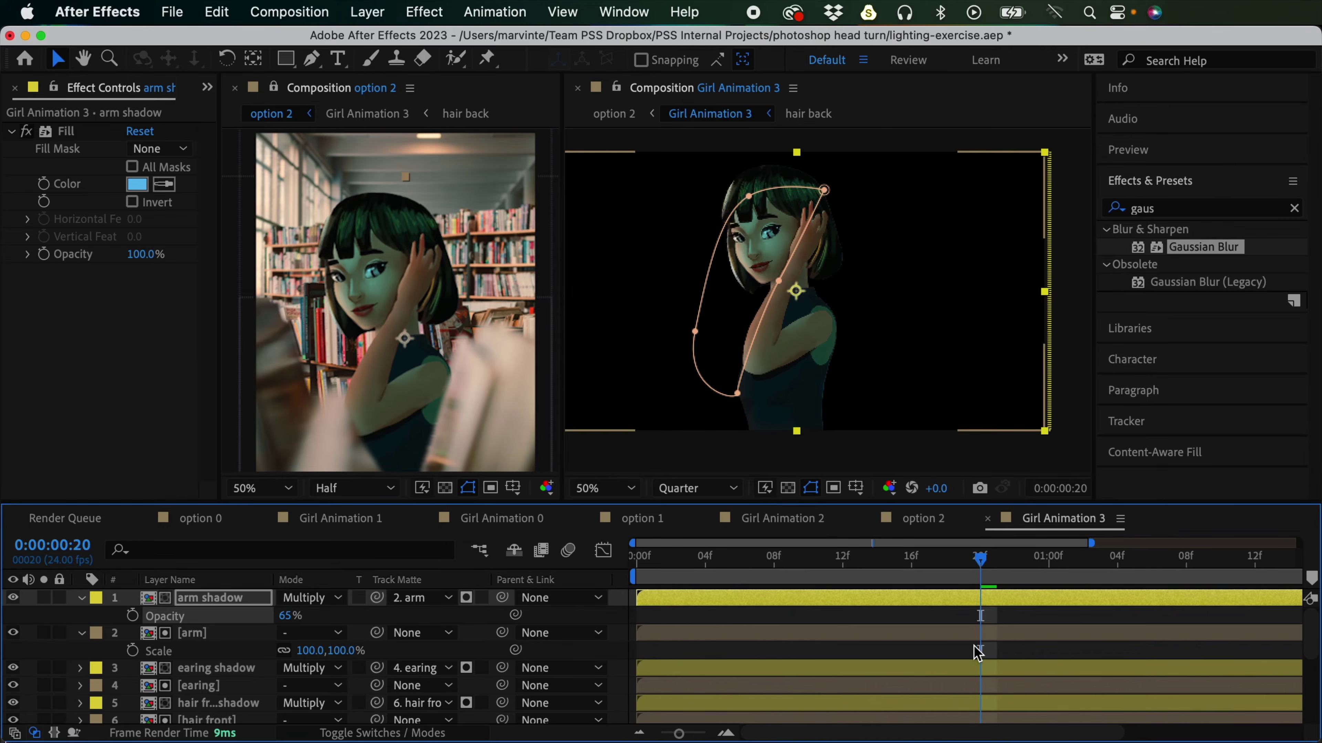
# Step: Set the opacity of the remaining shadow layers, including hair front shadow and body shadow, to 65%
pyautogui.click(975, 669)
pyautogui.press('t')
pyautogui.scroll(-4, 957, 679)
pyautogui.click(295, 646)
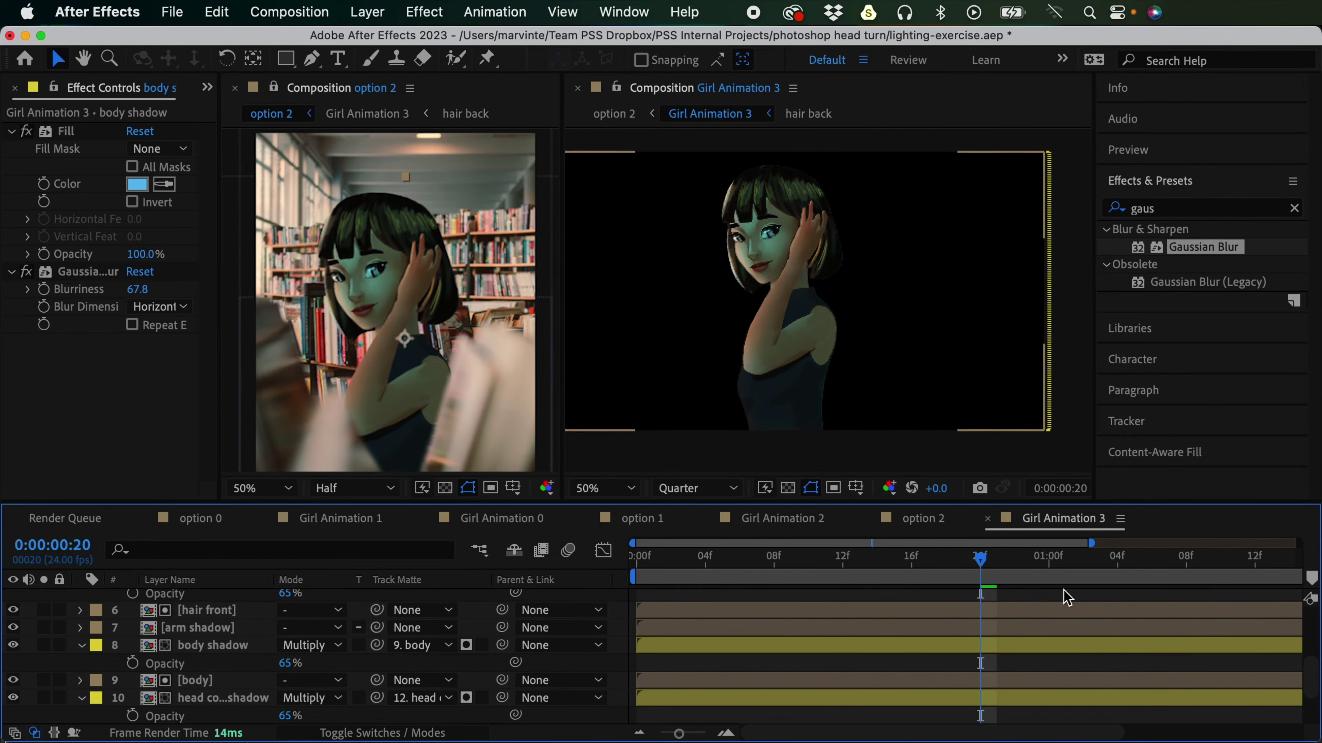
pyautogui.click(713, 342)
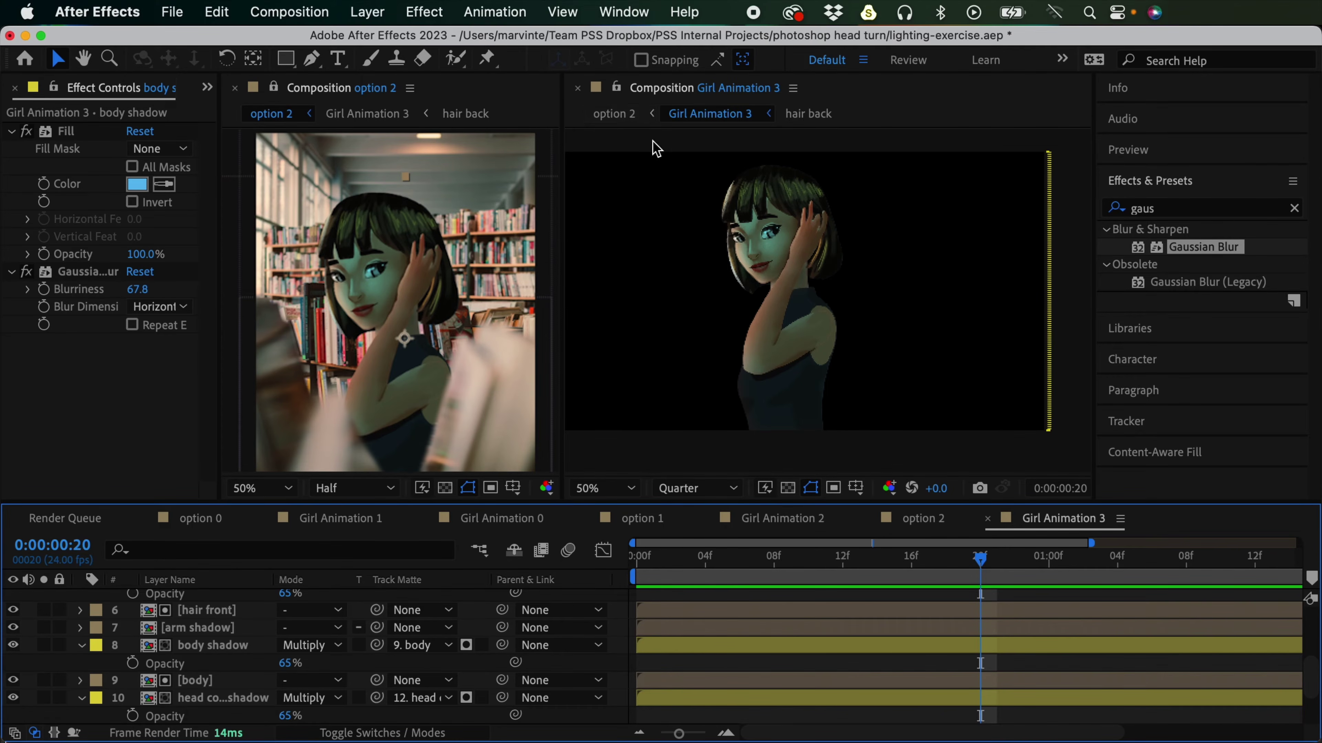
# Step: Return to the option 2 composition and select the Girl Animation 3 layer
pyautogui.click(622, 116)
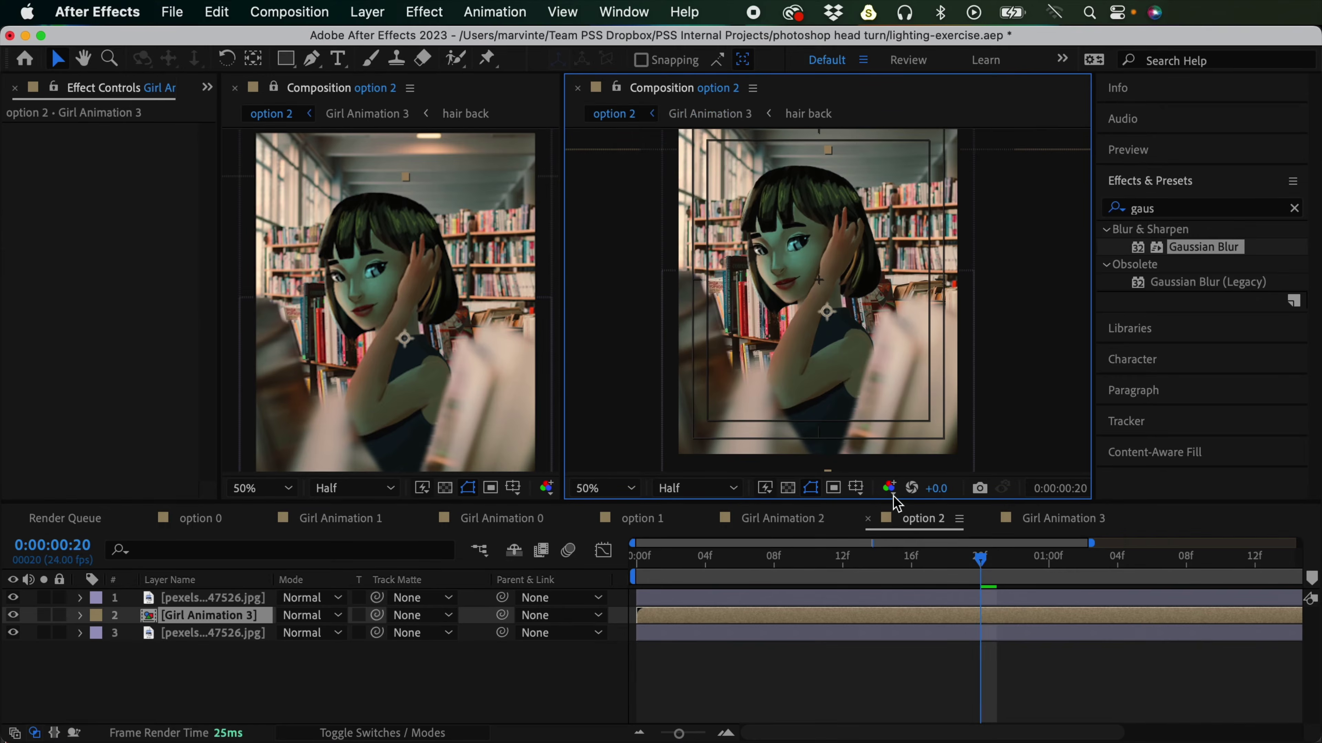
pyautogui.click(277, 87)
pyautogui.click(696, 113)
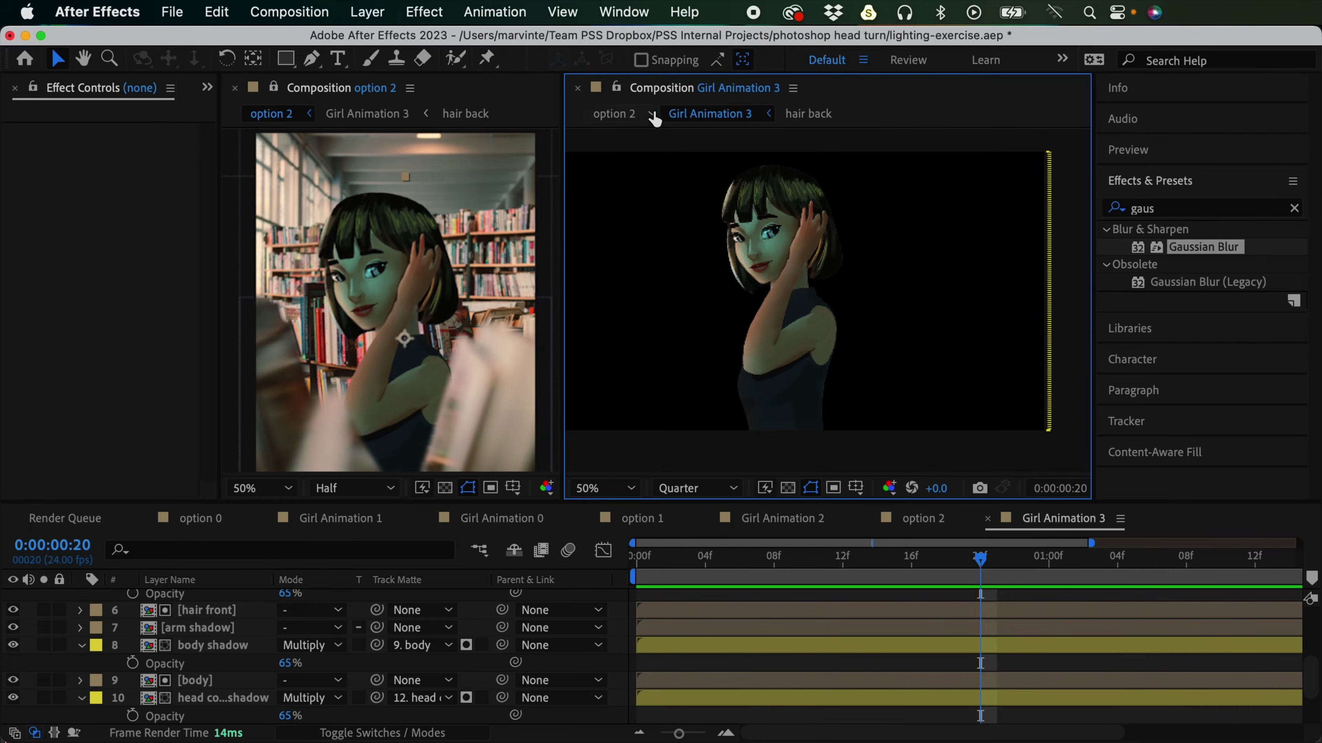
pyautogui.click(622, 114)
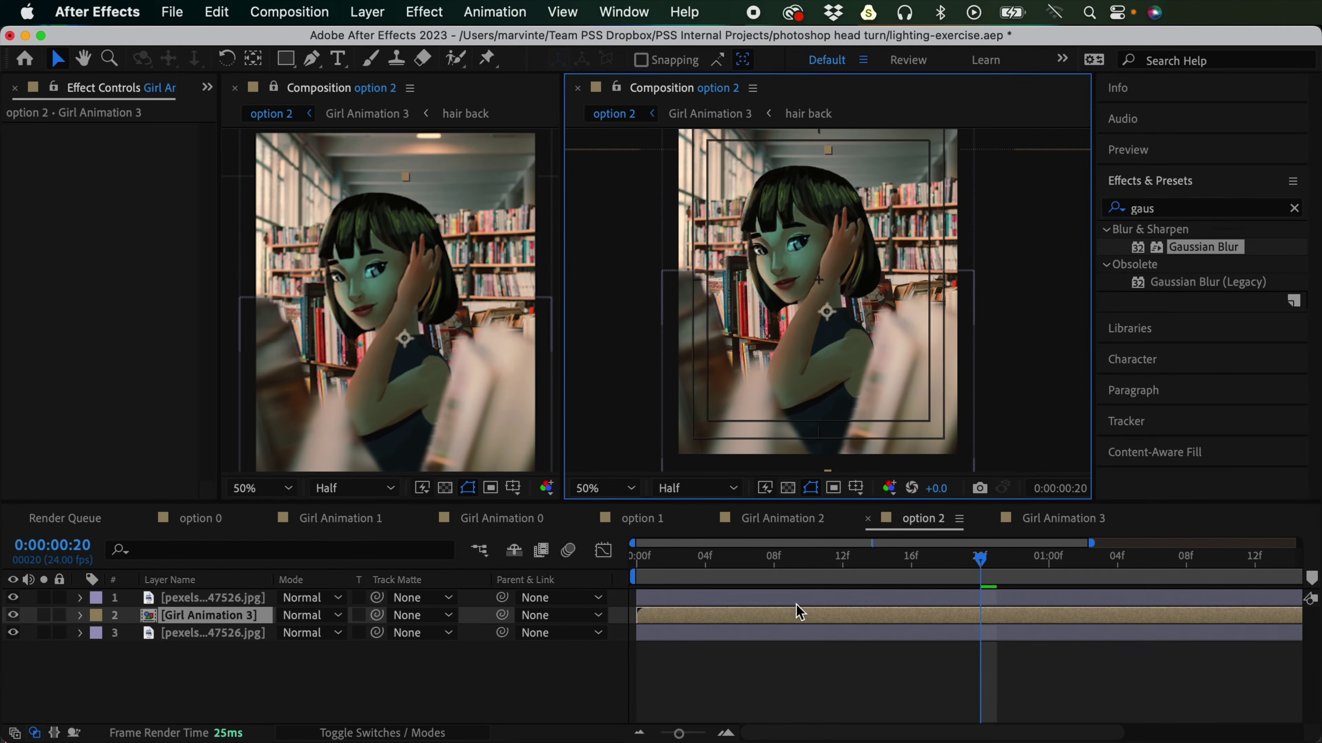
pyautogui.click(799, 620)
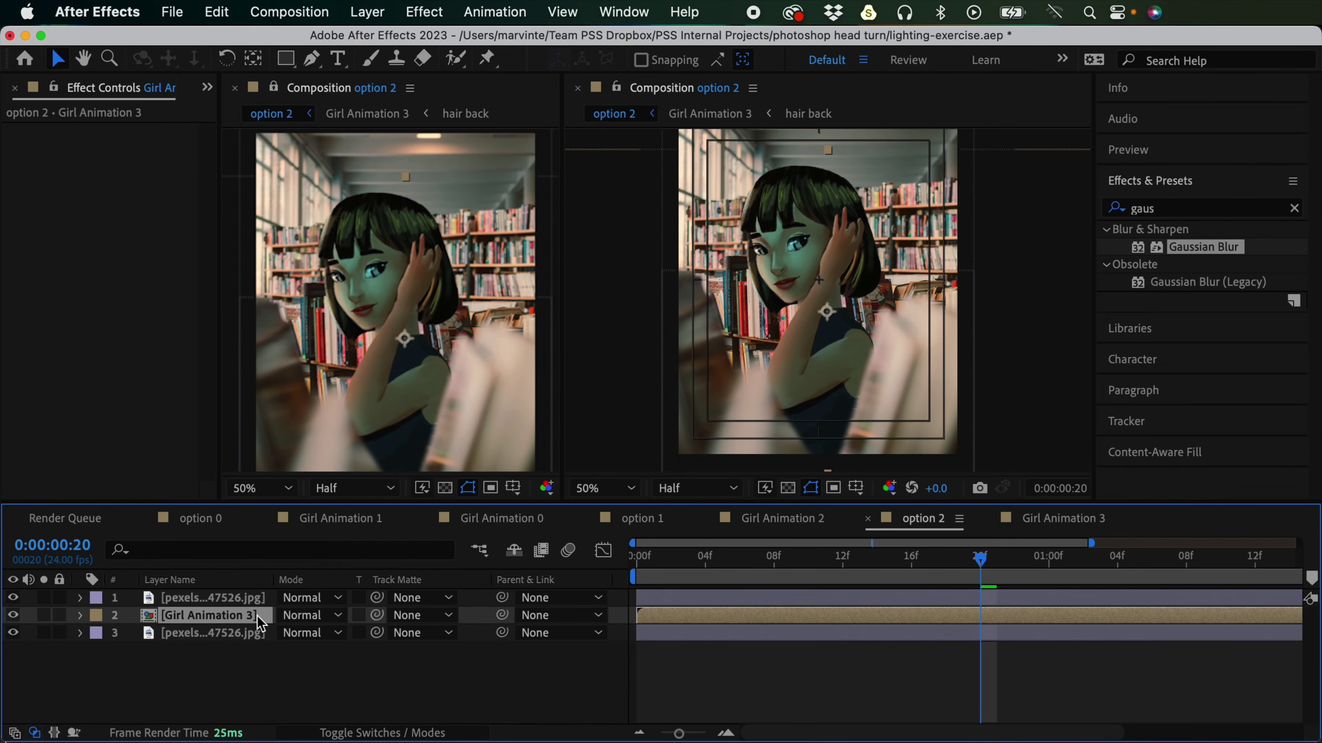
# Step: Apply the Lumetri Color effect to the Girl Animation 3 layer and set its Temperature to 50
pyautogui.click(1168, 216)
pyautogui.press('super+a')
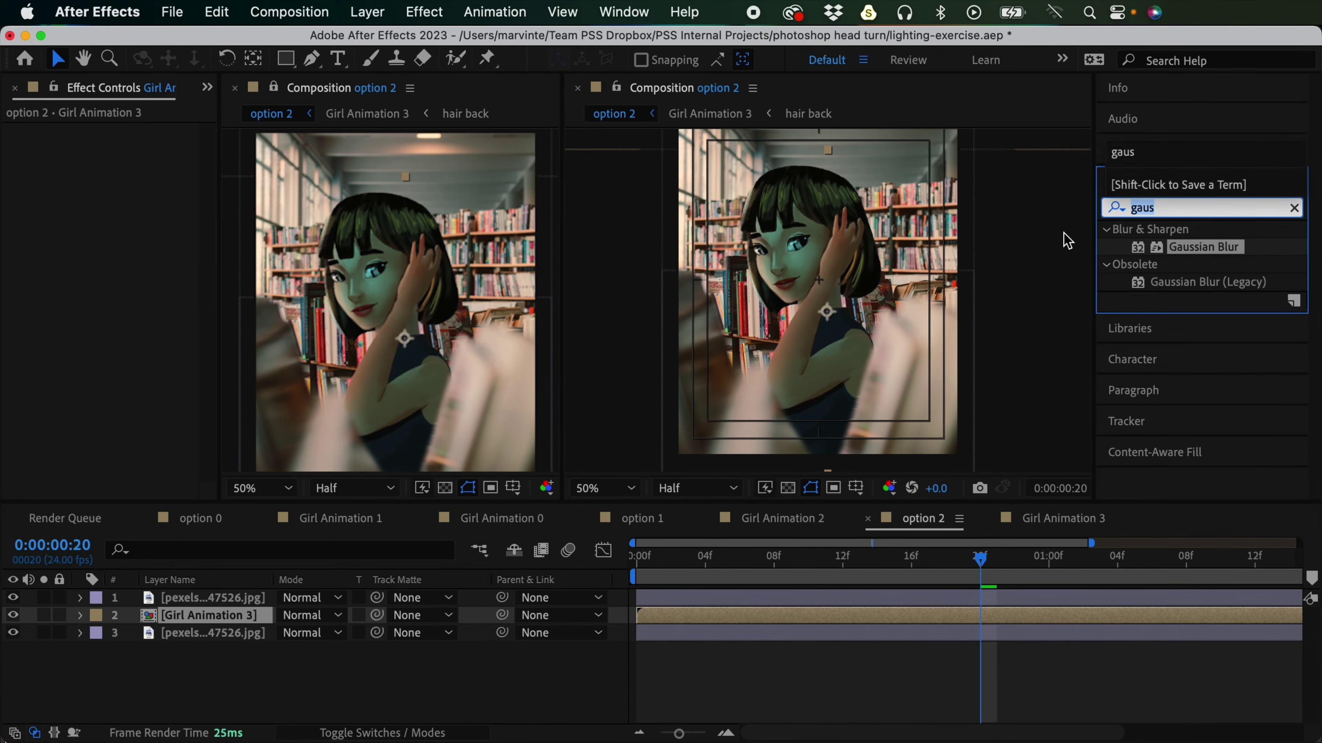
pyautogui.write('lumm')
pyautogui.press('BackSpace')
pyautogui.write('etri')
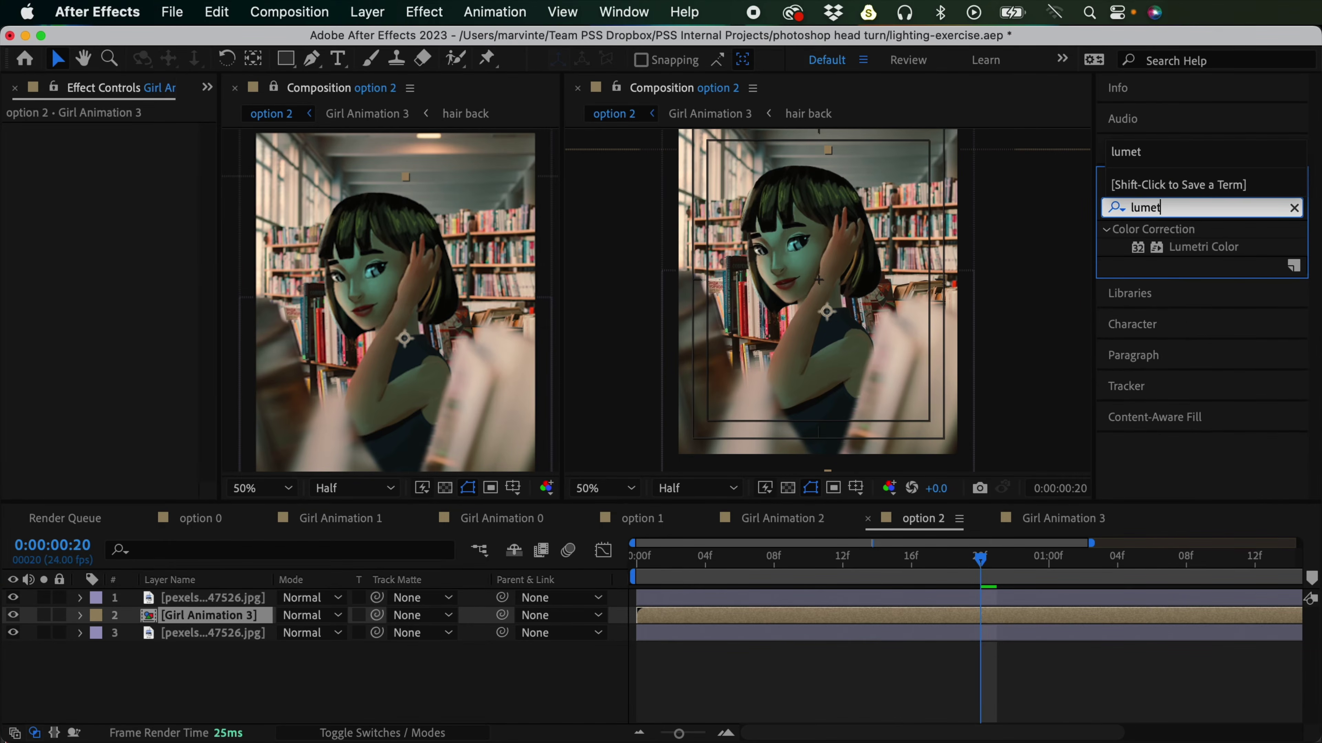
pyautogui.doubleClick(1205, 248)
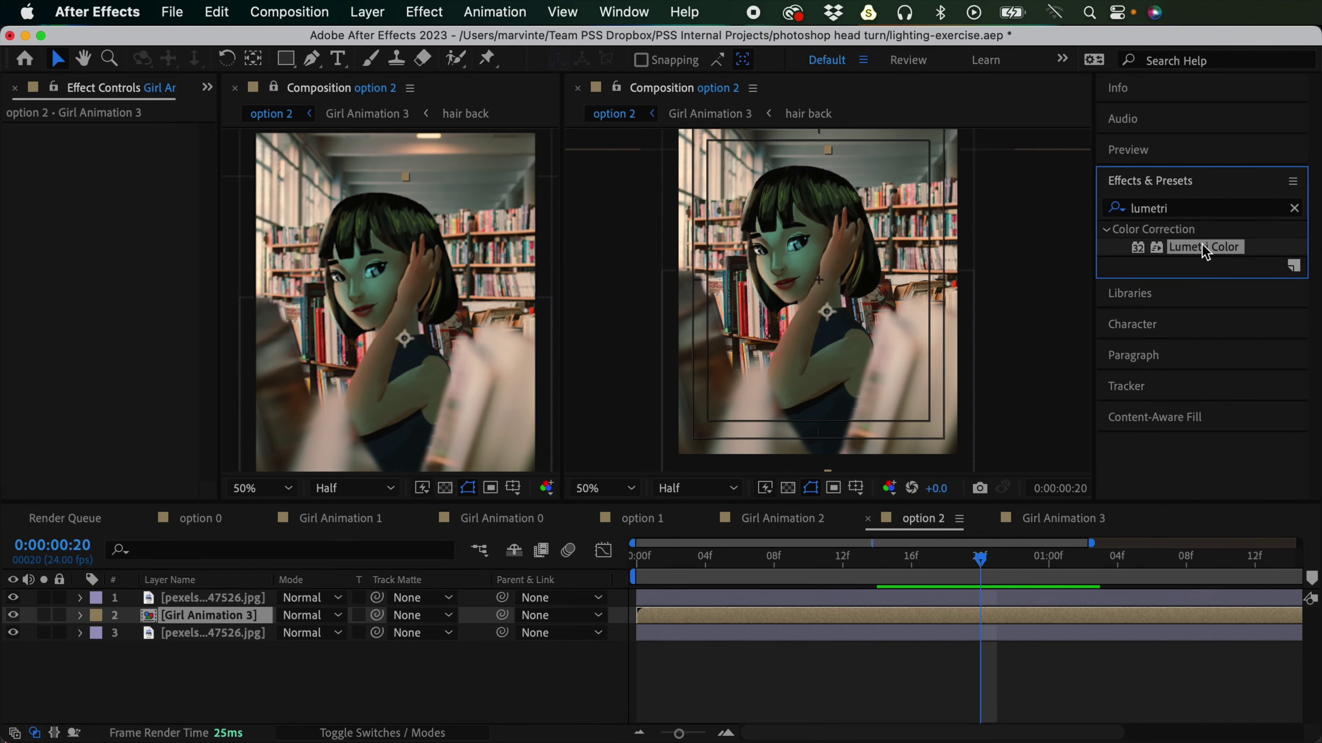
pyautogui.click(30, 150)
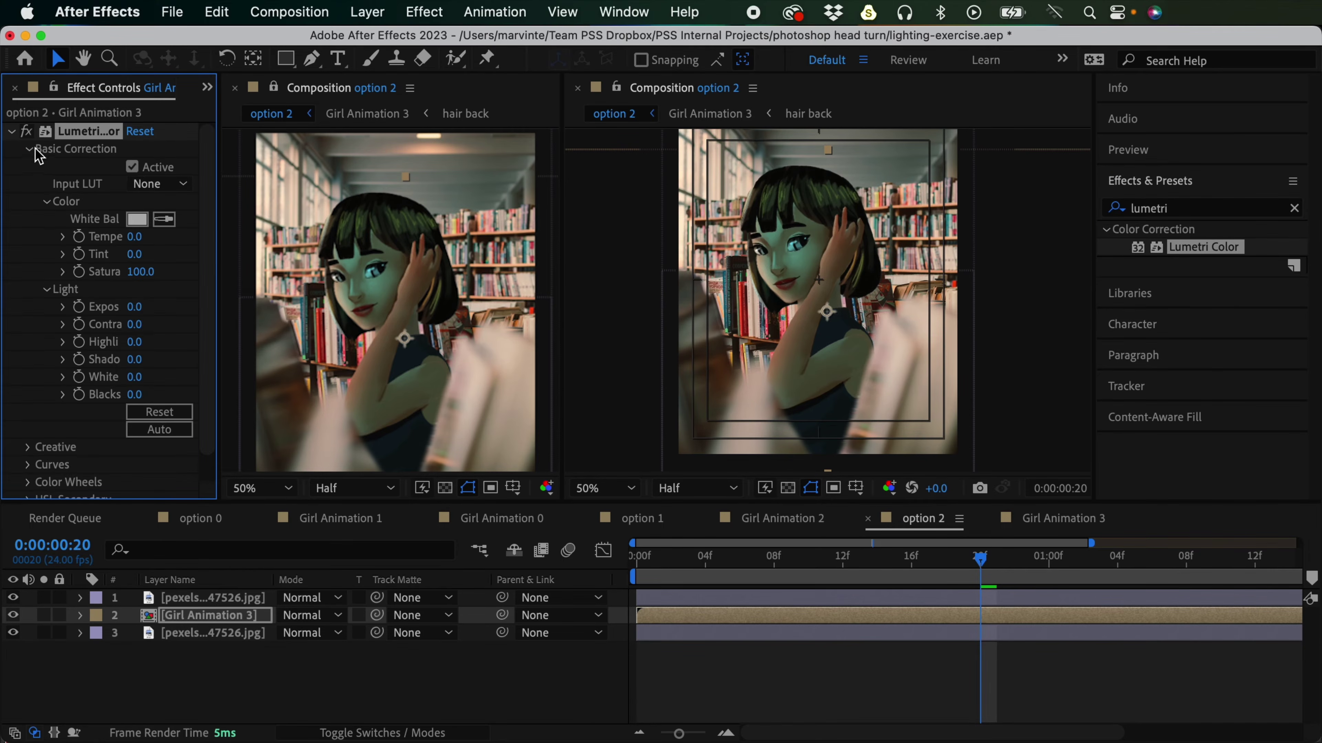
pyautogui.moveTo(137, 240)
pyautogui.mouseDown()
pyautogui.moveTo(187, 240)
pyautogui.moveTo(147, 237)
pyautogui.mouseUp()
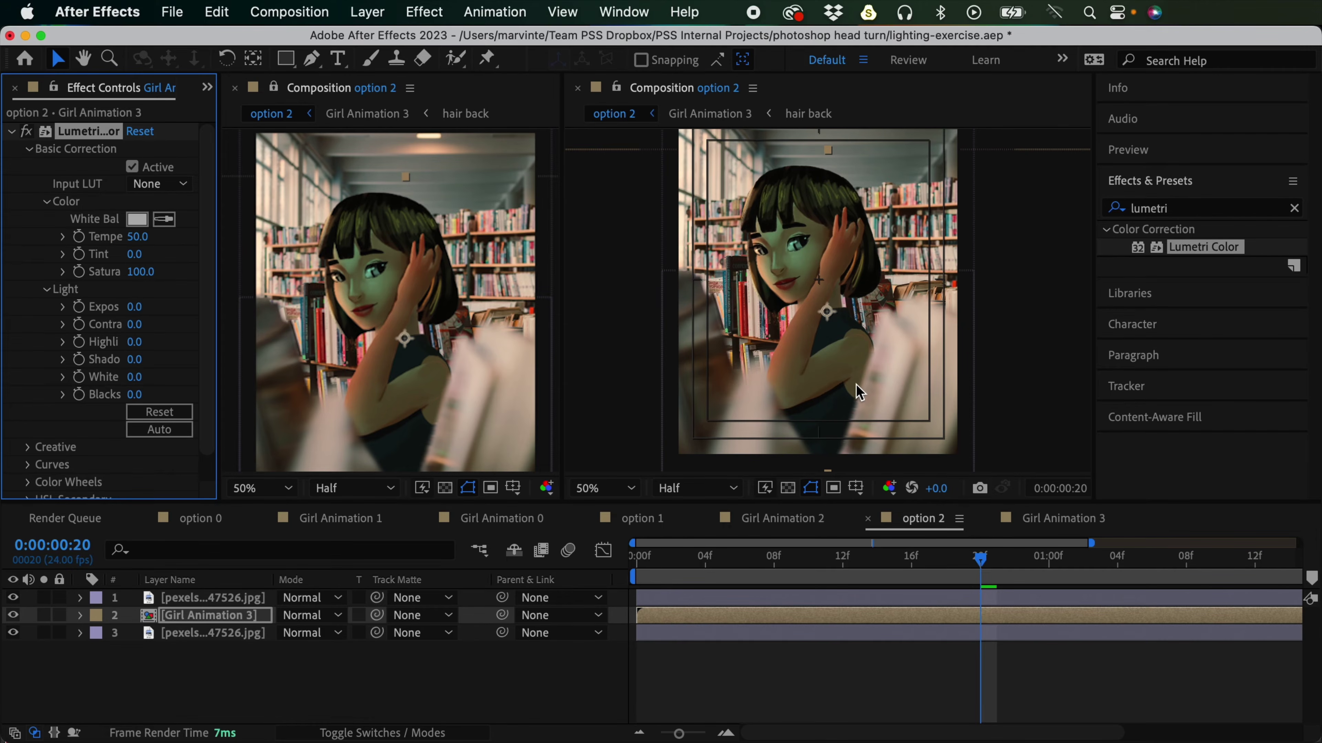
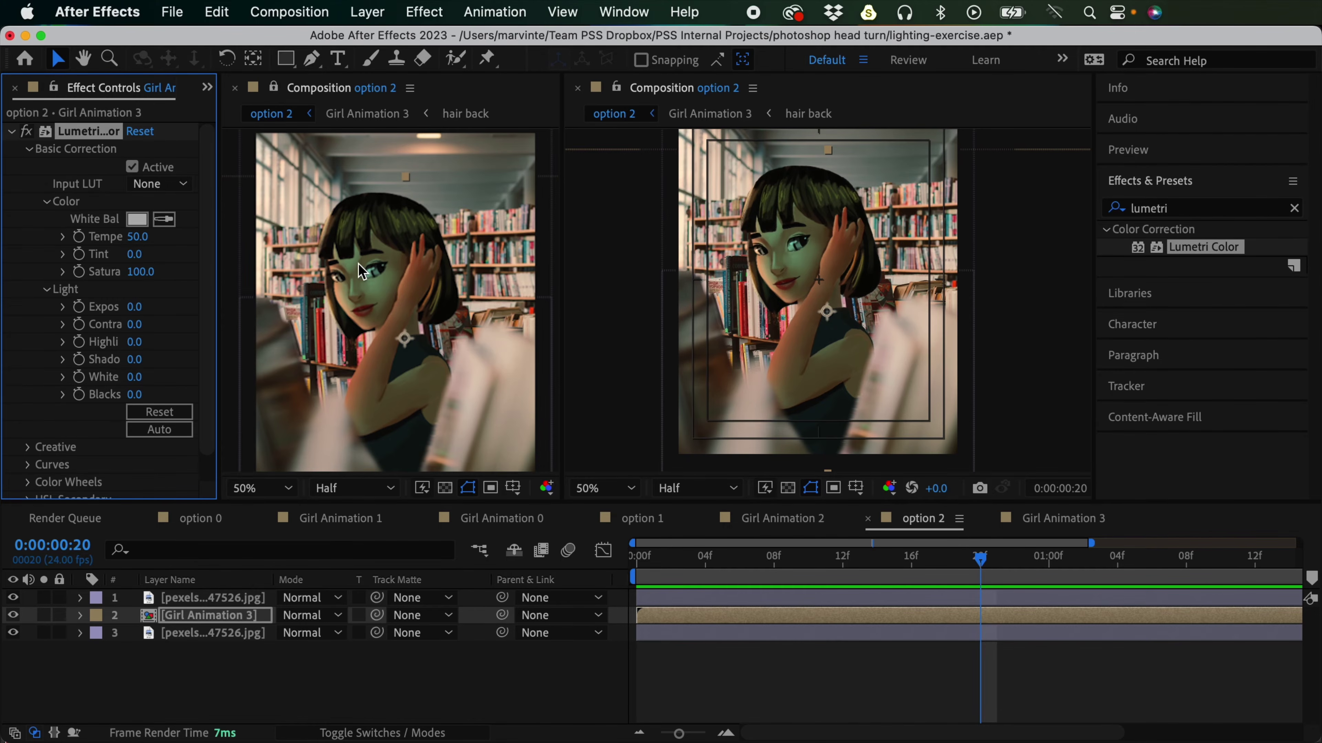
# Step: In the Girl Animation 3 composition, draw a closed Pen mask around the front half of the face on the head color shadow layer
pyautogui.doubleClick(804, 623)
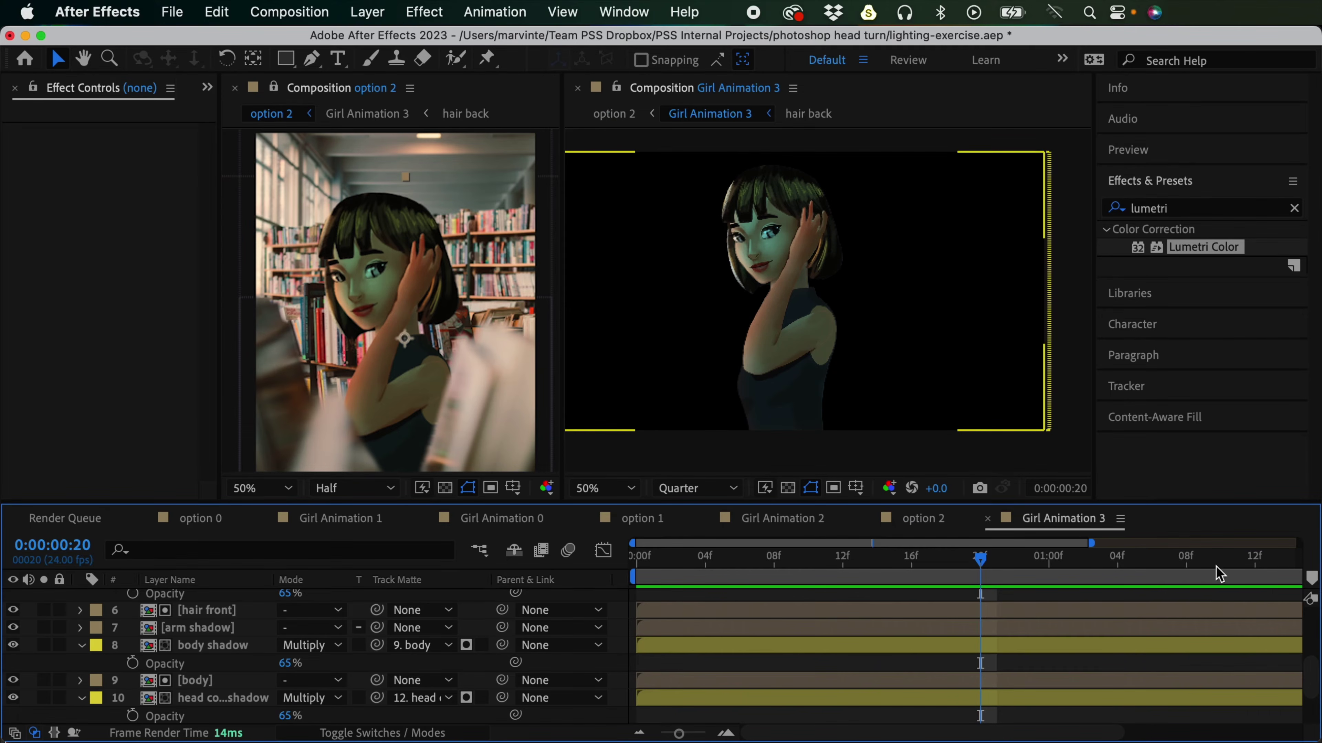
pyautogui.moveTo(1307, 666); pyautogui.dragTo(1306, 701)
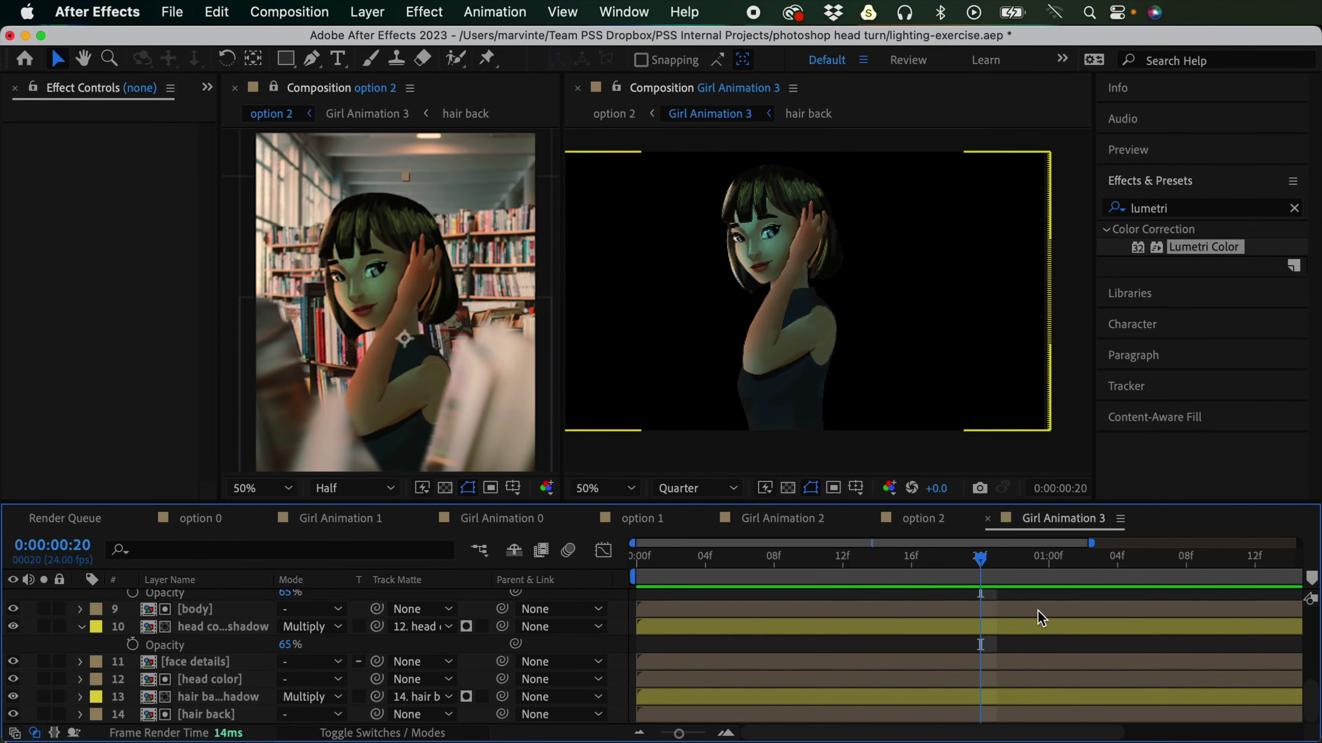
pyautogui.click(1001, 632)
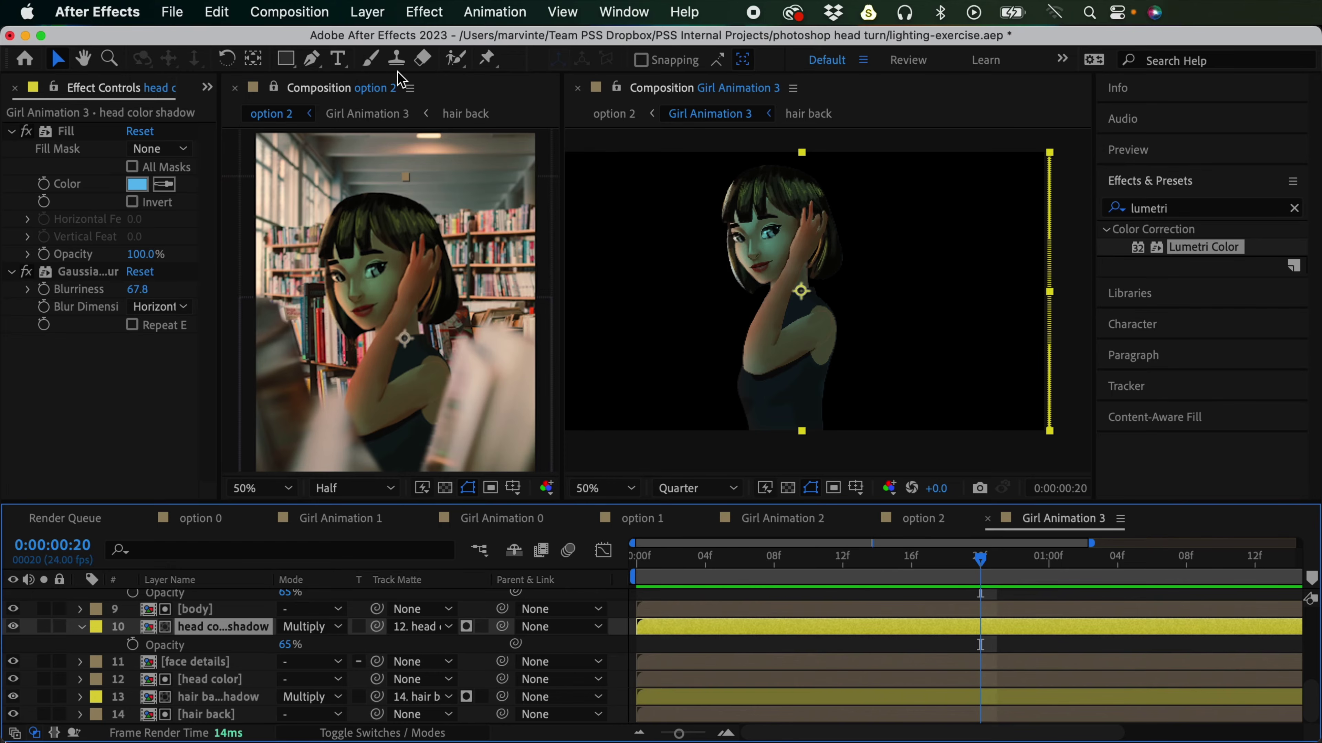
pyautogui.click(312, 58)
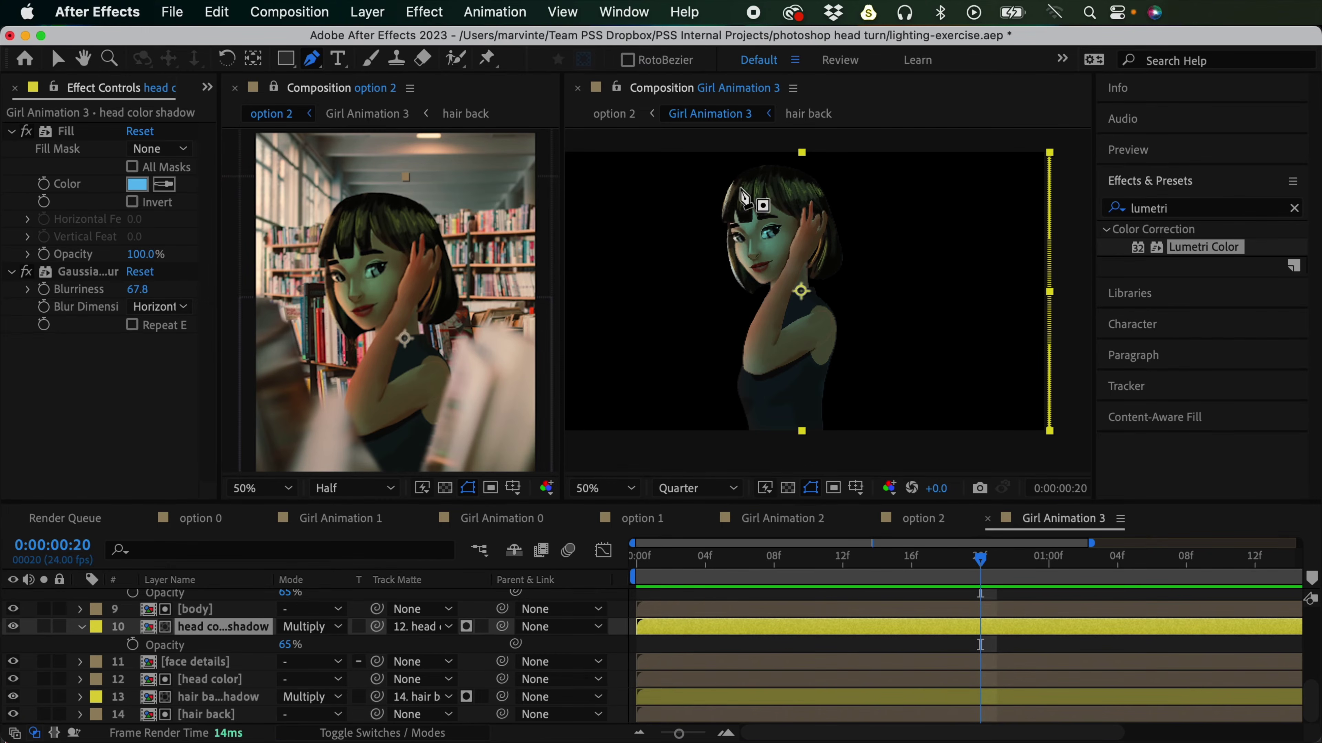
pyautogui.click(769, 264)
pyautogui.click(762, 241)
pyautogui.click(753, 167)
pyautogui.click(770, 303)
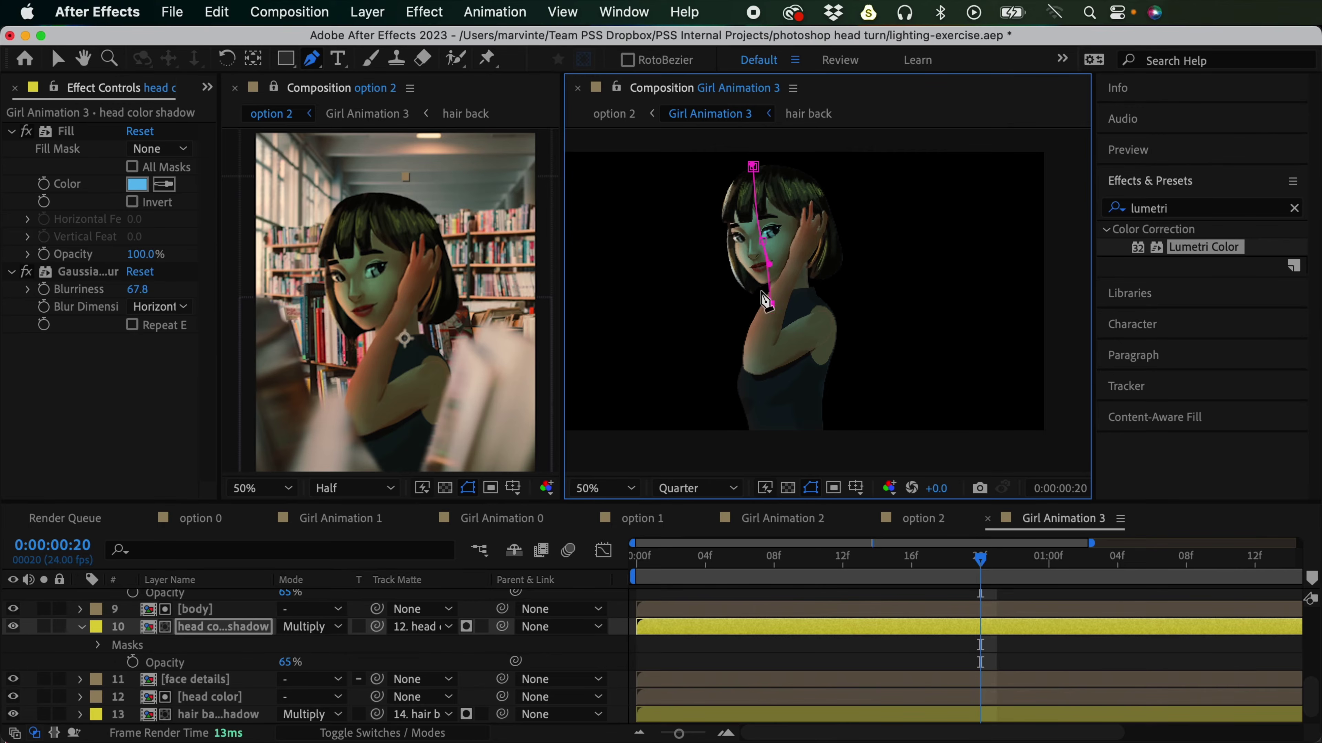
pyautogui.moveTo(701, 257); pyautogui.dragTo(692, 199)
pyautogui.click(708, 164)
pyautogui.click(753, 167)
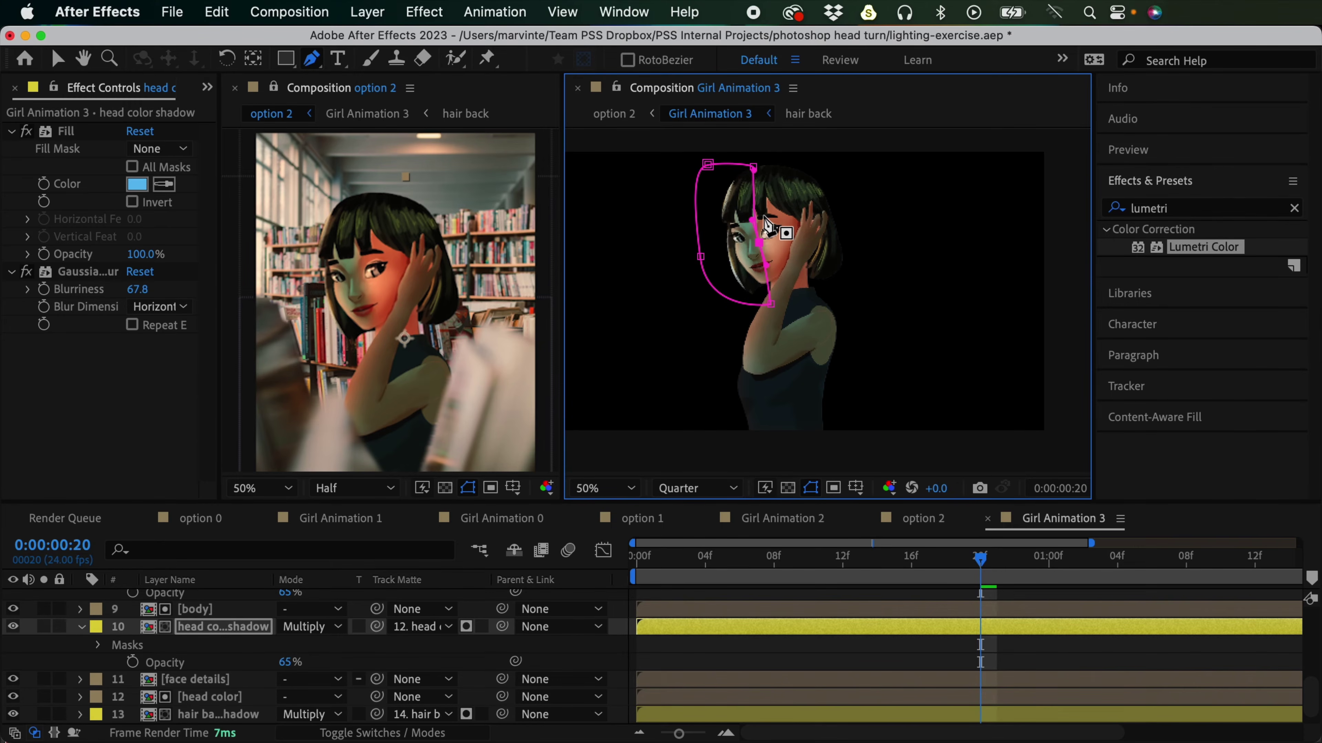
# Step: Invert the head color shadow's mask and reshape its inner edge along the middle of the face
pyautogui.click(99, 646)
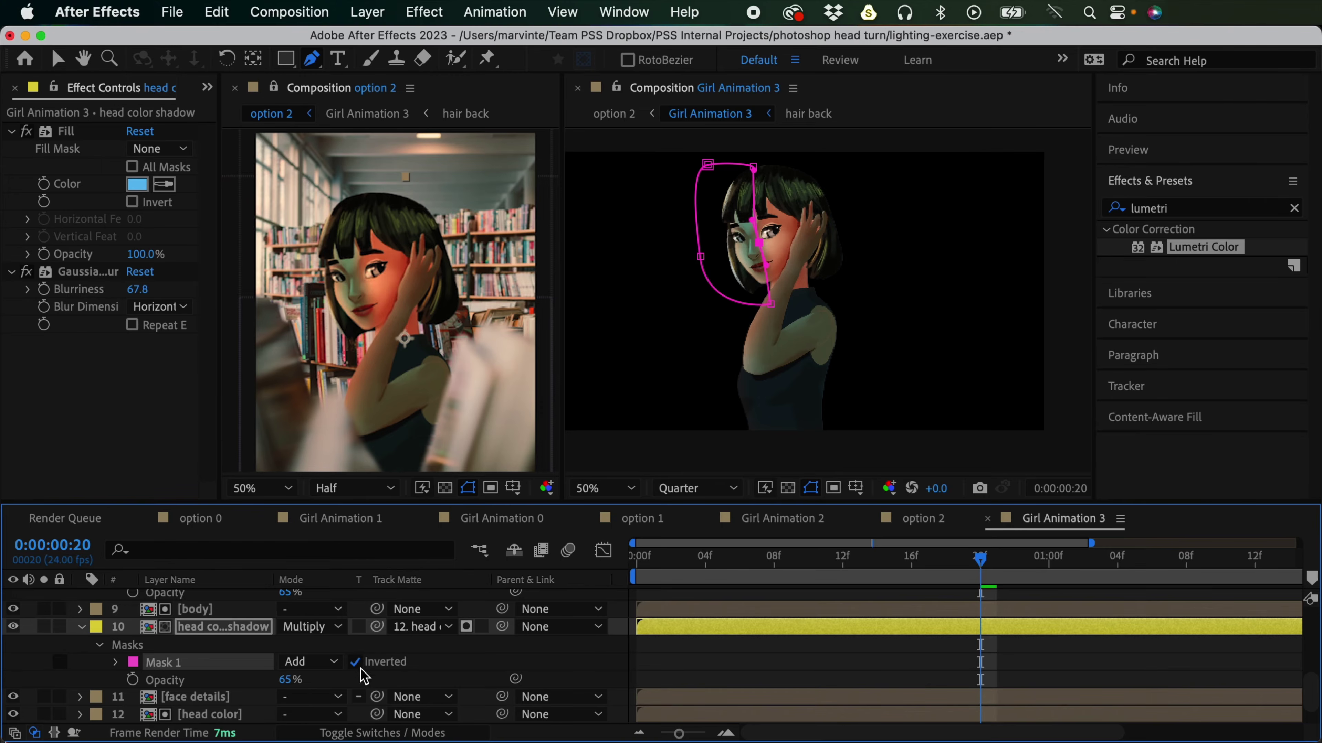
pyautogui.click(791, 645)
pyautogui.click(806, 633)
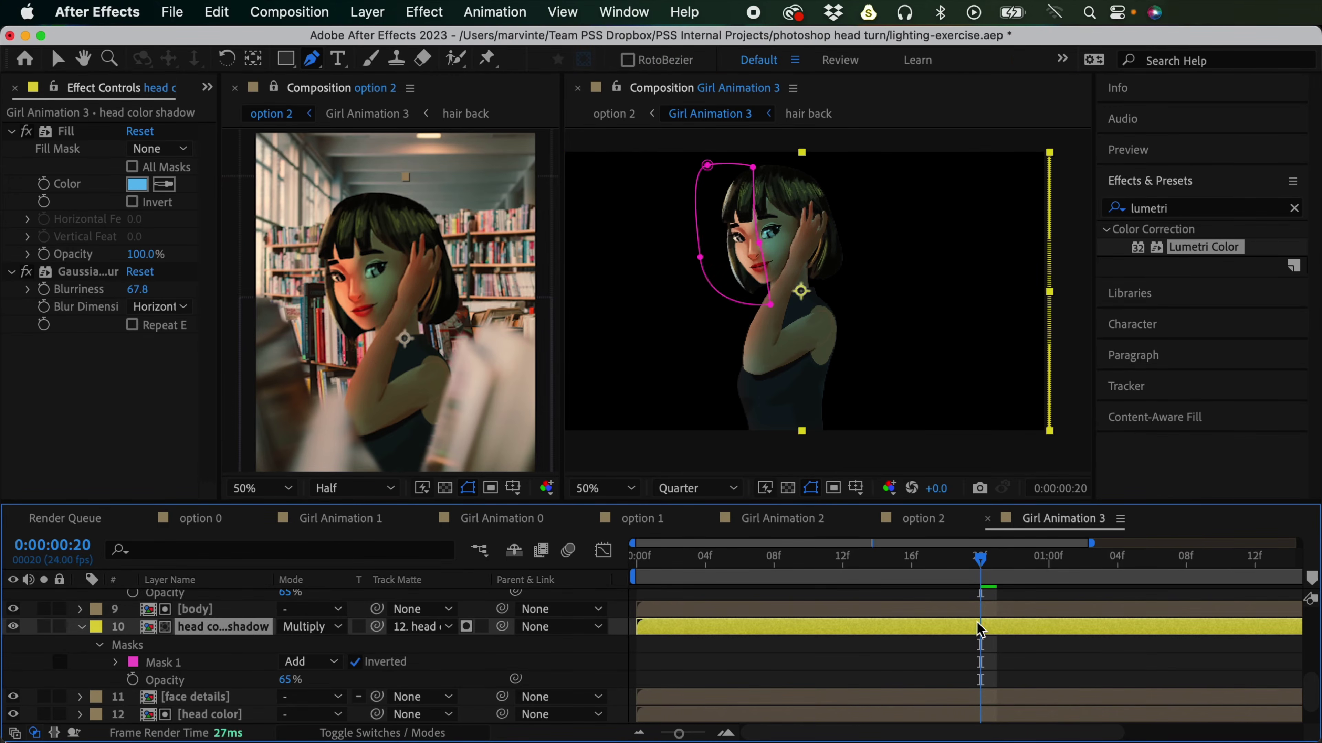
pyautogui.moveTo(765, 241); pyautogui.dragTo(749, 230)
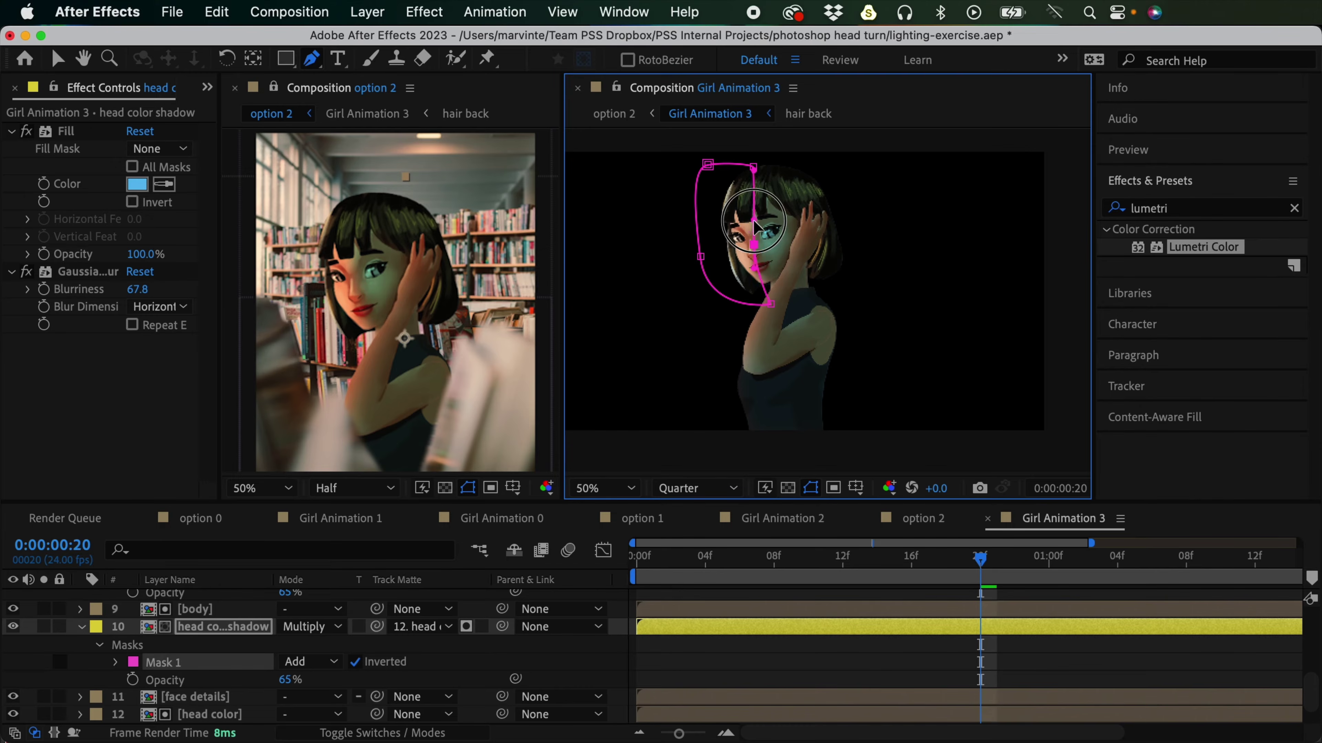
# Step: Try a 31-pixel feather on the head color shadow's mask and undo it
pyautogui.click(117, 663)
pyautogui.moveTo(320, 679); pyautogui.dragTo(353, 680)
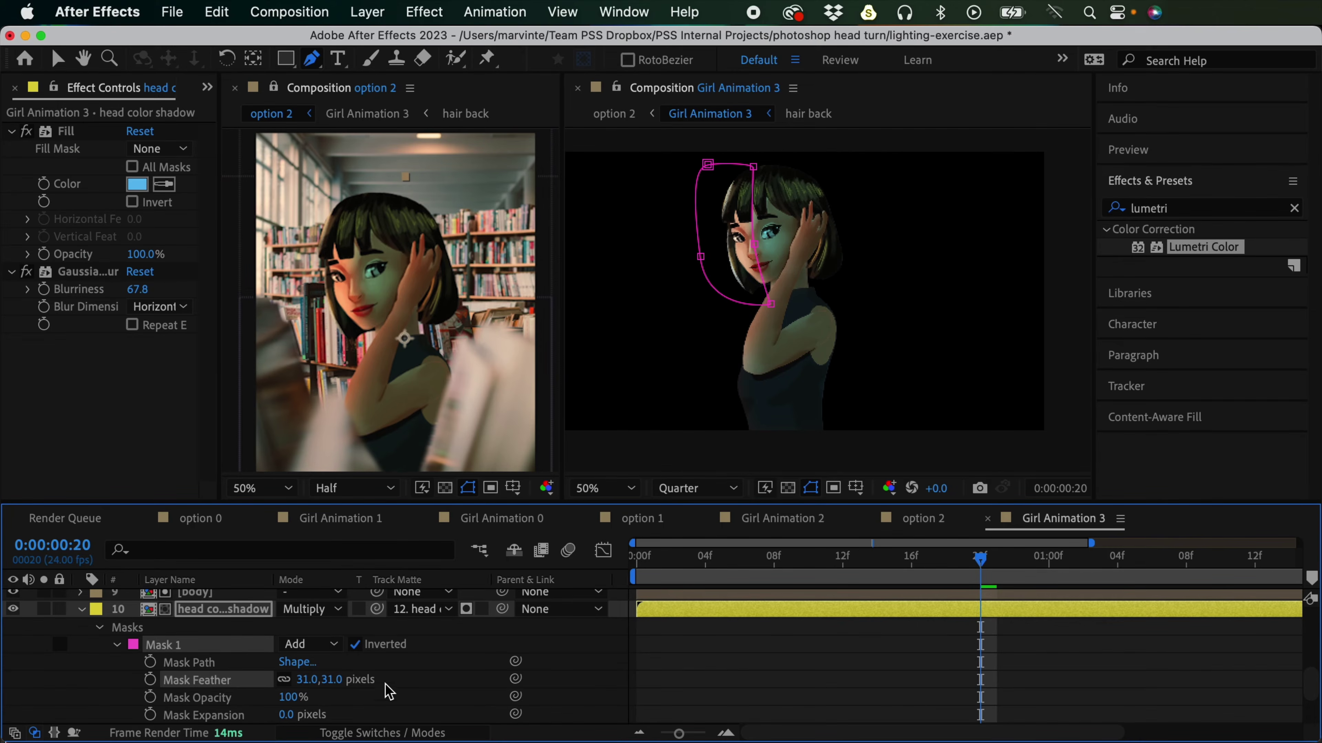
pyautogui.press('super+z')
pyautogui.click(941, 655)
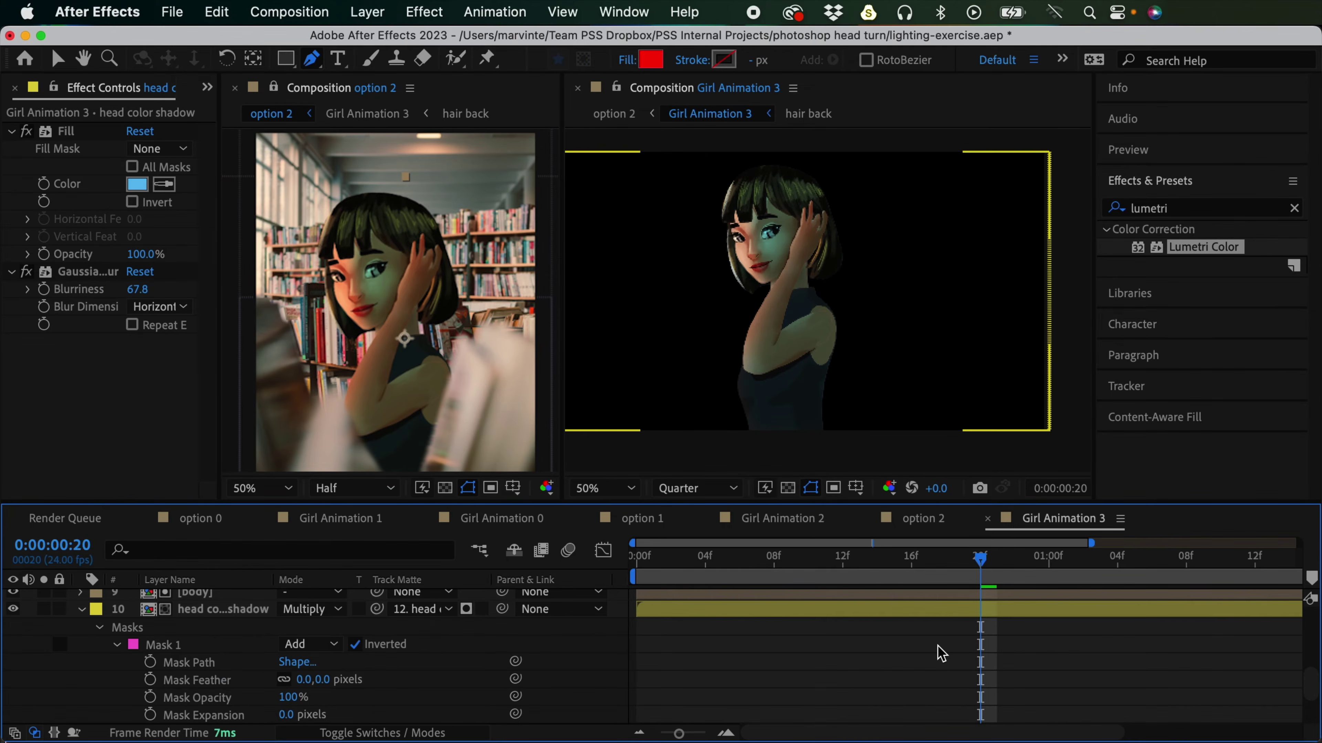
# Step: Set the head color shadow layer's opacity to 50%
pyautogui.click(857, 620)
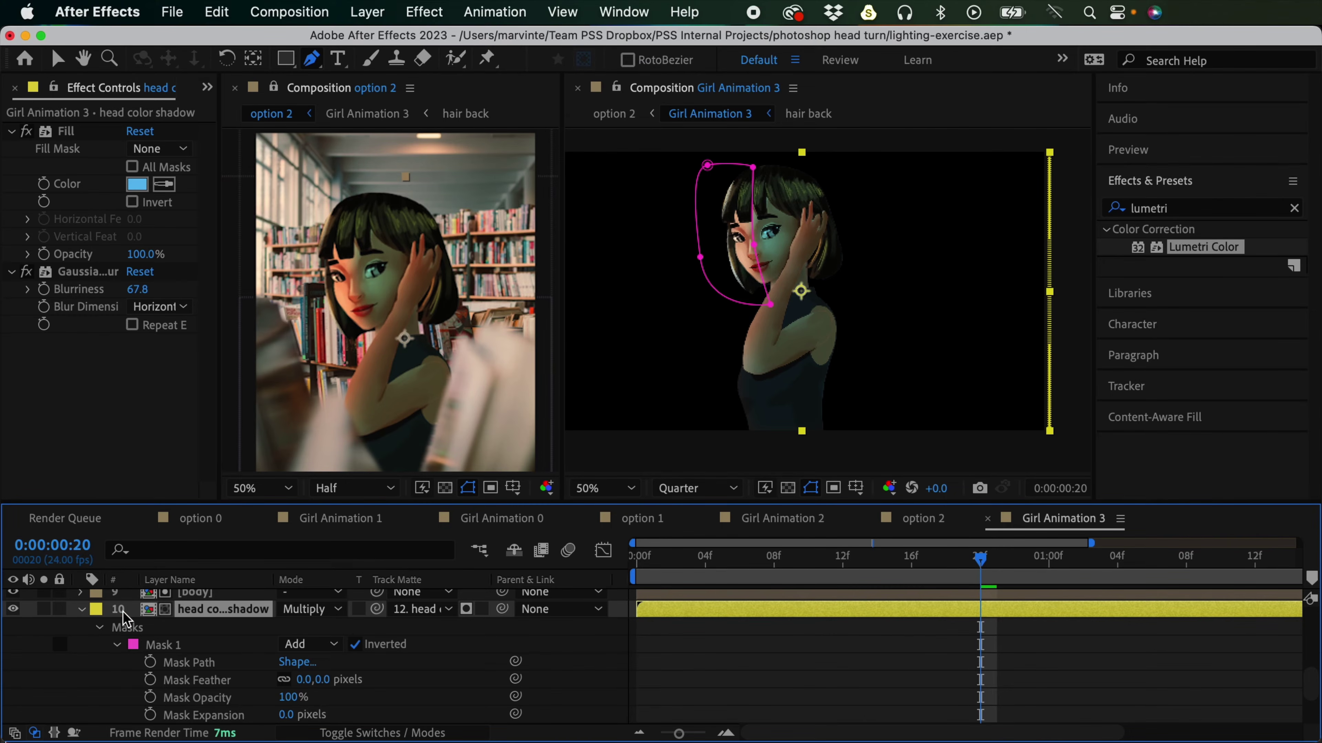
pyautogui.click(82, 609)
pyautogui.press('t')
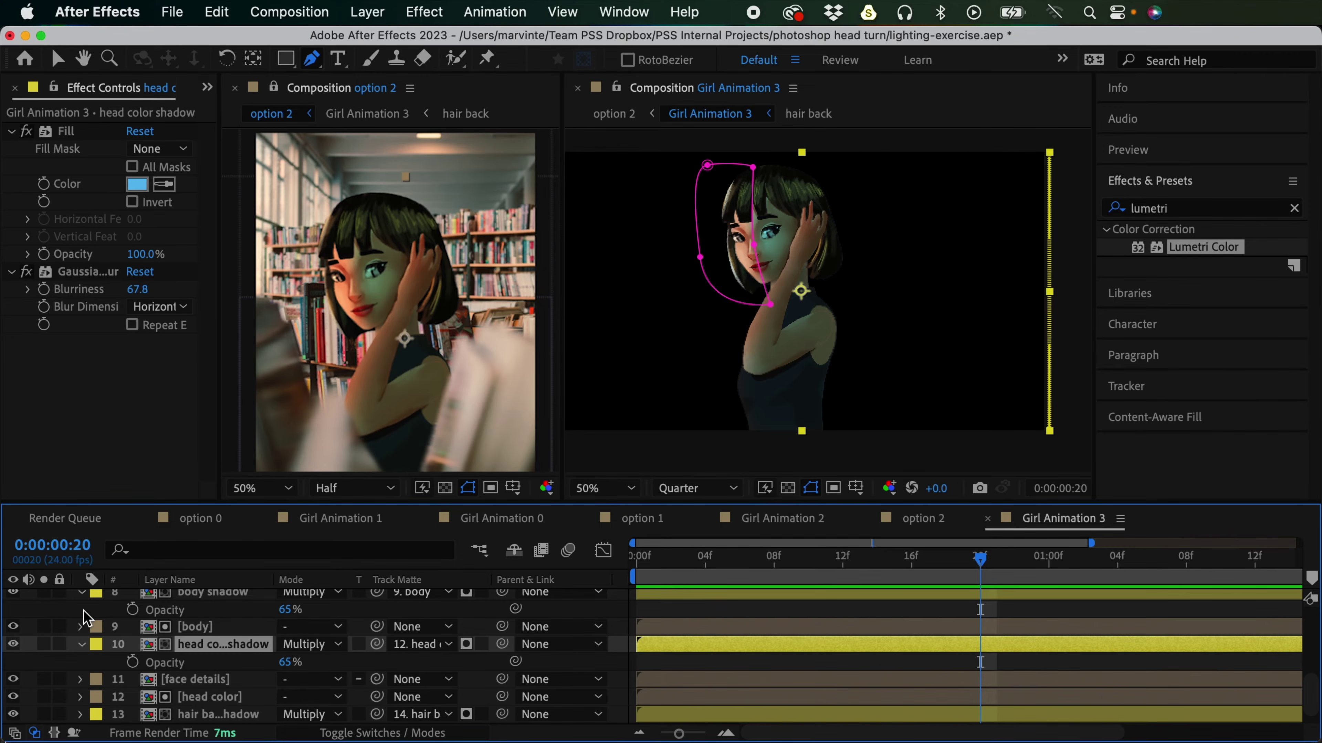
pyautogui.click(290, 662)
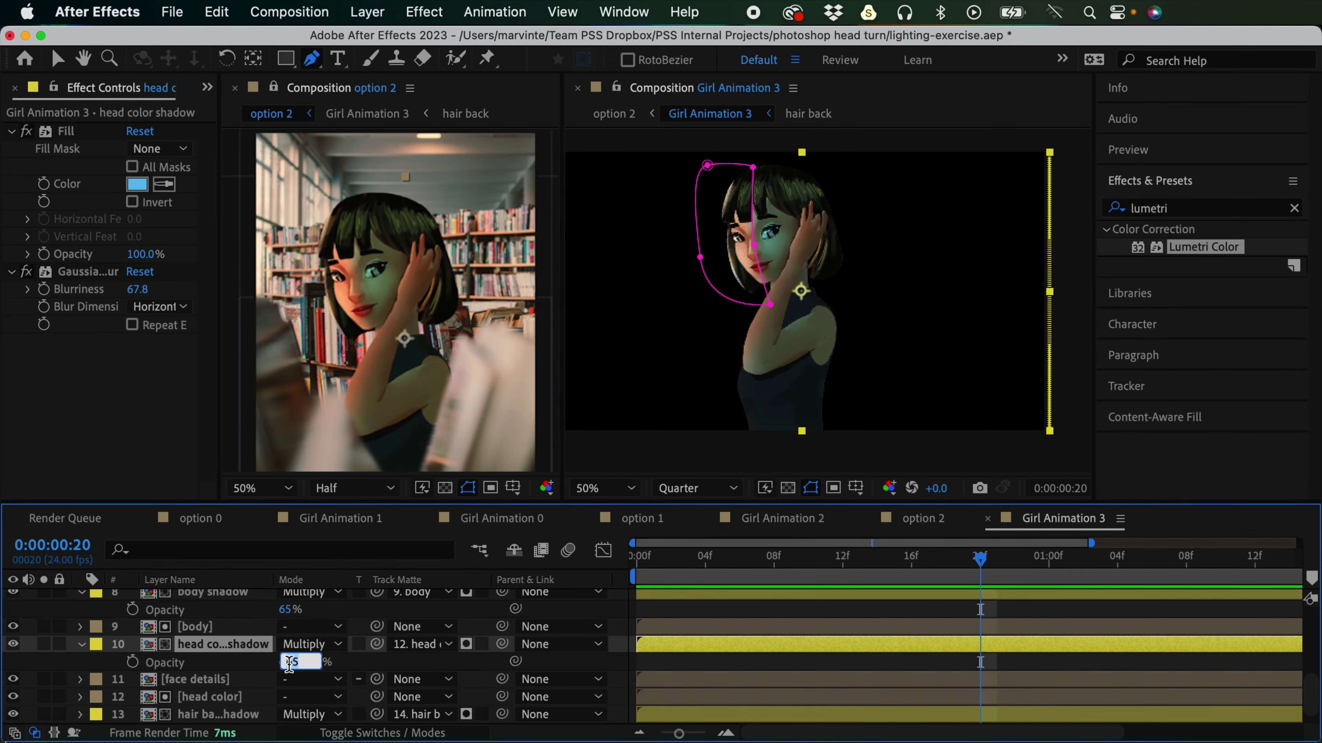
pyautogui.press('Return')
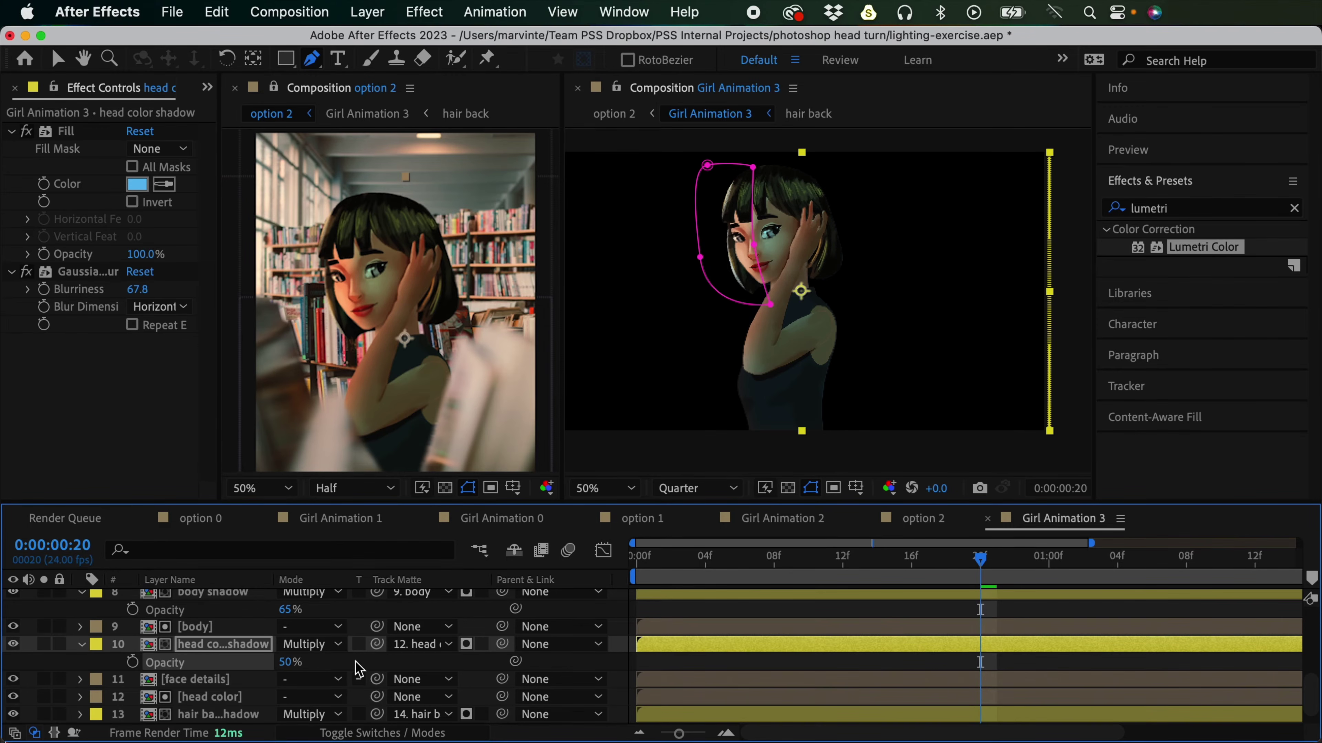
pyautogui.click(951, 665)
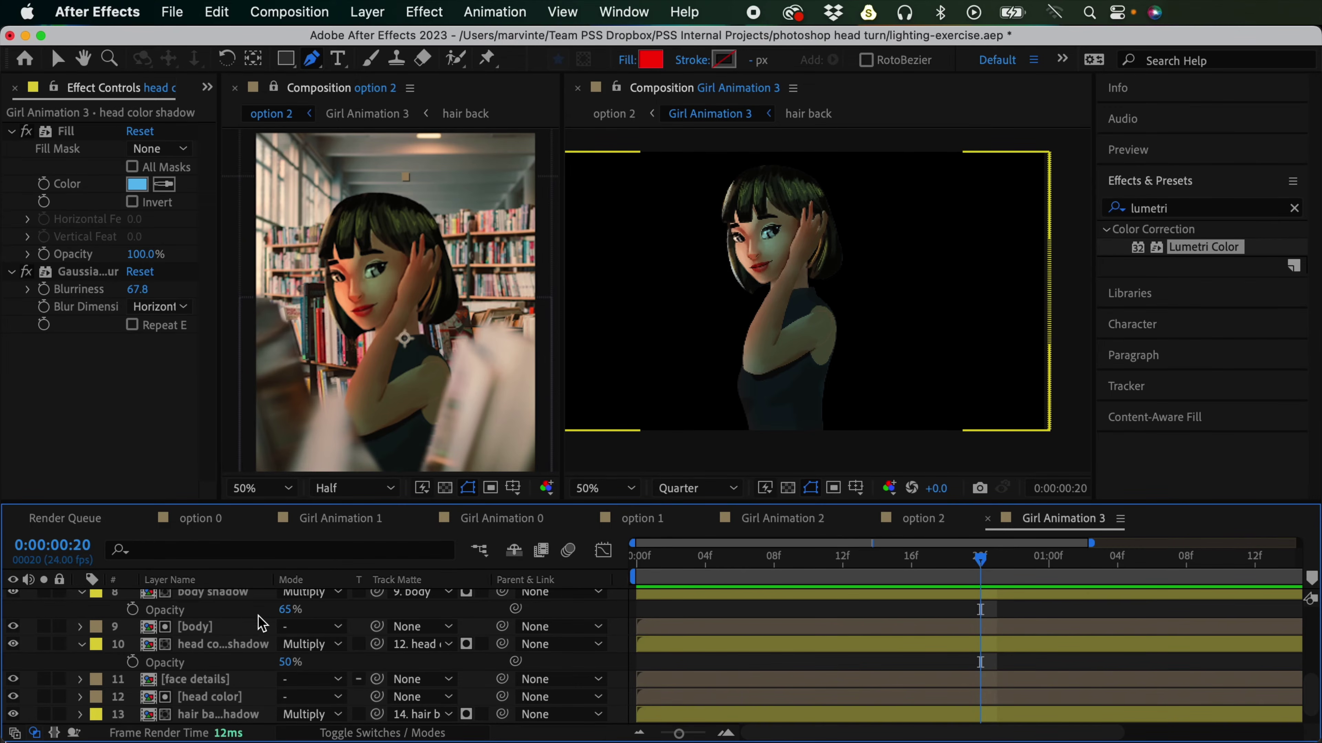
# Step: Set the opacity of the other shadow layers, including body, hair back, earing and arm shadow, to 50%
pyautogui.click(291, 609)
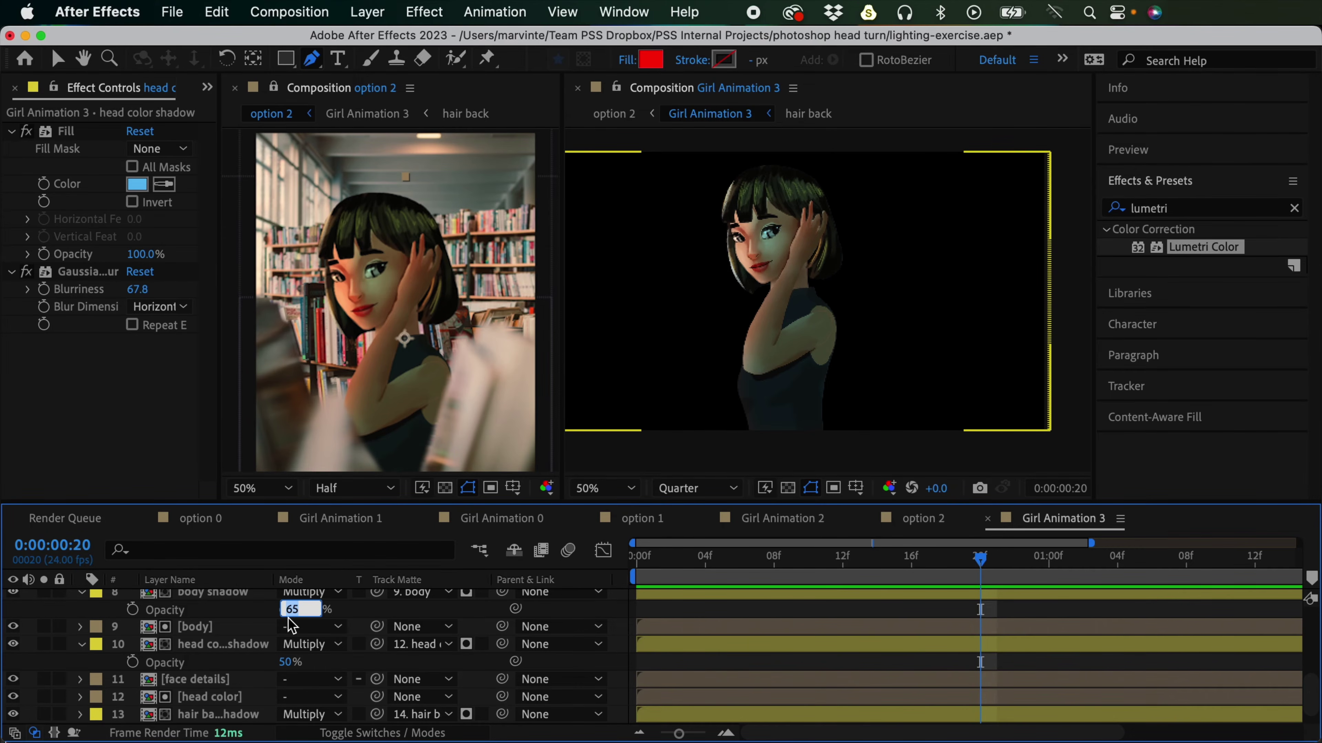
pyautogui.press('Return')
pyautogui.press('super+Up')
pyautogui.press('super+Up')
pyautogui.press('super+Up')
pyautogui.press('super+Up')
pyautogui.press('super+Up')
pyautogui.press('super+Up')
pyautogui.press('super+Up')
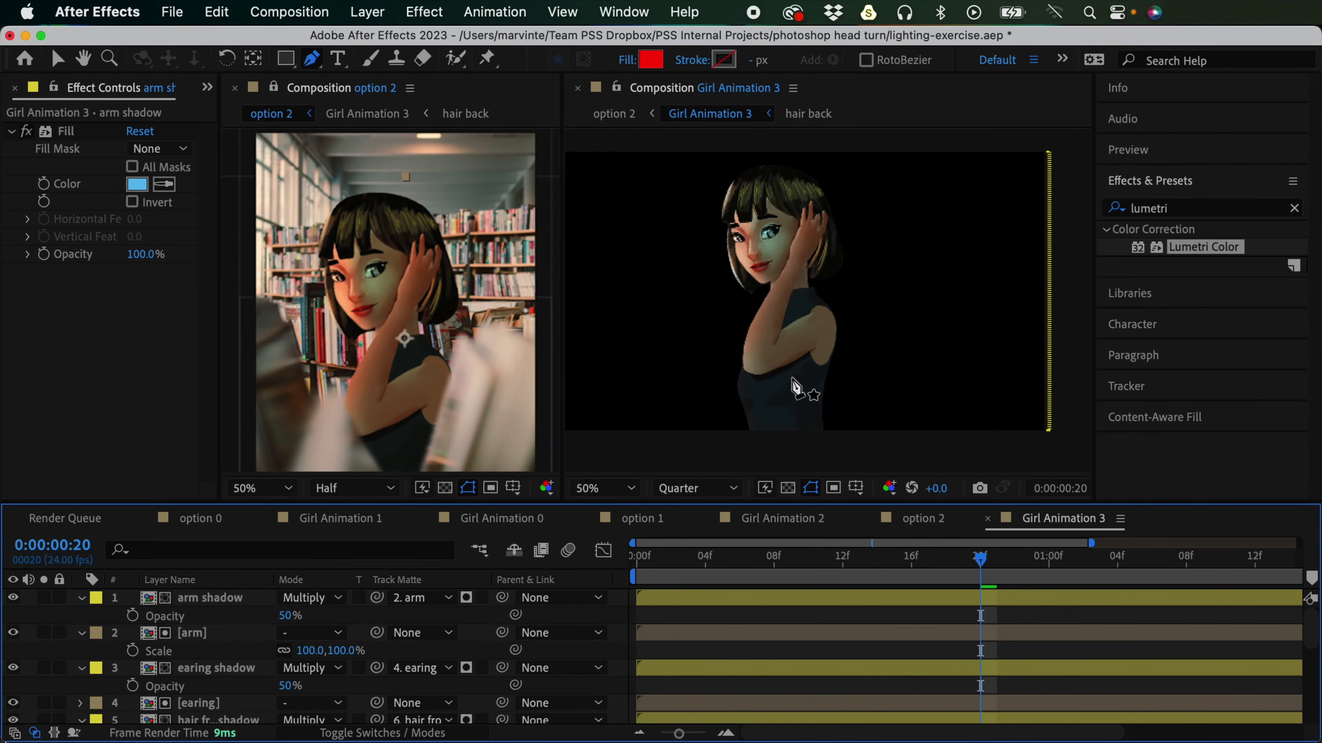
# Step: Scrub the animation up to frame 22 and examine how the arm shadow's mask lines up with the moving arm
pyautogui.press('v')
pyautogui.click(971, 567)
pyautogui.moveTo(971, 569)
pyautogui.mouseDown()
pyautogui.moveTo(689, 574)
pyautogui.moveTo(945, 562)
pyautogui.mouseUp()
pyautogui.click(1005, 603)
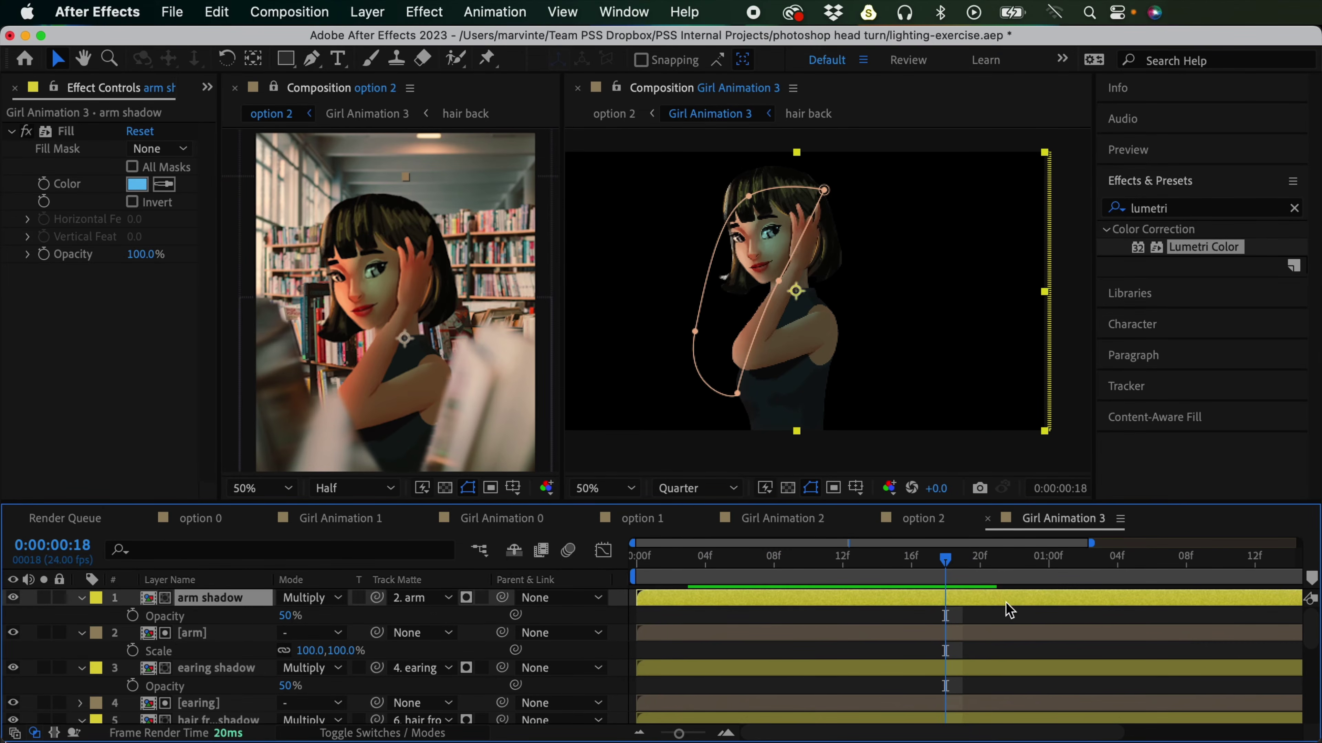
pyautogui.click(960, 609)
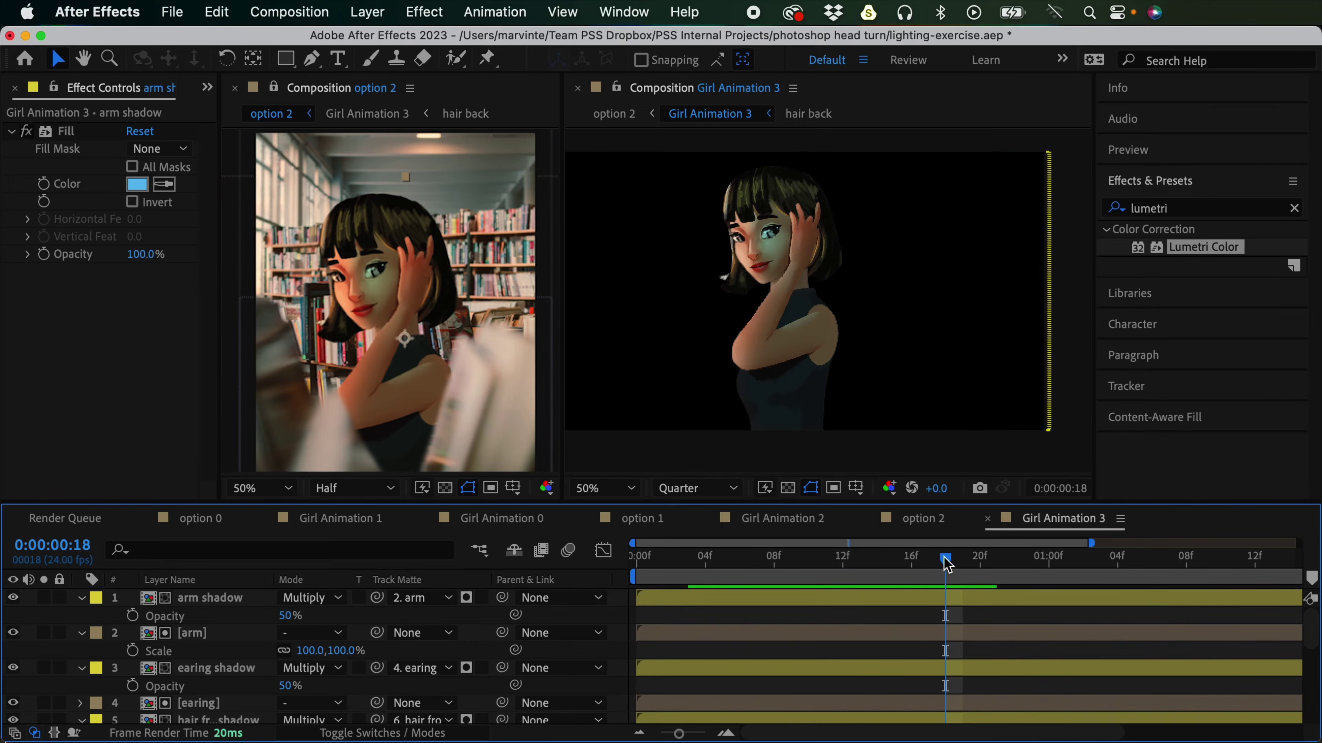
pyautogui.click(852, 562)
pyautogui.moveTo(852, 567); pyautogui.dragTo(1024, 564)
pyautogui.click(963, 604)
pyautogui.click(782, 595)
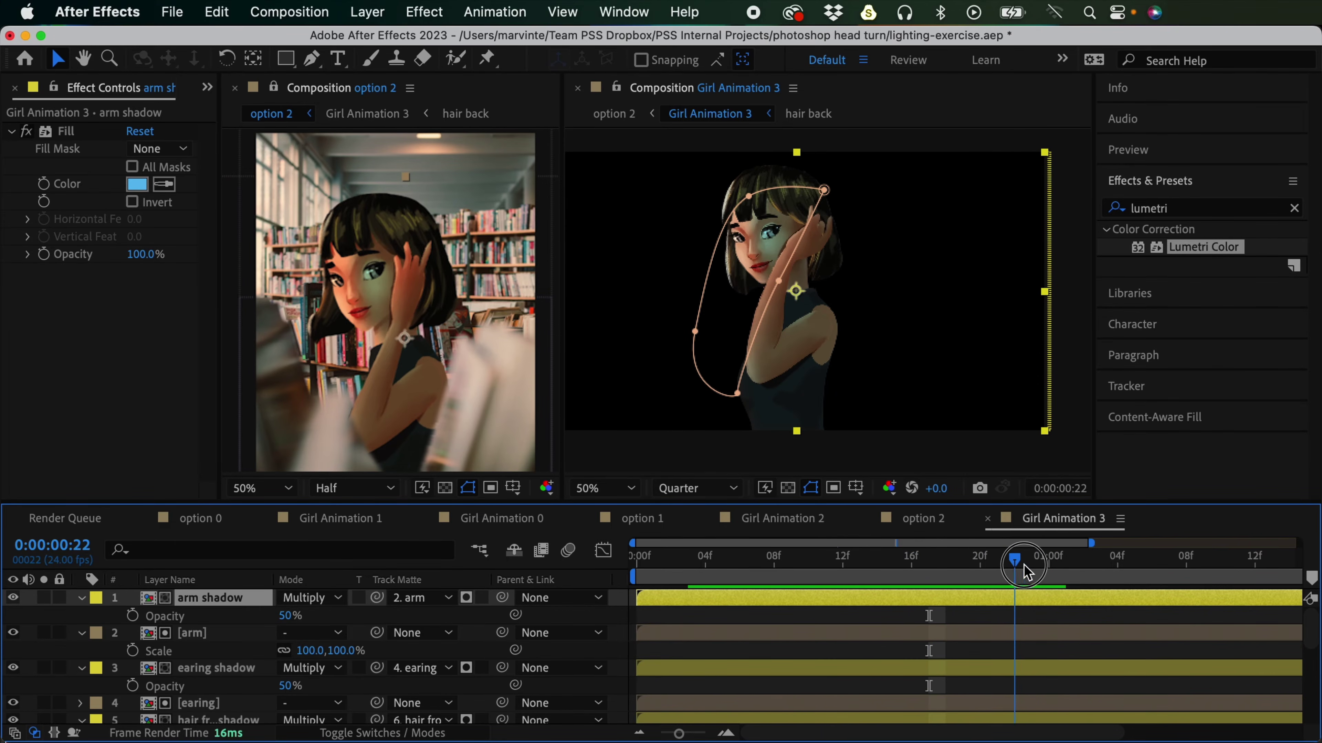
# Step: Add a Mask Path keyframe to the arm shadow's Mask 1 at frame 22
pyautogui.click(82, 598)
pyautogui.click(82, 598)
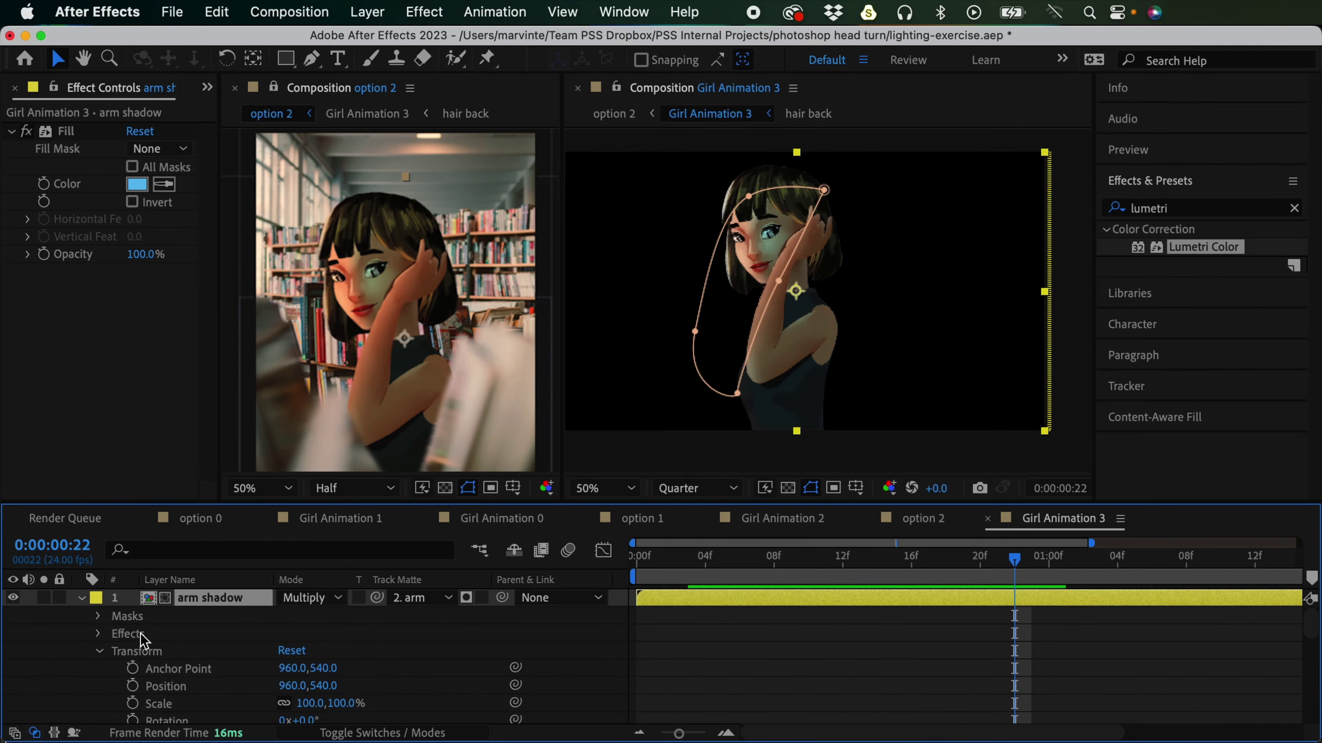
pyautogui.click(98, 616)
pyautogui.click(118, 635)
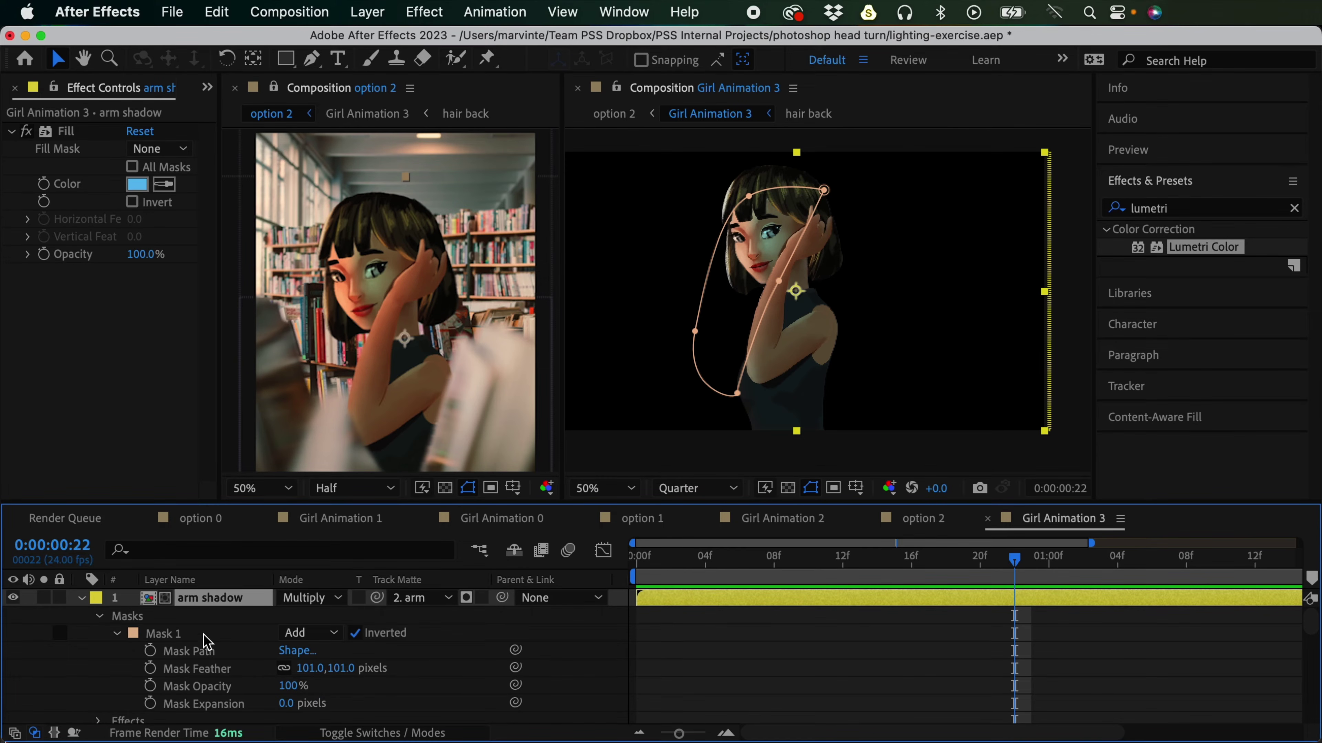
pyautogui.click(150, 651)
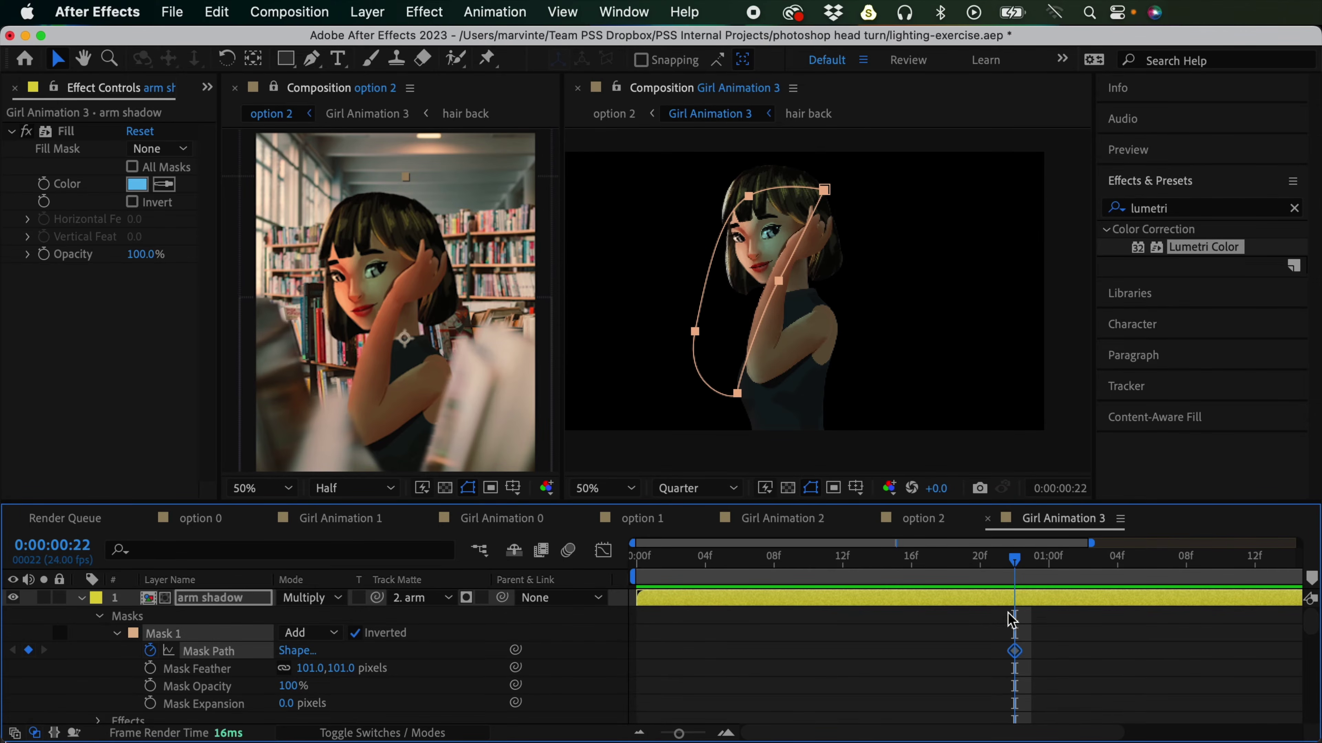
pyautogui.click(1029, 604)
# Step: At frame 10, reshape the arm shadow's mask path to follow the lowered arm, extending it below the elbow
pyautogui.click(1012, 562)
pyautogui.moveTo(1012, 562); pyautogui.dragTo(814, 567)
pyautogui.click(738, 400)
pyautogui.moveTo(779, 311); pyautogui.dragTo(758, 362)
pyautogui.moveTo(824, 189); pyautogui.dragTo(765, 206)
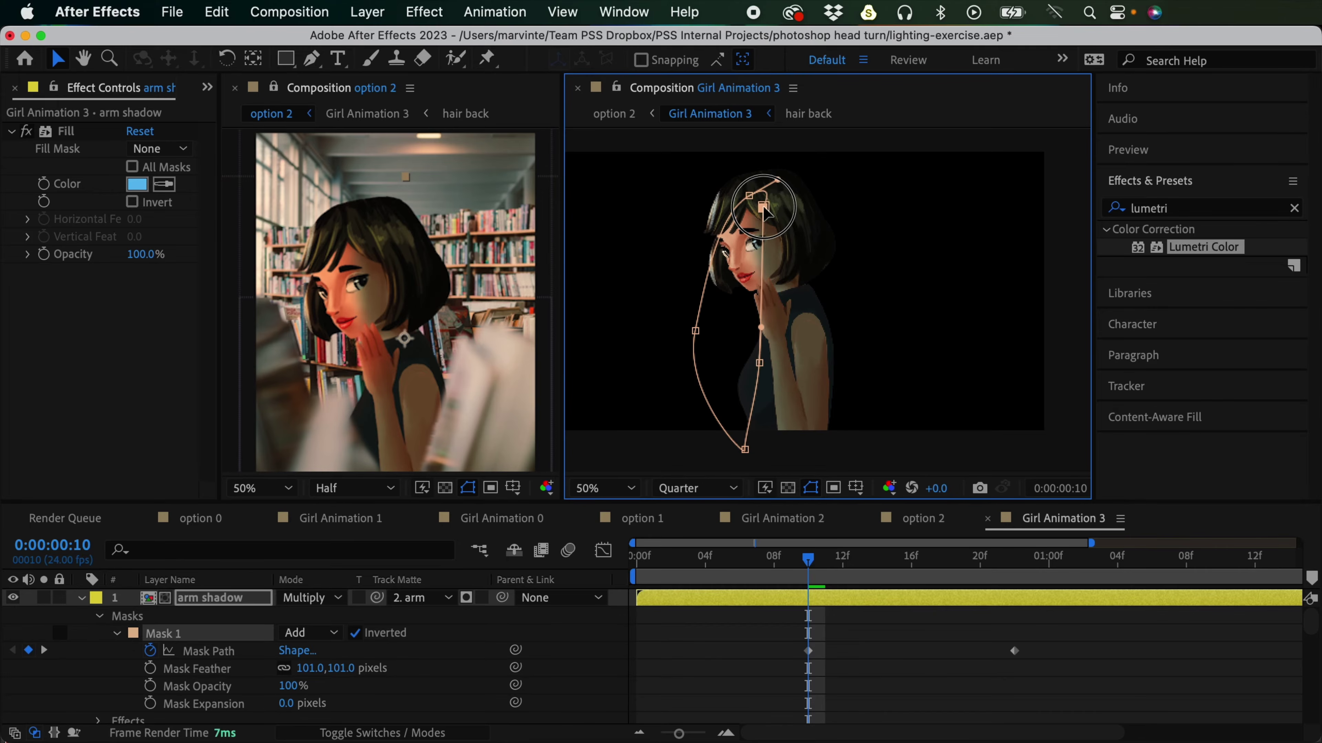
pyautogui.moveTo(694, 331); pyautogui.dragTo(644, 396)
pyautogui.moveTo(745, 450); pyautogui.dragTo(758, 466)
pyautogui.moveTo(759, 363); pyautogui.dragTo(749, 377)
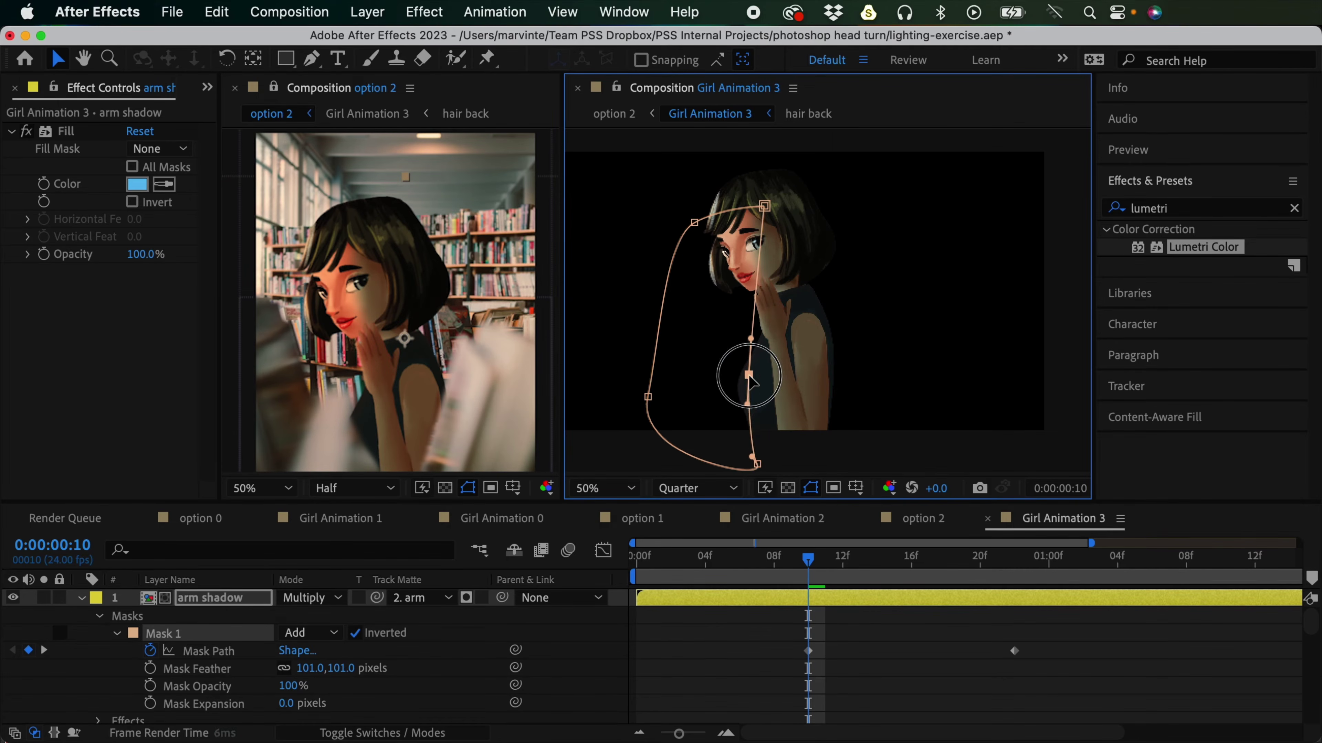
pyautogui.moveTo(757, 465); pyautogui.dragTo(772, 467)
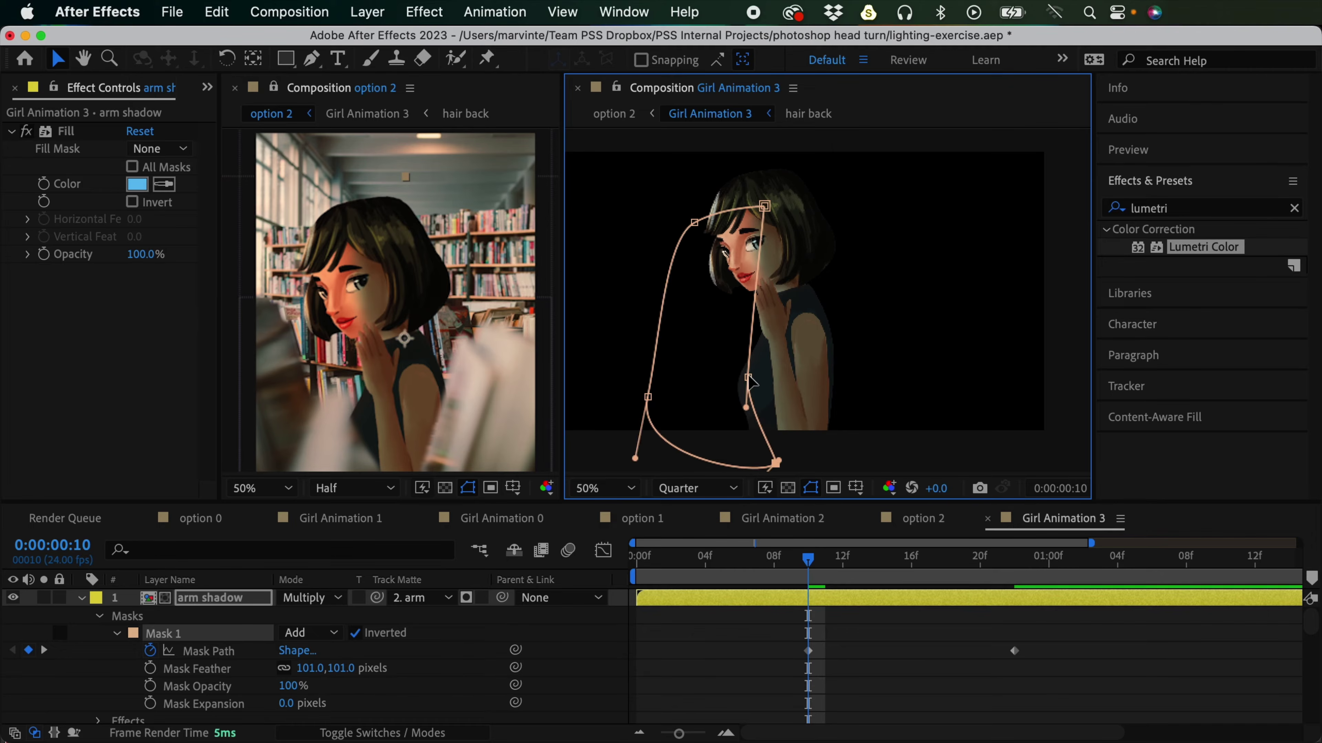
pyautogui.click(877, 657)
pyautogui.moveTo(830, 566)
pyautogui.mouseDown()
pyautogui.moveTo(1008, 569)
pyautogui.moveTo(923, 561)
pyautogui.moveTo(832, 581)
pyautogui.moveTo(980, 561)
pyautogui.moveTo(808, 562)
pyautogui.mouseUp()
# Step: Add a Mask Path keyframe to the head color shadow's Mask 1 at frame 19
pyautogui.scroll(-10, 1285, 677)
pyautogui.click(855, 609)
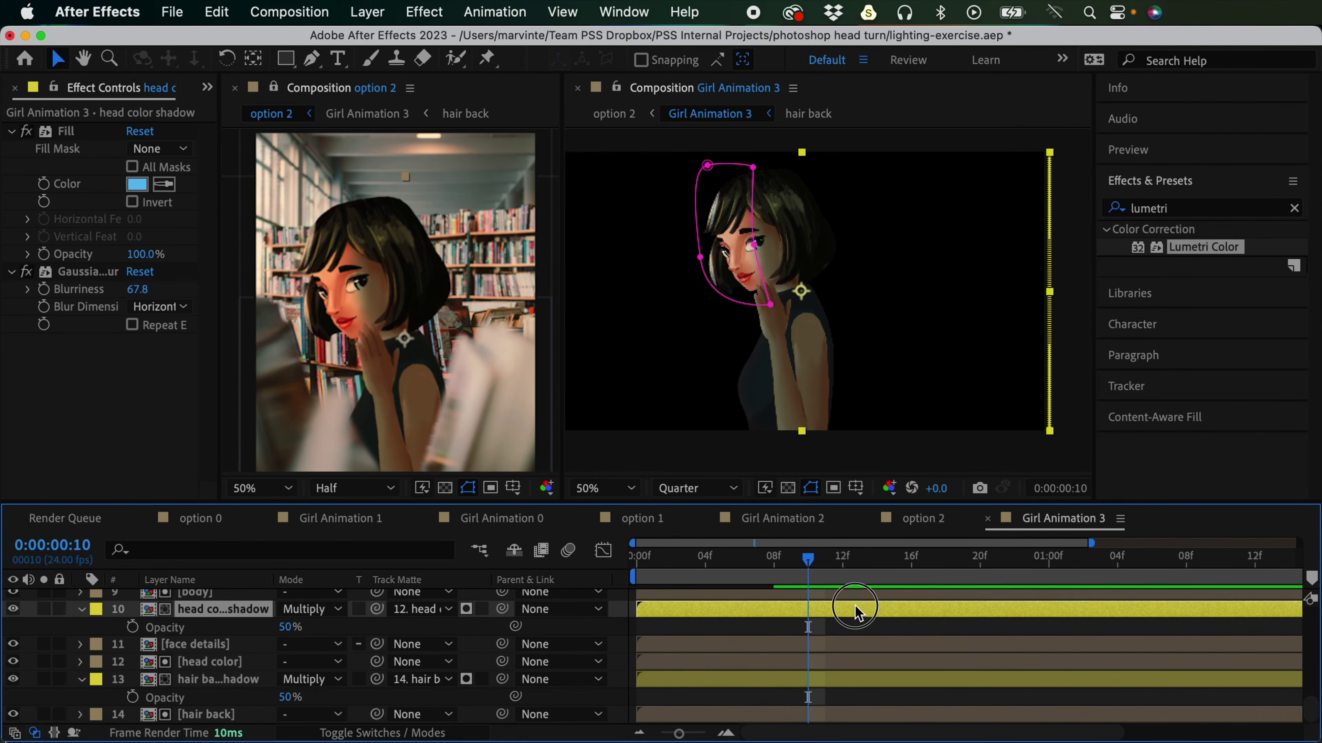
pyautogui.moveTo(812, 555); pyautogui.dragTo(965, 552)
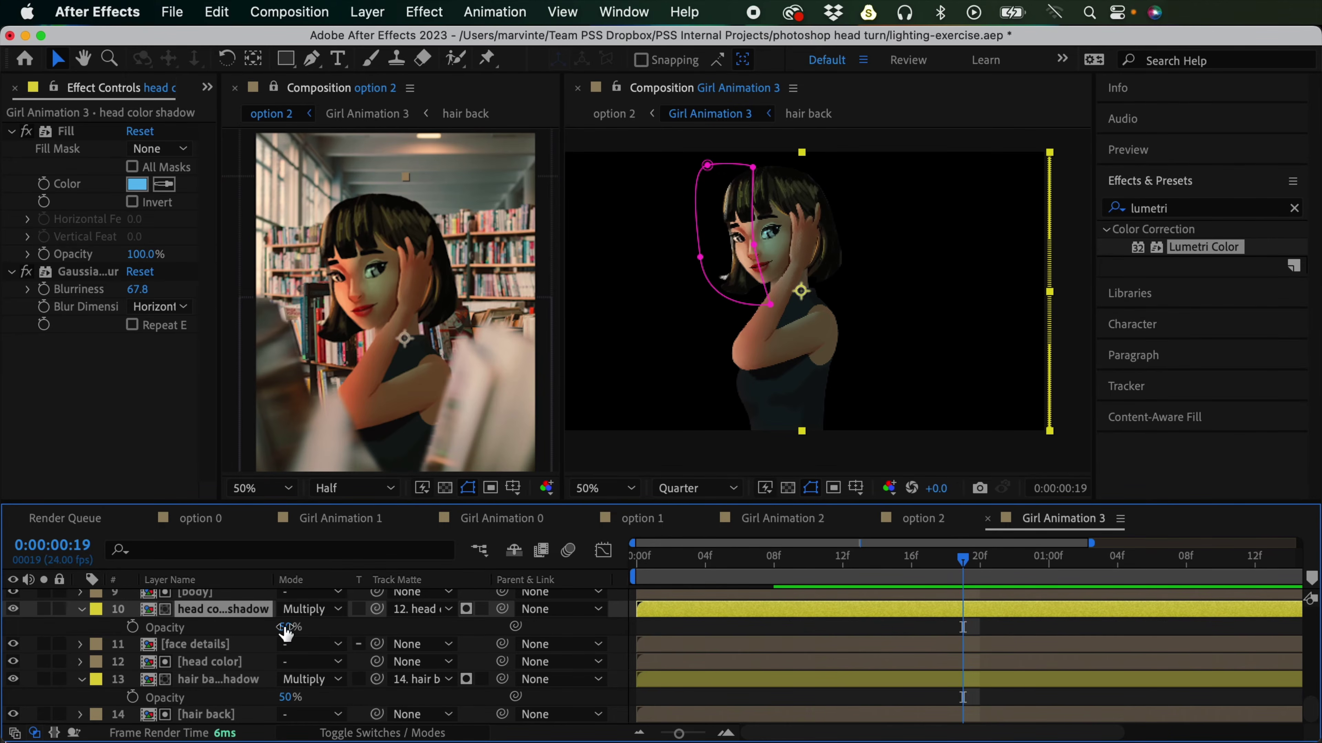
pyautogui.click(82, 609)
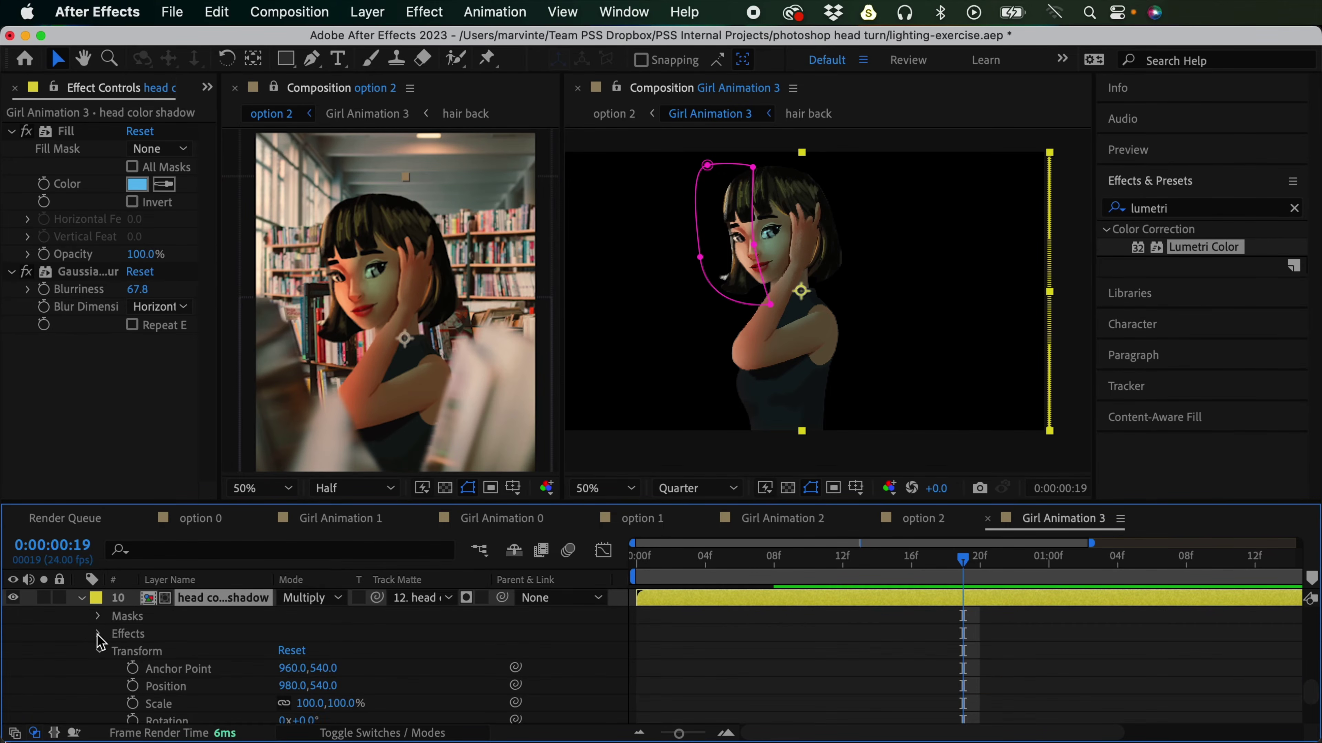
pyautogui.click(98, 617)
pyautogui.click(118, 634)
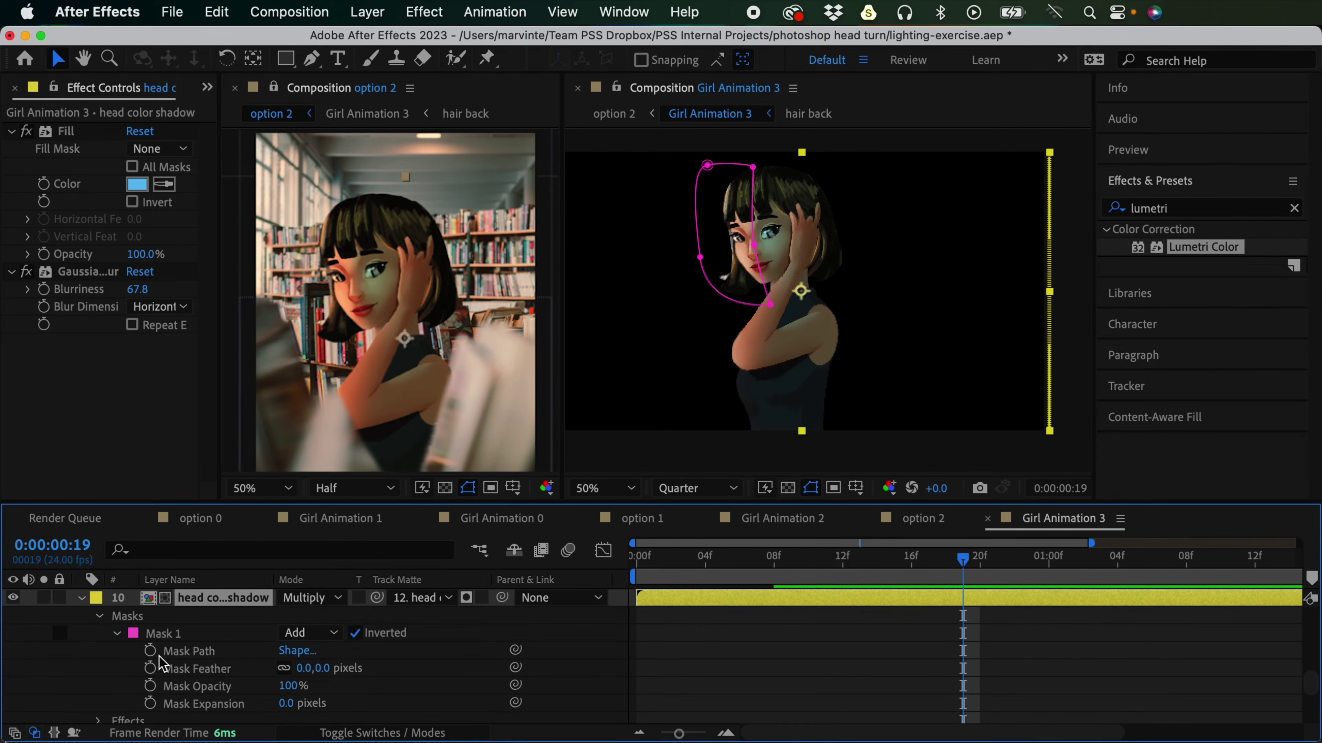
pyautogui.click(150, 651)
pyautogui.click(1039, 655)
# Step: At frame 10, reshape the head color shadow's mask path to follow the front edge of the turned face
pyautogui.moveTo(962, 568); pyautogui.dragTo(808, 584)
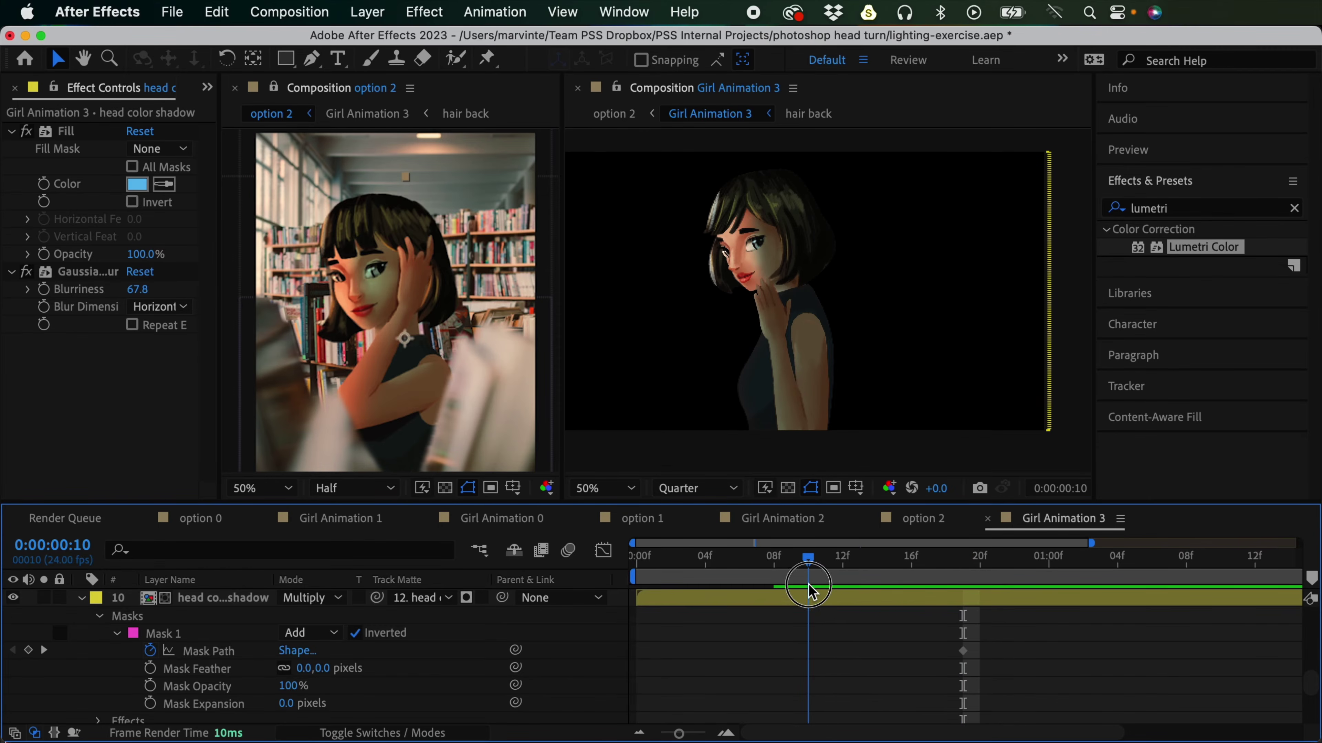
pyautogui.click(905, 599)
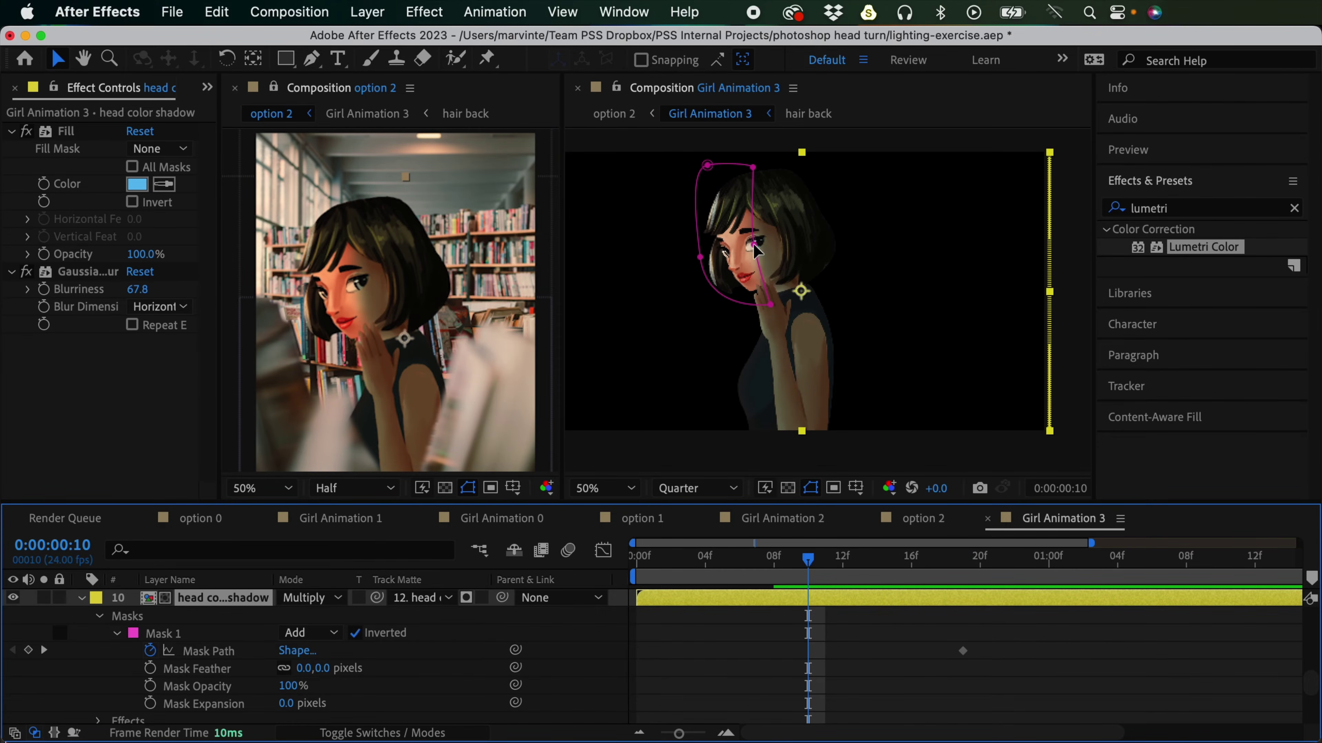
pyautogui.moveTo(754, 243); pyautogui.dragTo(733, 250)
pyautogui.moveTo(753, 168); pyautogui.dragTo(693, 172)
pyautogui.moveTo(700, 256); pyautogui.dragTo(690, 260)
pyautogui.click(734, 250)
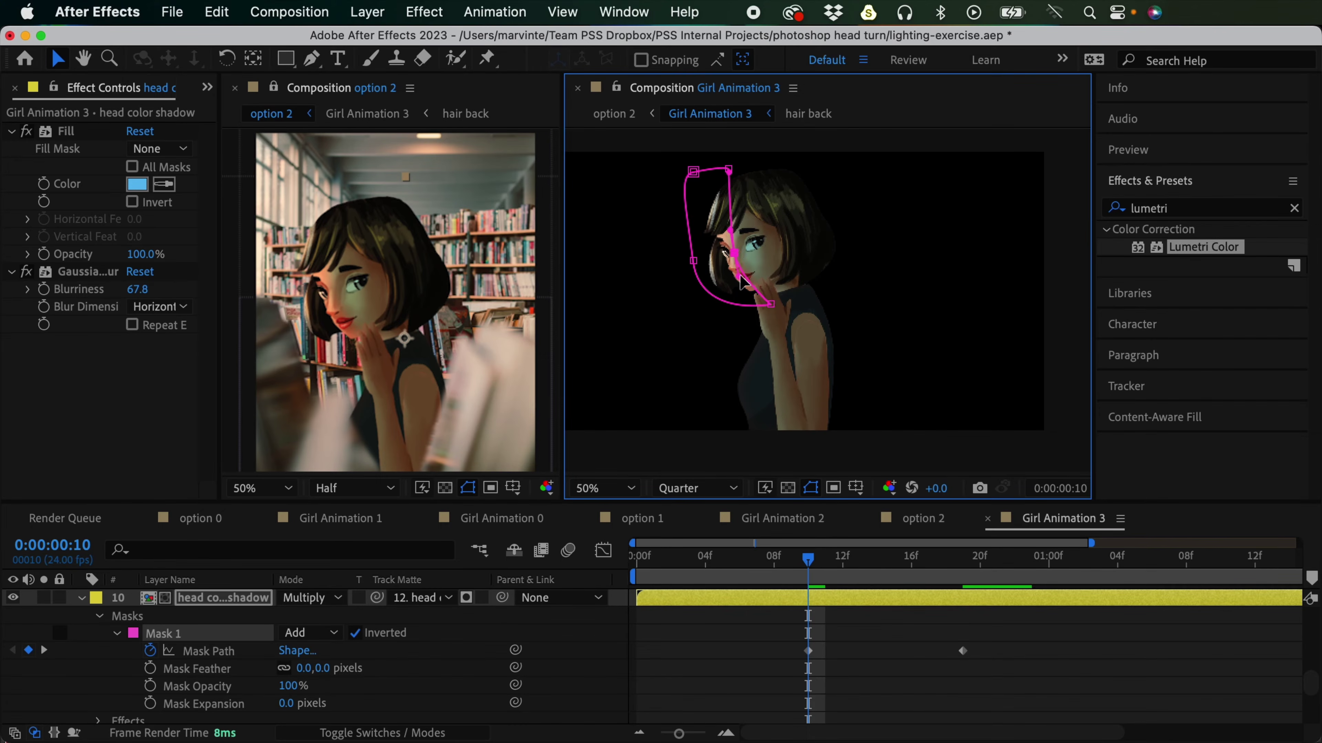
# Step: At frame 4, reshape the head color shadow's mask path so it sits in front of the profile, clear of the face
pyautogui.click(832, 629)
pyautogui.moveTo(808, 558); pyautogui.dragTo(713, 582)
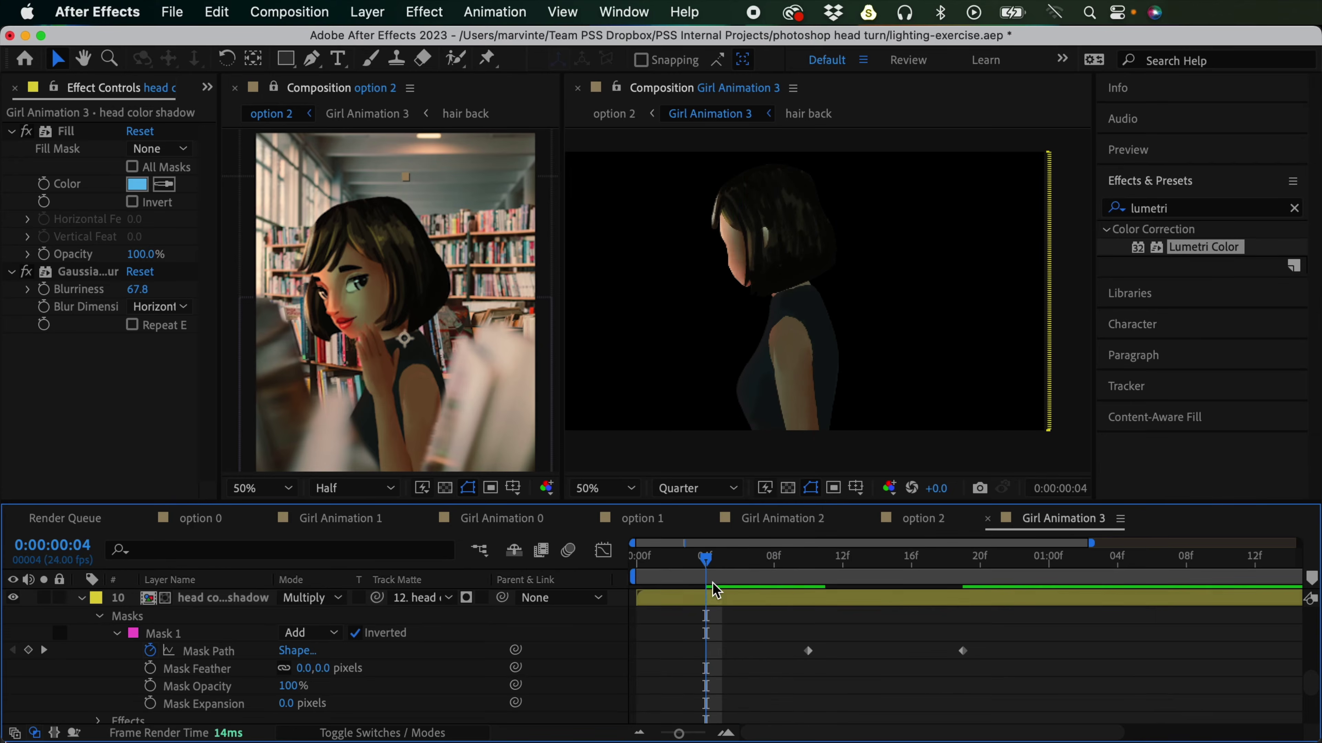
pyautogui.click(745, 598)
pyautogui.moveTo(734, 249); pyautogui.dragTo(719, 259)
pyautogui.moveTo(729, 169); pyautogui.dragTo(709, 170)
pyautogui.moveTo(774, 305); pyautogui.dragTo(746, 318)
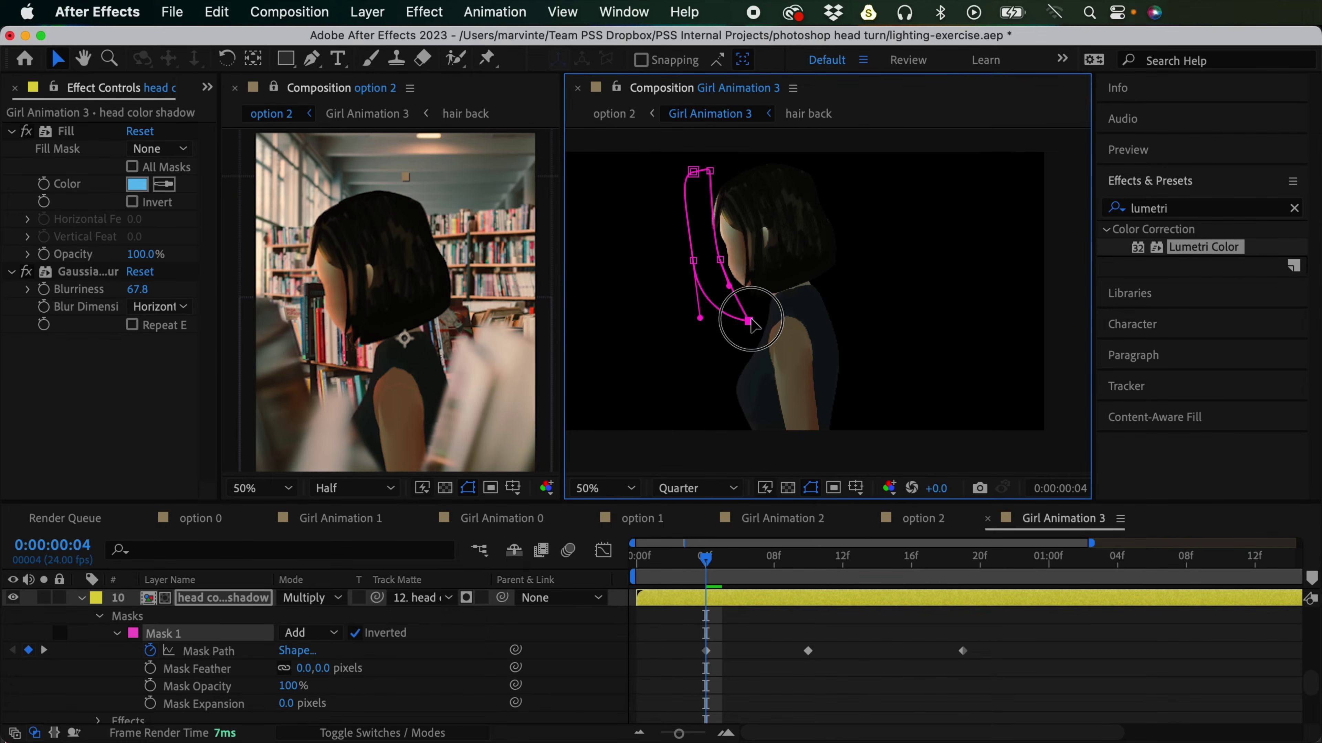
pyautogui.moveTo(720, 259)
pyautogui.mouseDown()
pyautogui.moveTo(649, 280)
pyautogui.moveTo(695, 260)
pyautogui.mouseUp()
pyautogui.moveTo(709, 170); pyautogui.dragTo(698, 176)
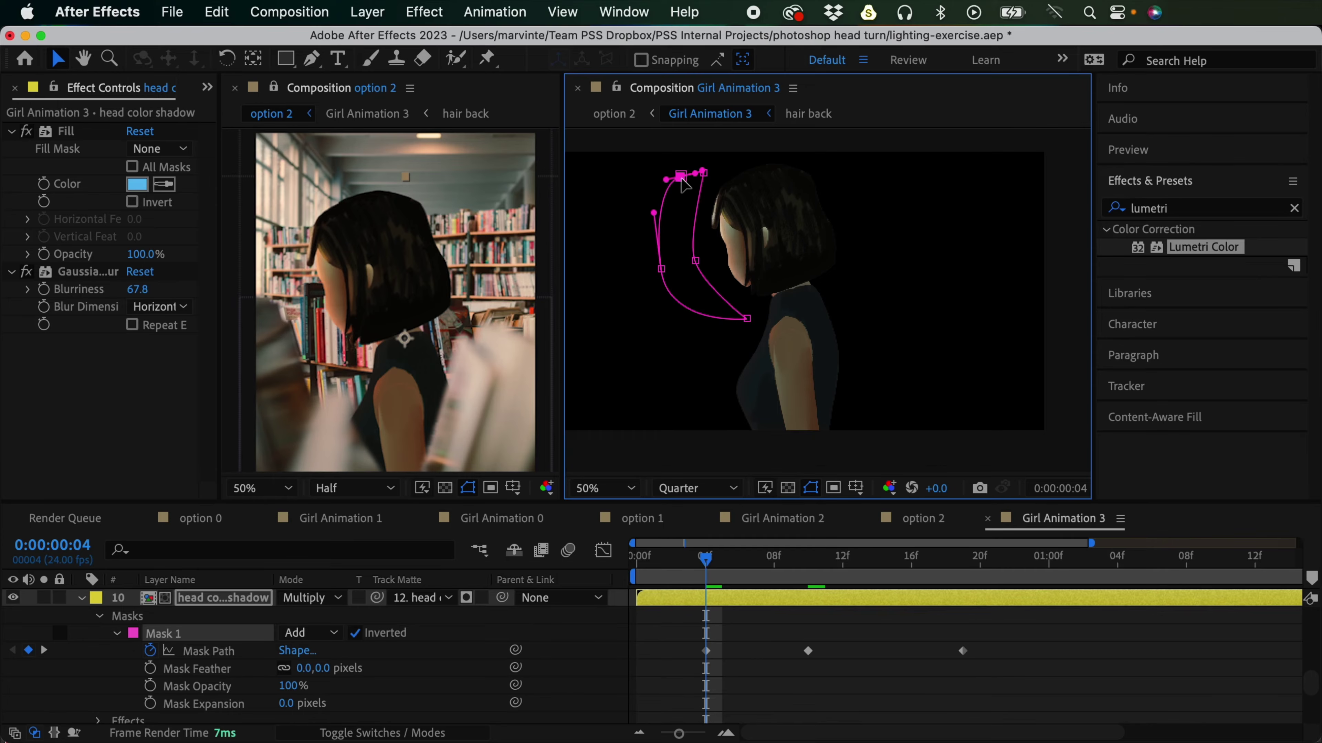
# Step: Play back Girl Animation 3 from the first frame to examine the animated head shadow, stopping at frame 10
pyautogui.click(774, 649)
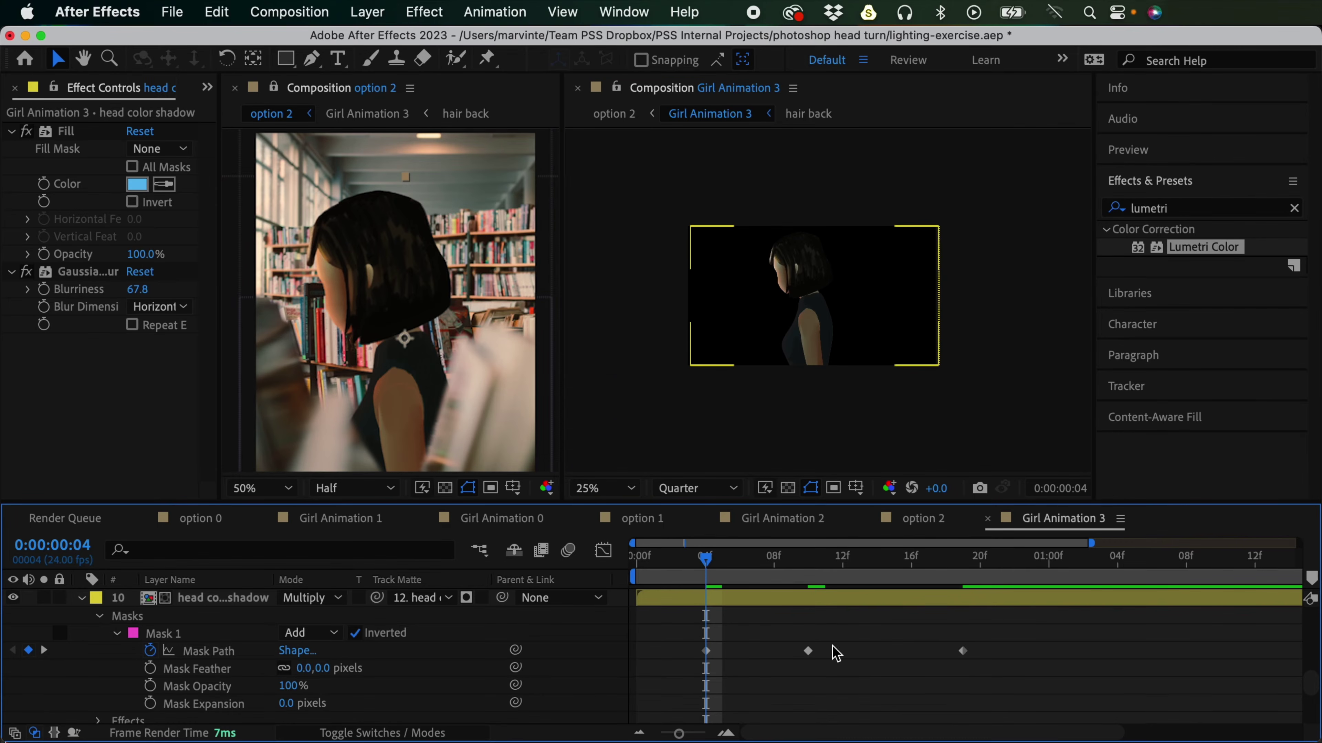
pyautogui.click(639, 733)
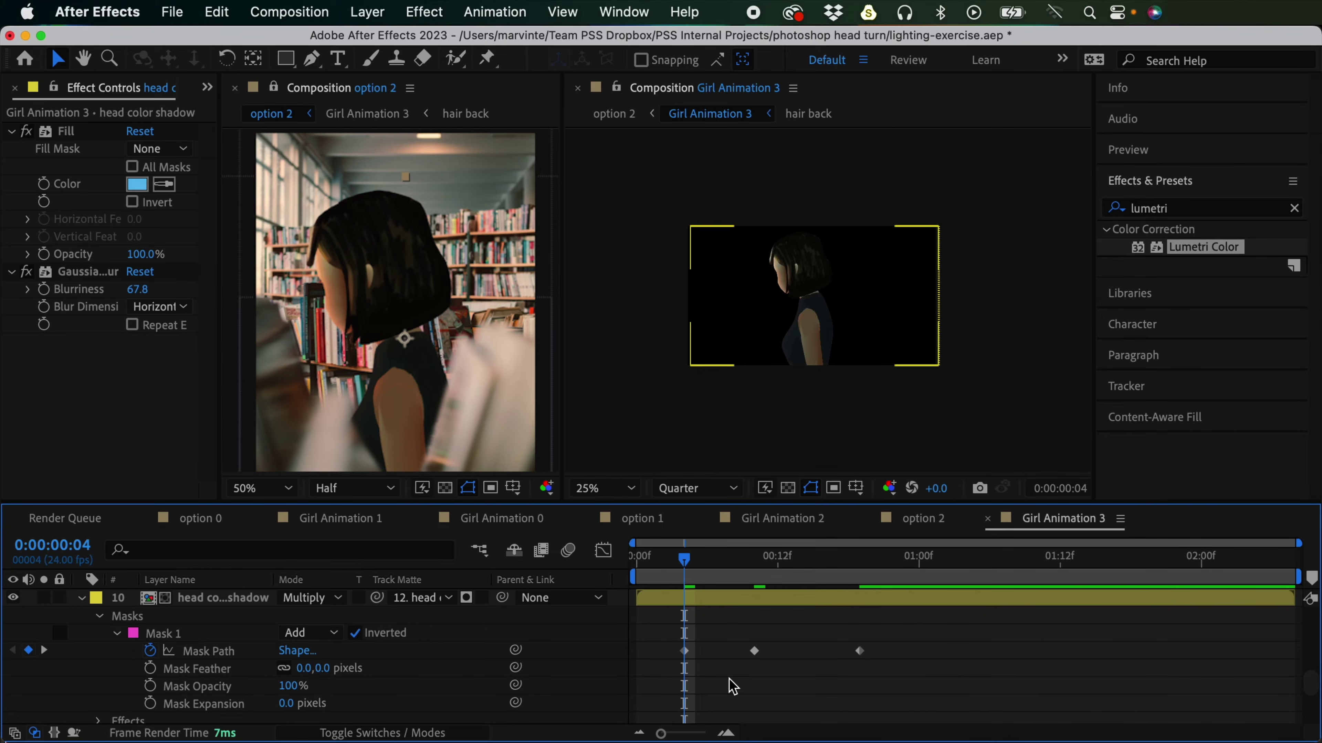
pyautogui.moveTo(683, 559); pyautogui.dragTo(632, 566)
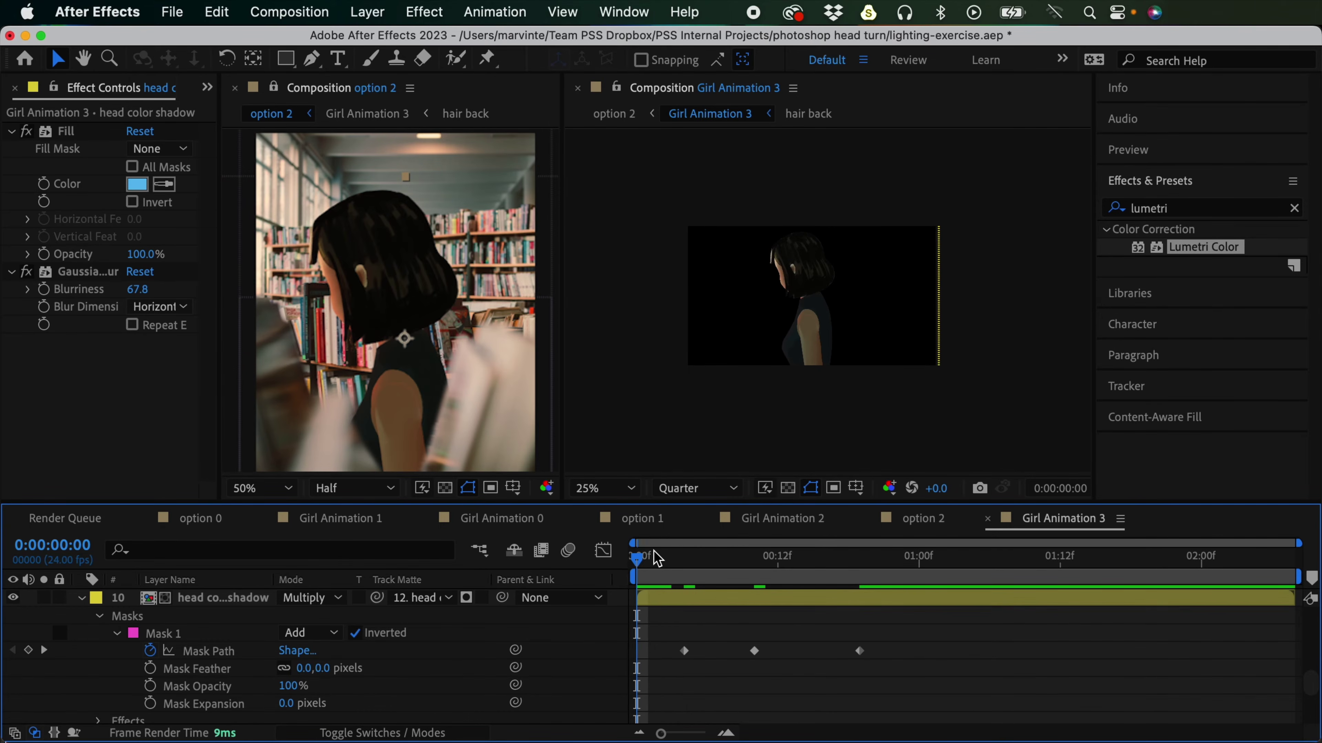
pyautogui.press('super+shift+h')
pyautogui.press('space')
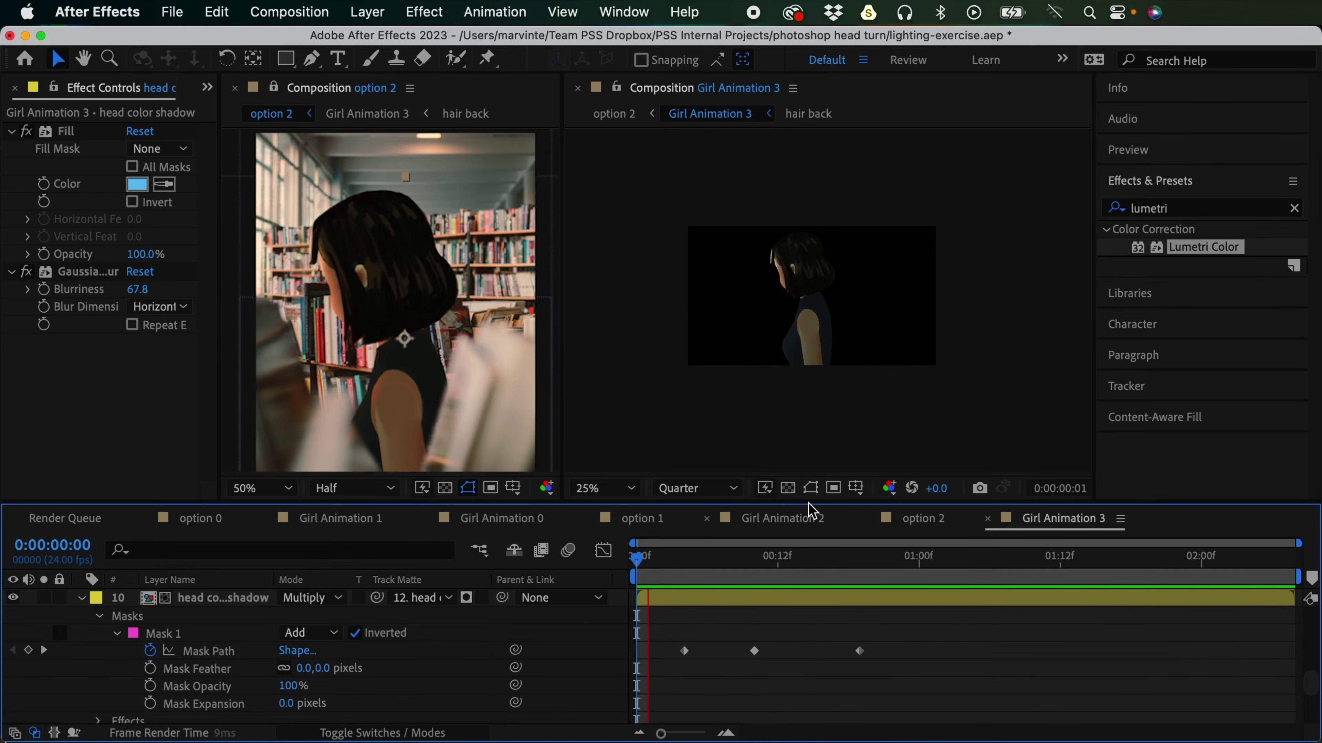
pyautogui.click(758, 561)
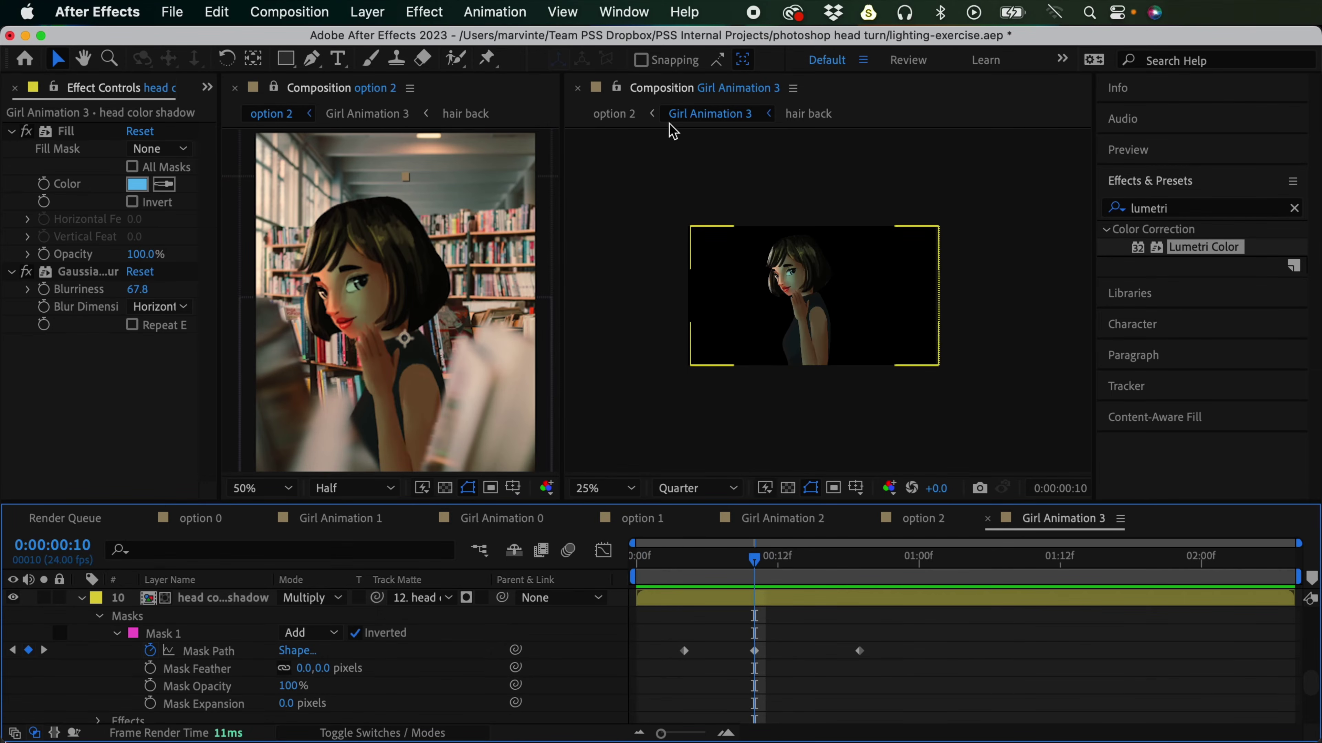
# Step: Open the option 2 composition and play it from the start to check the girl's lighting against the library background
pyautogui.click(617, 117)
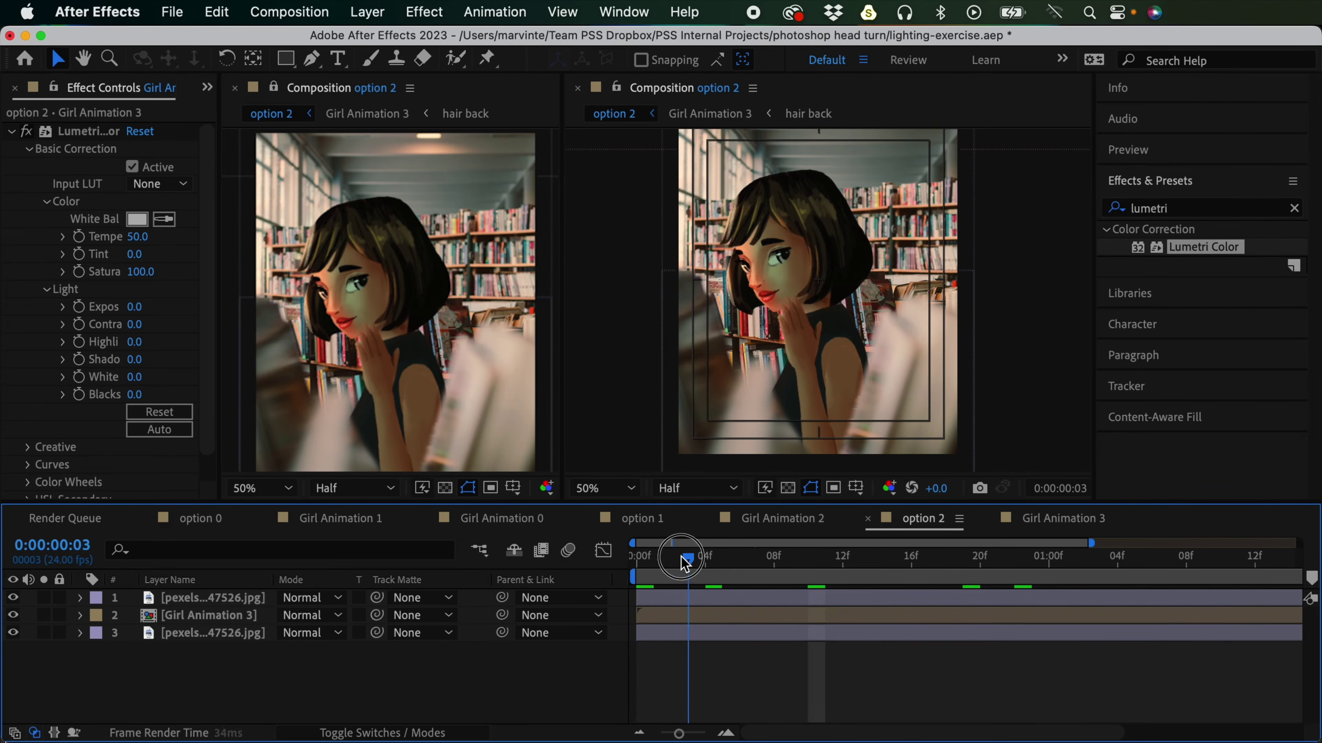
pyautogui.moveTo(681, 557); pyautogui.dragTo(603, 588)
pyautogui.press('space')
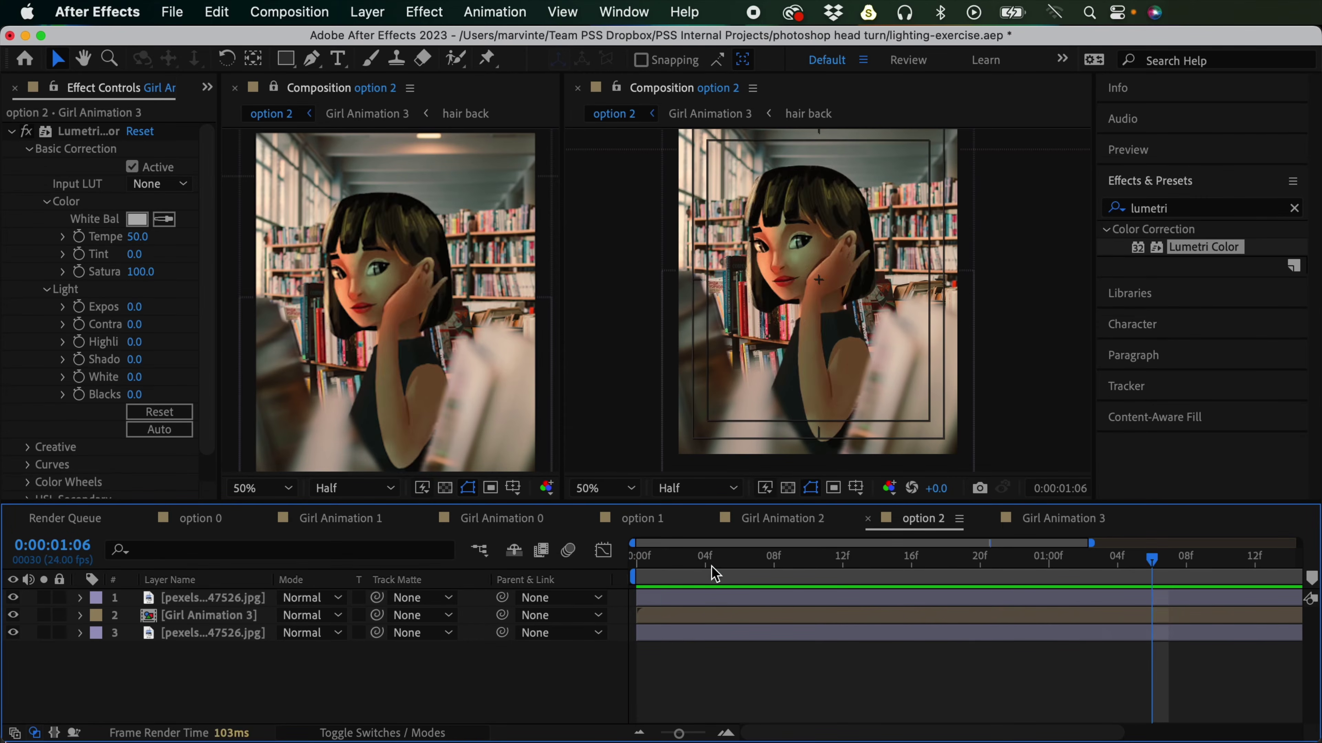
pyautogui.click(734, 564)
pyautogui.click(747, 605)
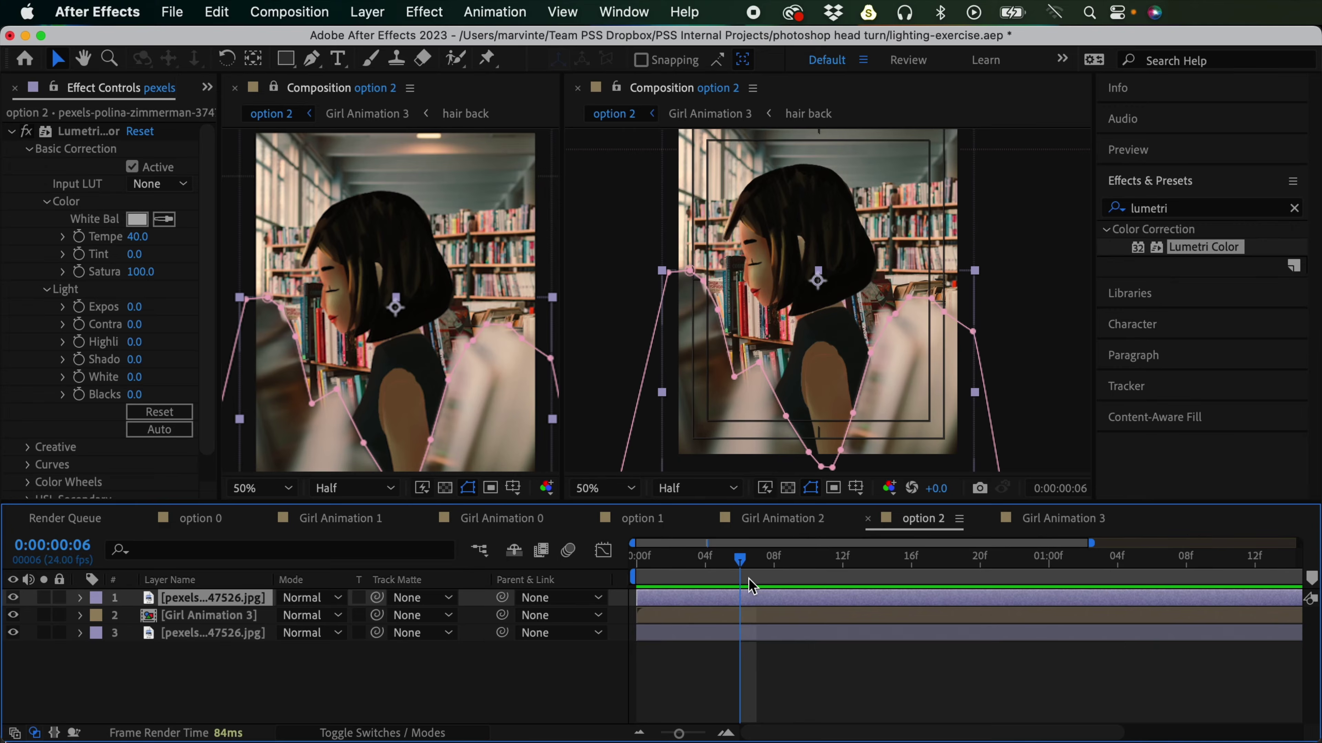
pyautogui.click(869, 658)
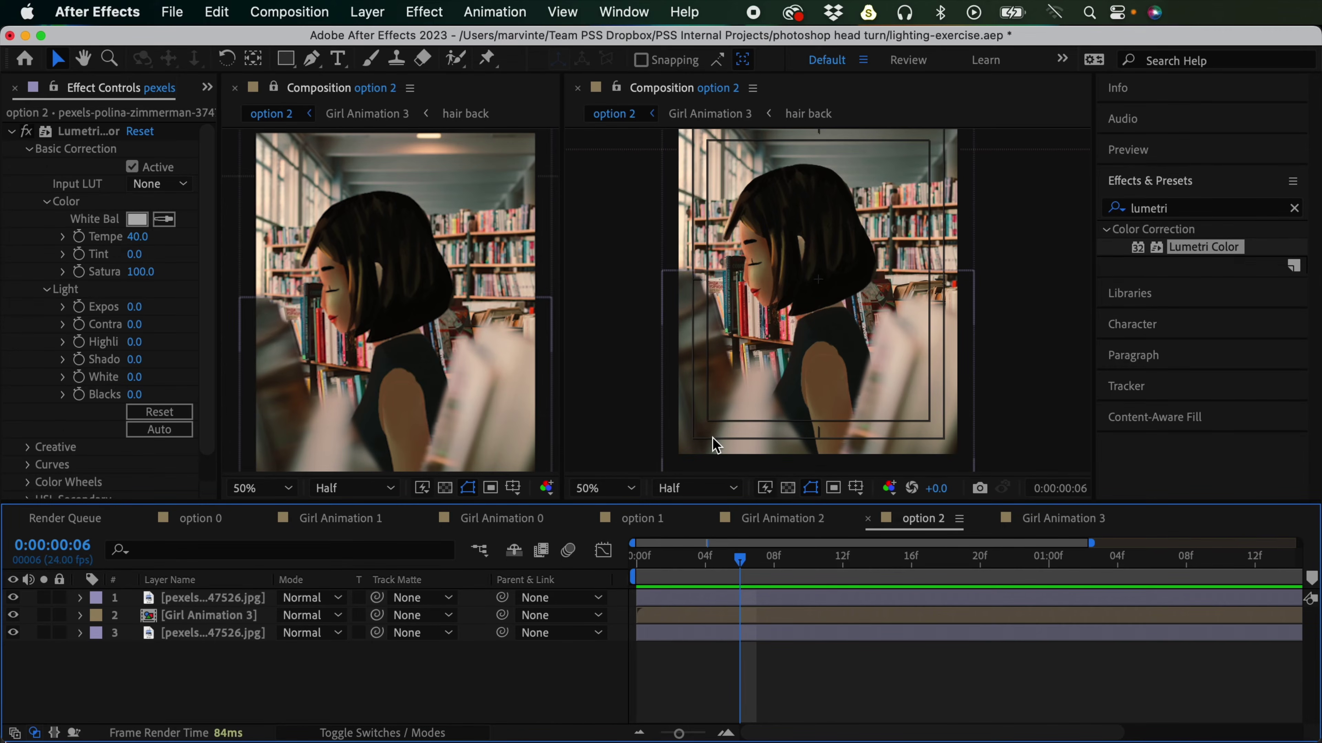
# Step: Apply the Gaussian Blur effect to the masked foreground pexels photo layer in option 2
pyautogui.click(763, 602)
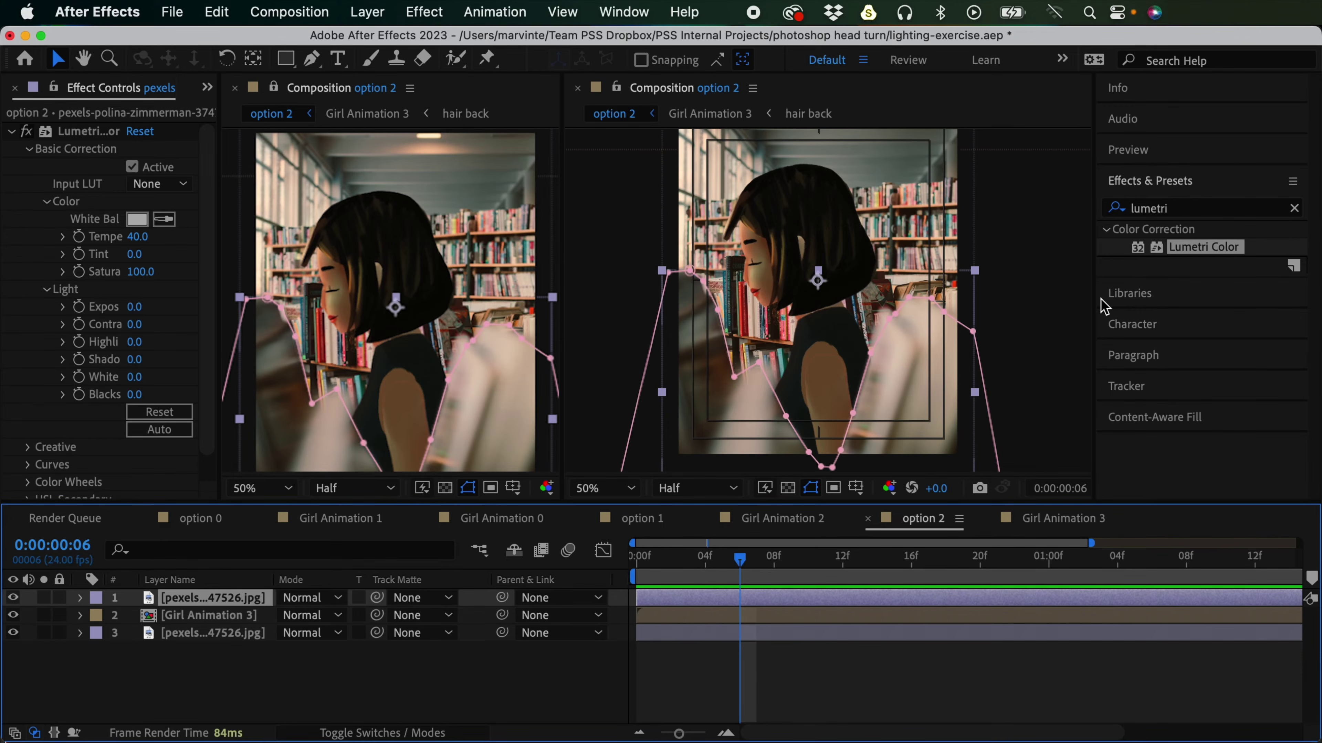
pyautogui.click(1188, 210)
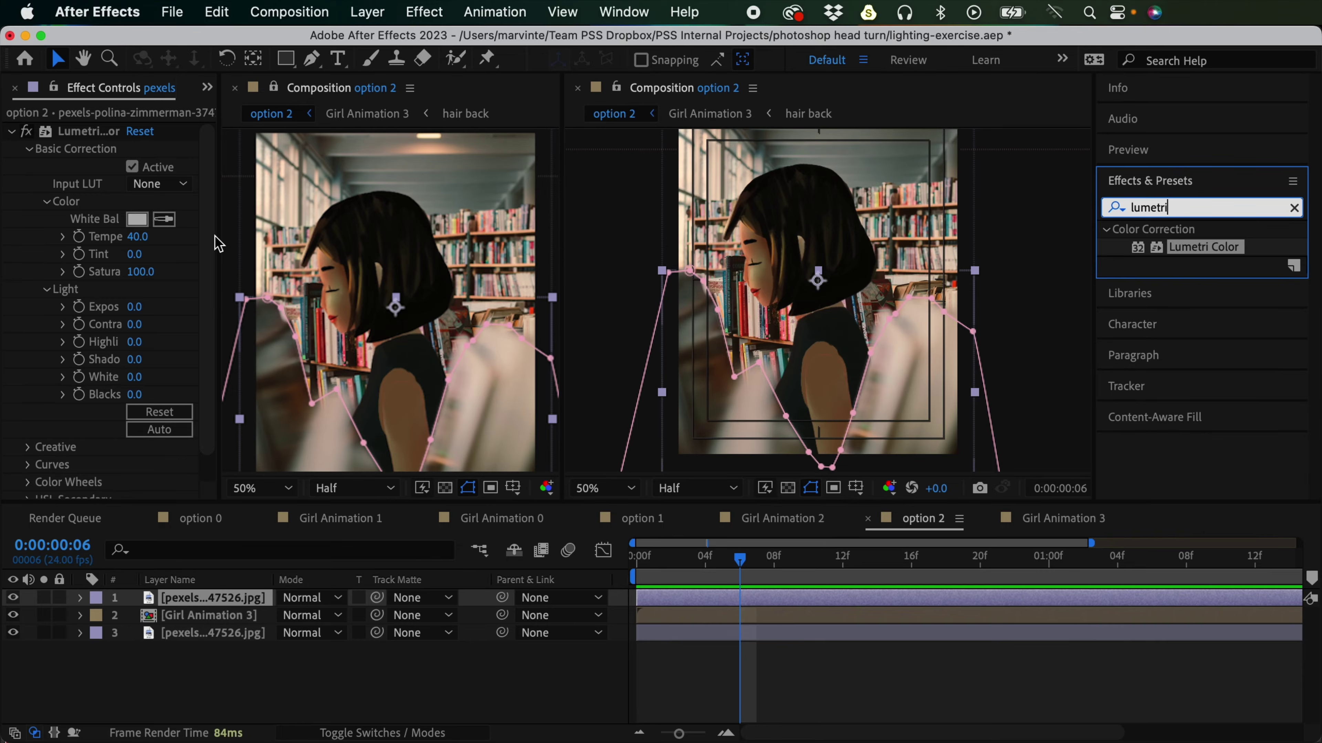
pyautogui.click(206, 331)
pyautogui.scroll(-1, 203, 292)
pyautogui.scroll(1, 192, 234)
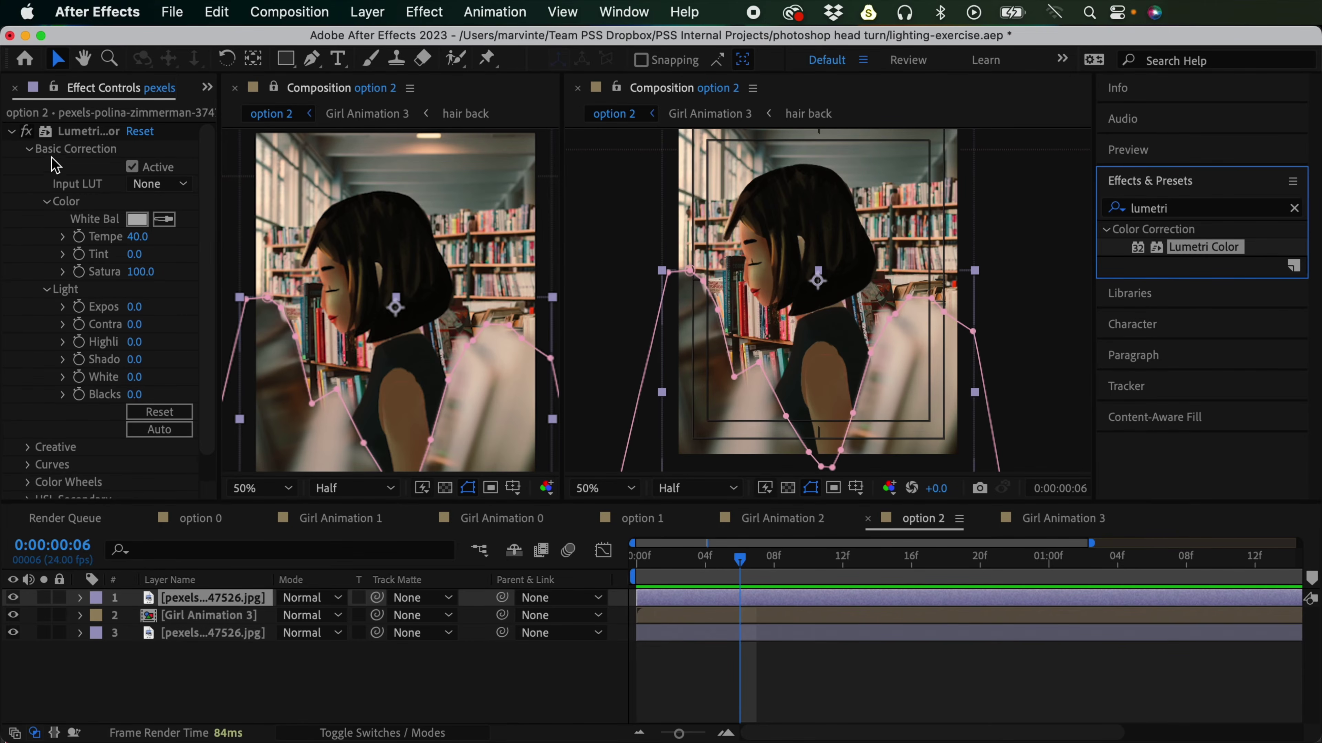
pyautogui.click(14, 133)
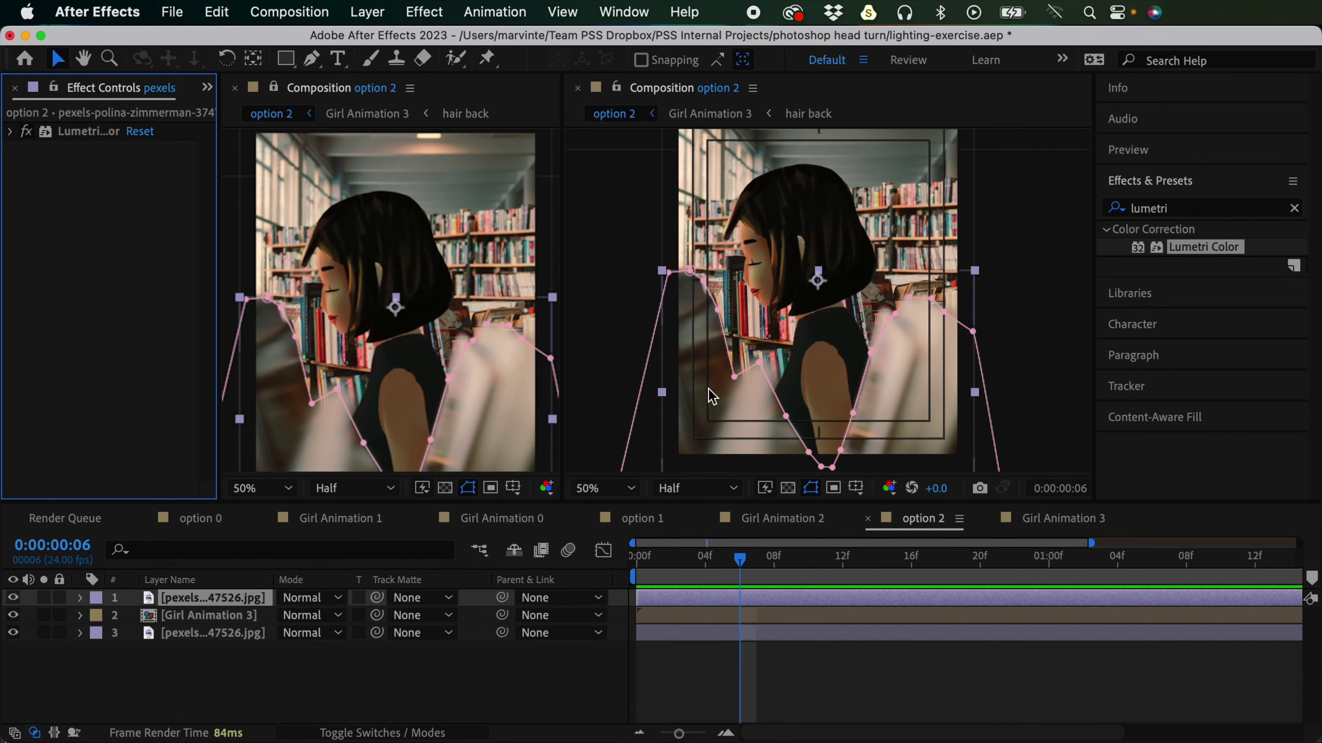
pyautogui.click(1175, 207)
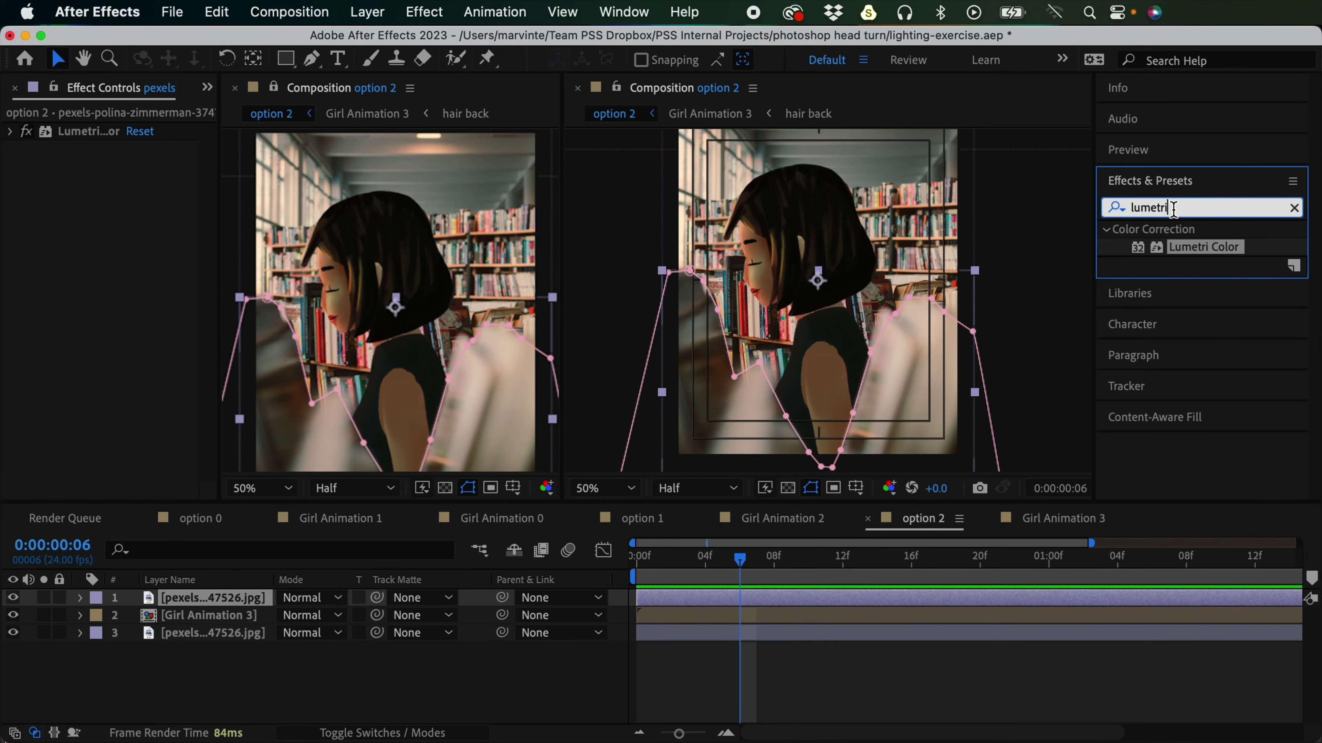
pyautogui.click(1173, 207)
pyautogui.write('gaus')
pyautogui.doubleClick(1201, 246)
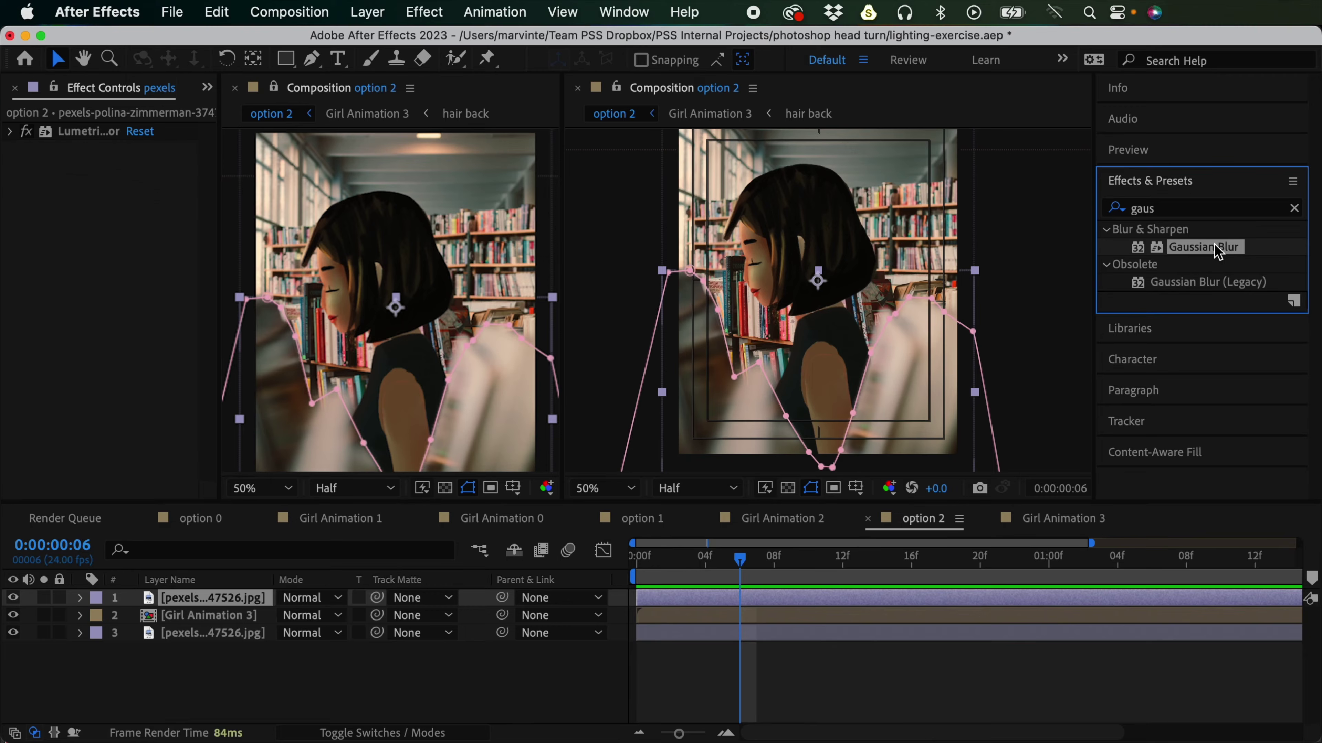
# Step: Disable Repeat Edge Pixels on the foreground layer's Gaussian Blur and set its blurriness to 132.8
pyautogui.click(900, 673)
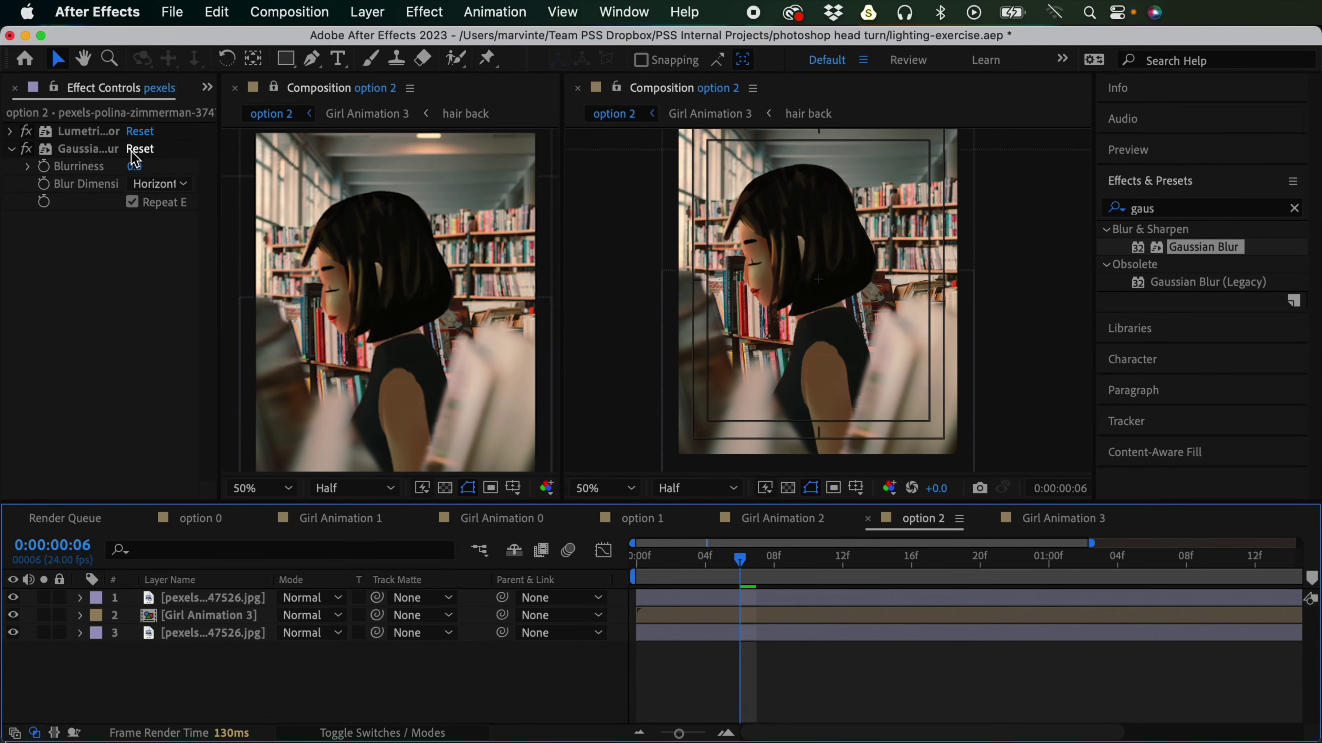
pyautogui.click(132, 202)
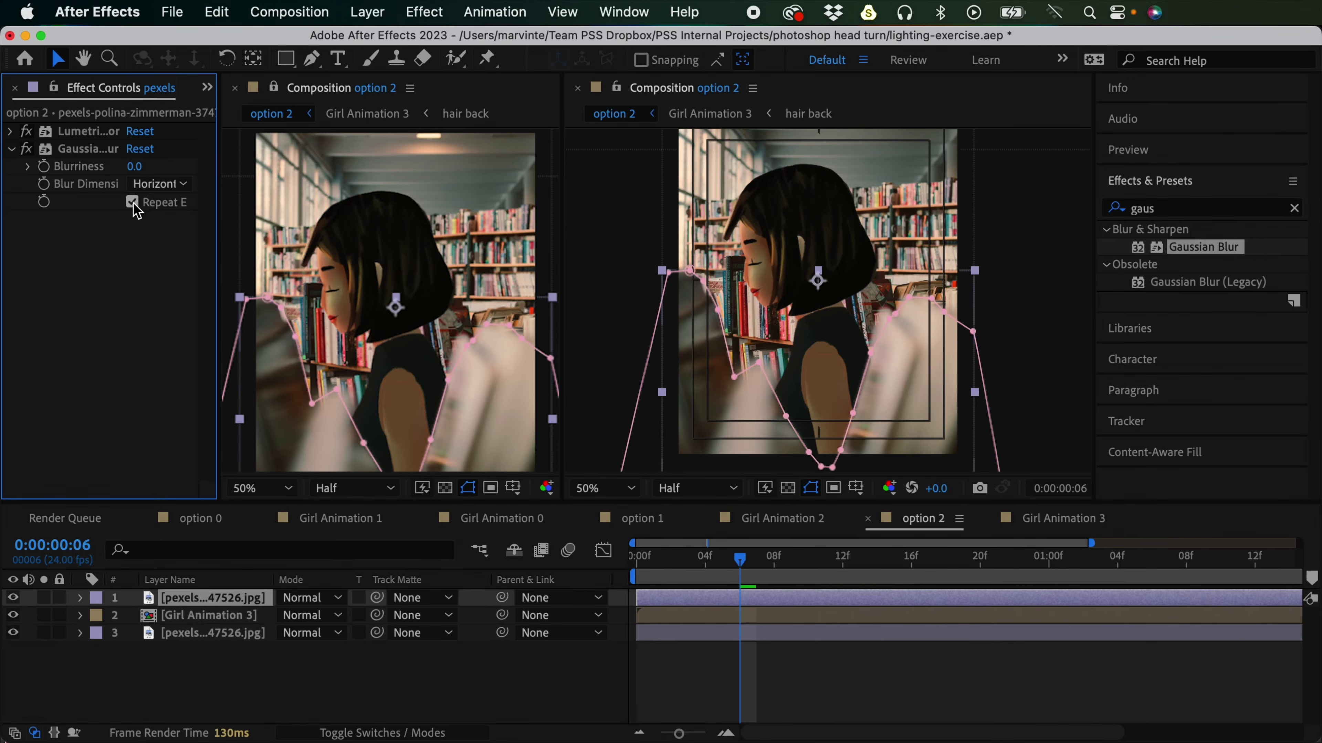
pyautogui.moveTo(136, 166); pyautogui.dragTo(814, 156)
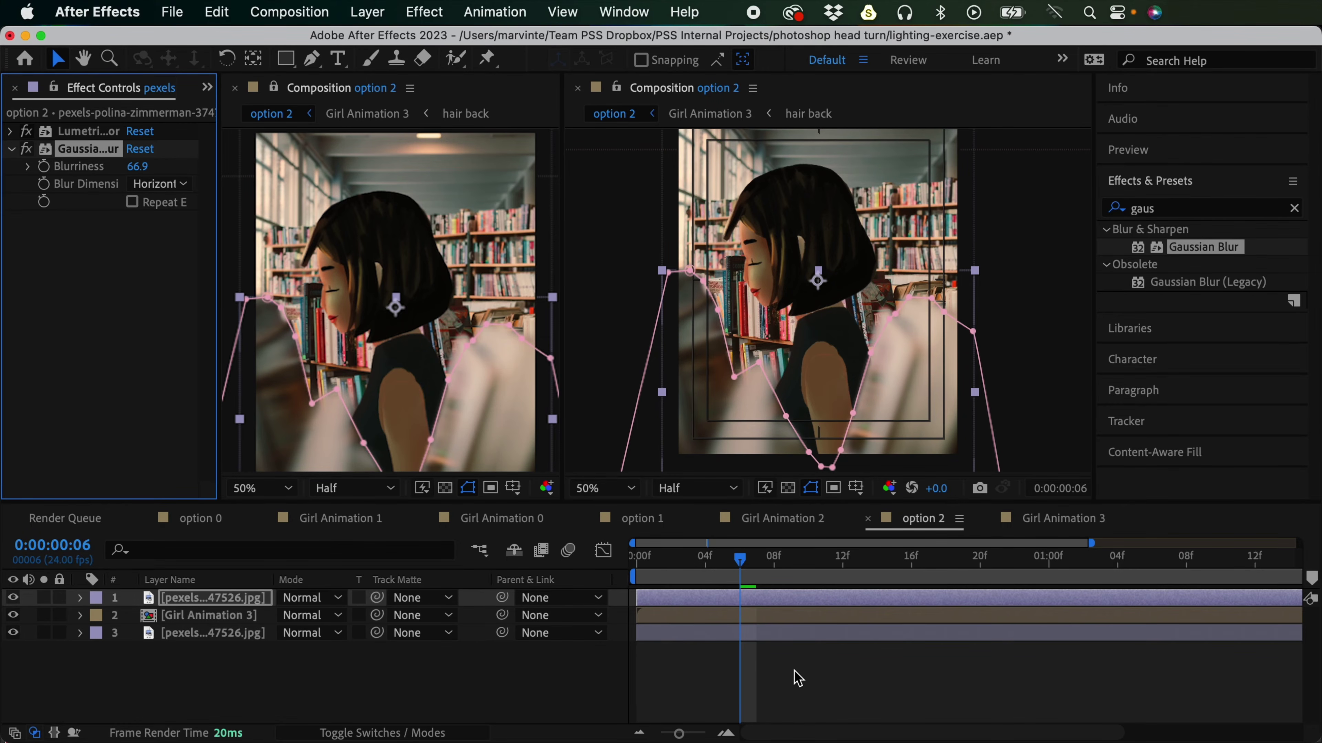
pyautogui.click(792, 682)
pyautogui.moveTo(138, 166); pyautogui.dragTo(801, 156)
pyautogui.click(766, 679)
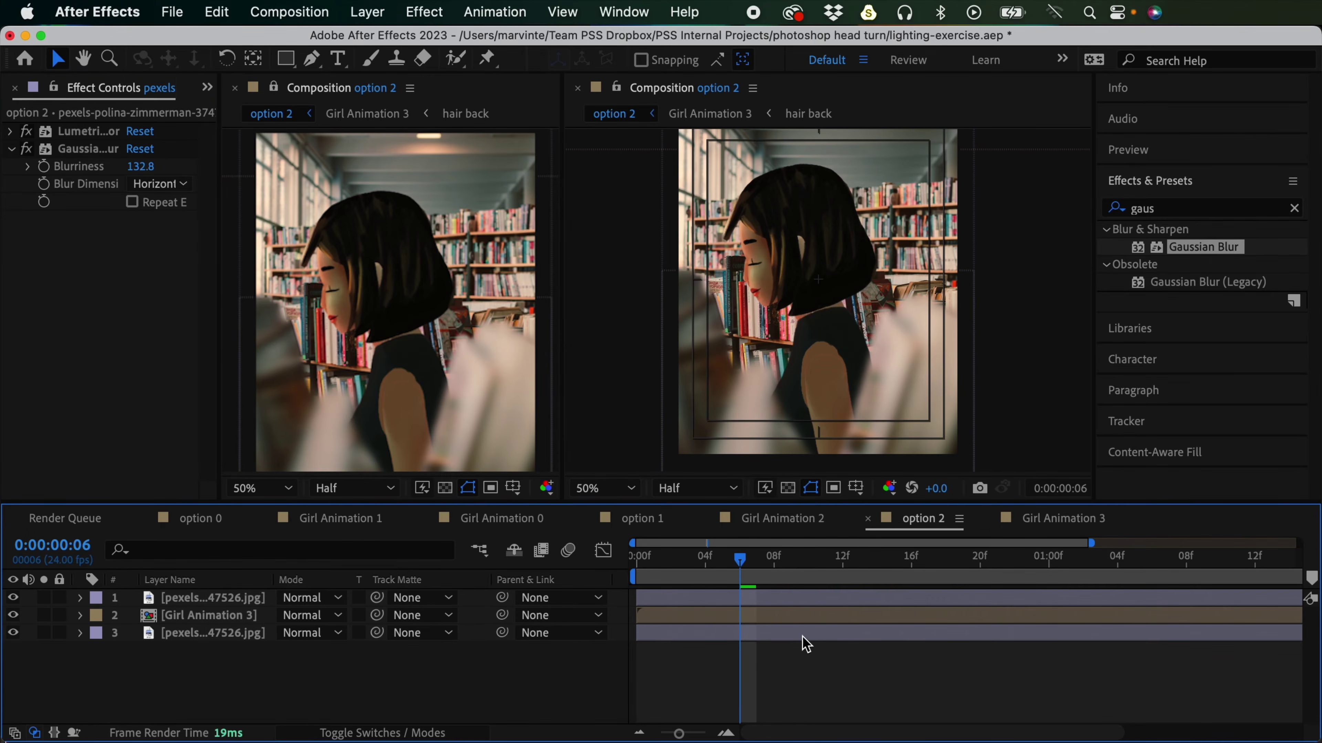
# Step: Adjust the foreground layer's mask points around the blurred books in front of the girl's face
pyautogui.click(778, 601)
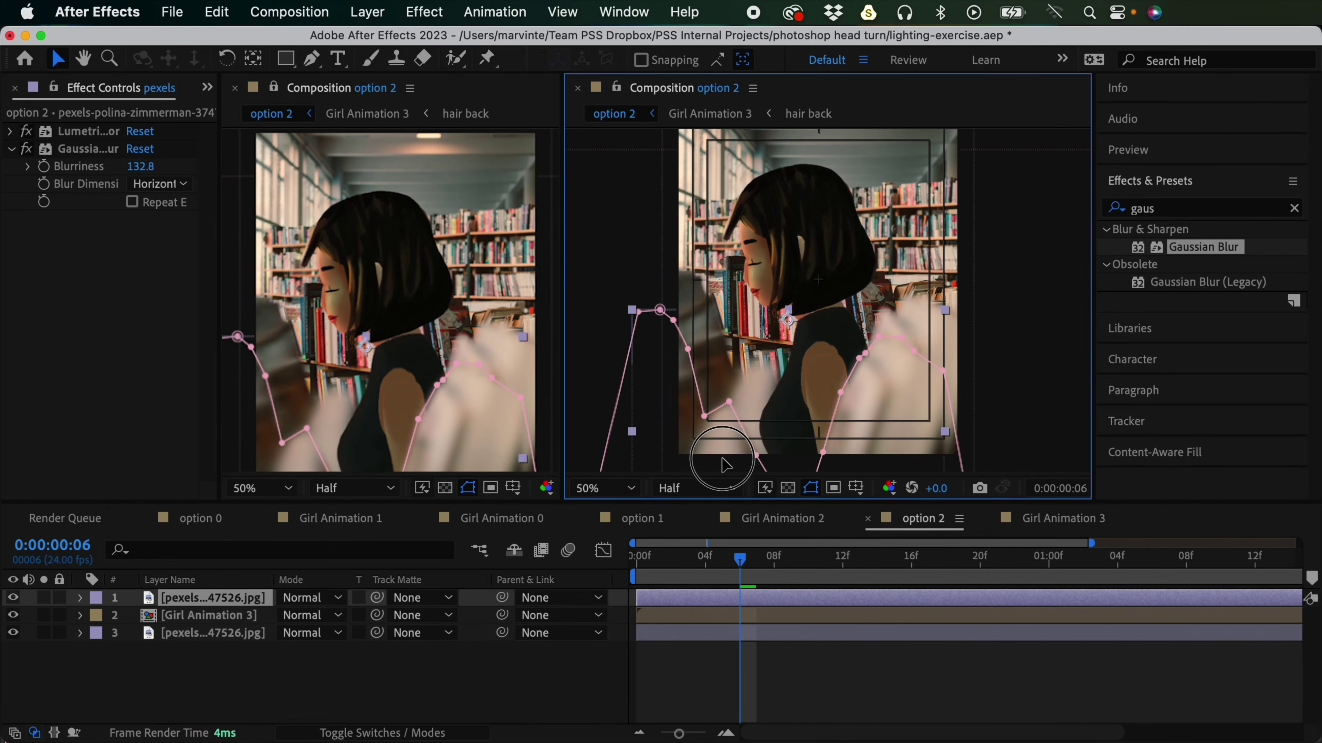
pyautogui.moveTo(719, 310); pyautogui.dragTo(699, 265)
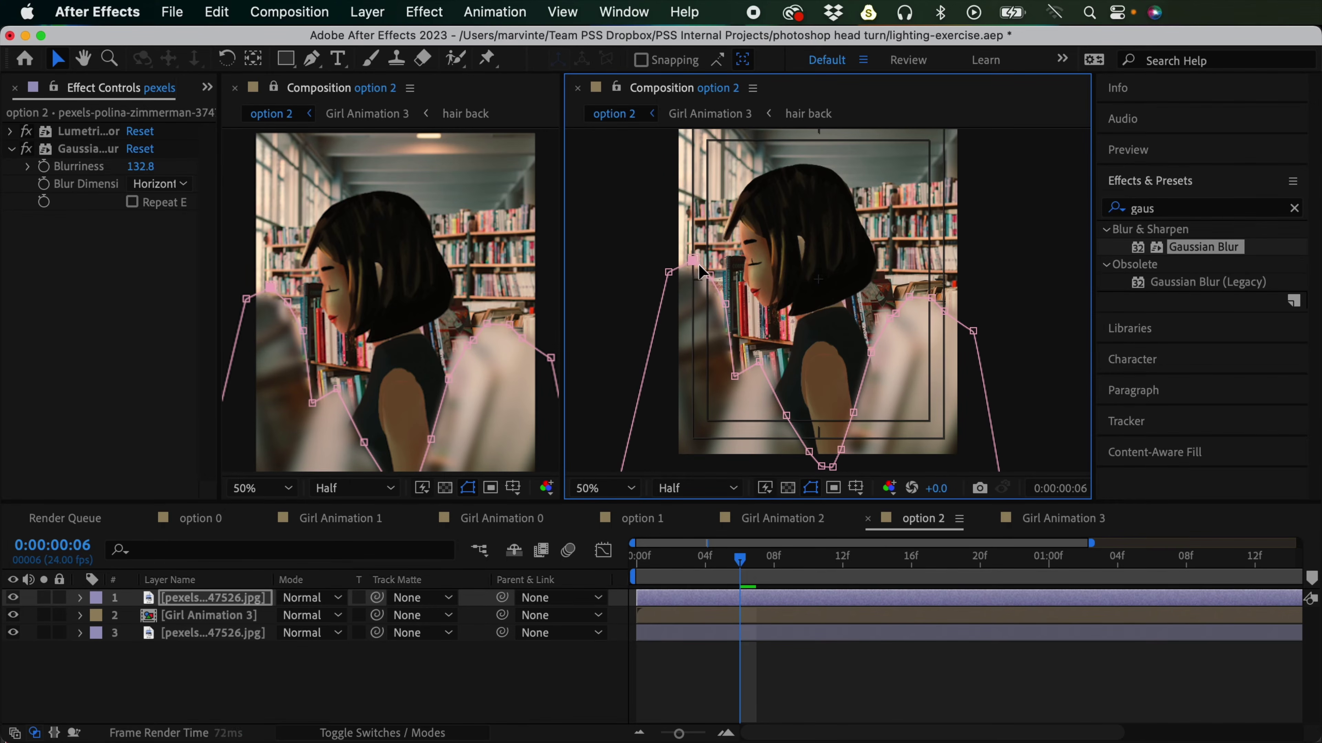
pyautogui.keyDown('alt'); pyautogui.keyDown('super'); pyautogui.click(726, 305); pyautogui.keyUp('super'); pyautogui.keyUp('alt')
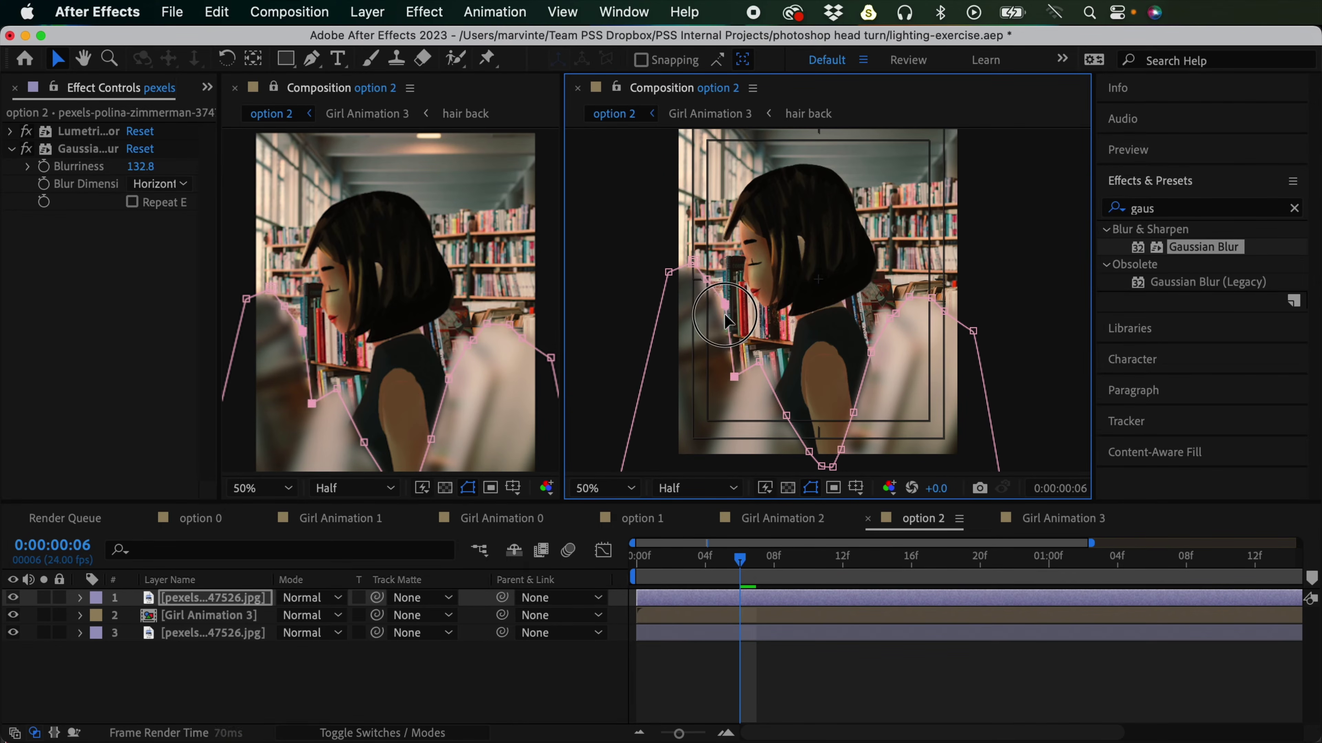
pyautogui.keyDown('alt'); pyautogui.keyDown('super'); pyautogui.click(726, 305); pyautogui.keyUp('super'); pyautogui.keyUp('alt')
pyautogui.moveTo(734, 378); pyautogui.dragTo(737, 373)
pyautogui.click(837, 661)
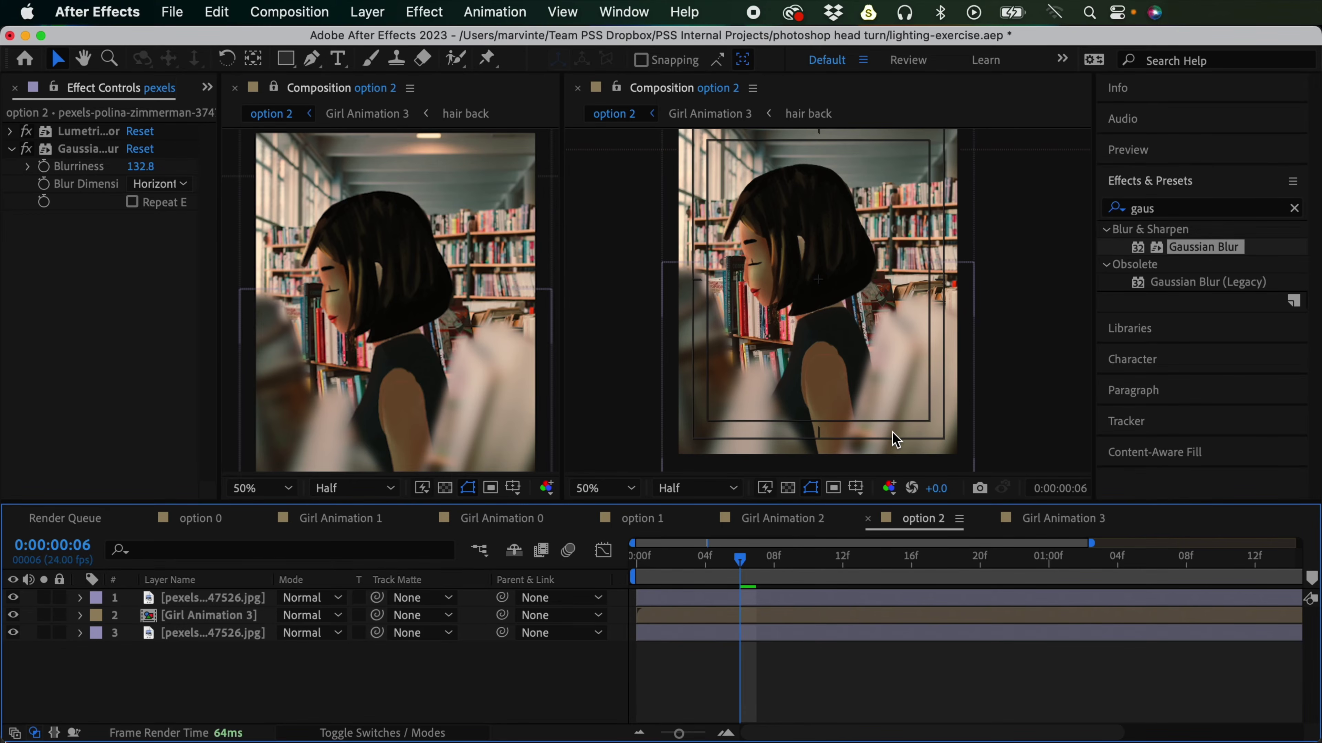
# Step: Play and scrub option 2 up to frame 14 to review the blurred foreground with the animated girl
pyautogui.moveTo(708, 560); pyautogui.dragTo(777, 561)
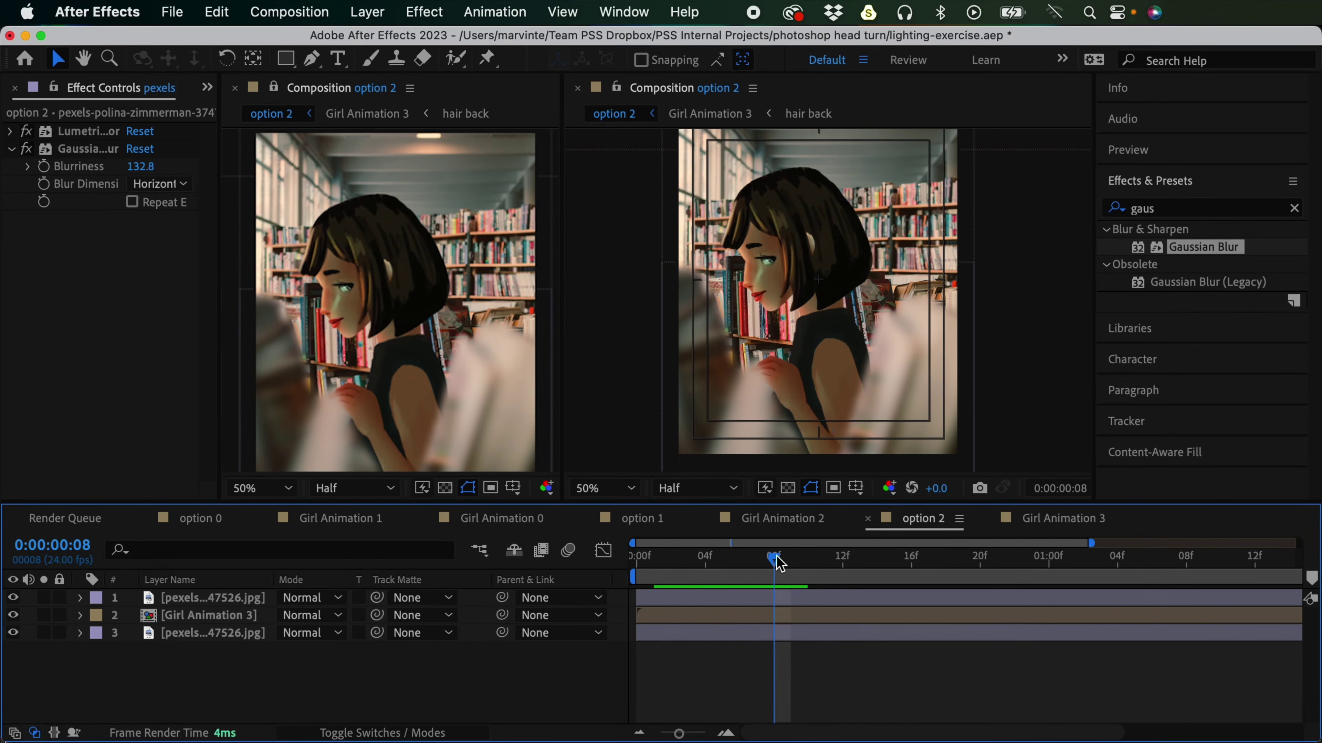
pyautogui.hscroll(3, 820, 377)
pyautogui.press('space')
pyautogui.click(722, 620)
pyautogui.moveTo(722, 619); pyautogui.dragTo(877, 598)
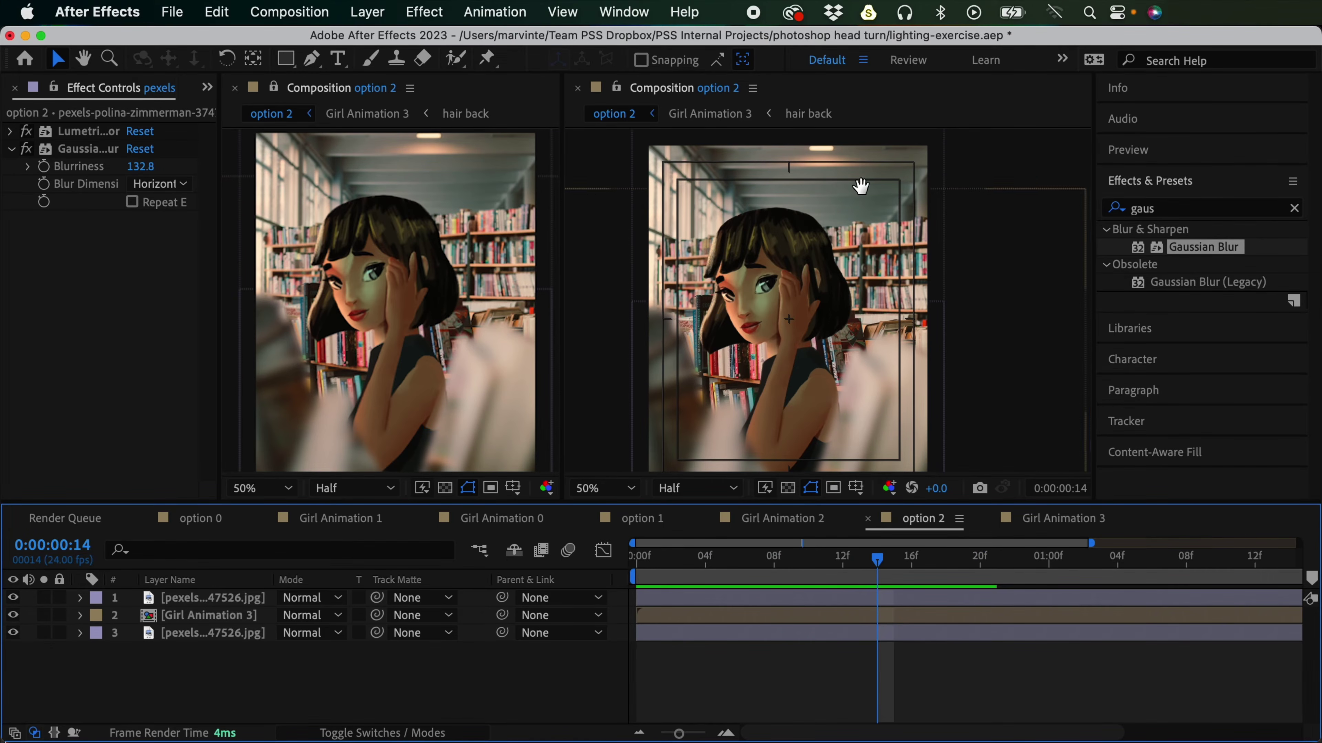
pyautogui.scroll(3, 812, 166)
pyautogui.hscroll(3, 812, 167)
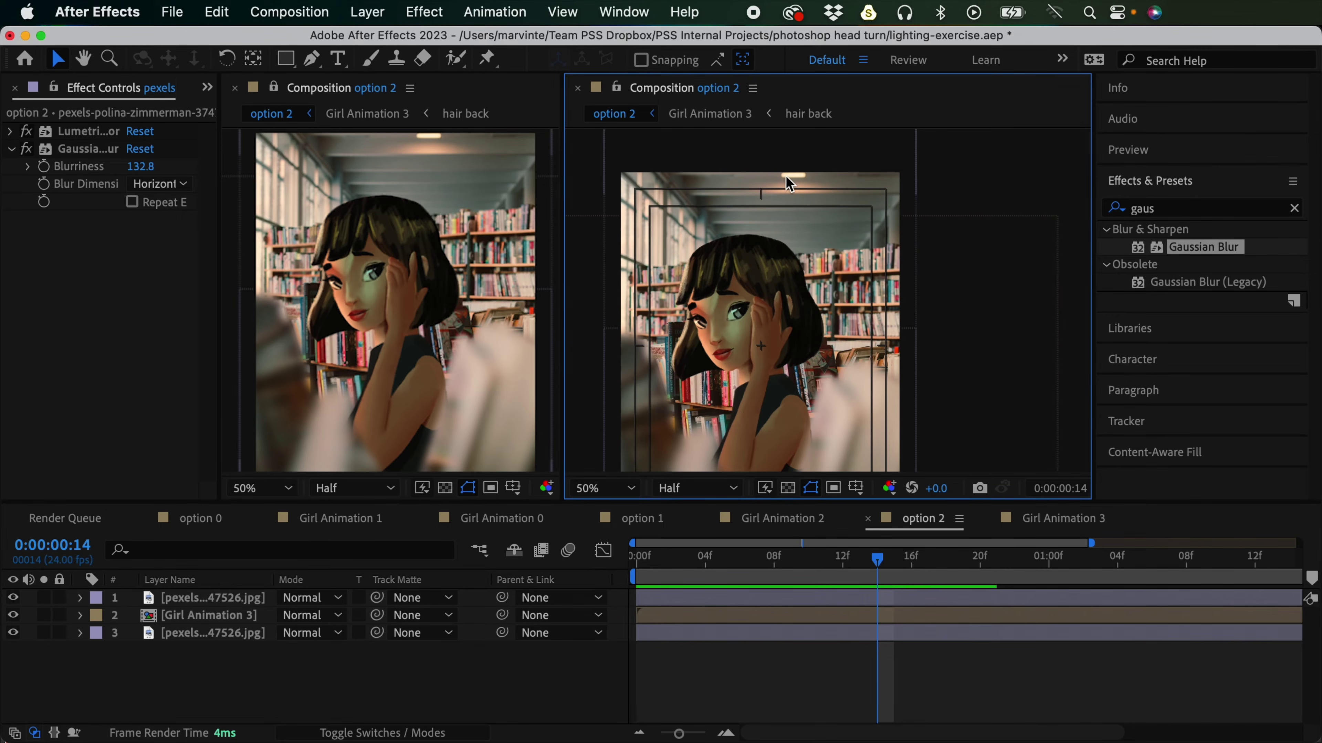
pyautogui.press('h')
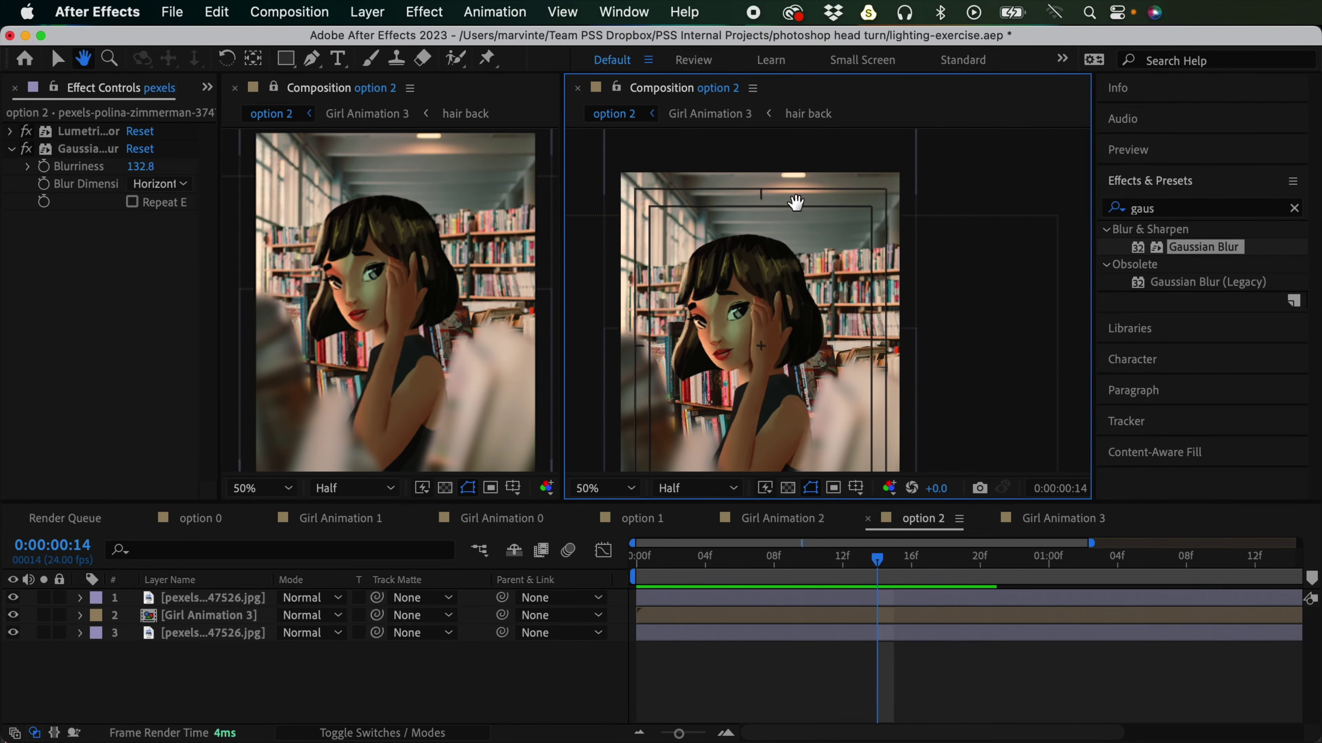
pyautogui.moveTo(795, 201); pyautogui.dragTo(791, 218)
pyautogui.press('v')
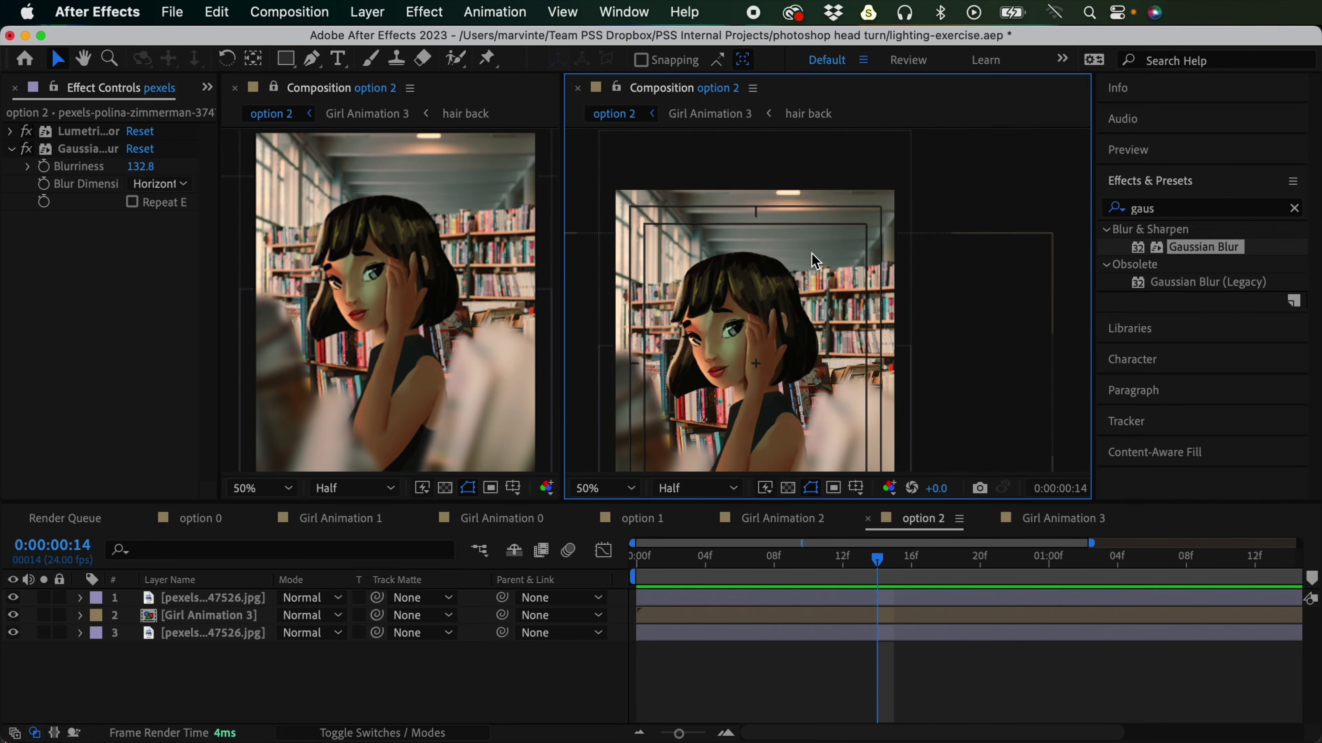
pyautogui.press('h')
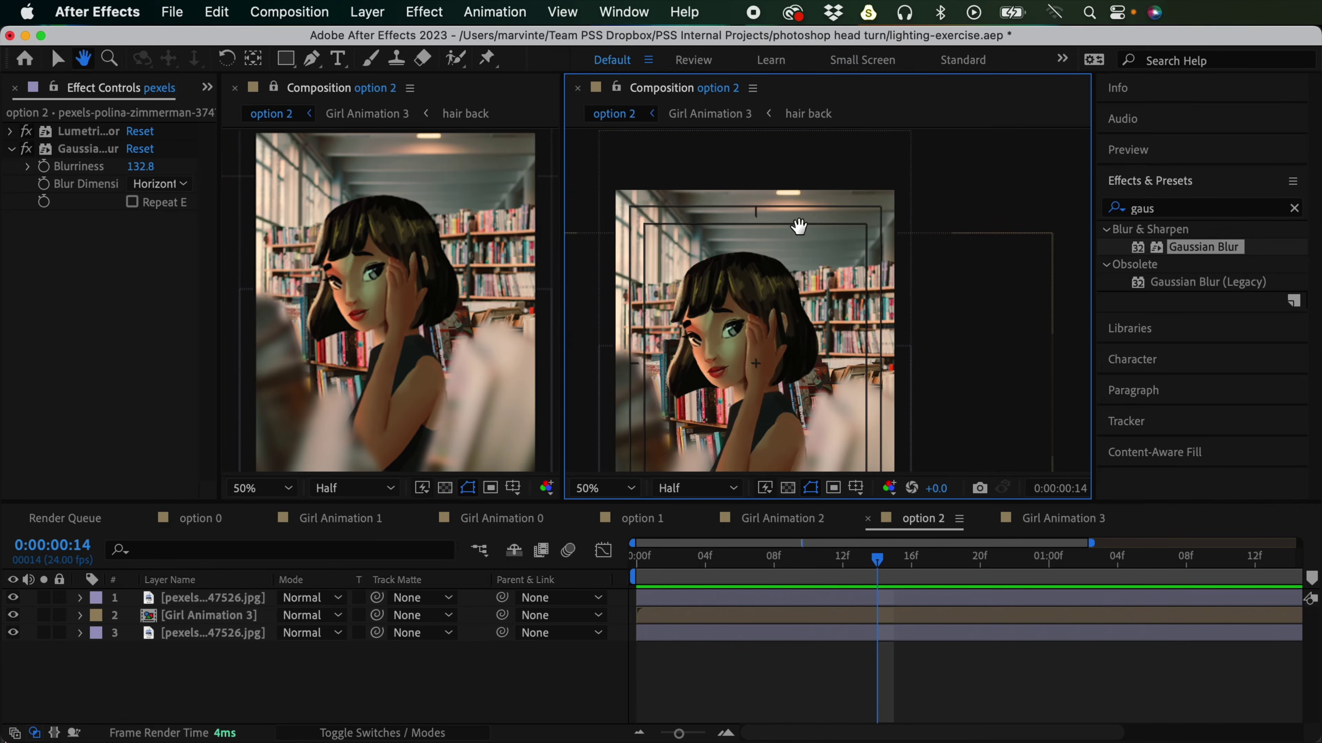
pyautogui.moveTo(798, 227); pyautogui.dragTo(788, 243)
pyautogui.press('v')
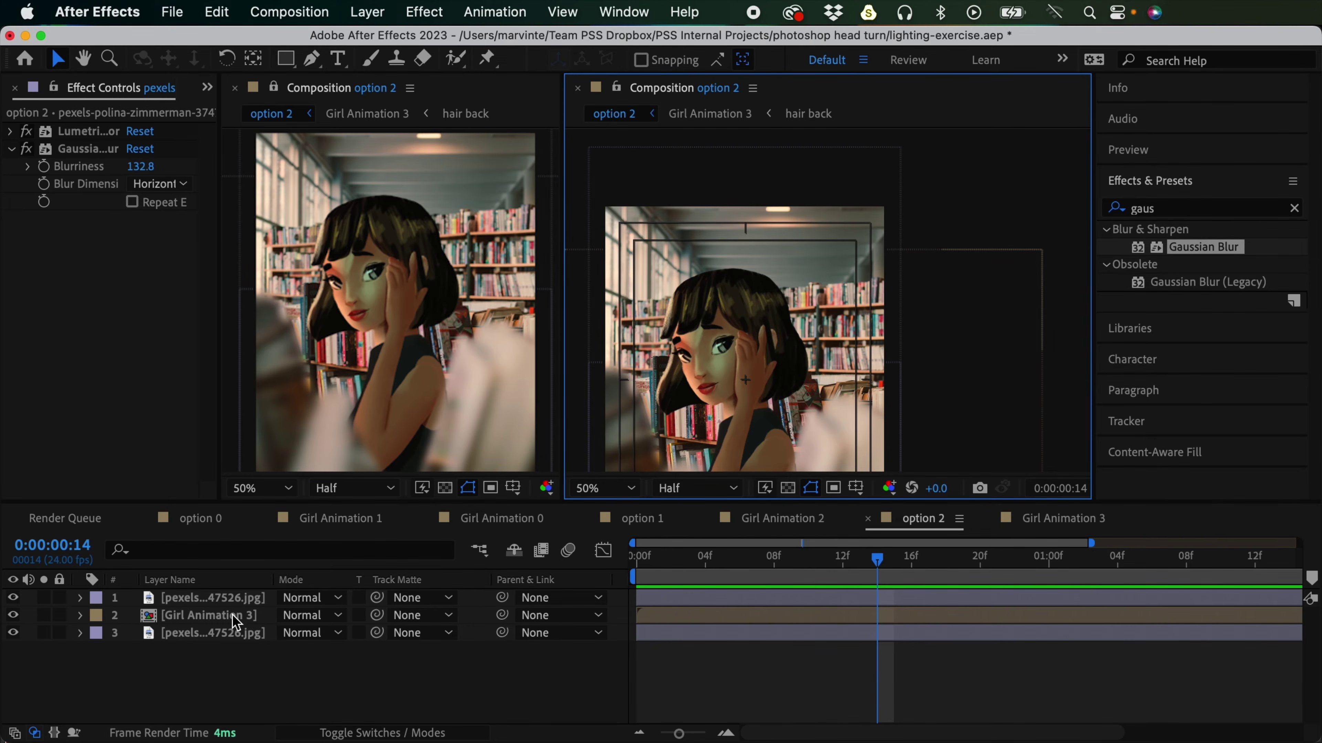
# Step: Open the Girl Animation 3 composition from option 2 and collapse the head color shadow layer's properties
pyautogui.doubleClick(219, 617)
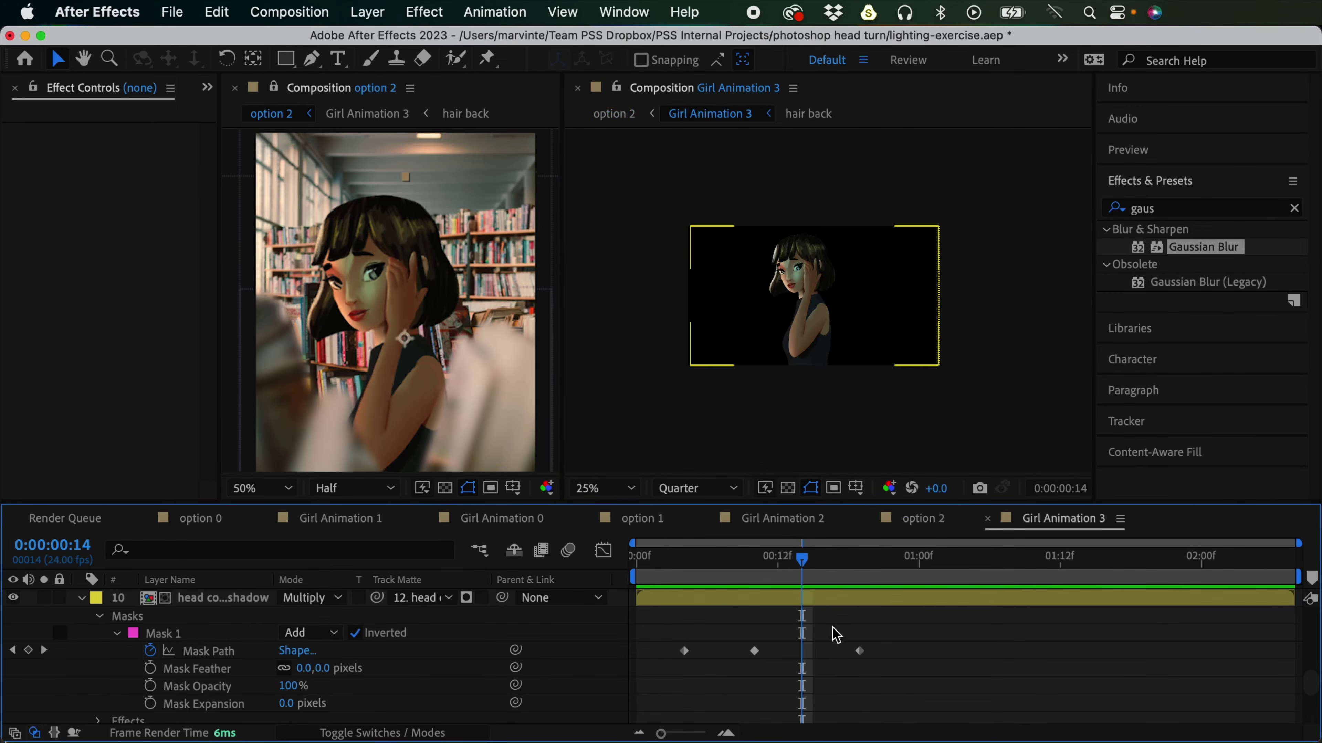
pyautogui.moveTo(885, 381); pyautogui.dragTo(870, 353)
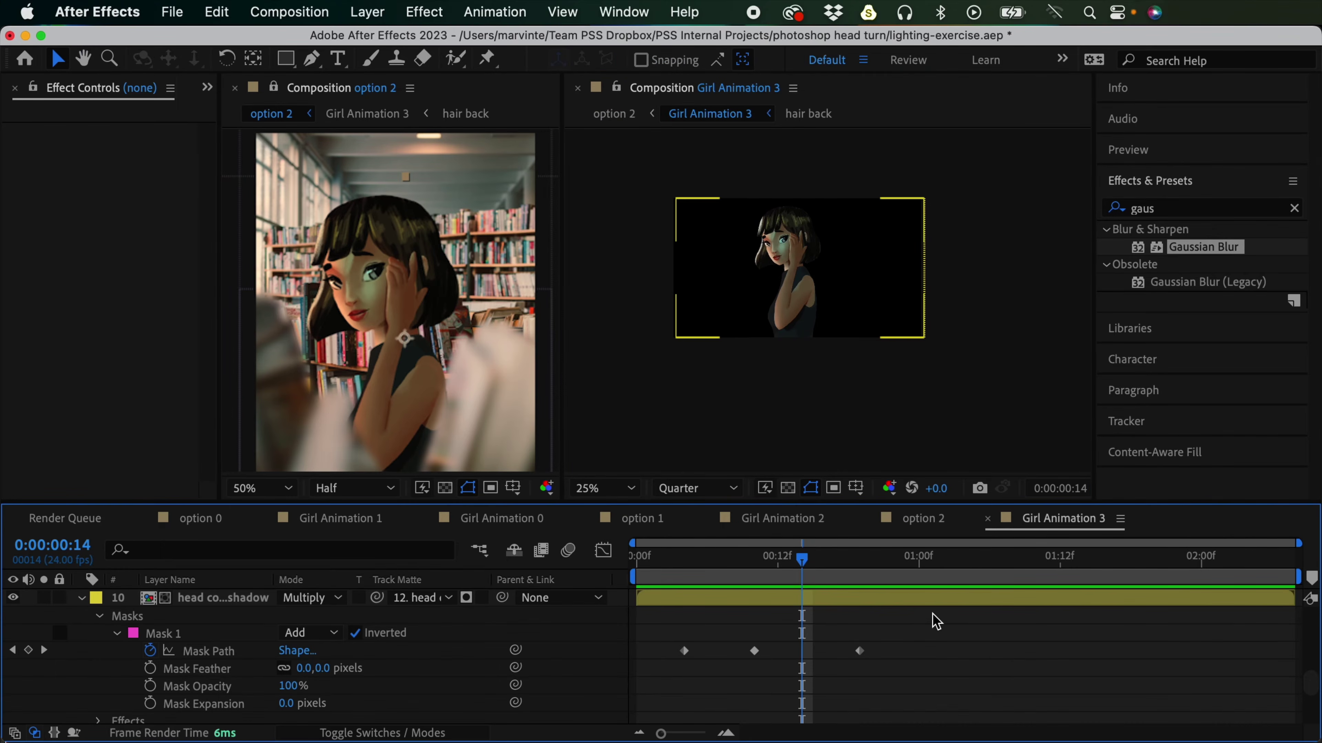
pyautogui.click(83, 599)
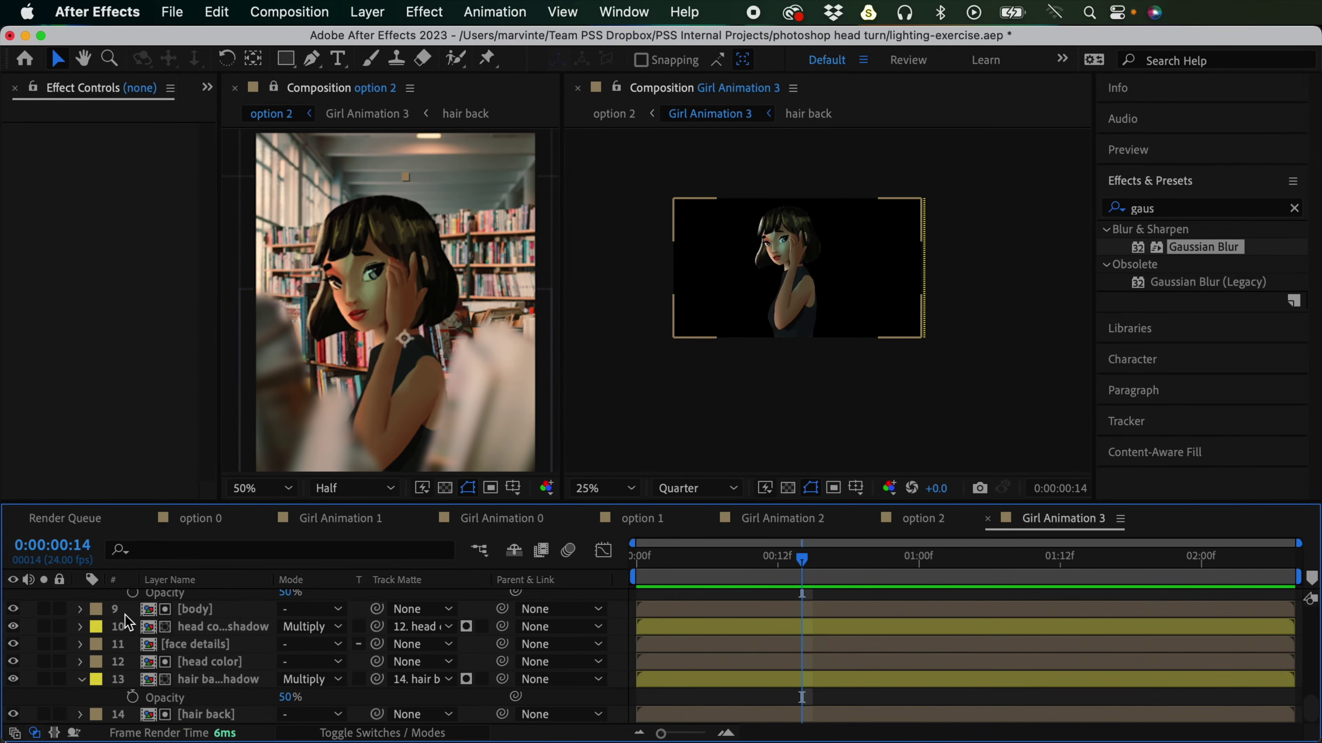
pyautogui.moveTo(1306, 700); pyautogui.dragTo(1307, 687)
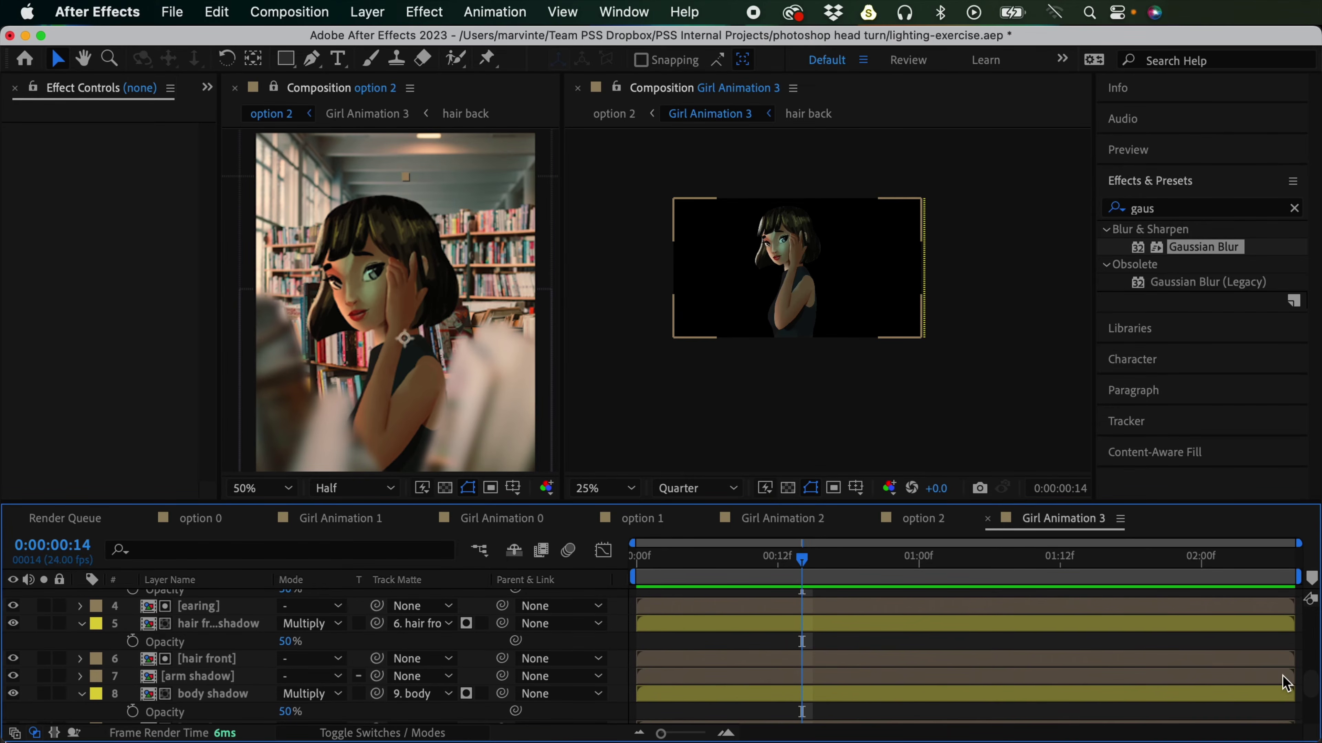
# Step: Duplicate the hair front layer and place the copy directly above the hair front shadow layer
pyautogui.click(799, 657)
pyautogui.click(864, 297)
pyautogui.moveTo(868, 300); pyautogui.dragTo(865, 306)
pyautogui.press('super+z')
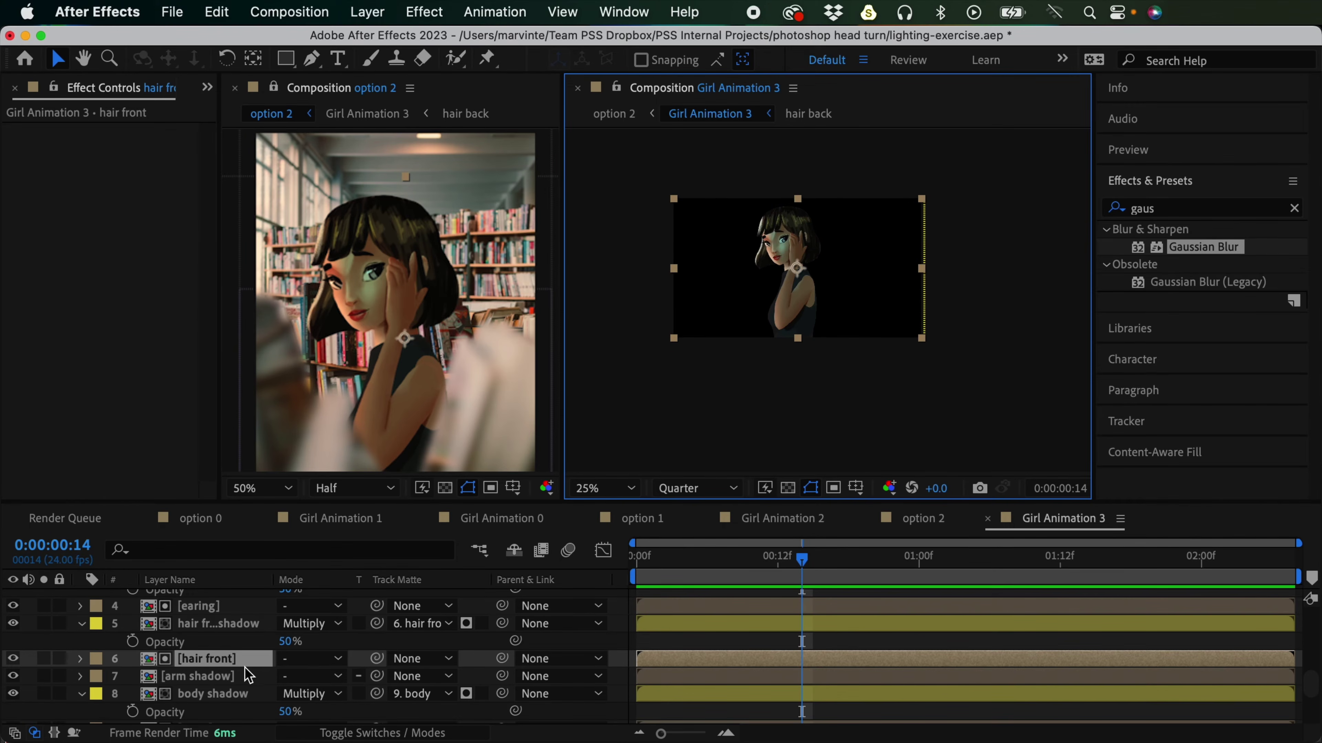
pyautogui.press('super+d')
pyautogui.moveTo(232, 667); pyautogui.dragTo(216, 624)
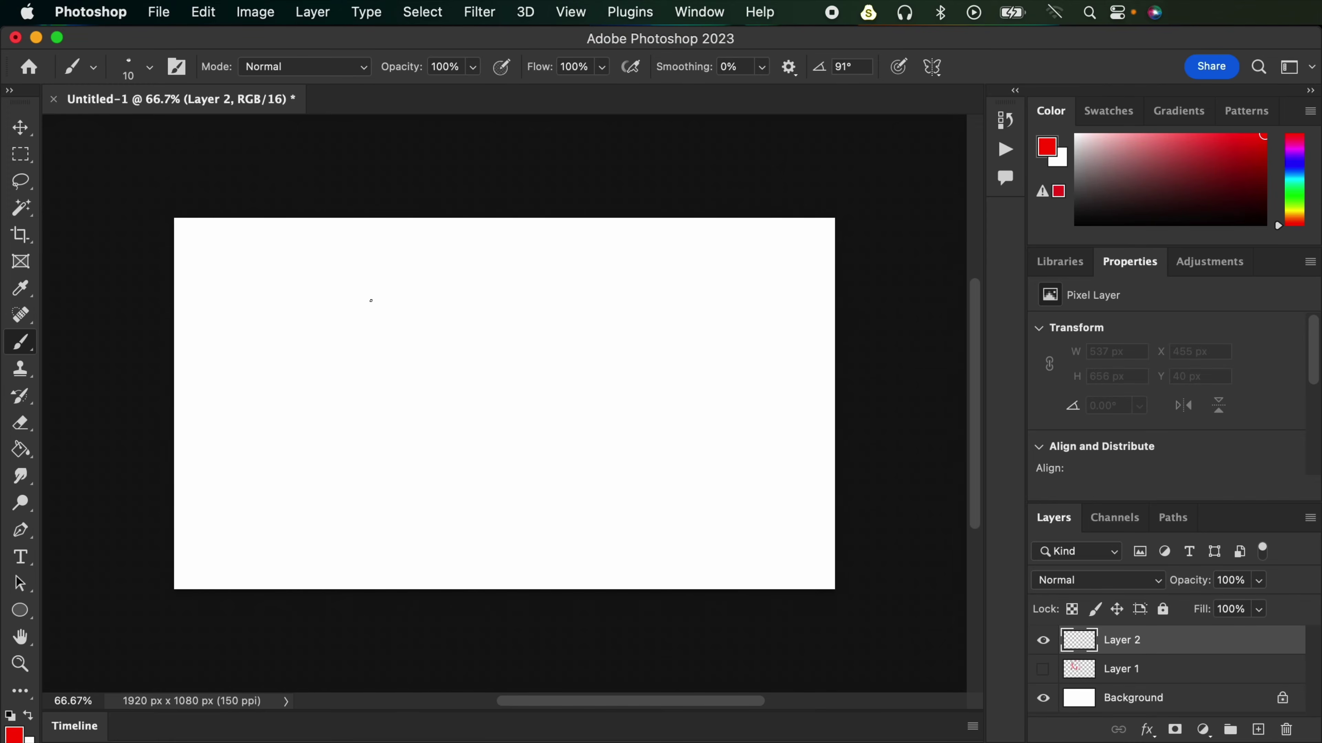
# Step: In Photoshop, sketch a red bob-hair outline about 481 px wide and 440 px high on Layer 2
pyautogui.moveTo(324, 410)
pyautogui.mouseDown()
pyautogui.moveTo(344, 307)
pyautogui.moveTo(401, 288)
pyautogui.moveTo(461, 323)
pyautogui.moveTo(484, 406)
pyautogui.moveTo(363, 432)
pyautogui.mouseUp()
pyautogui.moveTo(483, 417); pyautogui.dragTo(431, 437)
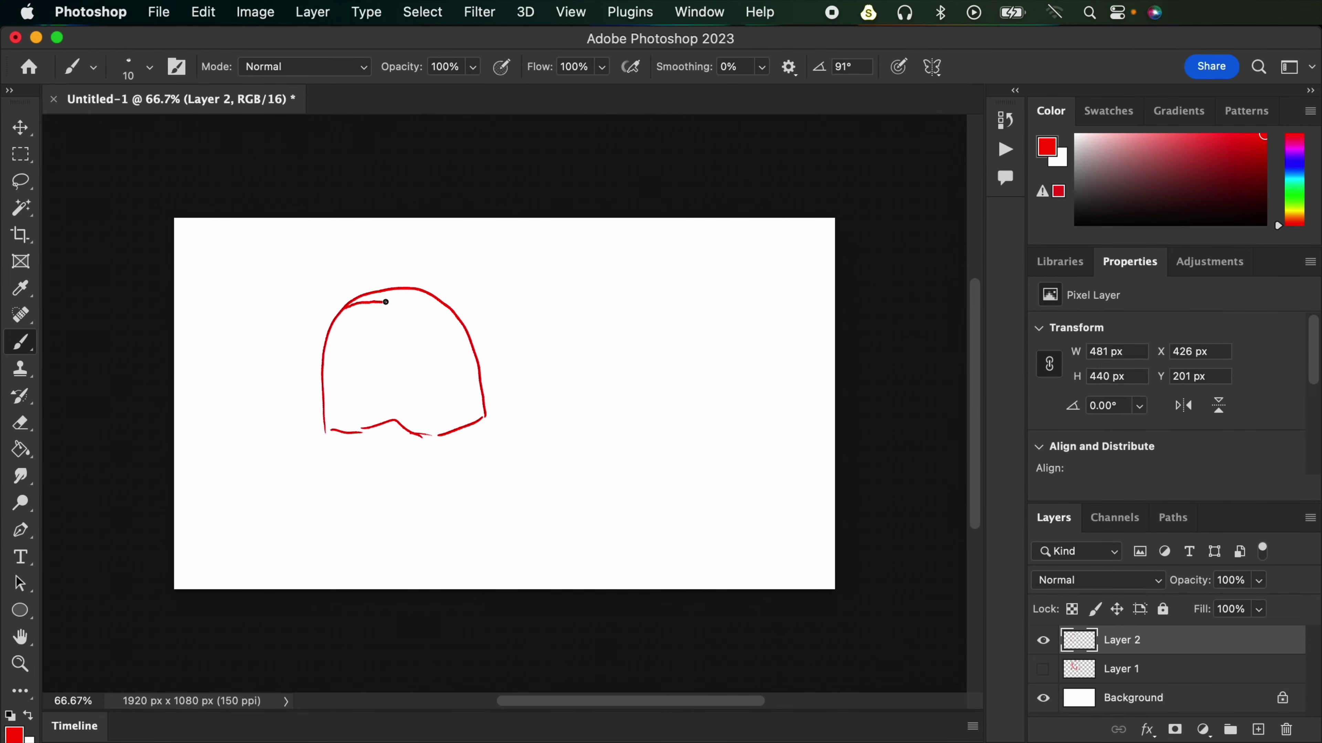
pyautogui.press('cmd+z')
# Step: Try a hatched rim-light band inside the top edge of the hair outline
pyautogui.moveTo(328, 328)
pyautogui.mouseDown()
pyautogui.moveTo(376, 302)
pyautogui.moveTo(459, 326)
pyautogui.mouseUp()
pyautogui.moveTo(386, 299); pyautogui.dragTo(456, 316)
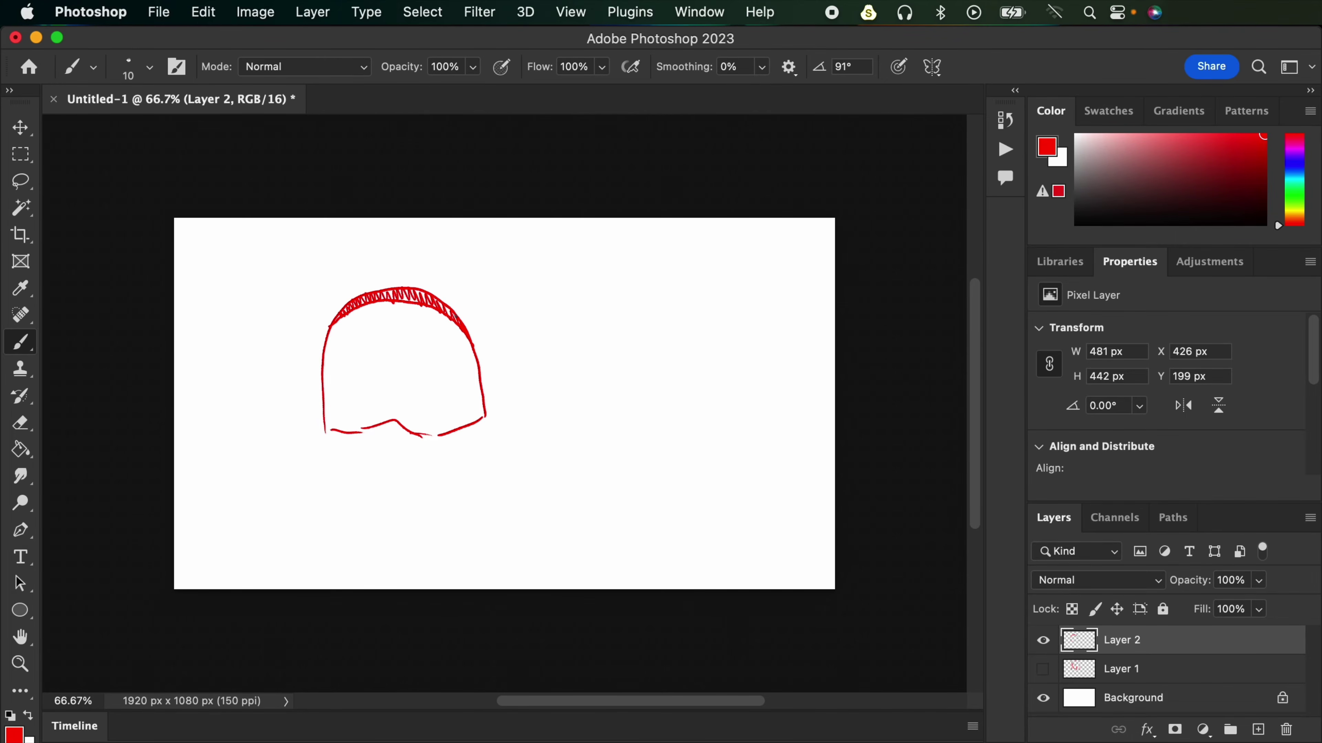
pyautogui.press('super+z')
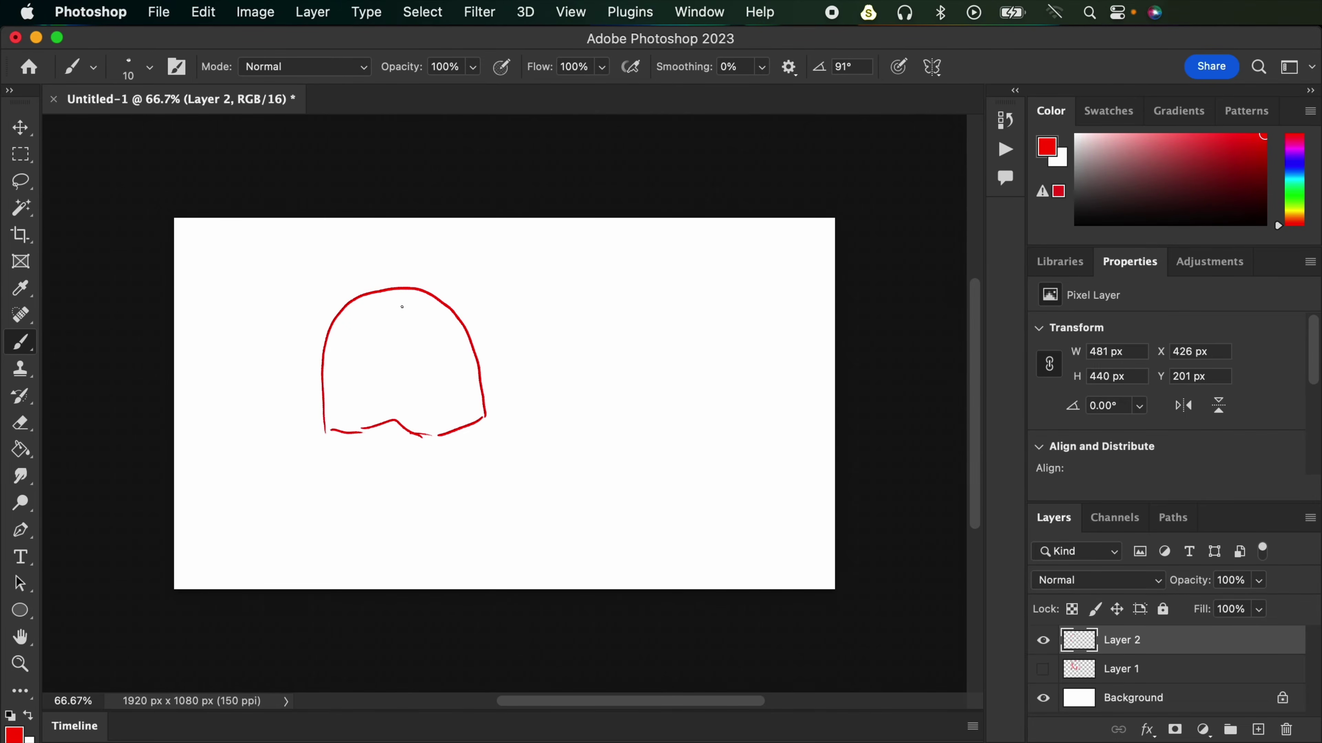
# Step: Duplicate the hair outline on Layer 2 and offset the copy slightly down and to the right of the original
pyautogui.press('v')
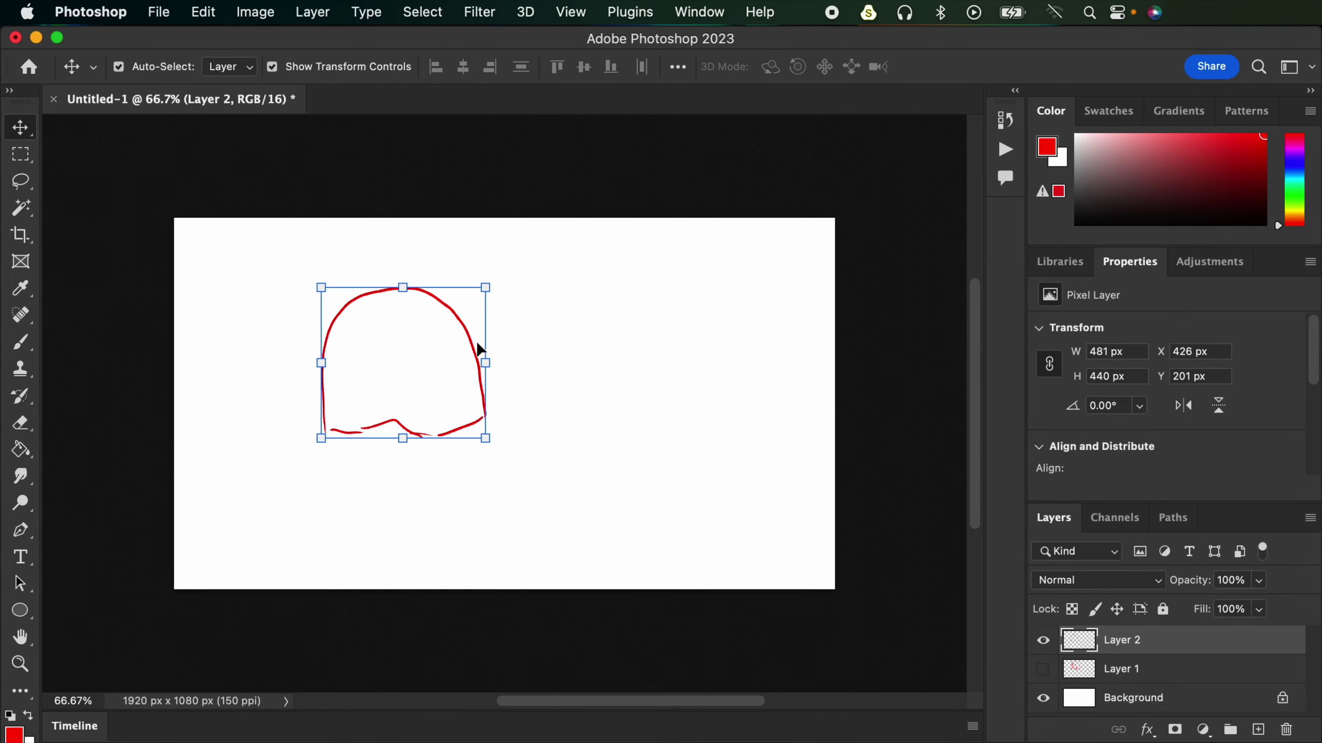
pyautogui.click(461, 338)
pyautogui.moveTo(462, 338)
pyautogui.mouseDown()
pyautogui.moveTo(484, 295)
pyautogui.moveTo(487, 333)
pyautogui.mouseUp()
pyautogui.press('super+j')
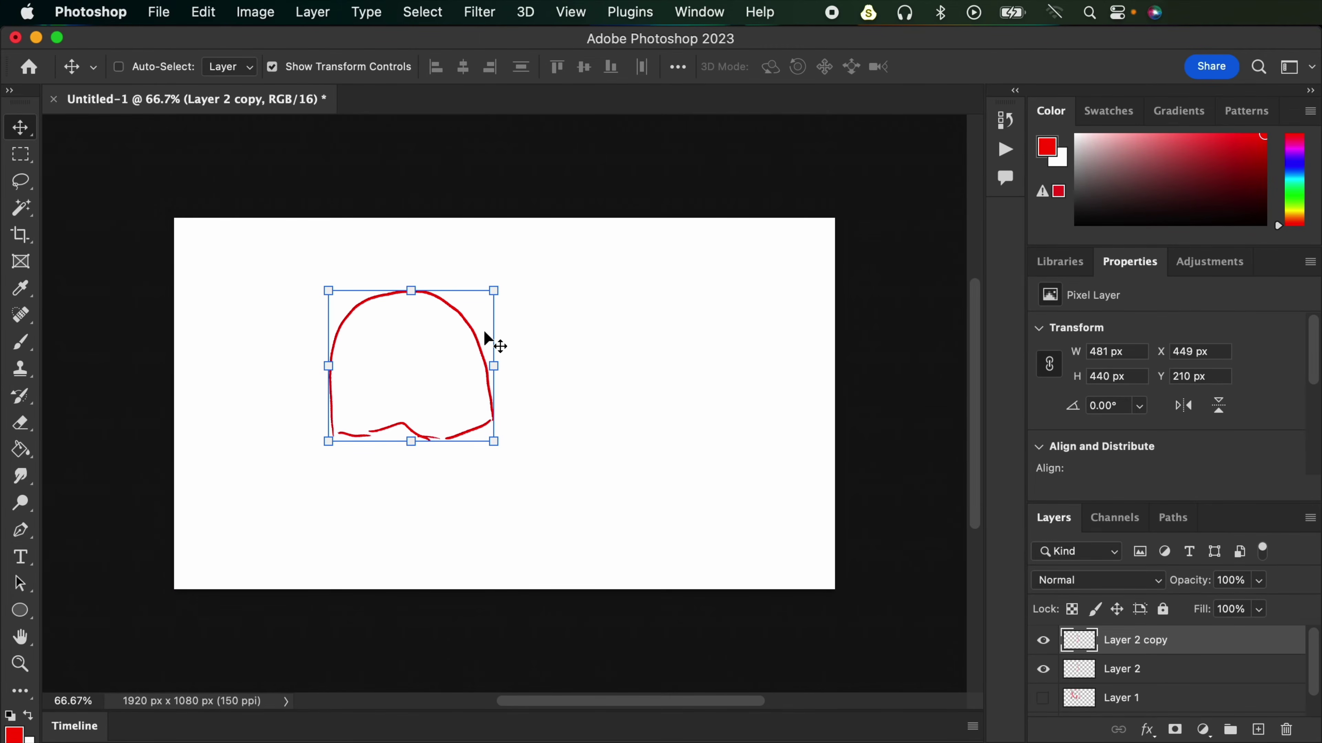
pyautogui.moveTo(473, 336)
pyautogui.mouseDown()
pyautogui.moveTo(517, 311)
pyautogui.moveTo(473, 354)
pyautogui.mouseUp()
pyautogui.press('super+z')
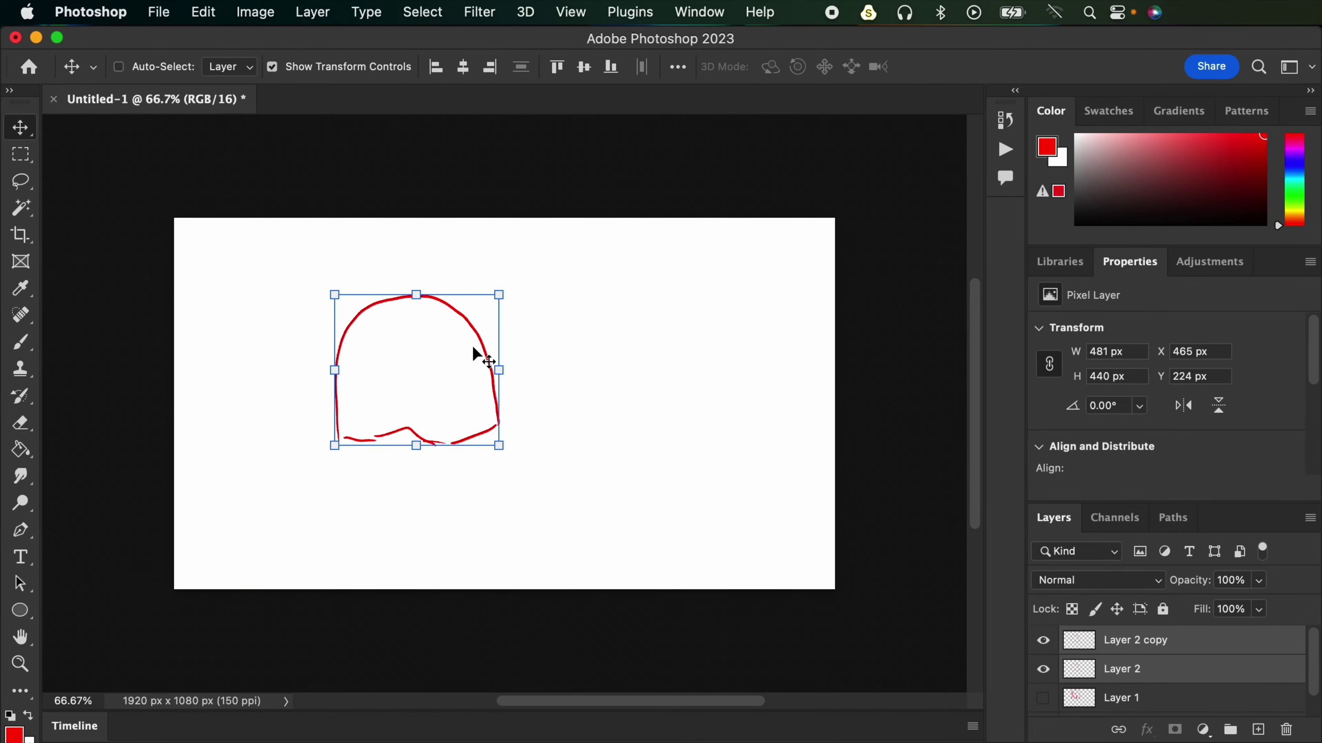
pyautogui.click(1130, 698)
pyautogui.click(1149, 642)
pyautogui.moveTo(466, 331)
pyautogui.mouseDown()
pyautogui.moveTo(489, 311)
pyautogui.moveTo(467, 295)
pyautogui.moveTo(491, 308)
pyautogui.moveTo(468, 337)
pyautogui.mouseUp()
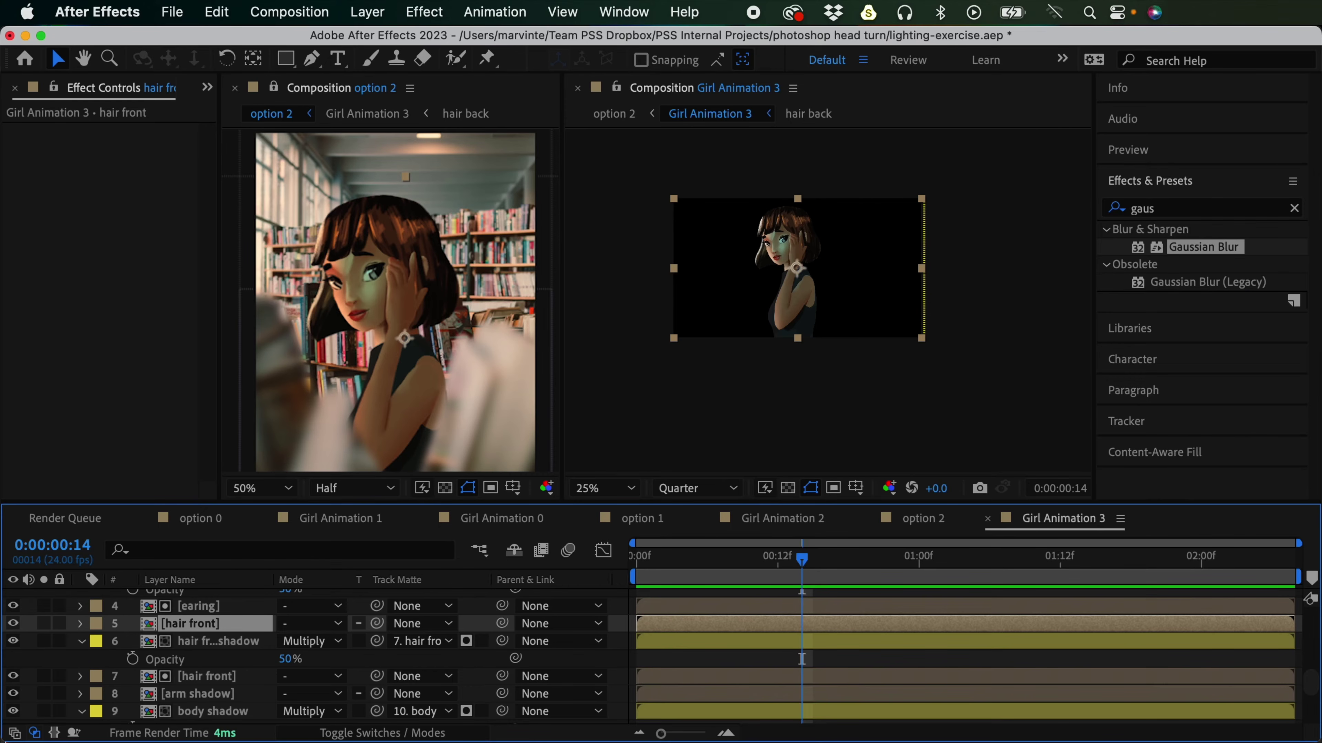
# Step: Back in After Effects, solo the hair front copy above the hair front shadow and duplicate it
pyautogui.click(44, 624)
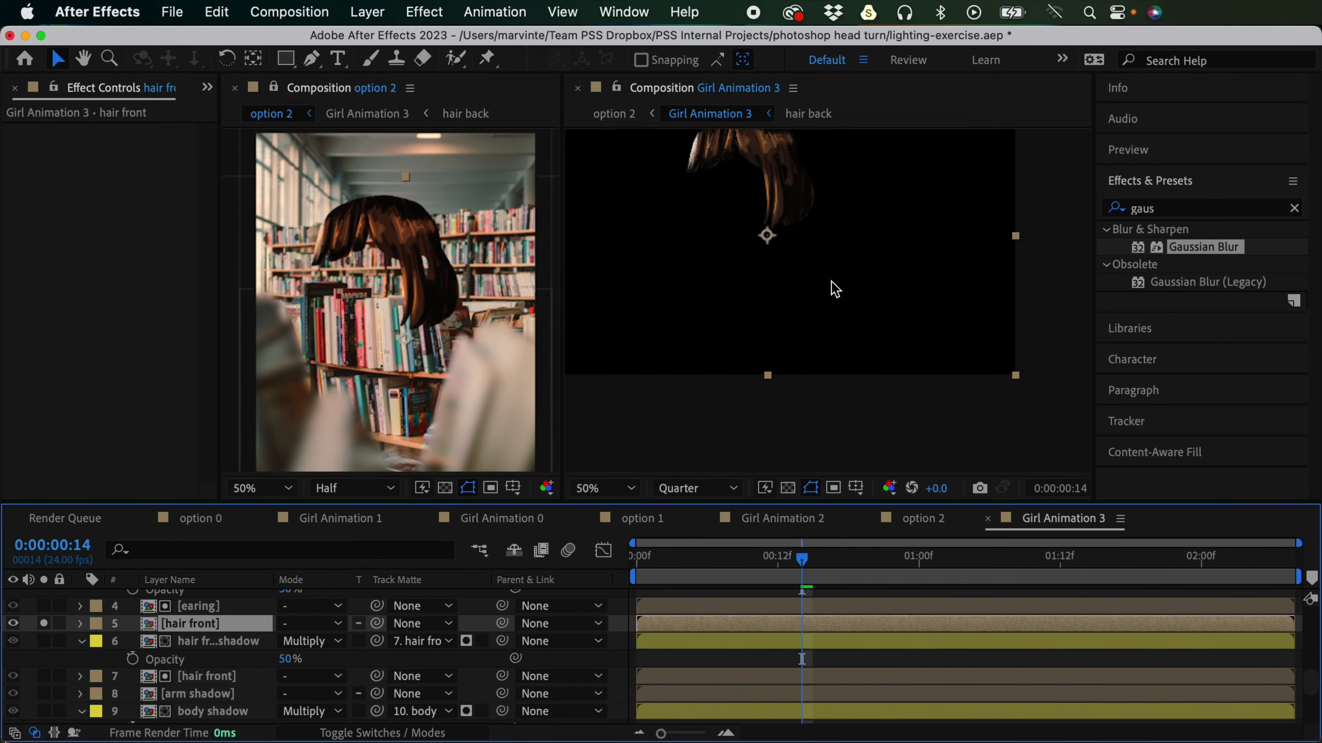
pyautogui.scroll(2, 894, 393)
pyautogui.scroll(2, 899, 394)
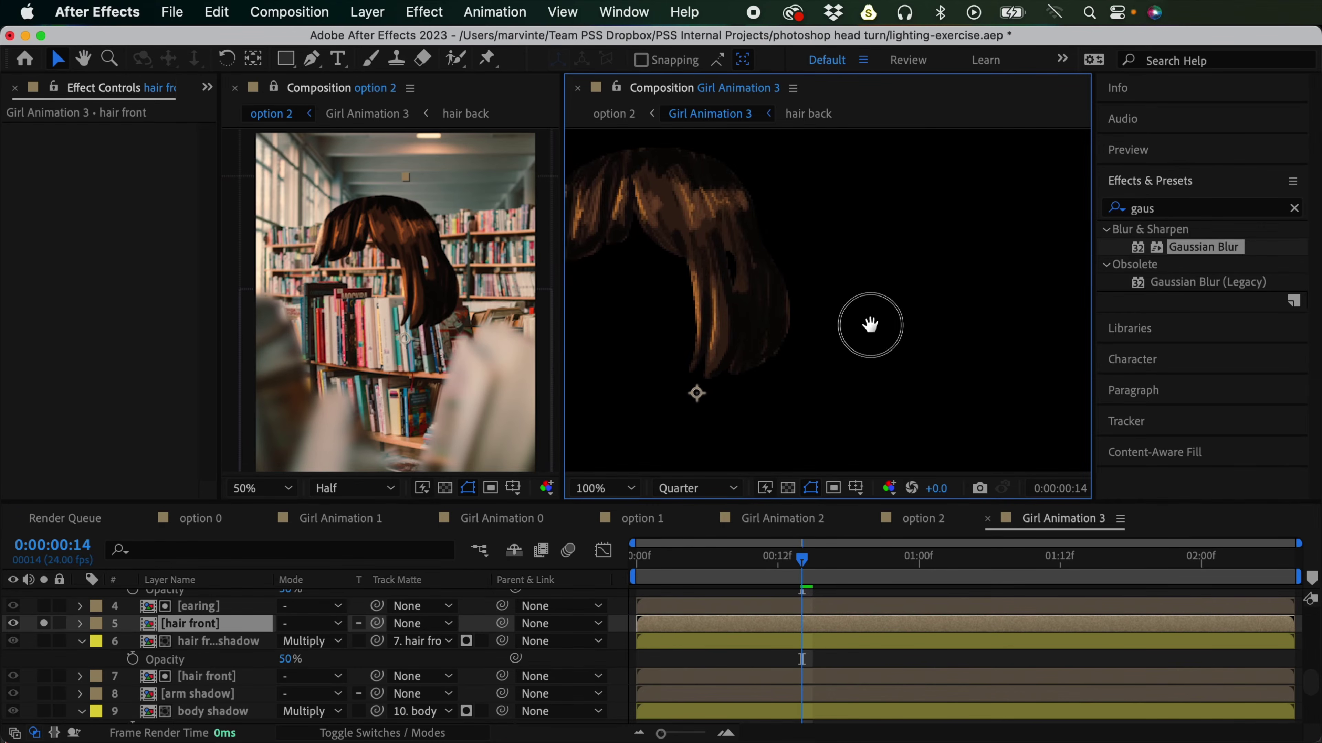
pyautogui.click(806, 629)
pyautogui.click(800, 623)
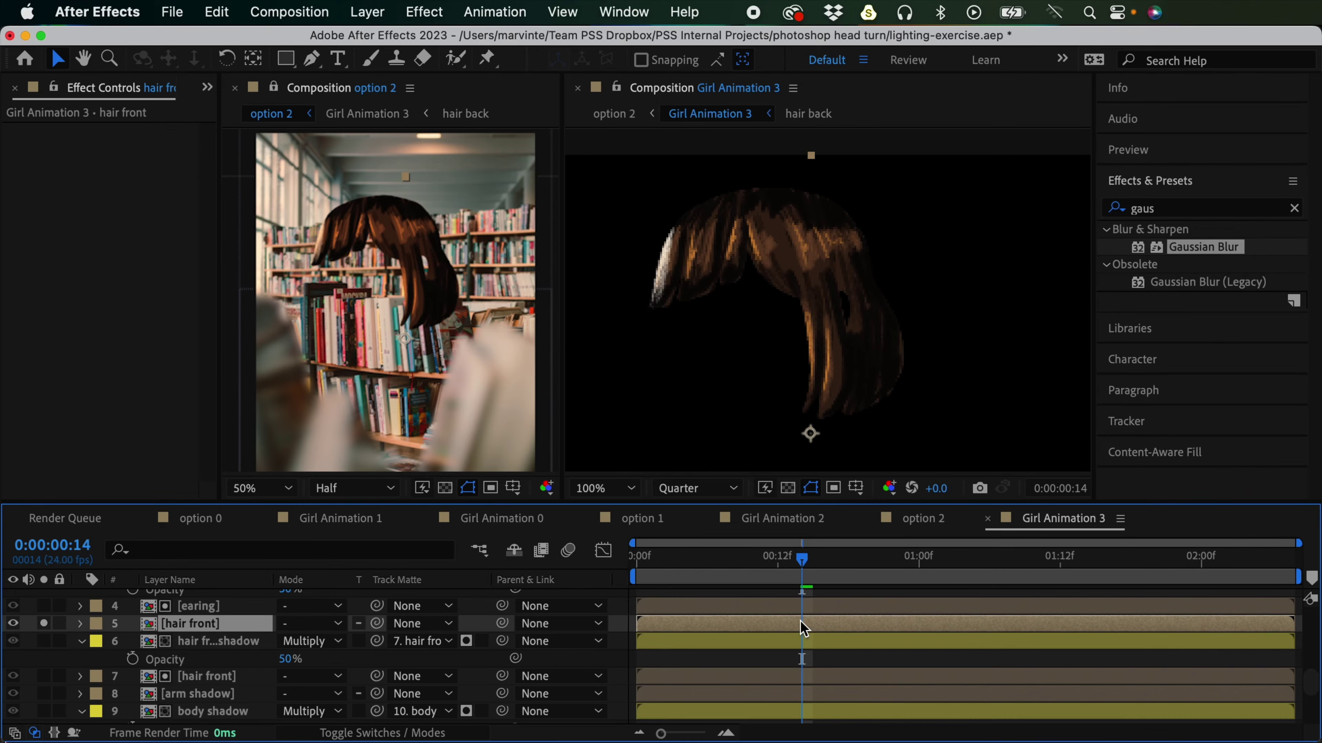
pyautogui.press('super+d')
pyautogui.click(806, 642)
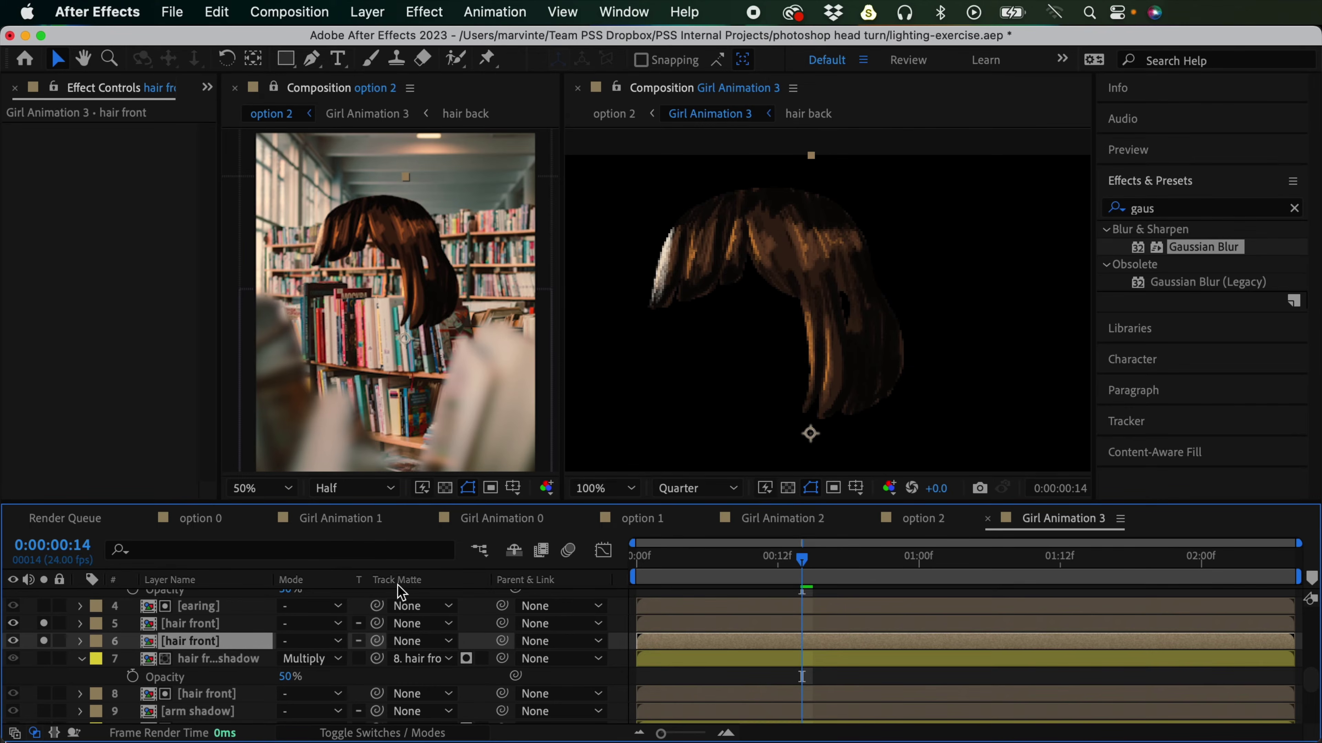
# Step: Set the upper hair front copy's track matte to the hair front copy below it and invert the matte
pyautogui.moveTo(378, 625); pyautogui.dragTo(249, 646)
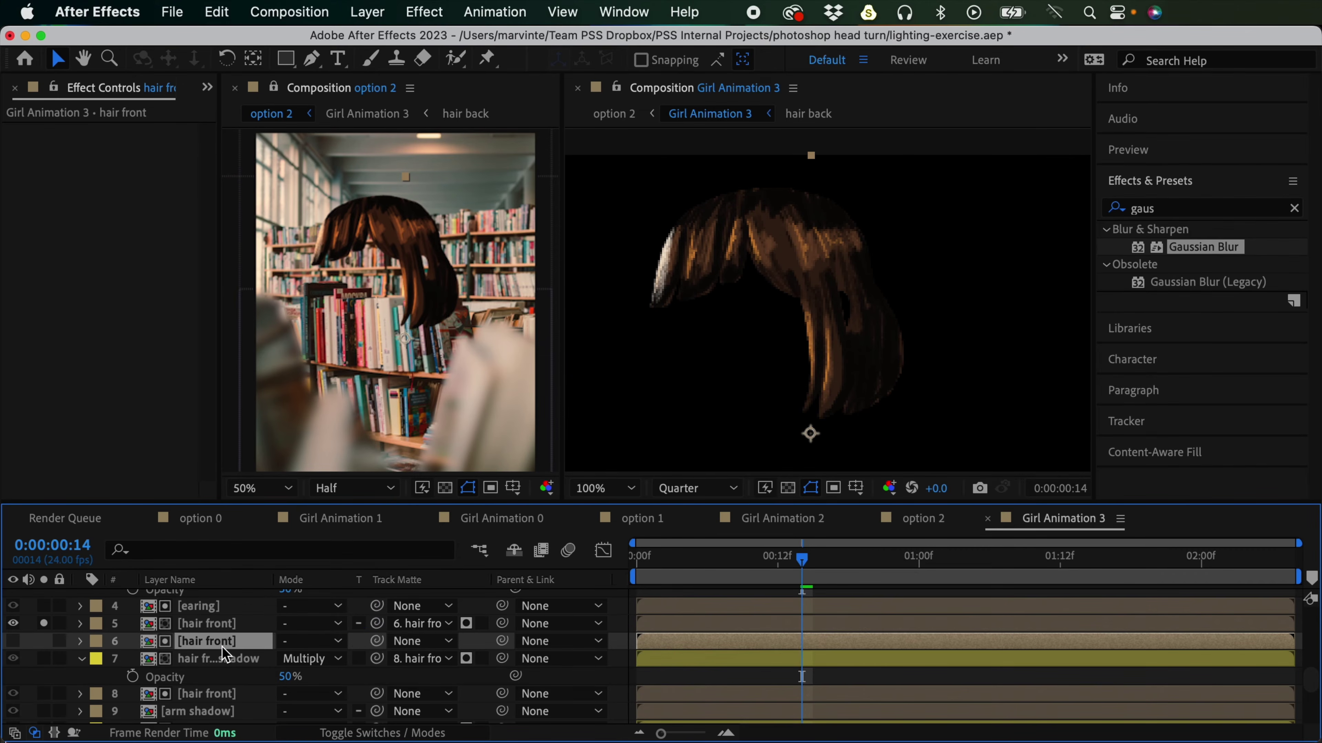
pyautogui.click(841, 331)
pyautogui.click(777, 629)
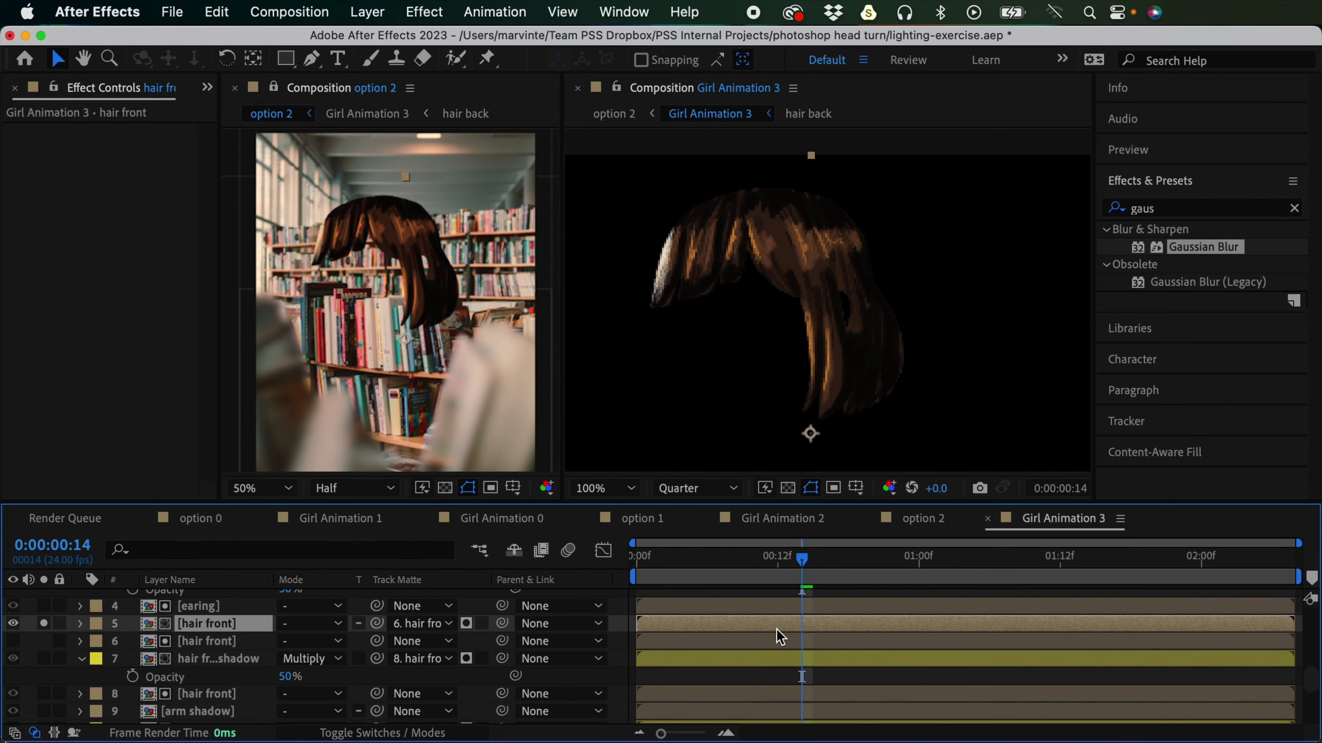
pyautogui.click(871, 329)
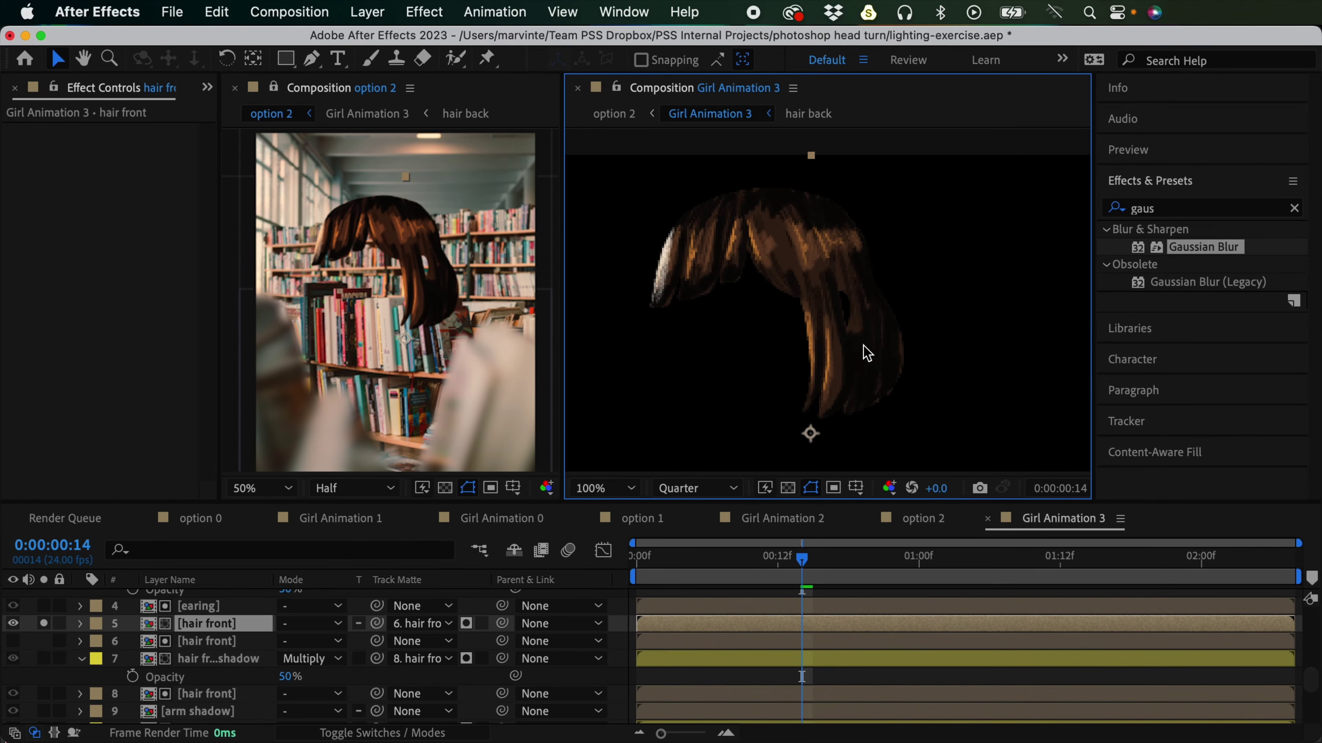
pyautogui.click(481, 624)
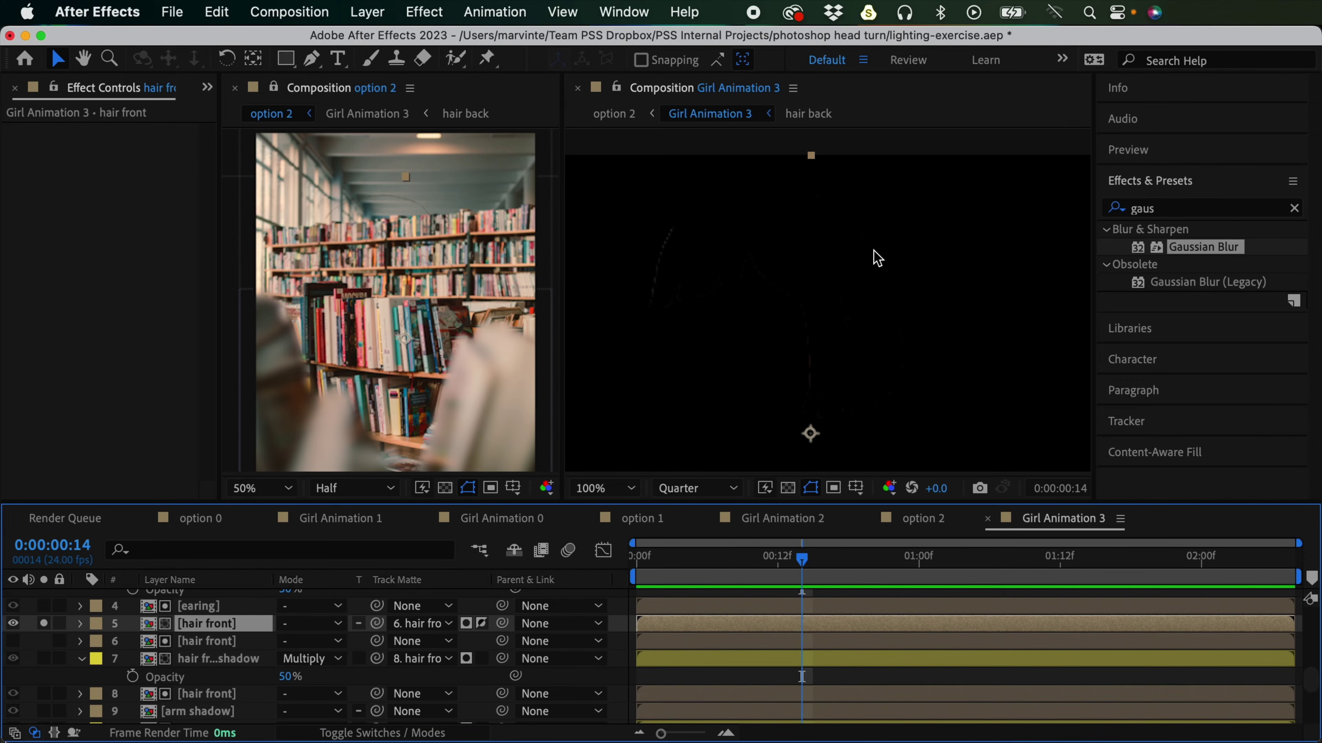
# Step: Shift the hair front matte copy slightly down and to the left, leaving a thin rim along the hair's outer edge
pyautogui.click(227, 643)
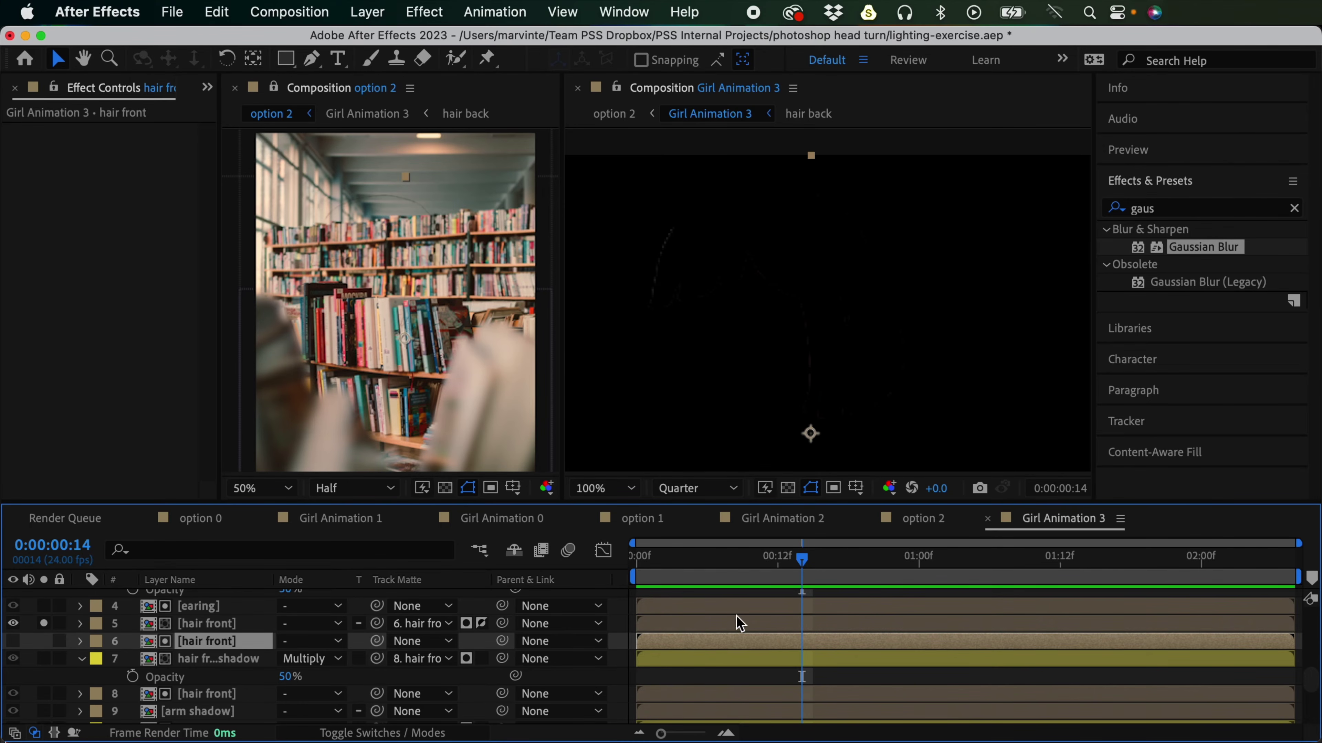
pyautogui.click(197, 623)
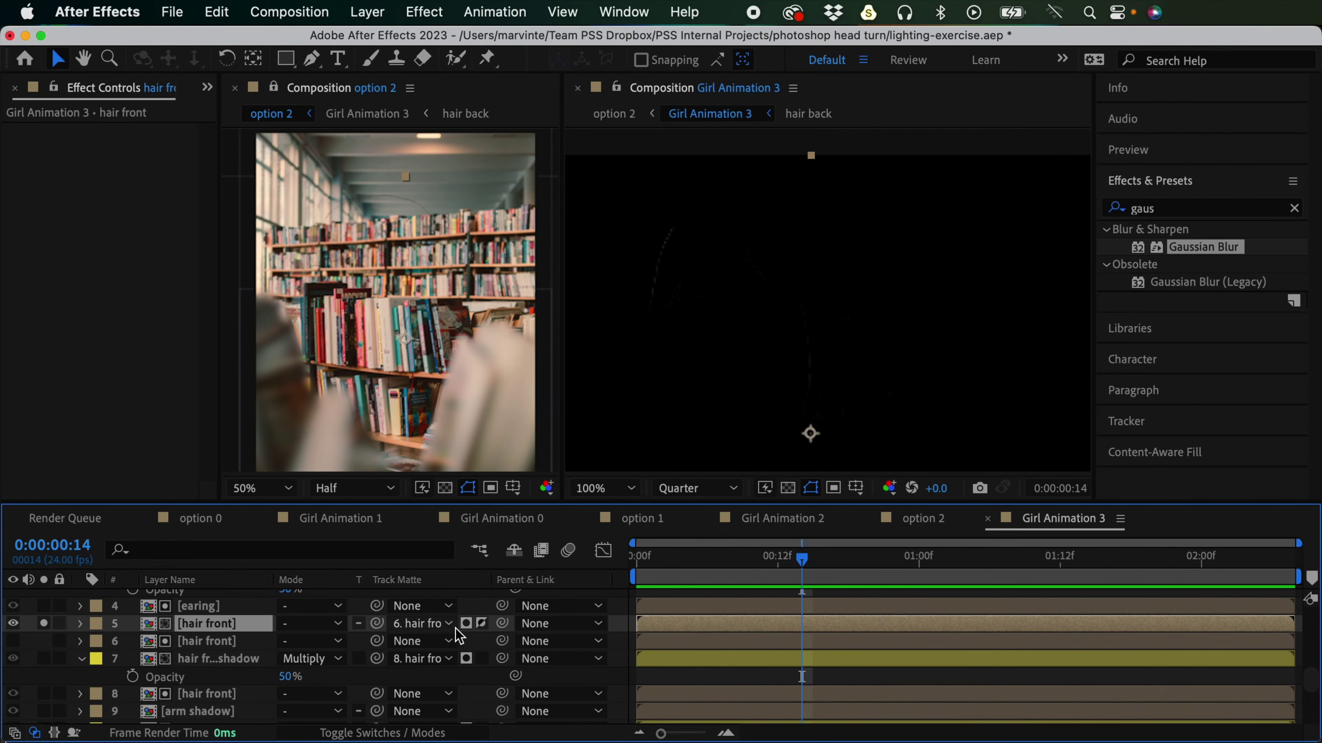
pyautogui.click(215, 642)
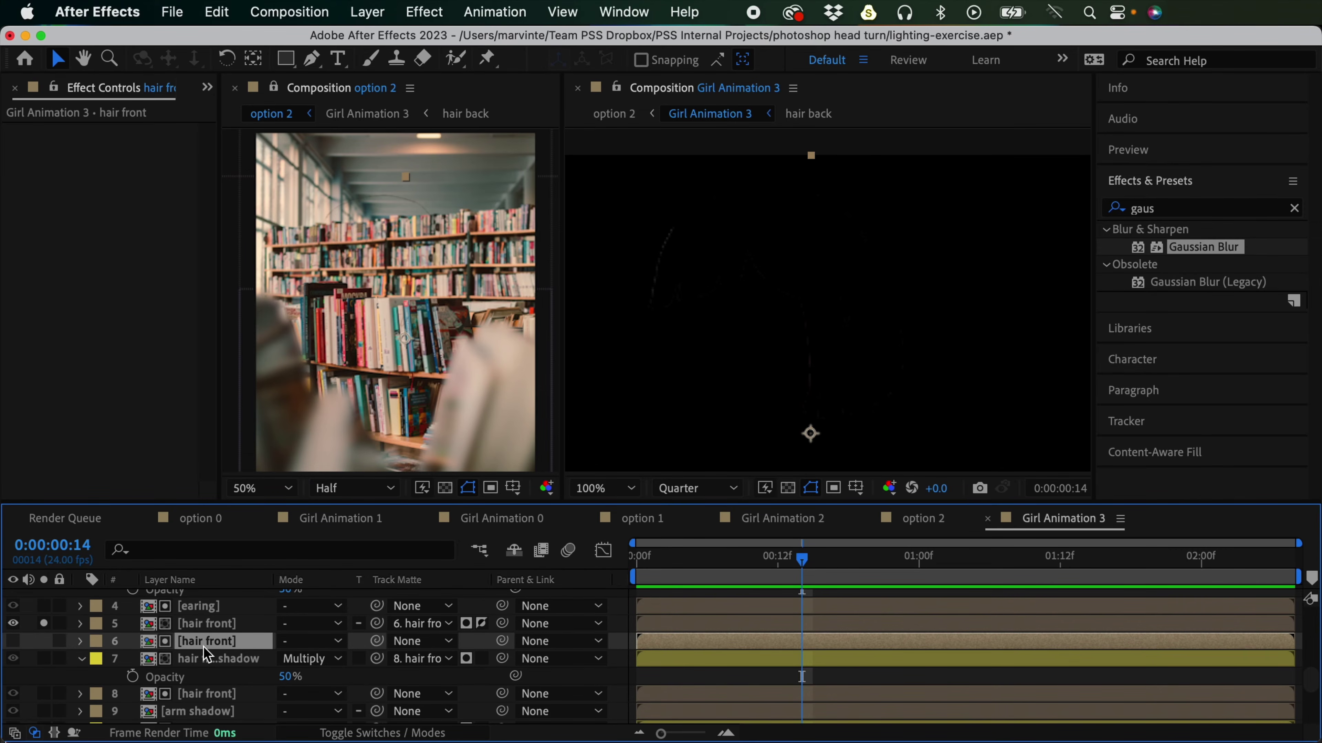
pyautogui.click(806, 333)
pyautogui.moveTo(804, 333); pyautogui.dragTo(815, 303)
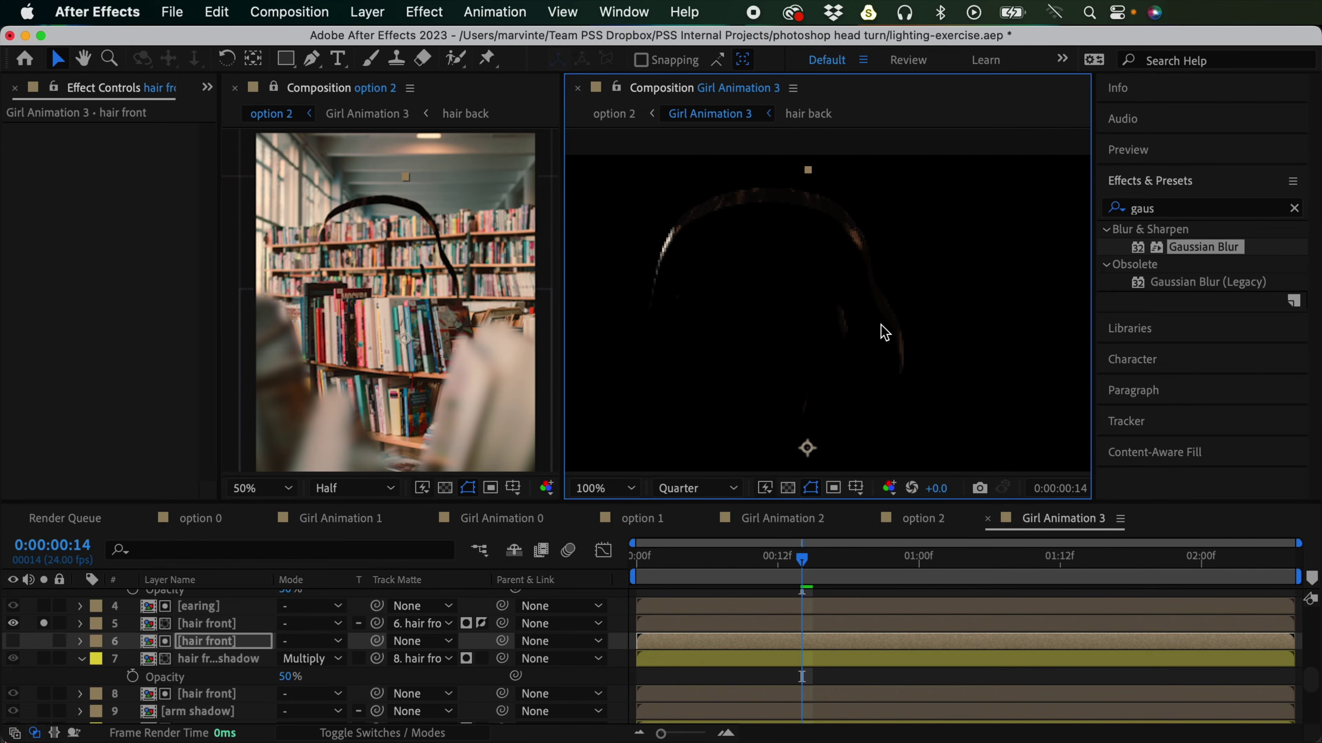
# Step: Apply the Fill effect to the upper hair front copy that carries the inverted matte
pyautogui.click(213, 624)
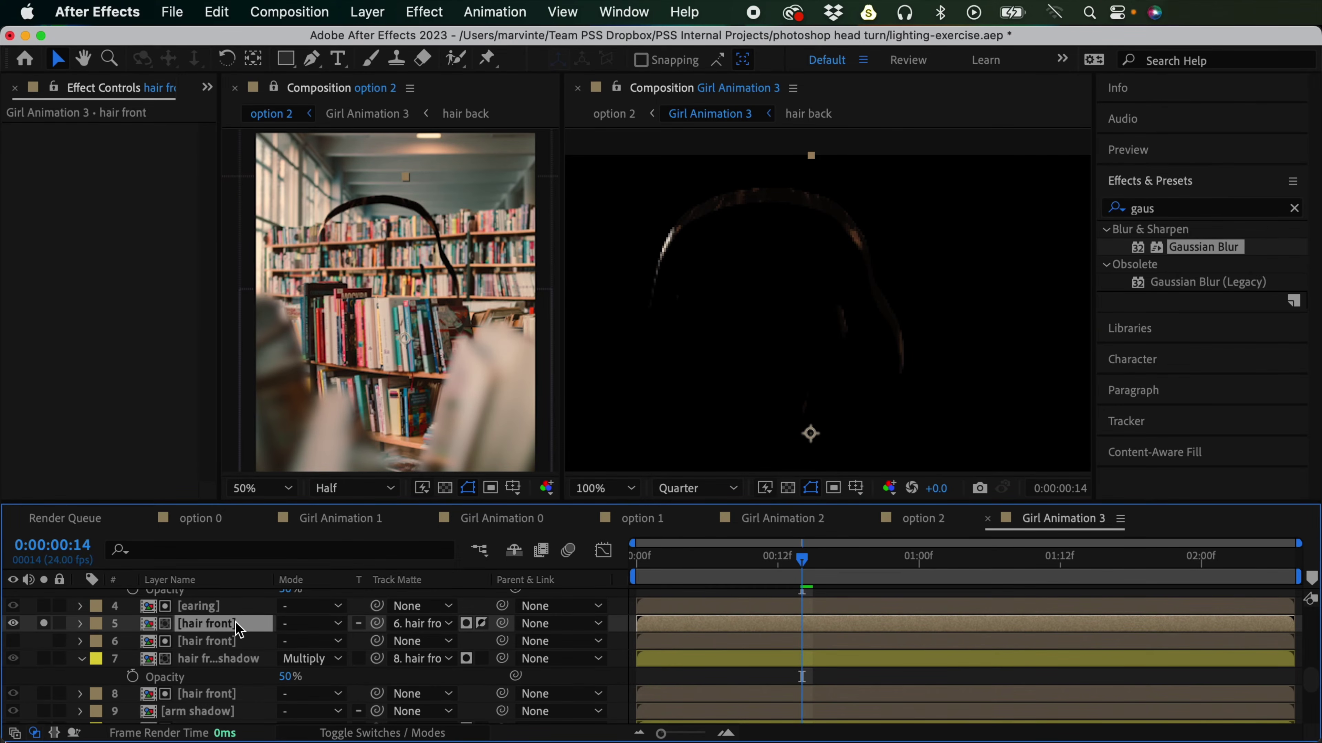
pyautogui.click(1160, 207)
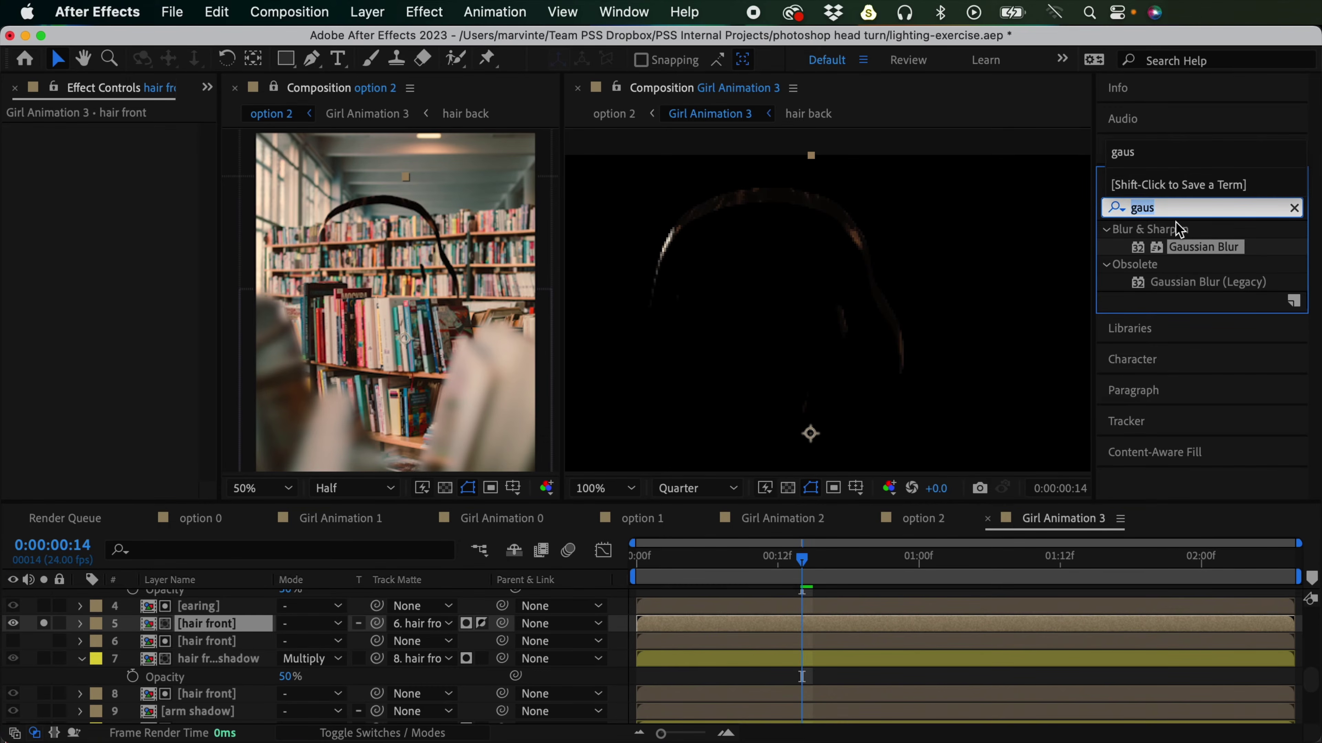
pyautogui.write('fill')
pyautogui.doubleClick(1177, 334)
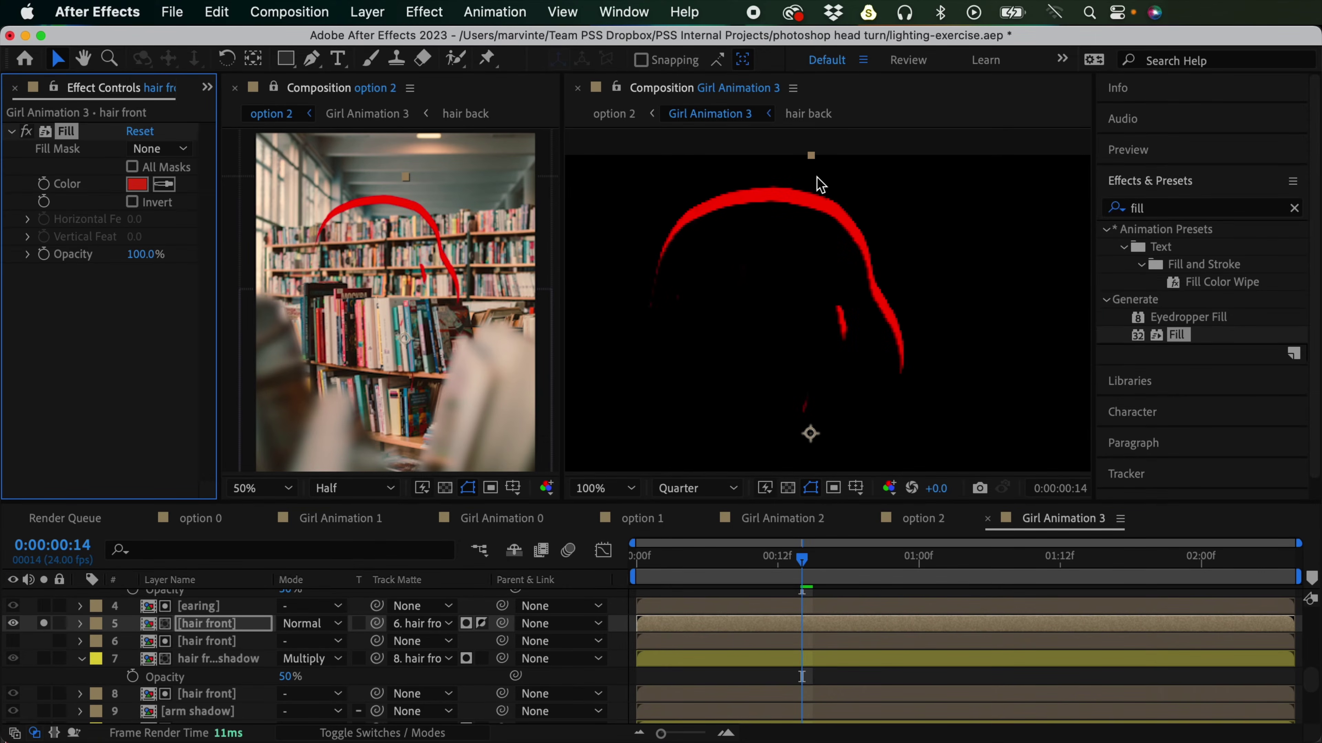
# Step: Set the Fill color to bright yellow-green (E6FF39) on the upper hair front copy and turn off its solo
pyautogui.click(138, 184)
pyautogui.moveTo(696, 665); pyautogui.dragTo(696, 688)
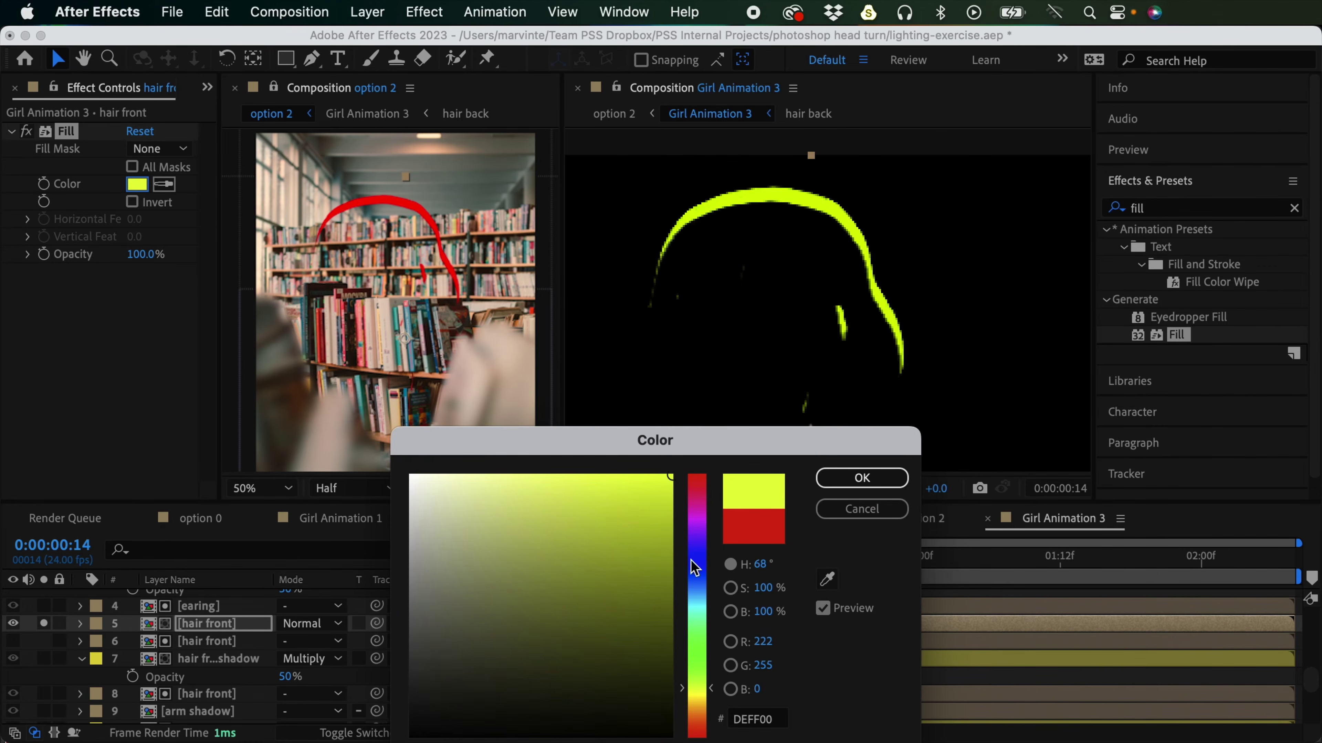
pyautogui.click(637, 480)
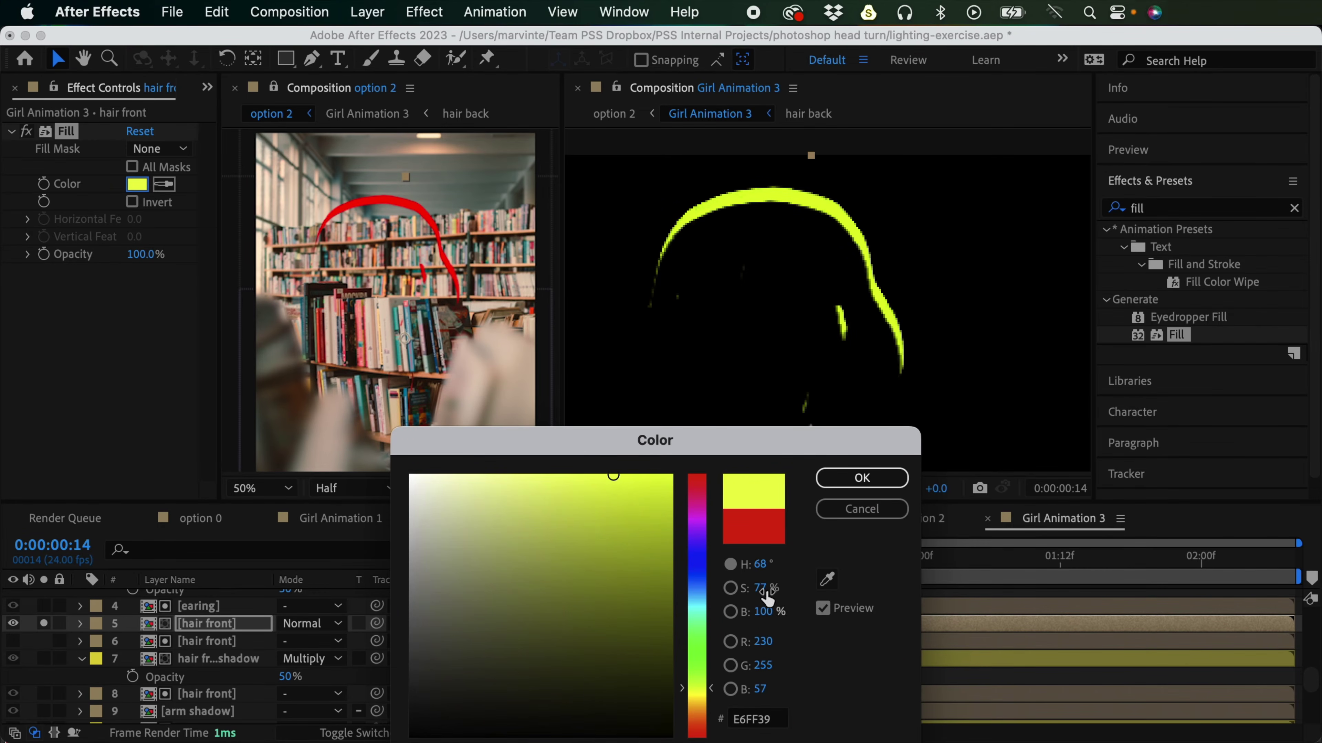
pyautogui.click(861, 477)
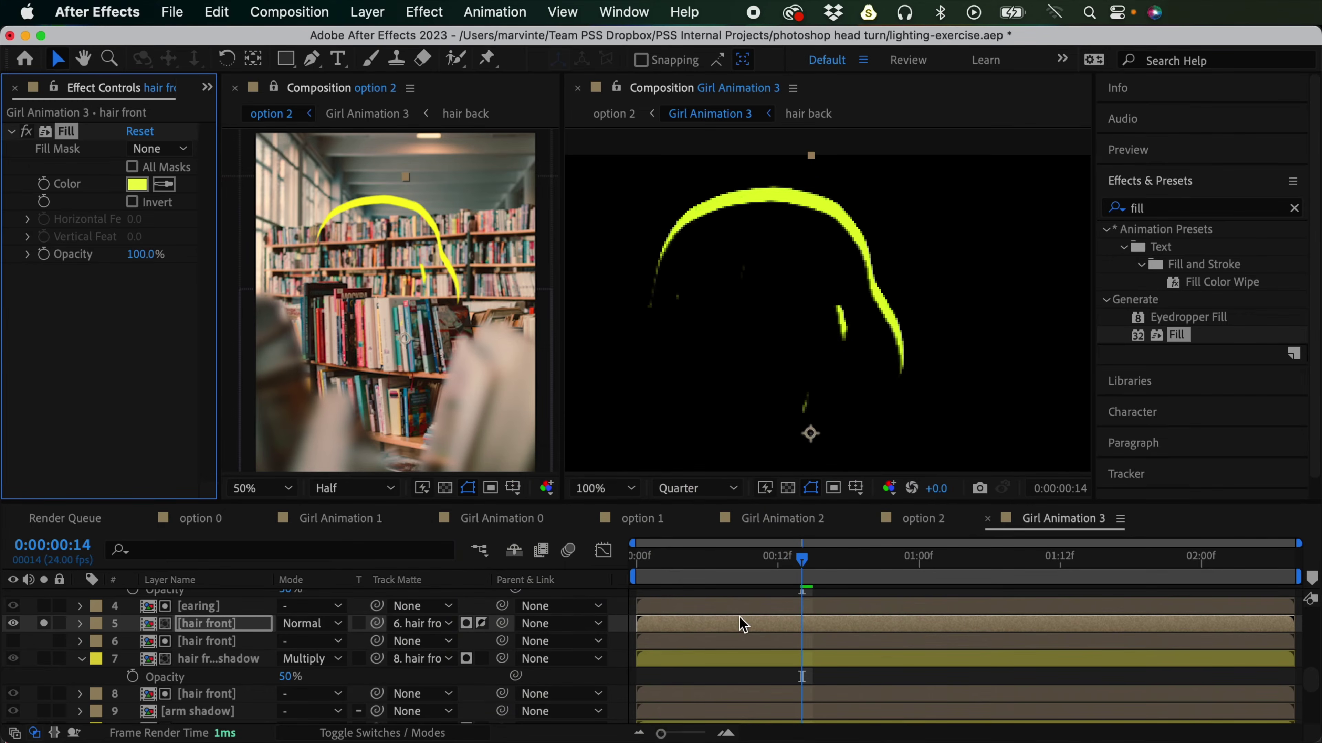
pyautogui.click(44, 623)
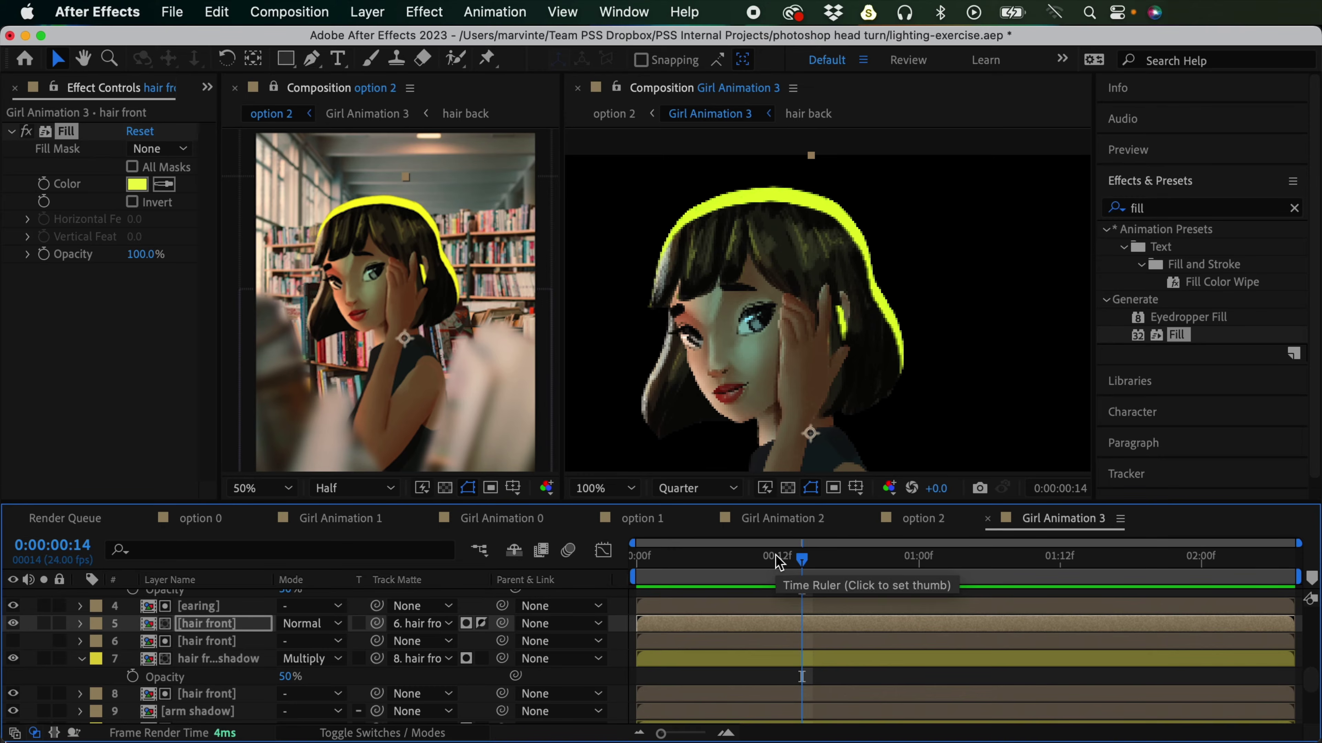
# Step: Search the effects library for "gauss" in place of the previous search term
pyautogui.press('super+5')
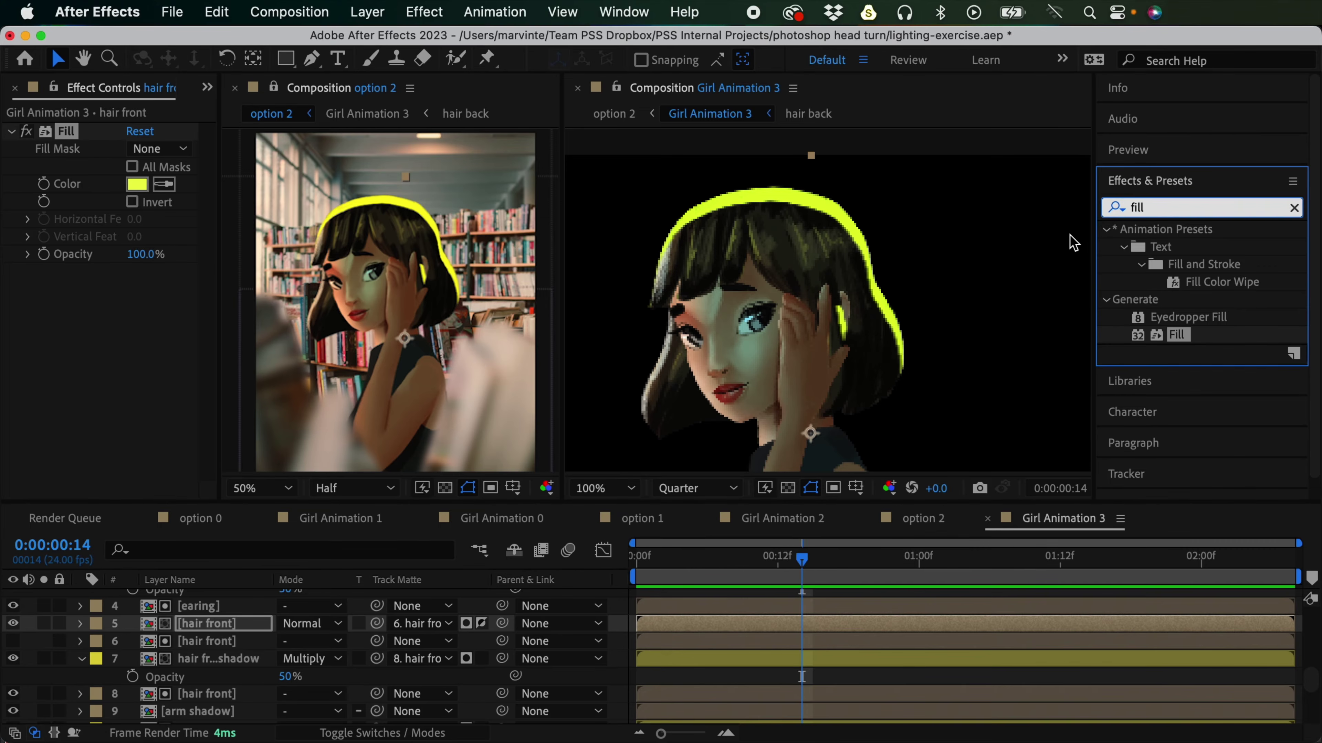
pyautogui.press('BackSpace')
pyautogui.press('BackSpace')
pyautogui.press('BackSpace')
pyautogui.press('BackSpace')
pyautogui.write('gauss')
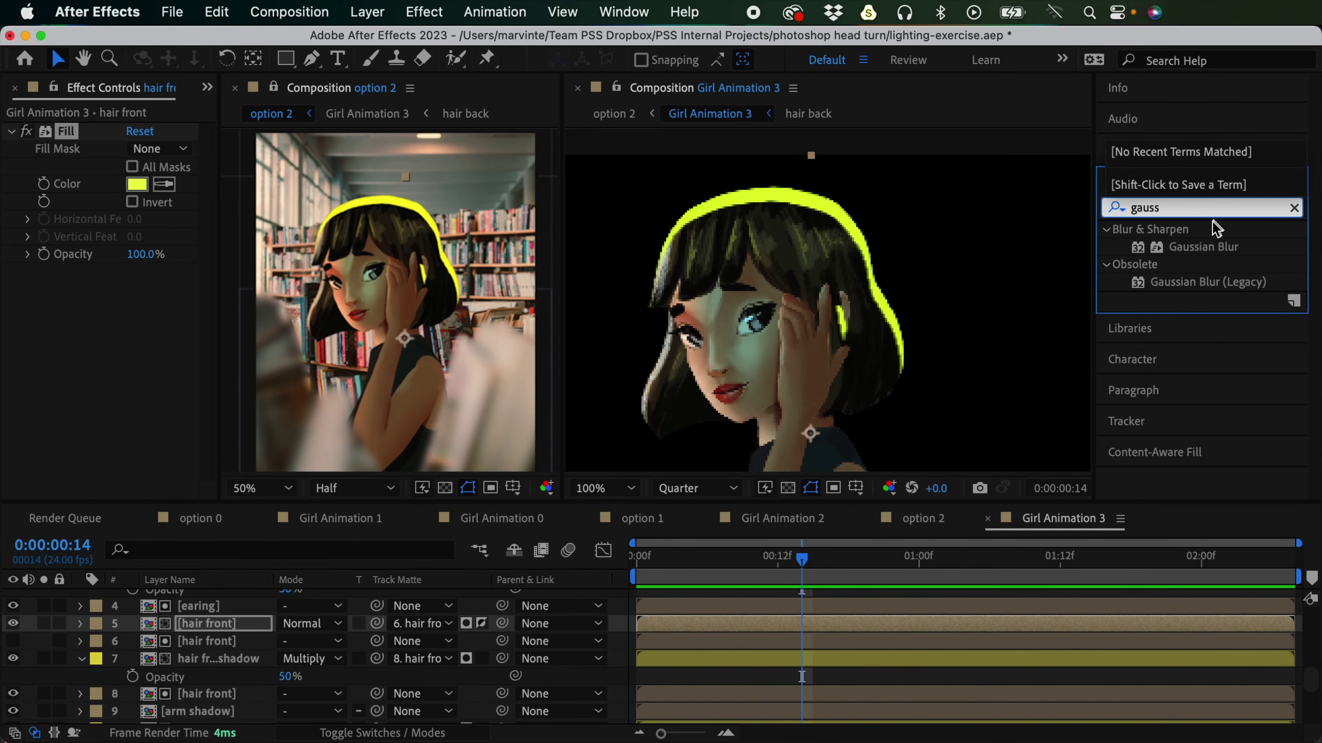
# Step: Try Gaussian Blur with a blurriness of 72.8 on the filled hair front copy, and remove the effect
pyautogui.doubleClick(1211, 248)
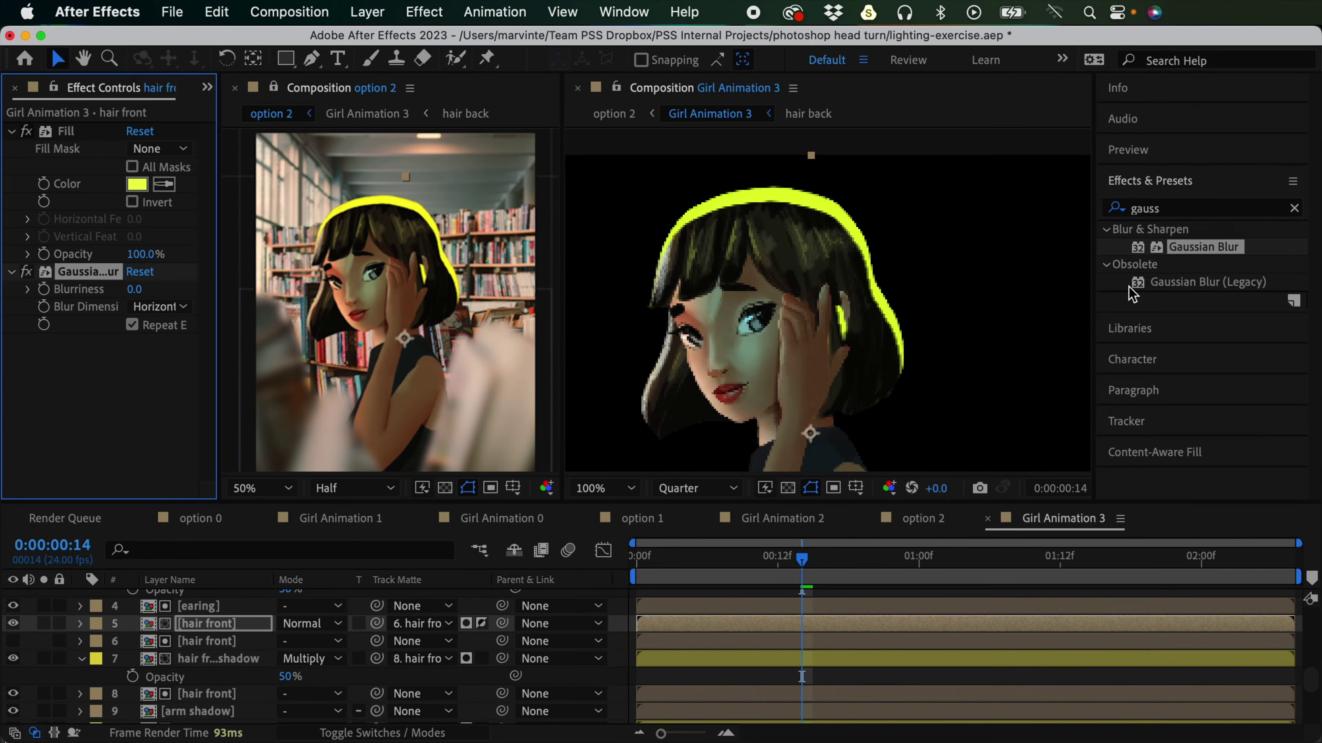
pyautogui.moveTo(134, 289); pyautogui.dragTo(890, 300)
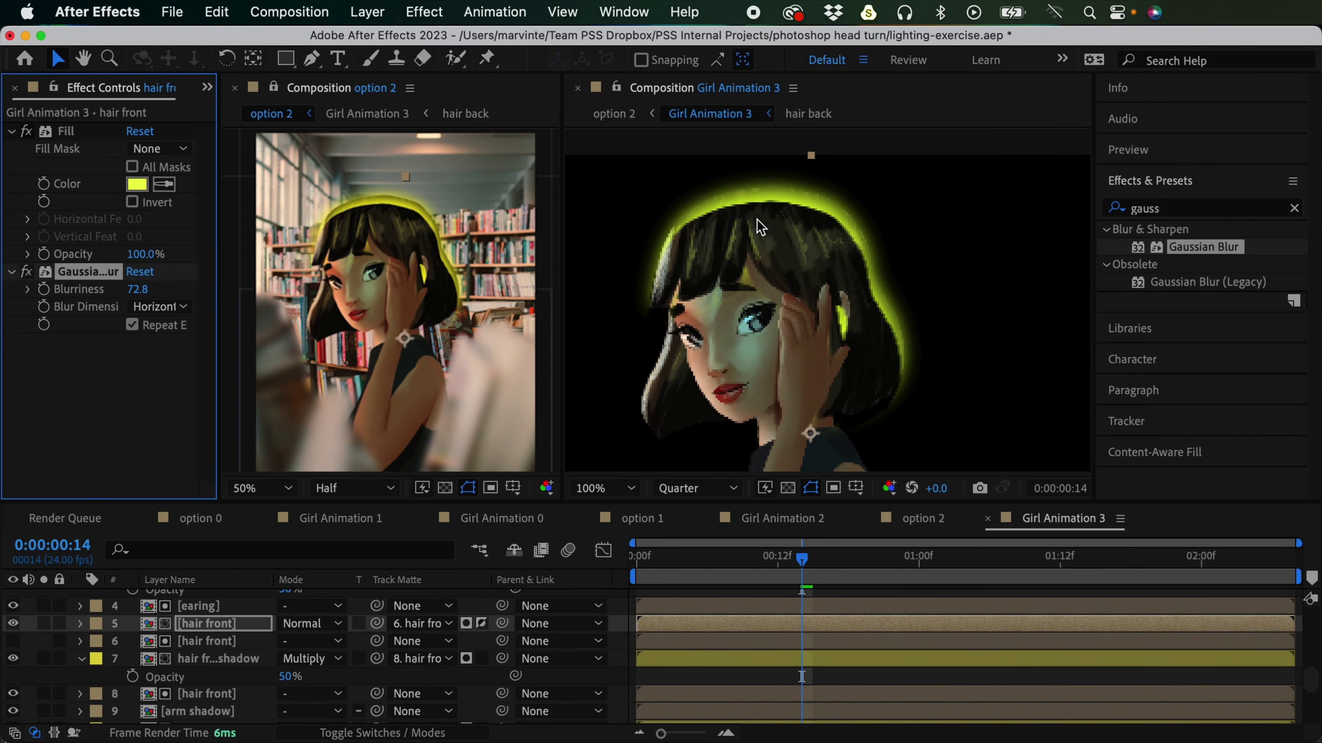
pyautogui.press('super+z')
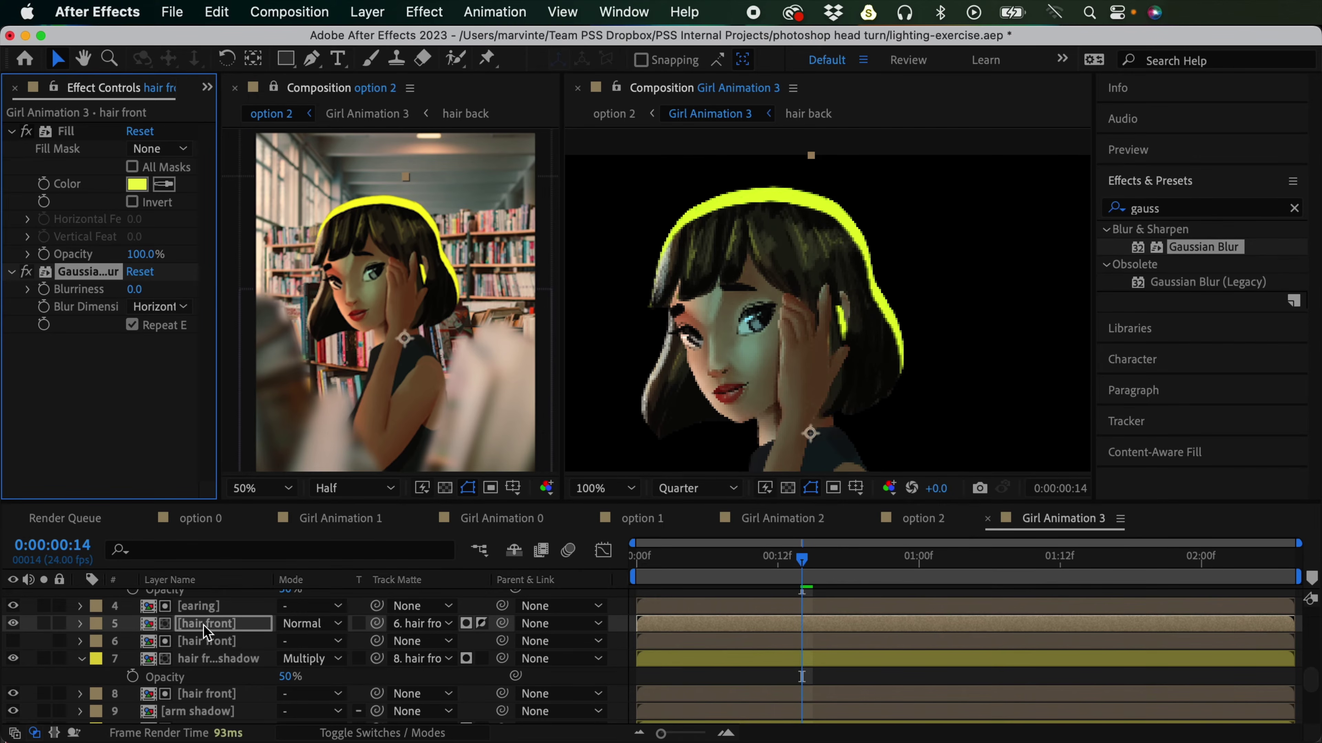
pyautogui.click(84, 276)
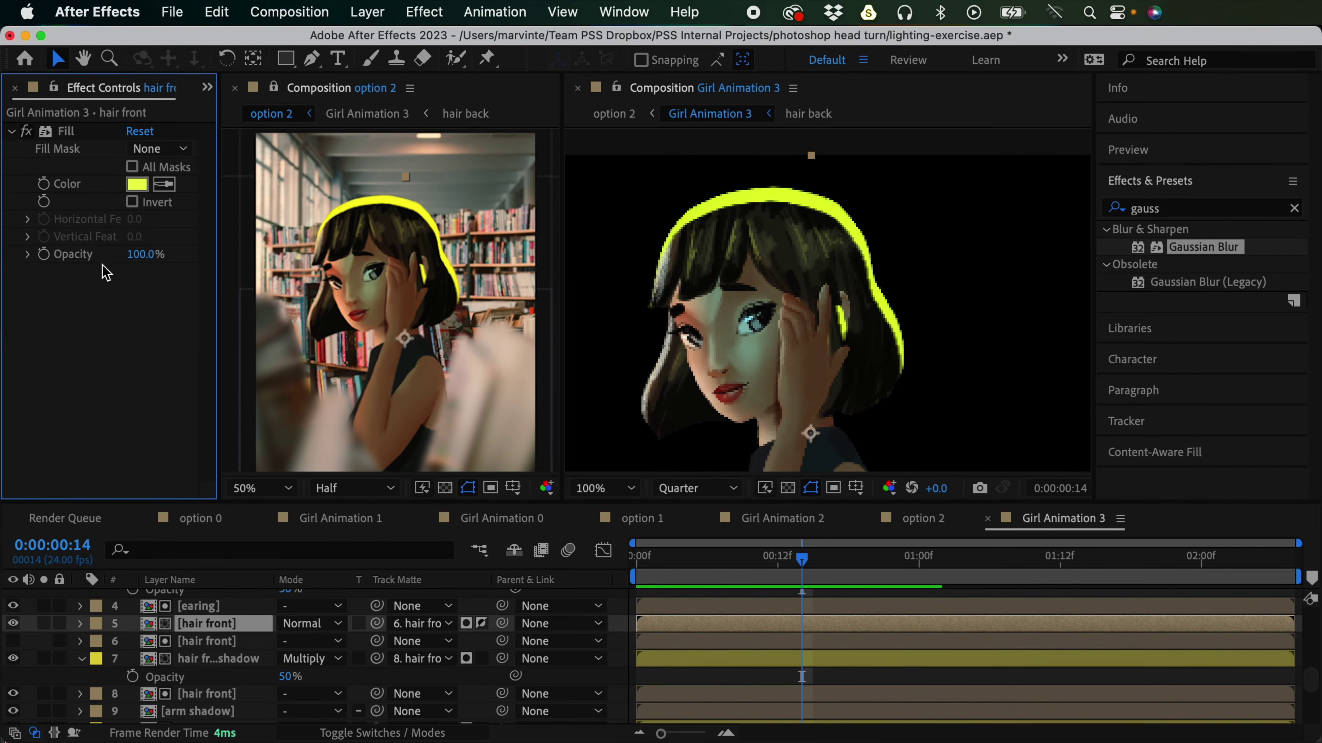
# Step: Apply Gaussian Blur to the hair front matte copy, with Repeat Edge Pixels off and blurriness at 64.2
pyautogui.click(202, 642)
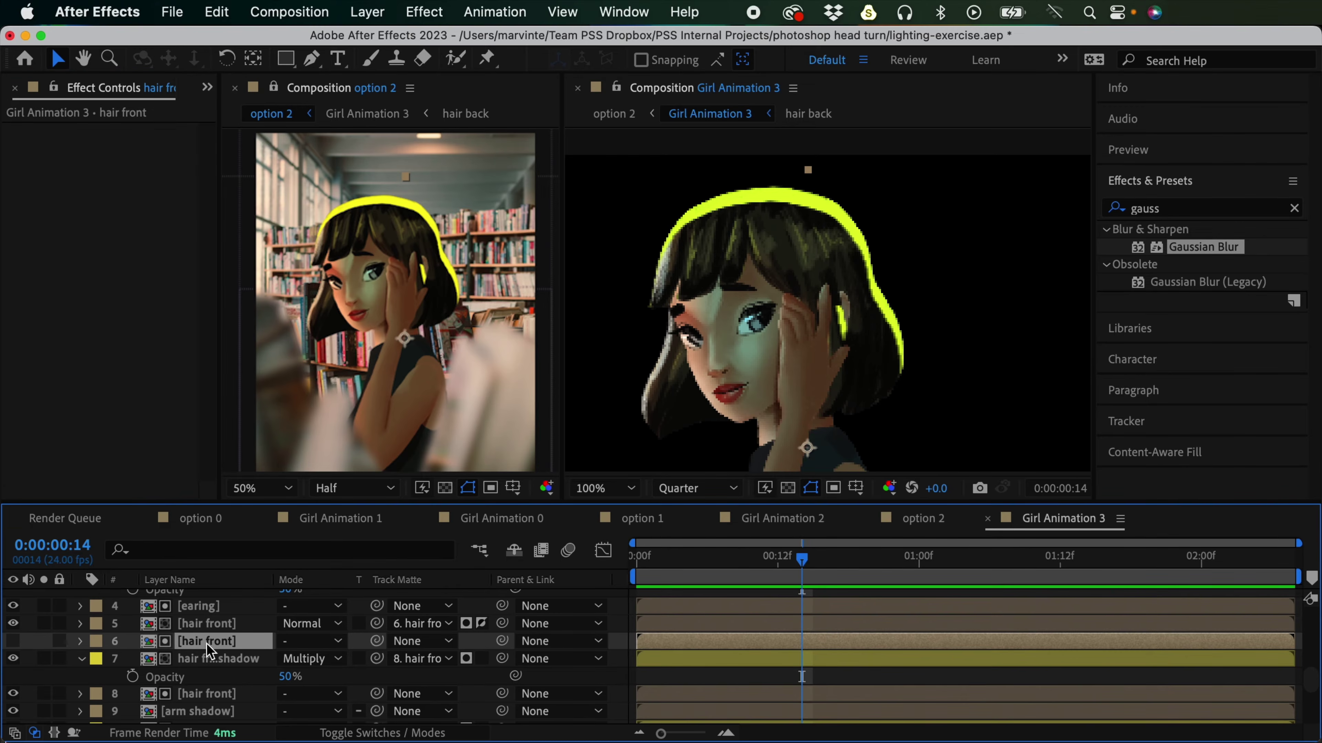
pyautogui.doubleClick(1203, 247)
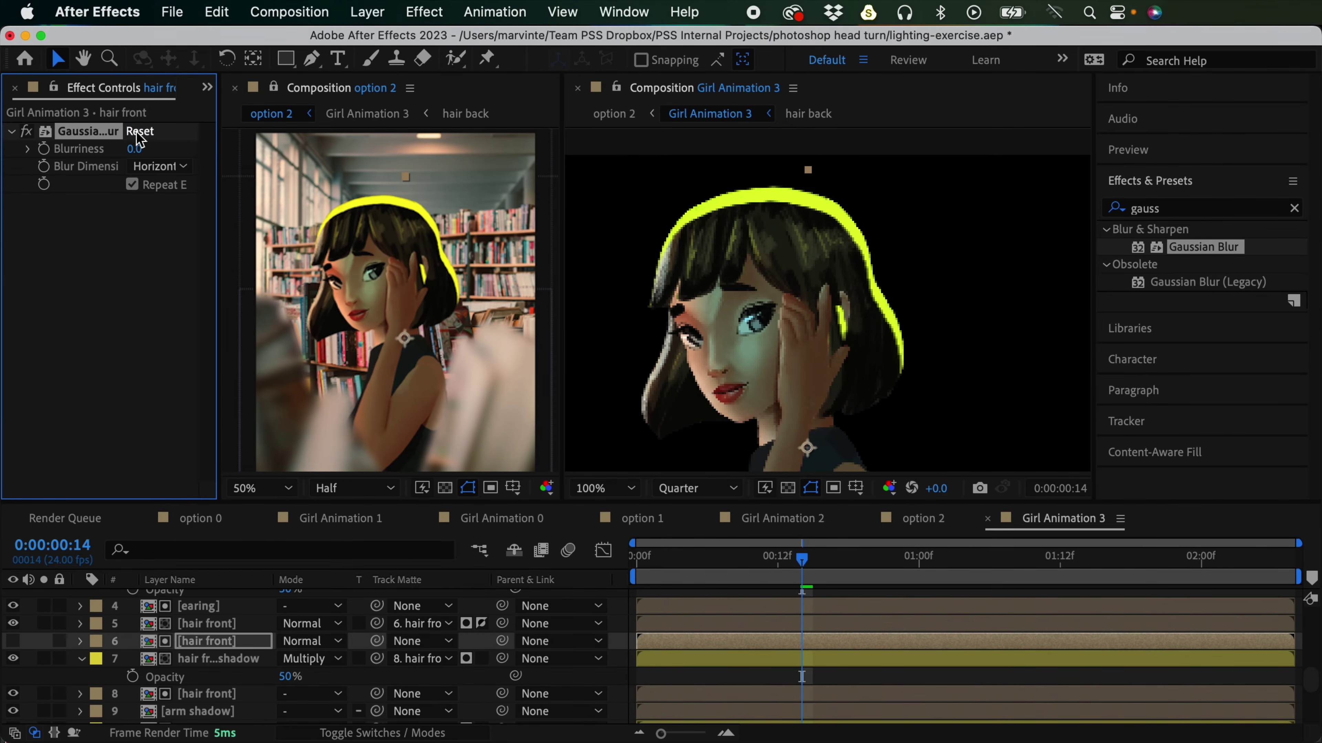
pyautogui.click(132, 184)
pyautogui.moveTo(138, 149); pyautogui.dragTo(236, 148)
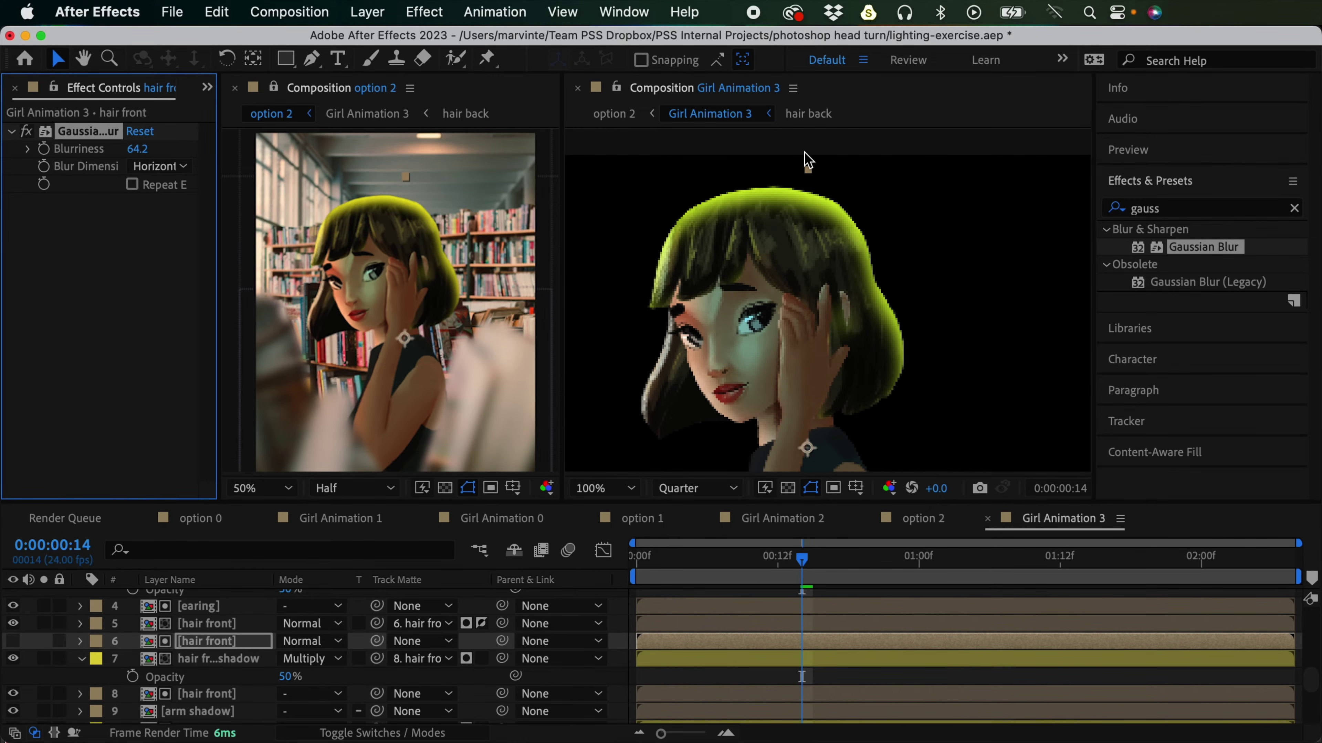
# Step: Try the Overlay blending mode on the filled hair front copy, and set it to Add instead
pyautogui.click(218, 625)
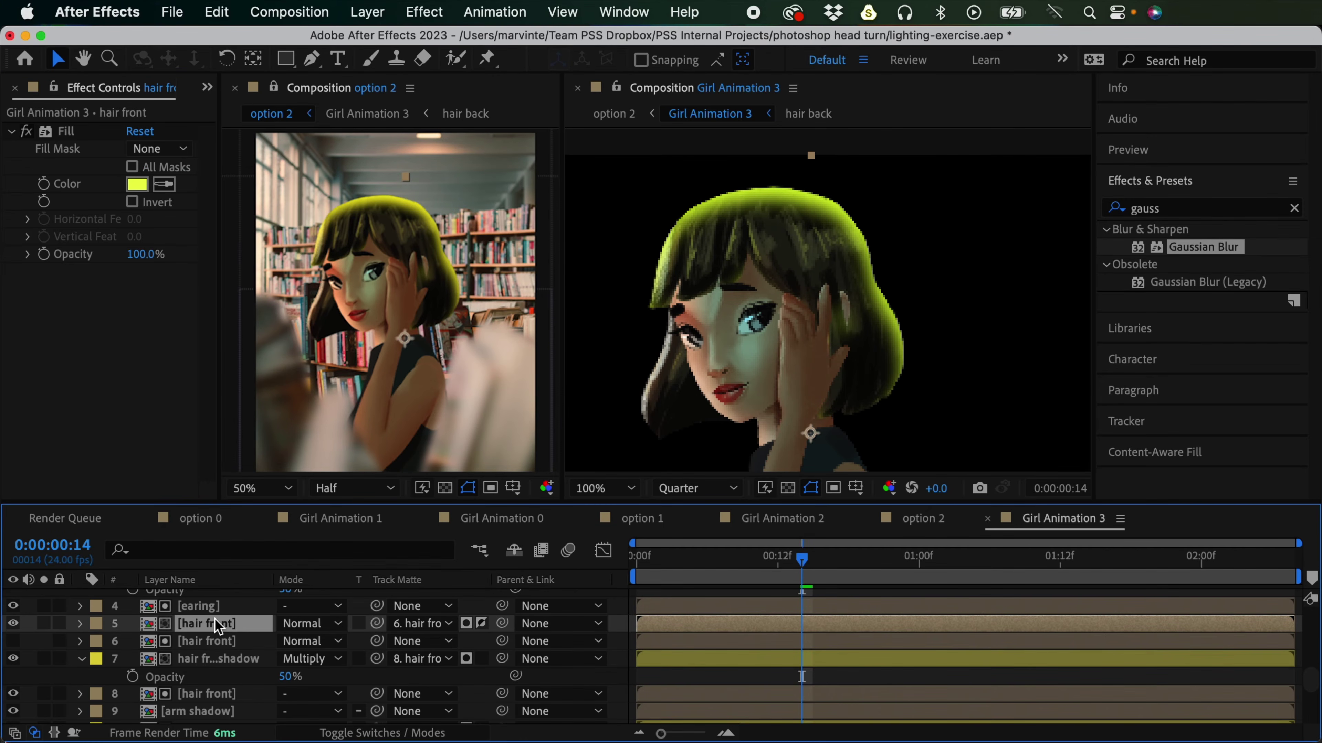
pyautogui.click(321, 625)
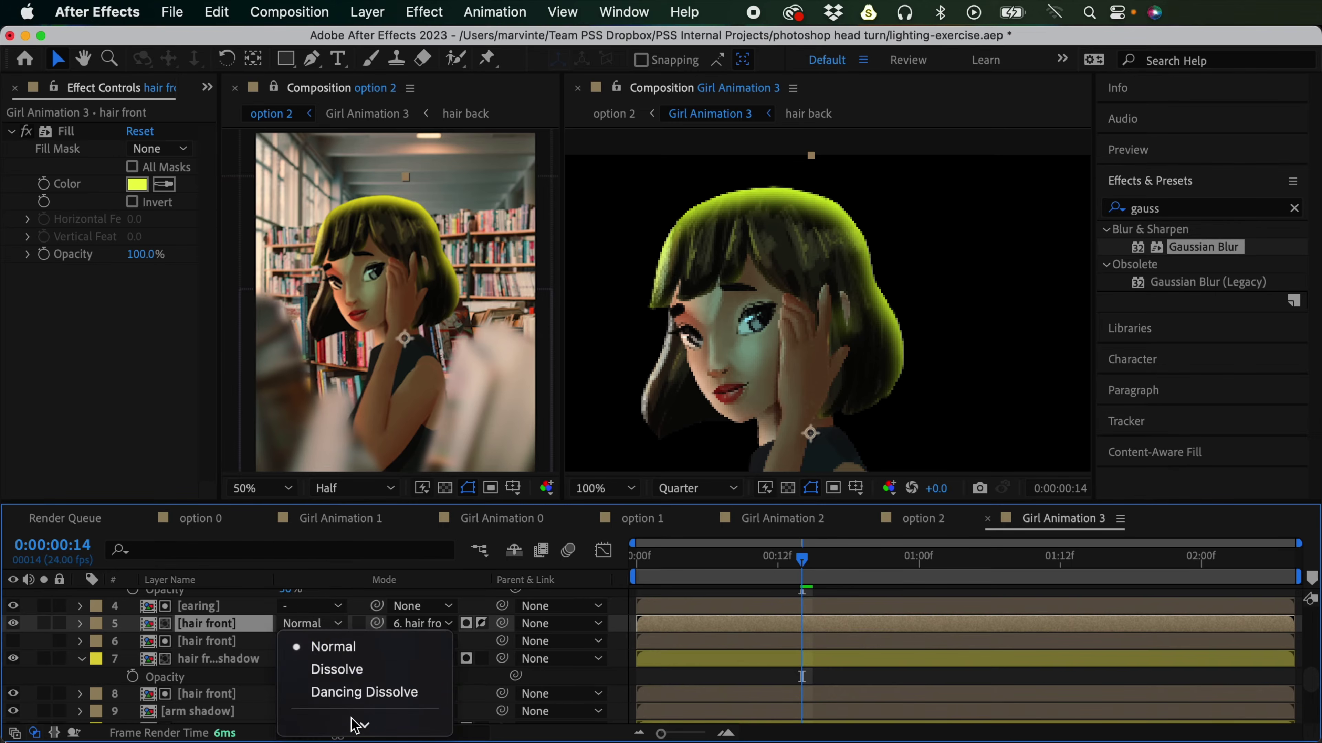
pyautogui.moveTo(356, 725)
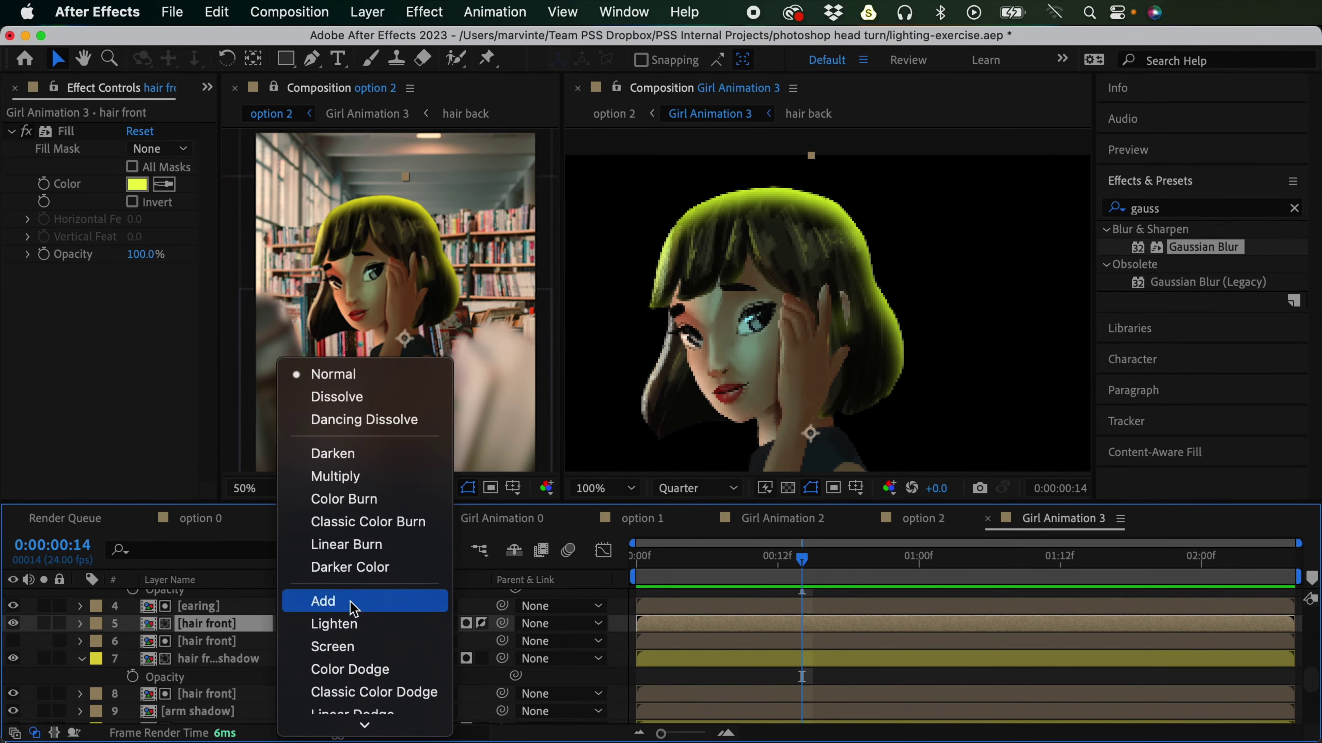
pyautogui.click(395, 635)
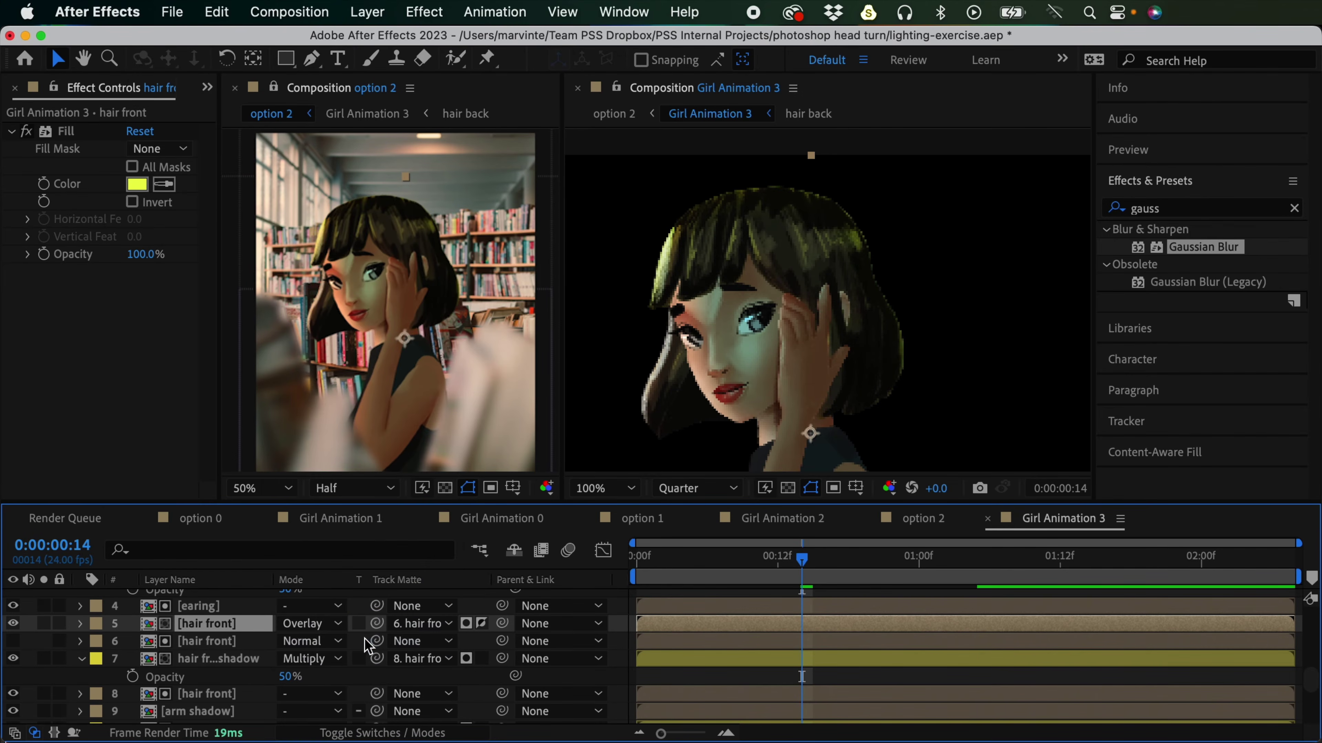
pyautogui.moveTo(364, 725)
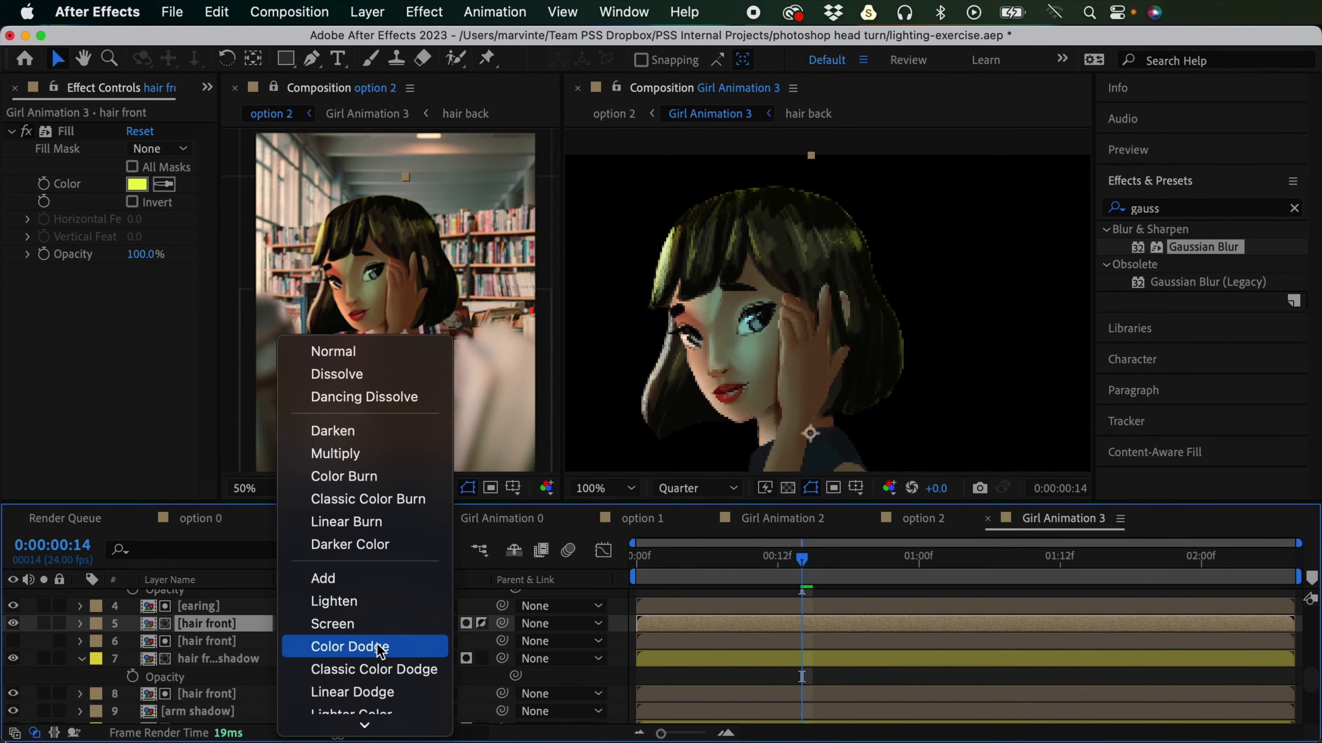
pyautogui.click(360, 579)
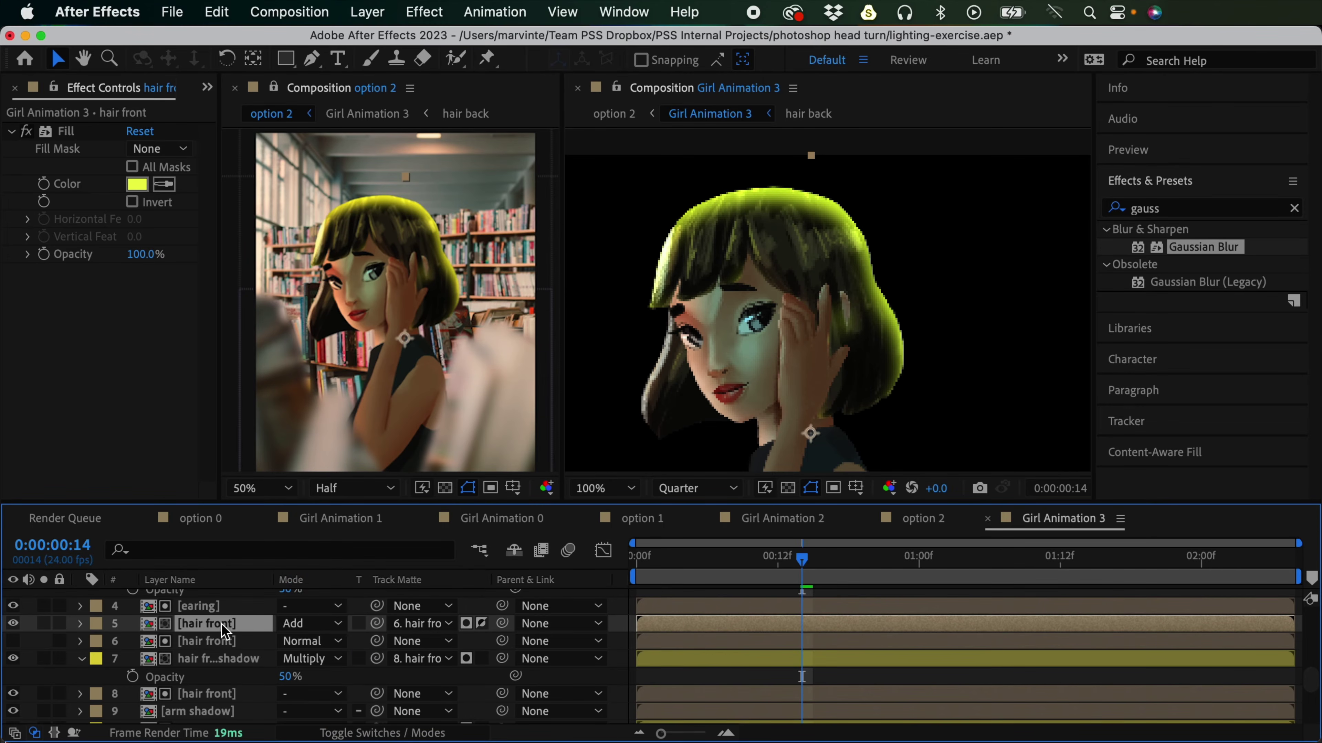
# Step: Lower the filled hair front copy's opacity to 31%
pyautogui.press('t')
pyautogui.moveTo(286, 642)
pyautogui.mouseDown()
pyautogui.moveTo(245, 650)
pyautogui.moveTo(283, 641)
pyautogui.mouseUp()
pyautogui.click(290, 642)
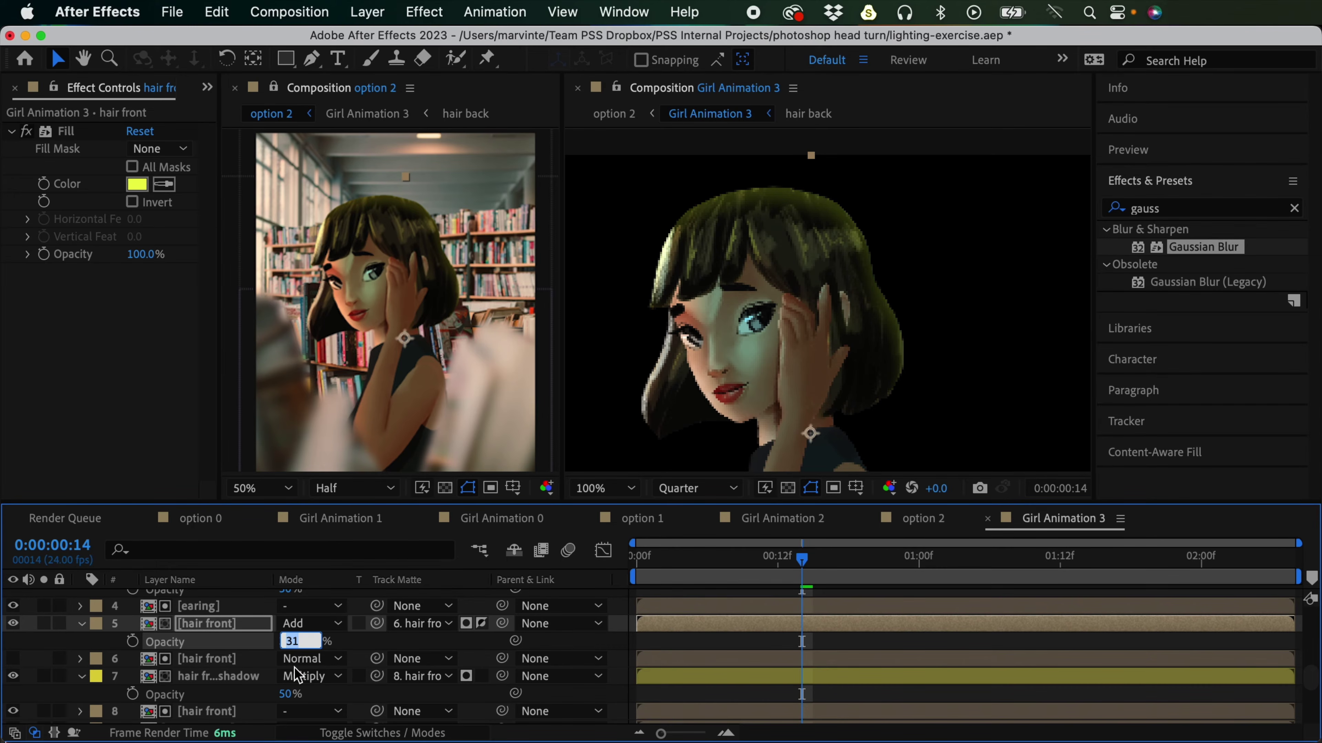
# Step: Nudge the hair front matte copy slightly upward in the composition to narrow the rim light
pyautogui.click(798, 659)
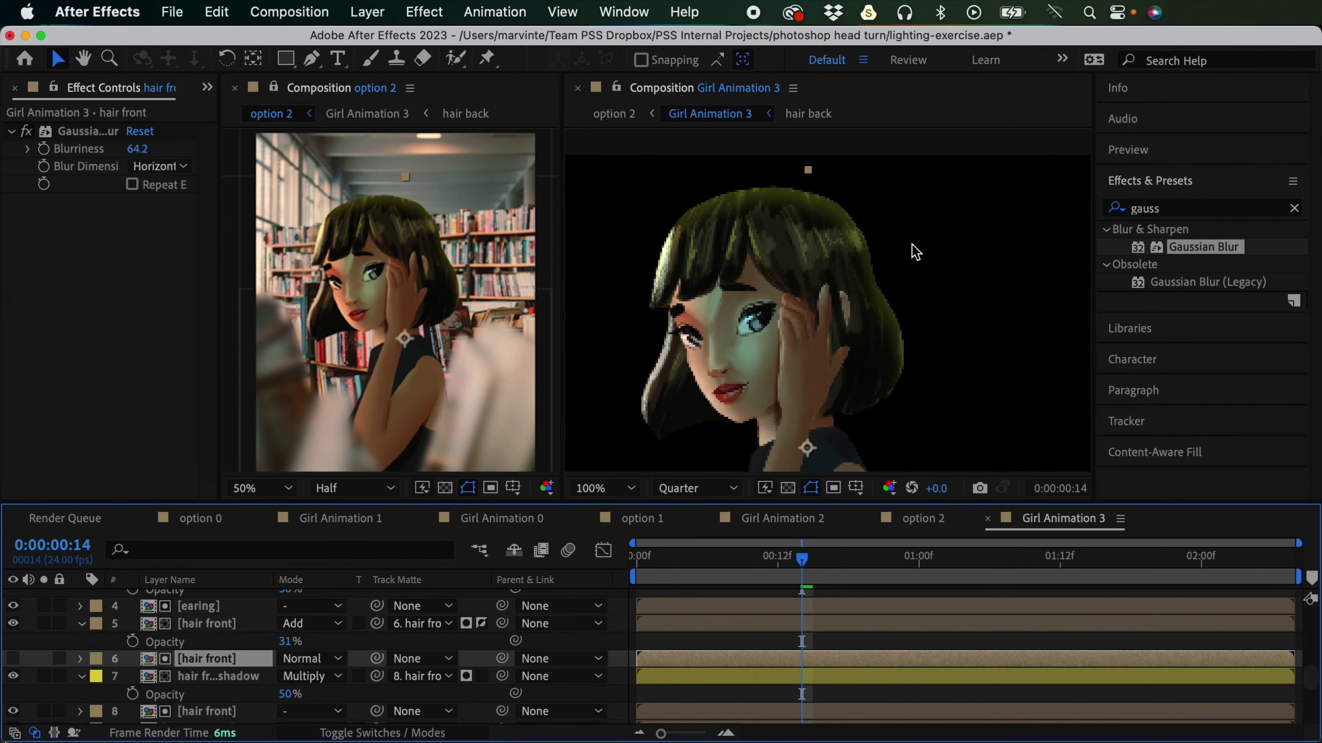
pyautogui.click(924, 247)
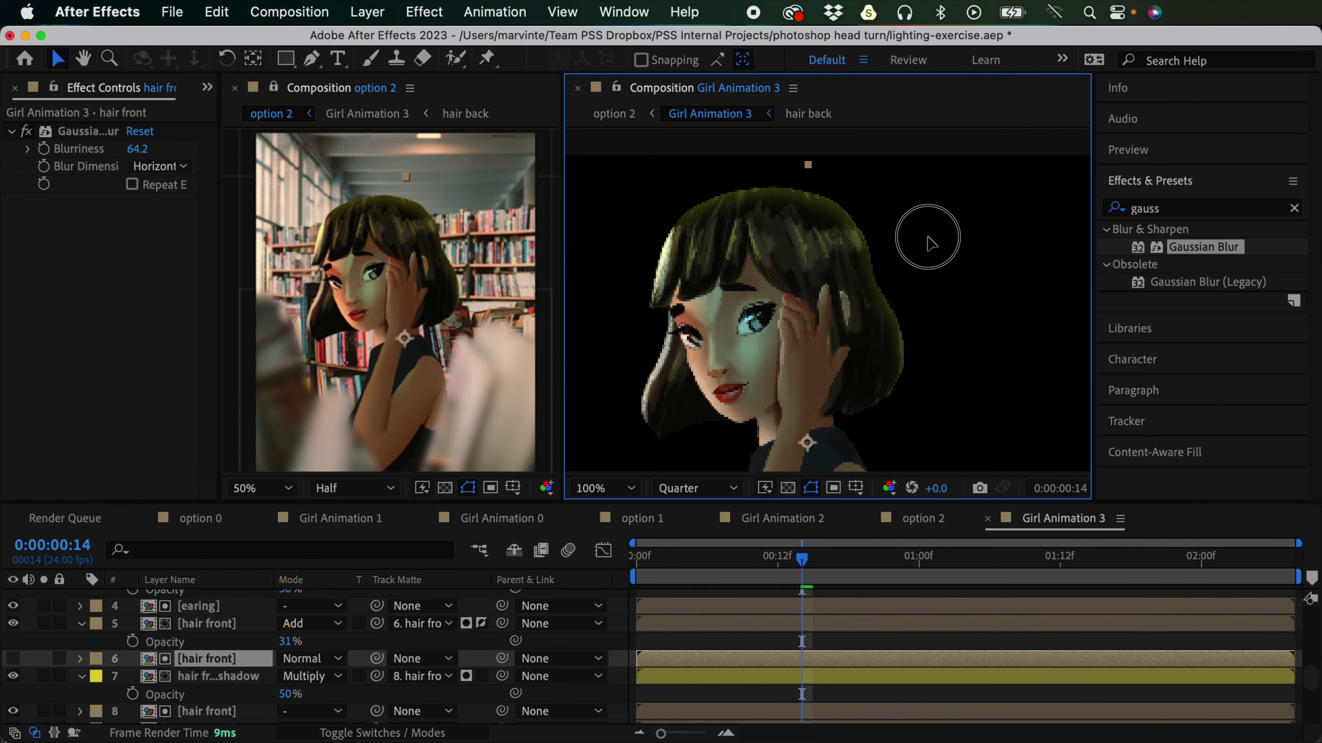
pyautogui.click(904, 221)
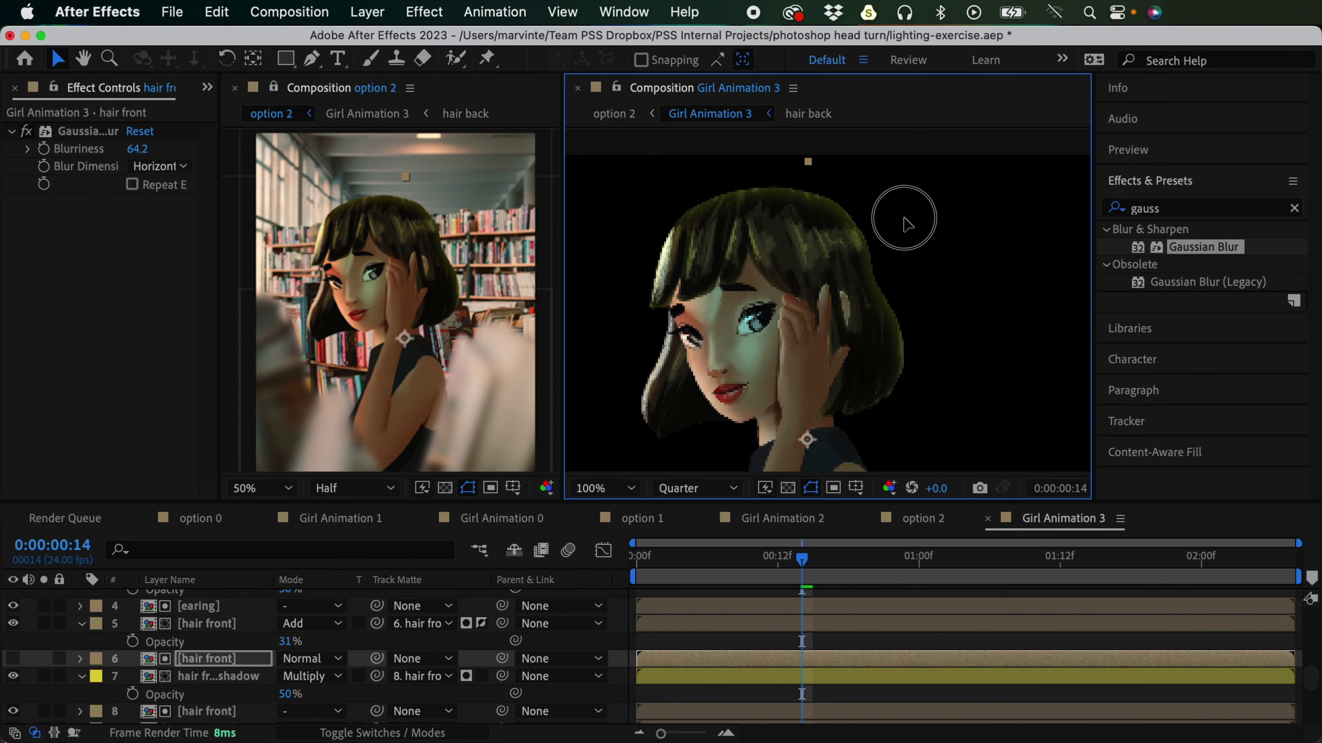
pyautogui.click(905, 223)
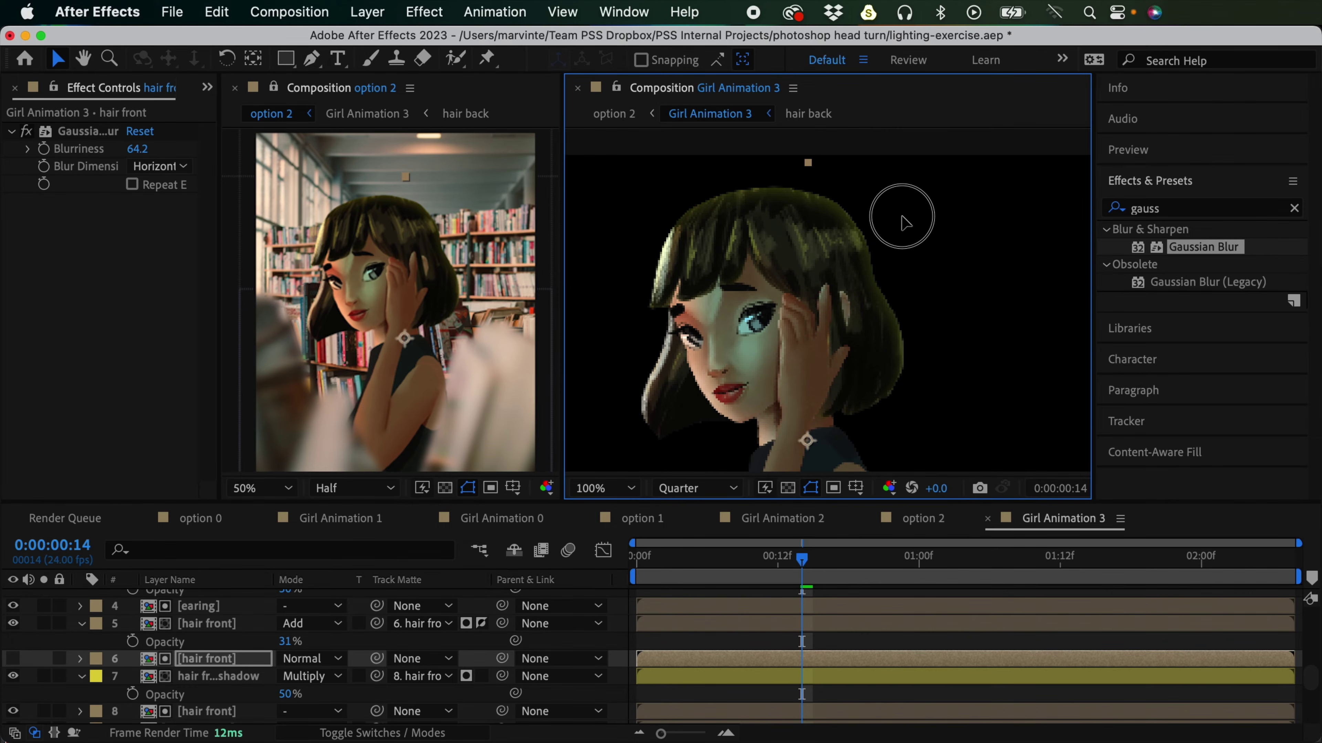
# Step: Set the matte copy's Gaussian Blur blurriness to 10 and move the layer slightly further up
pyautogui.click(139, 149)
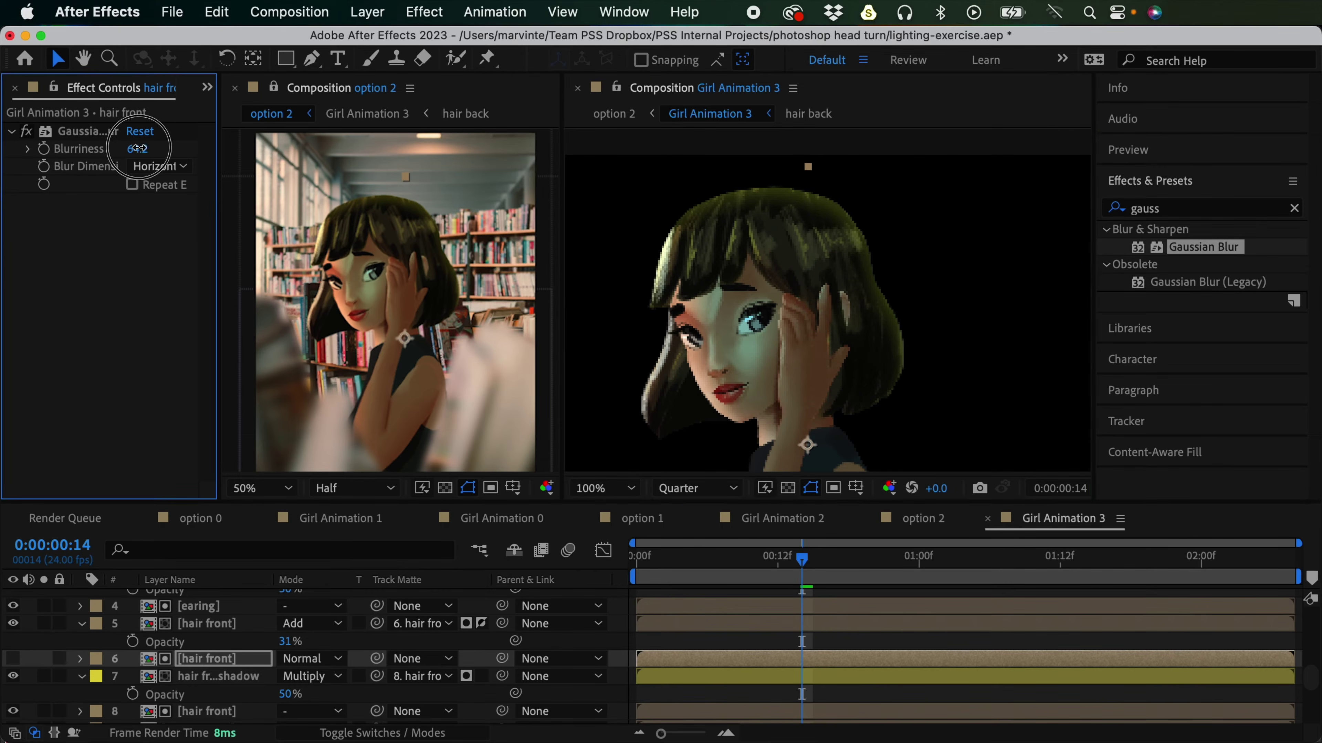
pyautogui.write('10')
pyautogui.press('Return')
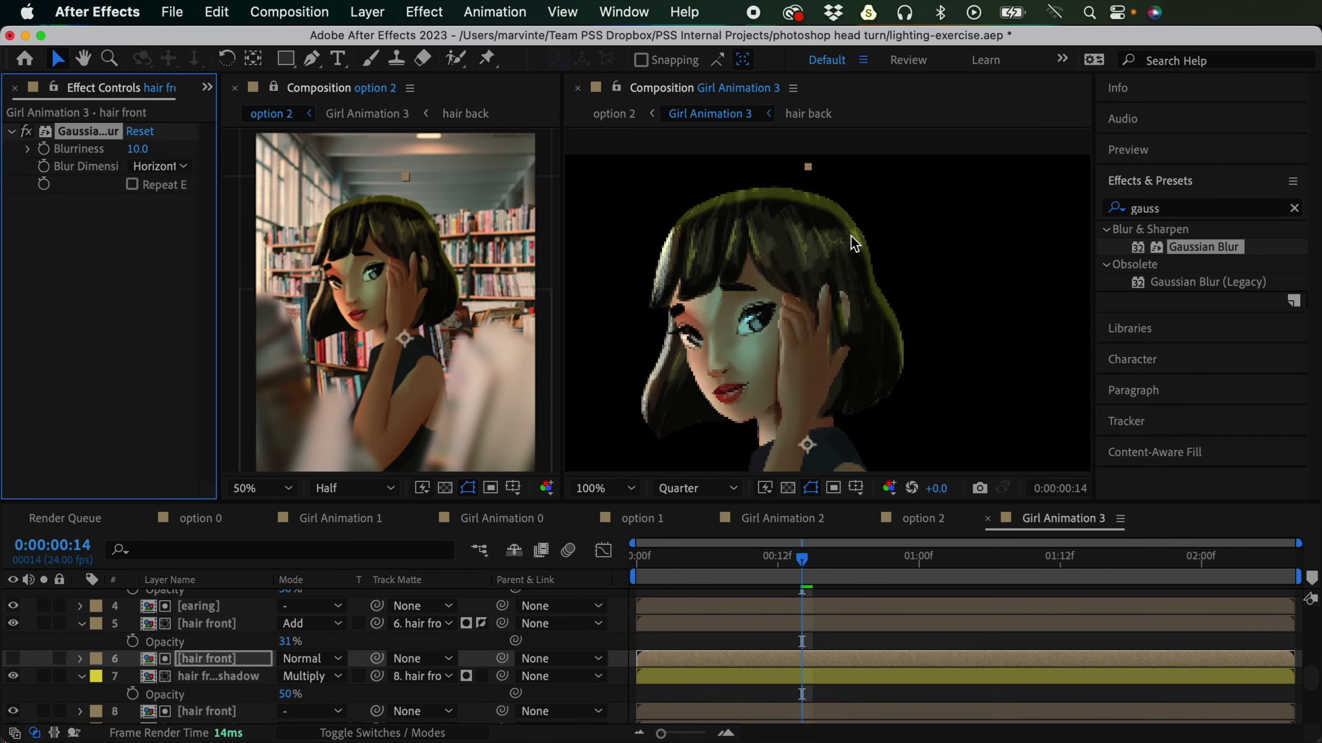
pyautogui.click(900, 206)
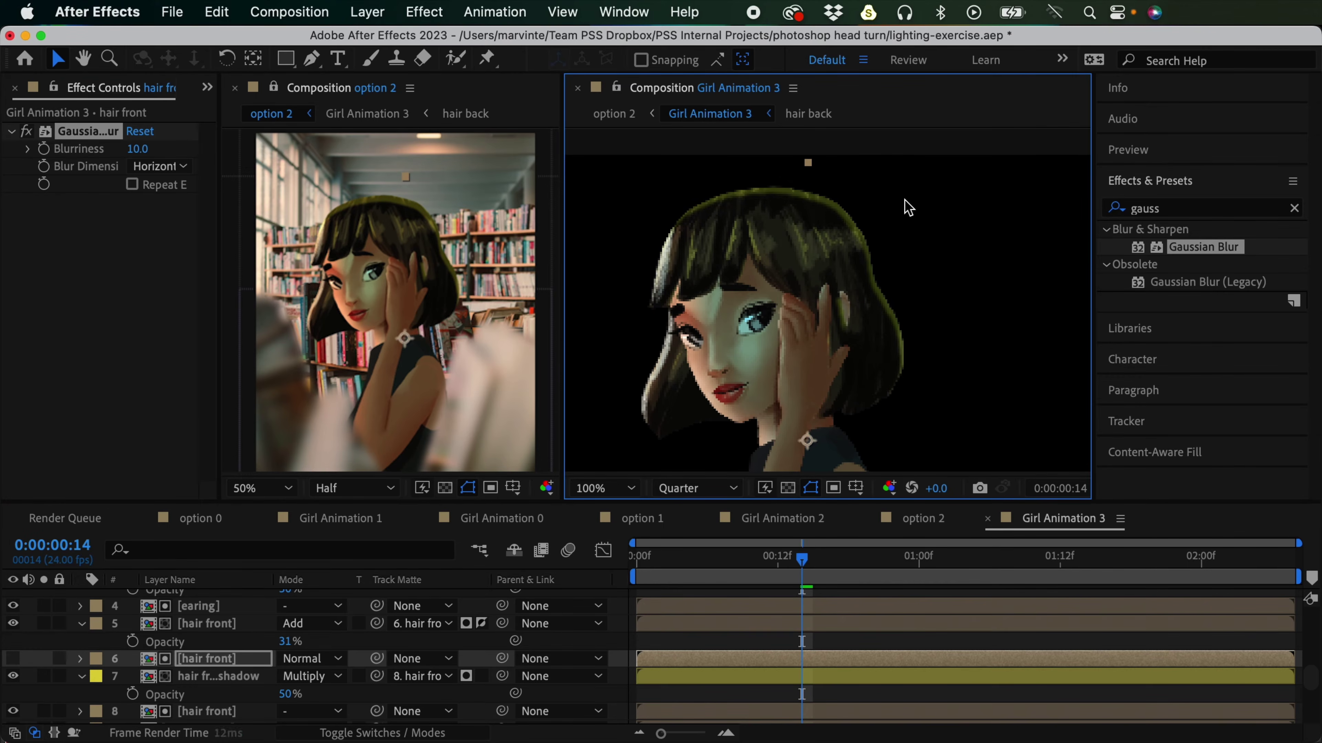
pyautogui.click(895, 200)
pyautogui.moveTo(895, 201); pyautogui.dragTo(900, 200)
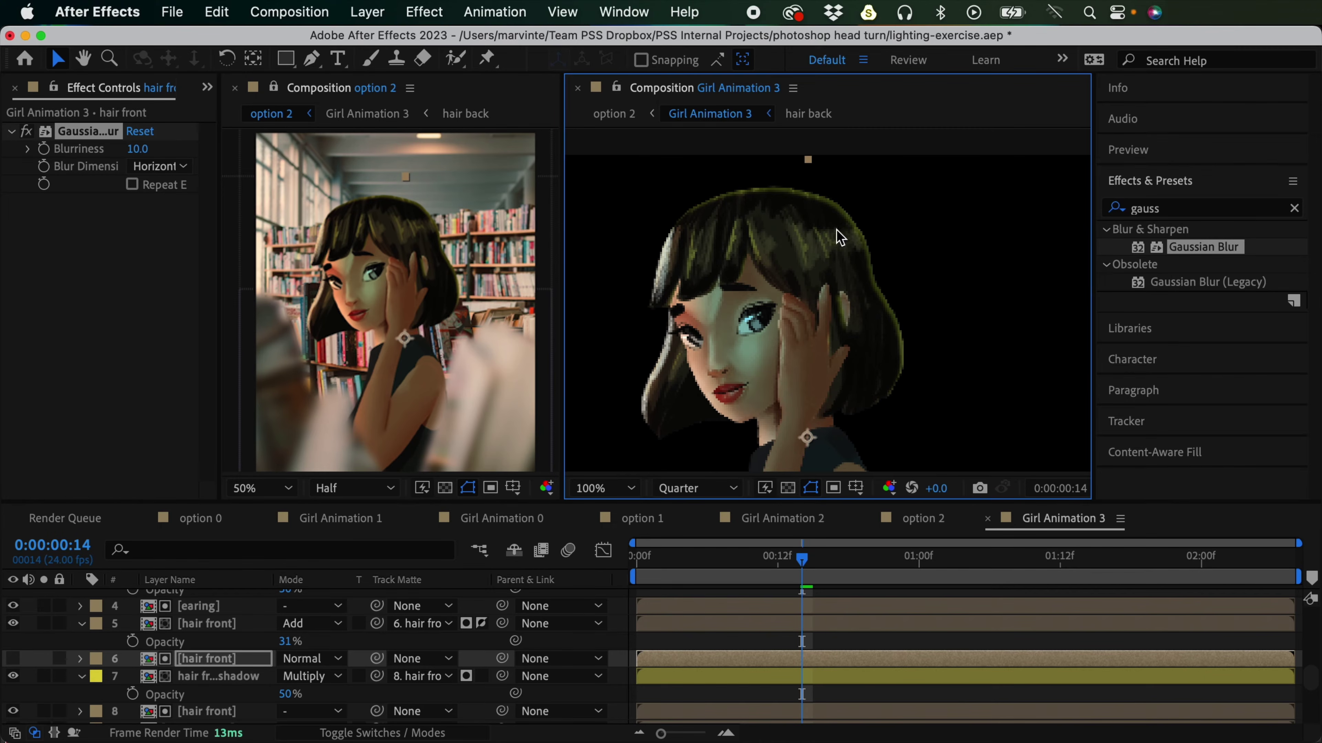
# Step: Set the Gaussian Blur blurriness on the hair front matte copy to 40
pyautogui.click(138, 149)
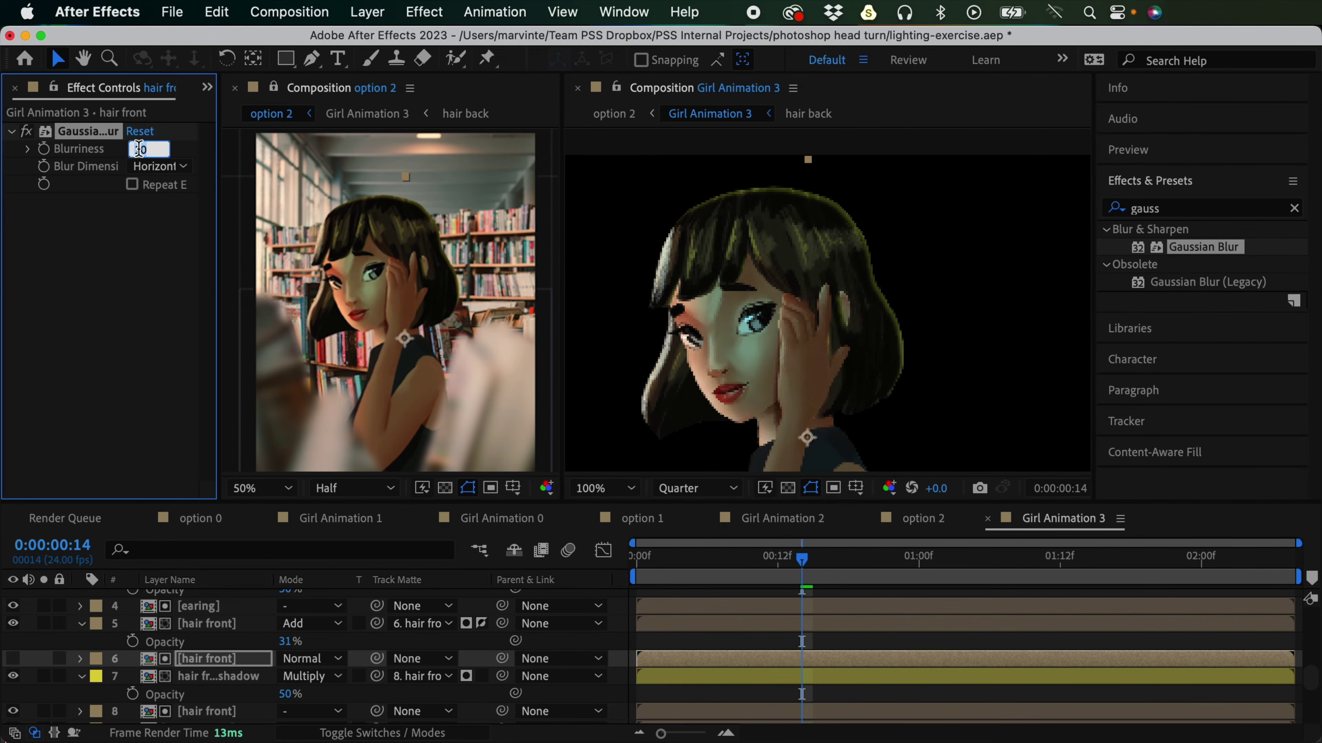
pyautogui.press('Return')
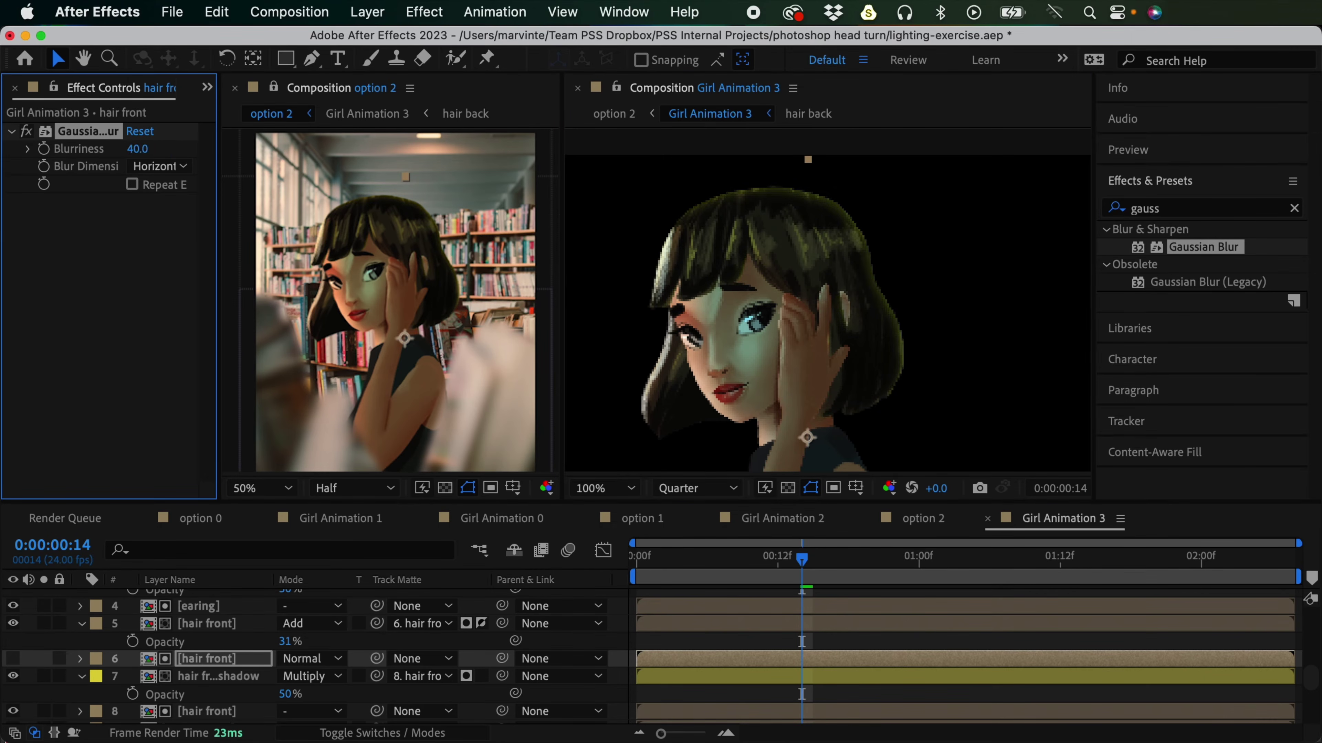
pyautogui.click(858, 644)
pyautogui.click(838, 655)
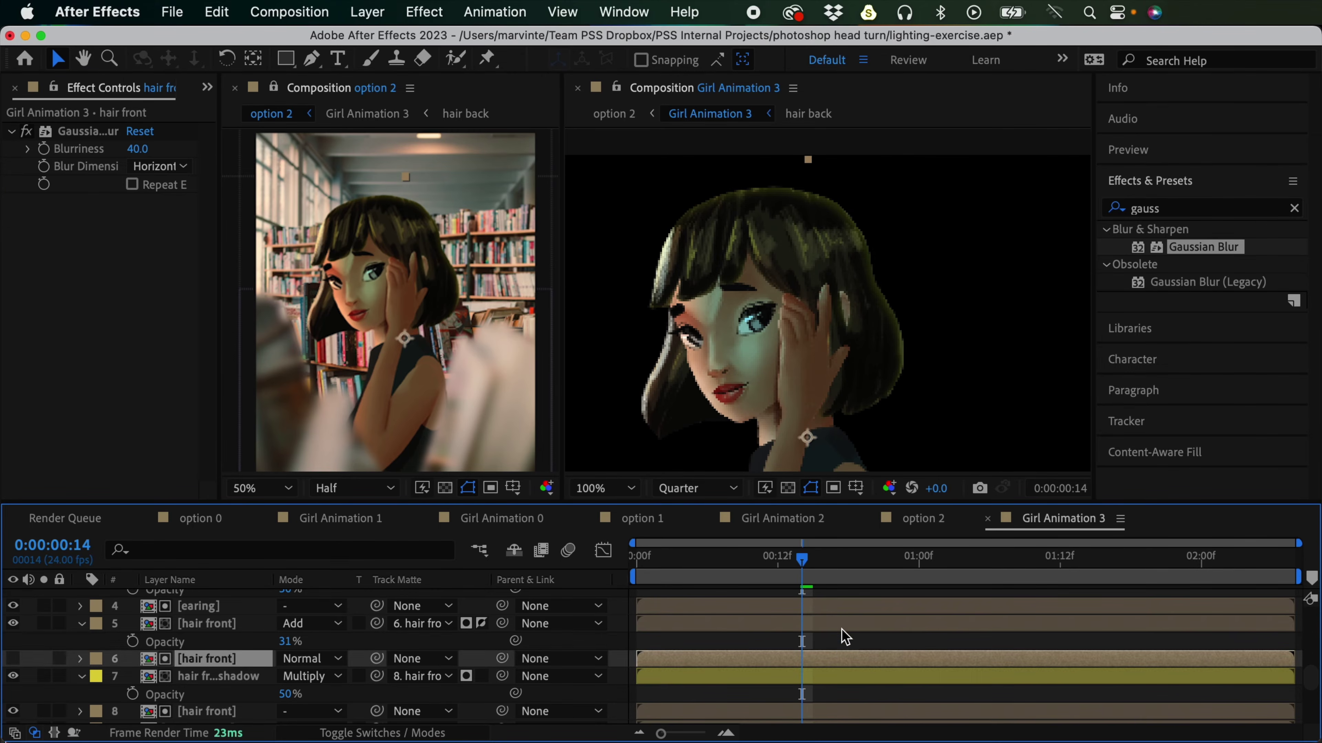
# Step: Change the filled hair front copy's Fill color to orange (FFAF1E) and raise the layer's opacity to 55%
pyautogui.click(844, 624)
pyautogui.click(137, 184)
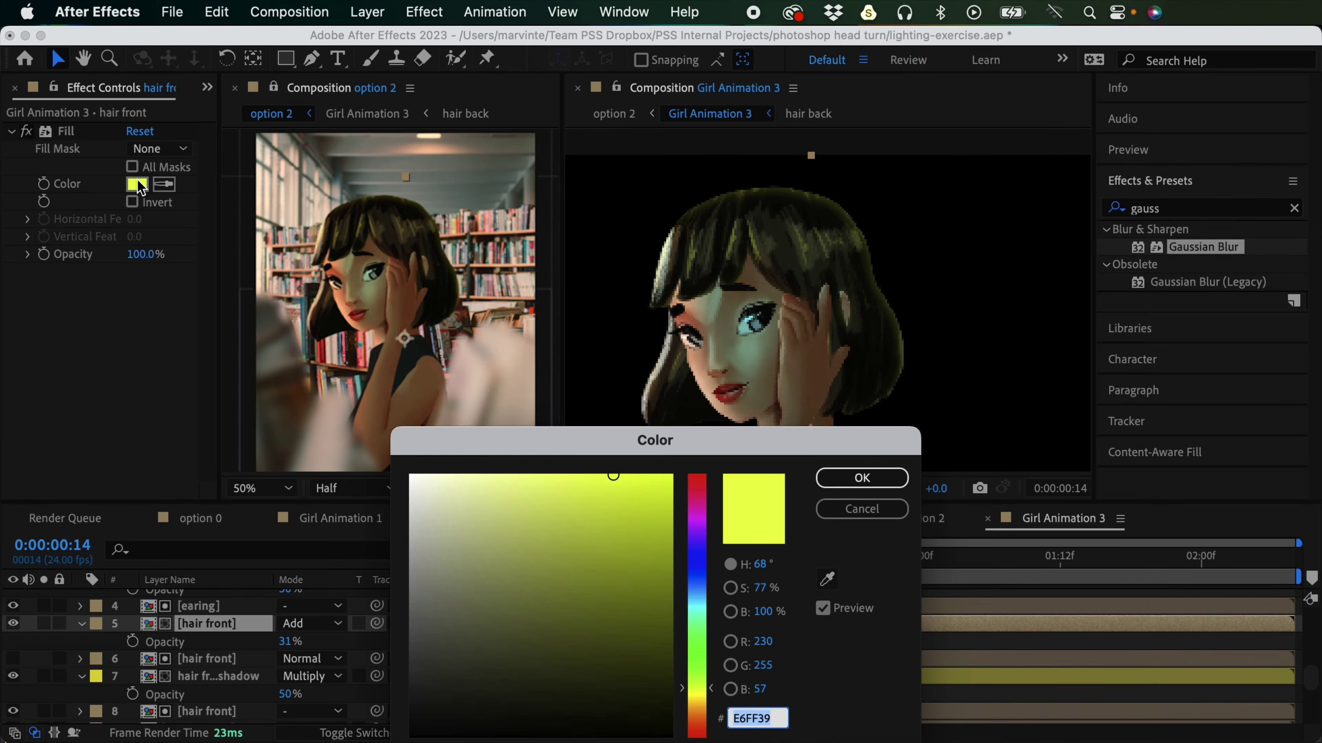
pyautogui.moveTo(537, 476)
pyautogui.mouseDown()
pyautogui.moveTo(445, 468)
pyautogui.moveTo(511, 461)
pyautogui.moveTo(482, 475)
pyautogui.mouseUp()
pyautogui.moveTo(709, 690); pyautogui.dragTo(707, 712)
pyautogui.moveTo(502, 478)
pyautogui.mouseDown()
pyautogui.moveTo(505, 466)
pyautogui.moveTo(636, 459)
pyautogui.mouseUp()
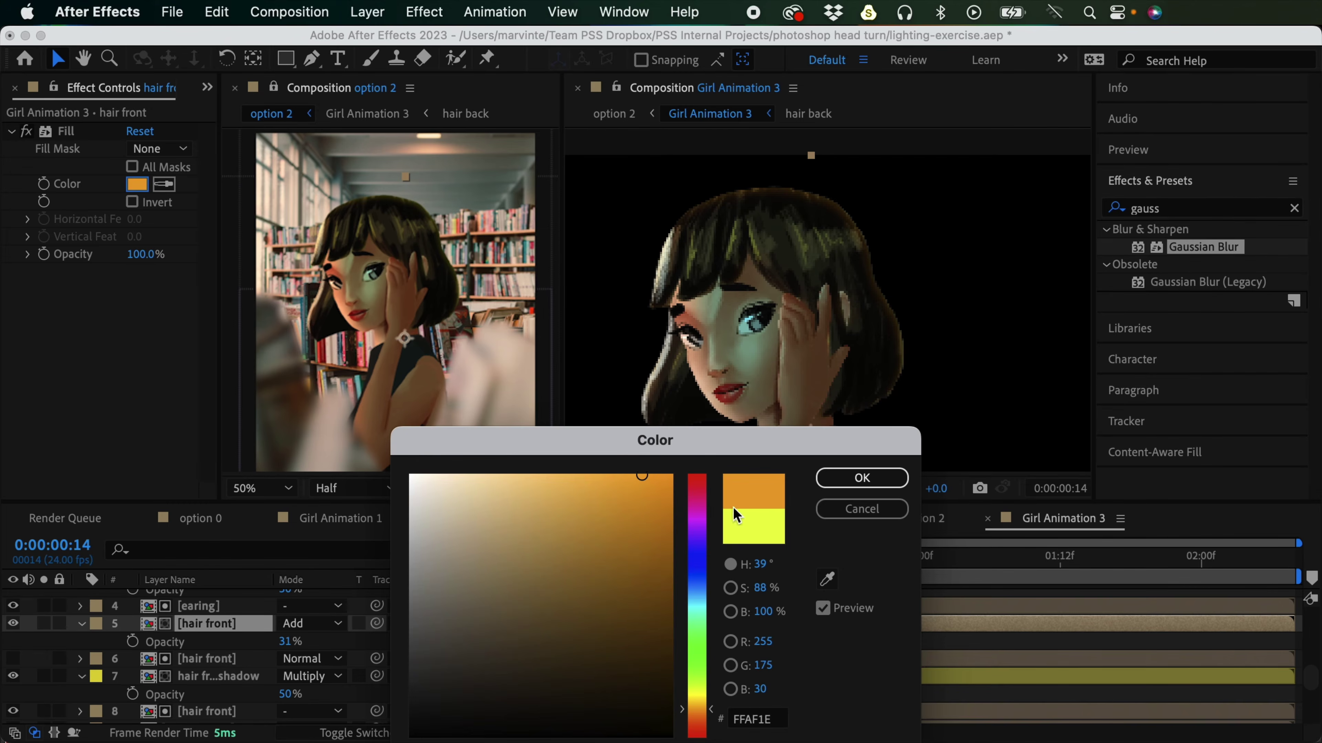
pyautogui.click(868, 479)
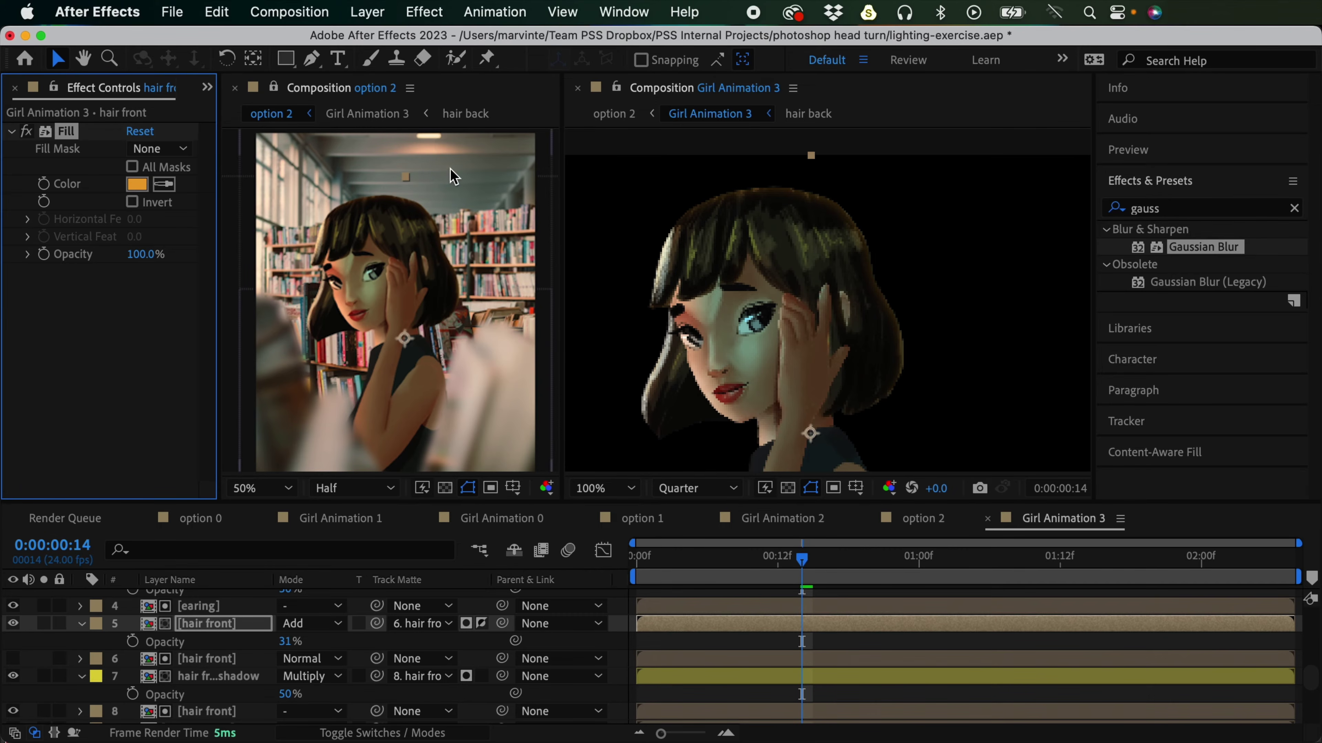
pyautogui.moveTo(286, 641); pyautogui.dragTo(312, 642)
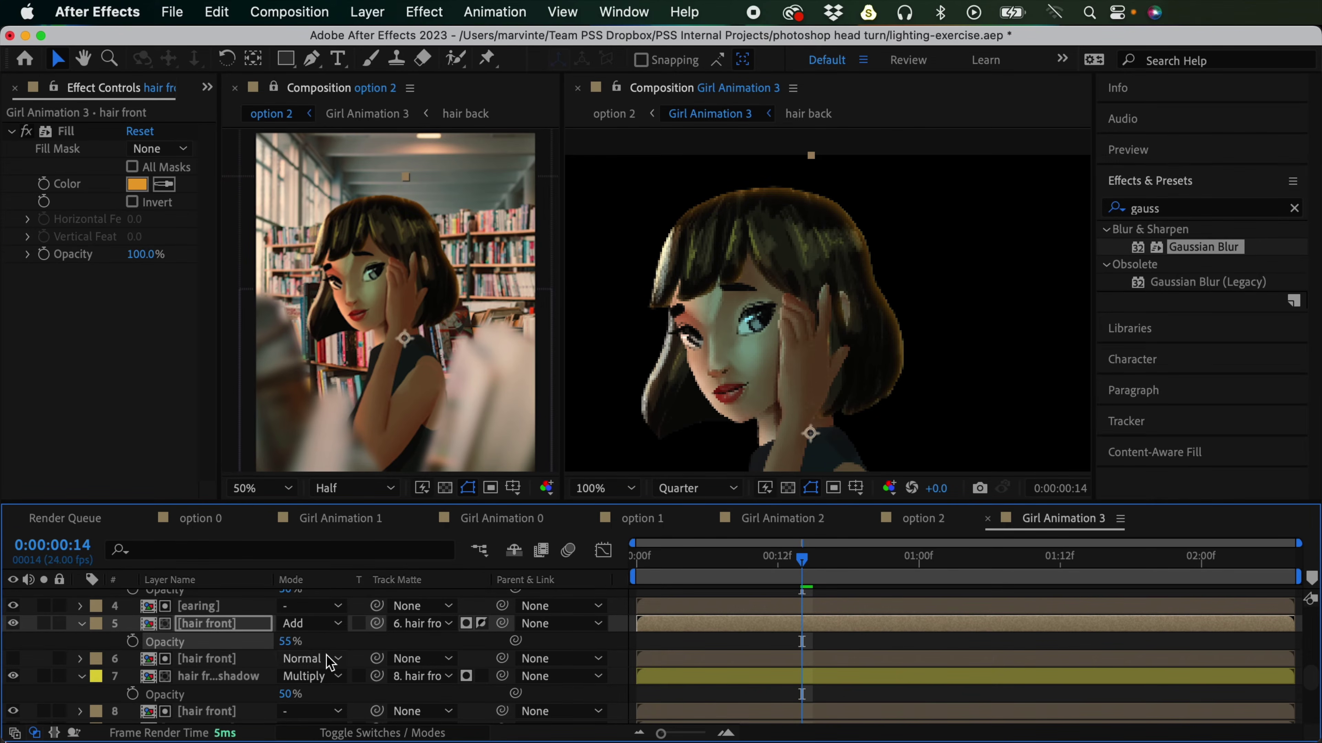
# Step: Shift the Fill color on the hair front rim light copy from orange towards a yellower tone and deselect the layer
pyautogui.click(137, 183)
pyautogui.moveTo(708, 709); pyautogui.dragTo(708, 702)
pyautogui.click(861, 480)
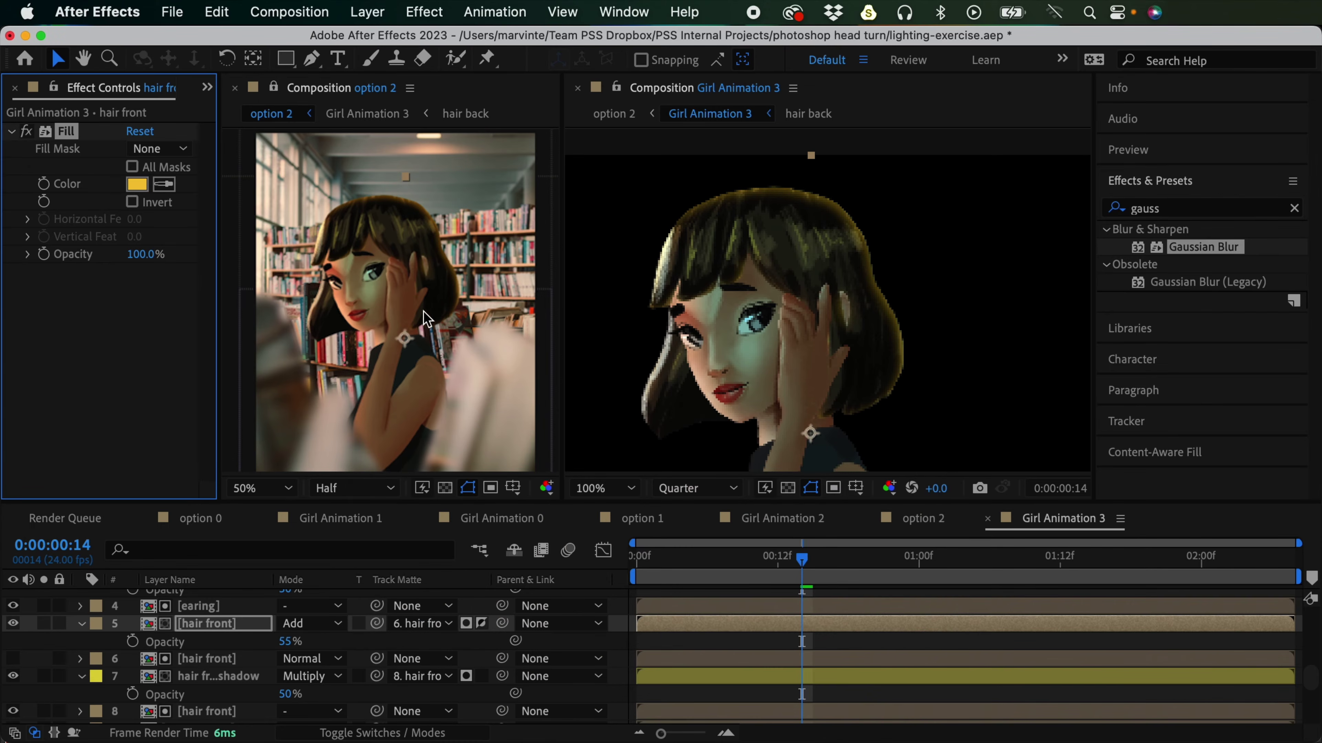
pyautogui.click(895, 693)
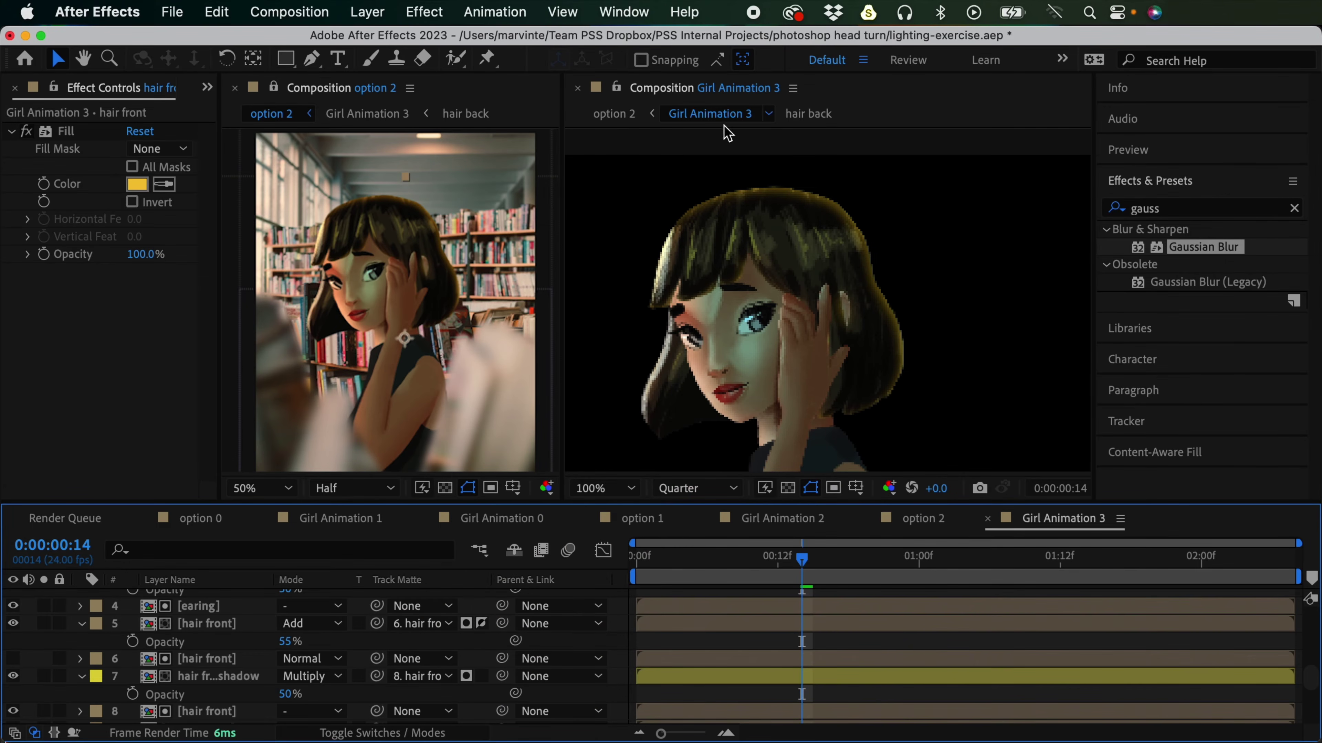
# Step: Return to the option 2 composition, close the extra locked viewer, and narrow the effect settings area to enlarge the remaining viewer
pyautogui.click(629, 120)
pyautogui.click(902, 676)
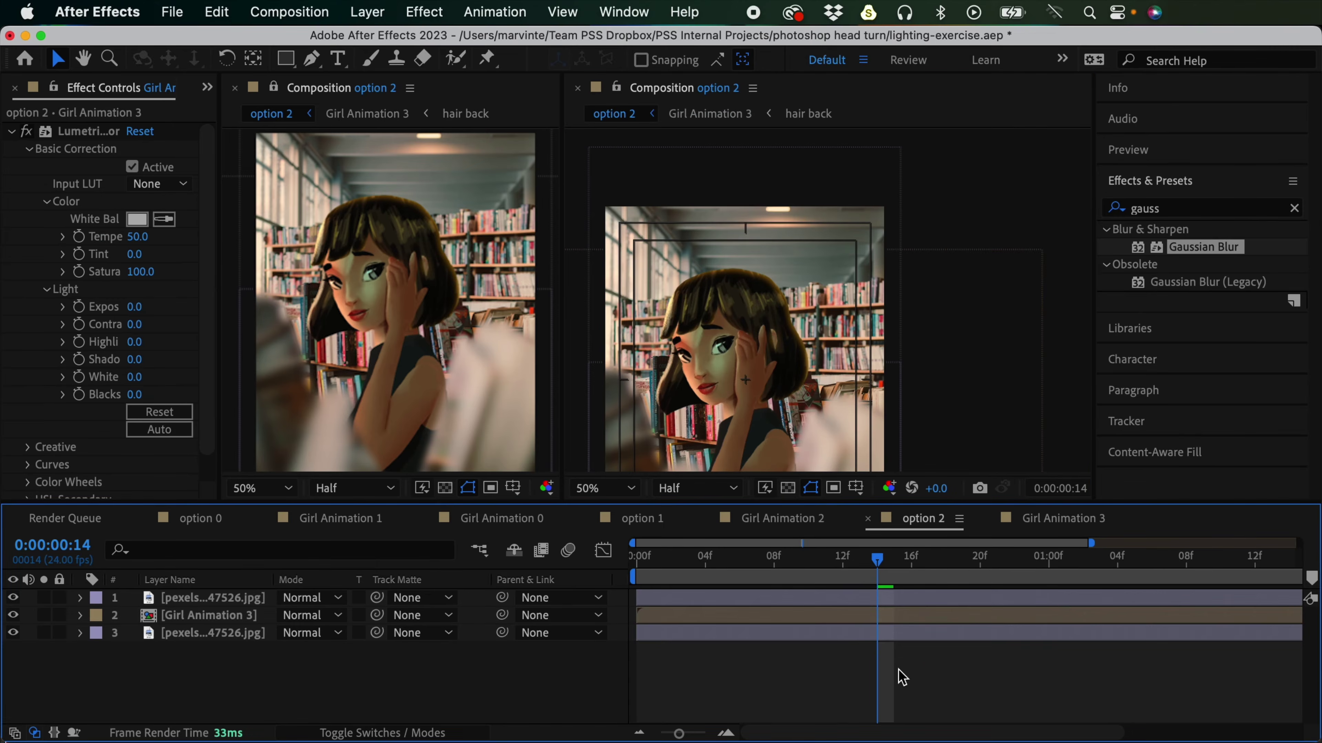
pyautogui.click(740, 619)
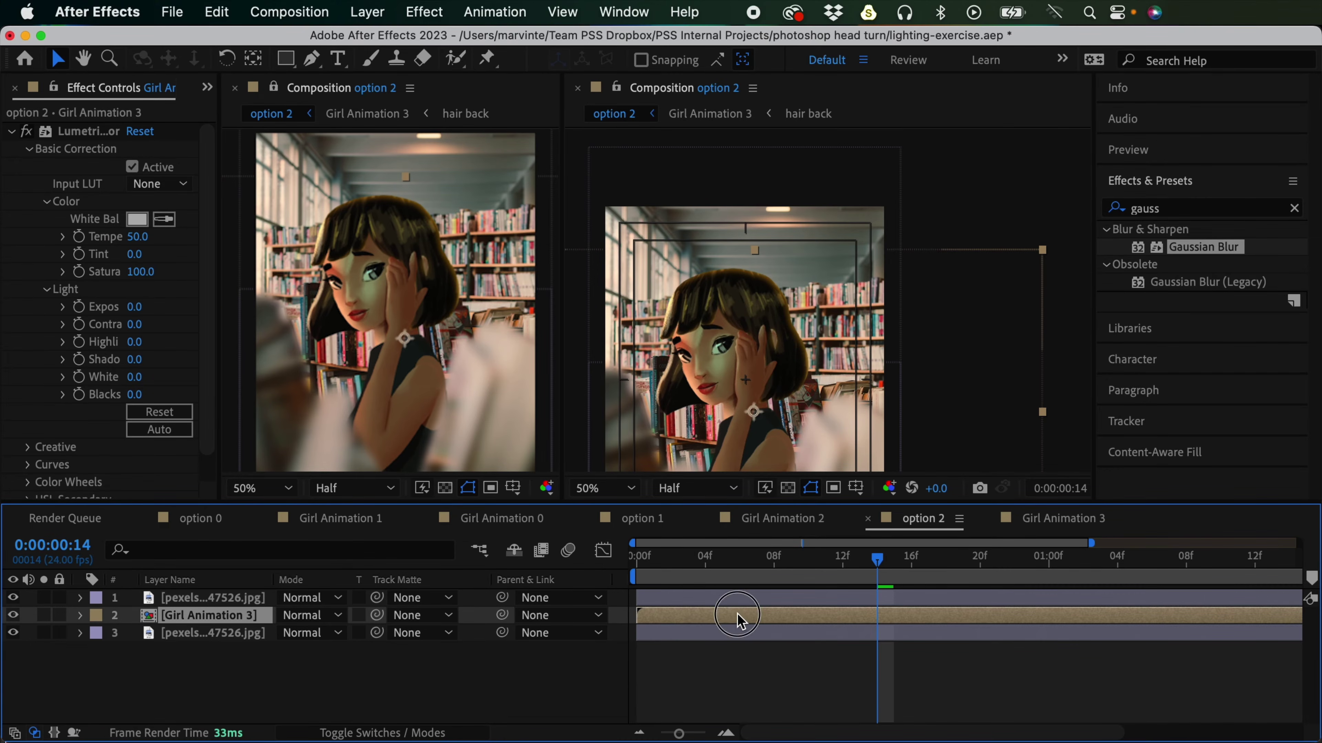
pyautogui.doubleClick(738, 617)
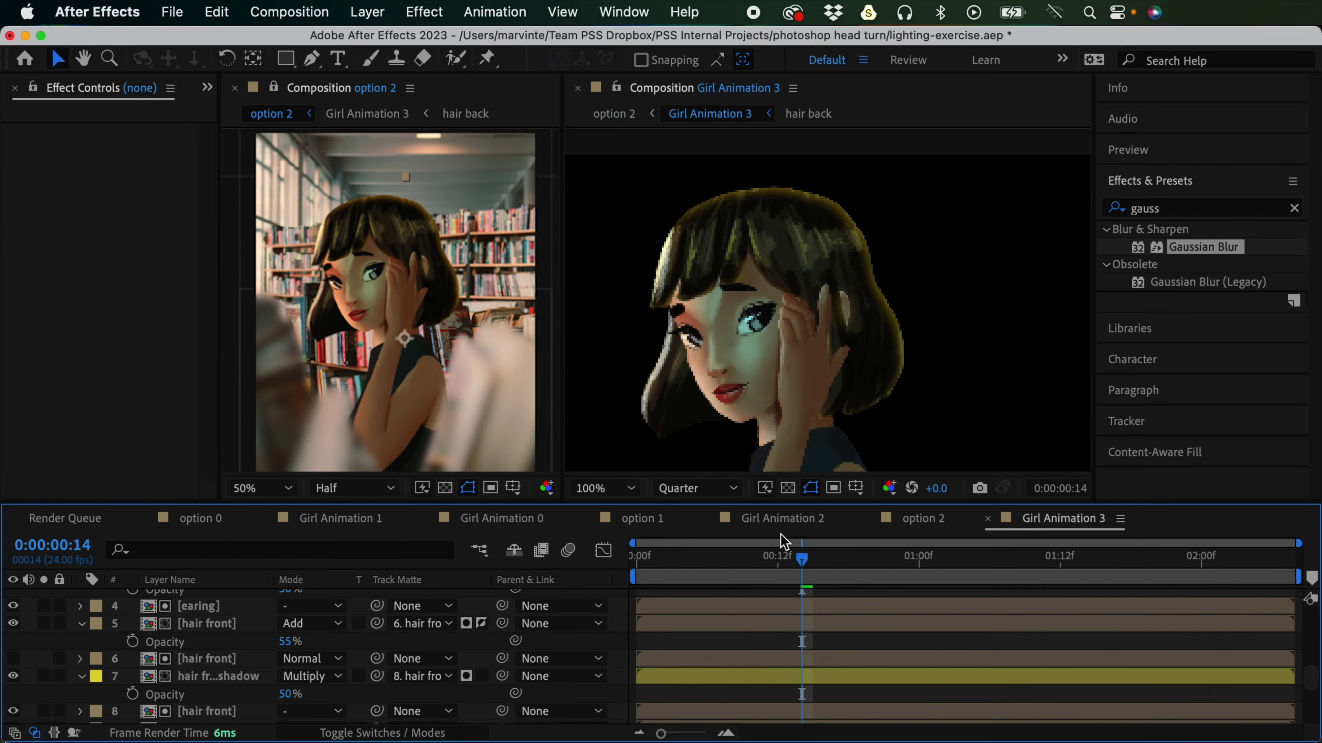
pyautogui.click(629, 116)
pyautogui.click(276, 94)
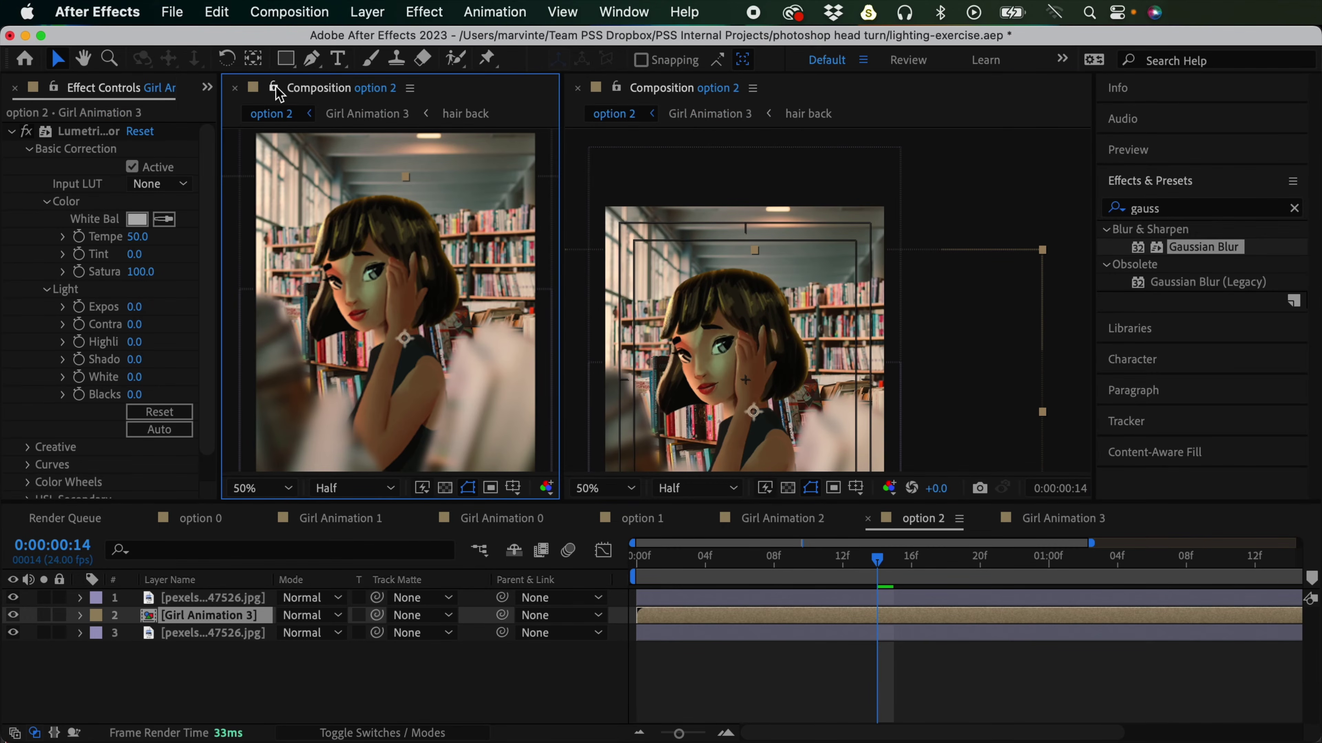
pyautogui.click(235, 88)
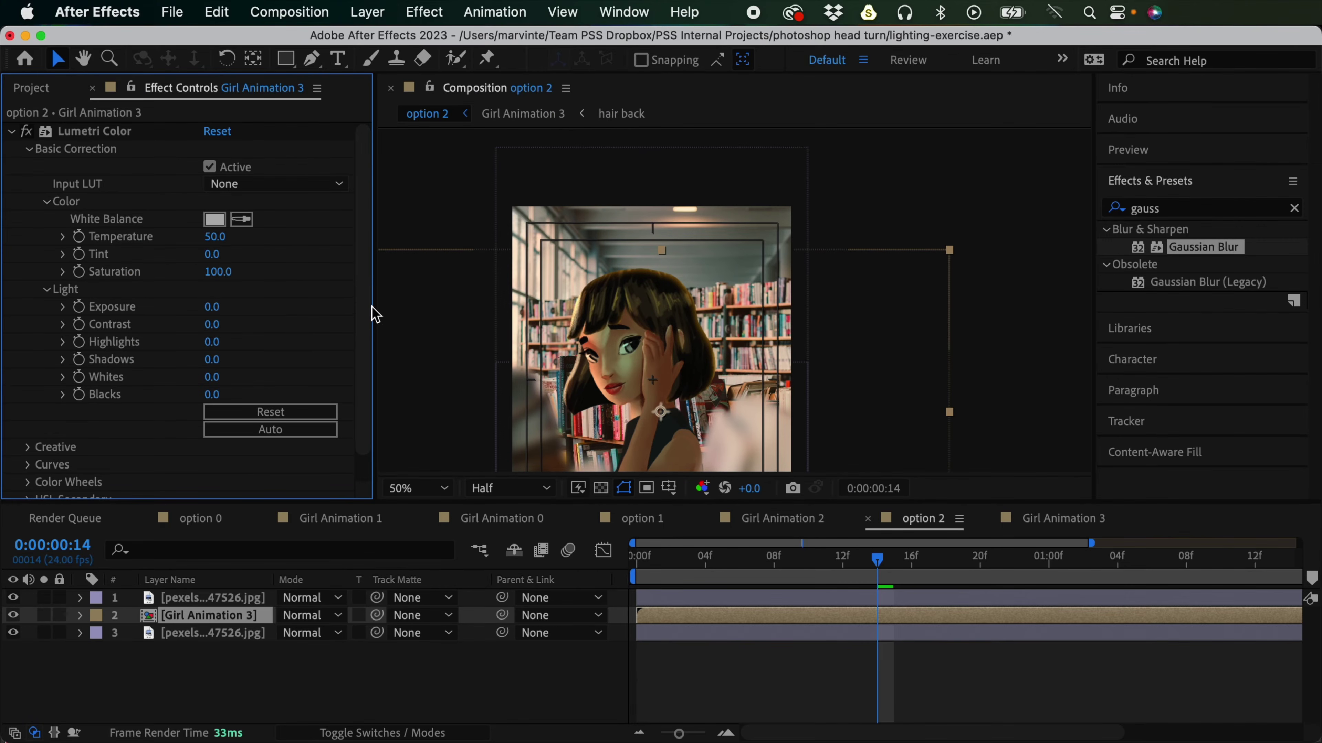
pyautogui.moveTo(374, 308); pyautogui.dragTo(275, 284)
pyautogui.moveTo(816, 364); pyautogui.dragTo(899, 293)
# Step: Play back the option 2 animation to review the rim light, ending at the first frame
pyautogui.click(829, 685)
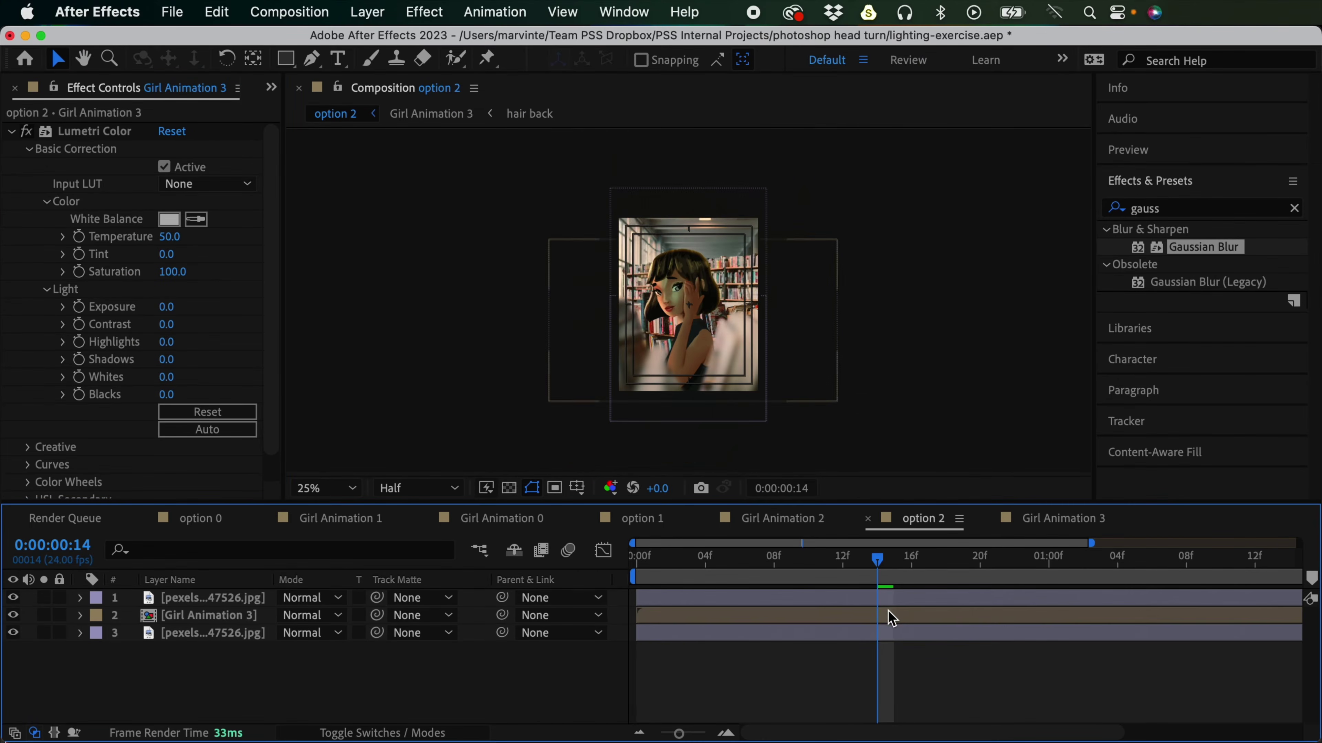
pyautogui.press('space')
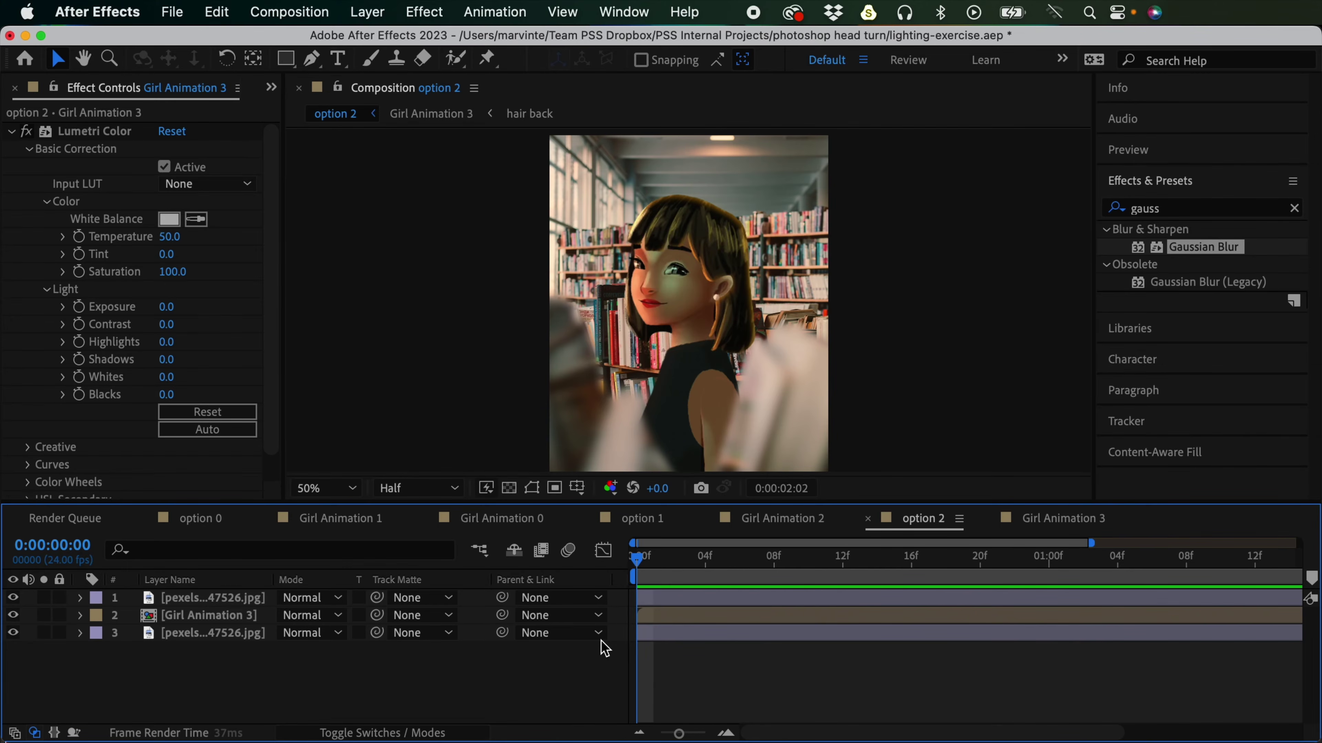
pyautogui.press('space')
pyautogui.click(637, 557)
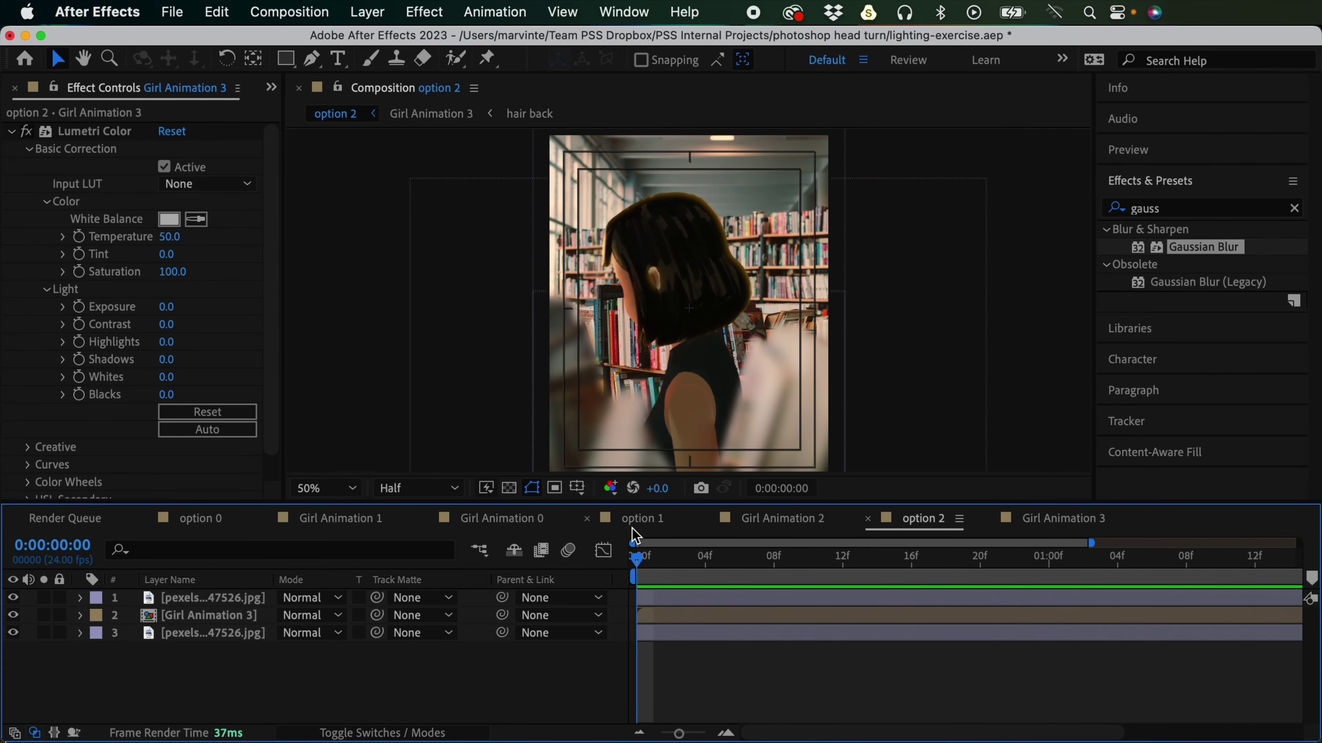
# Step: Add an adjustment layer above all layers in option 2 and apply the Stylize Glow effect to it
pyautogui.click(370, 12)
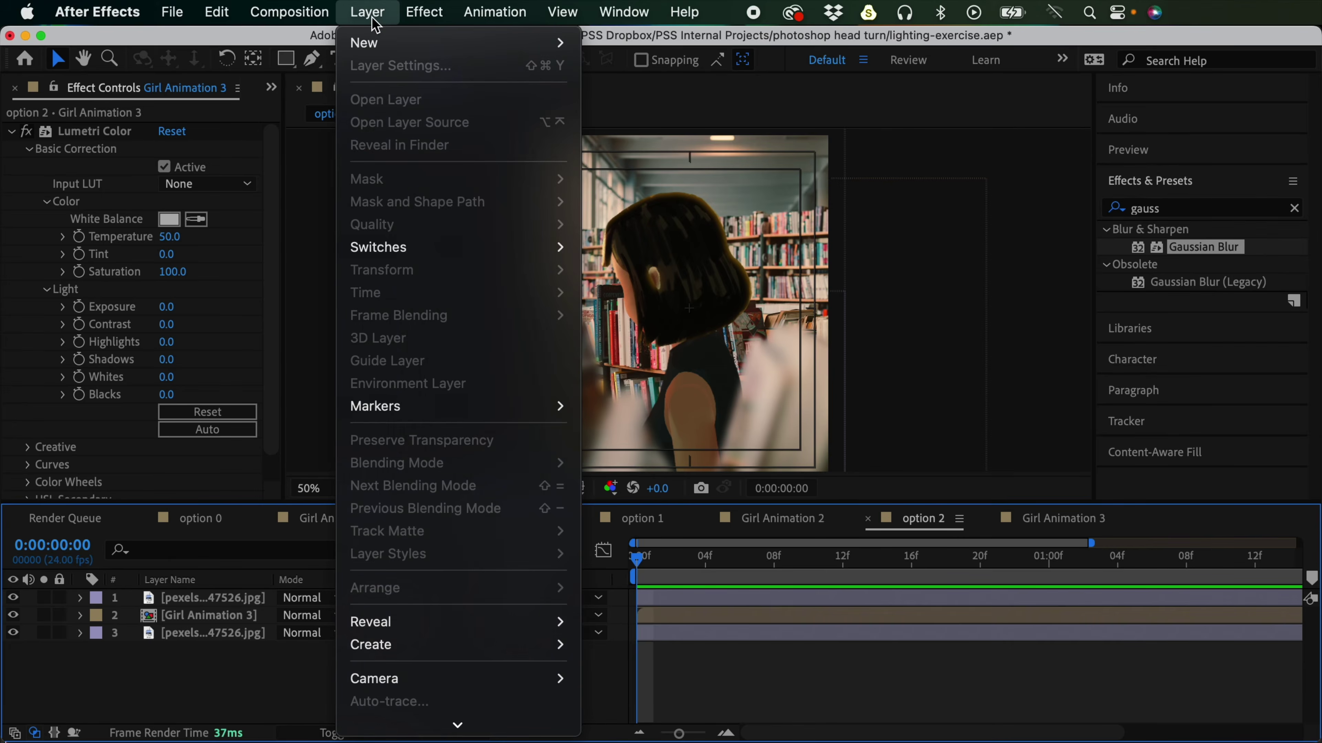
pyautogui.moveTo(380, 42)
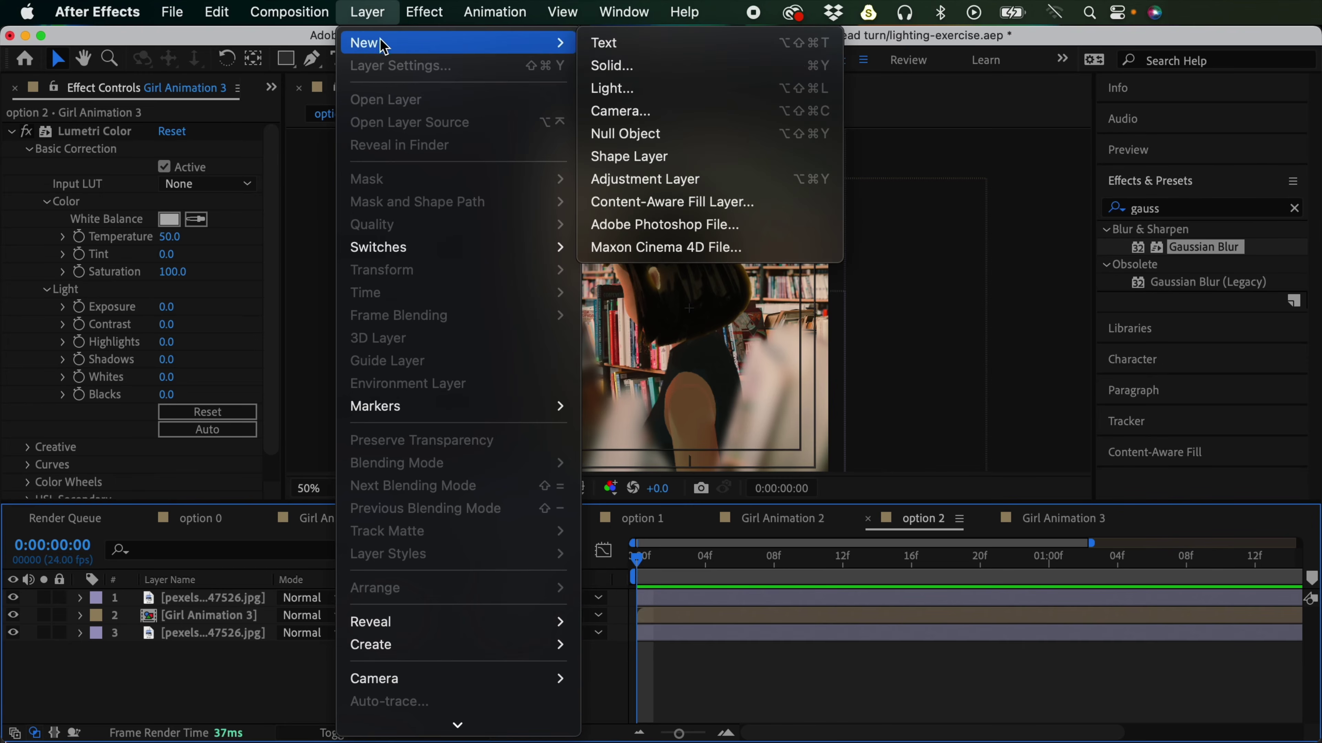
pyautogui.click(683, 179)
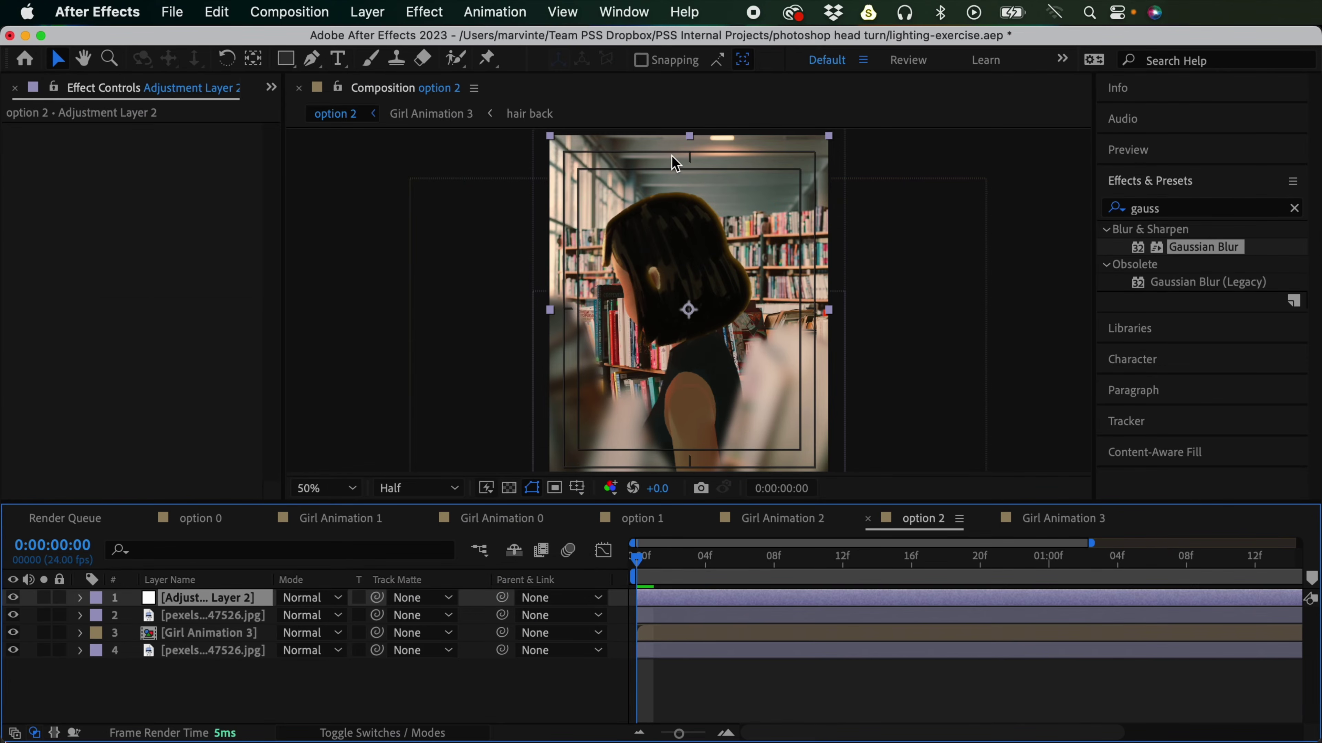
pyautogui.click(1293, 208)
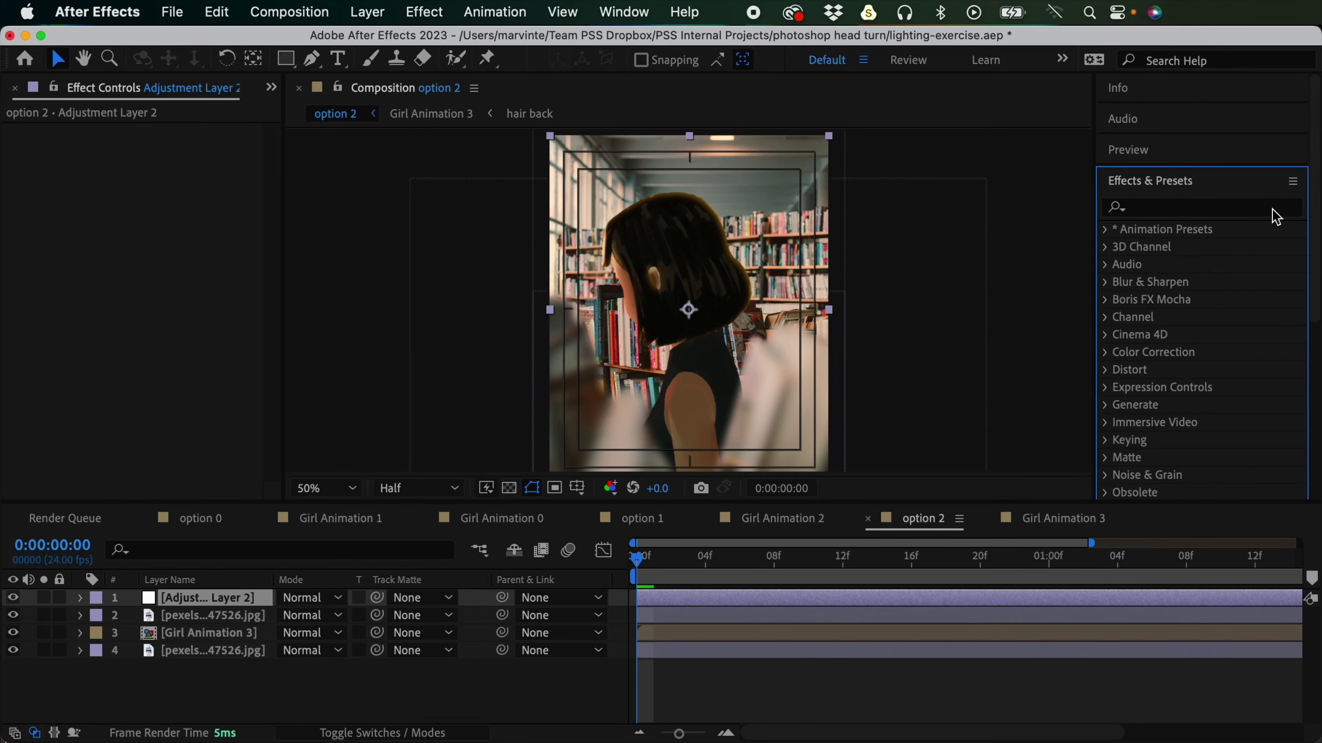
pyautogui.click(1225, 201)
pyautogui.write('glow')
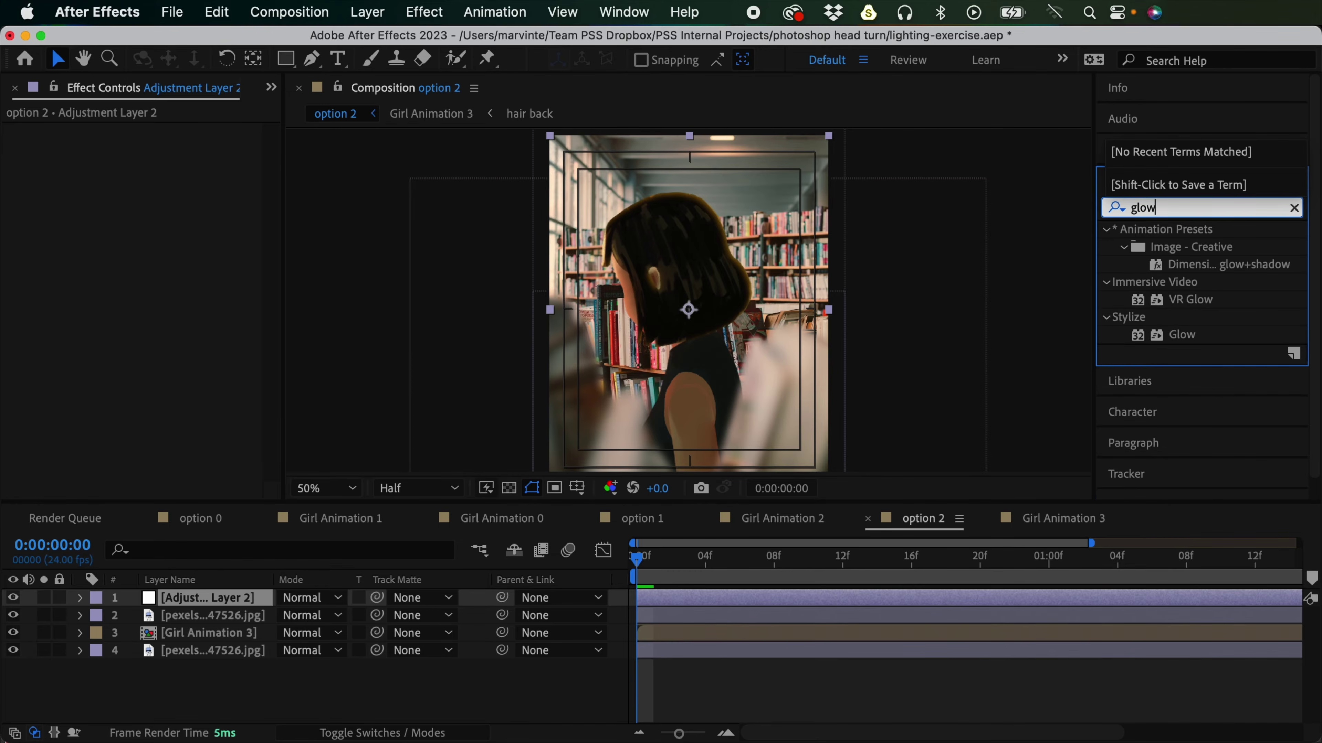
pyautogui.doubleClick(1182, 335)
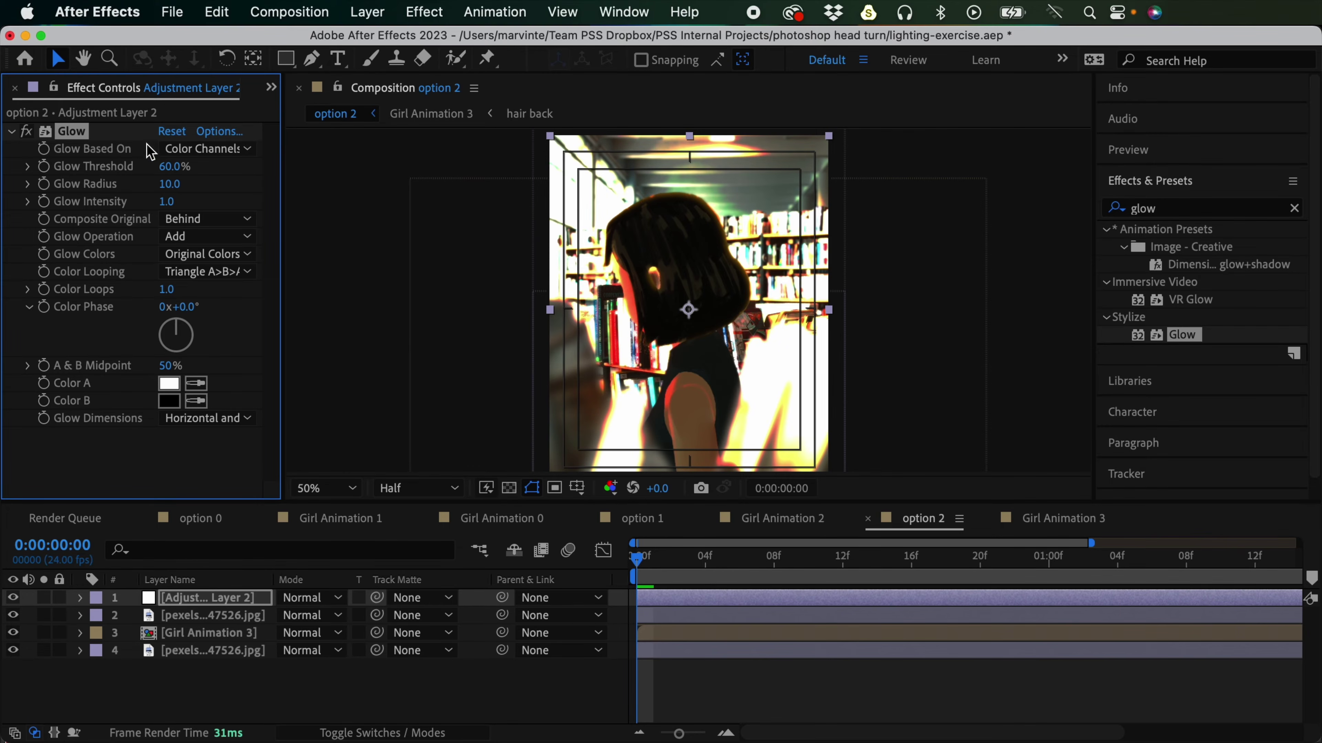
# Step: Set the adjustment layer's Glow radius to 215, threshold to 85.5% and intensity to 0.5
pyautogui.moveTo(171, 183); pyautogui.dragTo(253, 183)
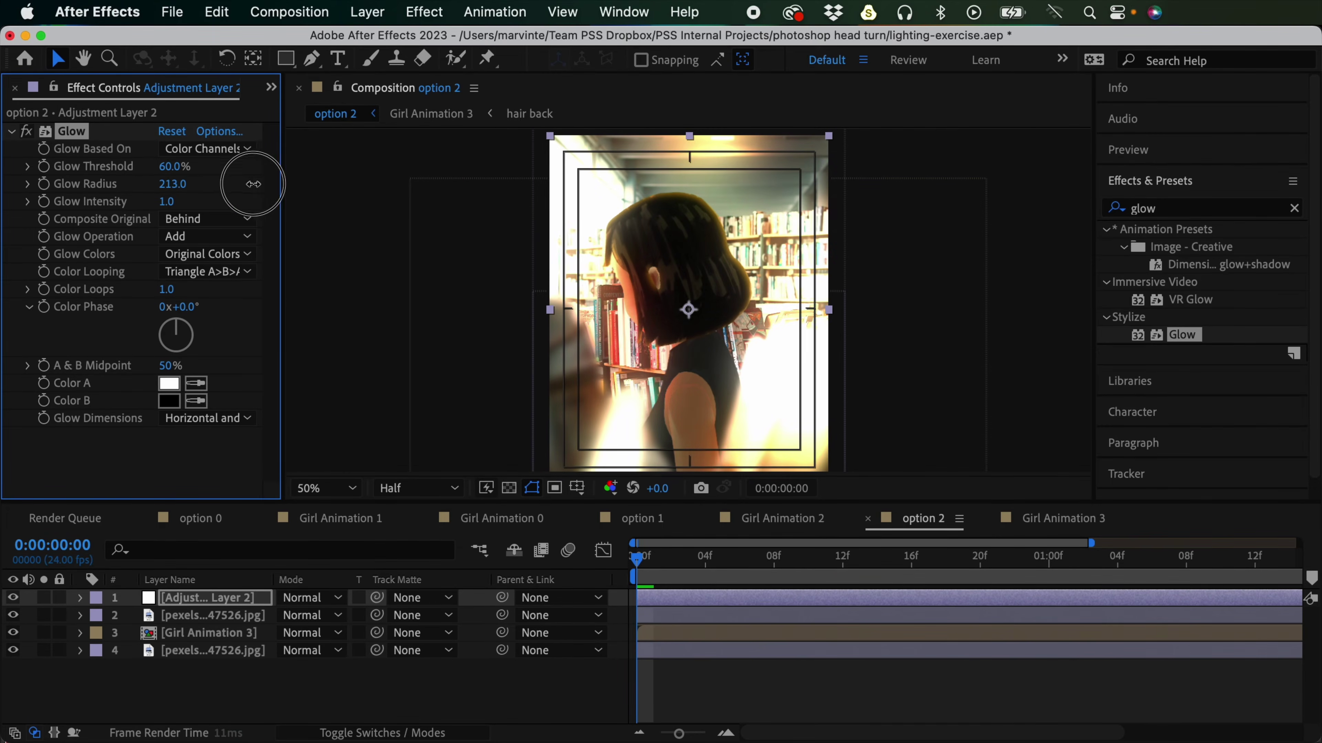
pyautogui.moveTo(174, 171); pyautogui.dragTo(243, 177)
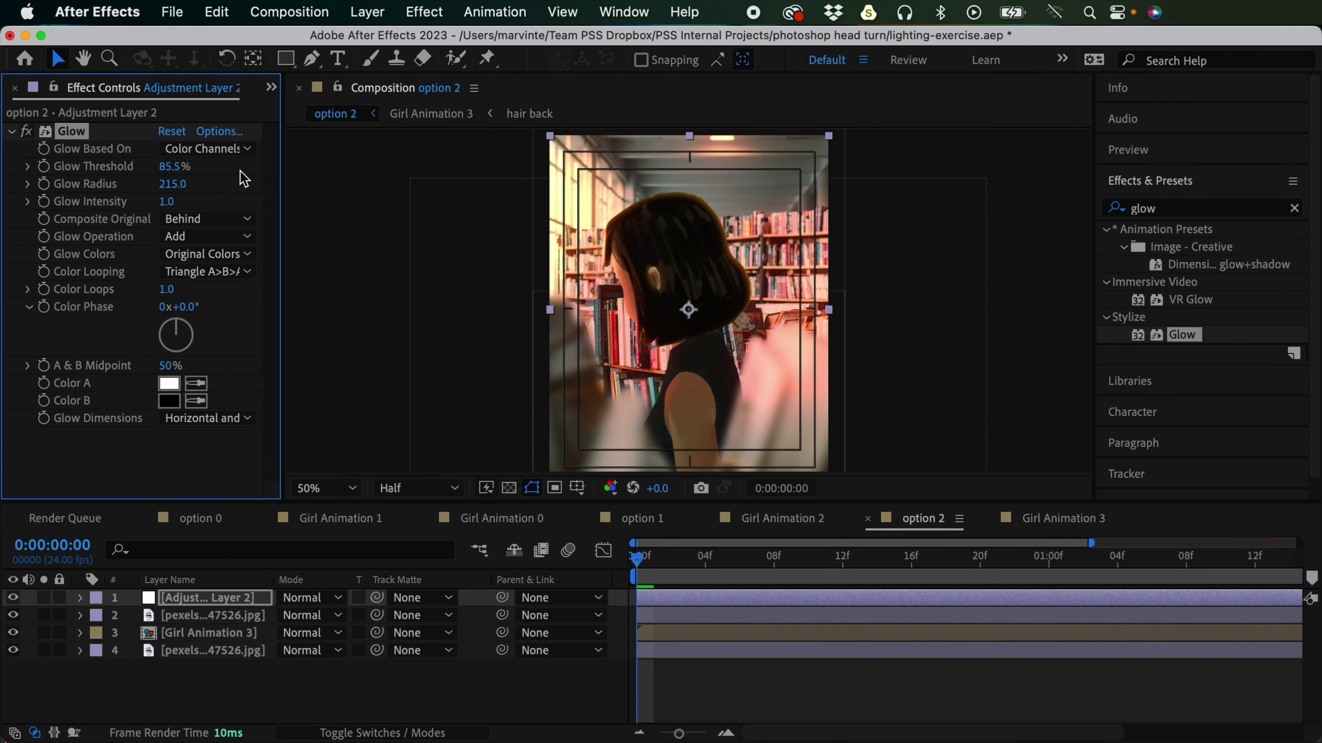
pyautogui.click(174, 202)
pyautogui.click(734, 706)
pyautogui.moveTo(779, 581); pyautogui.dragTo(929, 572)
pyautogui.click(171, 202)
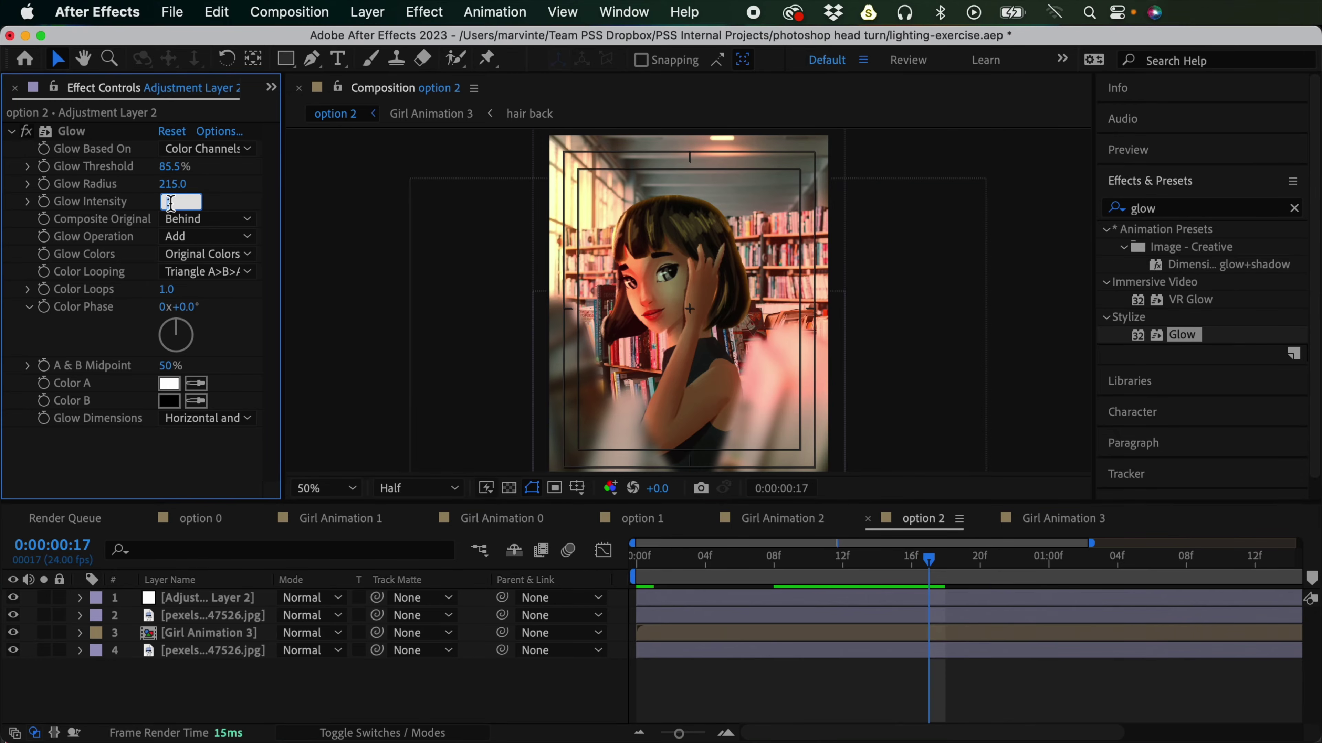
pyautogui.write('1')
pyautogui.press('Return')
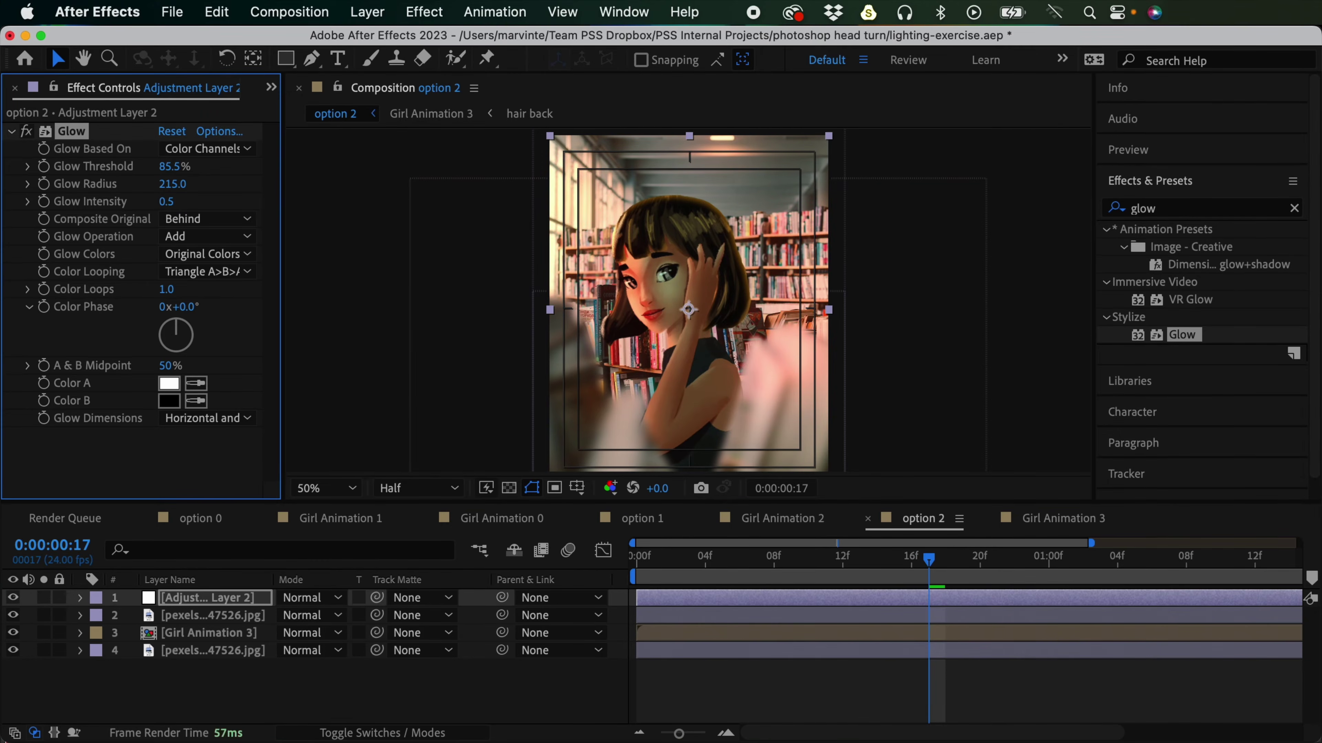
# Step: Scrub through the option 2 composition from its start to review the glow
pyautogui.click(836, 655)
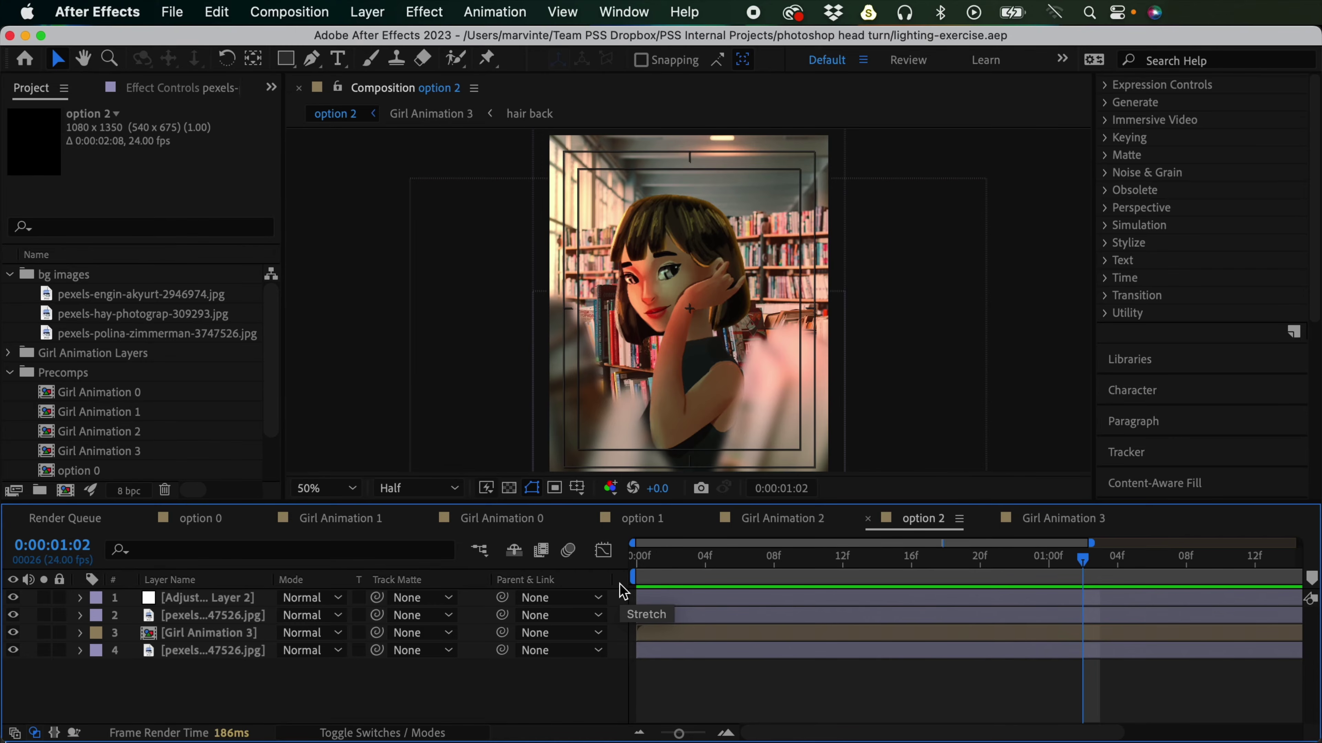
pyautogui.click(637, 557)
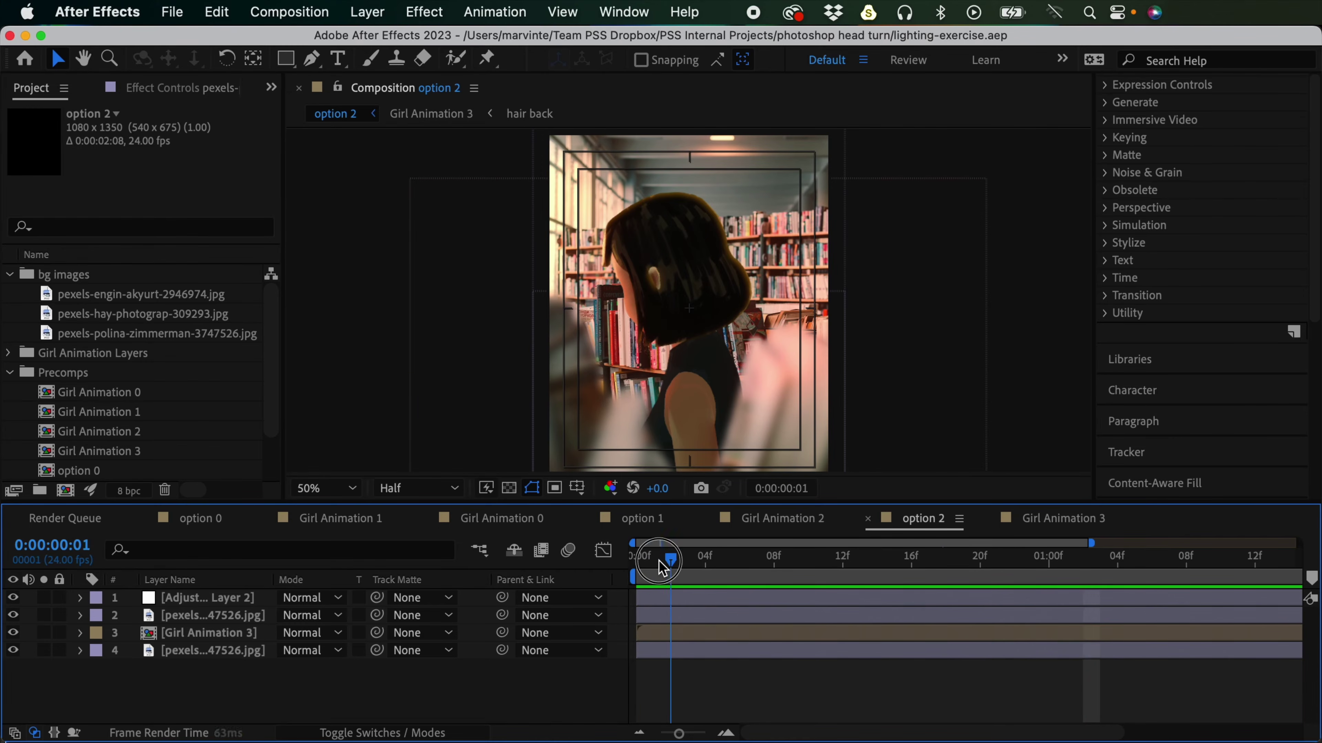
pyautogui.click(659, 635)
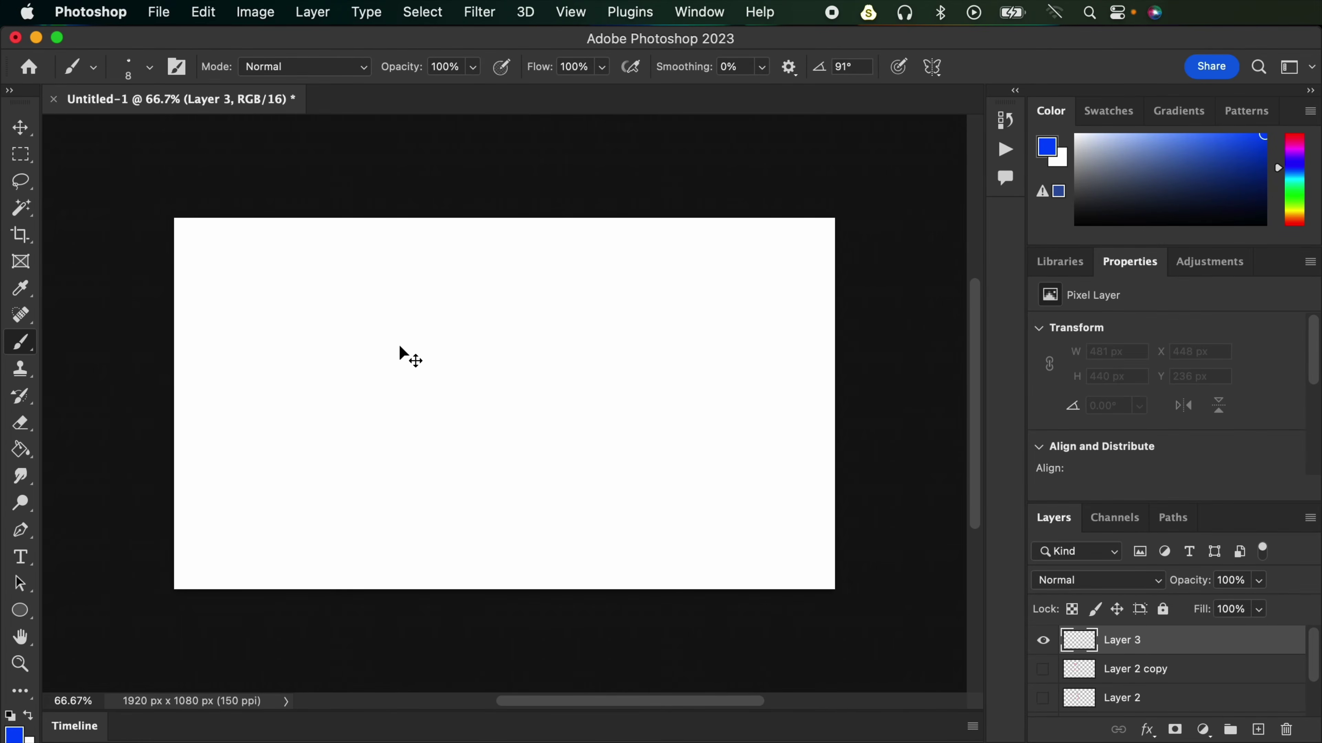
# Step: In Photoshop, brush a blue box about 191 by 155 px on Layer 3 and handwrite "Option 1" beside it
pyautogui.press('super+plus')
pyautogui.press('super+plus')
pyautogui.moveTo(431, 392)
pyautogui.mouseDown()
pyautogui.moveTo(646, 472)
pyautogui.moveTo(557, 516)
pyautogui.mouseUp()
pyautogui.moveTo(270, 255)
pyautogui.mouseDown()
pyautogui.moveTo(278, 360)
pyautogui.moveTo(272, 255)
pyautogui.moveTo(438, 248)
pyautogui.moveTo(454, 272)
pyautogui.moveTo(451, 393)
pyautogui.mouseUp()
pyautogui.moveTo(301, 401); pyautogui.dragTo(459, 396)
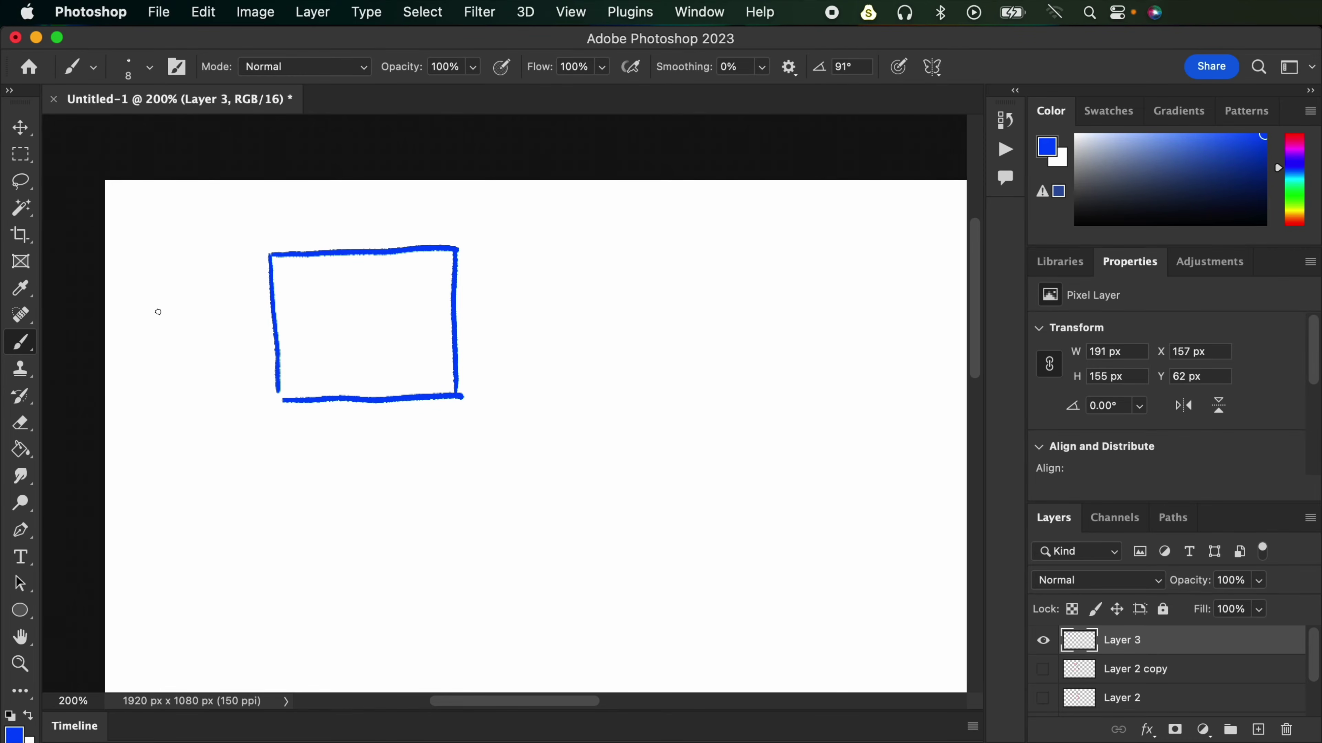
pyautogui.moveTo(154, 309)
pyautogui.mouseDown()
pyautogui.moveTo(201, 299)
pyautogui.moveTo(209, 312)
pyautogui.moveTo(229, 299)
pyautogui.mouseUp()
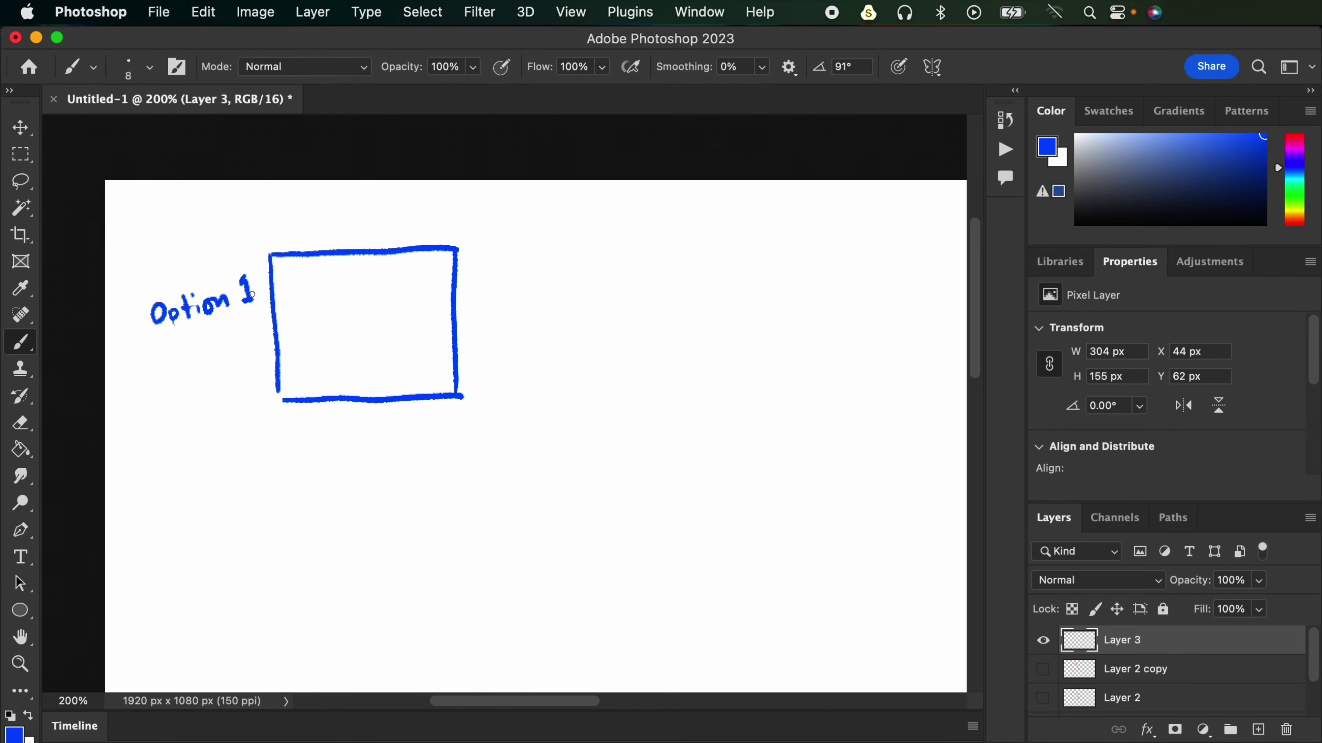
# Step: Brush a layer bar inside the Option 1 box and a line connecting it to a new smaller box
pyautogui.moveTo(297, 332)
pyautogui.mouseDown()
pyautogui.moveTo(433, 318)
pyautogui.moveTo(433, 344)
pyautogui.moveTo(404, 347)
pyautogui.moveTo(569, 324)
pyautogui.mouseUp()
pyautogui.press('super+z')
pyautogui.moveTo(437, 330)
pyautogui.mouseDown()
pyautogui.moveTo(626, 373)
pyautogui.moveTo(627, 427)
pyautogui.mouseUp()
pyautogui.moveTo(628, 357)
pyautogui.mouseDown()
pyautogui.moveTo(733, 352)
pyautogui.moveTo(748, 423)
pyautogui.mouseUp()
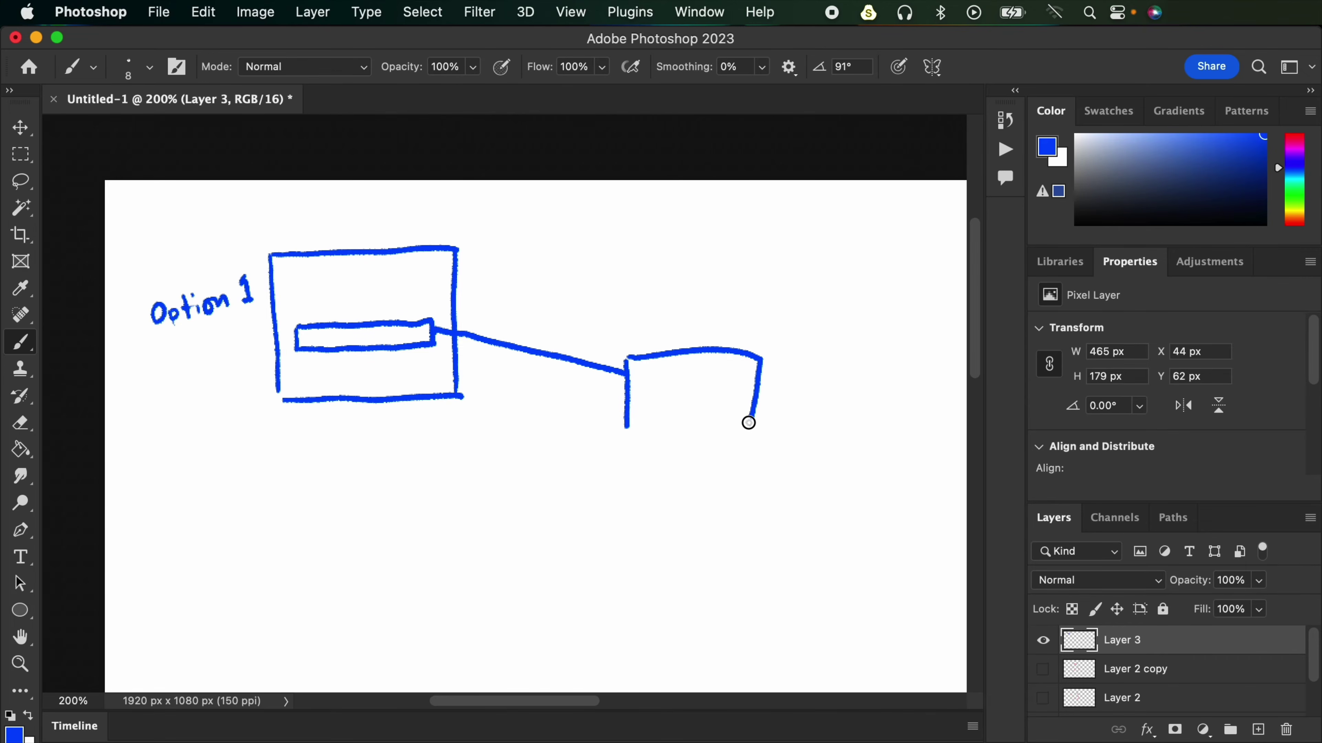
pyautogui.moveTo(636, 425); pyautogui.dragTo(756, 427)
# Step: Handwrite "Girl Animation 2" above the smaller connected box
pyautogui.moveTo(659, 317); pyautogui.dragTo(669, 341)
pyautogui.moveTo(673, 341)
pyautogui.mouseDown()
pyautogui.moveTo(684, 328)
pyautogui.moveTo(695, 337)
pyautogui.mouseUp()
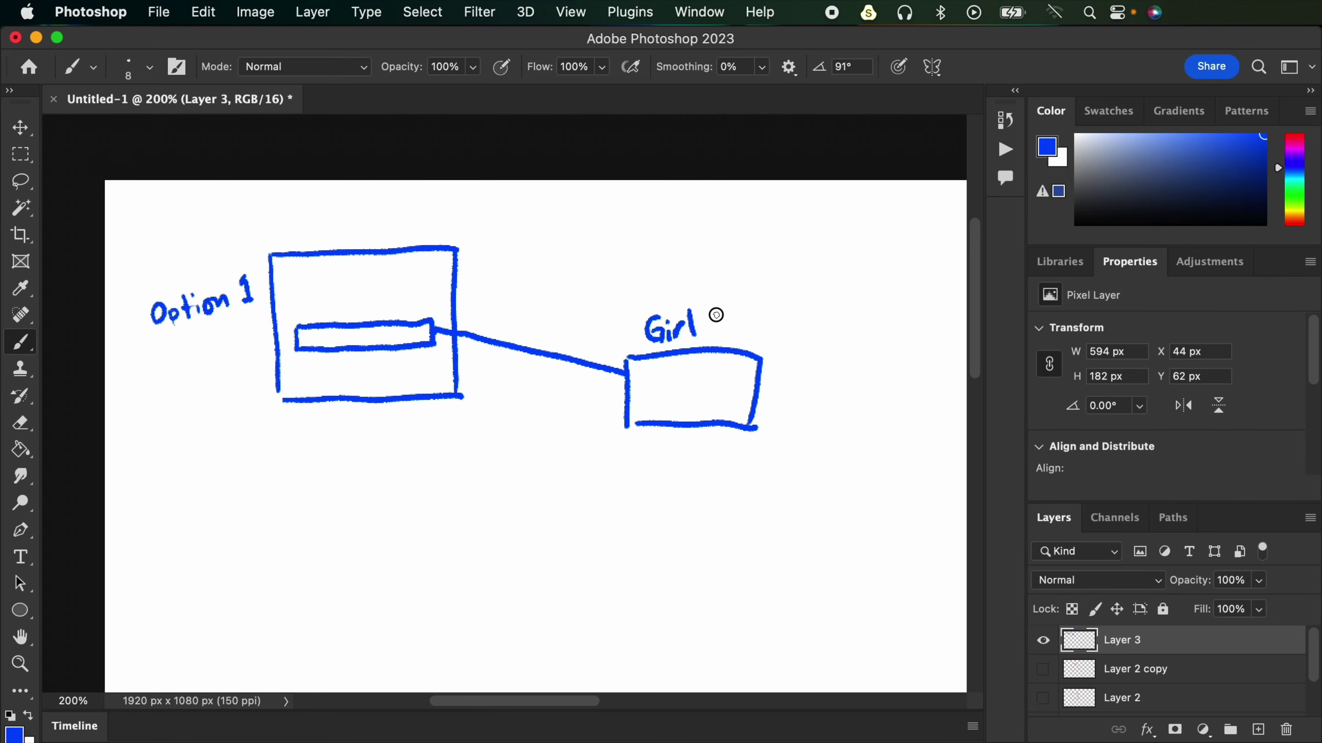
pyautogui.moveTo(709, 337)
pyautogui.mouseDown()
pyautogui.moveTo(739, 336)
pyautogui.moveTo(764, 308)
pyautogui.moveTo(755, 329)
pyautogui.moveTo(824, 333)
pyautogui.moveTo(863, 307)
pyautogui.moveTo(871, 334)
pyautogui.mouseUp()
pyautogui.press('super+minus')
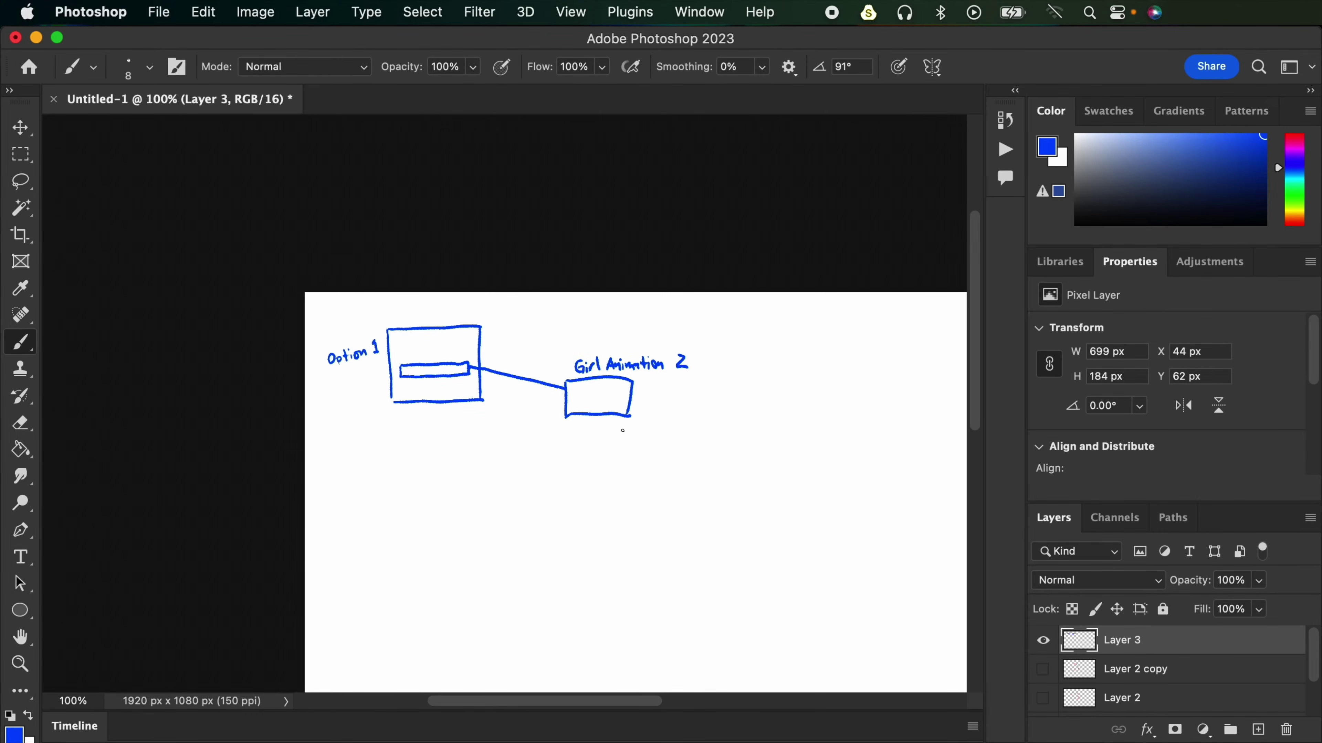
# Step: Brush an "Option 2" box with a layer bar below Option 1 and connect its bar to the Girl Animation 2 box
pyautogui.moveTo(328, 373); pyautogui.dragTo(378, 359)
pyautogui.press('super+z')
pyautogui.moveTo(400, 464)
pyautogui.mouseDown()
pyautogui.moveTo(401, 522)
pyautogui.moveTo(403, 461)
pyautogui.moveTo(478, 464)
pyautogui.moveTo(479, 527)
pyautogui.moveTo(432, 525)
pyautogui.moveTo(483, 521)
pyautogui.mouseUp()
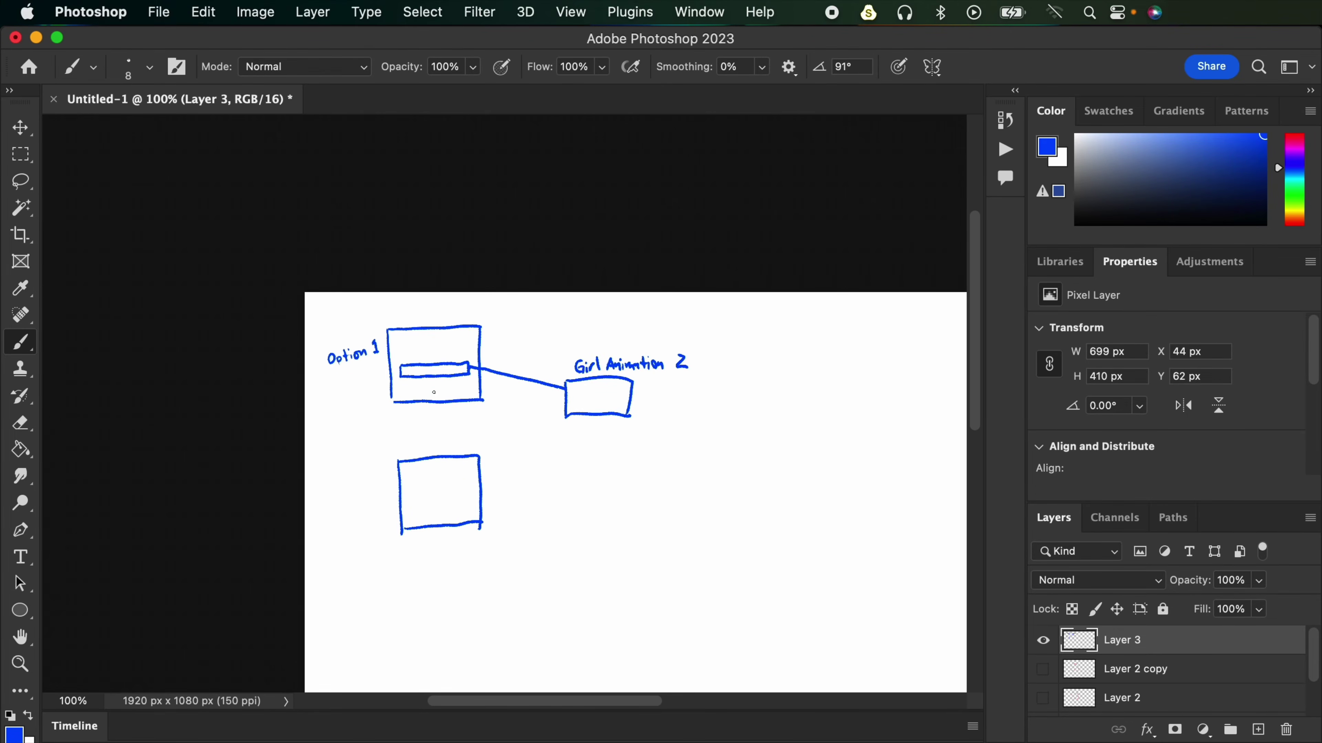
pyautogui.moveTo(332, 500); pyautogui.dragTo(355, 491)
pyautogui.moveTo(359, 495)
pyautogui.mouseDown()
pyautogui.moveTo(412, 503)
pyautogui.moveTo(471, 488)
pyautogui.moveTo(470, 507)
pyautogui.moveTo(412, 505)
pyautogui.moveTo(471, 504)
pyautogui.mouseUp()
pyautogui.click(359, 492)
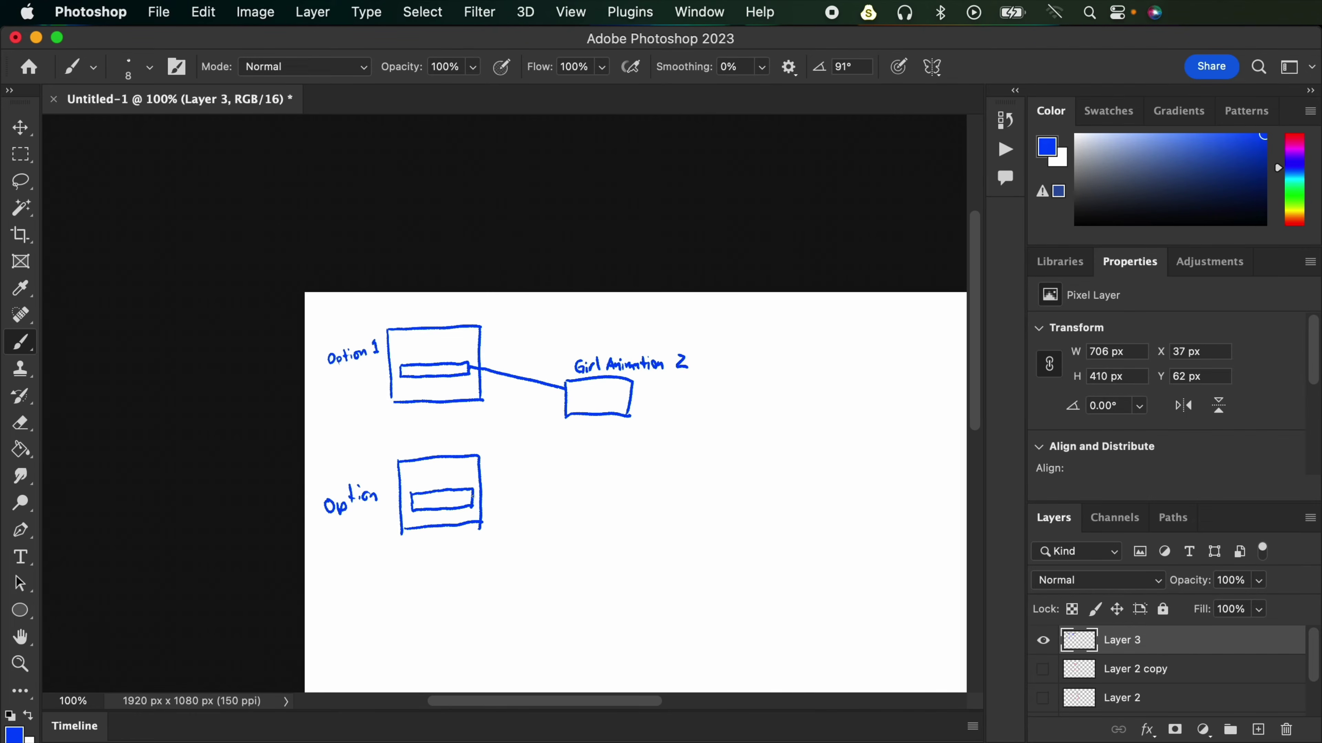
pyautogui.moveTo(473, 498); pyautogui.dragTo(567, 410)
pyautogui.moveTo(383, 485)
pyautogui.mouseDown()
pyautogui.moveTo(442, 519)
pyautogui.moveTo(481, 502)
pyautogui.moveTo(417, 485)
pyautogui.mouseUp()
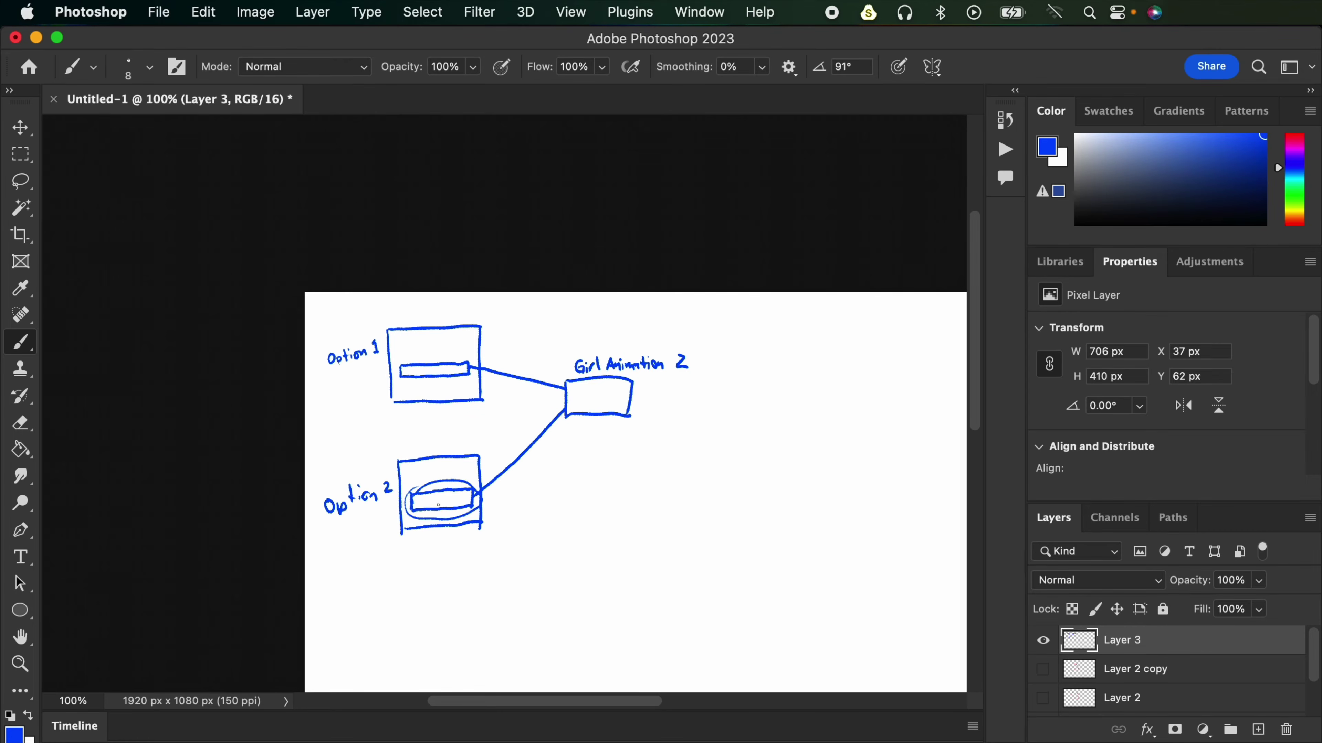
pyautogui.press('super+z')
pyautogui.moveTo(421, 497); pyautogui.dragTo(462, 507)
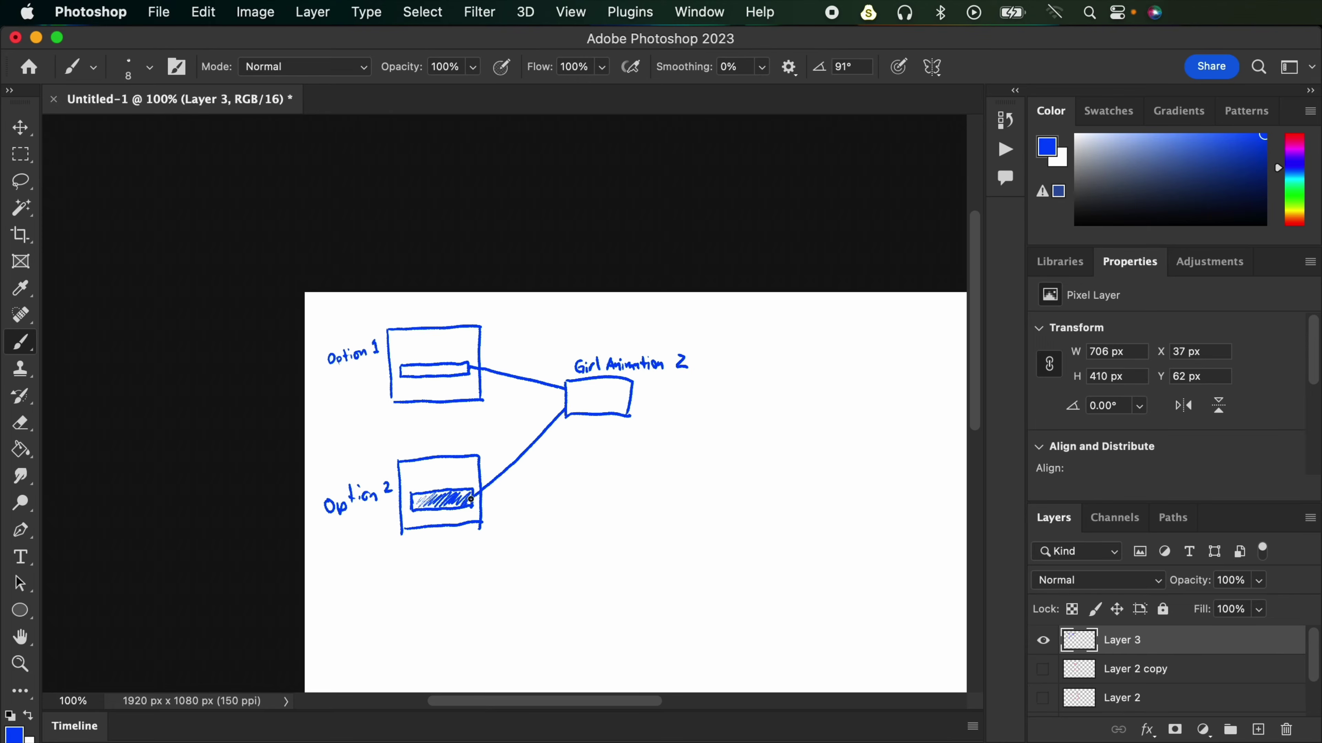
pyautogui.moveTo(407, 367); pyautogui.dragTo(450, 371)
pyautogui.press('super+z')
pyautogui.press('super+z')
pyautogui.moveTo(461, 308)
pyautogui.mouseDown()
pyautogui.moveTo(407, 430)
pyautogui.moveTo(460, 311)
pyautogui.mouseUp()
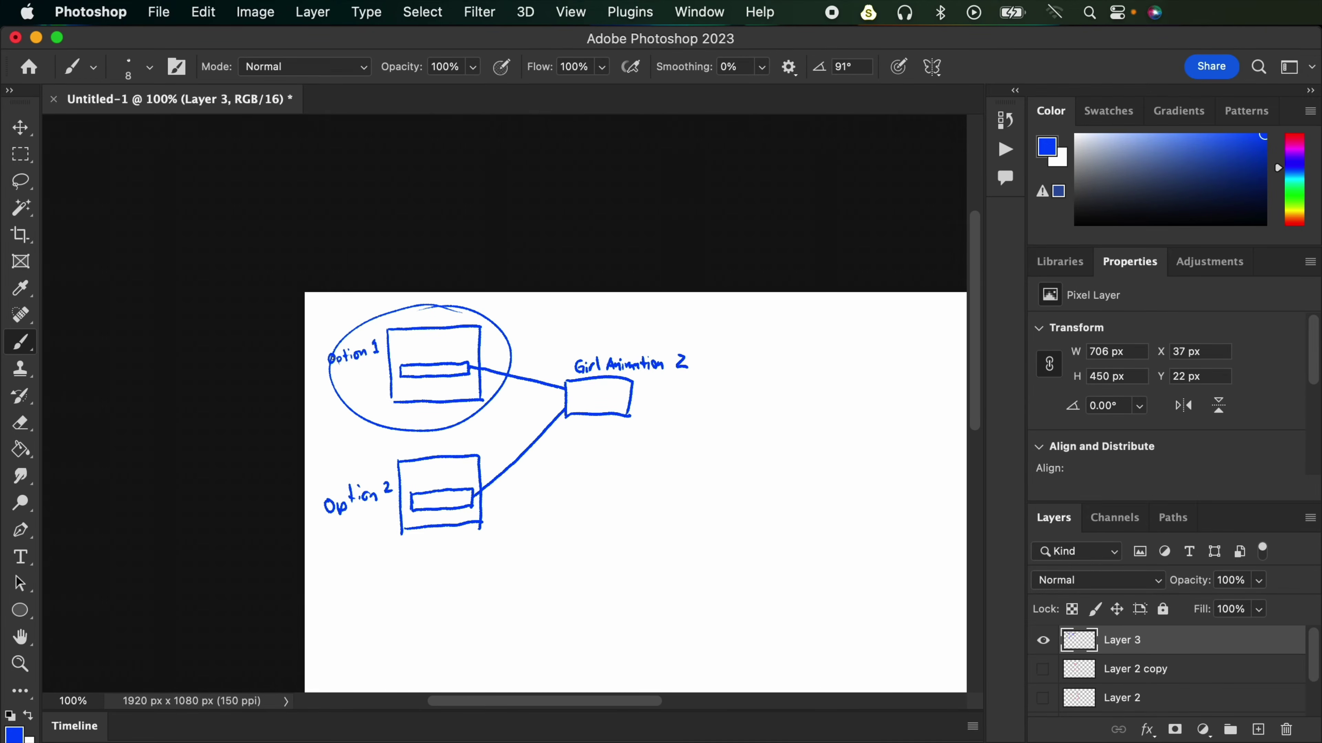
pyautogui.press('super+z')
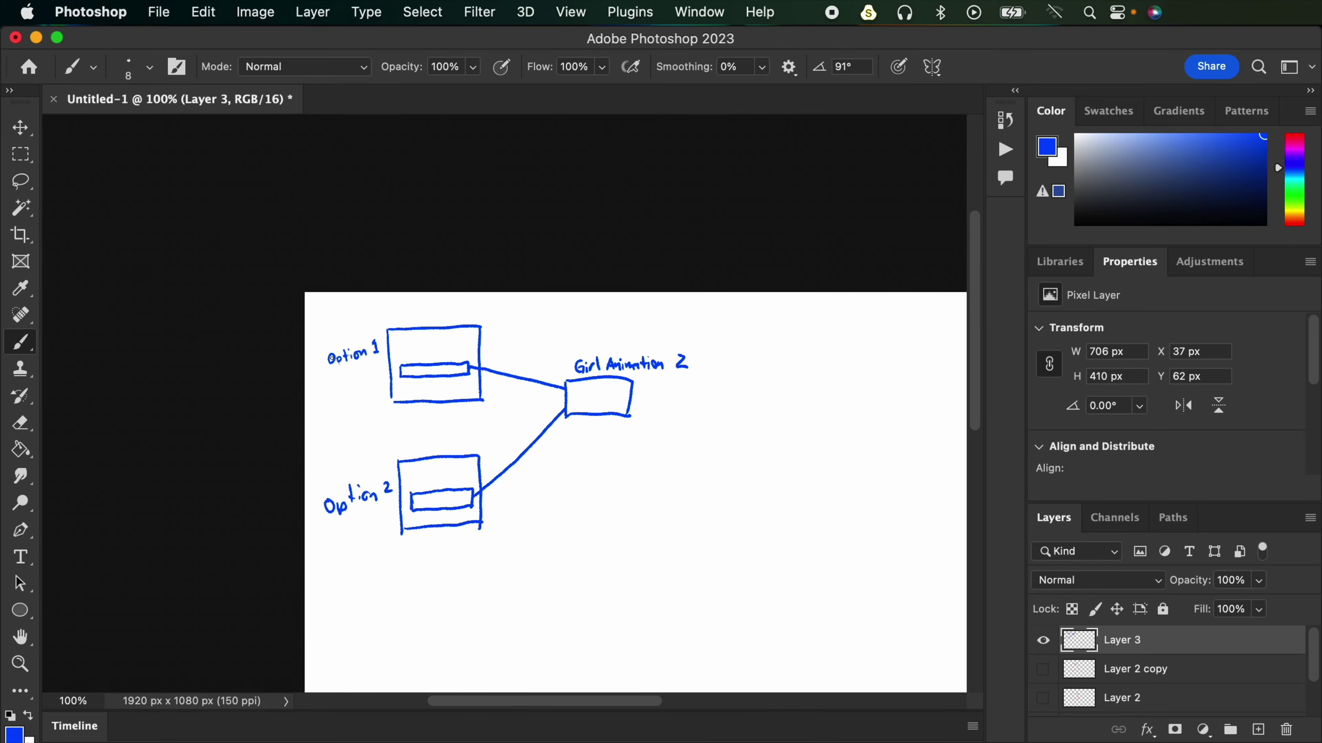
pyautogui.moveTo(610, 429); pyautogui.dragTo(617, 424)
pyautogui.scroll(-3, 614, 416)
pyautogui.press('super+z')
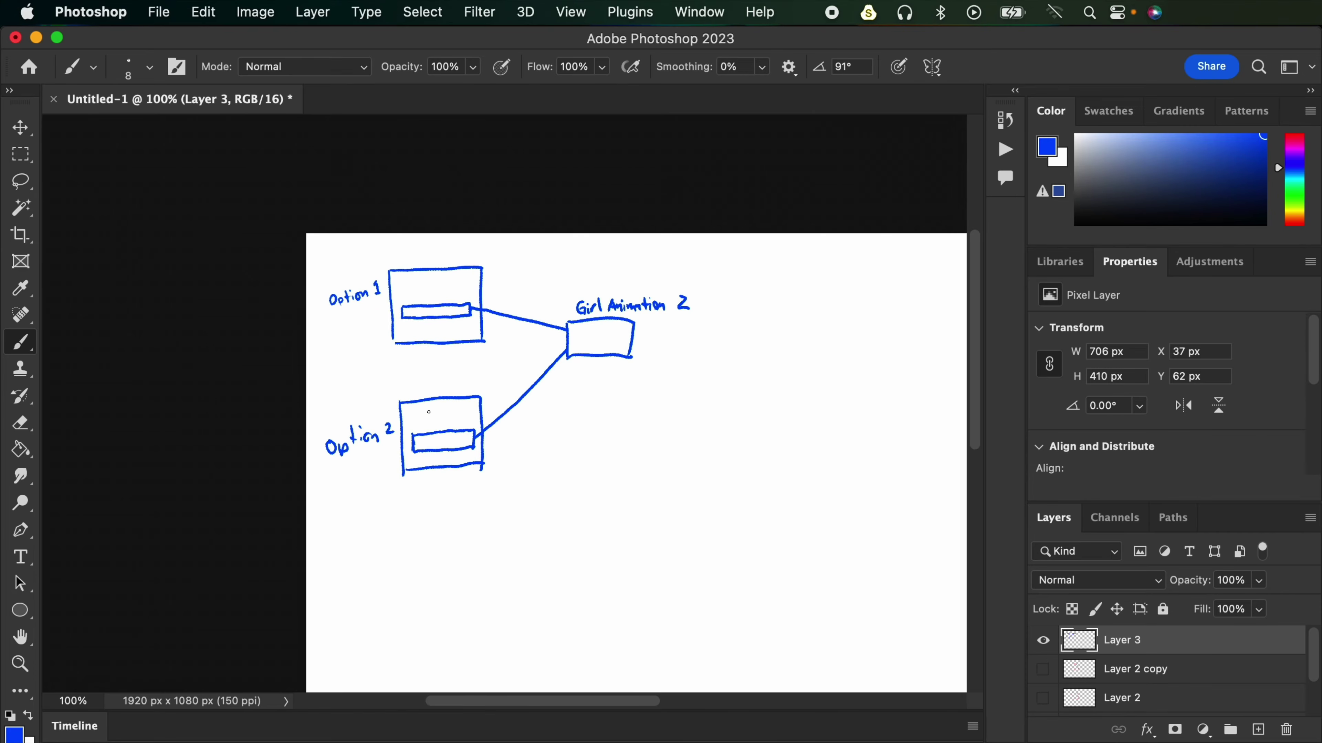
pyautogui.moveTo(428, 427)
pyautogui.mouseDown()
pyautogui.moveTo(417, 457)
pyautogui.moveTo(466, 452)
pyautogui.moveTo(445, 414)
pyautogui.mouseUp()
pyautogui.press('super+z')
pyautogui.moveTo(578, 314)
pyautogui.mouseDown()
pyautogui.moveTo(546, 346)
pyautogui.moveTo(641, 324)
pyautogui.mouseUp()
pyautogui.press('super+z')
# Step: Brush a small box below the Girl Animation 2 box and handwrite "Girl Animation 3" above it
pyautogui.moveTo(569, 467)
pyautogui.mouseDown()
pyautogui.moveTo(570, 433)
pyautogui.moveTo(632, 426)
pyautogui.moveTo(594, 467)
pyautogui.moveTo(628, 472)
pyautogui.mouseUp()
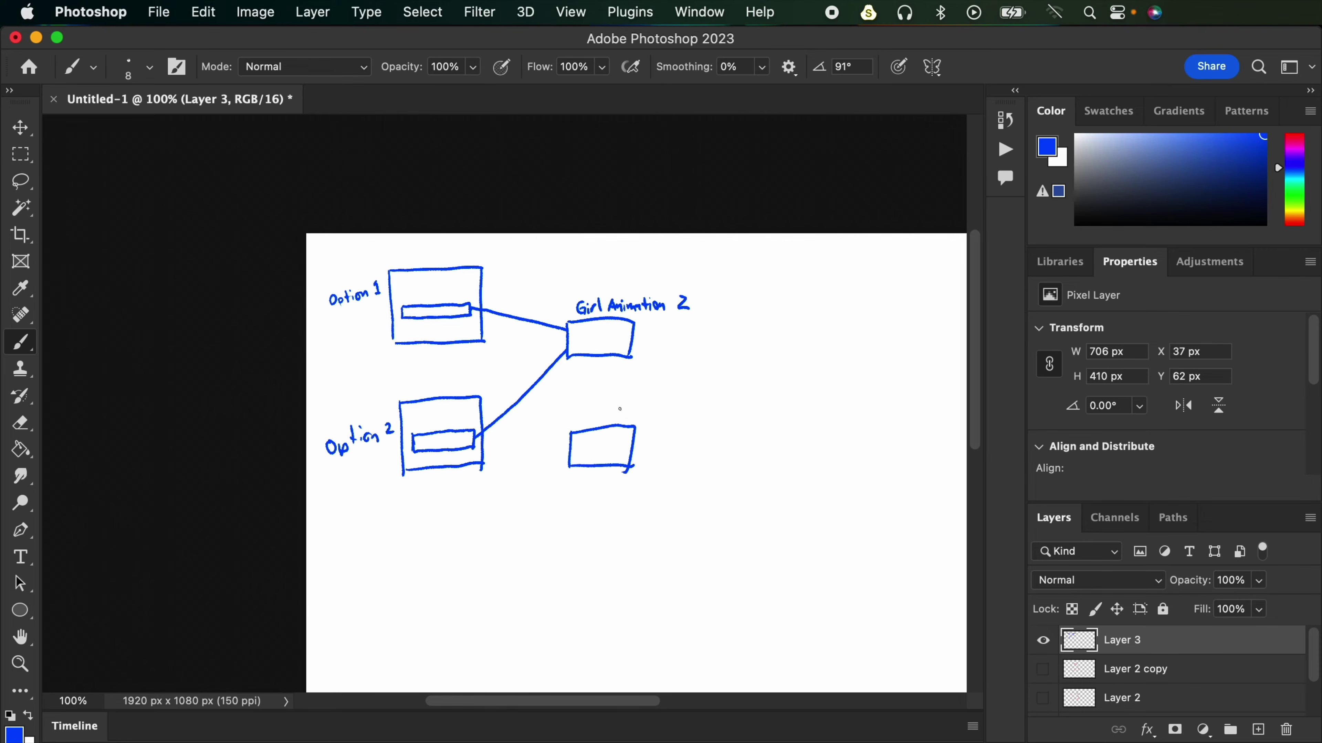
pyautogui.moveTo(587, 406)
pyautogui.mouseDown()
pyautogui.moveTo(619, 398)
pyautogui.moveTo(620, 420)
pyautogui.moveTo(700, 404)
pyautogui.moveTo(731, 422)
pyautogui.mouseUp()
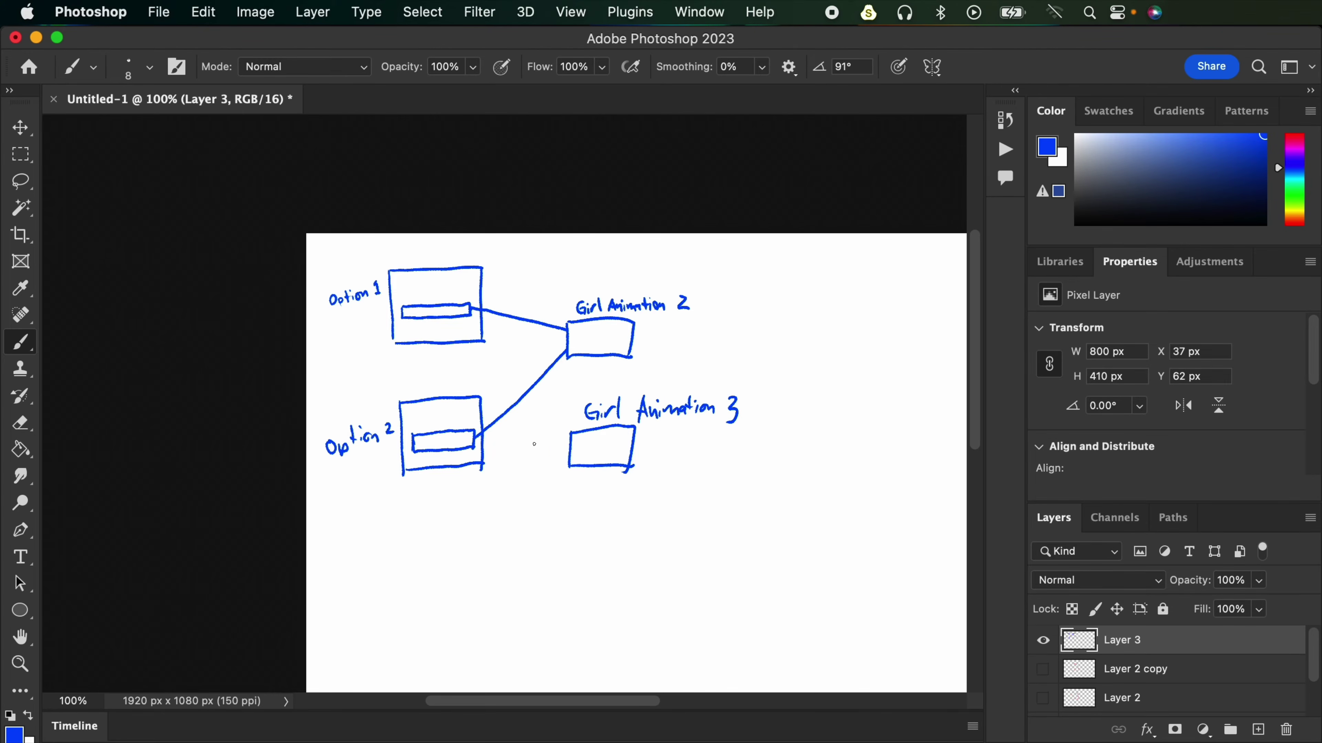
pyautogui.moveTo(438, 428)
pyautogui.mouseDown()
pyautogui.moveTo(467, 452)
pyautogui.moveTo(434, 424)
pyautogui.mouseUp()
pyautogui.press('super+z')
pyautogui.moveTo(605, 449); pyautogui.dragTo(627, 472)
pyautogui.press('super+z')
# Step: Erase the line between Option 2 and Girl Animation 2, and brush a new line from Option 2's bar to the Girl Animation 3 box
pyautogui.press('e')
pyautogui.moveTo(563, 358)
pyautogui.mouseDown()
pyautogui.moveTo(521, 408)
pyautogui.moveTo(483, 425)
pyautogui.moveTo(570, 441)
pyautogui.mouseUp()
pyautogui.press('b')
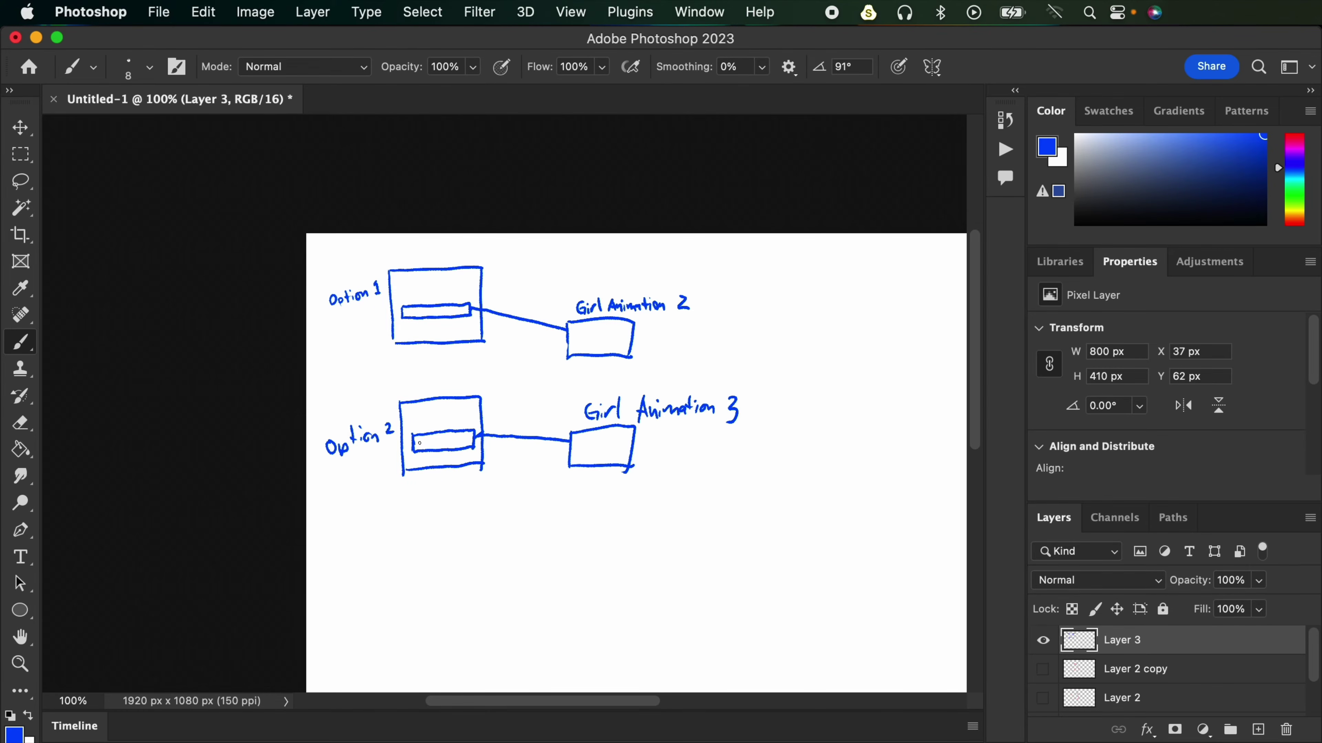
pyautogui.moveTo(419, 438); pyautogui.dragTo(469, 447)
pyautogui.moveTo(423, 291)
pyautogui.mouseDown()
pyautogui.moveTo(404, 332)
pyautogui.moveTo(423, 292)
pyautogui.mouseUp()
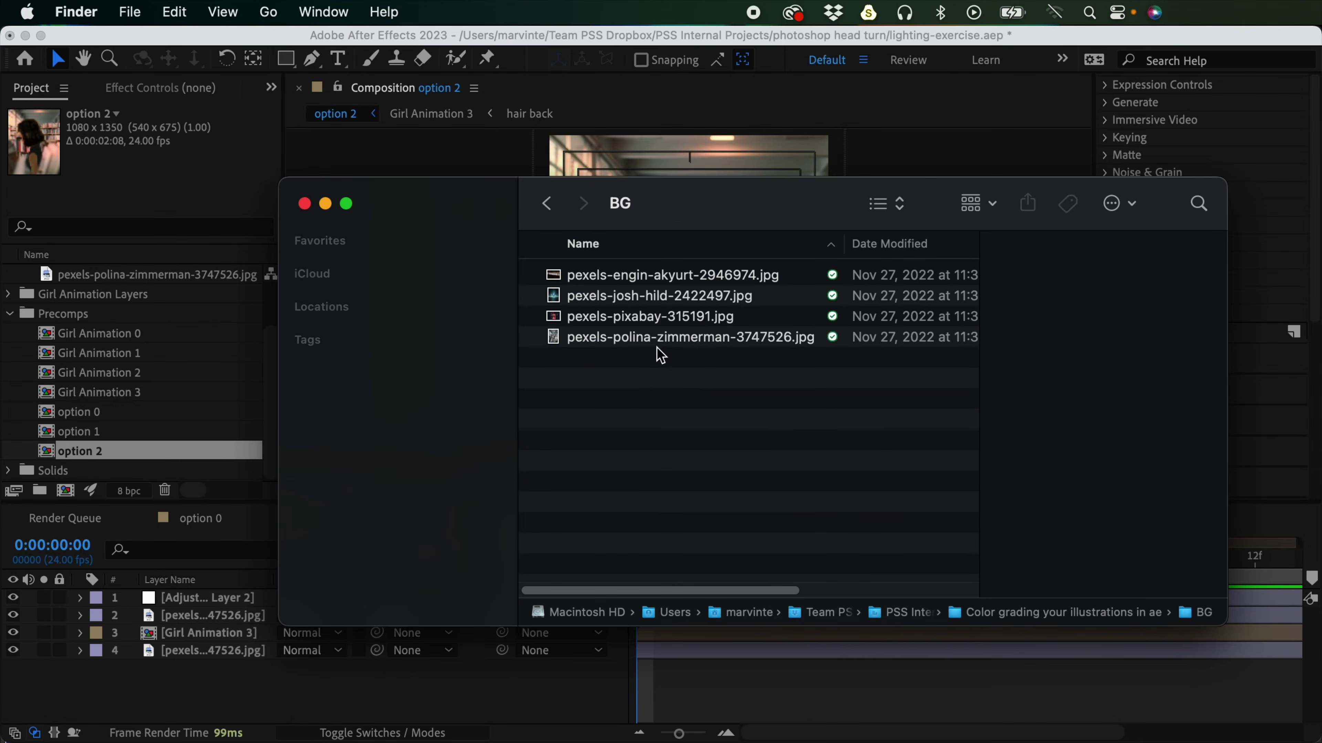
# Step: In Finder, preview pexels-pixabay-315191.jpg from the BG folder and import it into the bg images folder of the After Effects project
pyautogui.click(660, 316)
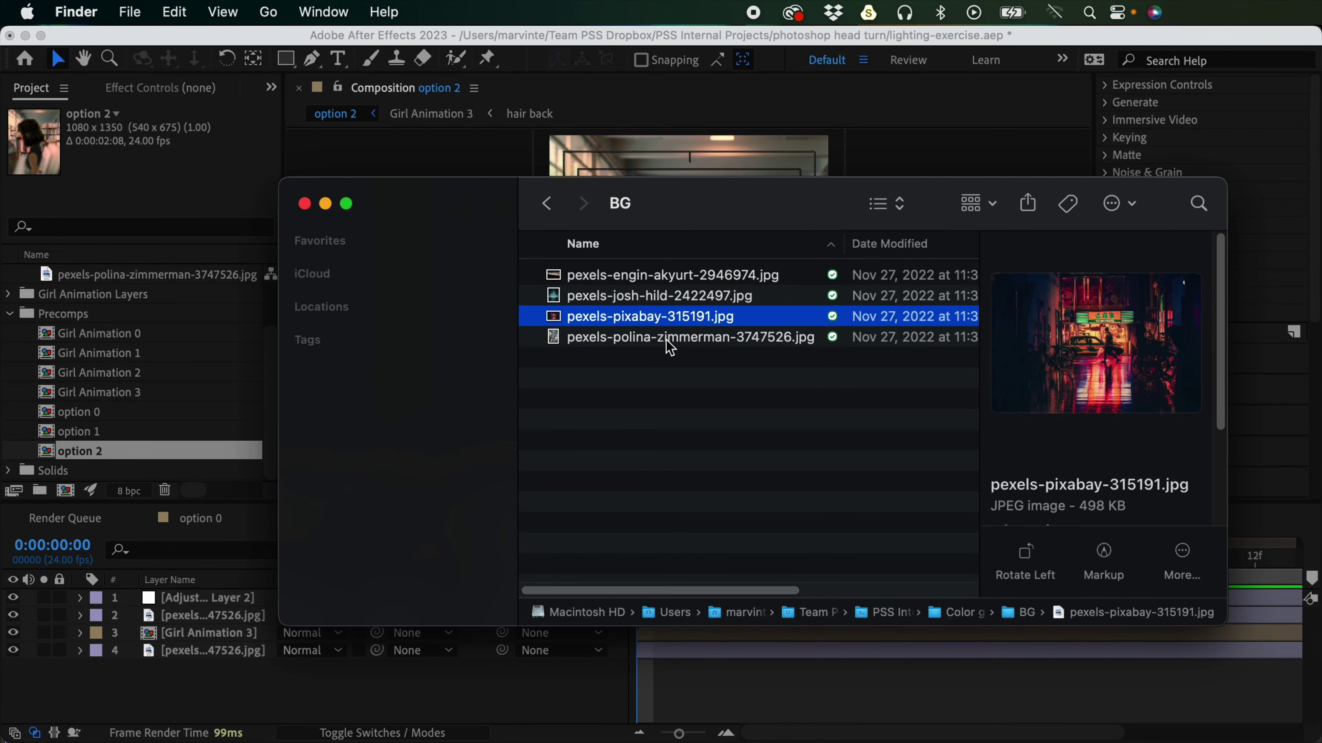
pyautogui.press('space')
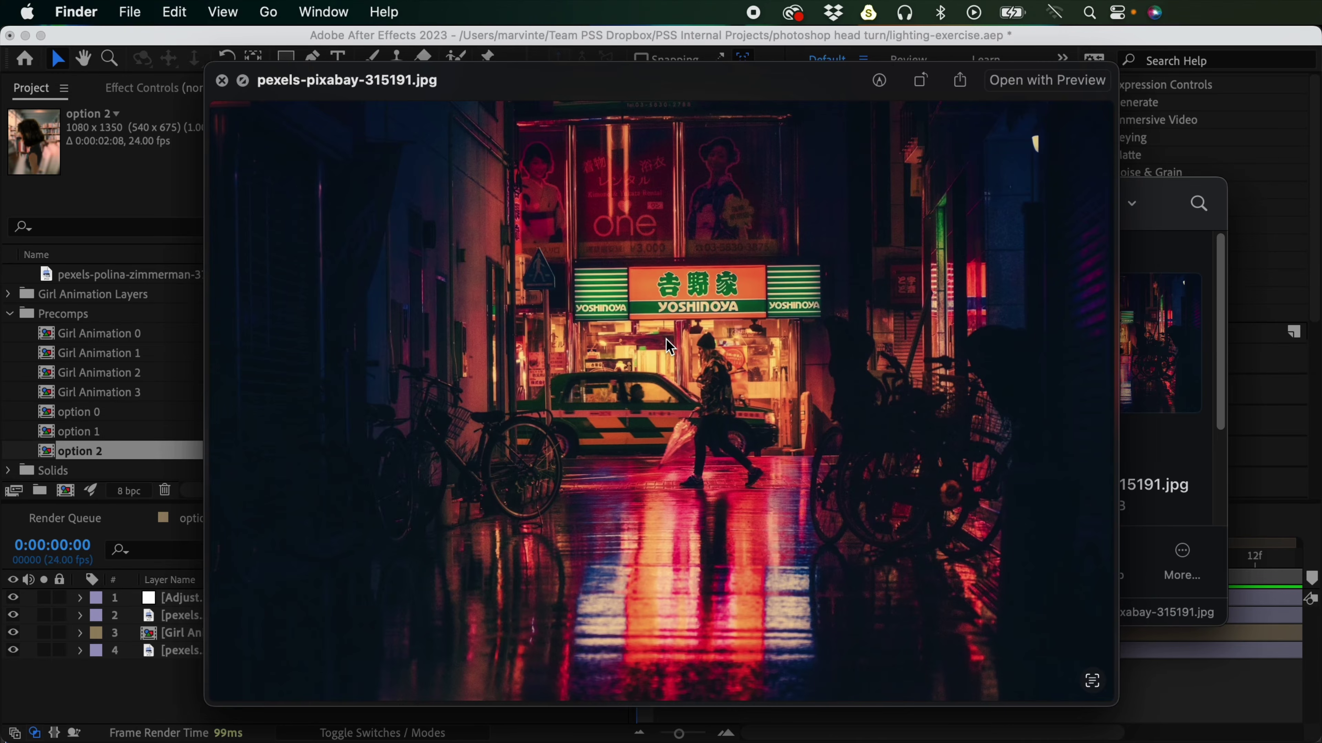
pyautogui.press('space')
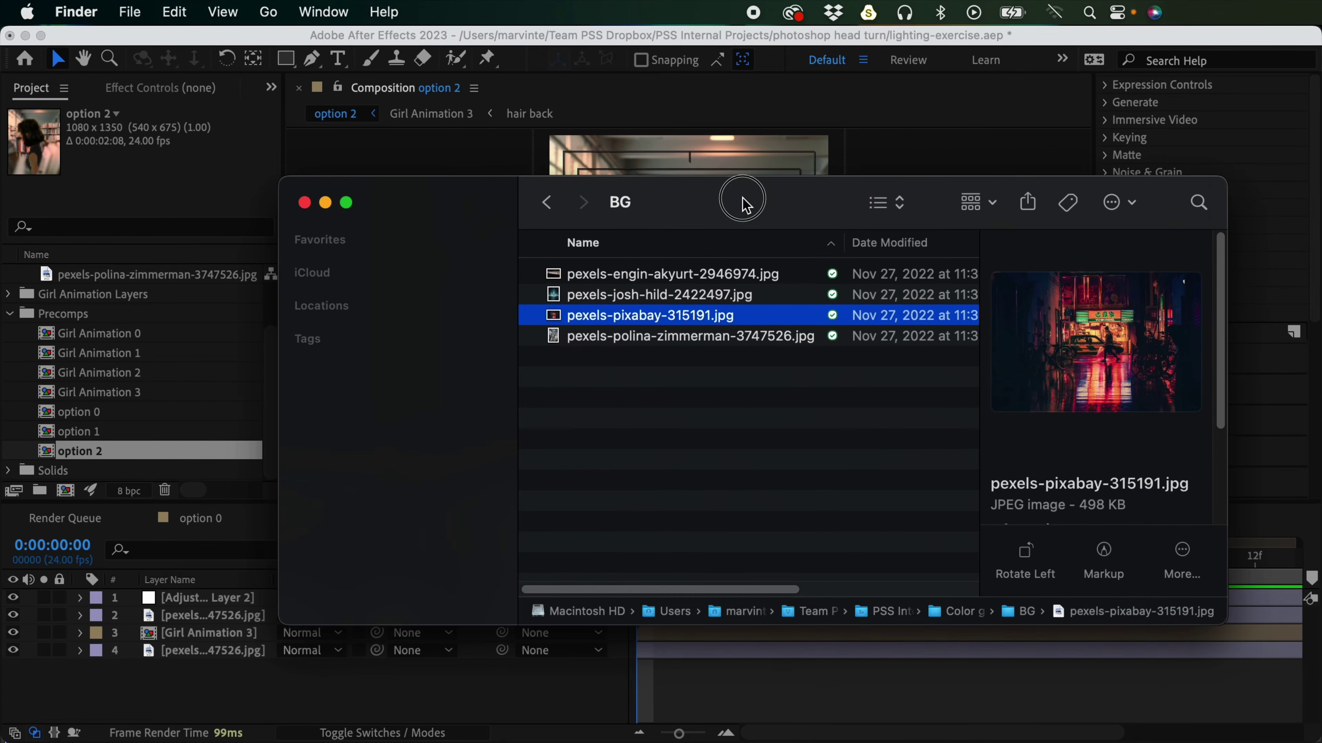
pyautogui.moveTo(744, 200); pyautogui.dragTo(781, 201)
pyautogui.moveTo(712, 316); pyautogui.dragTo(165, 288)
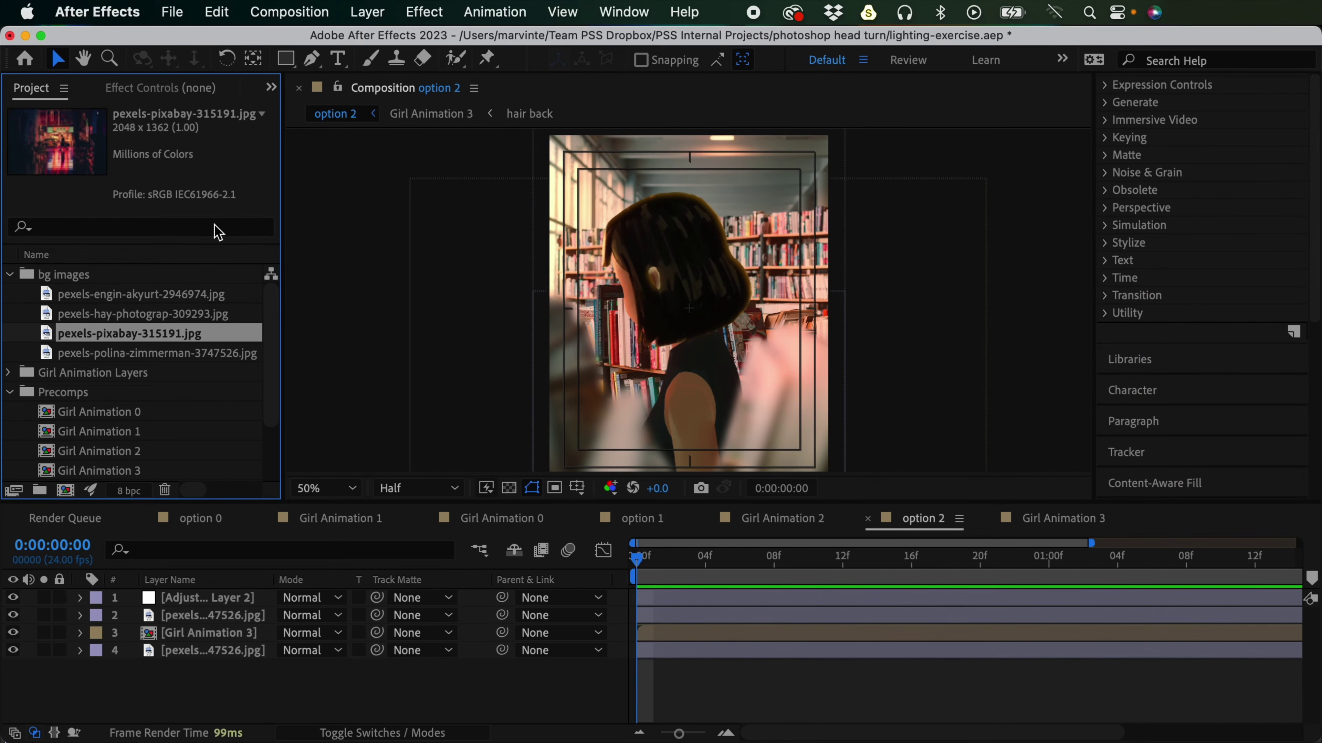
# Step: Duplicate the option 2 composition in the Precomps folder and open the copy
pyautogui.scroll(-3, 271, 374)
pyautogui.click(103, 452)
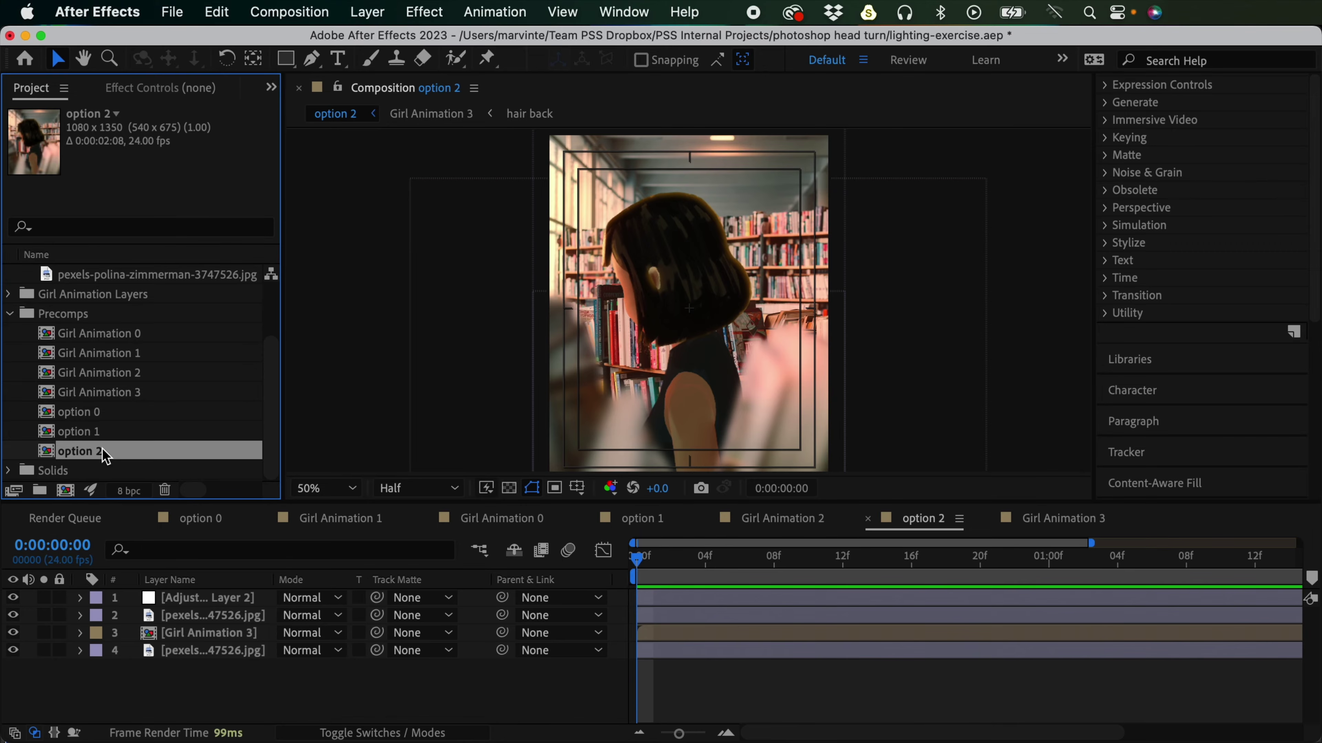
pyautogui.press('super+d')
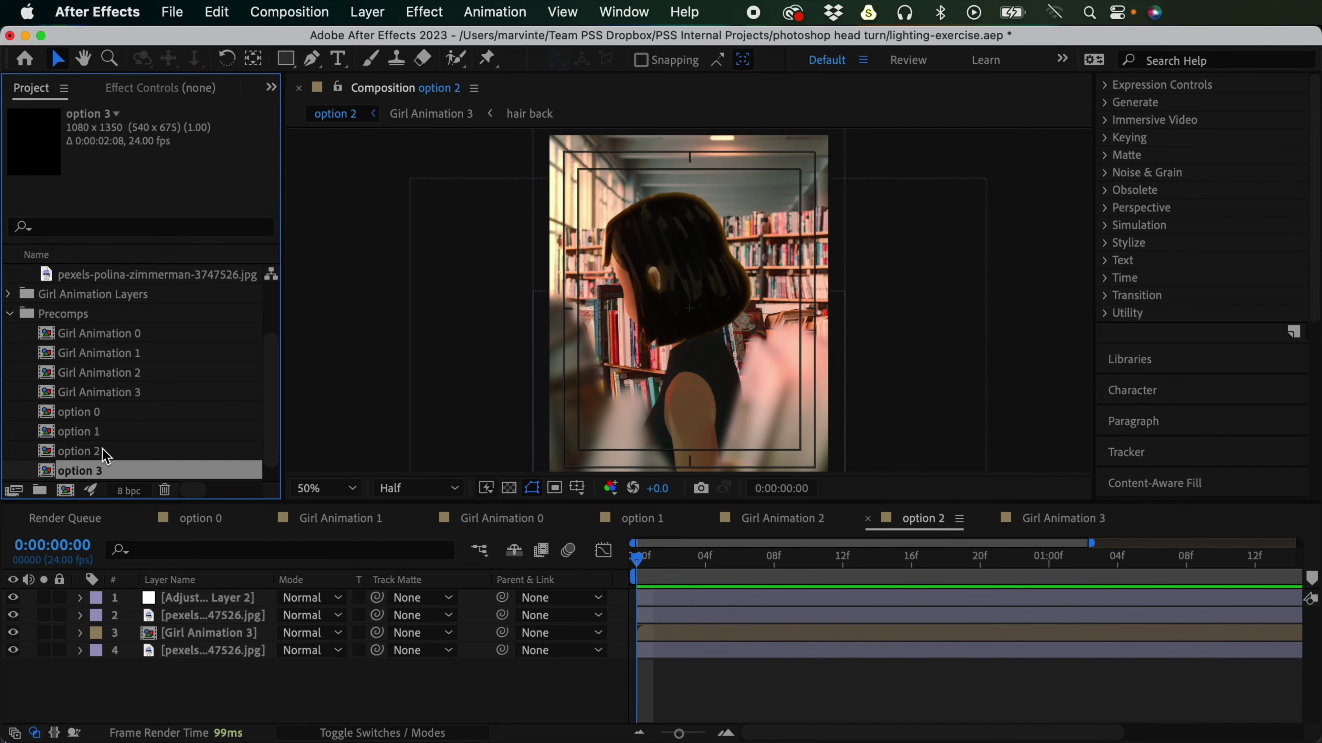
pyautogui.scroll(-1, 265, 436)
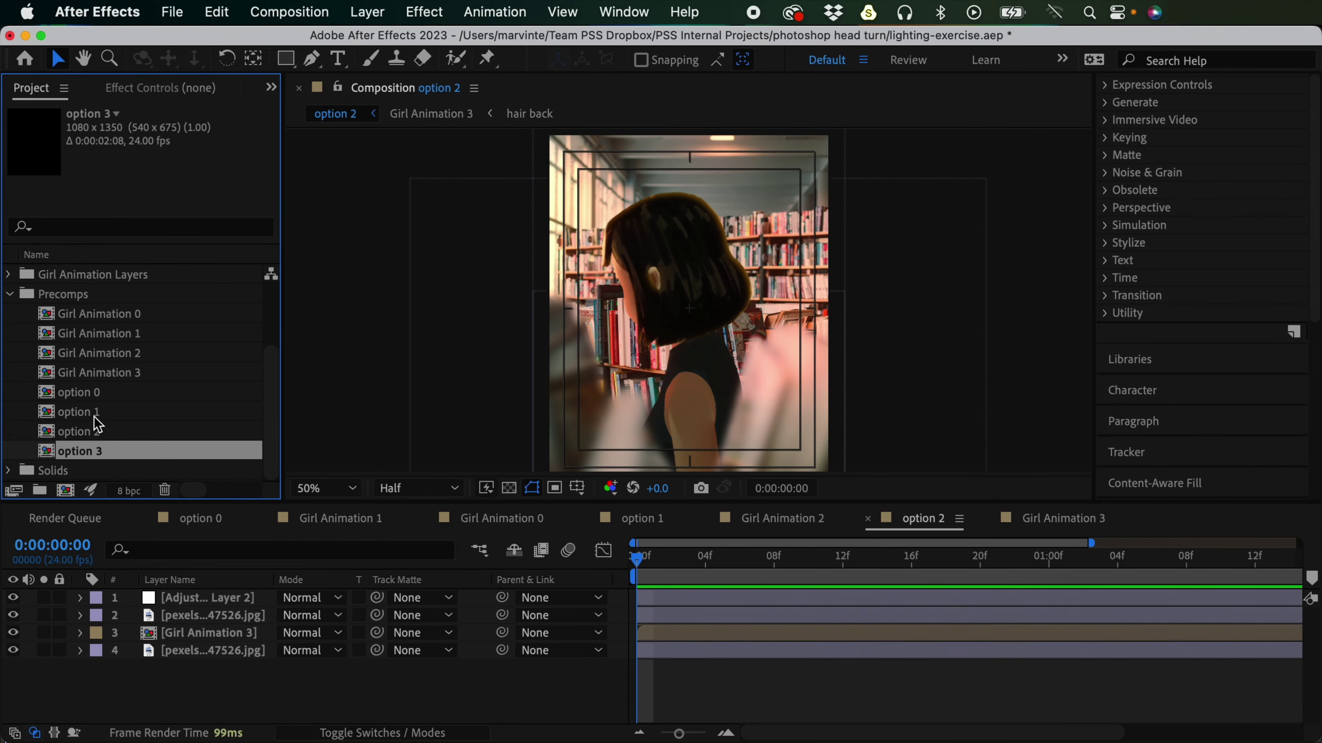
pyautogui.doubleClick(101, 456)
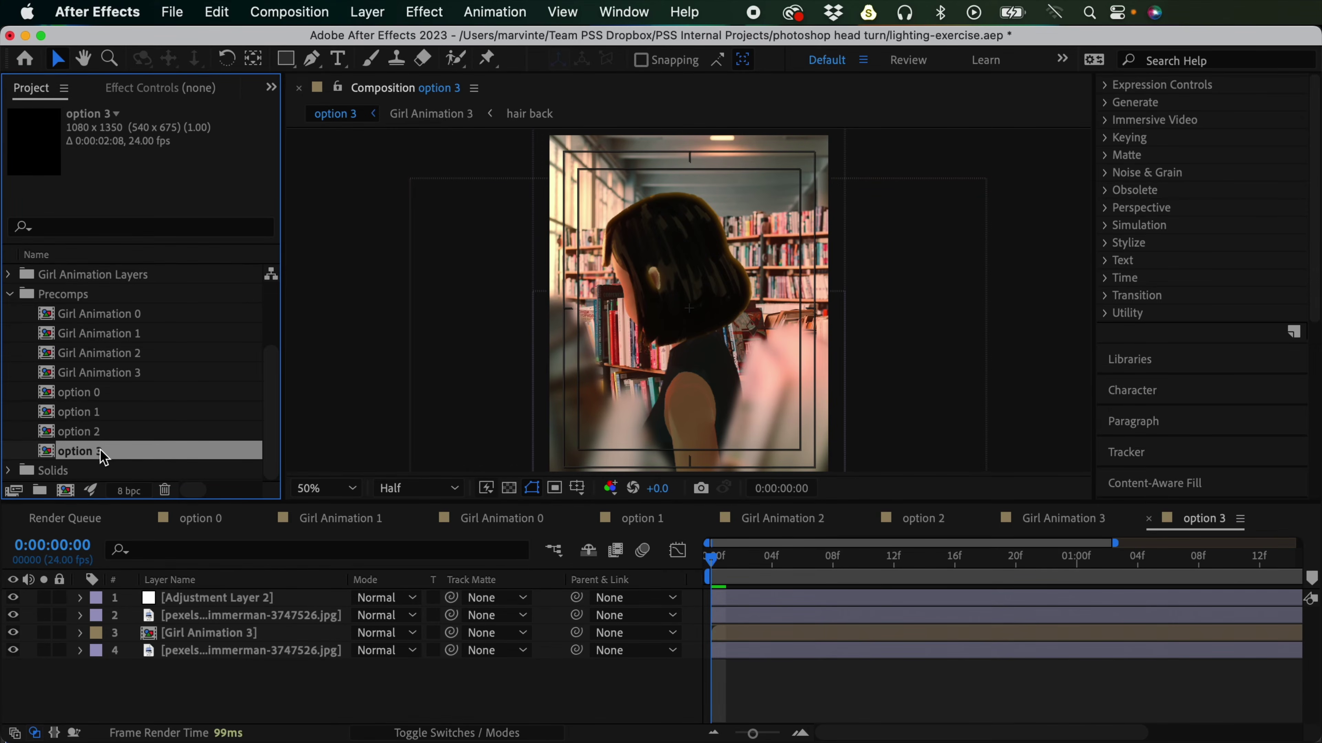
# Step: Duplicate the Girl Animation 3 precomp and replace the Girl Animation 3 layer in option 3 with the copy
pyautogui.click(255, 636)
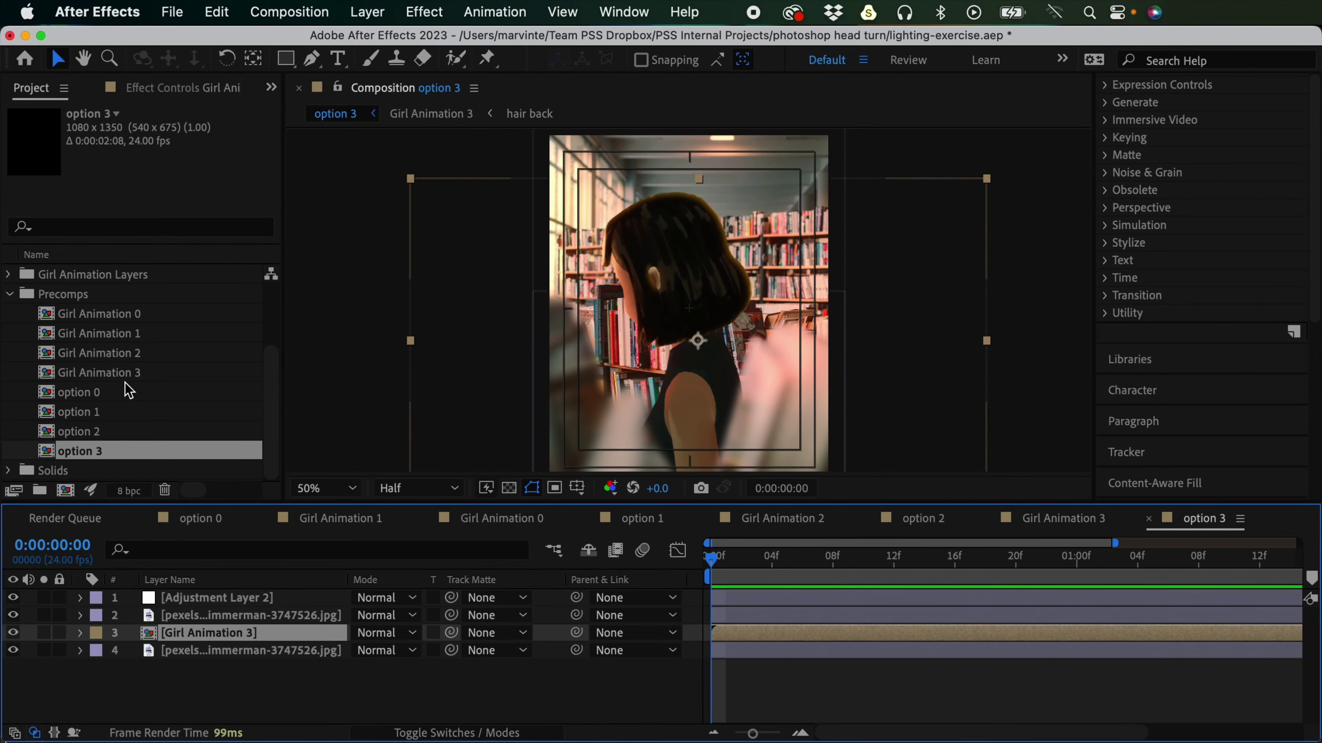
pyautogui.click(111, 373)
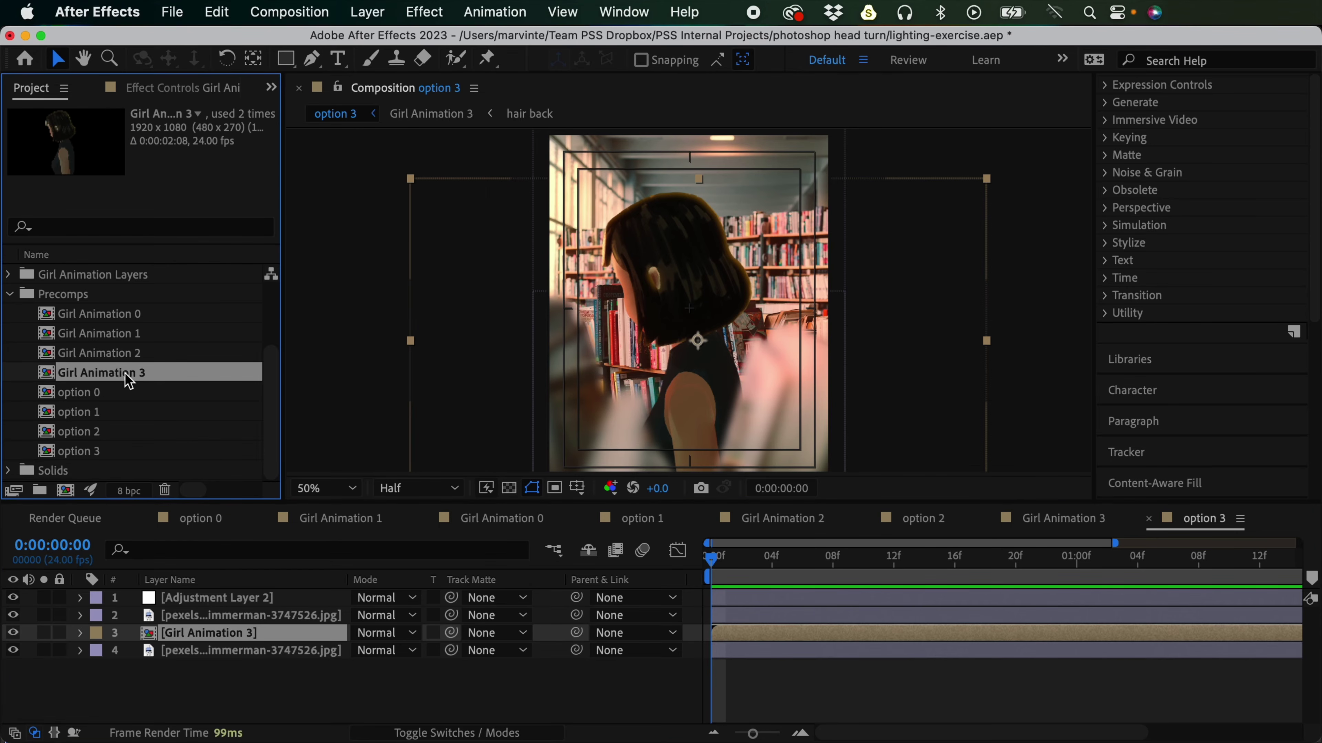
pyautogui.press('super+d')
pyautogui.click(271, 401)
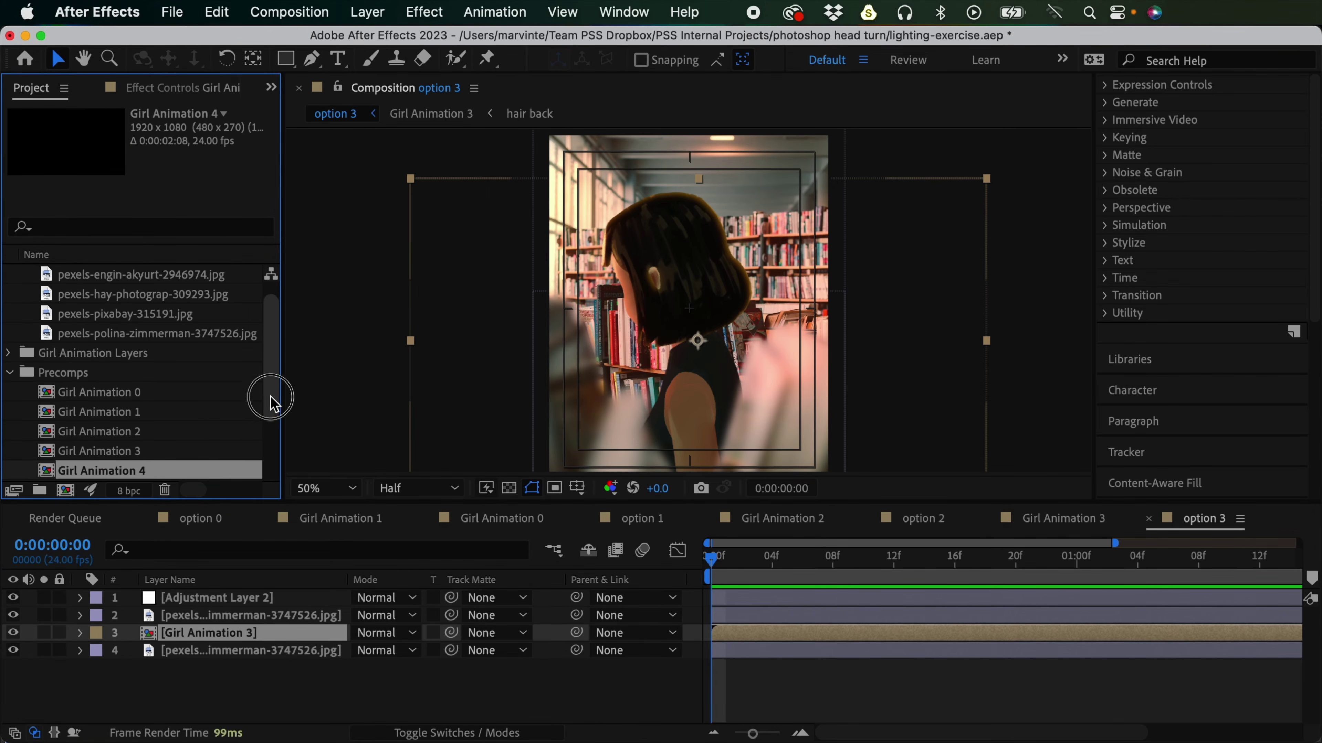
pyautogui.moveTo(270, 401); pyautogui.dragTo(275, 448)
pyautogui.moveTo(116, 398); pyautogui.dragTo(227, 639)
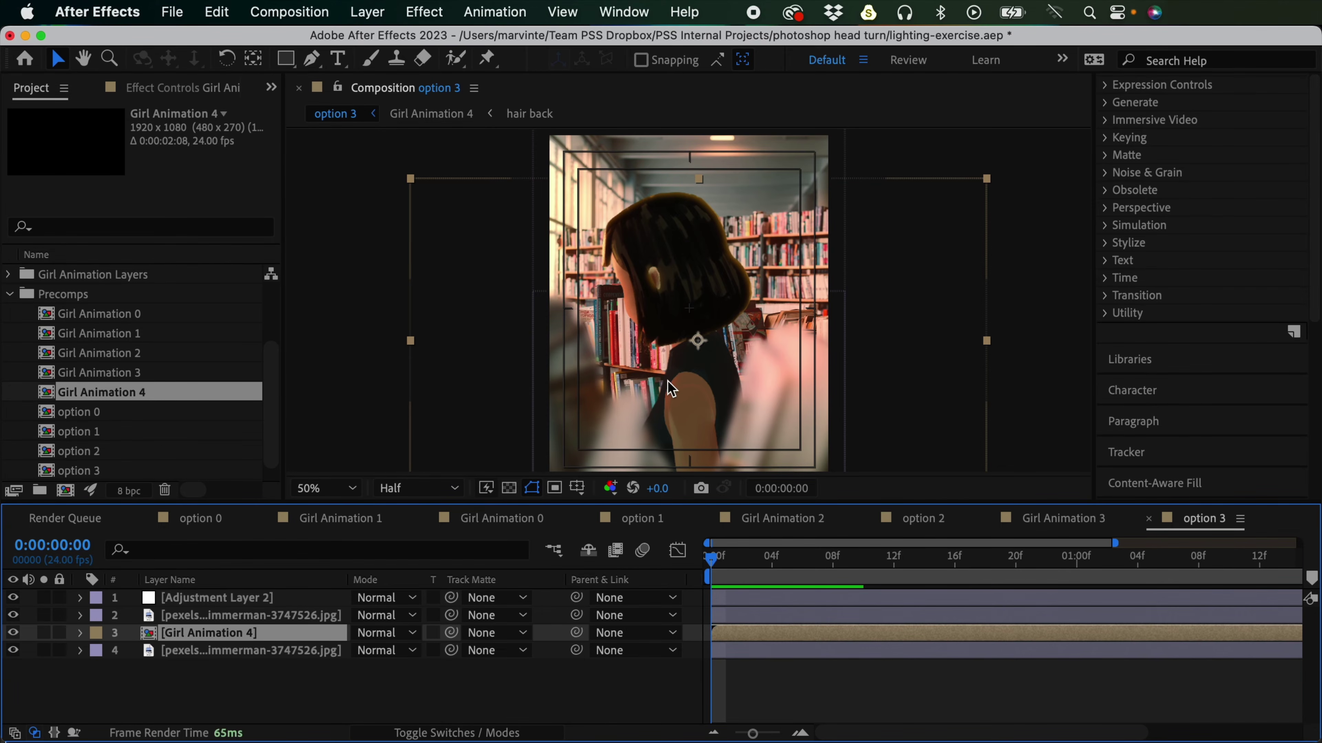
# Step: Replace option 3's bottom library photo layer with pexels-pixabay-315191.jpg and enlarge the street photo to fill the frame
pyautogui.scroll(-1, 257, 449)
pyautogui.click(99, 432)
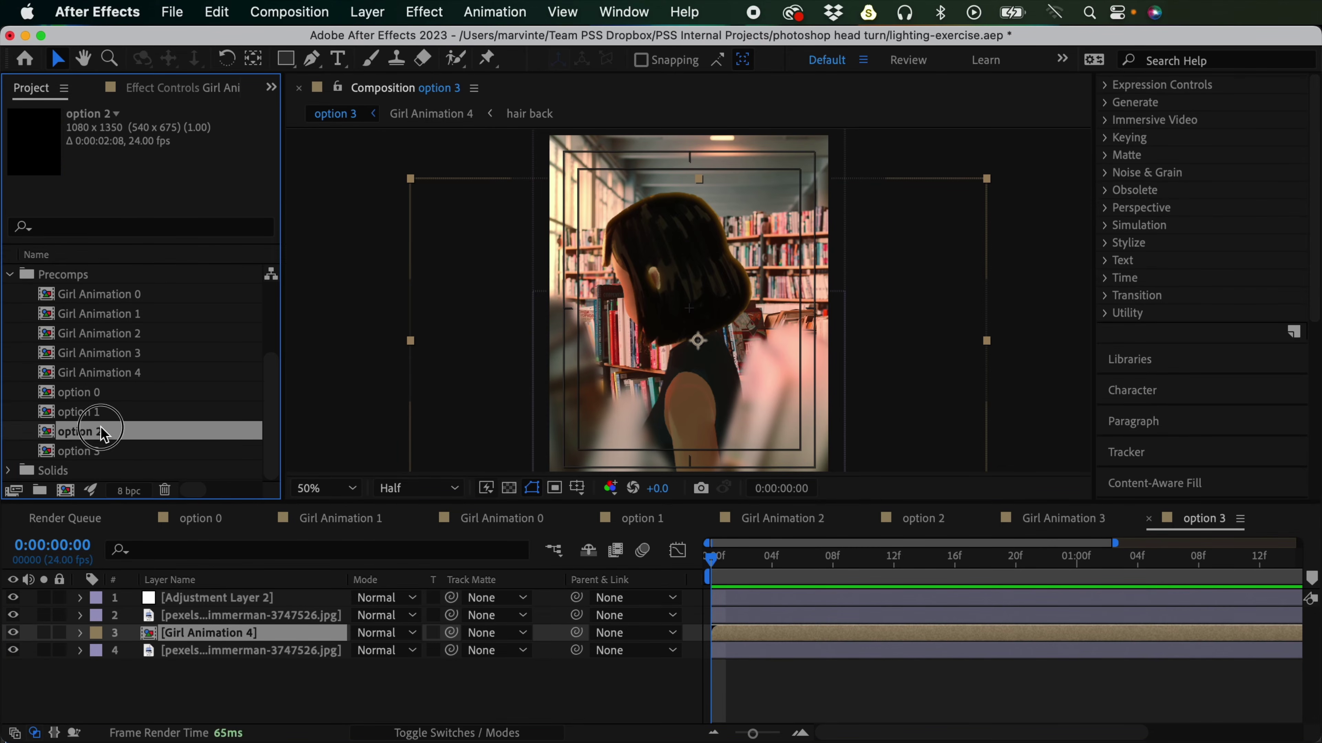
pyautogui.click(277, 640)
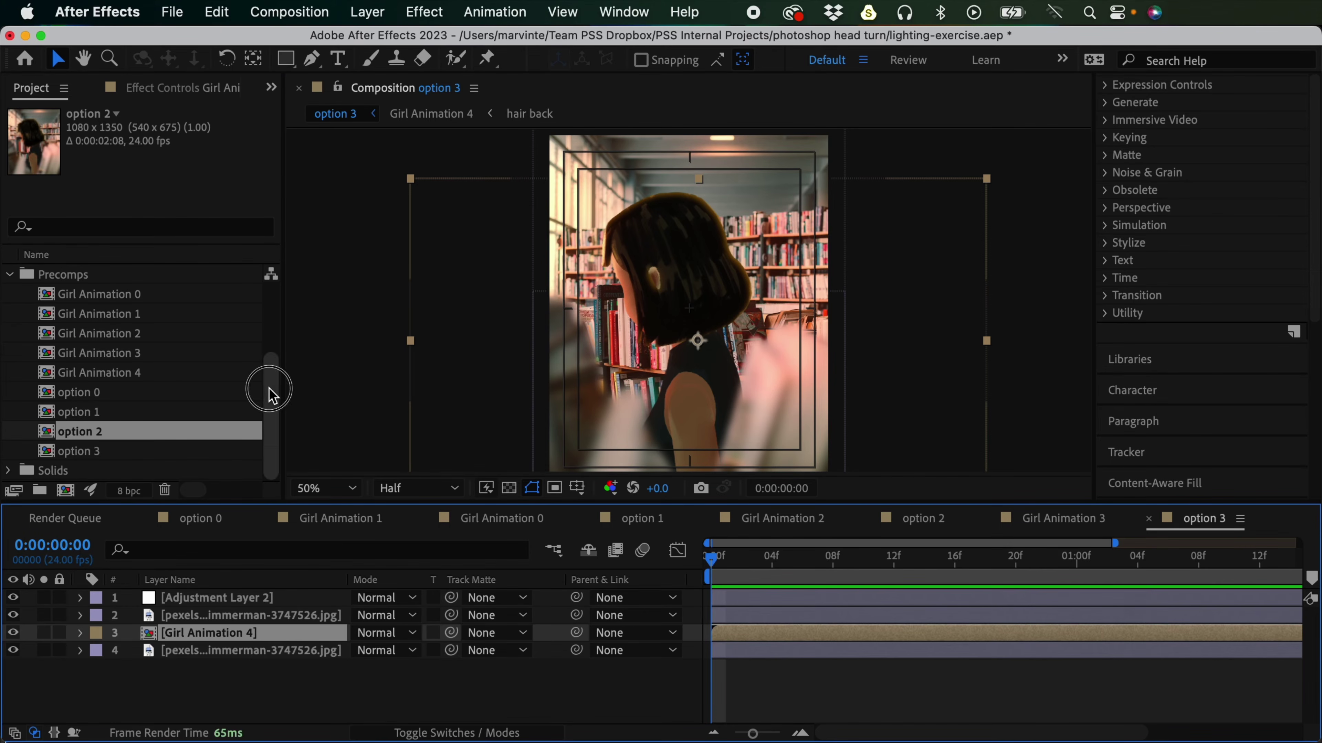
pyautogui.scroll(6, 271, 384)
pyautogui.click(801, 651)
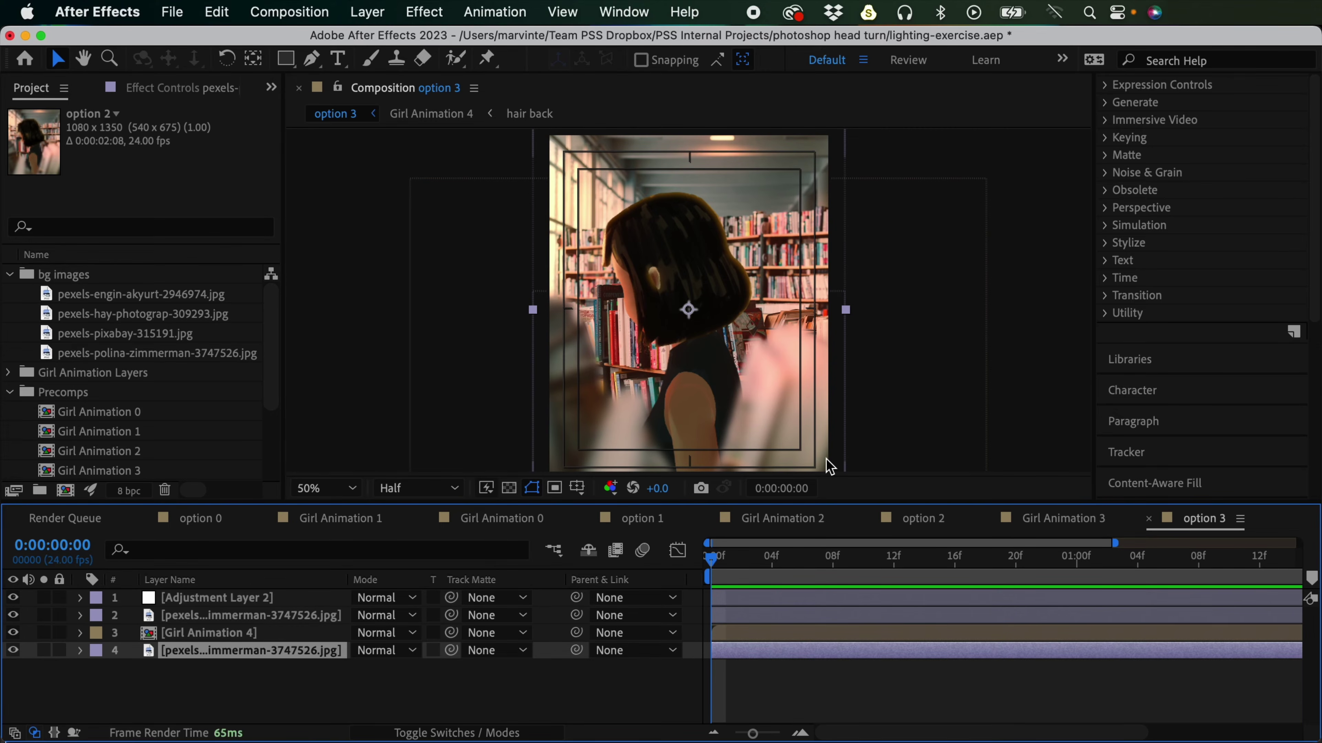
pyautogui.click(278, 681)
pyautogui.click(252, 653)
pyautogui.click(194, 357)
pyautogui.click(187, 333)
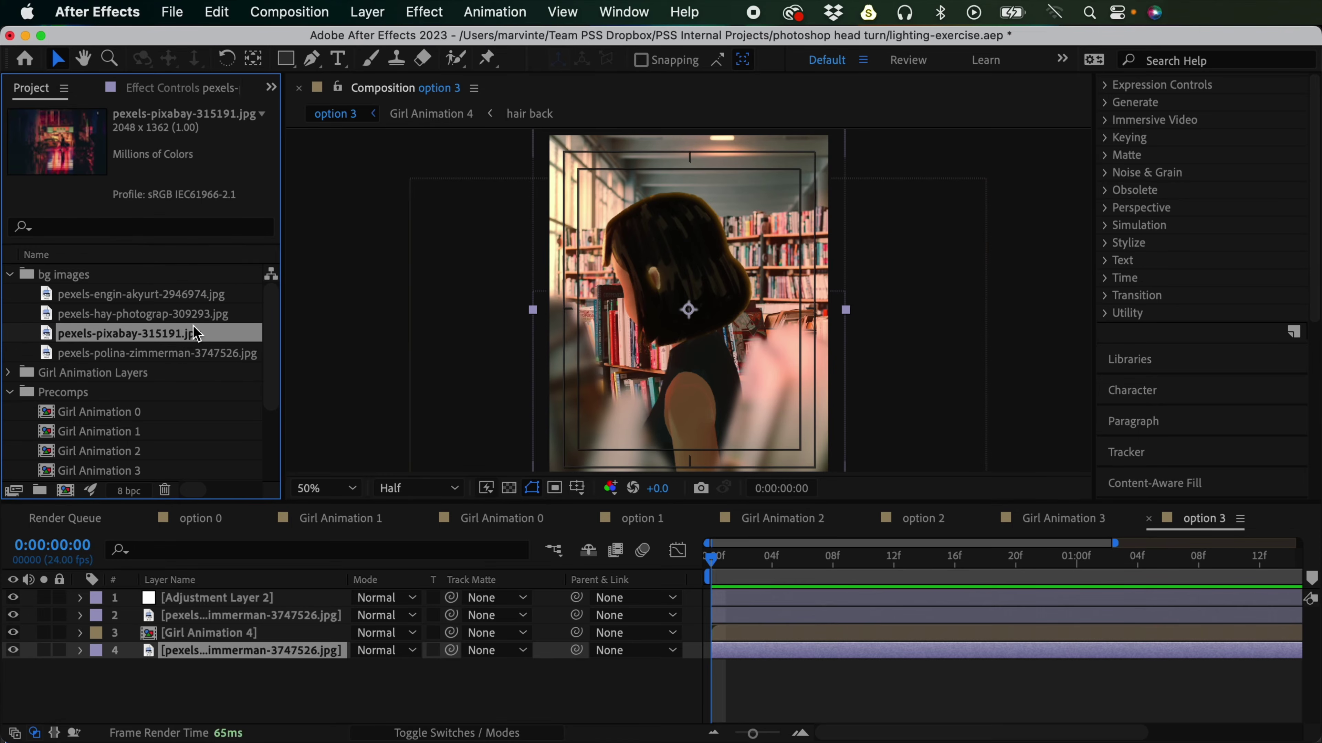
pyautogui.moveTo(113, 341); pyautogui.dragTo(305, 661)
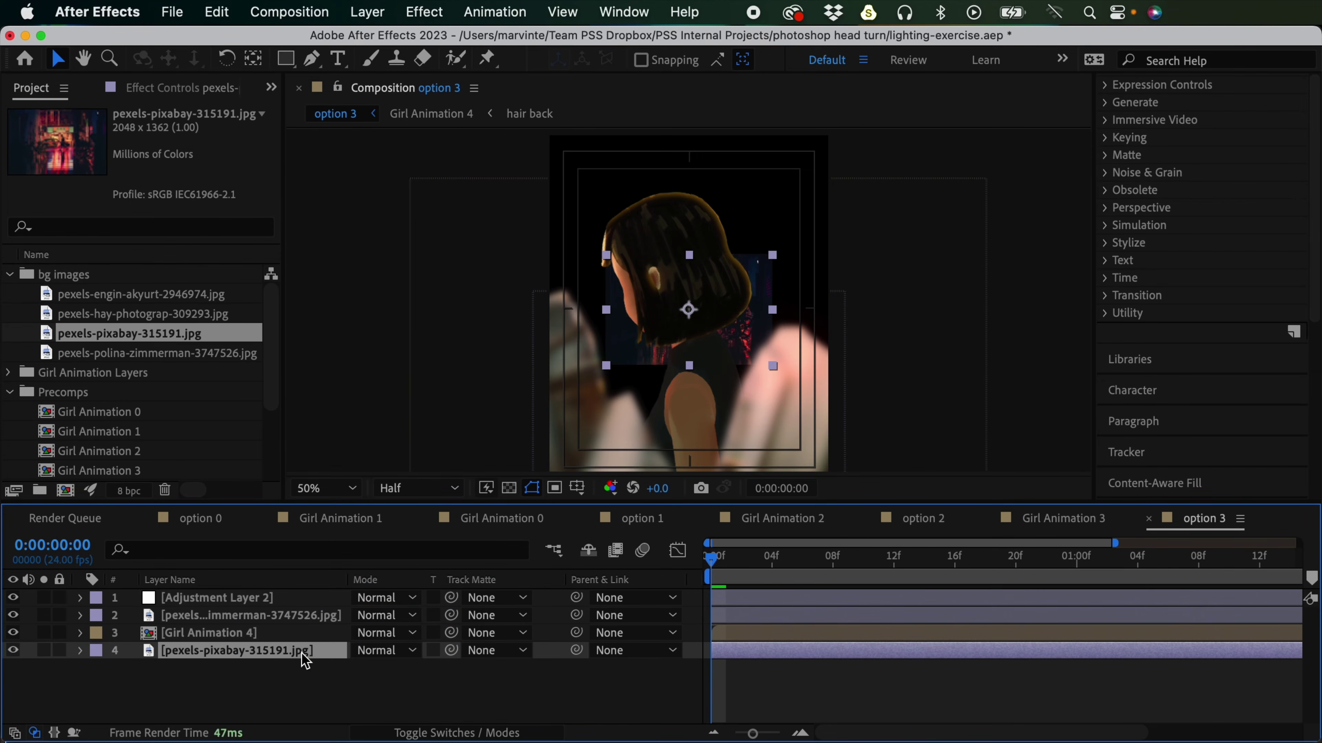
pyautogui.moveTo(772, 310); pyautogui.dragTo(959, 384)
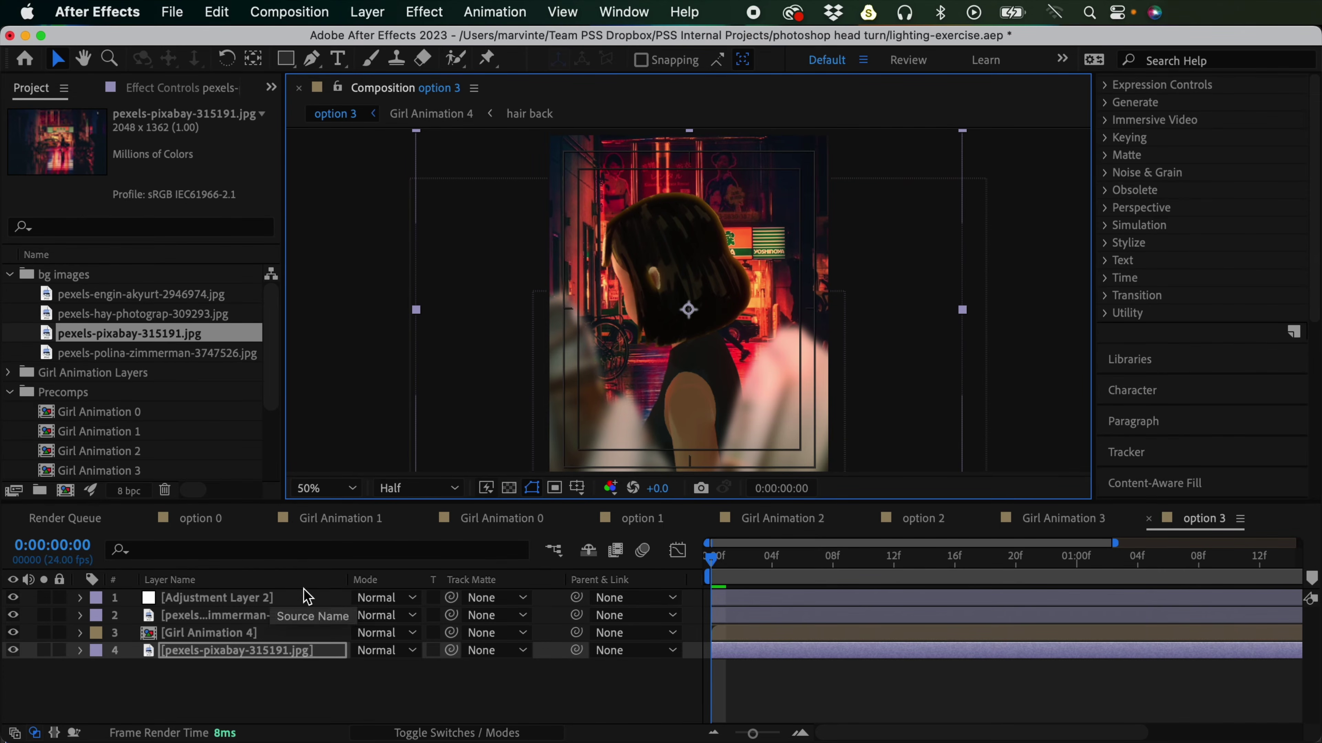
# Step: Delete the masked foreground library photo layer from option 3 and hide Adjustment Layer 2 with its Glow effect
pyautogui.click(309, 621)
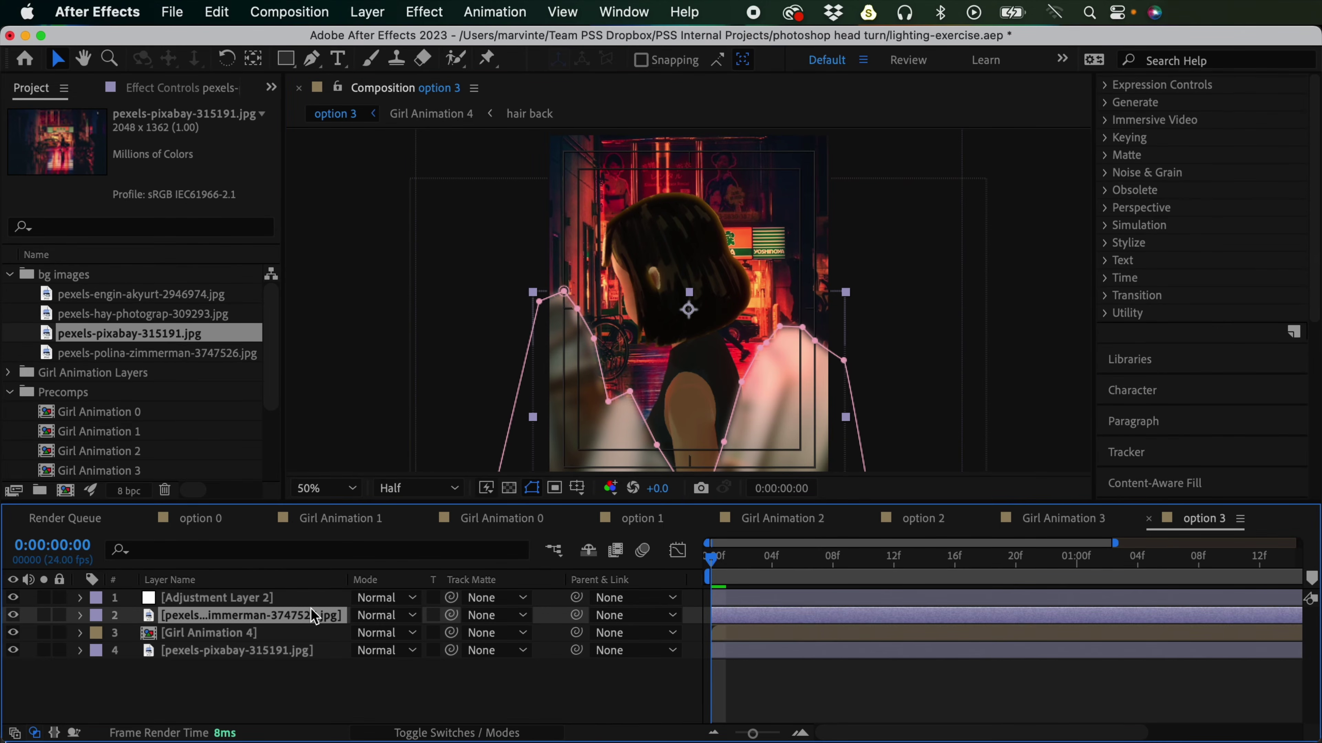
pyautogui.press('Delete')
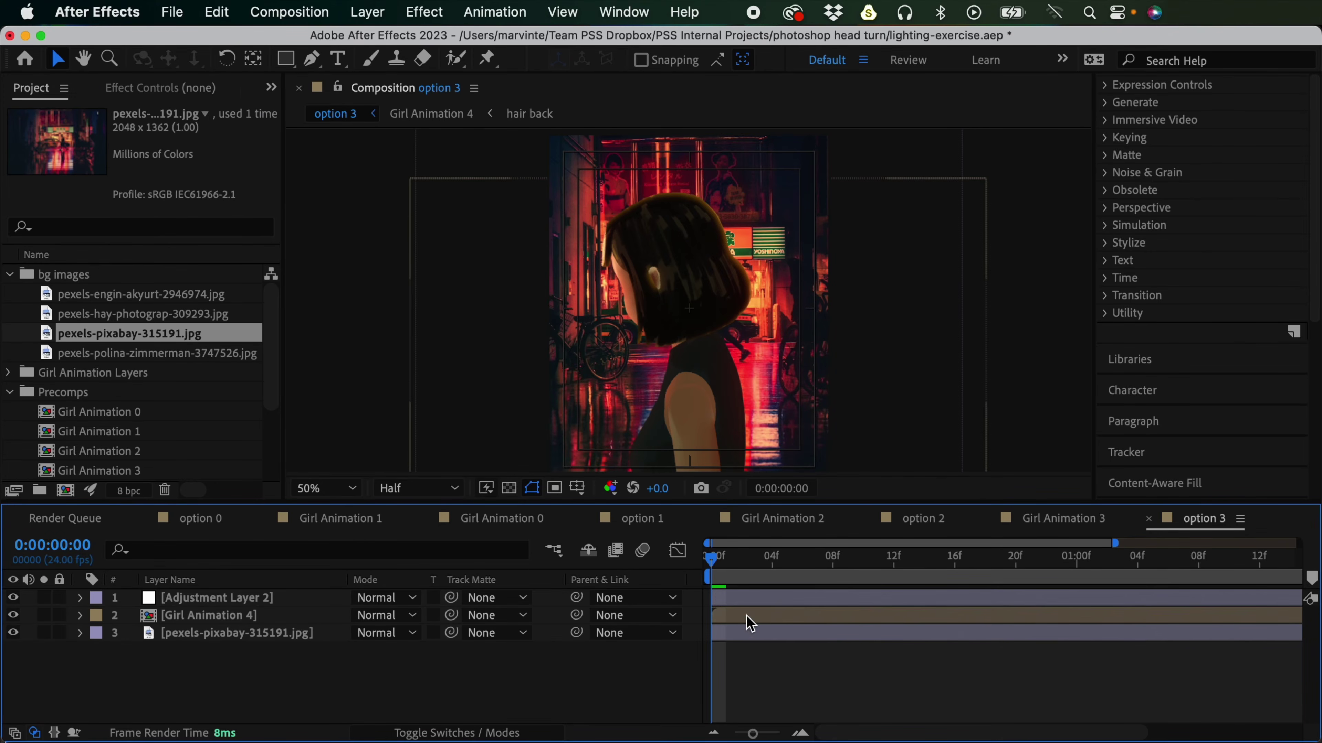
pyautogui.click(218, 598)
pyautogui.click(222, 89)
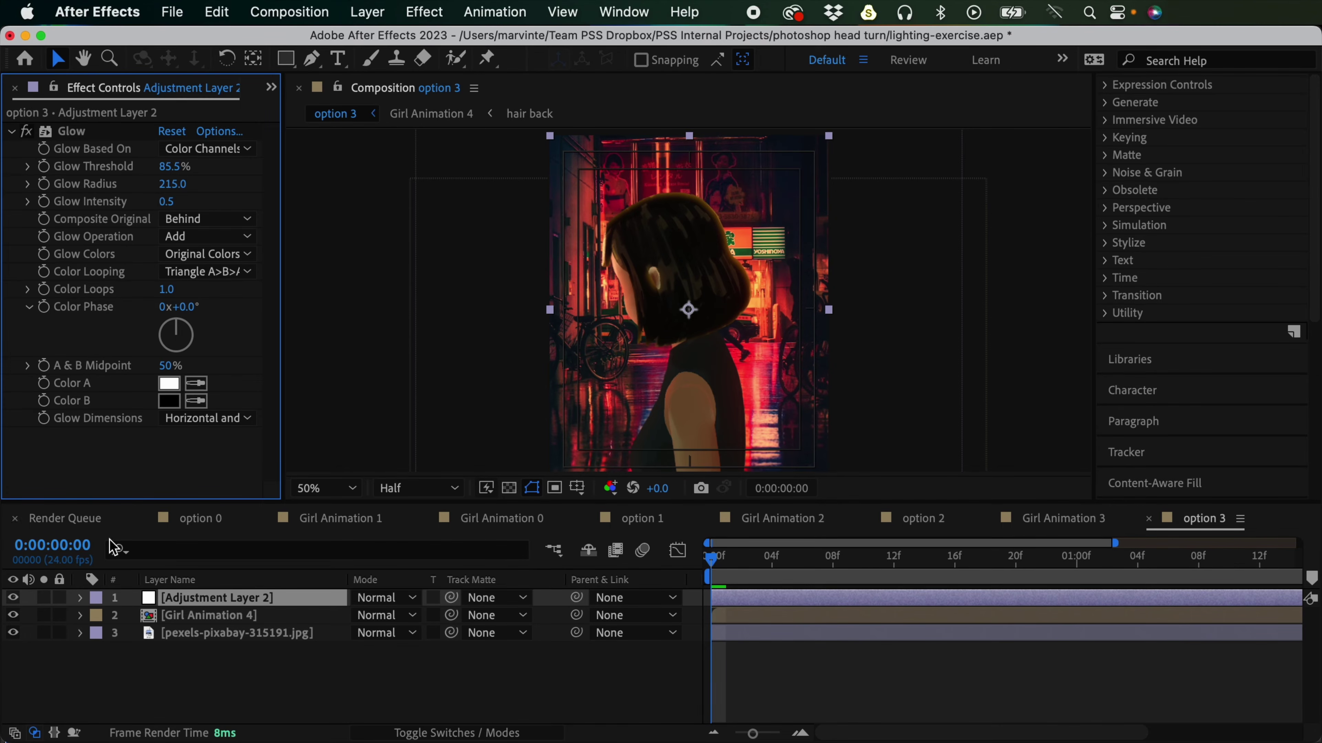
pyautogui.click(13, 598)
# Step: Reposition and further enlarge the street photo so the lit Yoshinoya storefront sits directly behind the girl
pyautogui.click(905, 382)
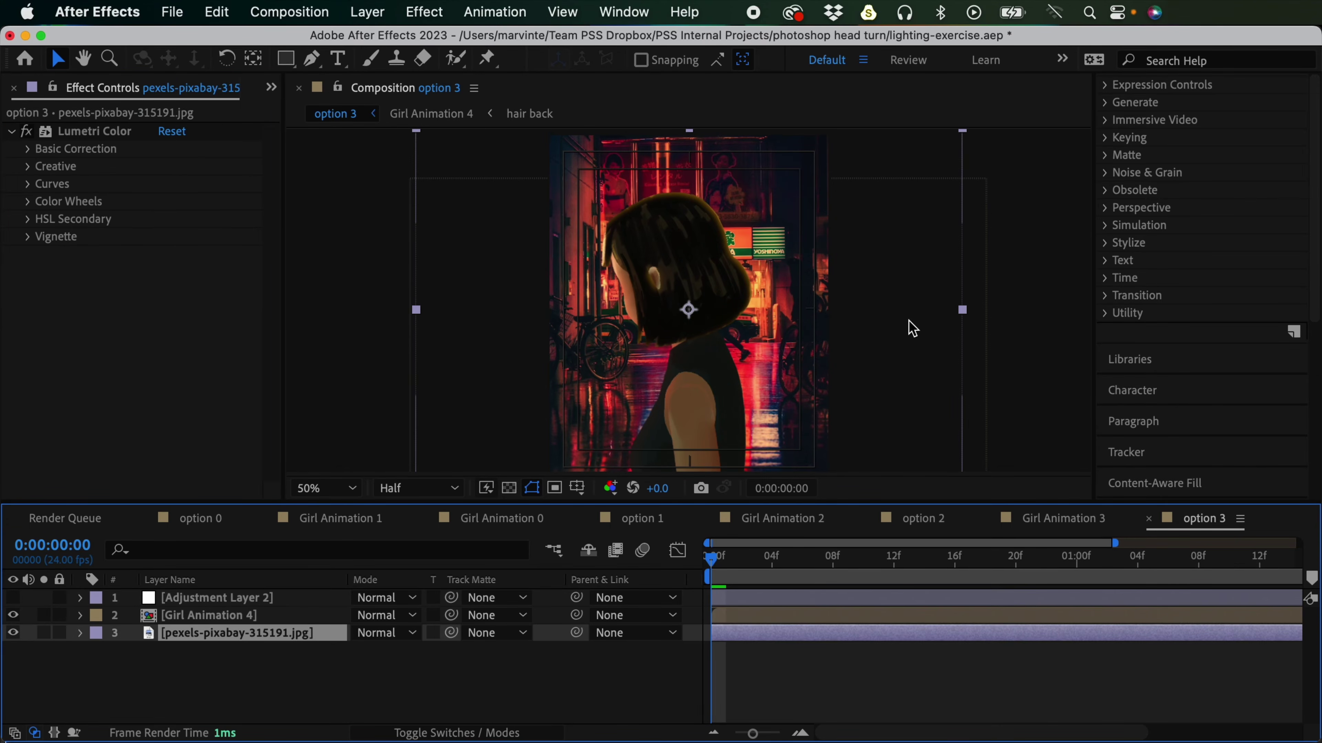
pyautogui.moveTo(899, 399); pyautogui.dragTo(952, 398)
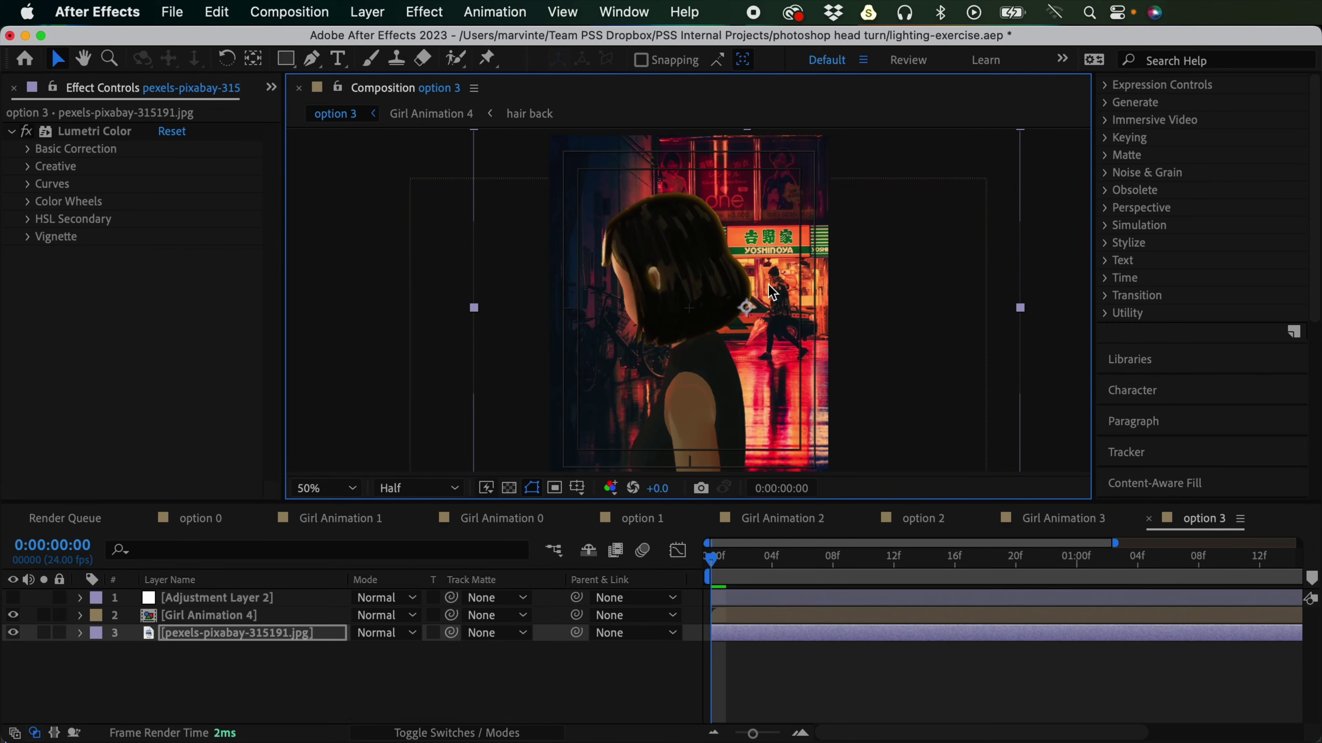
pyautogui.moveTo(917, 423); pyautogui.dragTo(829, 420)
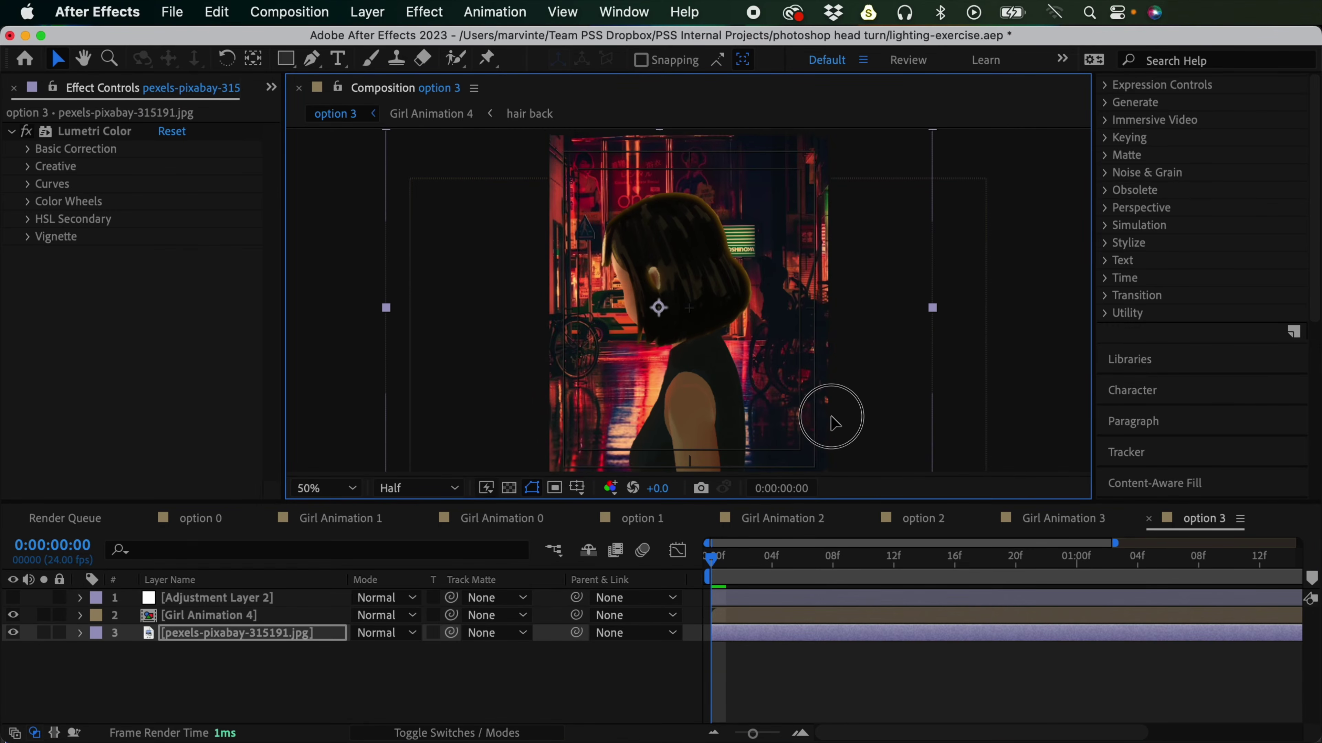
pyautogui.moveTo(930, 306)
pyautogui.mouseDown()
pyautogui.moveTo(917, 307)
pyautogui.moveTo(972, 322)
pyautogui.moveTo(971, 342)
pyautogui.moveTo(943, 366)
pyautogui.moveTo(887, 378)
pyautogui.moveTo(988, 304)
pyautogui.moveTo(927, 307)
pyautogui.mouseUp()
pyautogui.moveTo(827, 382); pyautogui.dragTo(831, 400)
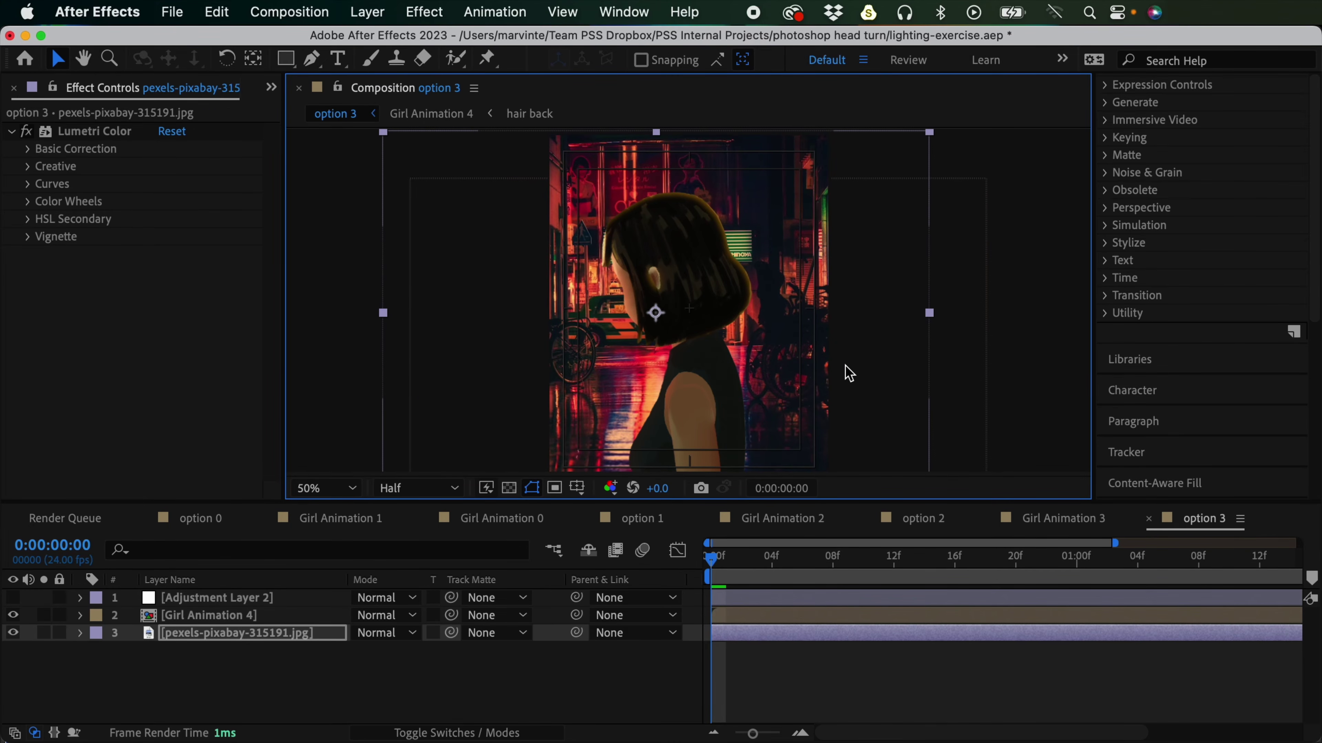
pyautogui.press(',')
pyautogui.press(',')
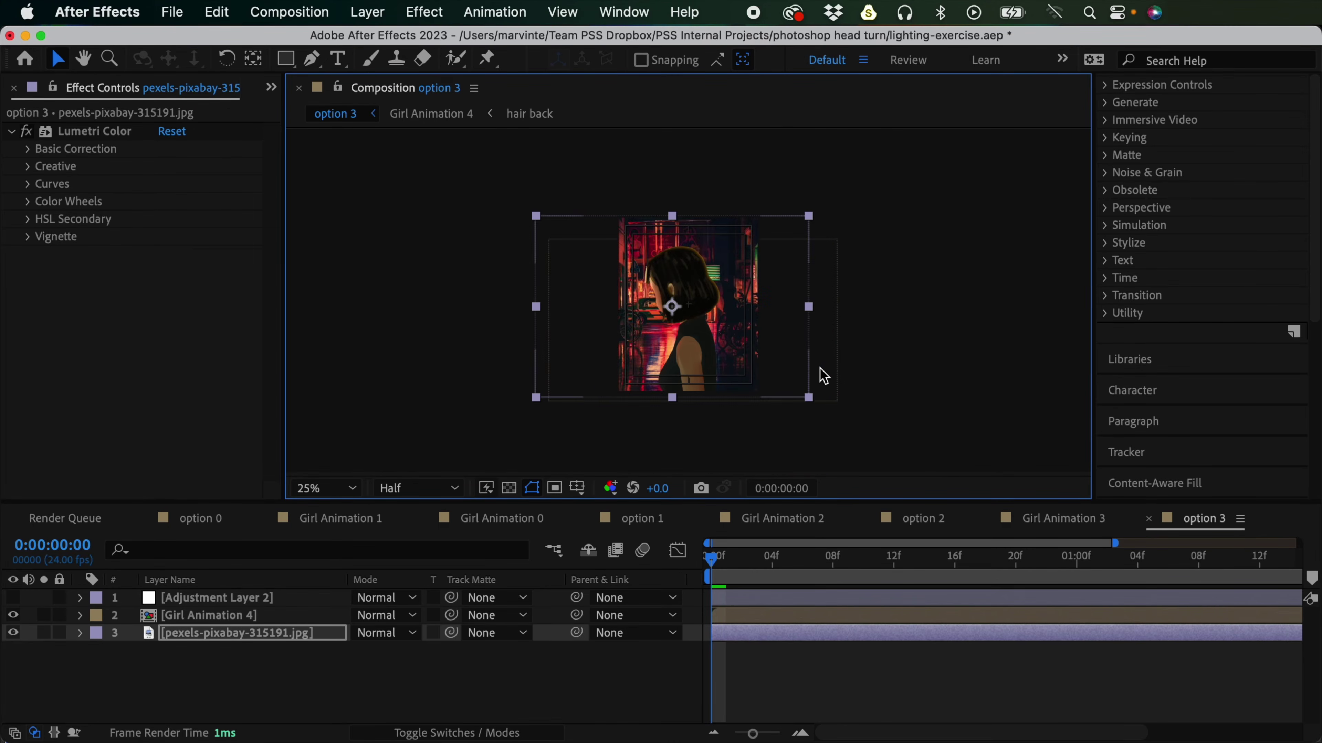
pyautogui.moveTo(747, 343); pyautogui.dragTo(863, 341)
pyautogui.click(754, 660)
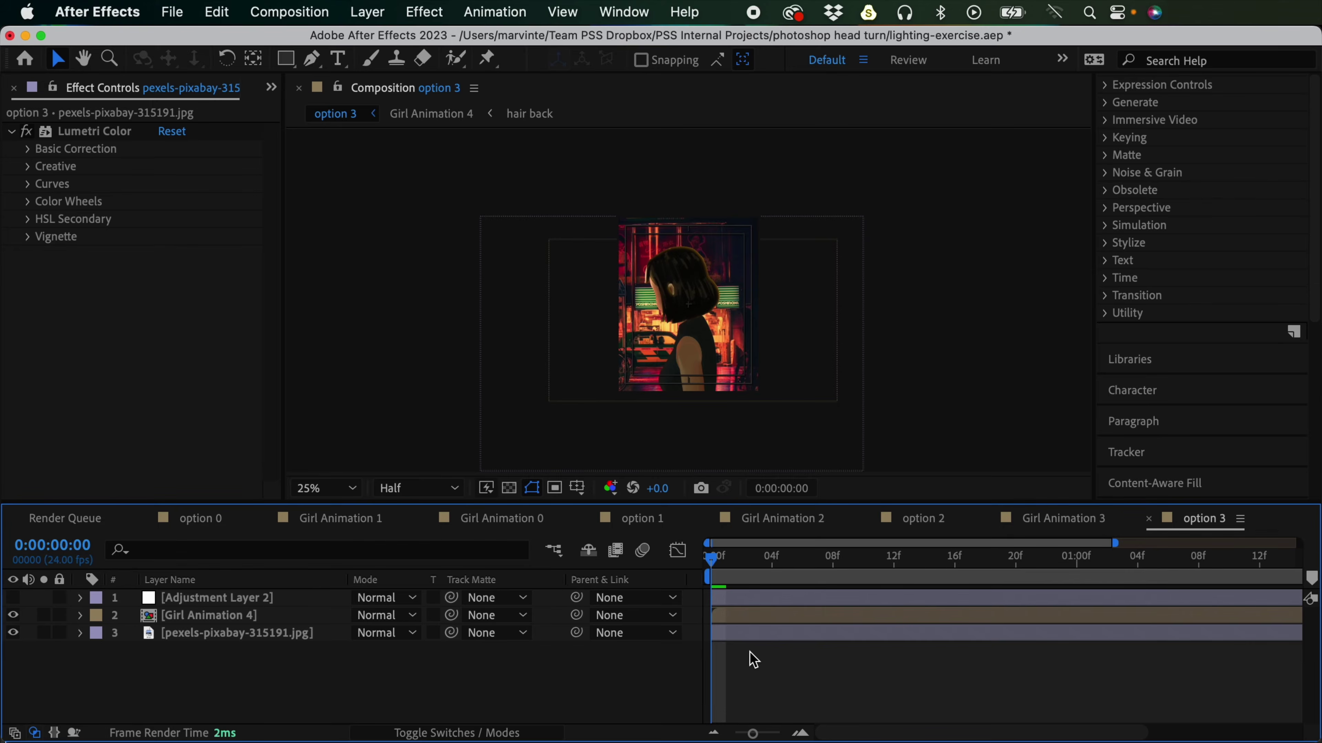
pyautogui.press('.')
pyautogui.moveTo(839, 359); pyautogui.dragTo(802, 344)
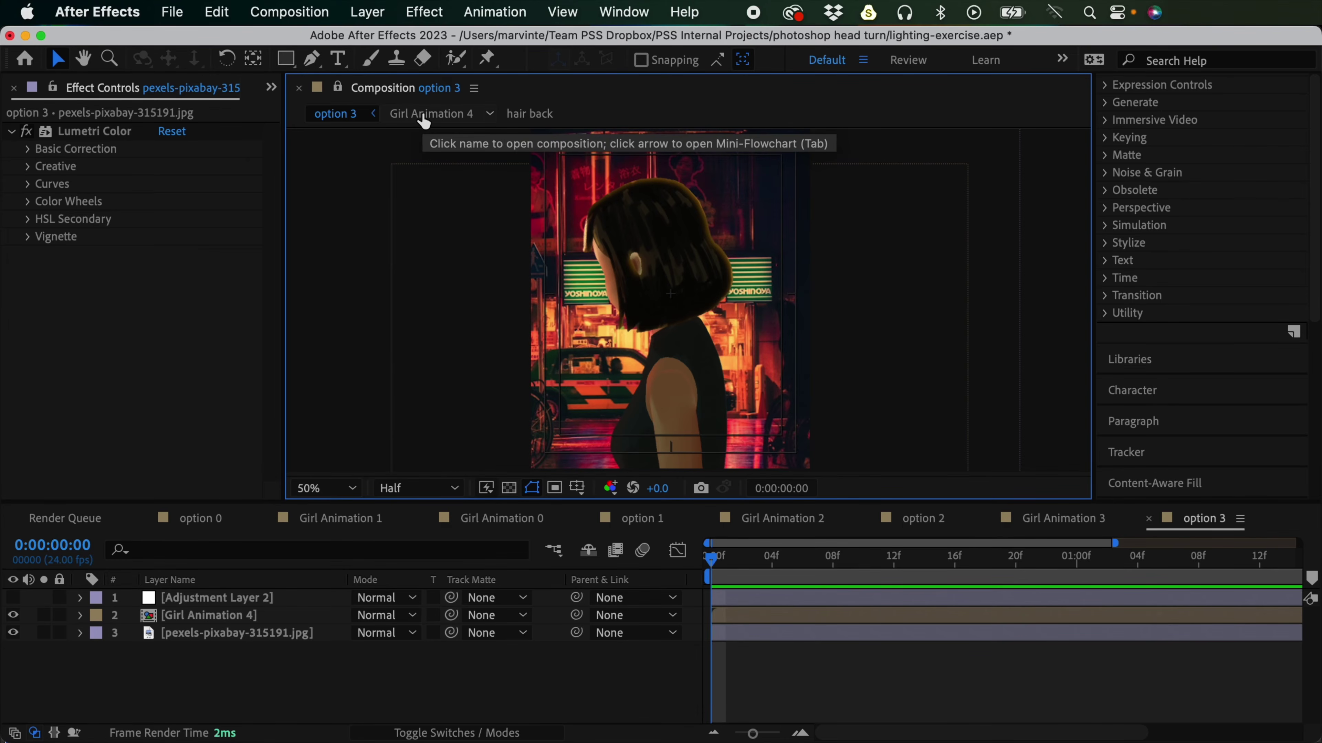
# Step: Open the Girl Animation 4 precomp beside the option 3 view and widen its viewer
pyautogui.click(424, 114)
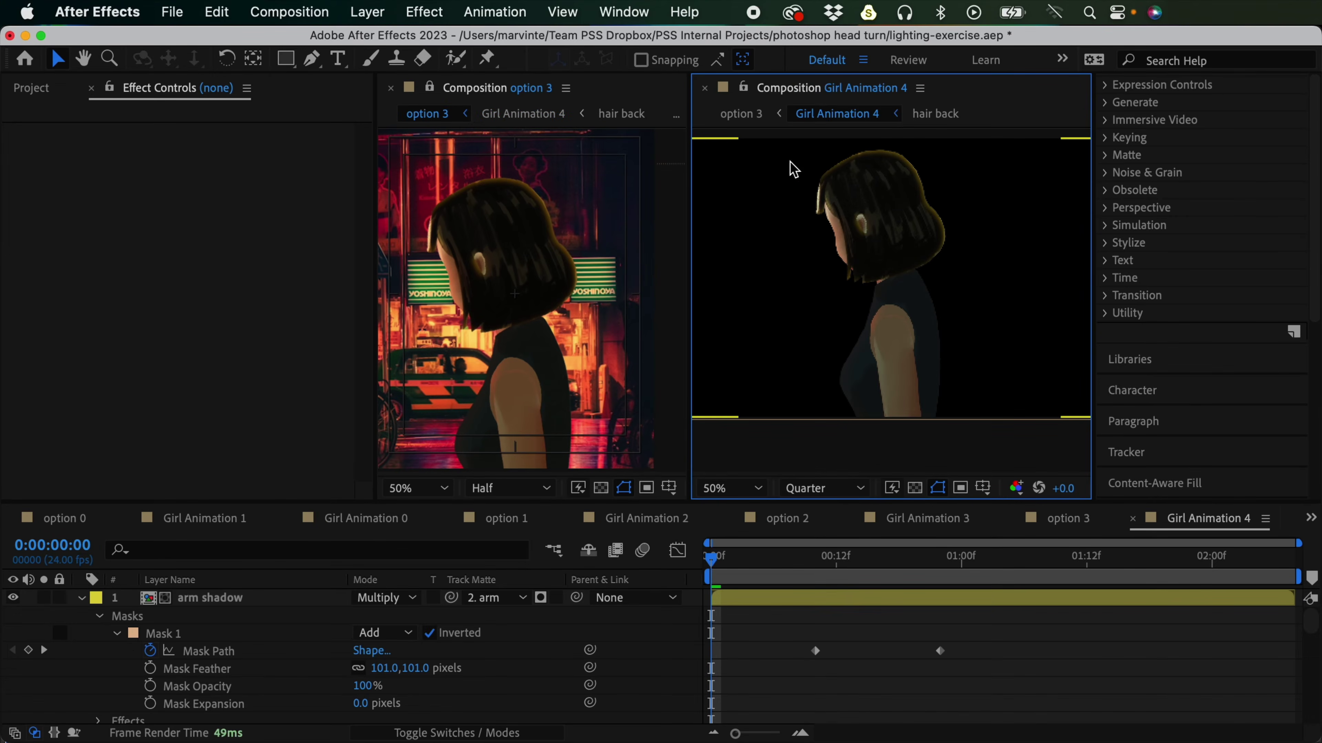
pyautogui.moveTo(374, 273); pyautogui.dragTo(204, 279)
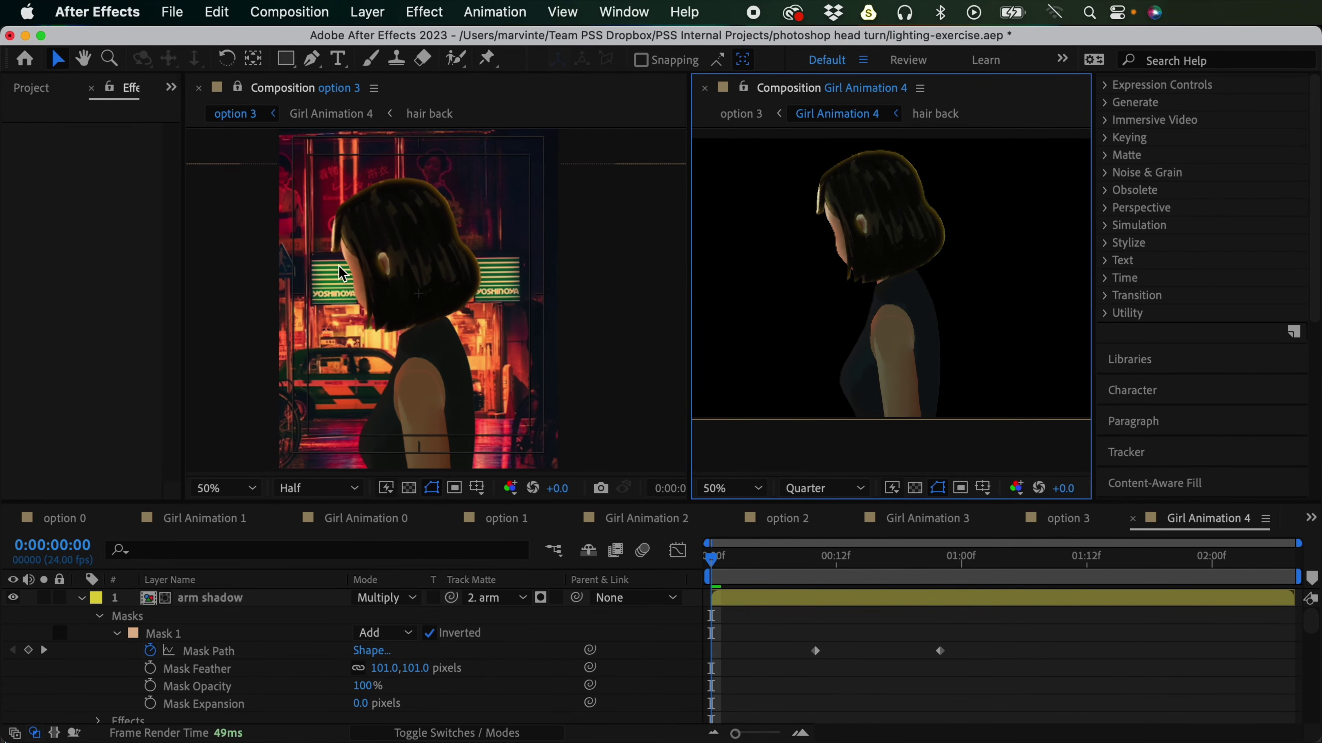
pyautogui.moveTo(691, 302); pyautogui.dragTo(482, 305)
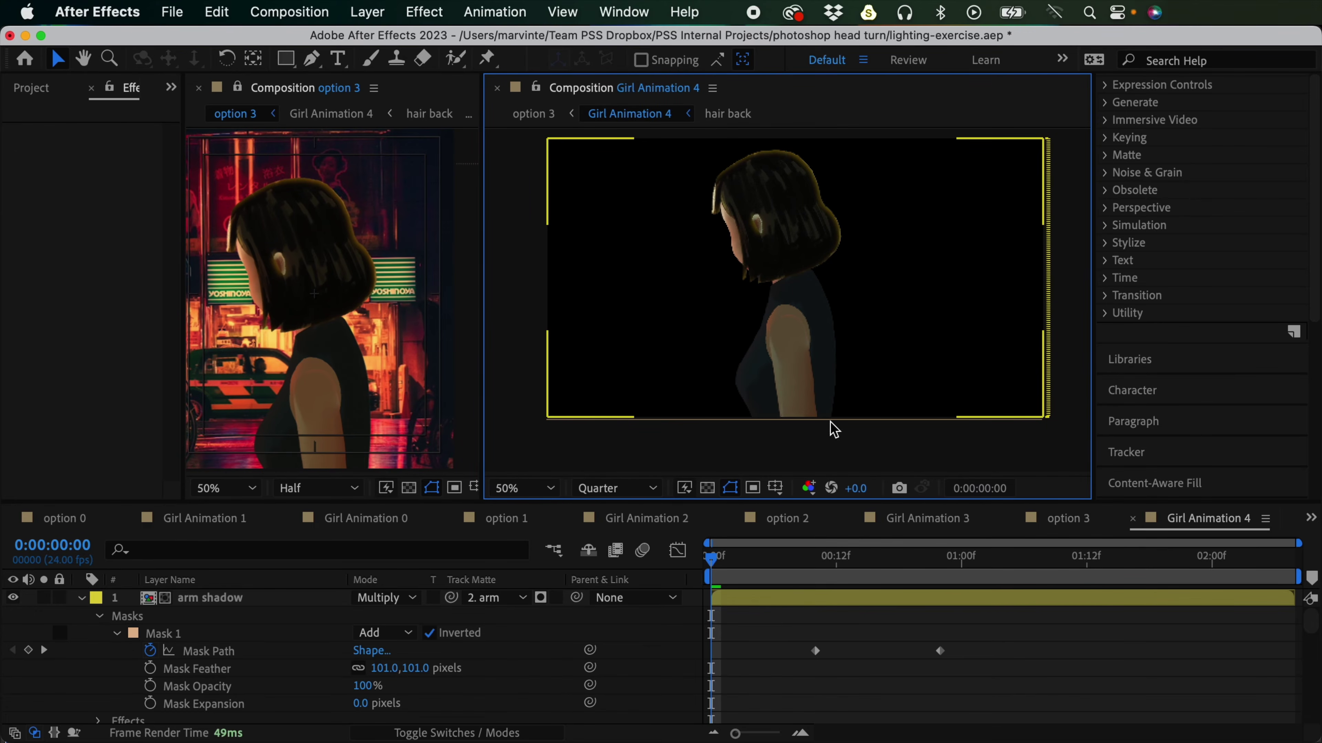
# Step: Reveal the modified layer properties in Girl Animation 4 and set the earing shadow layer's opacity to 100%
pyautogui.click(804, 625)
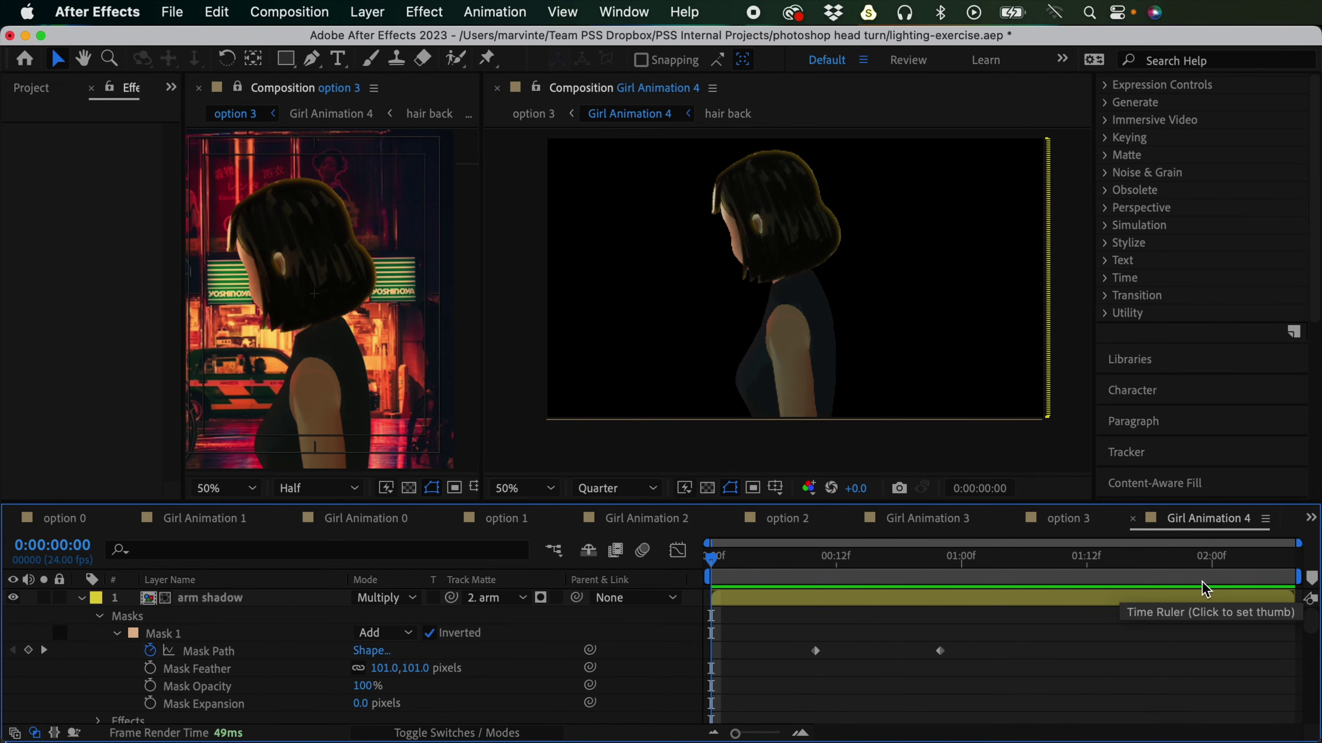
pyautogui.click(903, 604)
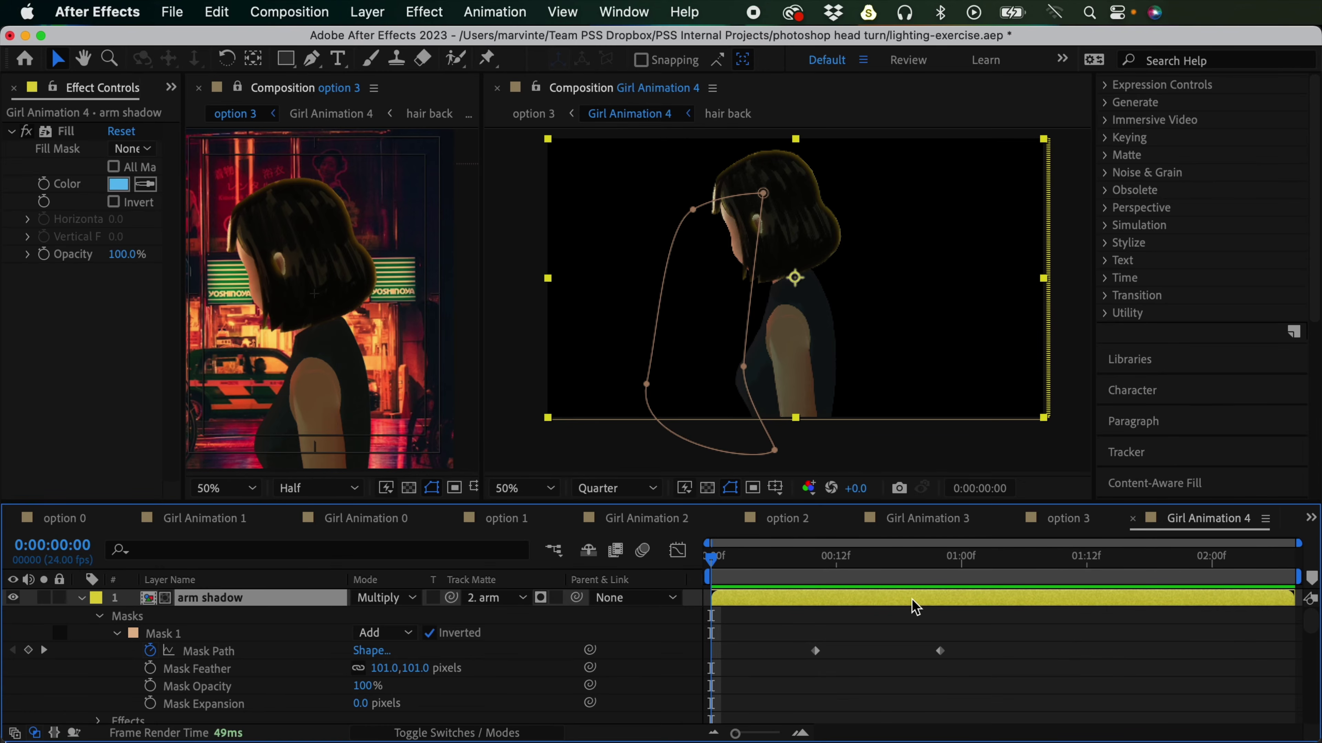
pyautogui.press('u')
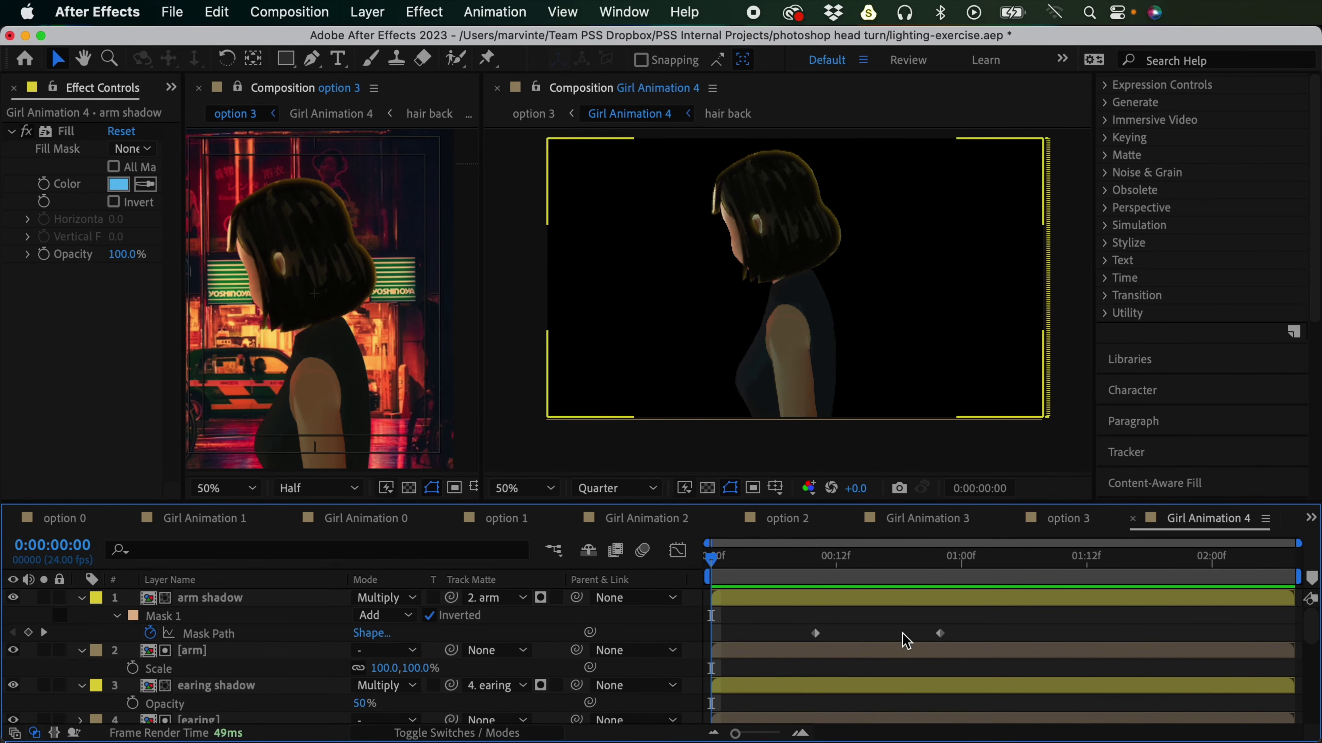
pyautogui.click(908, 650)
pyautogui.moveTo(1307, 623); pyautogui.dragTo(1310, 637)
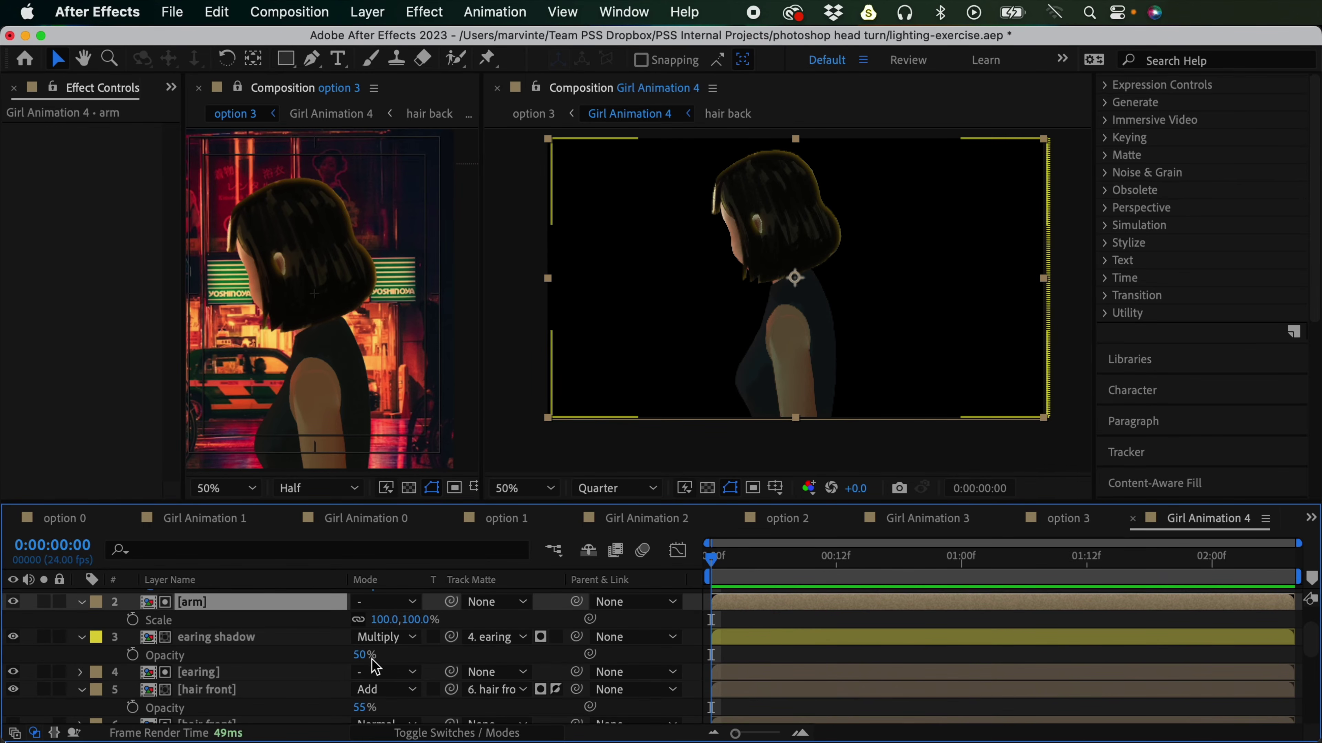
pyautogui.click(757, 636)
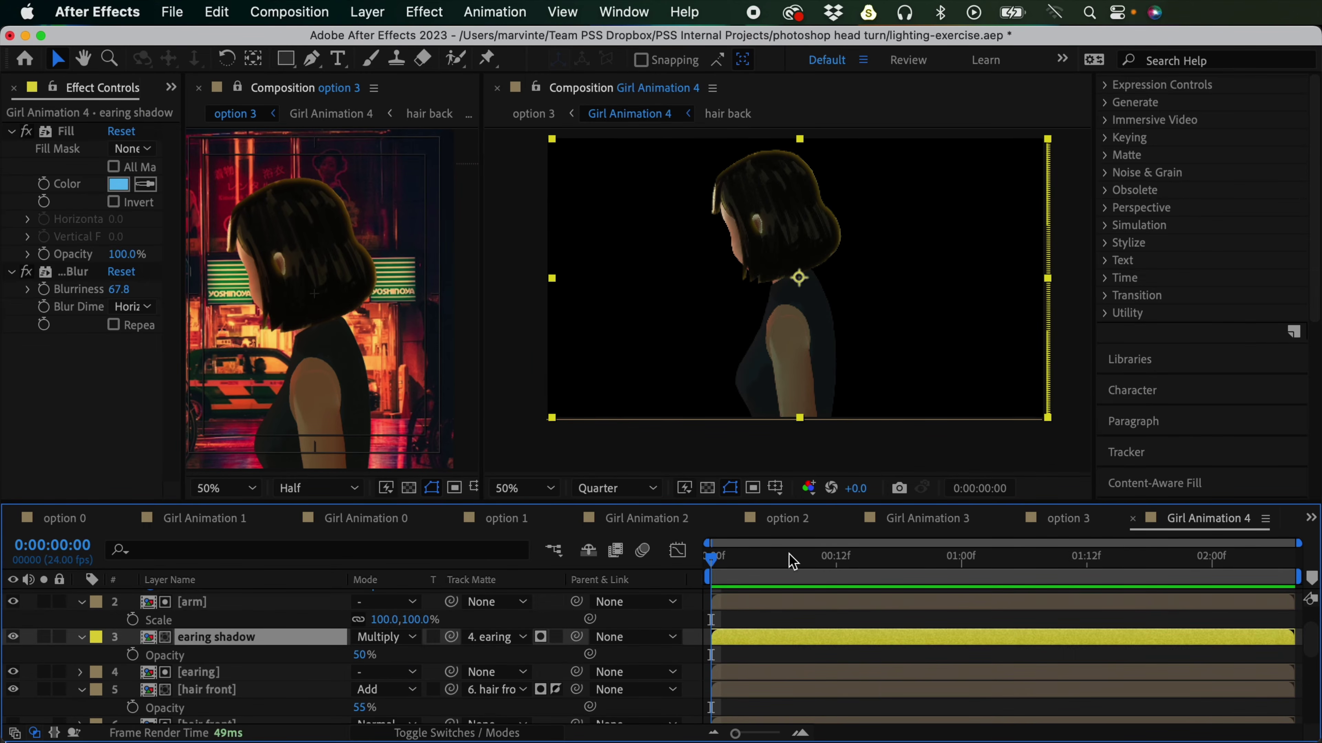
pyautogui.moveTo(353, 655); pyautogui.dragTo(377, 692)
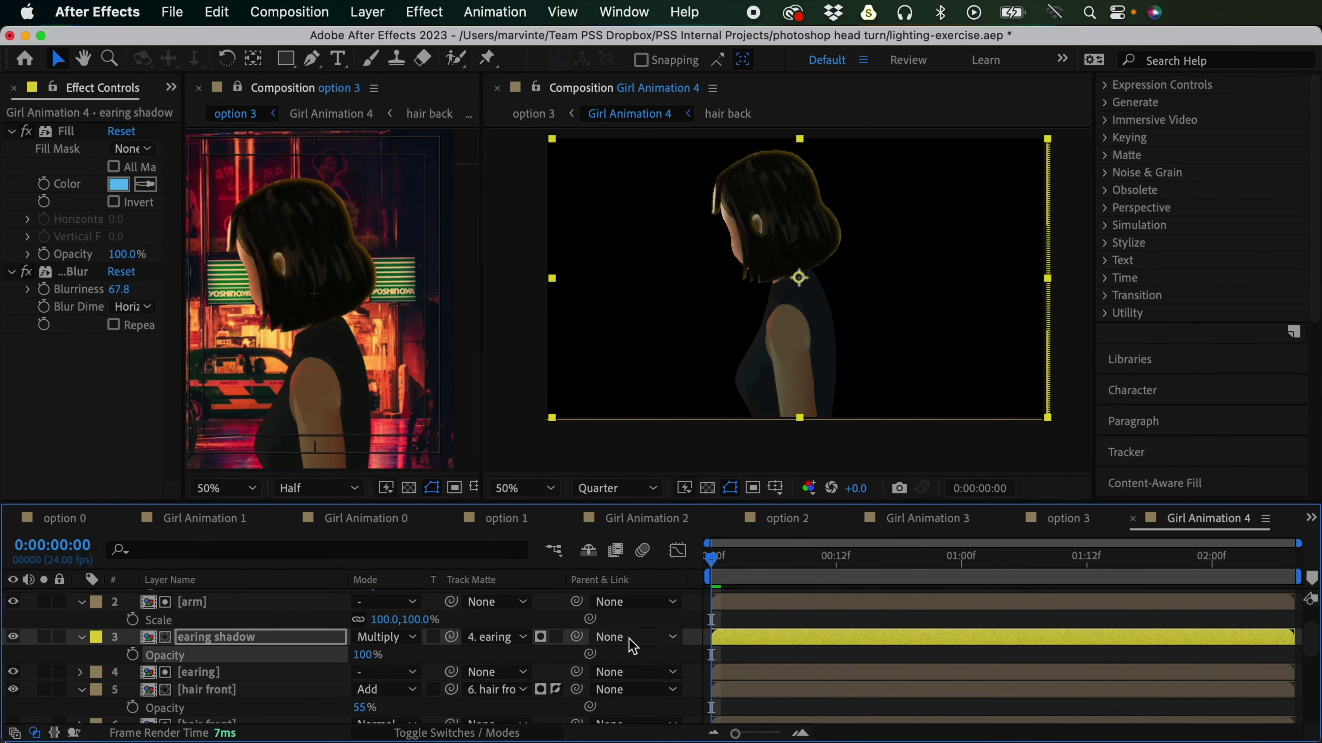
# Step: Raise the opacity of the remaining shadow layers and the Add-mode hair front layer to 100%, including arm shadow and hair front shadow
pyautogui.scroll(-10, 1277, 673)
pyautogui.click(843, 628)
pyautogui.scroll(10, 1307, 641)
pyautogui.scroll(2, 1307, 640)
pyautogui.click(873, 598)
pyautogui.click(841, 436)
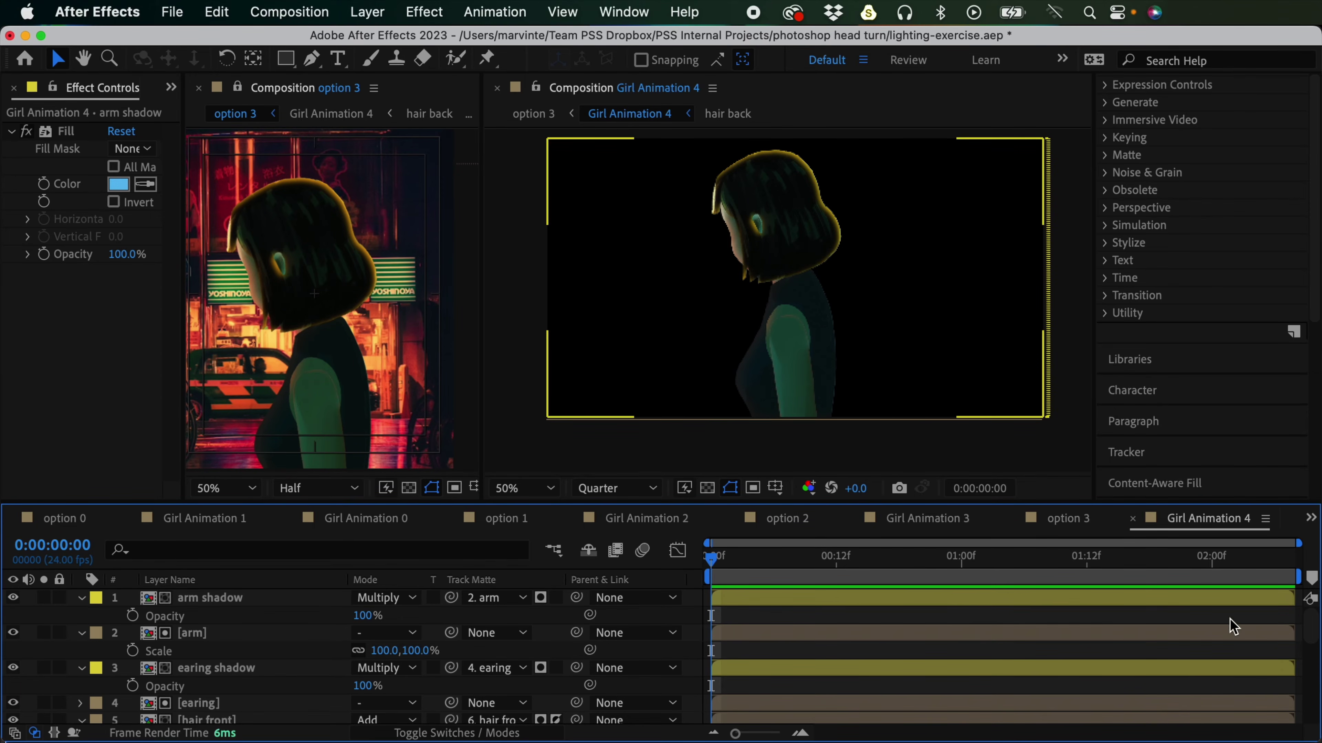
# Step: Delete the Add-mode hair front rim light layer together with the hidden hair front copy used as its matte
pyautogui.moveTo(1307, 625); pyautogui.dragTo(1306, 653)
pyautogui.click(774, 645)
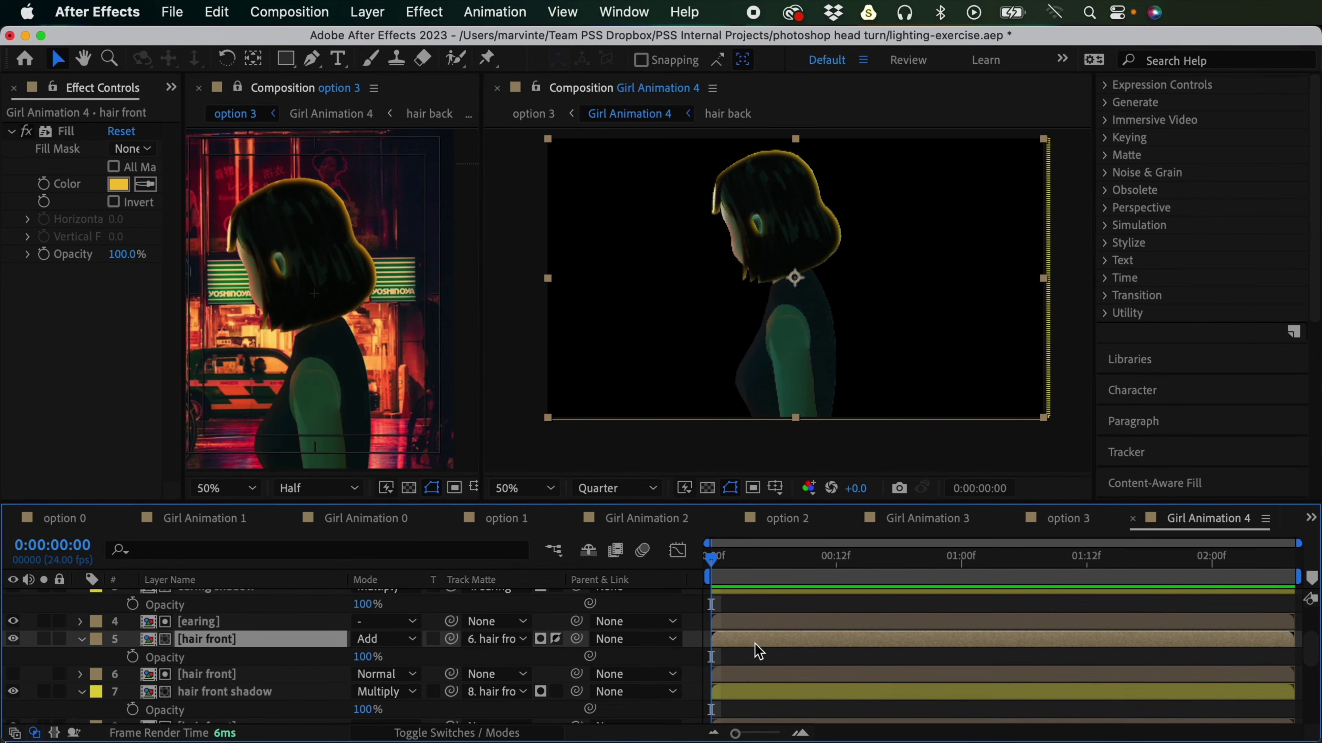
pyautogui.keyDown('shift'); pyautogui.click(766, 674); pyautogui.keyUp('shift')
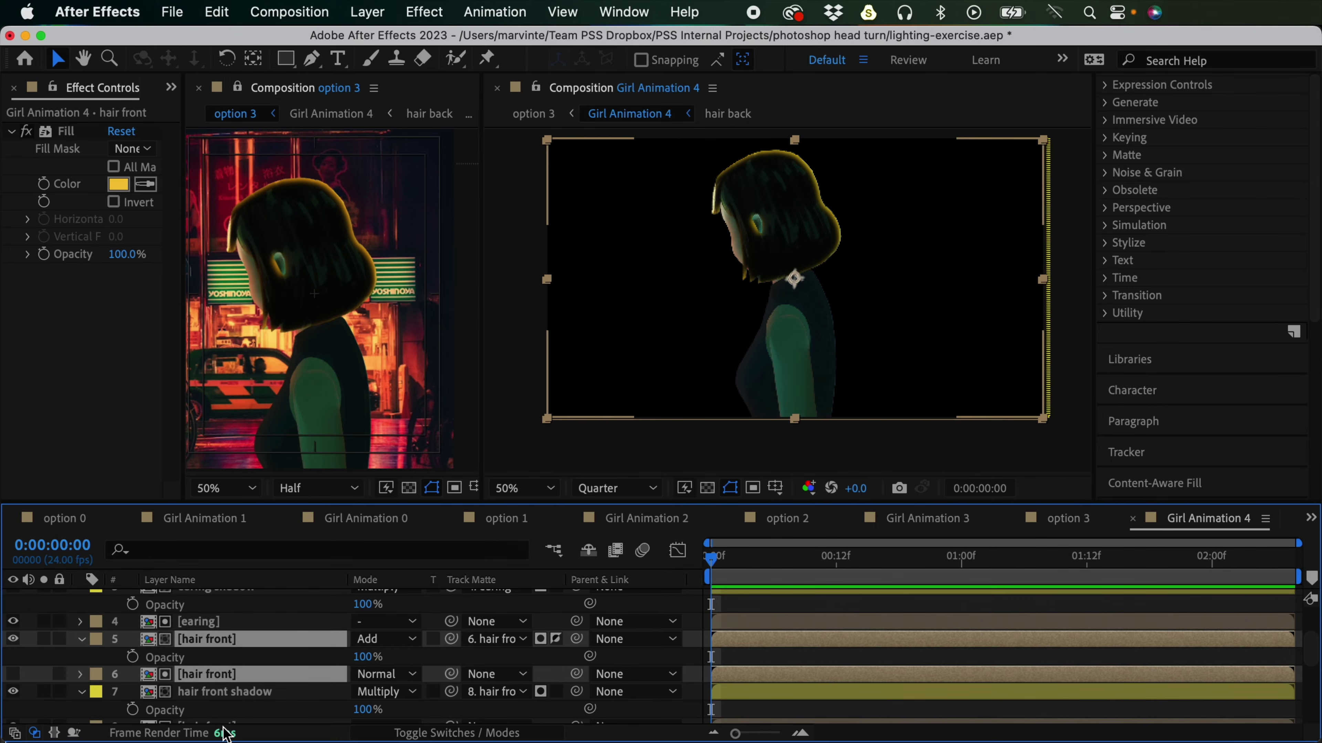
pyautogui.click(838, 648)
pyautogui.click(838, 648)
pyautogui.keyDown('shift'); pyautogui.click(848, 674); pyautogui.keyUp('shift')
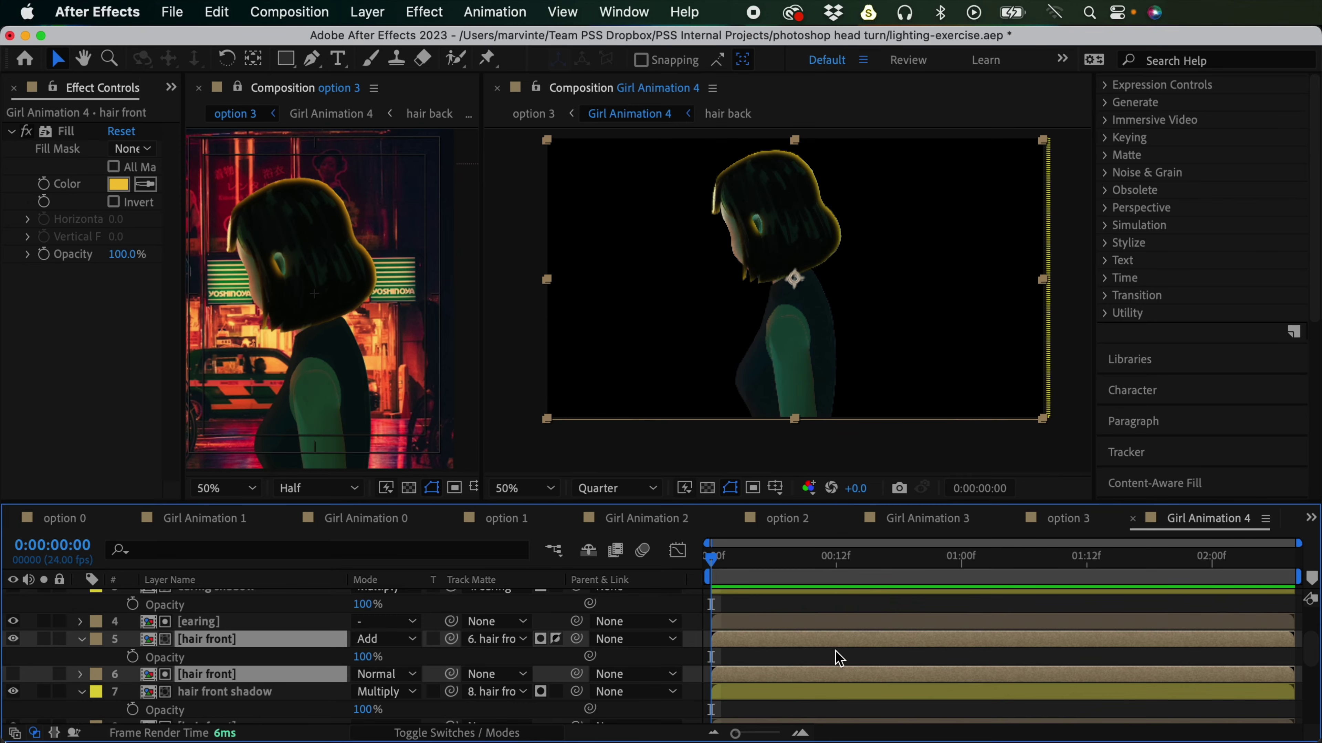
pyautogui.press('Delete')
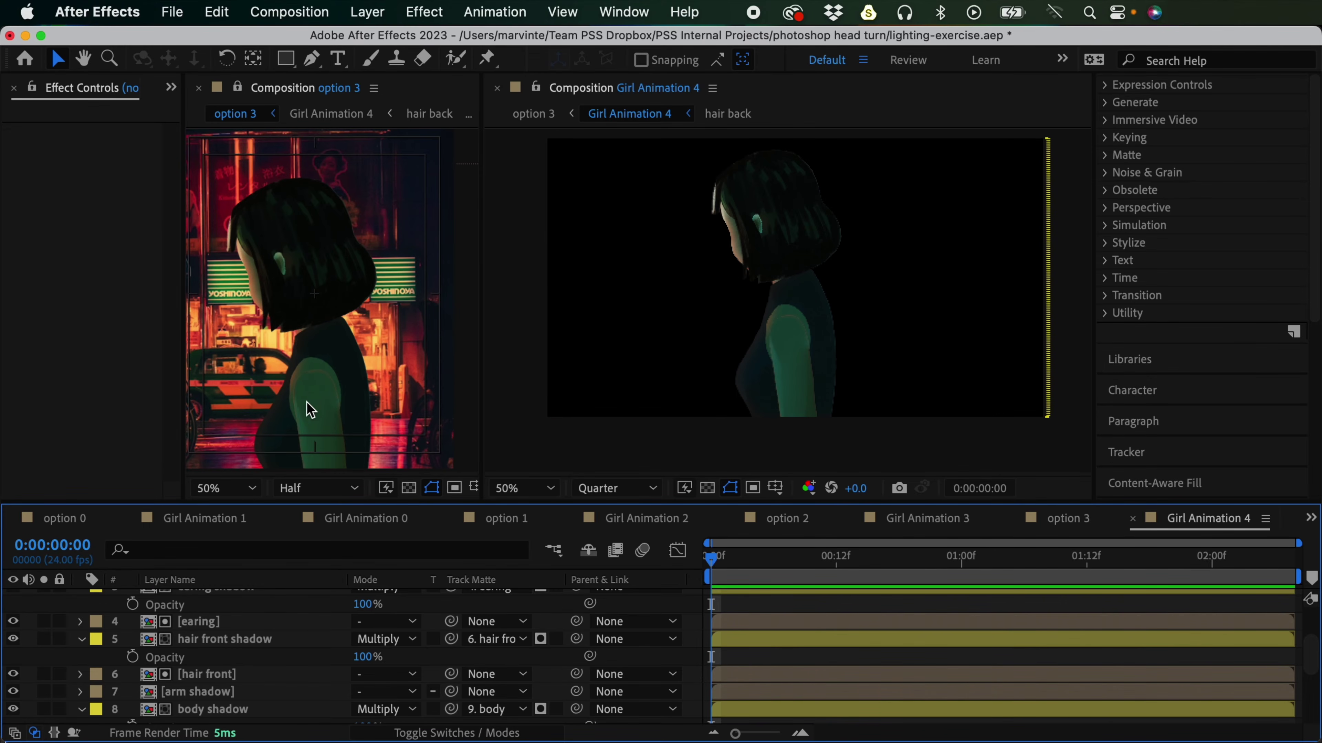
# Step: Set the hair front shadow's Fill color to a dark navy sampled from the street background in the option 3 view
pyautogui.click(783, 641)
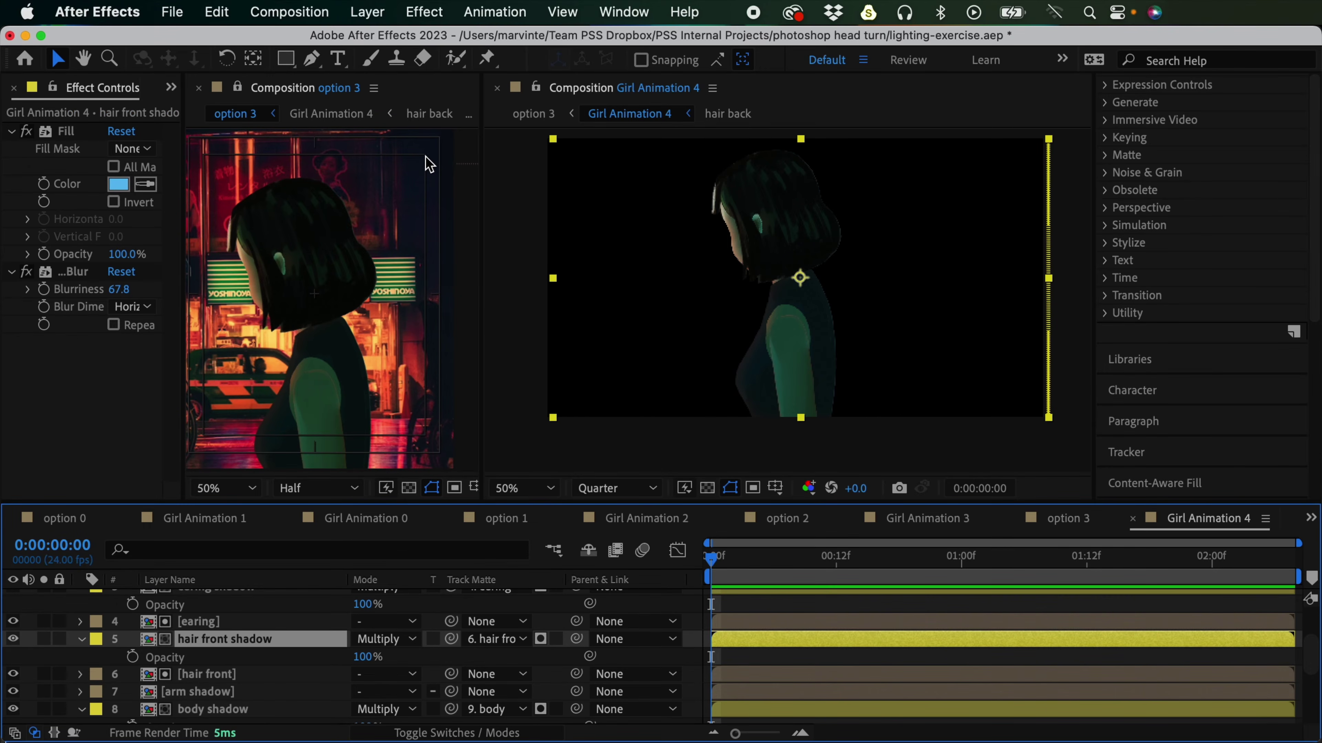
pyautogui.click(145, 185)
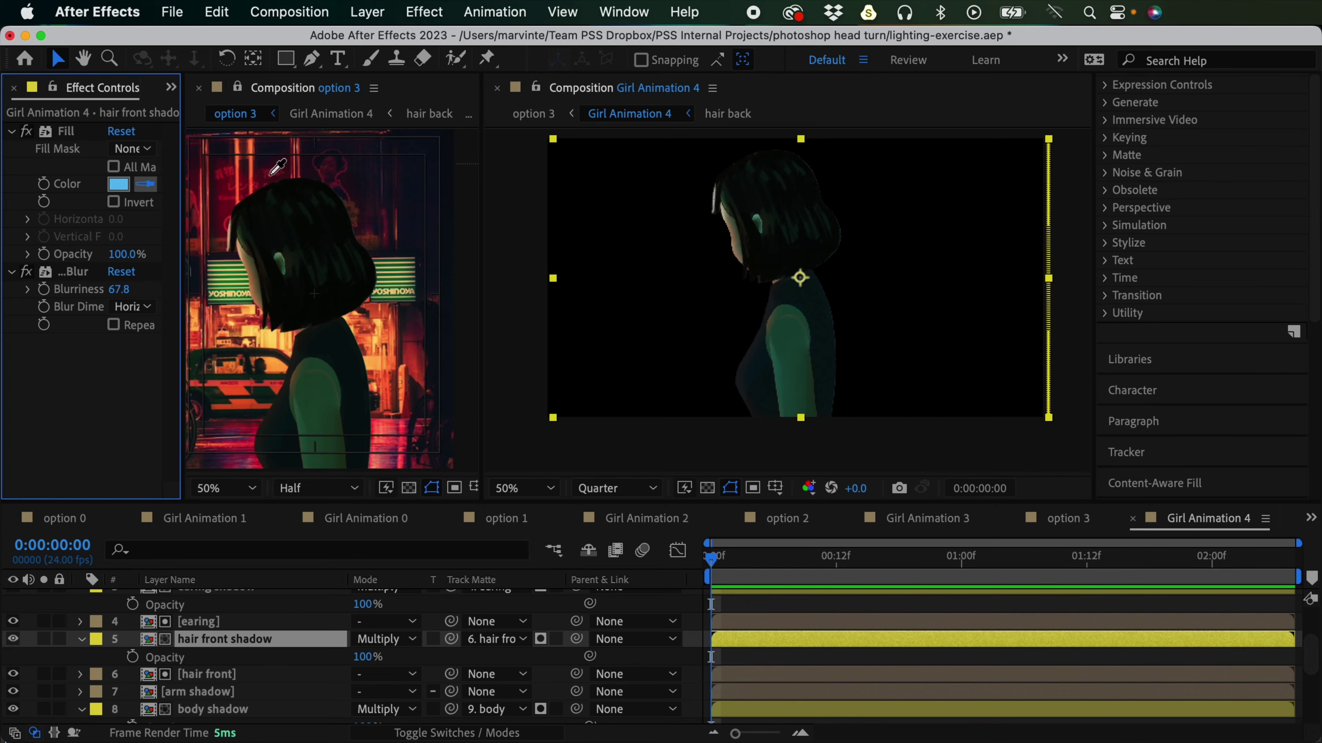
pyautogui.click(434, 189)
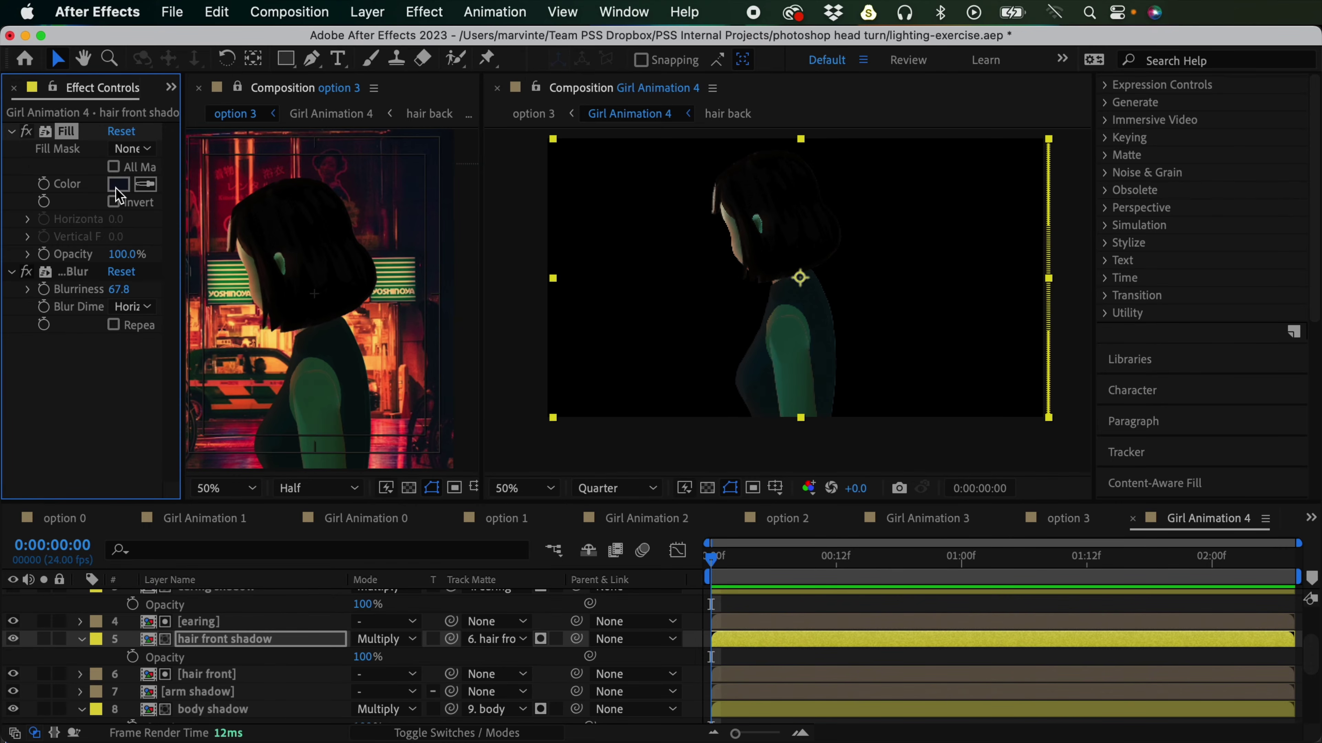
# Step: Apply the same dark navy Fill to the other shadow layers, including body shadow, earing shadow and arm shadow
pyautogui.click(785, 706)
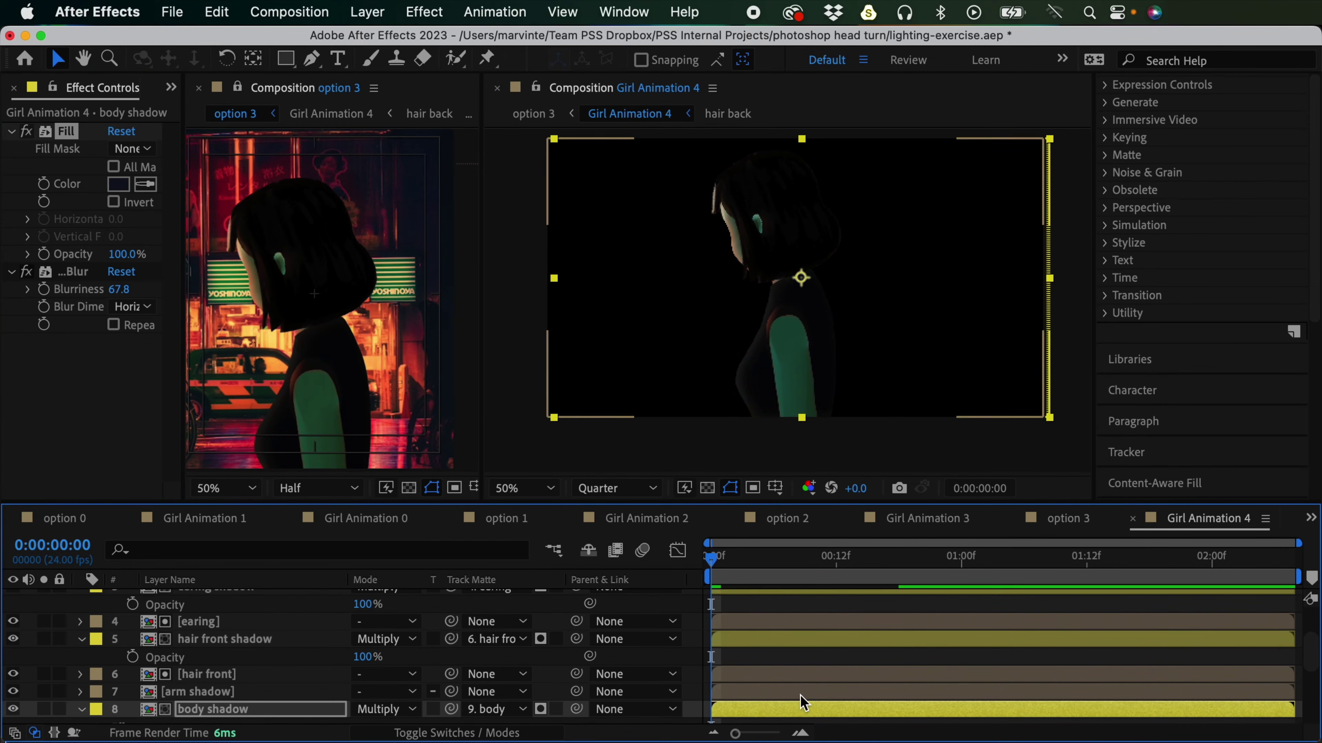
pyautogui.scroll(-3, 1265, 696)
pyautogui.scroll(10, 1309, 655)
pyautogui.click(856, 599)
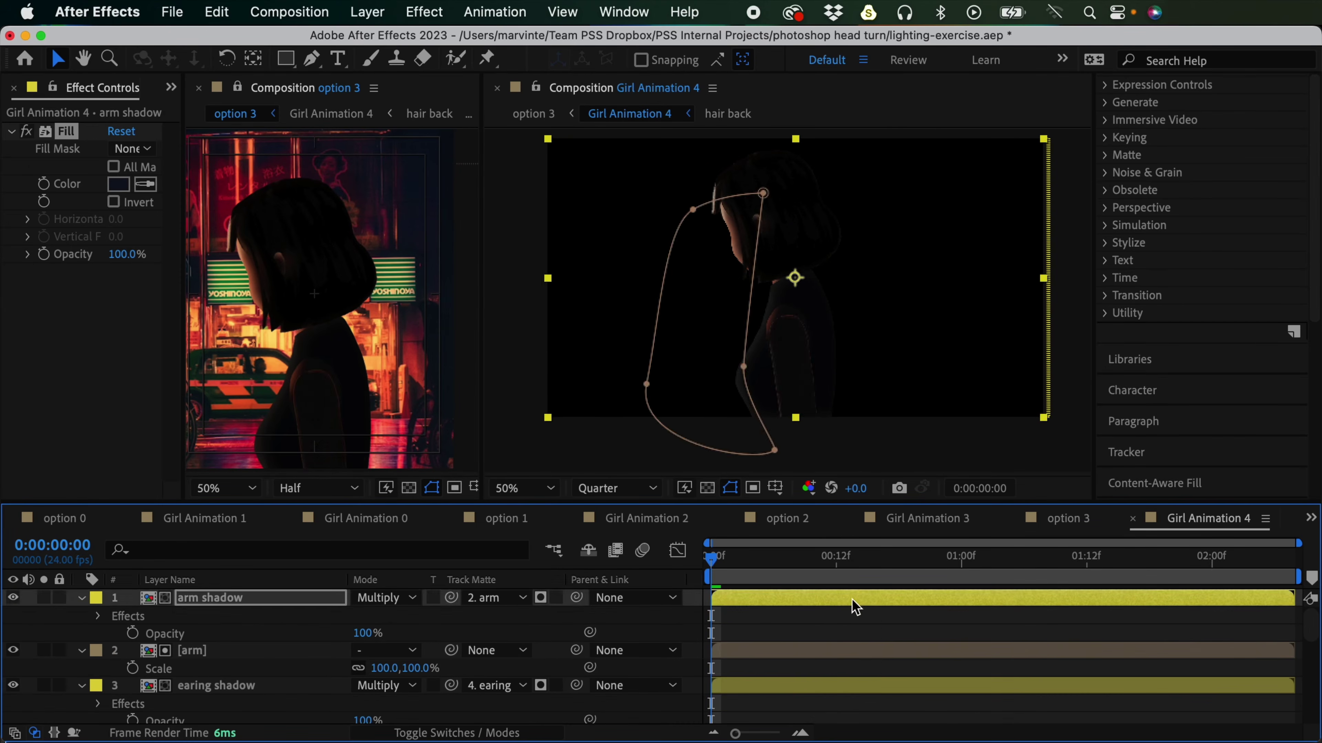
# Step: Go to frame 14, where the girl faces forward, and set the arm shadow layer's opacity to 75%
pyautogui.click(846, 556)
pyautogui.press('pagedown')
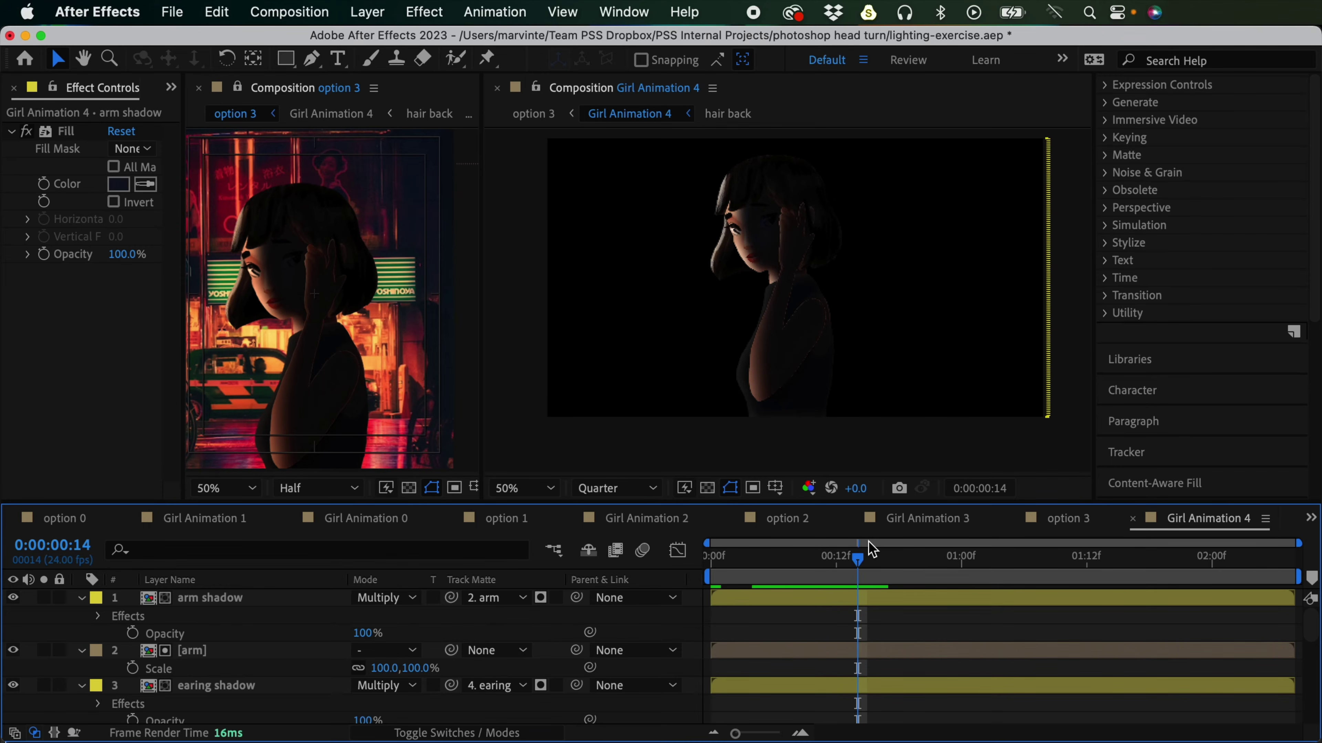
pyautogui.click(368, 633)
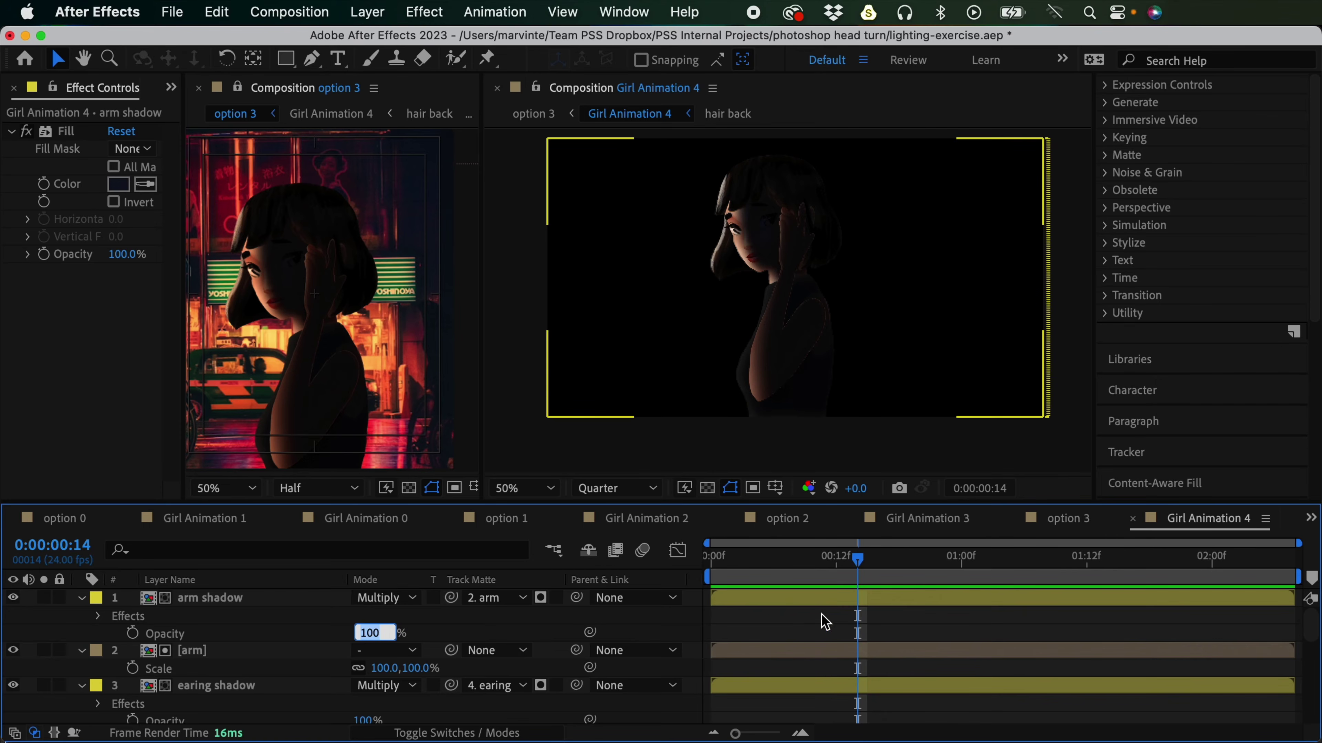
pyautogui.write('75')
pyautogui.press('Return')
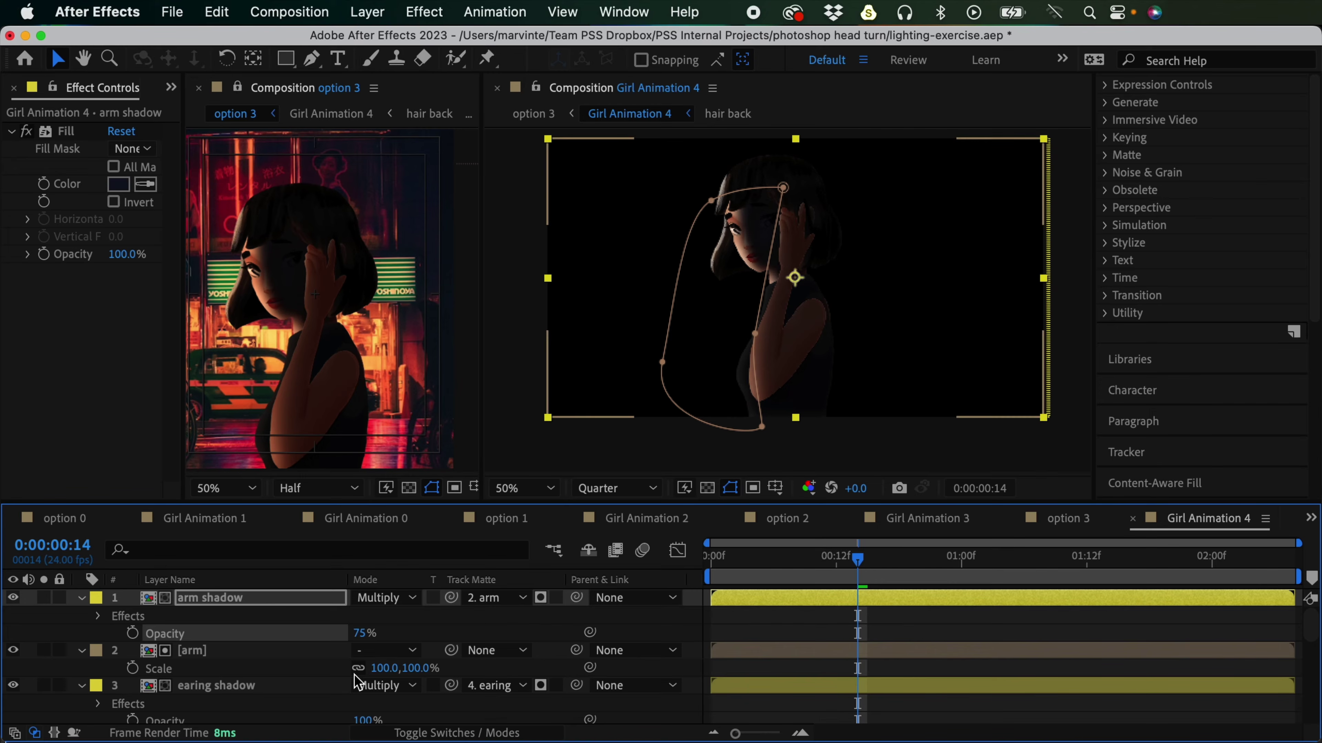
# Step: Set the remaining shadow layers' opacity to 75%, including earing shadow, head color shadow and hair back shadow
pyautogui.scroll(-2, 1308, 625)
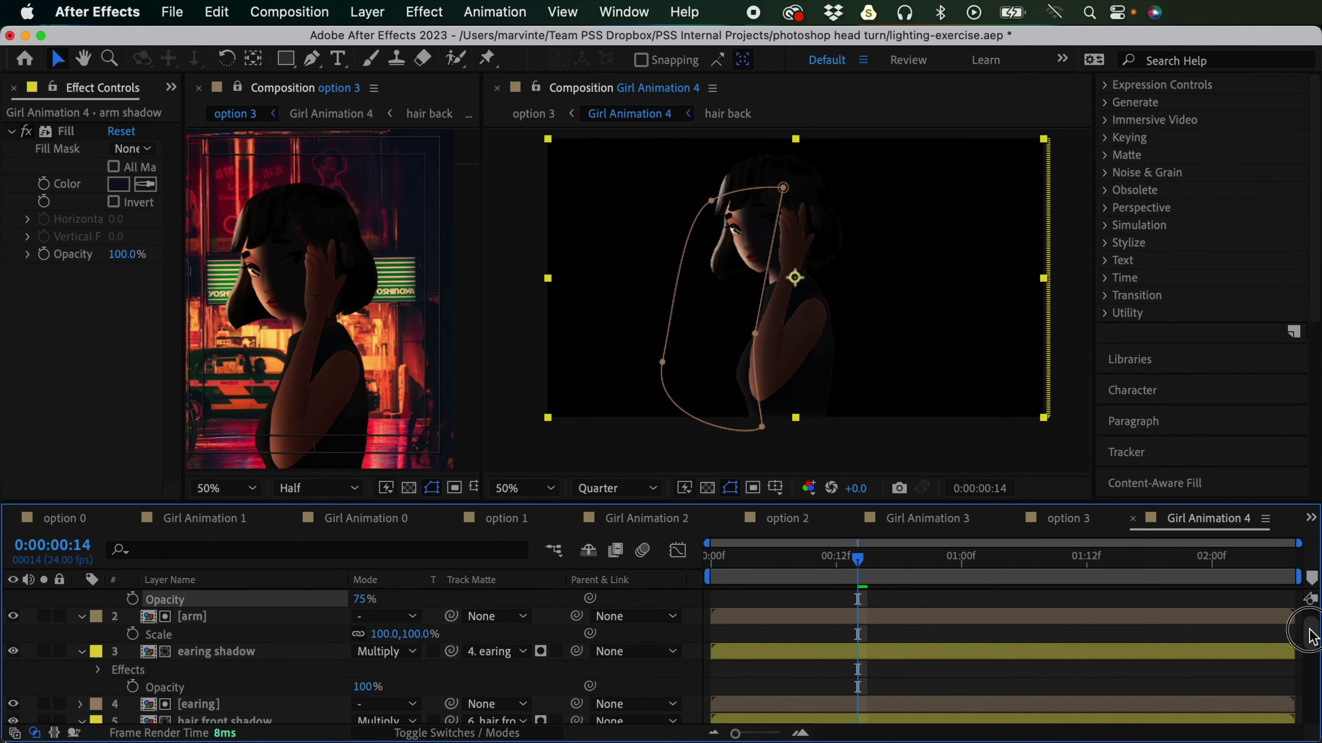
pyautogui.click(364, 687)
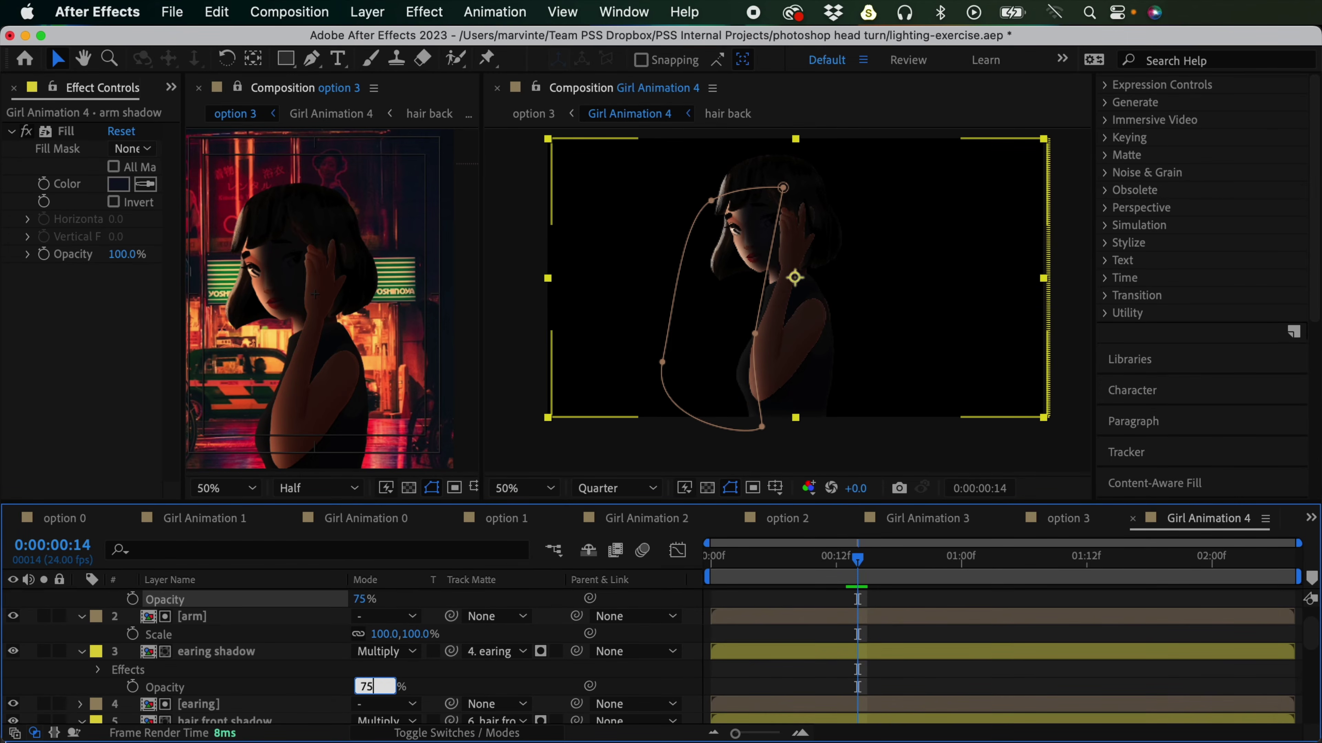
pyautogui.scroll(-3, 884, 651)
pyautogui.click(884, 654)
pyautogui.scroll(-4, 878, 642)
pyautogui.click(878, 641)
pyautogui.scroll(-3, 895, 651)
pyautogui.click(911, 663)
pyautogui.hotkey('shift', 'Left')
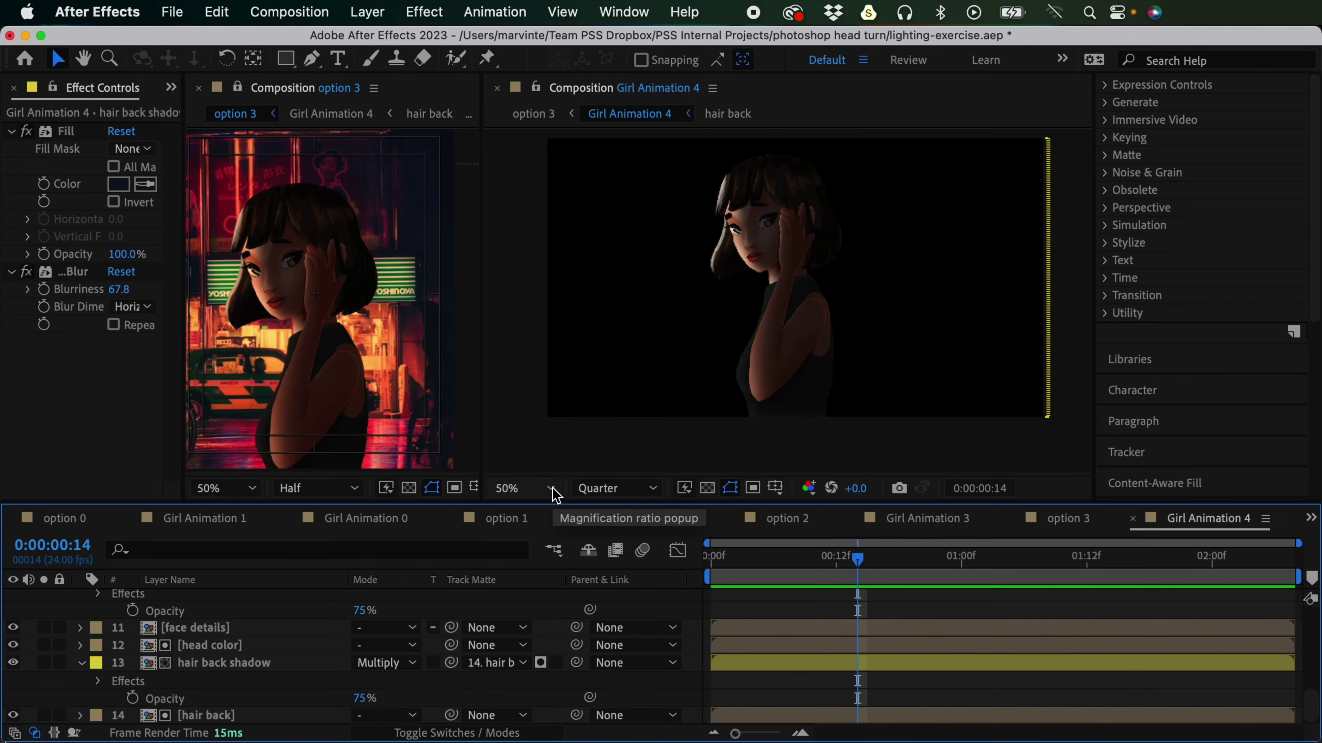
# Step: Switch to Photoshop, hide Layer 3 with the composition diagram, and add a new blank layer for sketching
pyautogui.press('super+Tab')
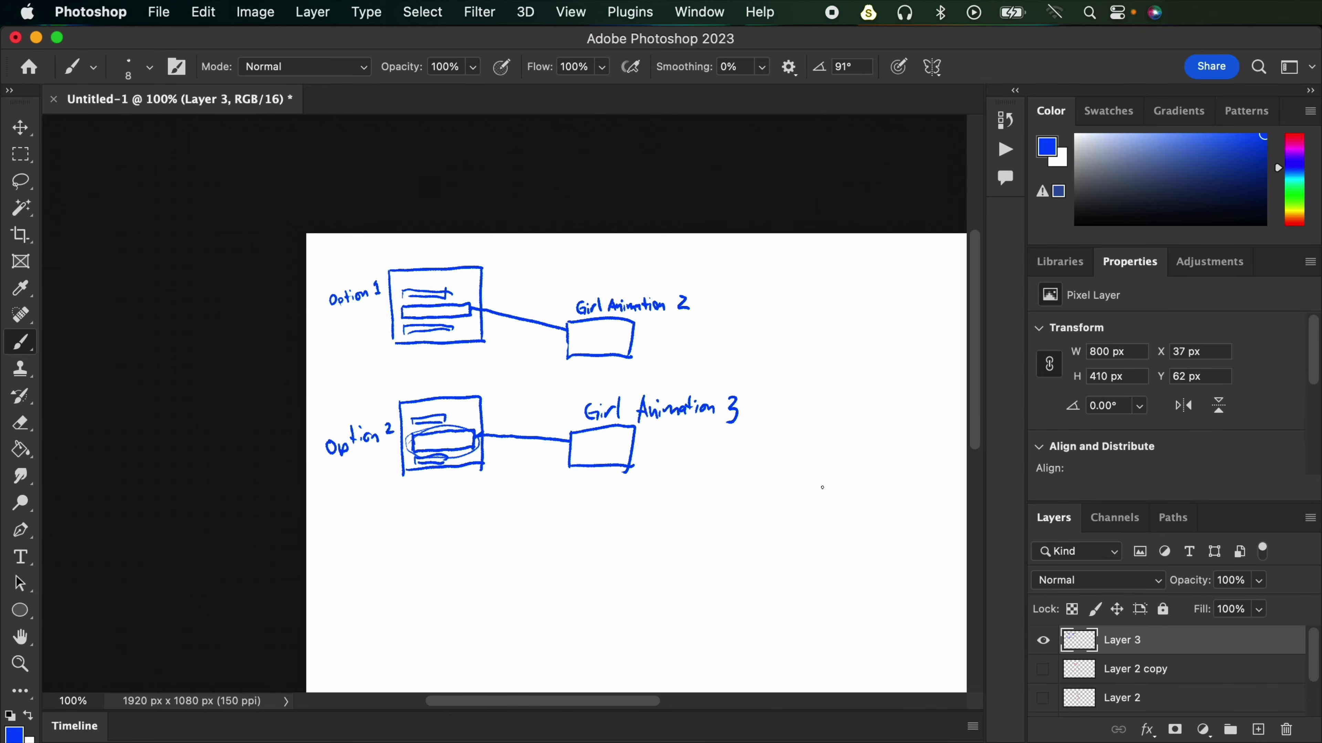
pyautogui.click(1042, 641)
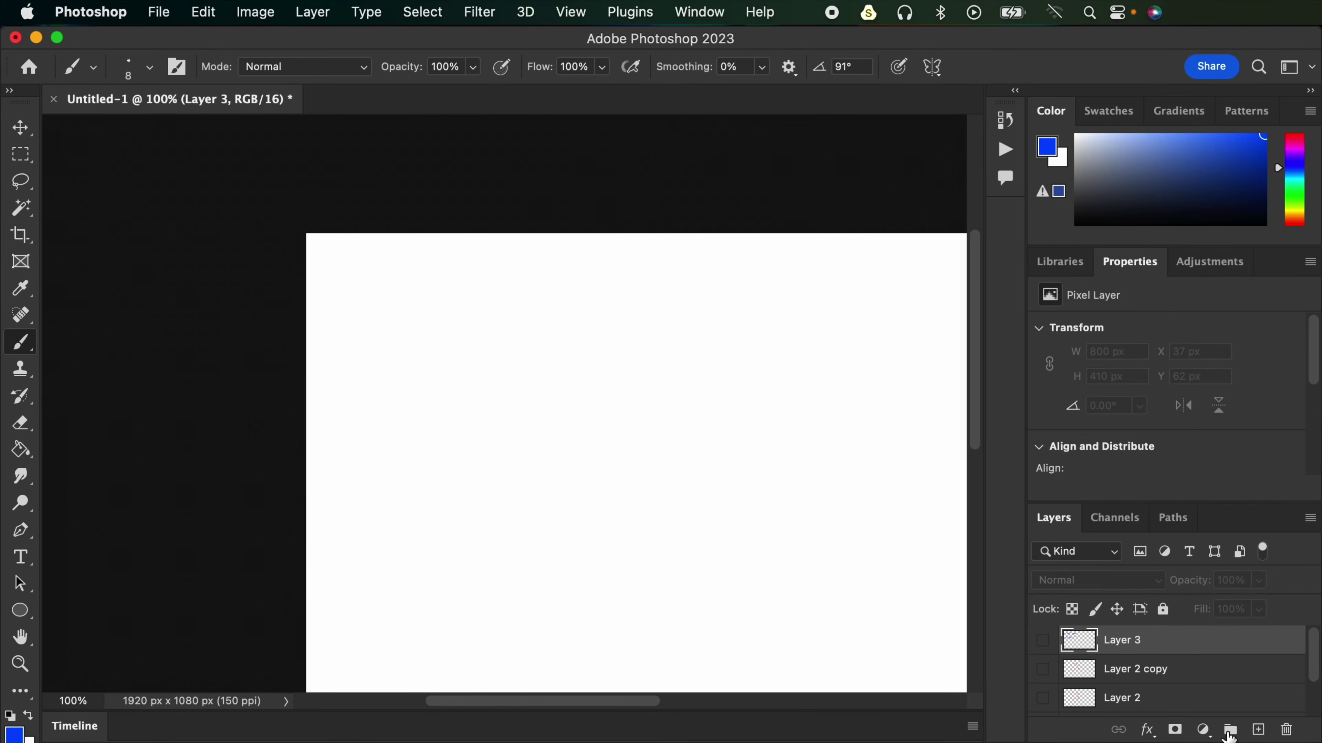
pyautogui.click(1258, 730)
pyautogui.moveTo(658, 366); pyautogui.dragTo(529, 331)
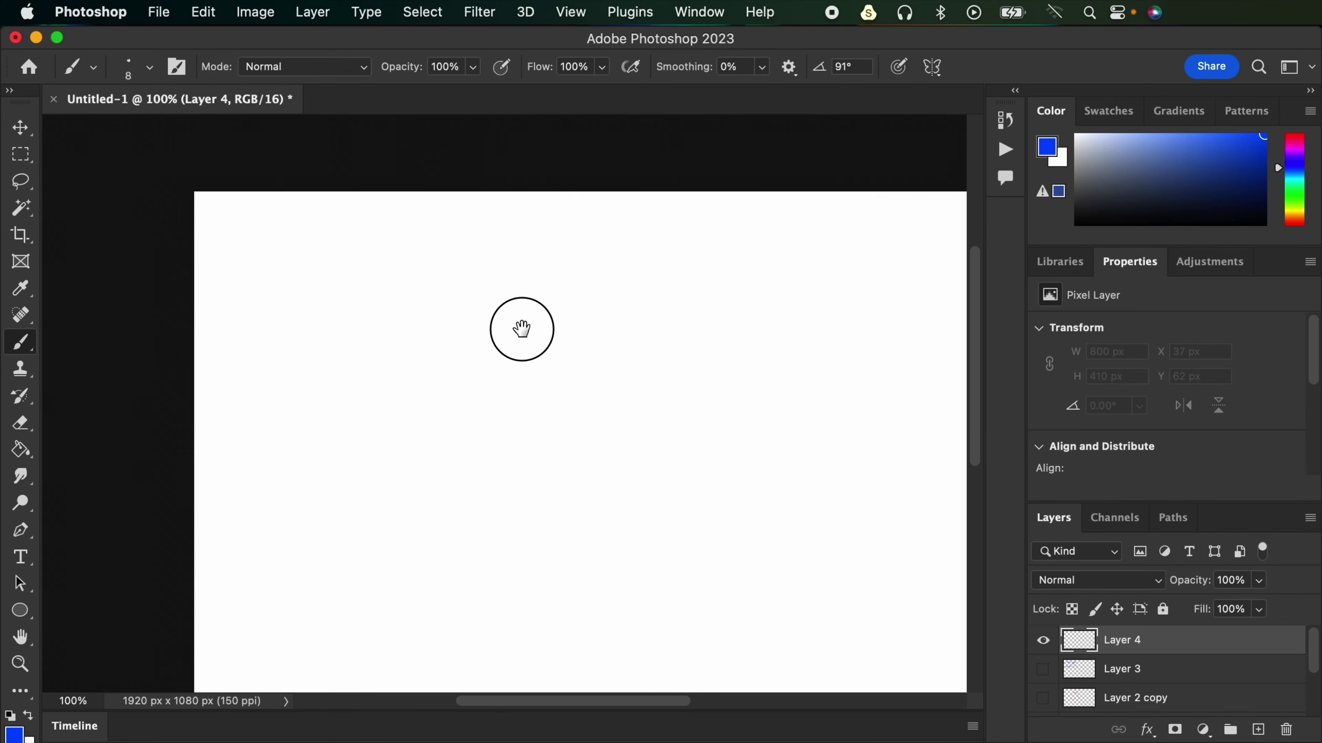
# Step: Draw a closed head-and-shoulders outline in blue brush strokes on the new layer
pyautogui.moveTo(481, 387)
pyautogui.mouseDown()
pyautogui.moveTo(487, 272)
pyautogui.moveTo(572, 375)
pyautogui.moveTo(418, 461)
pyautogui.mouseUp()
pyautogui.moveTo(421, 463); pyautogui.dragTo(423, 567)
pyautogui.moveTo(571, 373)
pyautogui.mouseDown()
pyautogui.moveTo(570, 410)
pyautogui.moveTo(628, 567)
pyautogui.mouseUp()
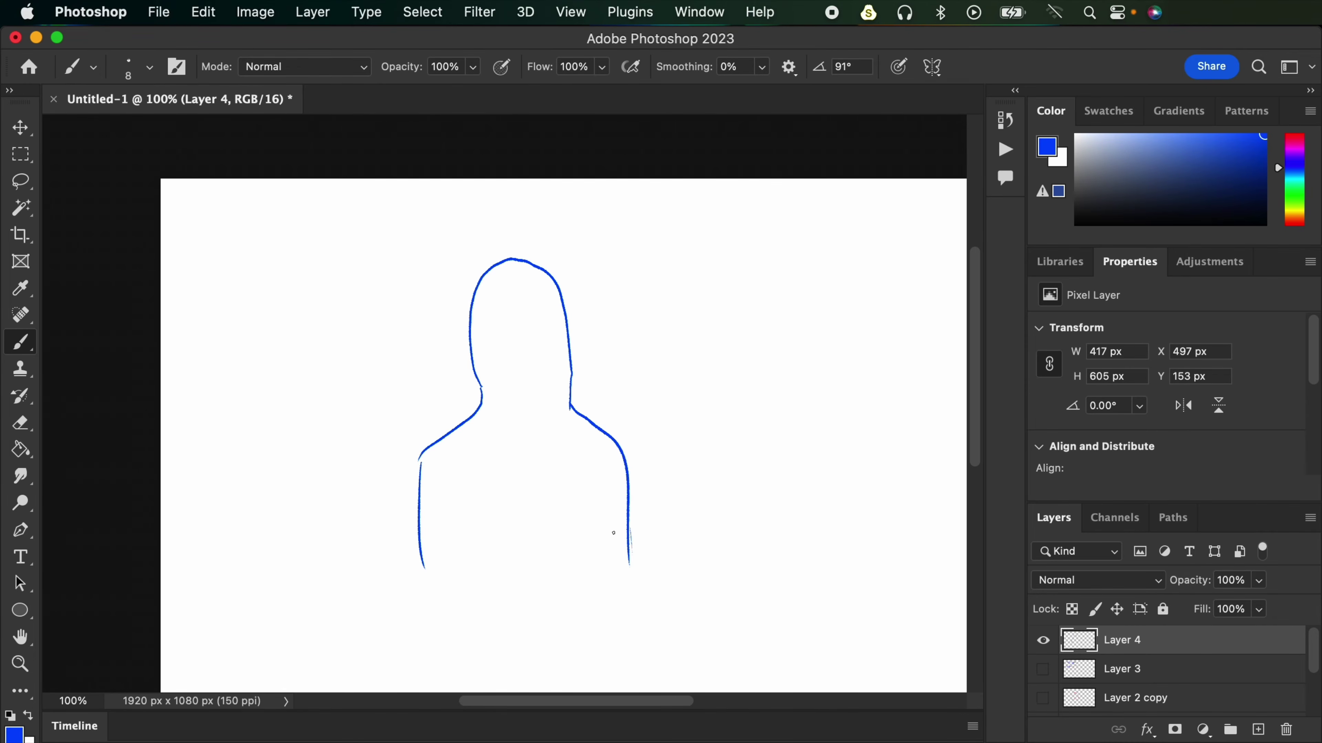
pyautogui.moveTo(422, 562); pyautogui.dragTo(423, 578)
pyautogui.moveTo(421, 583)
pyautogui.mouseDown()
pyautogui.moveTo(575, 596)
pyautogui.moveTo(628, 567)
pyautogui.moveTo(632, 590)
pyautogui.mouseUp()
pyautogui.moveTo(419, 555); pyautogui.dragTo(422, 585)
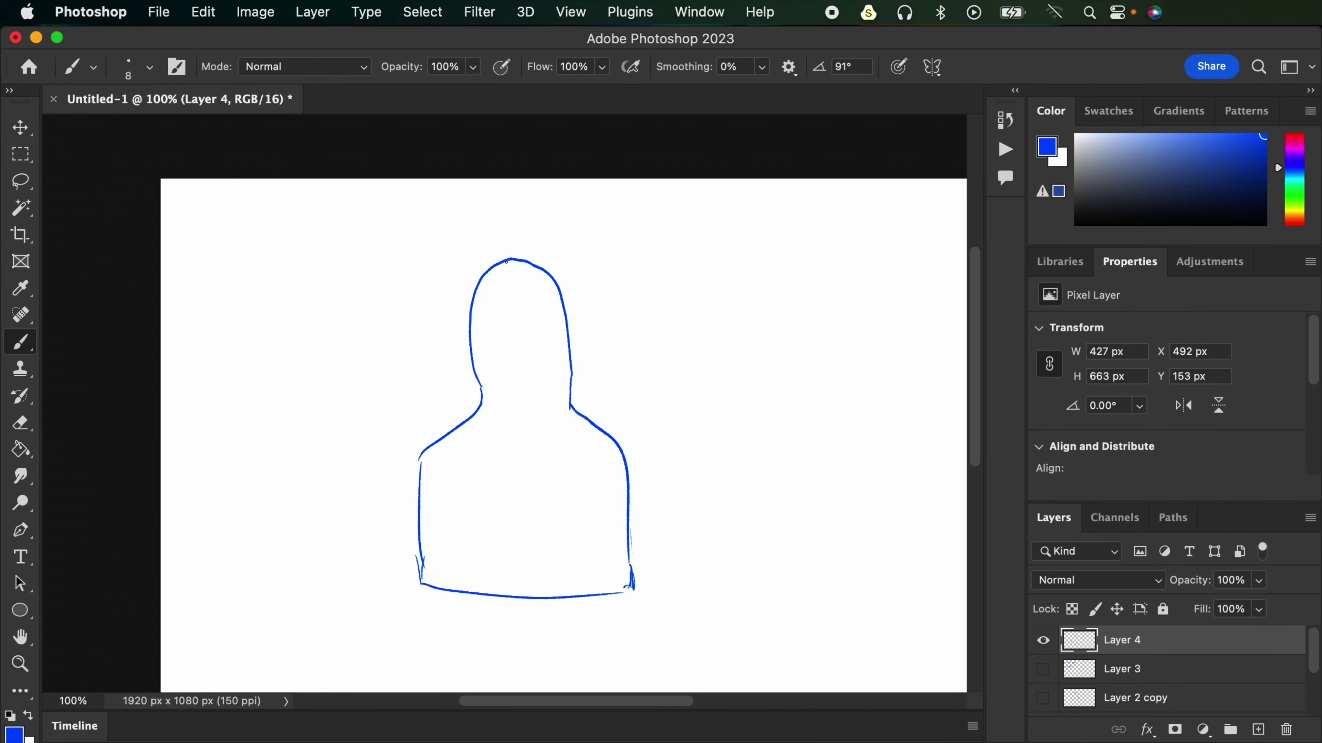
# Step: Draw inner contour lines along both sides of the figure and hatch the narrow bands beside the head as rim light
pyautogui.moveTo(509, 259)
pyautogui.mouseDown()
pyautogui.moveTo(479, 298)
pyautogui.moveTo(485, 408)
pyautogui.moveTo(447, 444)
pyautogui.moveTo(430, 489)
pyautogui.moveTo(432, 589)
pyautogui.mouseUp()
pyautogui.moveTo(424, 452); pyautogui.dragTo(412, 539)
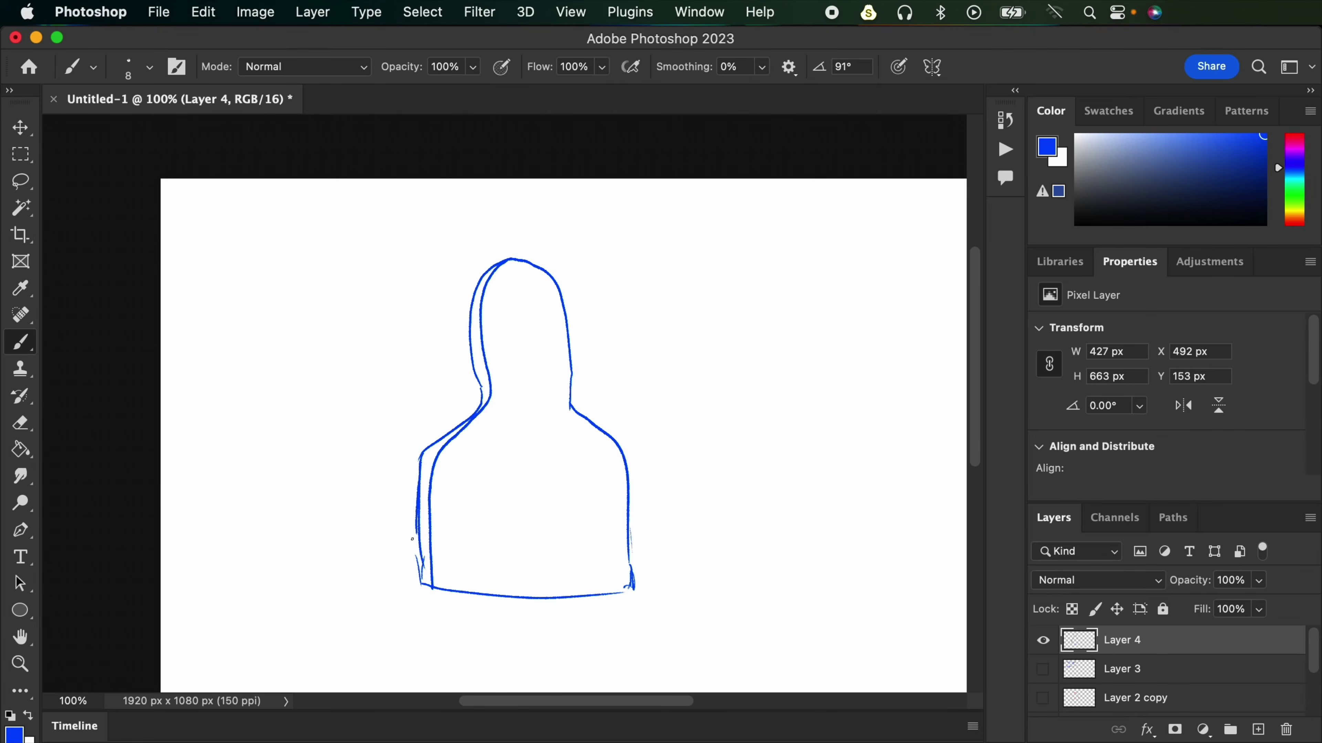
pyautogui.moveTo(489, 272); pyautogui.dragTo(477, 359)
pyautogui.moveTo(530, 266)
pyautogui.mouseDown()
pyautogui.moveTo(557, 300)
pyautogui.moveTo(556, 402)
pyautogui.moveTo(612, 463)
pyautogui.moveTo(624, 589)
pyautogui.mouseUp()
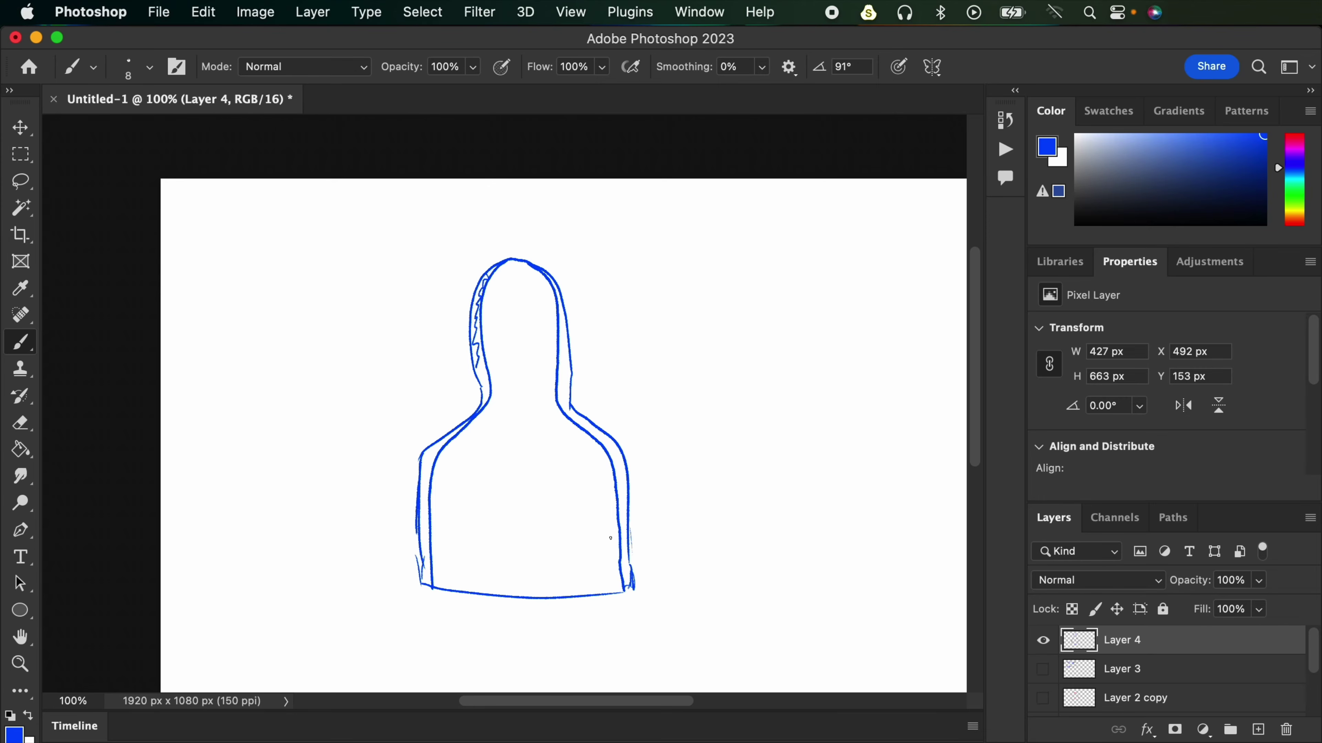
pyautogui.moveTo(564, 341)
pyautogui.mouseDown()
pyautogui.moveTo(569, 408)
pyautogui.moveTo(564, 330)
pyautogui.moveTo(565, 370)
pyautogui.mouseUp()
pyautogui.moveTo(489, 270)
pyautogui.mouseDown()
pyautogui.moveTo(476, 300)
pyautogui.moveTo(486, 402)
pyautogui.moveTo(474, 315)
pyautogui.mouseUp()
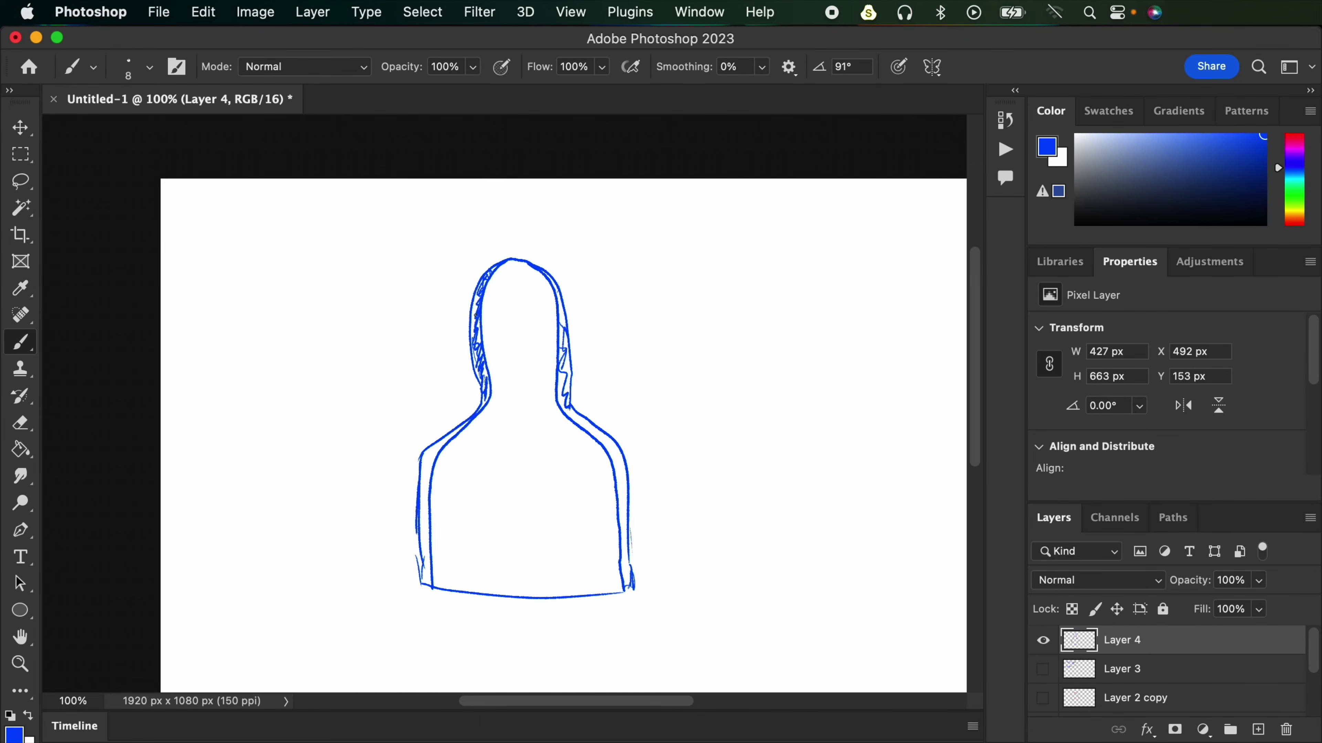
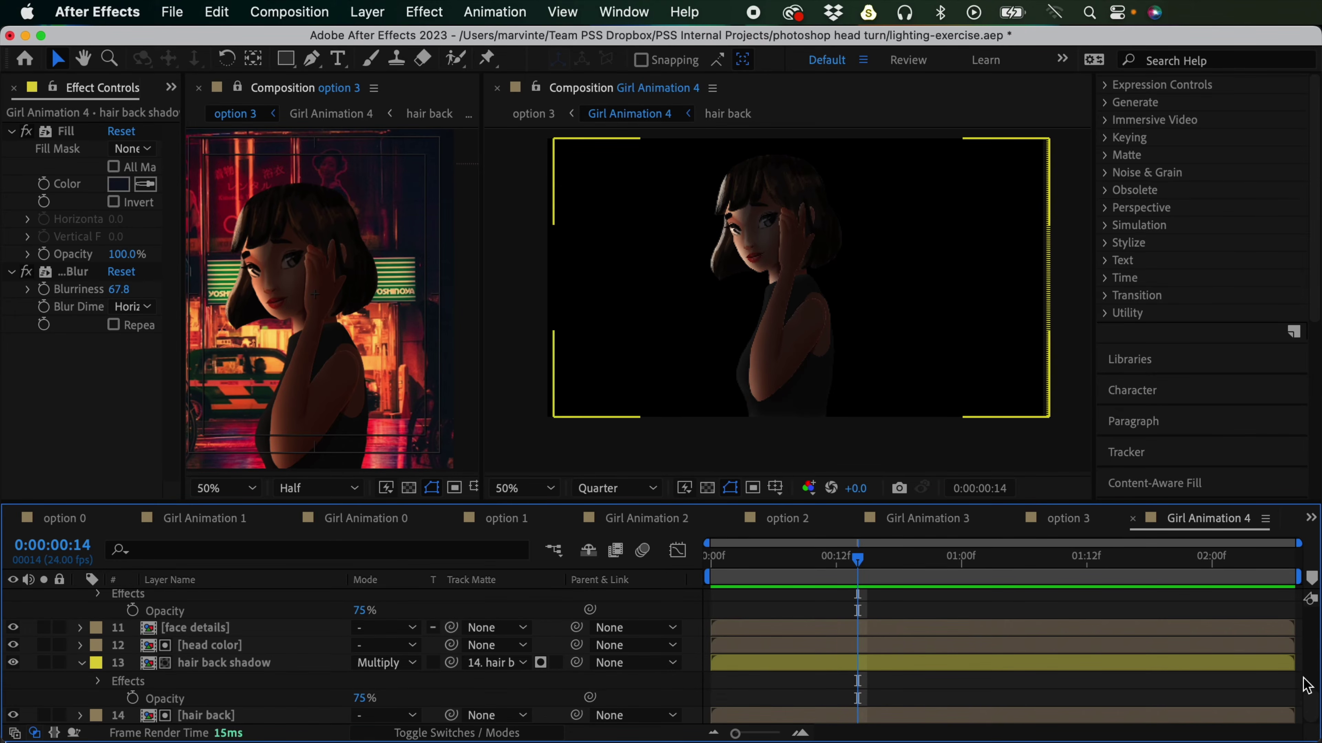
# Step: Switch back to After Effects, duplicate the head color layer, and place the copy directly above head color shadow
pyautogui.scroll(2, 229, 651)
pyautogui.click(228, 683)
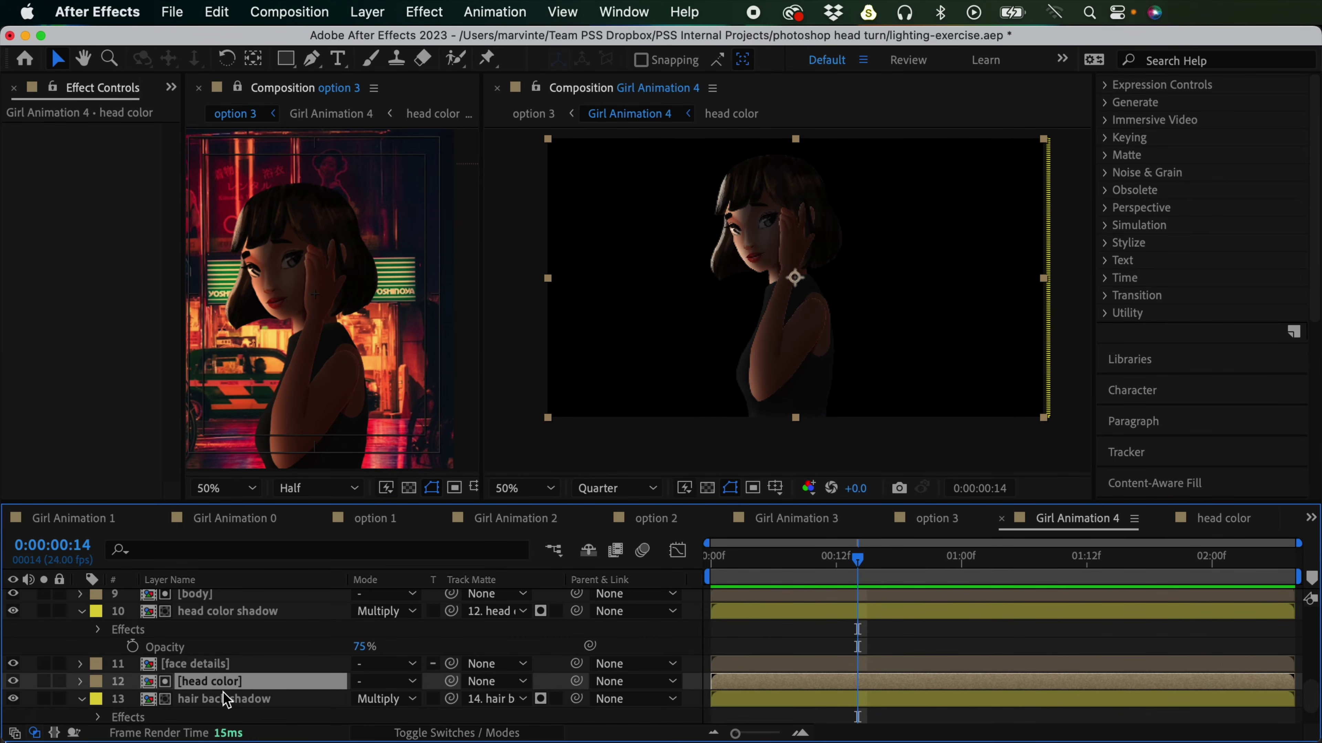
pyautogui.press('super+d')
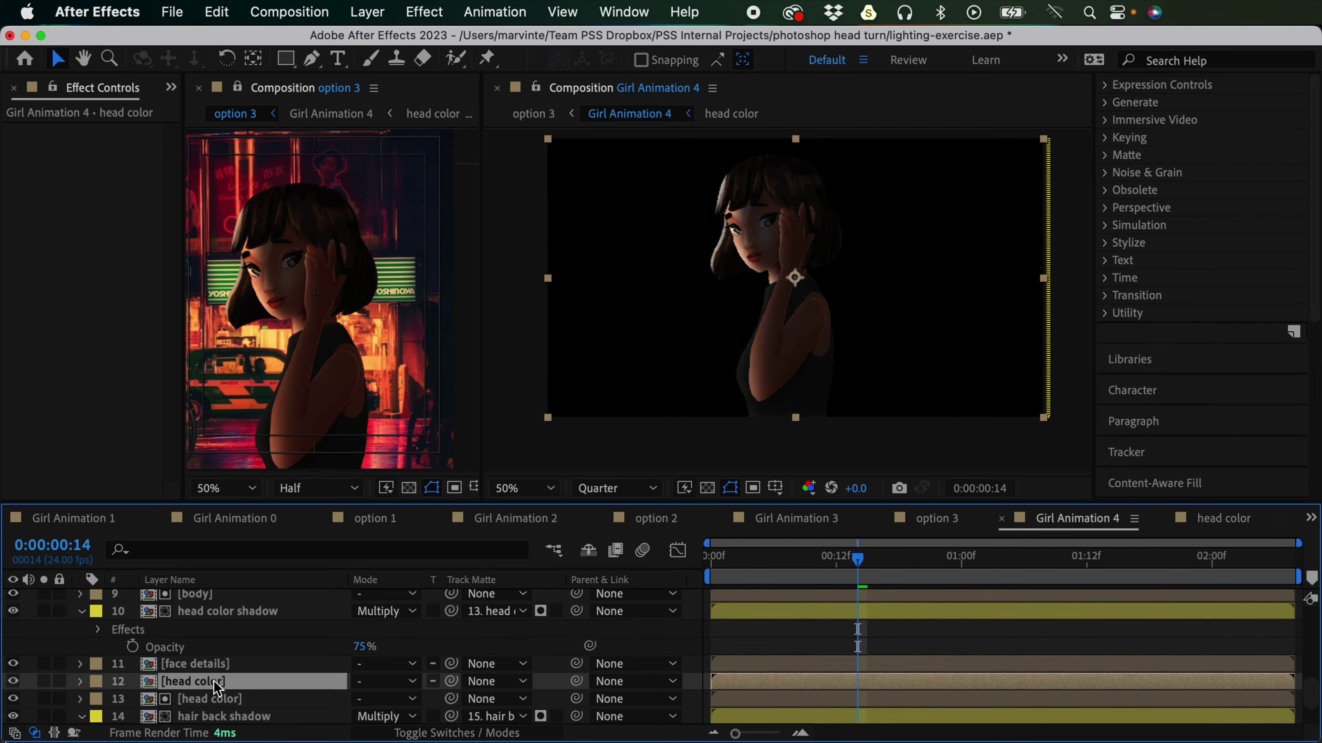
pyautogui.moveTo(215, 682); pyautogui.dragTo(224, 620)
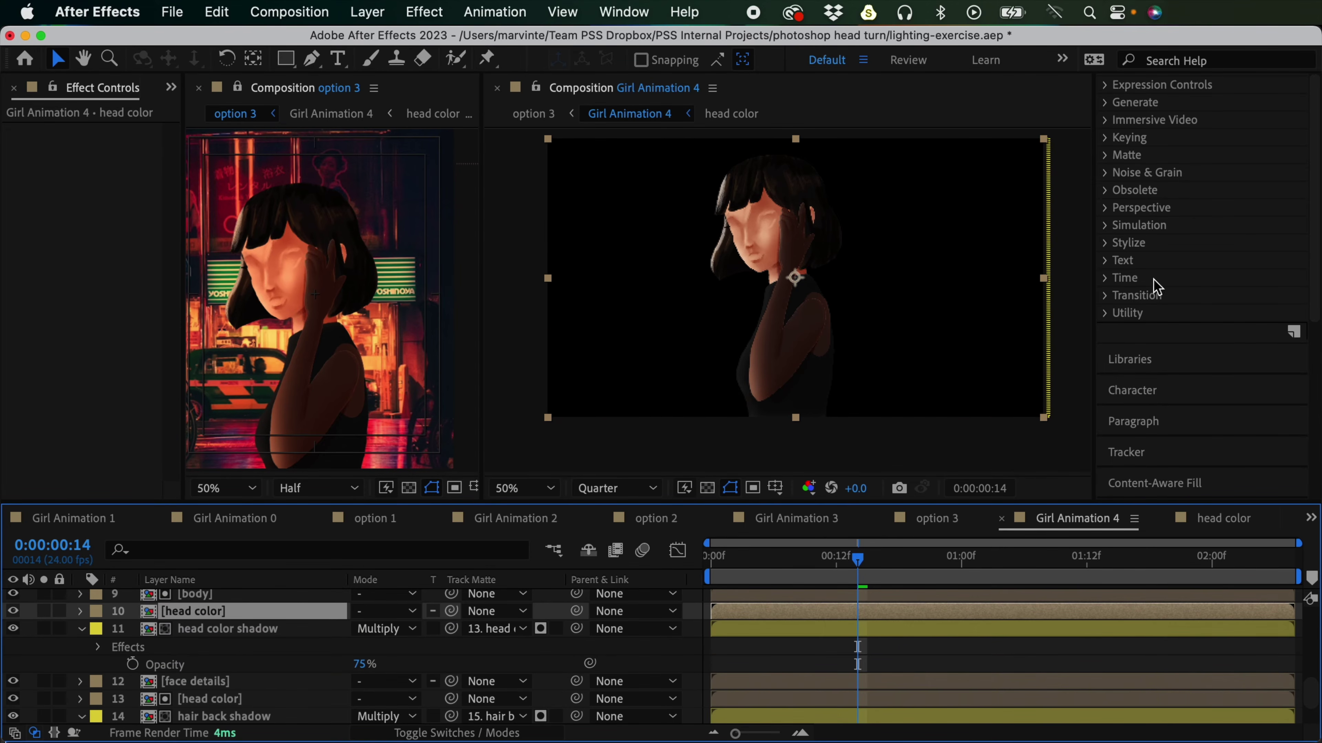
# Step: Apply the Fill effect to the upper head color copy and set the layer's label color to Red
pyautogui.click(1251, 110)
pyautogui.scroll(5, 1312, 250)
pyautogui.click(1182, 208)
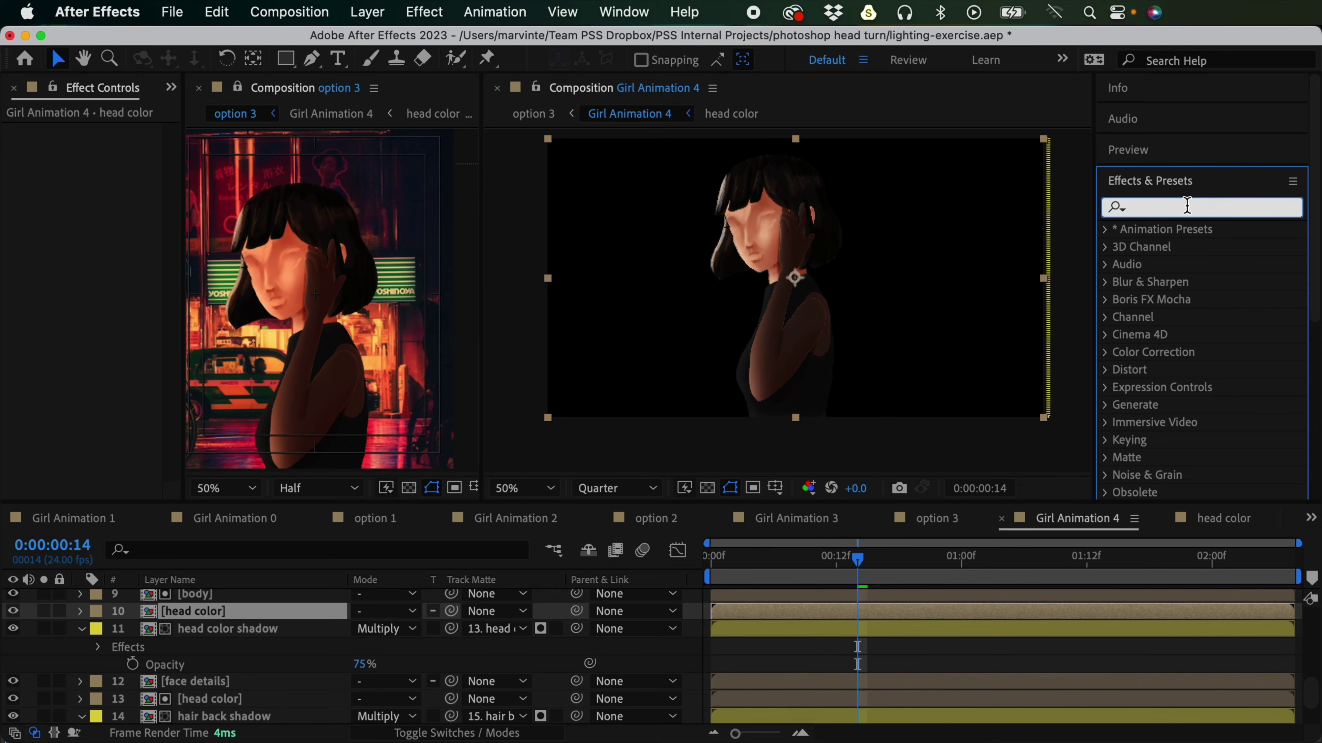
pyautogui.write('fill')
pyautogui.doubleClick(1179, 336)
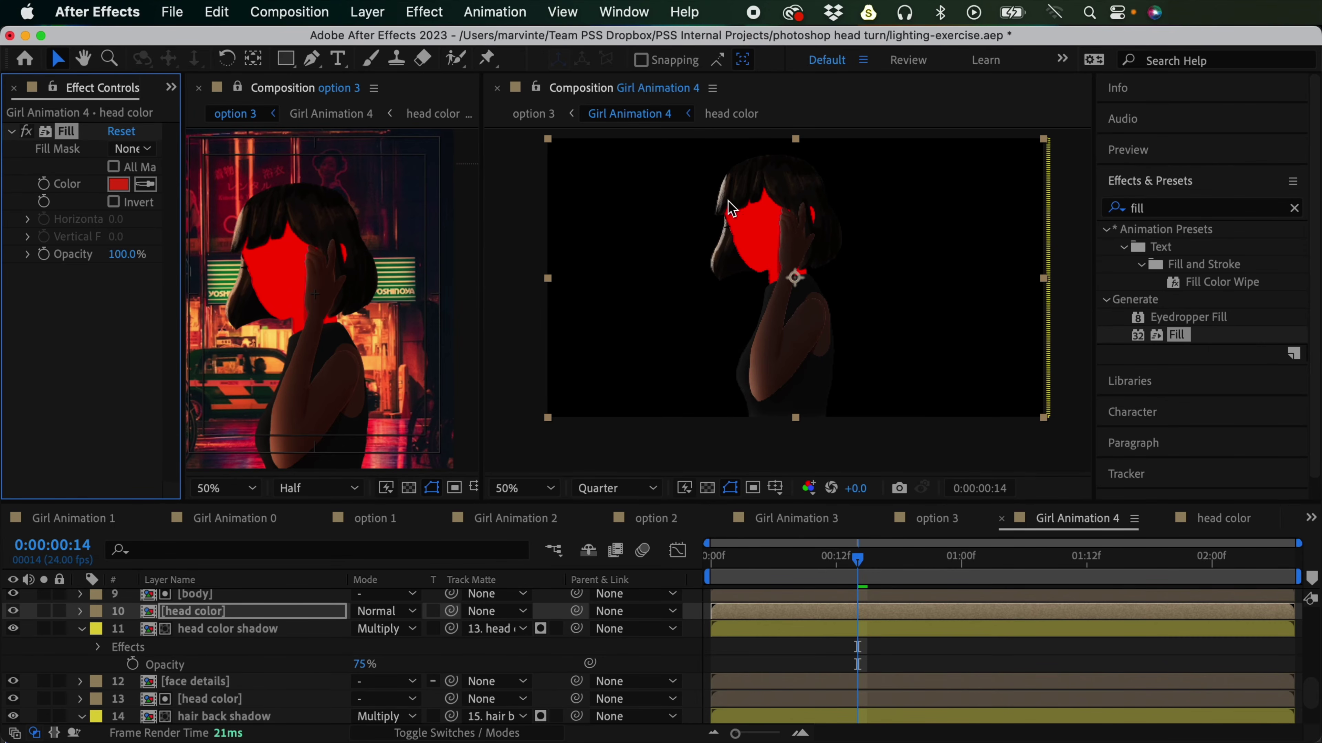
pyautogui.click(96, 612)
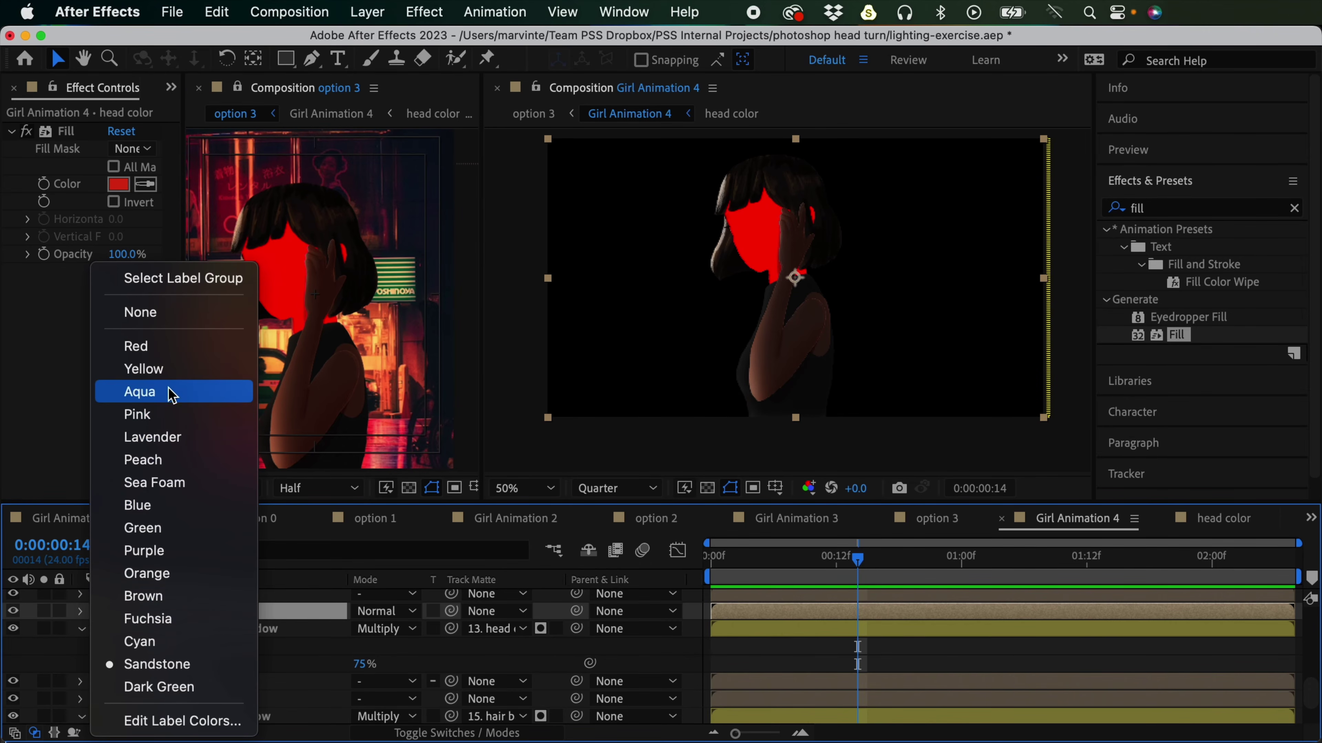
pyautogui.click(168, 347)
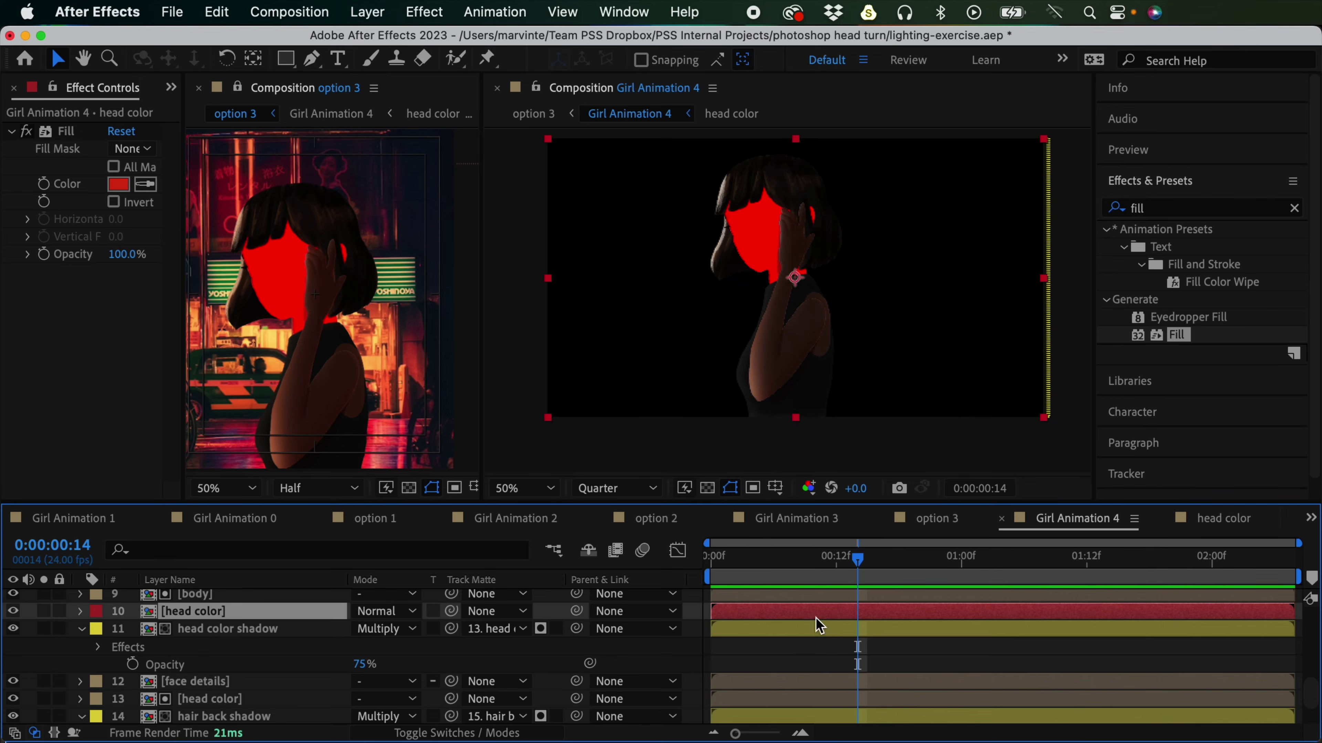
# Step: Duplicate the red-filled head color layer, try shifting the copy down and away from the face, and undo the move
pyautogui.press('super+d')
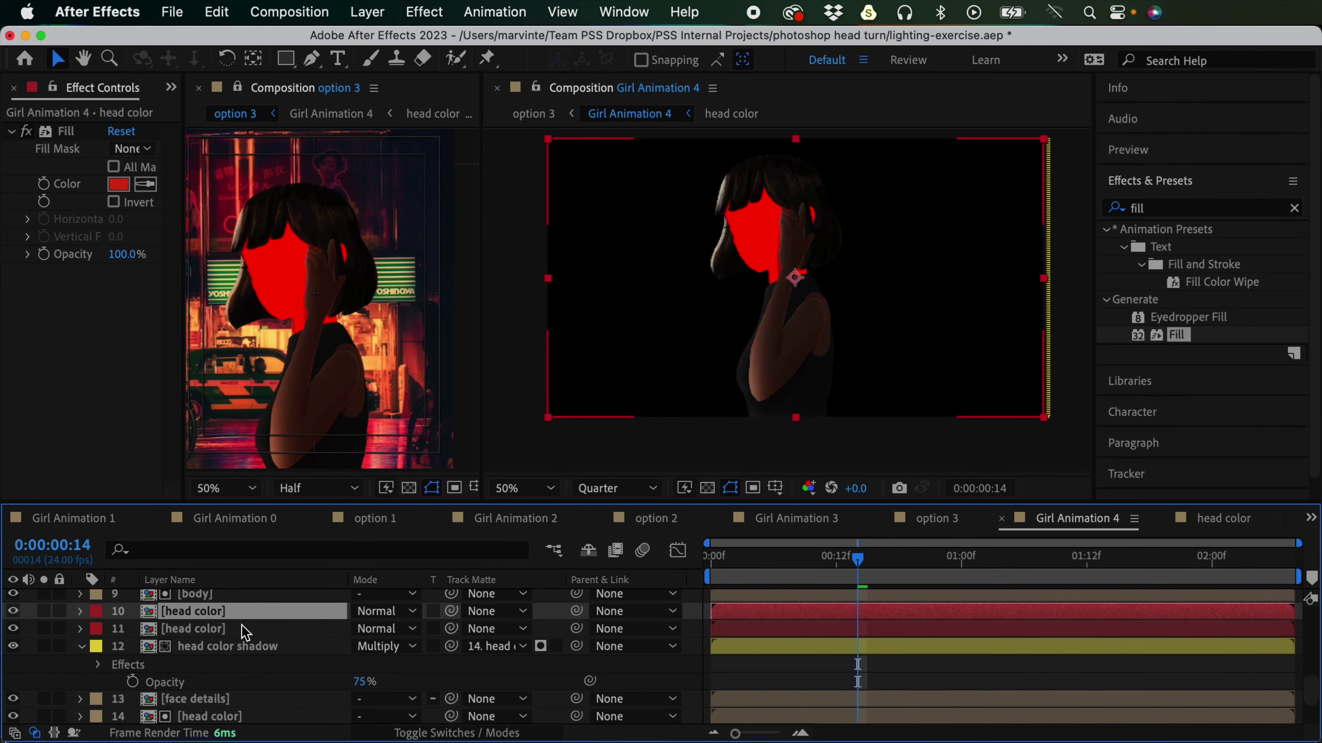
pyautogui.moveTo(791, 242); pyautogui.dragTo(687, 312)
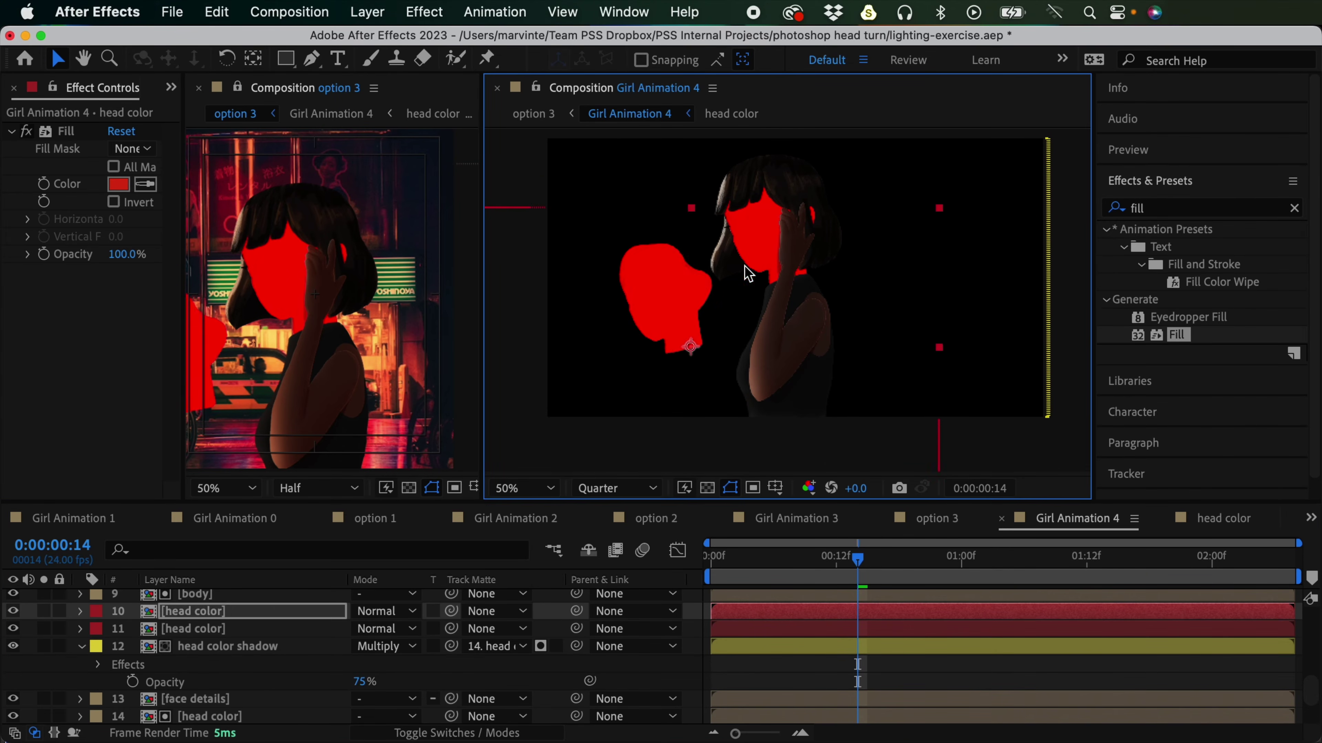
pyautogui.press('super+z')
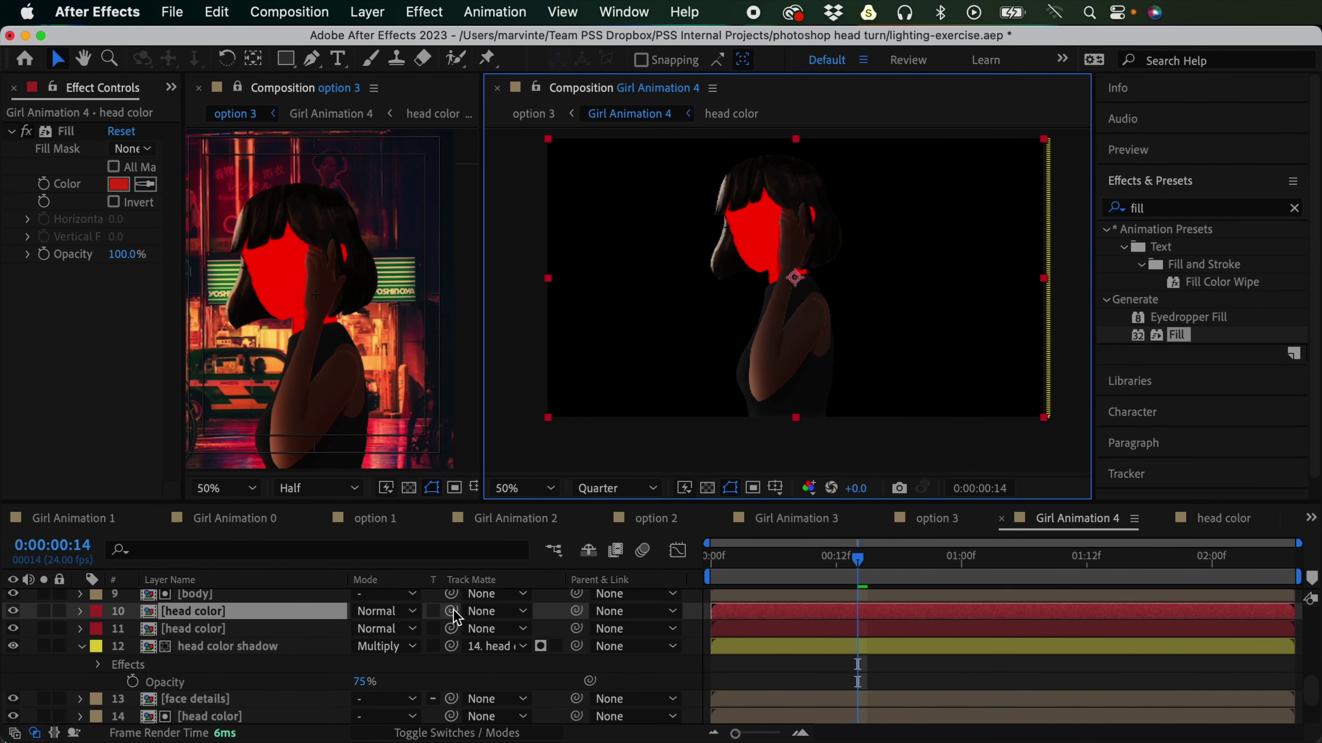
# Step: Invert-matte the upper head color copy with the copy beneath it, and shift that matte copy slightly sideways to form a face rim
pyautogui.click(440, 618)
pyautogui.moveTo(440, 622); pyautogui.dragTo(232, 631)
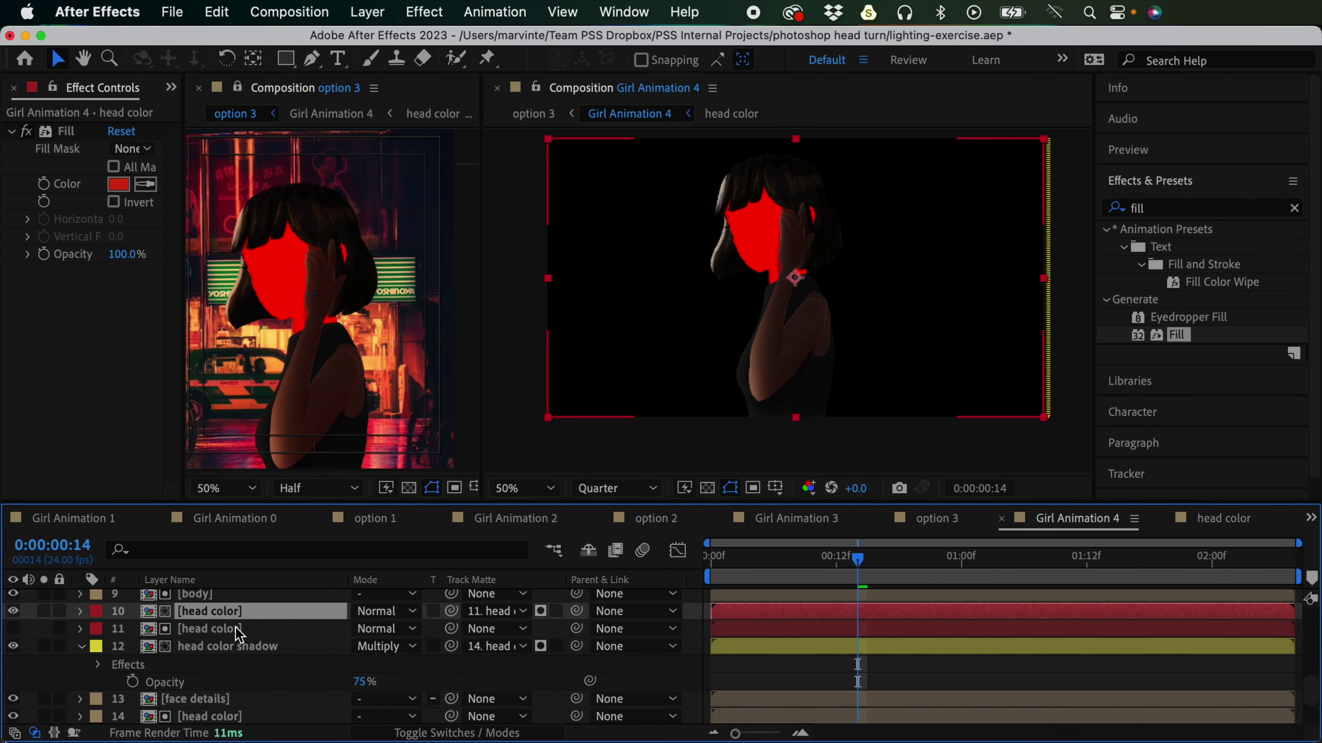
pyautogui.click(556, 610)
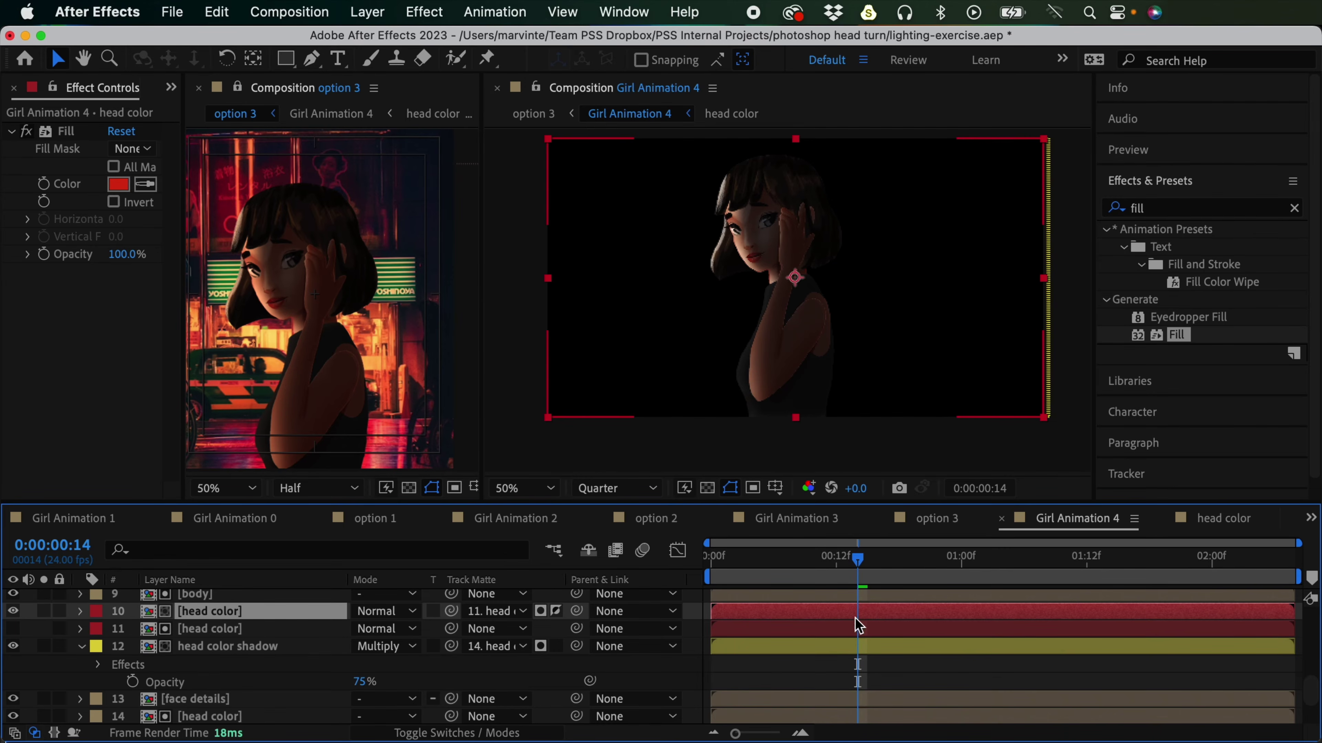
pyautogui.click(862, 635)
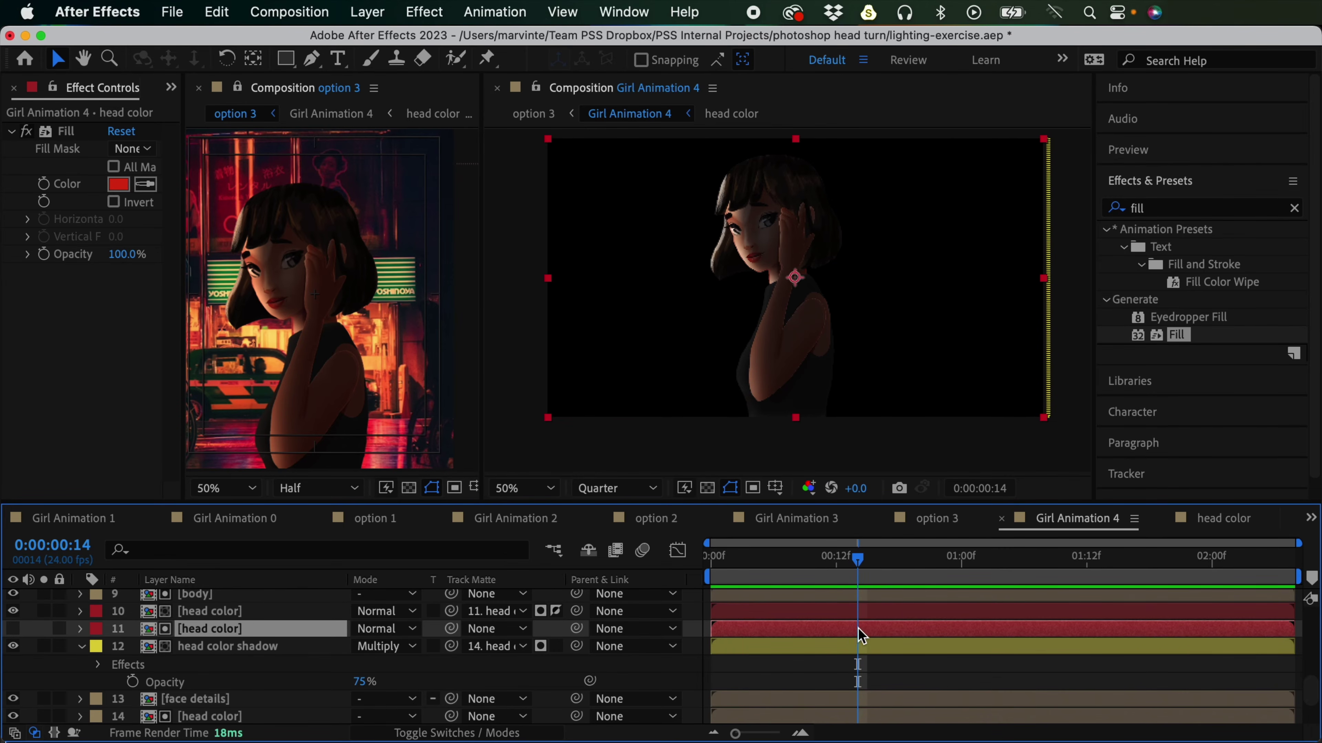
pyautogui.moveTo(880, 290); pyautogui.dragTo(889, 290)
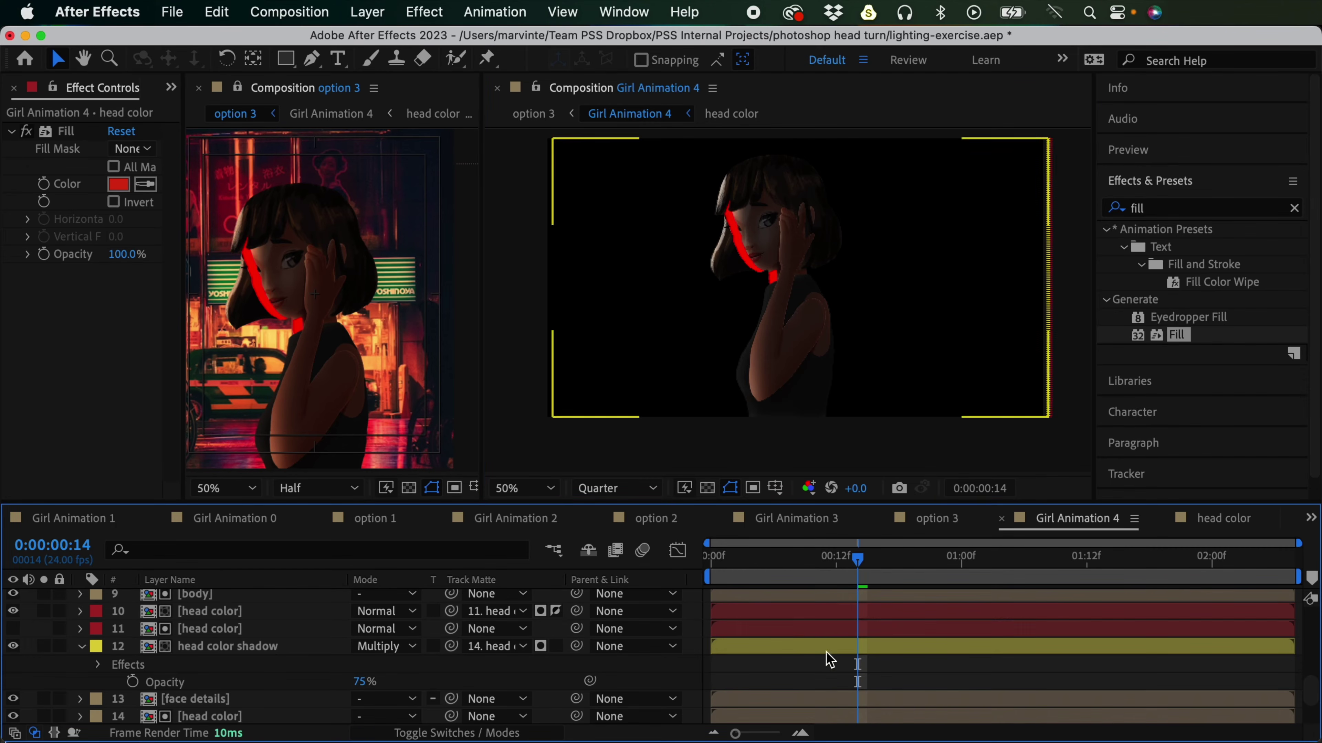
# Step: Change the Fill color of the upper head color copy to orange F99C2B
pyautogui.click(854, 612)
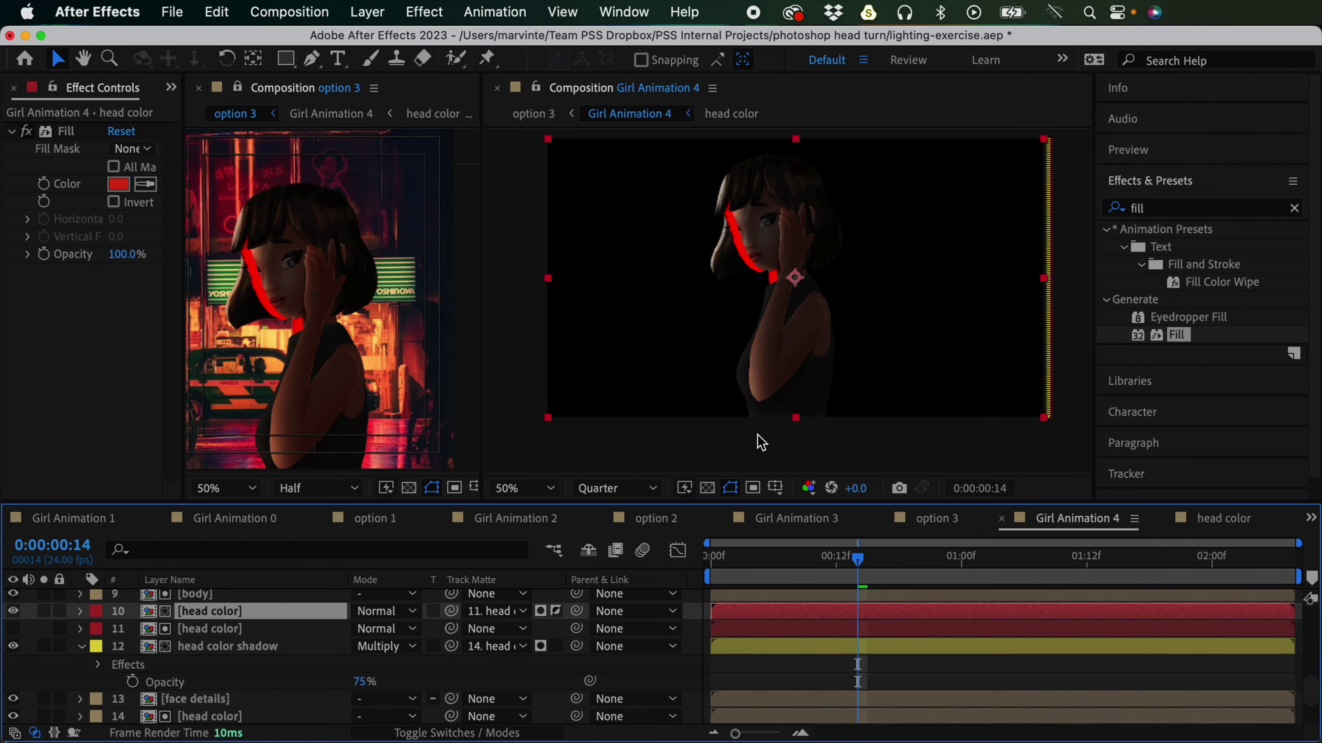
pyautogui.click(111, 183)
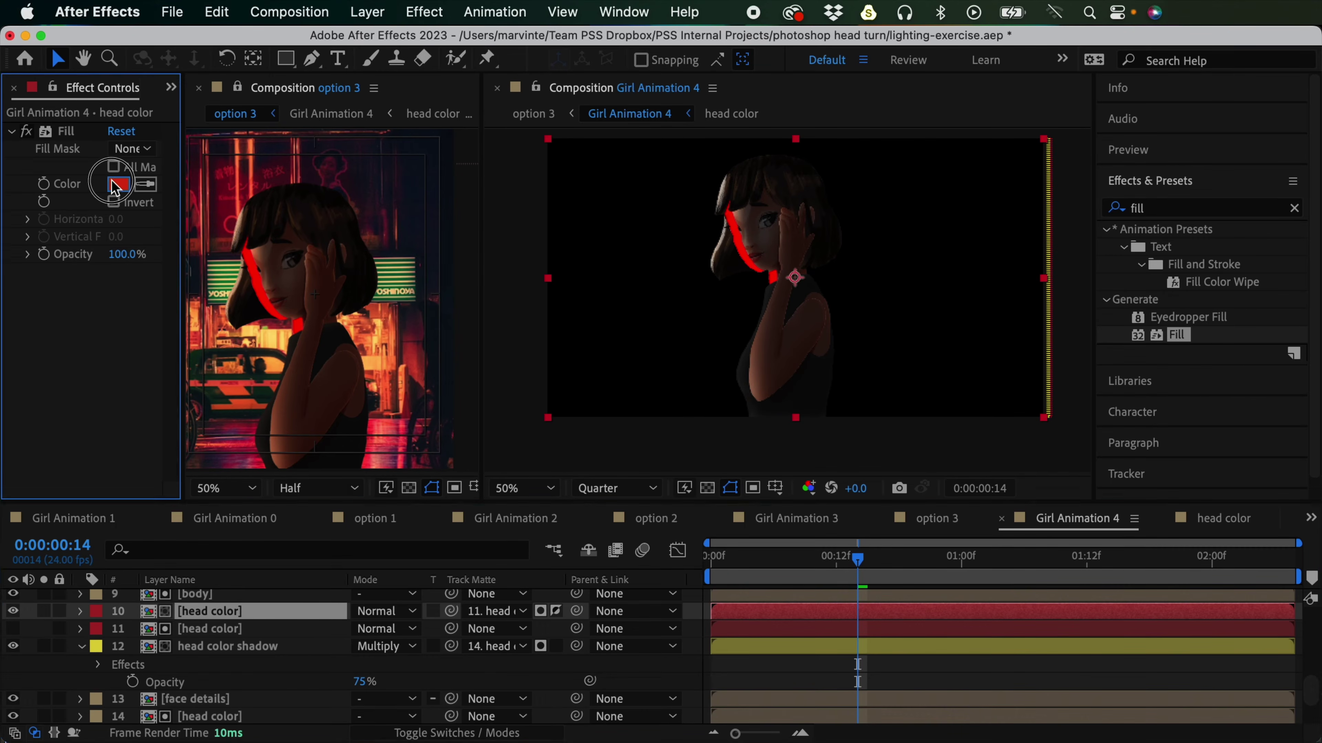
pyautogui.moveTo(753, 449); pyautogui.dragTo(763, 381)
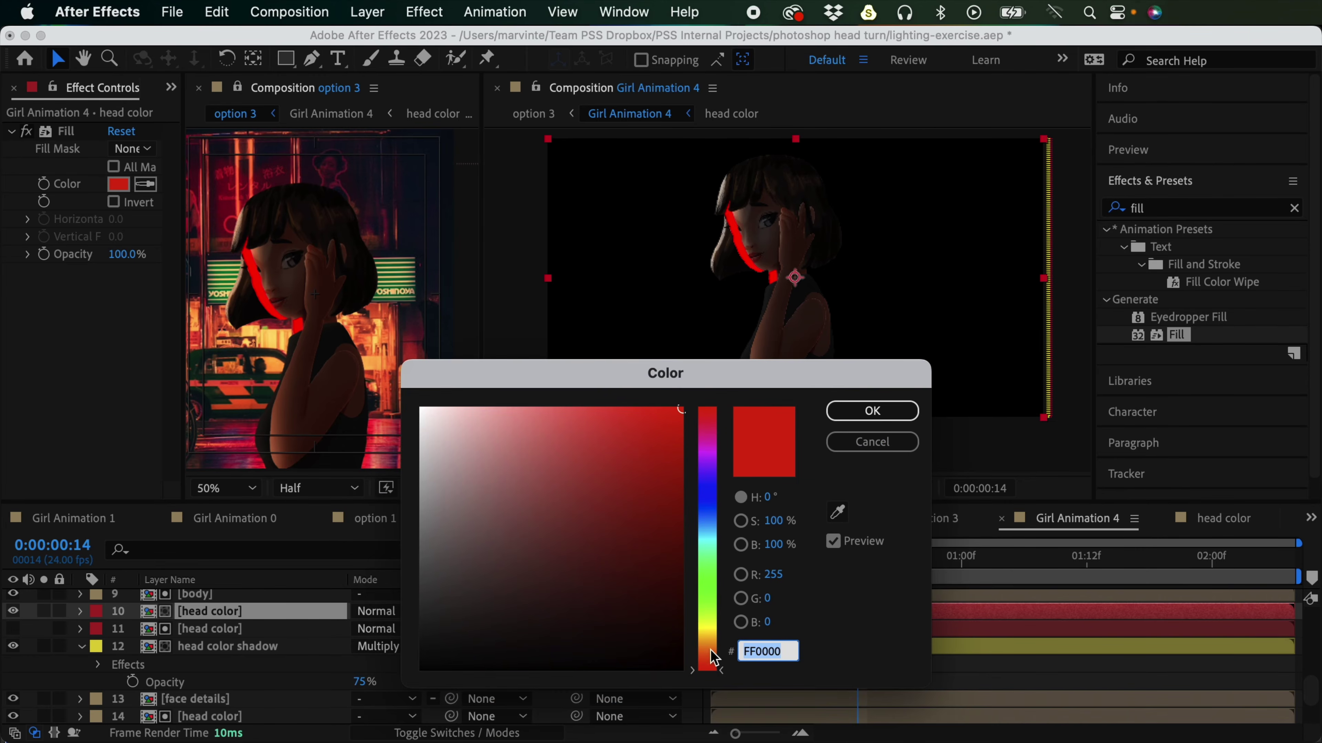
pyautogui.moveTo(710, 659); pyautogui.dragTo(709, 648)
pyautogui.moveTo(679, 410); pyautogui.dragTo(638, 414)
pyautogui.click(867, 411)
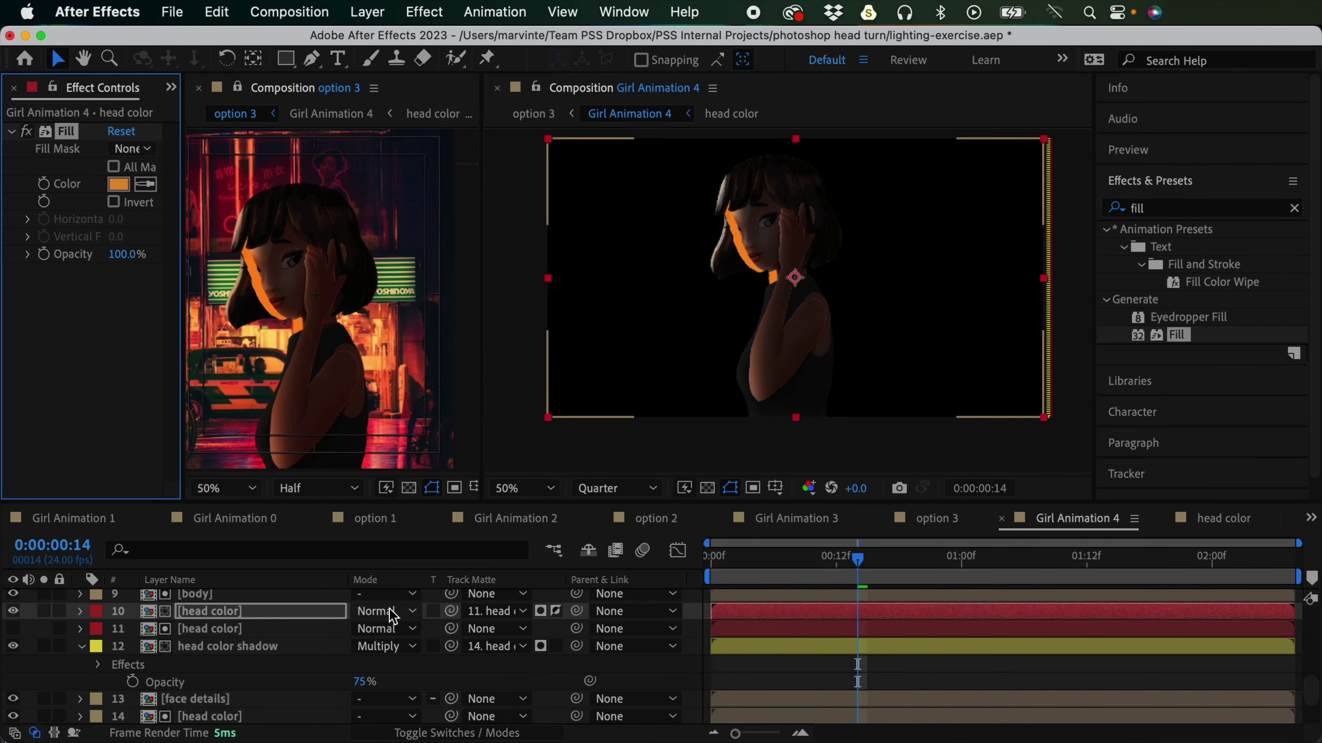
# Step: Try the Add blending mode on the orange head color rim layer, keeping its Fill color
pyautogui.click(387, 613)
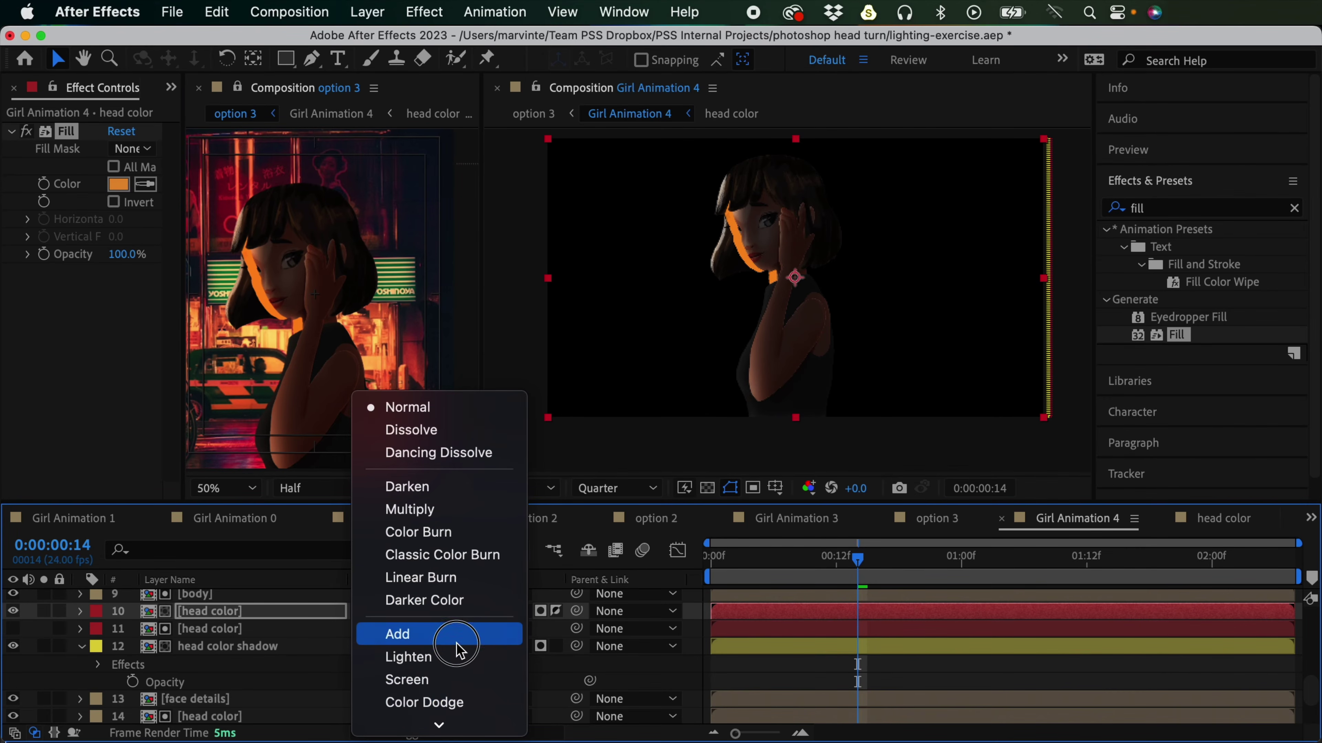
pyautogui.click(458, 634)
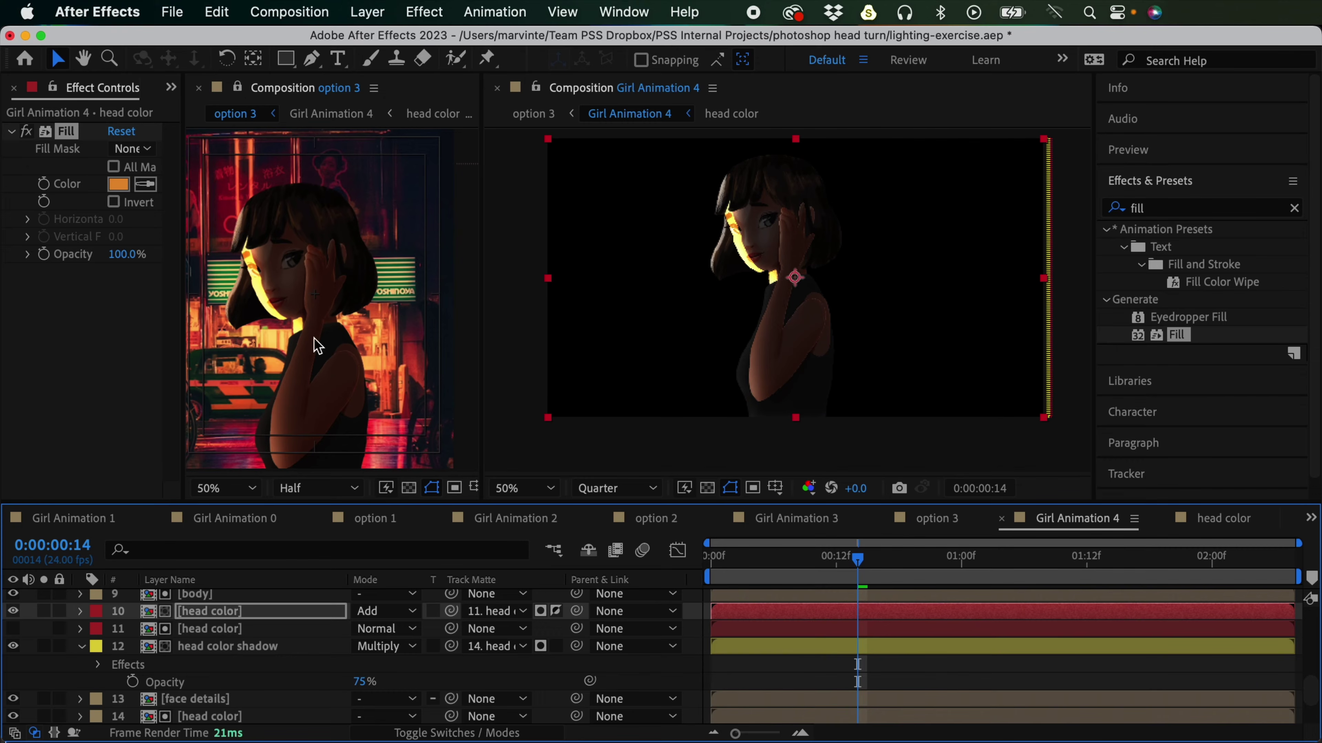
pyautogui.click(119, 184)
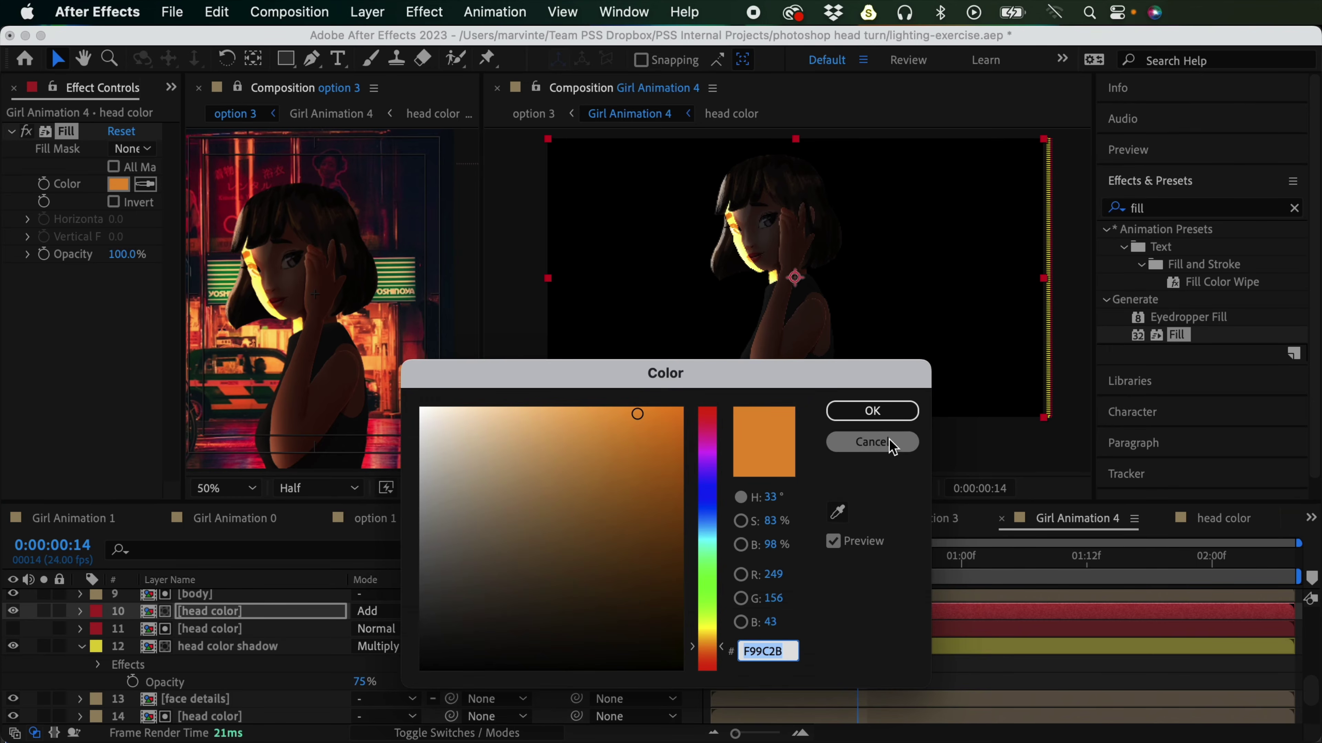
pyautogui.click(873, 444)
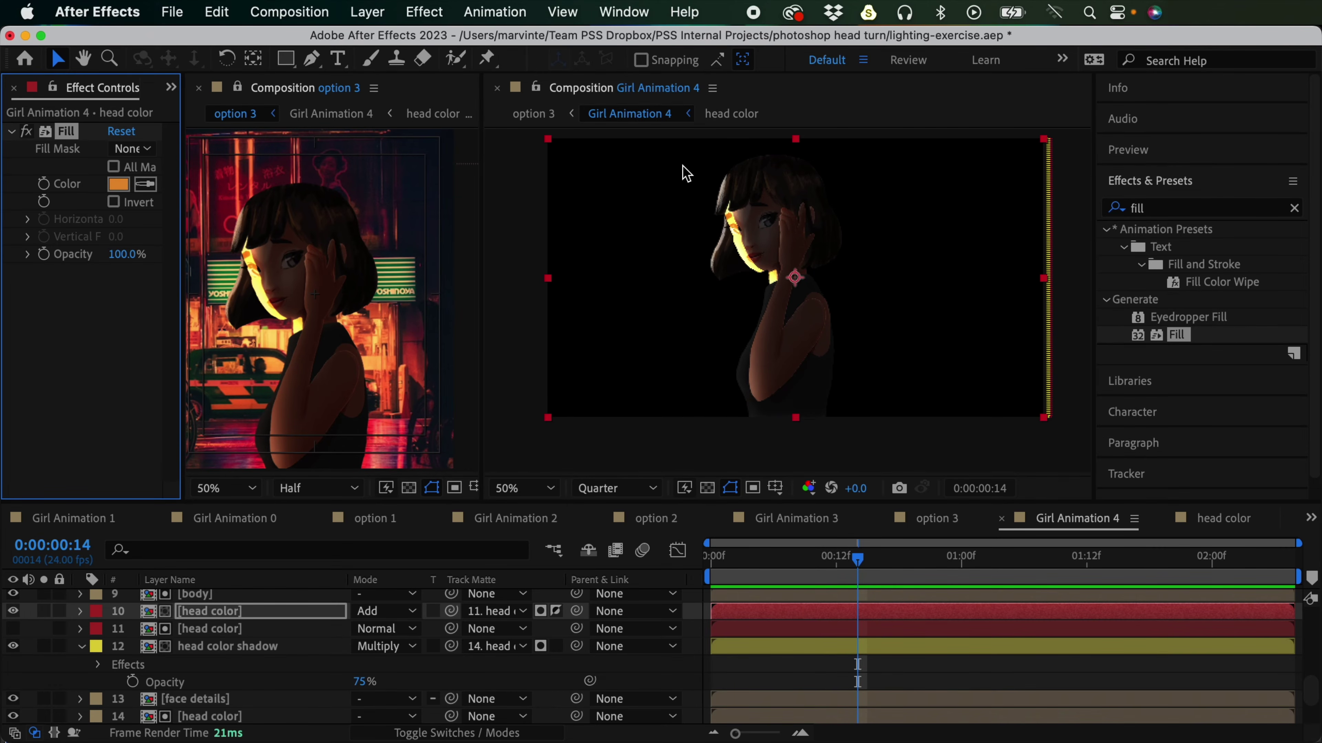
pyautogui.click(118, 184)
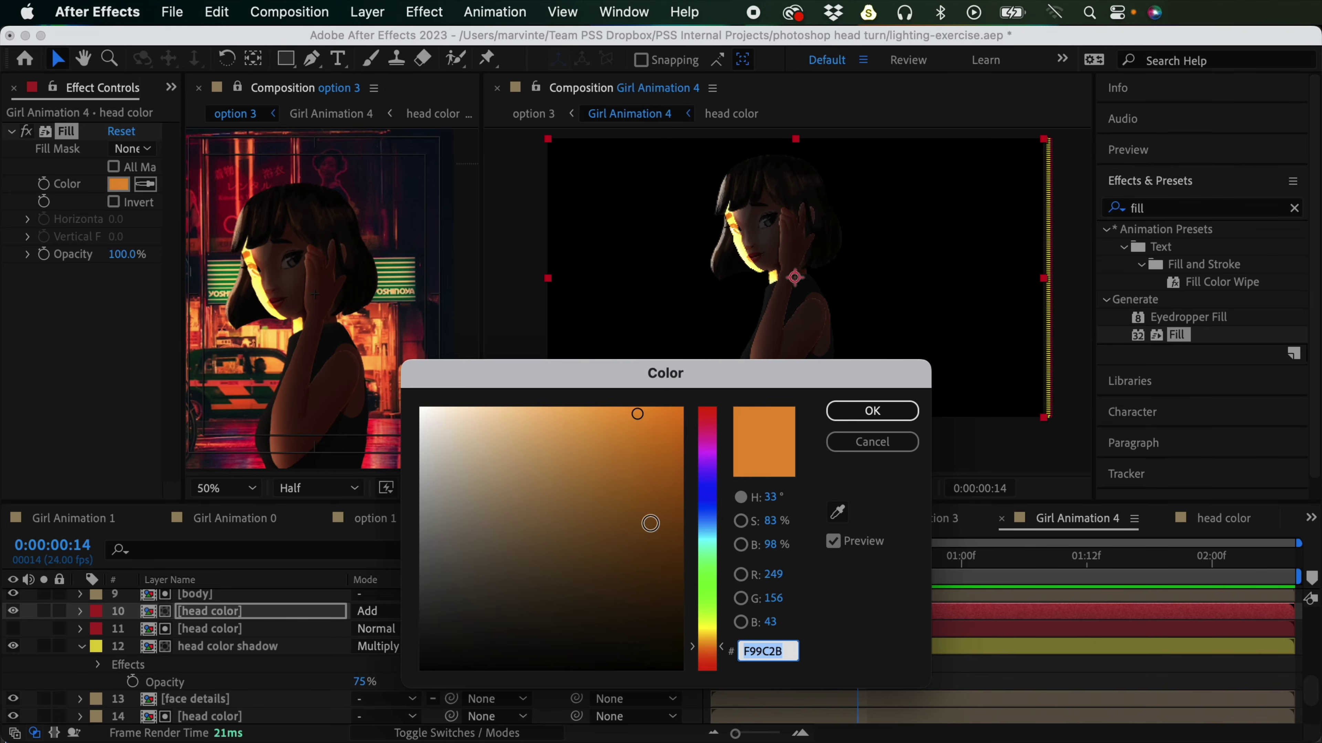
pyautogui.click(872, 441)
# Step: Set the blending mode of the head color rim layer to Color Dodge
pyautogui.click(370, 610)
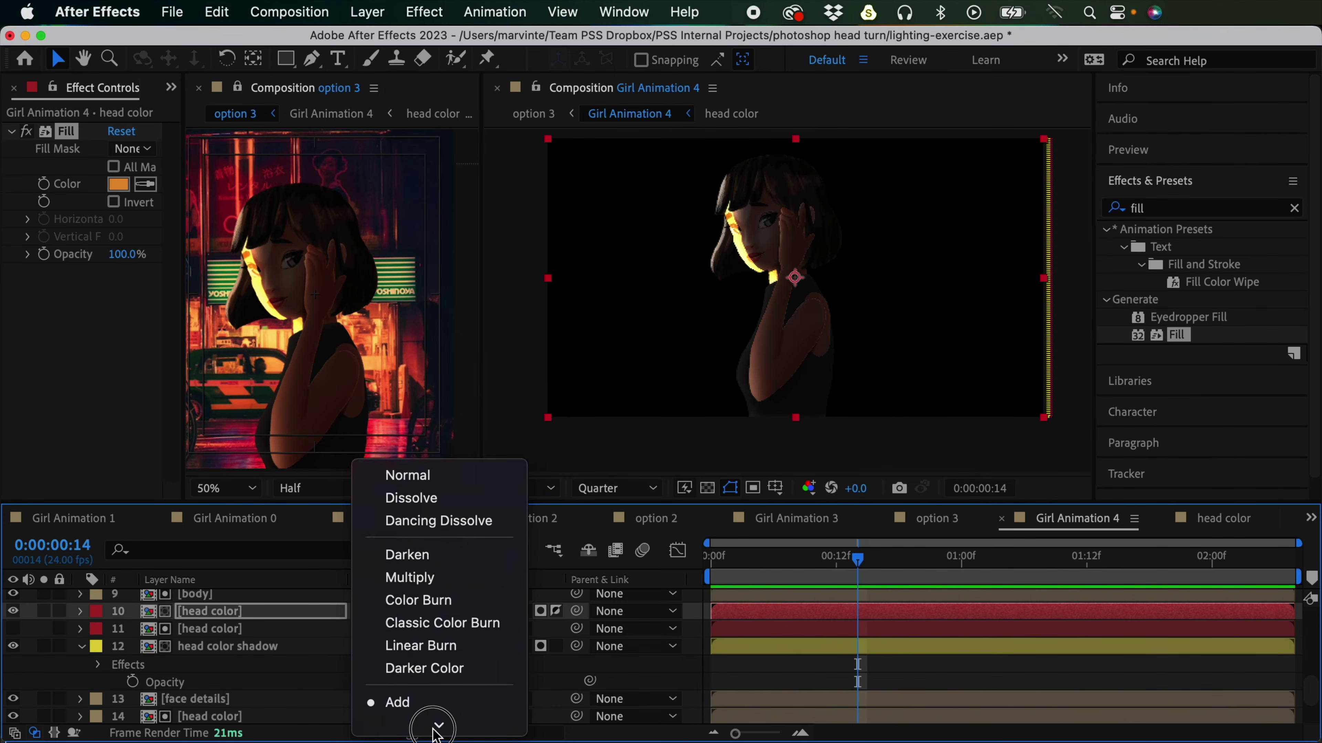
pyautogui.click(448, 676)
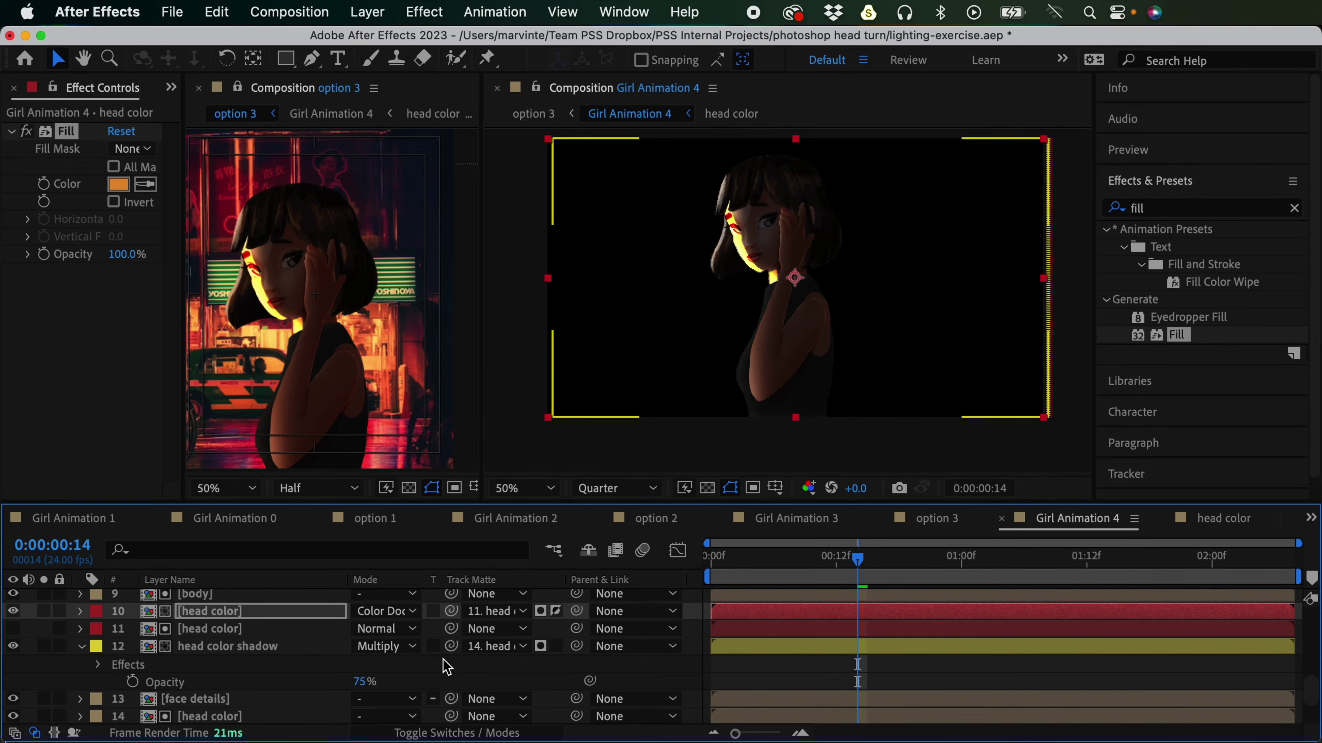
pyautogui.click(408, 610)
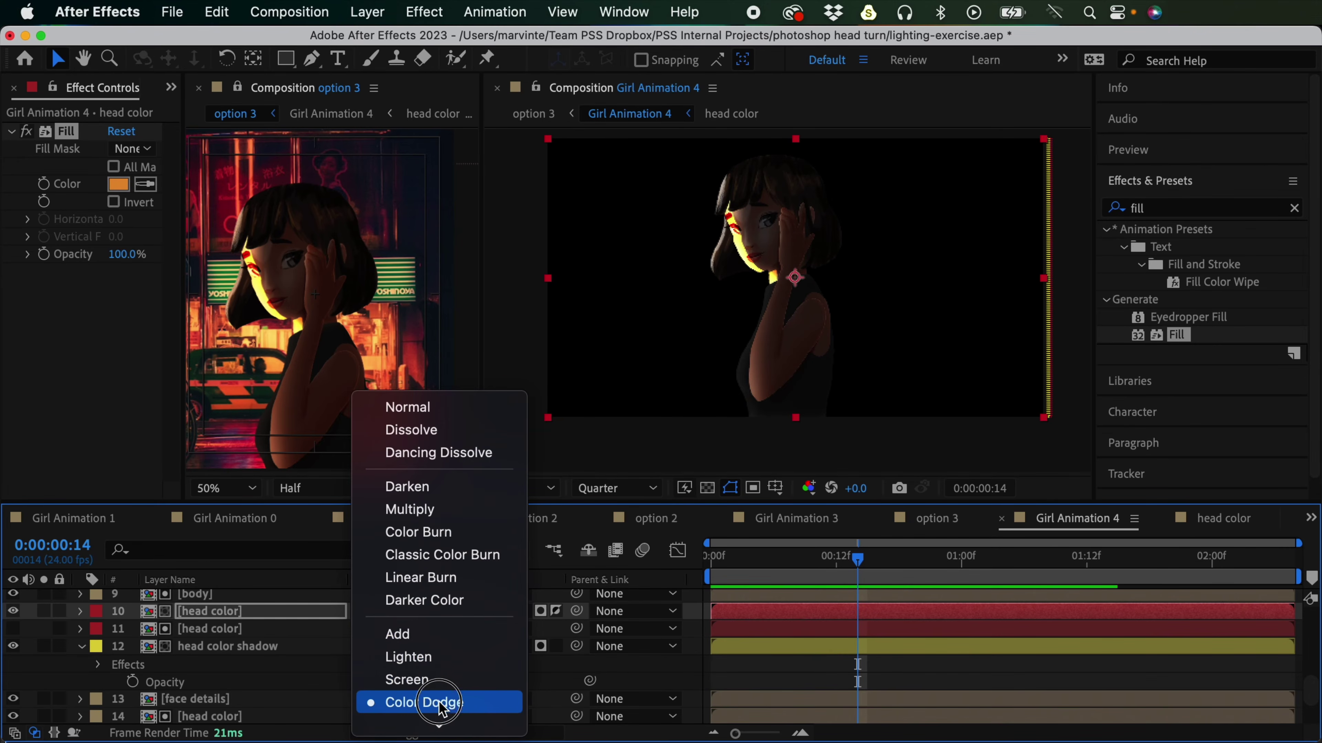
pyautogui.click(436, 702)
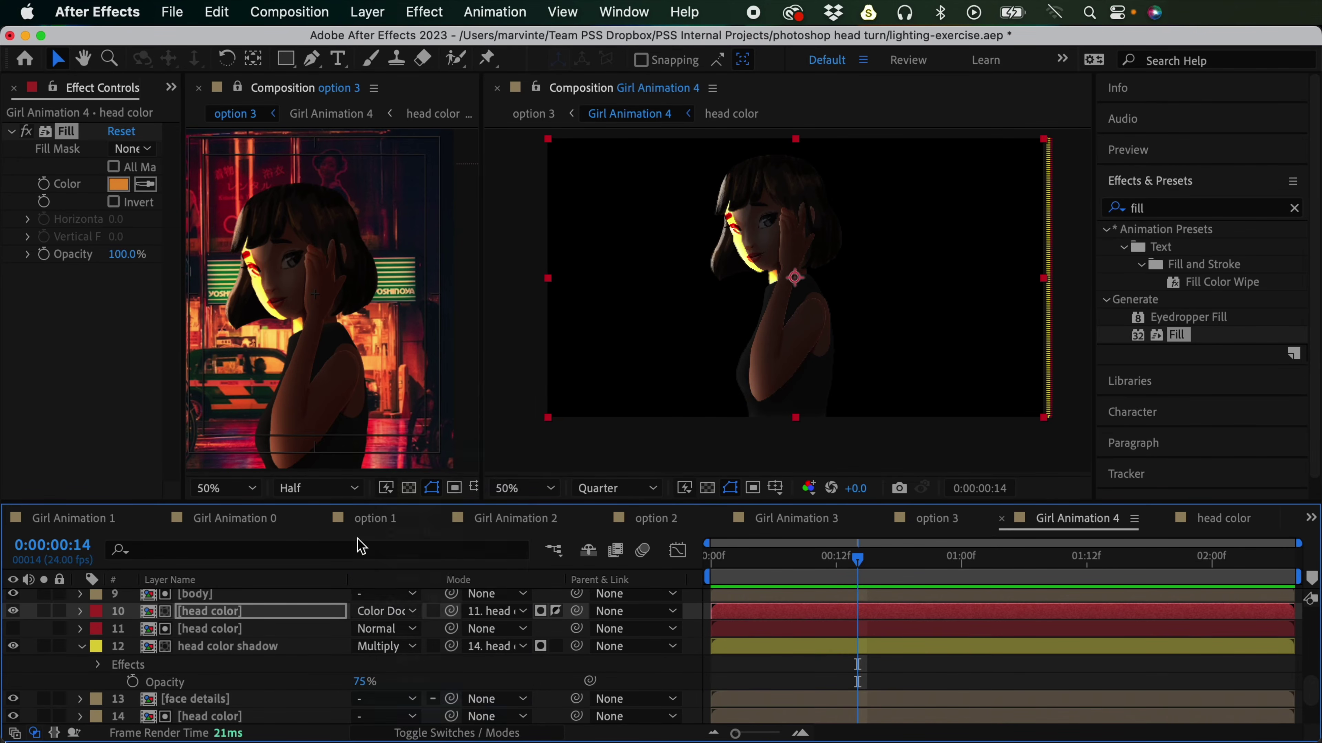
# Step: Darken the head color rim layer's Fill to brown-orange 966020
pyautogui.click(118, 184)
pyautogui.moveTo(636, 416)
pyautogui.mouseDown()
pyautogui.moveTo(631, 532)
pyautogui.moveTo(628, 500)
pyautogui.mouseUp()
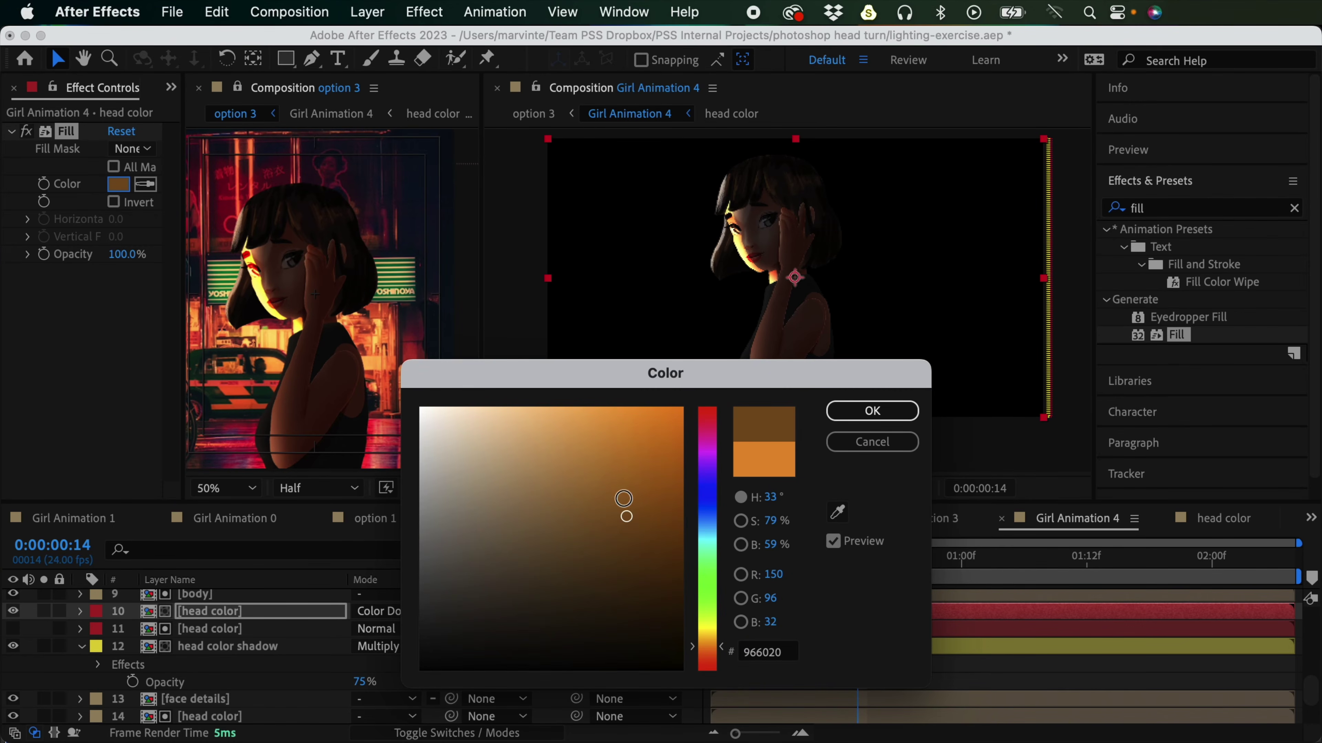
pyautogui.click(877, 414)
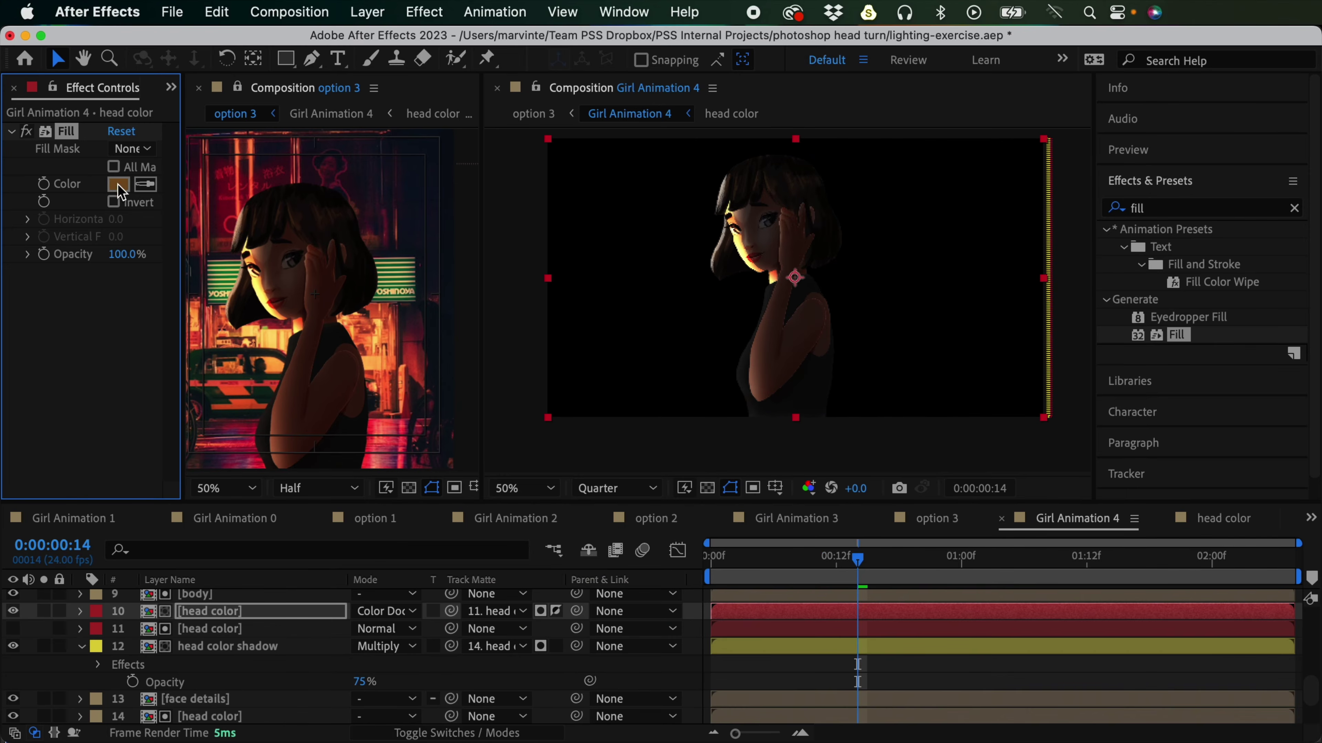
# Step: Try a darker crimson, 7D182D, as the Fill color of the head color rim layer
pyautogui.click(118, 184)
pyautogui.moveTo(717, 655); pyautogui.dragTo(717, 657)
pyautogui.moveTo(628, 516); pyautogui.dragTo(631, 543)
pyautogui.click(705, 420)
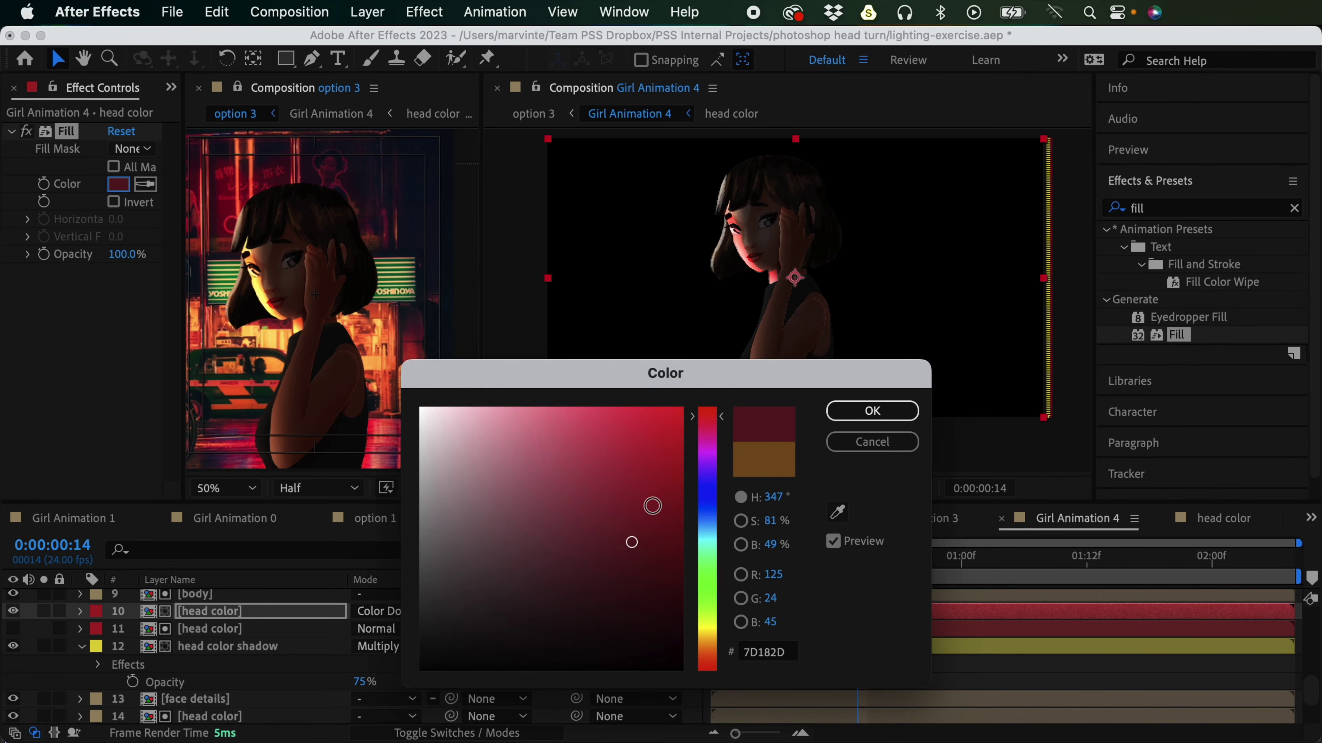
pyautogui.click(874, 412)
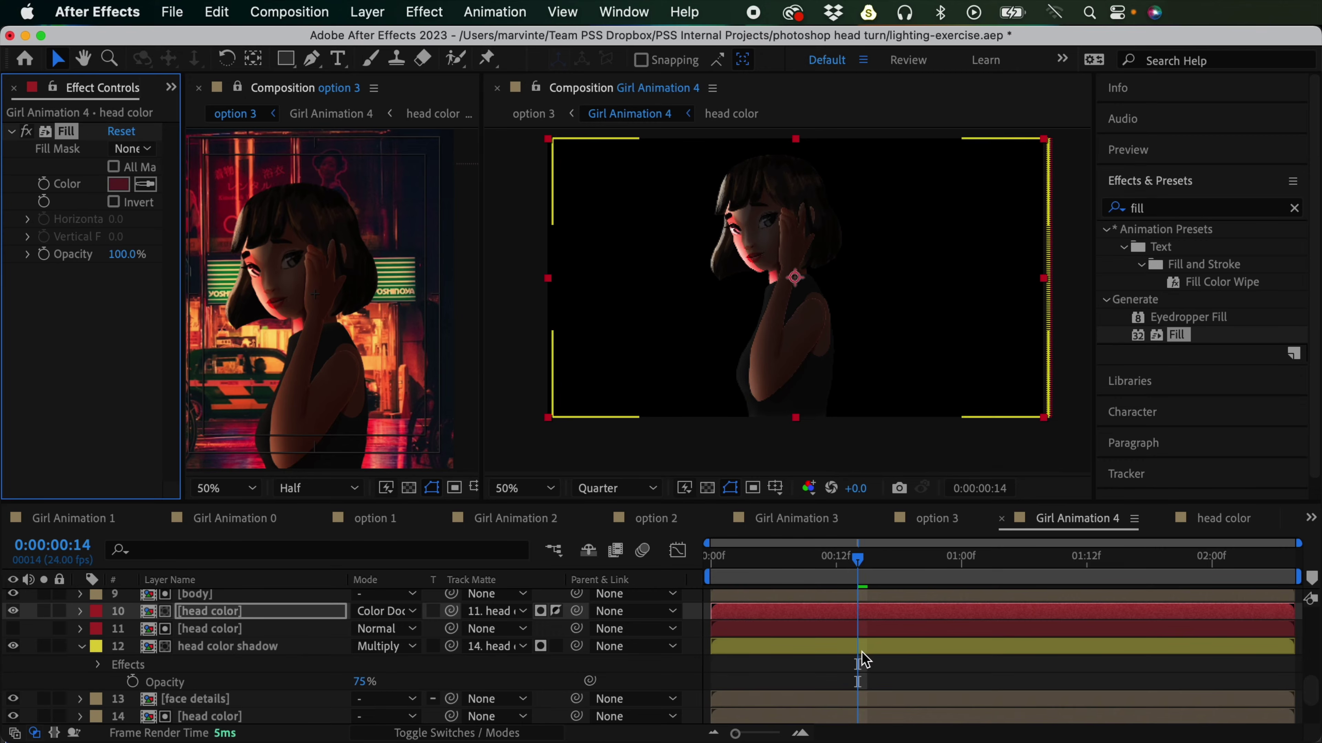
# Step: Try a dark yellow hue, 7D5F18, for the face rim's Fill color
pyautogui.click(128, 185)
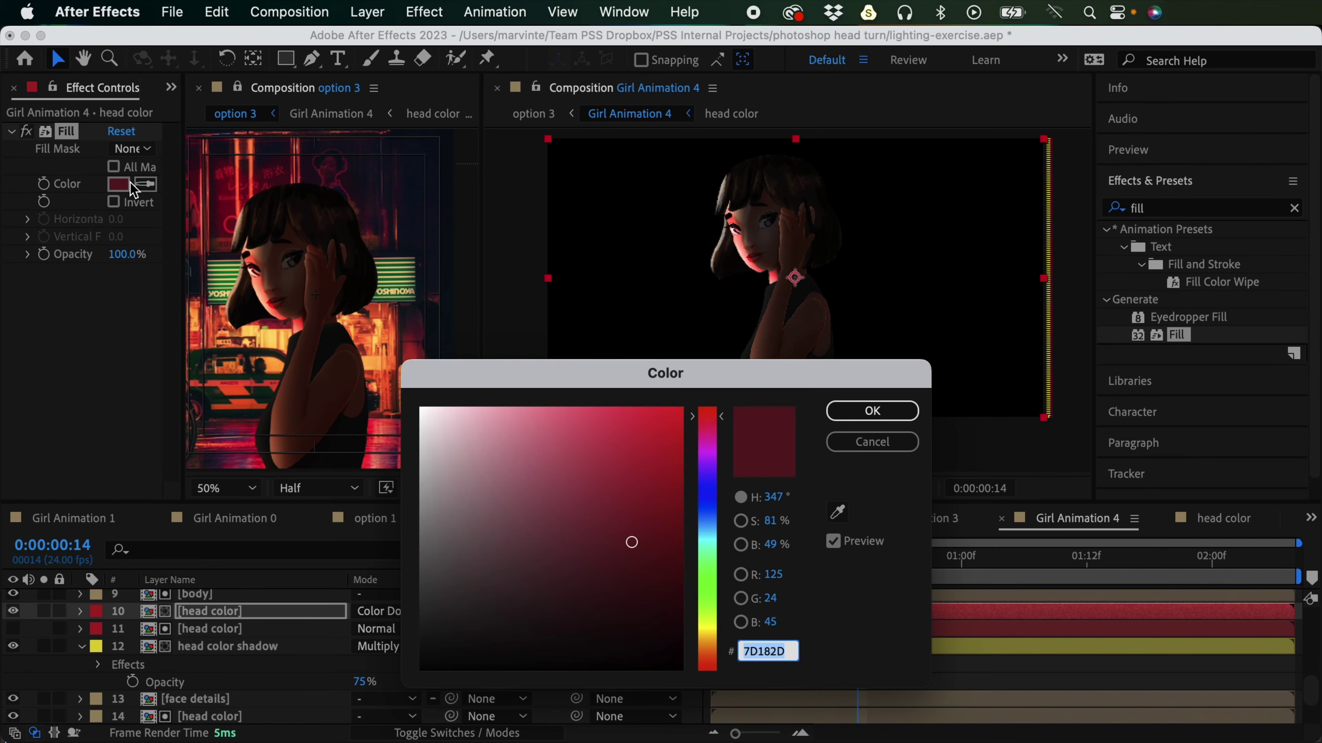
pyautogui.click(711, 635)
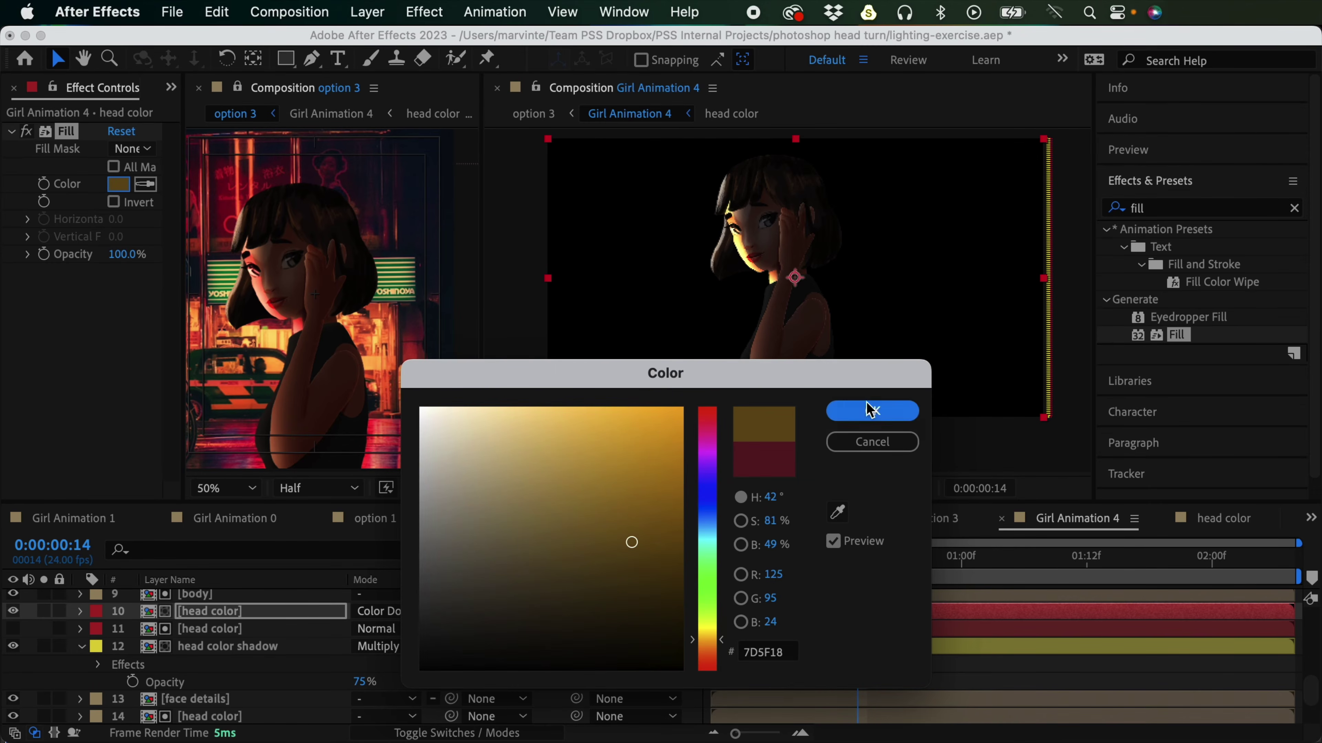
pyautogui.click(872, 411)
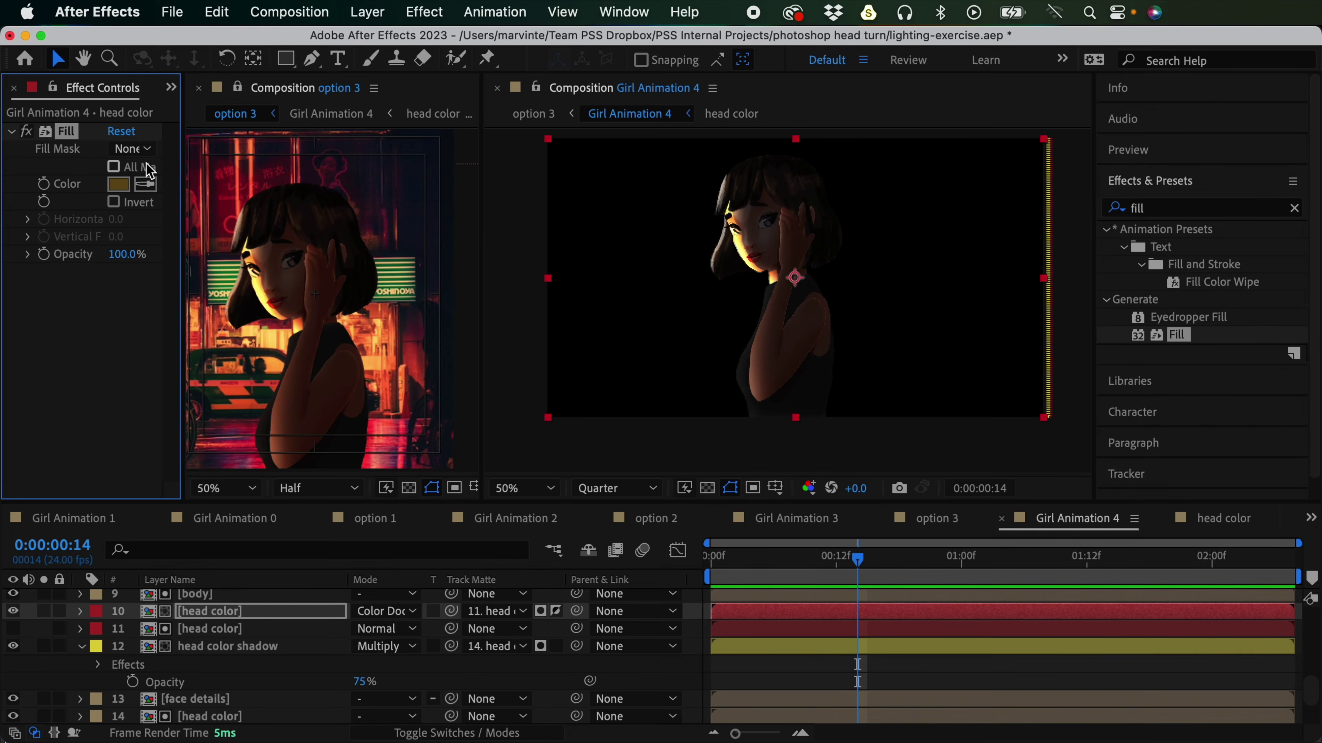
# Step: Set the face rim's Fill color to dark crimson 7D1836
pyautogui.click(118, 184)
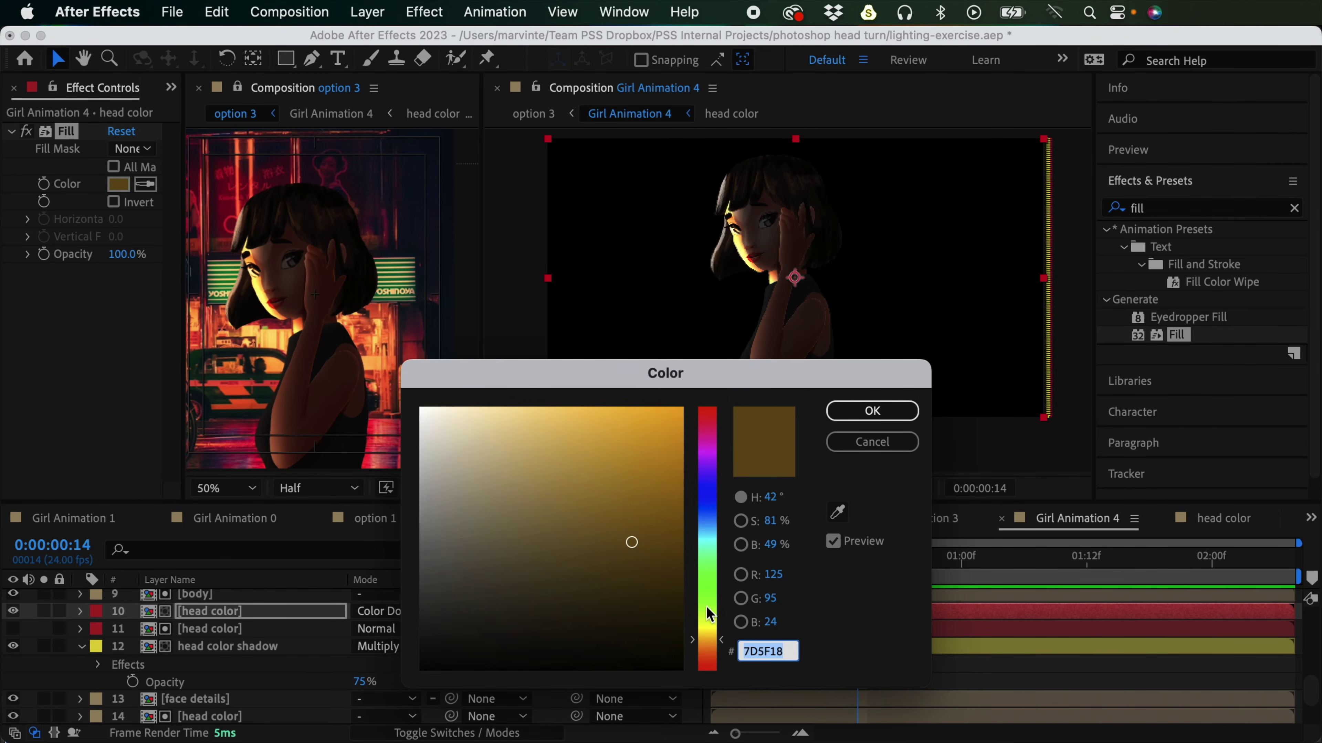
pyautogui.click(707, 421)
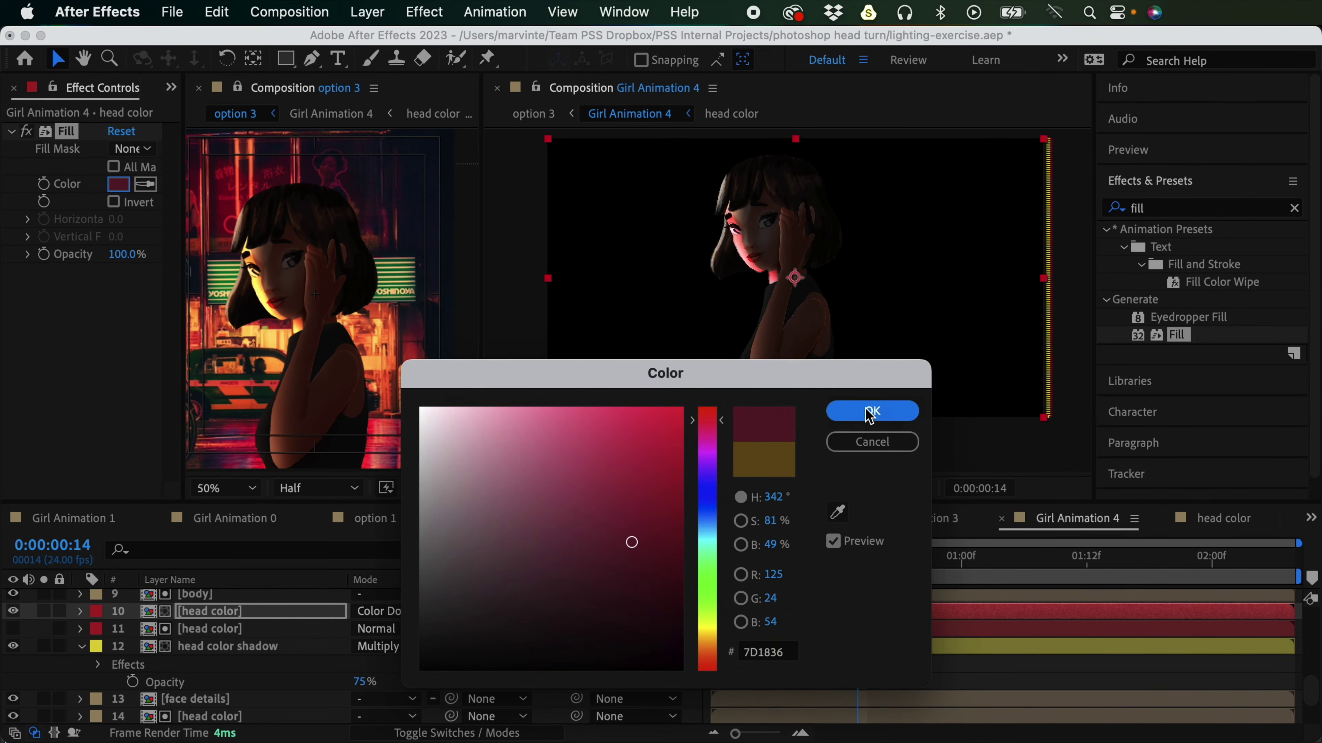
pyautogui.click(870, 411)
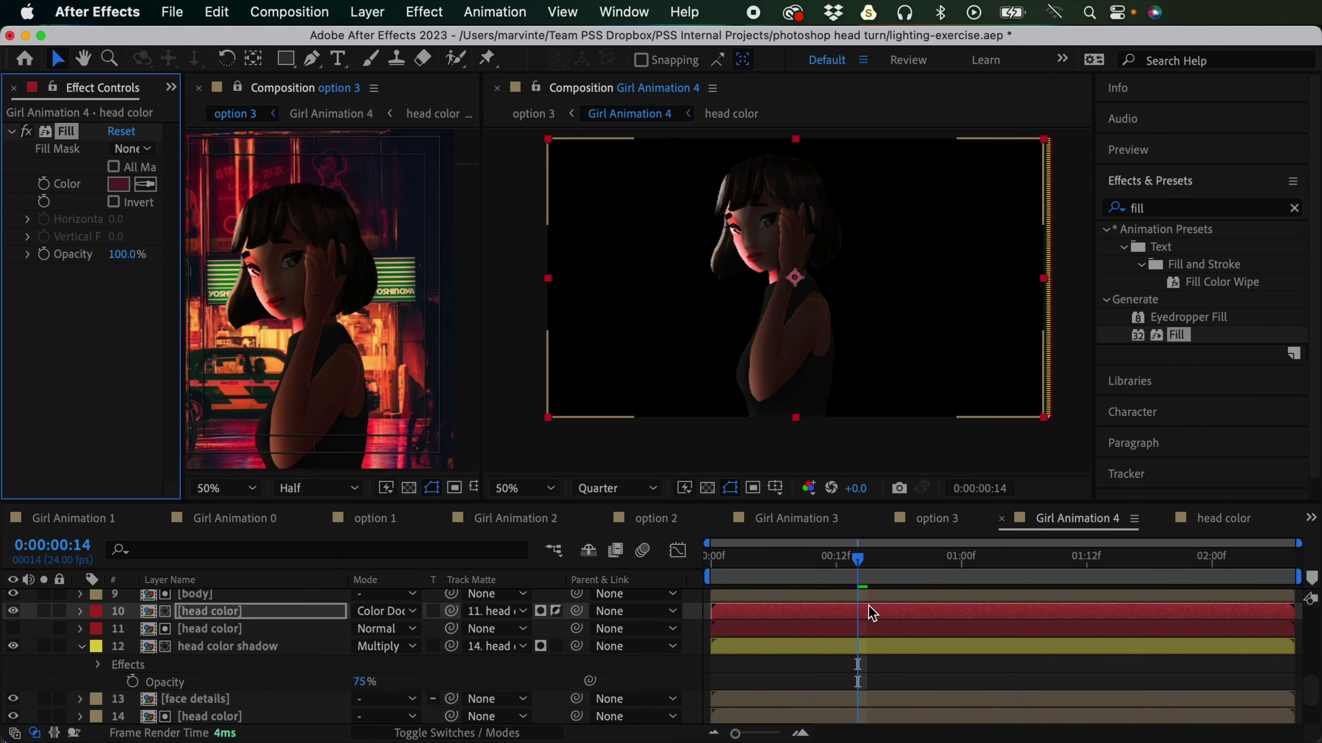
# Step: Move the hidden head color matte copy slightly back to thin the rim light on the face
pyautogui.click(865, 629)
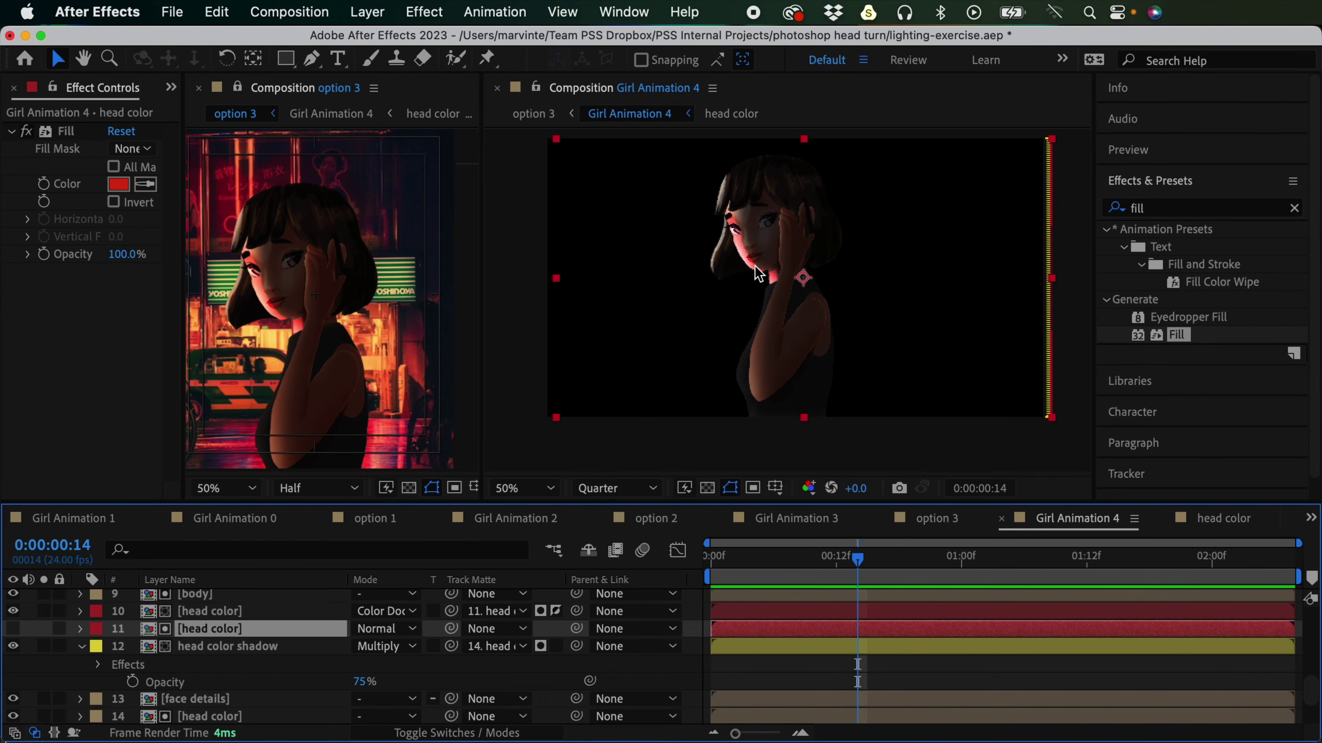
pyautogui.click(951, 229)
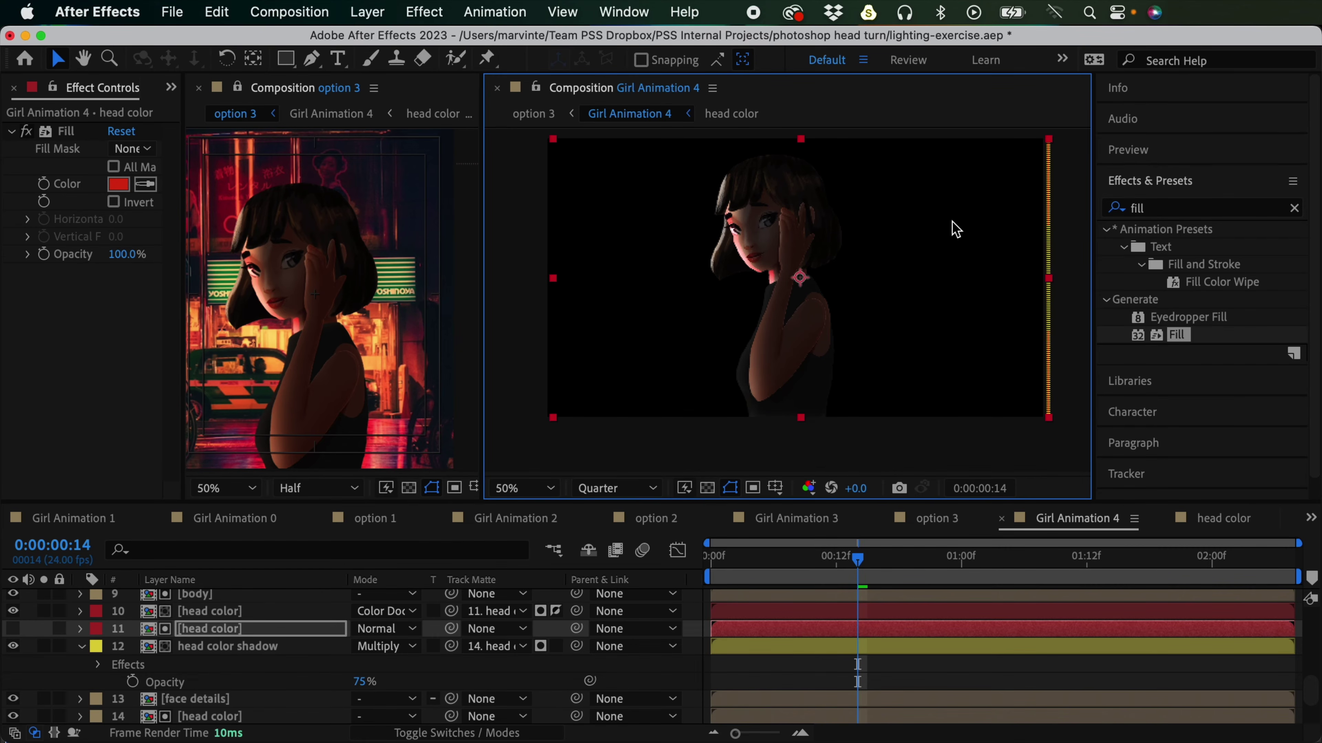
pyautogui.click(922, 583)
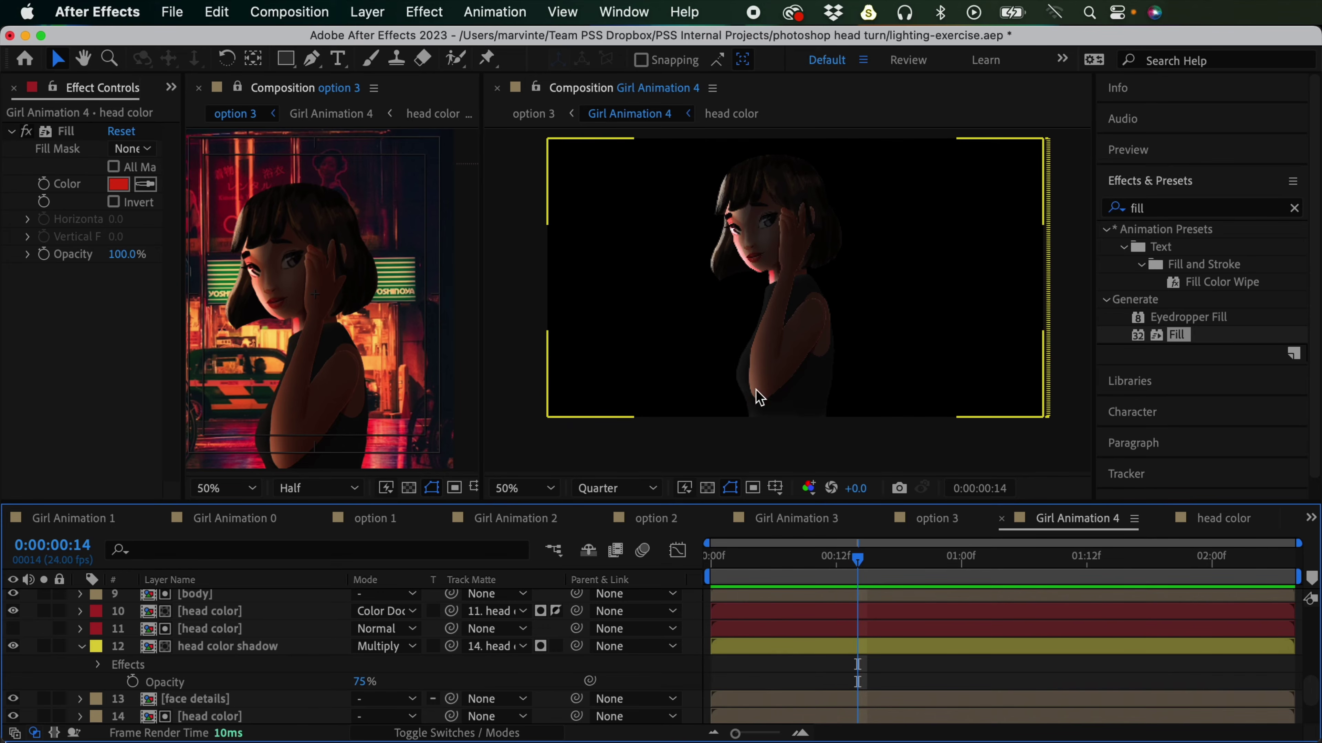
# Step: Duplicate hair front twice above its shadow and build a Fill rim in Color Dodge mode, using the lower copy as inverted matte
pyautogui.click(760, 429)
pyautogui.scroll(5, 364, 651)
pyautogui.click(244, 652)
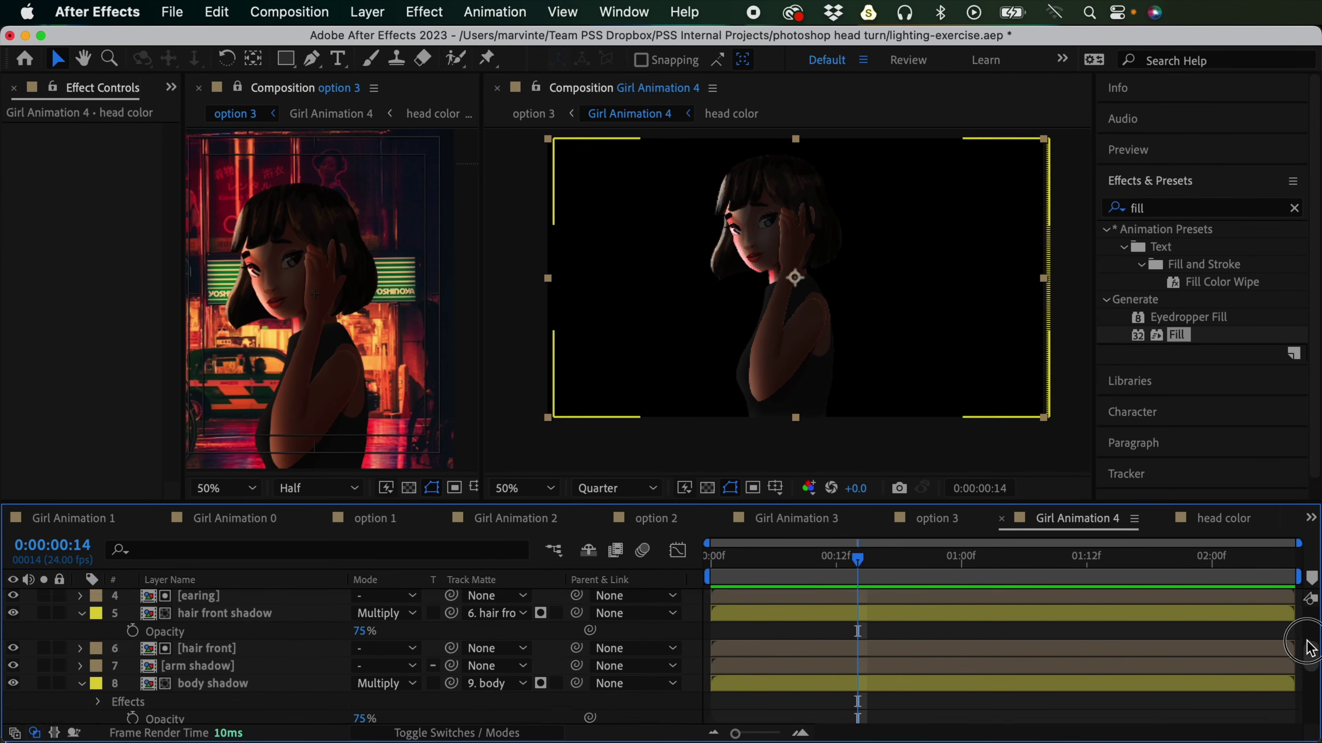
pyautogui.moveTo(1177, 335); pyautogui.dragTo(900, 230)
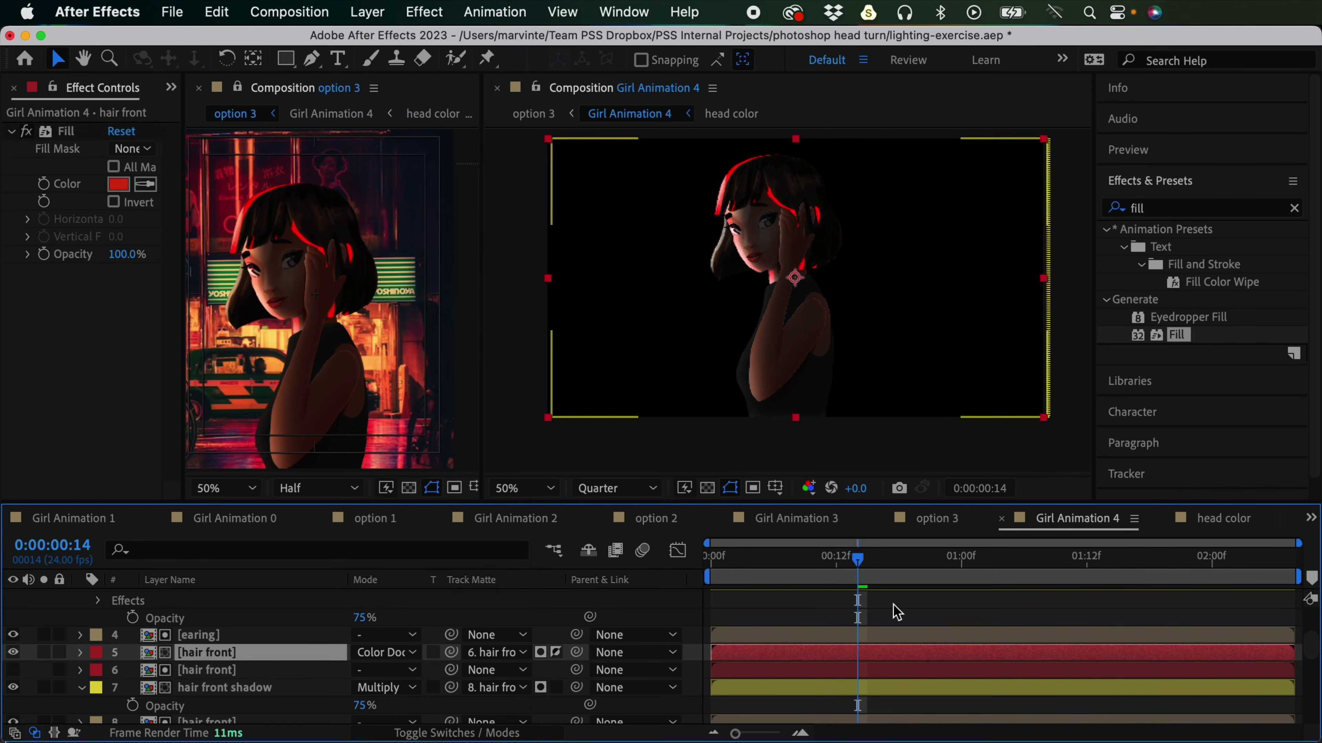
pyautogui.click(250, 672)
# Step: Add a matching dark crimson Fill rim light in Color Dodge mode to the rest of the hair
pyautogui.scroll(-5, 364, 677)
pyautogui.click(213, 711)
pyautogui.doubleClick(1177, 335)
pyautogui.click(385, 651)
pyautogui.click(413, 180)
# Step: Duplicate the body layer twice and place the two copies above the body shadow layer
pyautogui.scroll(5, 1290, 708)
pyautogui.click(206, 627)
pyautogui.press('super+d')
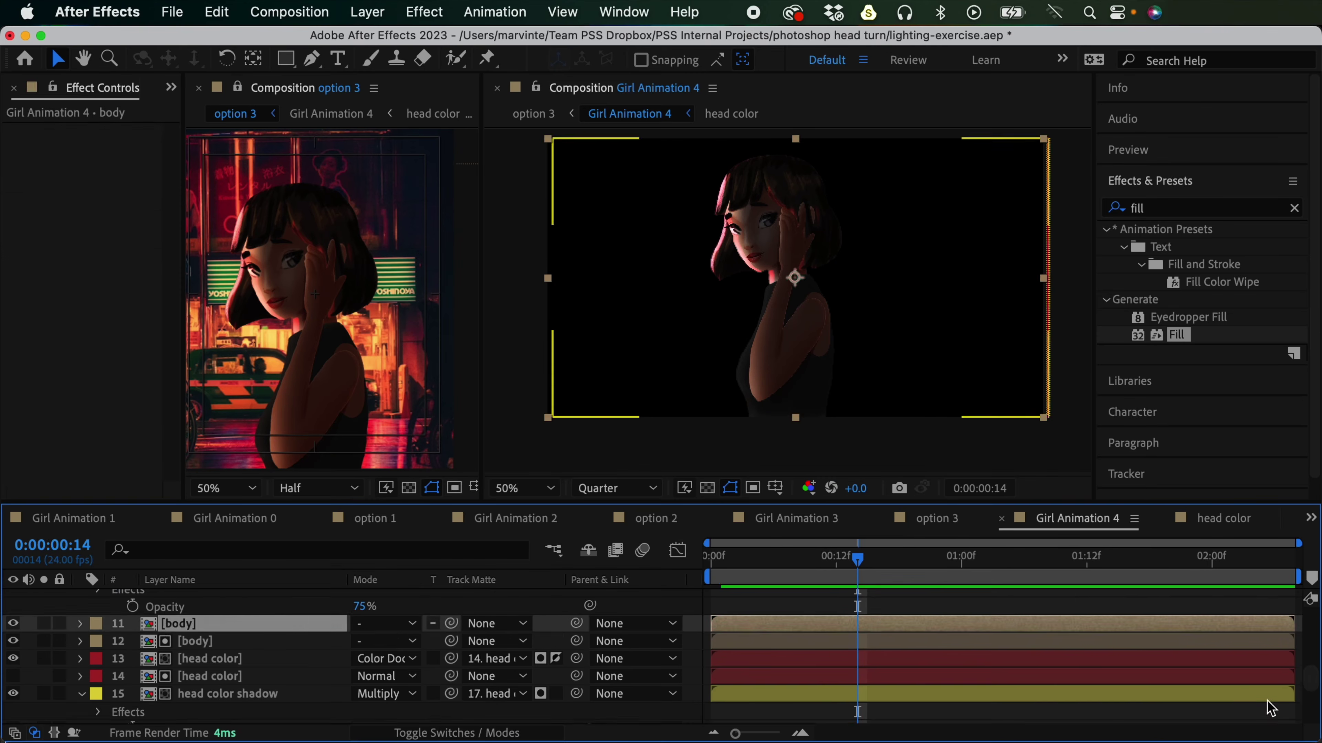
pyautogui.press('super+d')
pyautogui.moveTo(206, 669); pyautogui.dragTo(206, 608)
# Step: Invert-matte the upper body copy with the lower one, paste the crimson Fill onto it, and check the rim at frame 13
pyautogui.moveTo(451, 616); pyautogui.dragTo(291, 635)
pyautogui.click(555, 617)
pyautogui.press('super+v')
pyautogui.click(886, 681)
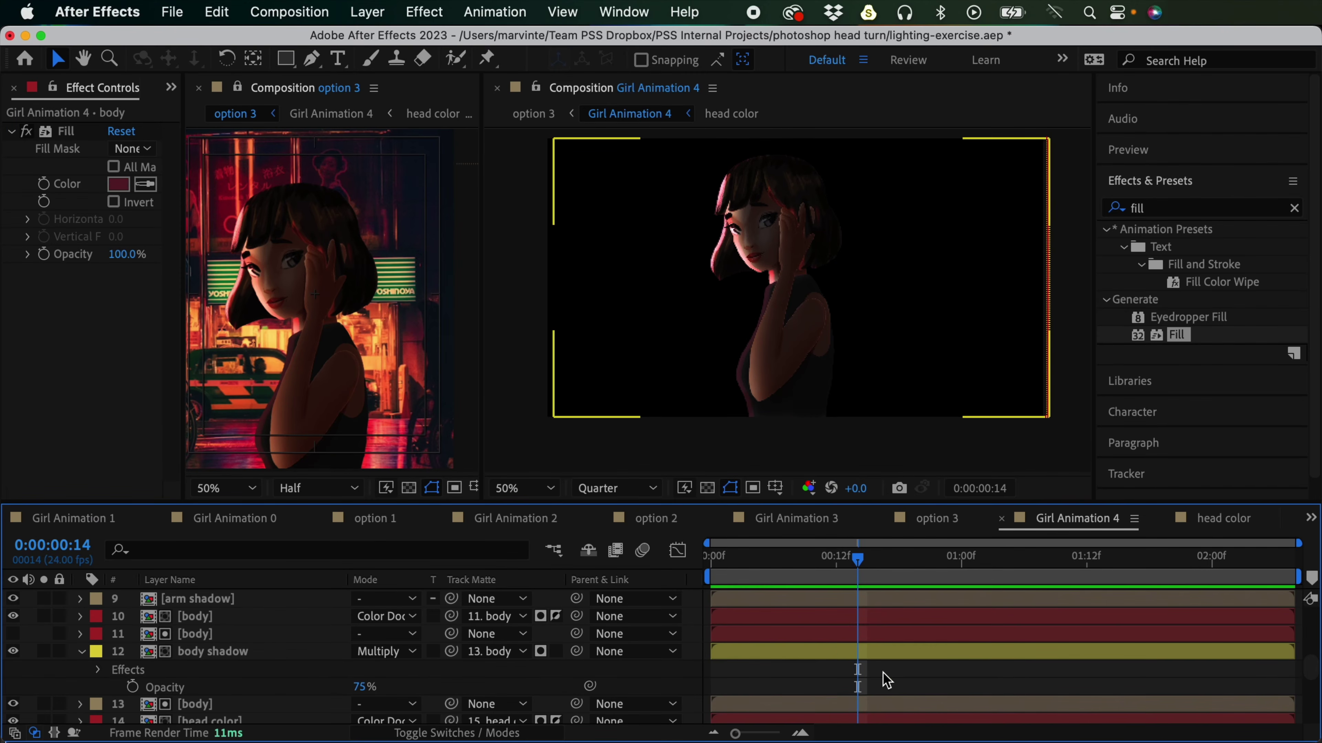
pyautogui.moveTo(867, 566)
pyautogui.mouseDown()
pyautogui.moveTo(1039, 567)
pyautogui.moveTo(846, 562)
pyautogui.mouseUp()
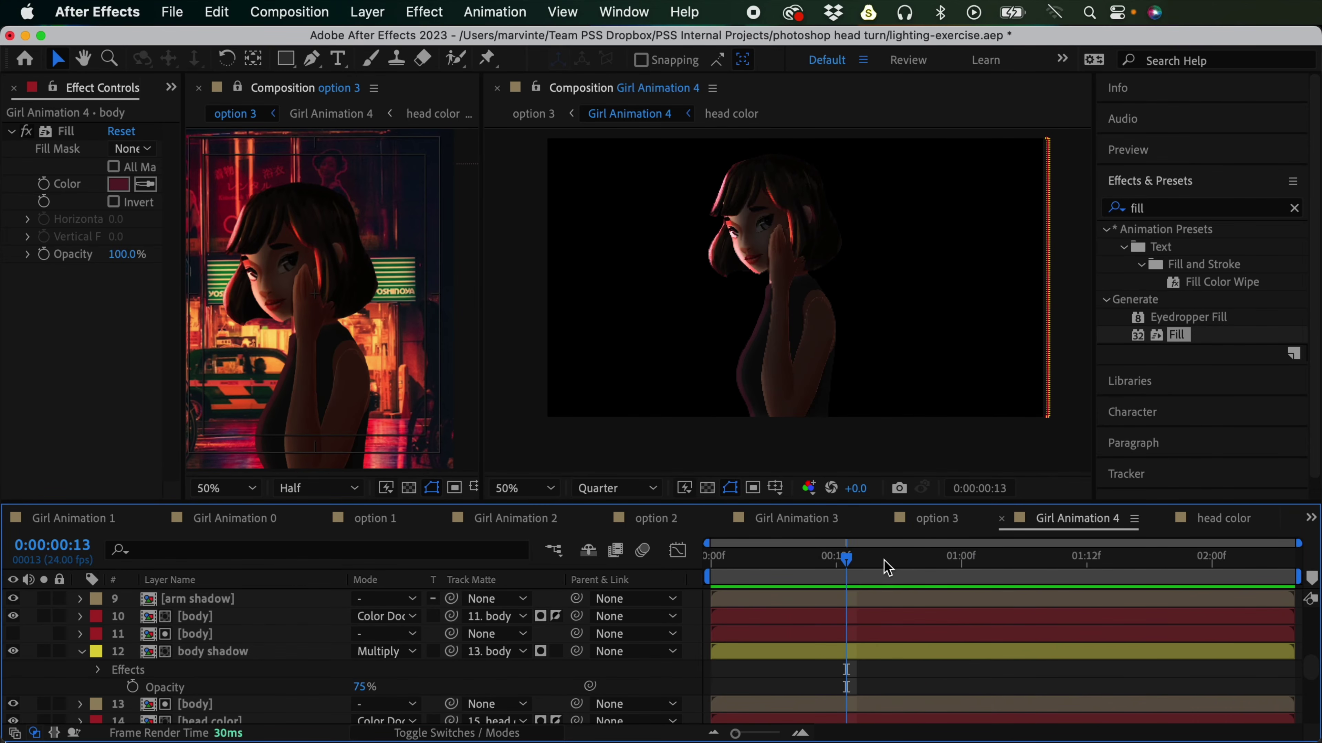
# Step: Check the lighting at frames 18, 19 and 1:01, and delete the masks from the head color shadow layer
pyautogui.click(898, 560)
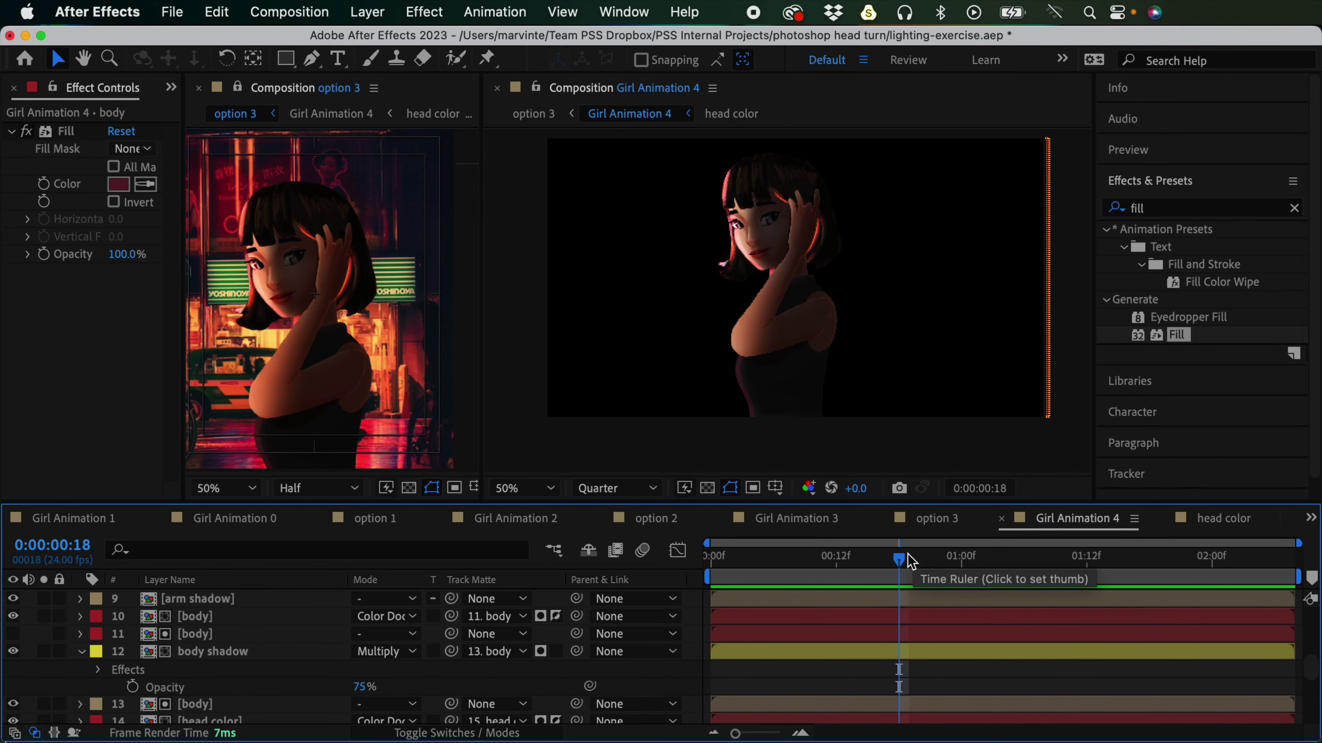
pyautogui.click(909, 559)
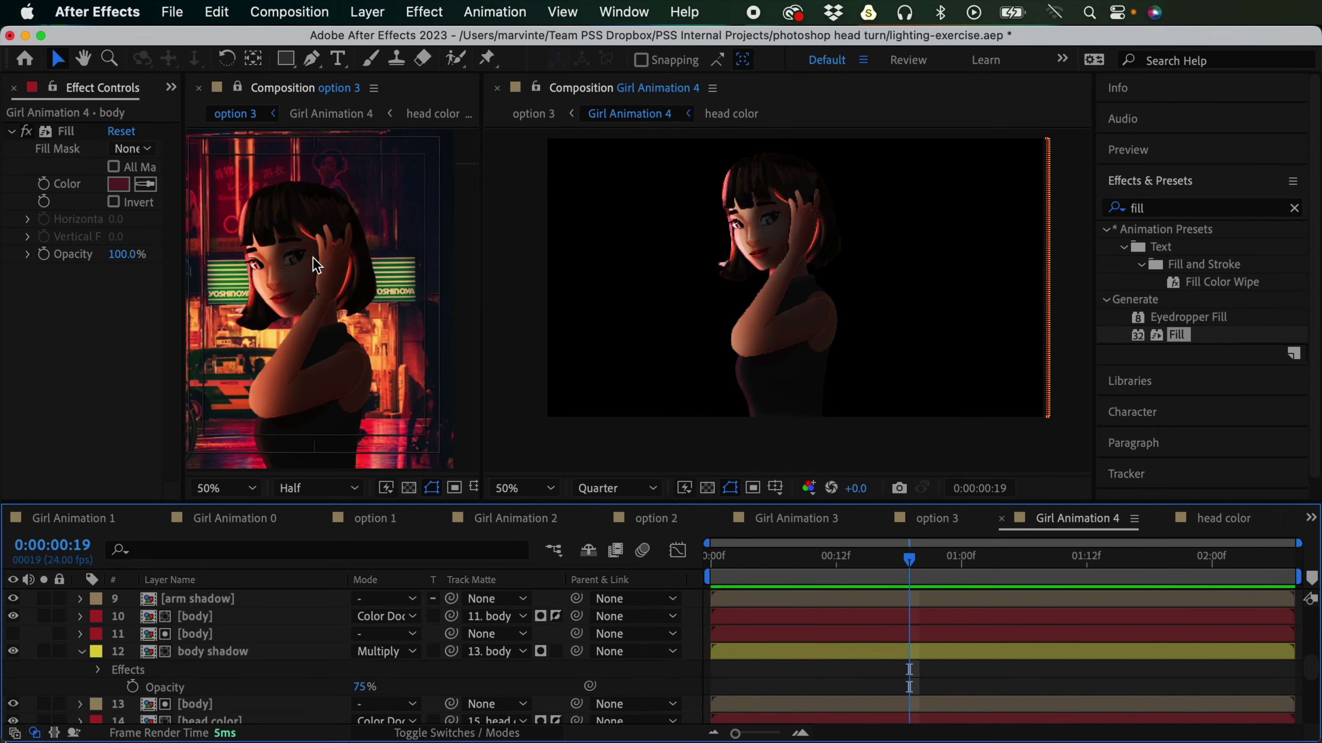
pyautogui.moveTo(972, 575)
pyautogui.mouseDown()
pyautogui.moveTo(1009, 566)
pyautogui.moveTo(972, 570)
pyautogui.mouseUp()
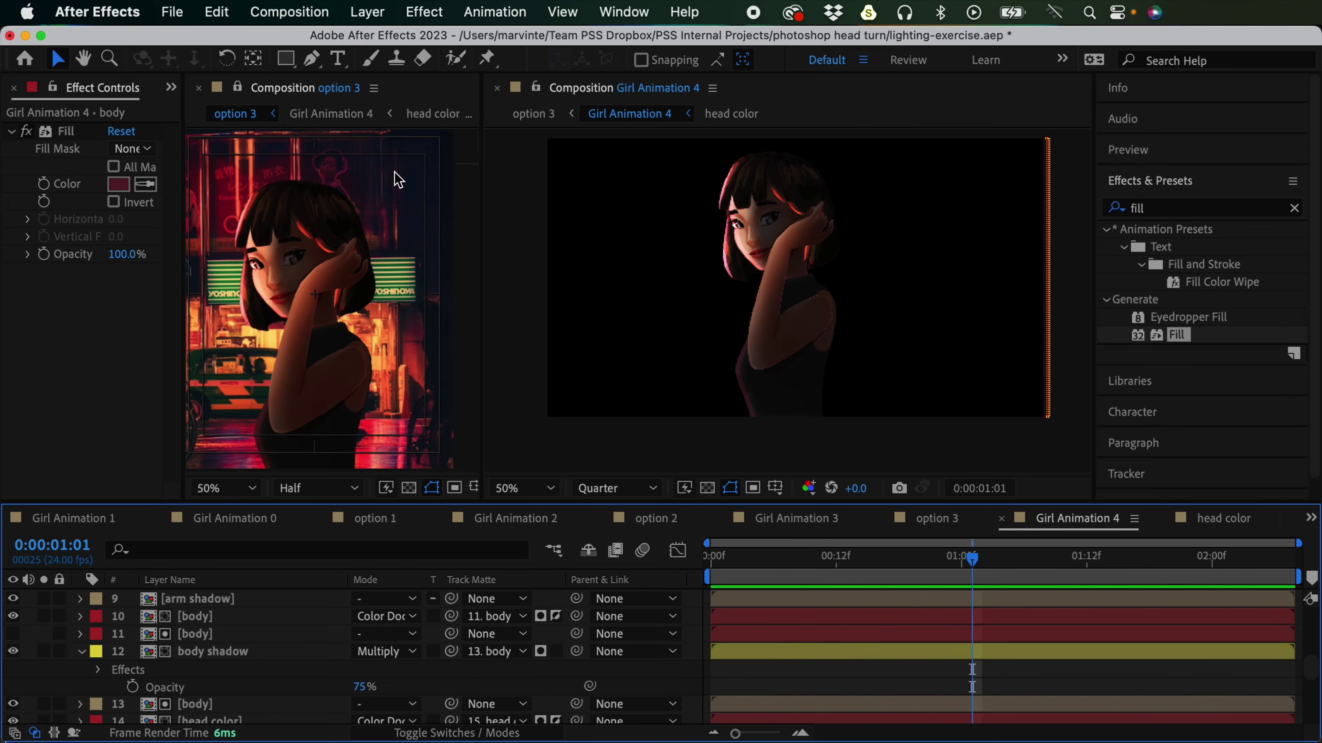
pyautogui.moveTo(1308, 669); pyautogui.dragTo(1309, 696)
pyautogui.click(938, 613)
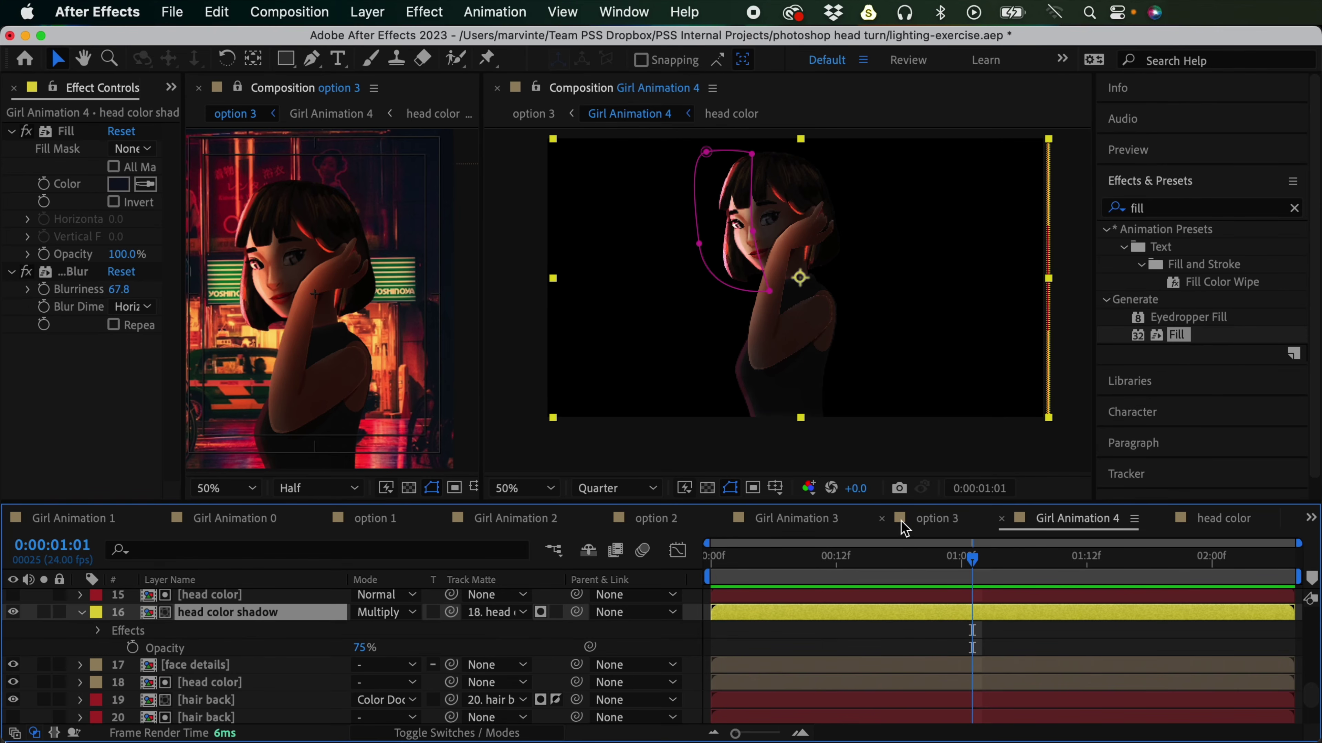
pyautogui.click(81, 612)
pyautogui.click(81, 612)
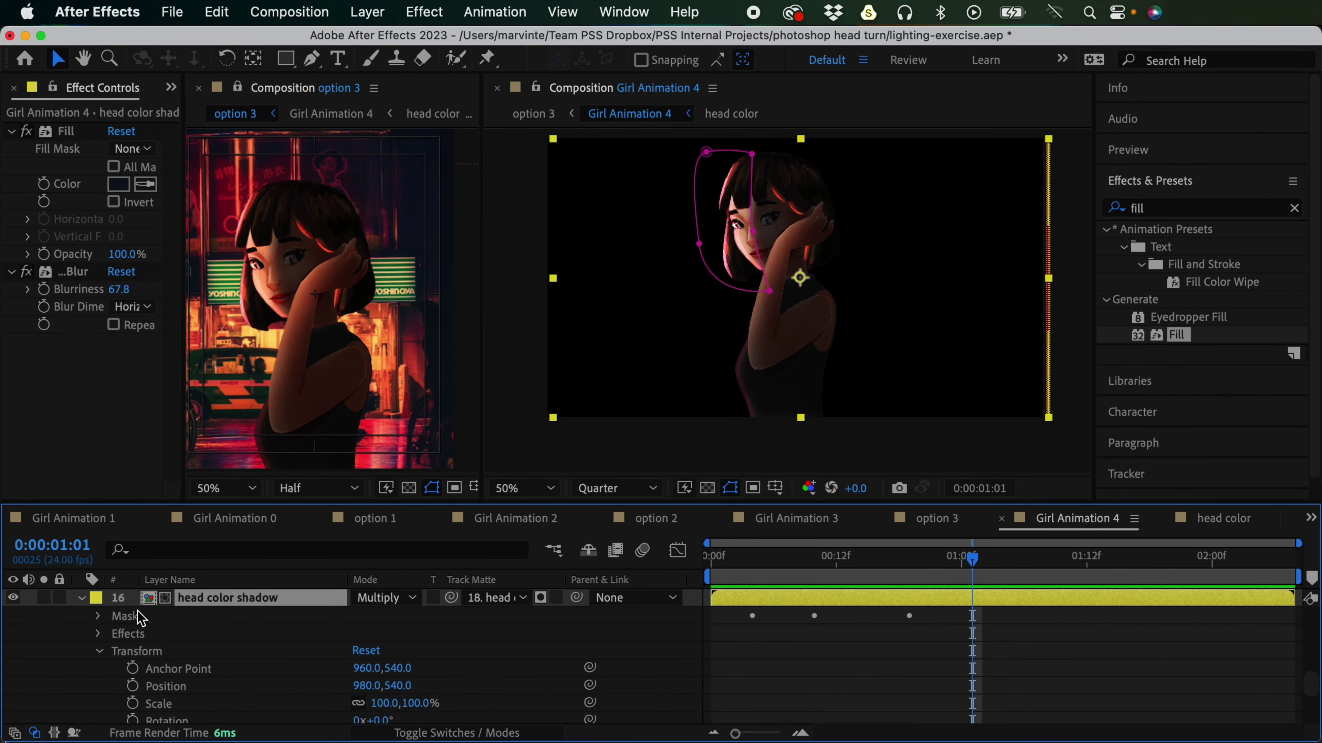
pyautogui.click(139, 616)
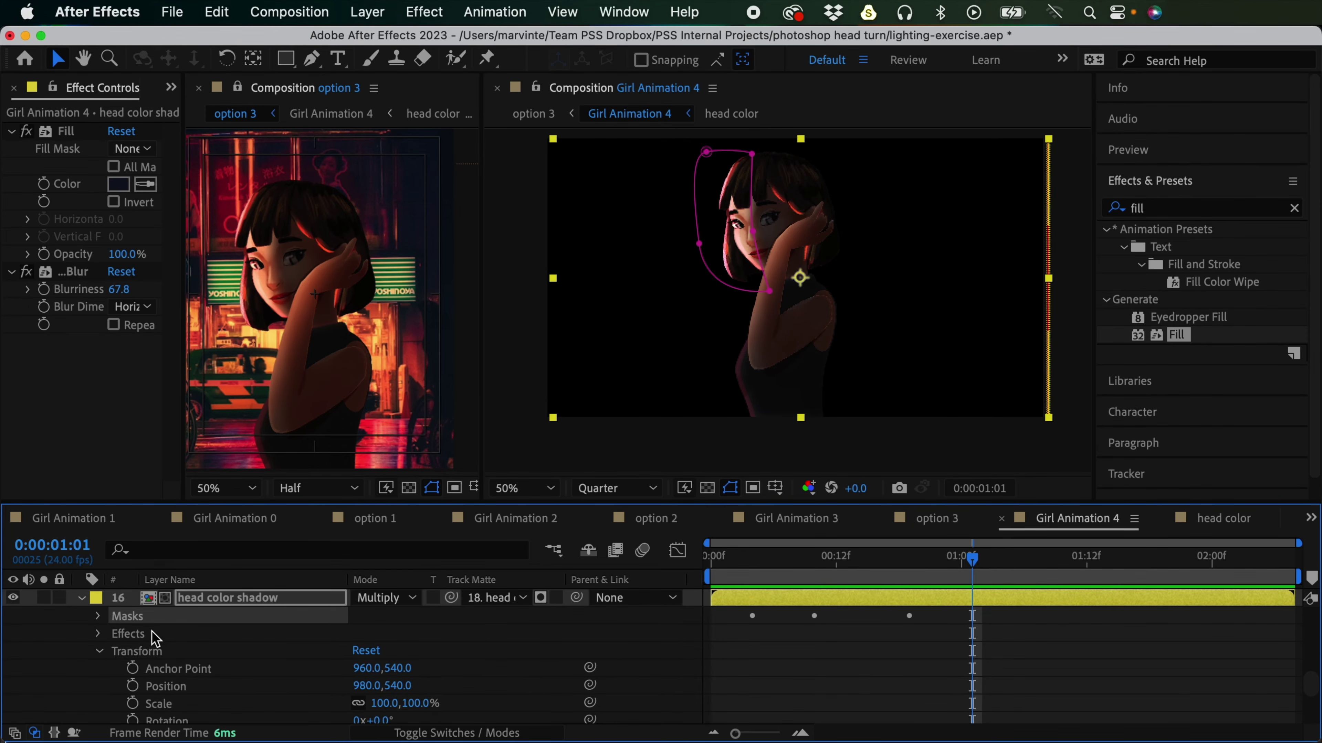
pyautogui.press('Delete')
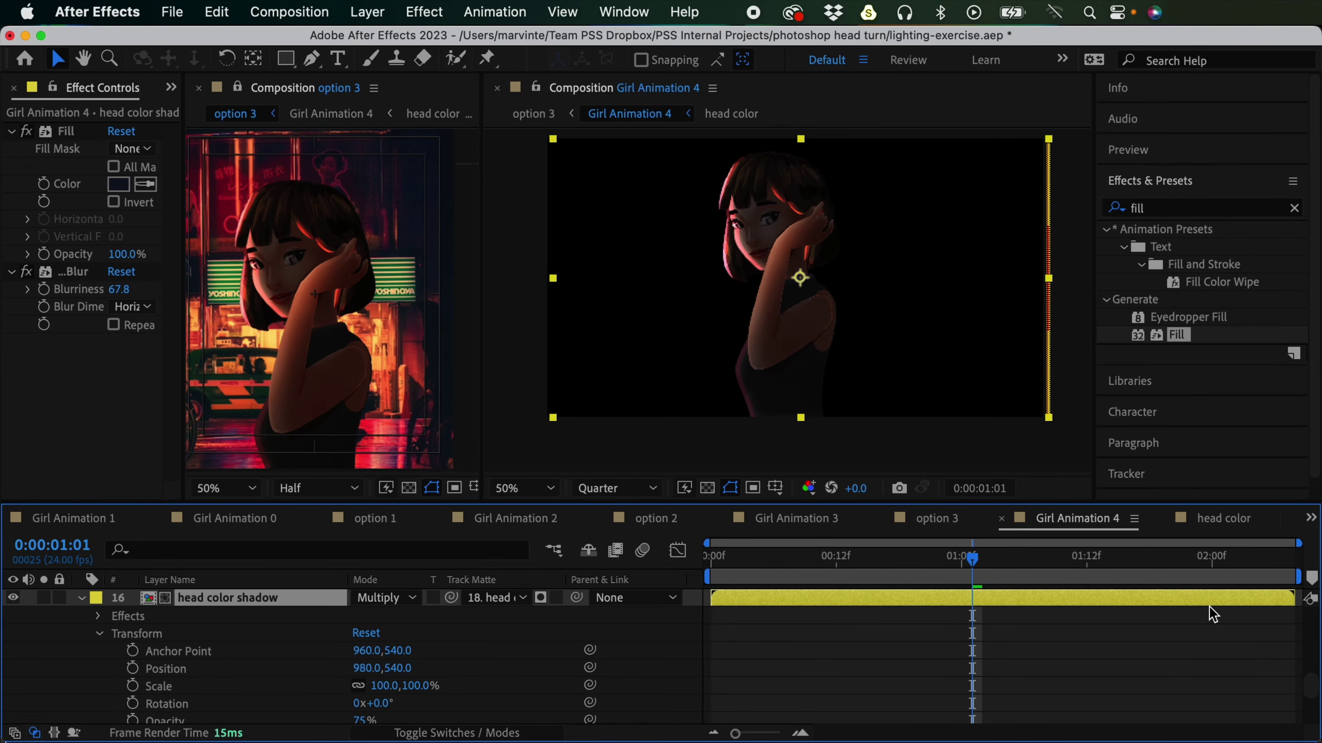
# Step: Delete the masks from the arm shadow layer and preview the animation
pyautogui.moveTo(1312, 688); pyautogui.dragTo(1315, 635)
pyautogui.click(82, 599)
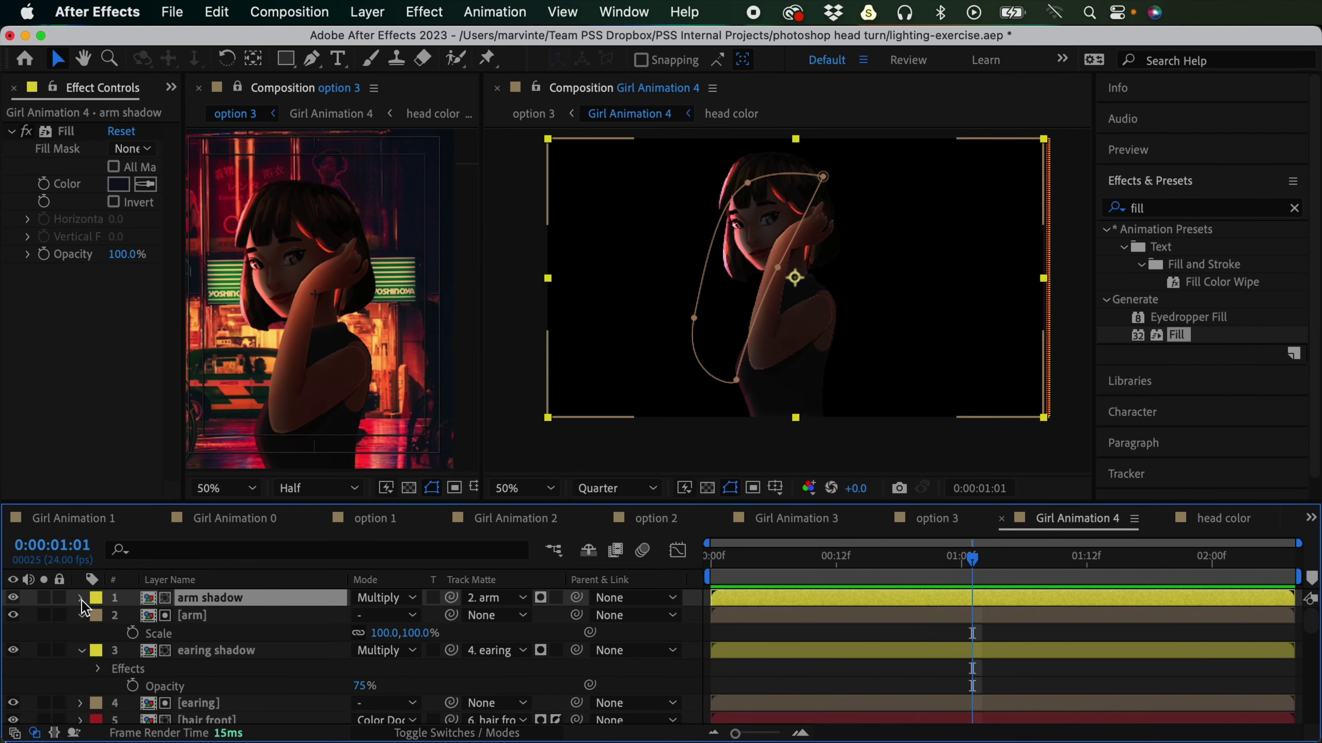
pyautogui.click(80, 598)
pyautogui.click(147, 622)
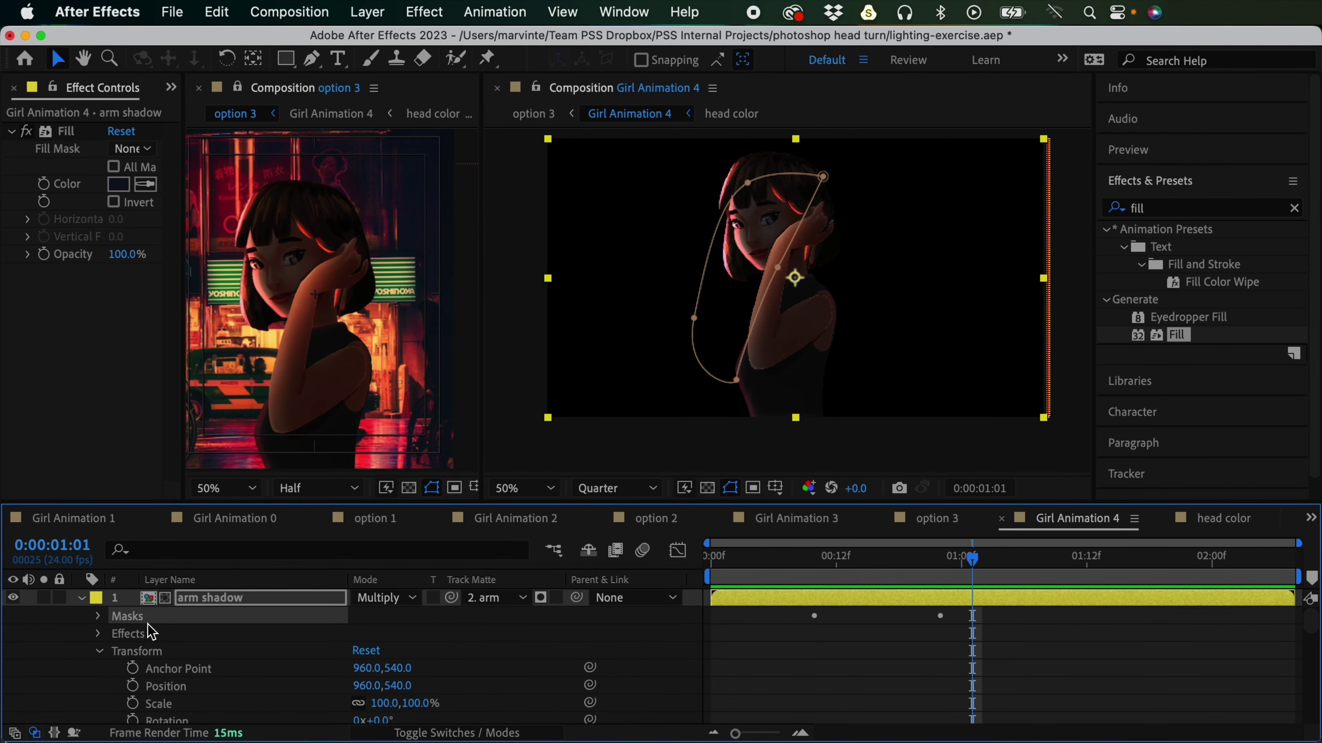
pyautogui.press('Delete')
pyautogui.click(941, 653)
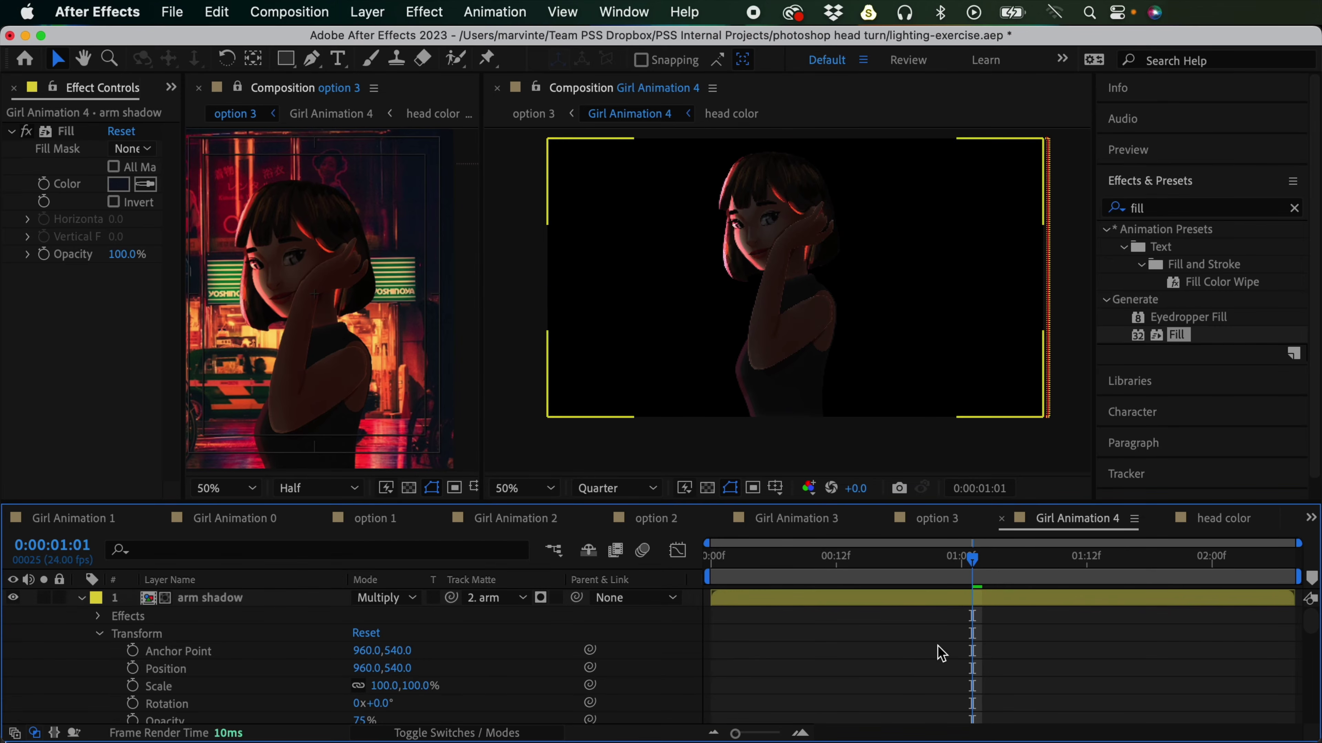
pyautogui.press('space')
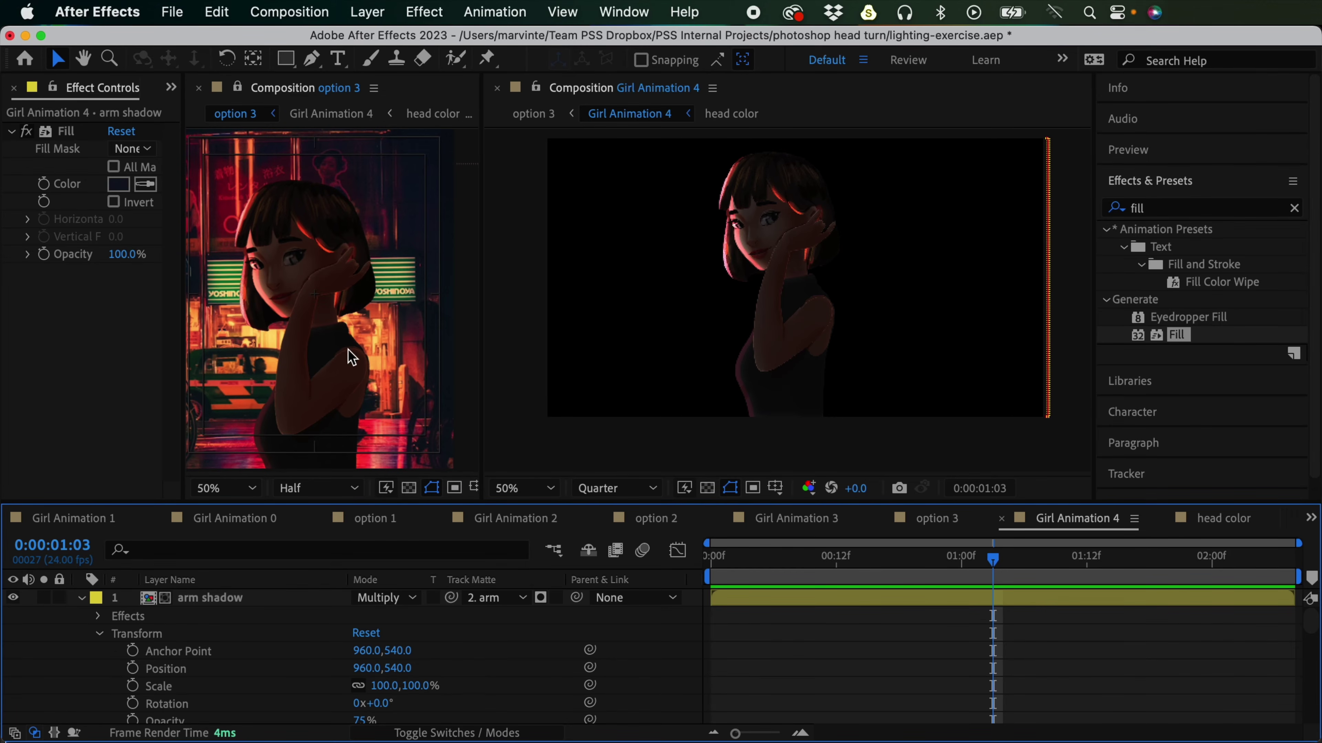
# Step: Duplicate the original hair front layer below its shadow and place the copy above the two red hair front layers
pyautogui.moveTo(1311, 623); pyautogui.dragTo(1234, 666)
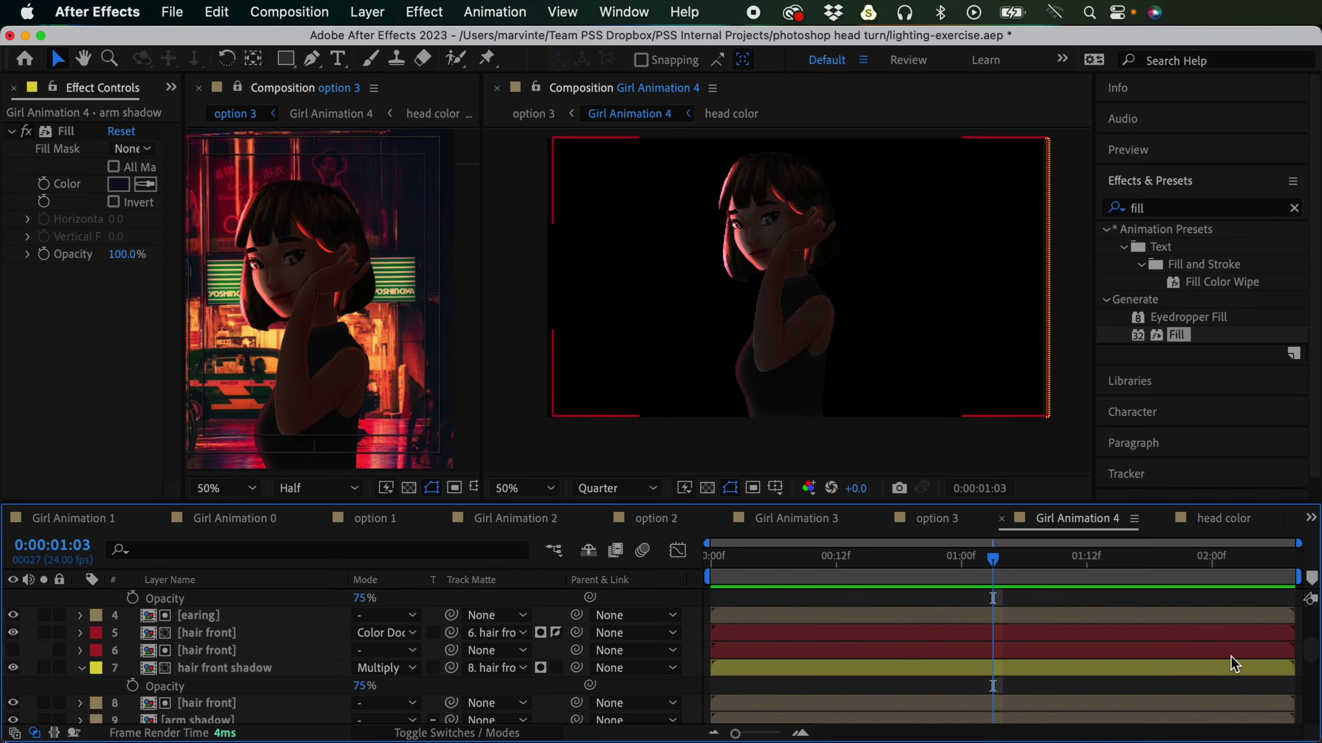
pyautogui.click(833, 629)
pyautogui.hotkey('ctrl', 'Down')
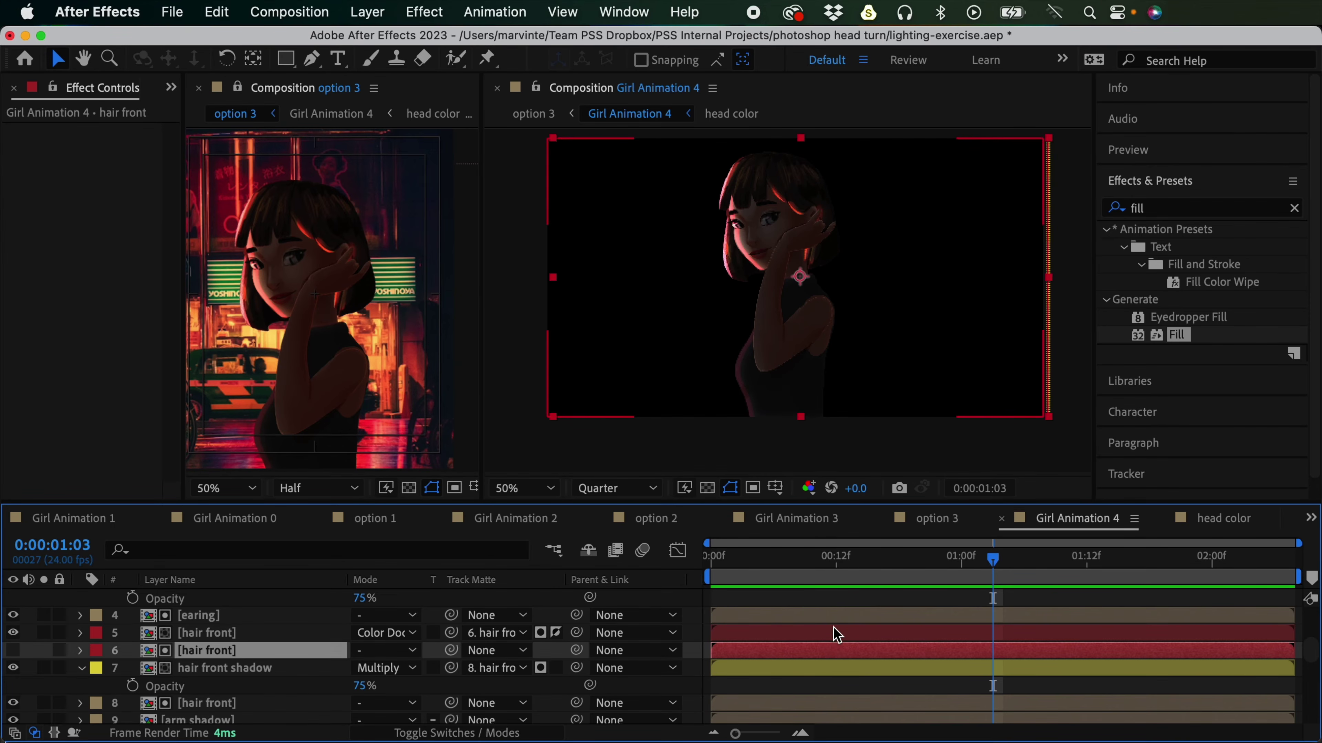
pyautogui.click(785, 634)
pyautogui.hotkey('ctrl', 'Down')
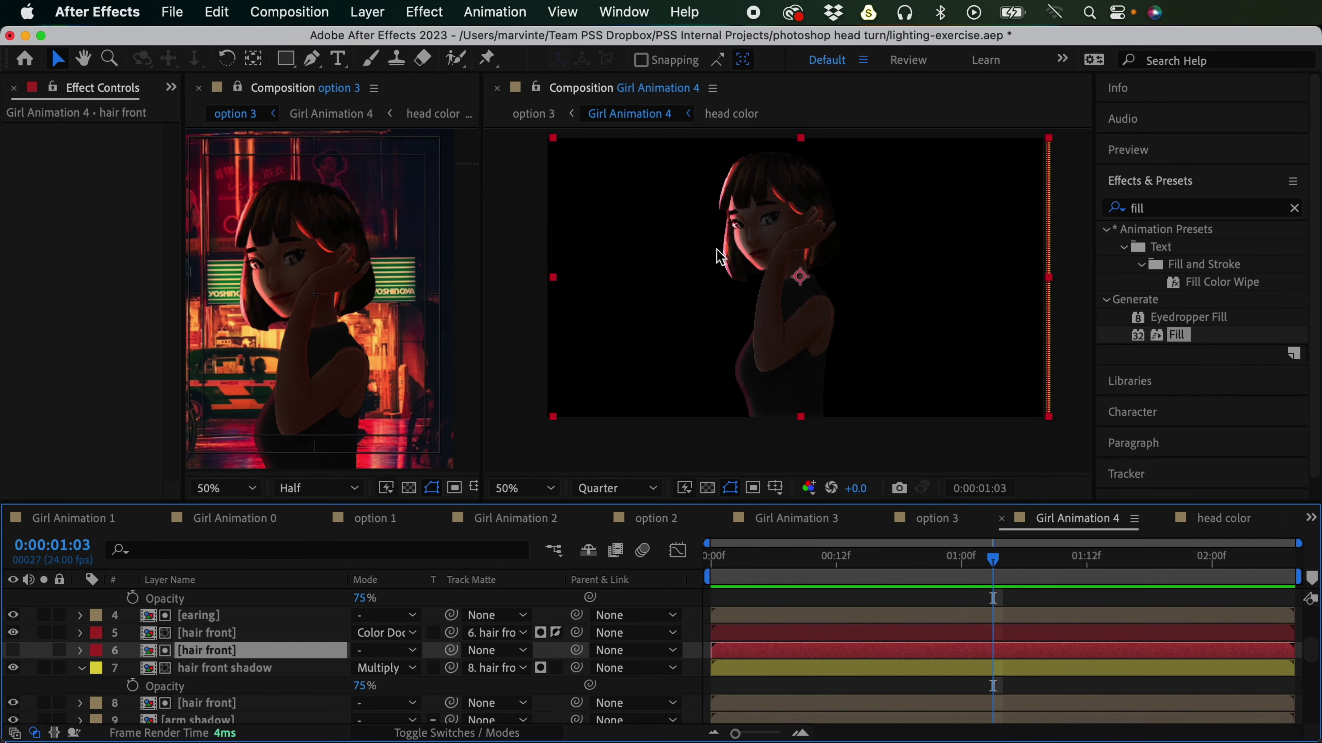
pyautogui.click(217, 704)
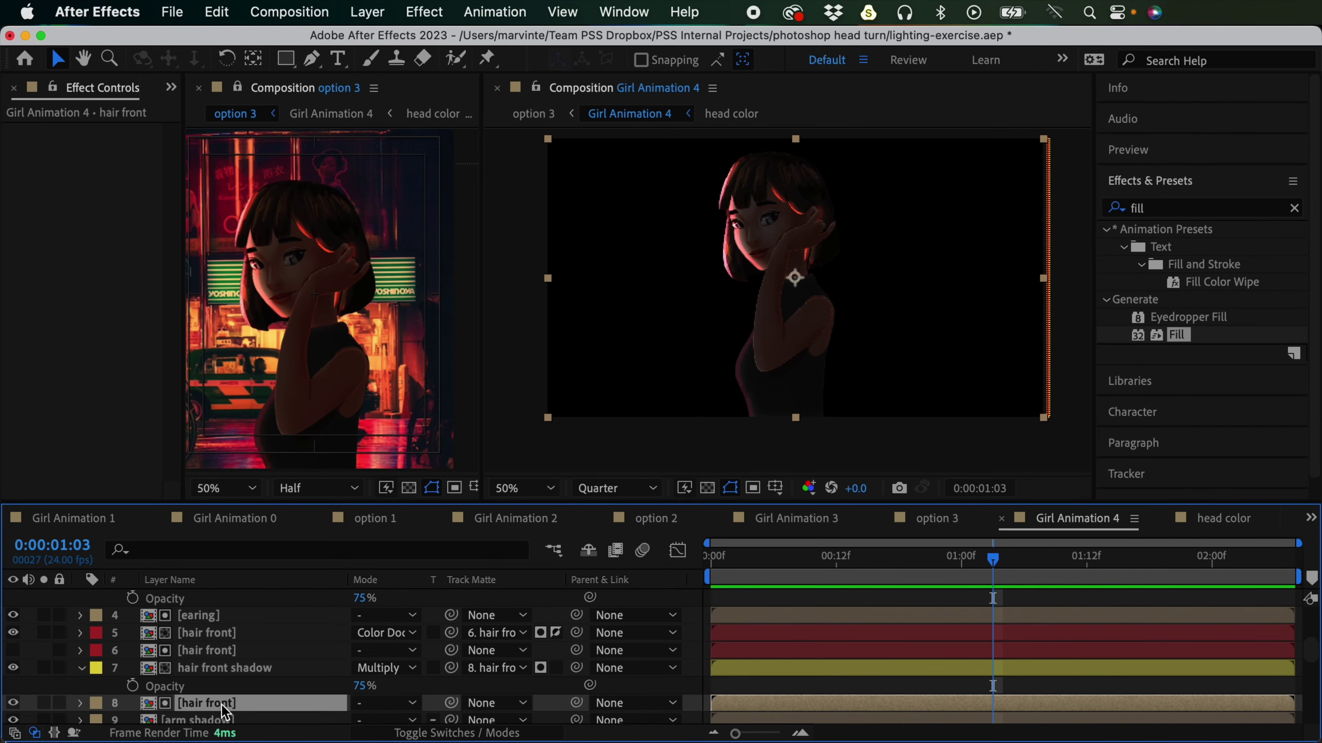
pyautogui.hotkey('ctrl', 'd')
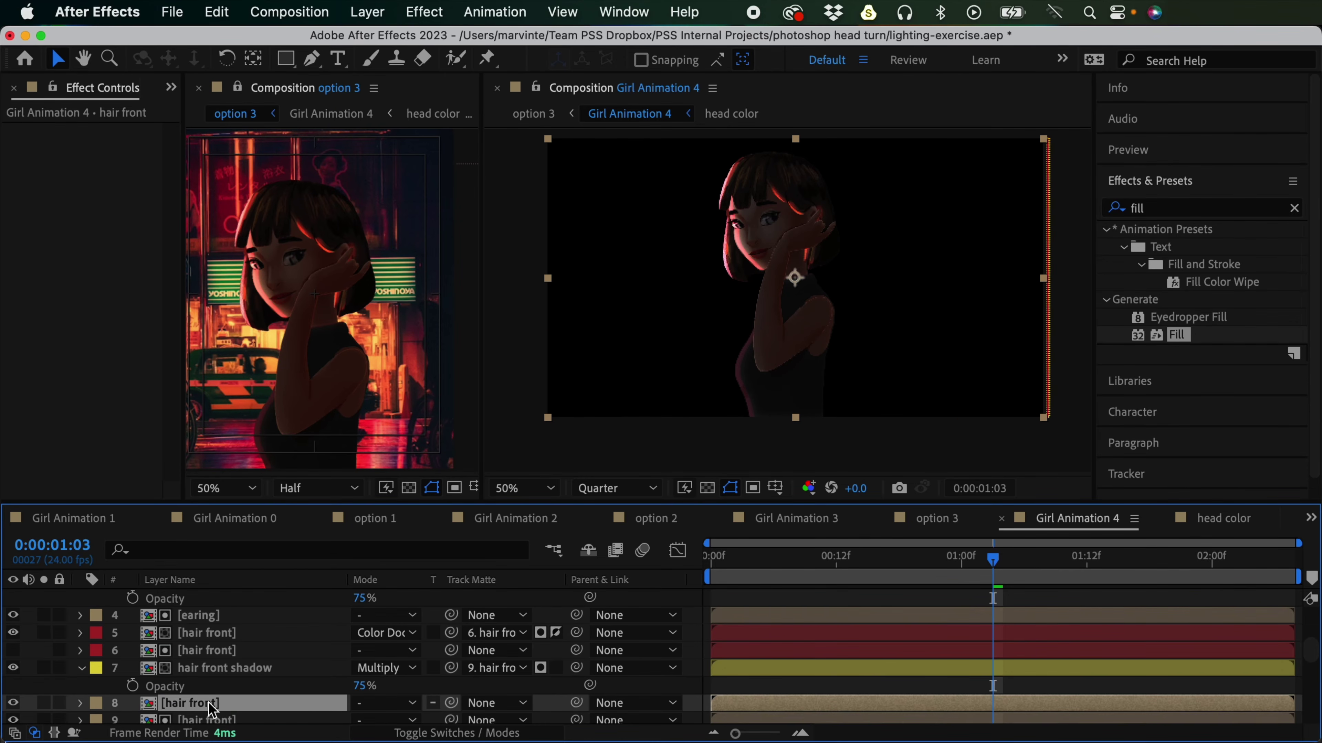
pyautogui.moveTo(221, 704); pyautogui.dragTo(230, 631)
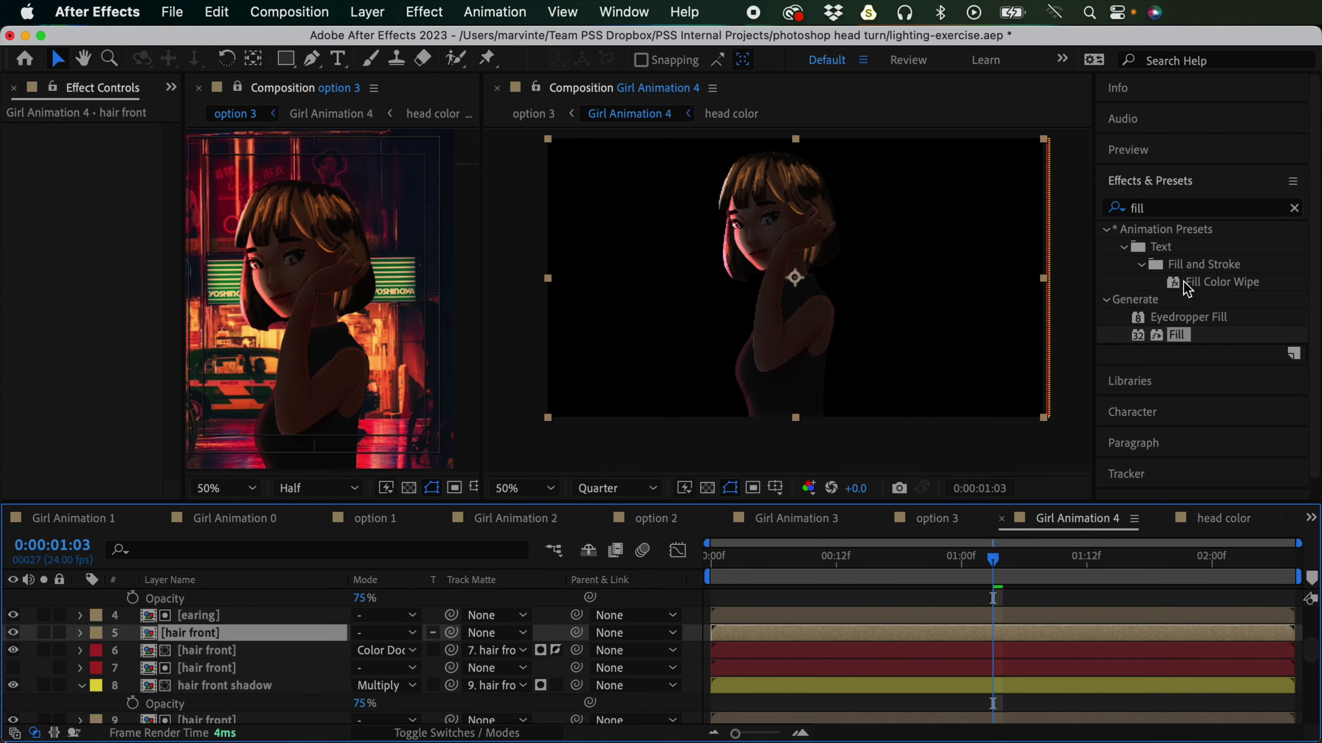
# Step: Apply a Fill effect to the new hair front copy and set its color to bright green 73FF00
pyautogui.doubleClick(1178, 334)
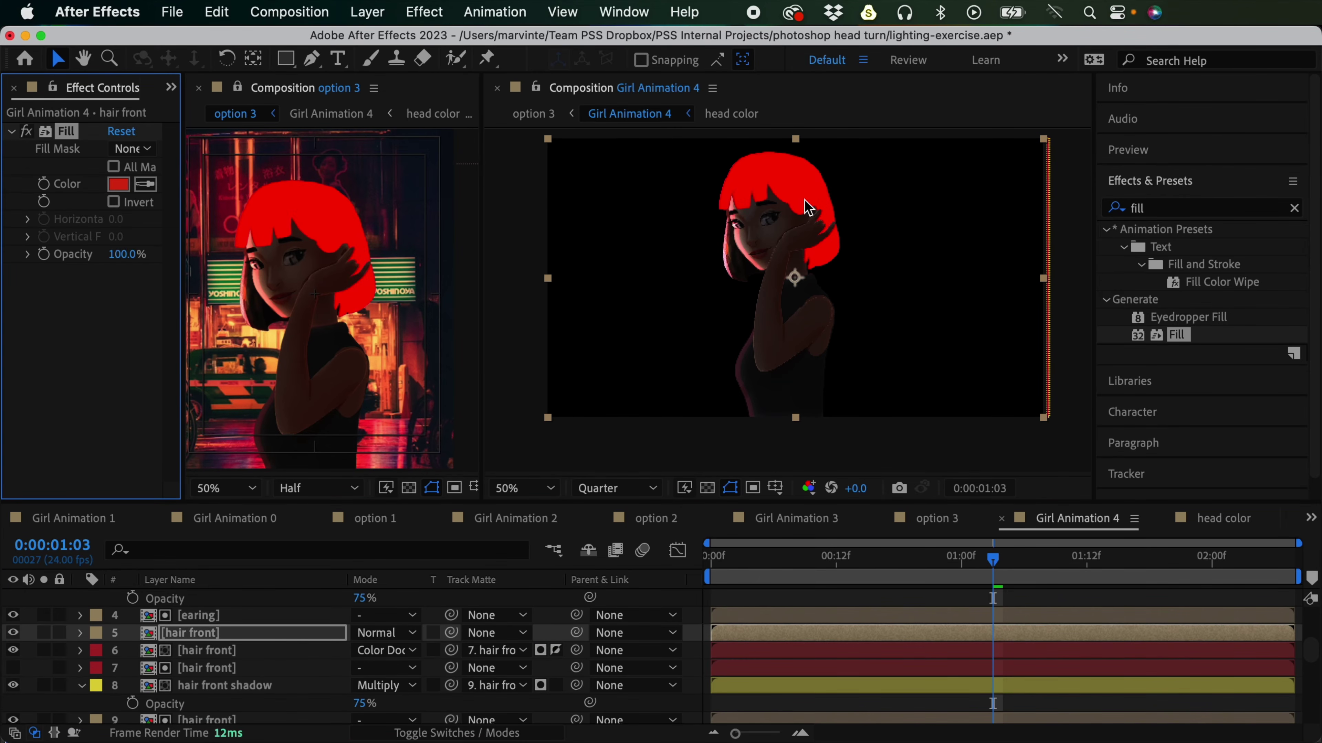
pyautogui.click(119, 184)
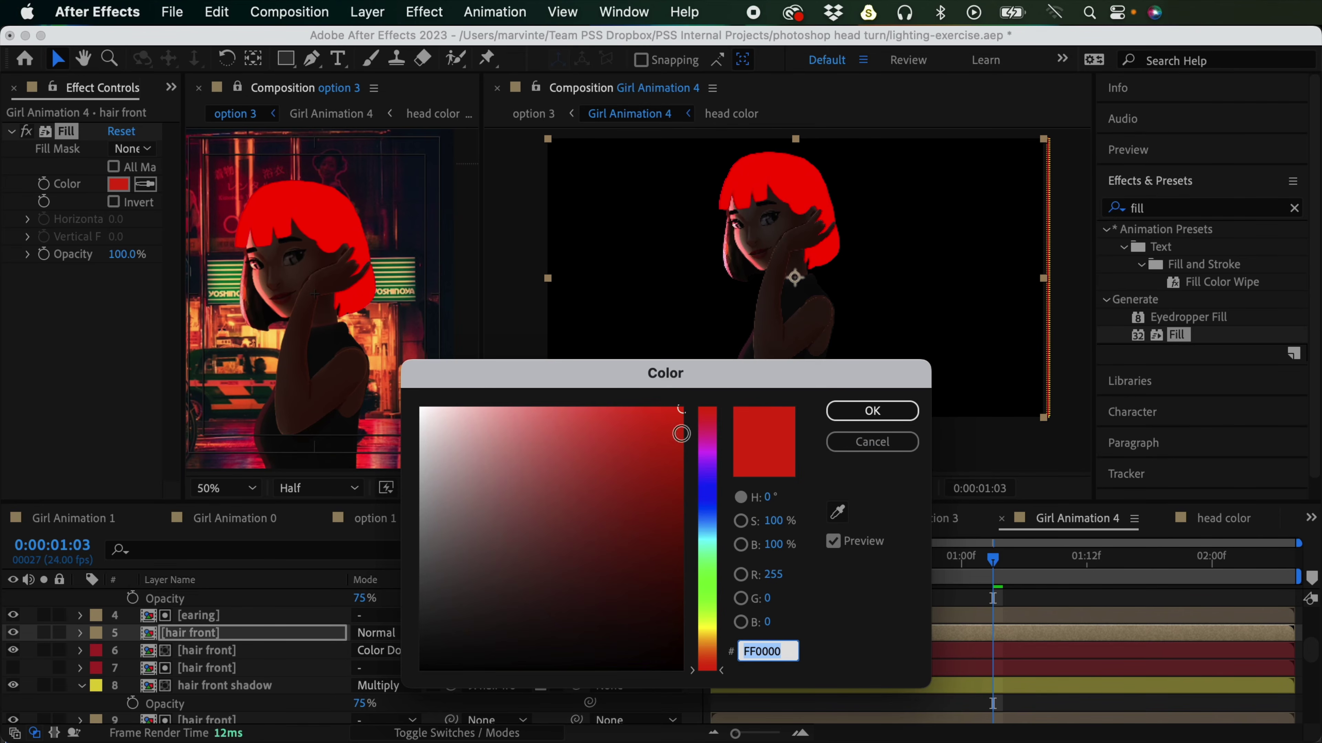
pyautogui.click(709, 603)
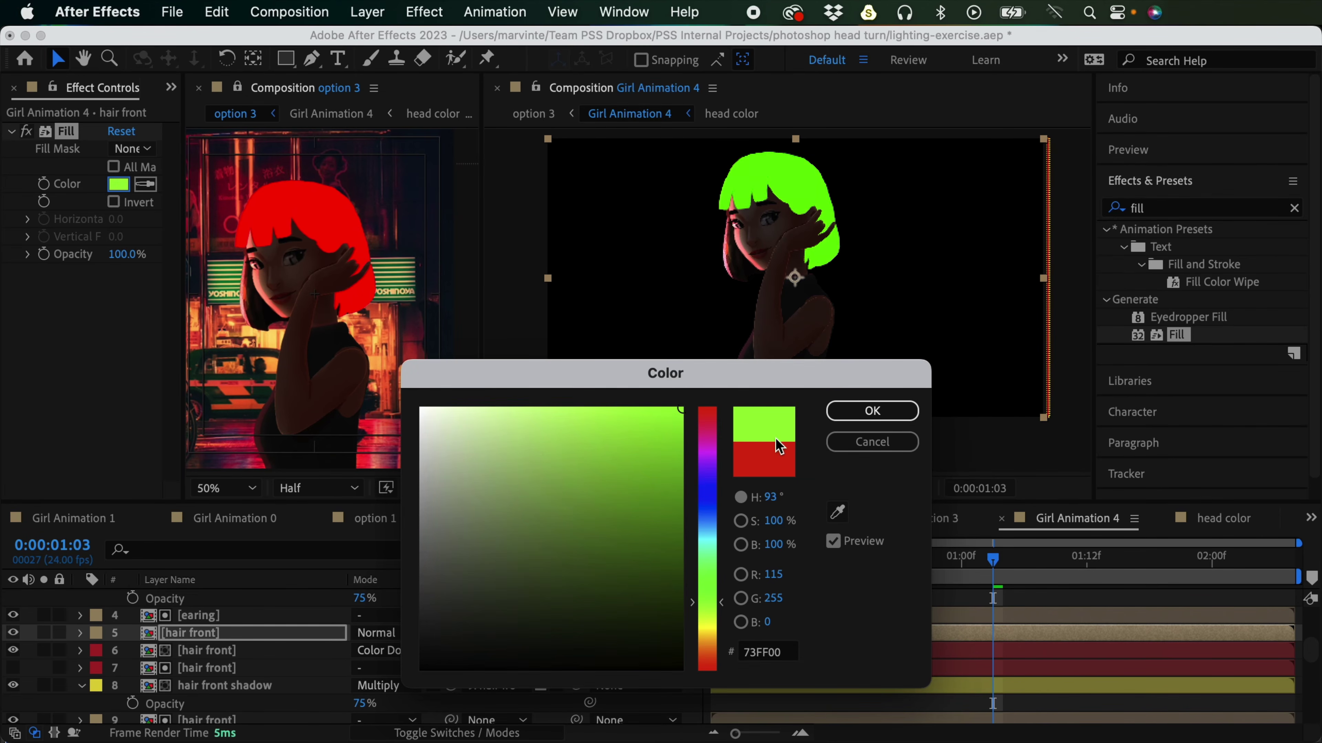
pyautogui.click(866, 411)
# Step: Duplicate the green-filled hair front layer and give both green copies the Pink label color
pyautogui.click(241, 635)
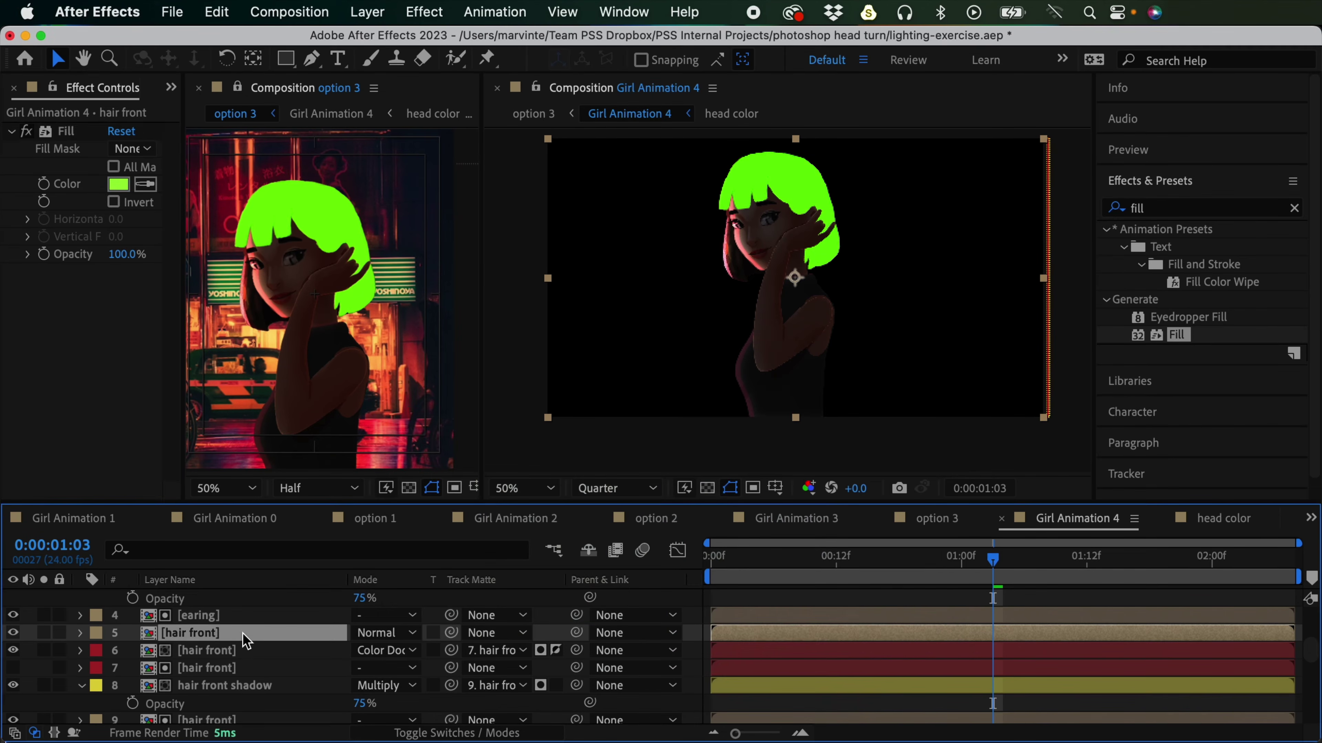
pyautogui.press('super+d')
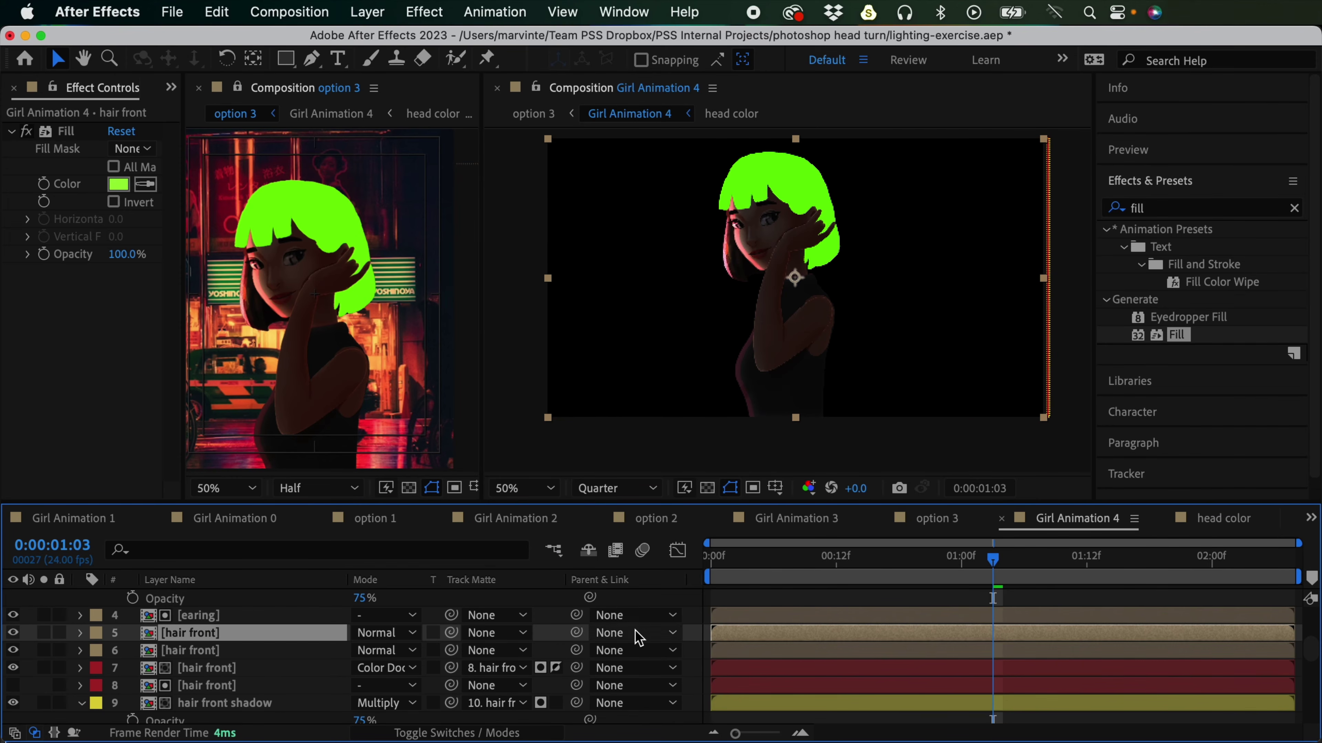
pyautogui.keyDown('shift'); pyautogui.click(848, 652); pyautogui.keyUp('shift')
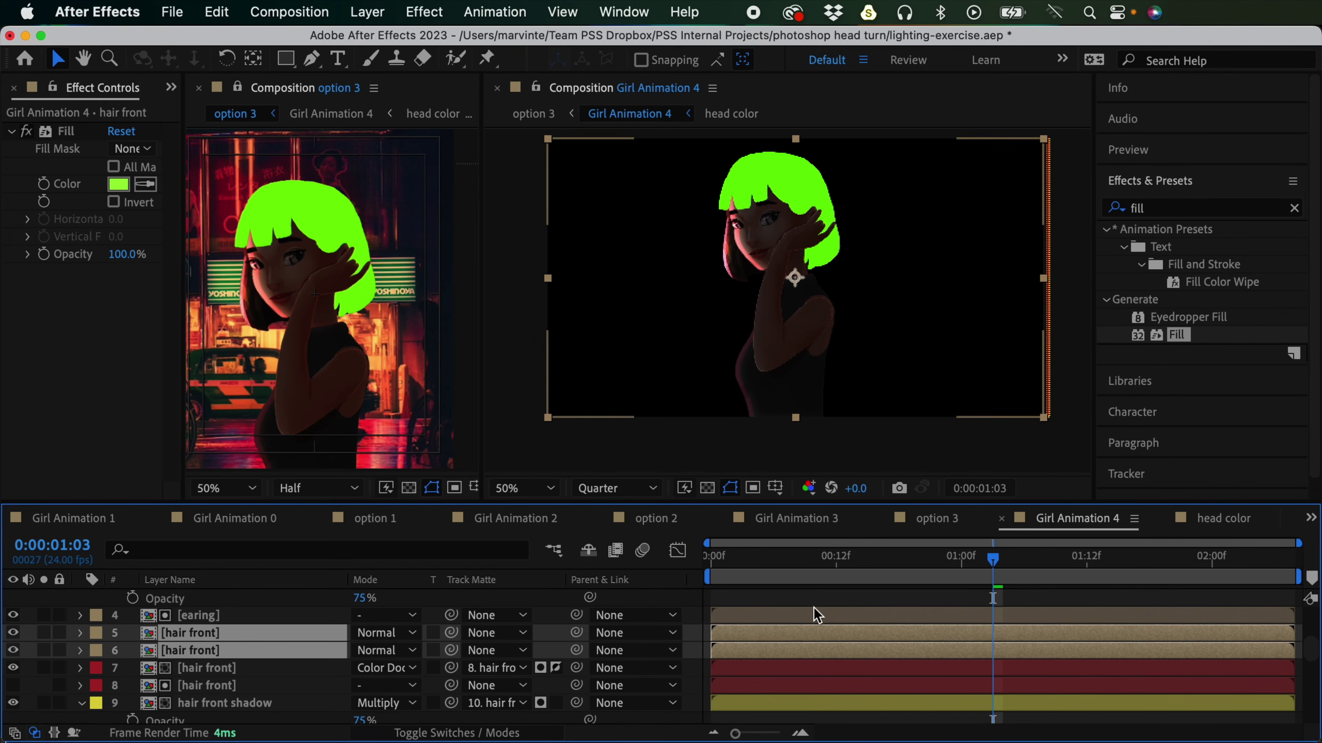
pyautogui.click(96, 633)
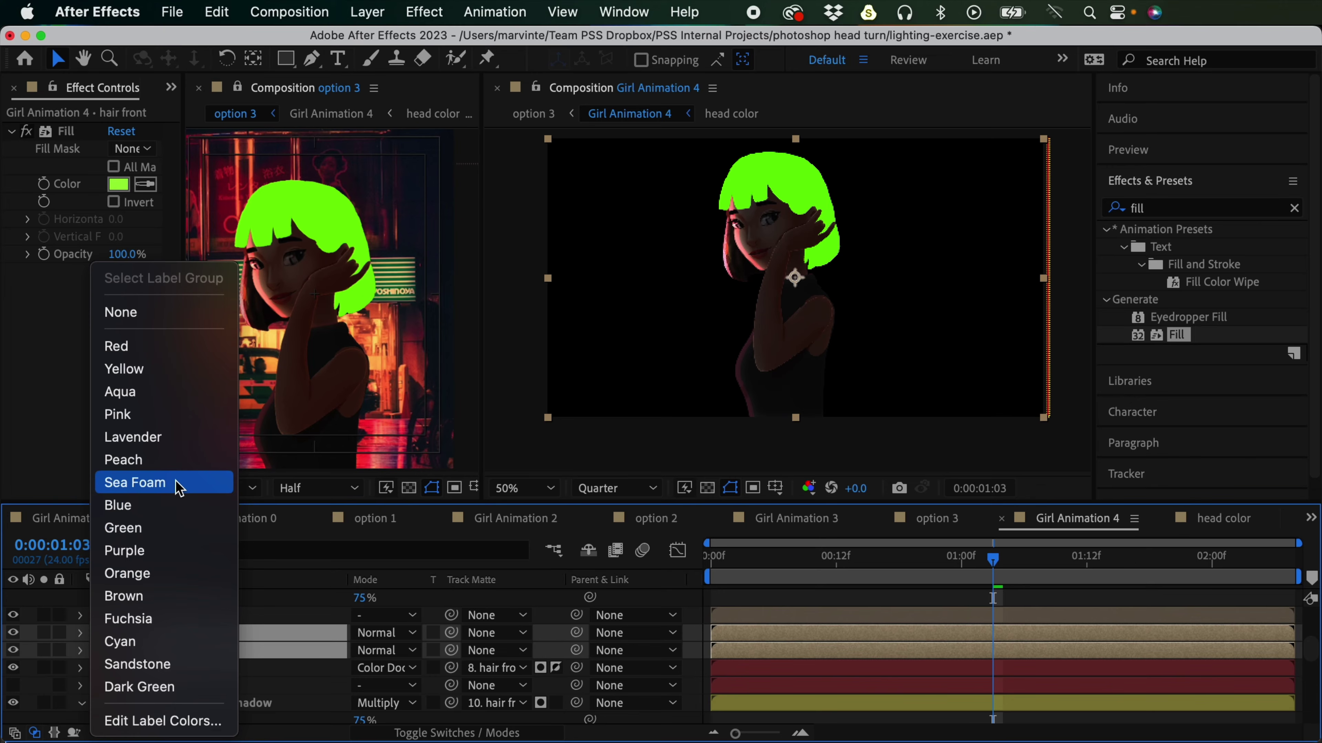
pyautogui.click(157, 415)
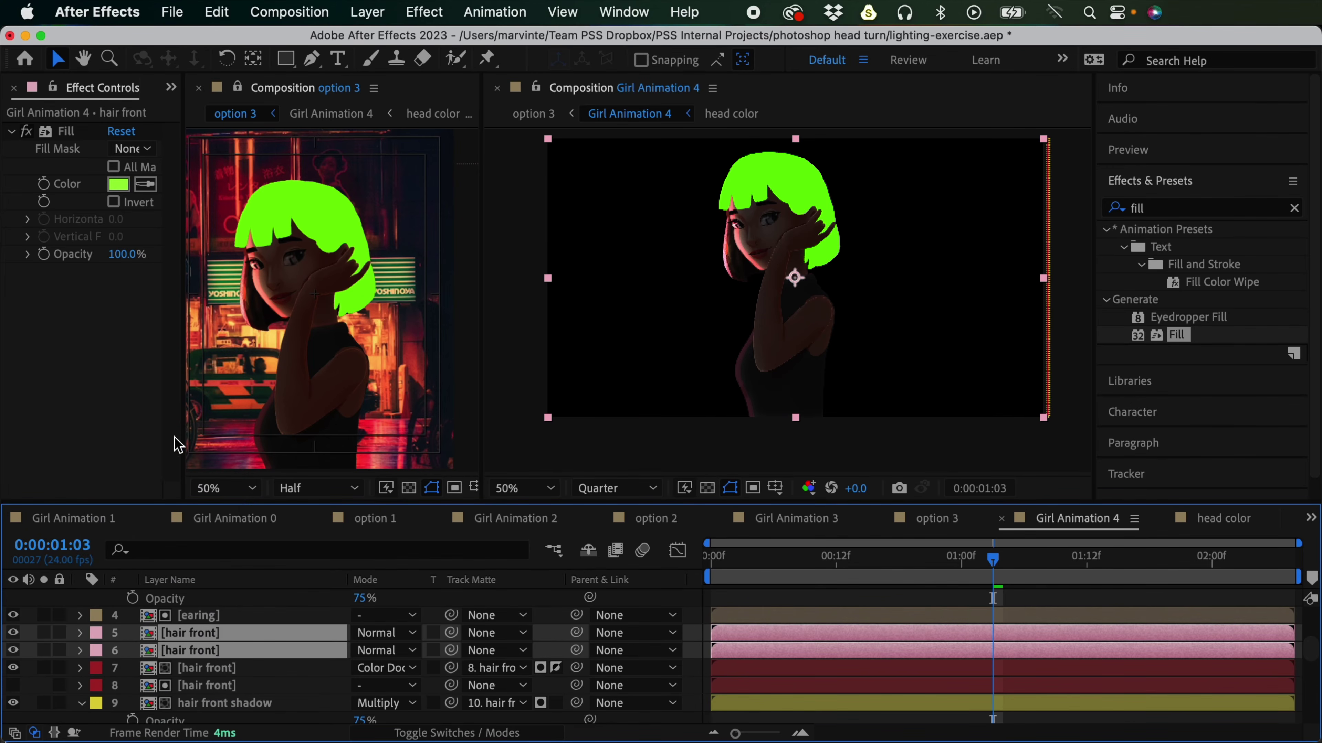
pyautogui.click(939, 602)
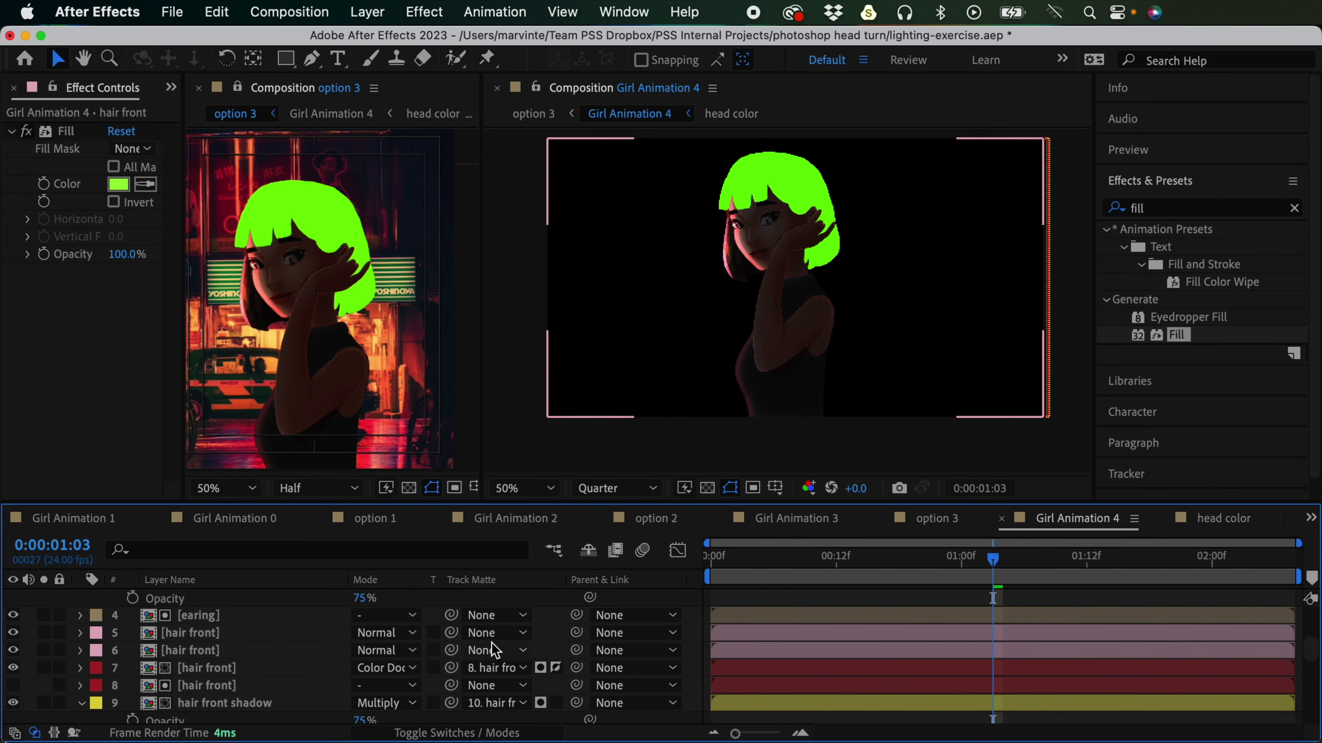
# Step: Use the lower green hair front copy as inverted matte for the upper one and shift it slightly left to form a thin rim
pyautogui.click(452, 633)
pyautogui.moveTo(452, 636); pyautogui.dragTo(235, 657)
pyautogui.click(554, 636)
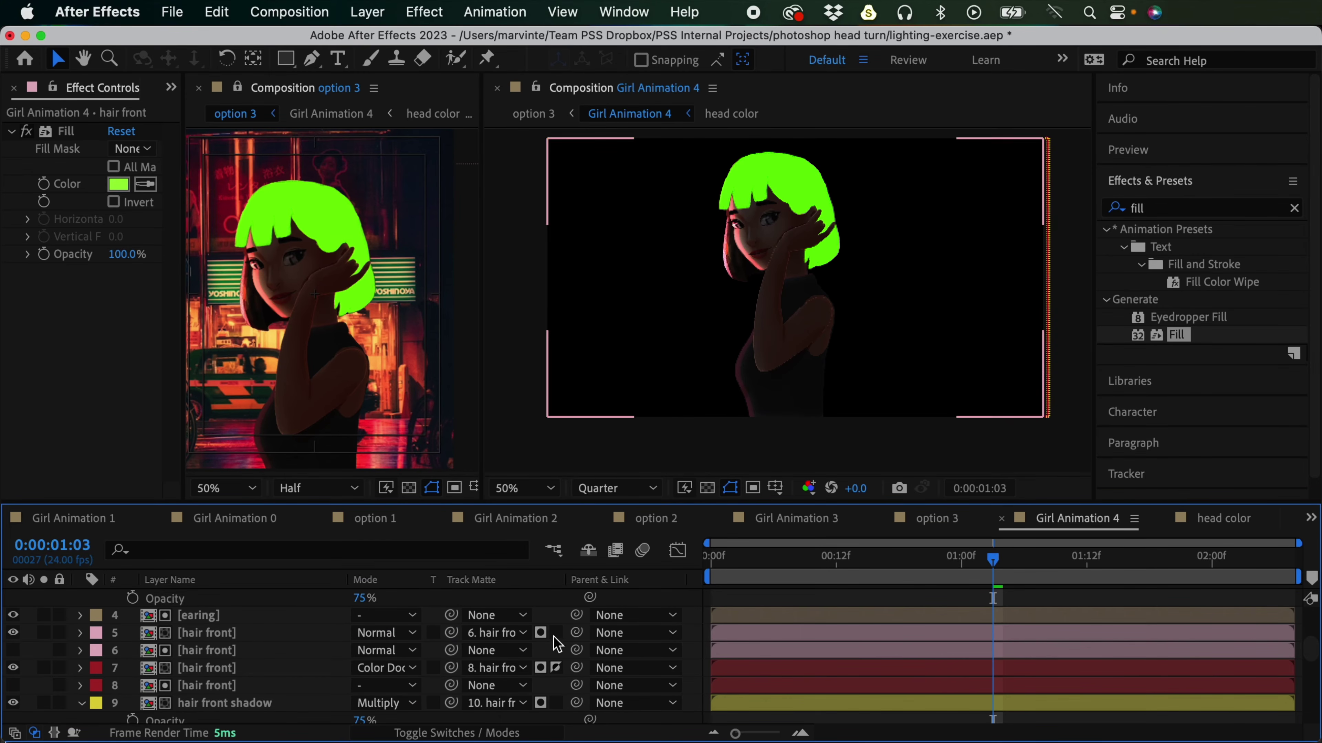
pyautogui.click(556, 633)
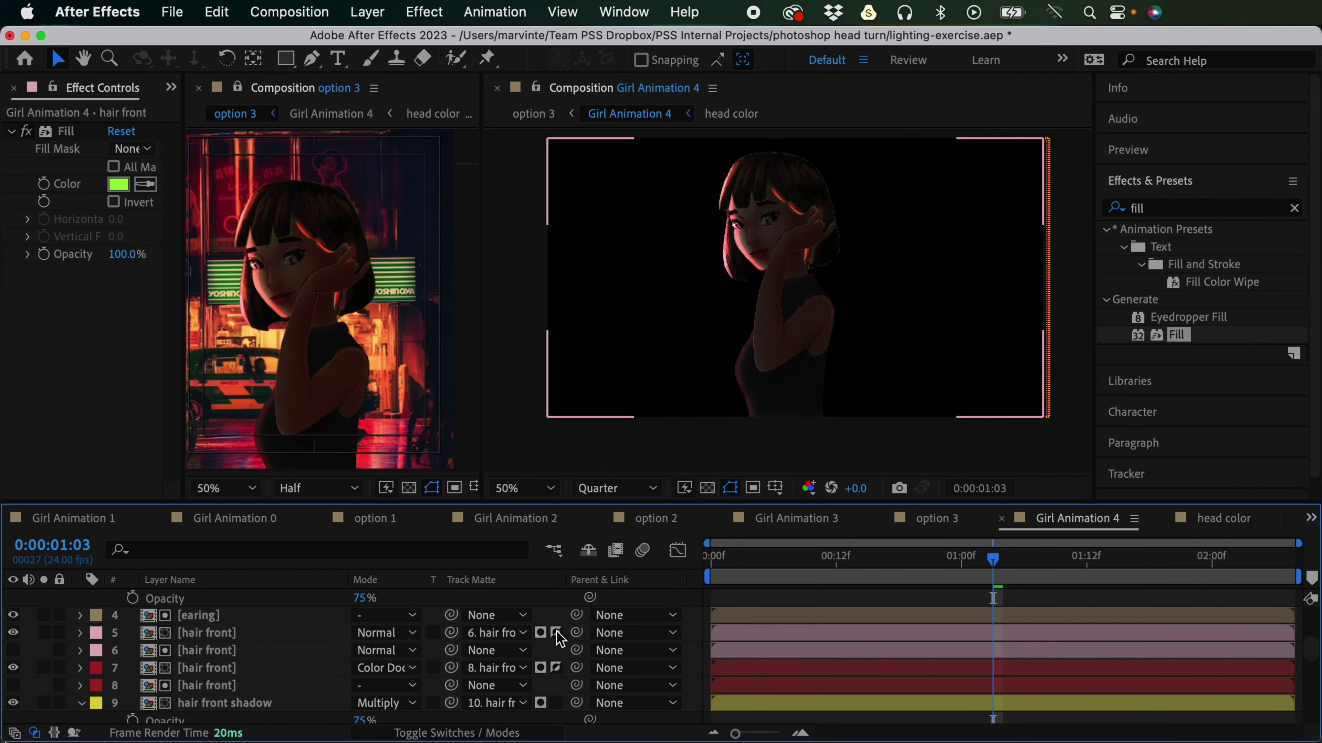
pyautogui.click(245, 651)
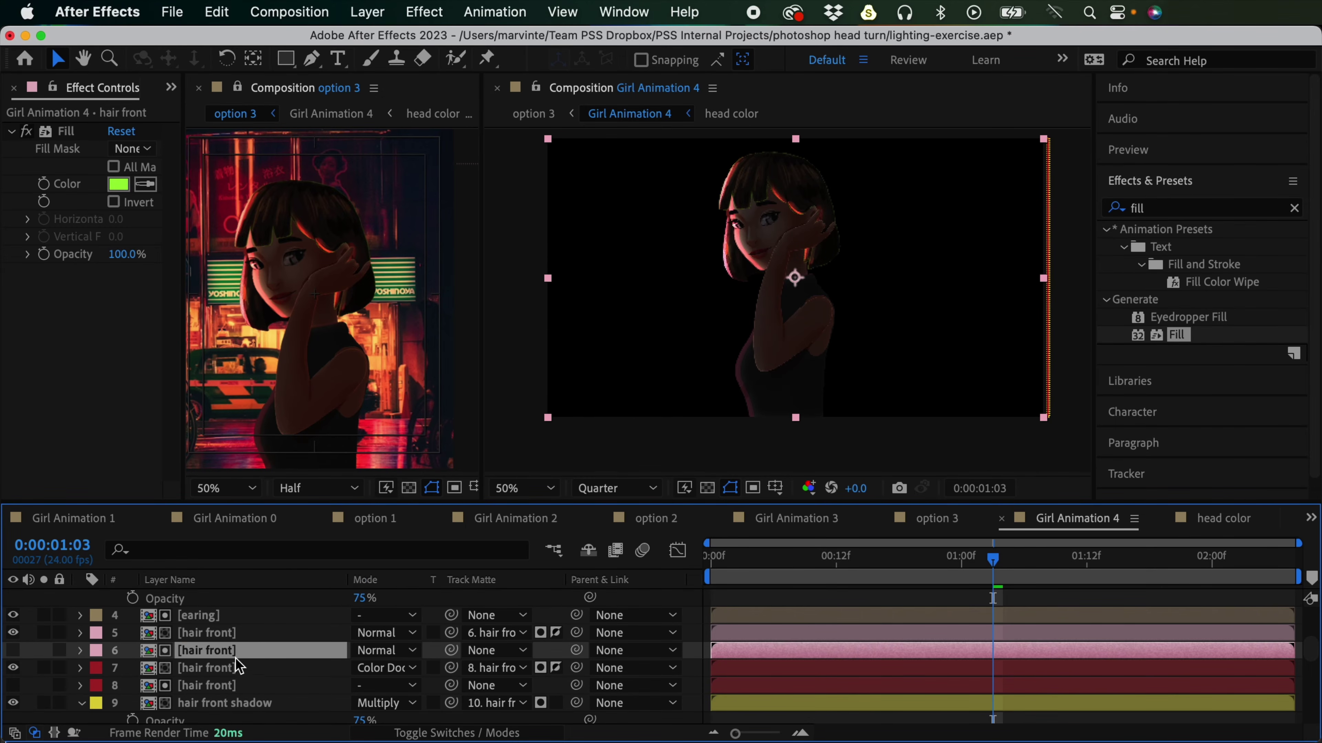
pyautogui.moveTo(966, 323); pyautogui.dragTo(964, 329)
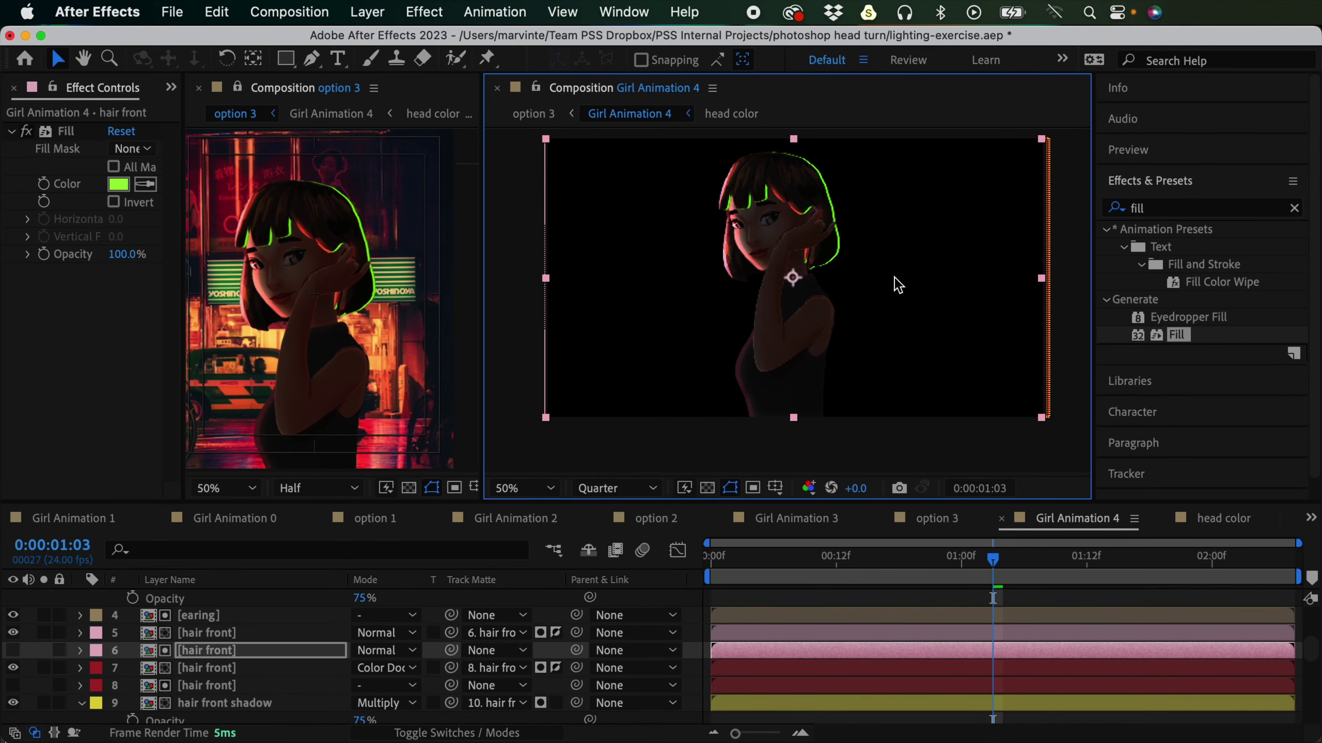
# Step: Set the upper green hair front layer's blending mode to Color Dodge and show its opacity, keeping it at 100%
pyautogui.click(211, 633)
pyautogui.click(410, 632)
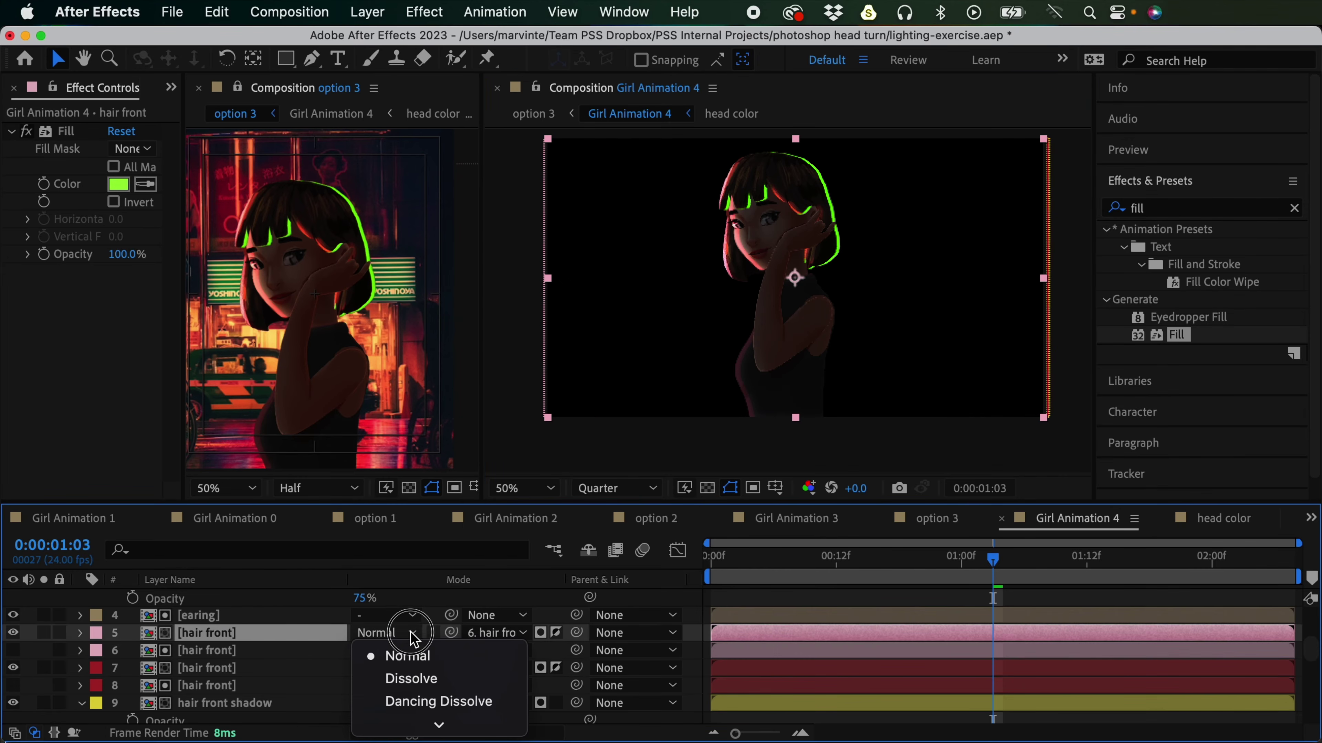
pyautogui.scroll(-5, 428, 716)
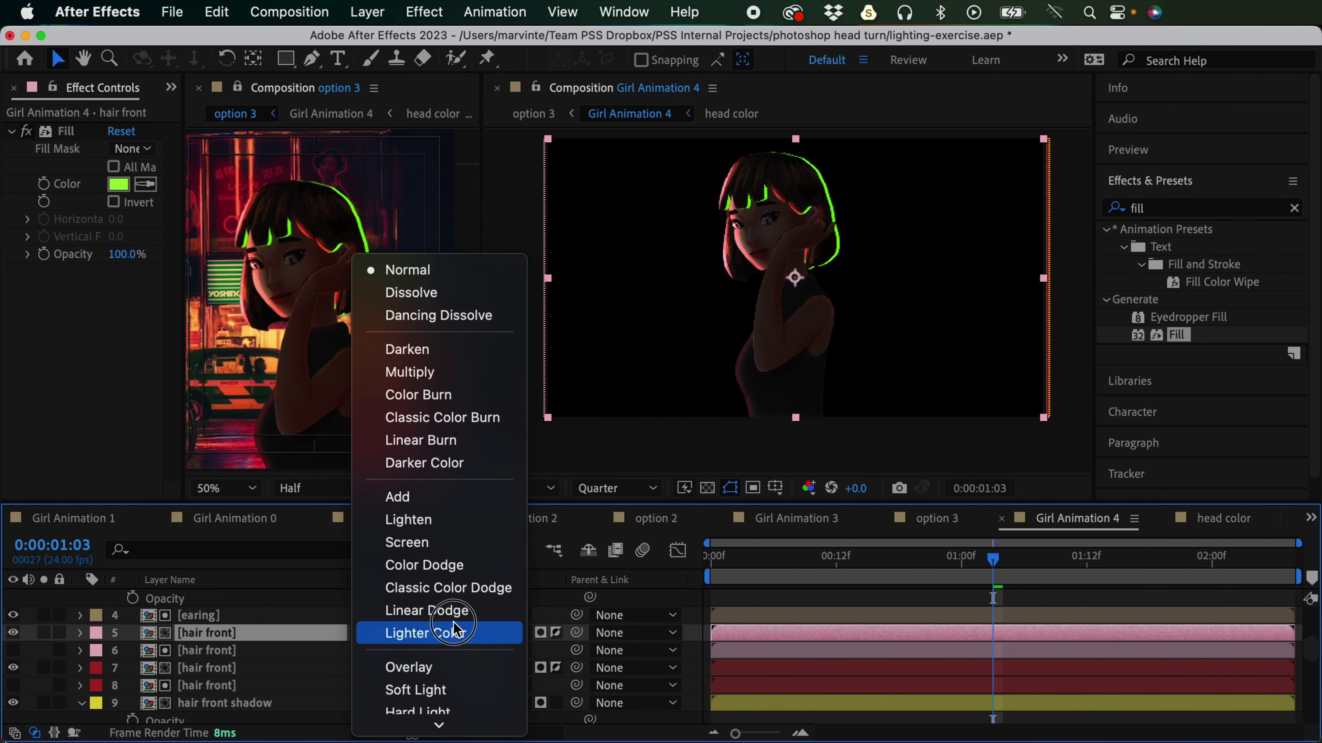
pyautogui.click(453, 566)
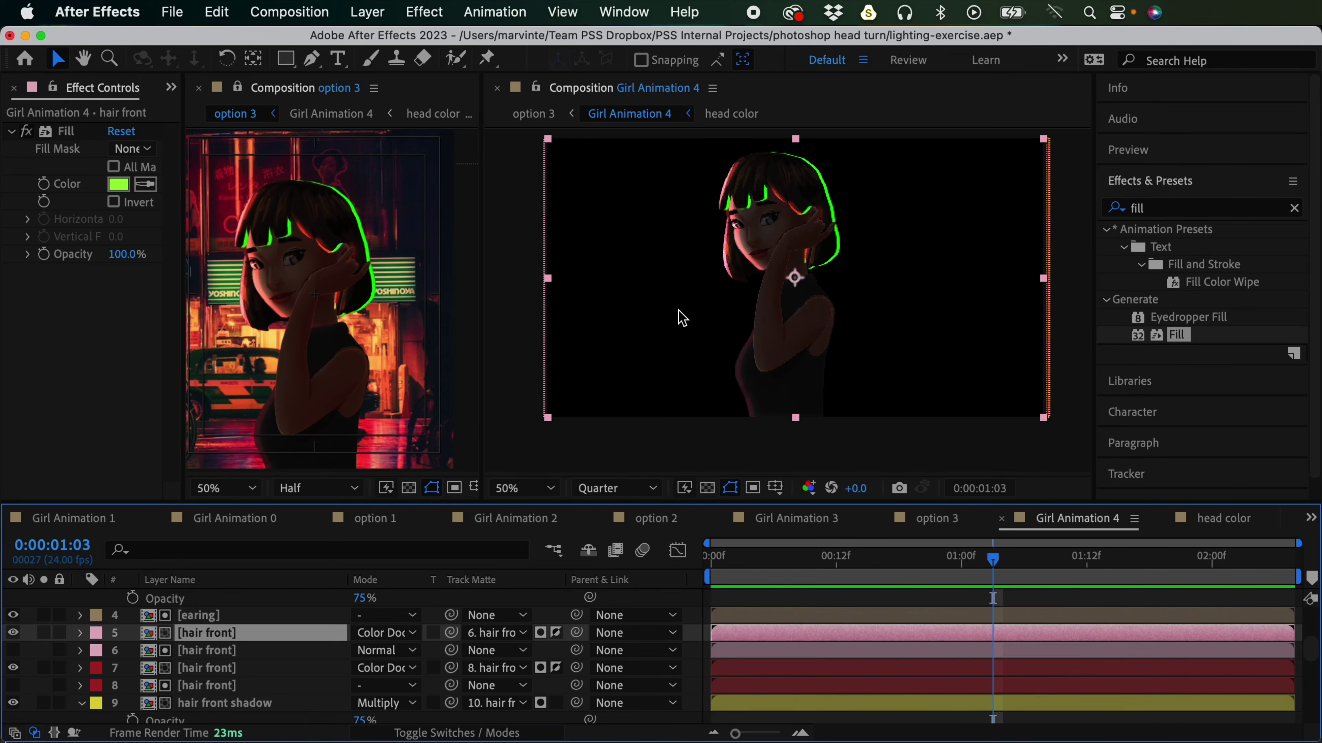
pyautogui.press('t')
pyautogui.moveTo(363, 651); pyautogui.dragTo(453, 641)
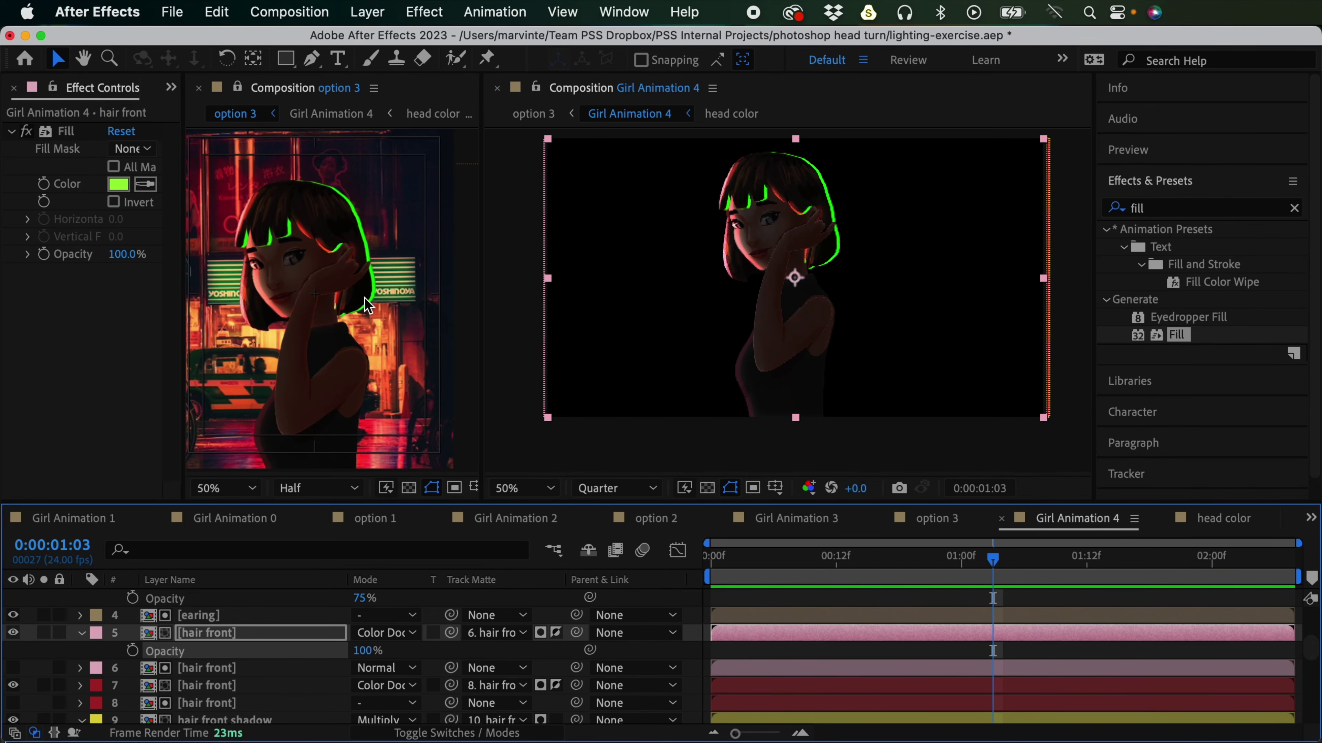
# Step: Try a Gaussian Blur with Blurriness 50 on the upper green hair front layer and remove the effect
pyautogui.click(1171, 211)
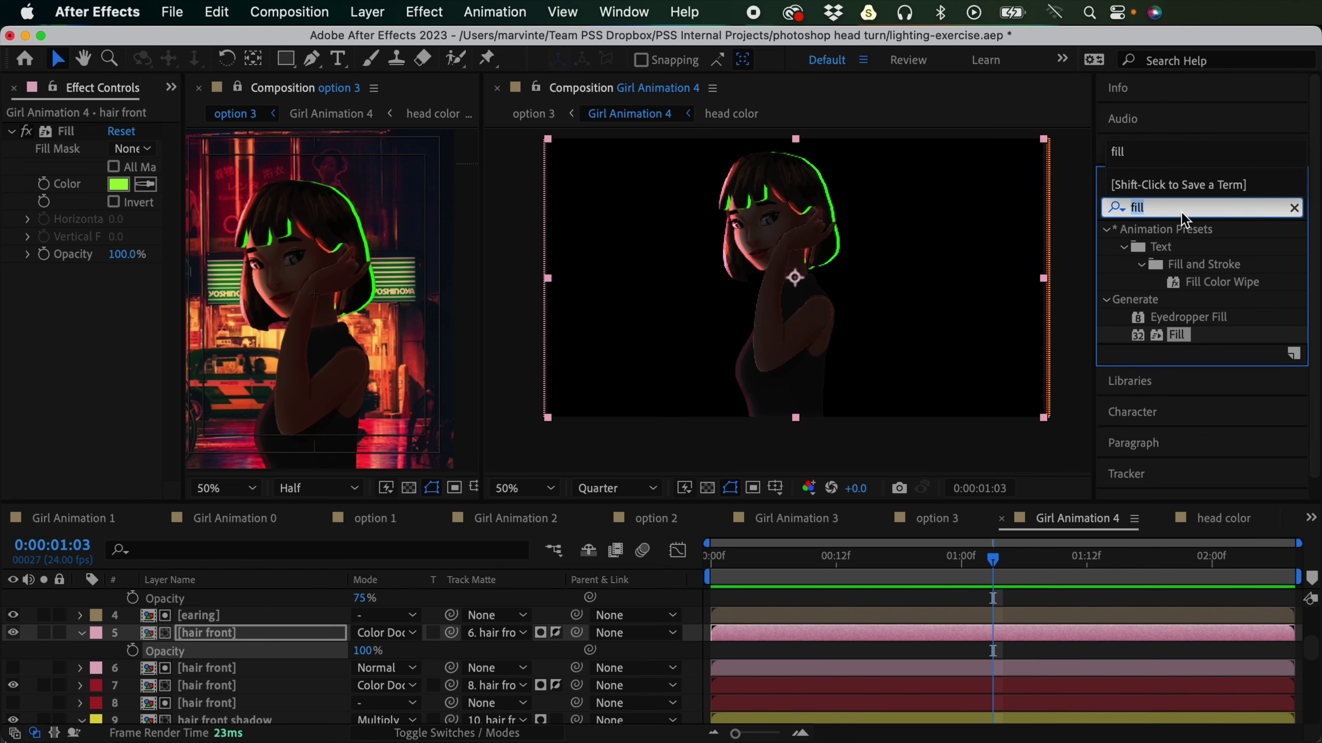
pyautogui.write('gaus')
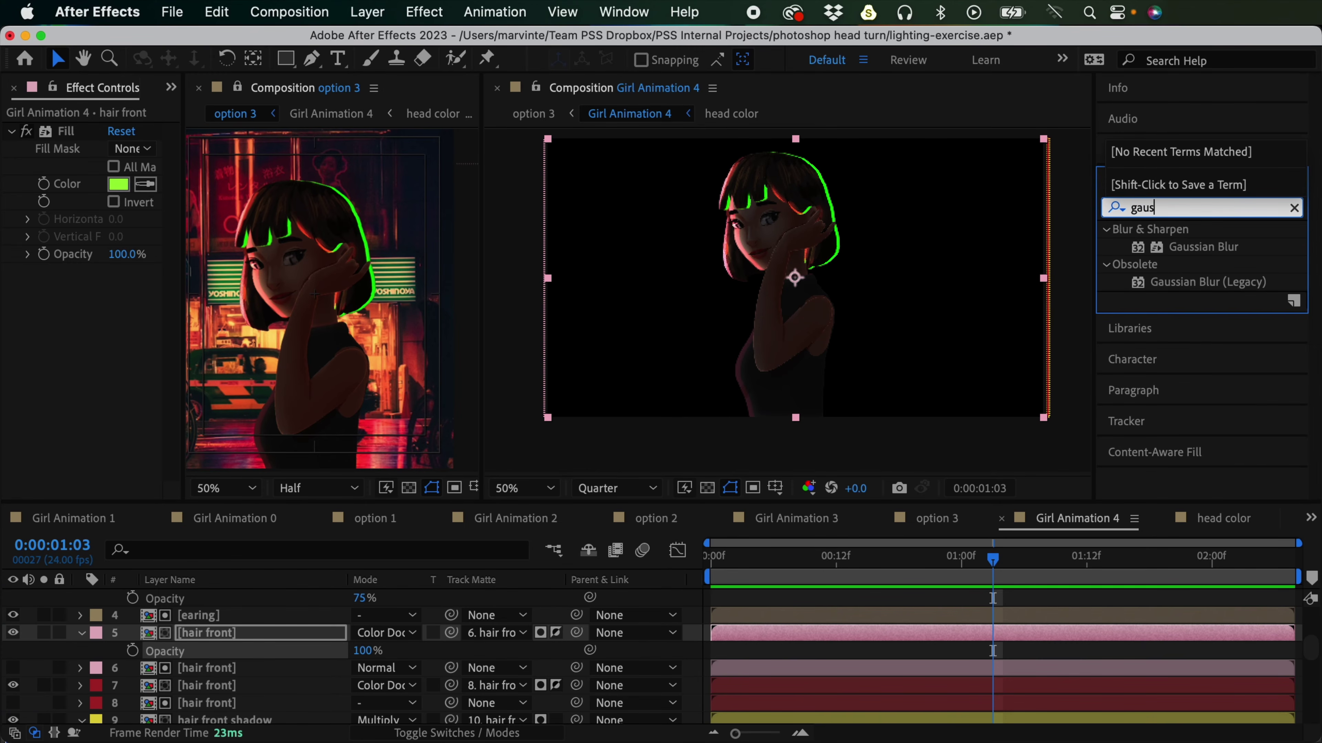
pyautogui.doubleClick(1212, 247)
pyautogui.click(119, 283)
pyautogui.write('50')
pyautogui.press('Return')
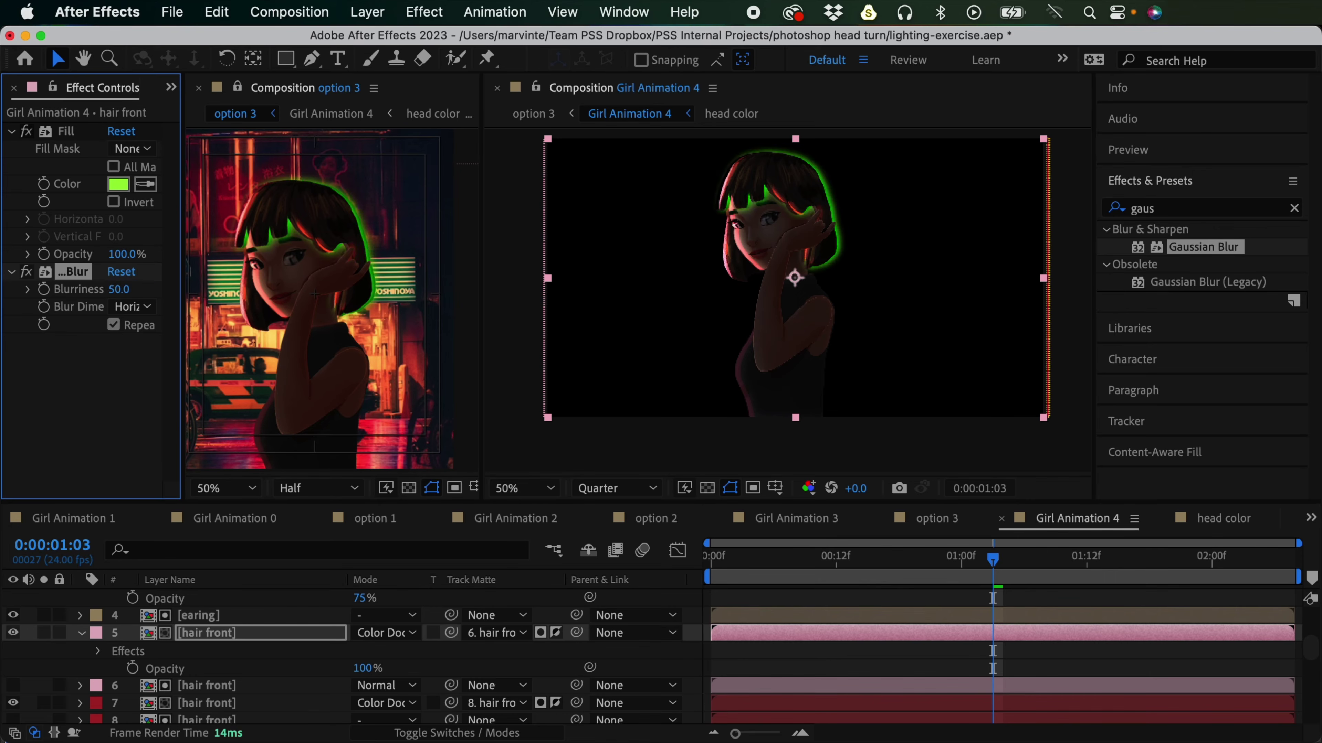
pyautogui.click(121, 271)
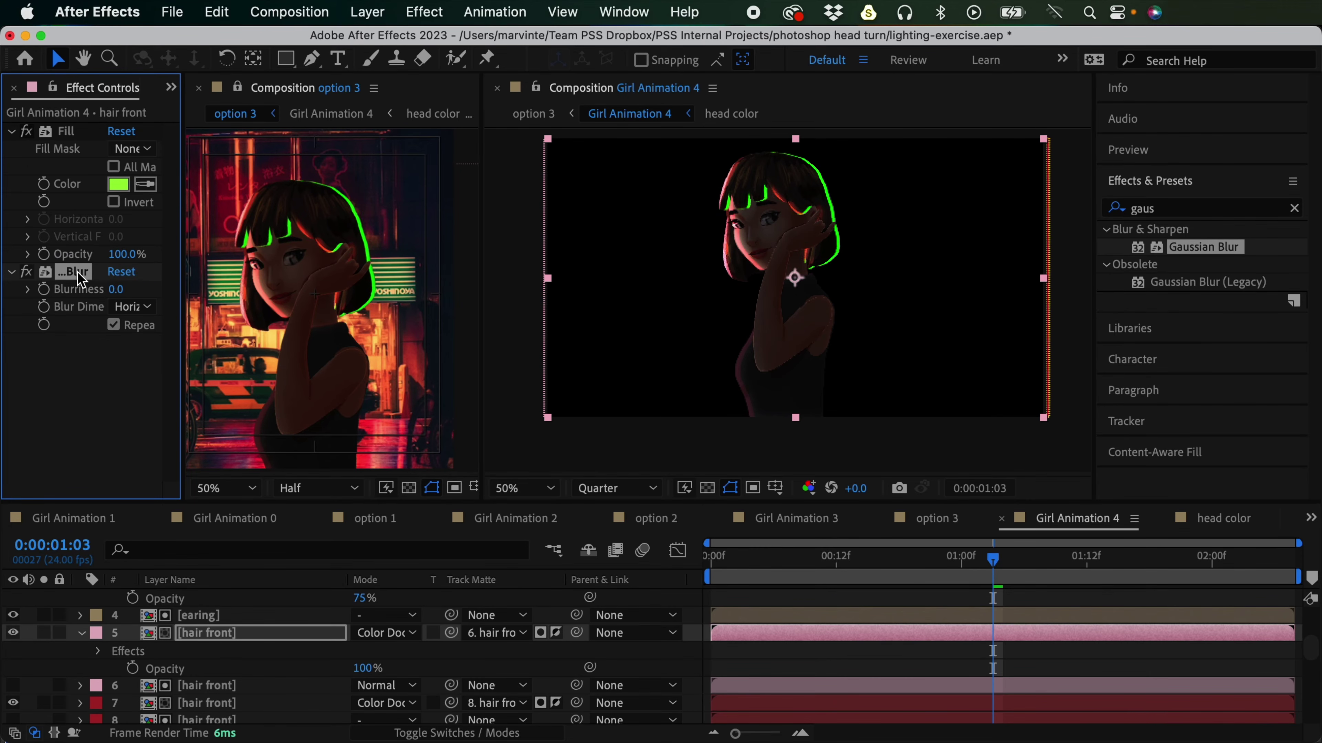
pyautogui.press('Delete')
# Step: Try a Gaussian Blur on the lower green hair front matte with Blurriness 50 and 10, and remove it
pyautogui.click(855, 683)
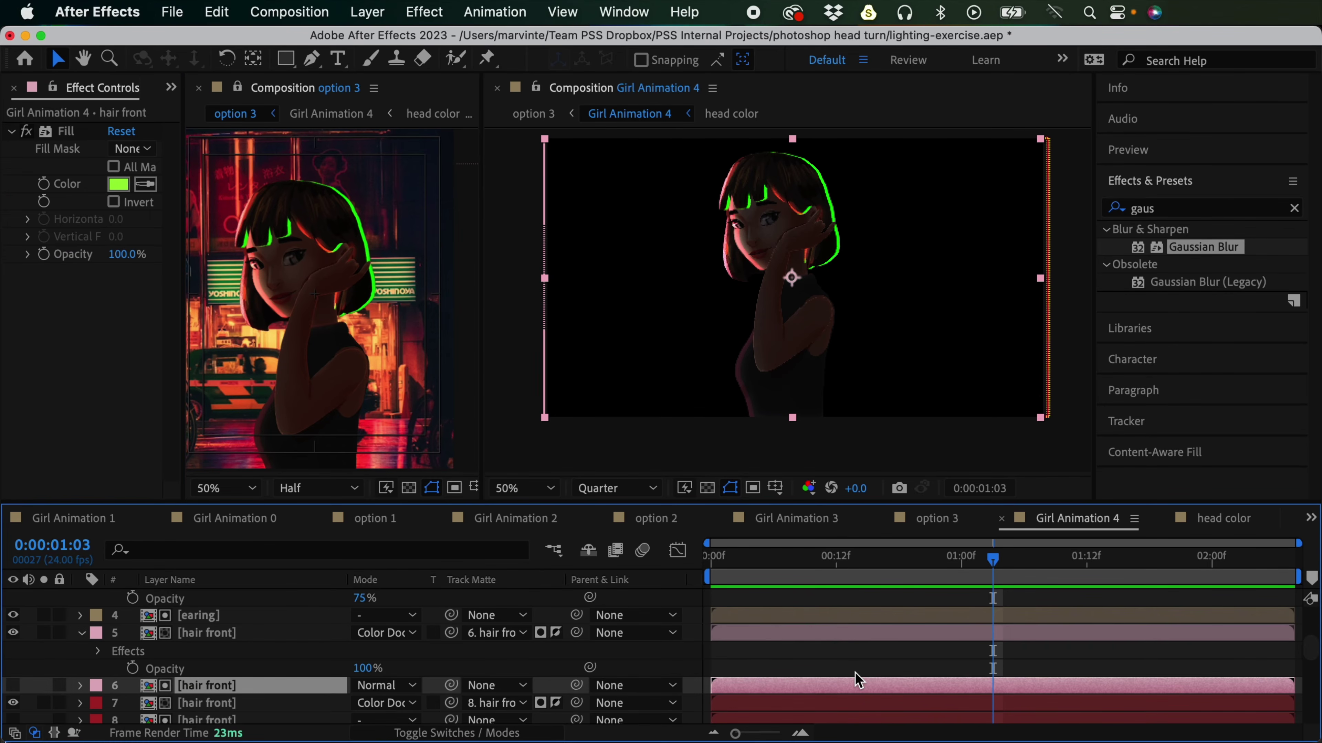
pyautogui.doubleClick(1203, 245)
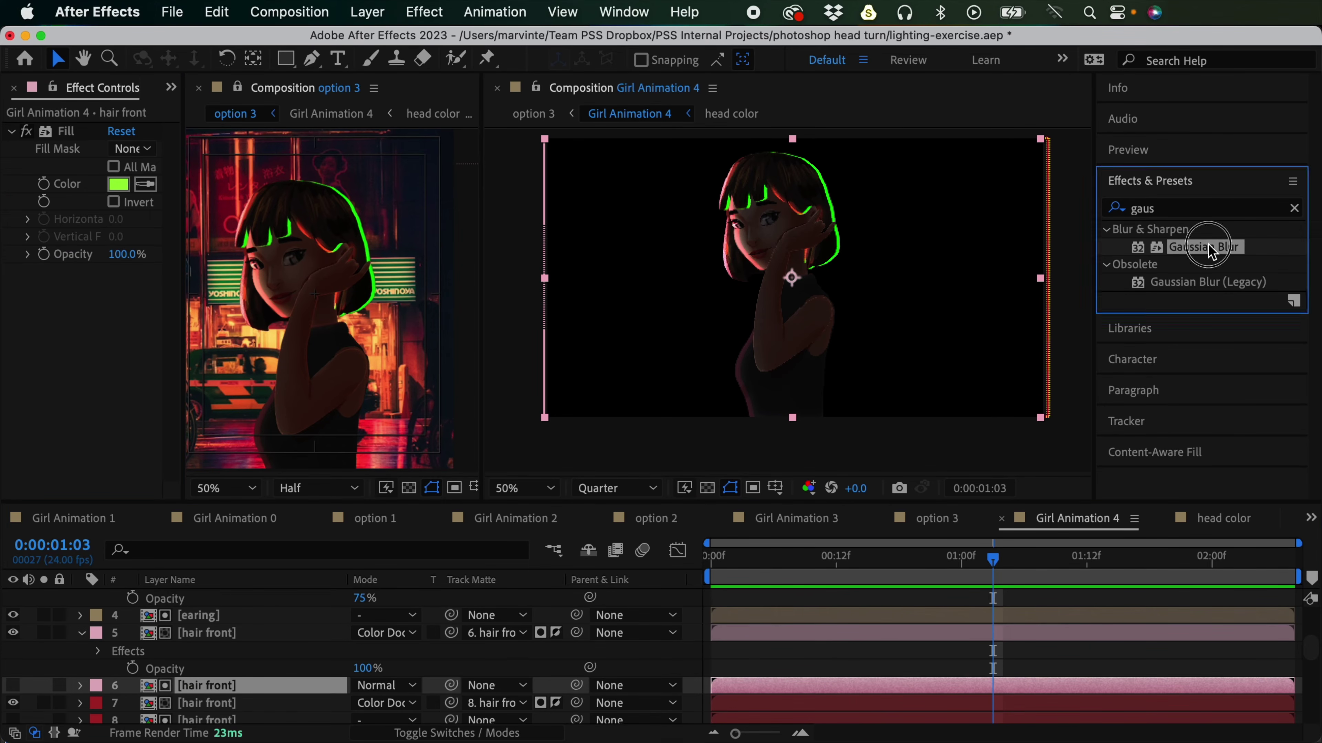
pyautogui.click(120, 290)
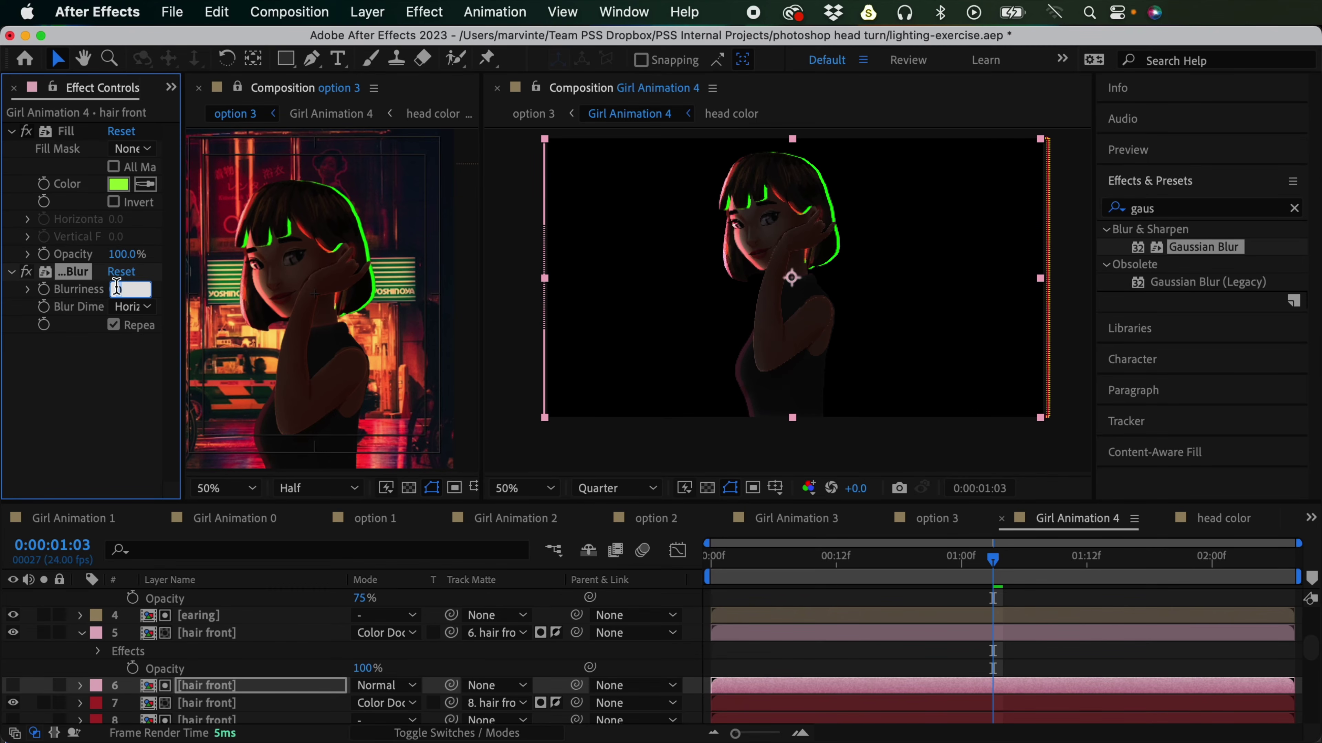
pyautogui.press('Return')
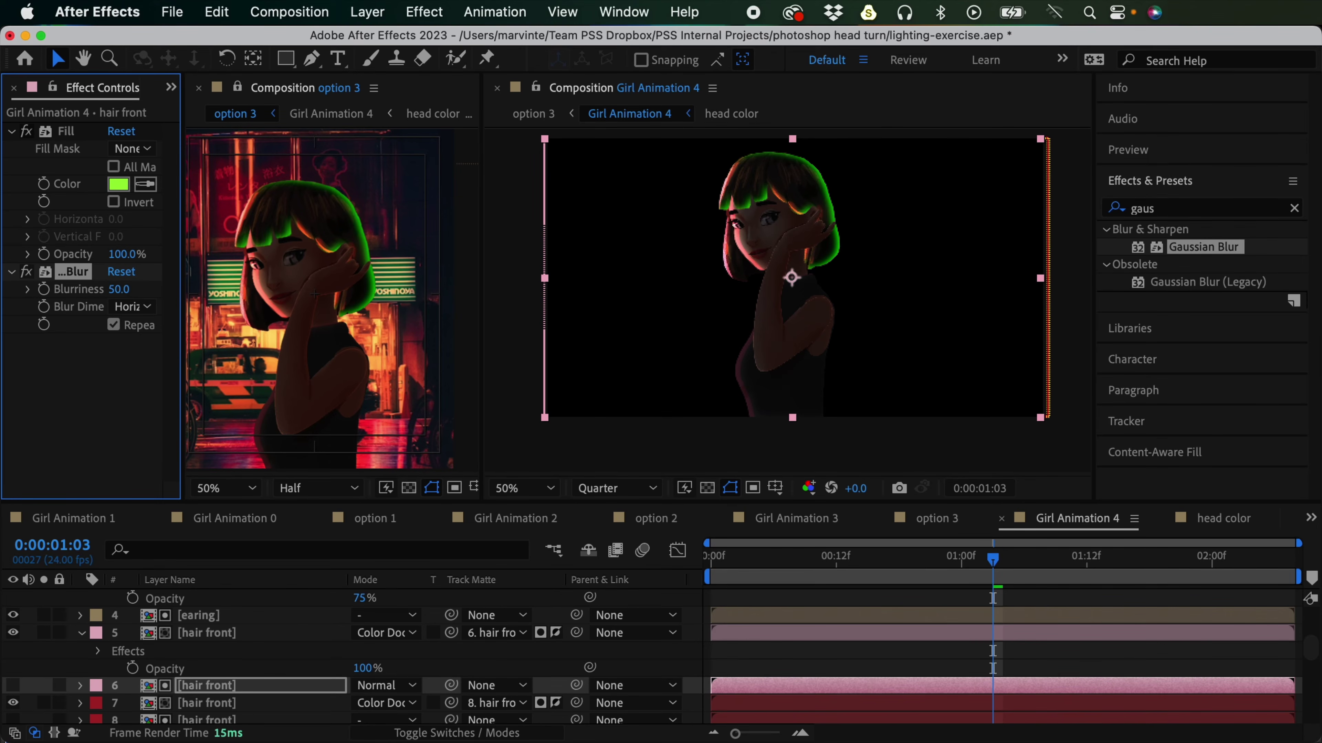
pyautogui.click(123, 289)
pyautogui.press('Return')
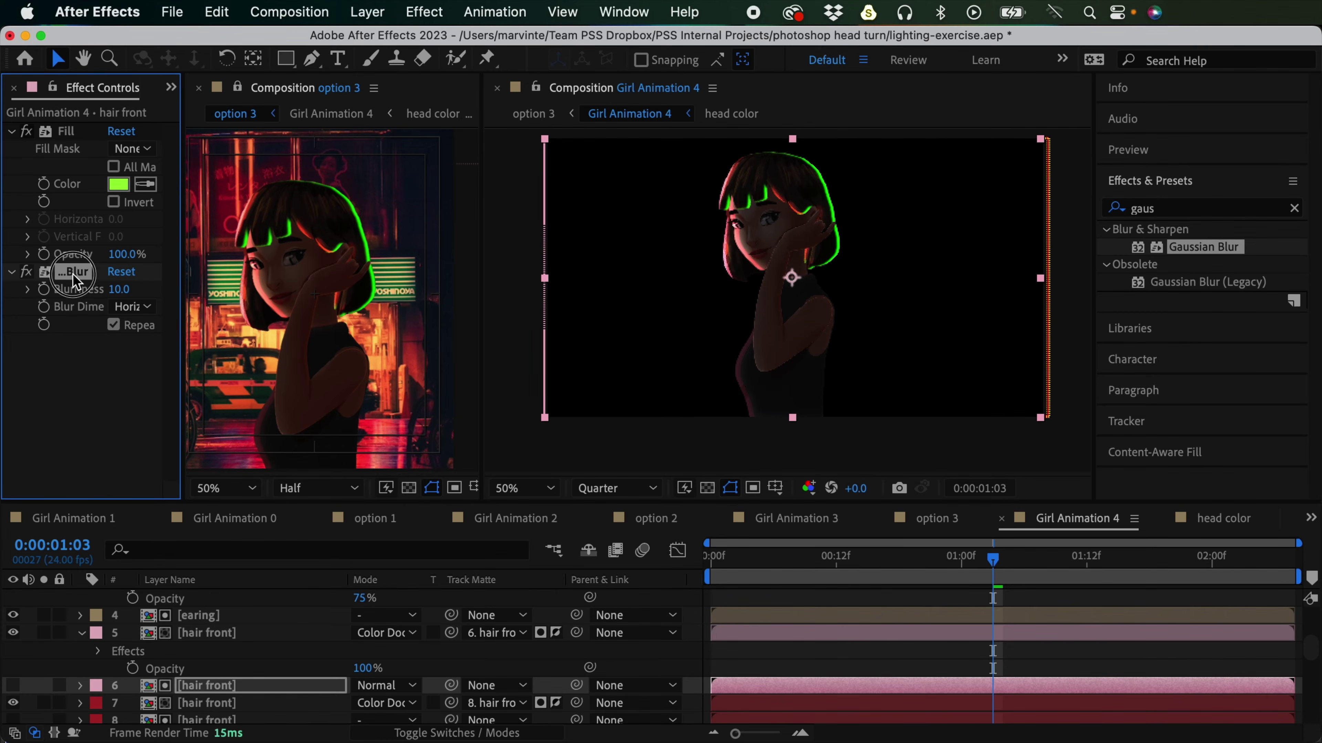
pyautogui.press('Delete')
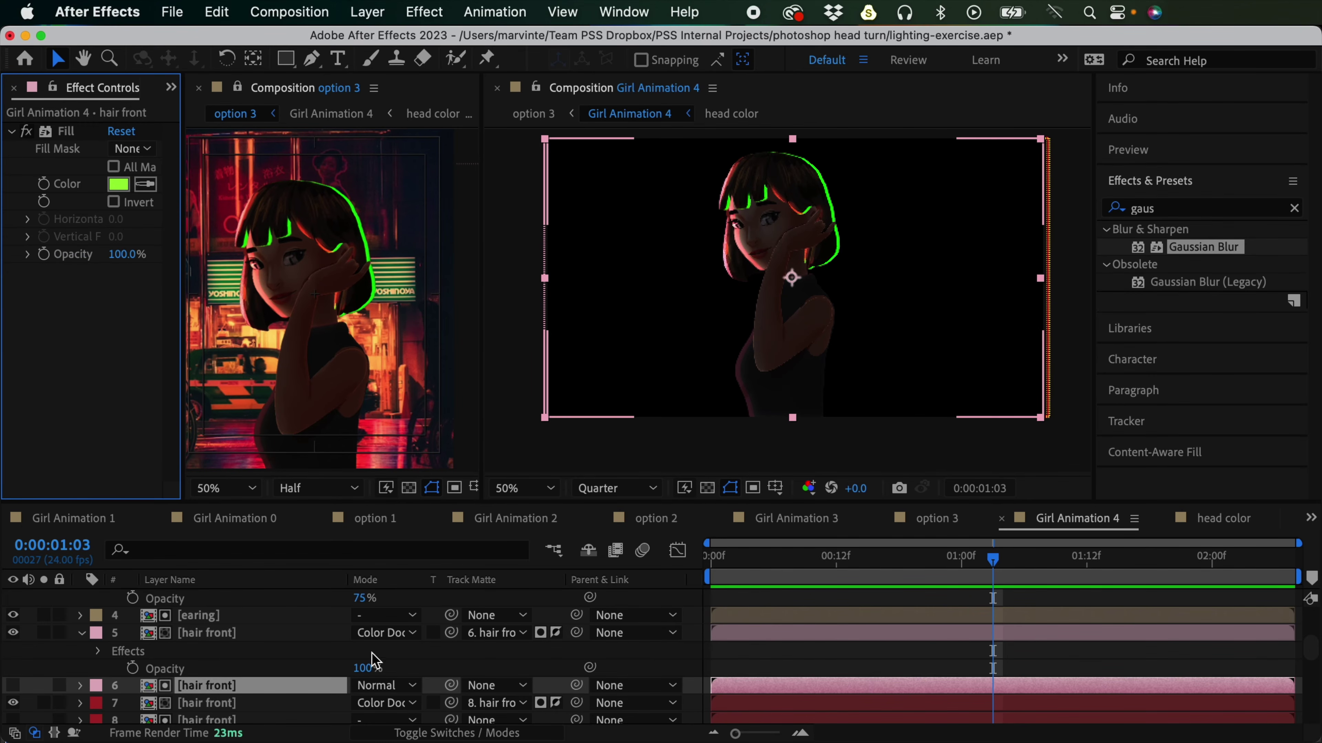
# Step: Set the upper green hair front layer's opacity to 80%
pyautogui.click(201, 633)
pyautogui.moveTo(364, 668); pyautogui.dragTo(346, 672)
pyautogui.click(358, 669)
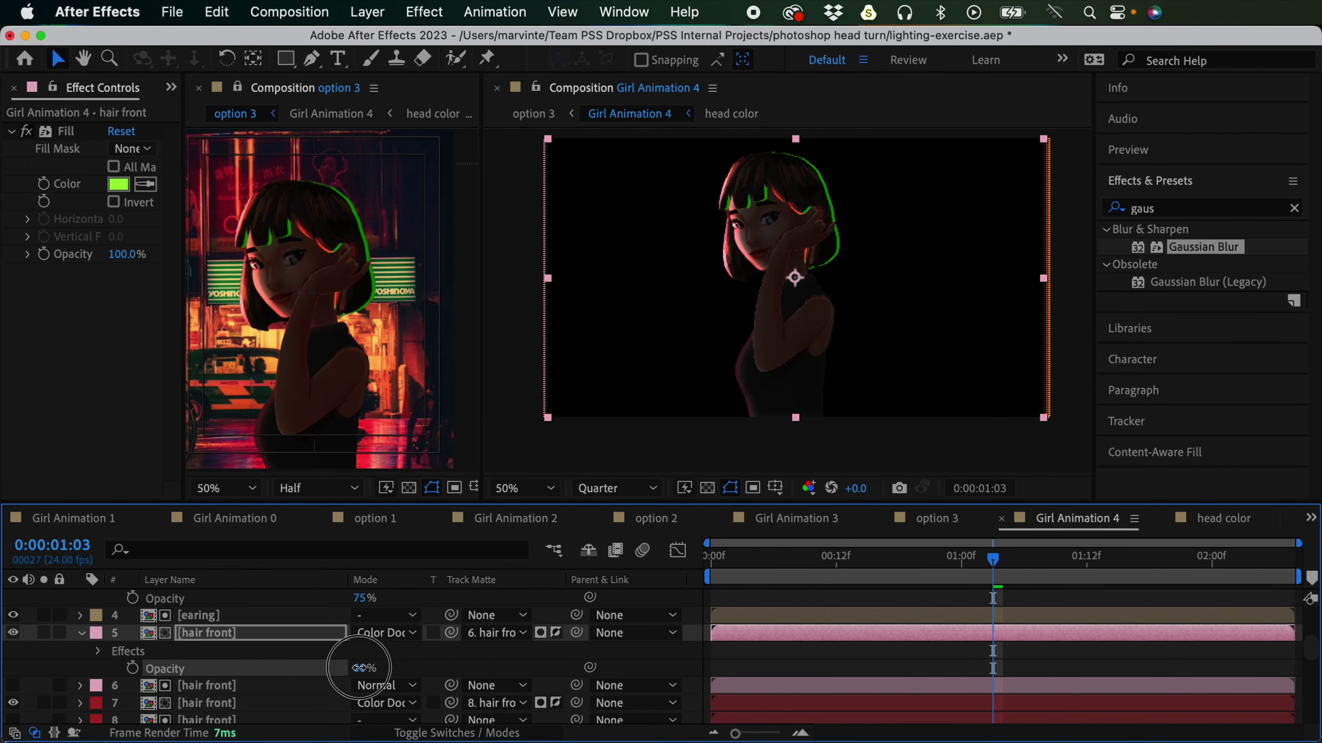
pyautogui.write('80')
pyautogui.press('Return')
pyautogui.click(916, 658)
# Step: Change the upper green hair front layer's Fill color to a slightly darker green
pyautogui.click(952, 633)
pyautogui.click(118, 184)
pyautogui.moveTo(661, 430)
pyautogui.mouseDown()
pyautogui.moveTo(655, 463)
pyautogui.moveTo(664, 445)
pyautogui.mouseUp()
pyautogui.click(895, 414)
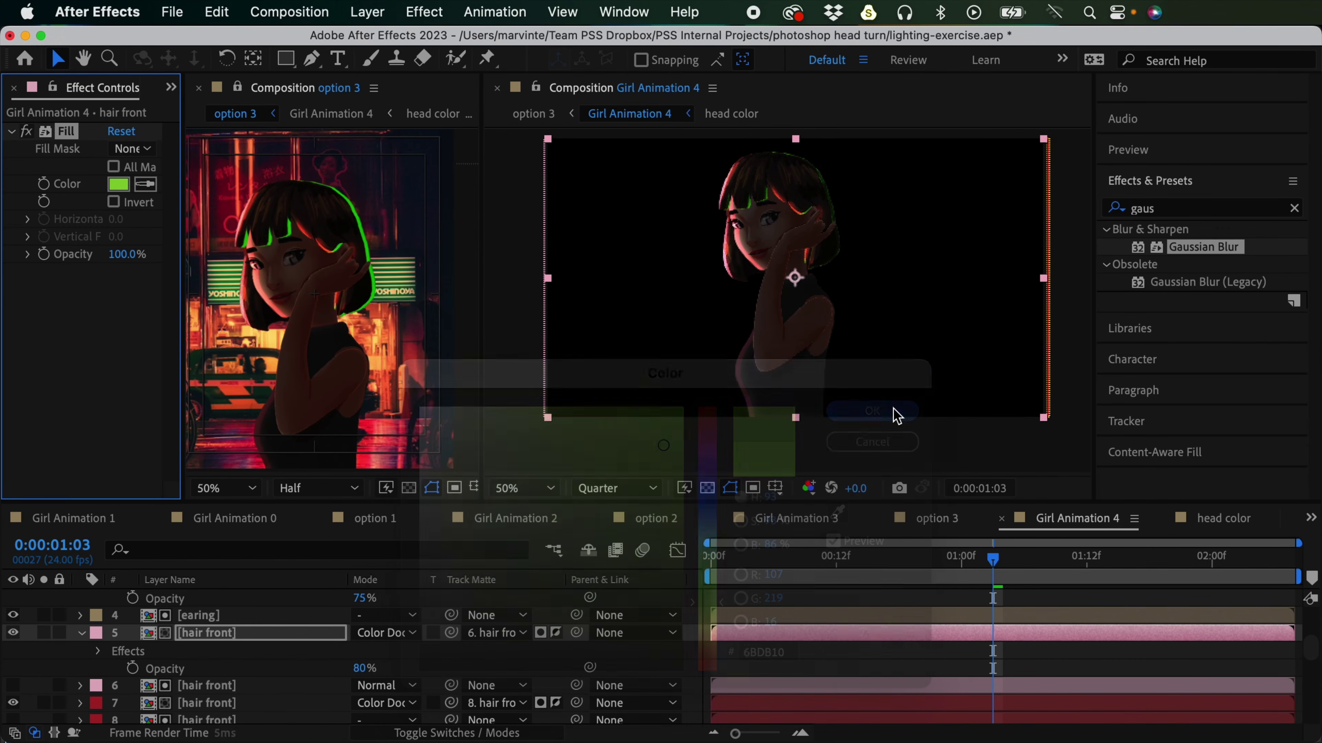
pyautogui.click(118, 185)
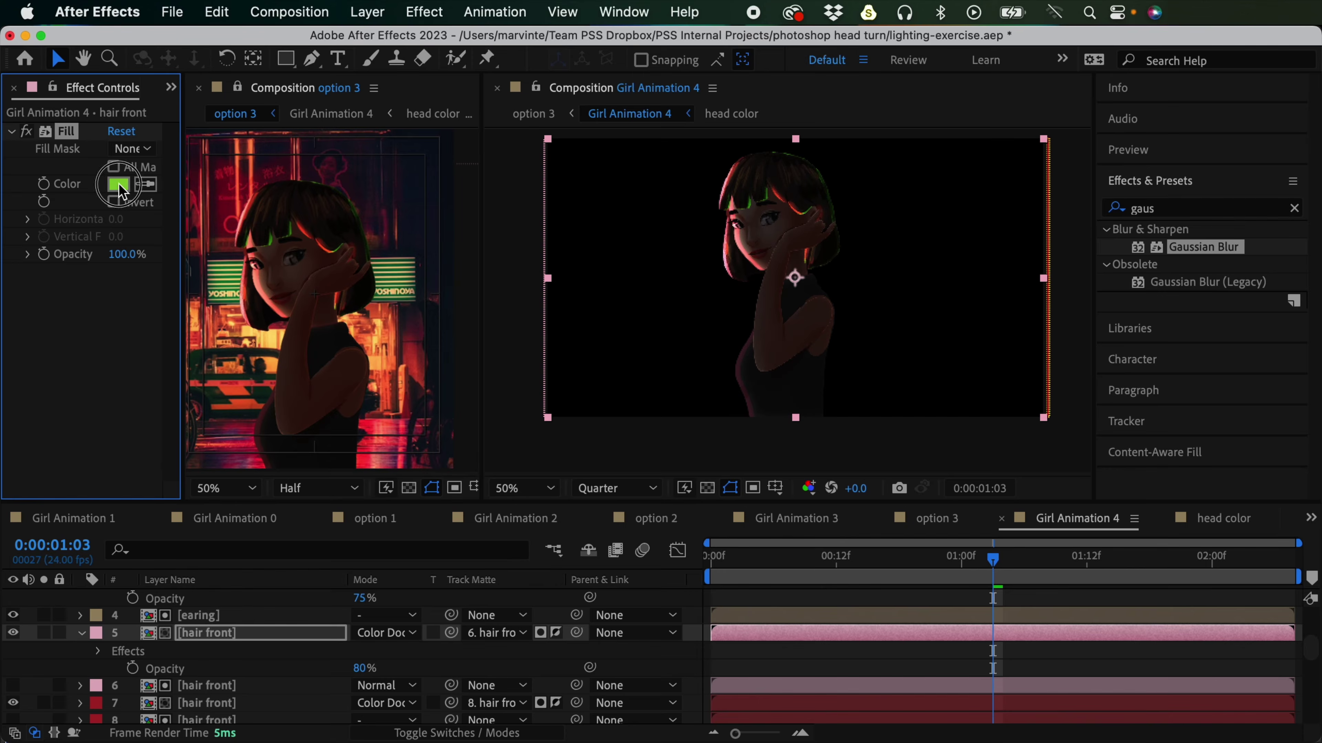
pyautogui.moveTo(661, 443); pyautogui.dragTo(662, 429)
pyautogui.click(857, 413)
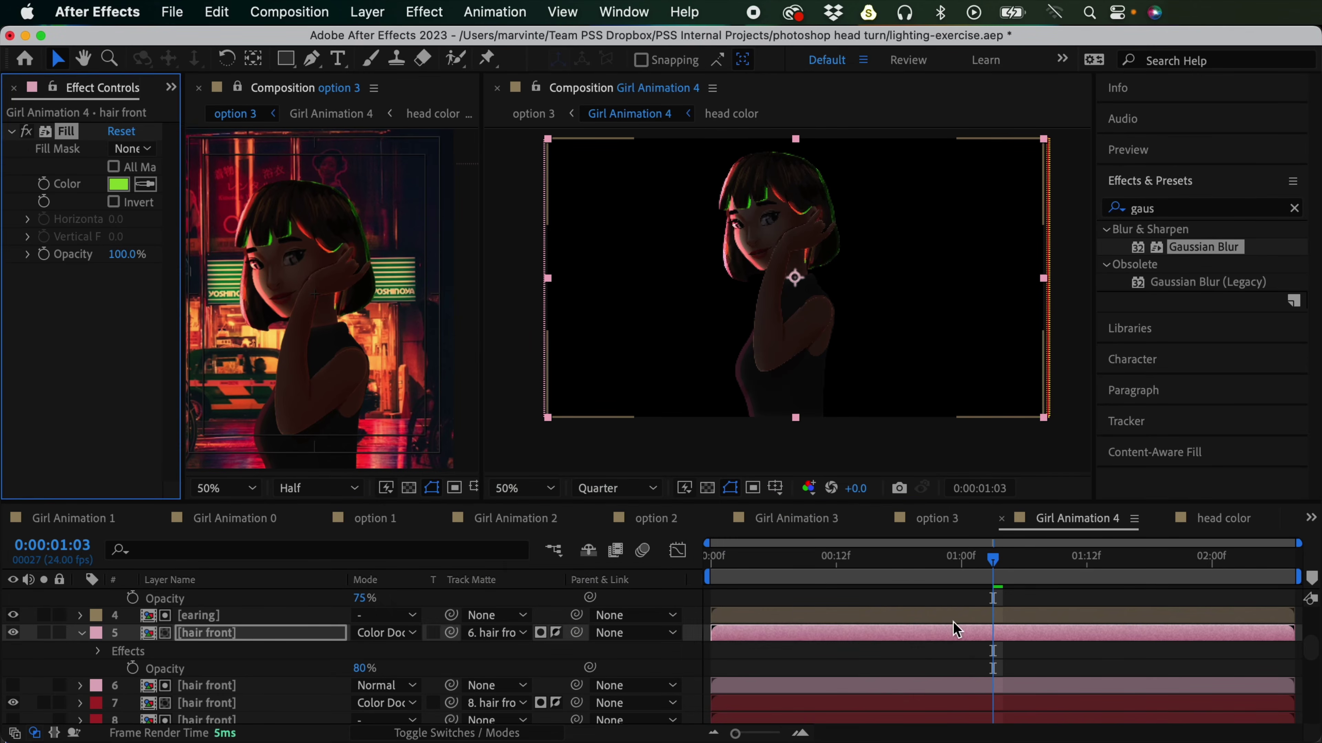
pyautogui.click(963, 660)
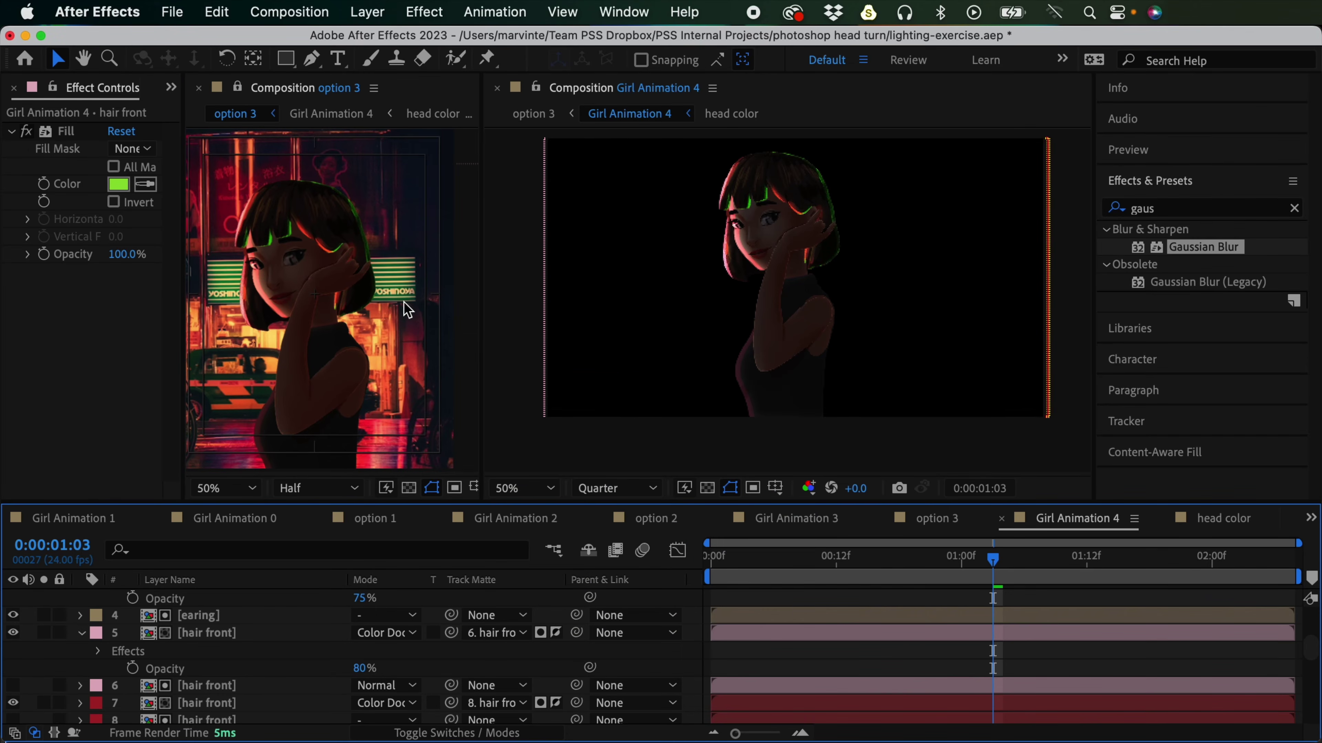
# Step: Lower the opacity of the upper green-filled body rim layer to 52%
pyautogui.click(830, 209)
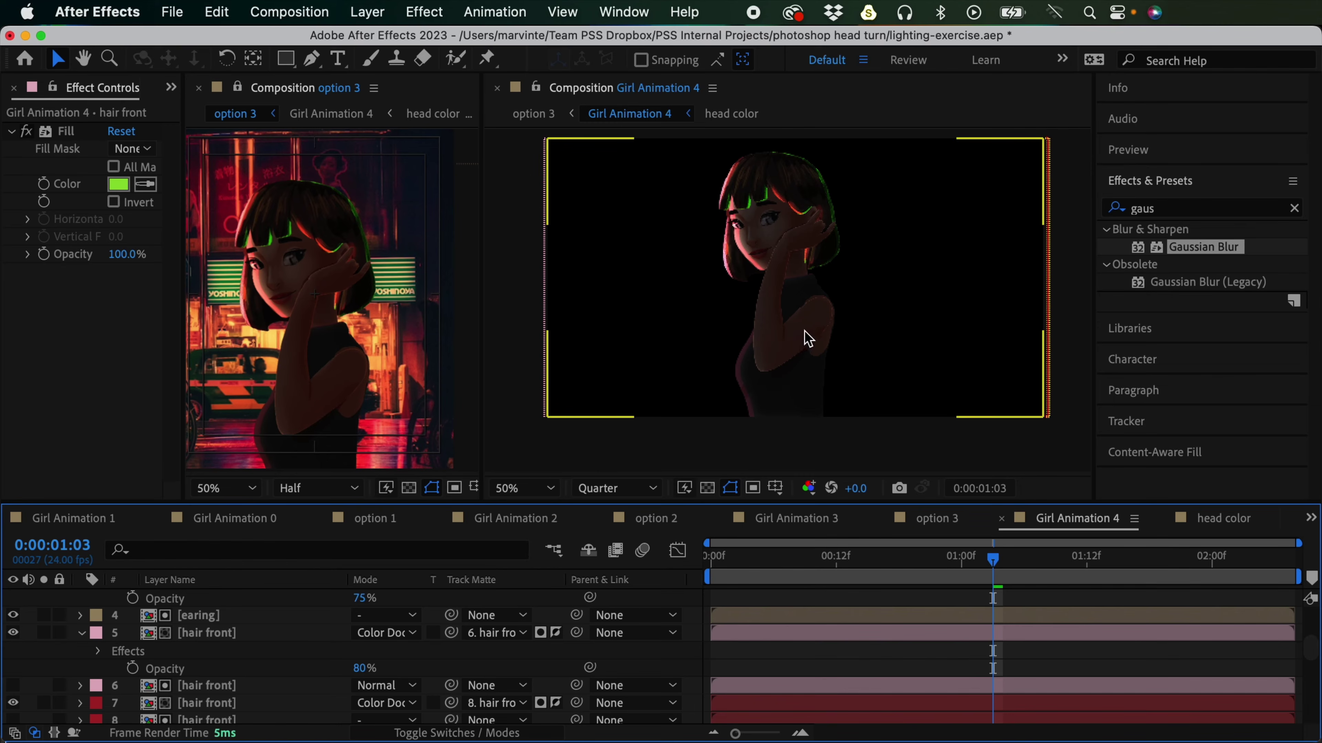
pyautogui.moveTo(1303, 631); pyautogui.dragTo(1306, 677)
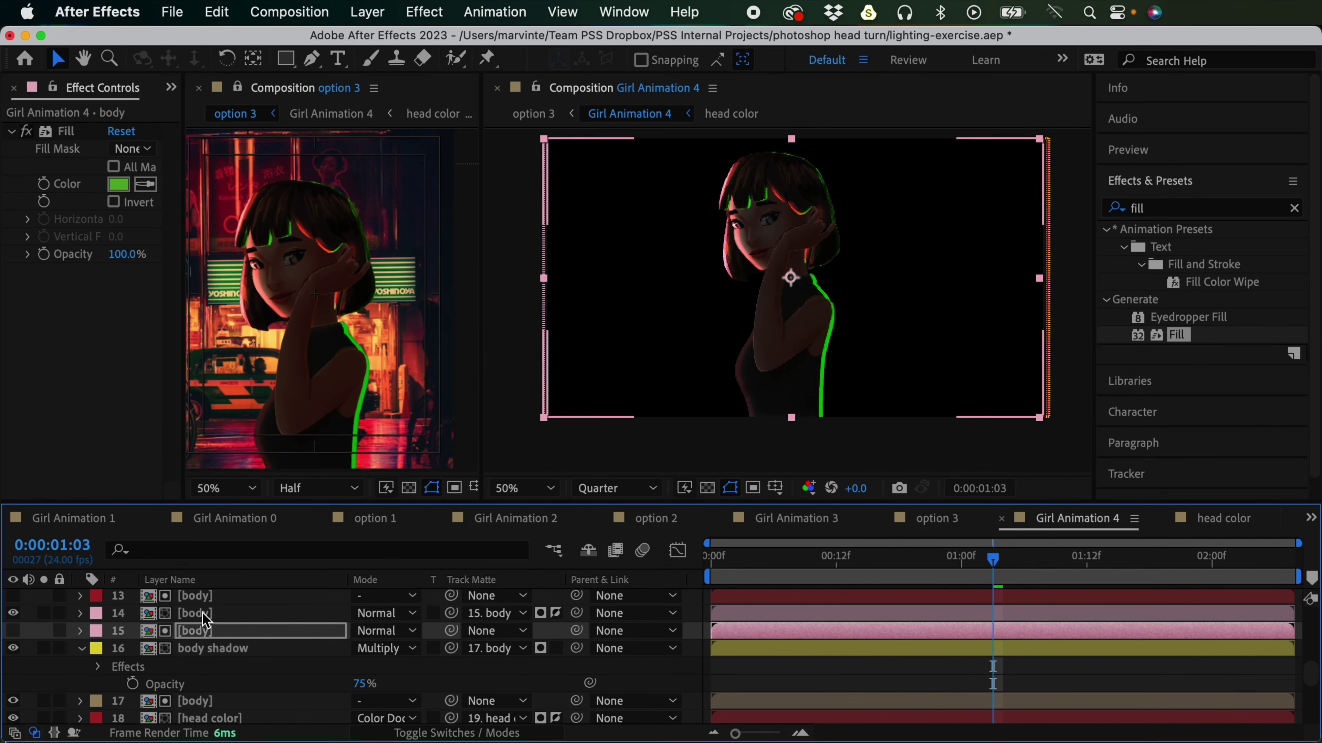
pyautogui.click(203, 615)
pyautogui.press('t')
pyautogui.press('F2')
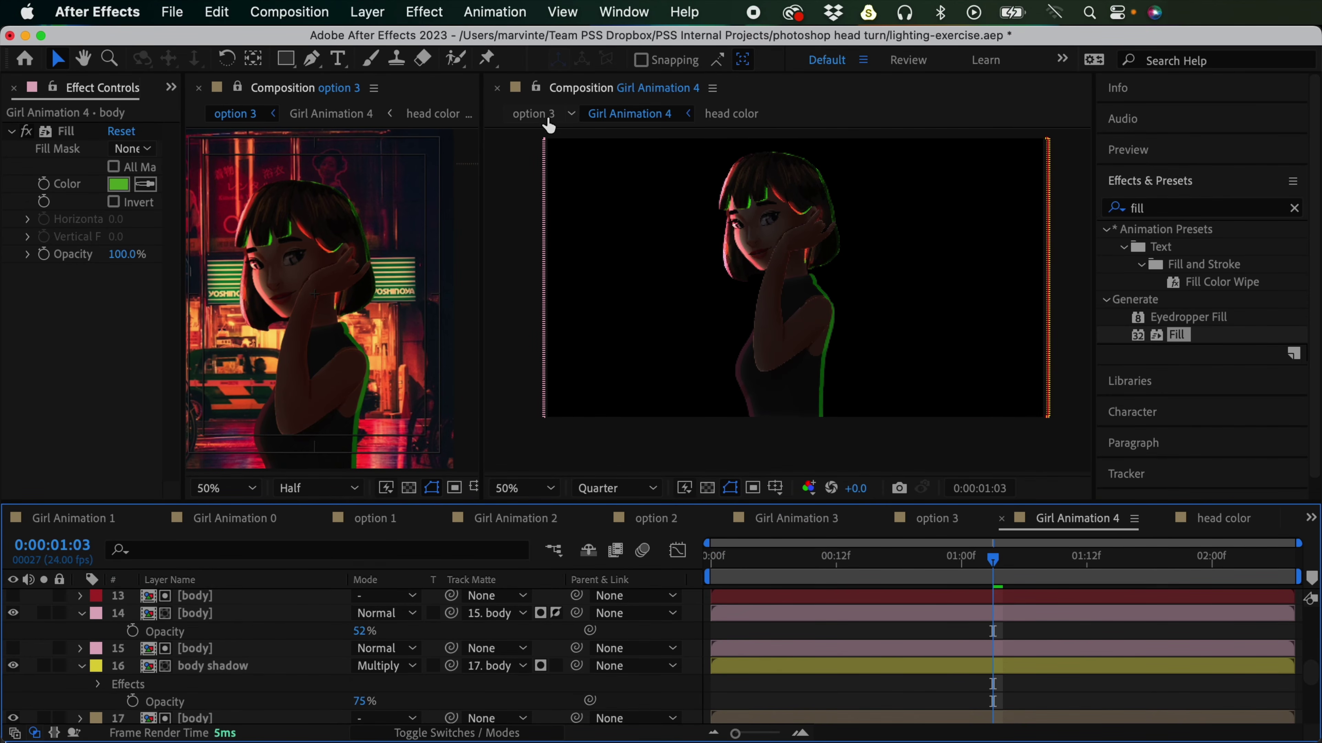
# Step: Open the option 3 composition and turn on the visibility of Adjustment Layer 2
pyautogui.click(532, 114)
pyautogui.click(833, 661)
pyautogui.click(245, 599)
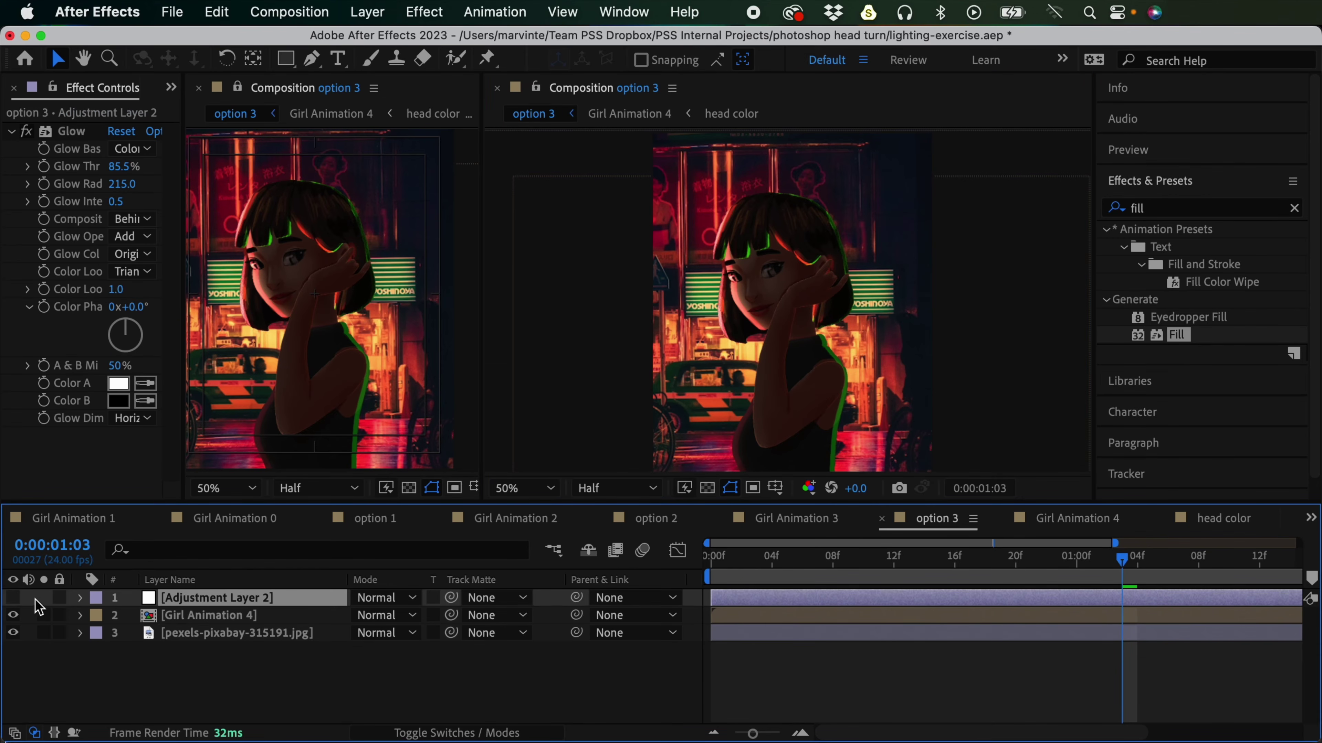
pyautogui.click(12, 598)
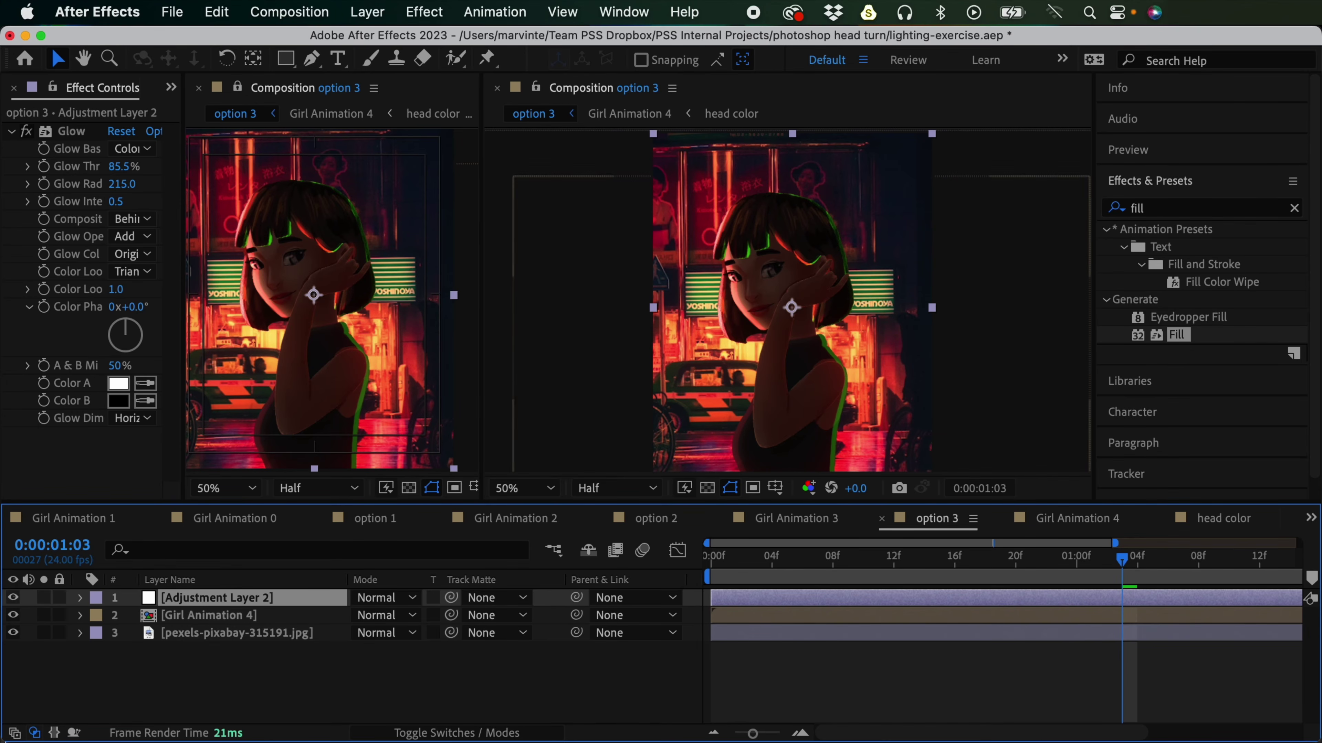
# Step: Strengthen the Glow on Adjustment Layer 2 by setting its threshold to about 38.4% and its radius to 136
pyautogui.click(123, 185)
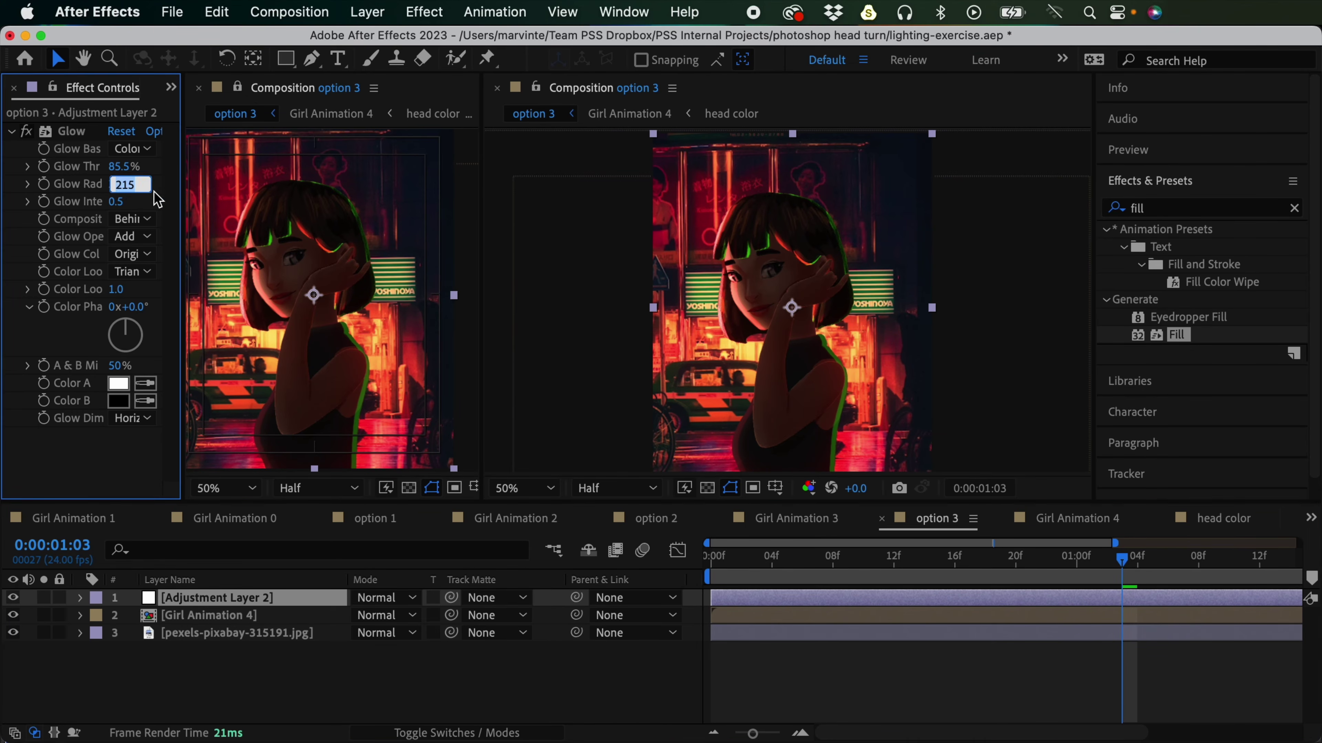
pyautogui.moveTo(122, 166); pyautogui.dragTo(65, 228)
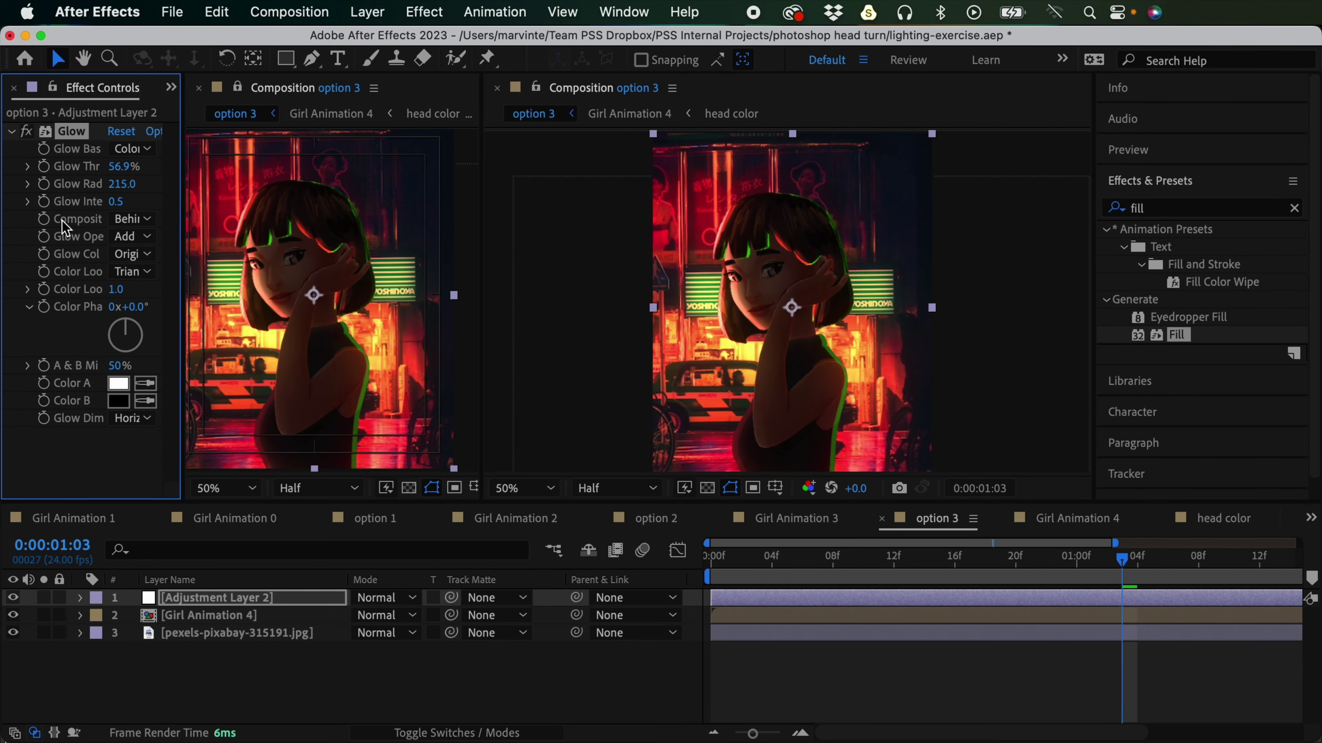
pyautogui.moveTo(118, 168); pyautogui.dragTo(68, 218)
pyautogui.moveTo(122, 167); pyautogui.dragTo(130, 165)
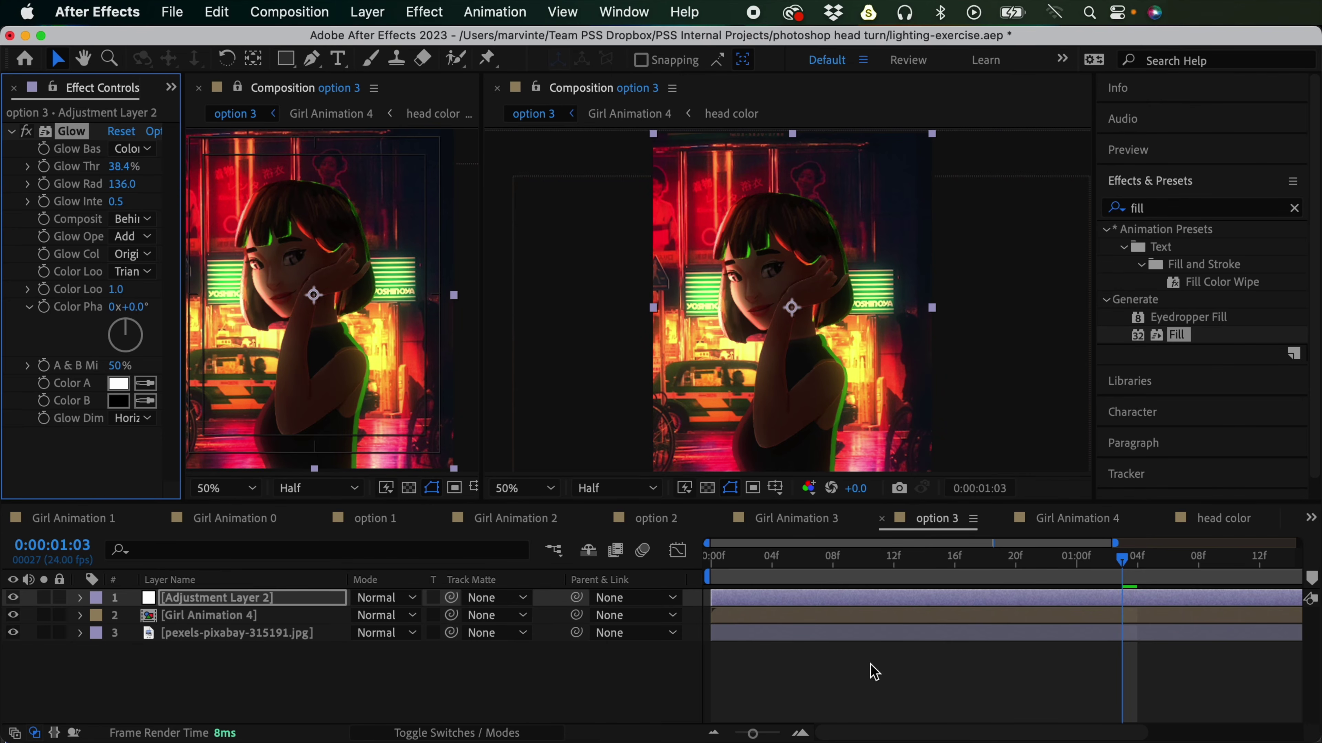
# Step: In Girl Animation 4's Lumetri Color basic correction, raise Temperature to 132 and lower Tint to -106
pyautogui.click(894, 621)
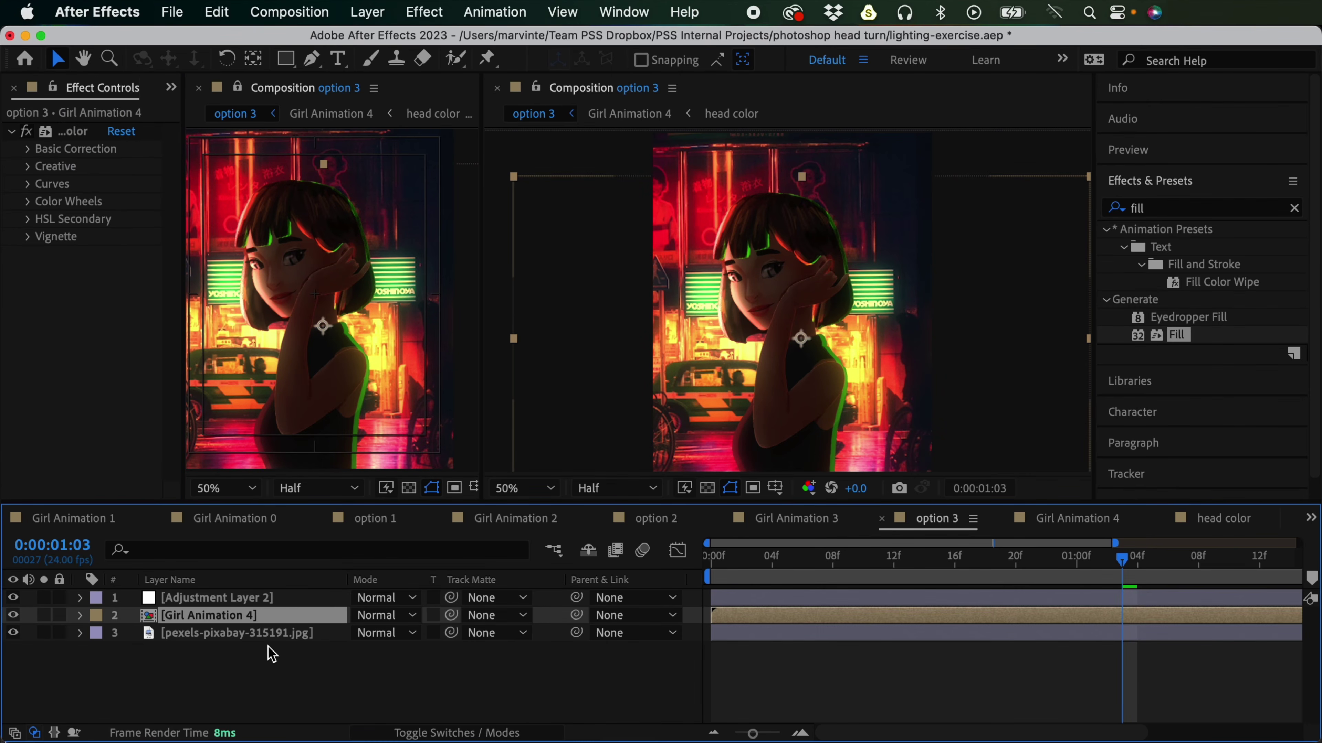
pyautogui.moveTo(183, 202); pyautogui.dragTo(263, 208)
pyautogui.click(37, 152)
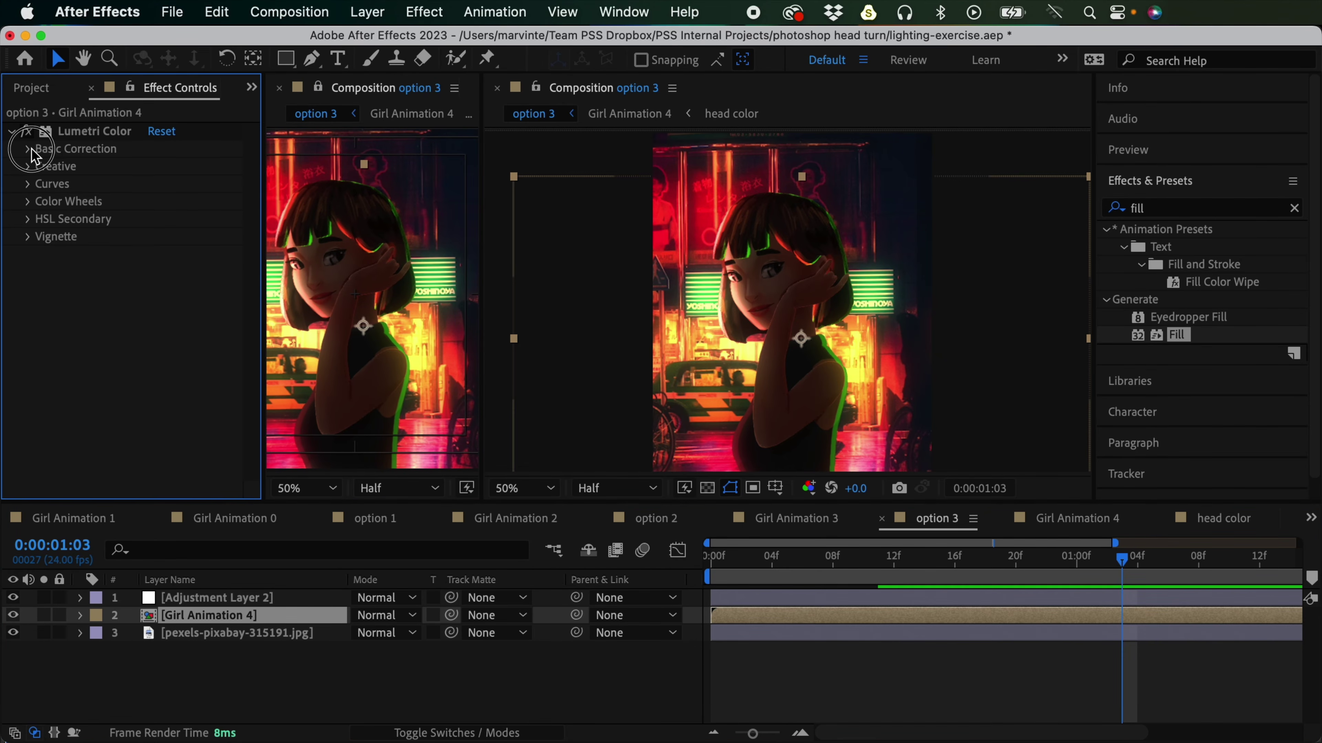
pyautogui.click(29, 149)
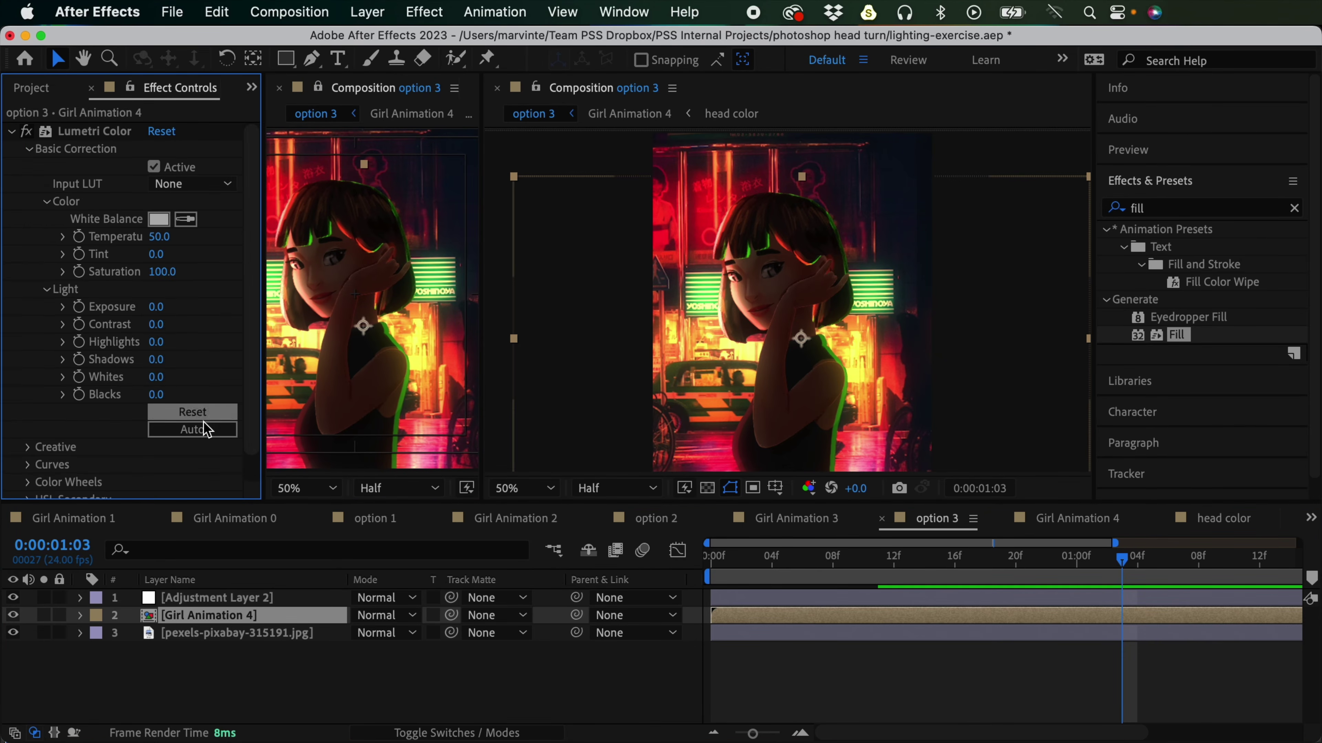
pyautogui.moveTo(159, 238); pyautogui.dragTo(207, 237)
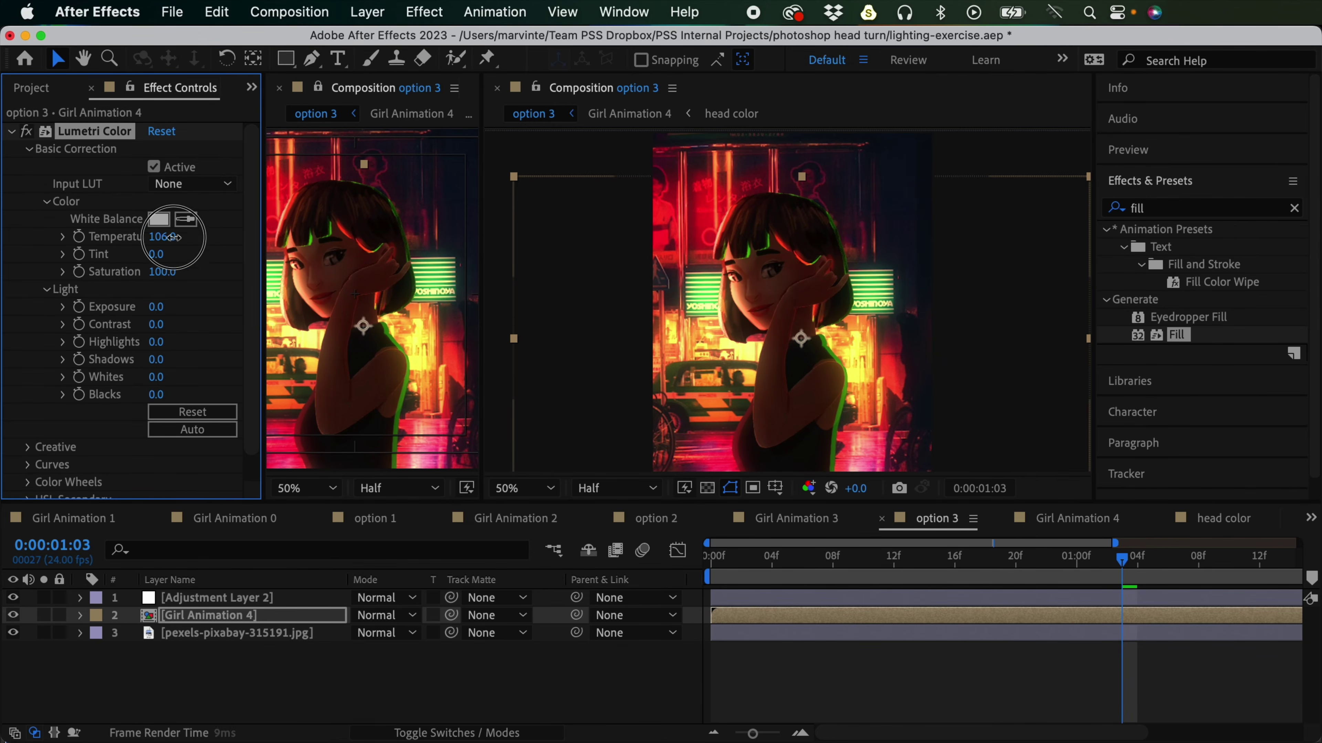
pyautogui.moveTo(162, 254); pyautogui.dragTo(122, 243)
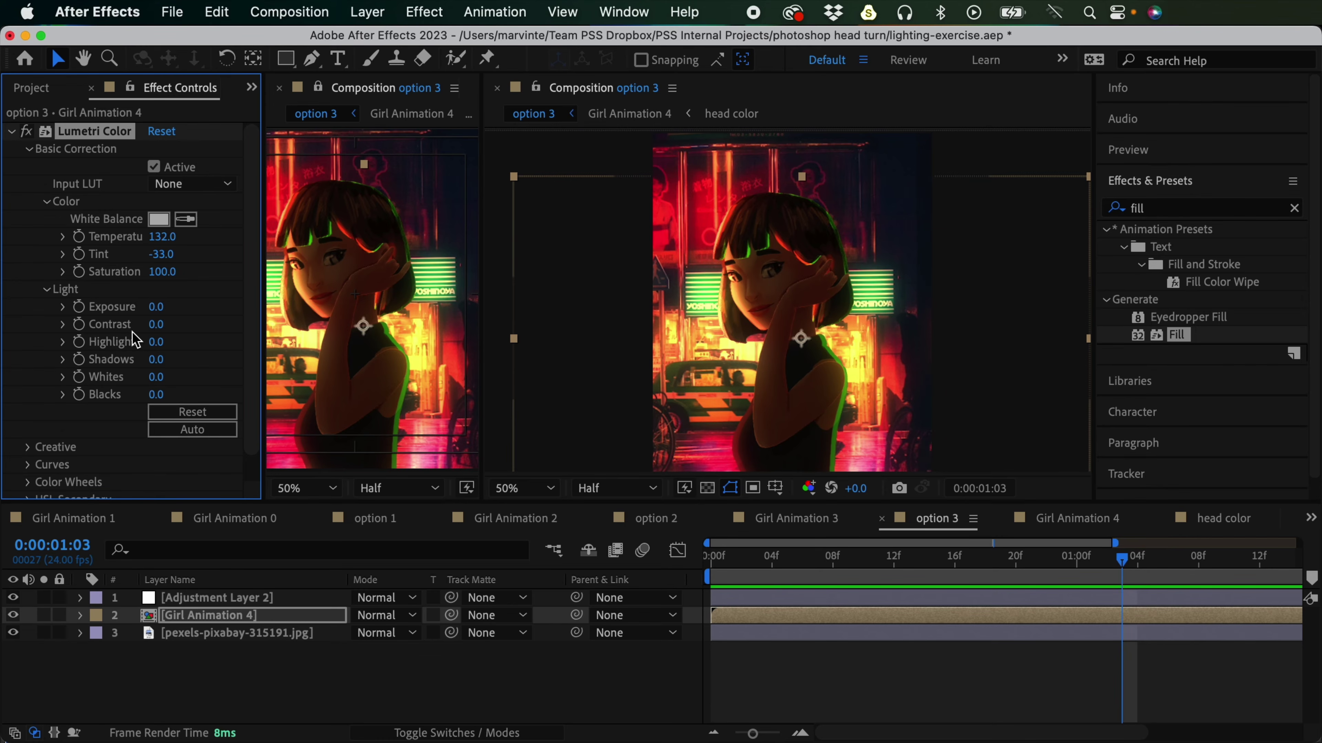
pyautogui.moveTo(161, 254); pyautogui.dragTo(138, 287)
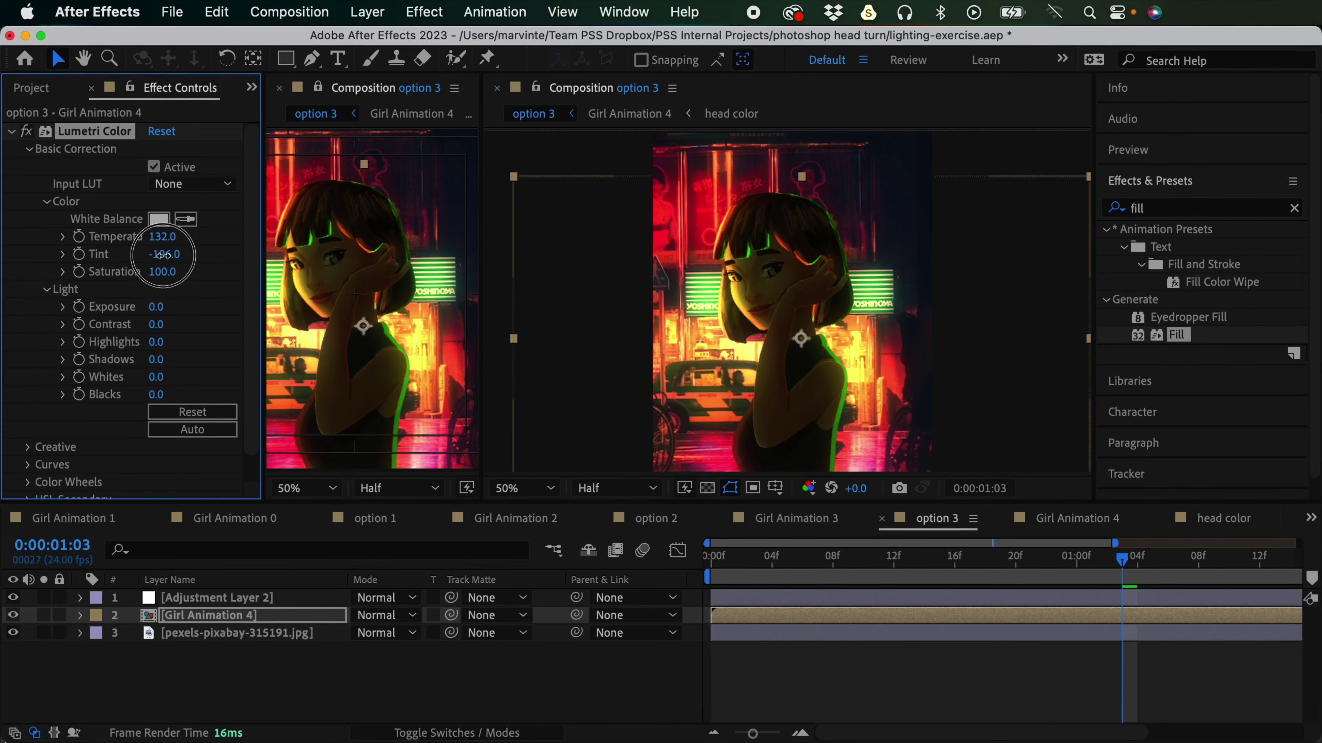
# Step: Set the Lumetri Color Temperature of Girl Animation 4 to 100 and check the image at 25% magnification
pyautogui.click(165, 237)
pyautogui.write('100')
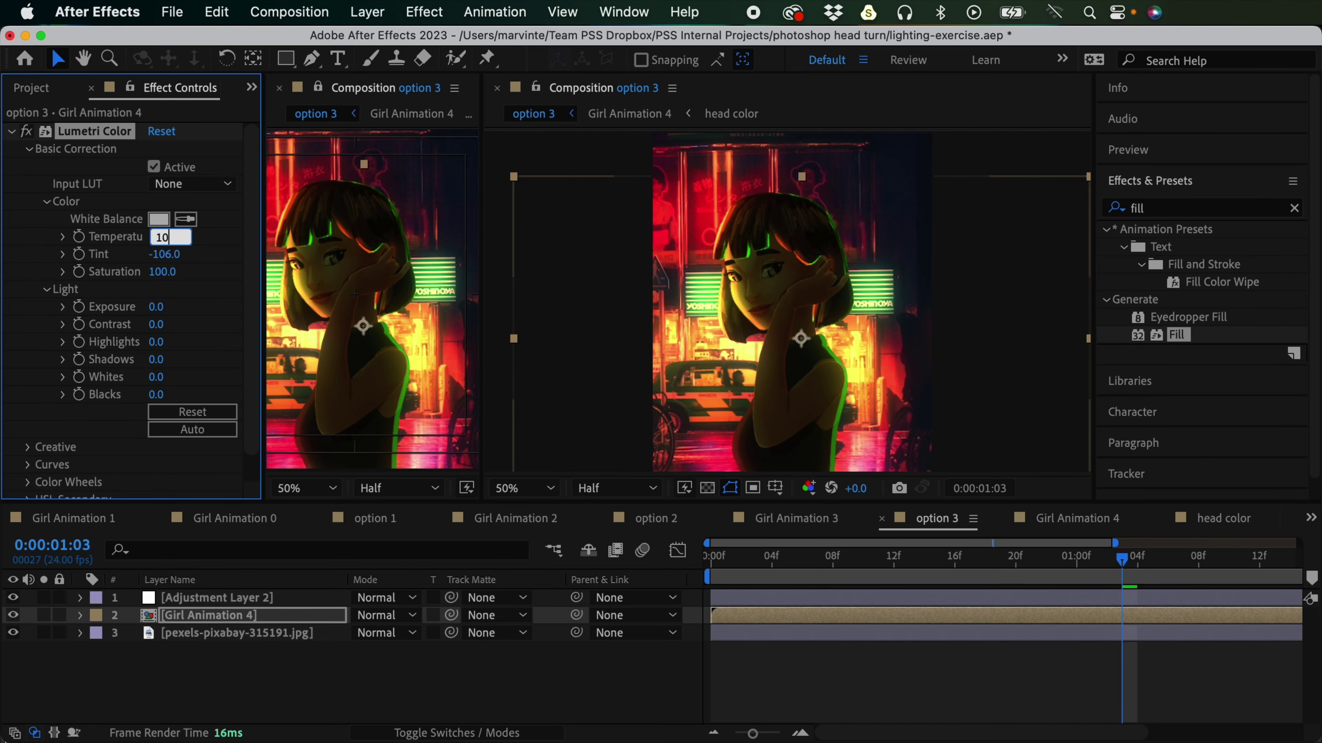
pyautogui.press('Return')
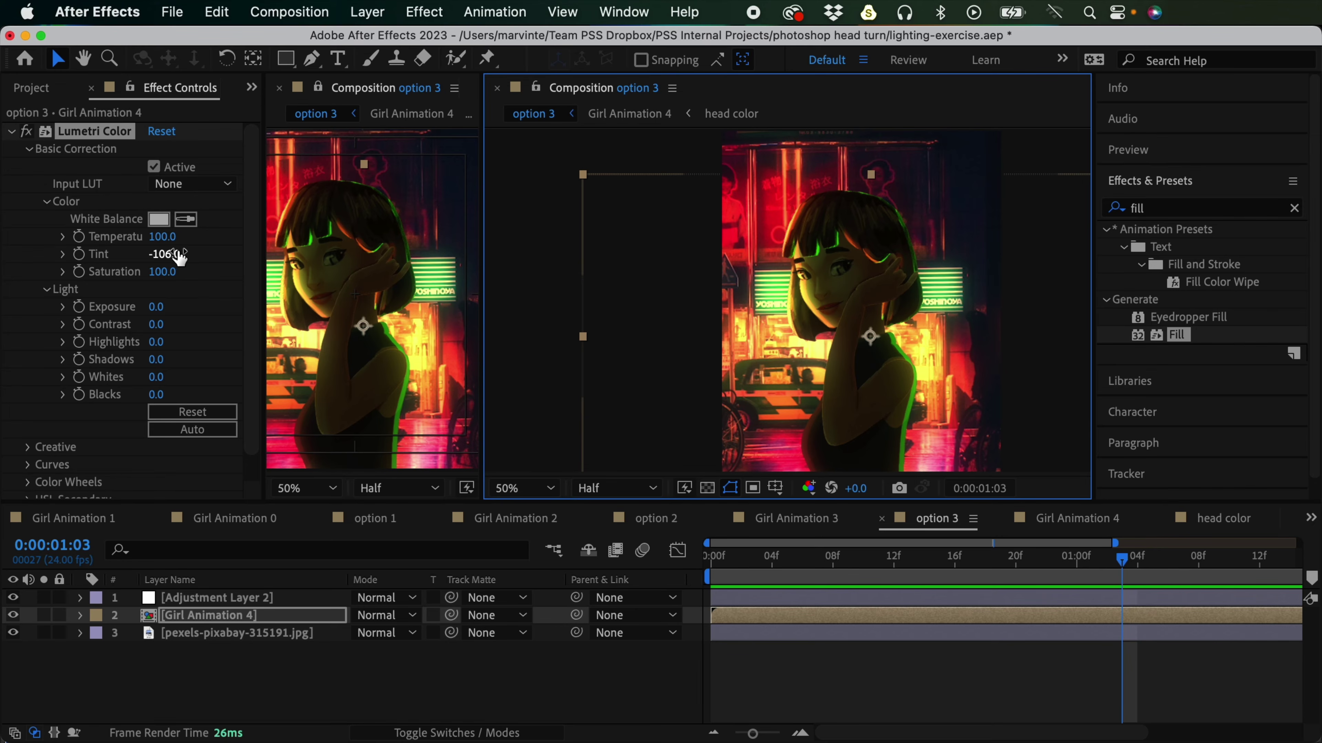
pyautogui.press('Return')
pyautogui.press(',')
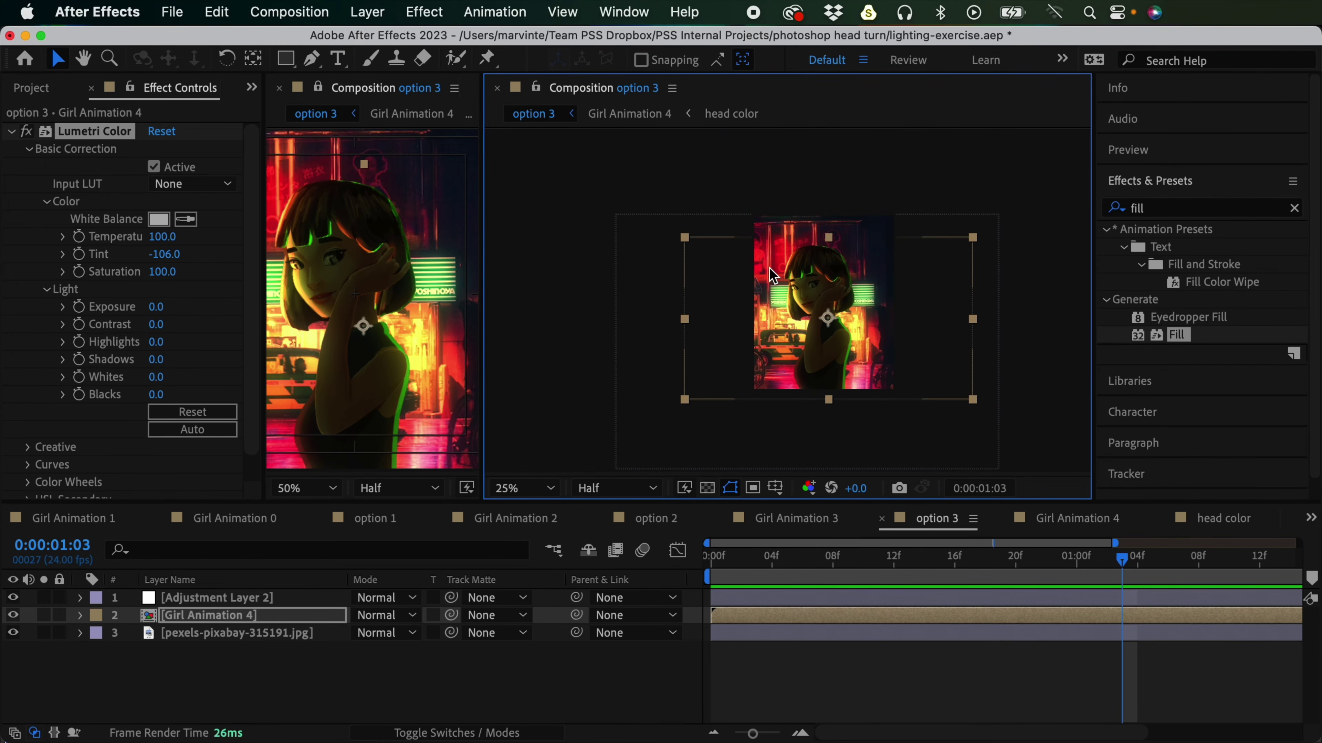
pyautogui.click(876, 661)
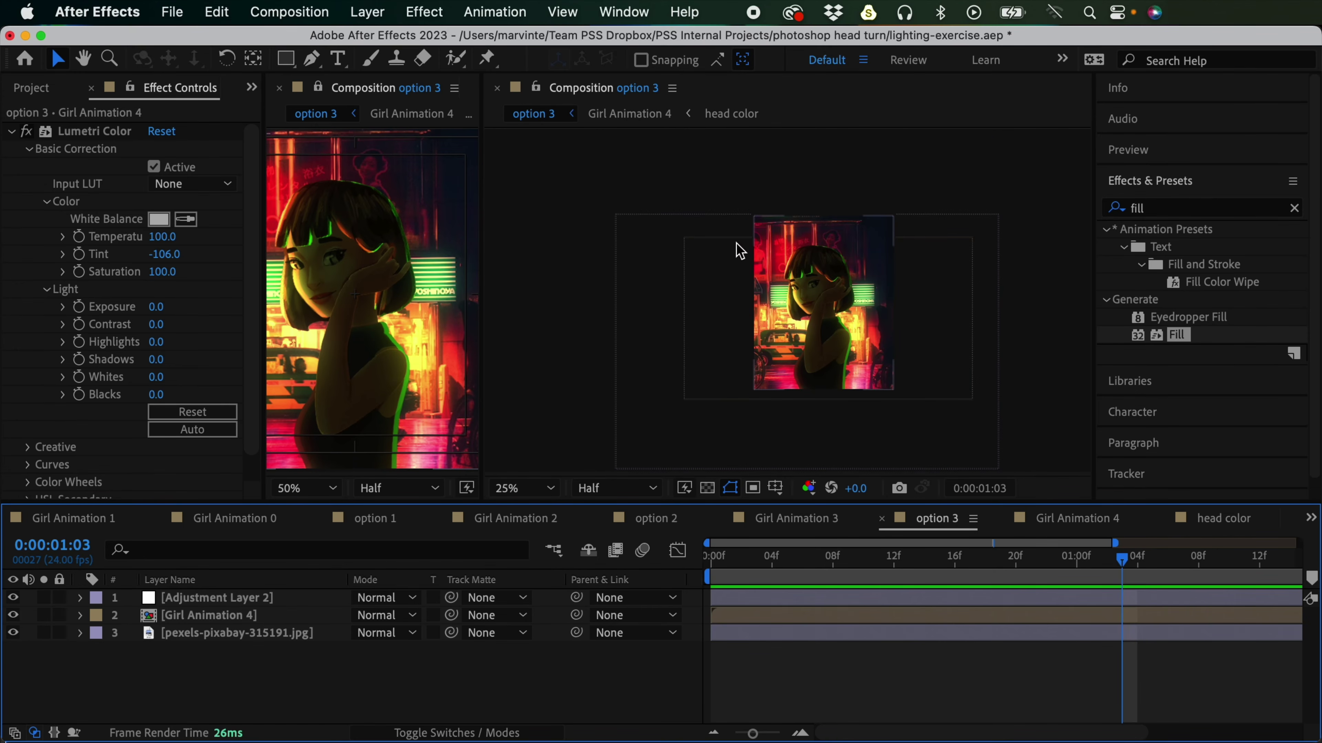
# Step: Widen the locked option 3 viewer to show the whole image and open the Girl Animation 4 composition
pyautogui.click(392, 266)
pyautogui.moveTo(482, 239); pyautogui.dragTo(693, 230)
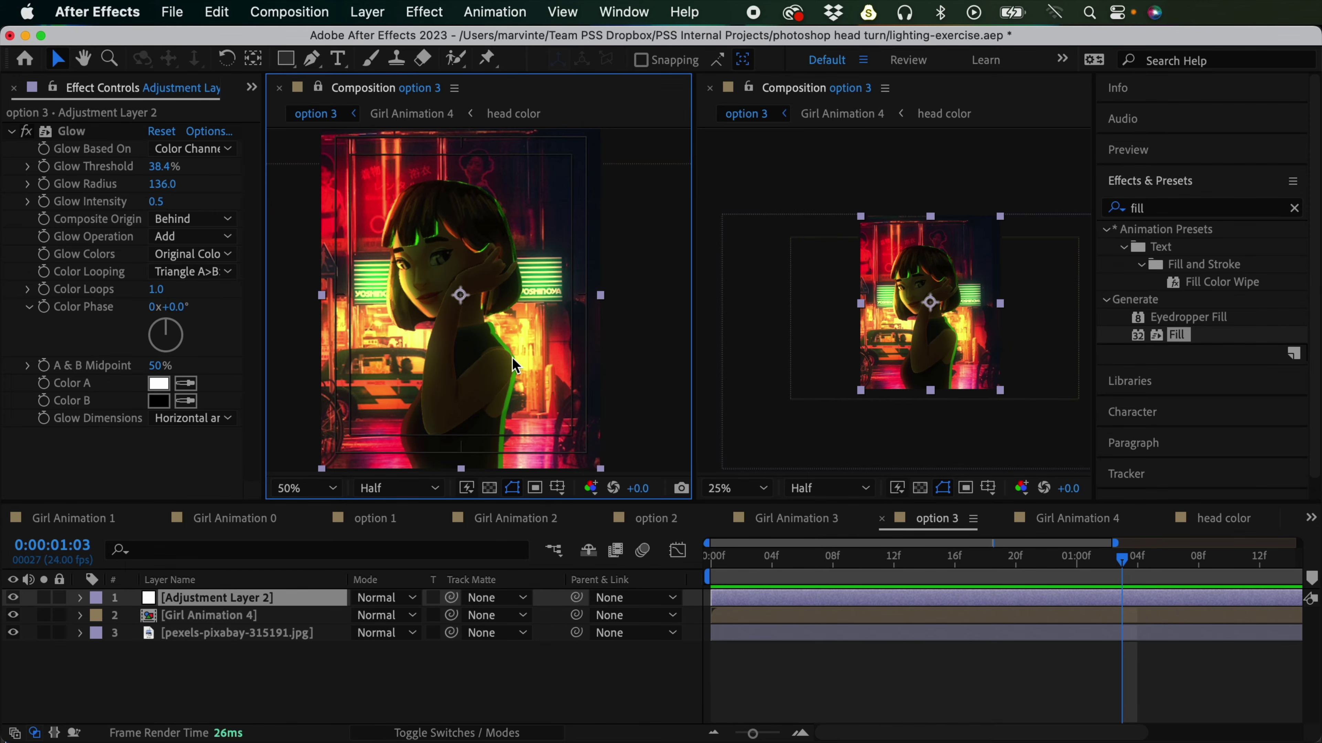
pyautogui.click(239, 616)
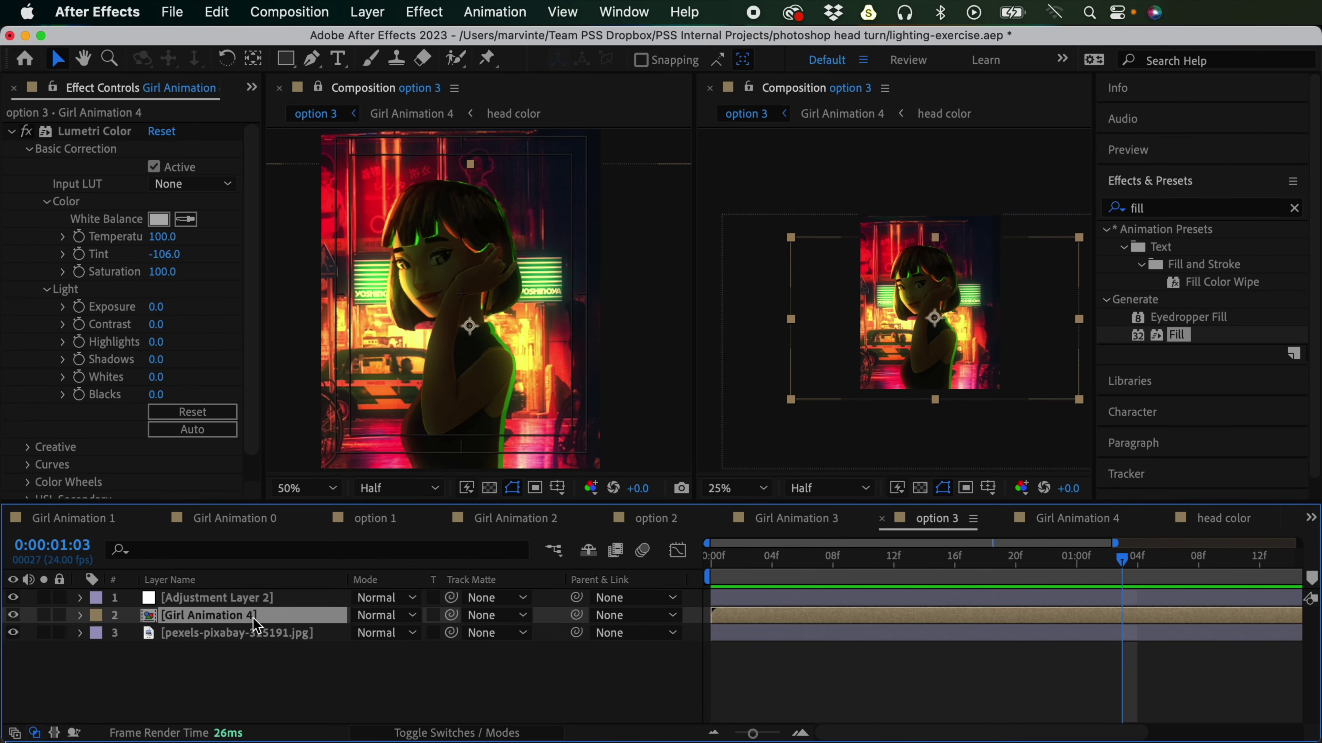
pyautogui.doubleClick(255, 616)
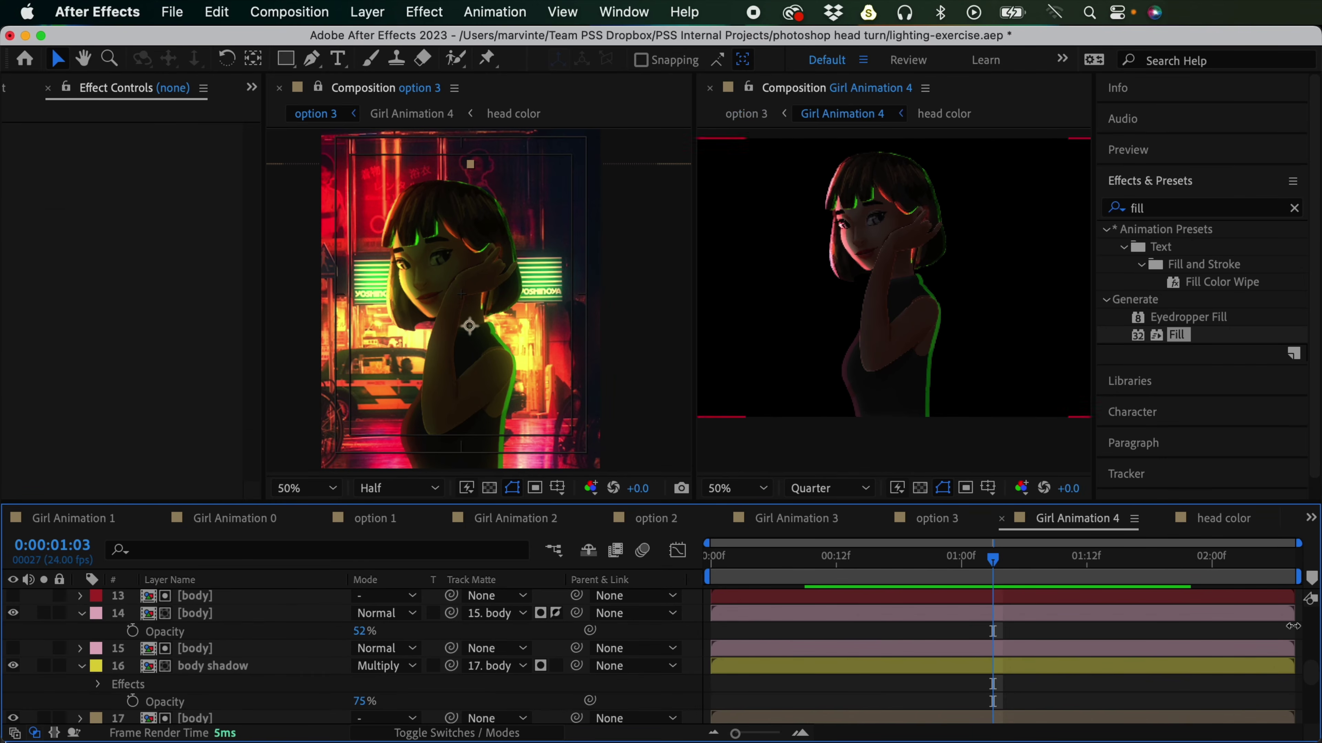
# Step: Thin the green rim along the girl's back by nudging its body matte, layer 15
pyautogui.scroll(-5, 1310, 671)
pyautogui.scroll(4, 1290, 666)
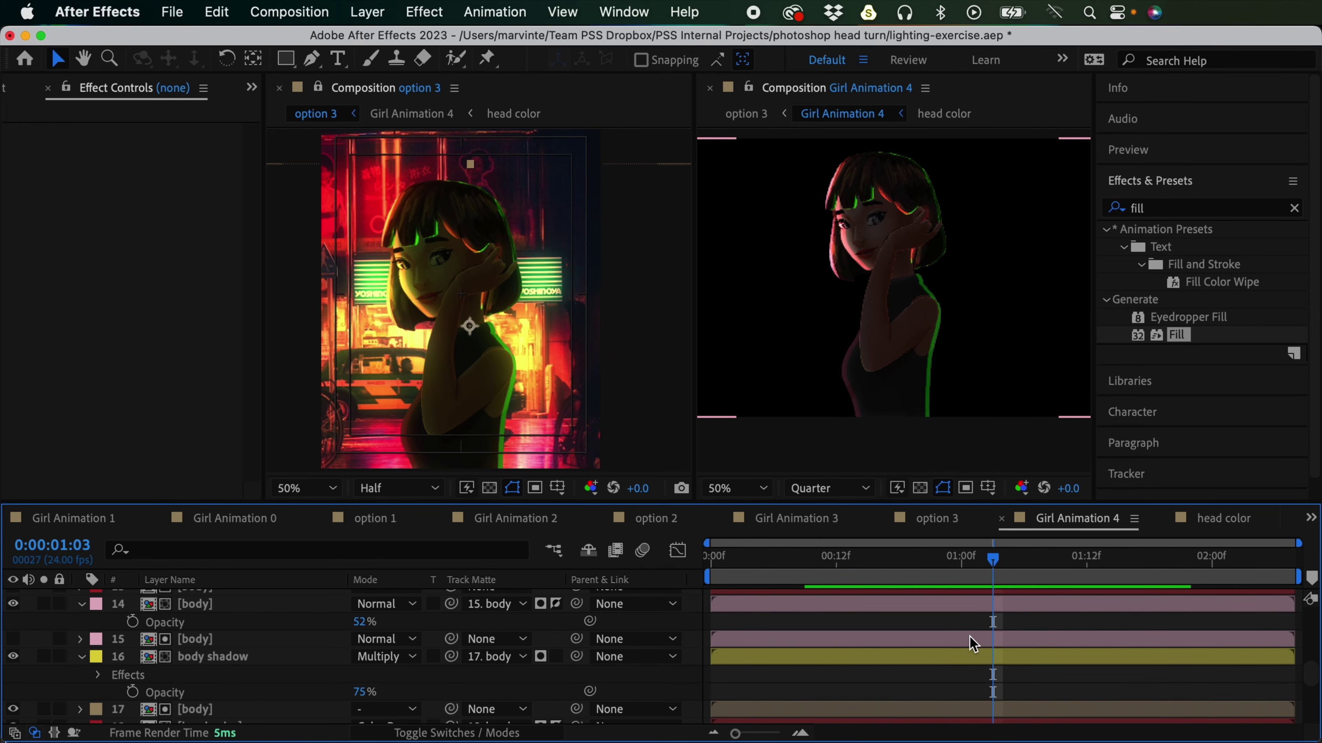
pyautogui.click(960, 642)
pyautogui.press('Return')
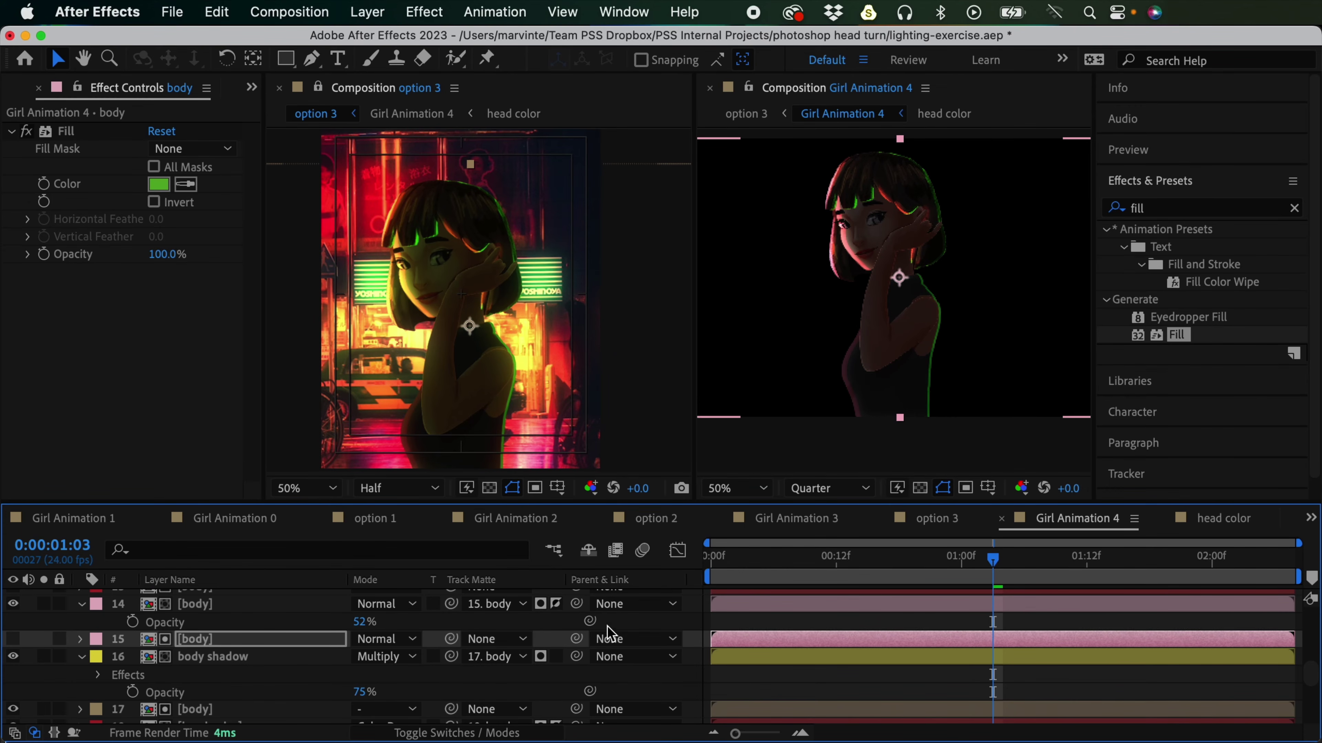
# Step: Lower the opacity of the green body rim on layer 14 to 20%
pyautogui.click(364, 622)
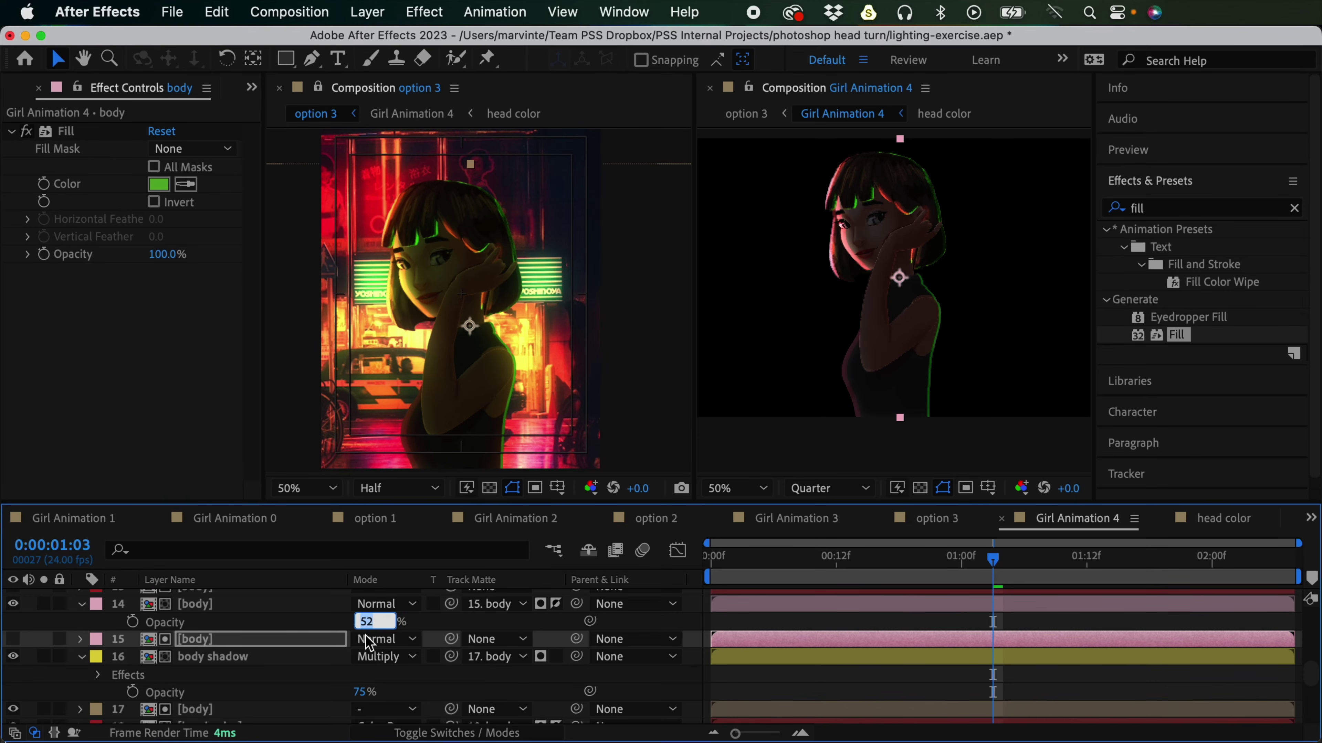
pyautogui.write('30')
pyautogui.press('Return')
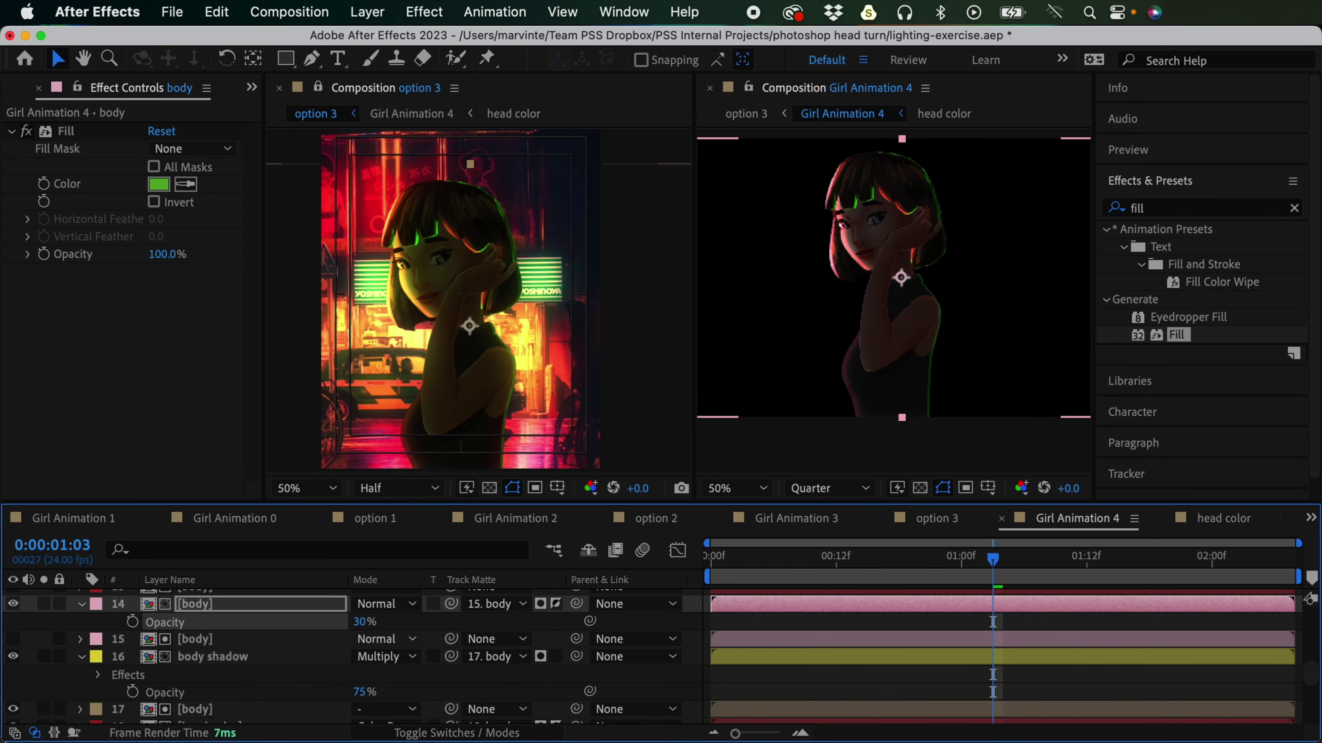
pyautogui.click(362, 622)
pyautogui.write('20')
pyautogui.press('Return')
pyautogui.click(915, 675)
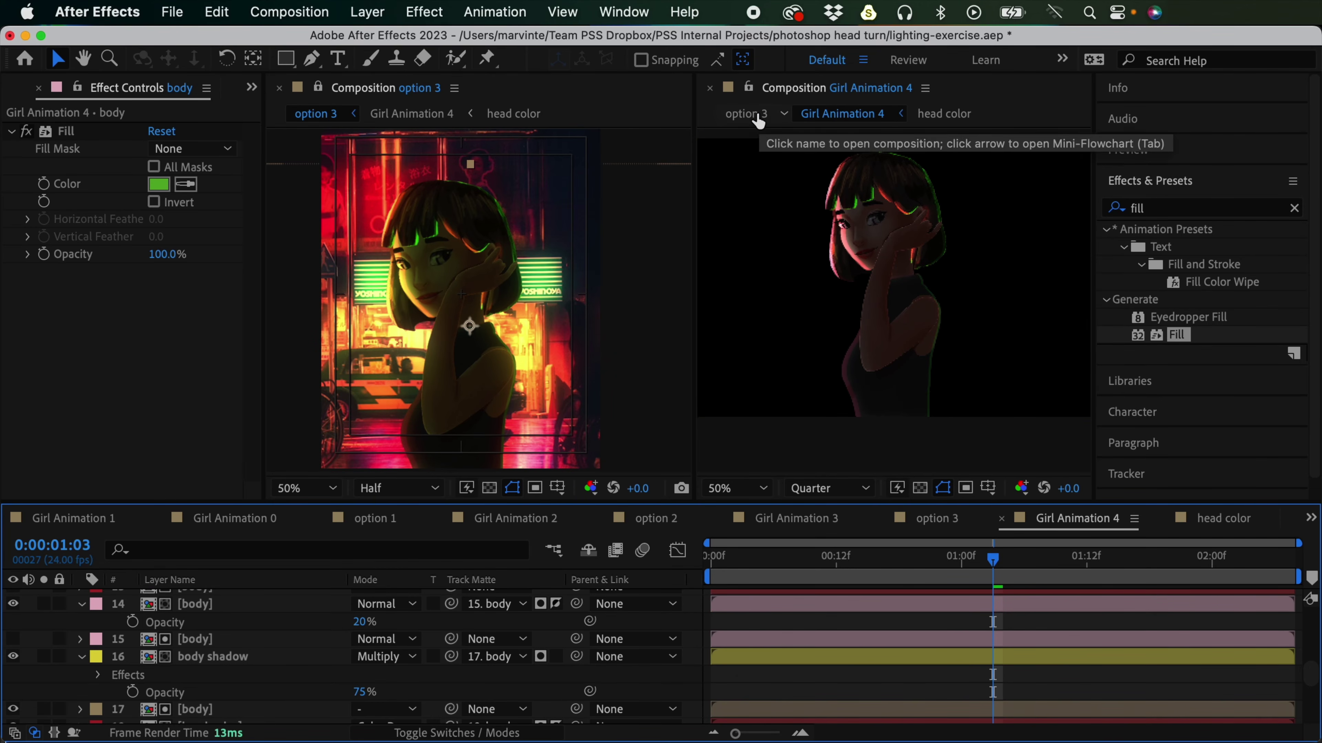
# Step: Return to the option 3 composition, close the extra locked viewer and enlarge the remaining view to 50%
pyautogui.click(749, 115)
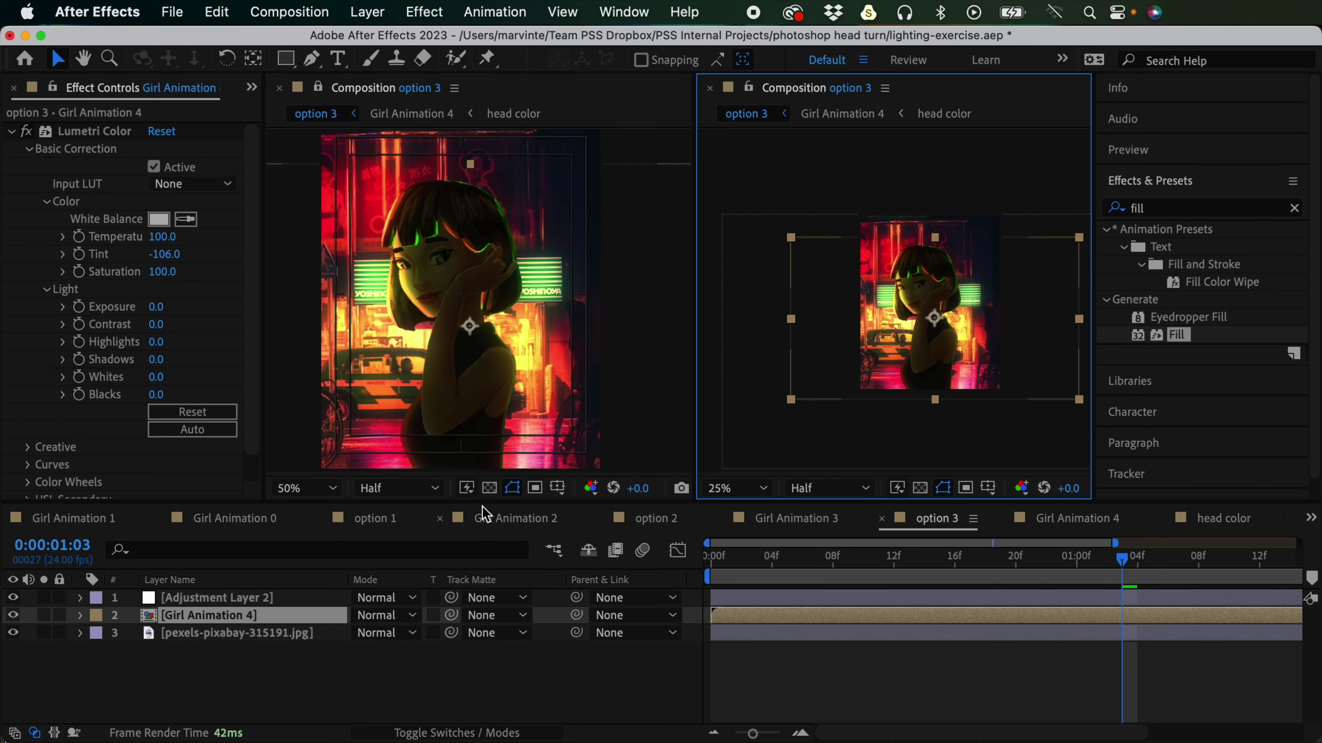
pyautogui.click(318, 87)
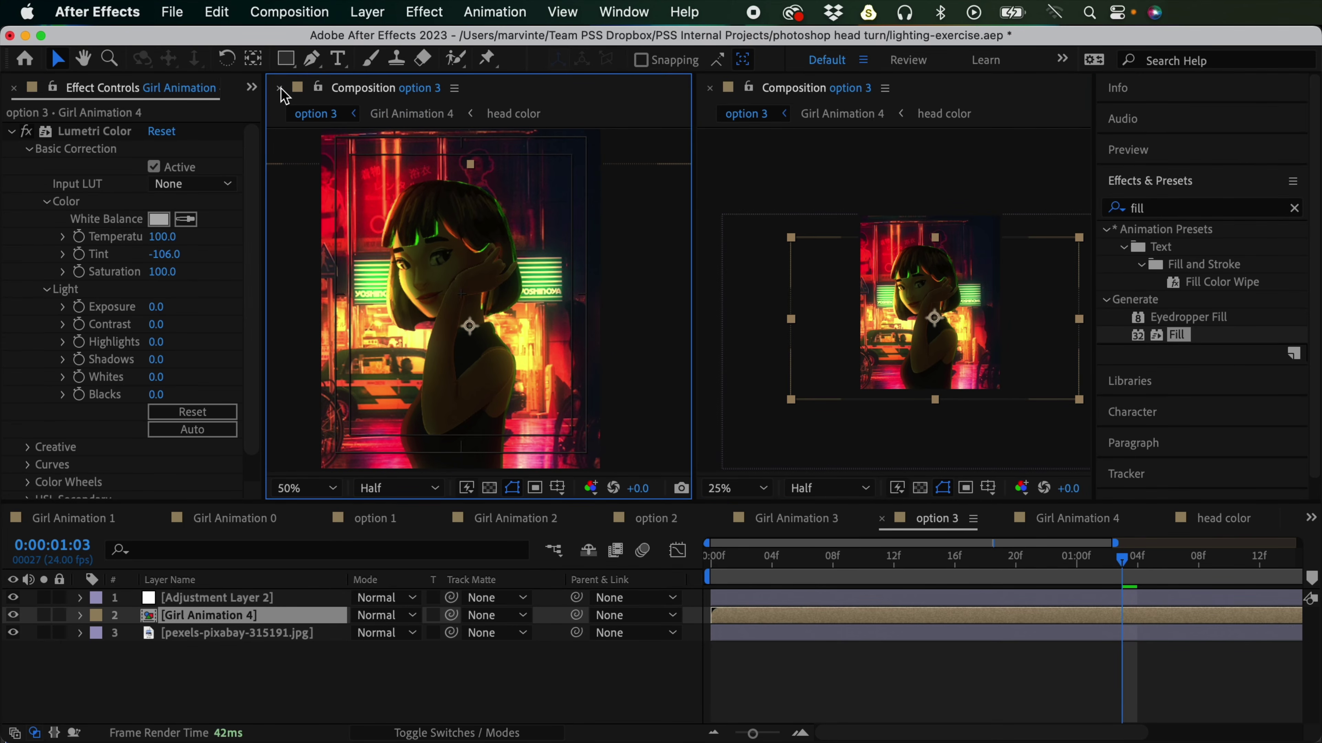
pyautogui.click(279, 89)
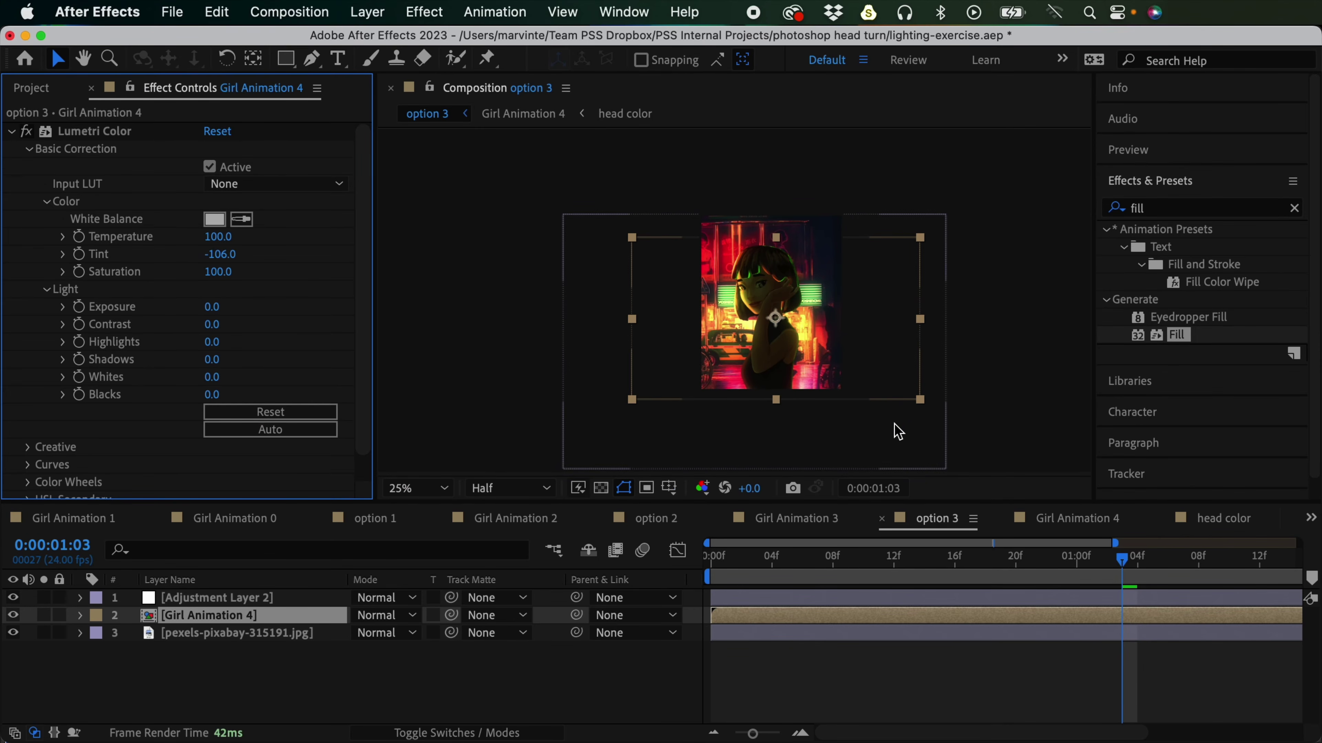
pyautogui.scroll(2, 894, 428)
# Step: Select Girl Animation 4 and compare the image with its Lumetri Color effect off and on
pyautogui.click(250, 633)
pyautogui.click(275, 617)
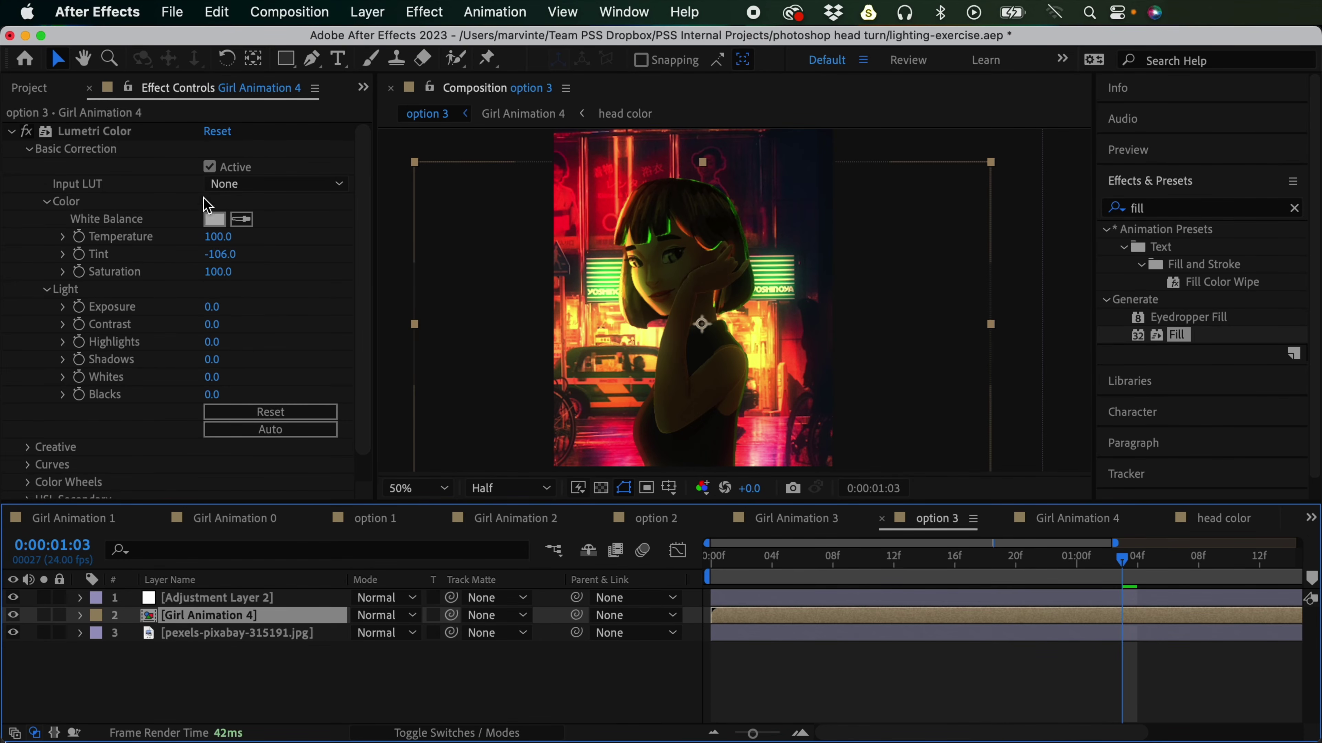
pyautogui.click(699, 331)
pyautogui.press('space')
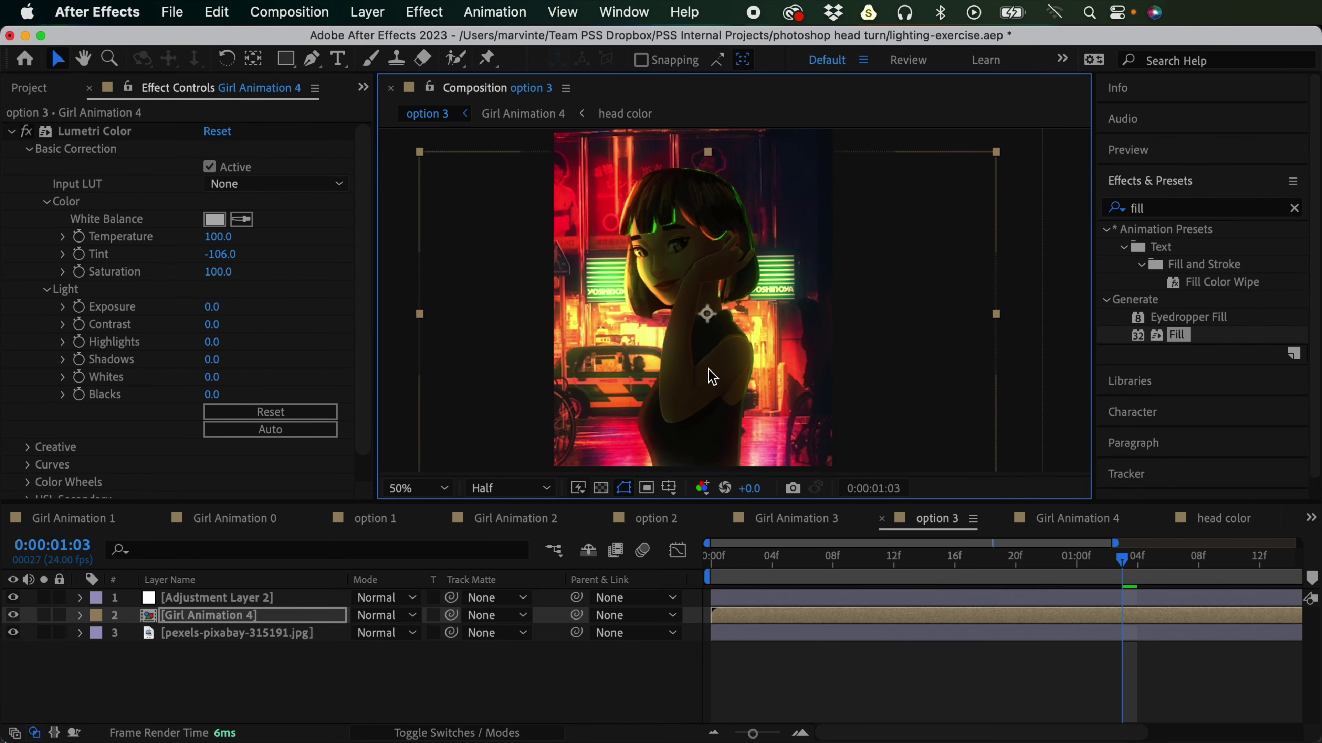
pyautogui.press('space')
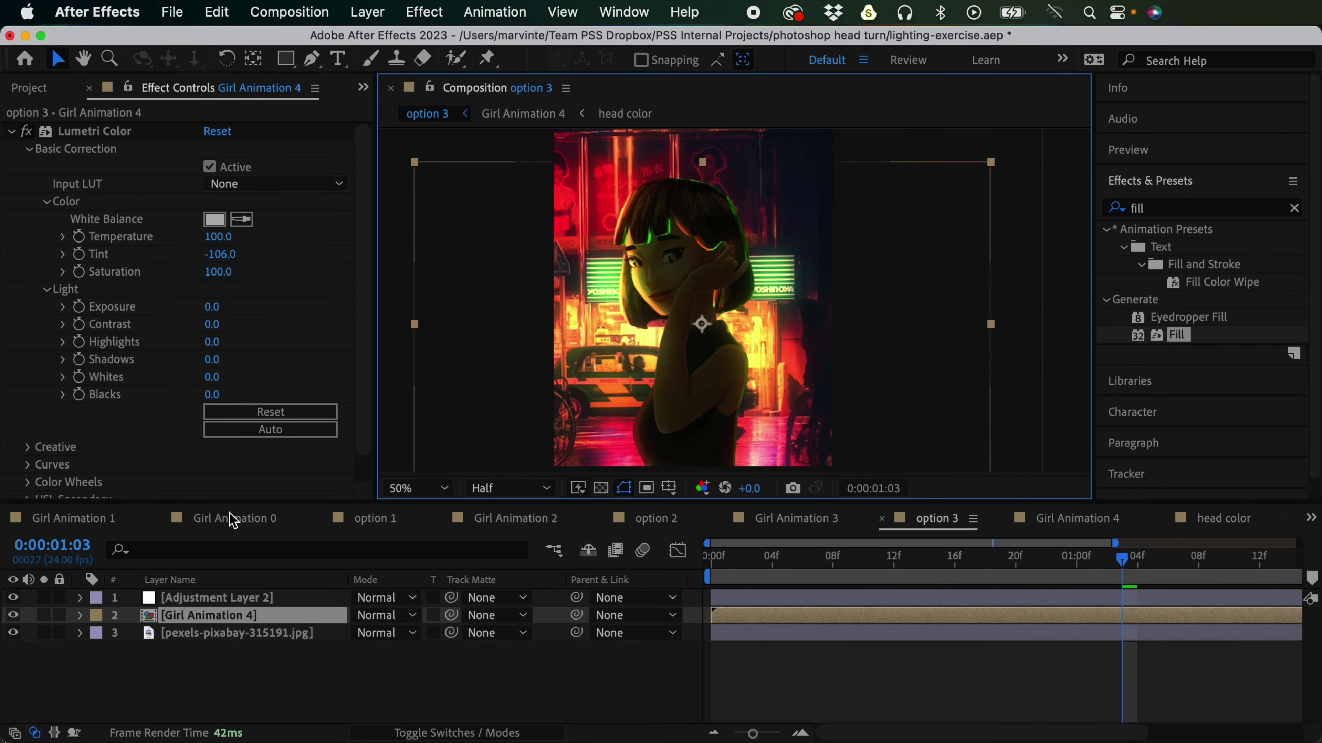
pyautogui.click(26, 132)
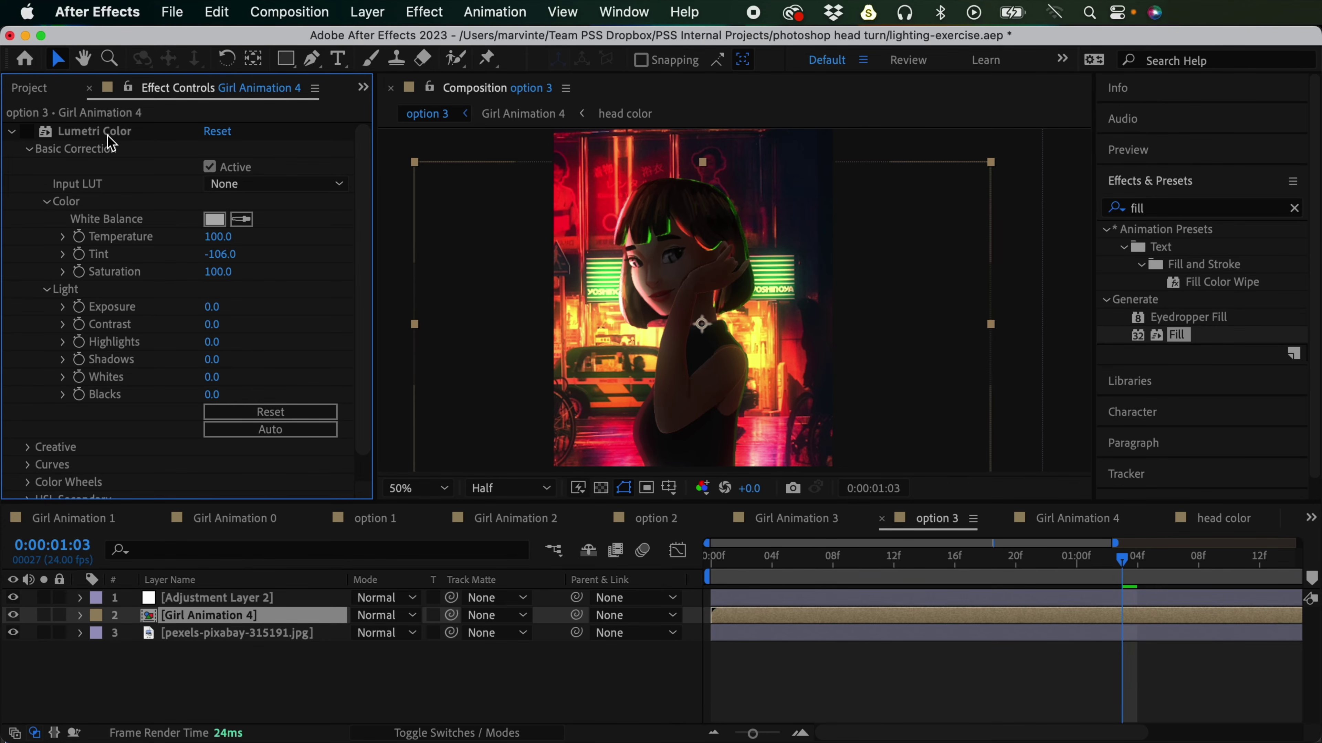
pyautogui.click(26, 132)
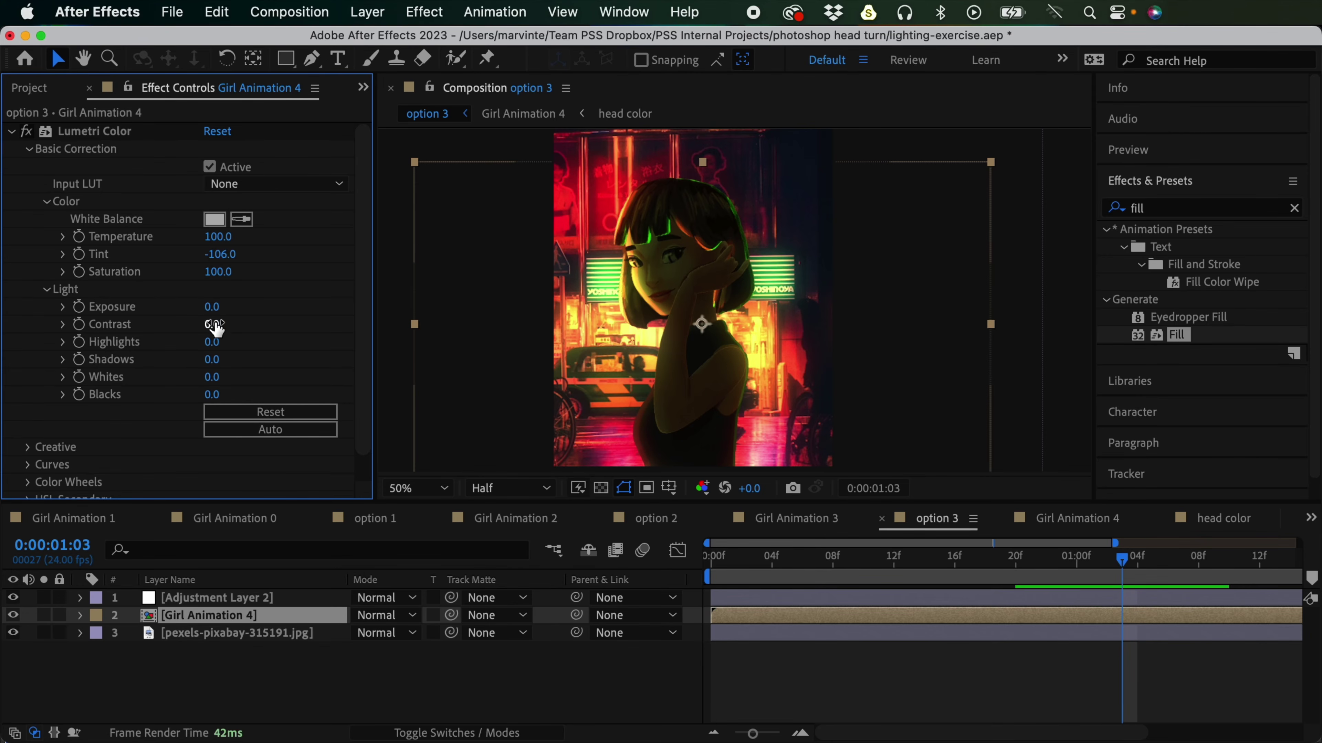
# Step: Set the Lumetri Color Contrast of Girl Animation 4 to 28 and its Exposure to 0.5
pyautogui.moveTo(216, 328); pyautogui.dragTo(237, 320)
pyautogui.click(220, 309)
pyautogui.write('1')
pyautogui.press('Return')
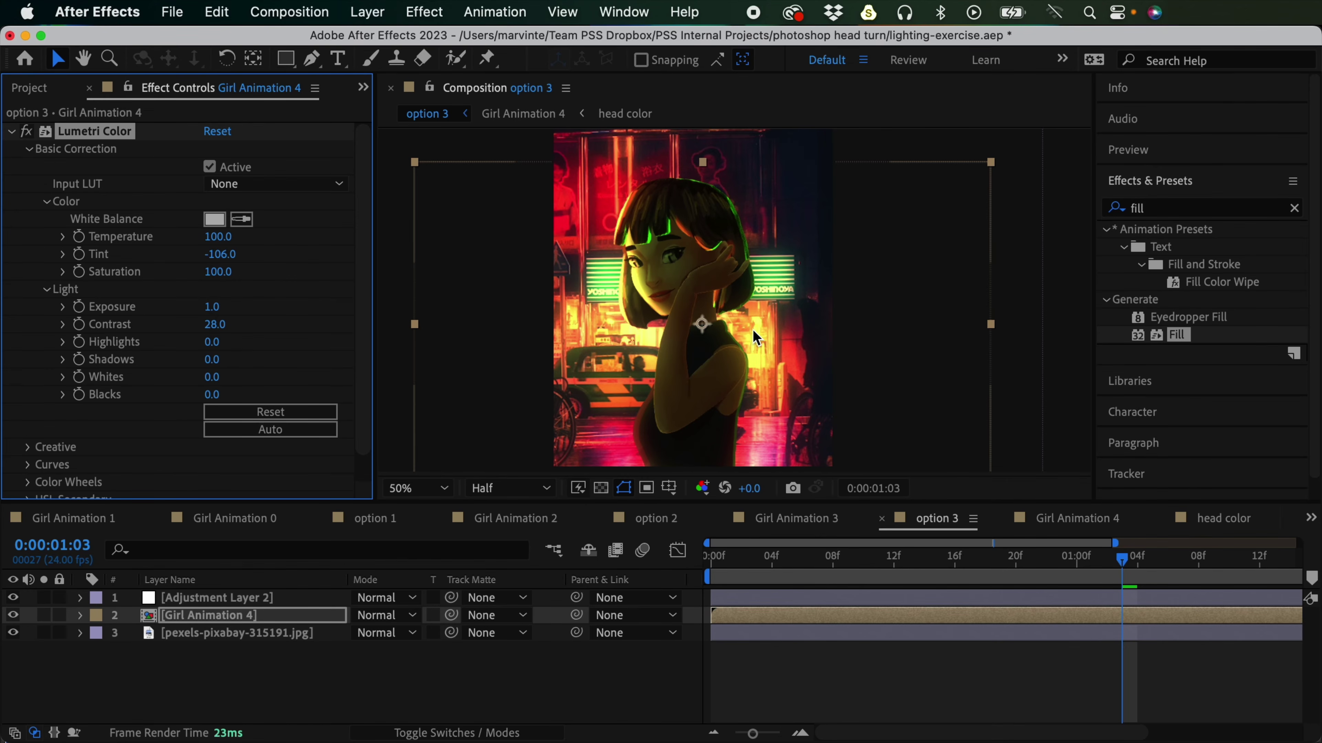
pyautogui.click(213, 308)
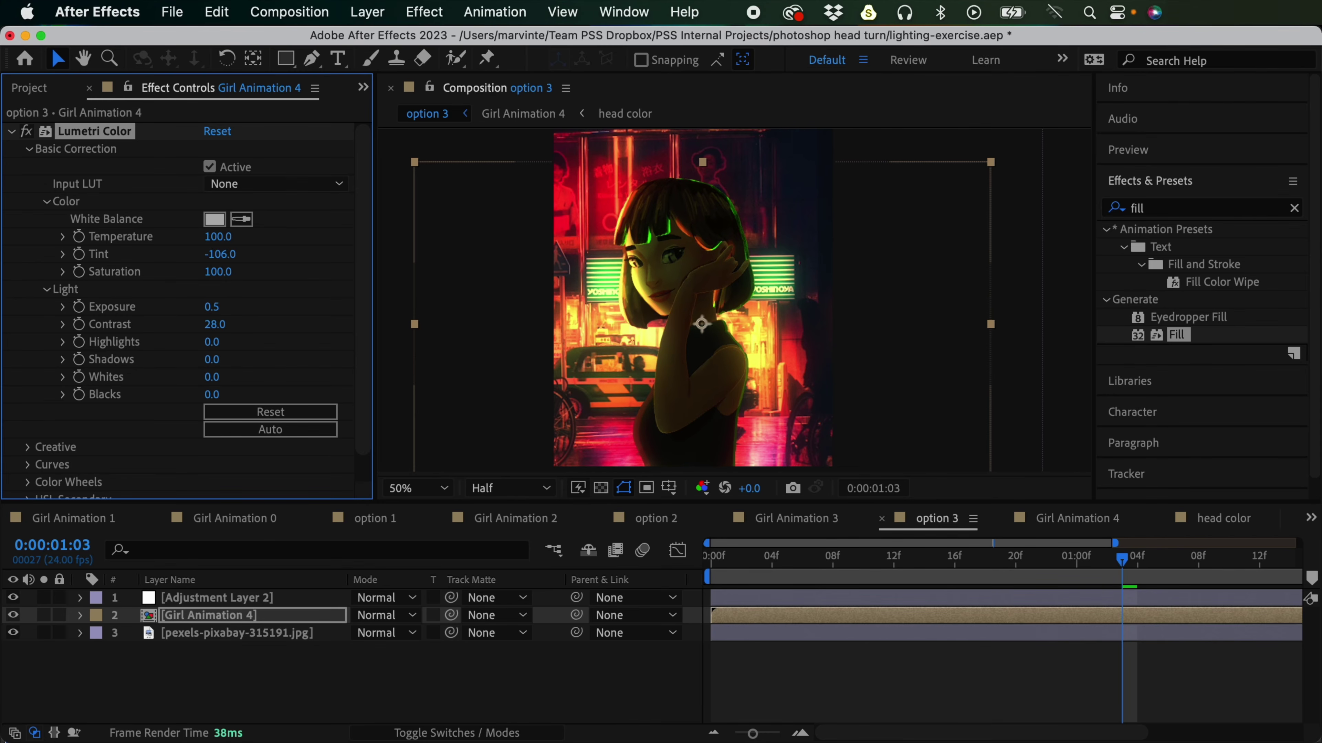
pyautogui.click(964, 378)
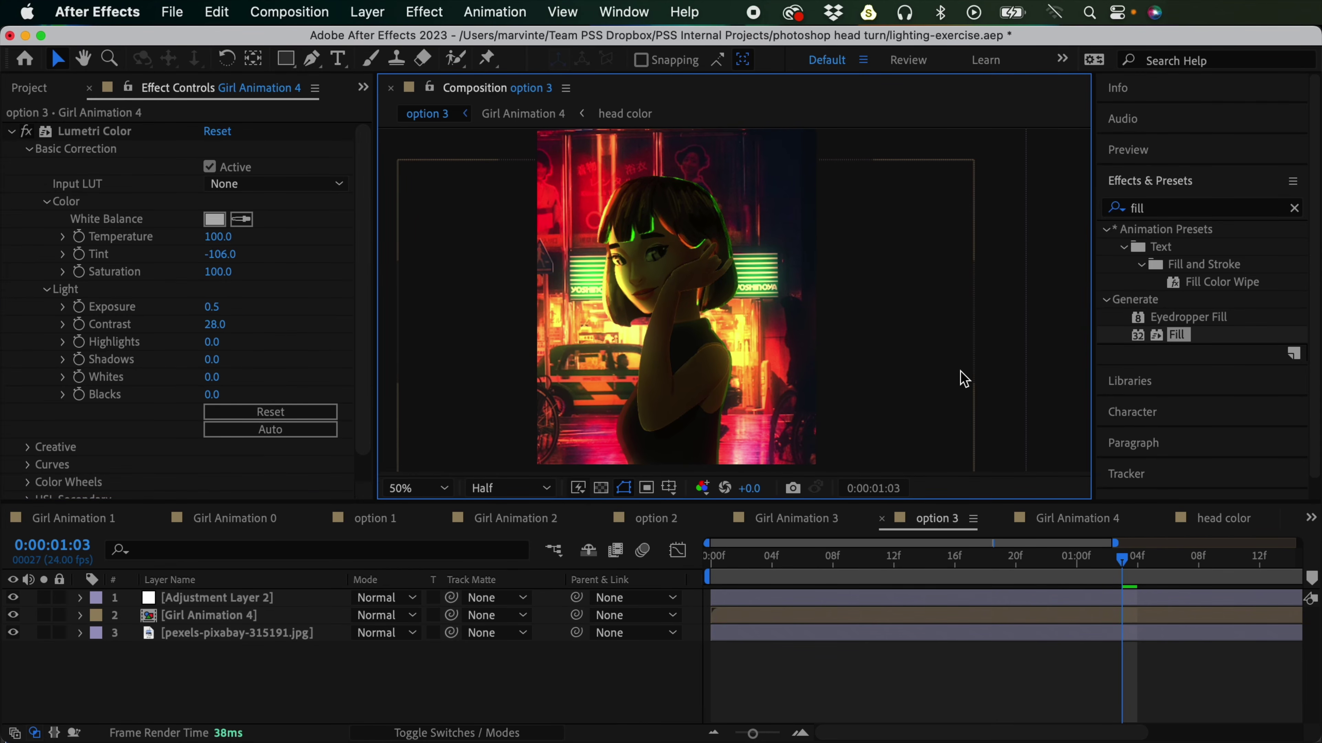
# Step: Preview the option 3 animation from the first frame and scrub to frame 0:00:01:13
pyautogui.click(711, 557)
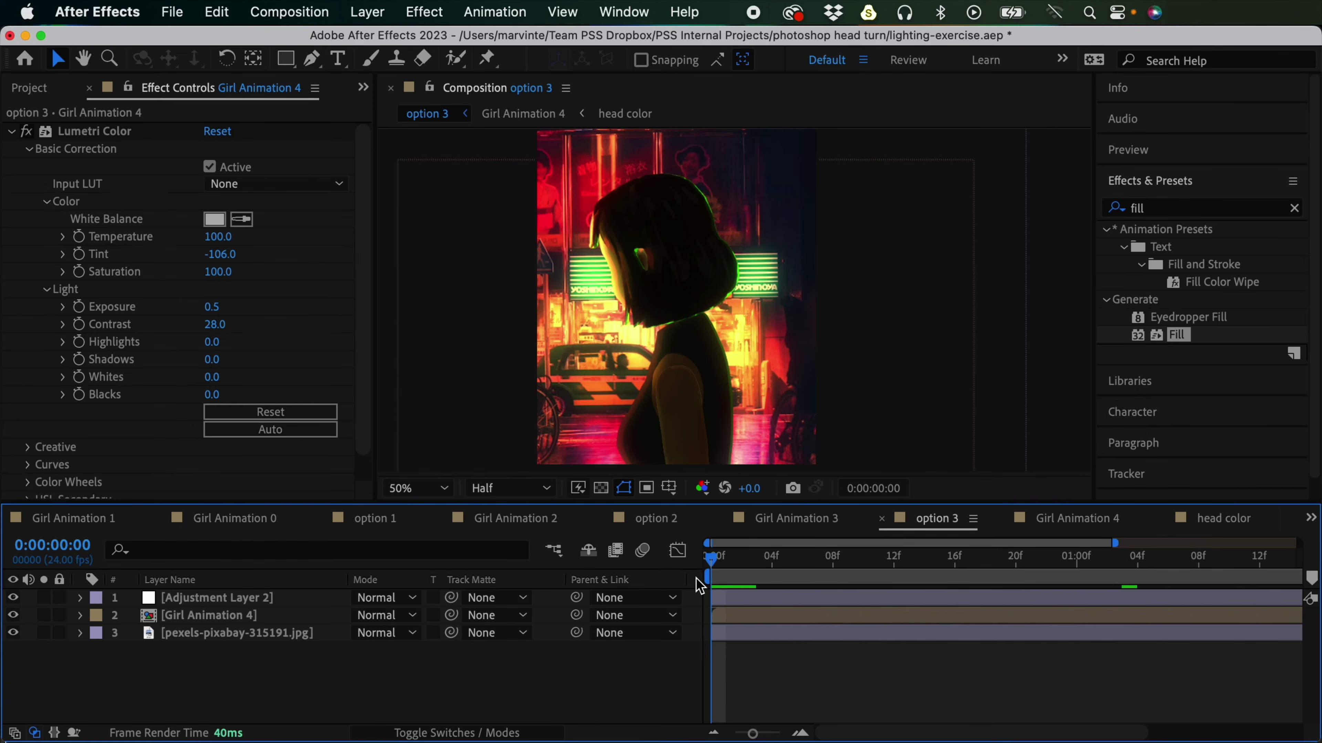
pyautogui.press('space')
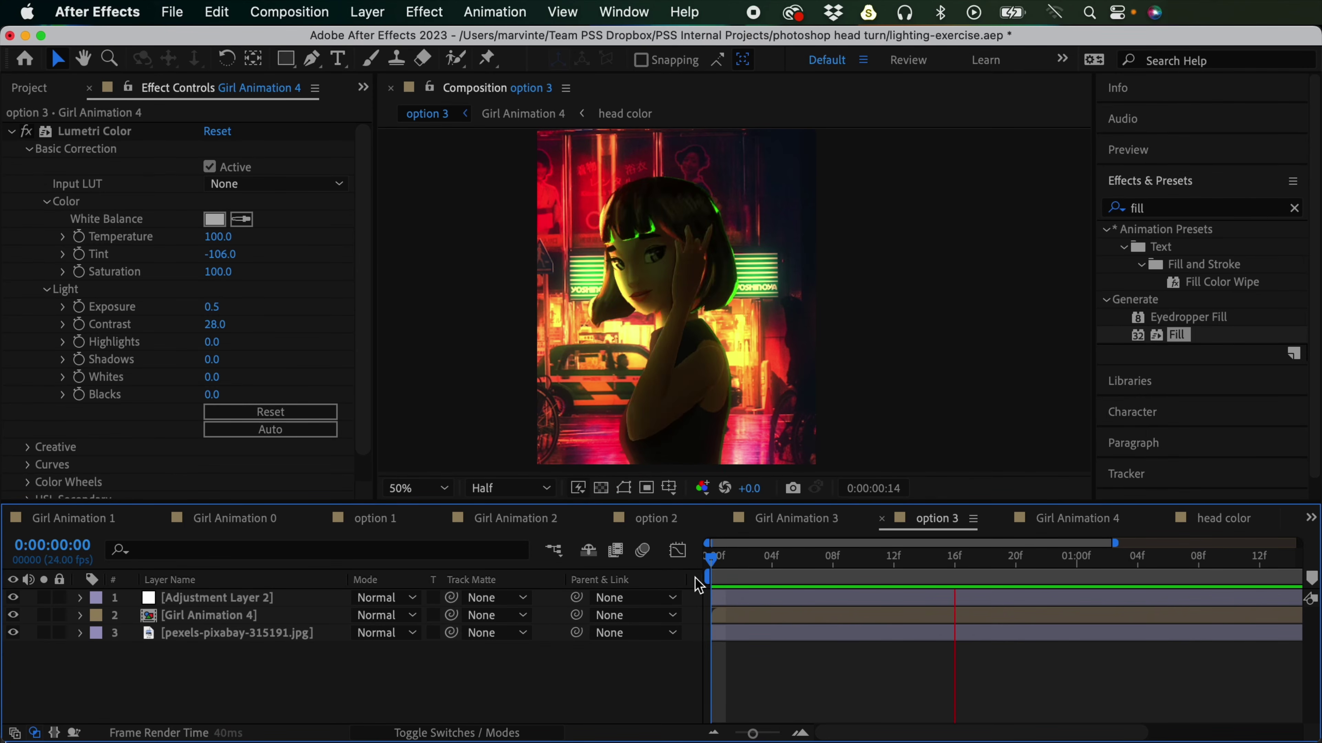
pyautogui.moveTo(698, 586); pyautogui.dragTo(1274, 575)
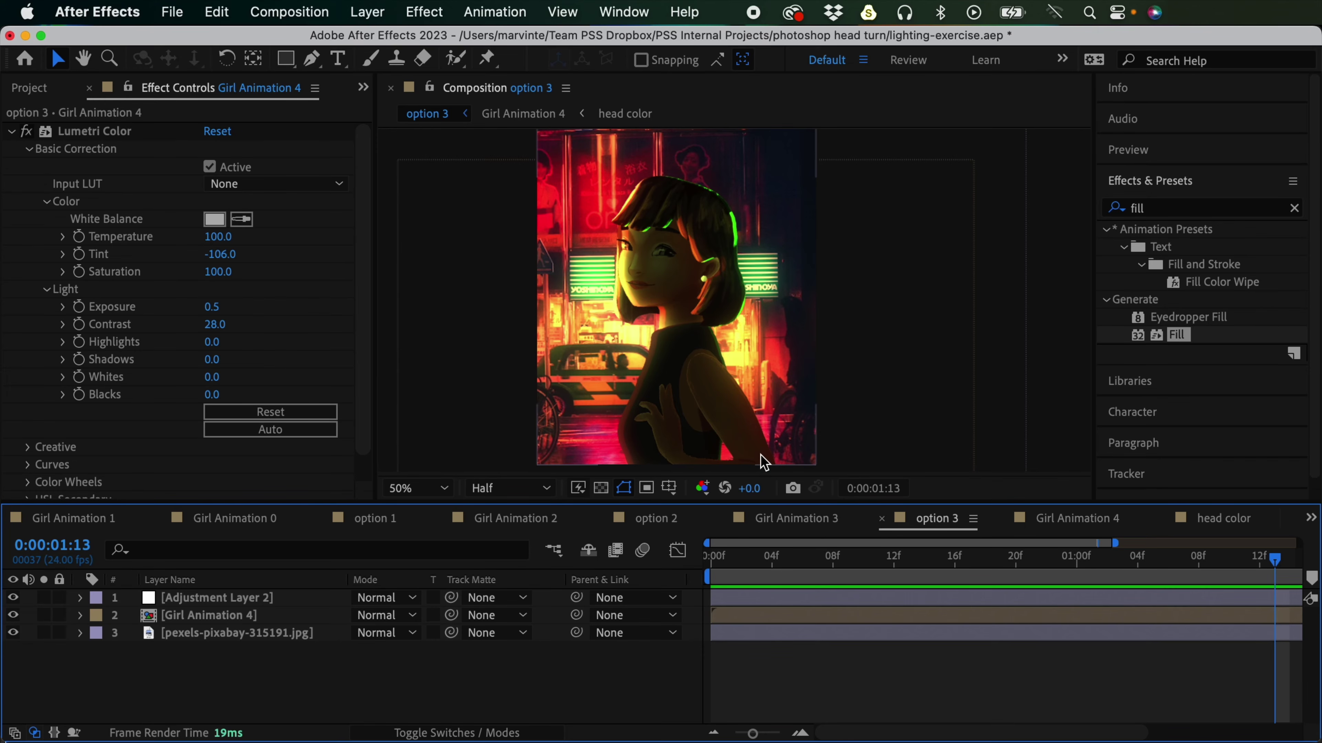
# Step: Inside Girl Animation 4, set the blending mode of the green hair front rim on layer 5 to Add
pyautogui.click(257, 623)
pyautogui.doubleClick(257, 623)
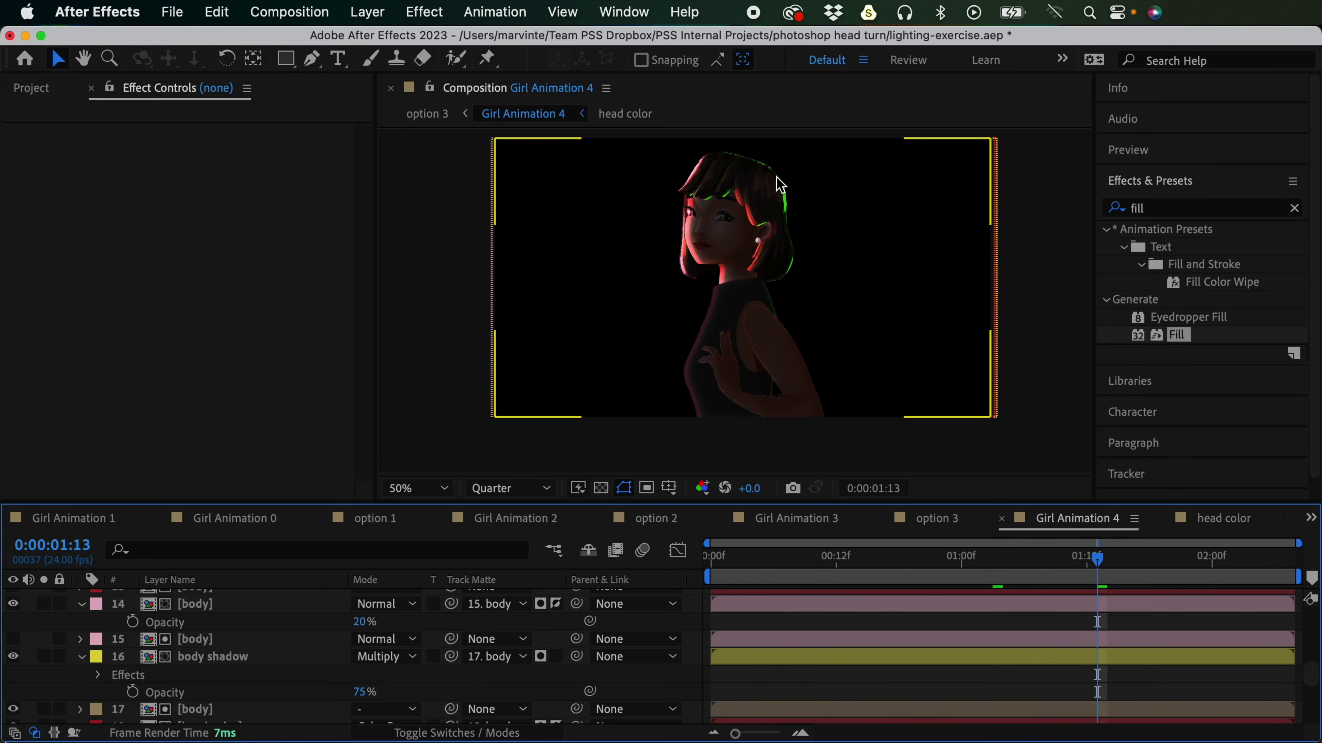
pyautogui.click(793, 215)
pyautogui.click(392, 618)
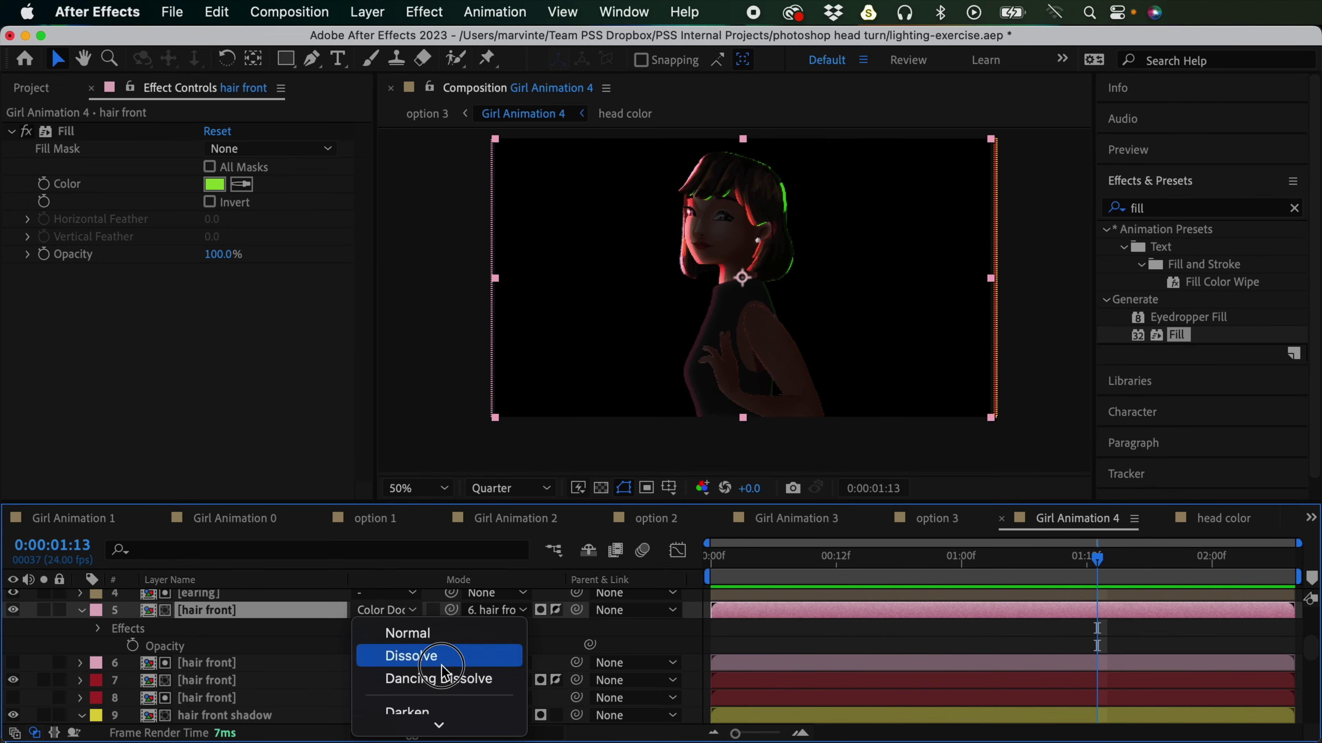
pyautogui.click(446, 702)
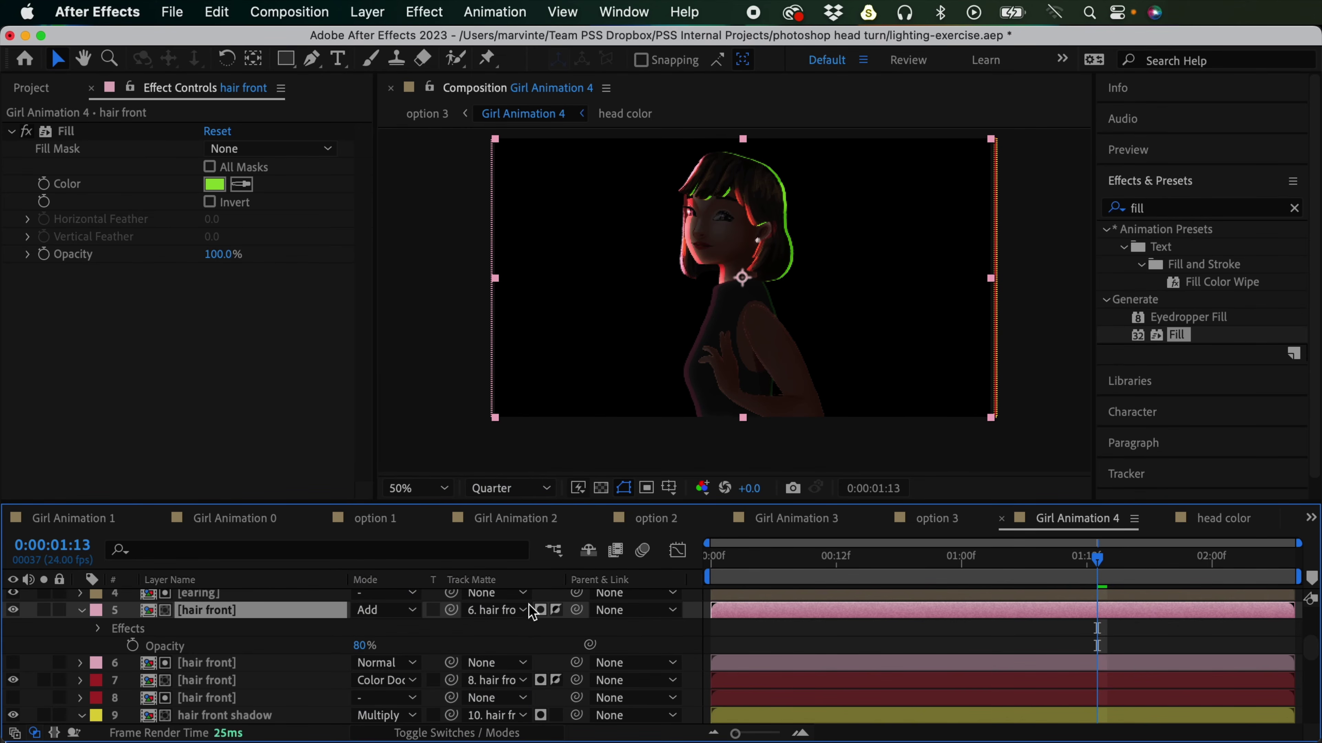
# Step: Check the hair rim in option 3 and reduce the layer 5 hair front opacity to 34%
pyautogui.click(433, 118)
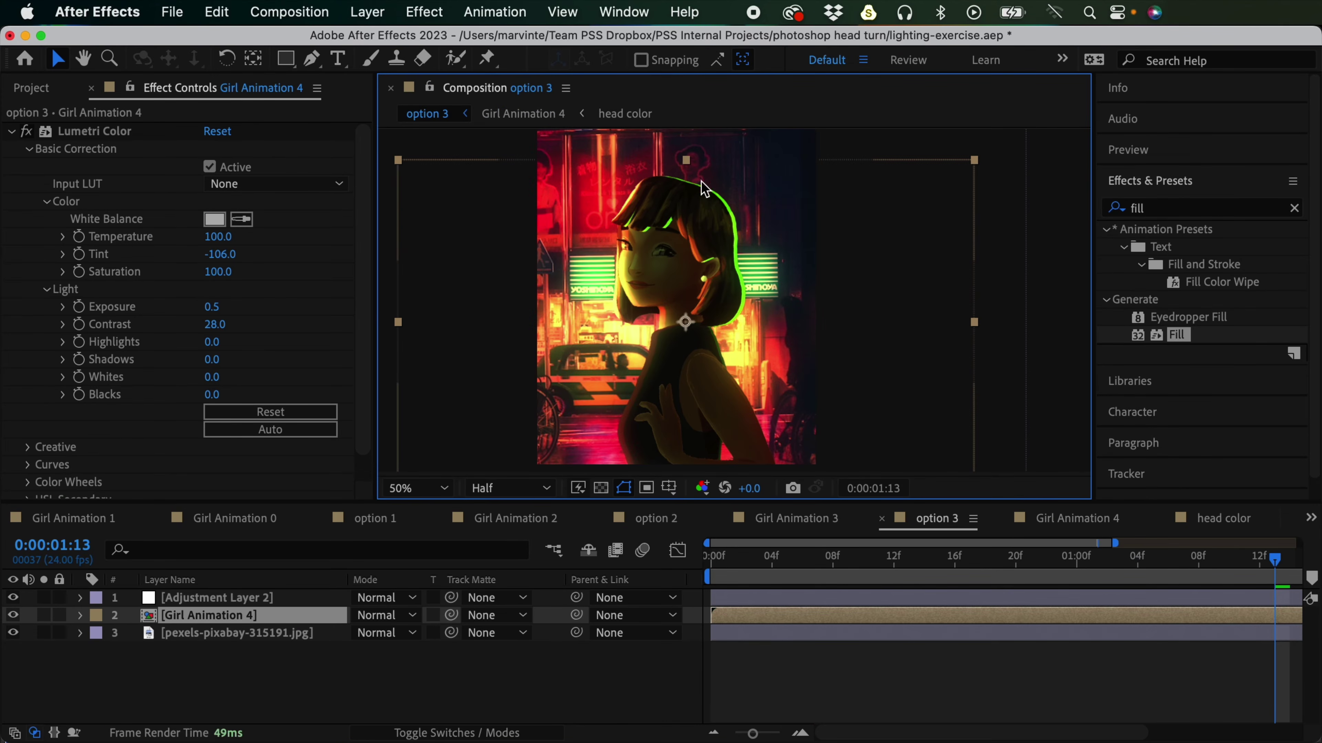
pyautogui.click(515, 114)
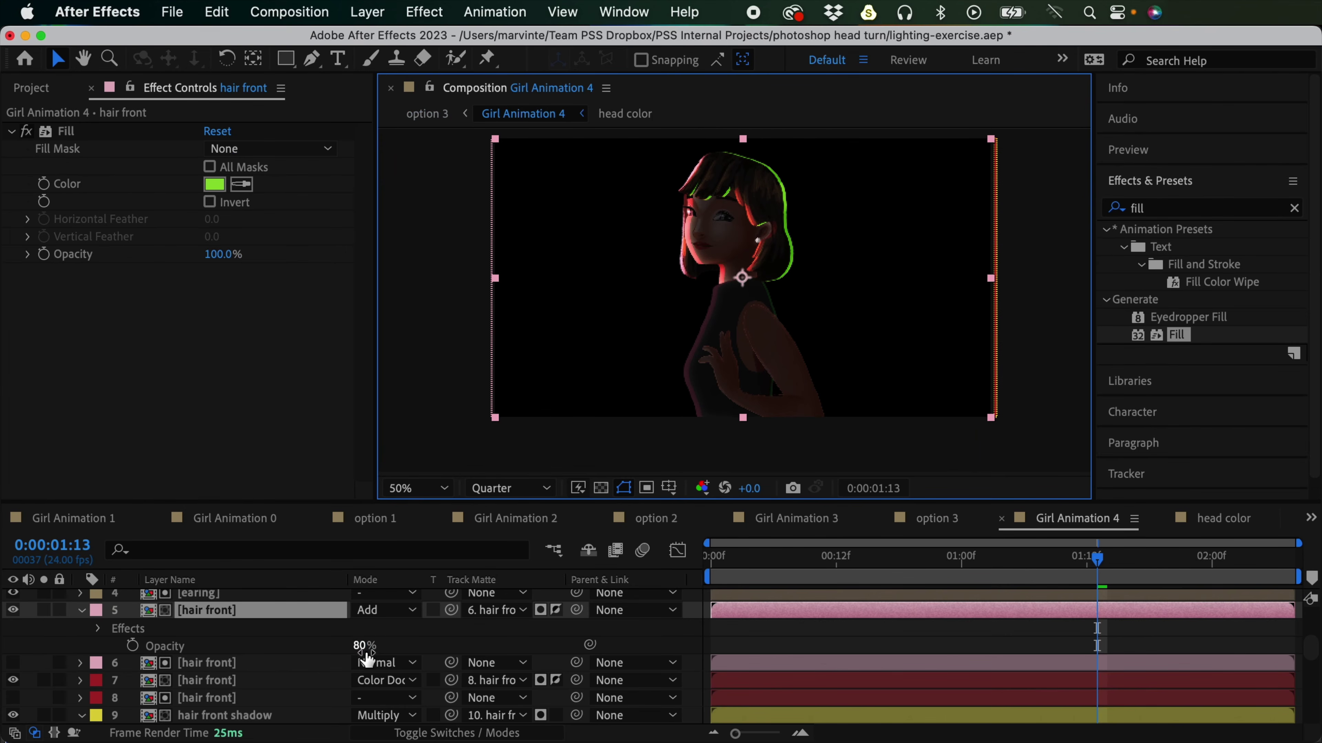
pyautogui.moveTo(362, 645); pyautogui.dragTo(330, 653)
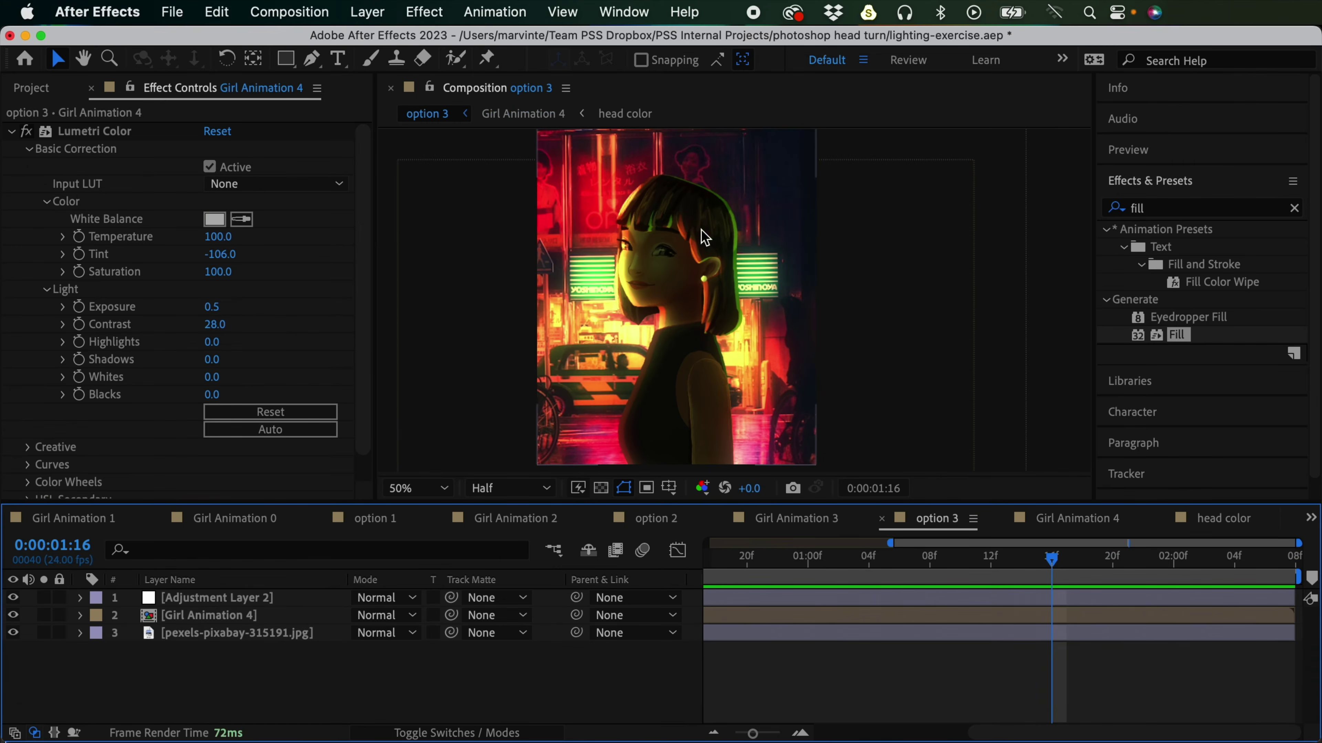
# Step: Change the layer 5 hair front rim's fill color to green 3AF619 and raise its opacity to 100%
pyautogui.doubleClick(254, 614)
pyautogui.click(254, 614)
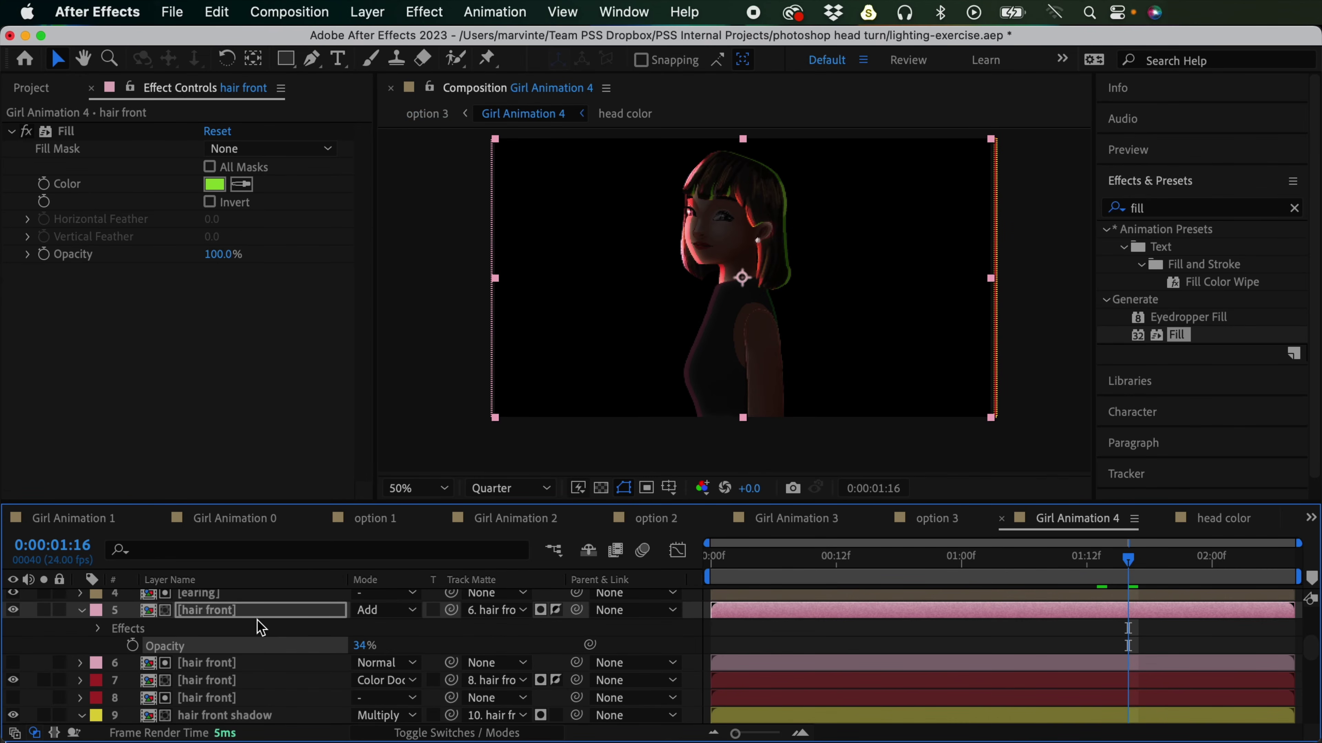
pyautogui.click(214, 184)
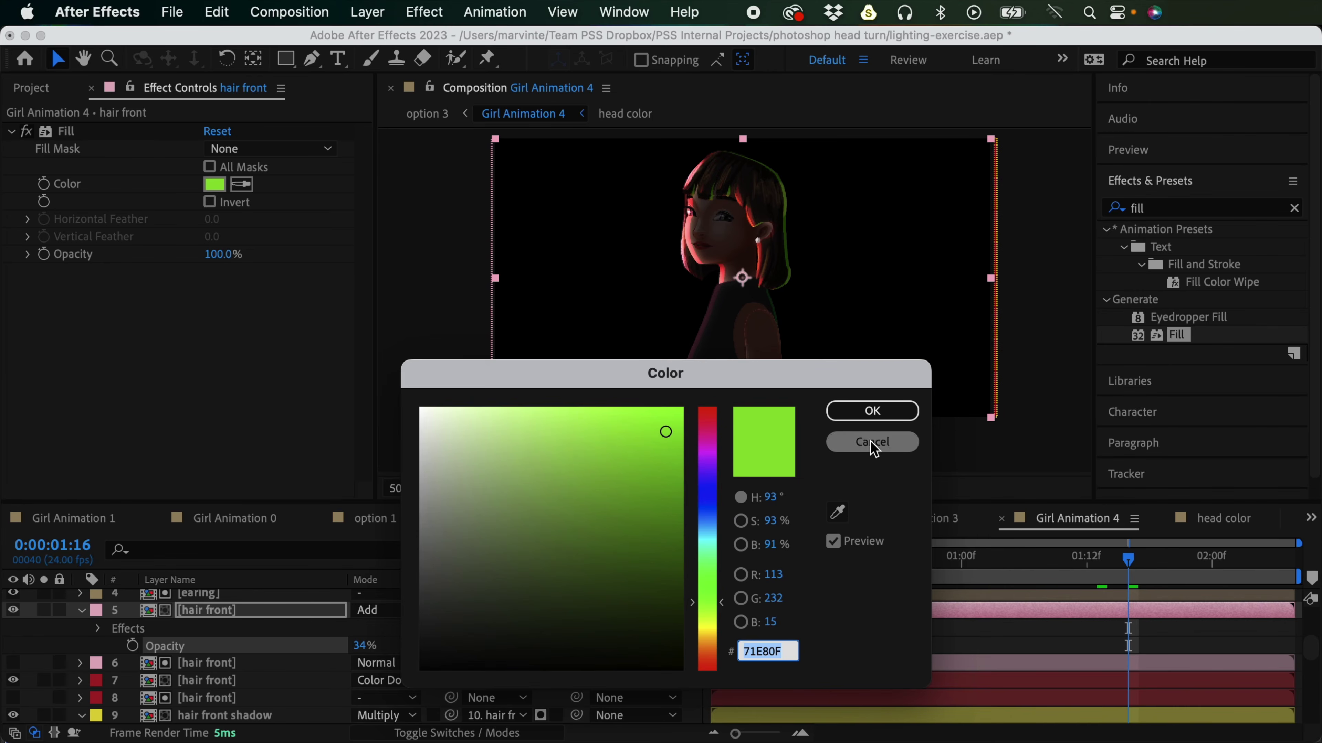
pyautogui.moveTo(708, 602); pyautogui.dragTo(708, 589)
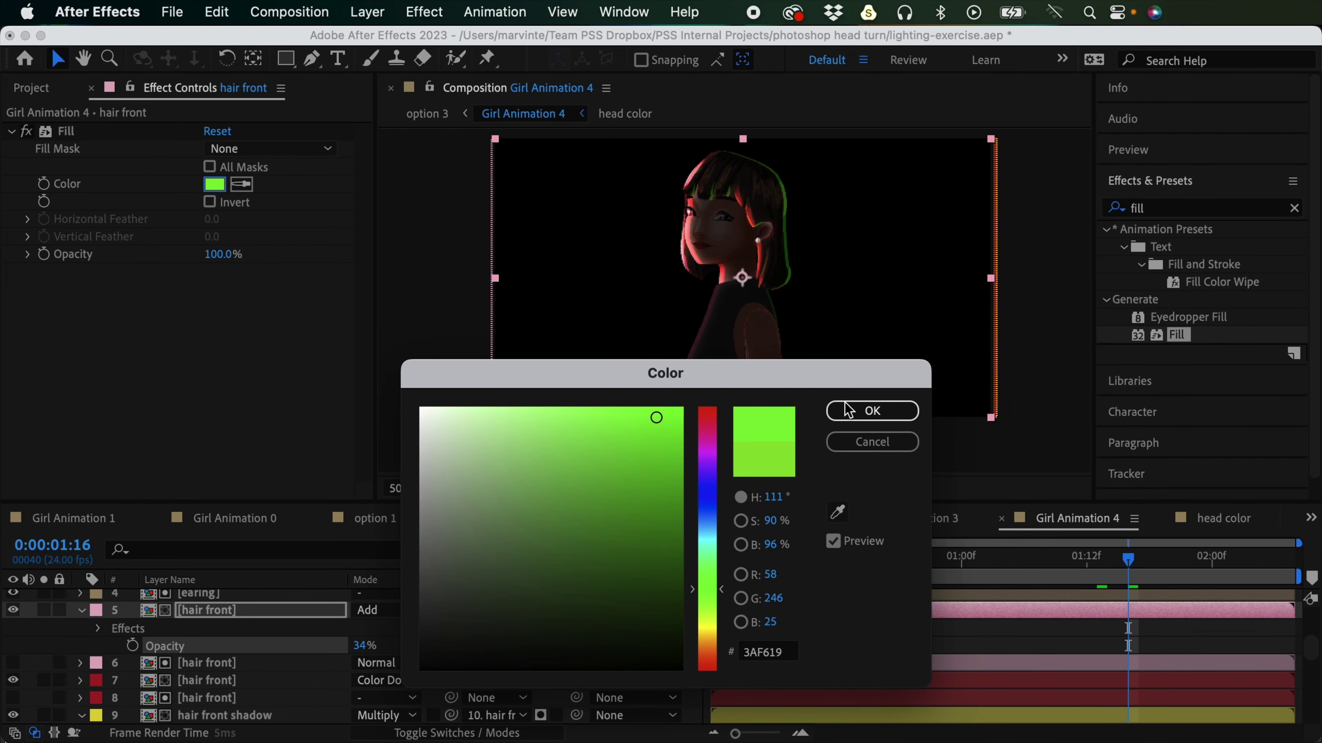
pyautogui.click(847, 408)
pyautogui.moveTo(362, 646)
pyautogui.mouseDown()
pyautogui.moveTo(432, 647)
pyautogui.moveTo(428, 660)
pyautogui.moveTo(375, 645)
pyautogui.mouseUp()
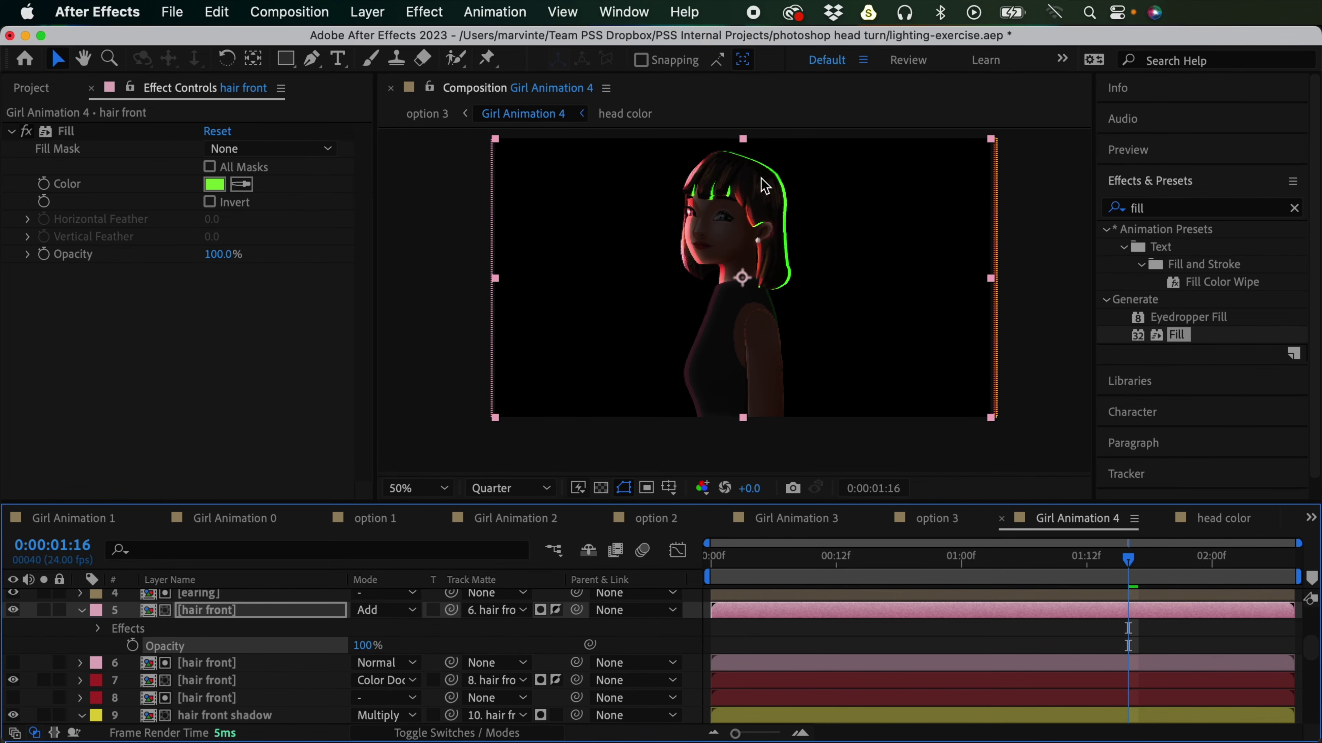
pyautogui.click(428, 113)
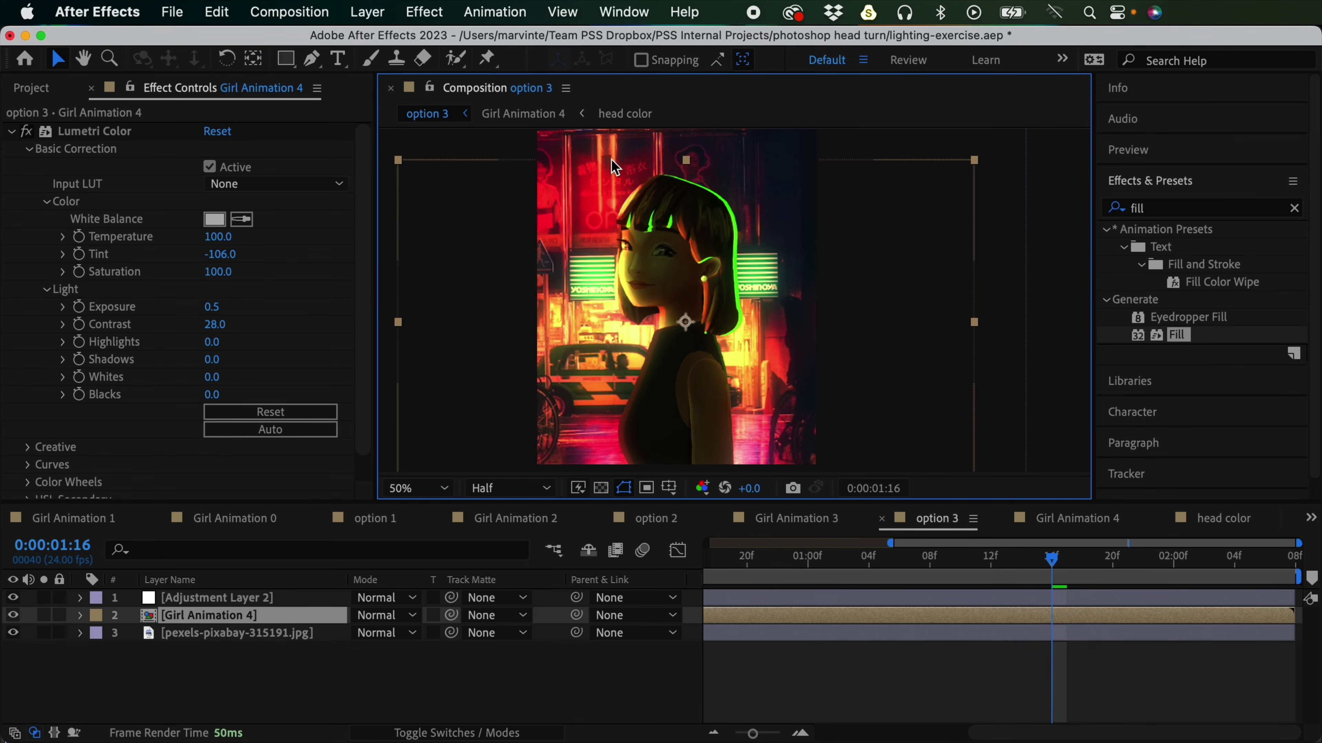
# Step: Inside Girl Animation 4, shift the layer 6 hair front matte to thin the green hair rim, and return to option 3
pyautogui.click(520, 113)
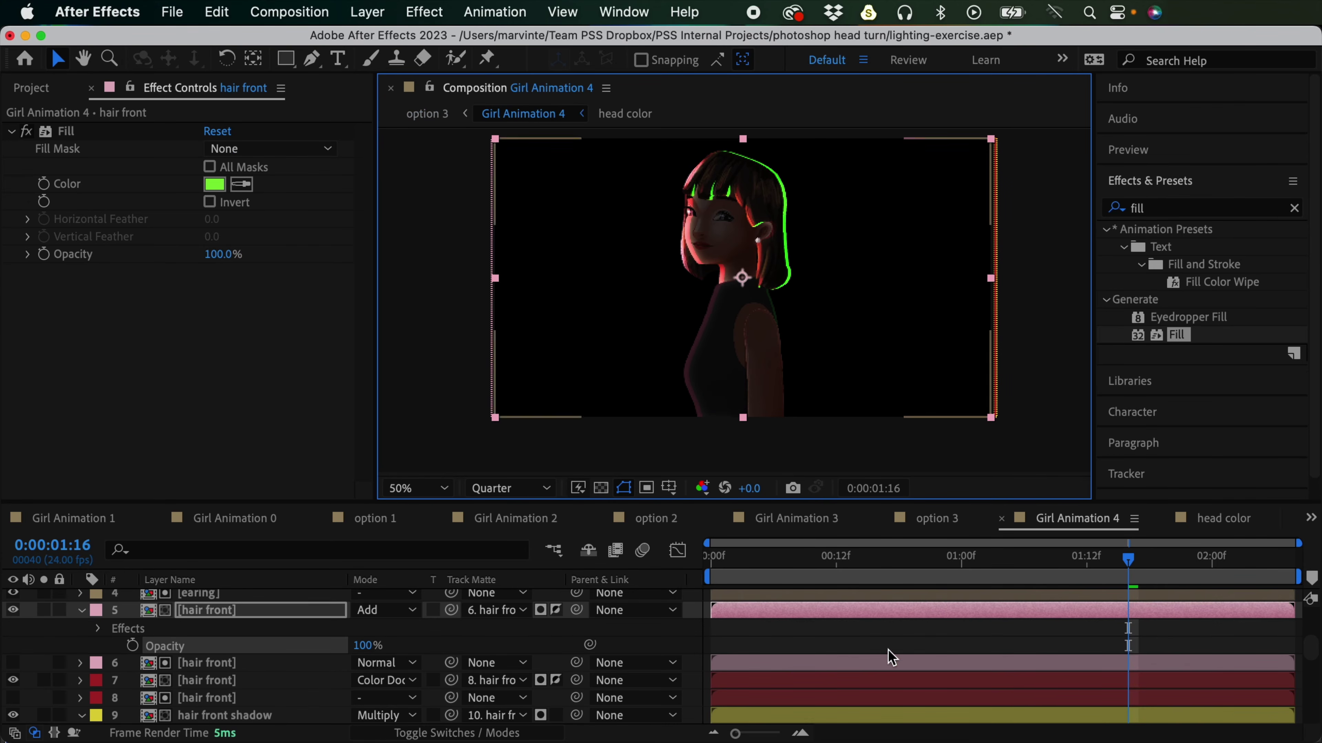
pyautogui.click(904, 665)
pyautogui.press('.')
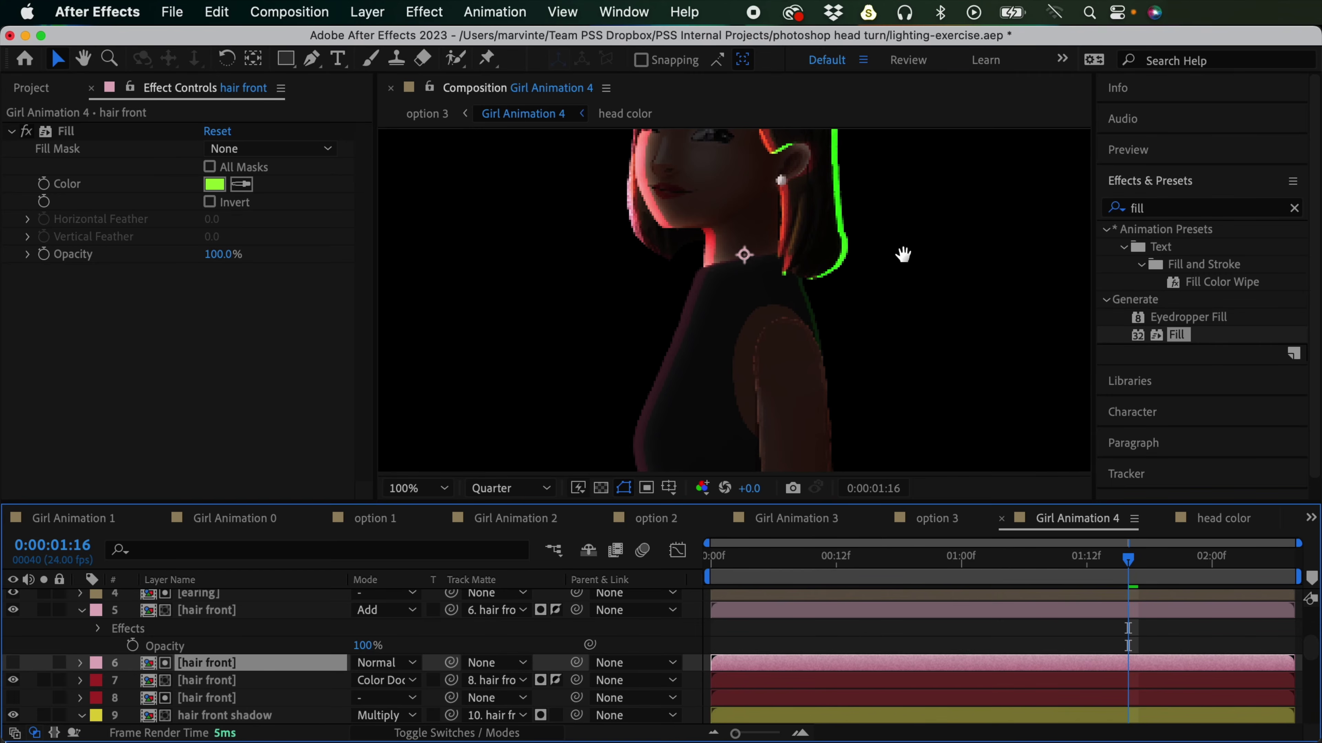
pyautogui.moveTo(900, 265); pyautogui.dragTo(862, 363)
pyautogui.click(876, 351)
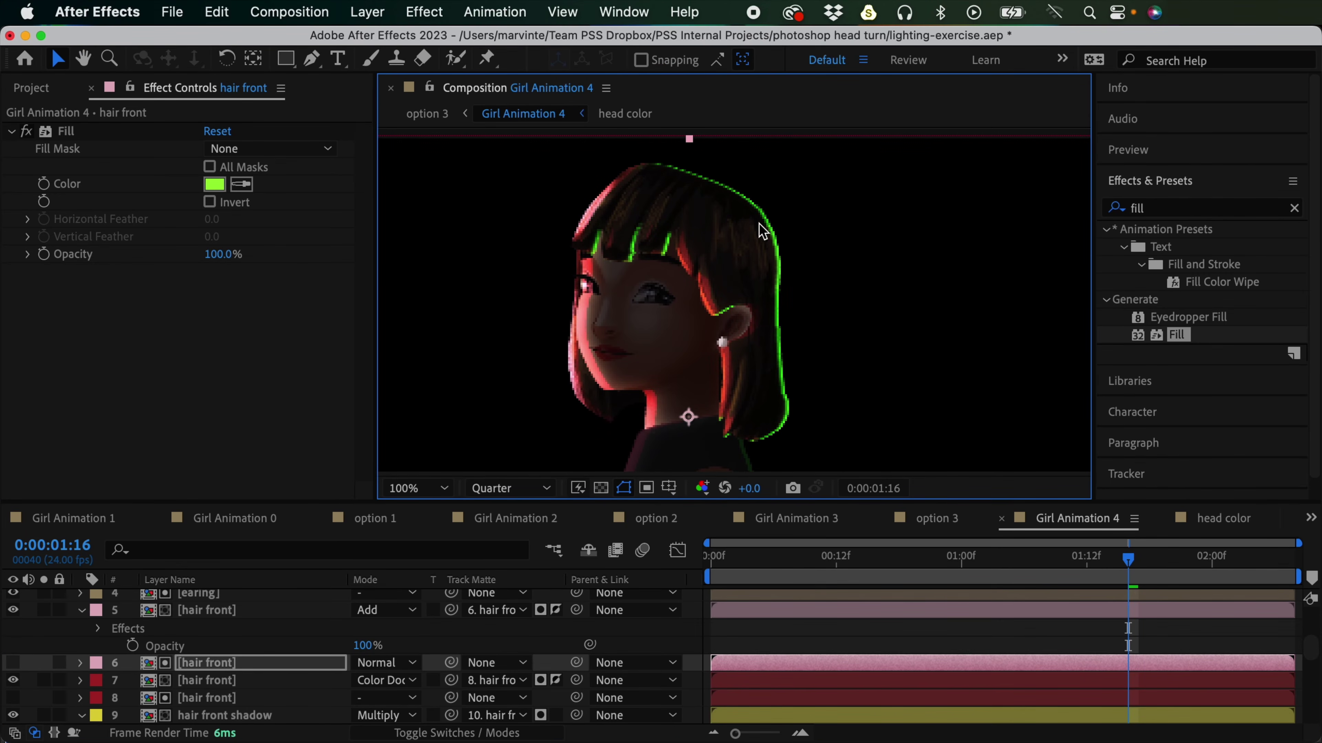
pyautogui.click(448, 114)
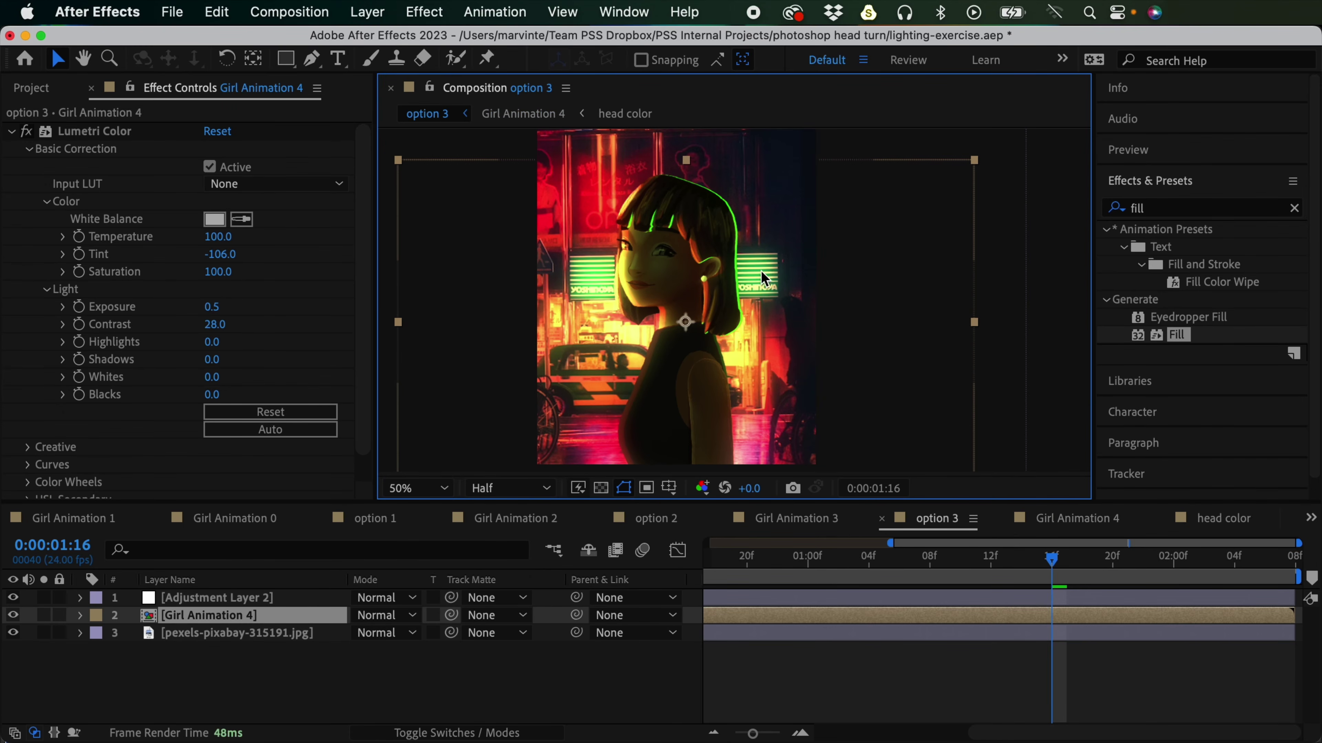
# Step: Preview the option 3 animation from the first frame to check the thinner hair rim
pyautogui.click(885, 674)
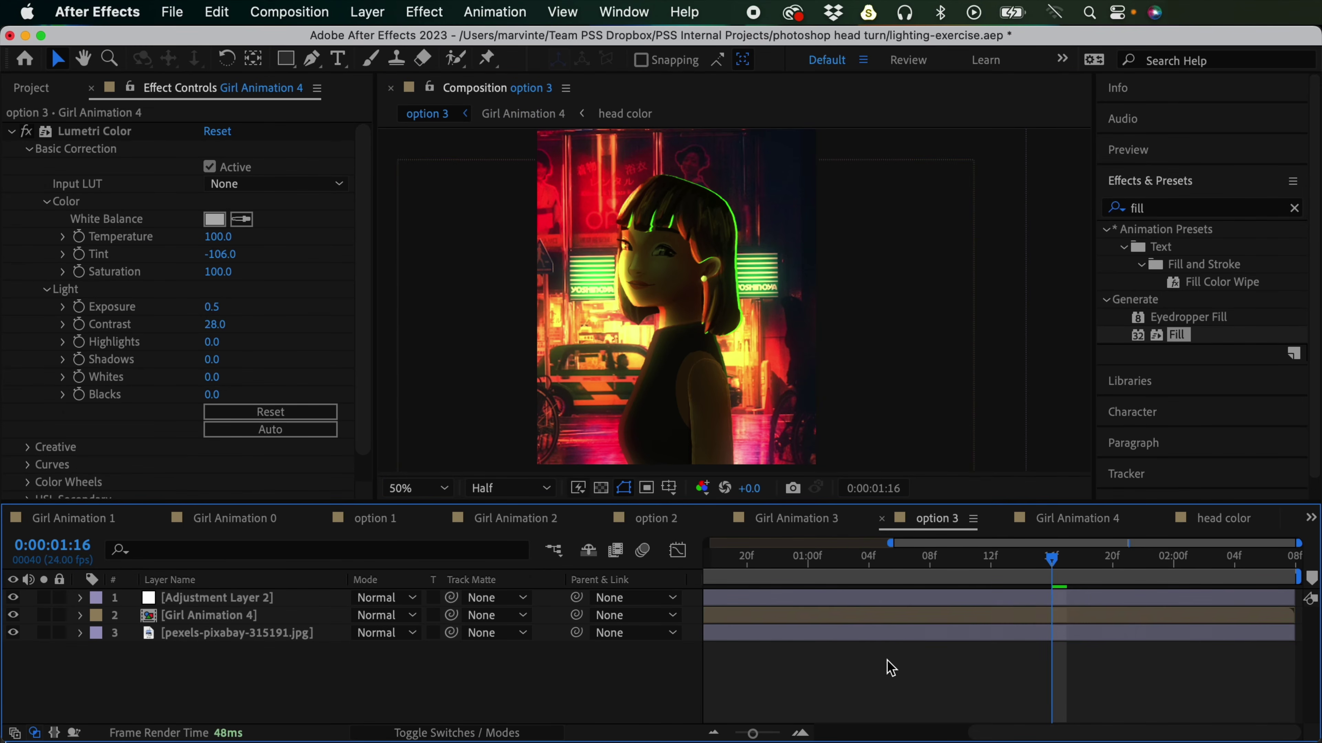
pyautogui.moveTo(1051, 558); pyautogui.dragTo(678, 572)
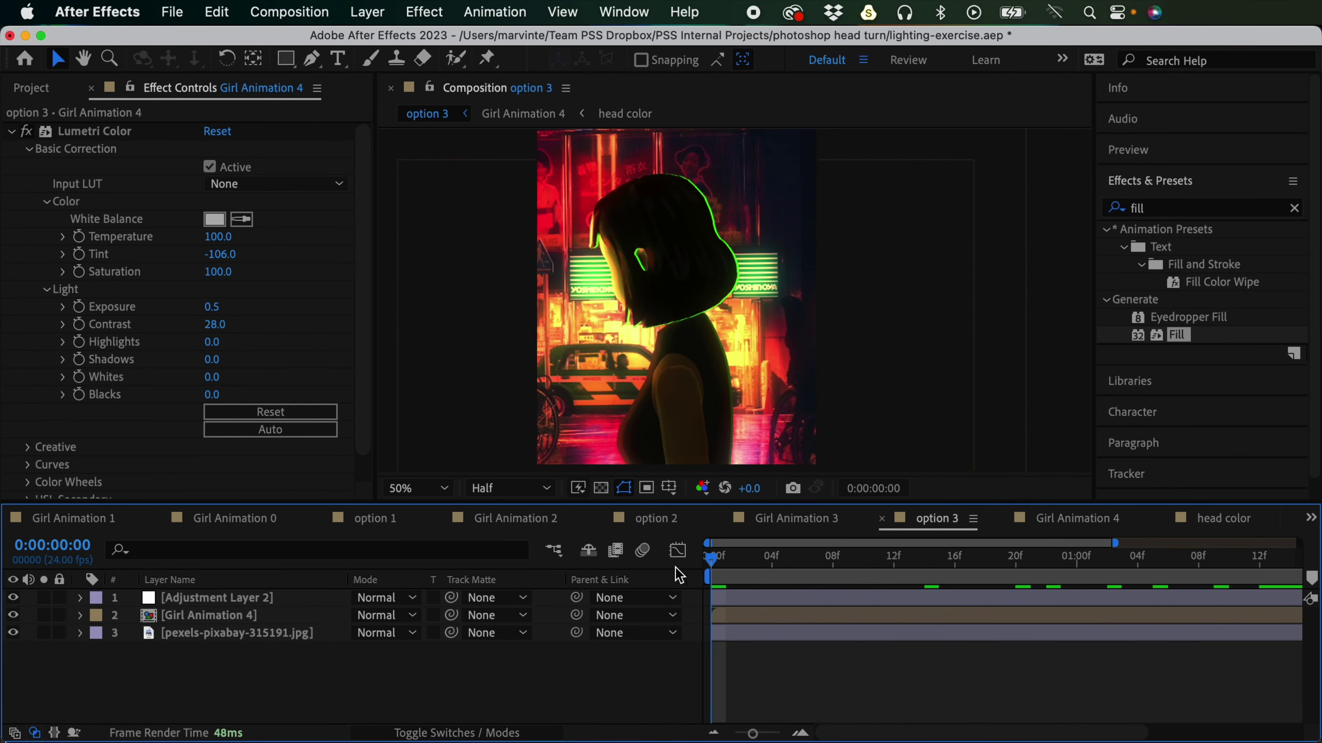
pyautogui.press('space')
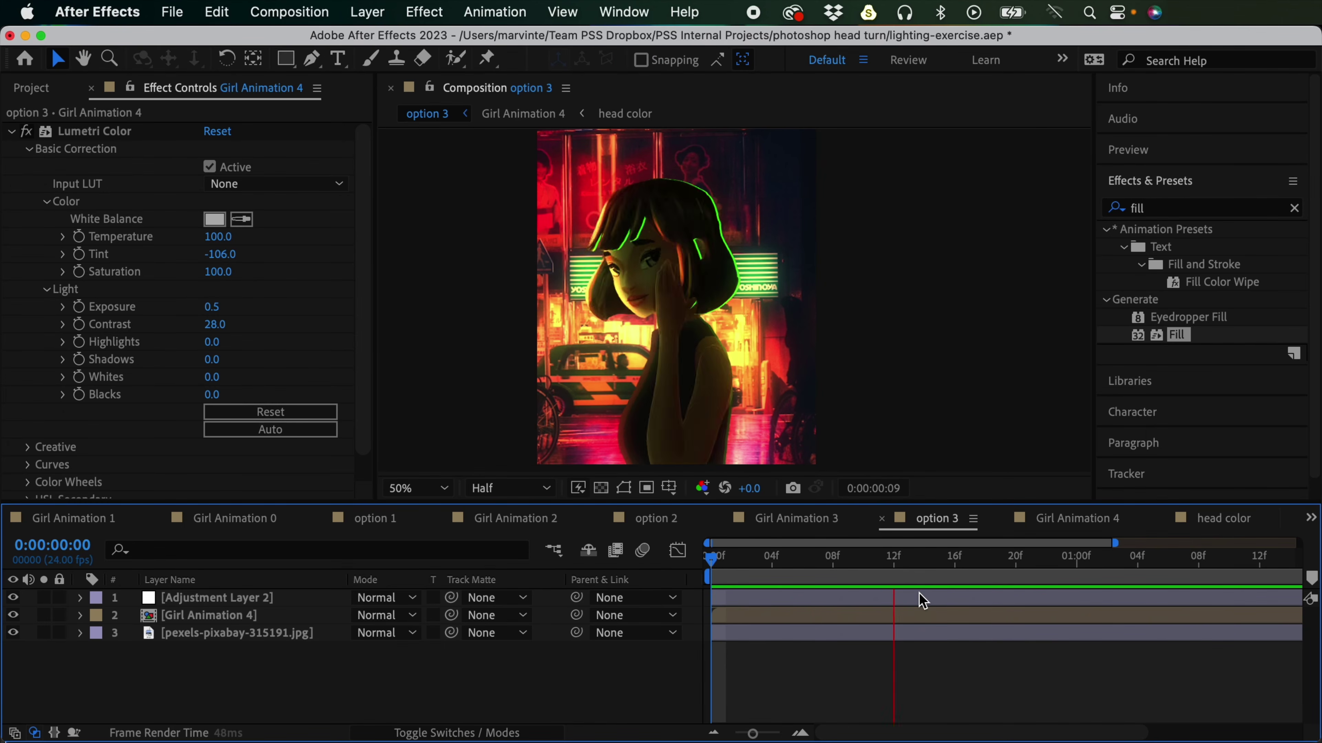
pyautogui.press('space')
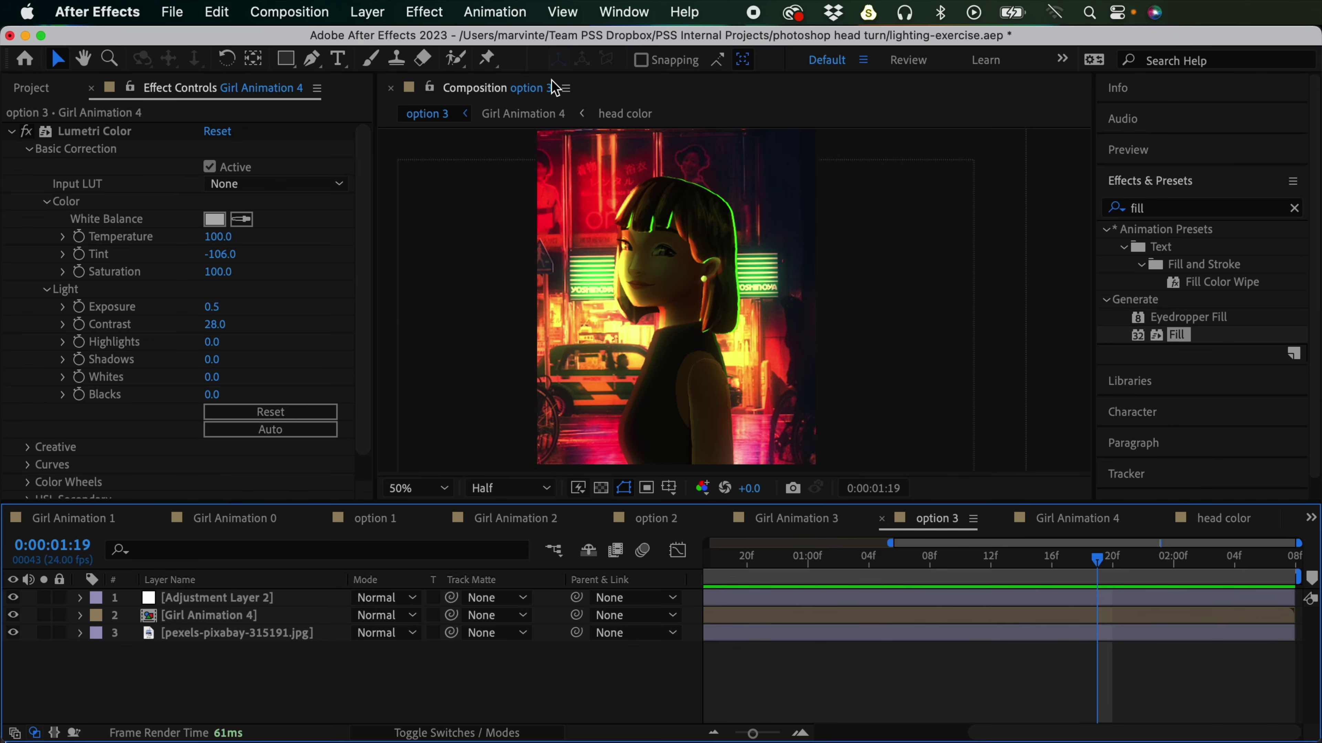
# Step: Inside Girl Animation 4, set the blending mode of the layer 18 head color rim to Add
pyautogui.click(531, 114)
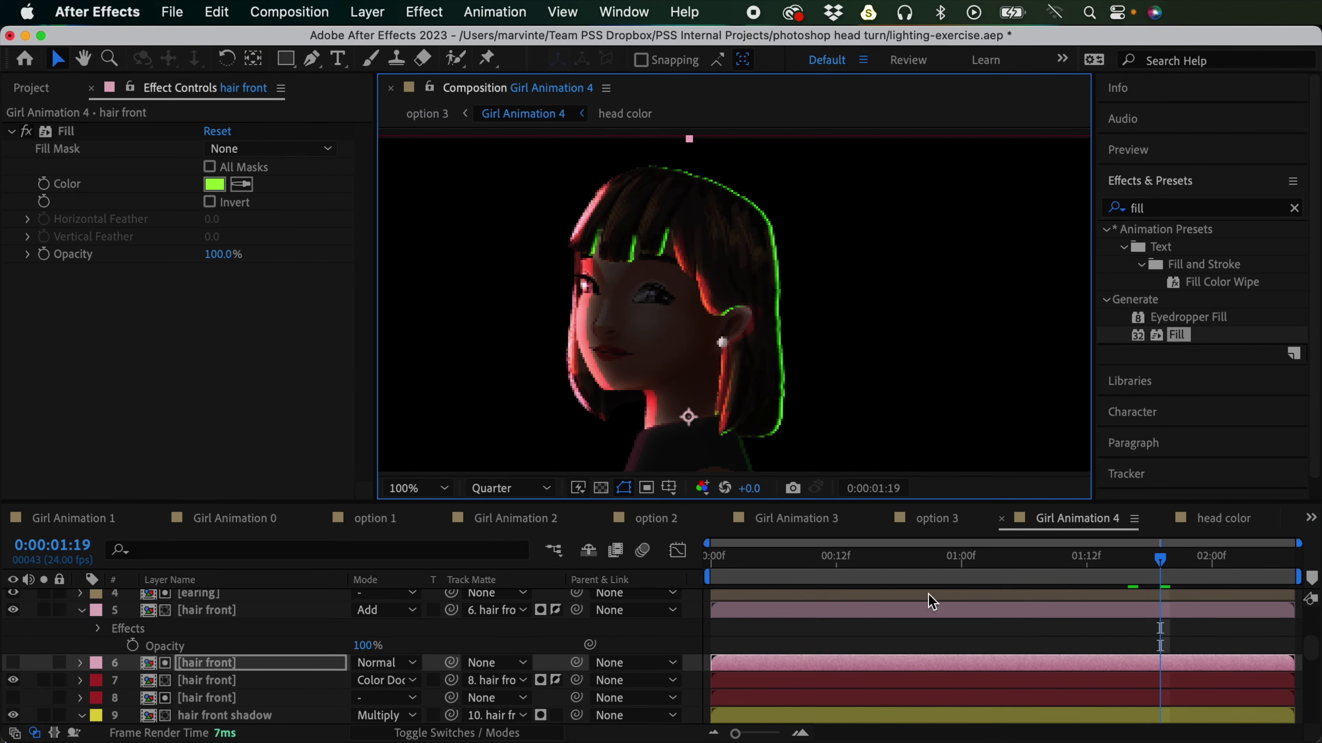
pyautogui.scroll(-3, 1307, 655)
pyautogui.scroll(-5, 1307, 657)
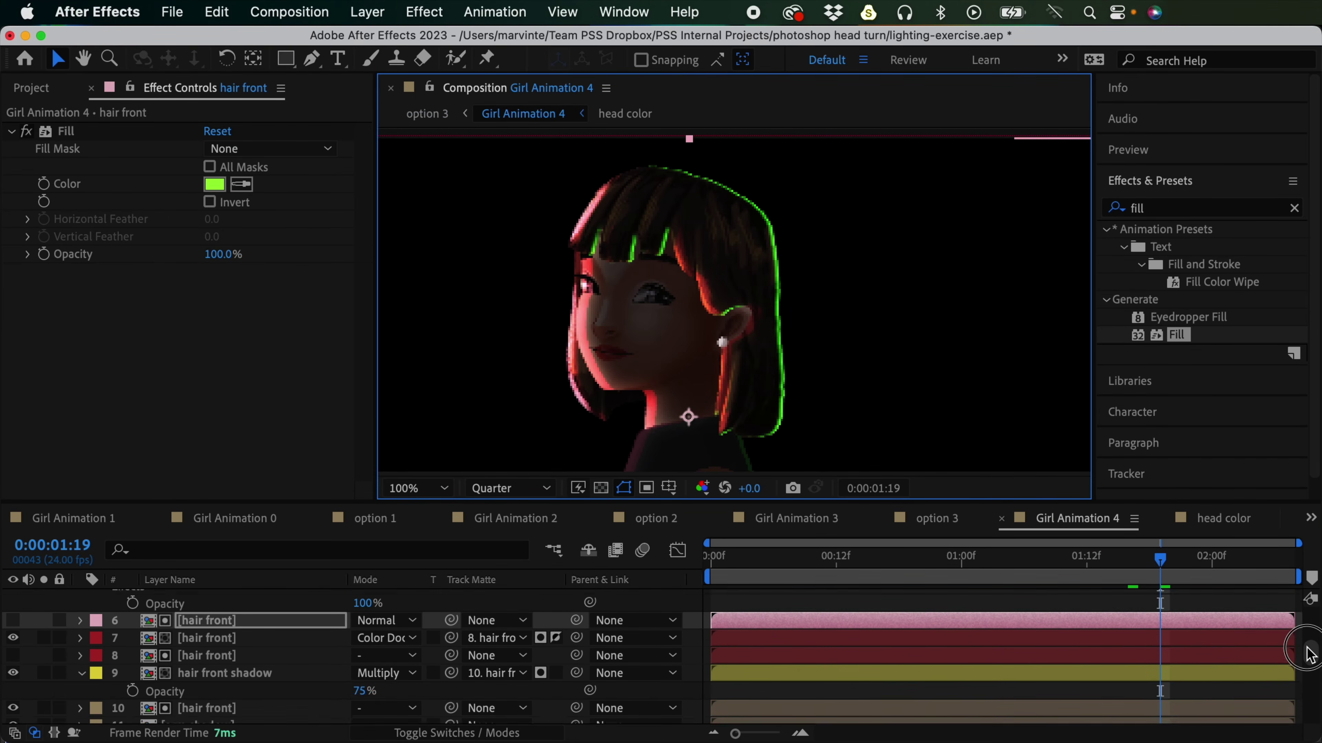
pyautogui.scroll(-5, 1307, 668)
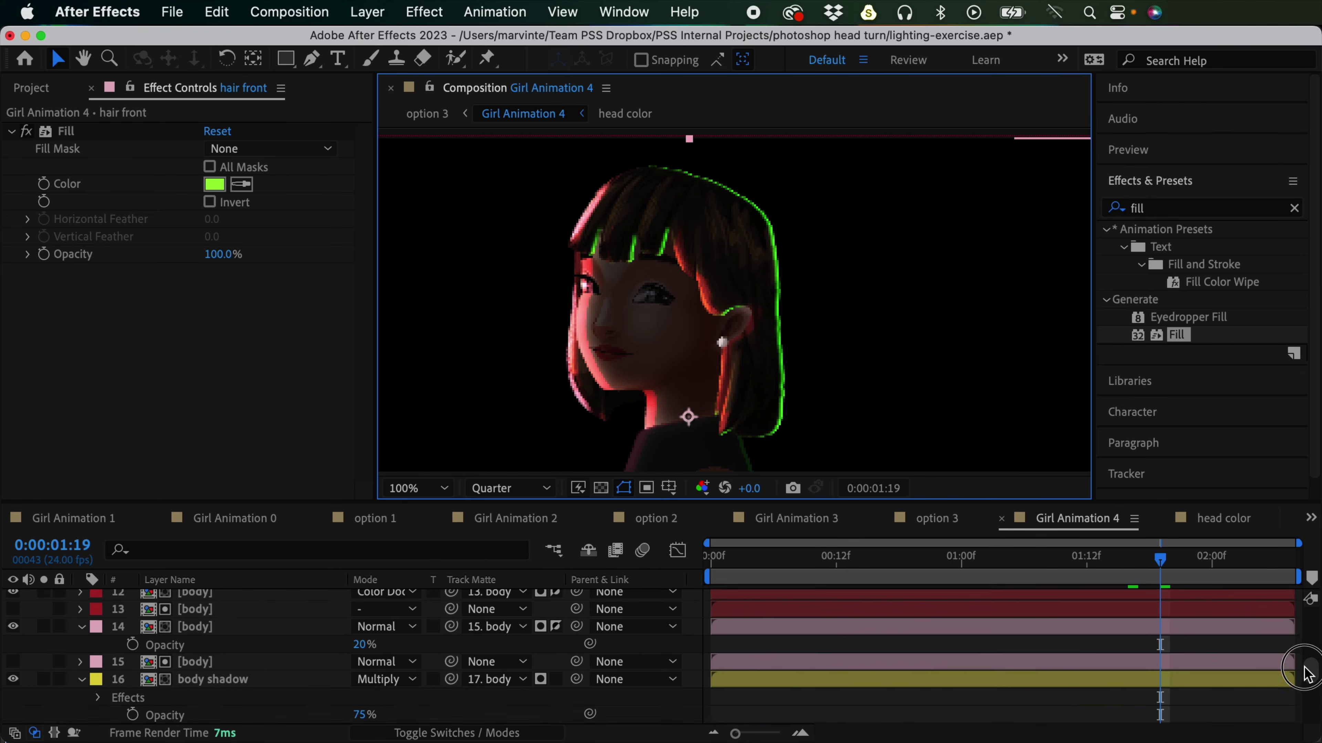
pyautogui.scroll(-5, 1306, 677)
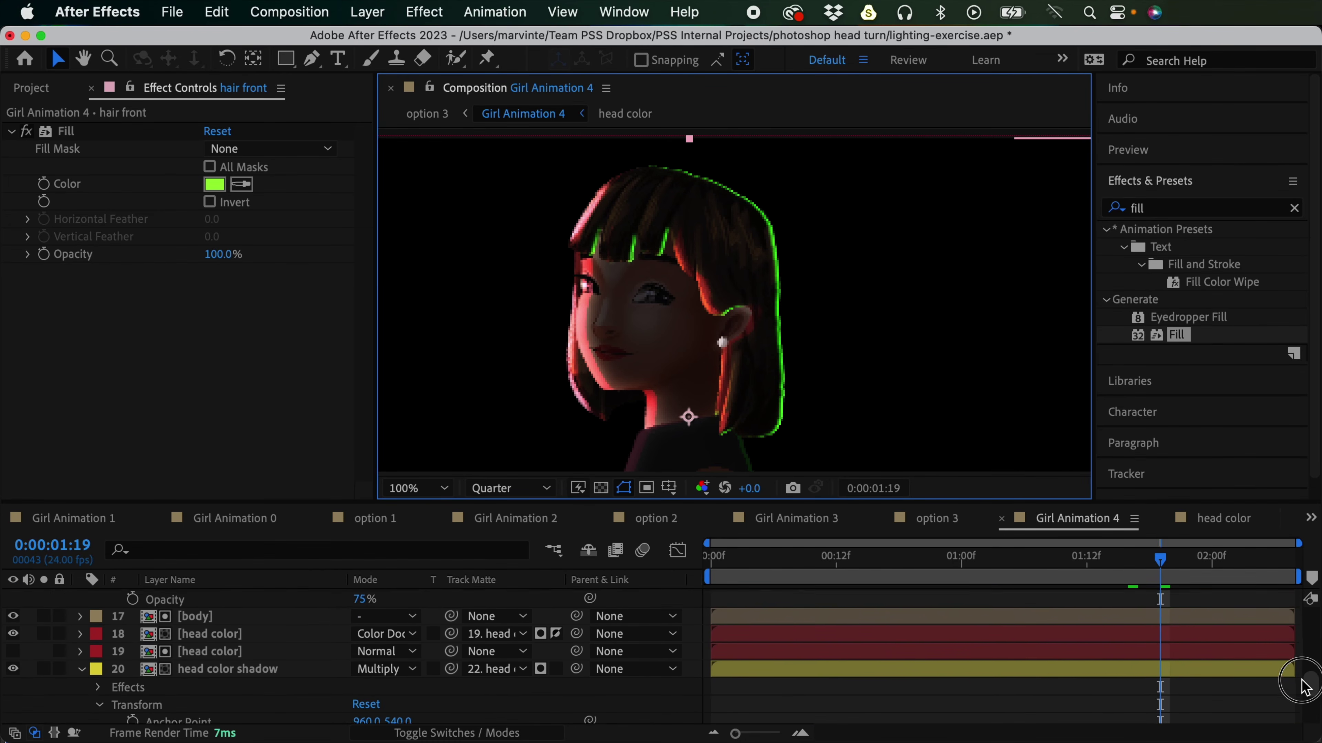
pyautogui.scroll(2, 1301, 682)
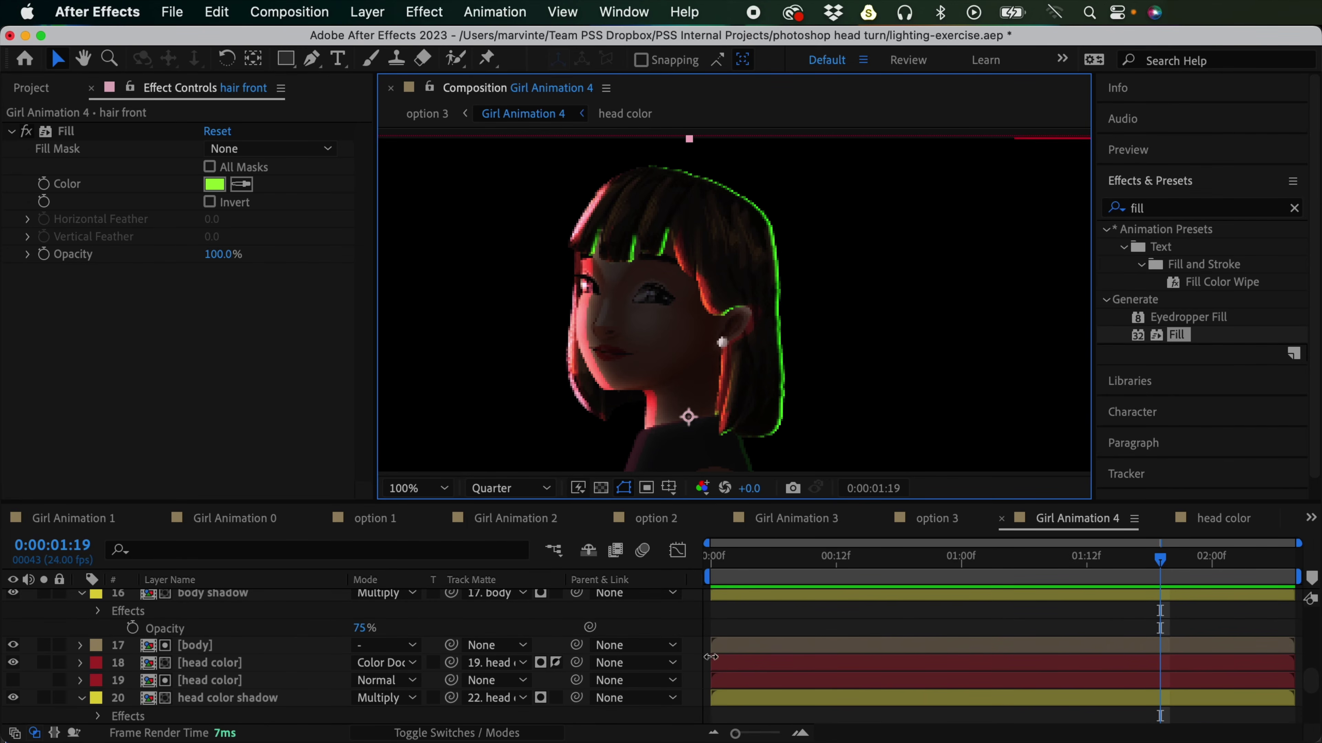
pyautogui.click(734, 666)
pyautogui.click(404, 667)
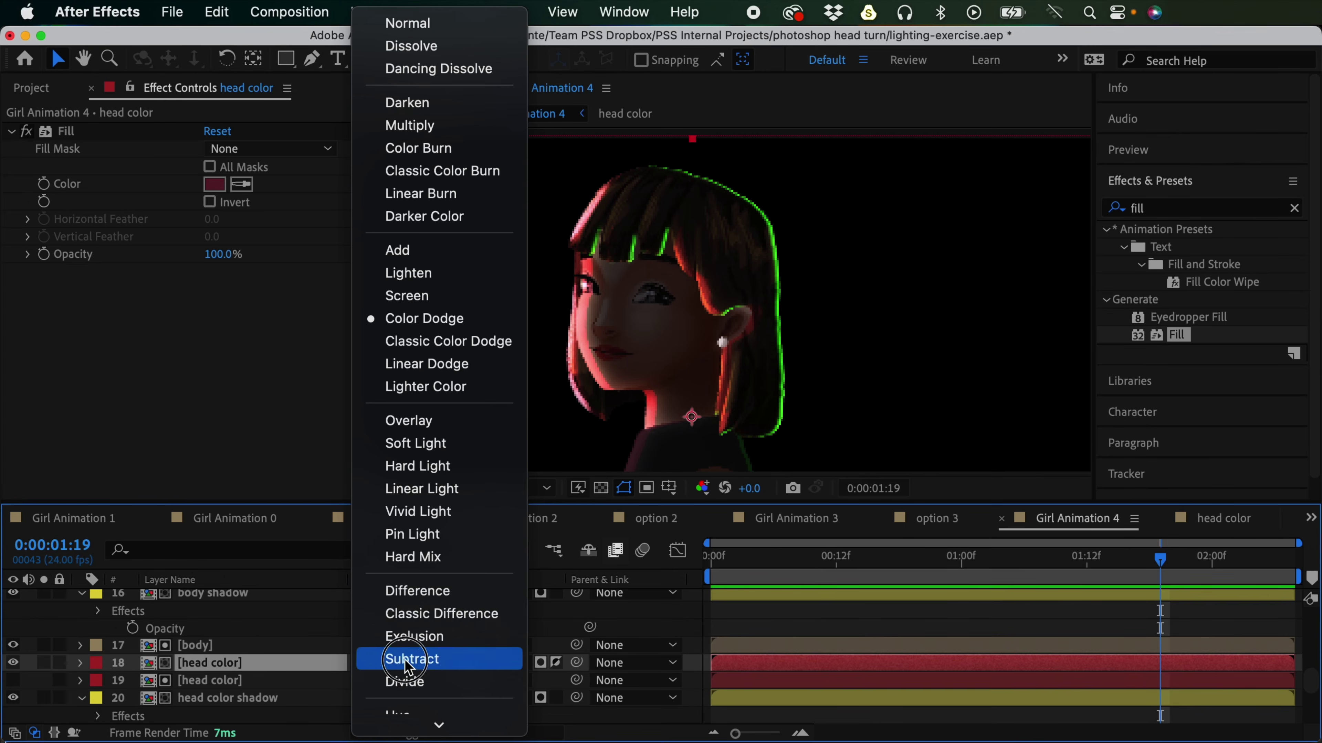
pyautogui.click(406, 248)
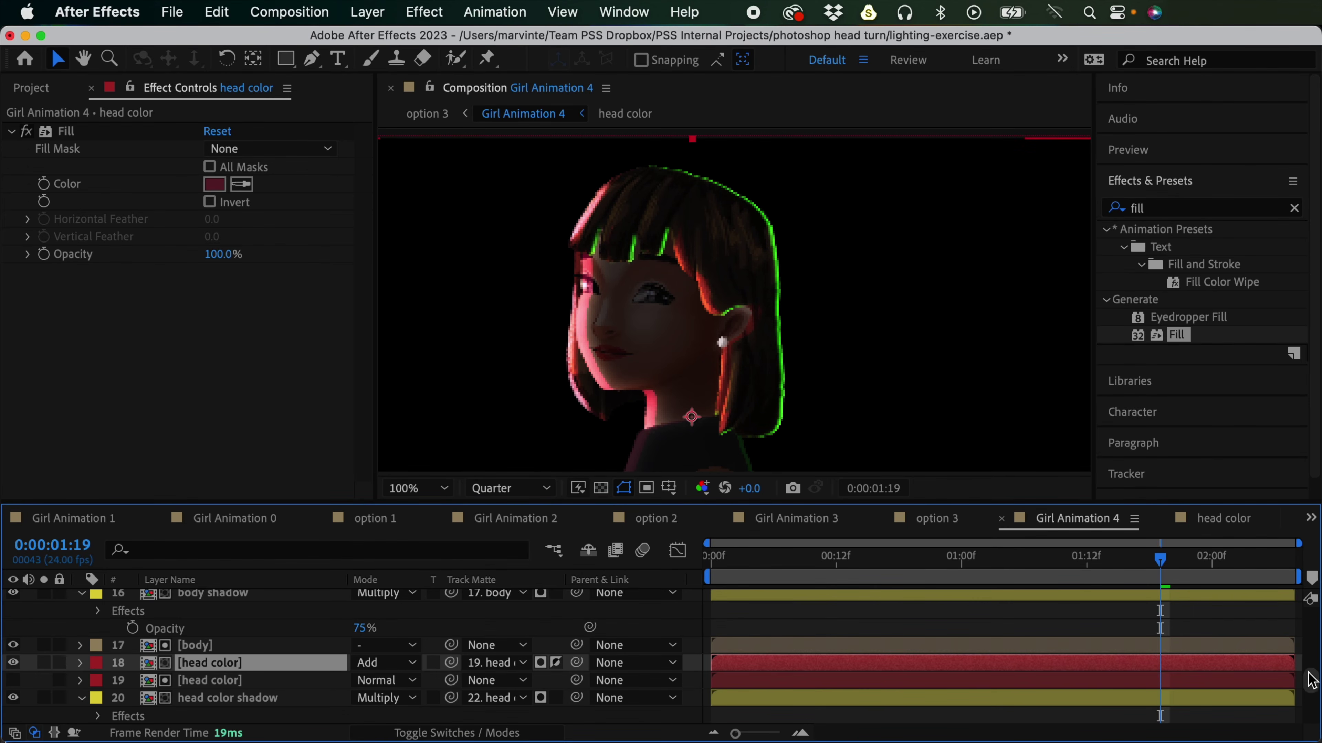
# Step: Set the blending mode of the red body rim on layer 12 to Add
pyautogui.scroll(-10, 1301, 687)
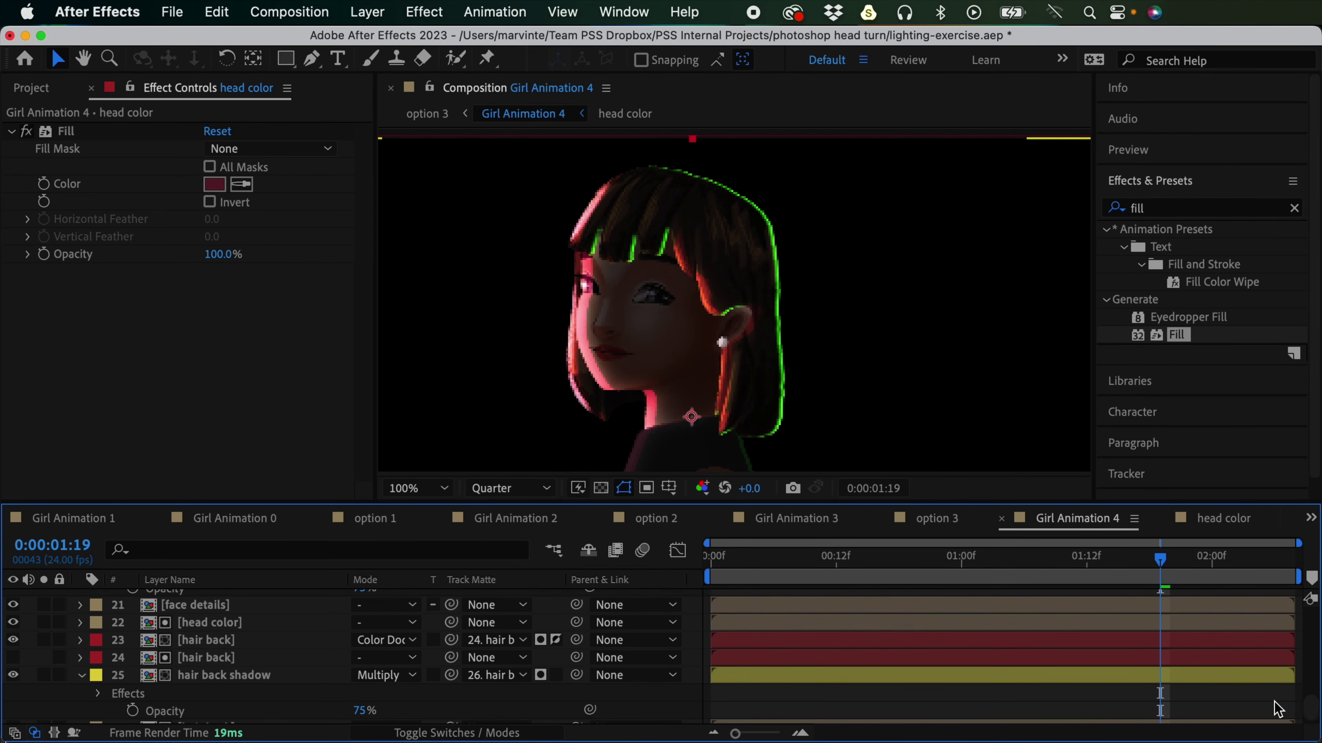
pyautogui.click(386, 635)
pyautogui.press('a')
pyautogui.press('Return')
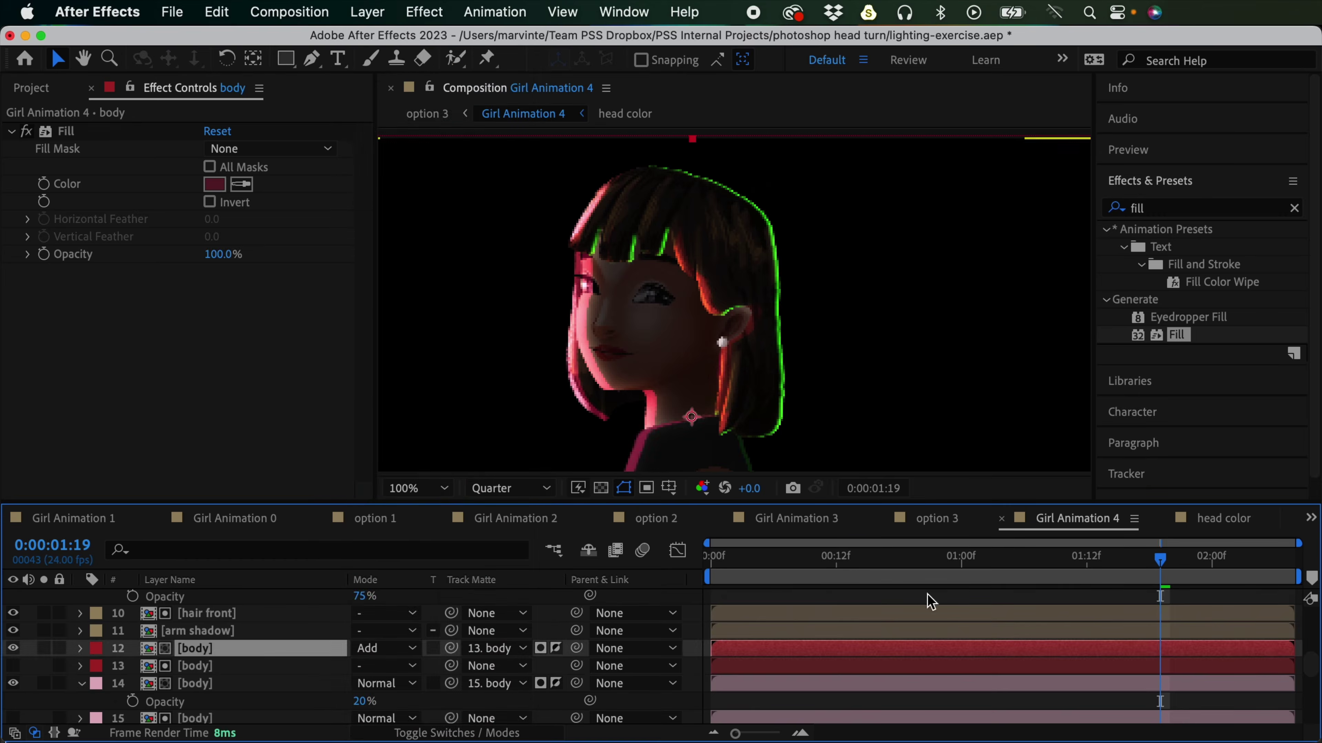
# Step: Go back to the first frame and check the brighter rims in option 3
pyautogui.hotkey('shift', ',')
pyautogui.click(934, 568)
pyautogui.moveTo(934, 569); pyautogui.dragTo(708, 605)
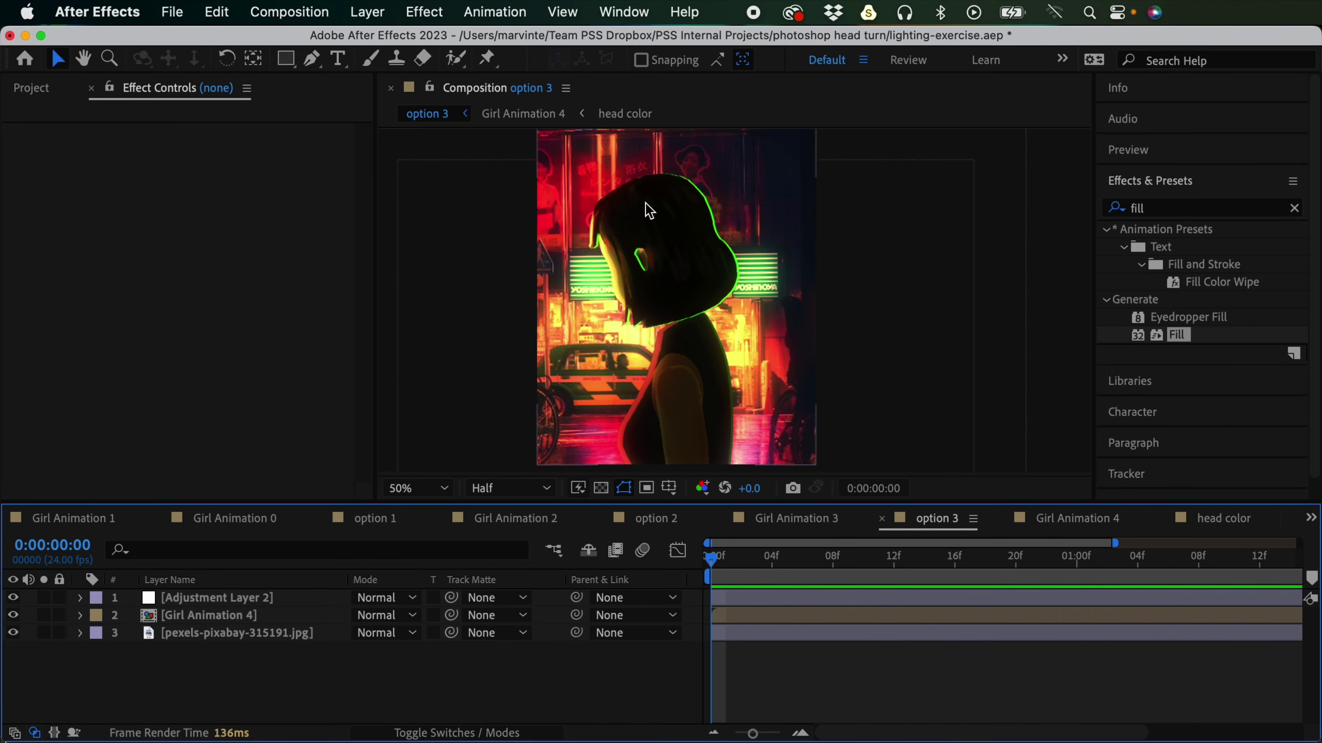
# Step: Shift the layer 6 hair front matte in Girl Animation 4 to thicken the green rim, and preview option 3
pyautogui.click(552, 118)
pyautogui.click(745, 252)
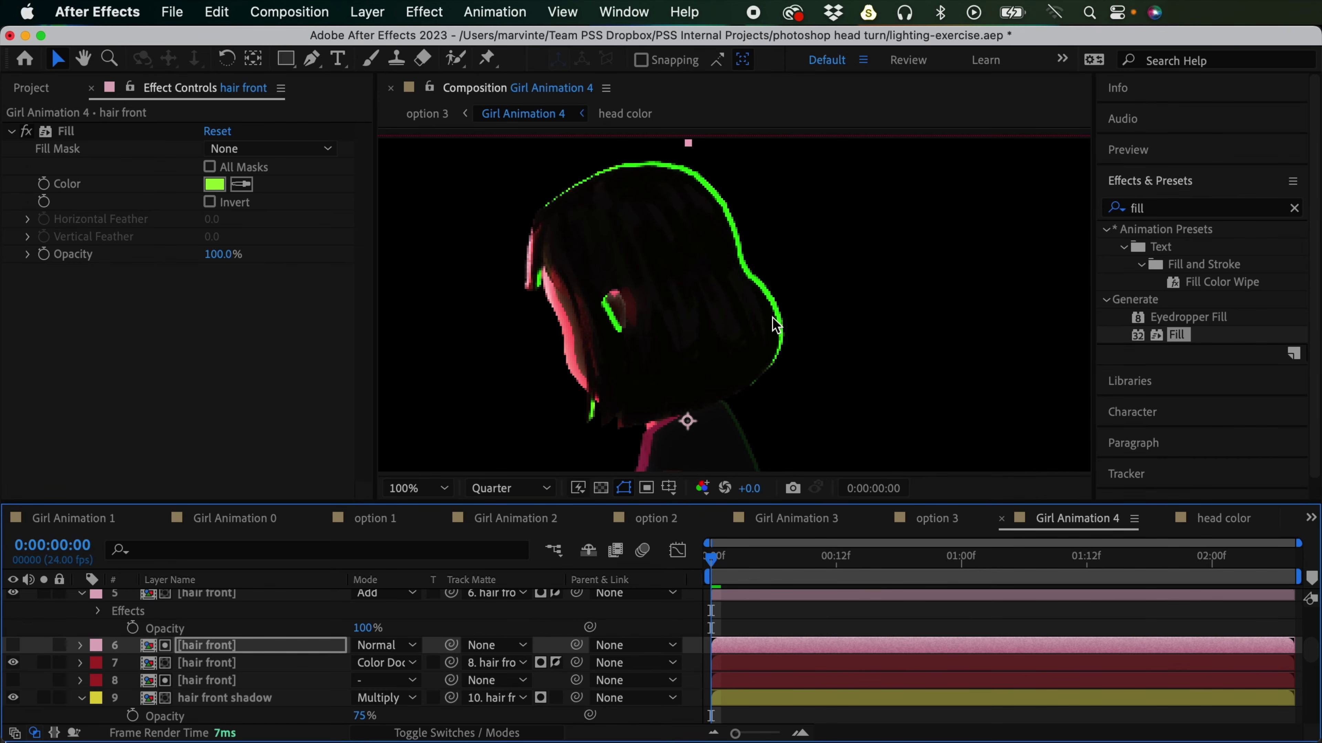
pyautogui.click(446, 122)
pyautogui.press('space')
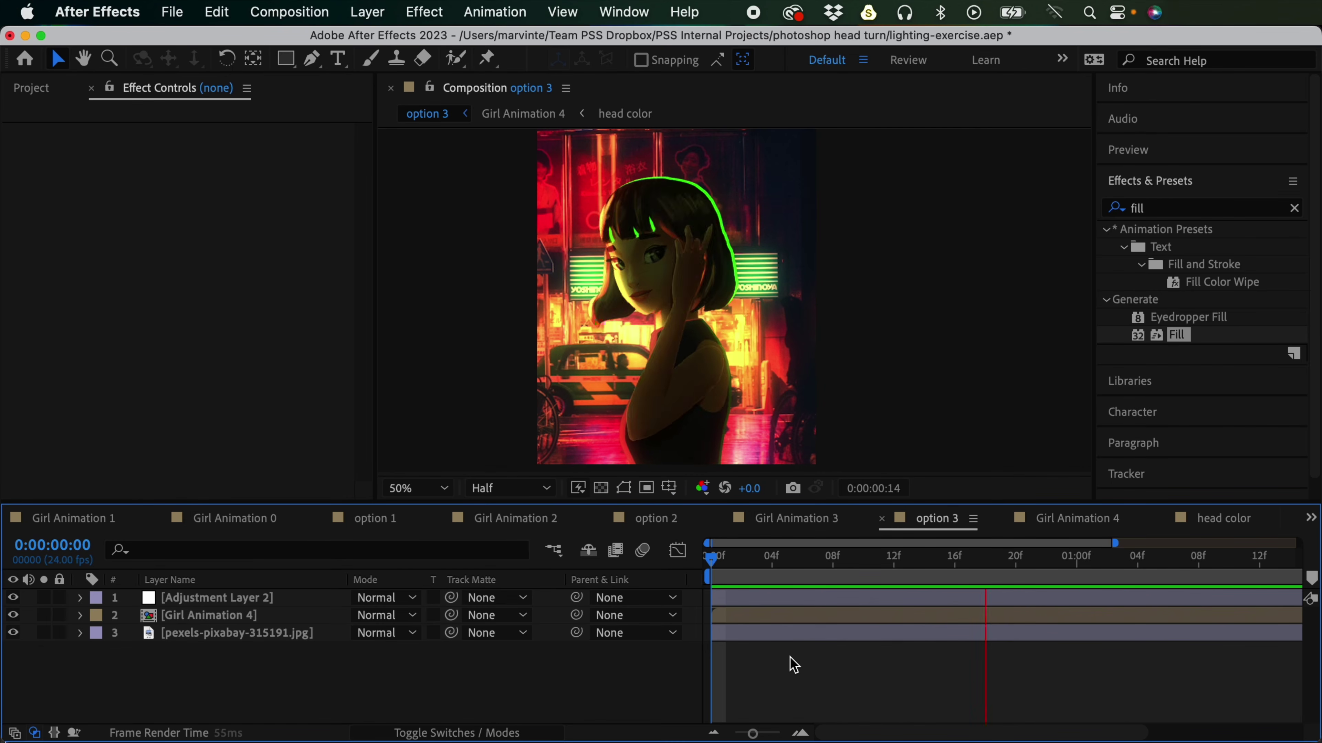
pyautogui.press('space')
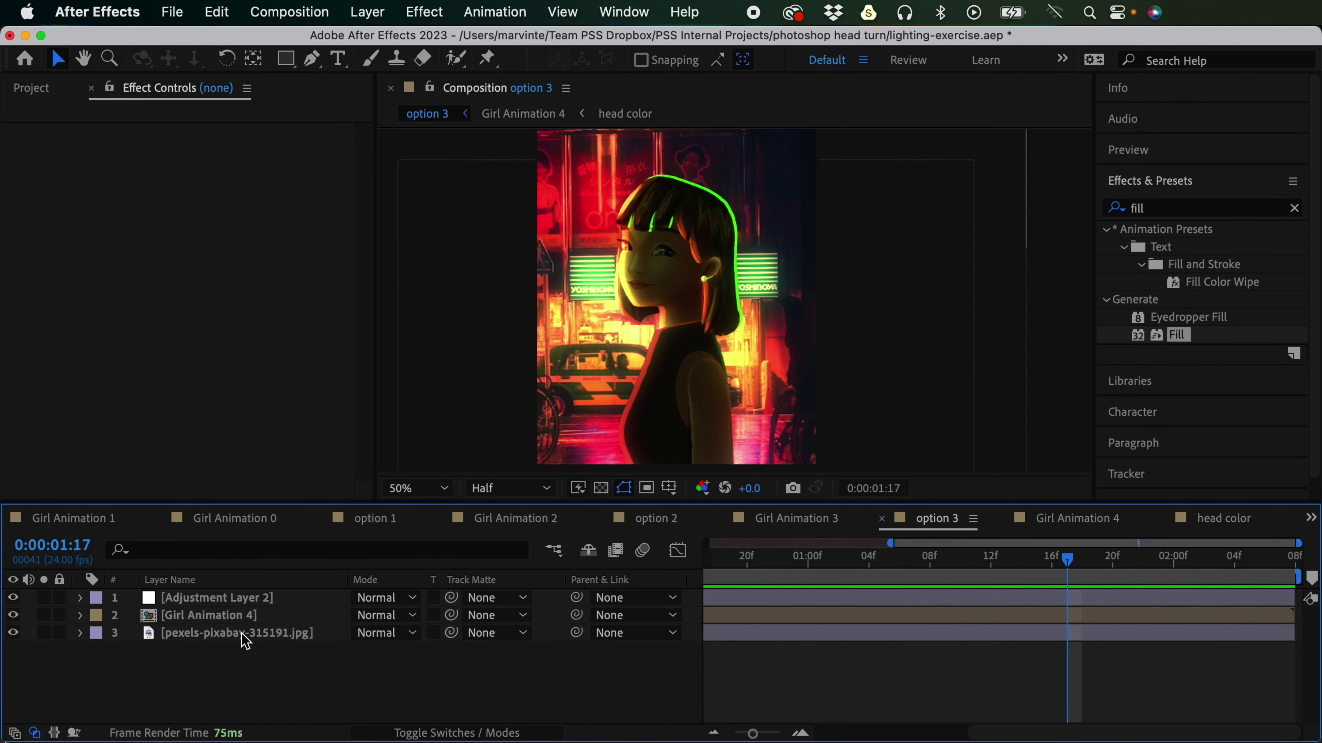
# Step: Add a Gaussian Blur effect to the pexels-pixabay-315191.jpg background layer and set its blurriness to 50
pyautogui.click(285, 634)
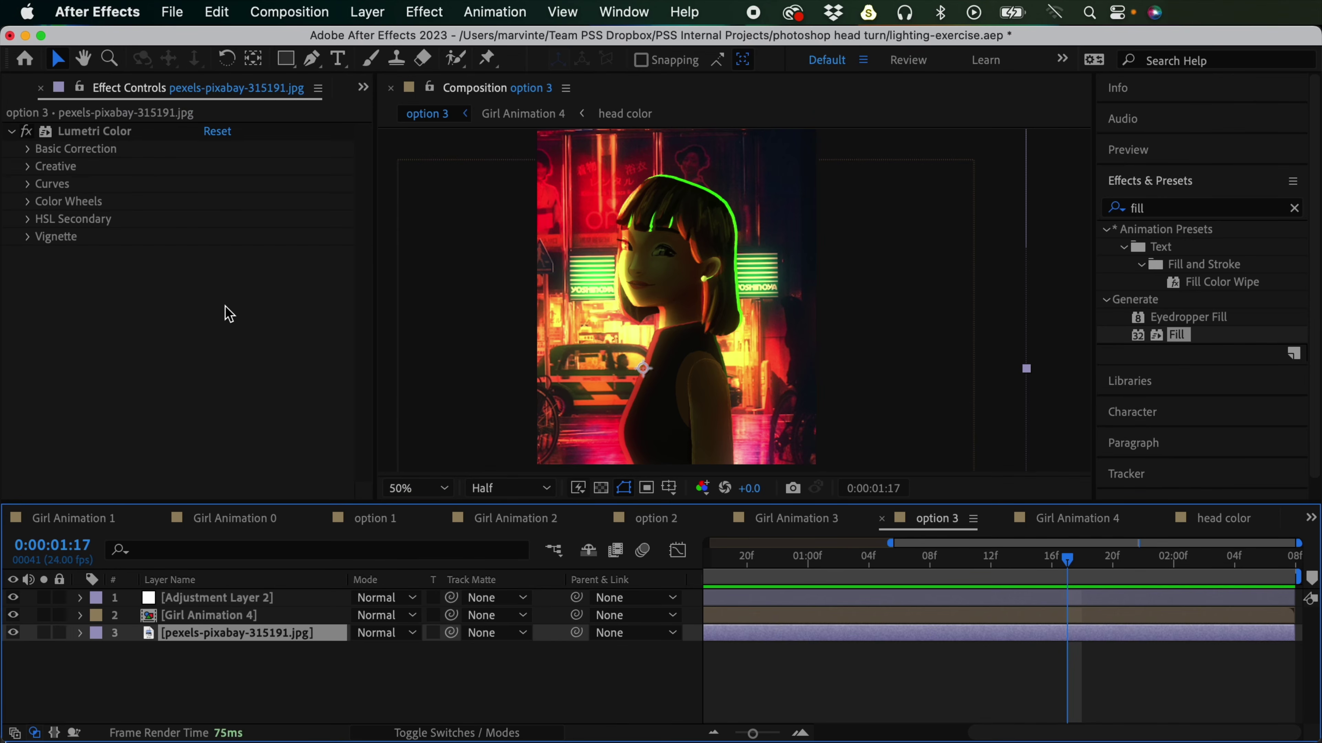
pyautogui.click(1163, 205)
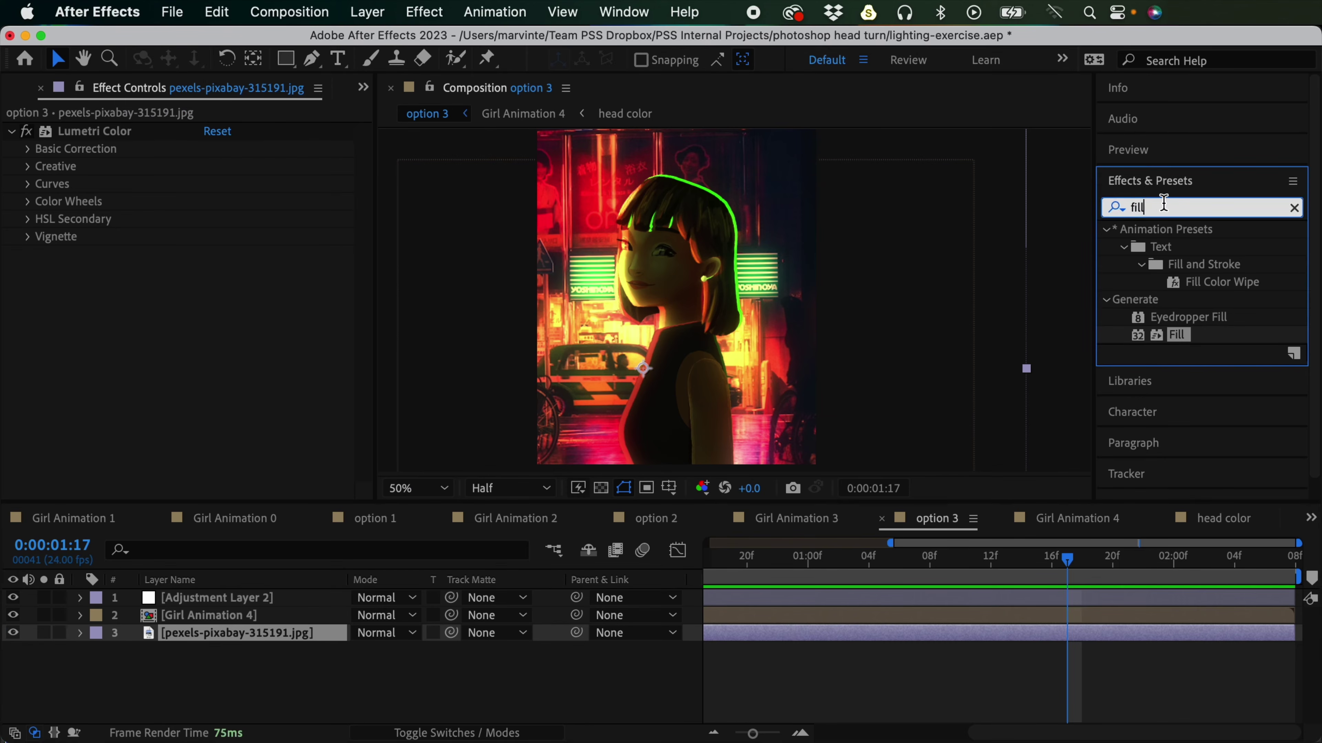
pyautogui.doubleClick(1164, 206)
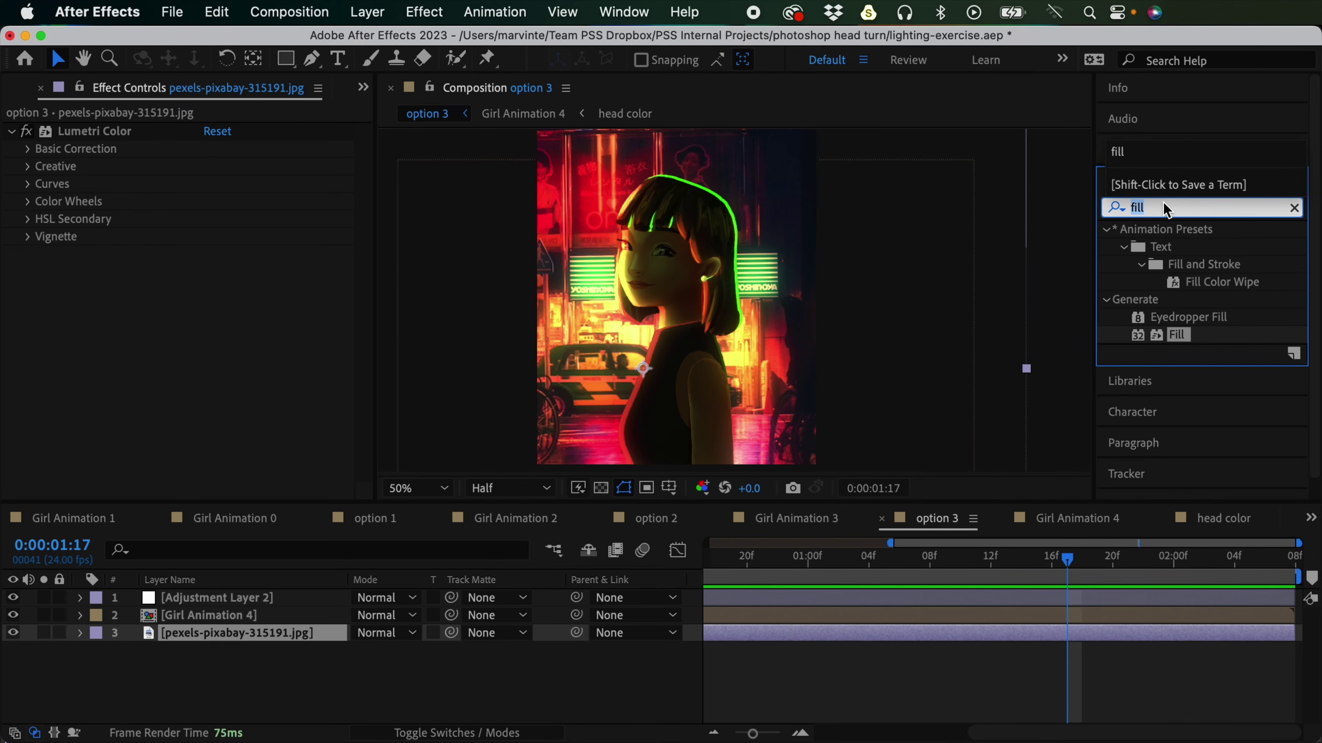
pyautogui.press('Escape')
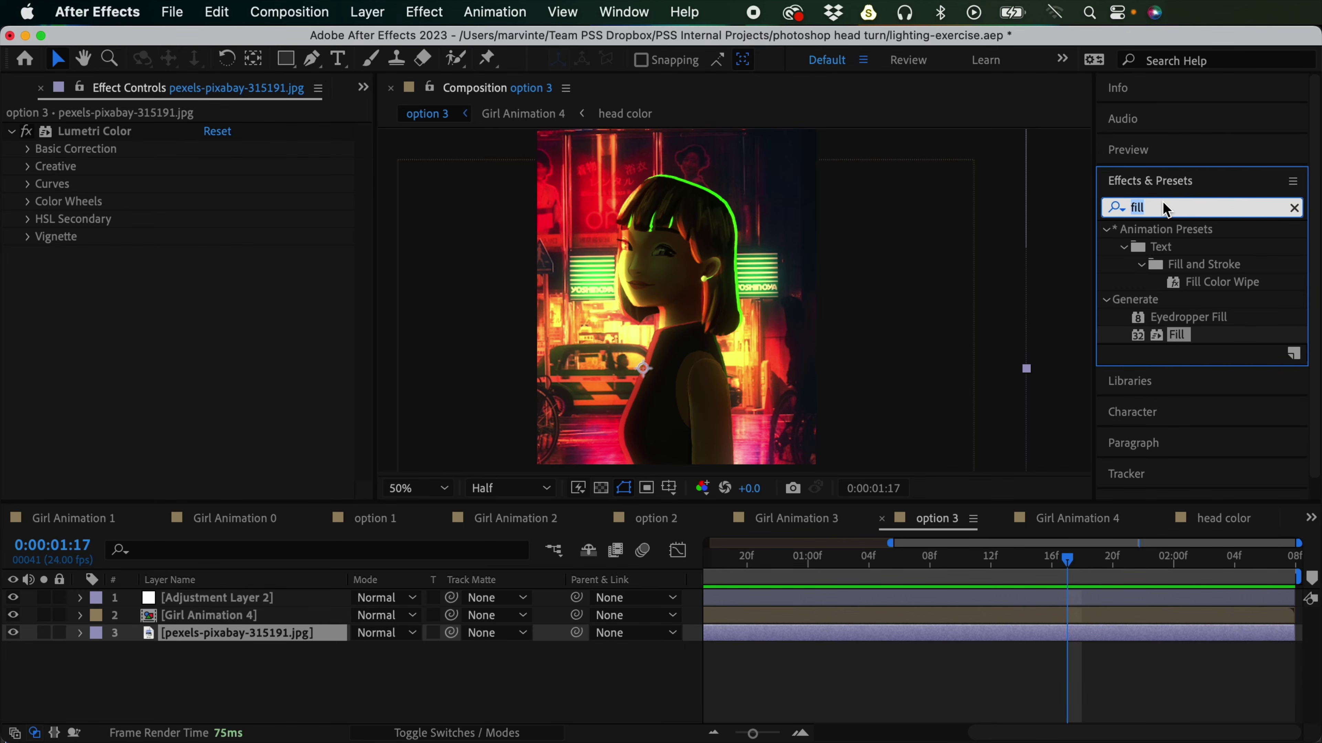
pyautogui.write('gaus')
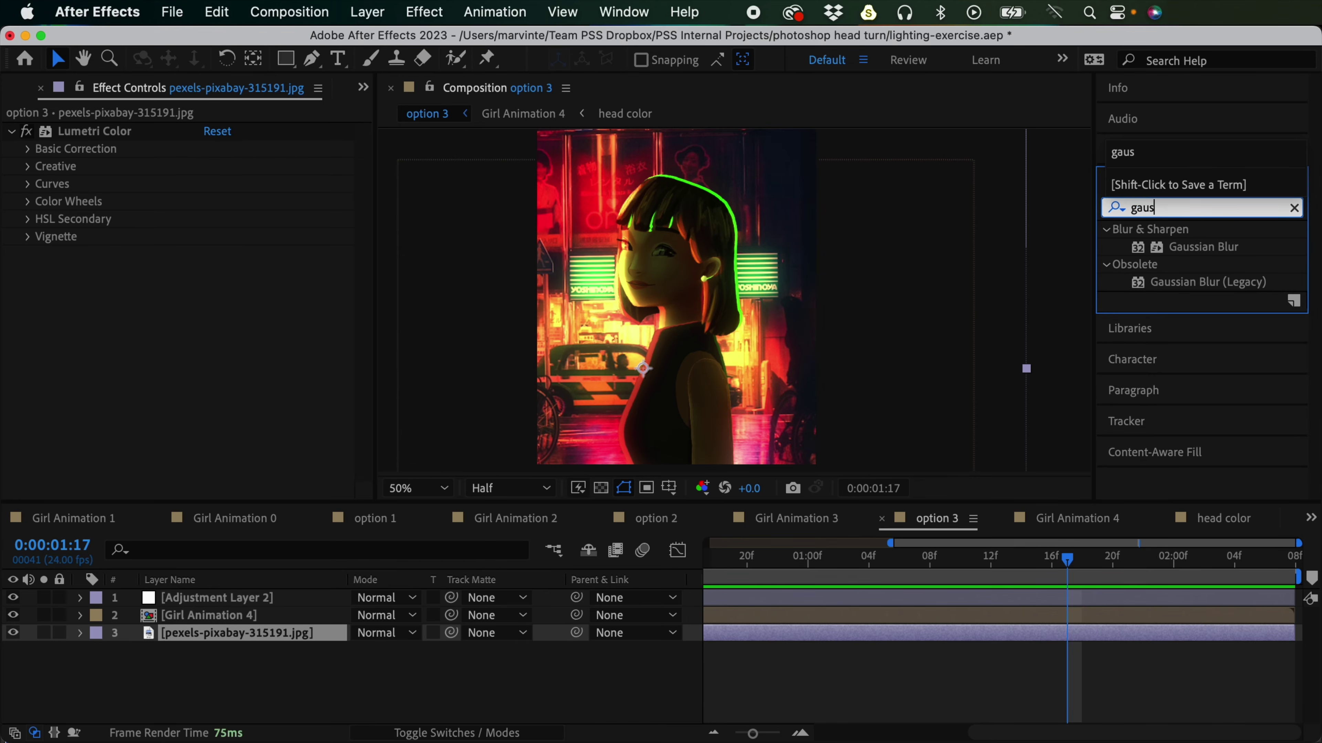
pyautogui.doubleClick(1201, 247)
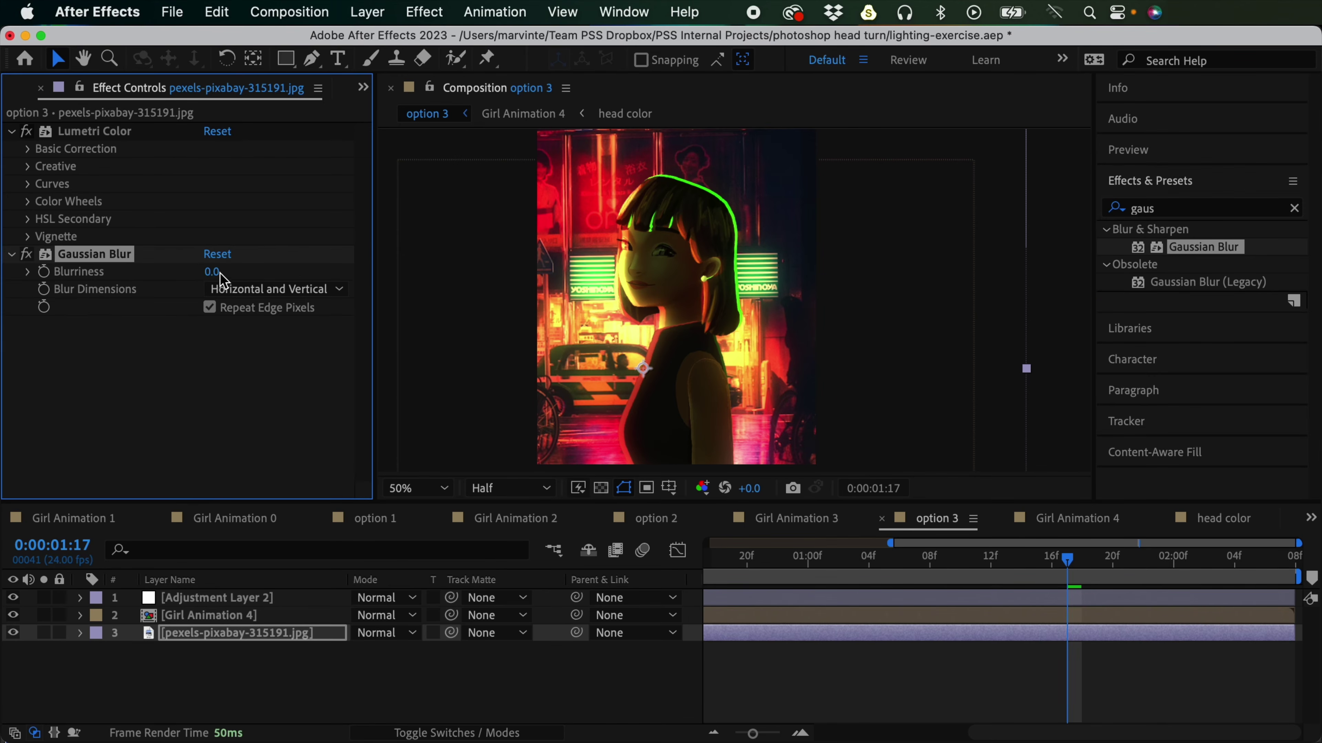
pyautogui.click(222, 271)
pyautogui.press('Return')
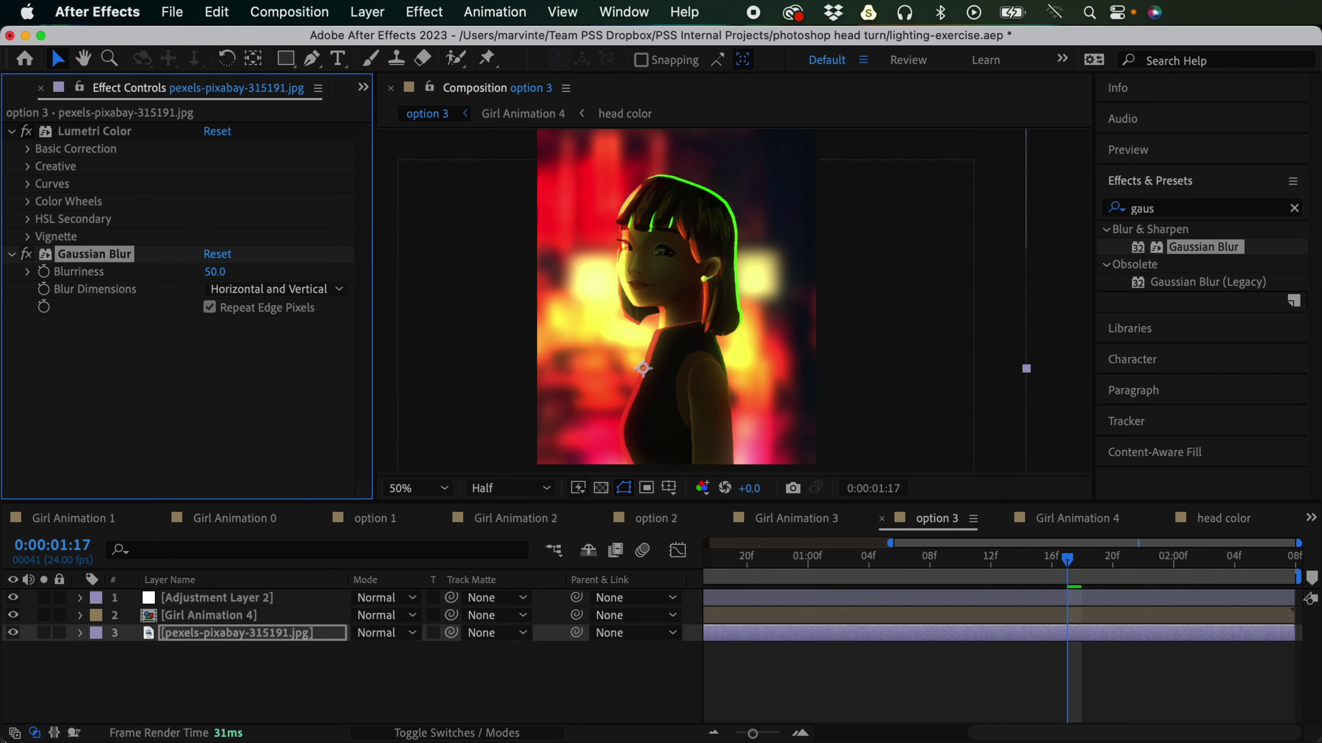
# Step: Try background blurriness values of 15 and 6, settle on 7, and compare the image with the blur off and on
pyautogui.click(219, 271)
pyautogui.write('15')
pyautogui.press('Return')
pyautogui.click(217, 270)
pyautogui.press('Return')
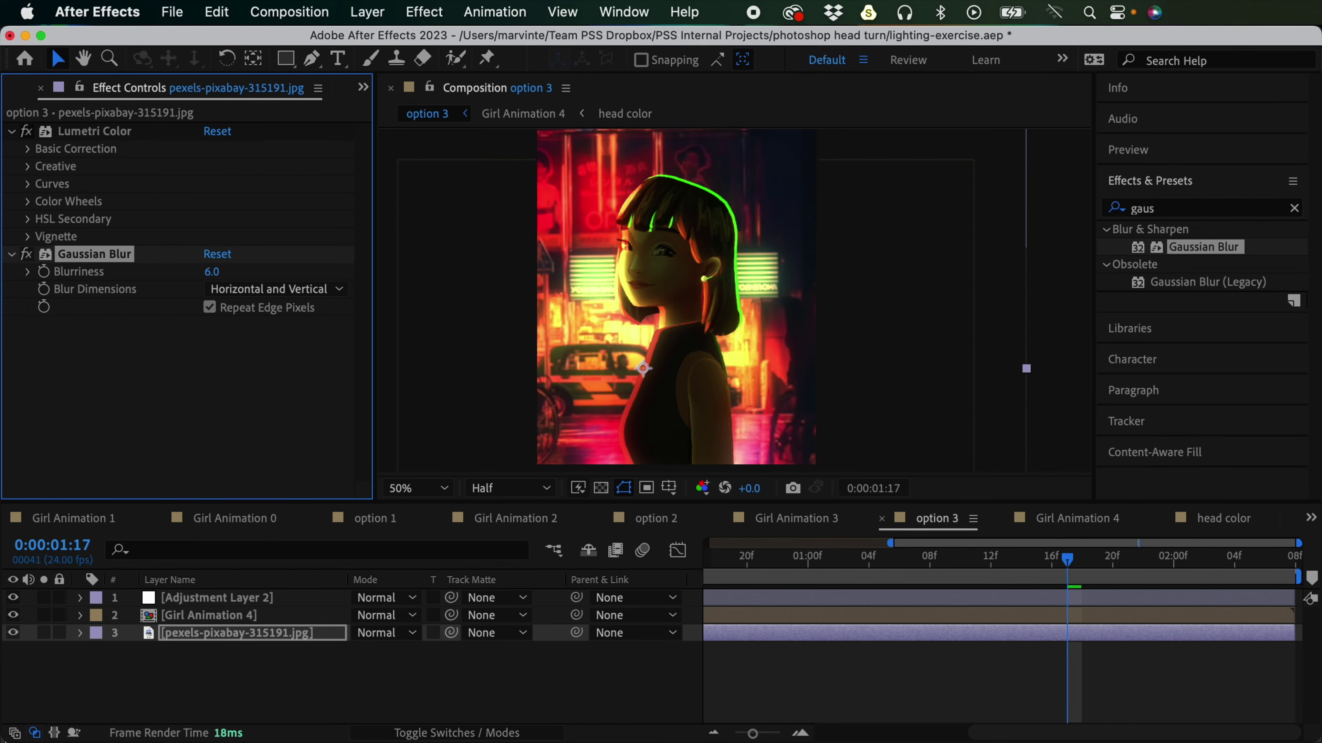
pyautogui.click(216, 271)
pyautogui.press('Return')
pyautogui.click(27, 254)
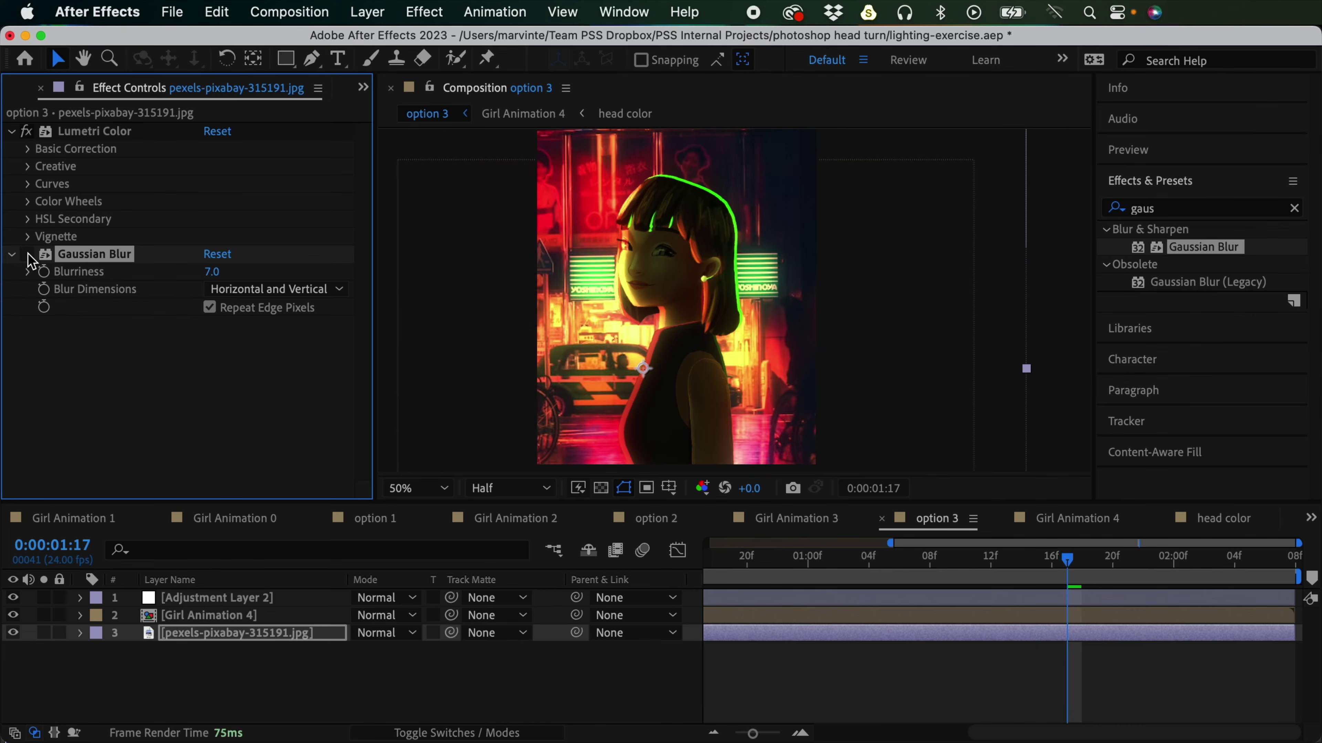
pyautogui.click(27, 254)
pyautogui.click(98, 342)
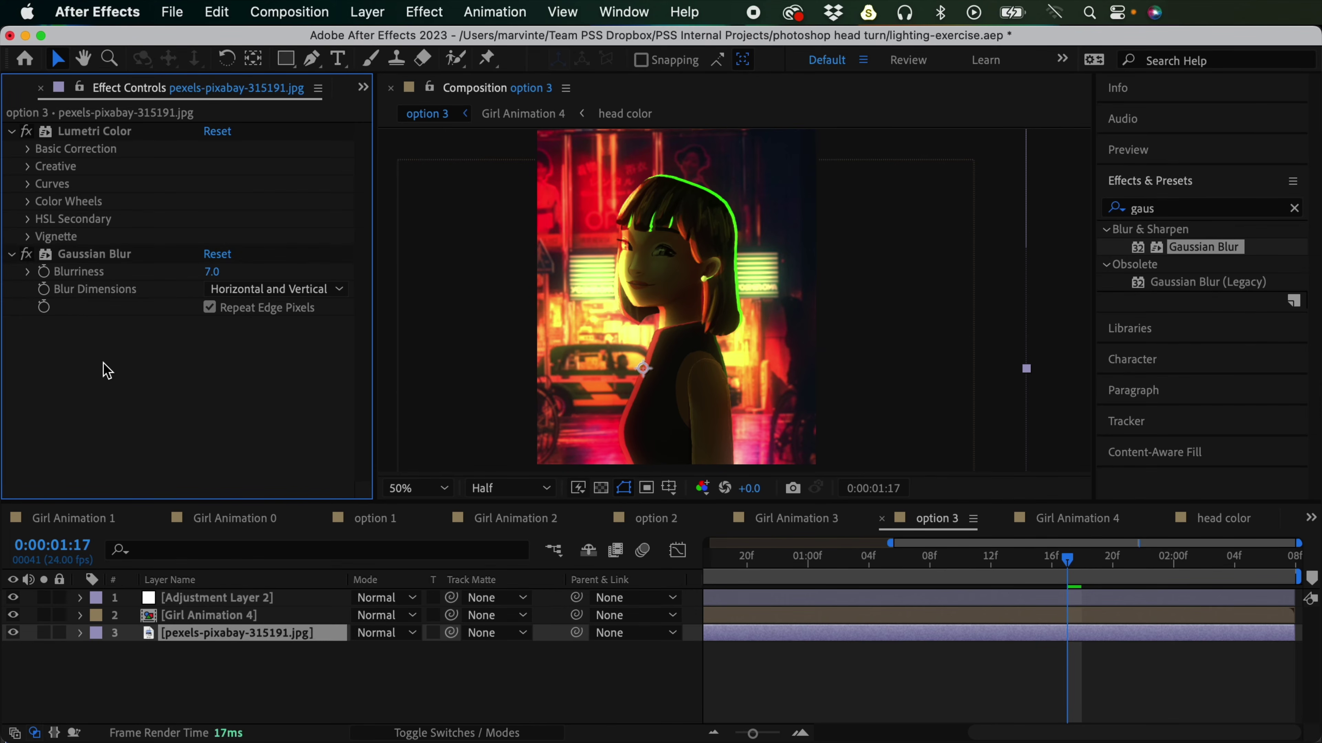
pyautogui.click(878, 685)
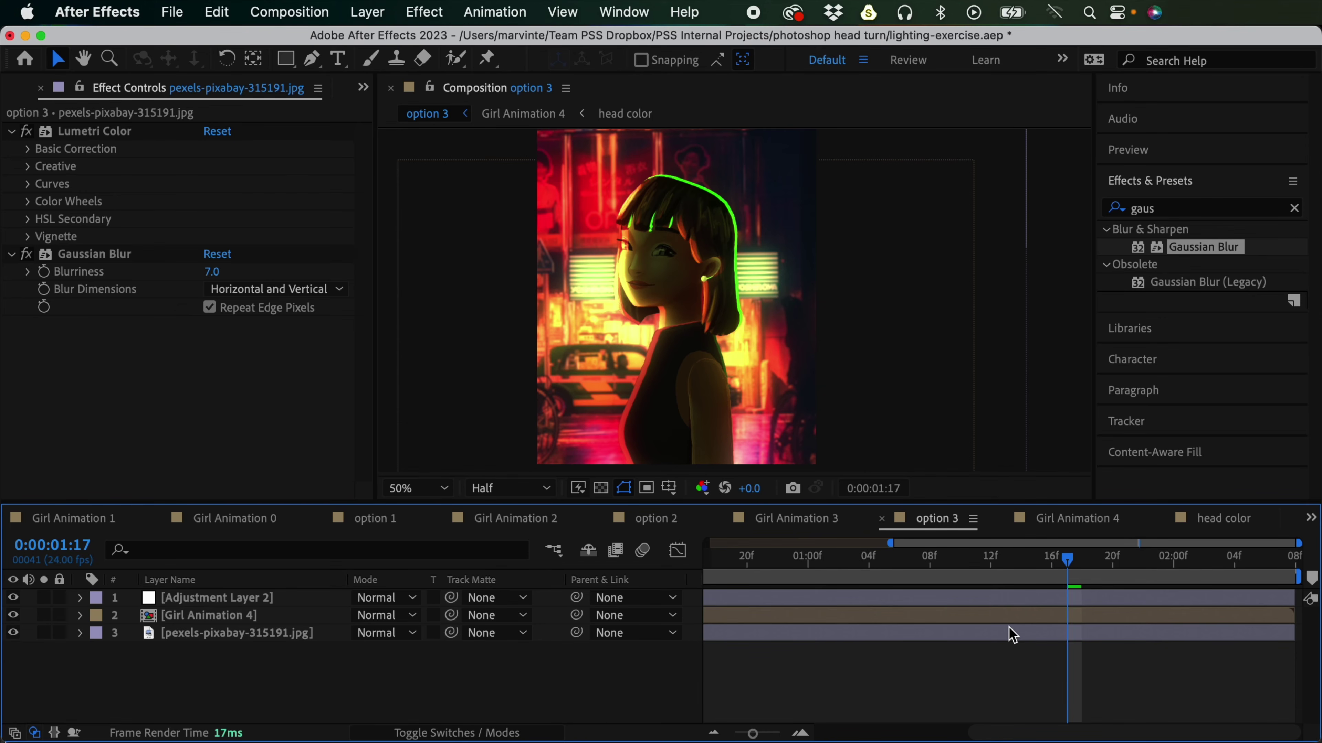
# Step: Set the Girl Animation 4 layer's Lumetri temperature to 50 and tint to -50 in option 3
pyautogui.click(207, 616)
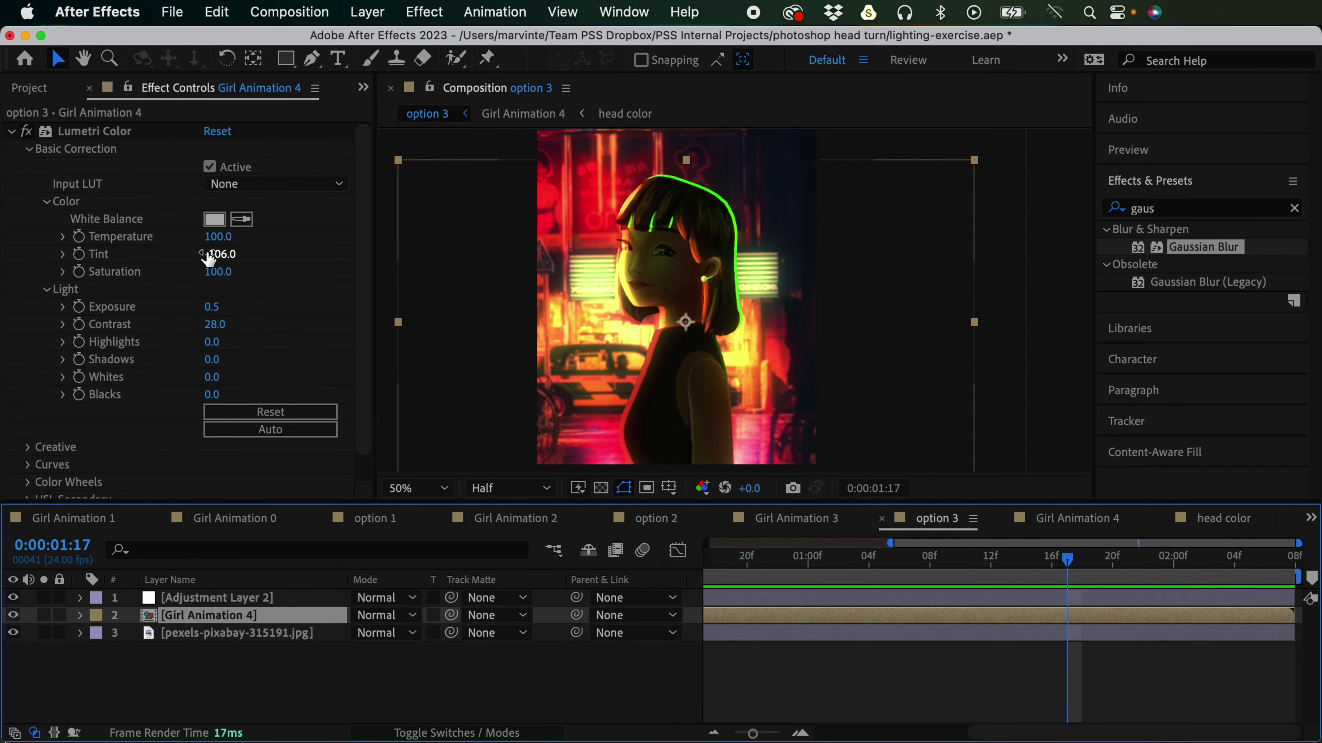
pyautogui.click(217, 242)
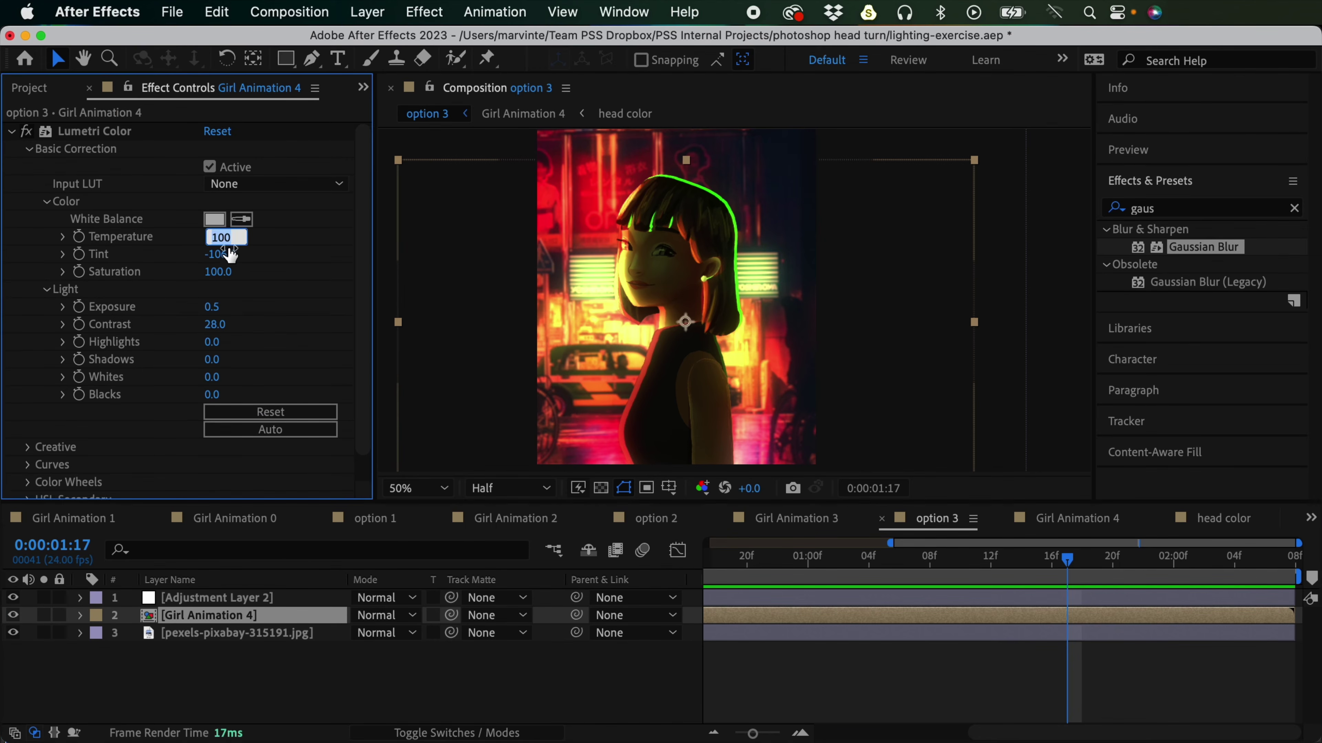
pyautogui.write('50')
pyautogui.press('Return')
pyautogui.click(223, 253)
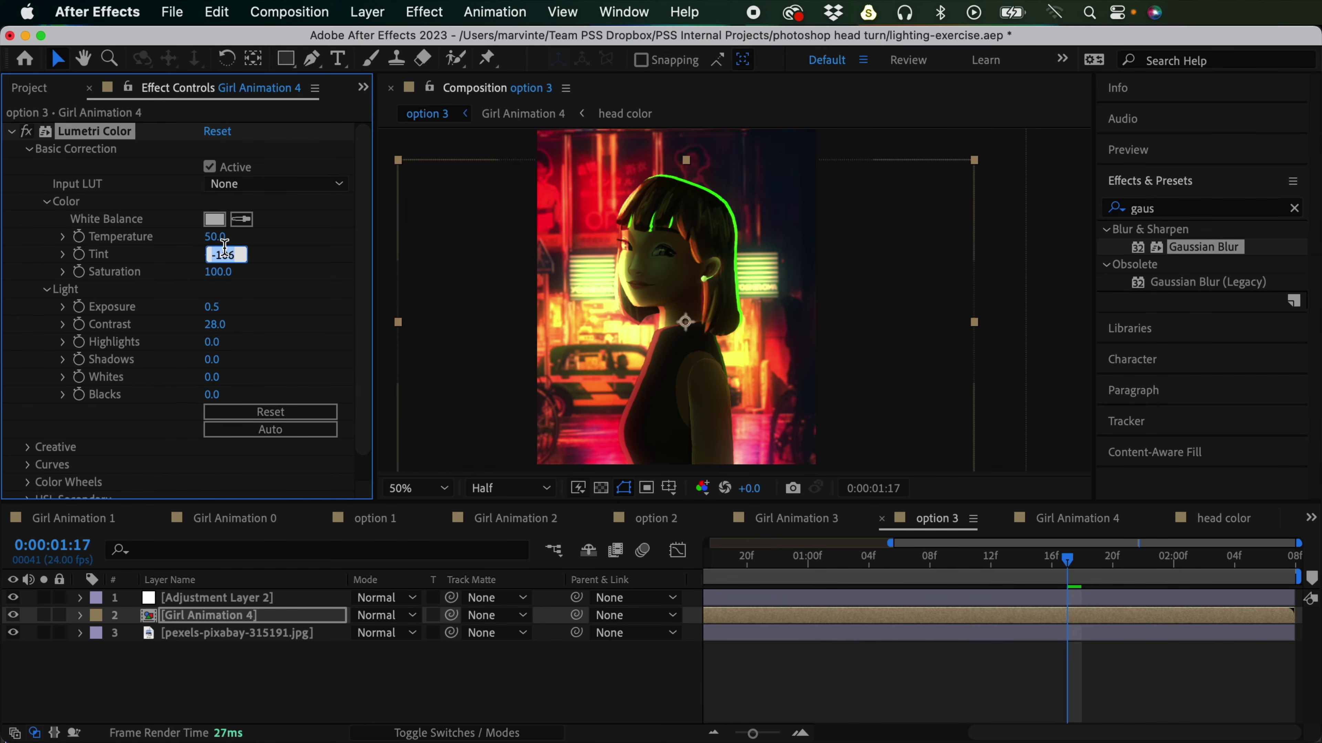
pyautogui.write('-50')
pyautogui.press('Return')
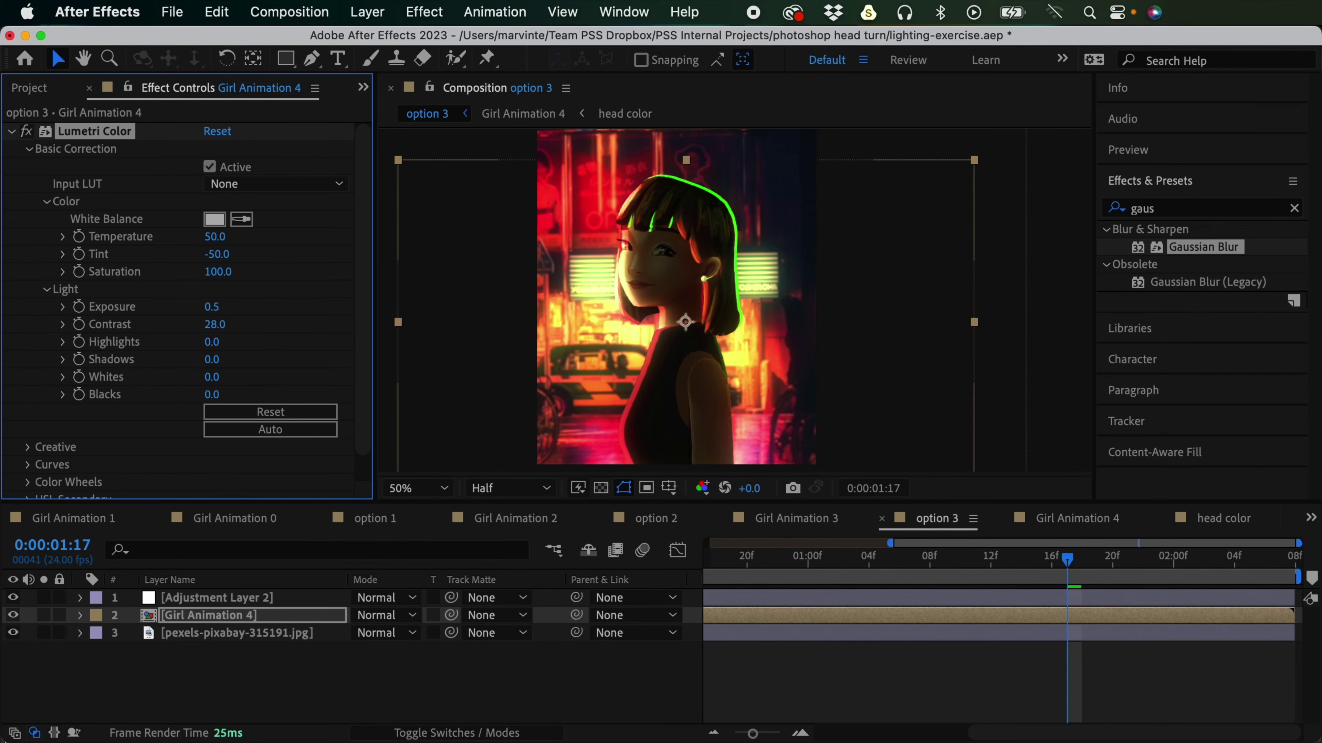
pyautogui.click(854, 682)
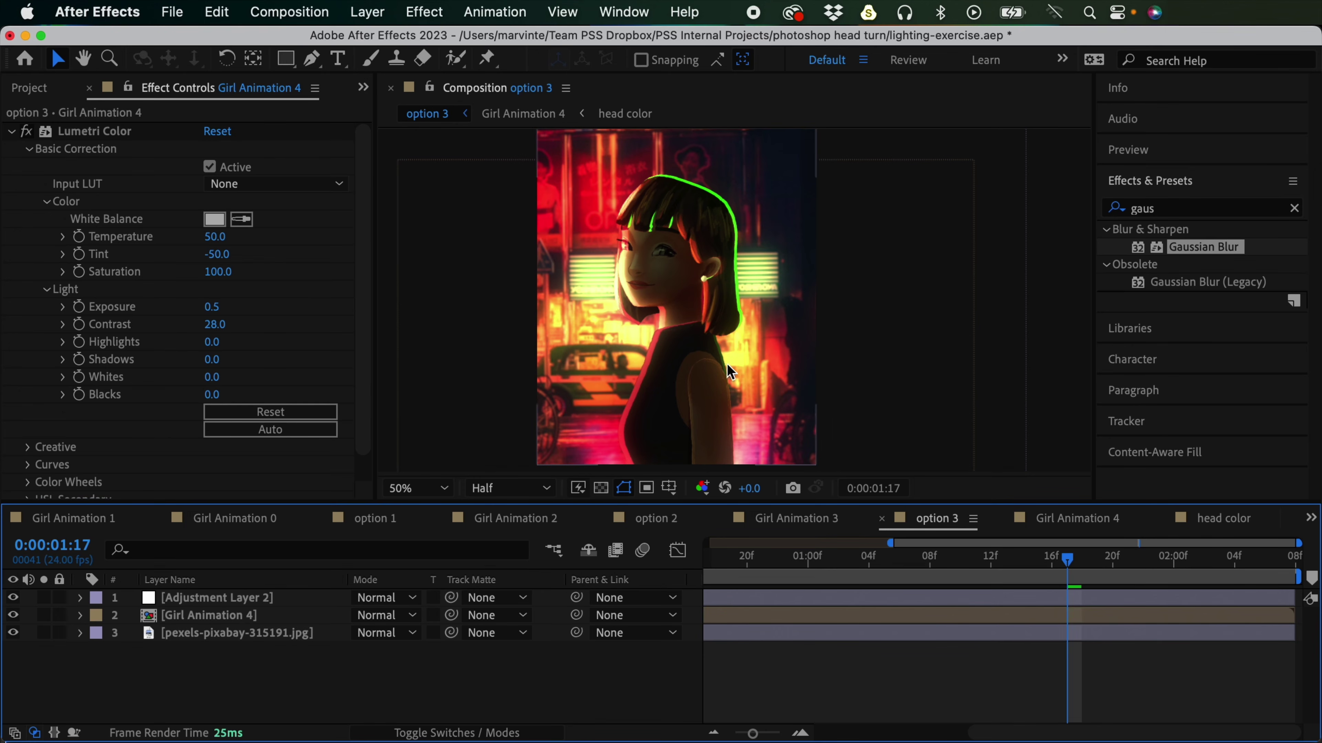
# Step: Go to 0:00:01:04 in option 3 and open Girl Animation 4 beside it, resizing both composition views for comparison
pyautogui.click(930, 560)
pyautogui.moveTo(928, 563); pyautogui.dragTo(866, 579)
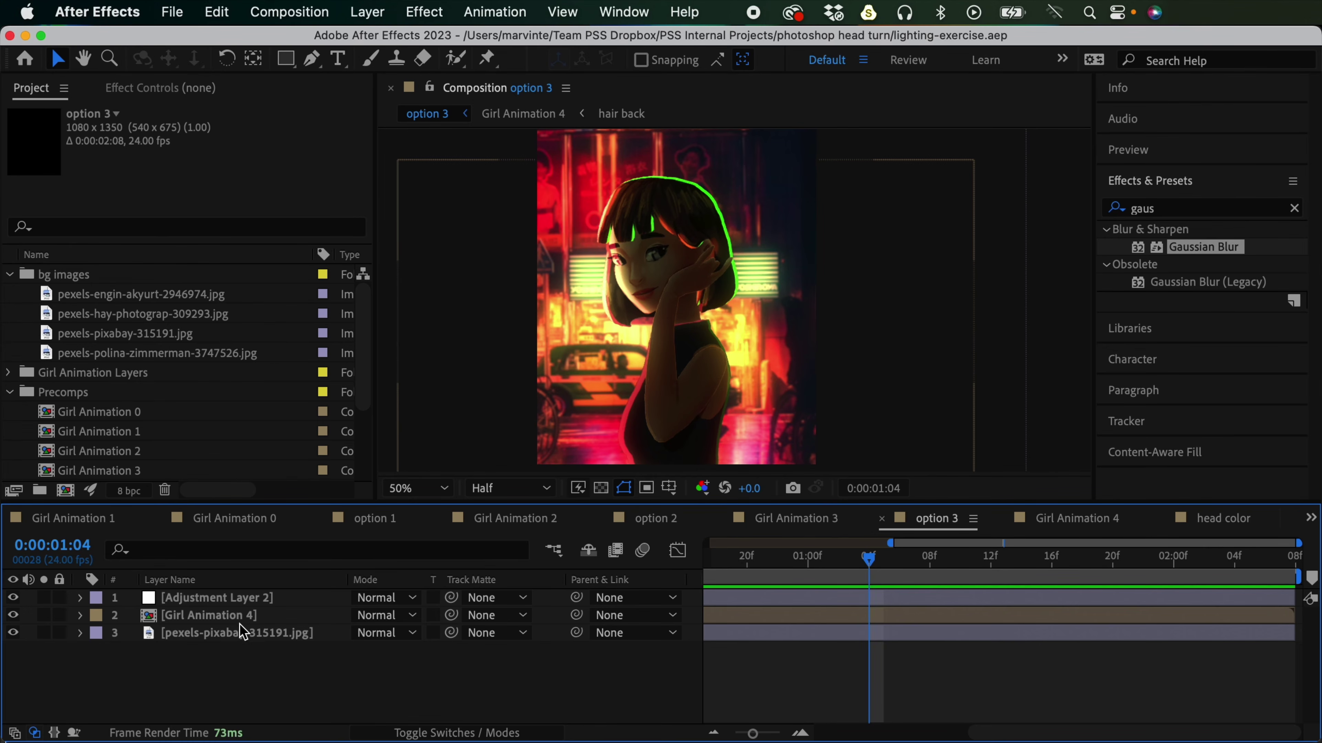
pyautogui.click(447, 92)
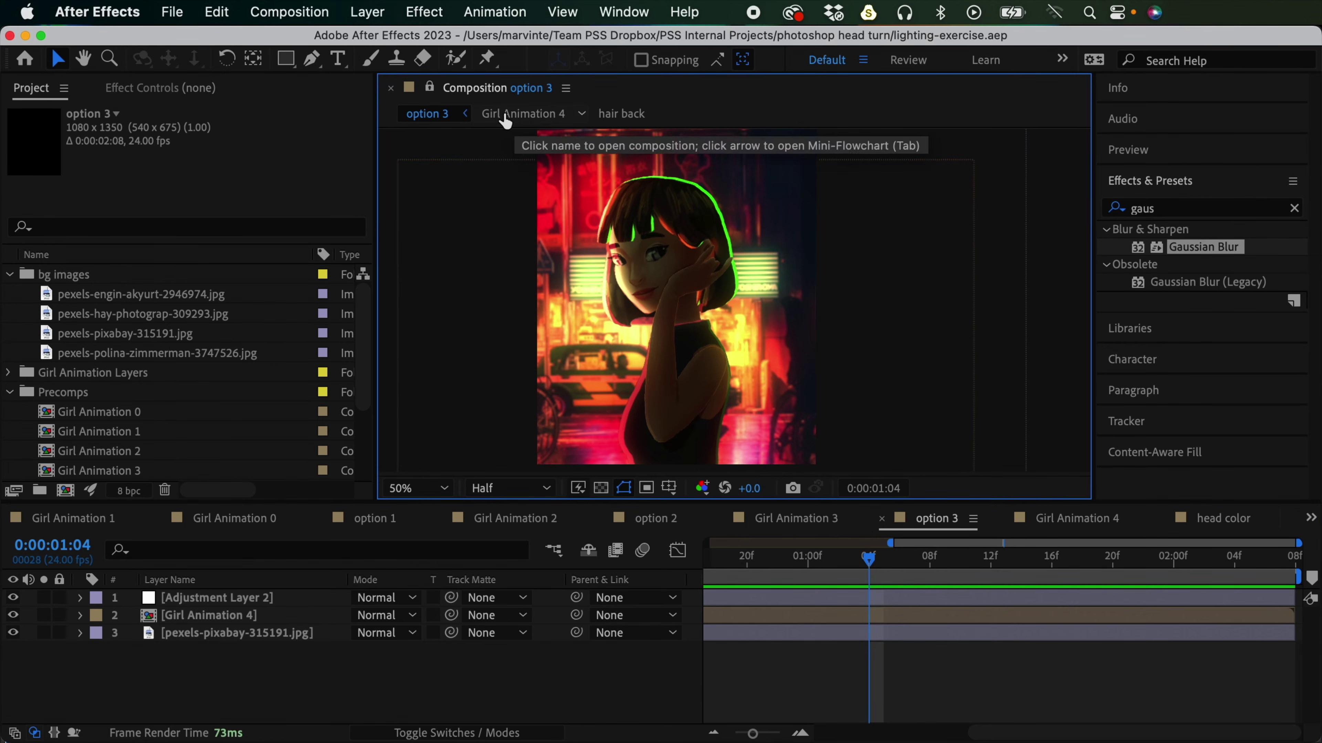
pyautogui.click(533, 114)
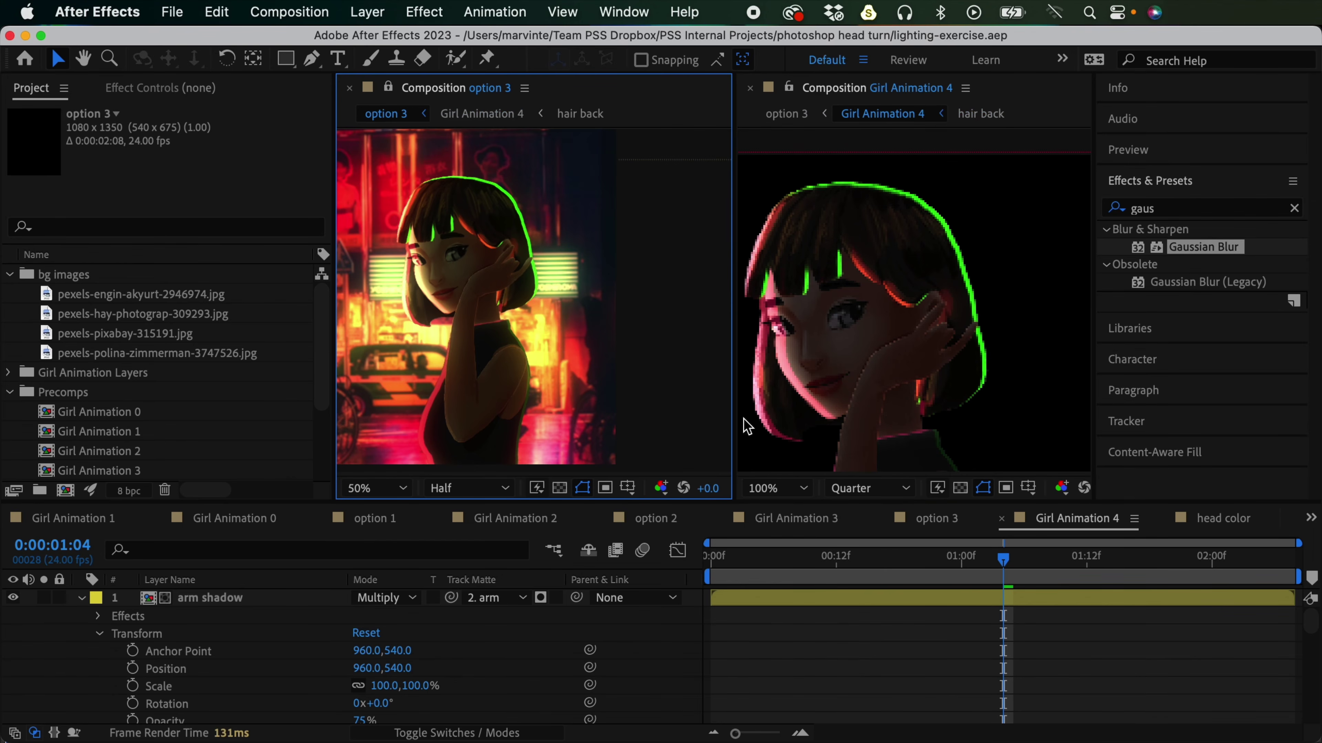
pyautogui.moveTo(736, 246); pyautogui.dragTo(629, 262)
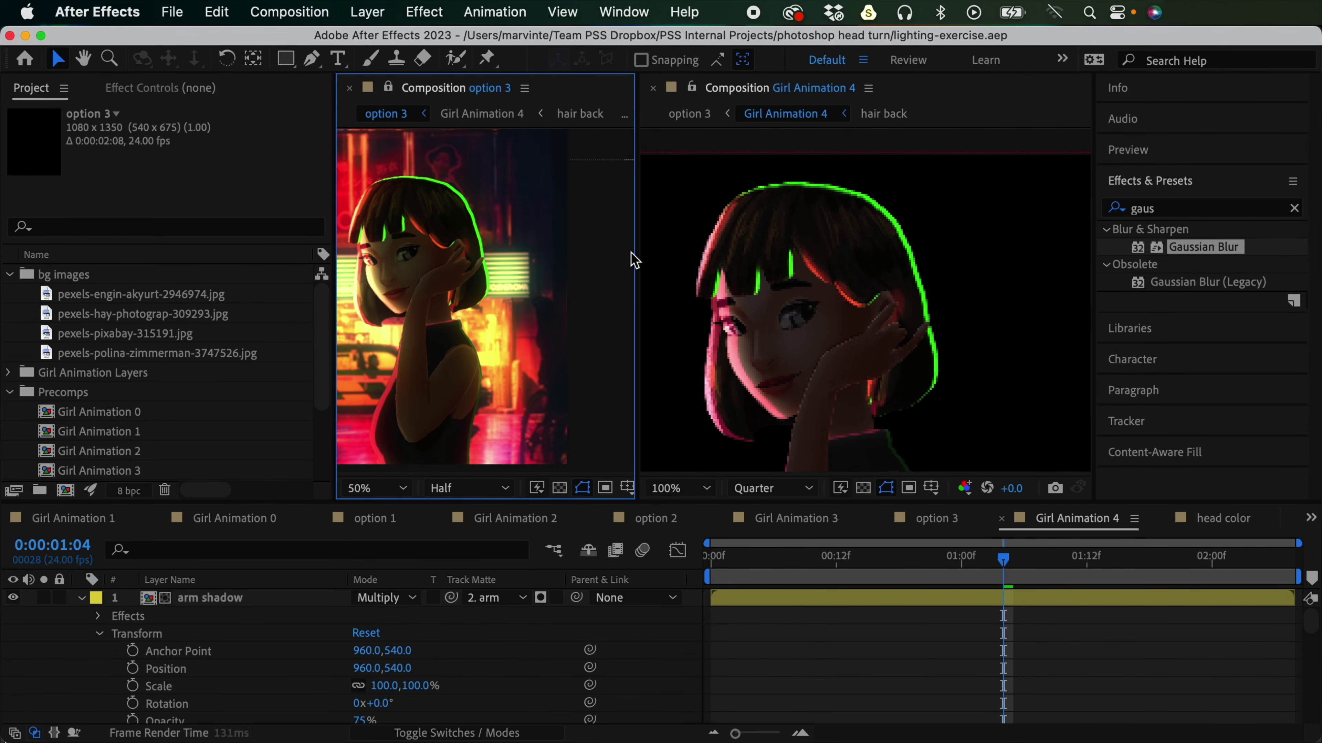
pyautogui.moveTo(334, 299); pyautogui.dragTo(209, 301)
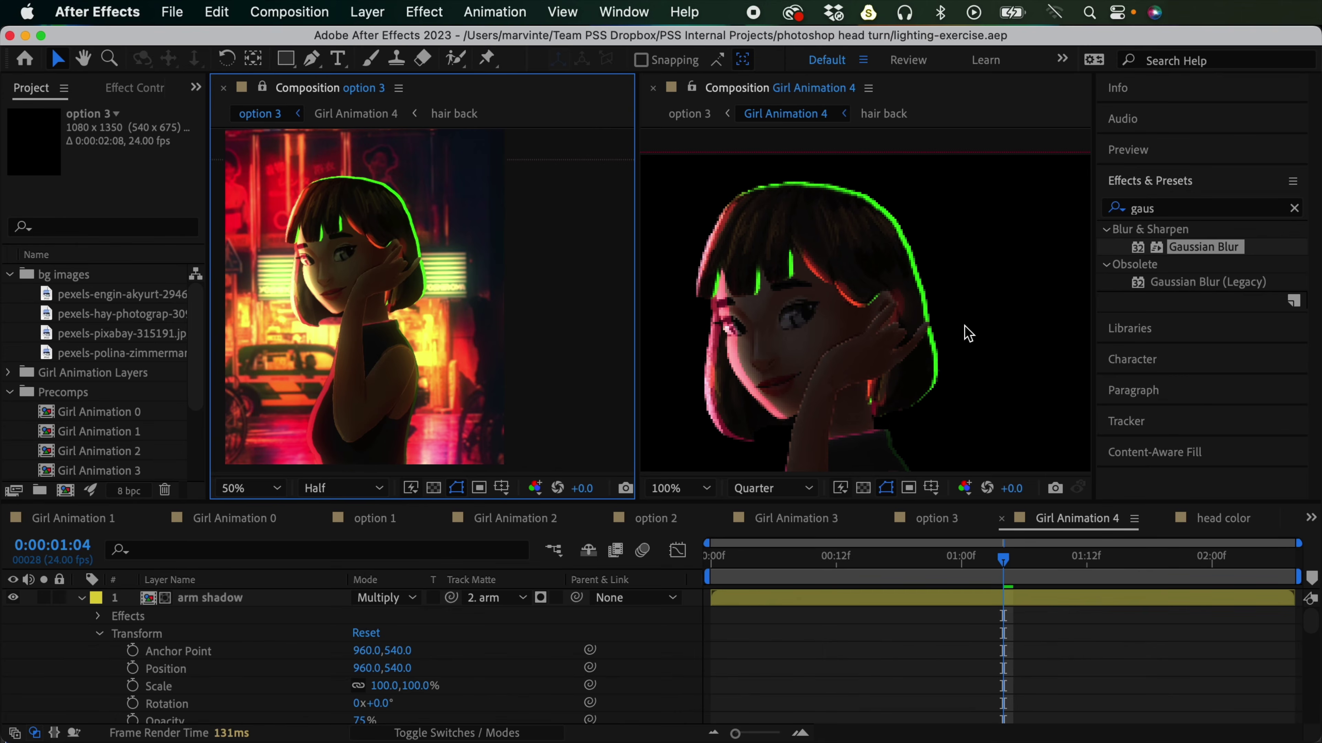
# Step: Duplicate the arm layer in Girl Animation 4 and place the copy above arm shadow at the top of the layer stack
pyautogui.click(971, 333)
pyautogui.scroll(-10, 972, 308)
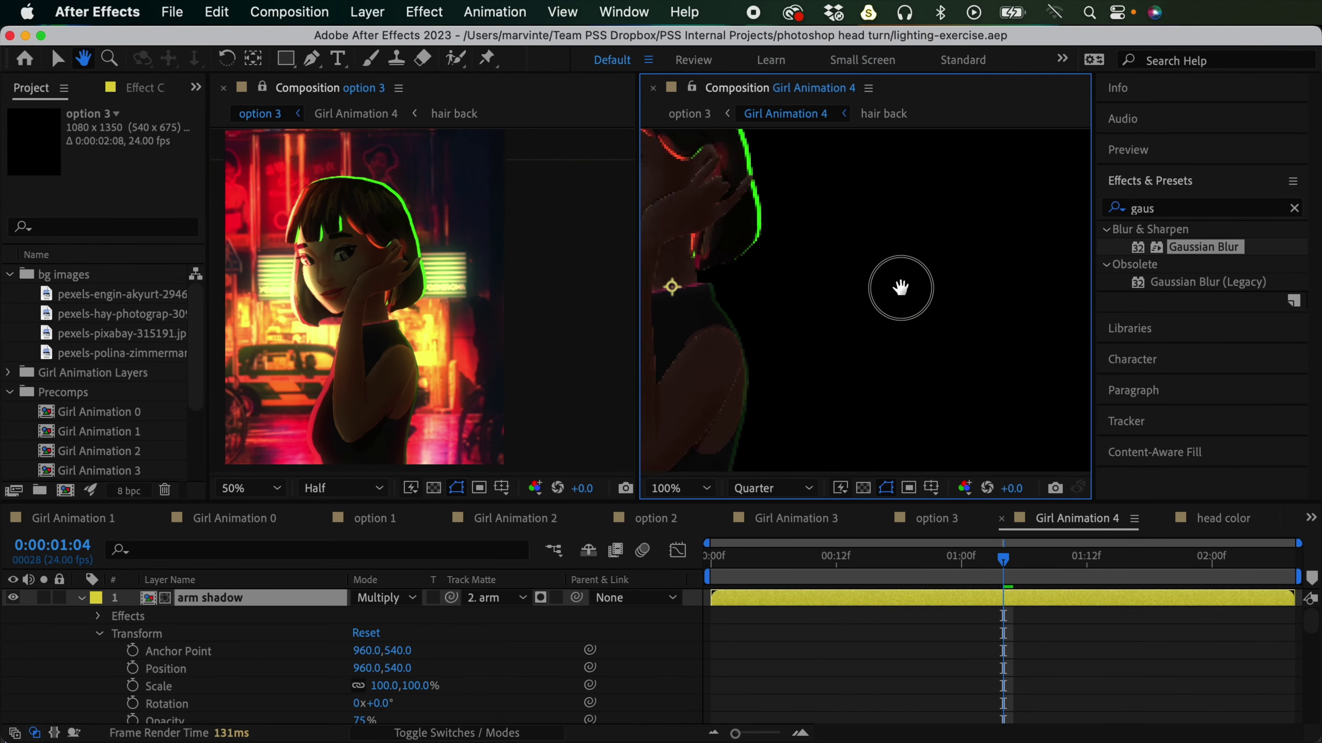
pyautogui.moveTo(1307, 622); pyautogui.dragTo(1308, 636)
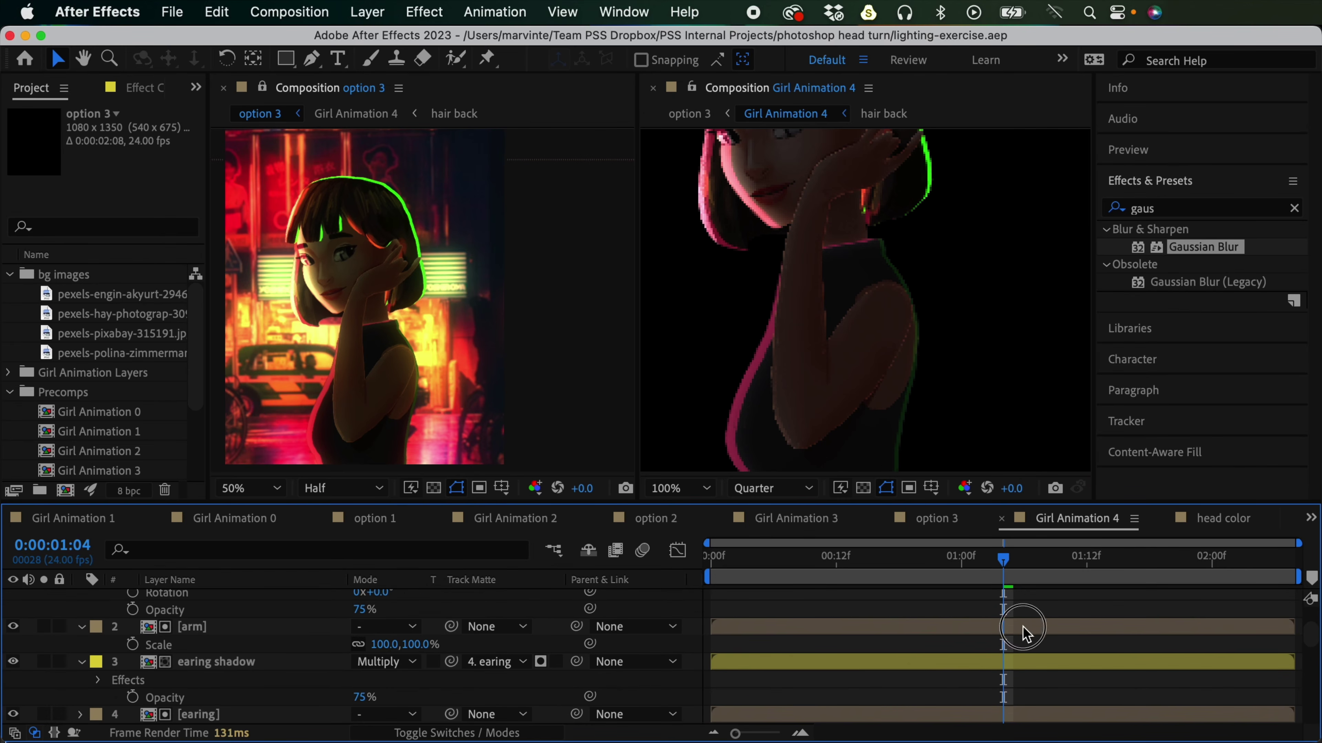
pyautogui.click(834, 392)
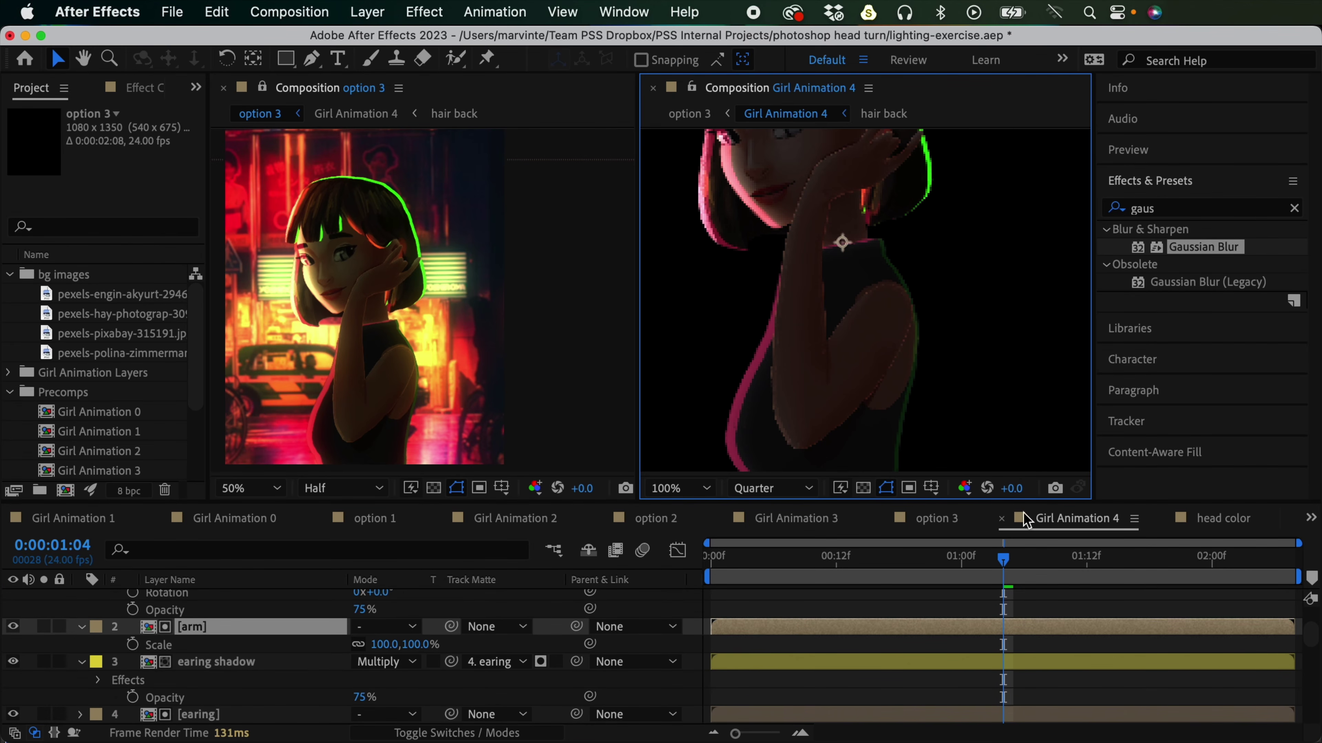
pyautogui.moveTo(226, 628); pyautogui.dragTo(222, 597)
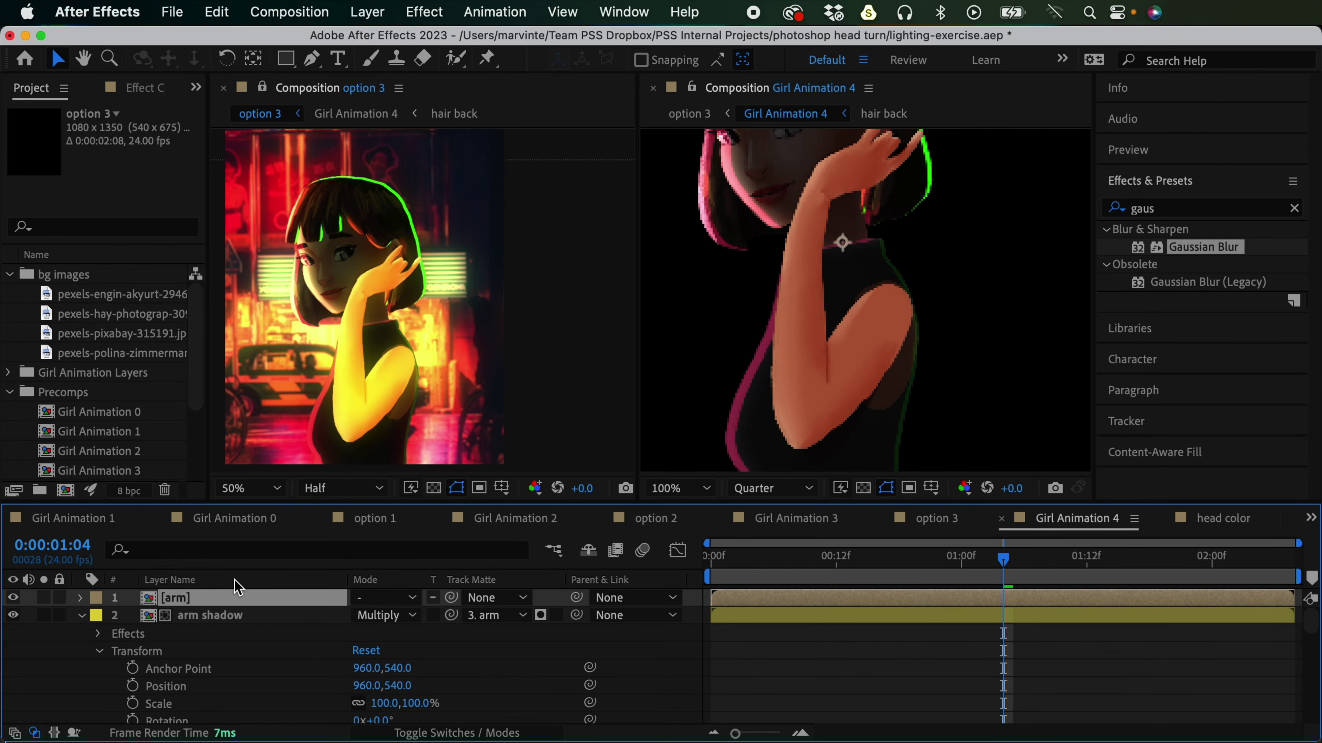
# Step: Apply a Fill effect in bright green to the top arm copy and give the layer a Pink label
pyautogui.click(1155, 210)
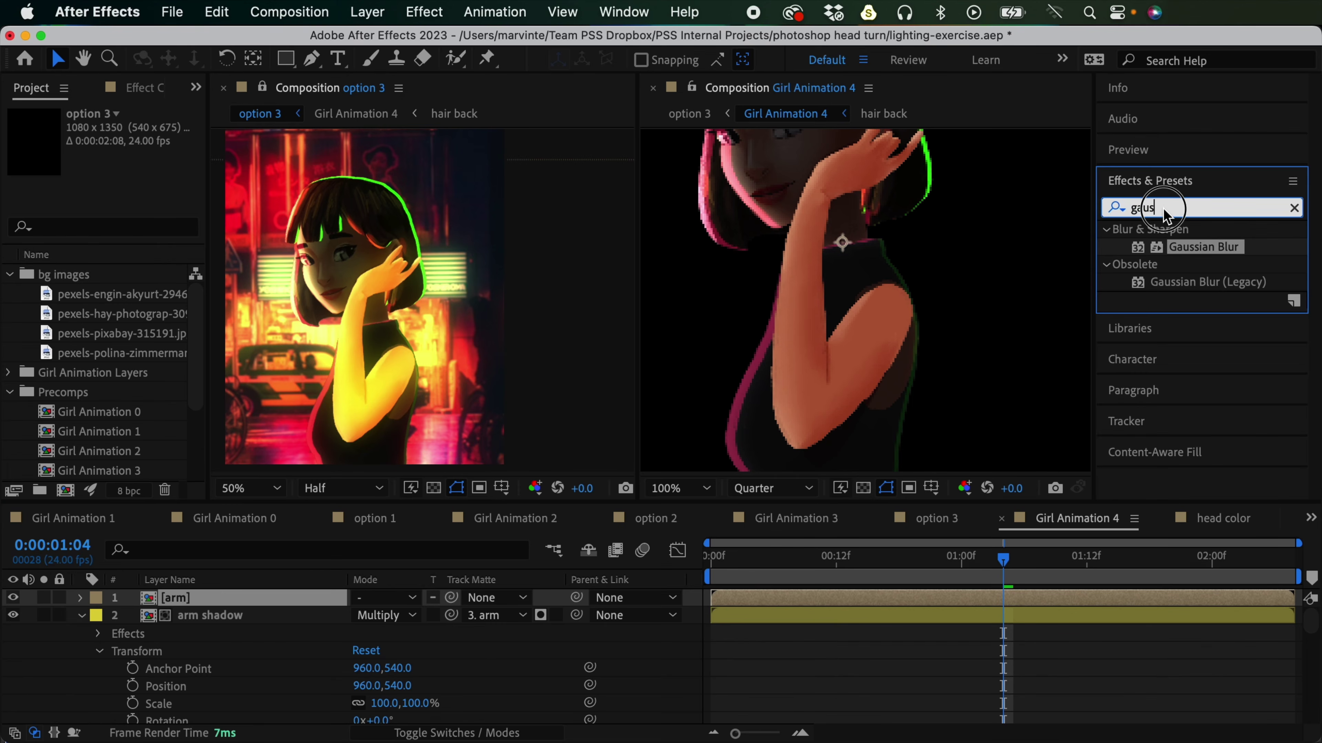
pyautogui.write('fill')
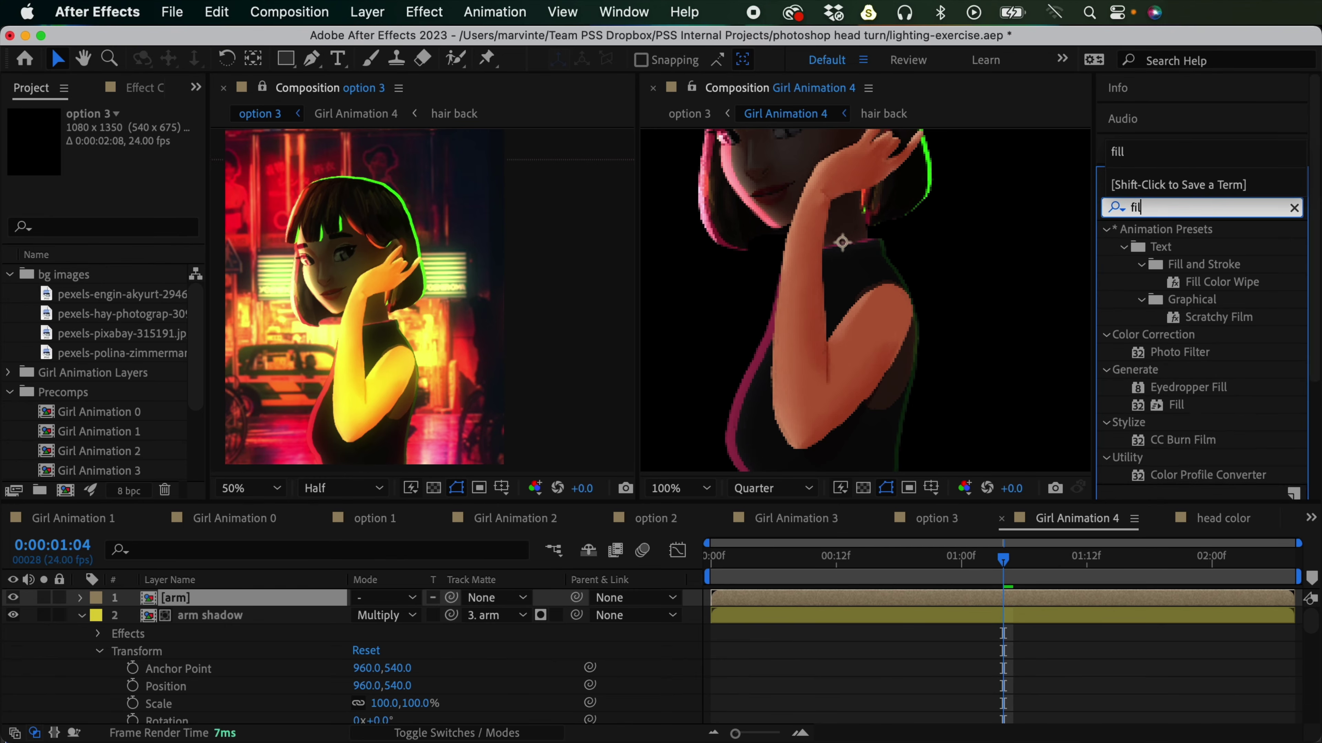
pyautogui.doubleClick(1177, 335)
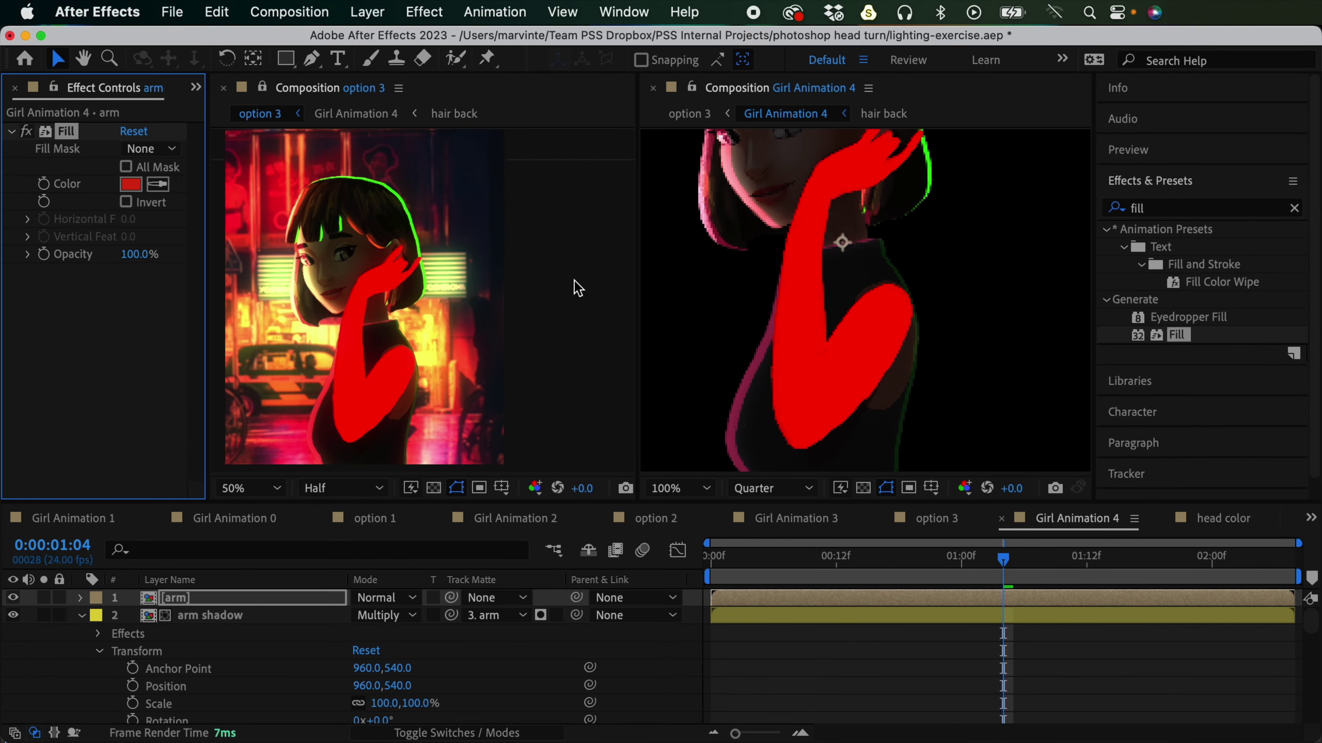
pyautogui.click(137, 184)
pyautogui.moveTo(711, 527); pyautogui.dragTo(710, 588)
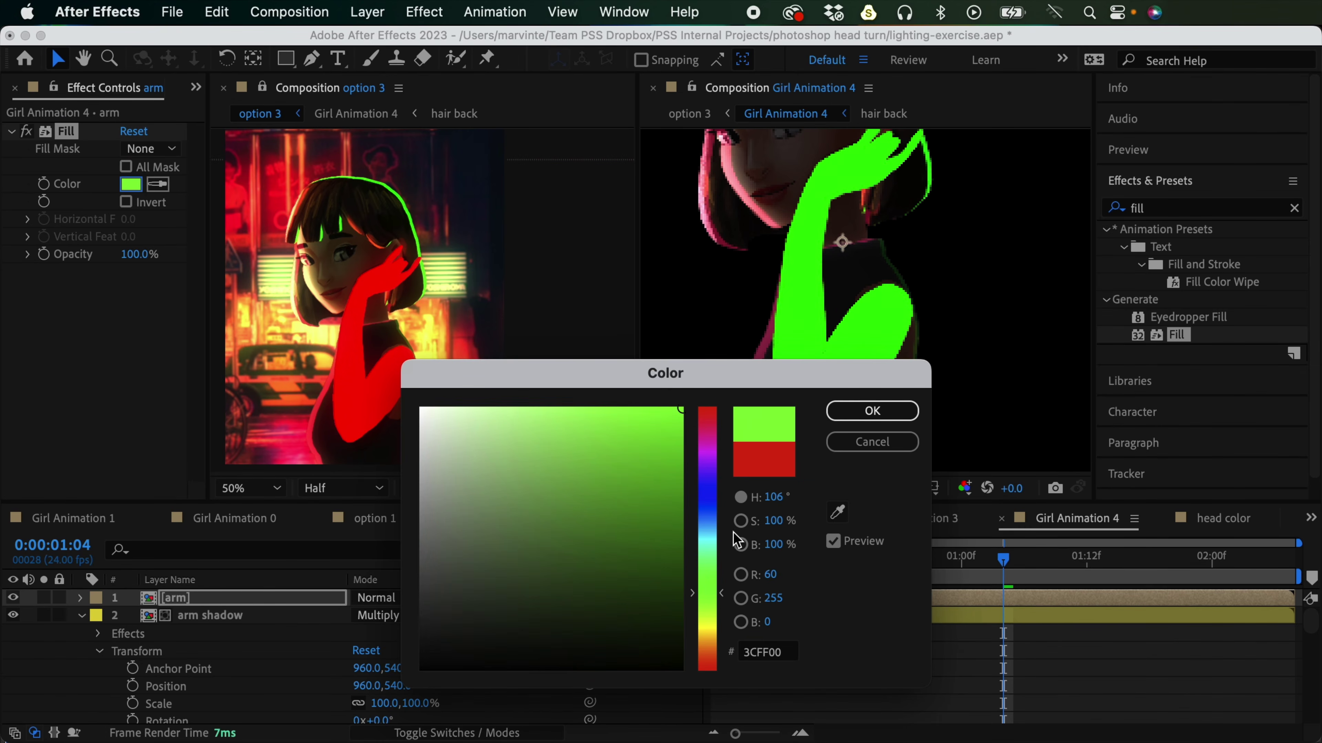
pyautogui.click(633, 422)
pyautogui.click(857, 416)
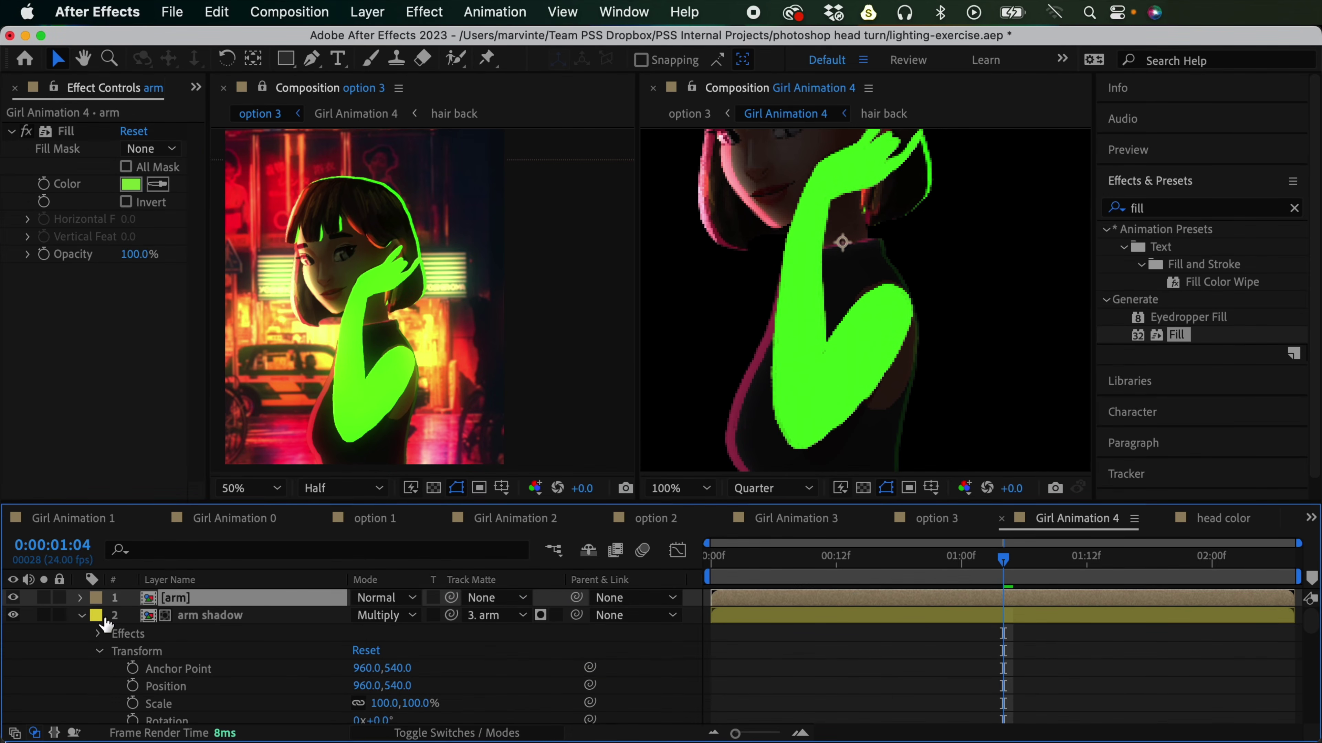
pyautogui.click(96, 599)
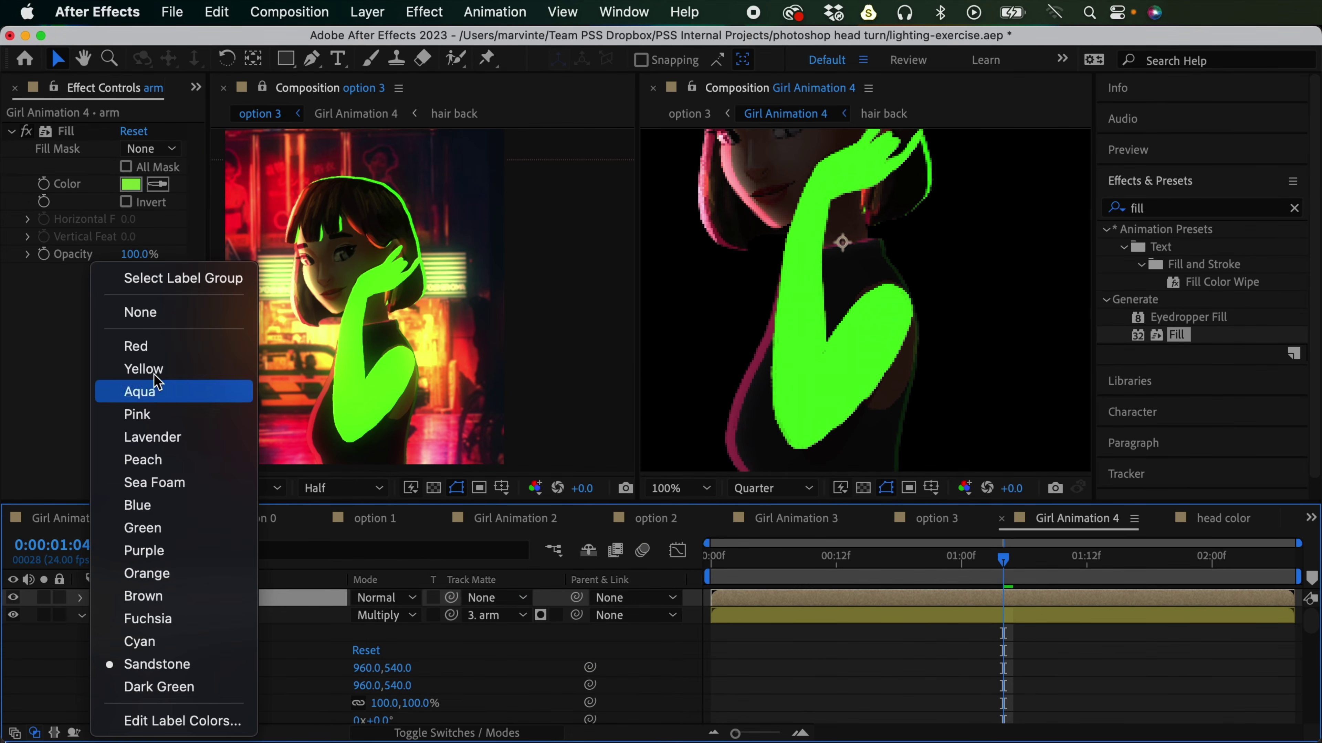
pyautogui.click(171, 415)
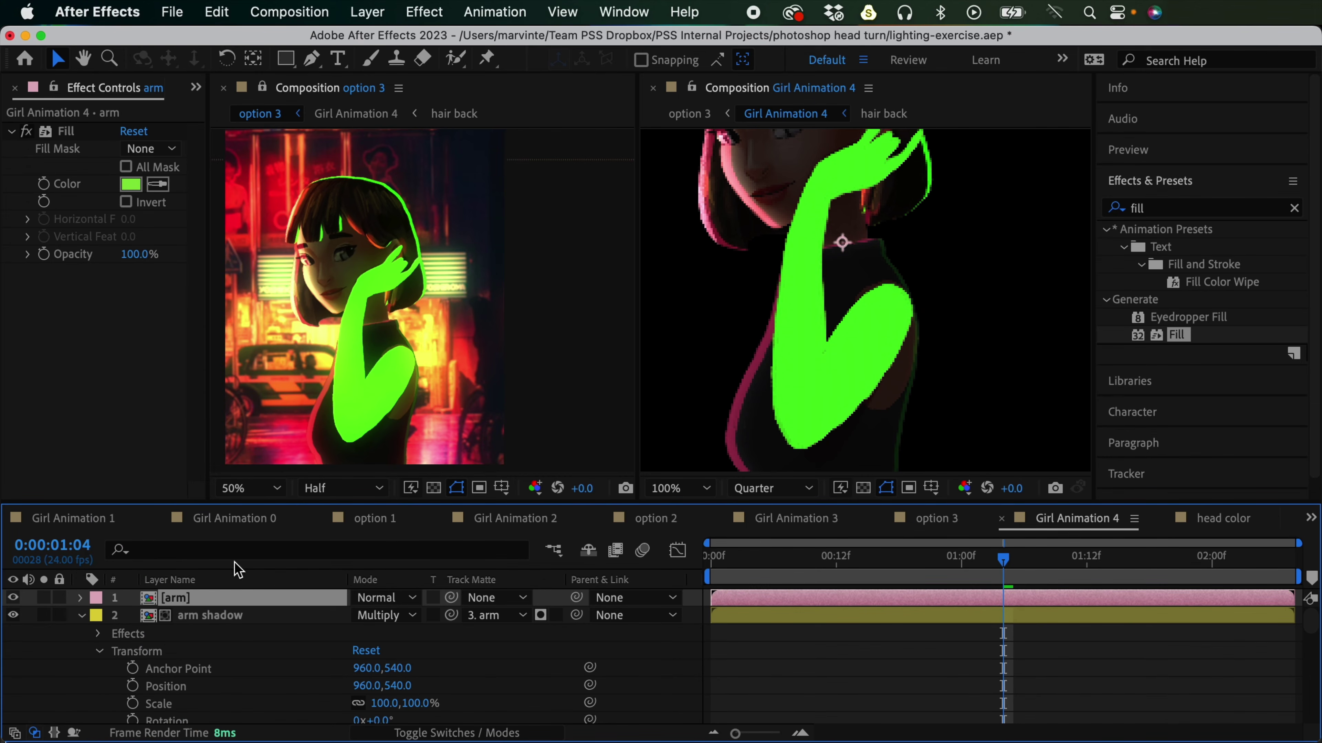
# Step: Duplicate the green arm layer and use the lower copy as an inverted alpha matte for the upper one
pyautogui.press('super+d')
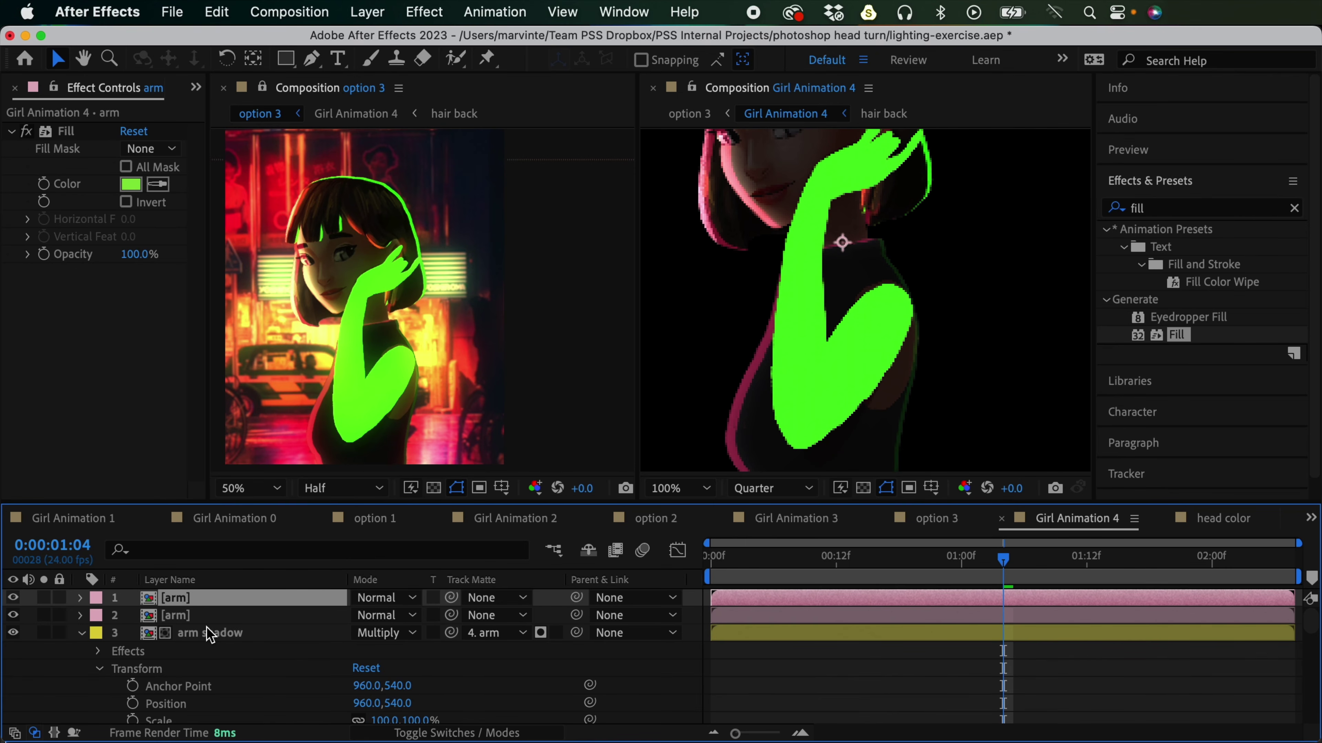
pyautogui.moveTo(450, 598); pyautogui.dragTo(276, 616)
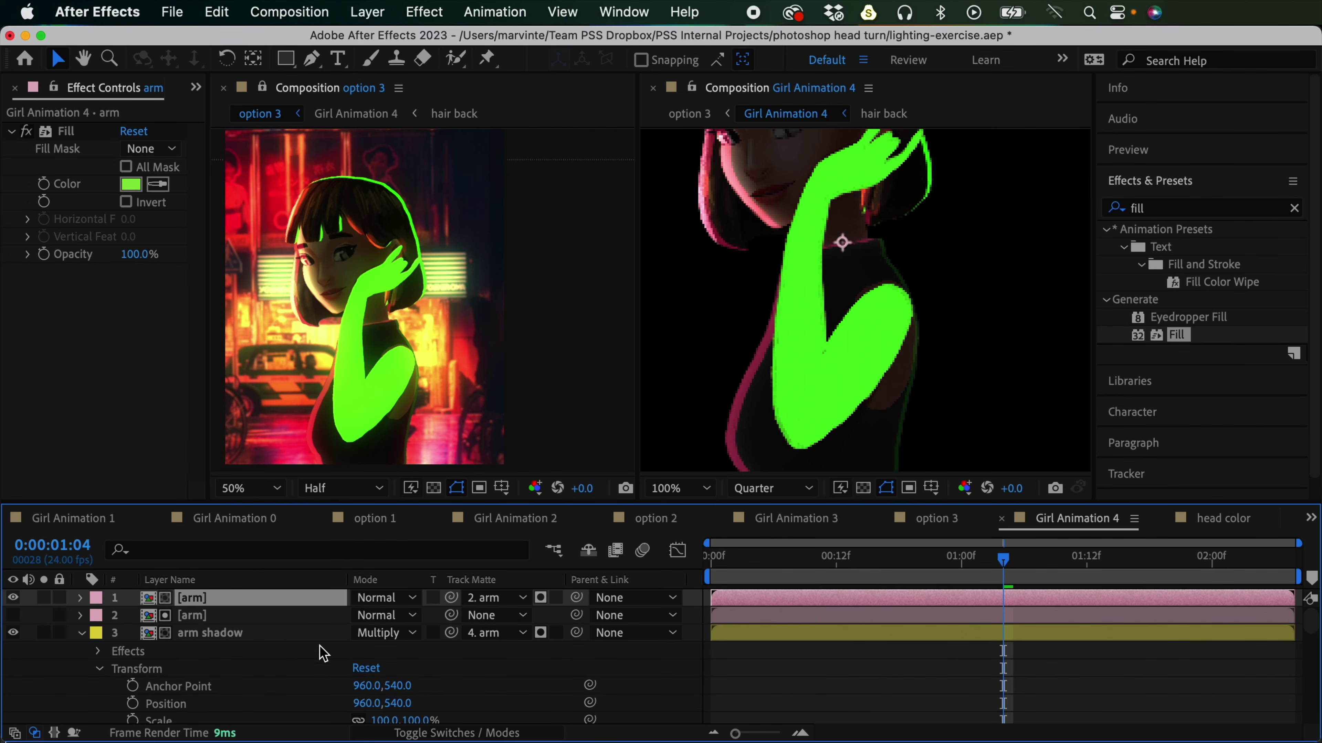
pyautogui.click(556, 598)
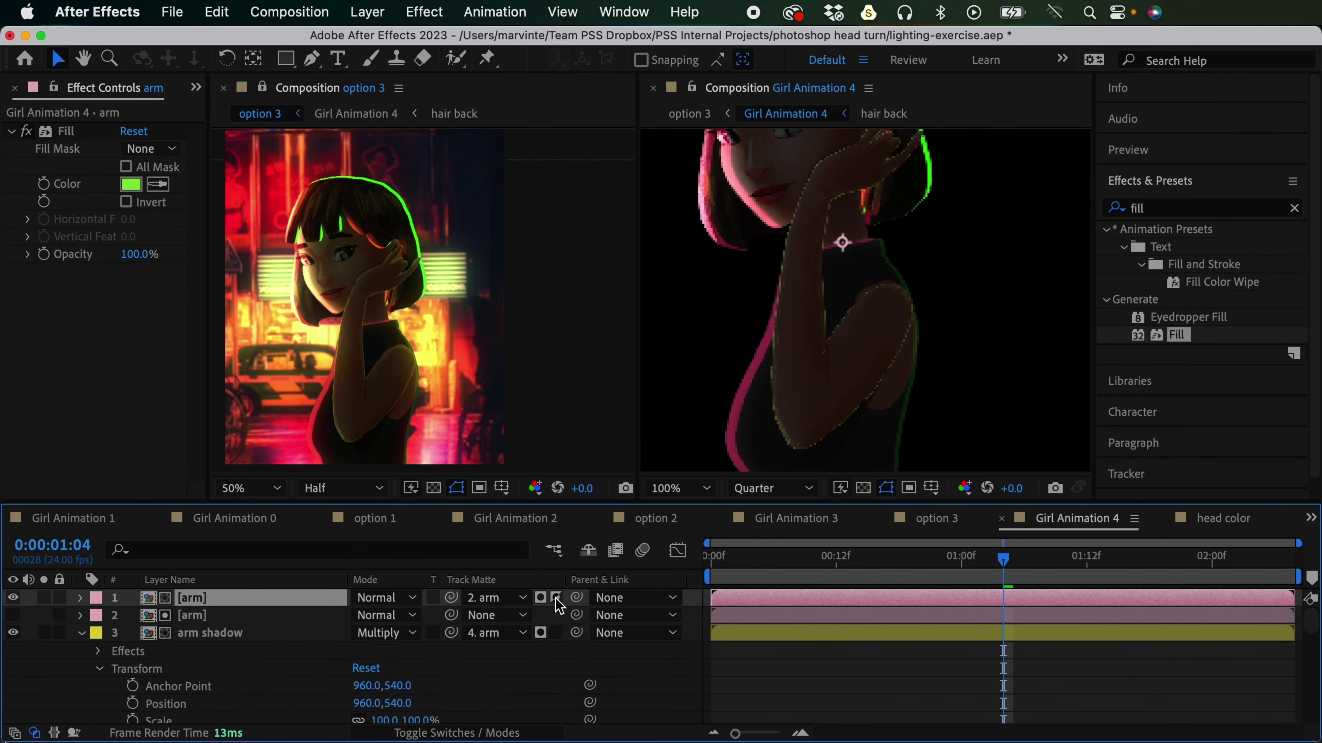
# Step: Shift the matte arm layer slightly left so a green rim shows along the arm's right edges
pyautogui.click(254, 620)
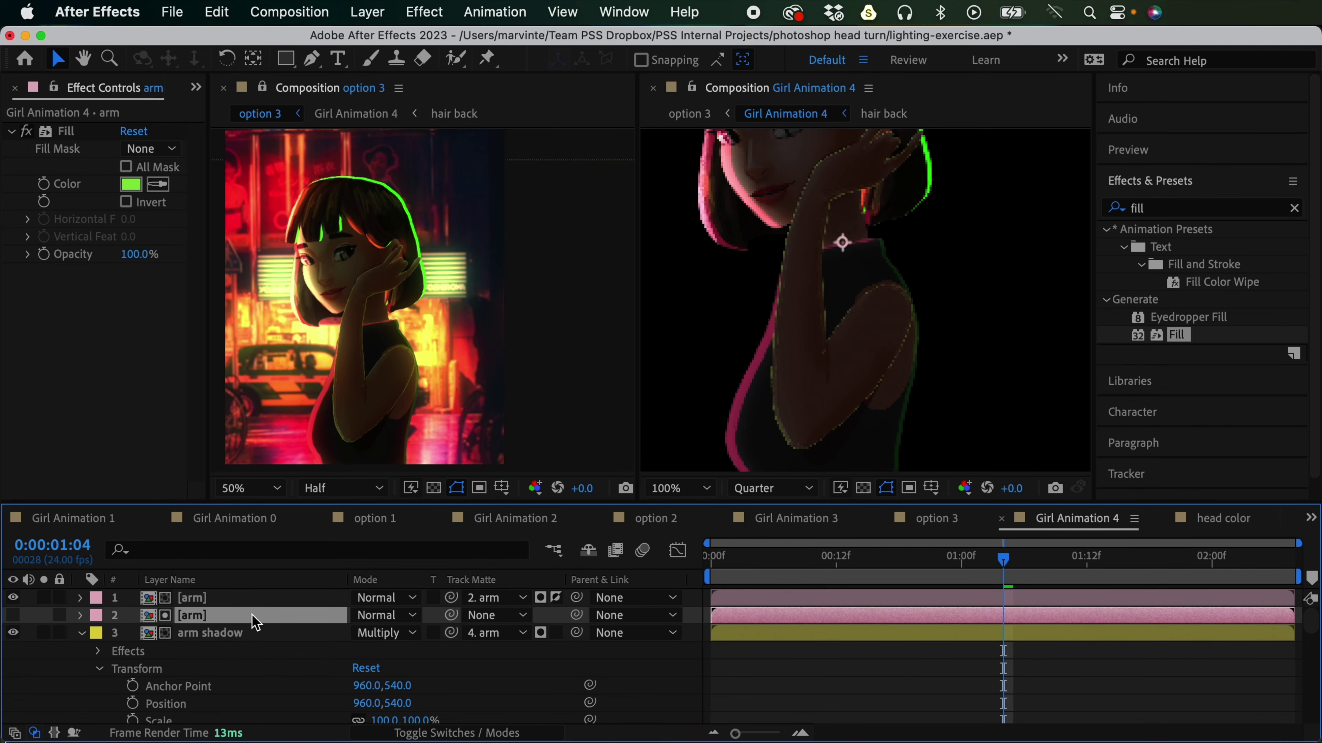
pyautogui.click(881, 363)
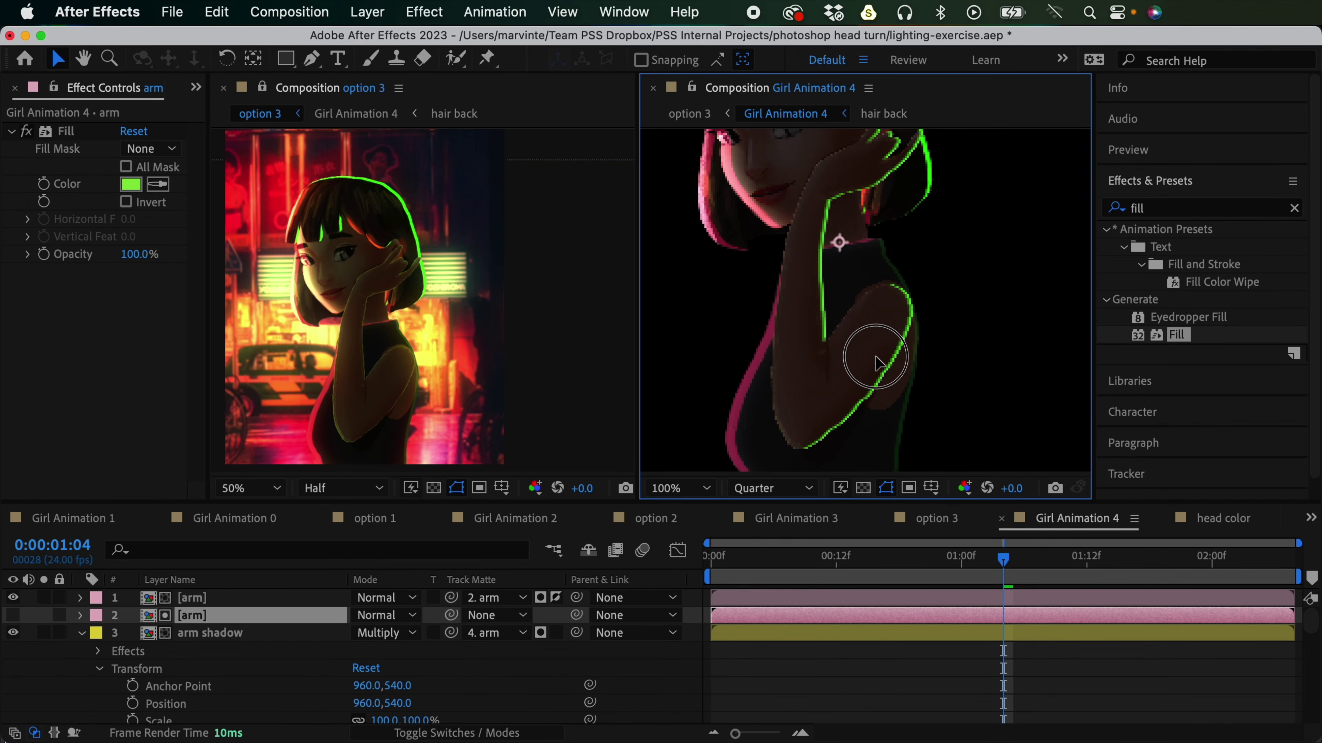
pyautogui.press('Return')
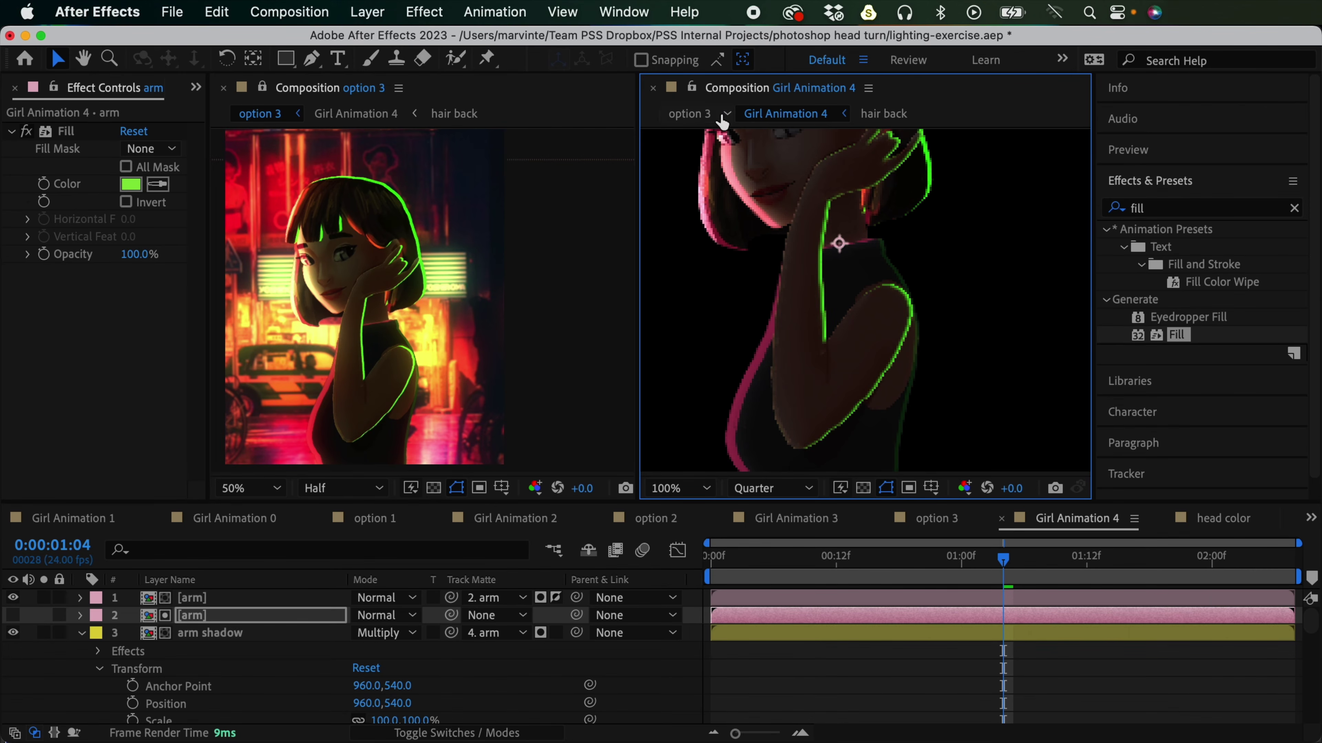
# Step: Return to option 3 in a single composition view and play the animation from the first frame
pyautogui.click(698, 115)
pyautogui.click(265, 94)
pyautogui.click(224, 88)
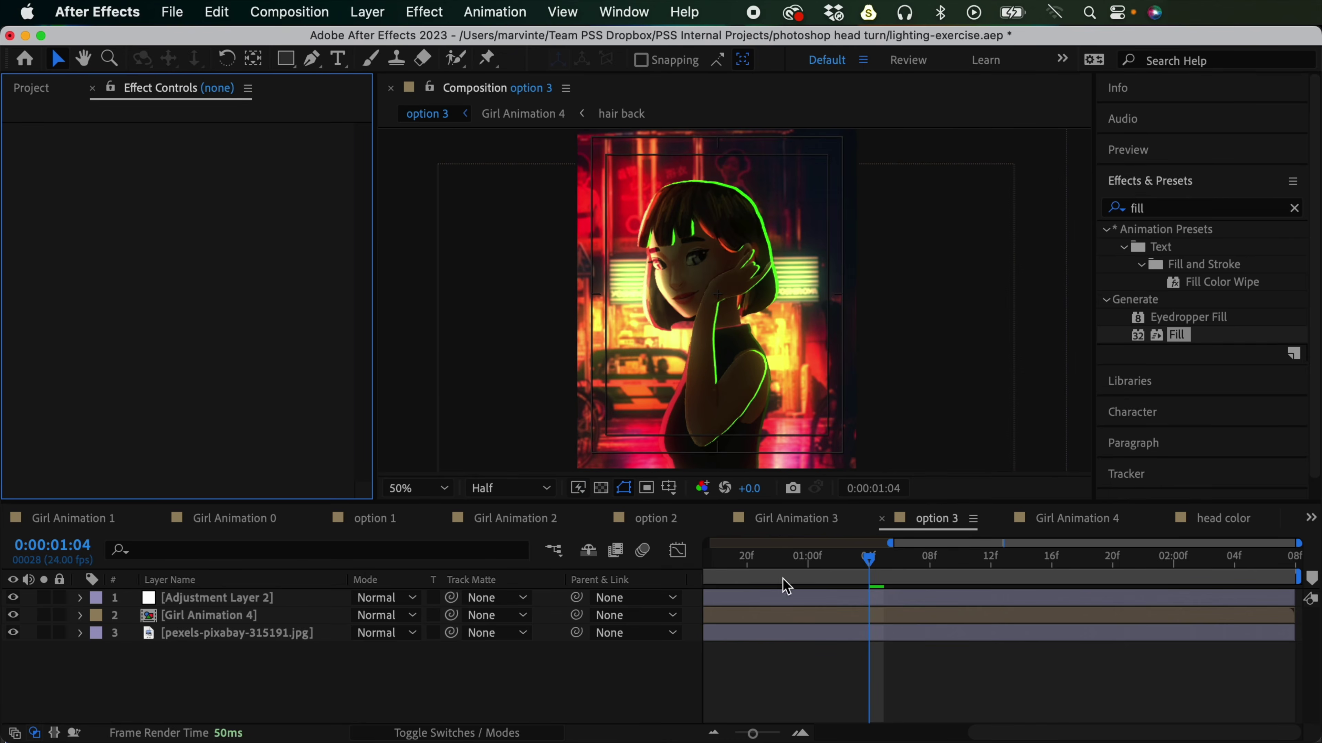
pyautogui.moveTo(858, 565); pyautogui.dragTo(686, 600)
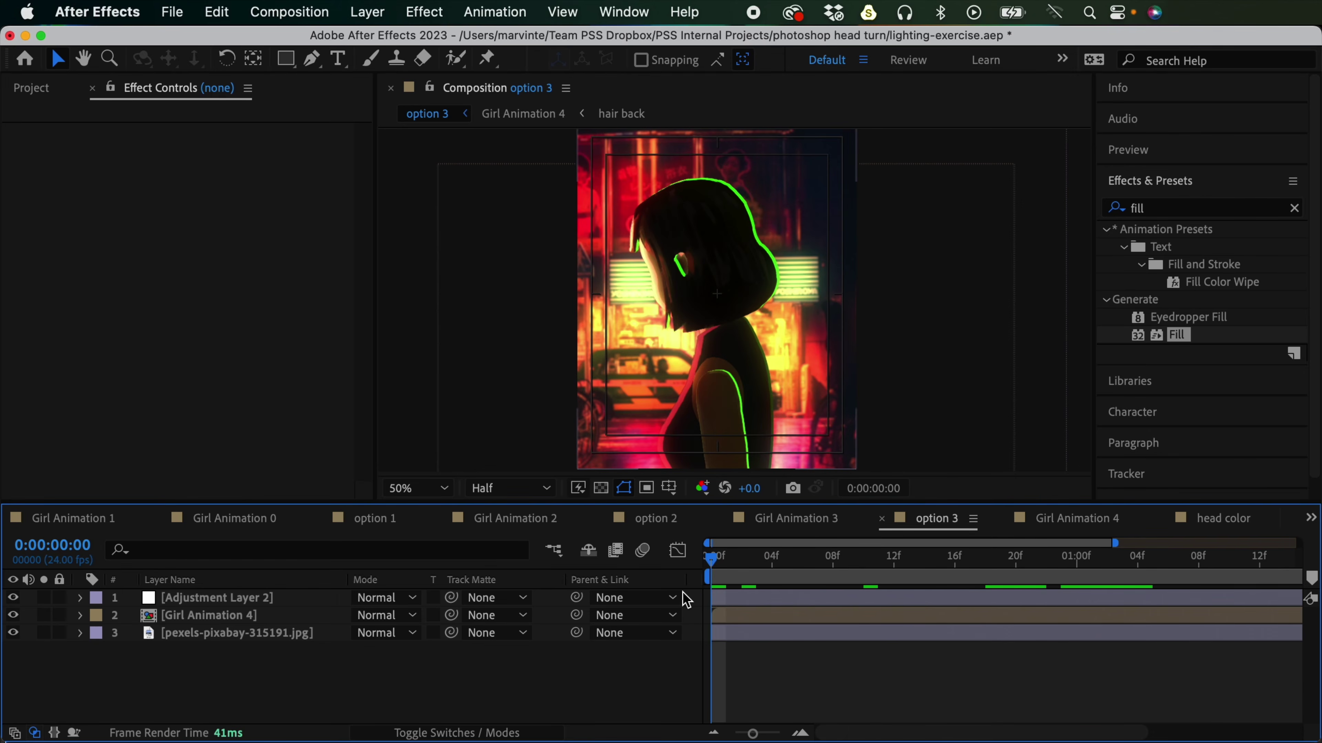
pyautogui.press('space')
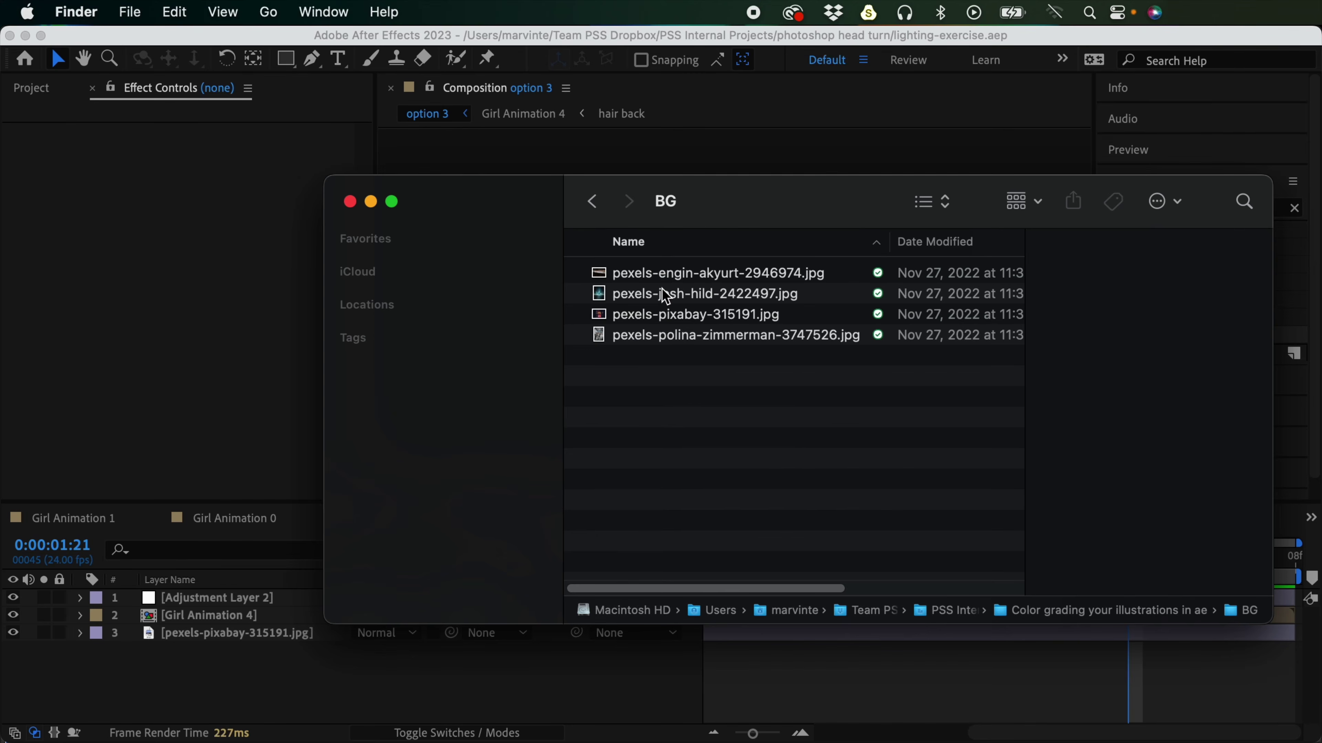
# Step: Preview the snowy street photo ending in 2422497.jpg in Finder's BG folder, and return to the After Effects project files
pyautogui.click(669, 294)
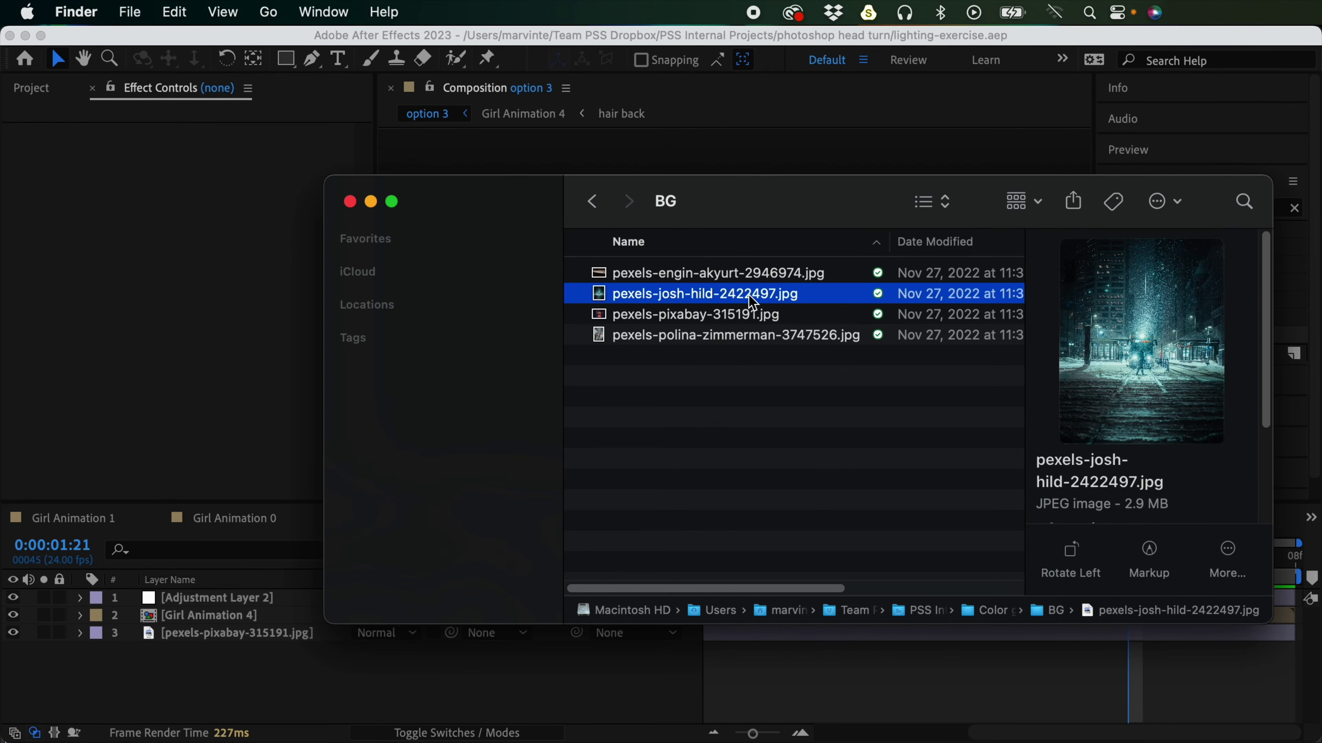
pyautogui.press('space')
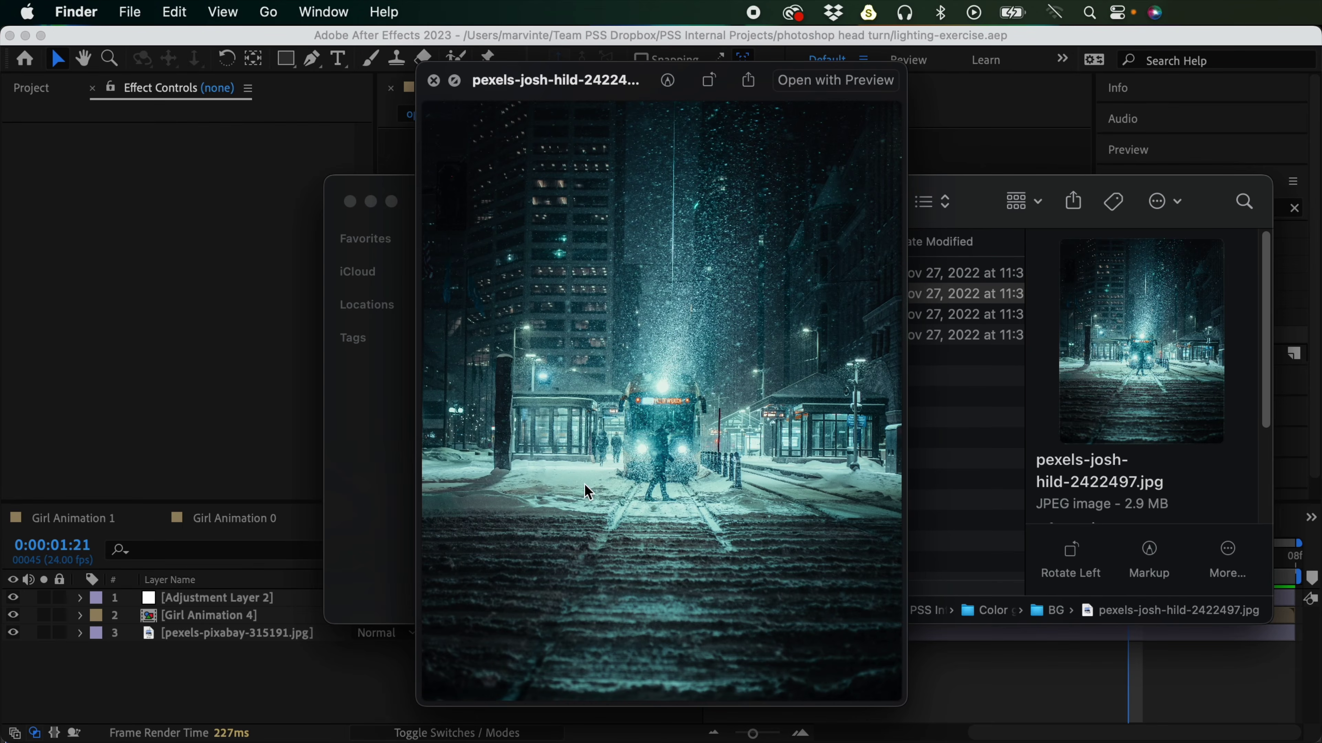
pyautogui.press('space')
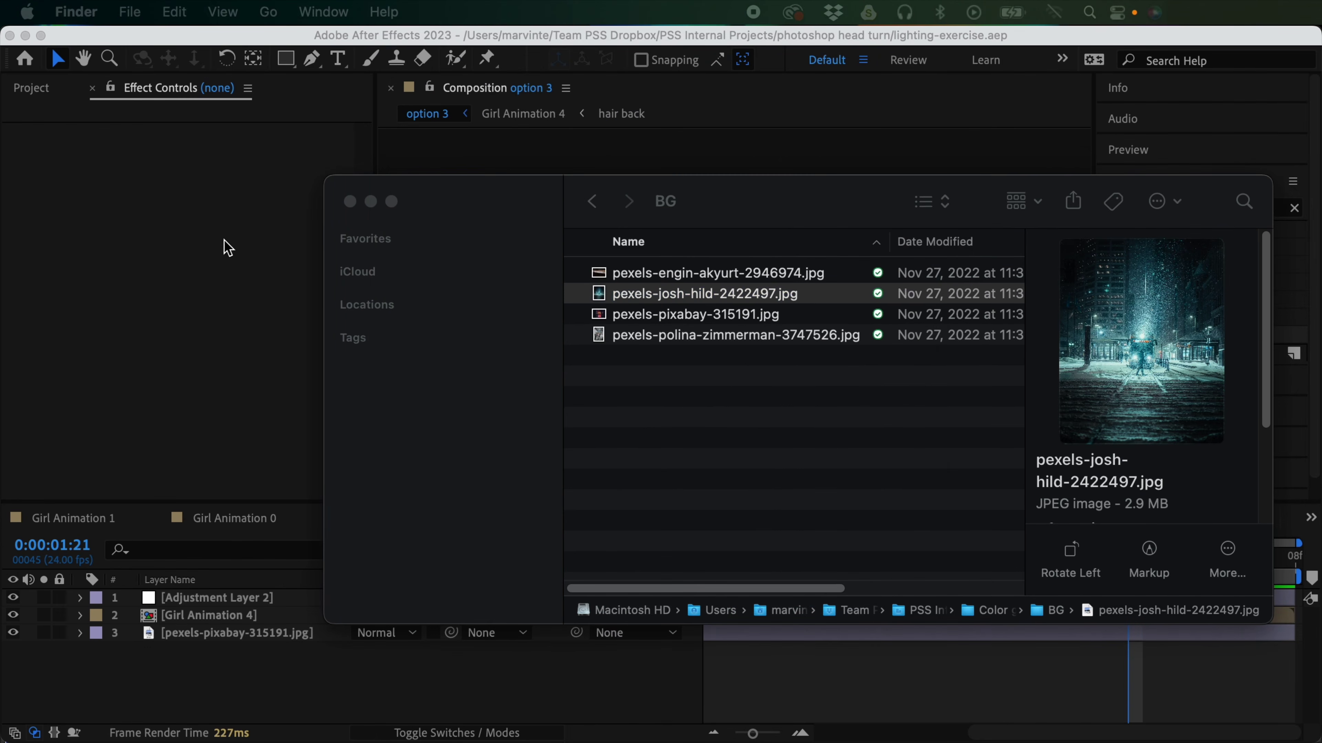
pyautogui.click(25, 246)
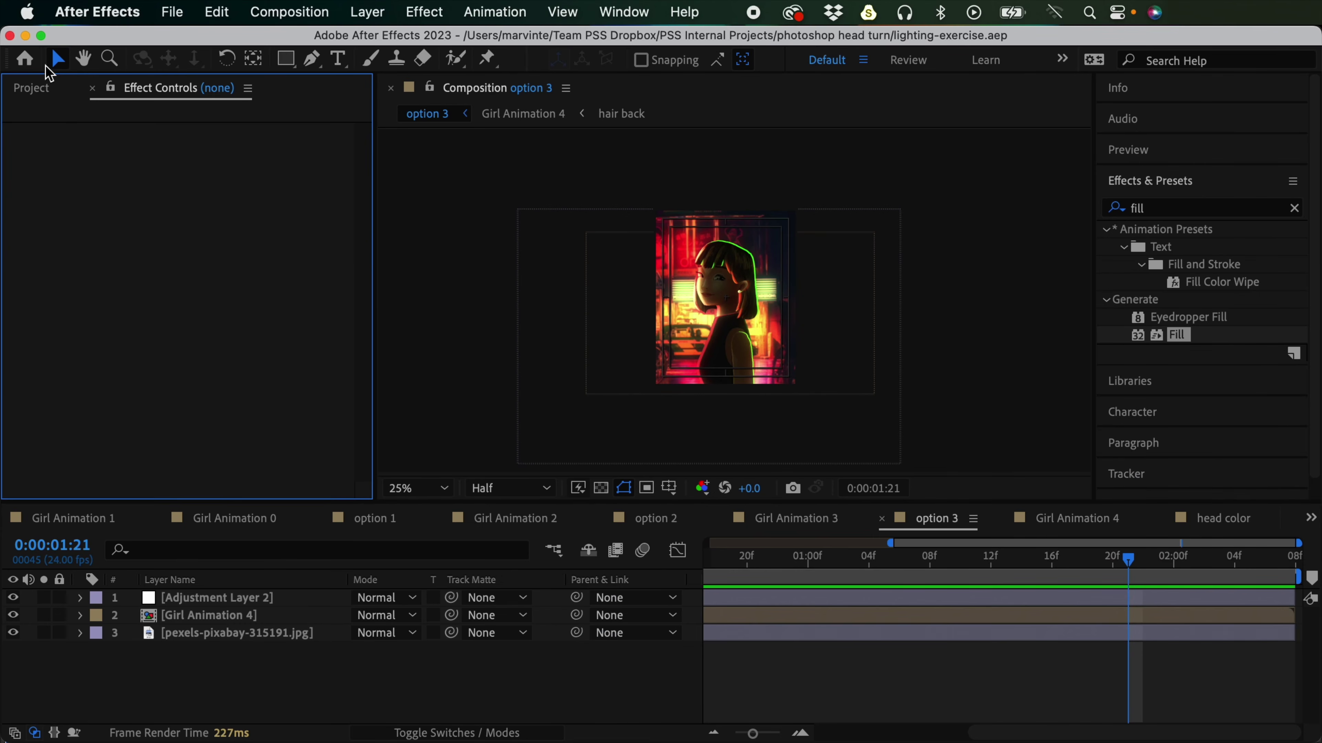
pyautogui.click(29, 94)
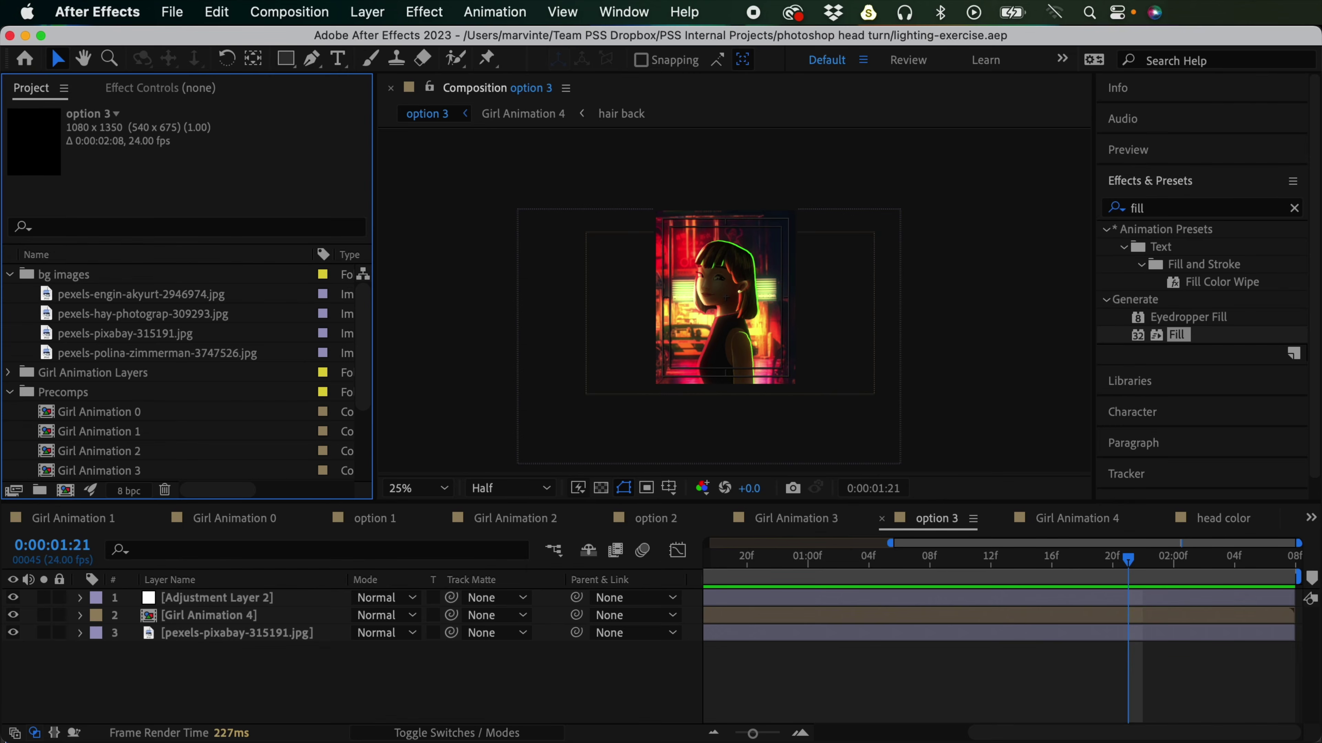
# Step: Import the snowy street photo ending in 2422497.jpg from Finder's BG folder into the project's bg images folder
pyautogui.press('super+Tab')
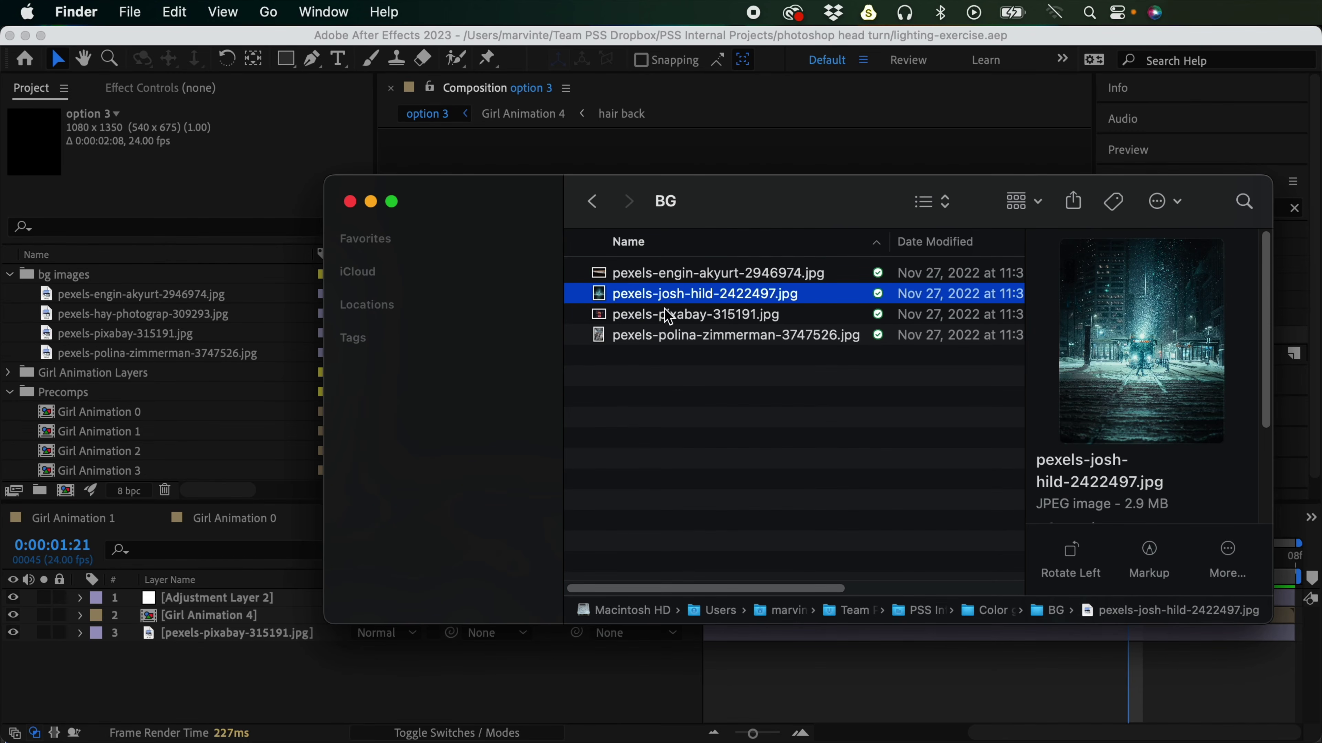
pyautogui.moveTo(679, 300); pyautogui.dragTo(116, 286)
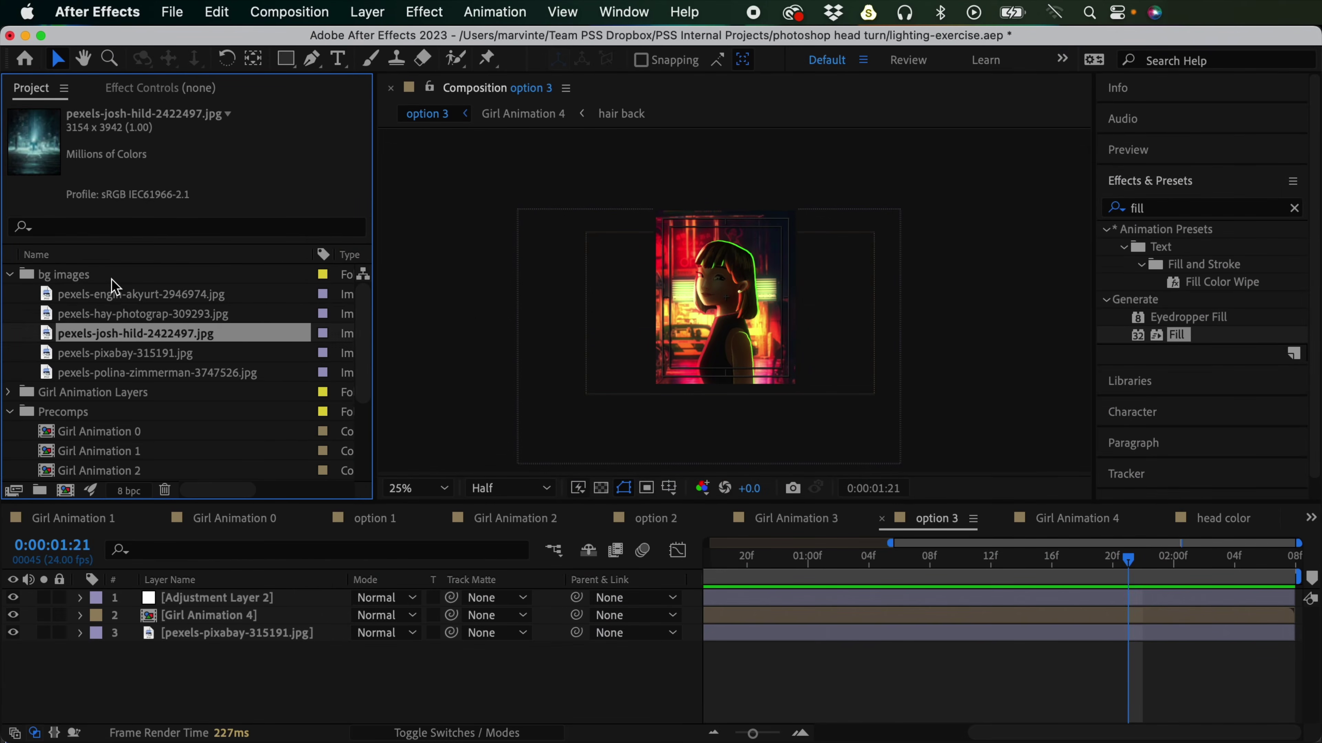
# Step: Compare the thumbnails of the option 0 to option 3 compositions in the Precomps folder
pyautogui.scroll(-5, 116, 365)
pyautogui.click(116, 409)
pyautogui.click(102, 394)
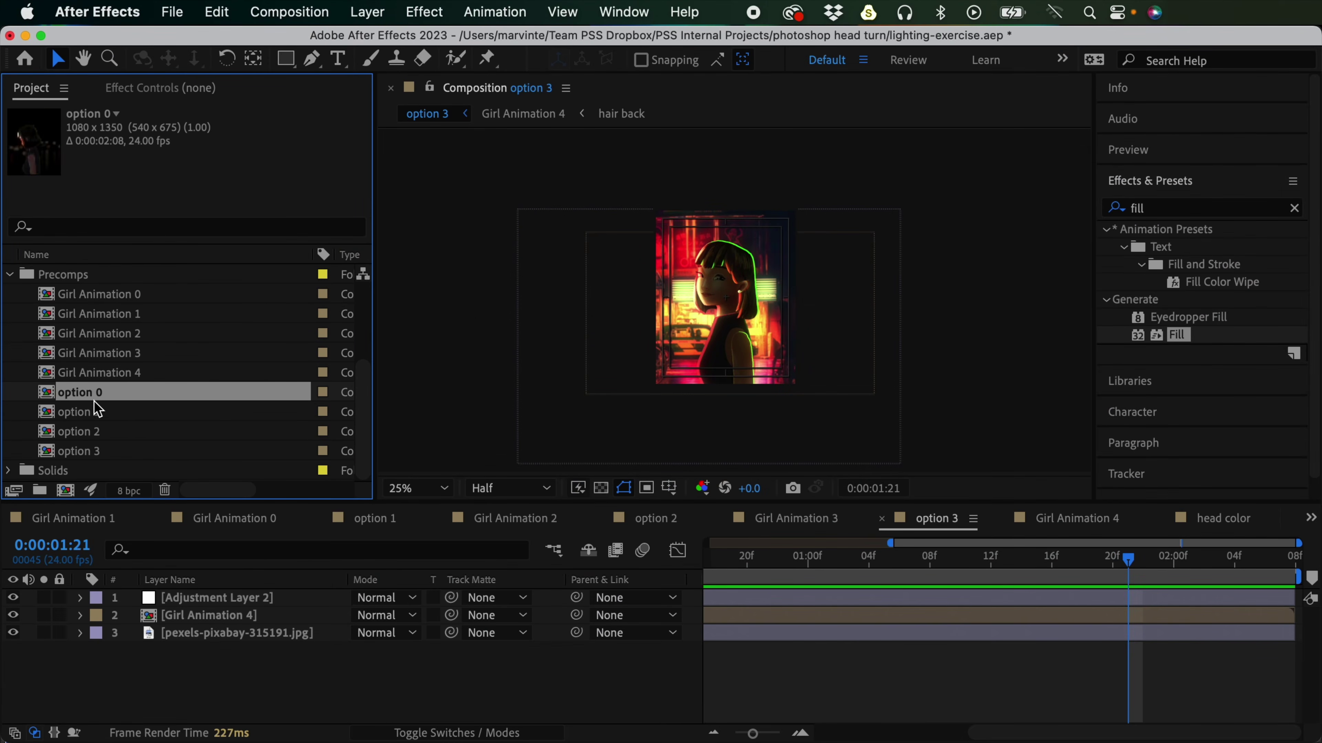
pyautogui.click(103, 411)
pyautogui.click(104, 431)
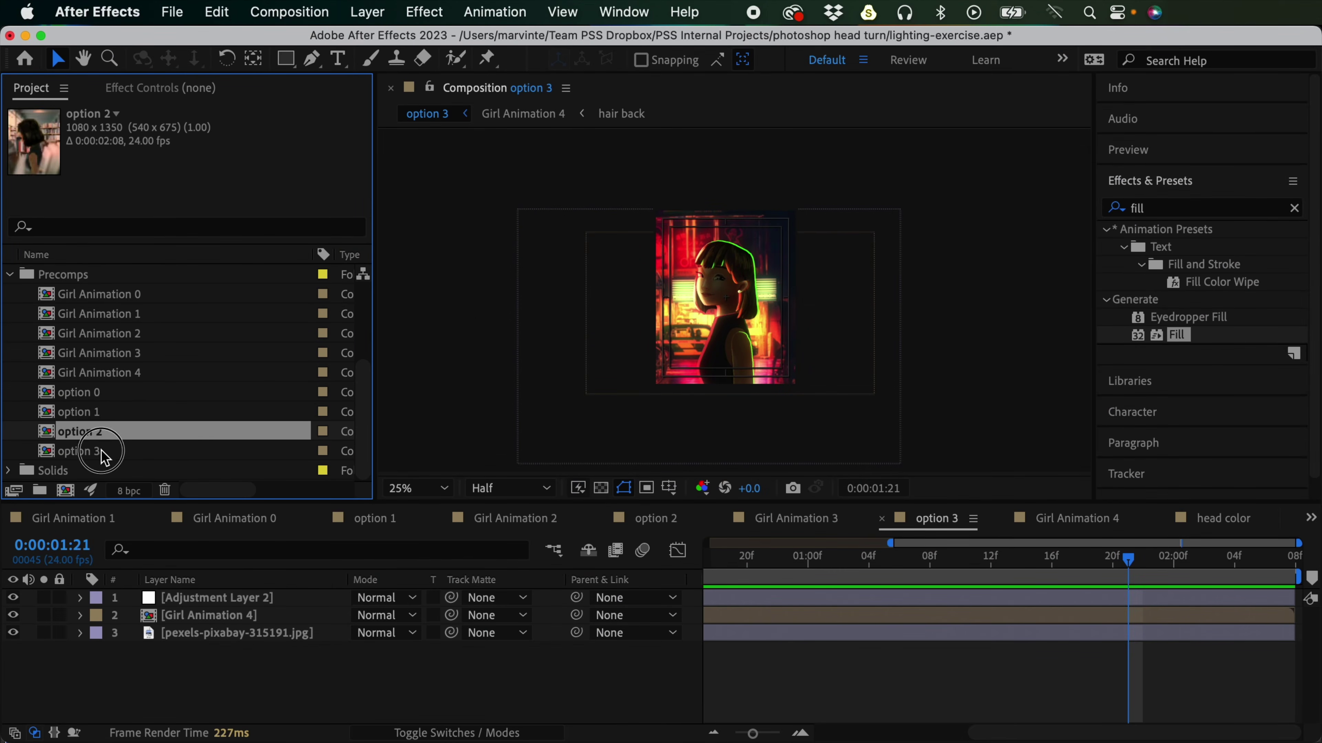
pyautogui.click(101, 450)
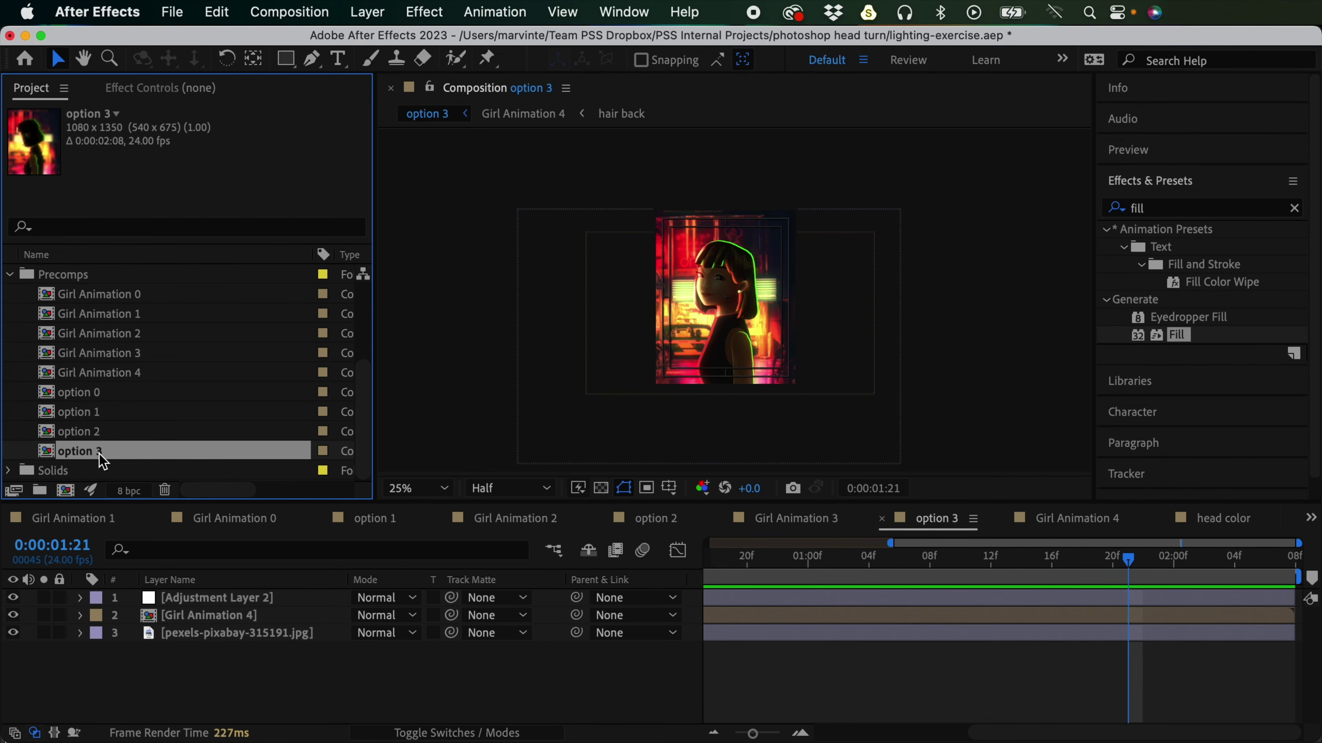
pyautogui.click(102, 431)
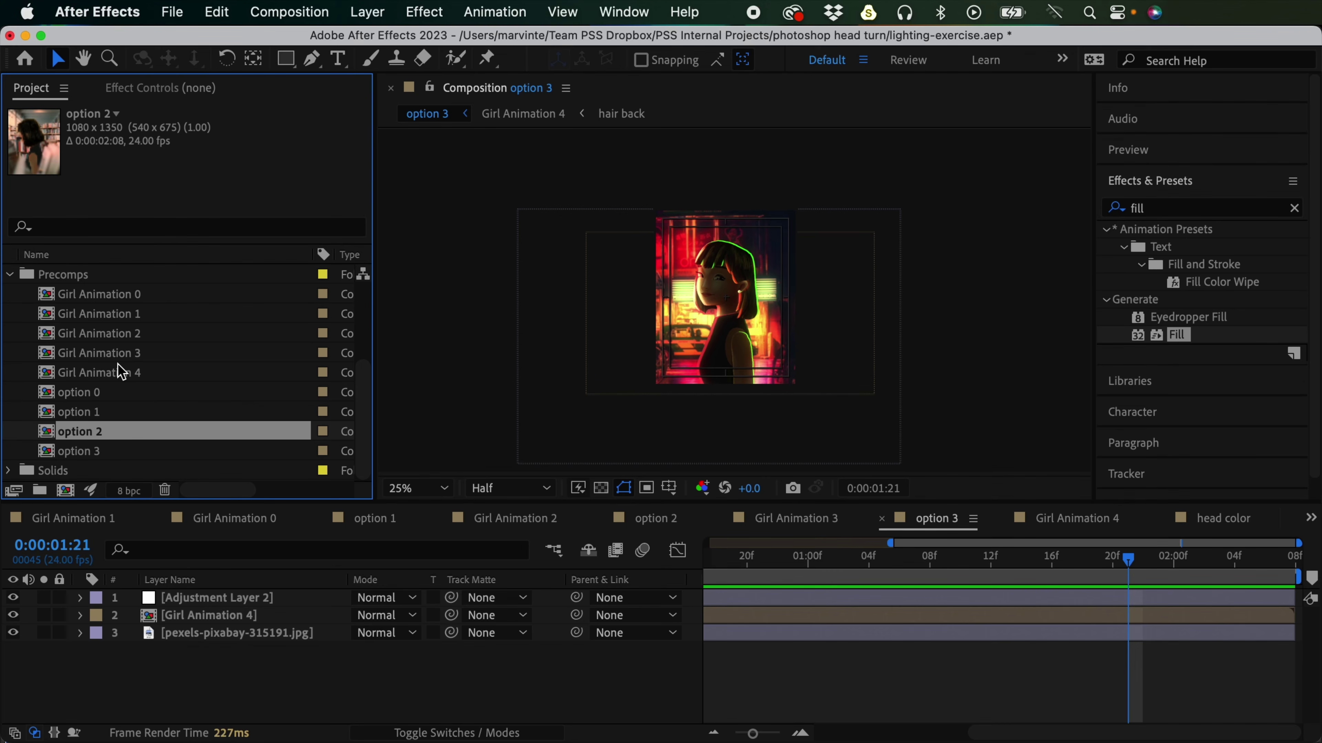
pyautogui.click(112, 452)
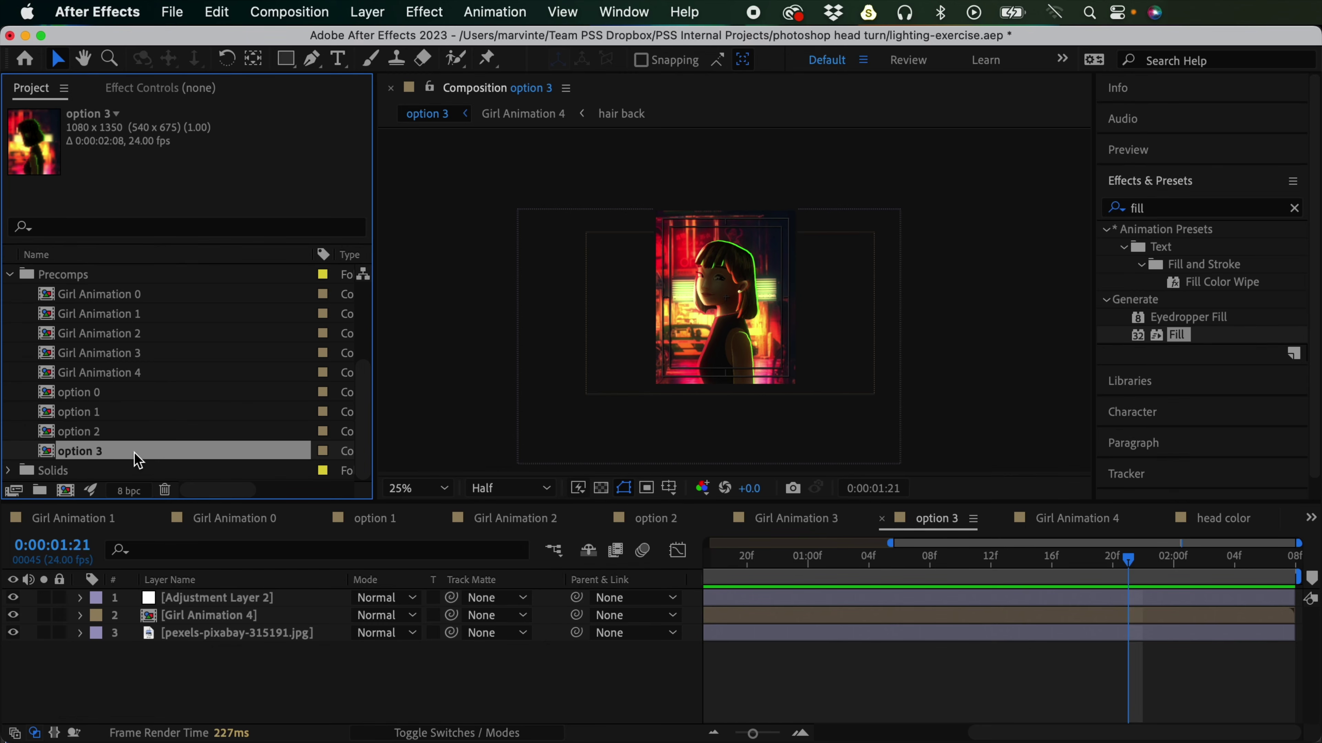
pyautogui.click(114, 432)
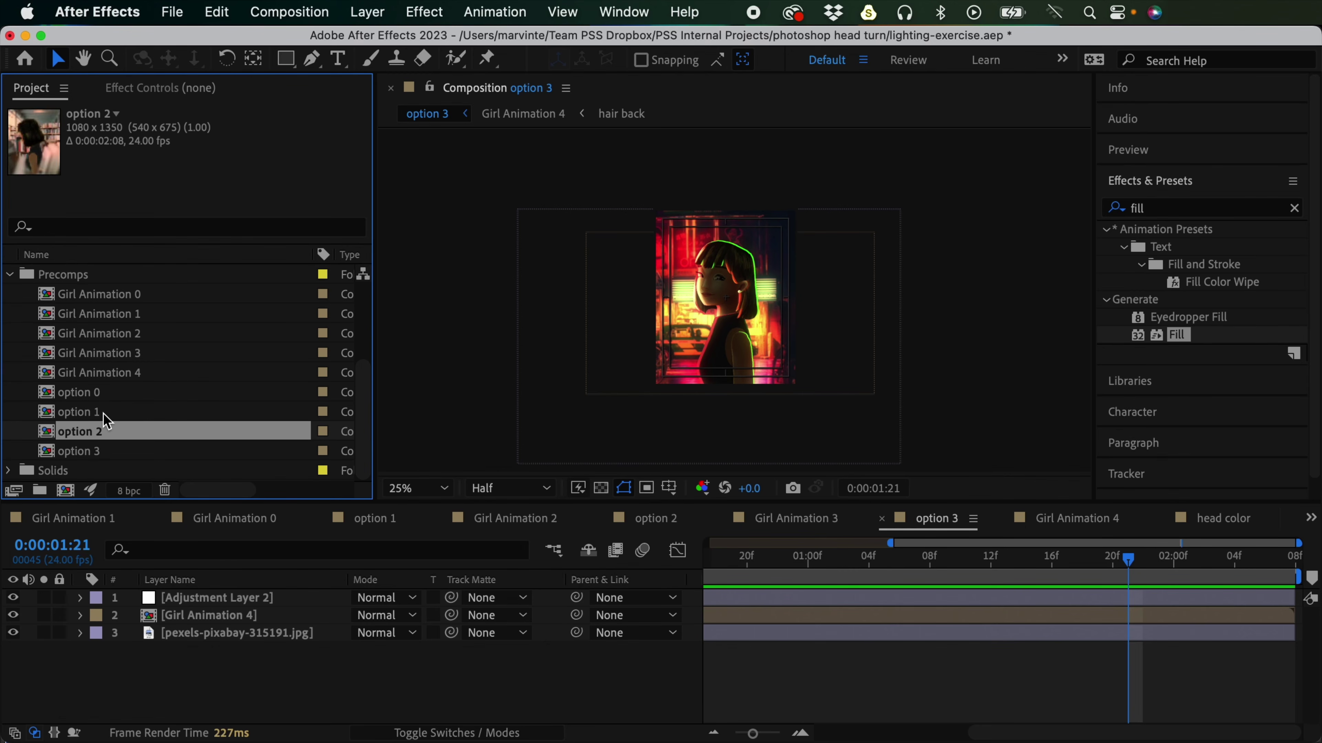
# Step: Duplicate the option 1 composition and open the copy, option 4
pyautogui.click(107, 414)
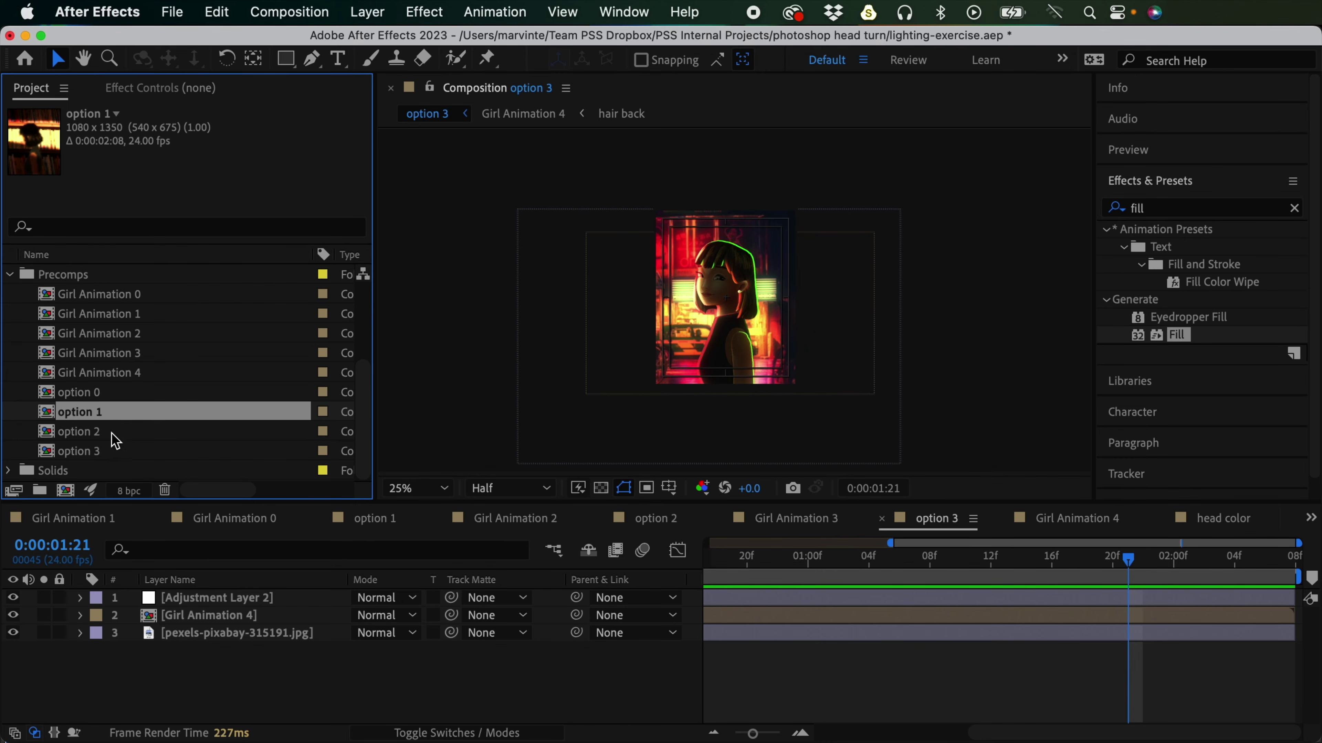
pyautogui.press('super+d')
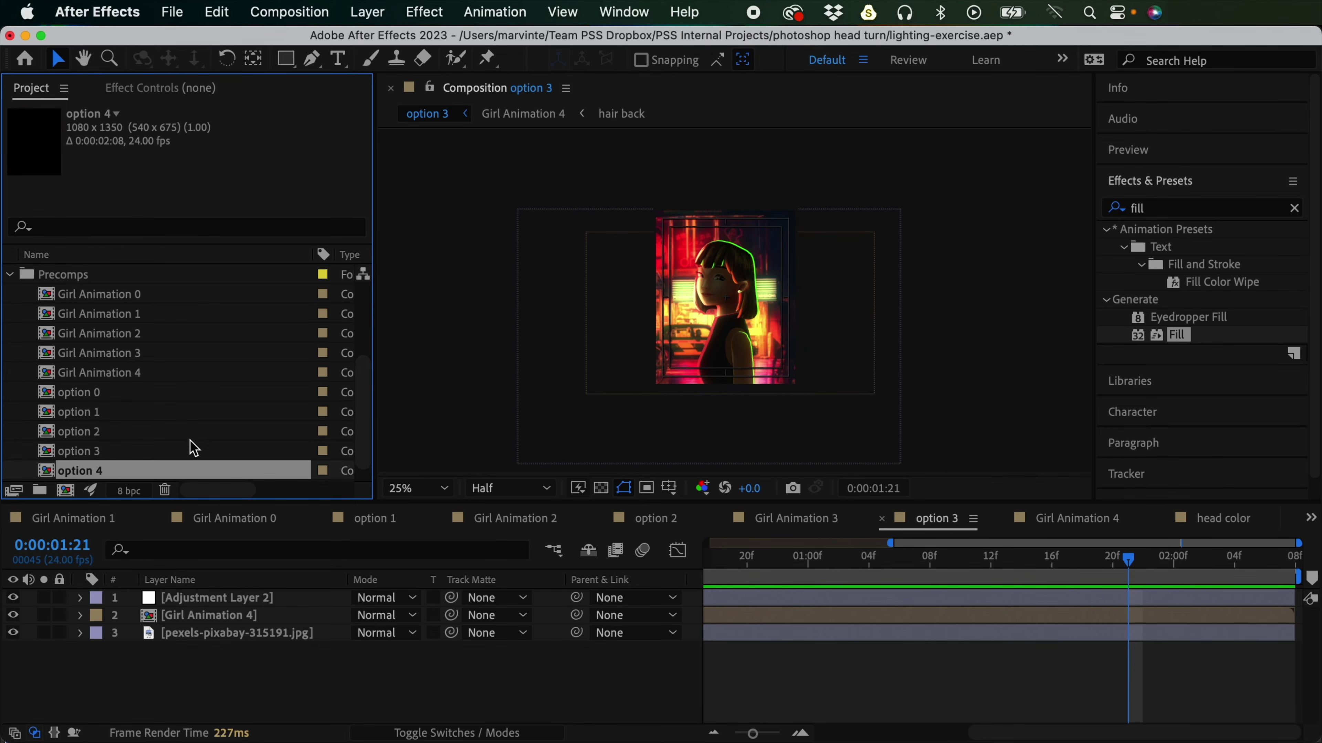
pyautogui.scroll(-1, 244, 459)
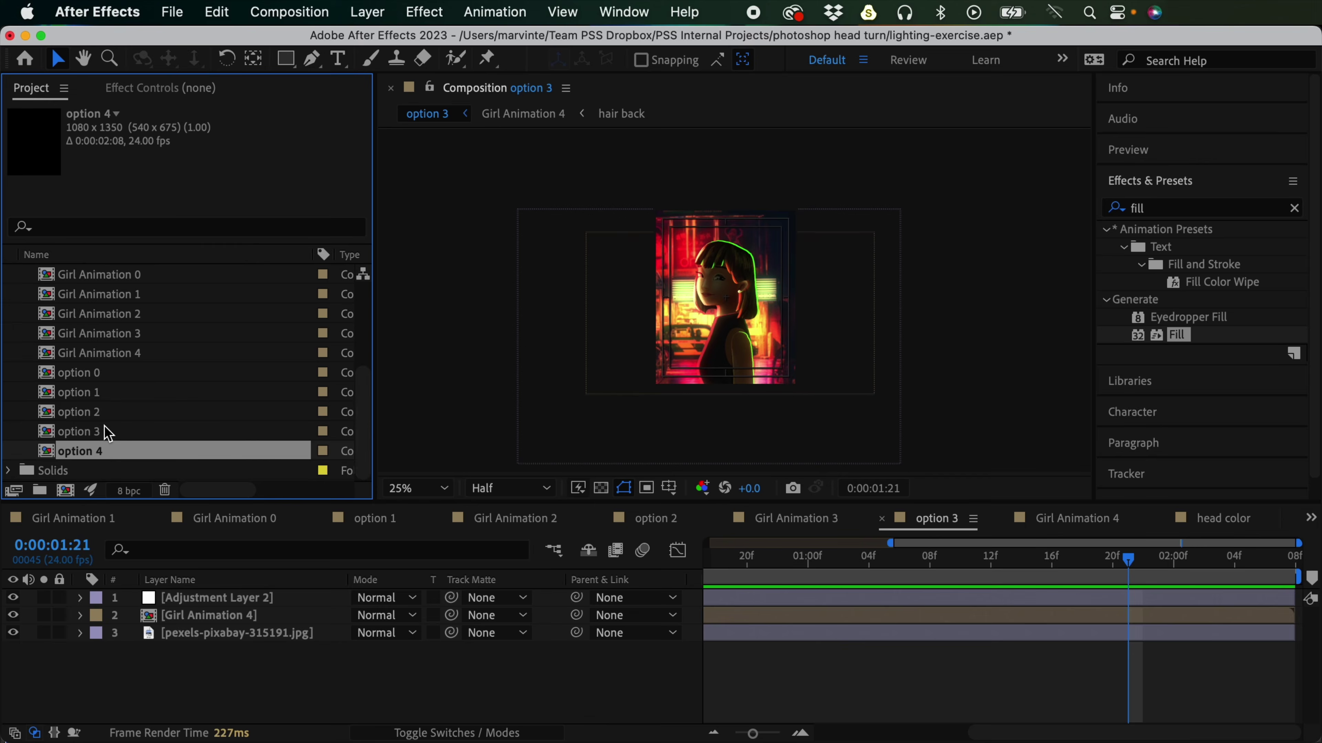
pyautogui.doubleClick(106, 452)
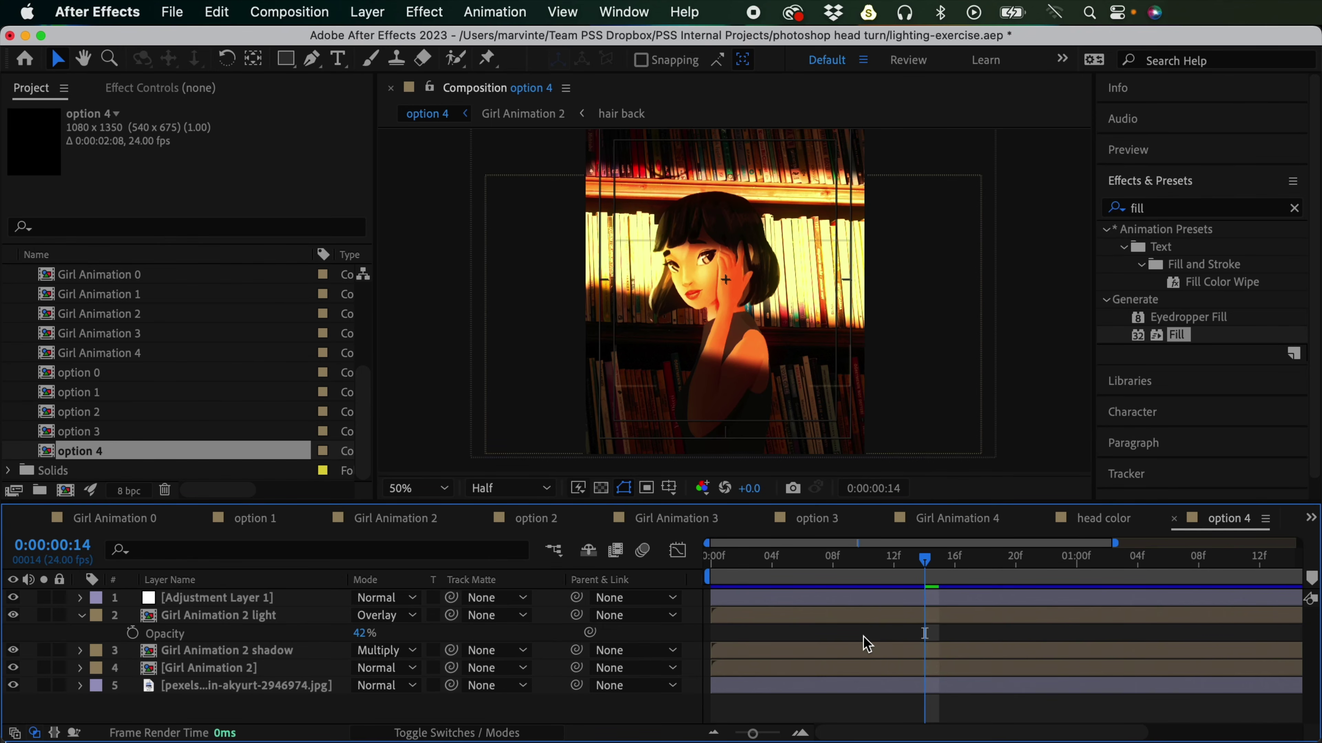
# Step: Delete the Girl Animation 2 light and Girl Animation 2 shadow layers from option 4
pyautogui.click(269, 620)
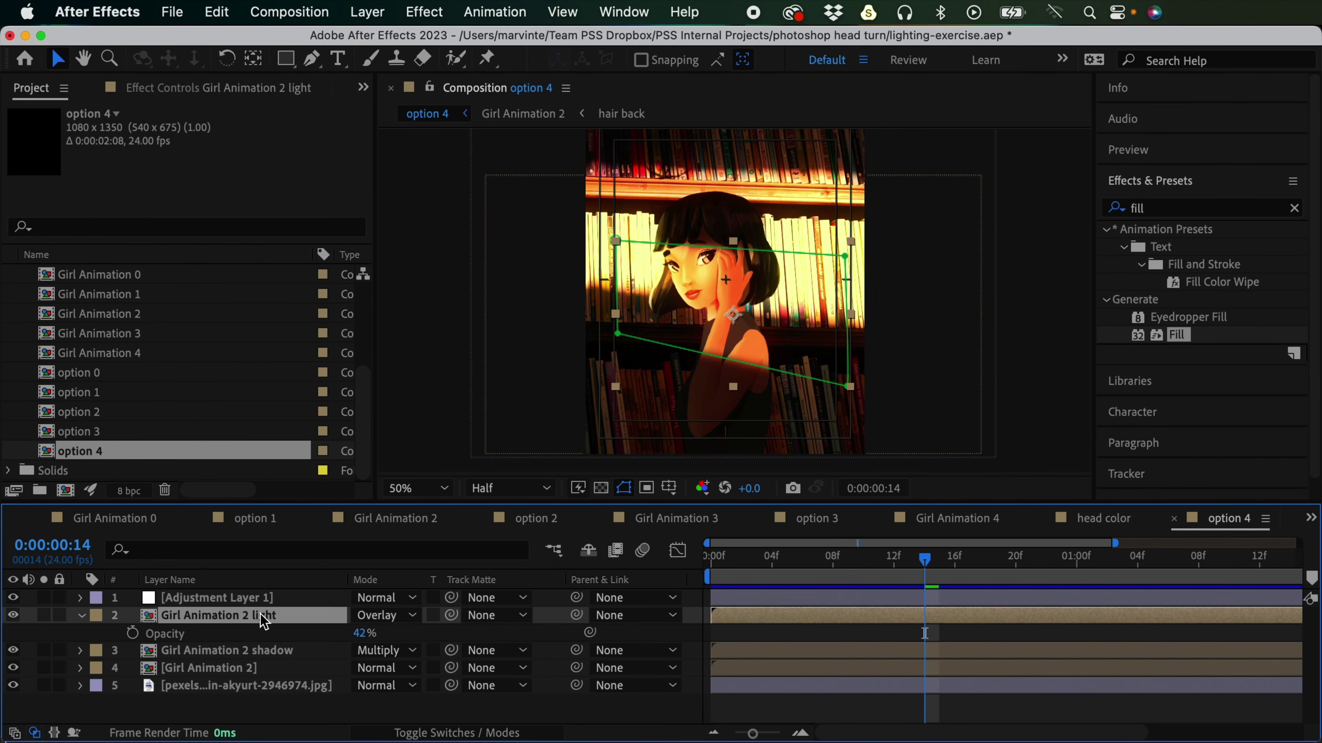
pyautogui.keyDown('shift'); pyautogui.click(285, 652); pyautogui.keyUp('shift')
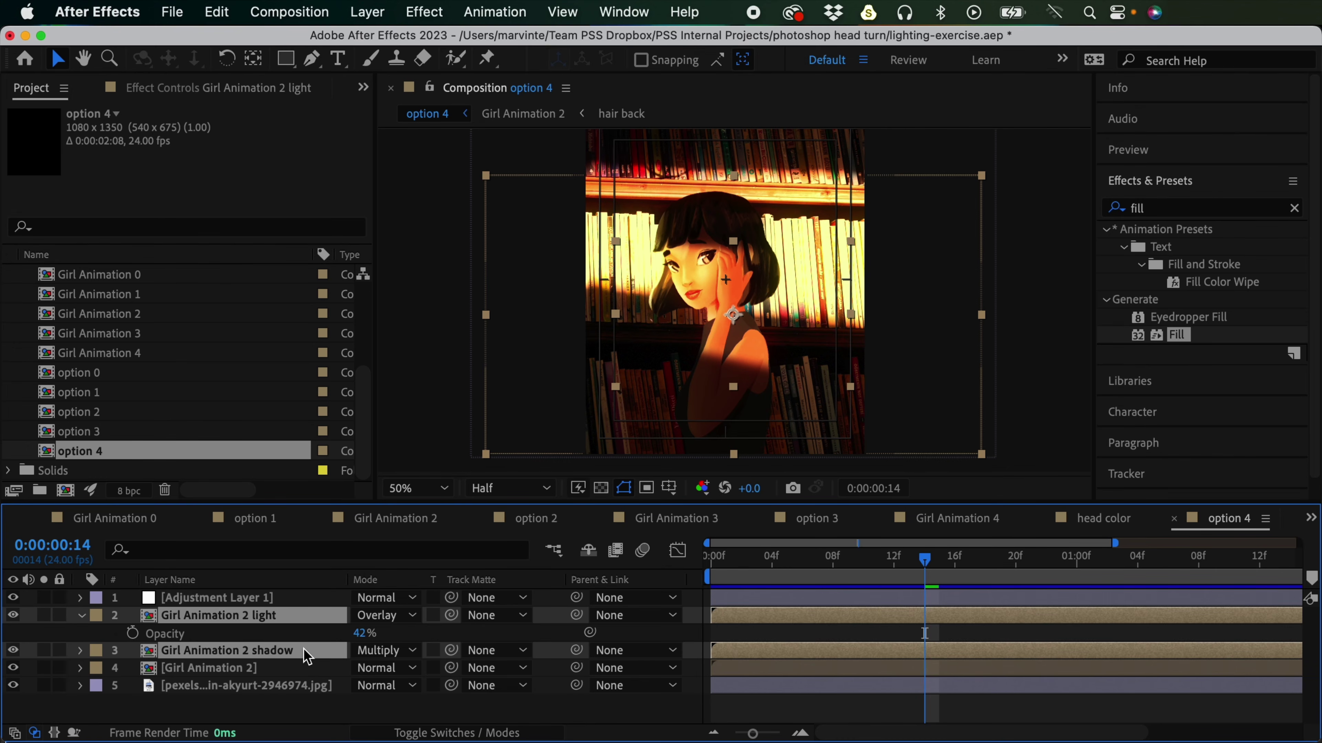
pyautogui.press('Delete')
# Step: Duplicate the Girl Animation 2 precomp in the project's Precomps folder
pyautogui.click(268, 617)
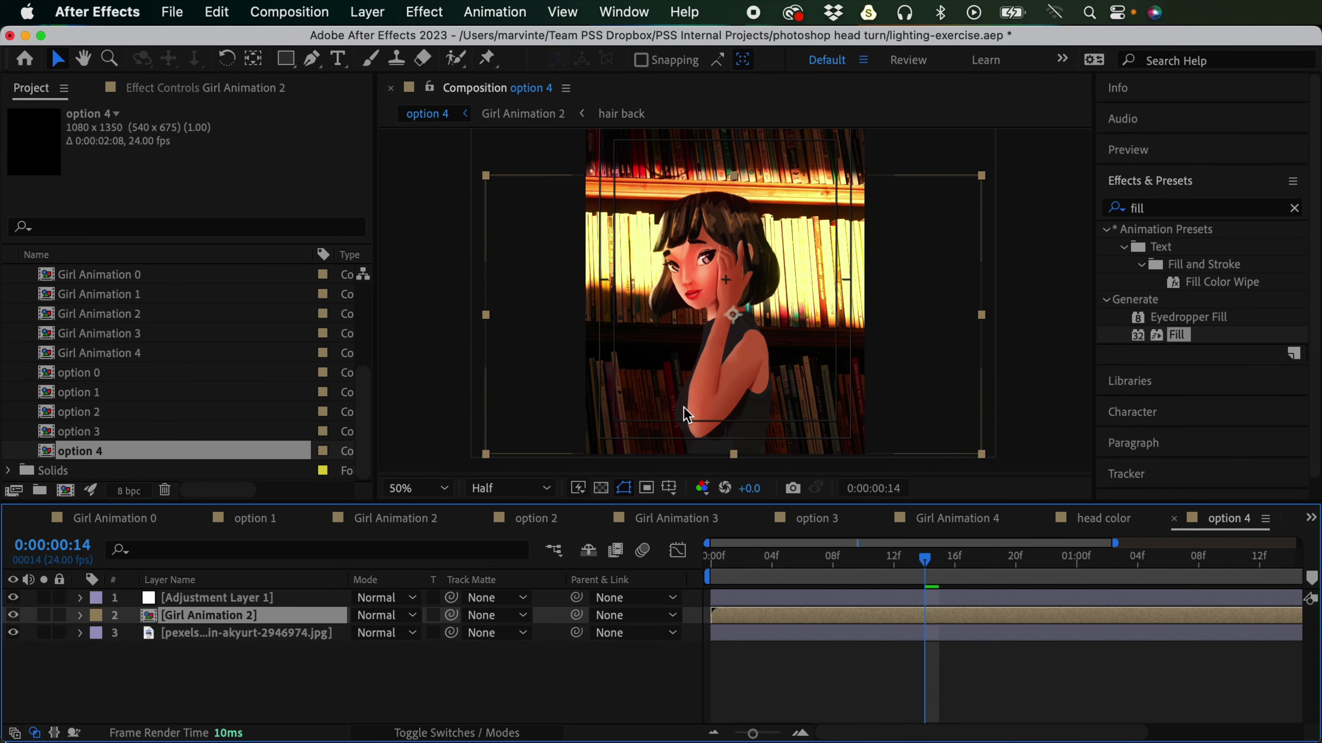
pyautogui.click(279, 634)
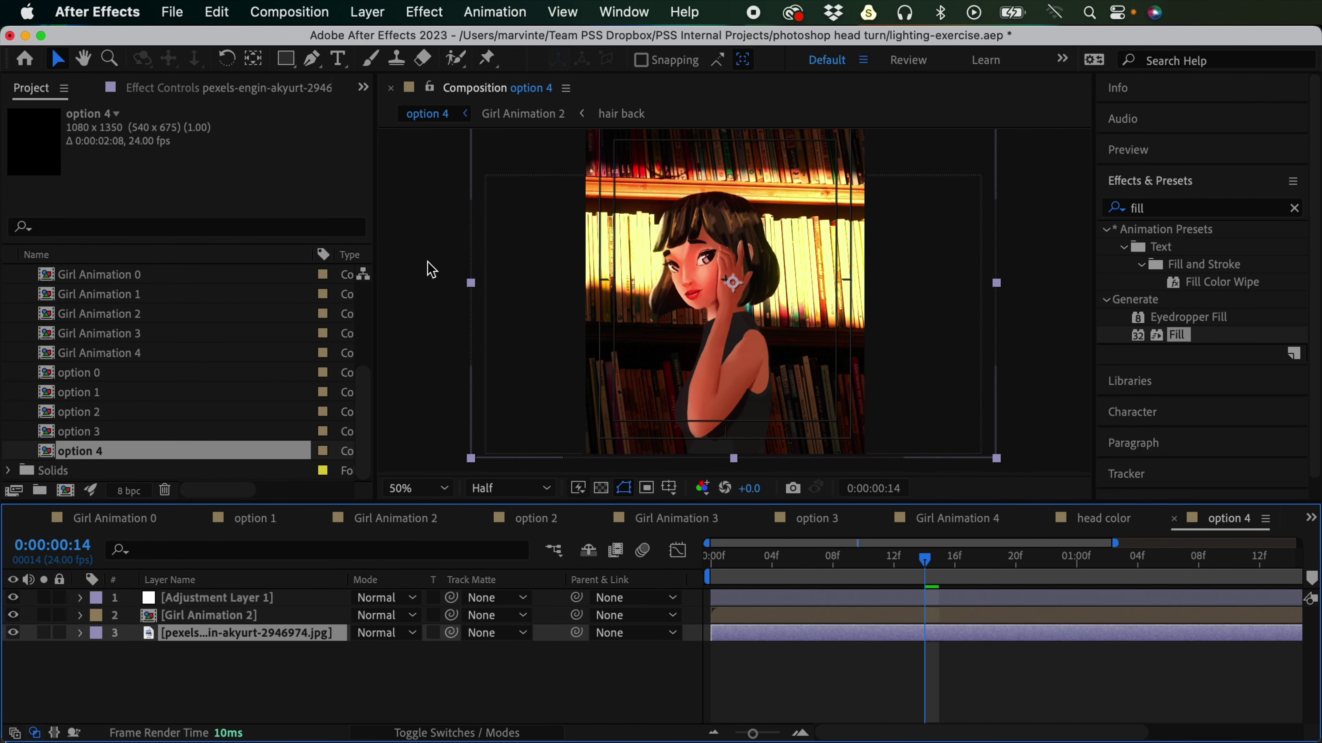
pyautogui.click(228, 619)
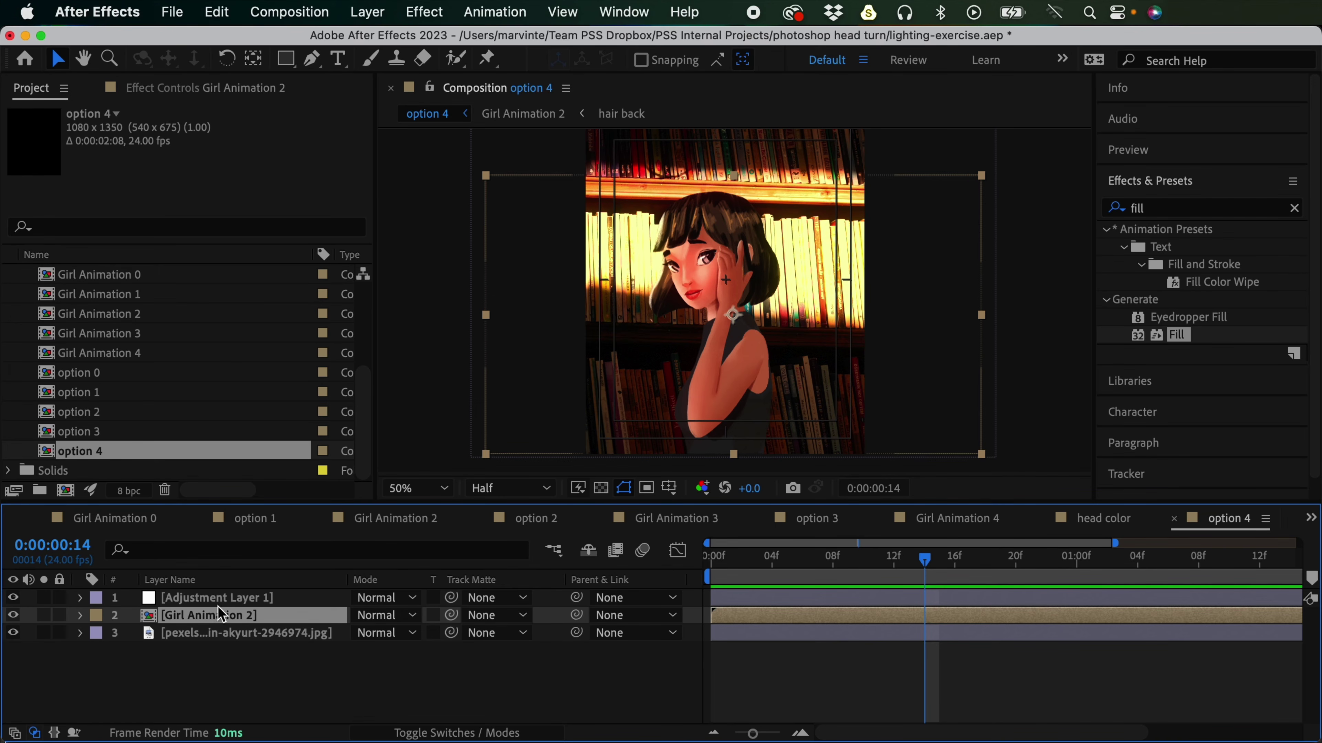
pyautogui.moveTo(364, 410); pyautogui.dragTo(364, 366)
pyautogui.click(130, 391)
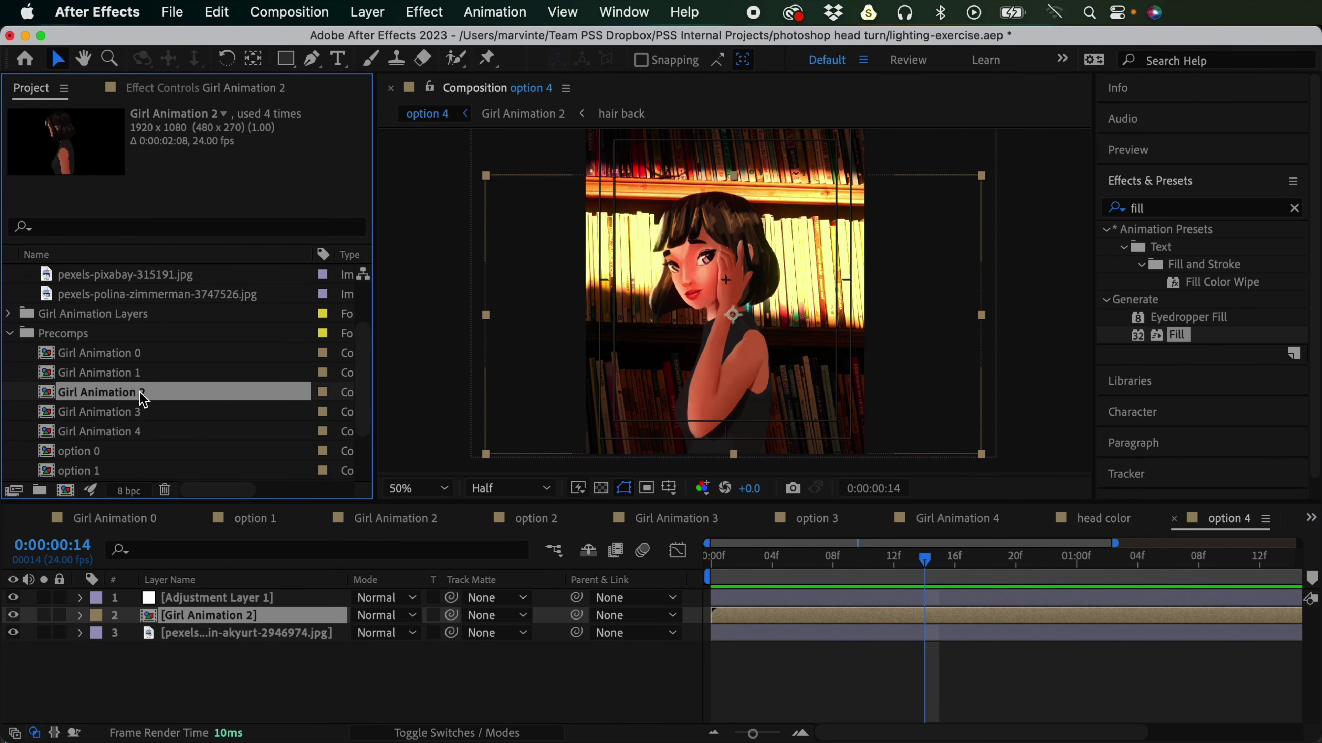
pyautogui.press('super+d')
pyautogui.scroll(-2, 355, 426)
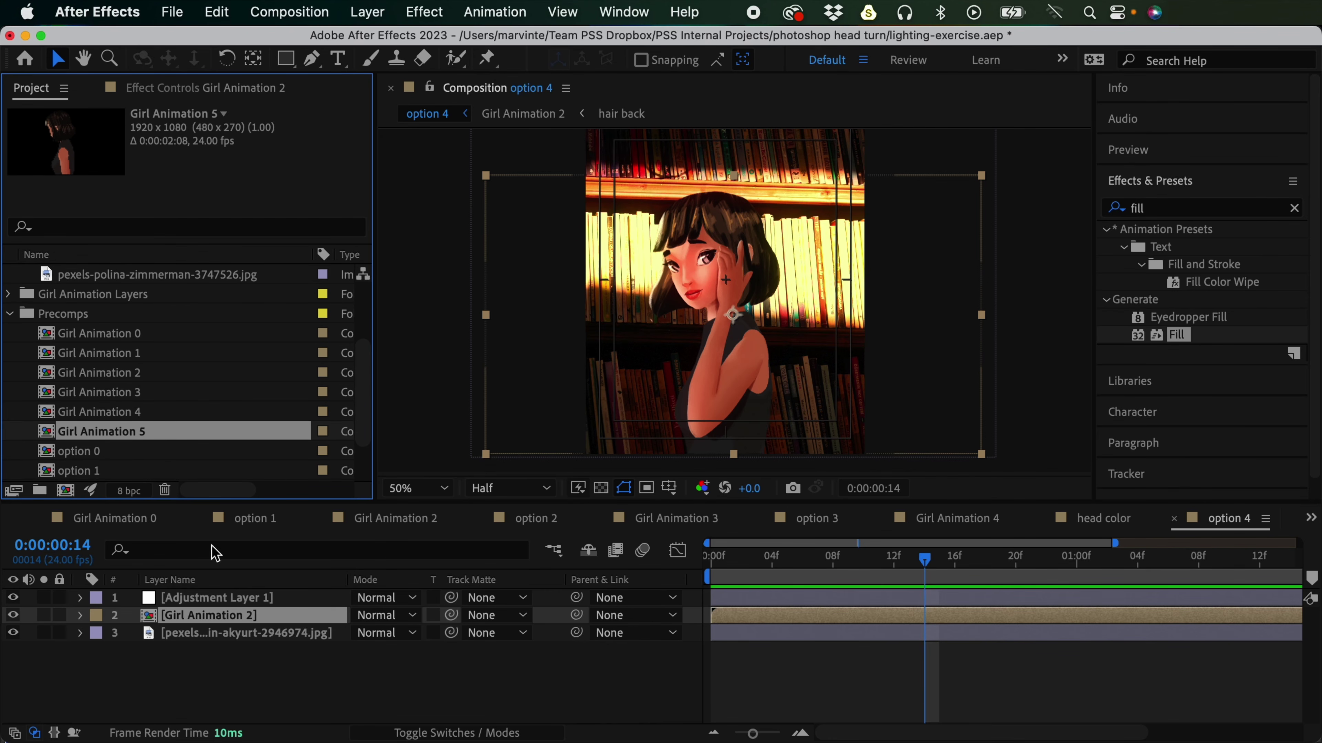
# Step: Replace option 4's Girl Animation 2 layer with the duplicated precomp, Girl Animation 5
pyautogui.click(122, 430)
pyautogui.moveTo(123, 437); pyautogui.dragTo(221, 615)
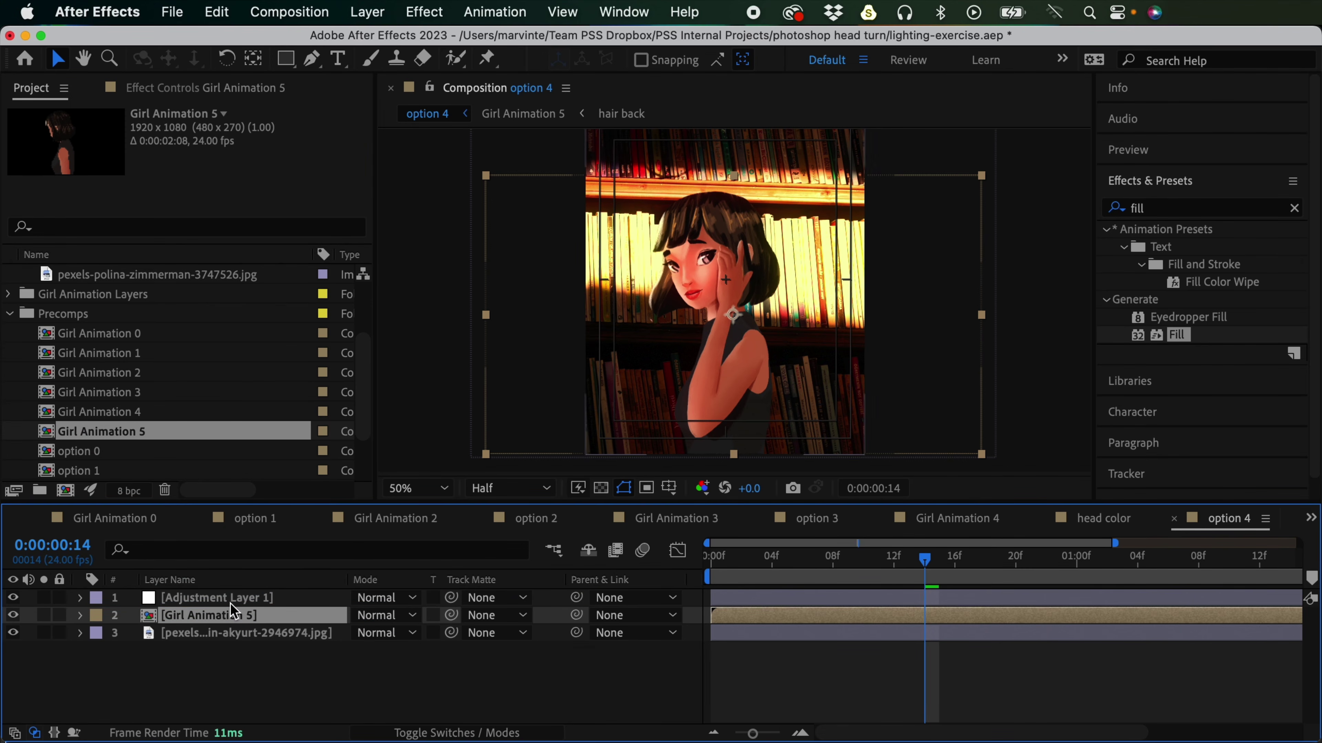
pyautogui.click(778, 687)
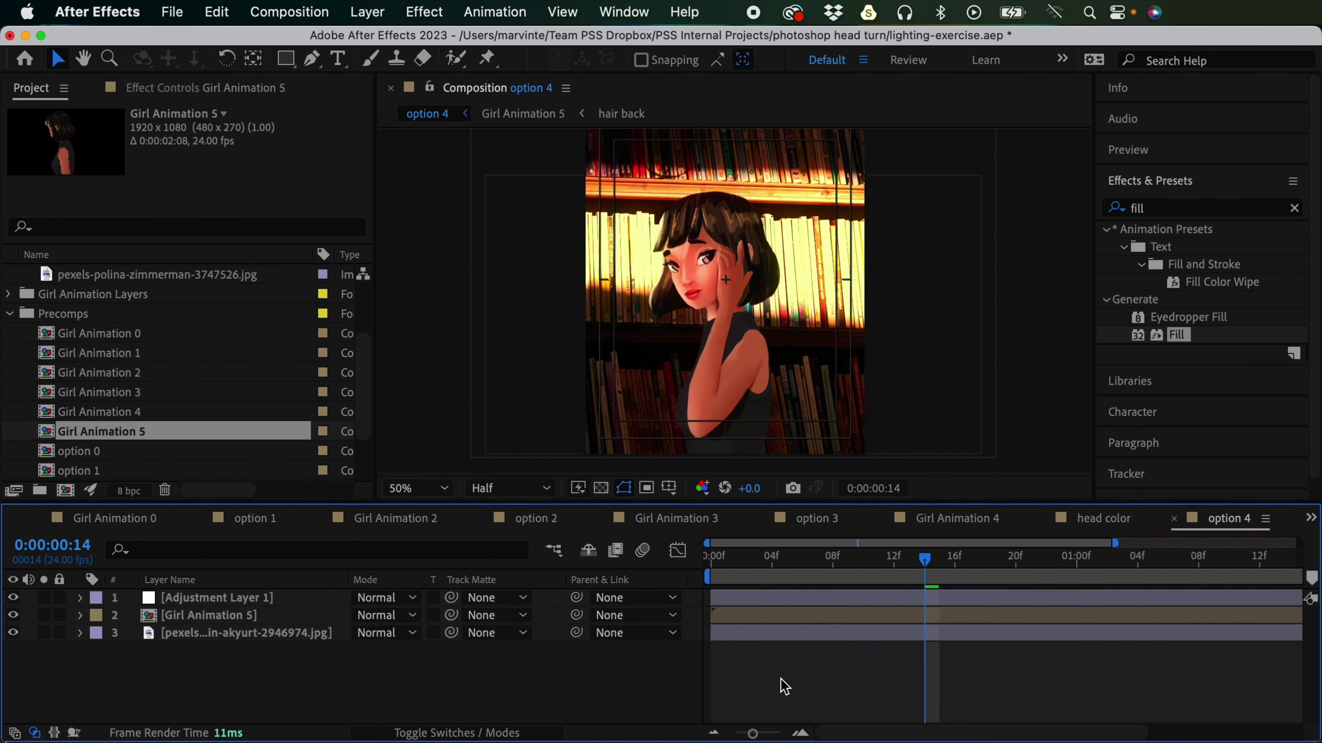
pyautogui.click(223, 614)
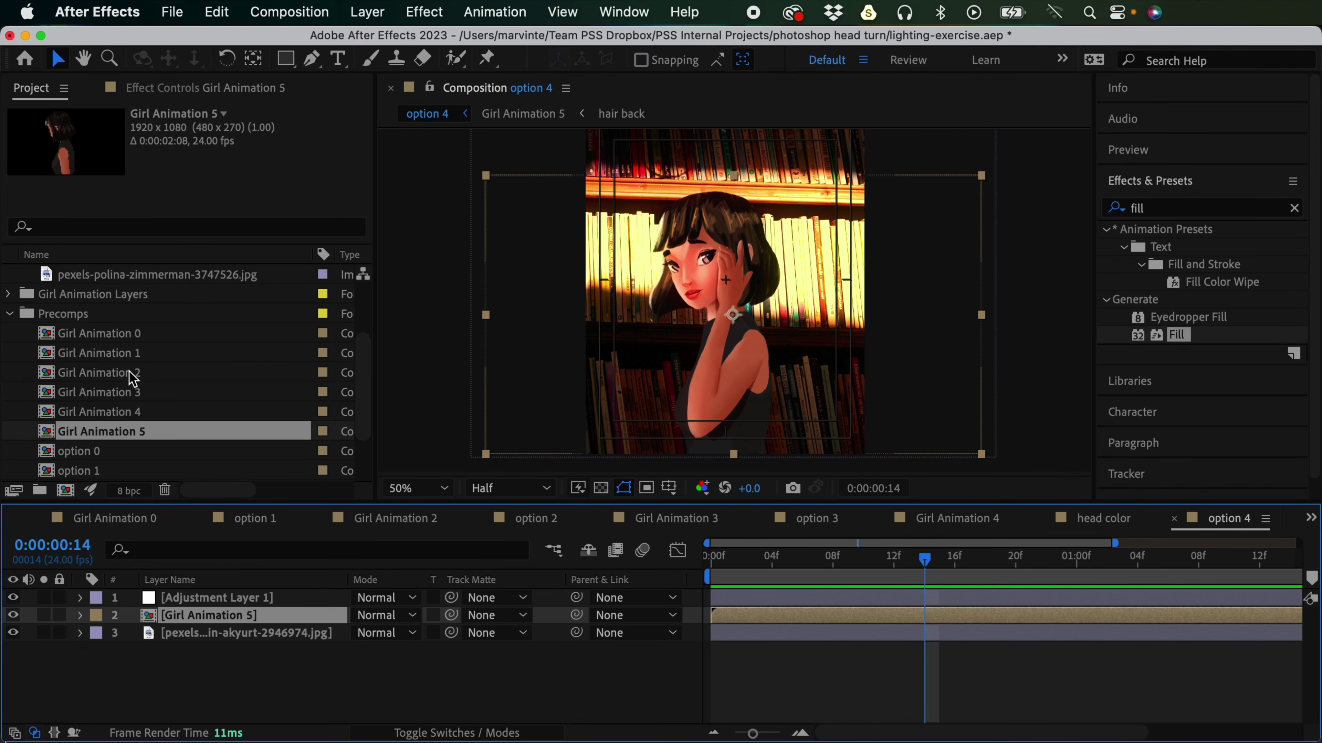
pyautogui.click(733, 335)
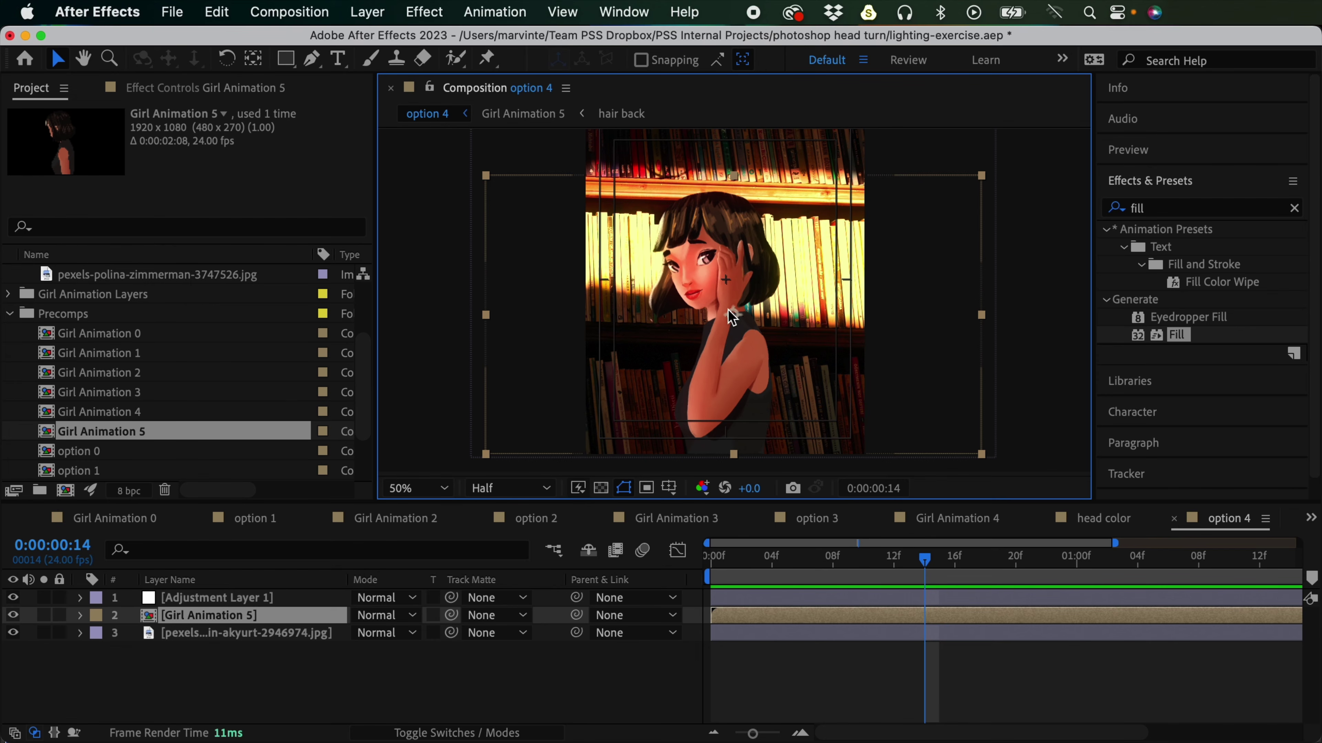
# Step: Replace option 4's bookshelf background with the snowy street photo ending in 2422497.jpg and enlarge it to fill the frame
pyautogui.scroll(-1, 354, 399)
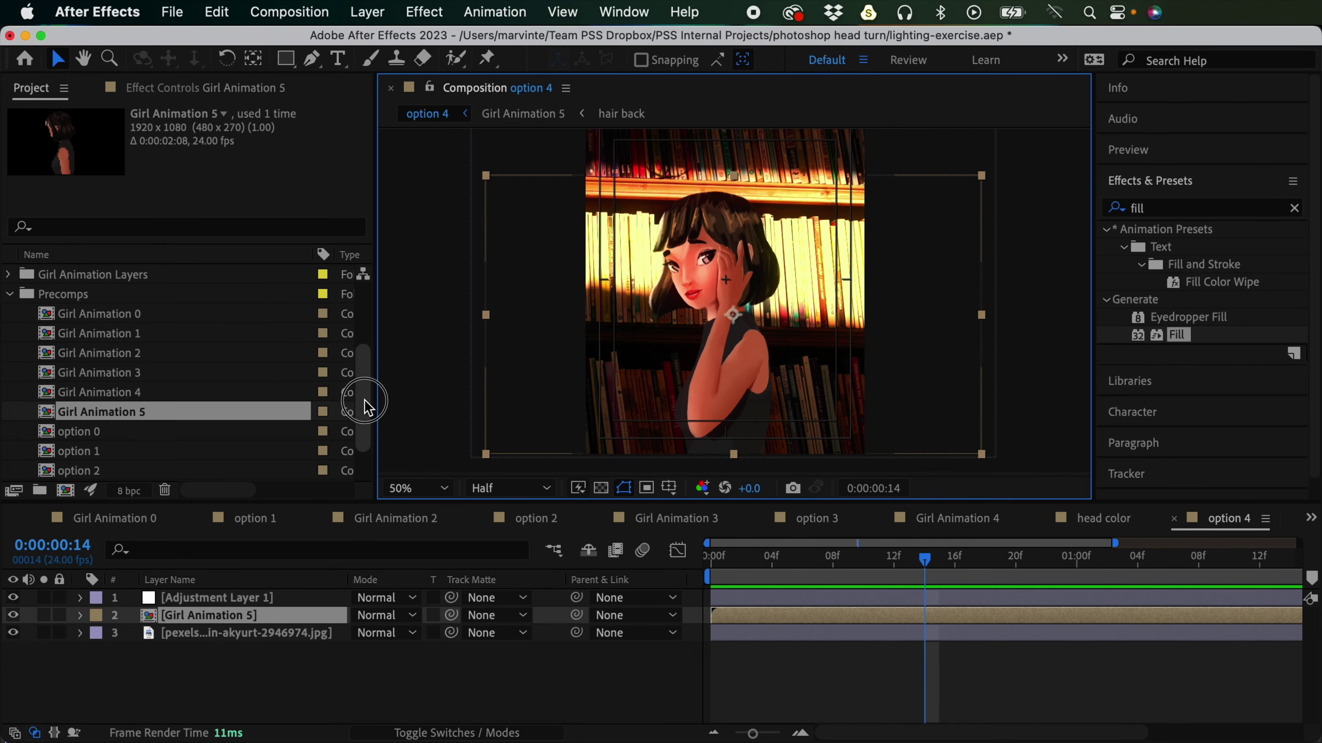
pyautogui.scroll(1, 353, 398)
pyautogui.click(278, 638)
pyautogui.moveTo(362, 388); pyautogui.dragTo(359, 335)
pyautogui.click(204, 379)
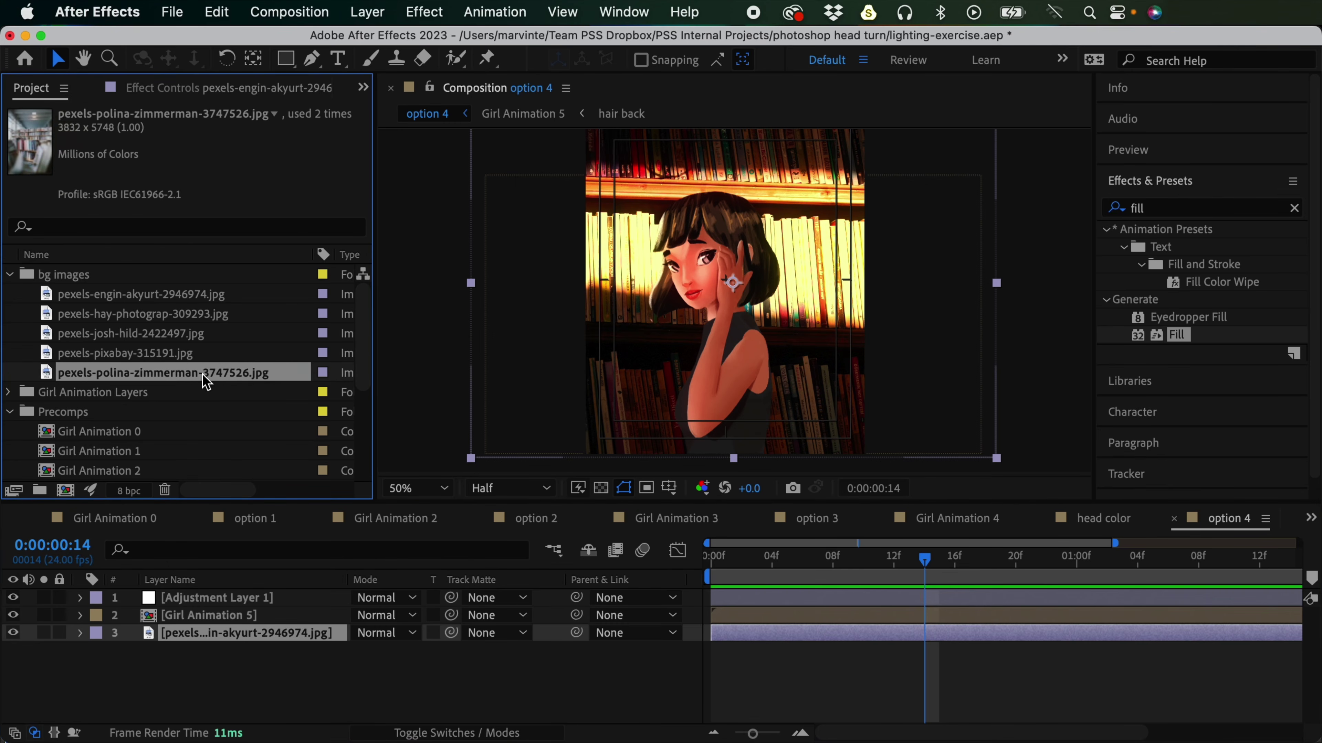
pyautogui.press('Up')
pyautogui.press('Up')
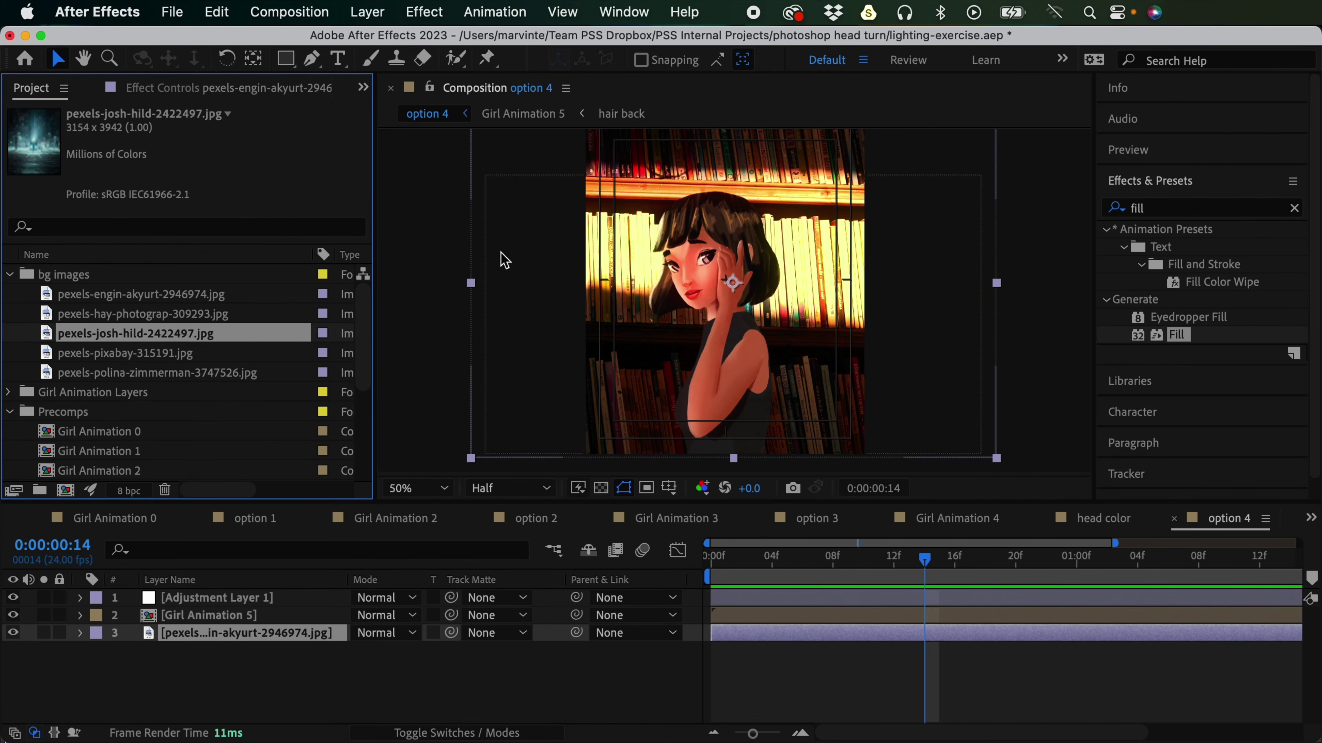
pyautogui.moveTo(197, 336); pyautogui.dragTo(683, 294)
pyautogui.moveTo(837, 283); pyautogui.dragTo(879, 279)
# Step: Remove the Lumetri Color effect from the snowy street background layer
pyautogui.click(211, 88)
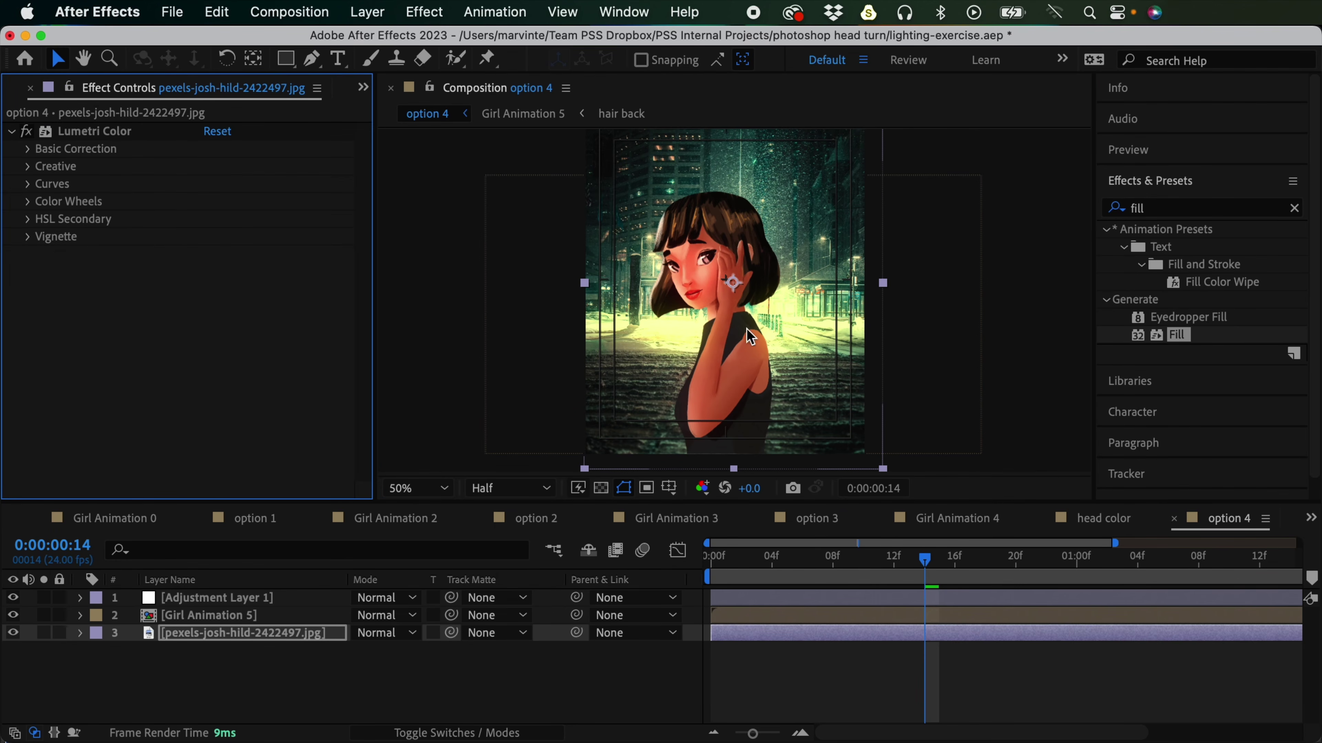
pyautogui.click(29, 149)
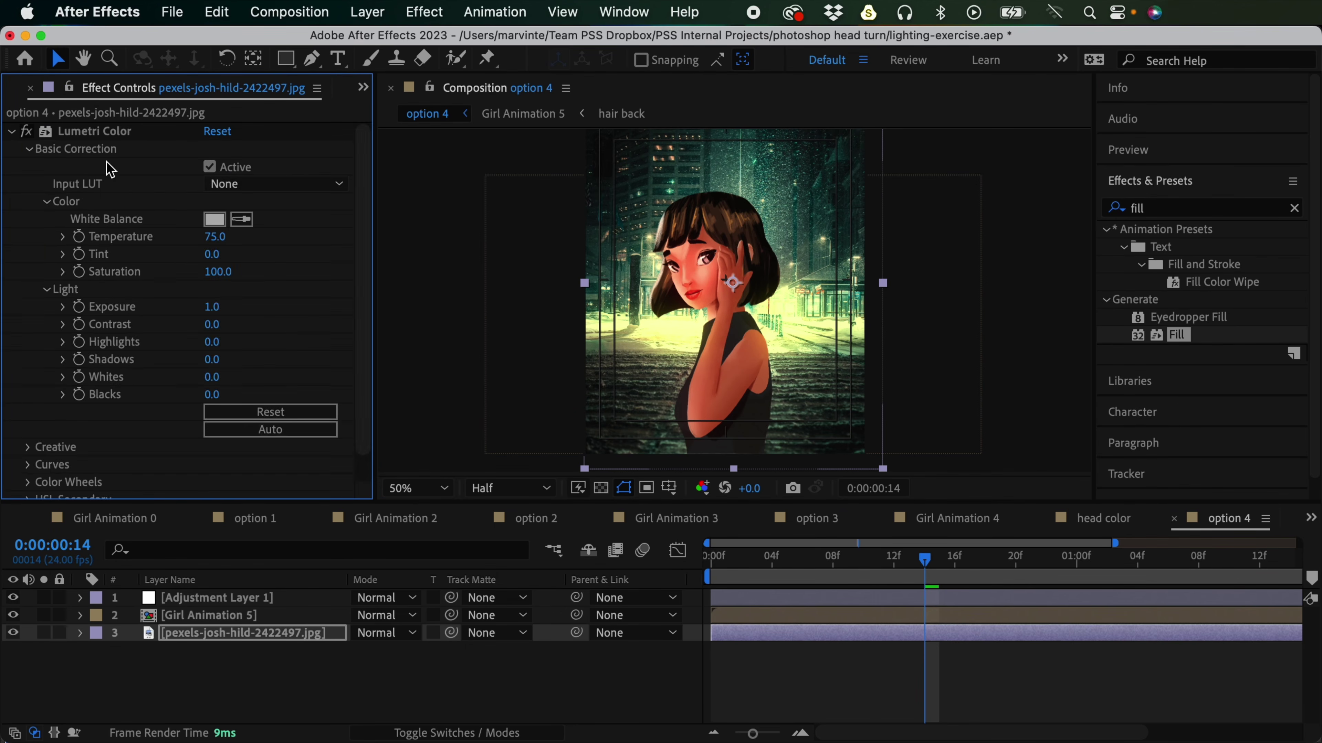
pyautogui.click(122, 134)
pyautogui.press('Delete')
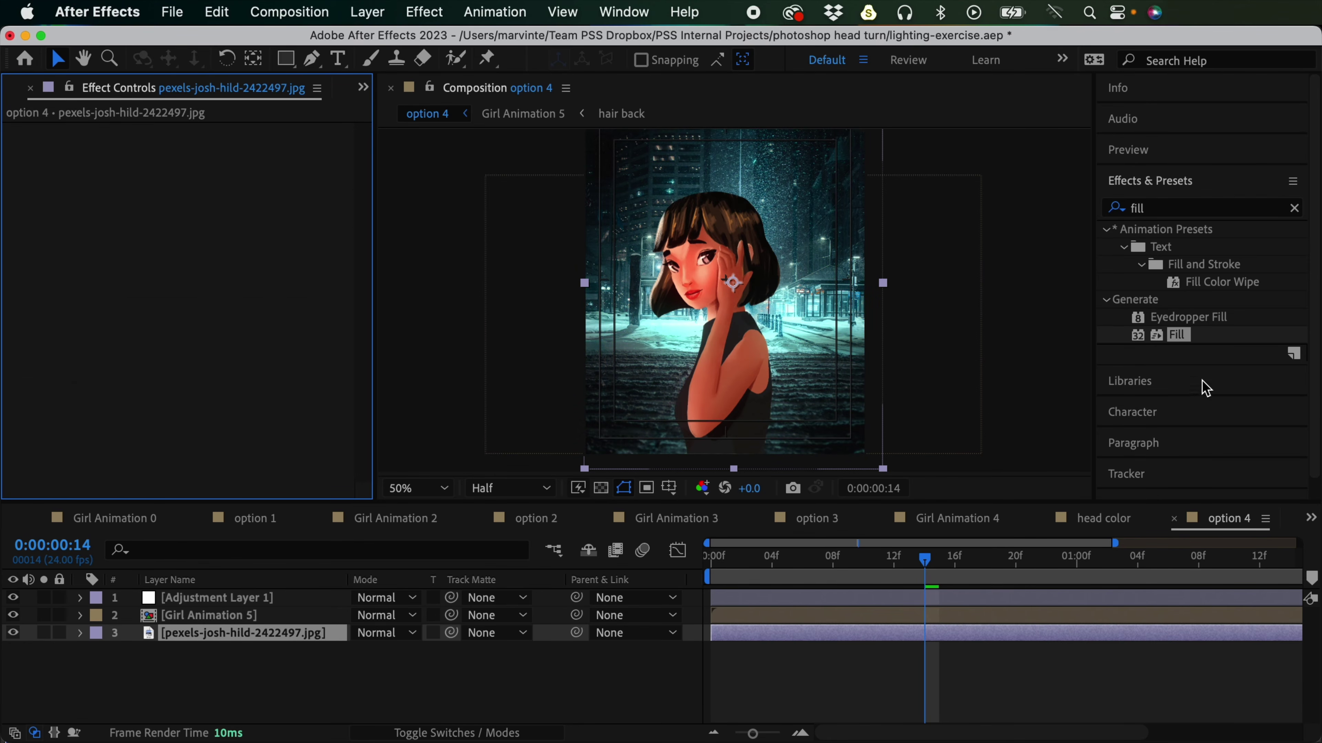
# Step: Hide the Girl Animation 5 layer to examine the lighting of the snowy street background alone
pyautogui.click(942, 620)
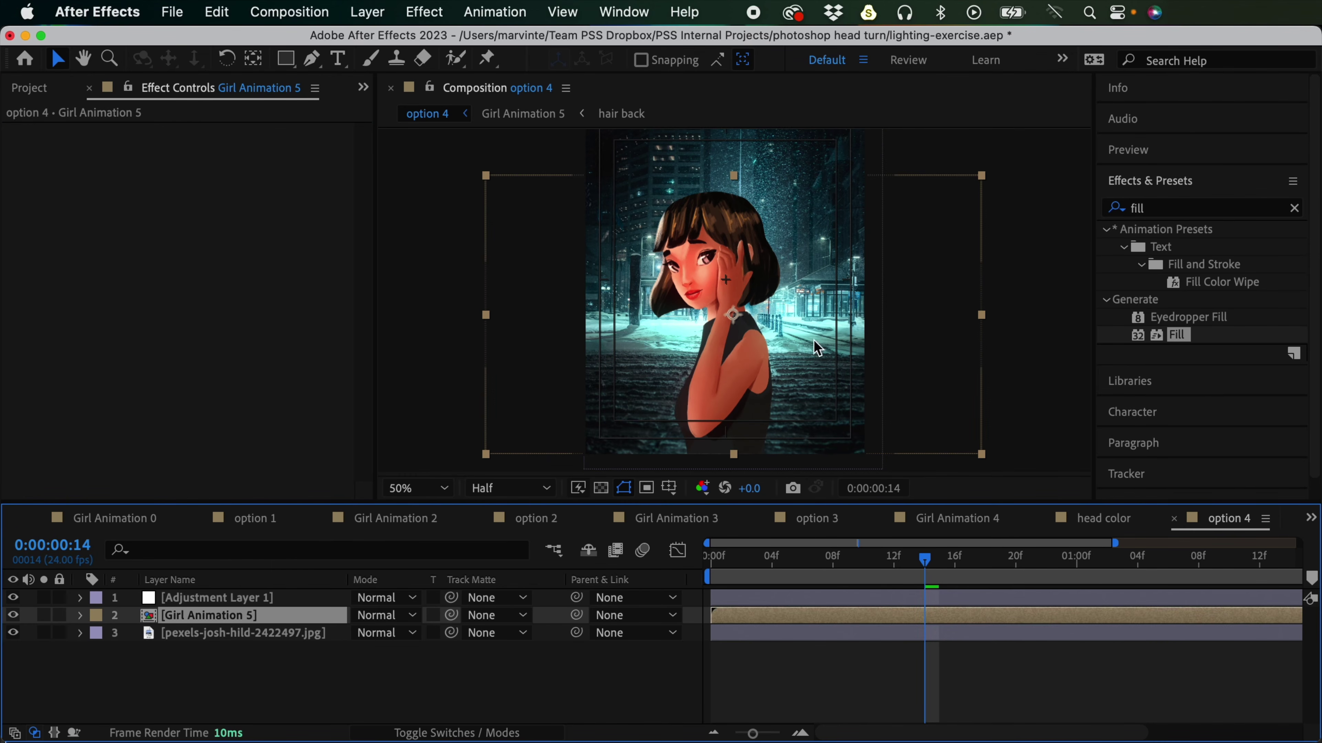
pyautogui.click(917, 378)
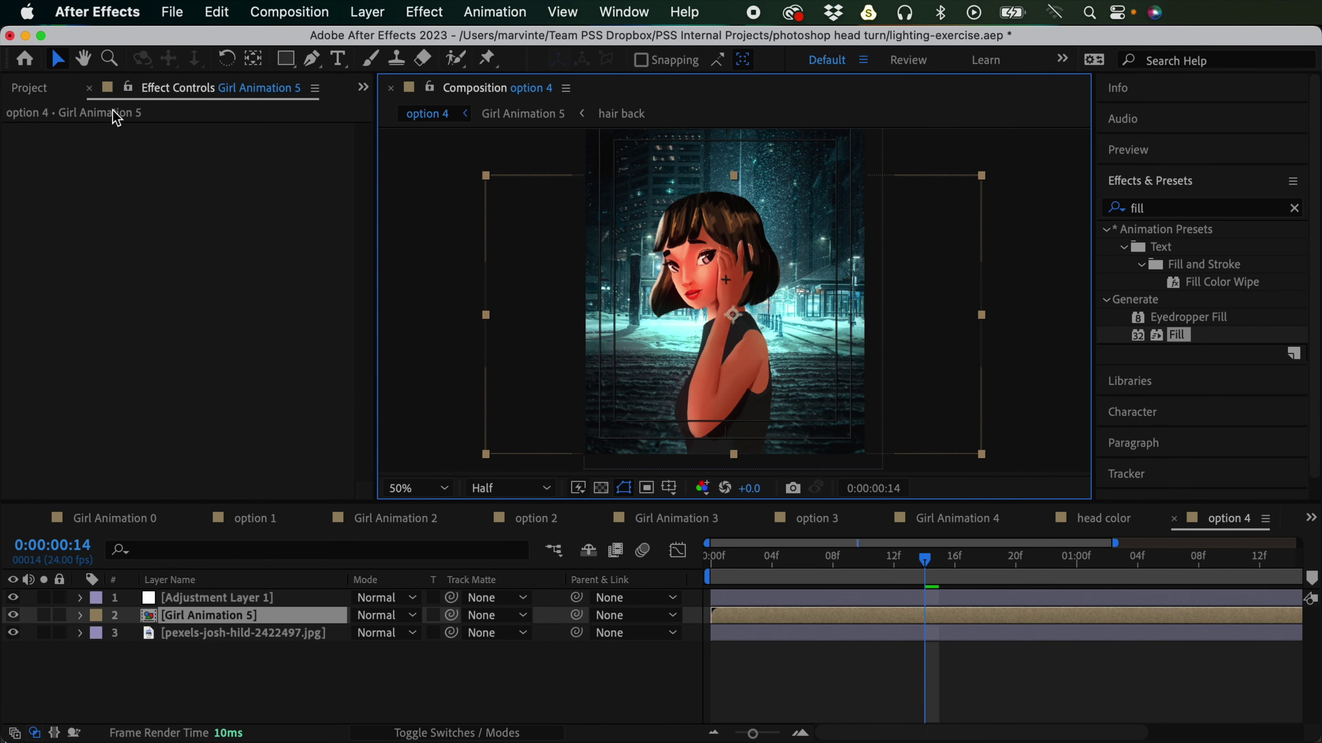
pyautogui.click(934, 682)
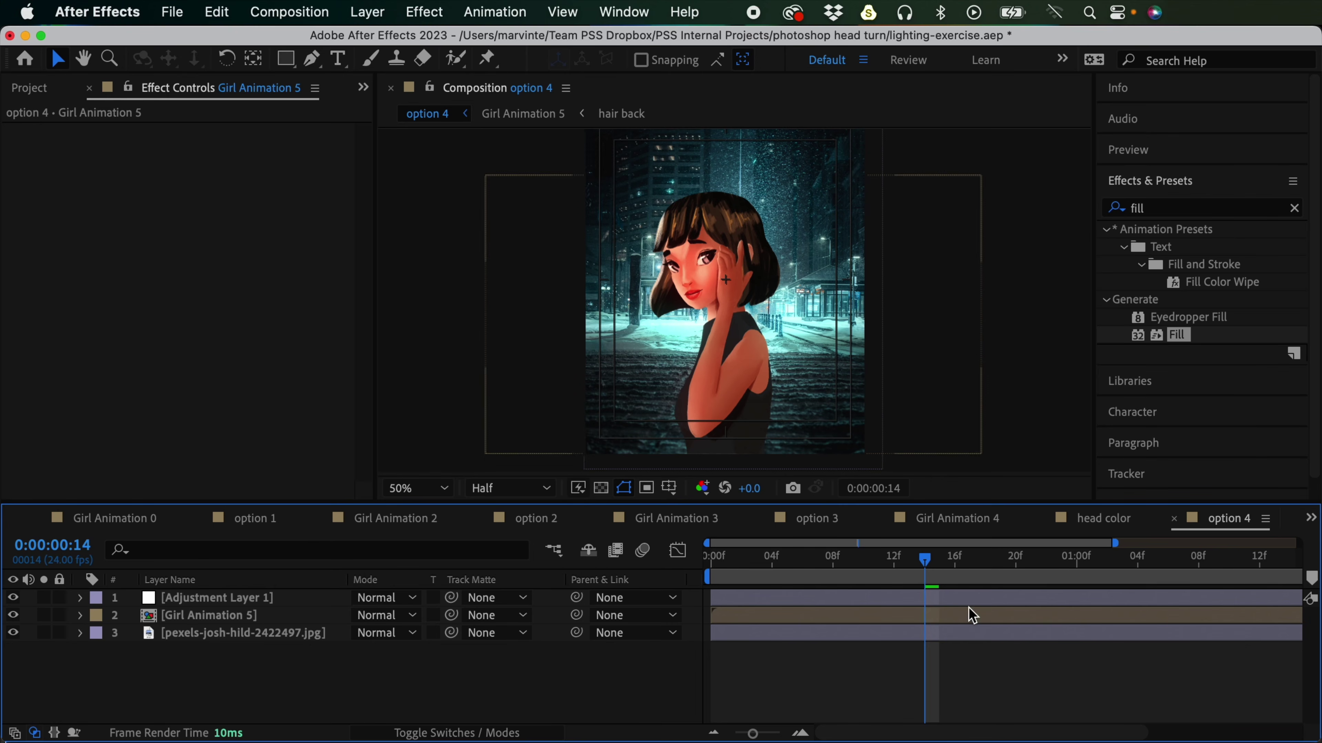
pyautogui.click(963, 635)
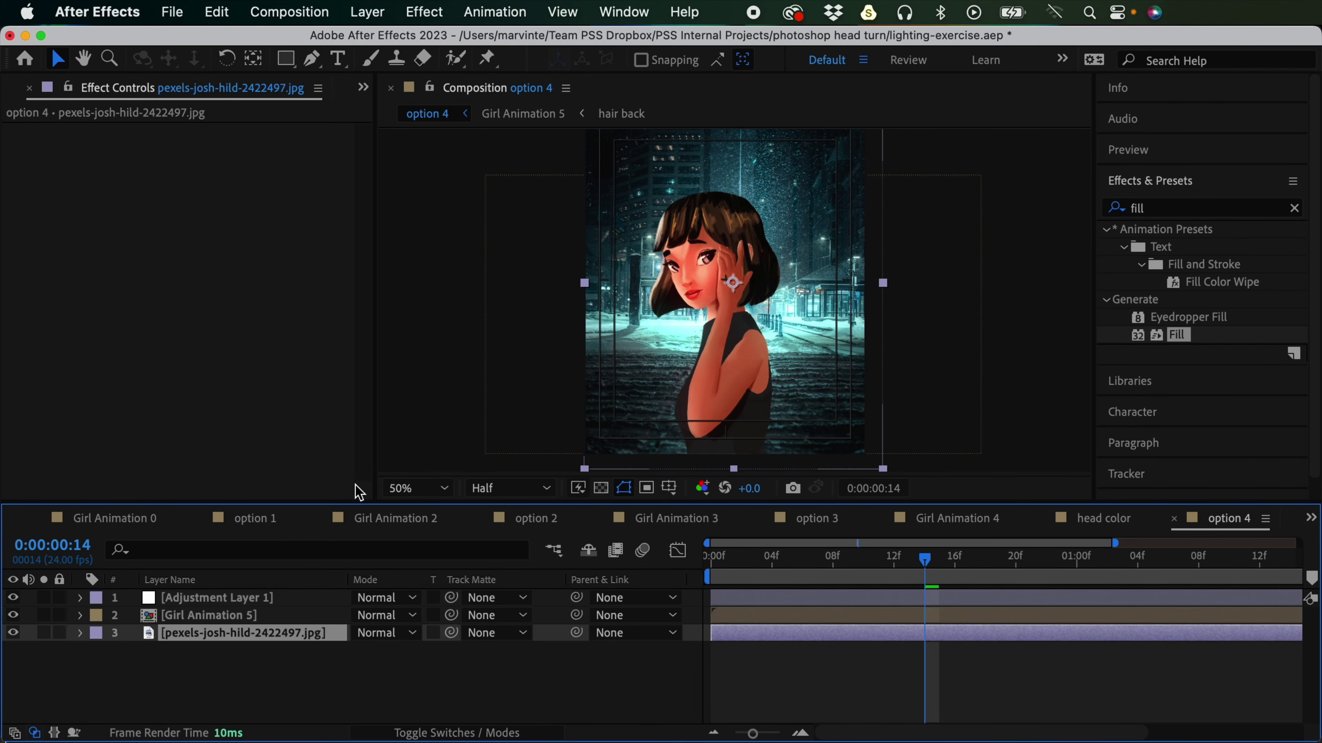
pyautogui.click(221, 616)
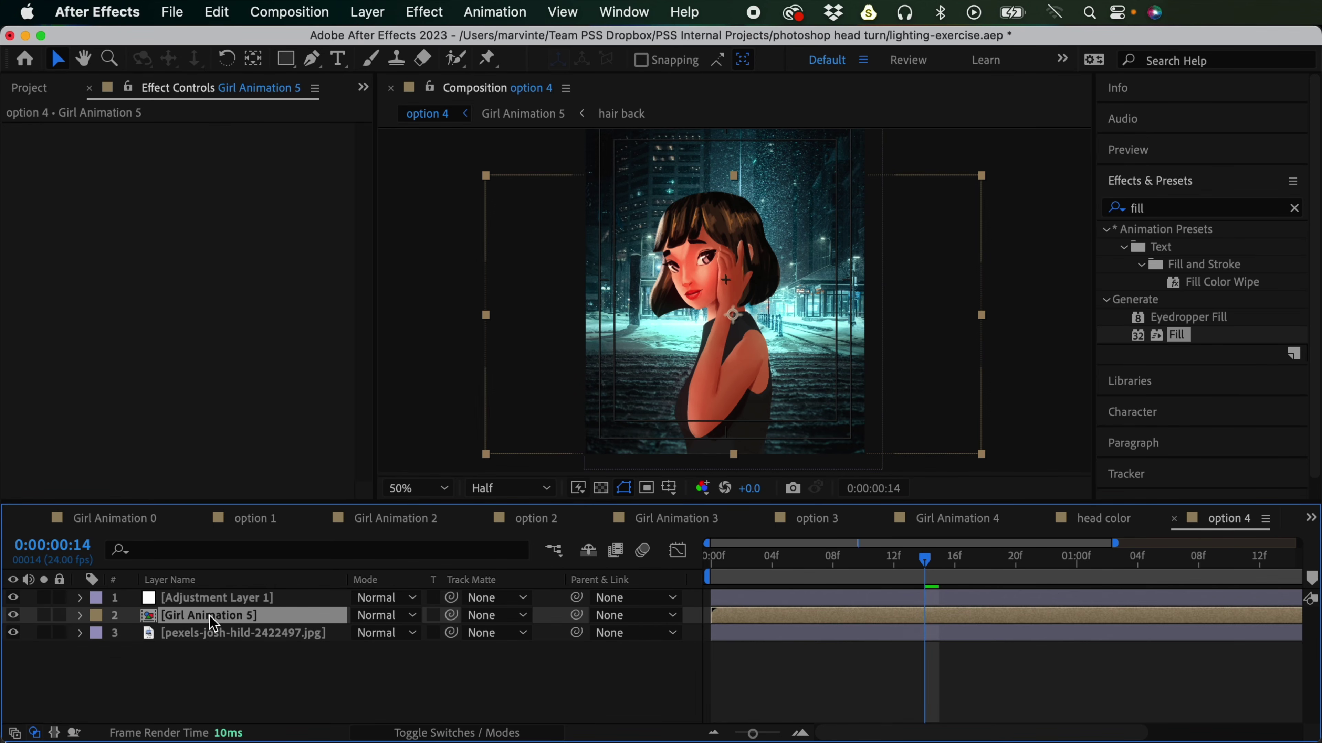
pyautogui.click(14, 616)
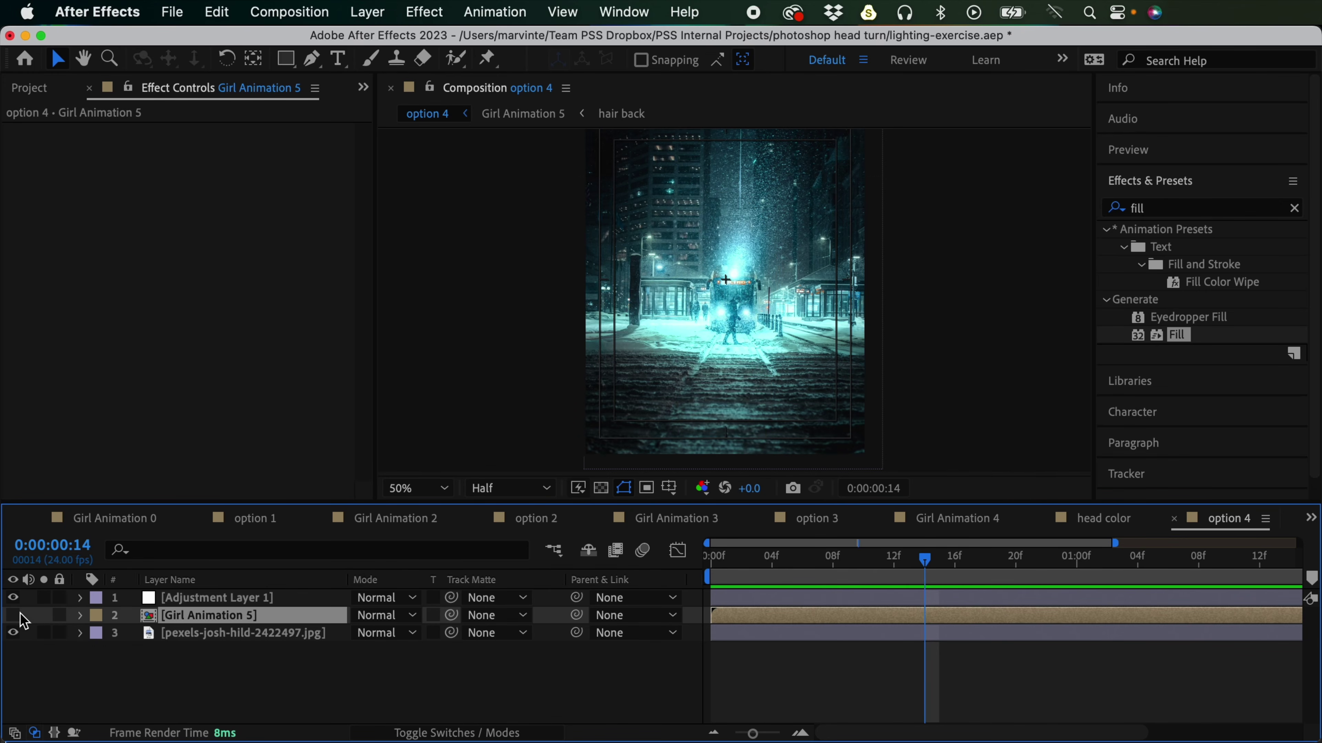
# Step: Make the Girl Animation 5 layer visible again over the snowy street background
pyautogui.click(880, 679)
pyautogui.click(892, 634)
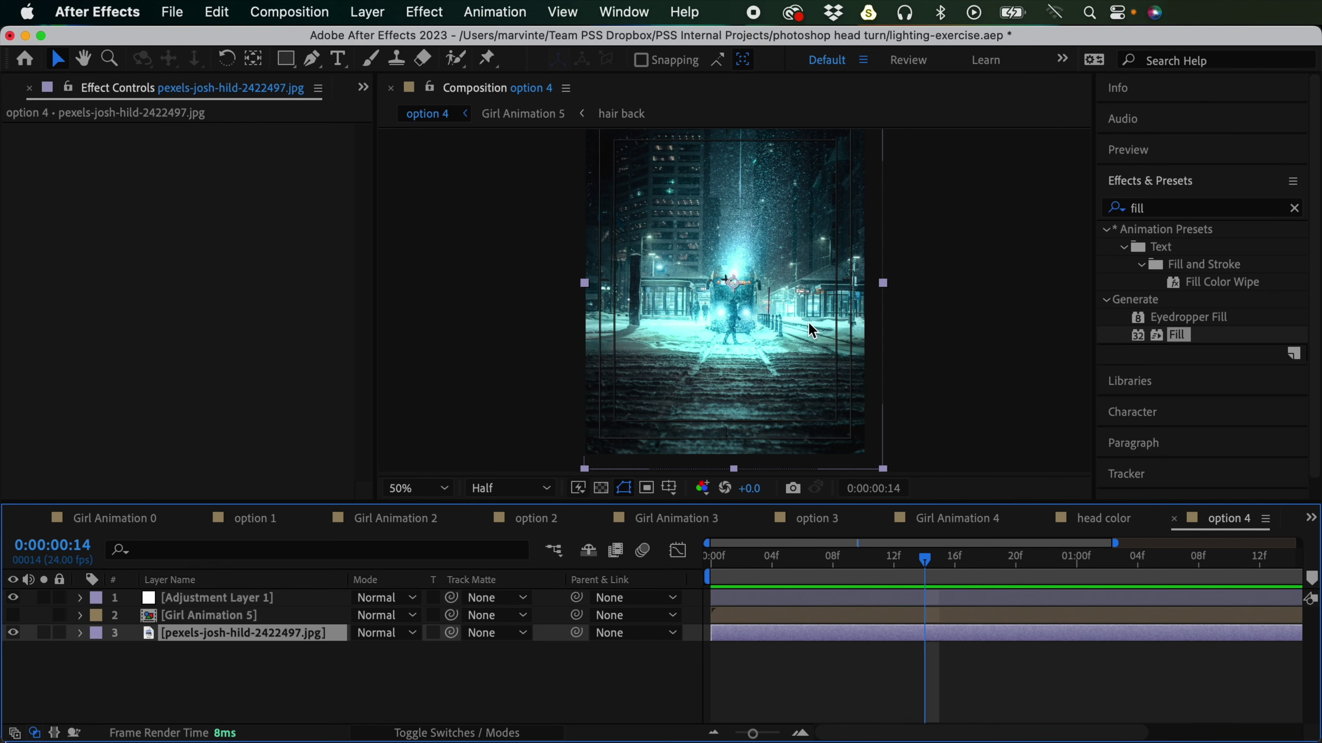
pyautogui.click(13, 615)
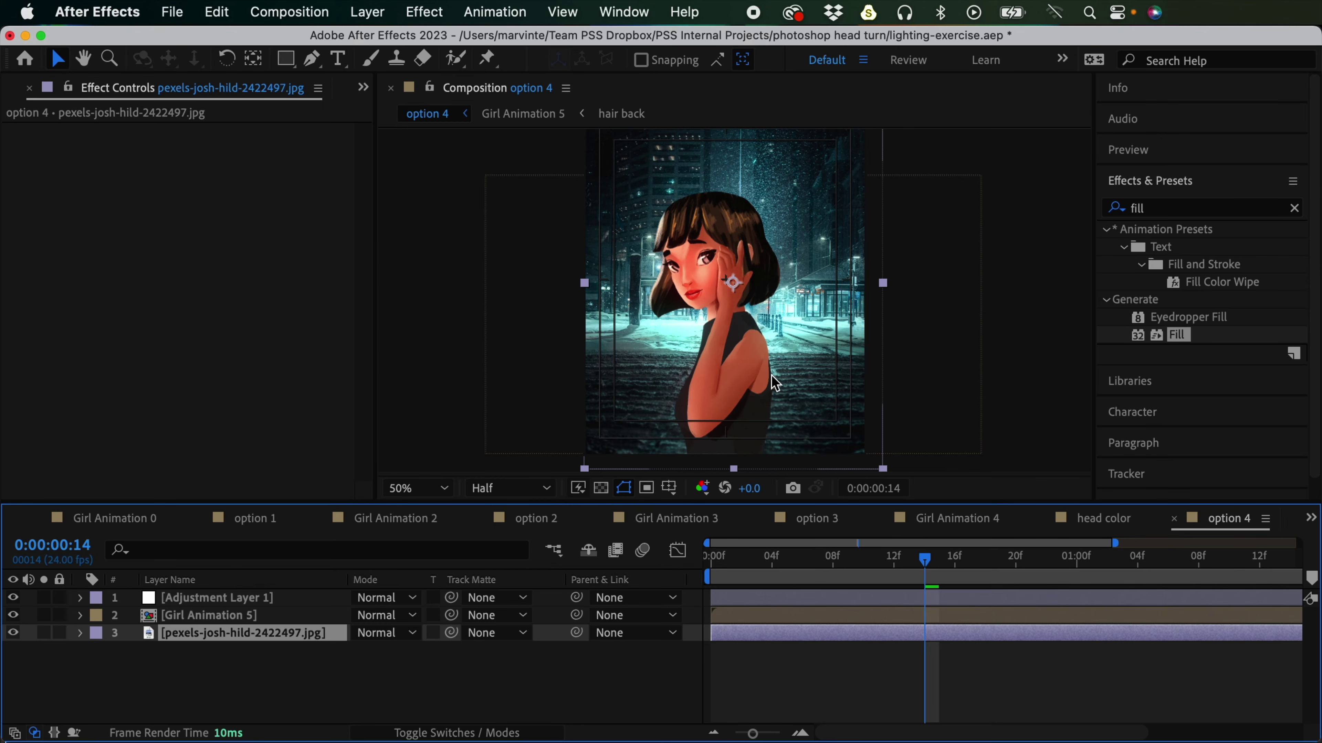
# Step: Enlarge the snowy street background slightly and shift it down so it frames the girl while still filling the composition
pyautogui.moveTo(882, 282); pyautogui.dragTo(915, 283)
pyautogui.moveTo(879, 369); pyautogui.dragTo(947, 371)
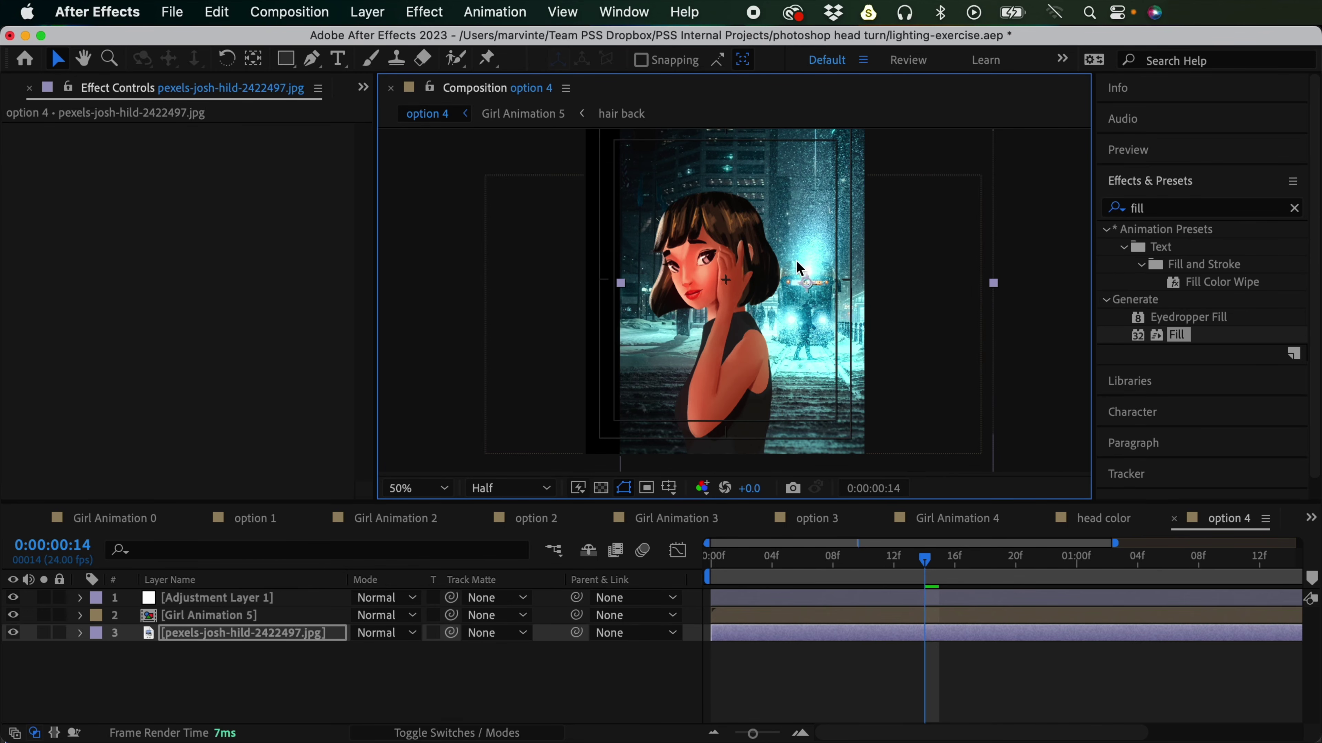
pyautogui.press('super+z')
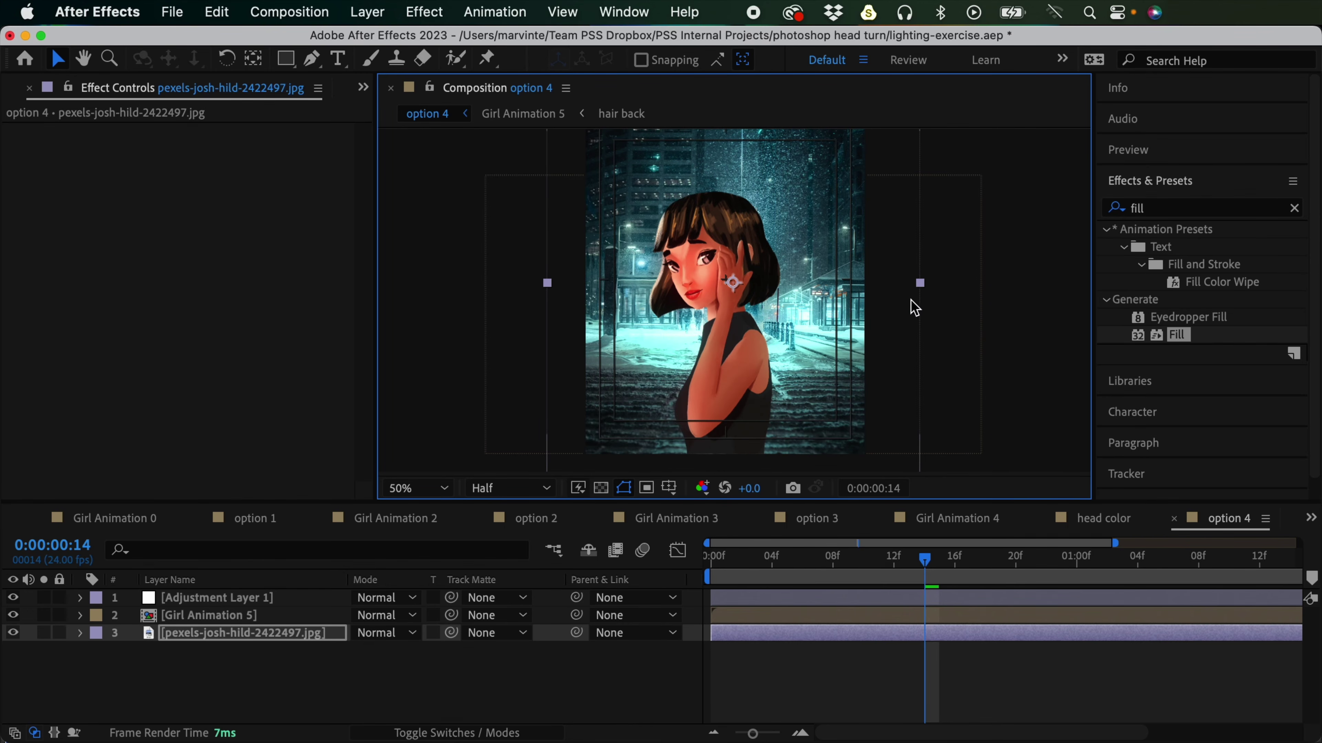
pyautogui.moveTo(920, 283); pyautogui.dragTo(897, 282)
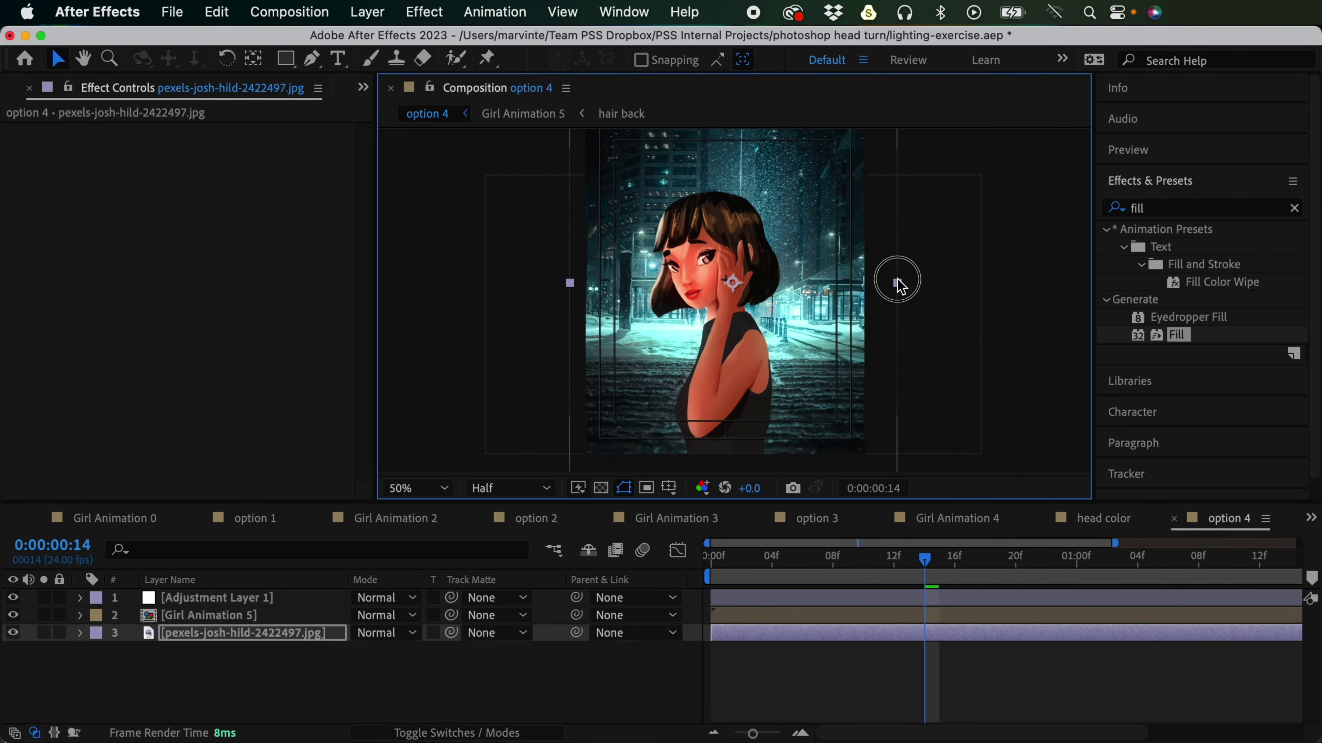
pyautogui.scroll(3, 899, 298)
pyautogui.hotkey('shift', 'Down')
pyautogui.moveTo(888, 360); pyautogui.dragTo(884, 358)
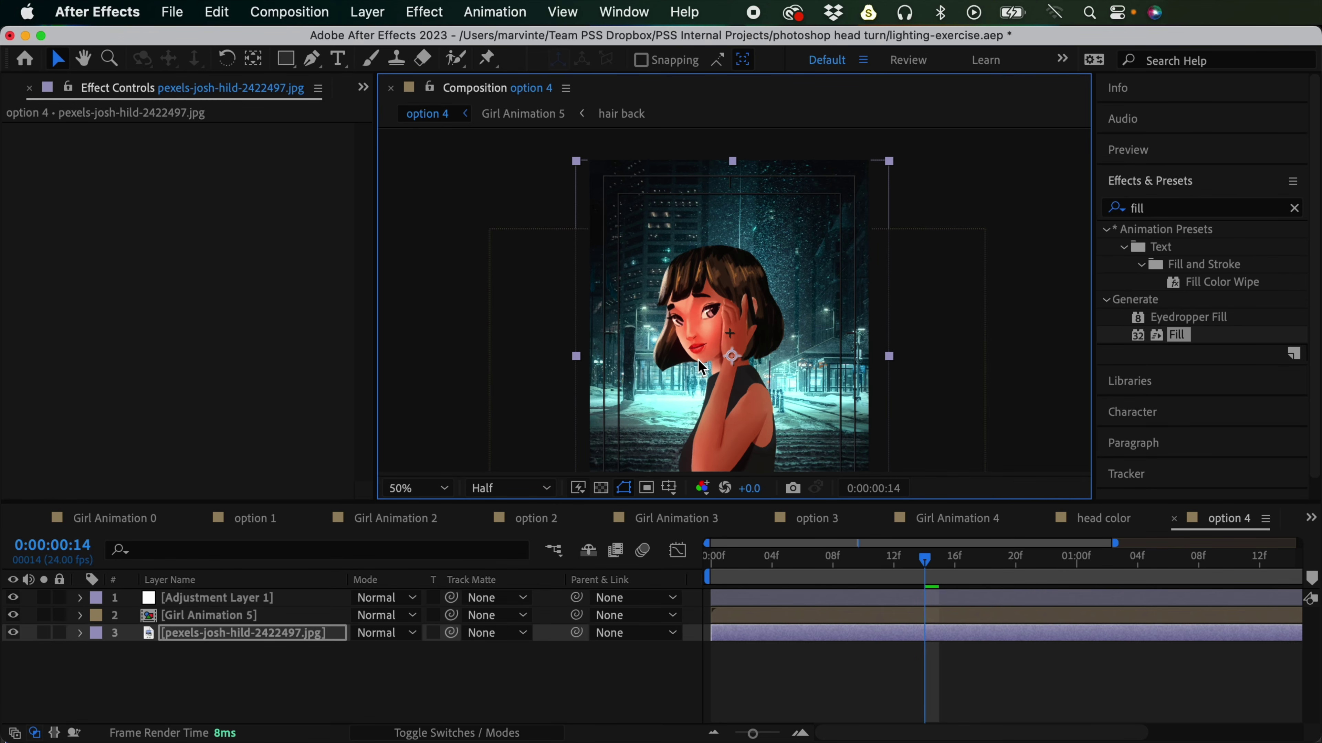
pyautogui.scroll(-3, 905, 357)
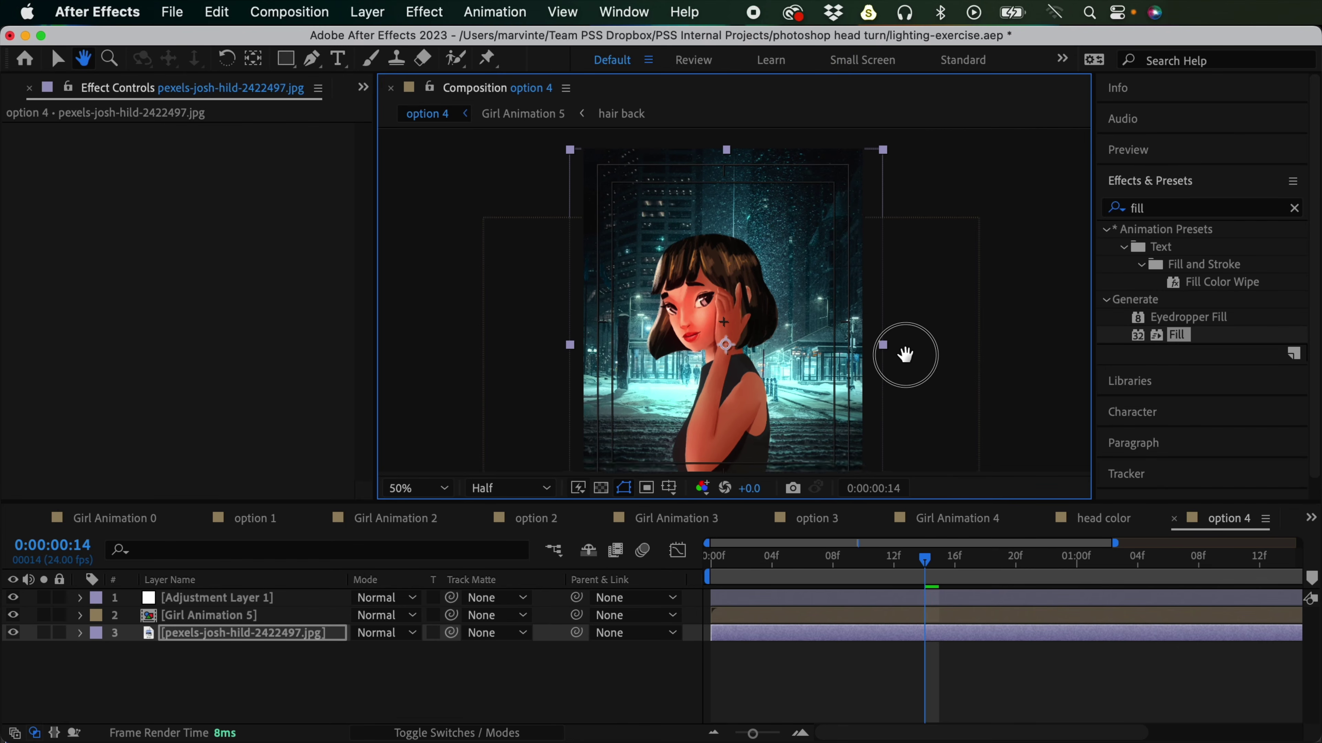
# Step: Apply a Gaussian Blur to the snowy street background layer with a Blurriness of 25
pyautogui.click(1165, 207)
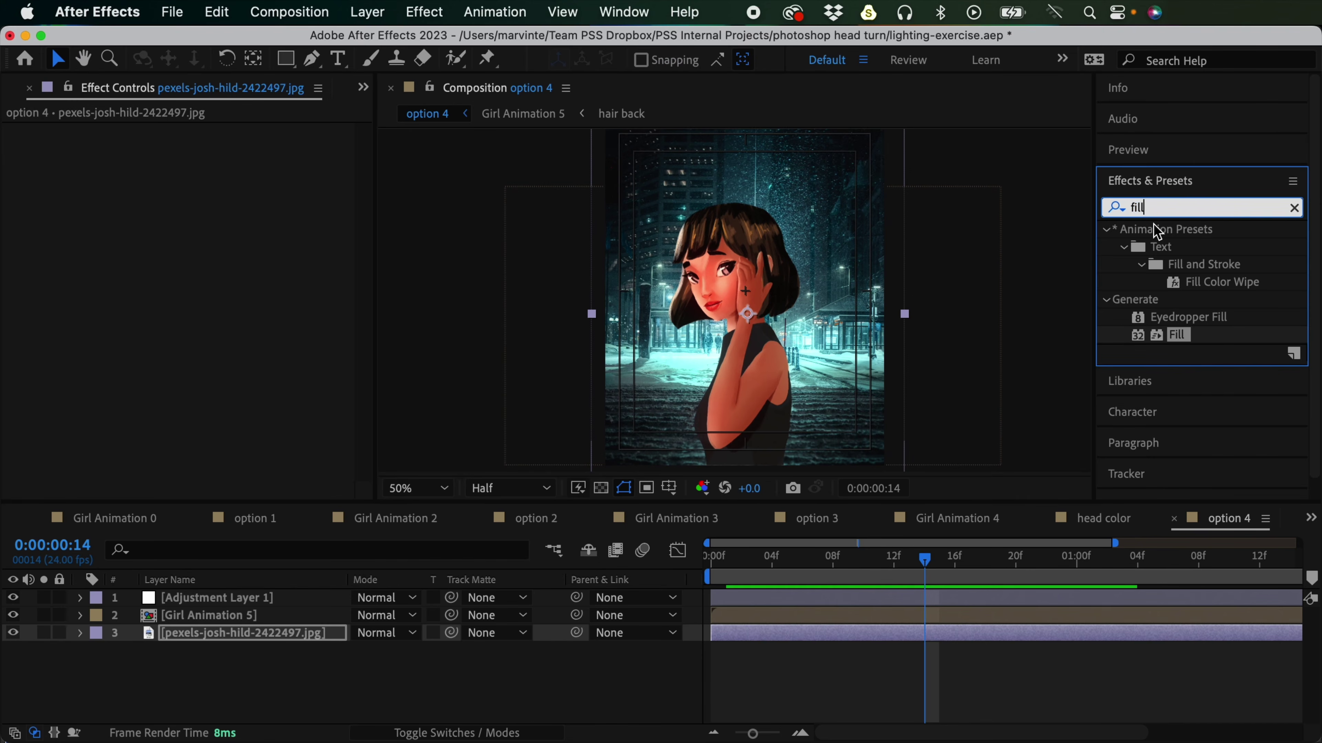
pyautogui.write('ga')
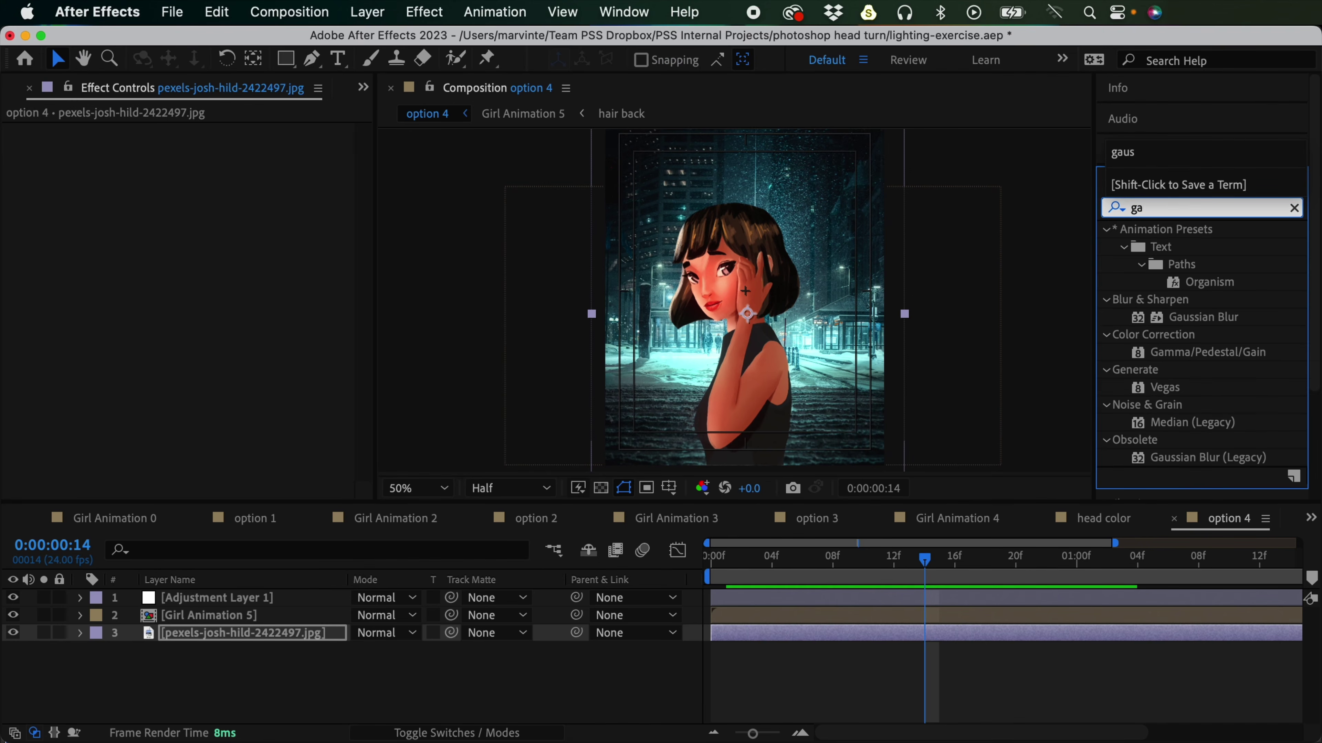
pyautogui.write('us')
pyautogui.doubleClick(1198, 249)
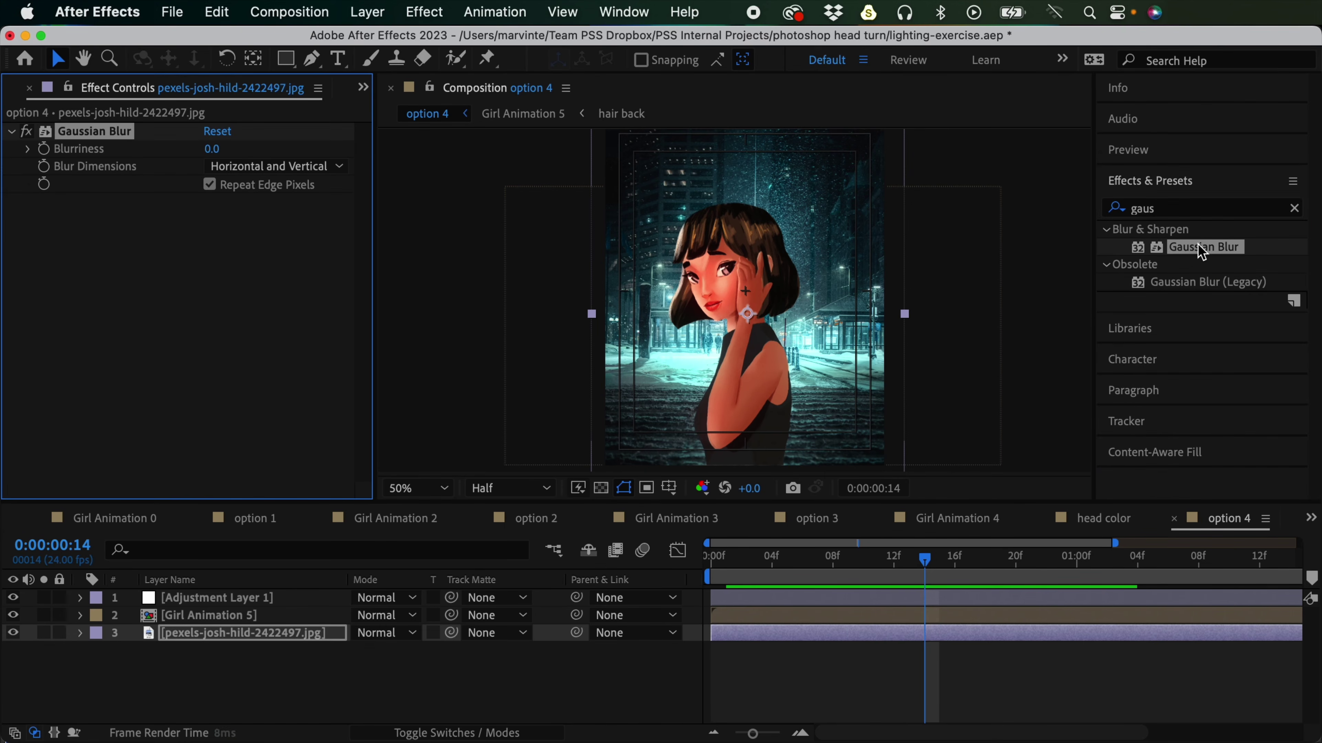
pyautogui.click(212, 149)
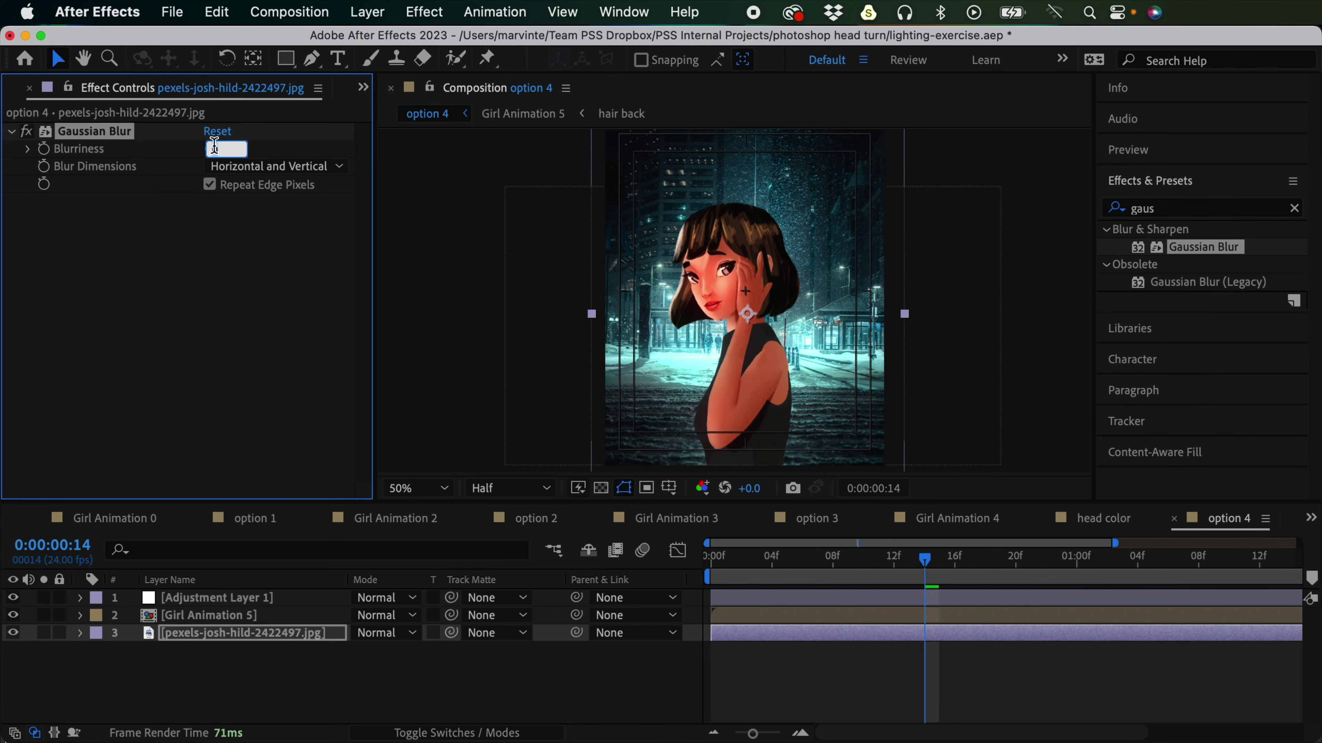
pyautogui.write('15')
pyautogui.press('Return')
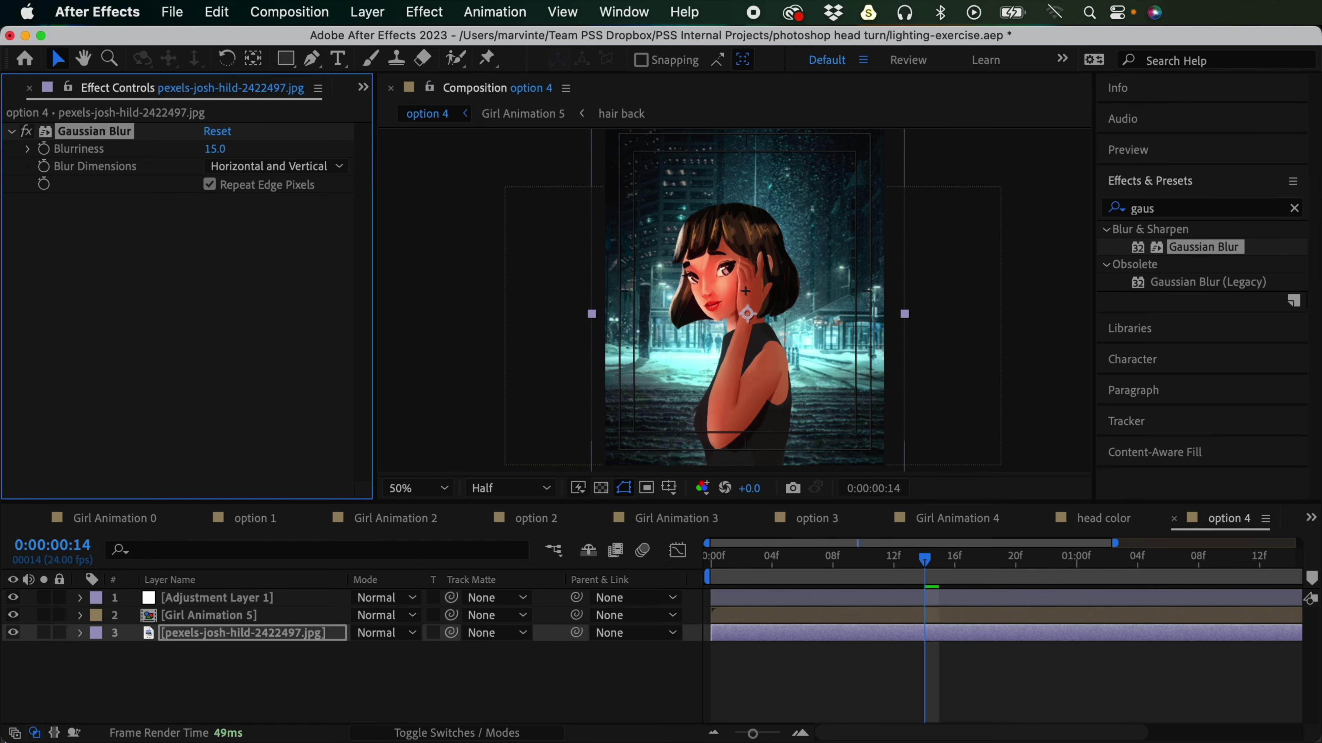
pyautogui.click(213, 148)
pyautogui.press('Return')
pyautogui.click(844, 669)
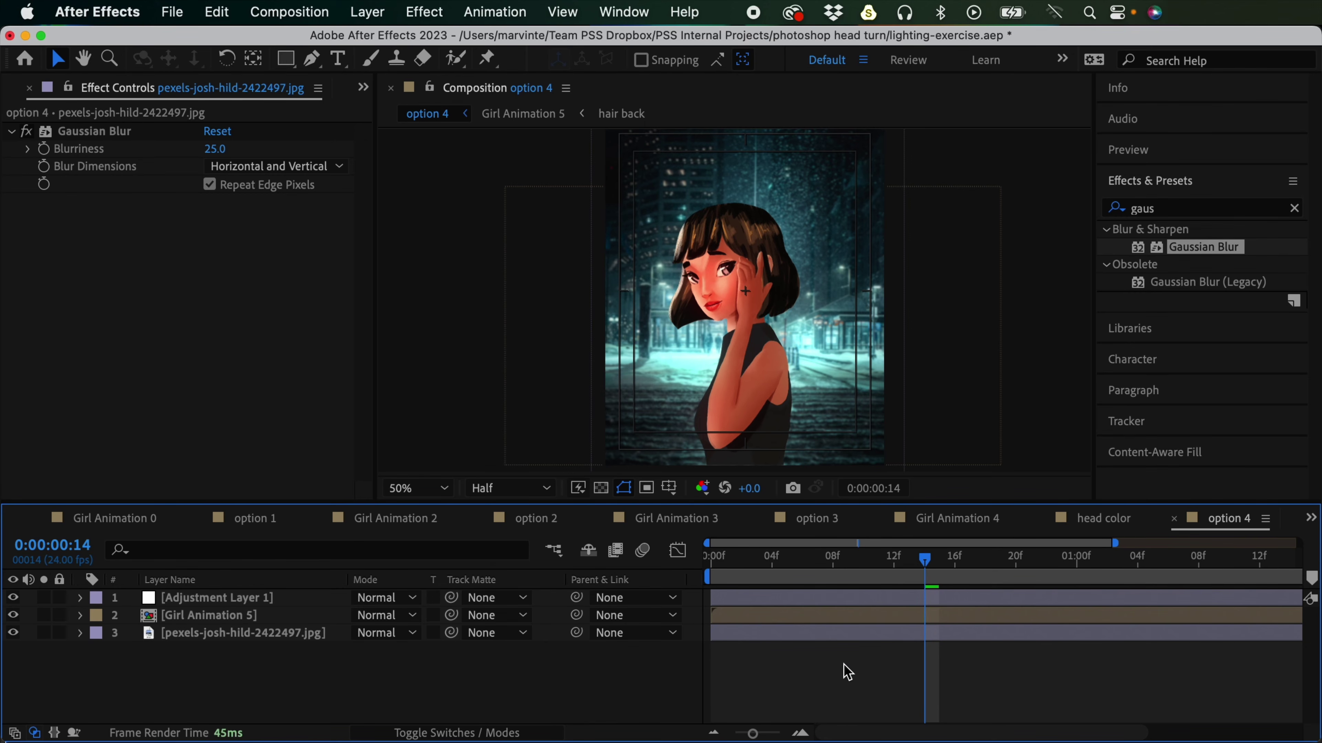
# Step: Inspect the girl's layers inside the Girl Animation 5 precomp and return to the option 4 composition
pyautogui.click(258, 620)
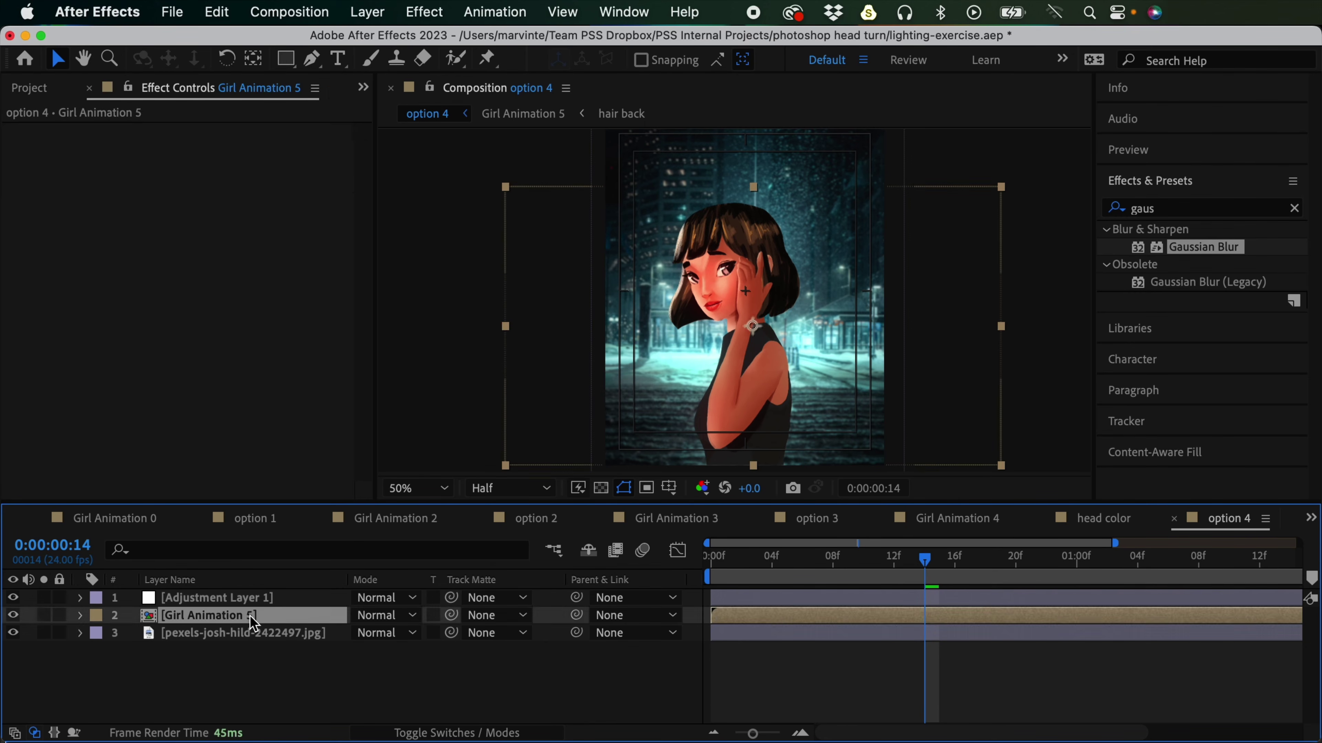
pyautogui.click(773, 368)
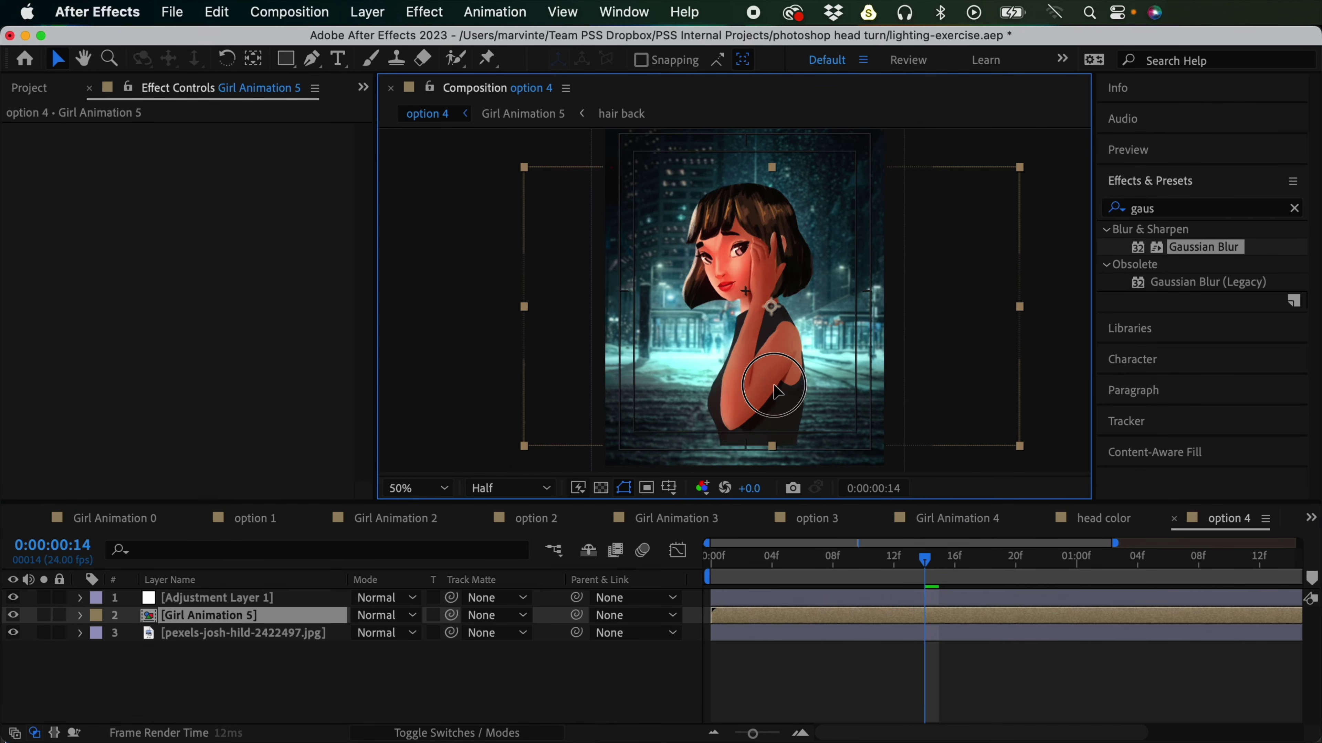
pyautogui.doubleClick(759, 383)
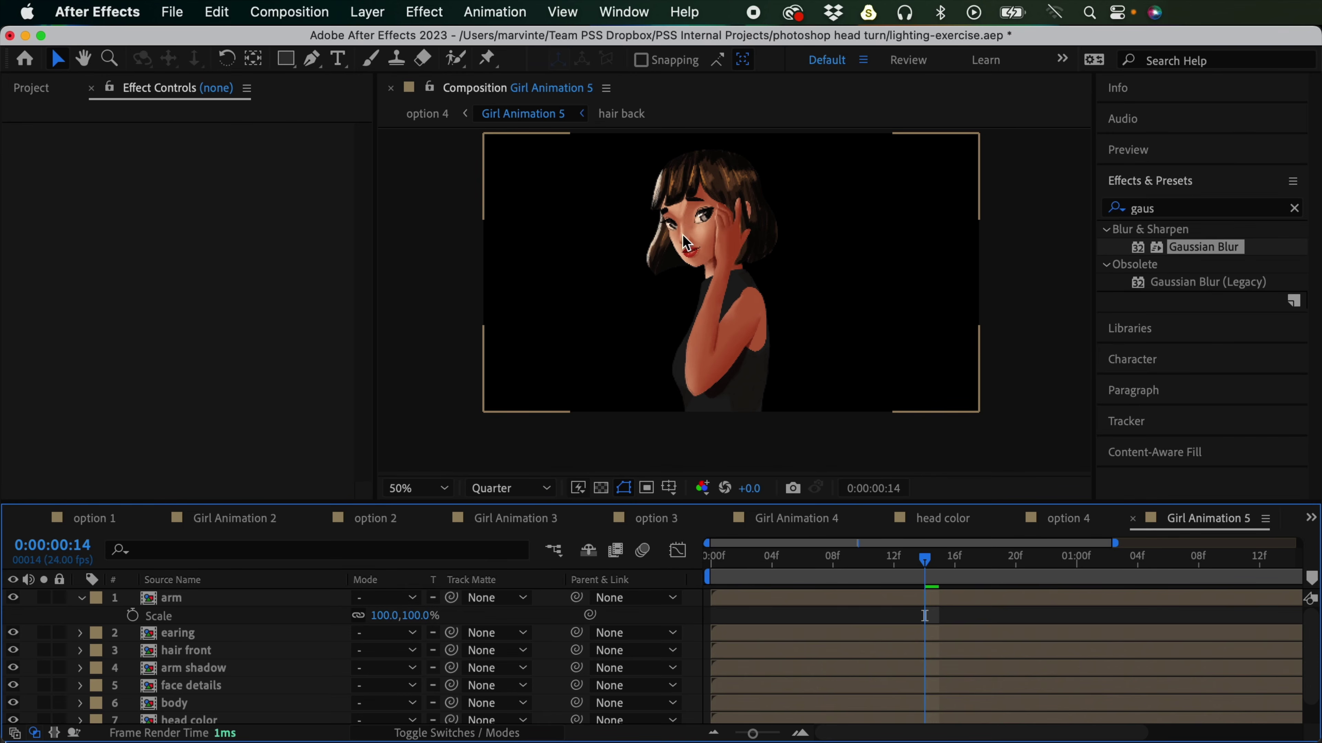
pyautogui.click(446, 115)
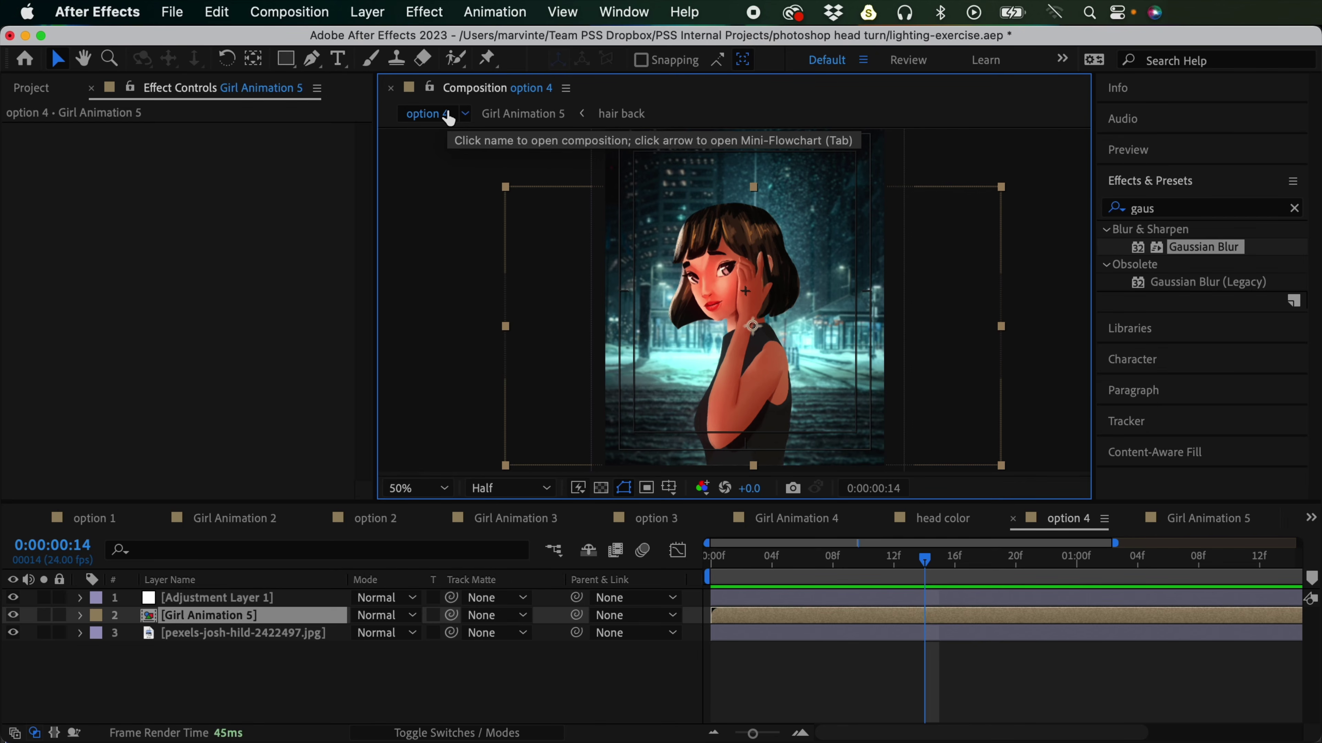
# Step: Duplicate the Girl Animation 5 layer and use the lower copy as the upper copy's track matte
pyautogui.press('super+d')
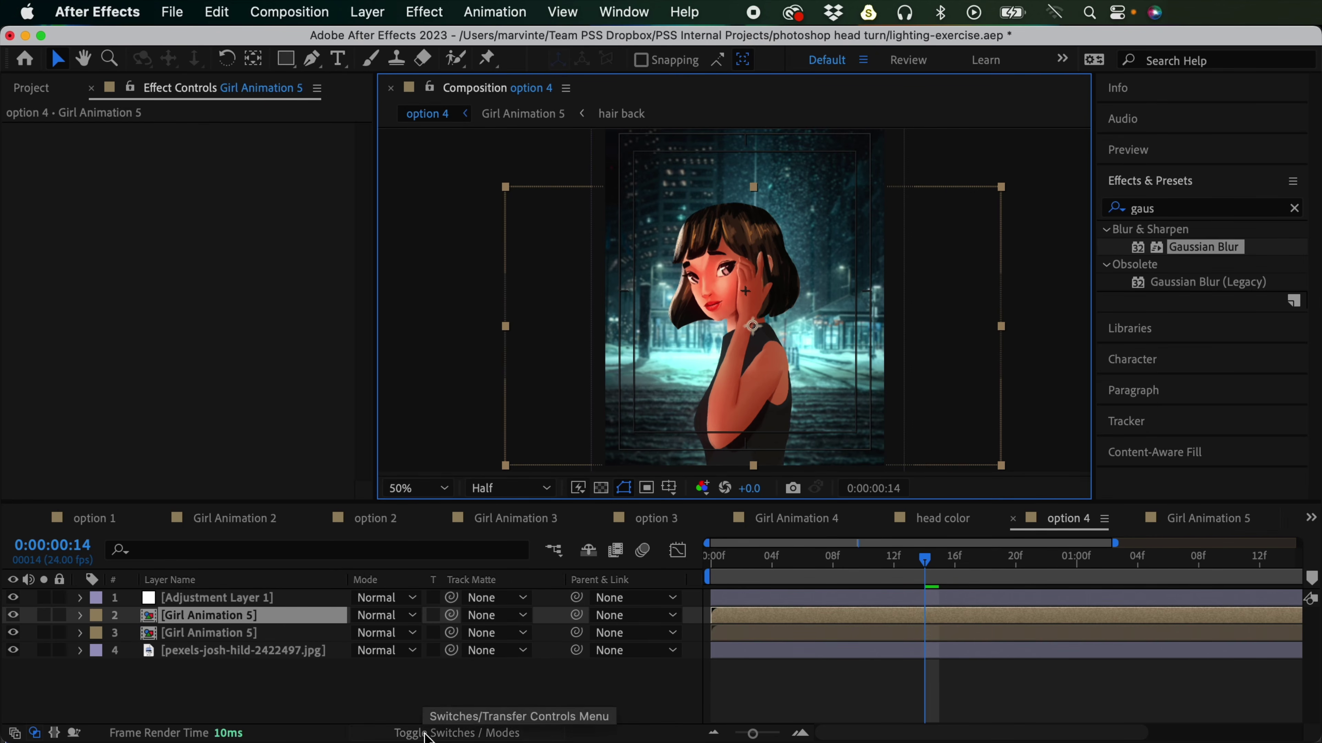
pyautogui.click(419, 733)
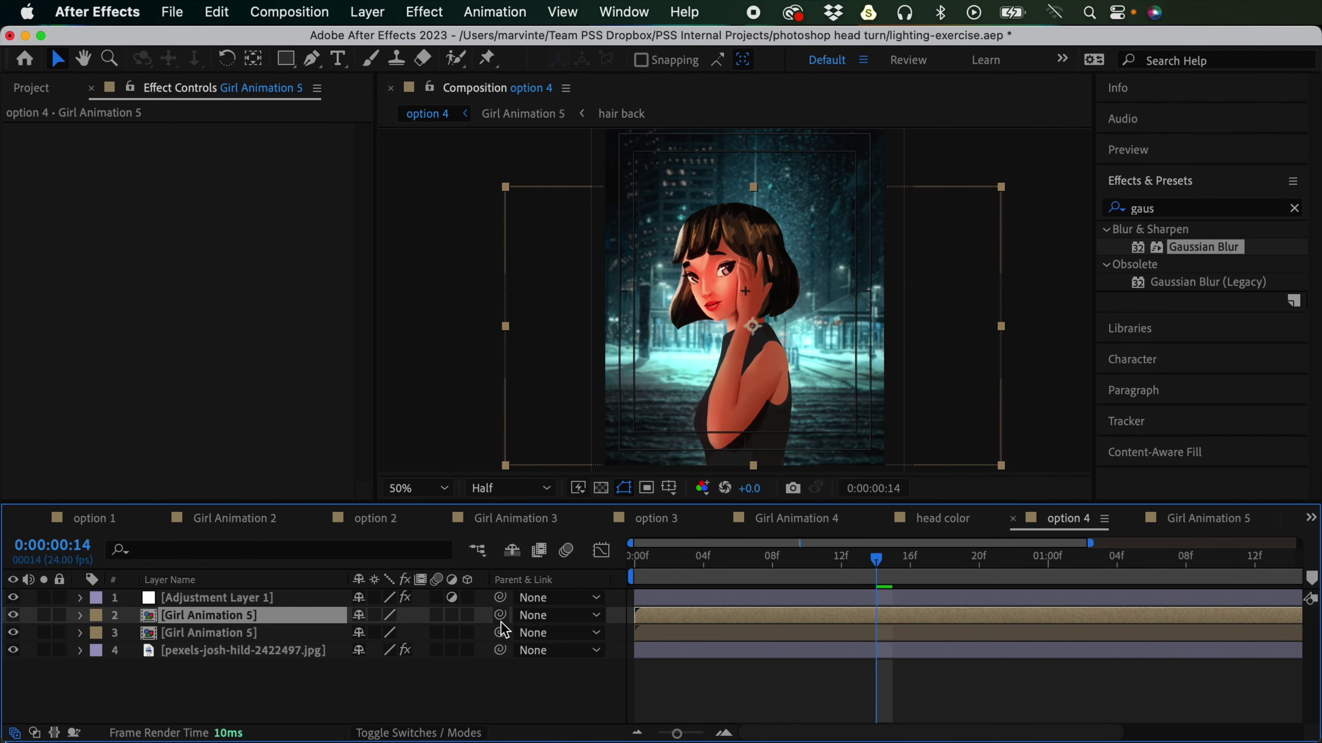
pyautogui.click(447, 733)
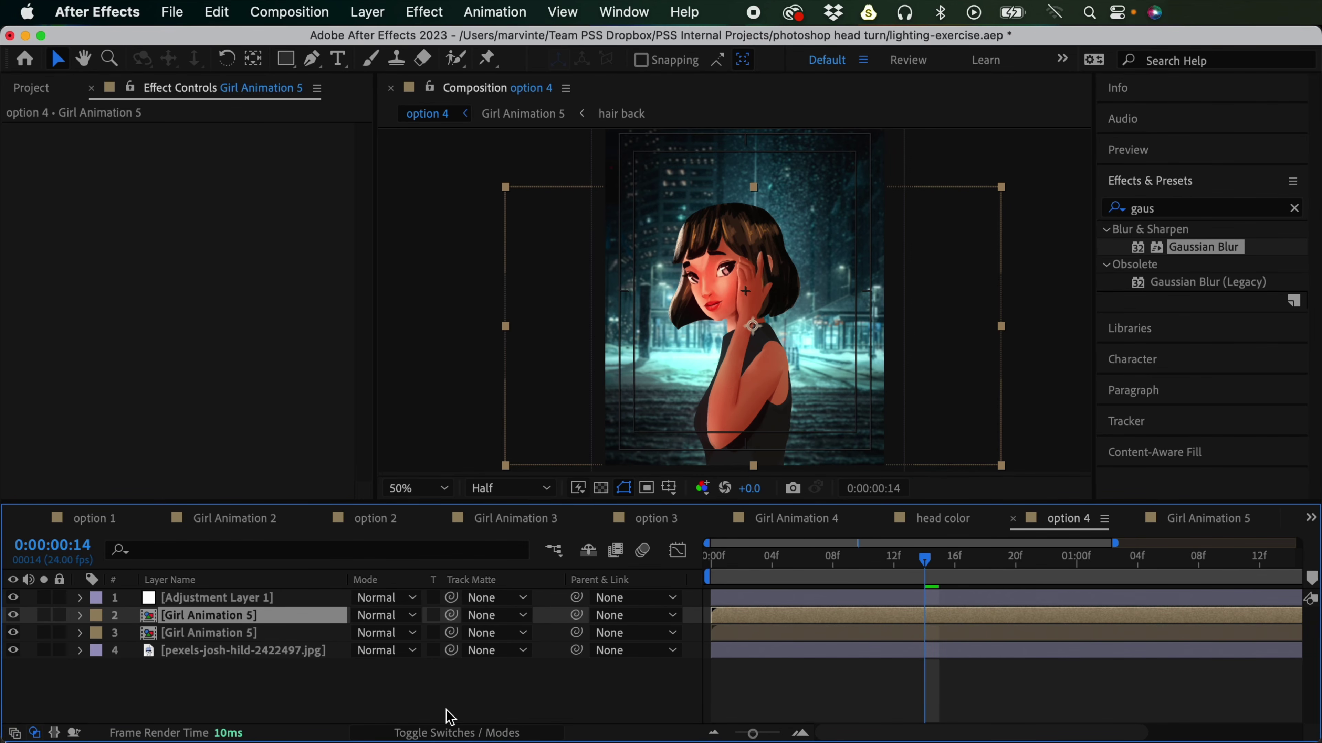
pyautogui.click(448, 618)
pyautogui.moveTo(444, 620); pyautogui.dragTo(313, 641)
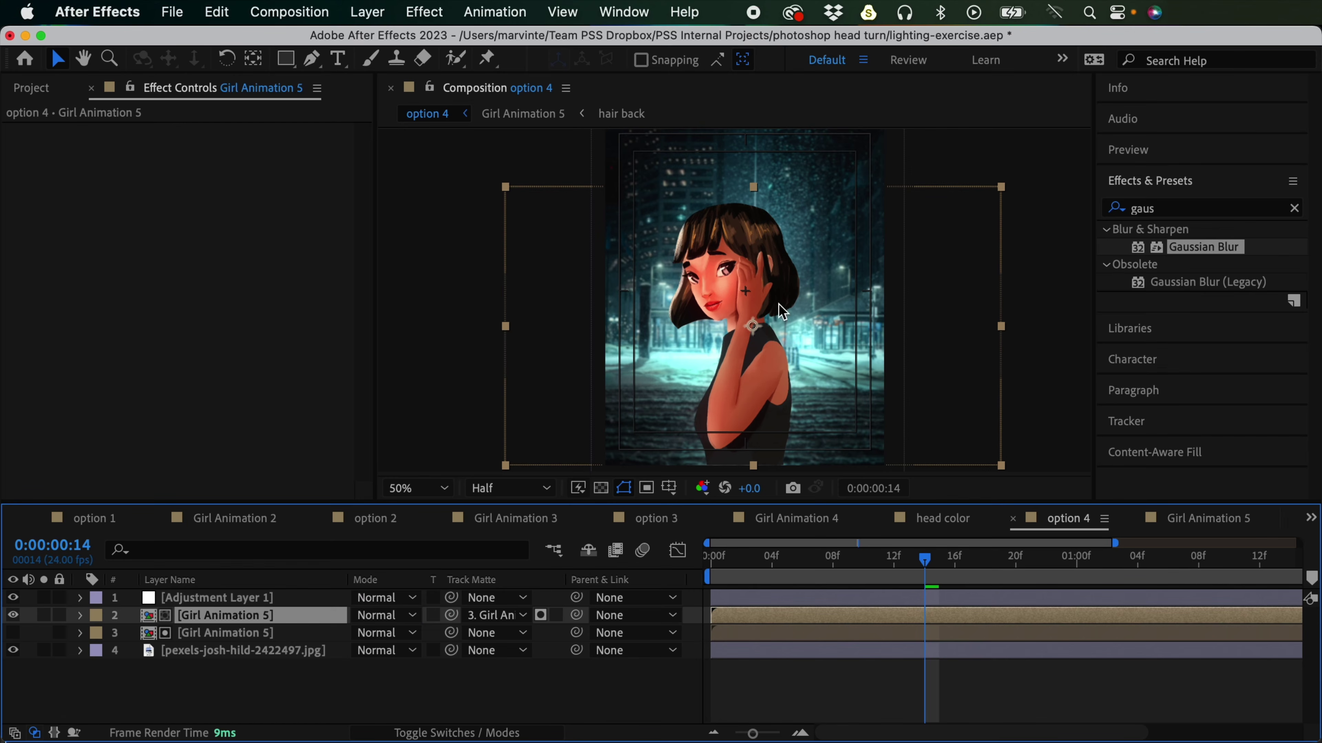
# Step: Apply a Fill effect to the upper Girl Animation 5 copy with the dark blue color 09192B
pyautogui.click(1163, 212)
pyautogui.doubleClick(1163, 209)
pyautogui.write('fill')
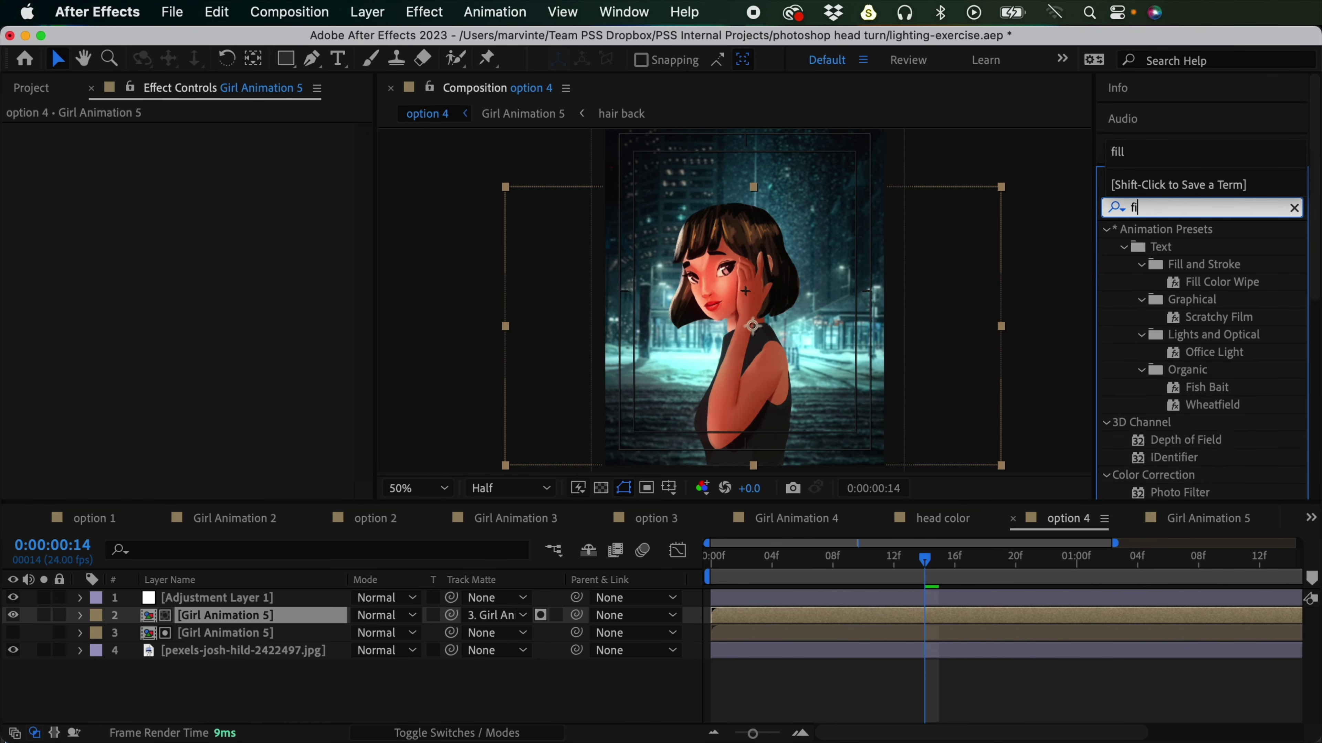
pyautogui.click(1179, 336)
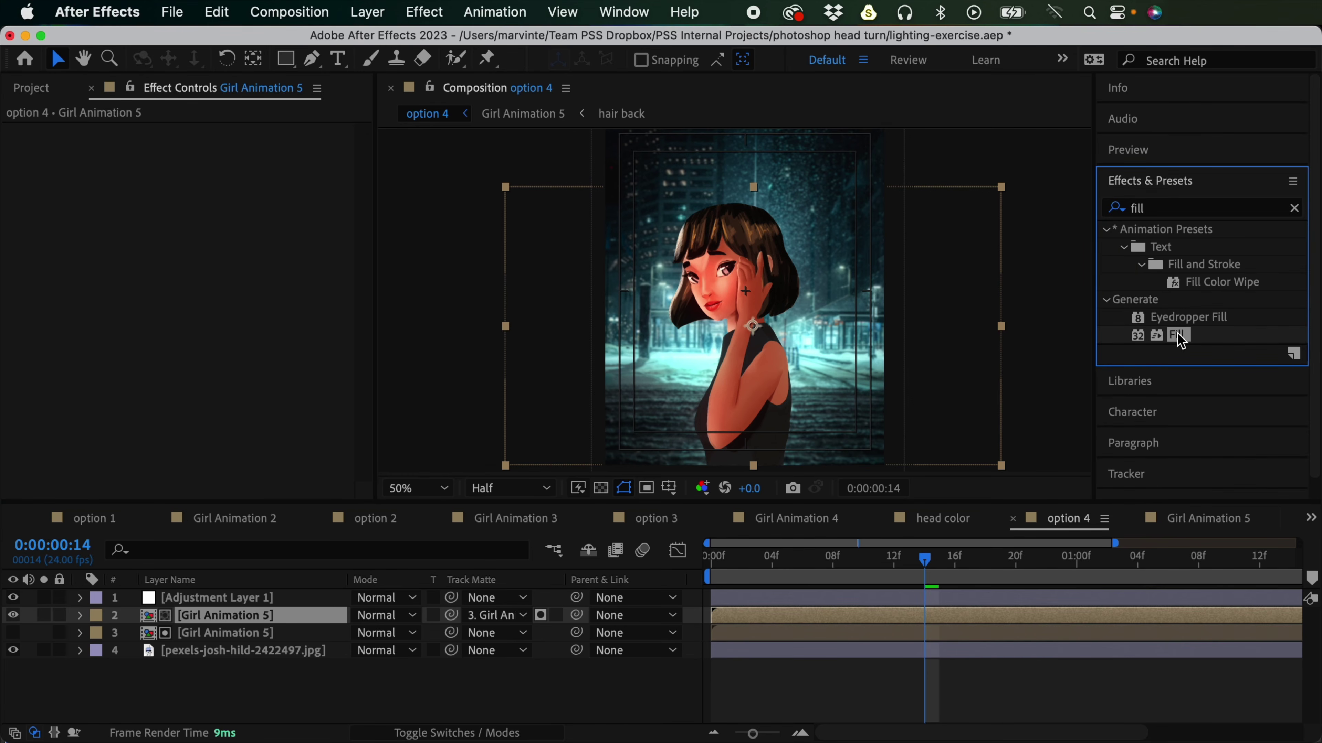
pyautogui.doubleClick(1179, 336)
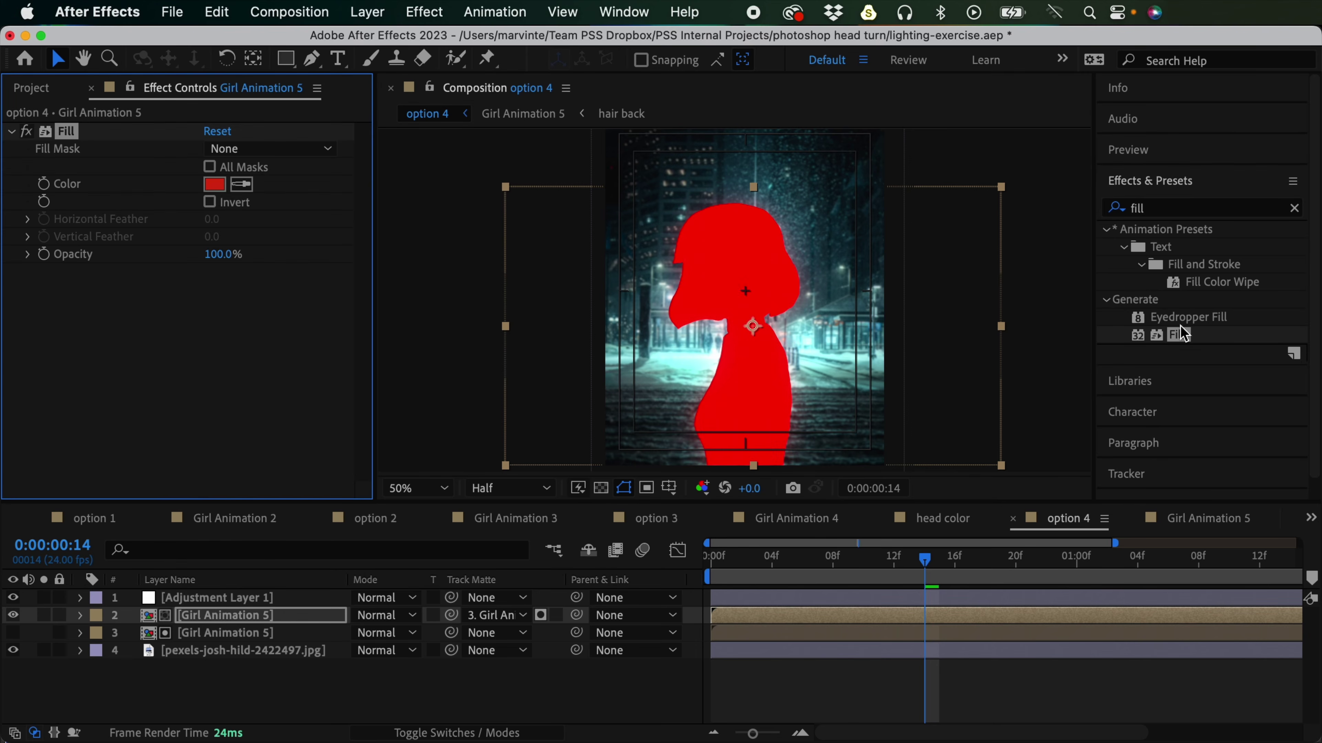
pyautogui.click(214, 184)
pyautogui.write('09192B')
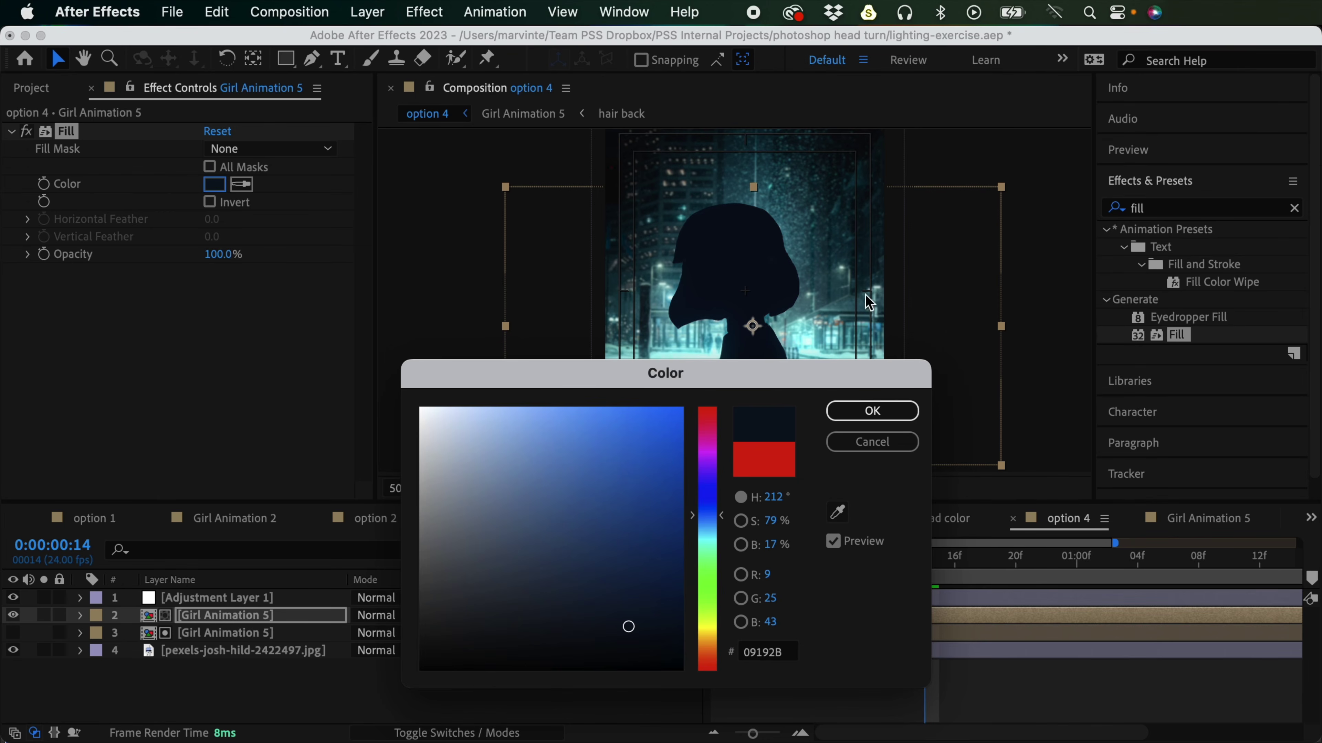
pyautogui.click(866, 411)
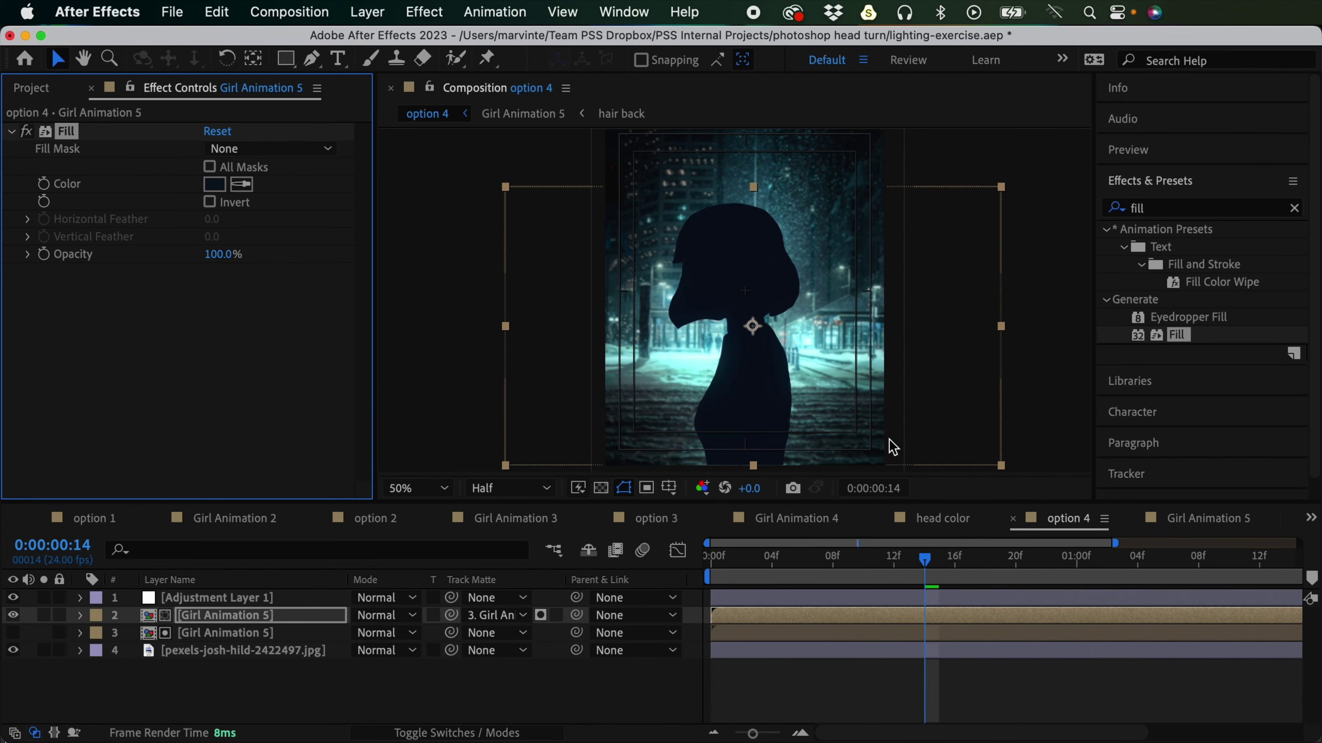
# Step: Set the filled Girl Animation 5 layer's blending mode to Multiply and make the lower copy visible beneath it
pyautogui.click(395, 617)
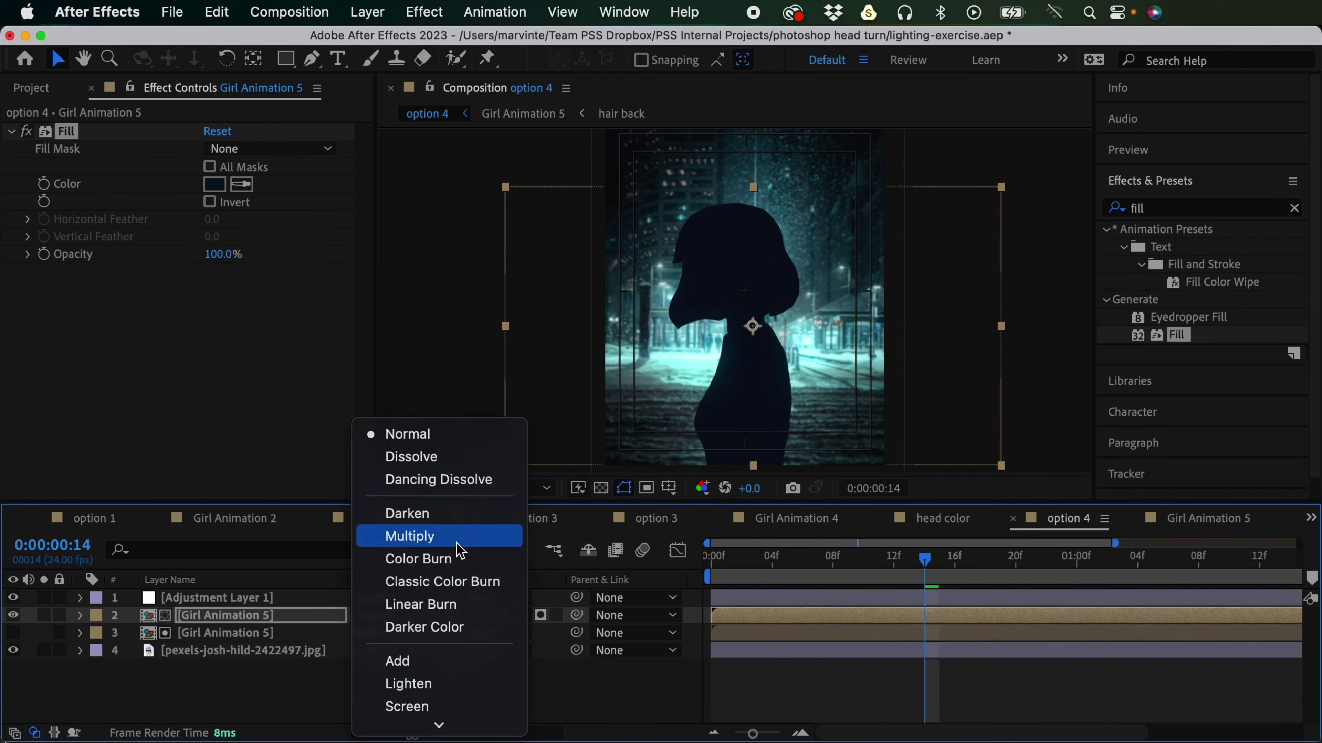
pyautogui.click(455, 539)
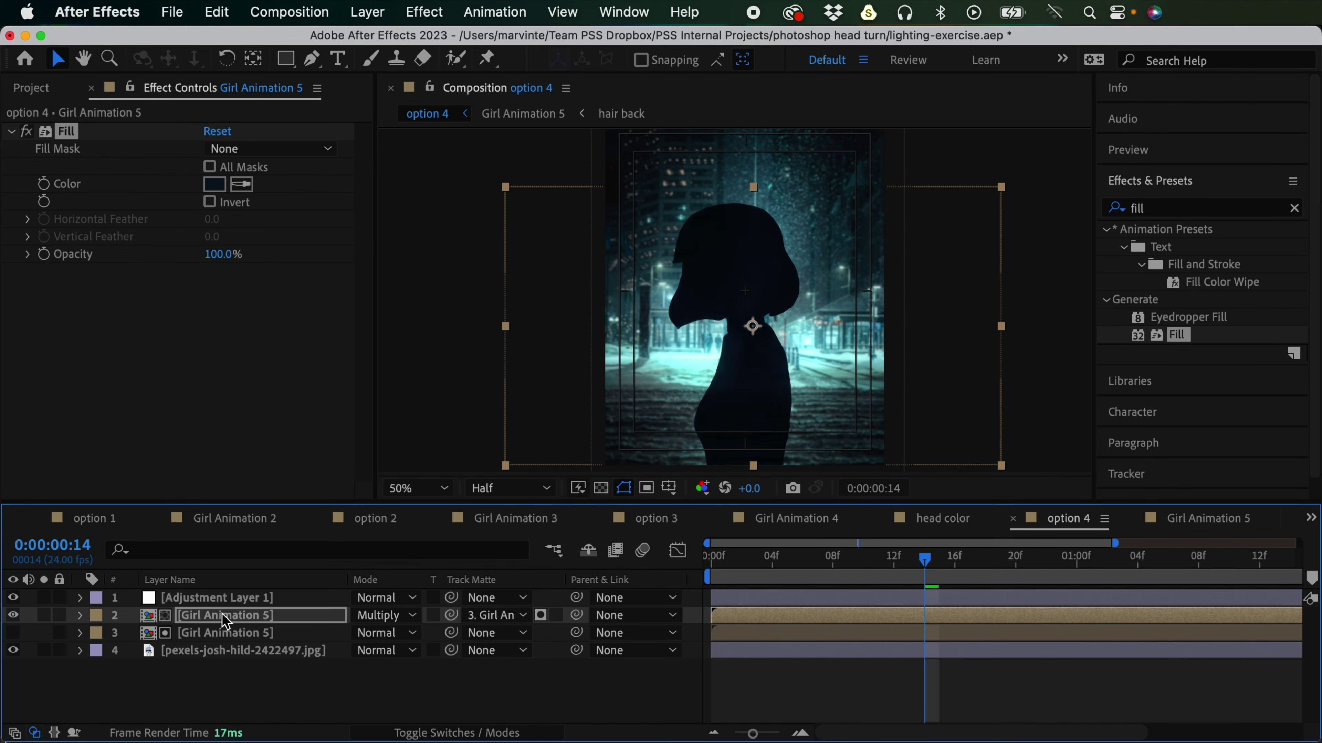
pyautogui.click(206, 639)
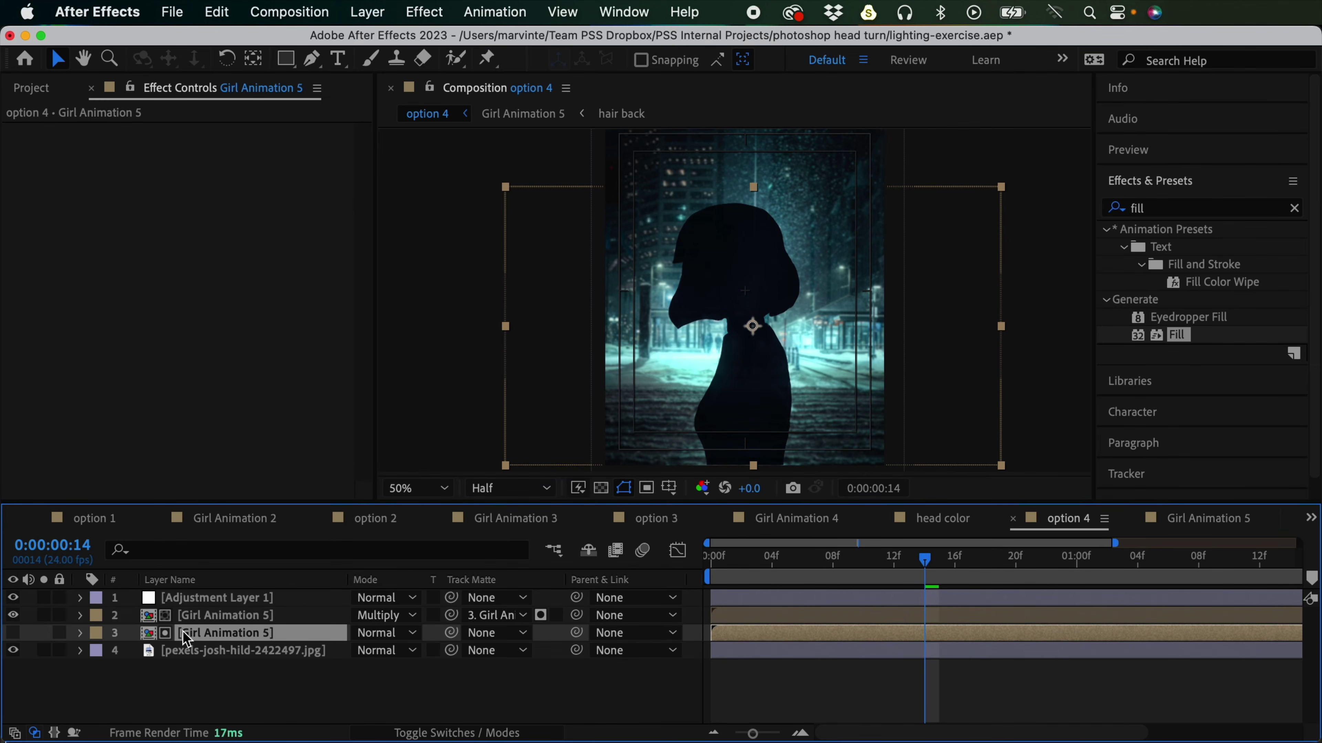
pyautogui.click(14, 633)
pyautogui.press('.')
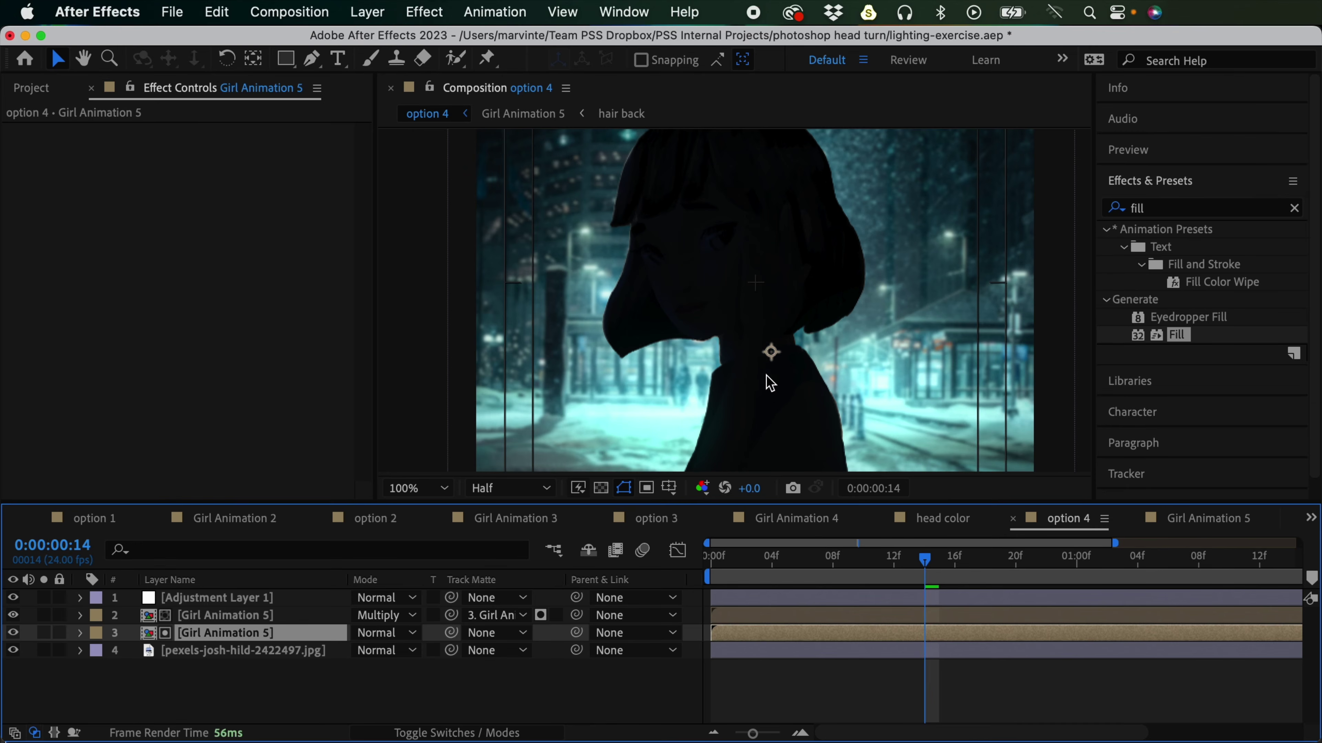
pyautogui.moveTo(738, 214); pyautogui.dragTo(699, 307)
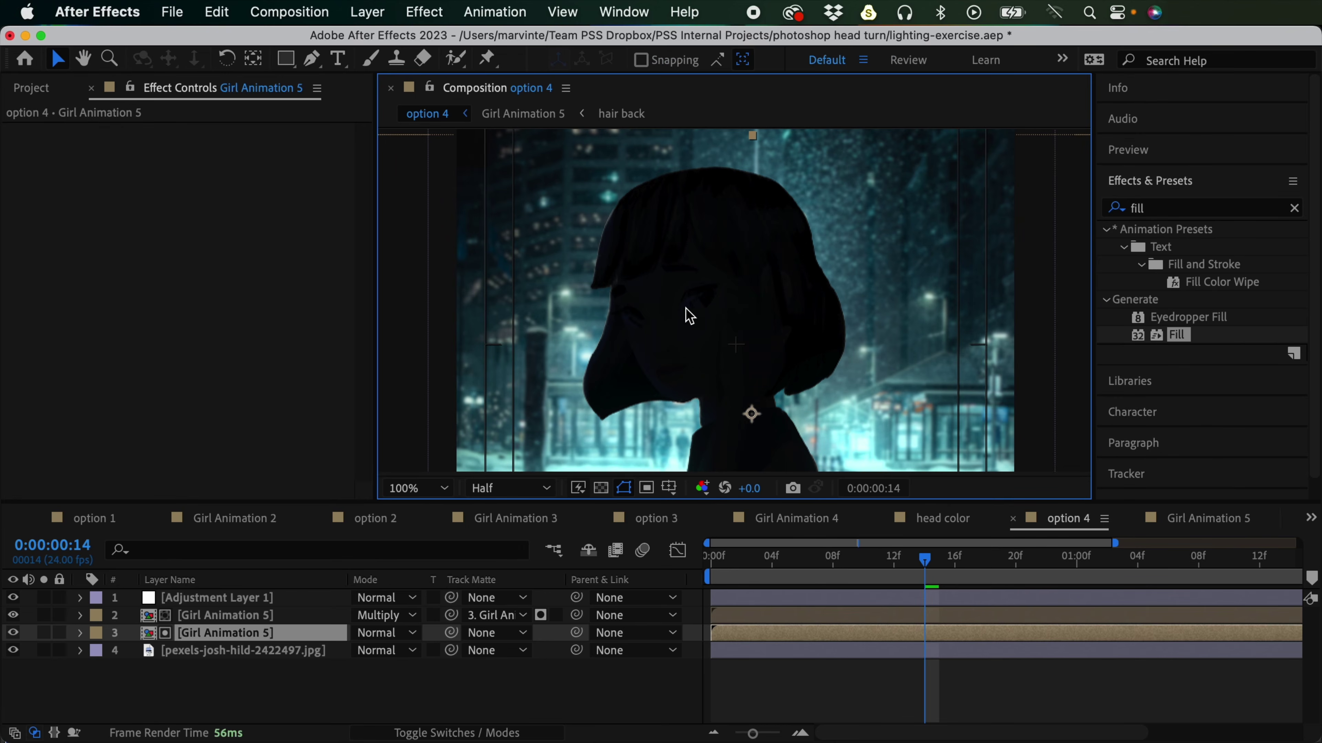
pyautogui.press(',')
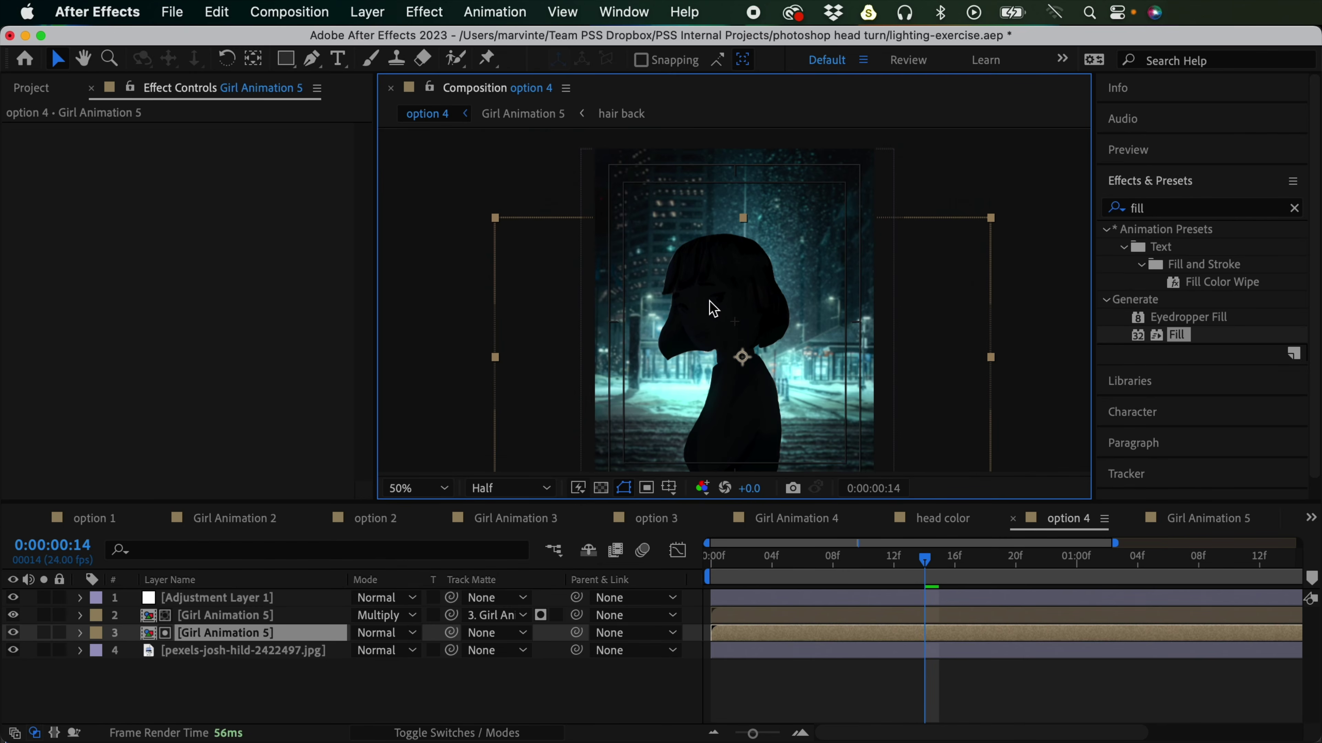
# Step: Lower the Multiply layer's opacity to 71% and preview the darkened girl at frame 21
pyautogui.click(786, 618)
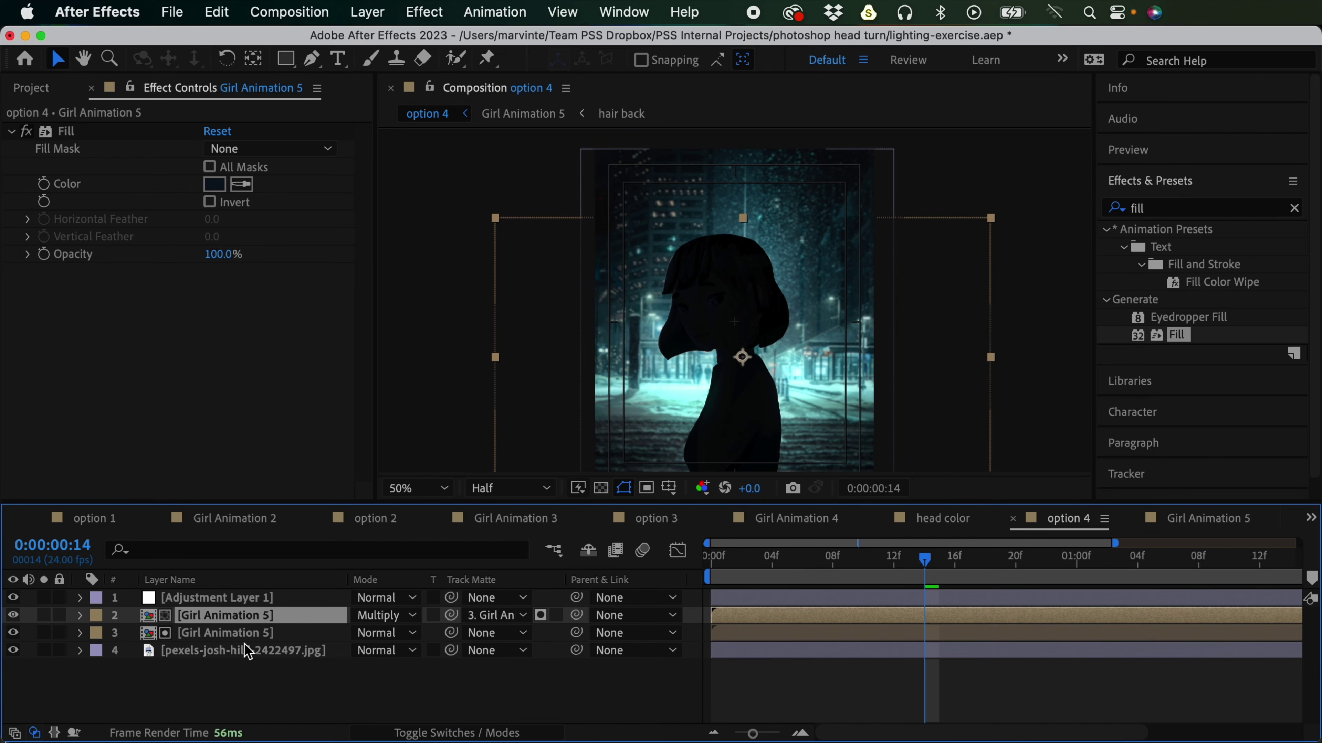
pyautogui.press('t')
pyautogui.click(363, 634)
pyautogui.moveTo(360, 634); pyautogui.dragTo(339, 643)
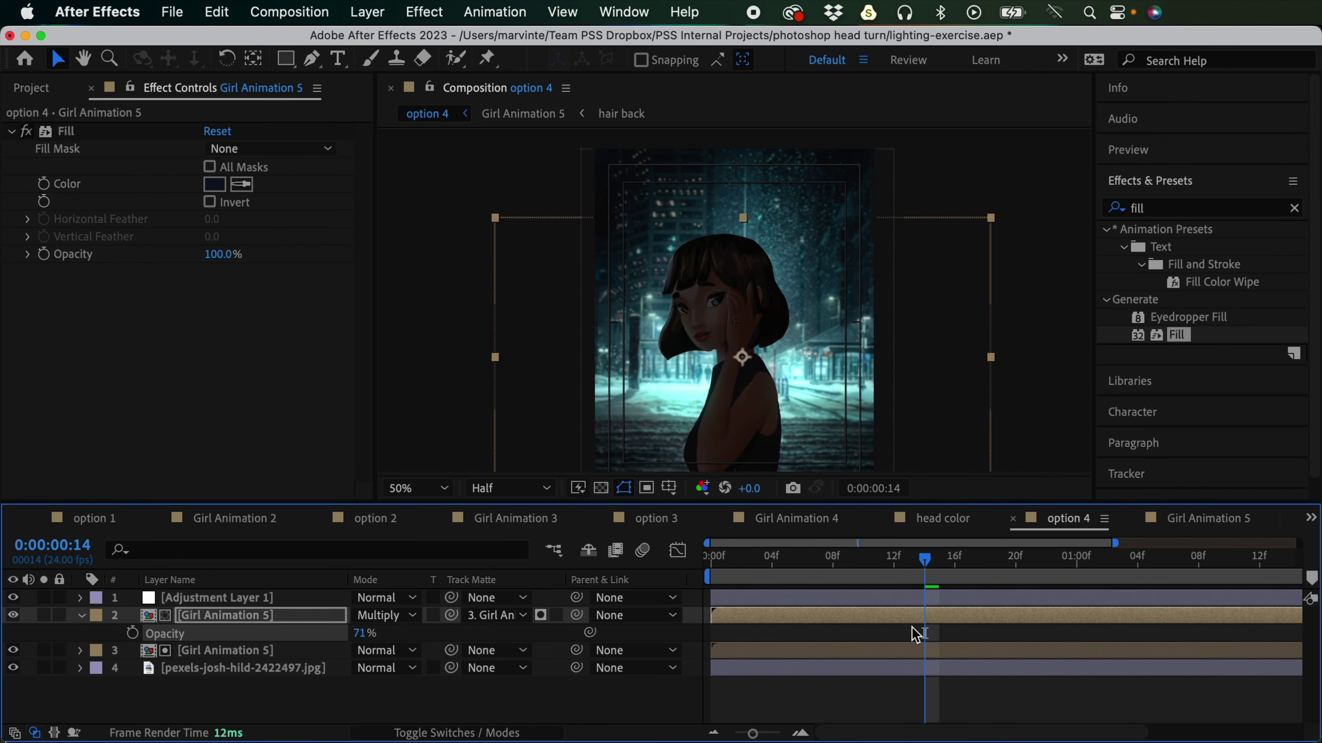
pyautogui.click(920, 630)
pyautogui.moveTo(922, 565); pyautogui.dragTo(1030, 564)
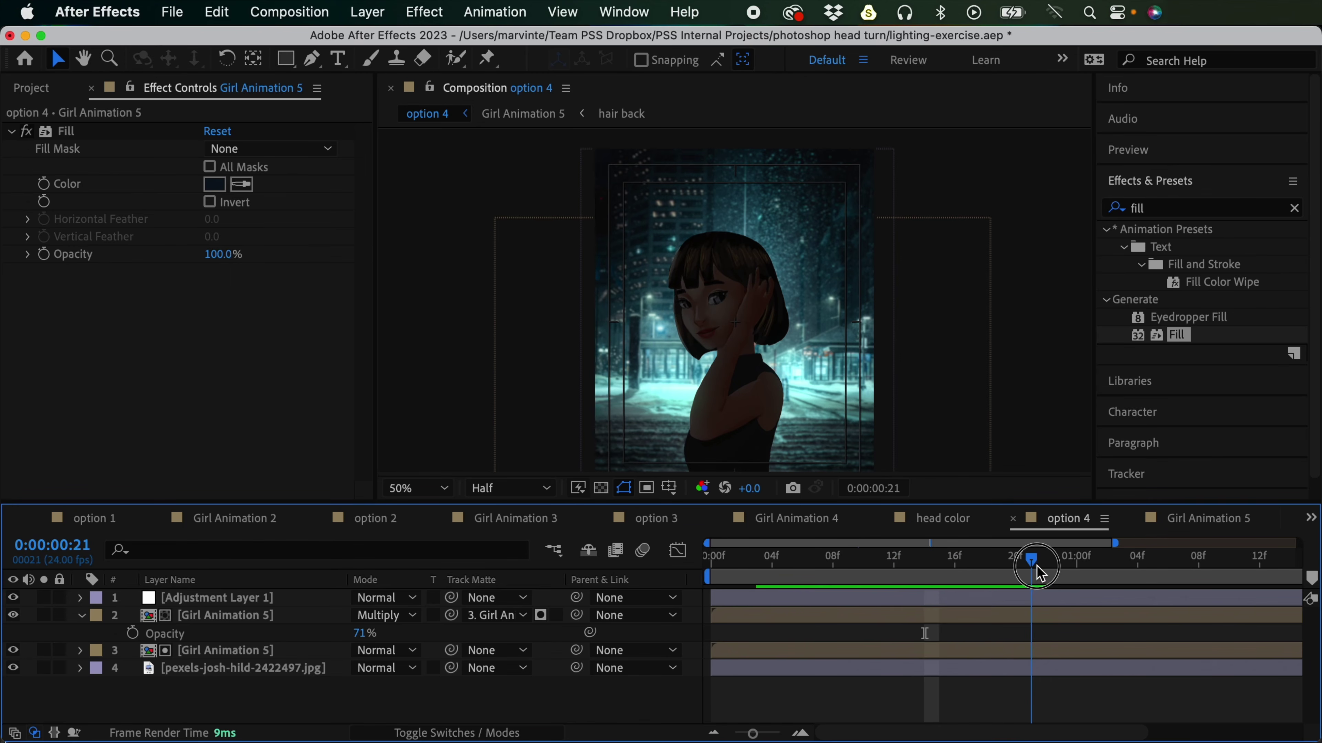
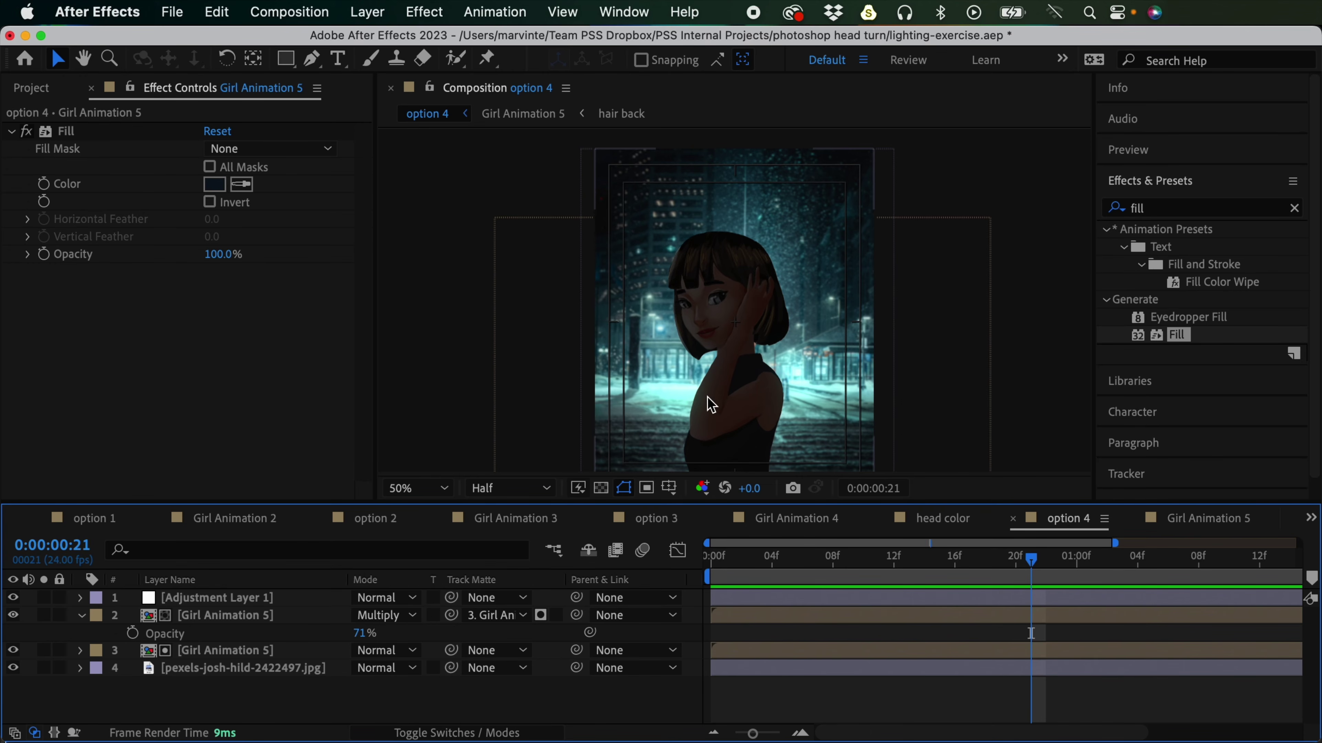
# Step: Apply Gaussian Blur to the Multiply Girl Animation 5 layer and turn off Repeat Edge Pixels
pyautogui.click(913, 622)
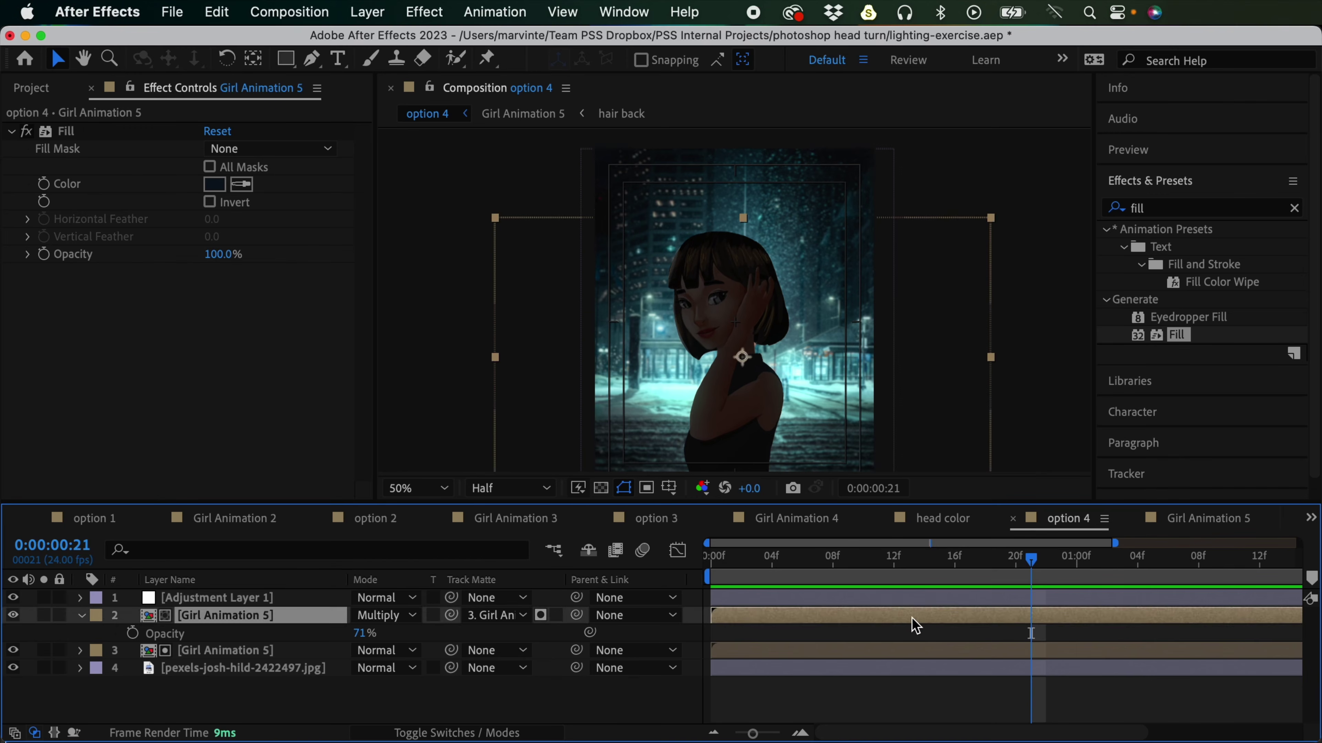
pyautogui.click(1143, 209)
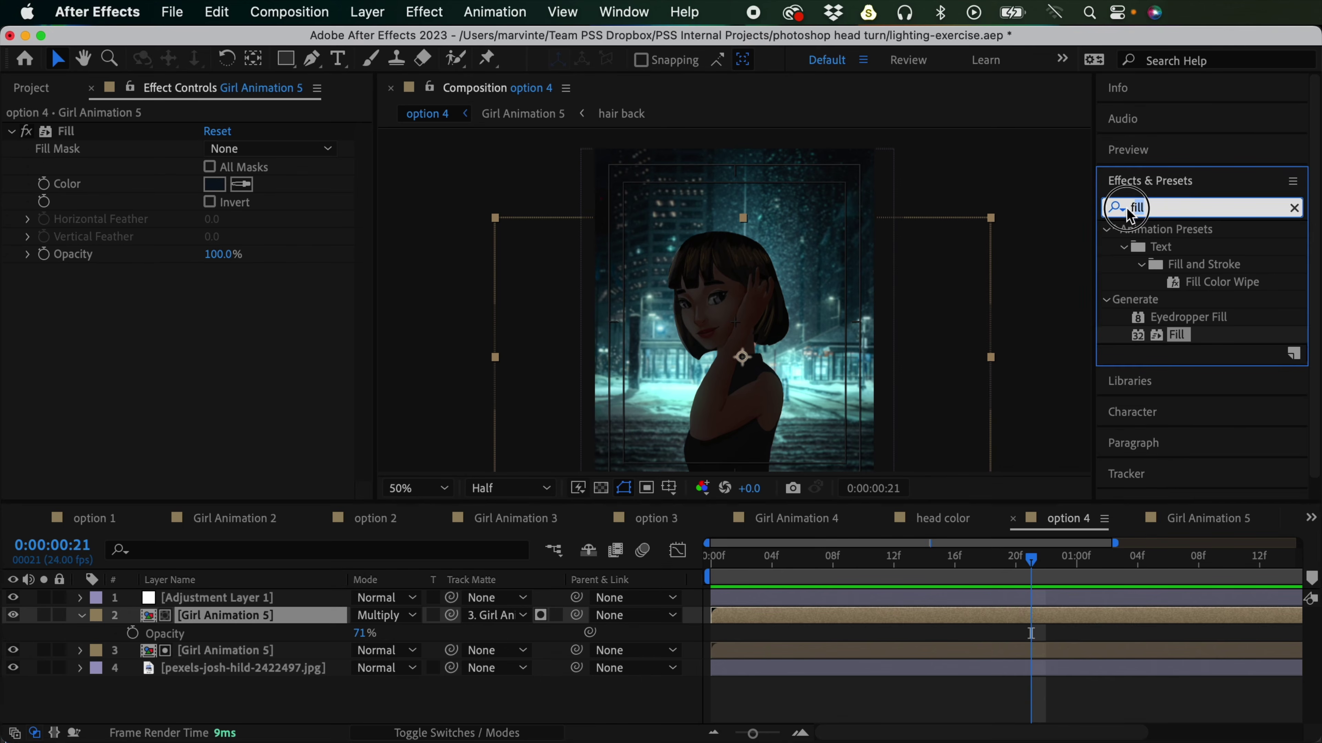
pyautogui.write('gaus')
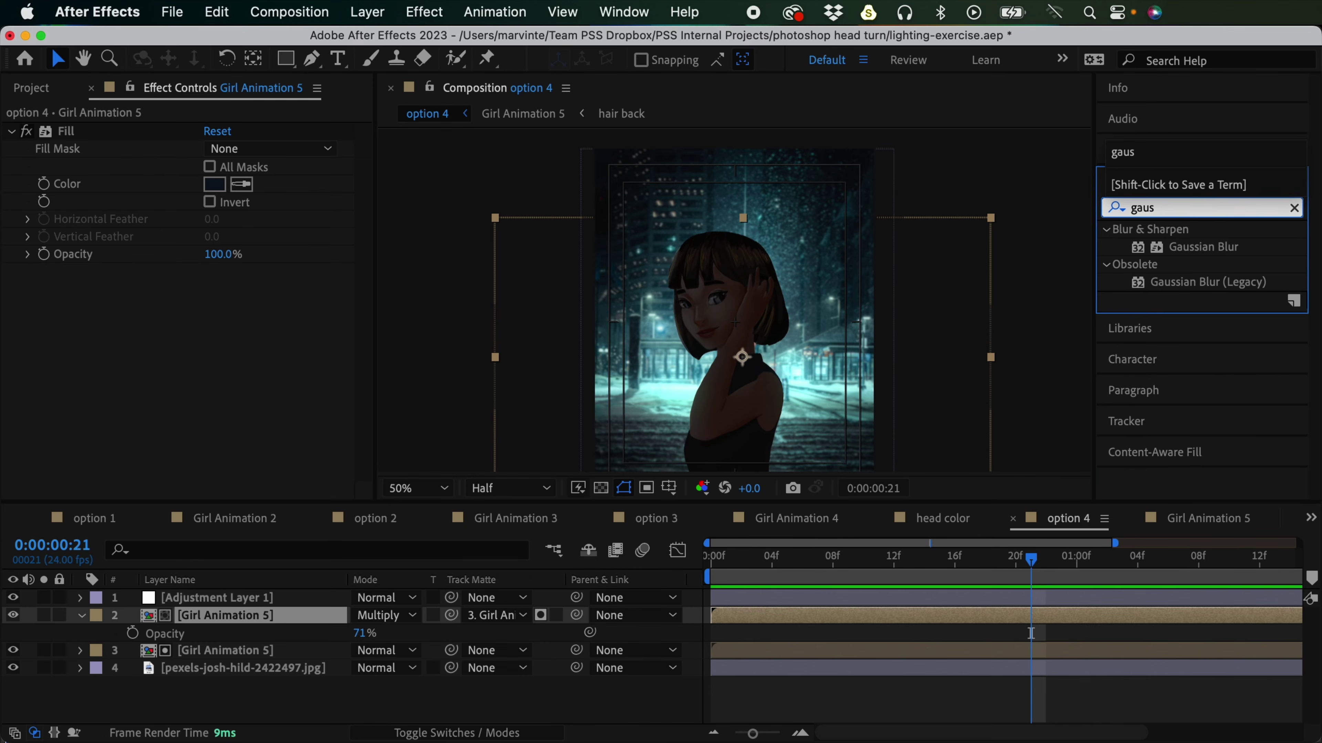
pyautogui.moveTo(1204, 247); pyautogui.dragTo(988, 623)
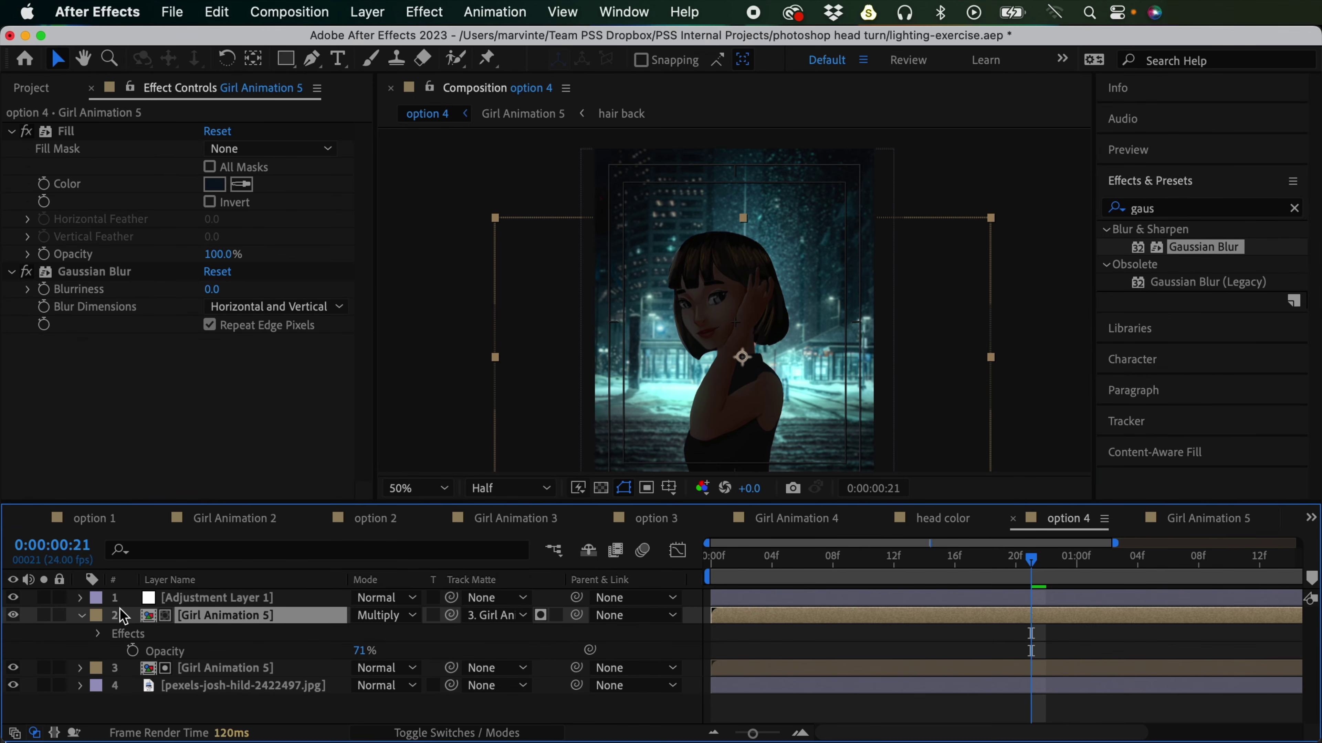
pyautogui.click(747, 346)
pyautogui.press('space')
pyautogui.press('space')
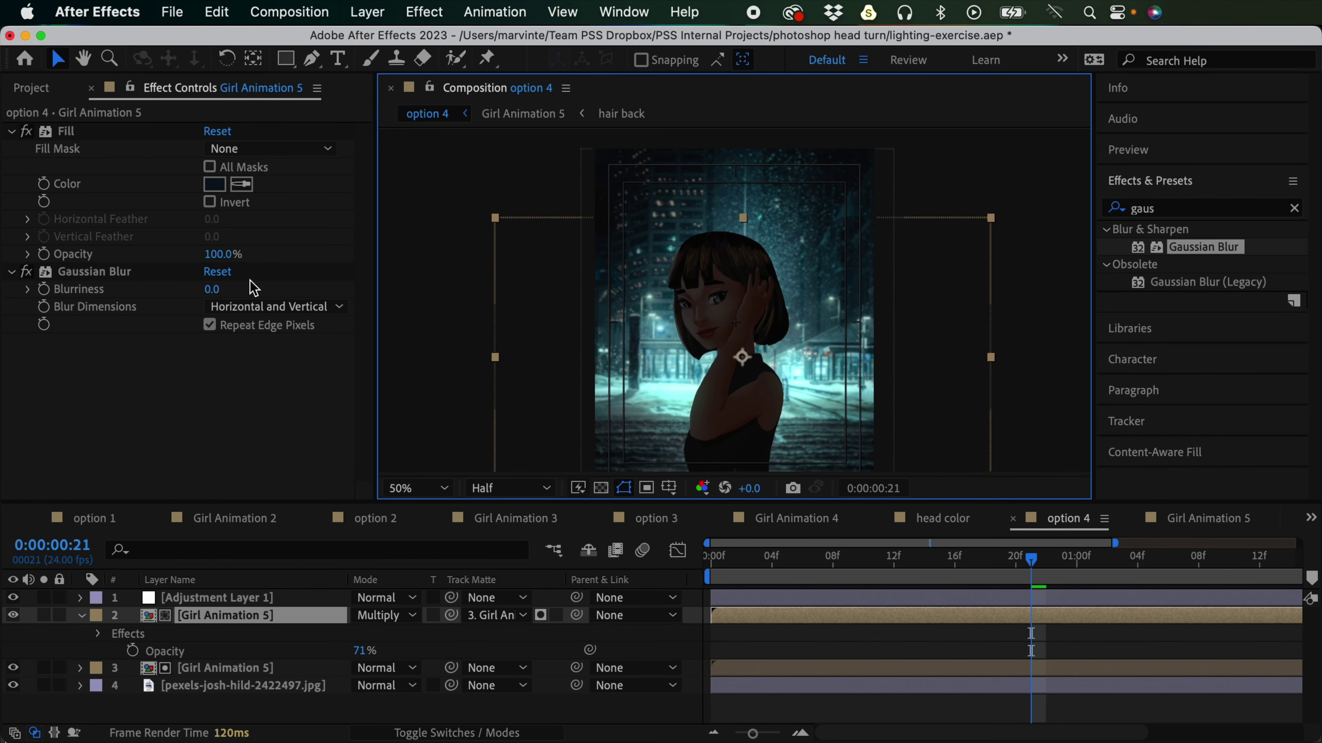
pyautogui.click(210, 325)
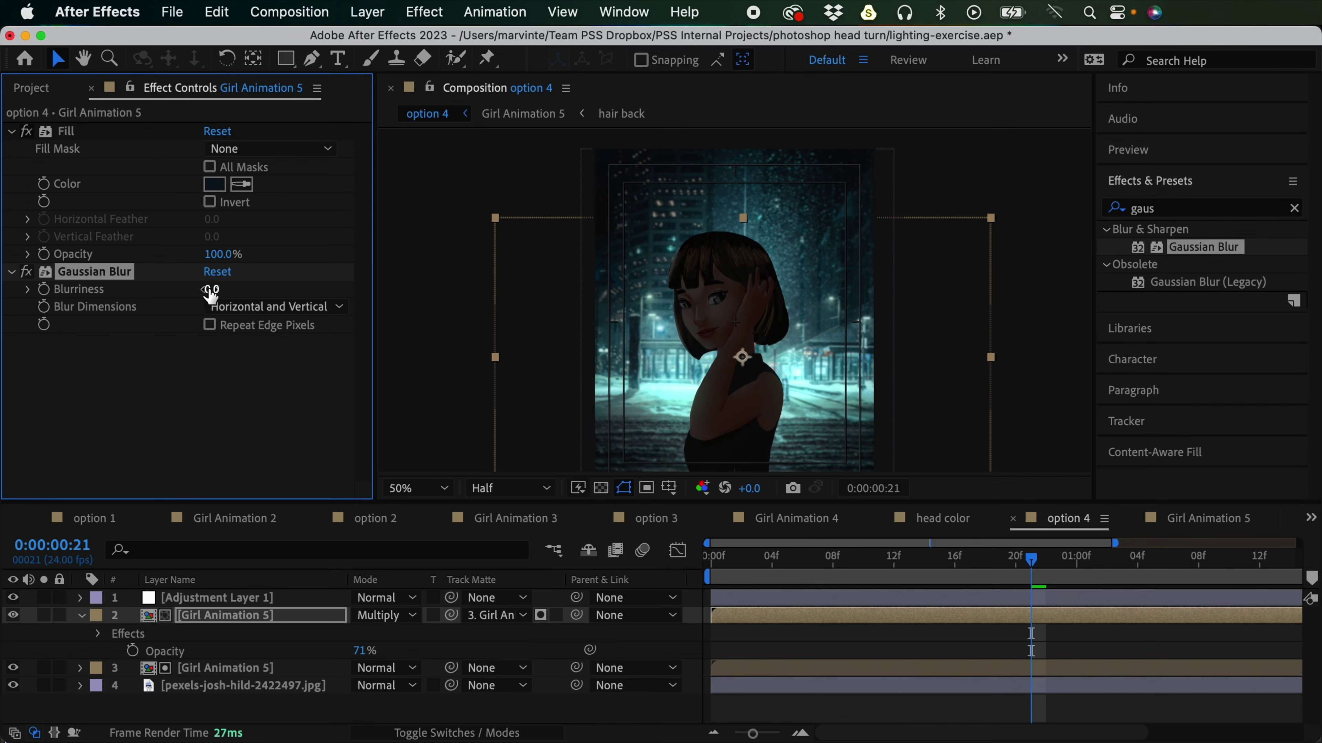
# Step: Set the Multiply layer's Gaussian Blur blurriness to 55.5 and inspect the girl's arm up close
pyautogui.moveTo(212, 289); pyautogui.dragTo(752, 253)
pyautogui.click(1033, 626)
pyautogui.press('.')
pyautogui.press('space')
pyautogui.moveTo(950, 428); pyautogui.dragTo(914, 127)
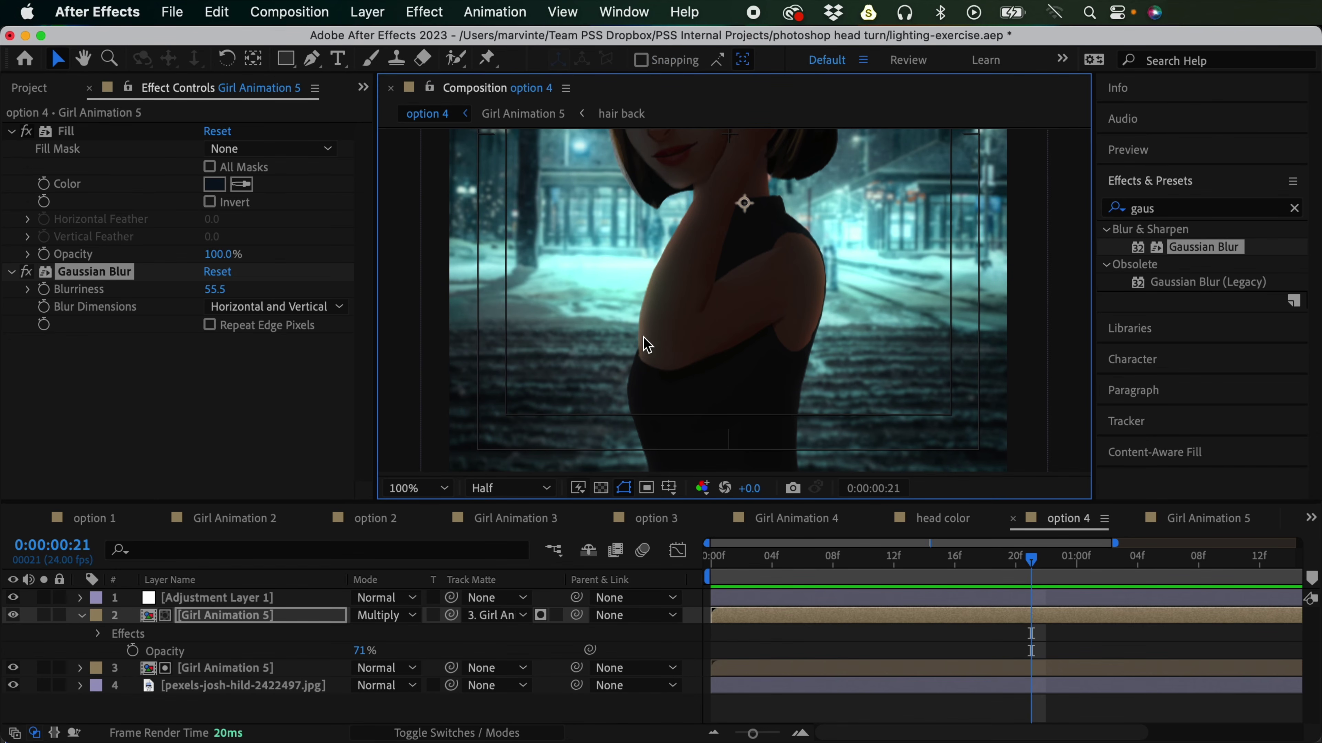
# Step: Toggle the Gaussian Blur off and on to compare the light along the girl's edges
pyautogui.click(28, 273)
pyautogui.click(27, 272)
pyautogui.click(28, 273)
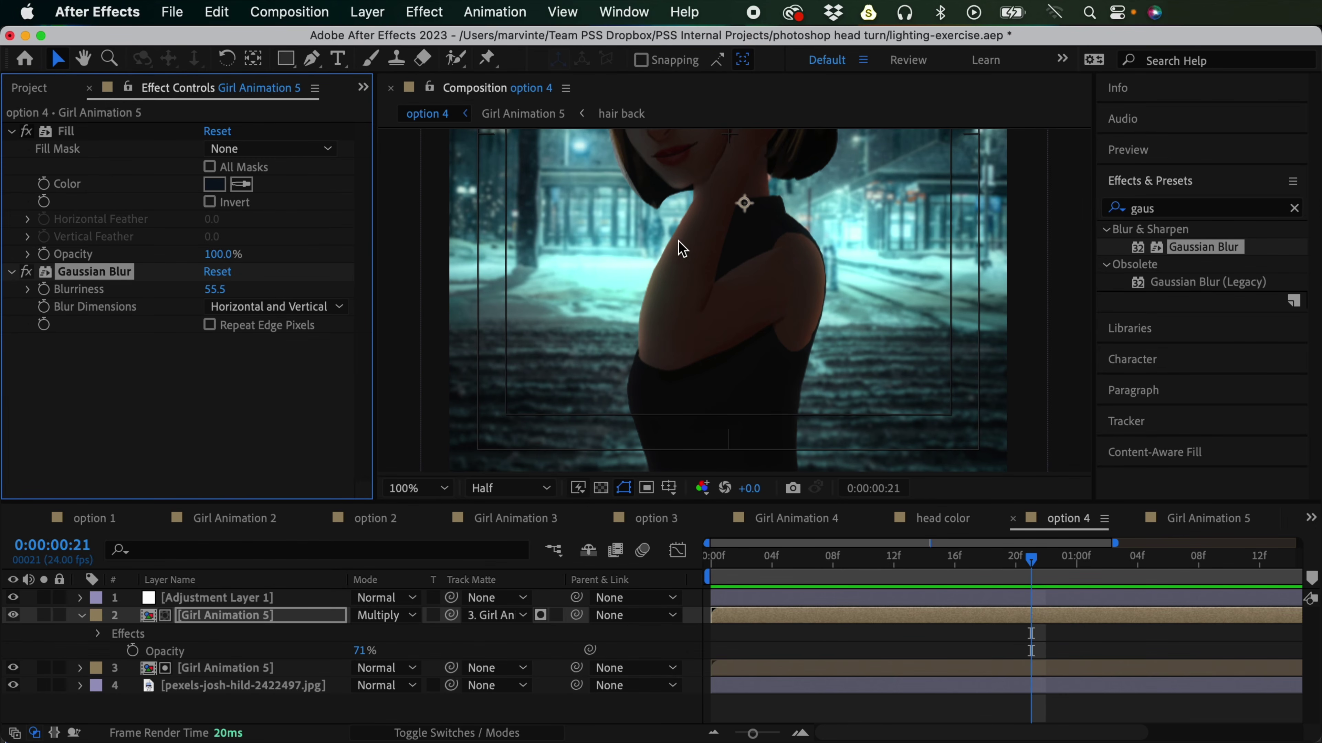
pyautogui.click(27, 273)
pyautogui.click(27, 273)
pyautogui.click(744, 626)
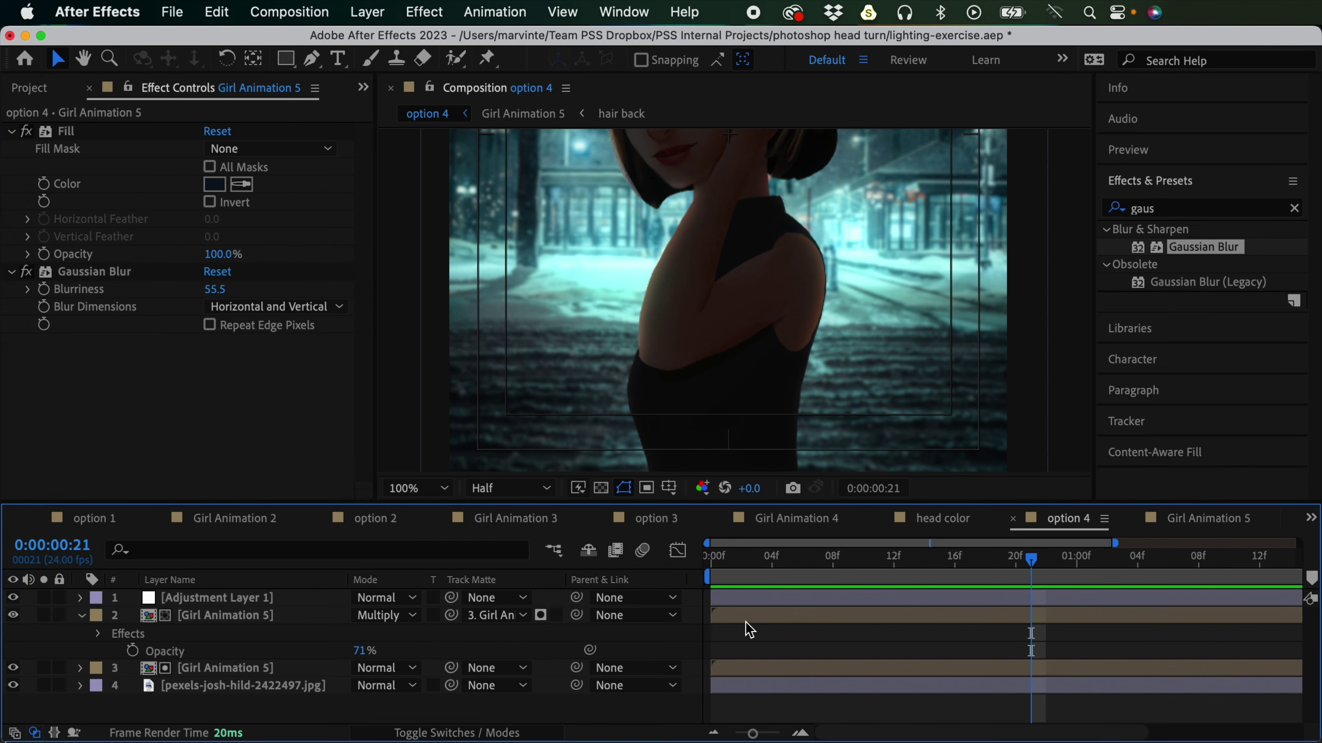
pyautogui.press(',')
# Step: Set Adjustment Layer 1's Glow to intensity 1, radius 374 and threshold about 75.7%
pyautogui.click(738, 601)
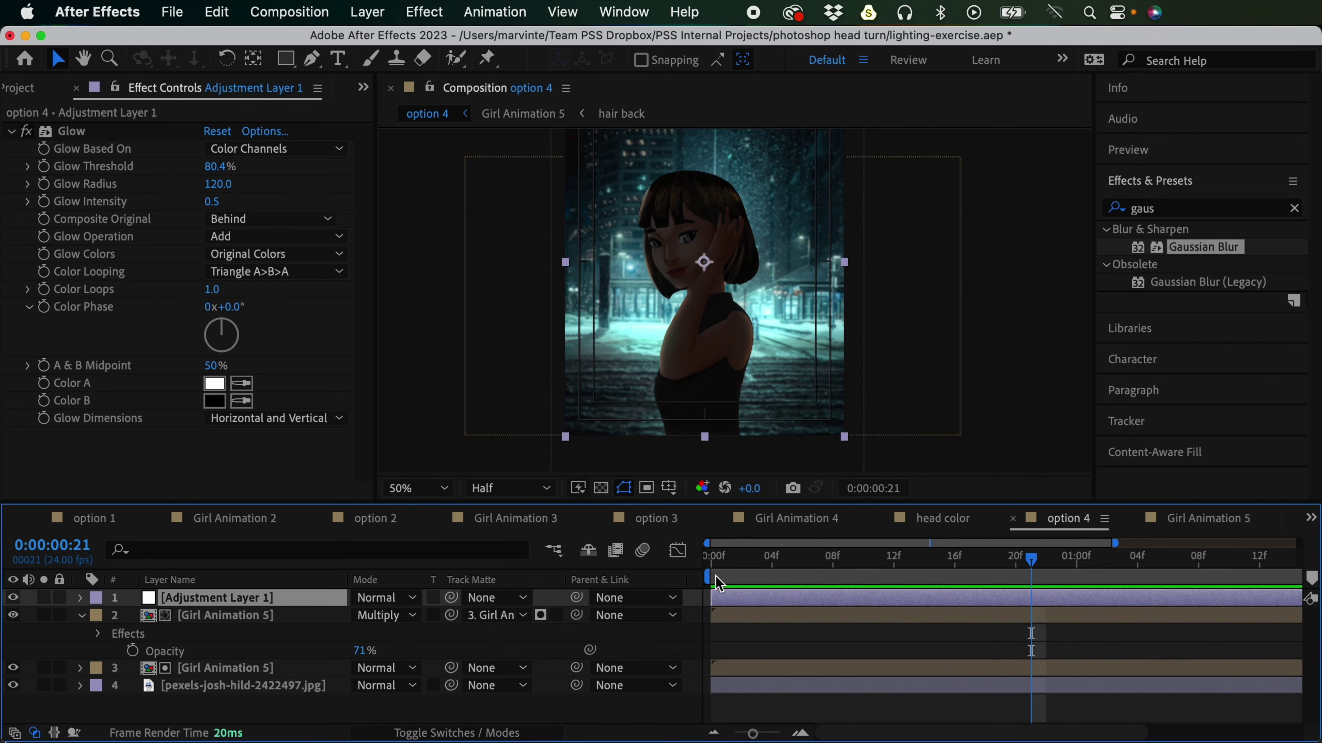
pyautogui.click(214, 201)
pyautogui.write('1')
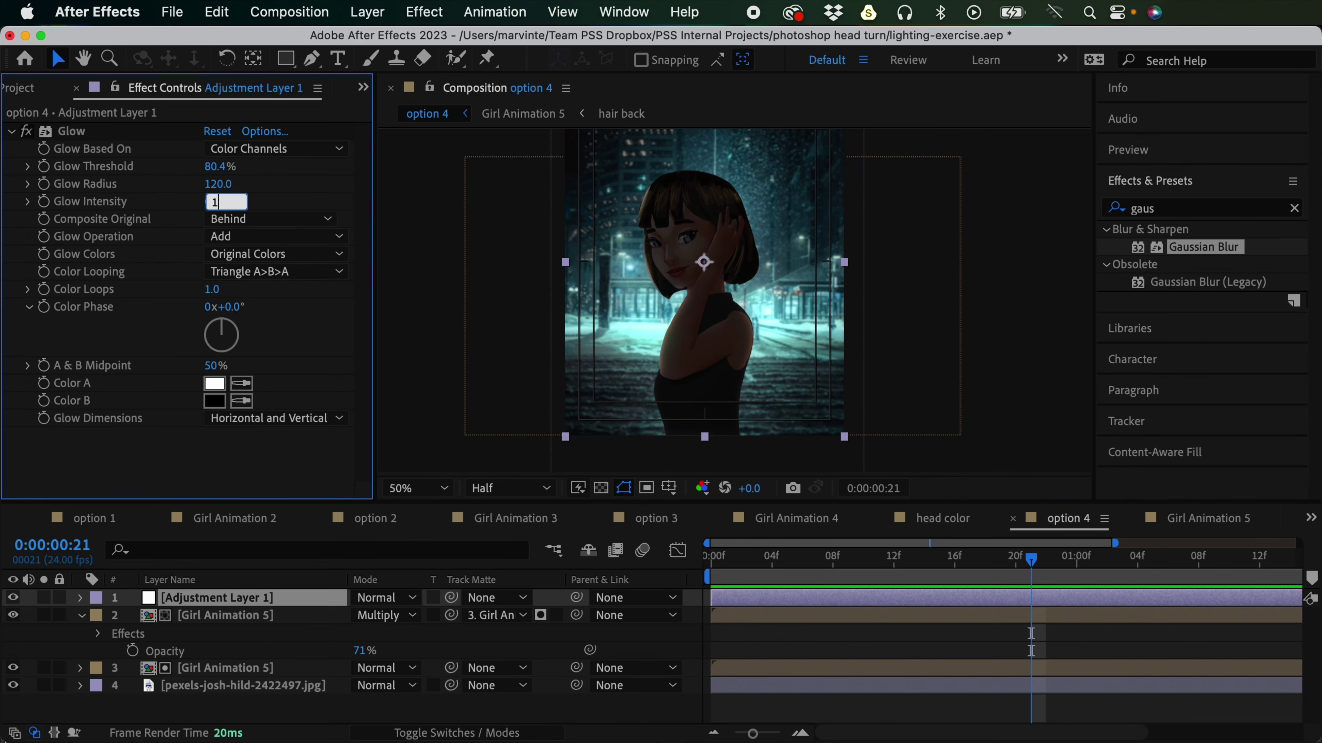
pyautogui.press('Return')
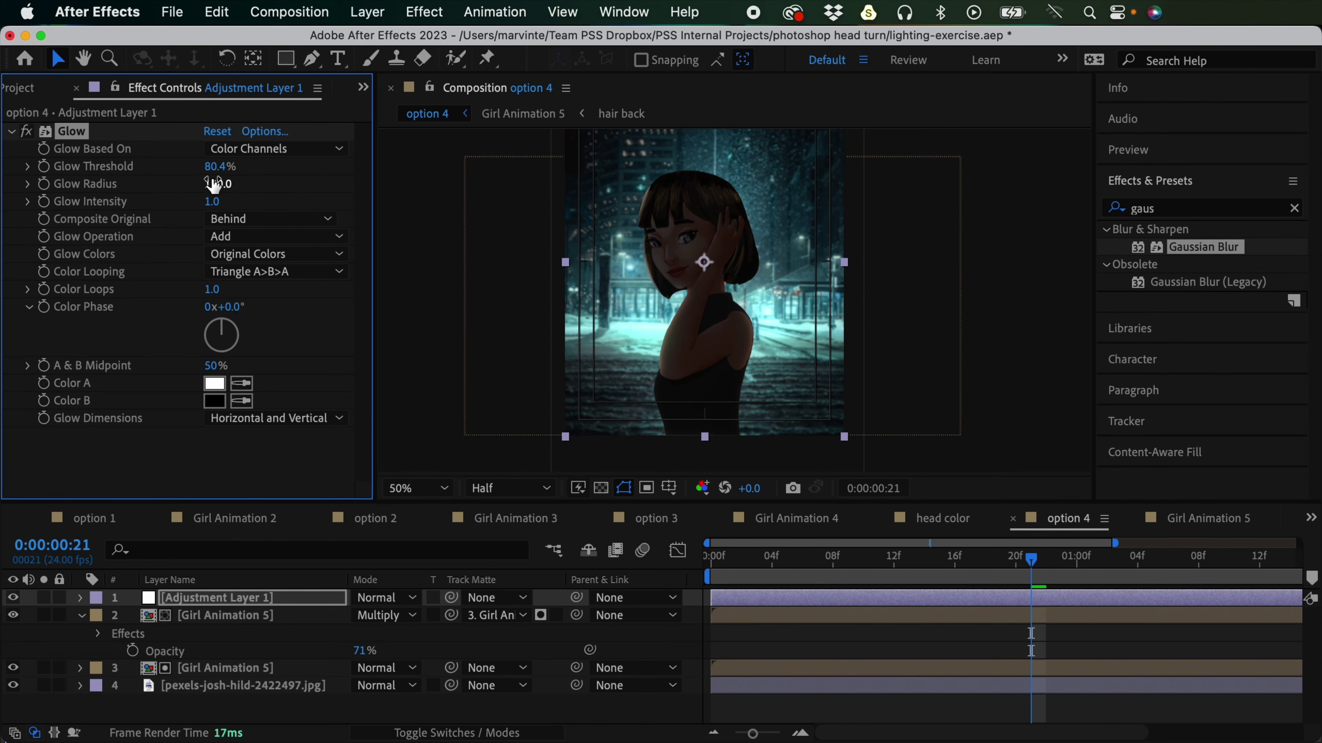
pyautogui.moveTo(219, 171); pyautogui.dragTo(196, 193)
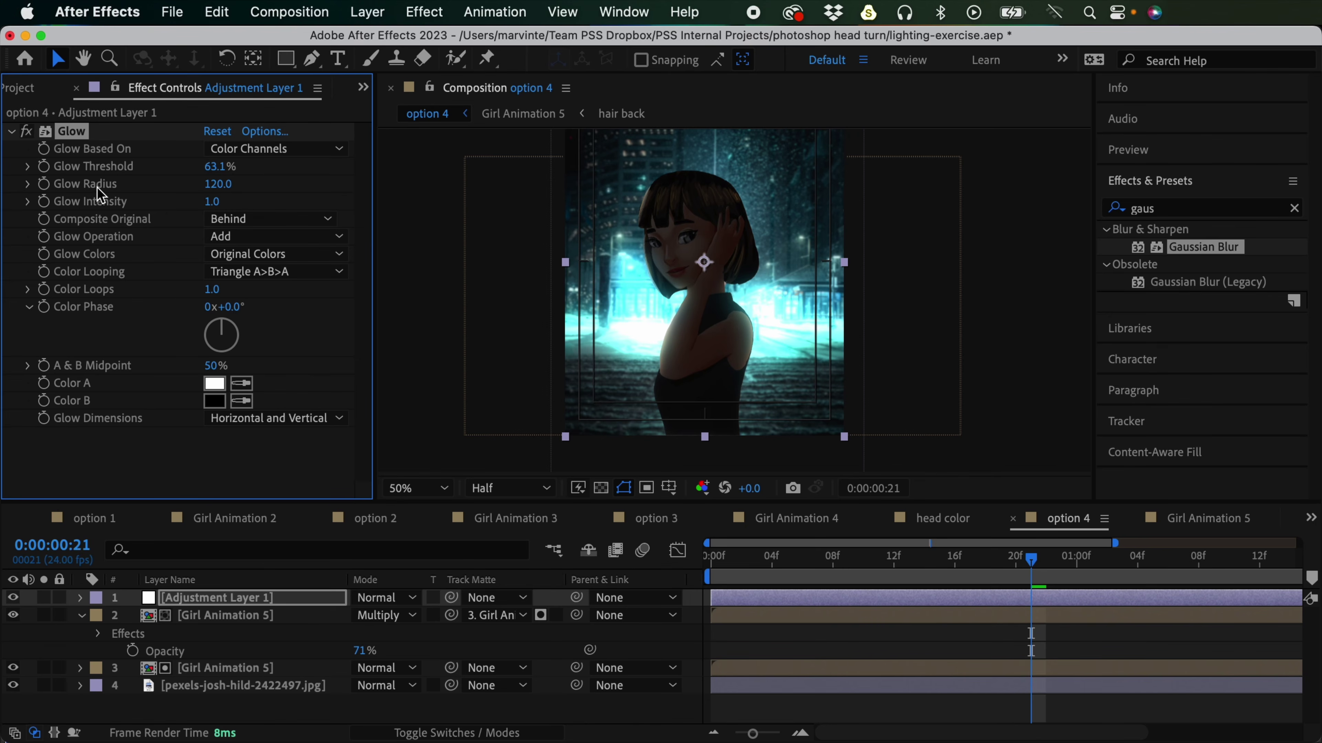
pyautogui.moveTo(218, 187); pyautogui.dragTo(462, 171)
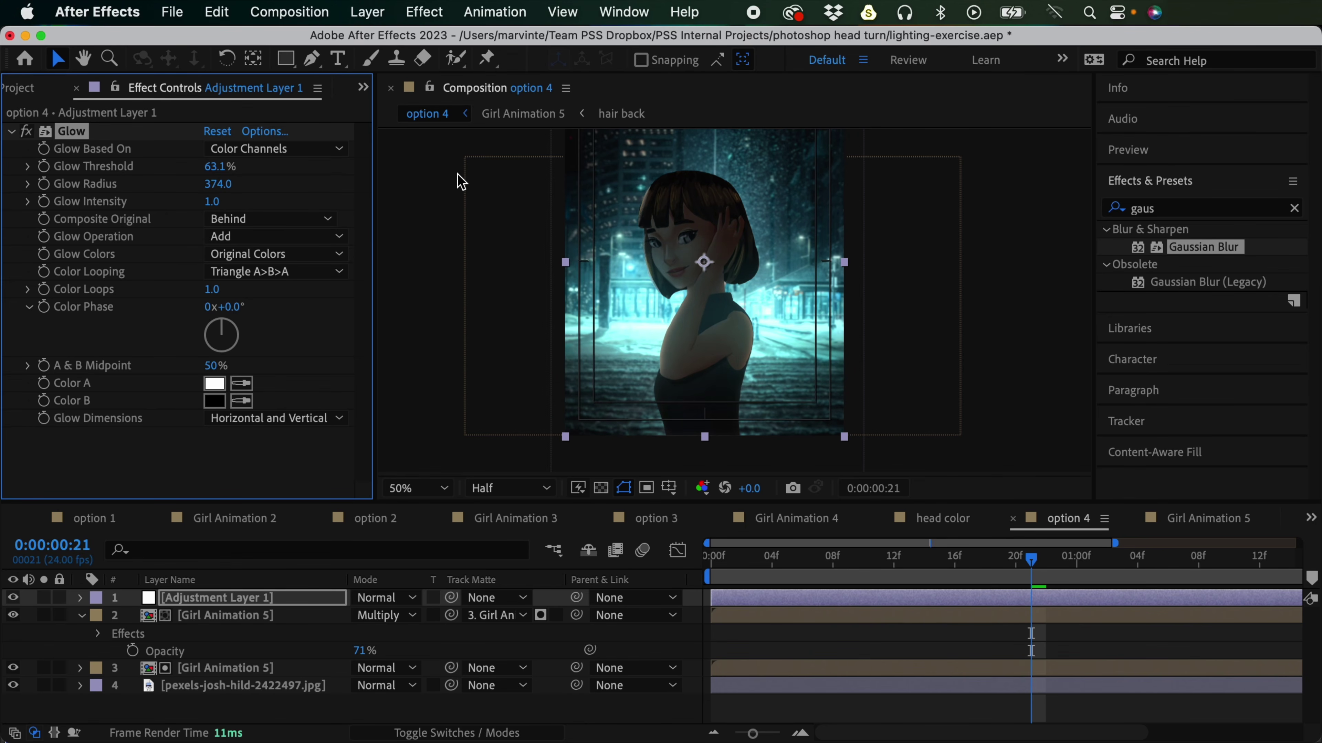
pyautogui.moveTo(216, 166); pyautogui.dragTo(228, 162)
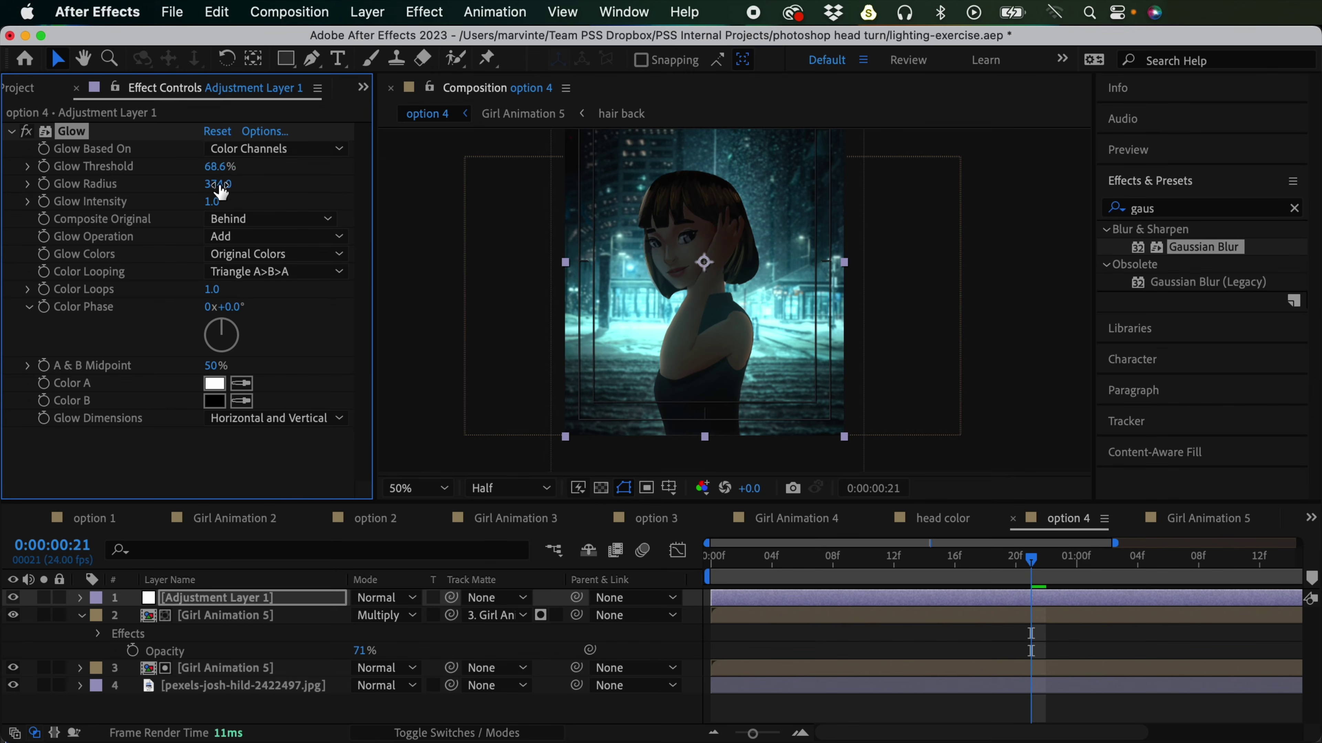
pyautogui.moveTo(215, 172); pyautogui.dragTo(221, 166)
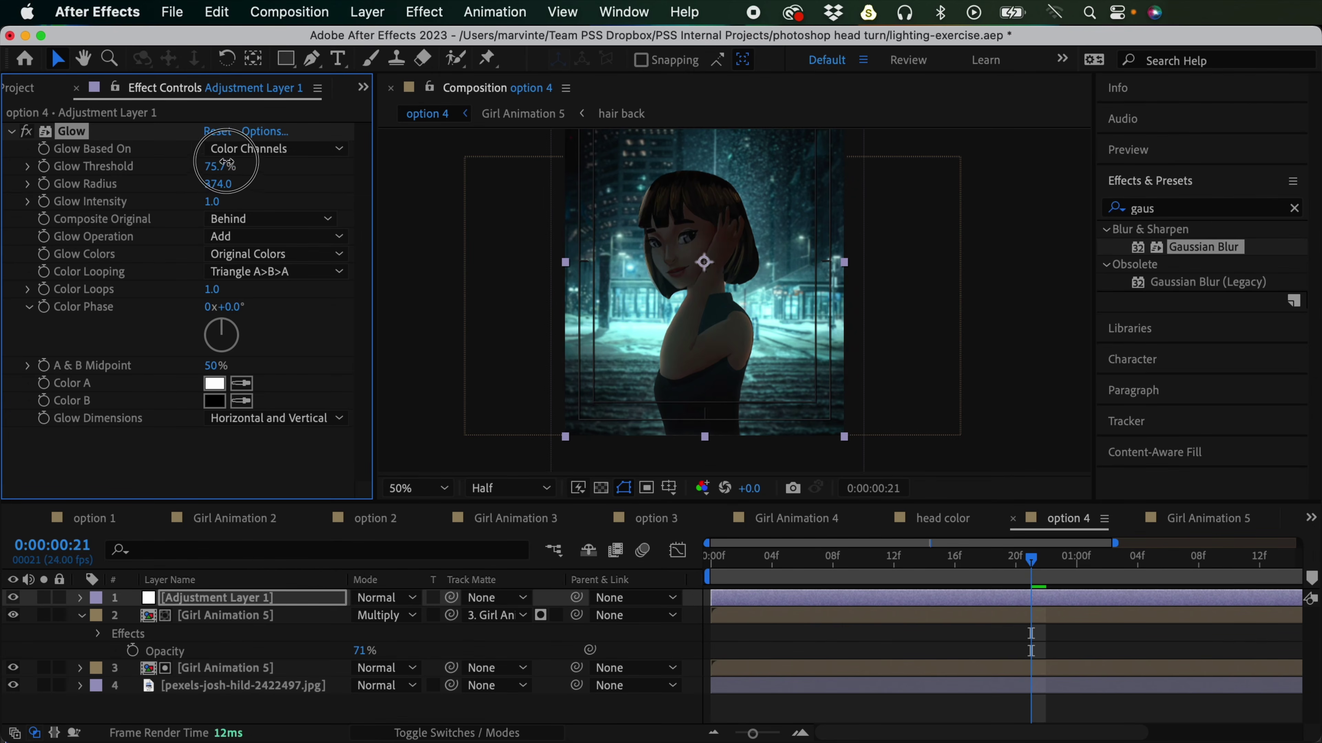
# Step: Increase the Multiply layer's Gaussian Blur blurriness further and set the layer's opacity to 81%
pyautogui.click(267, 616)
pyautogui.moveTo(215, 289); pyautogui.dragTo(312, 290)
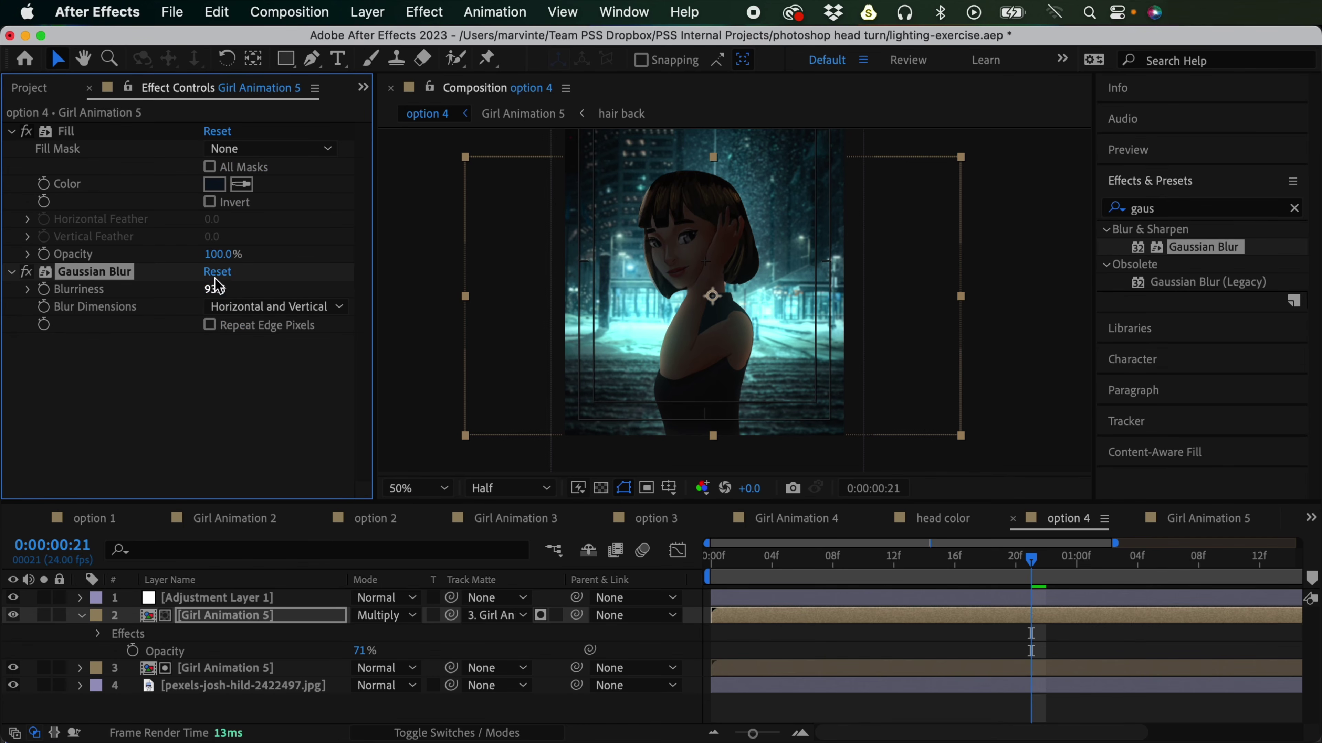
pyautogui.moveTo(221, 289); pyautogui.dragTo(294, 270)
pyautogui.moveTo(363, 657); pyautogui.dragTo(368, 657)
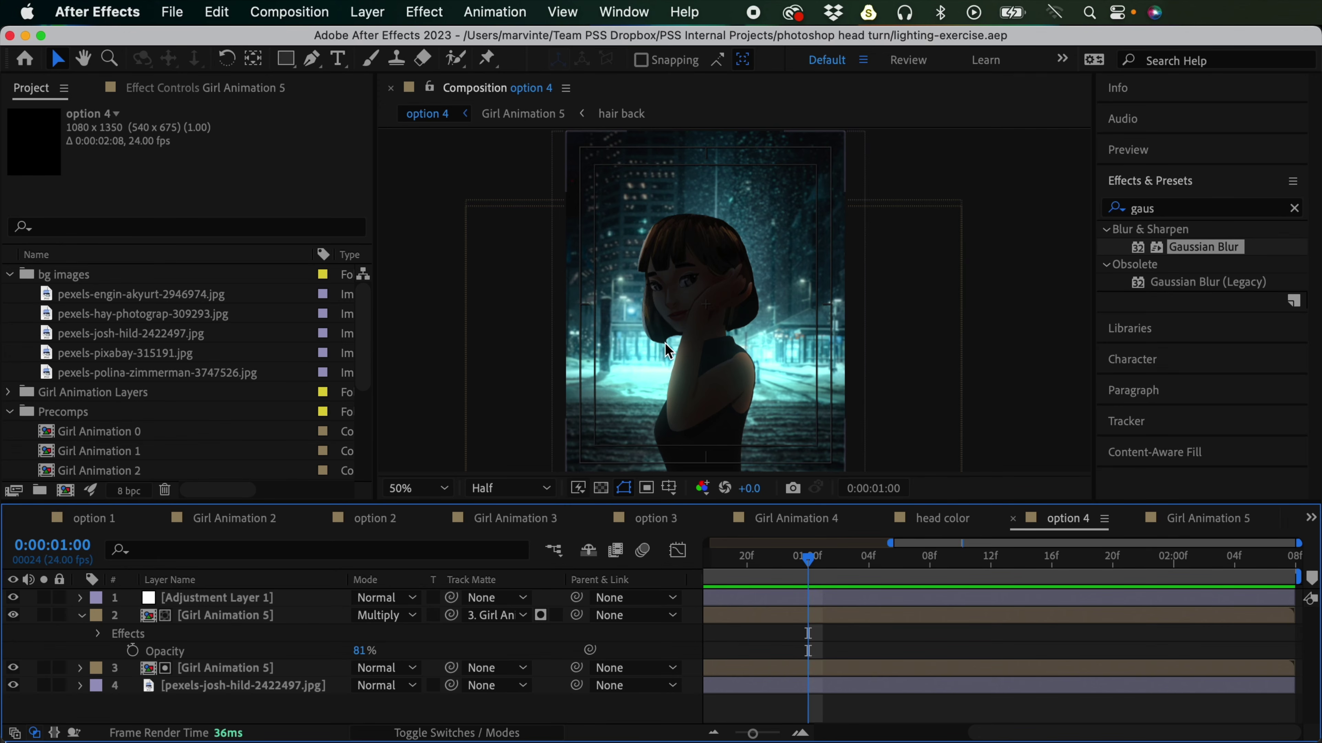
# Step: Switch to Photoshop, hide Layer 4, and brush a blue head-and-shoulders outline on a new layer
pyautogui.press('super+Tab')
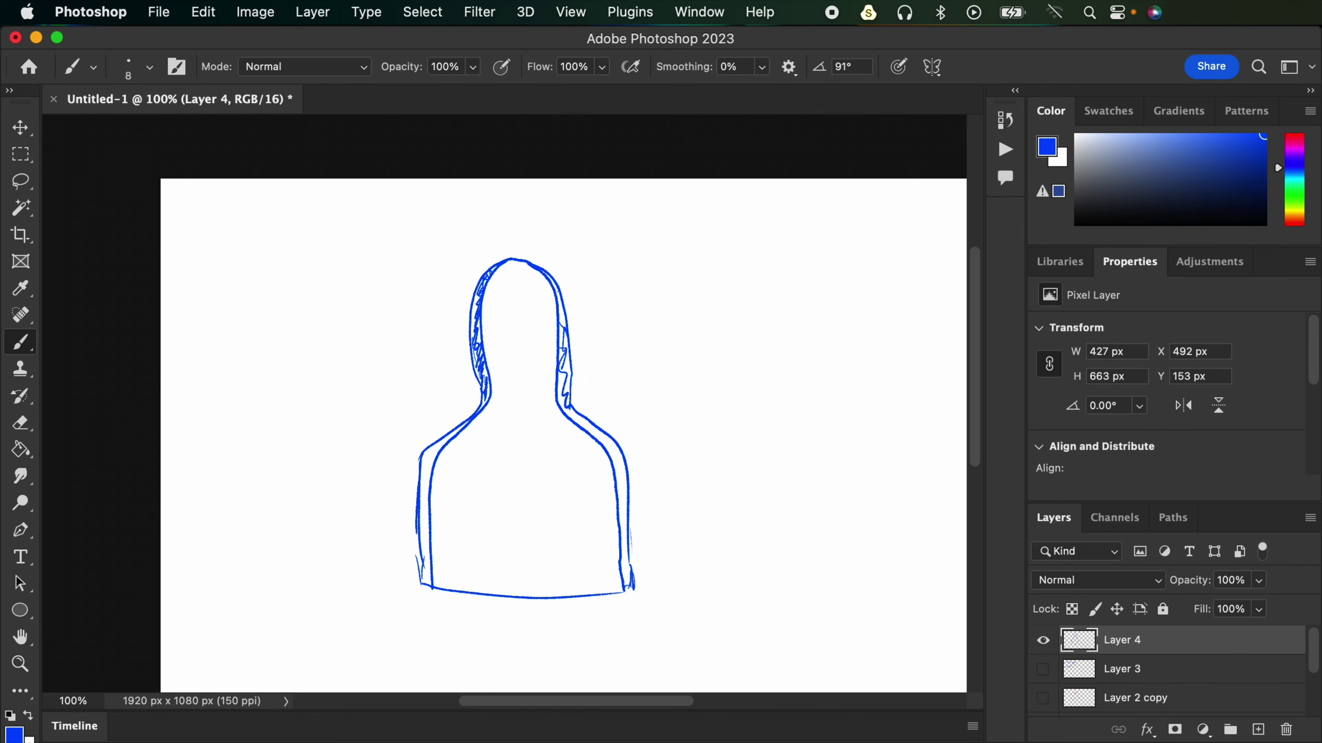
pyautogui.click(1043, 640)
pyautogui.press('super+shift+alt+n')
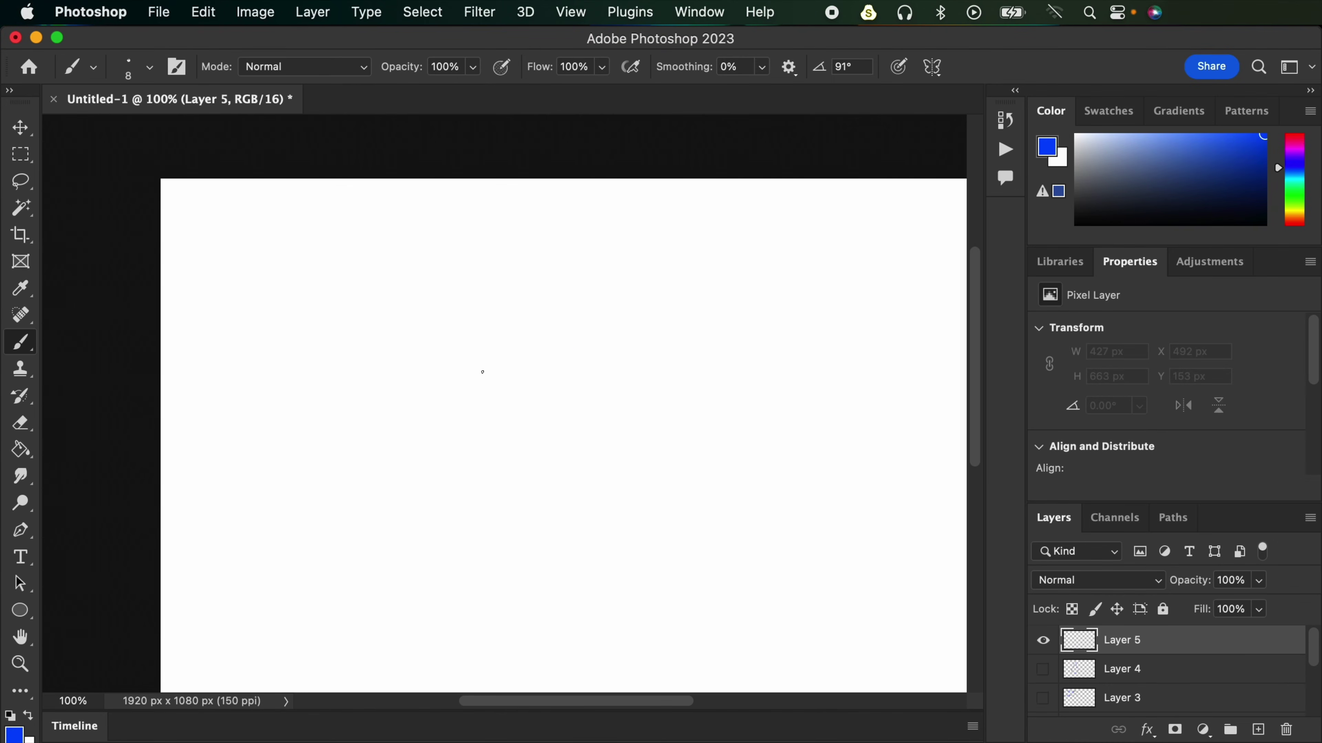
pyautogui.moveTo(450, 367)
pyautogui.mouseDown()
pyautogui.moveTo(477, 327)
pyautogui.moveTo(528, 326)
pyautogui.moveTo(541, 406)
pyautogui.mouseUp()
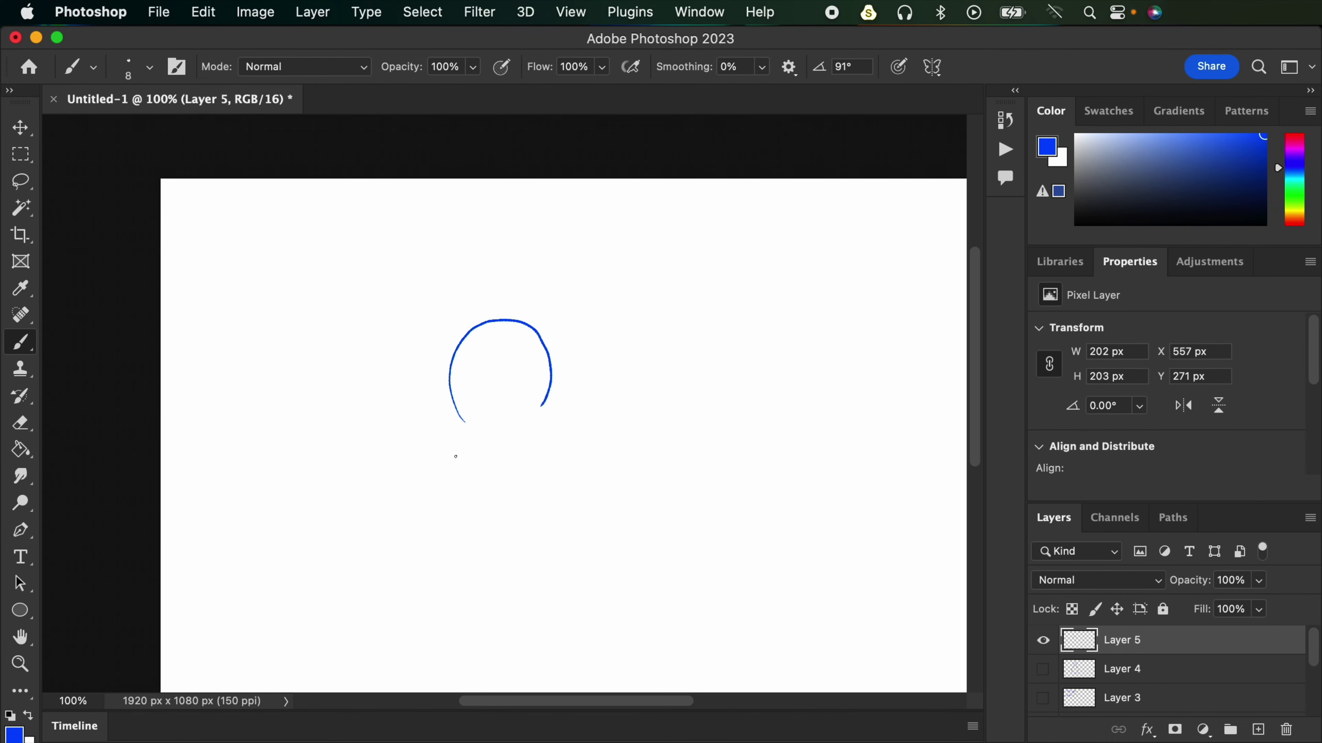
pyautogui.moveTo(465, 426); pyautogui.dragTo(430, 564)
pyautogui.moveTo(540, 414); pyautogui.dragTo(582, 558)
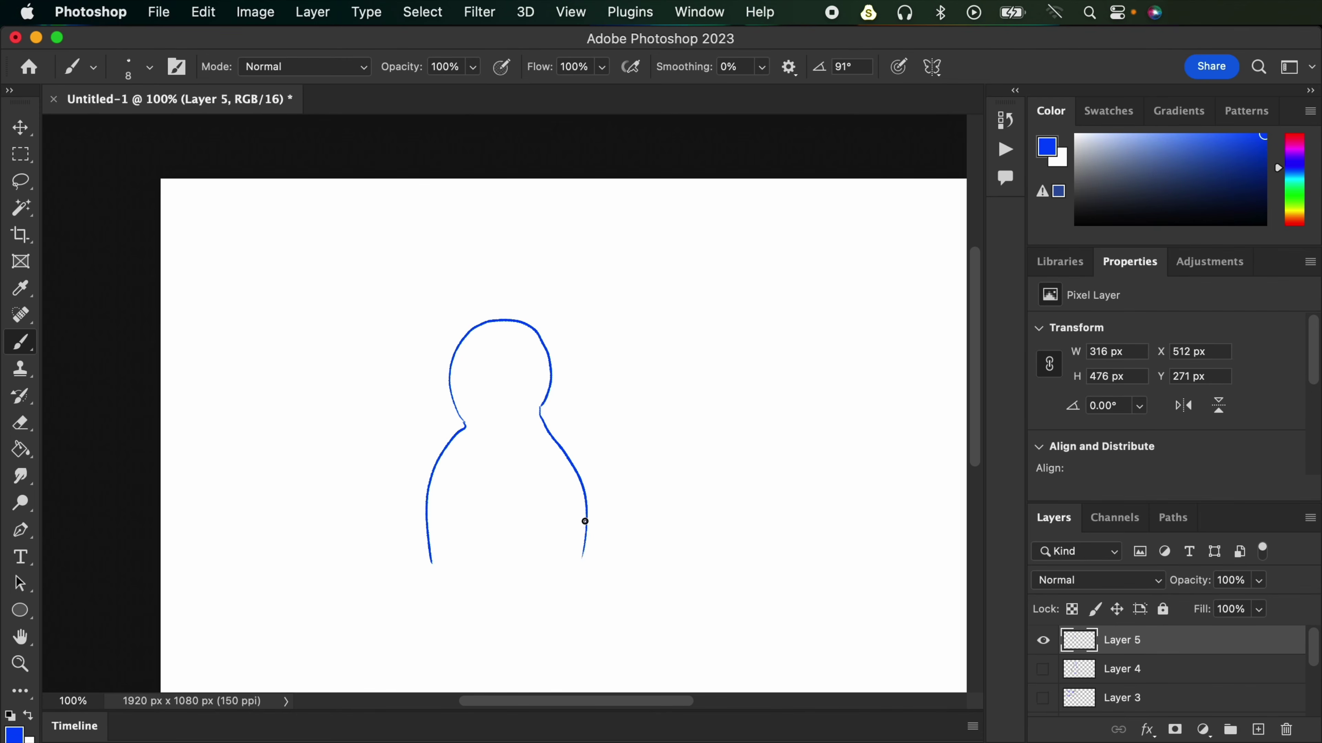
pyautogui.moveTo(437, 561); pyautogui.dragTo(582, 560)
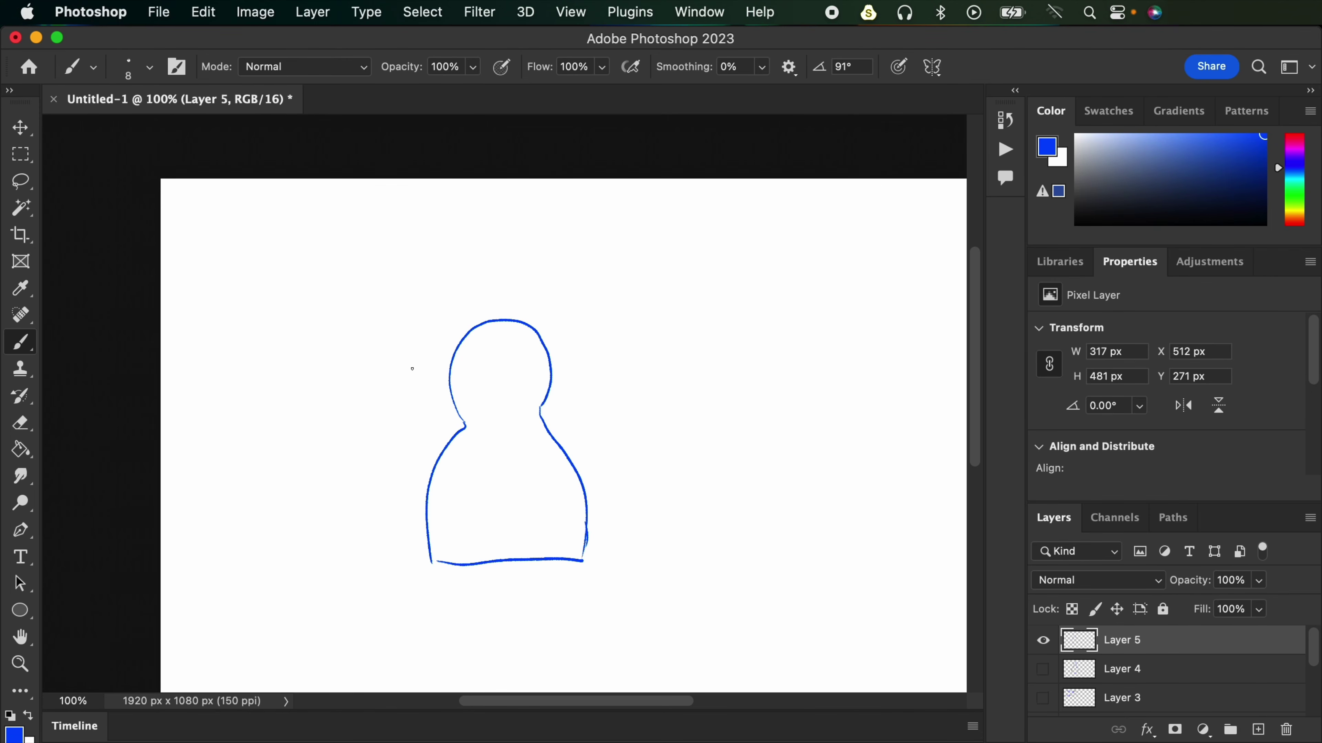
# Step: Draw a slightly smaller blue silhouette inside the figure's outline, undoing unwanted strokes
pyautogui.moveTo(449, 358)
pyautogui.mouseDown()
pyautogui.moveTo(502, 343)
pyautogui.moveTo(460, 400)
pyautogui.moveTo(516, 368)
pyautogui.moveTo(432, 485)
pyautogui.moveTo(506, 434)
pyautogui.moveTo(482, 500)
pyautogui.moveTo(562, 514)
pyautogui.moveTo(555, 544)
pyautogui.moveTo(525, 374)
pyautogui.moveTo(527, 427)
pyautogui.mouseUp()
pyautogui.press('super+z')
pyautogui.moveTo(469, 433)
pyautogui.mouseDown()
pyautogui.moveTo(440, 501)
pyautogui.moveTo(445, 560)
pyautogui.mouseUp()
pyautogui.press('super+z')
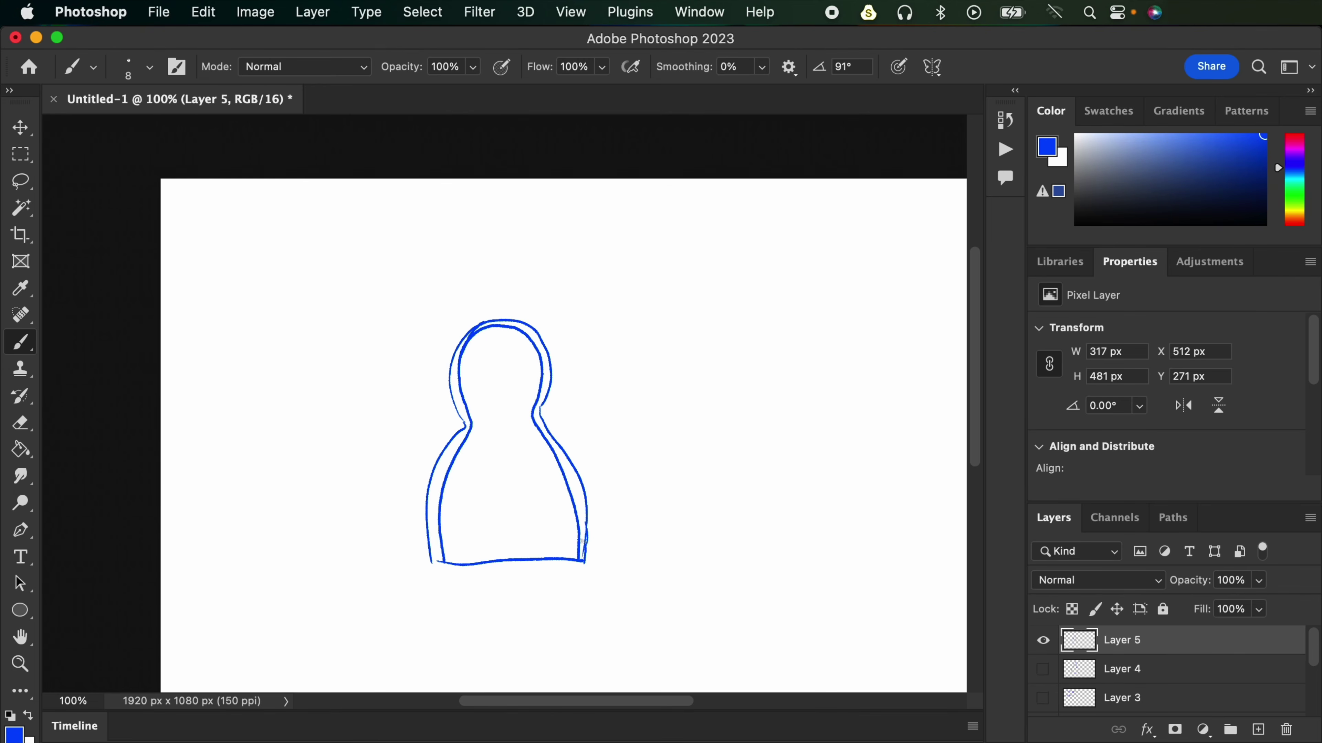
pyautogui.press('super+z')
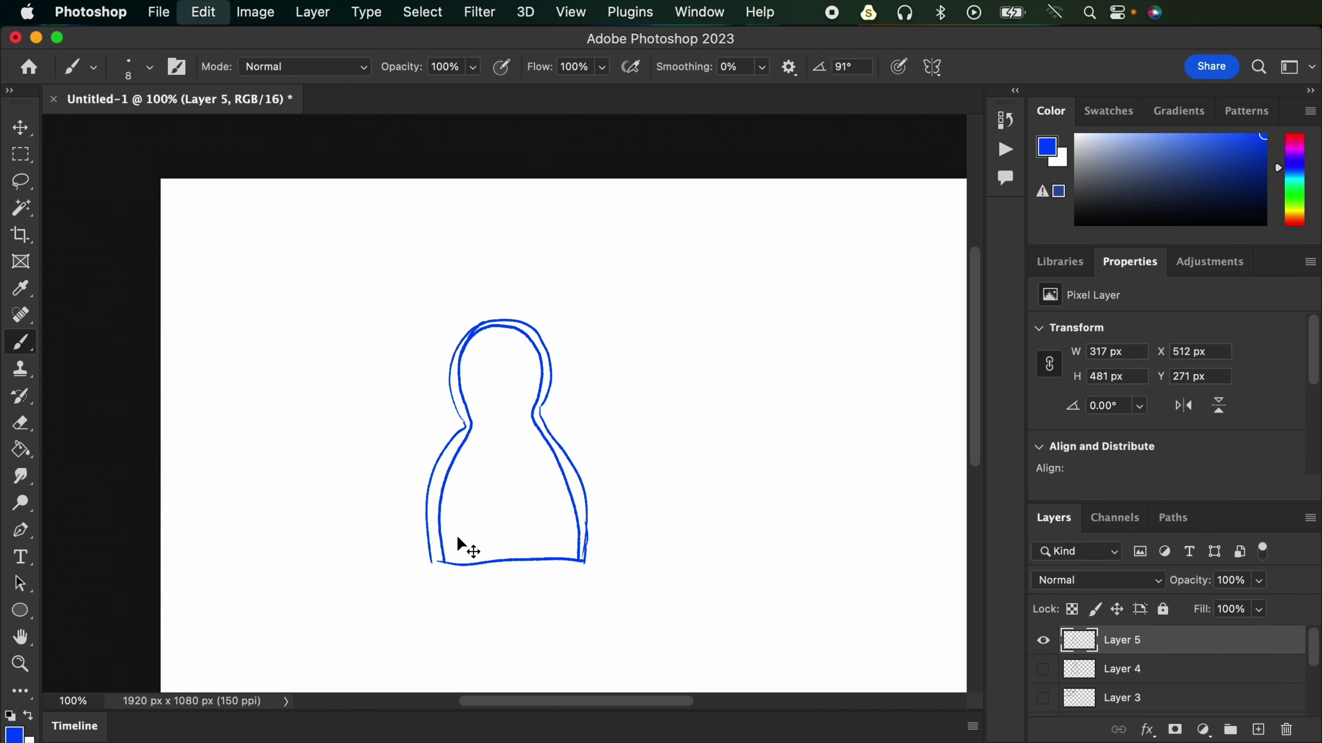
# Step: Select the area inside the inner silhouette, fill it with the blue foreground color, and deselect
pyautogui.press('w')
pyautogui.click(481, 526)
pyautogui.press('b')
pyautogui.hotkey('alt', 'BackSpace')
pyautogui.press('super+d')
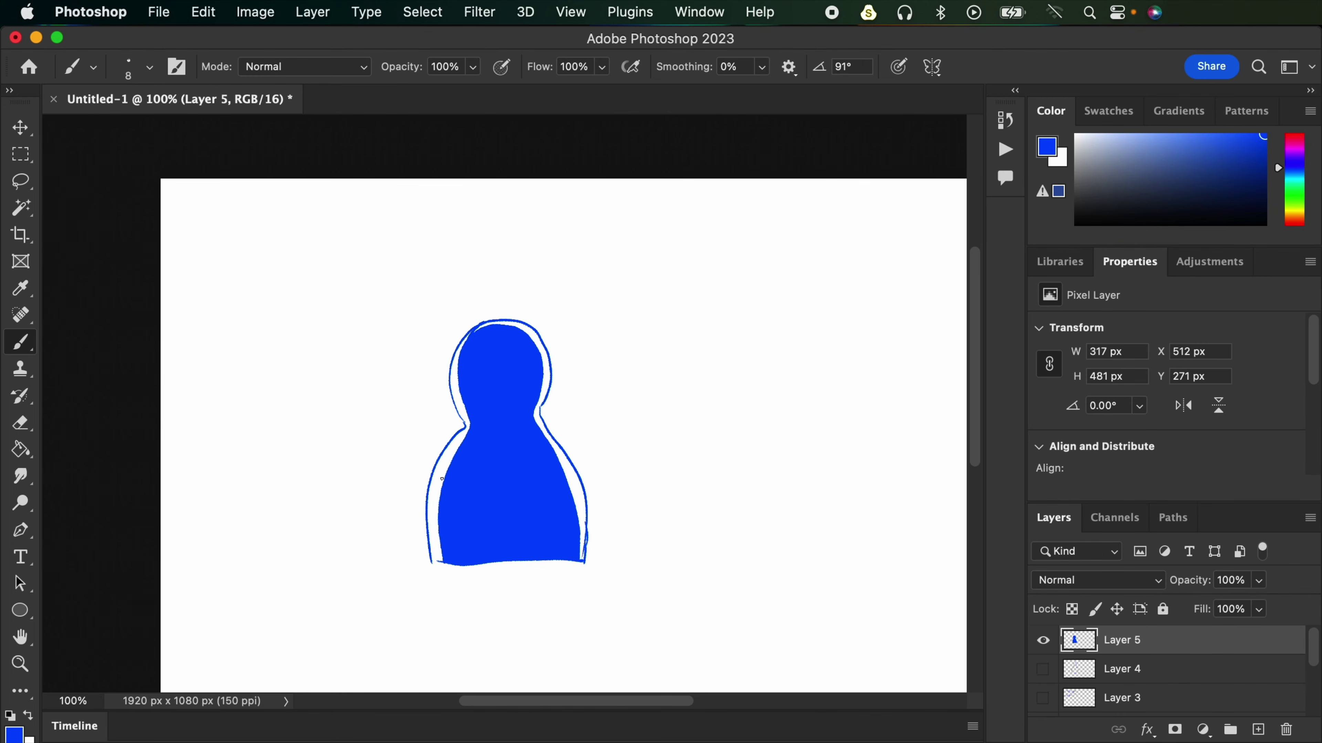
# Step: Set the foreground color to cyan 2bfffc and paint rim light between the figure's inner and outer outlines
pyautogui.click(17, 735)
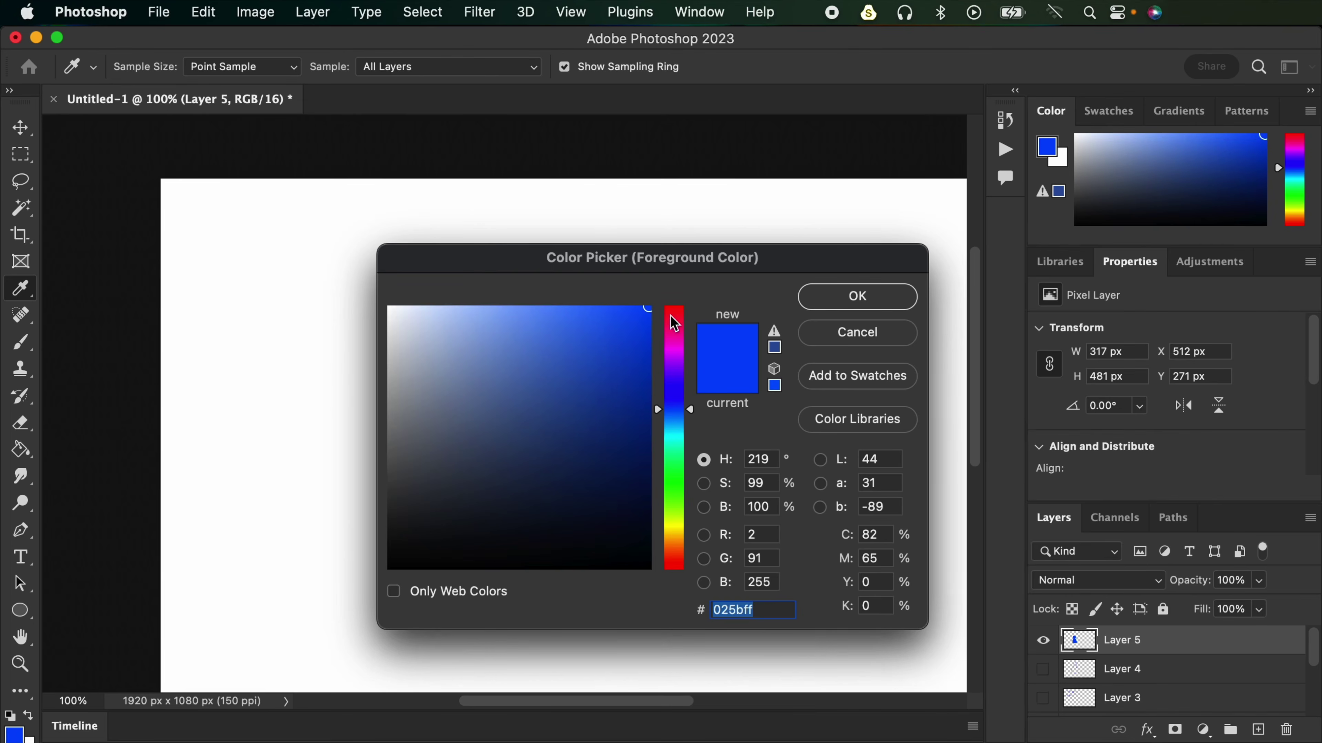
pyautogui.click(681, 449)
pyautogui.moveTo(631, 307); pyautogui.dragTo(604, 307)
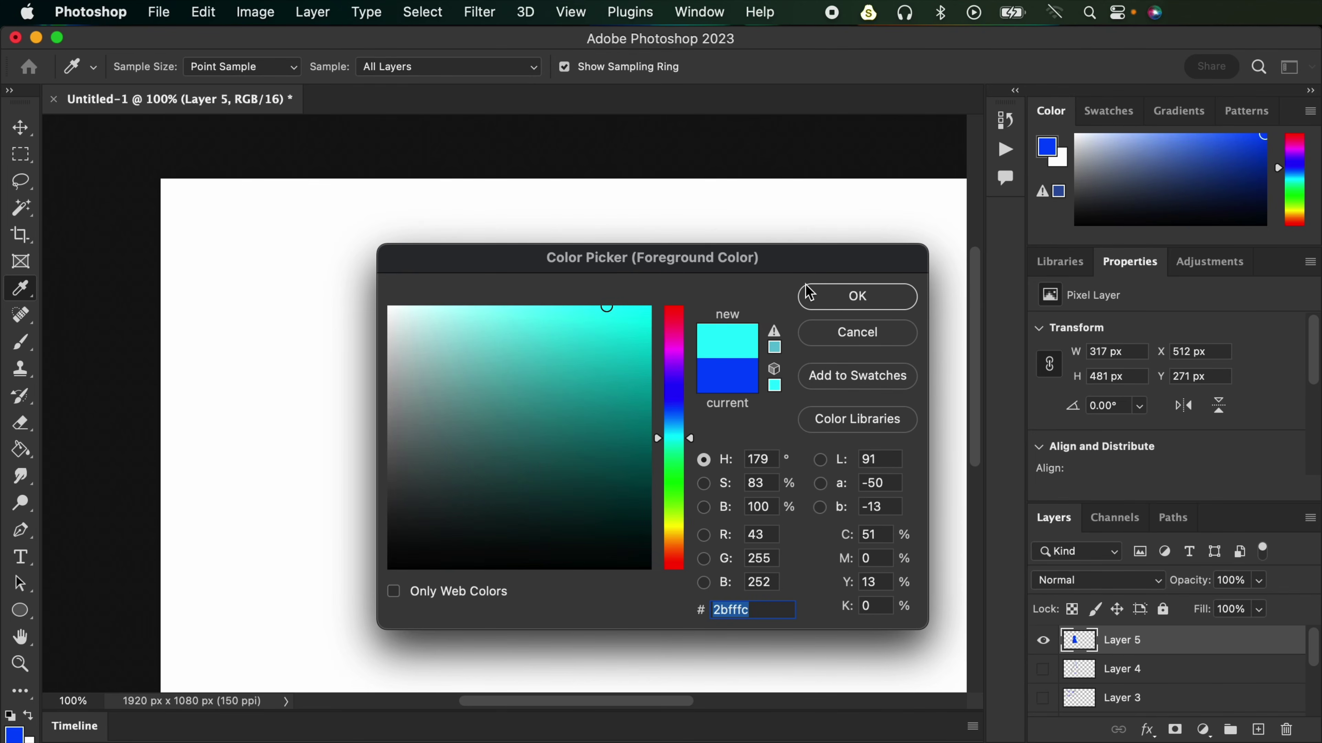
pyautogui.click(857, 297)
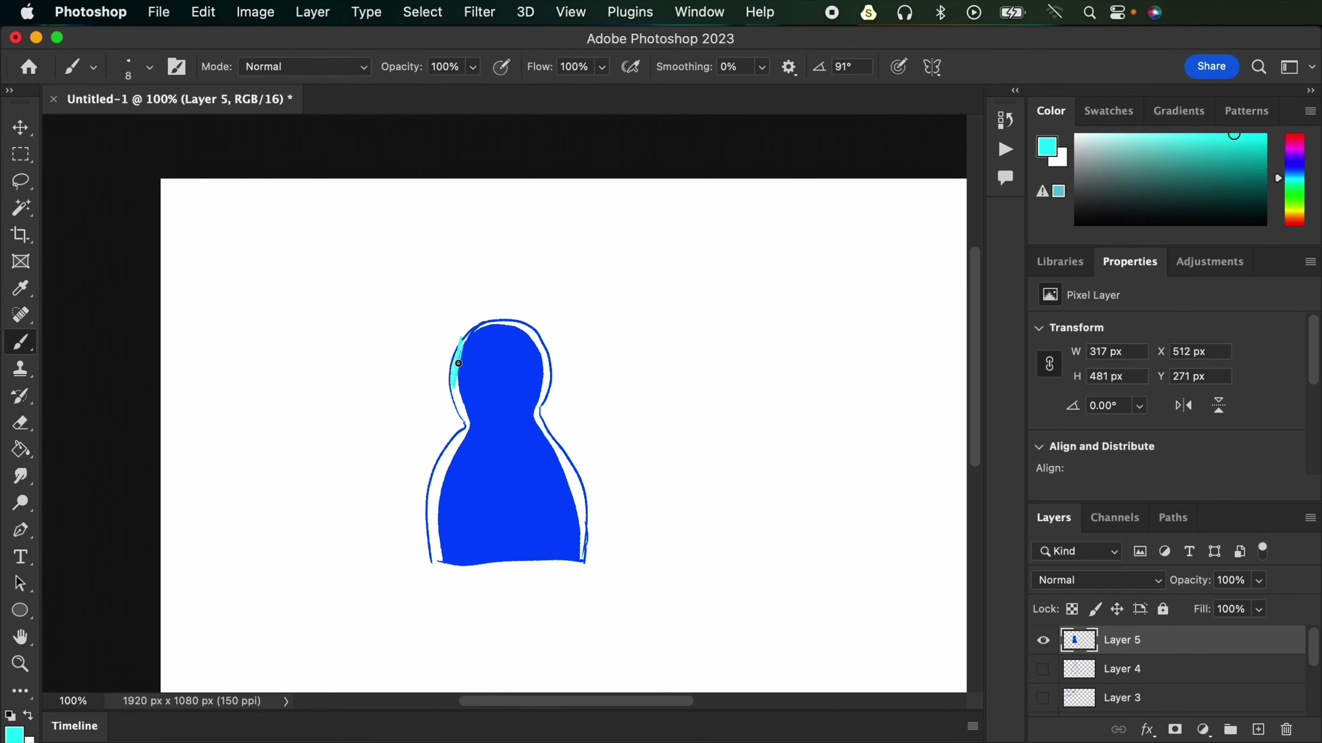
pyautogui.moveTo(459, 437)
pyautogui.mouseDown()
pyautogui.moveTo(431, 515)
pyautogui.moveTo(436, 567)
pyautogui.mouseUp()
pyautogui.moveTo(459, 367)
pyautogui.mouseDown()
pyautogui.moveTo(488, 327)
pyautogui.moveTo(470, 334)
pyautogui.moveTo(538, 349)
pyautogui.mouseUp()
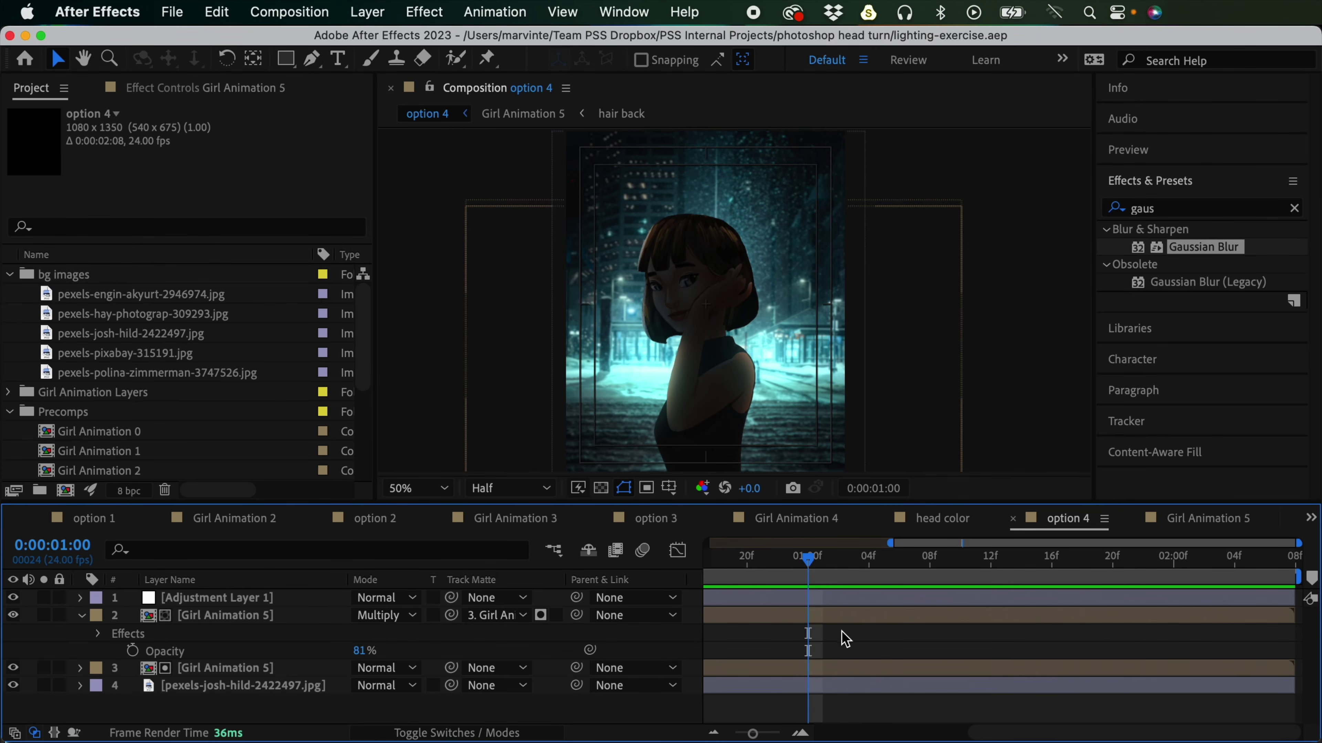
# Step: Switch back to After Effects, duplicate the lower Girl Animation 5 layer, and place the copy above the Multiply layer
pyautogui.click(835, 621)
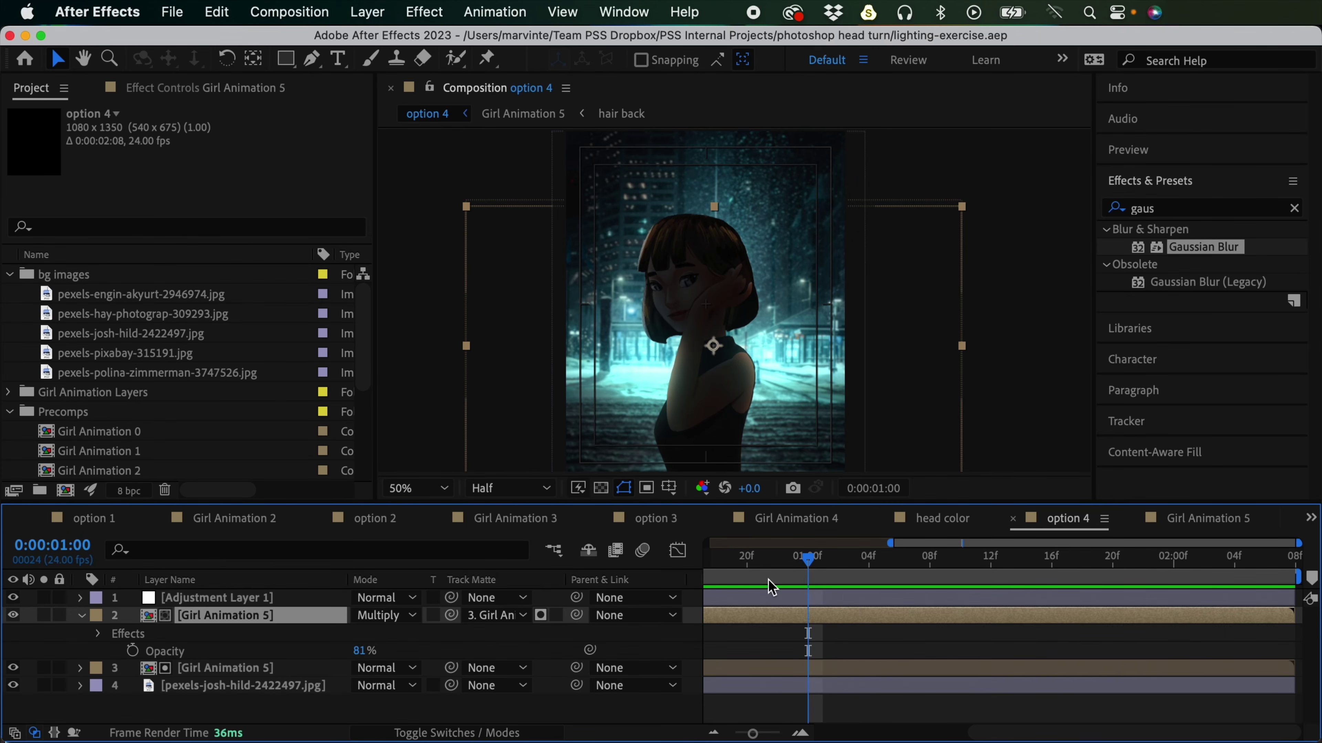
pyautogui.click(833, 667)
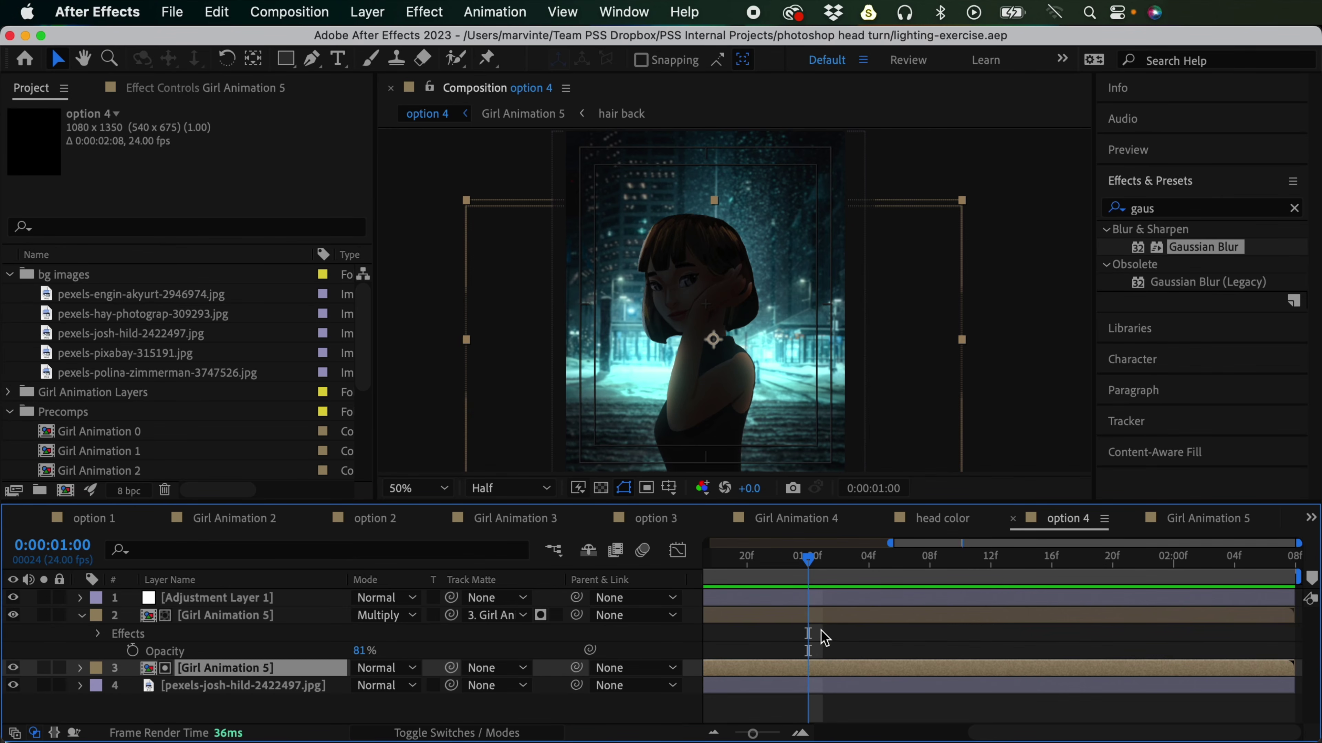
pyautogui.press('super+d')
pyautogui.moveTo(254, 668); pyautogui.dragTo(252, 619)
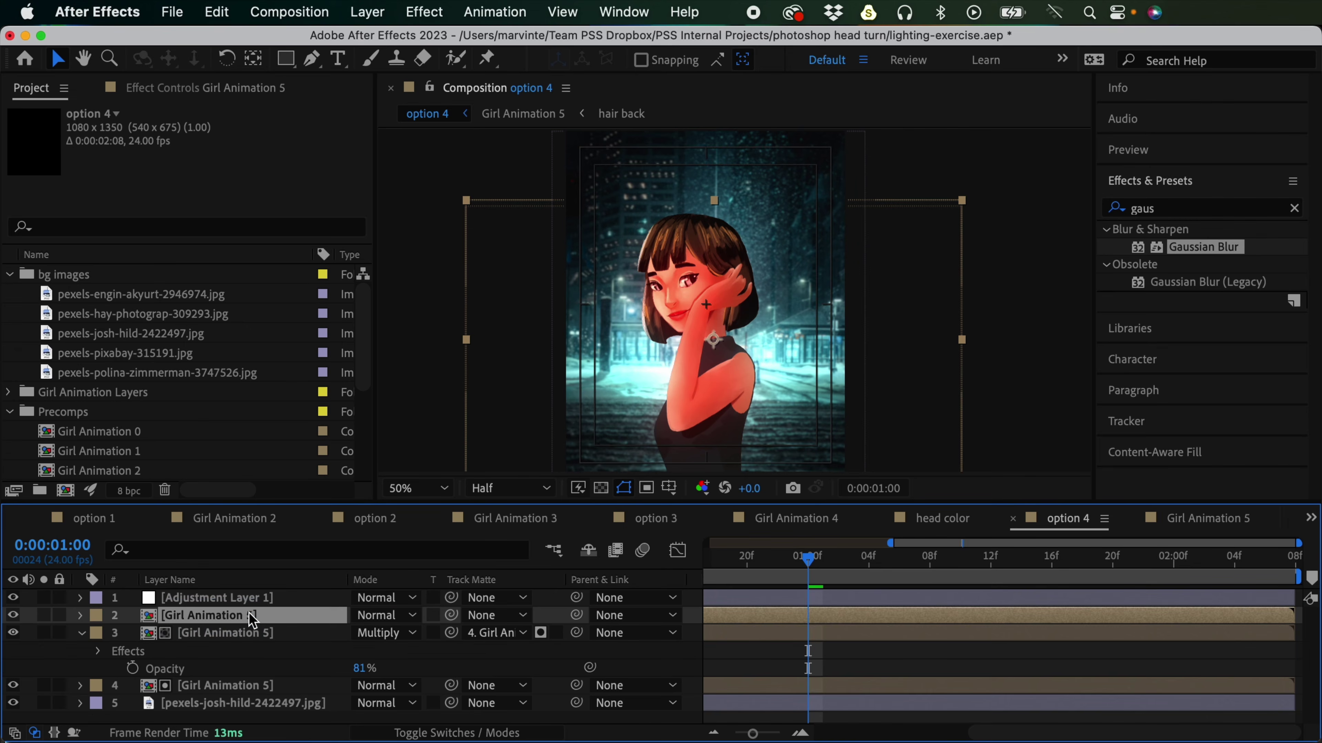
# Step: Apply the Fill effect to the unmatted Girl Animation 5 copy above the Multiply layer
pyautogui.click(1180, 212)
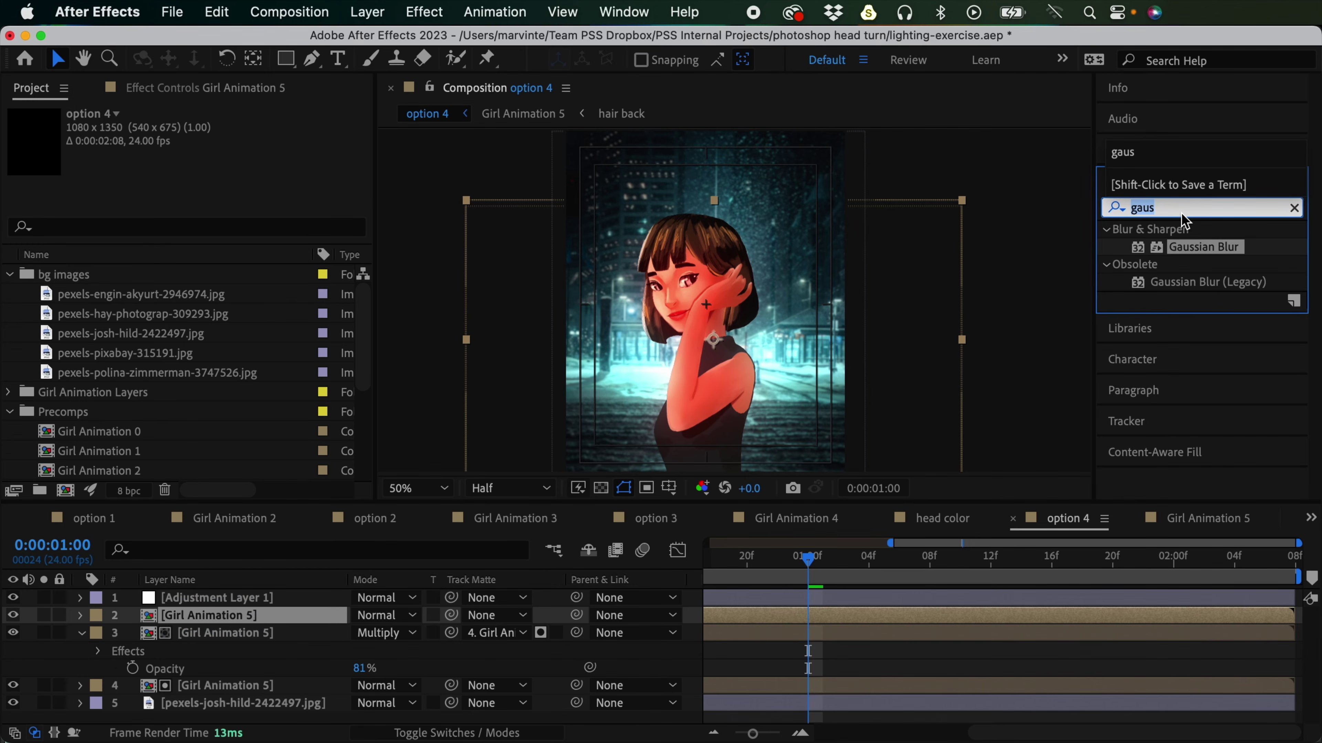
pyautogui.write('fill')
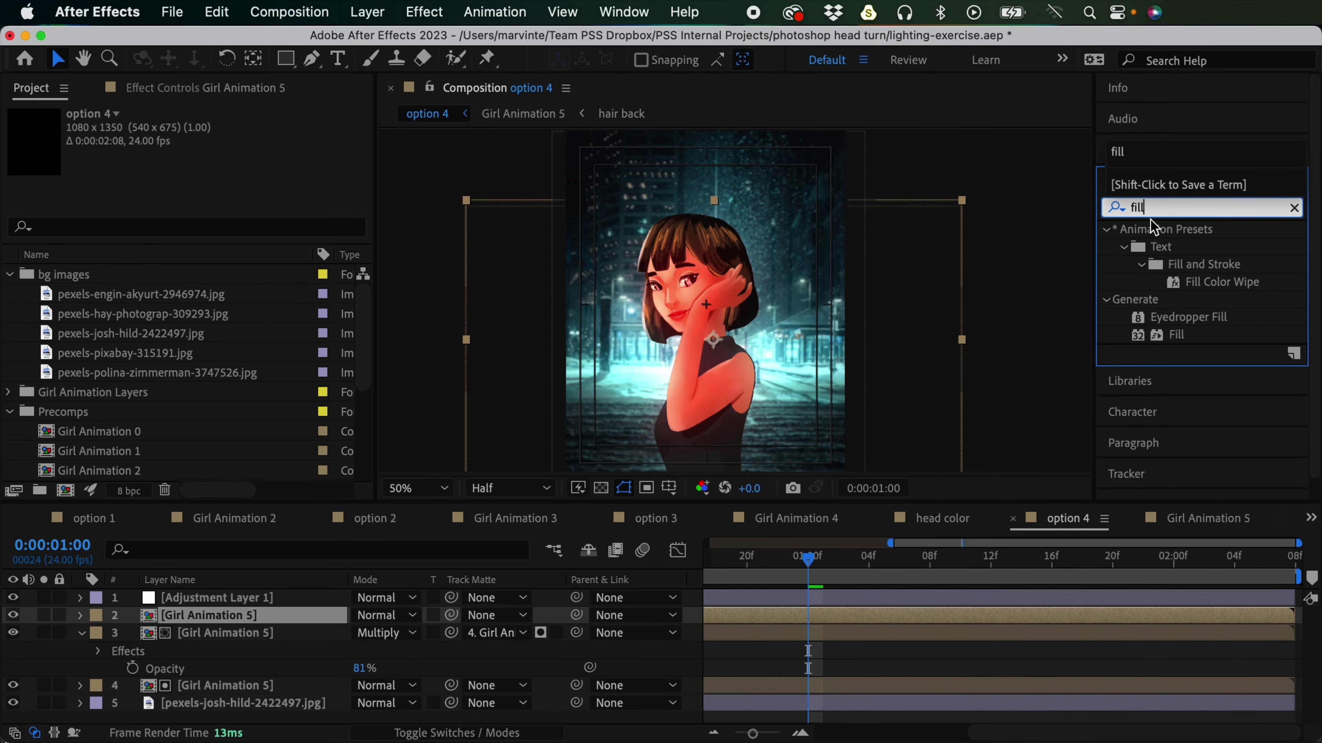
pyautogui.doubleClick(1175, 336)
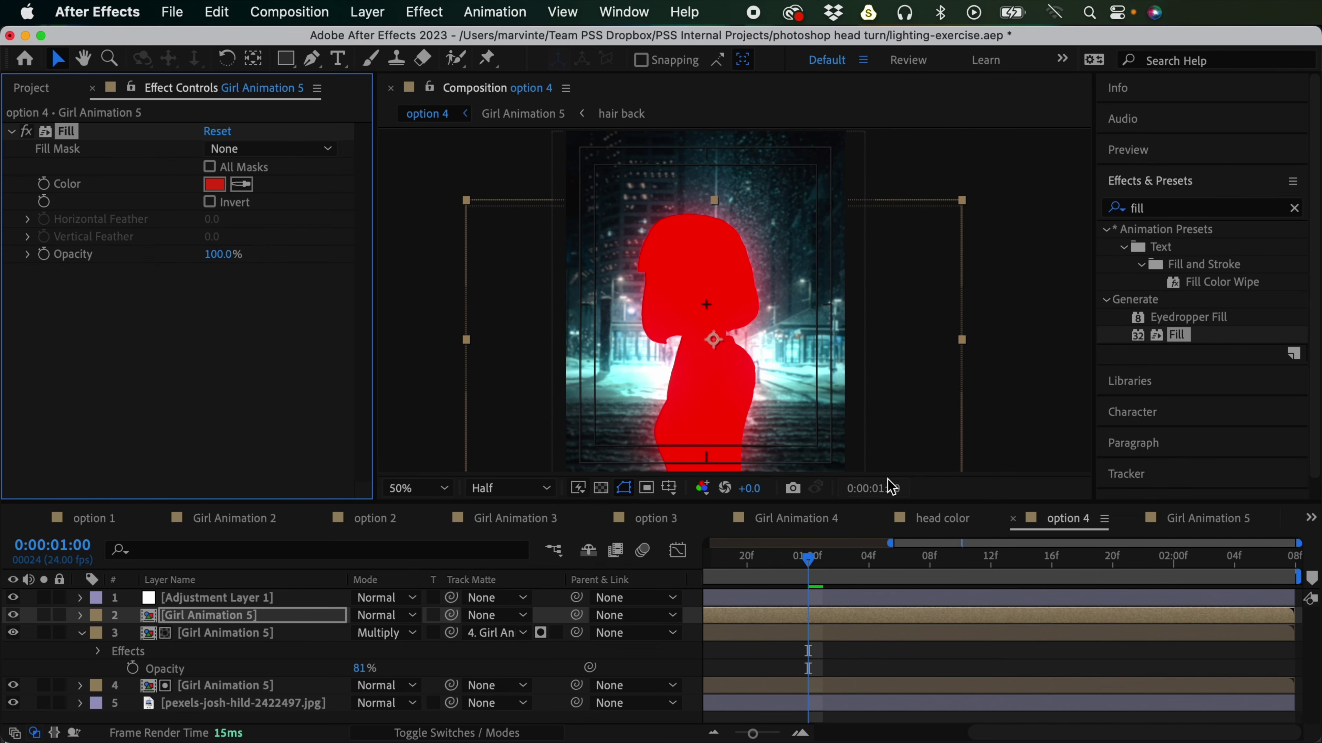
pyautogui.click(716, 404)
pyautogui.press('space')
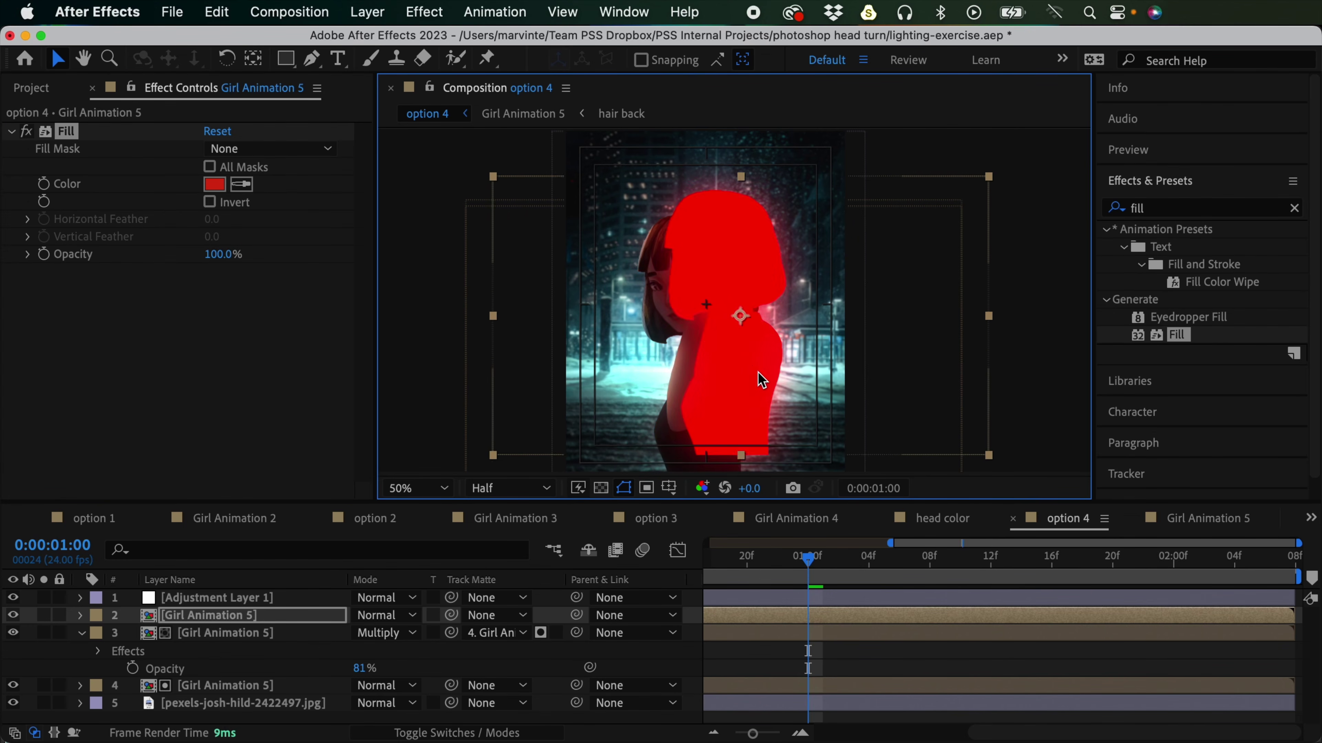
pyautogui.press('space')
# Step: Change the Fill effect's color from red to a pale cyan
pyautogui.click(214, 184)
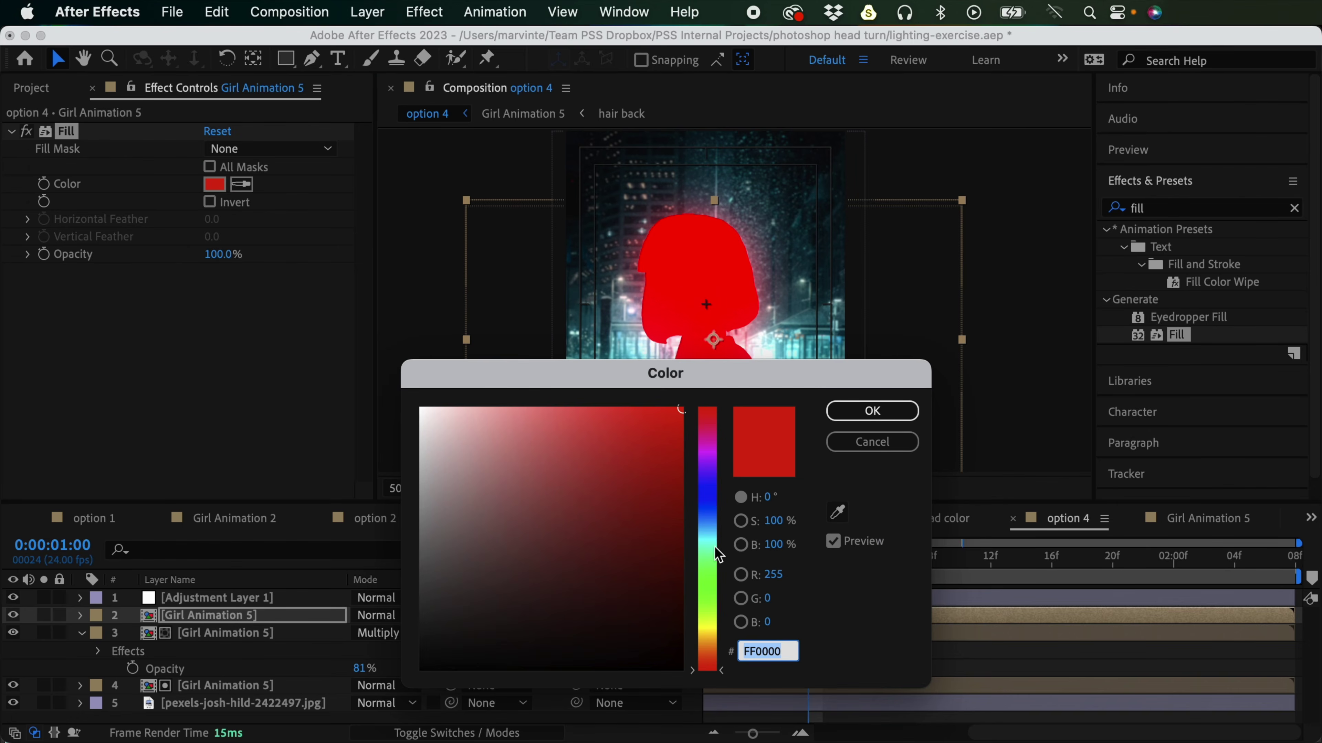
pyautogui.click(712, 544)
pyautogui.moveTo(655, 407); pyautogui.dragTo(492, 407)
pyautogui.click(872, 411)
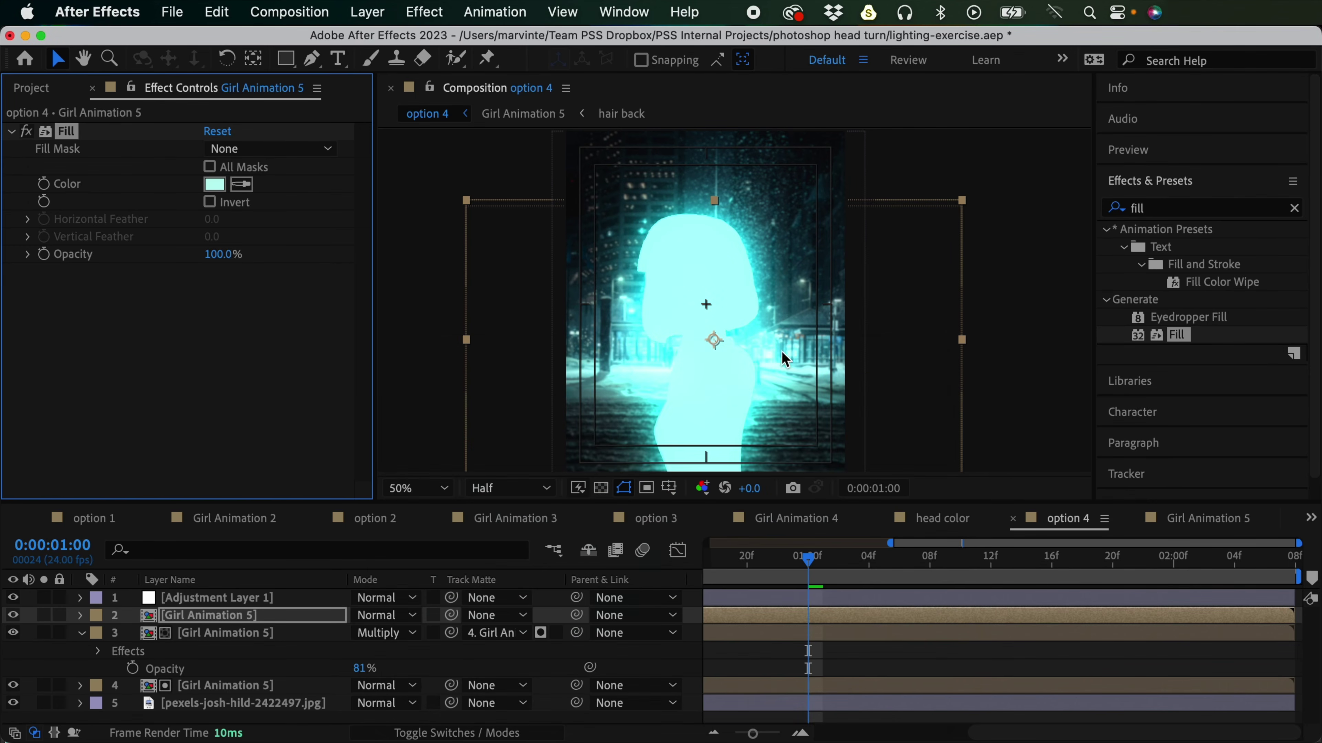
# Step: Hide the adjustment layer, duplicate the cyan-filled layer, and use the lower copy as an inverted alpha matte for the upper one
pyautogui.click(13, 597)
pyautogui.click(729, 384)
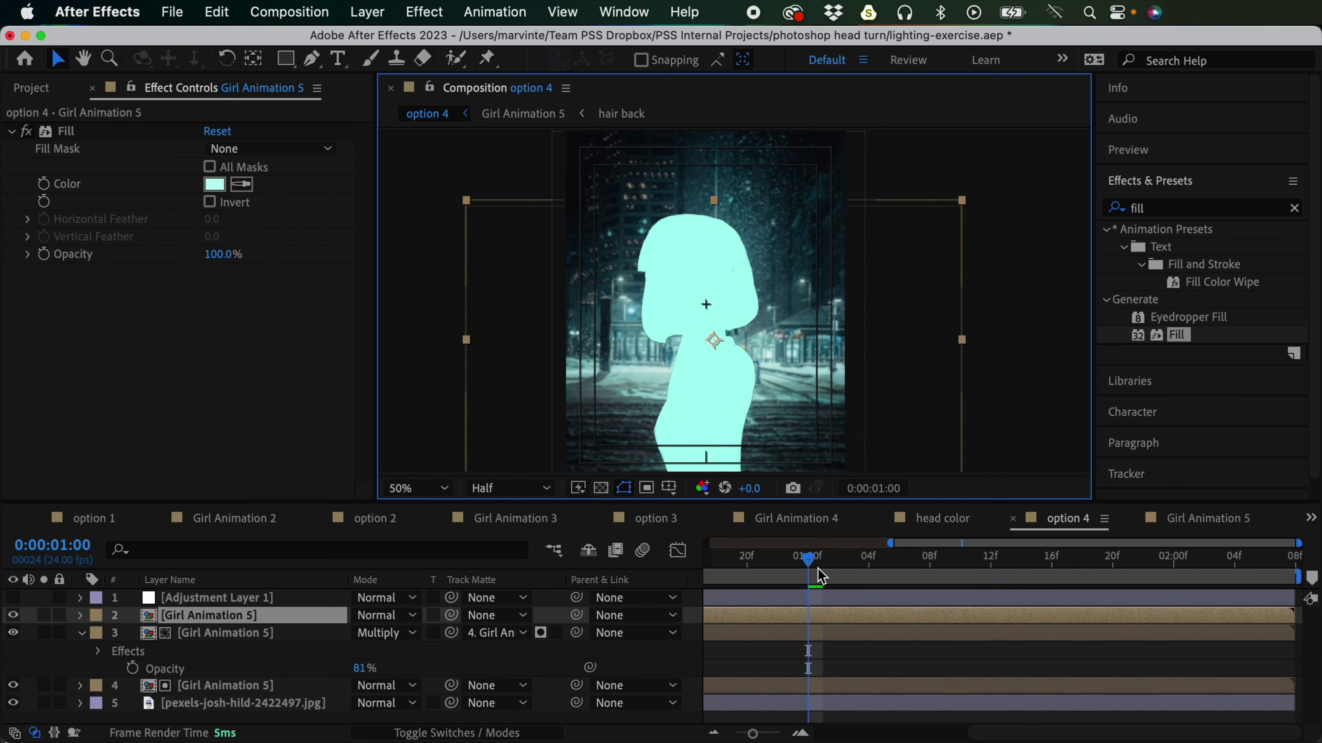
pyautogui.hotkey('ctrl', 'd')
pyautogui.moveTo(450, 615); pyautogui.dragTo(276, 636)
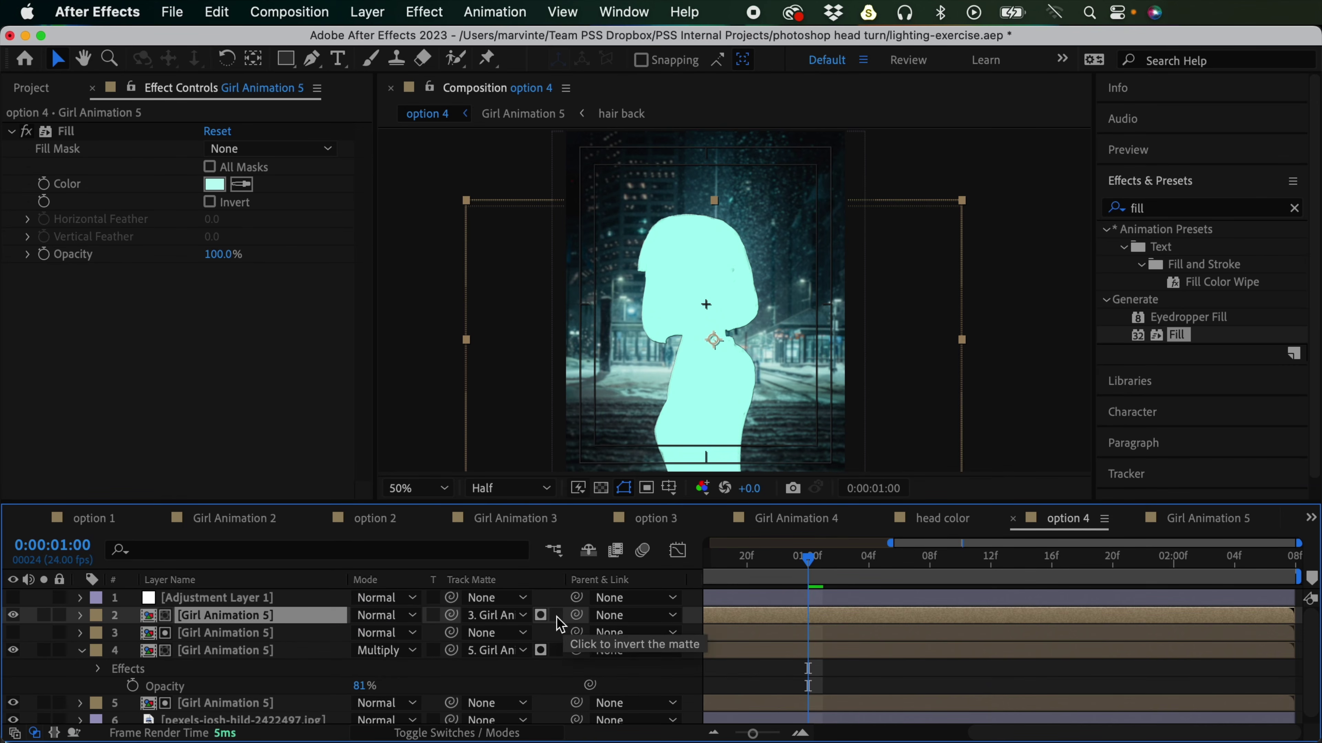
pyautogui.click(557, 617)
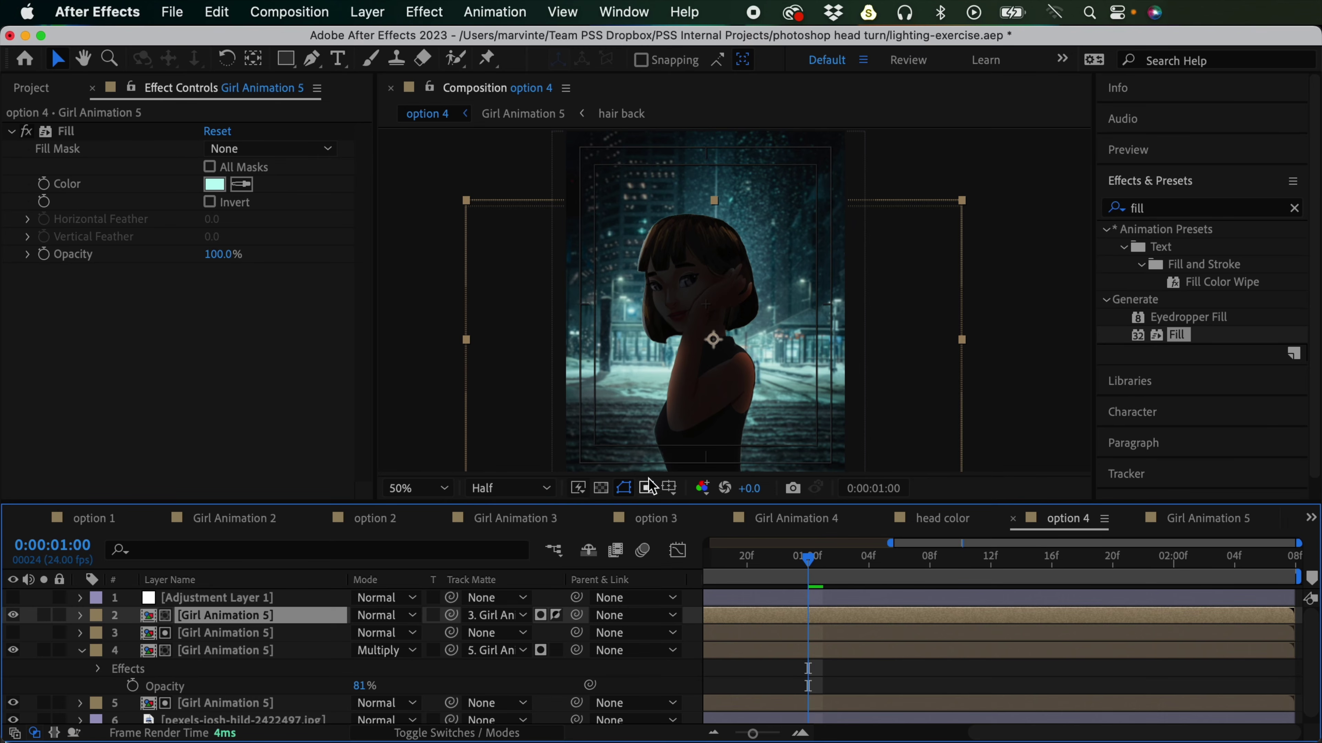
pyautogui.click(886, 635)
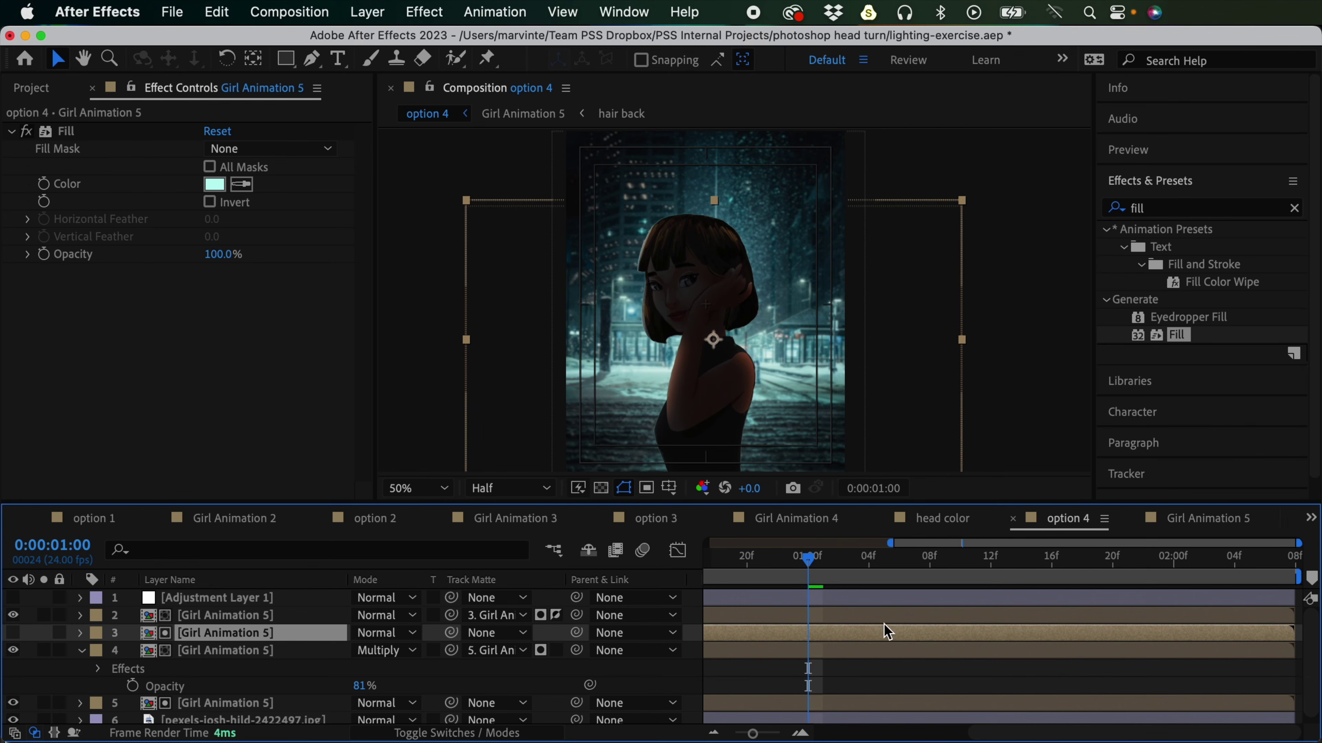
pyautogui.click(834, 616)
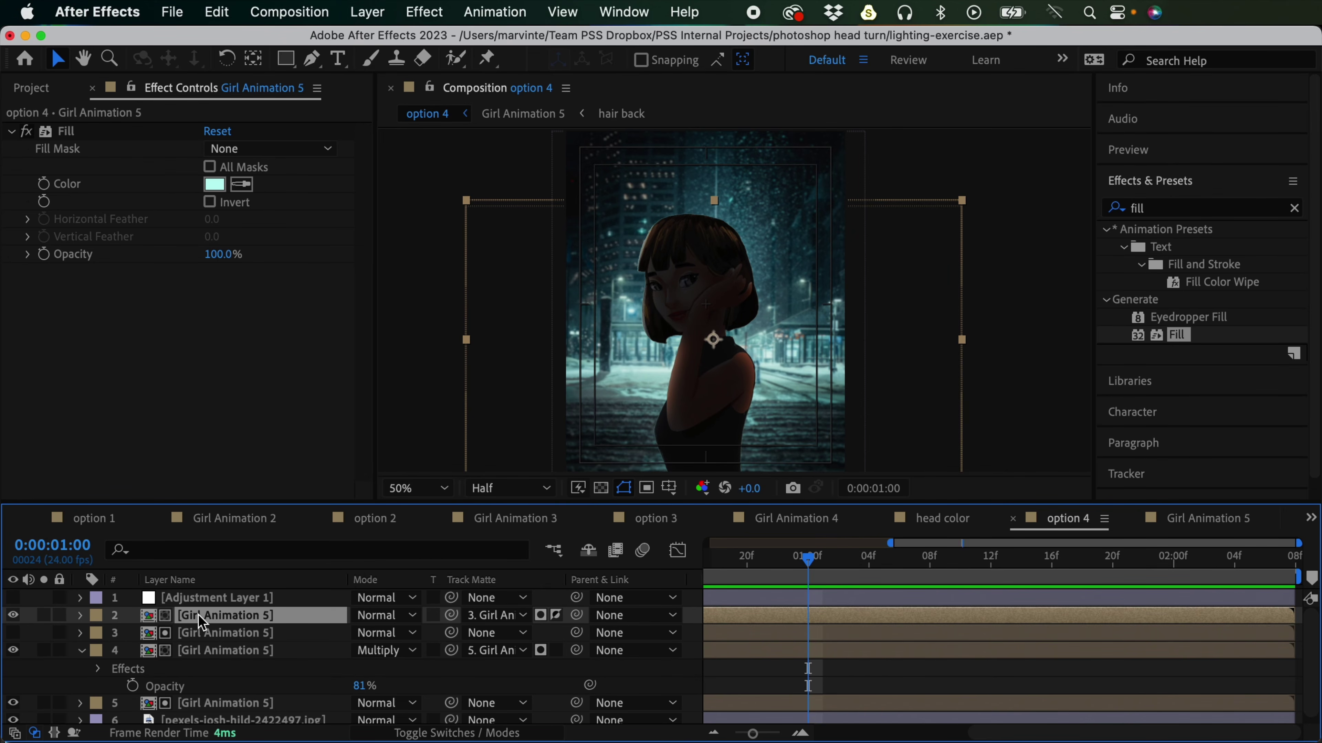
# Step: Apply Gaussian Blur to the cyan layer's matte copy and set its Blurriness to 128.9
pyautogui.click(225, 633)
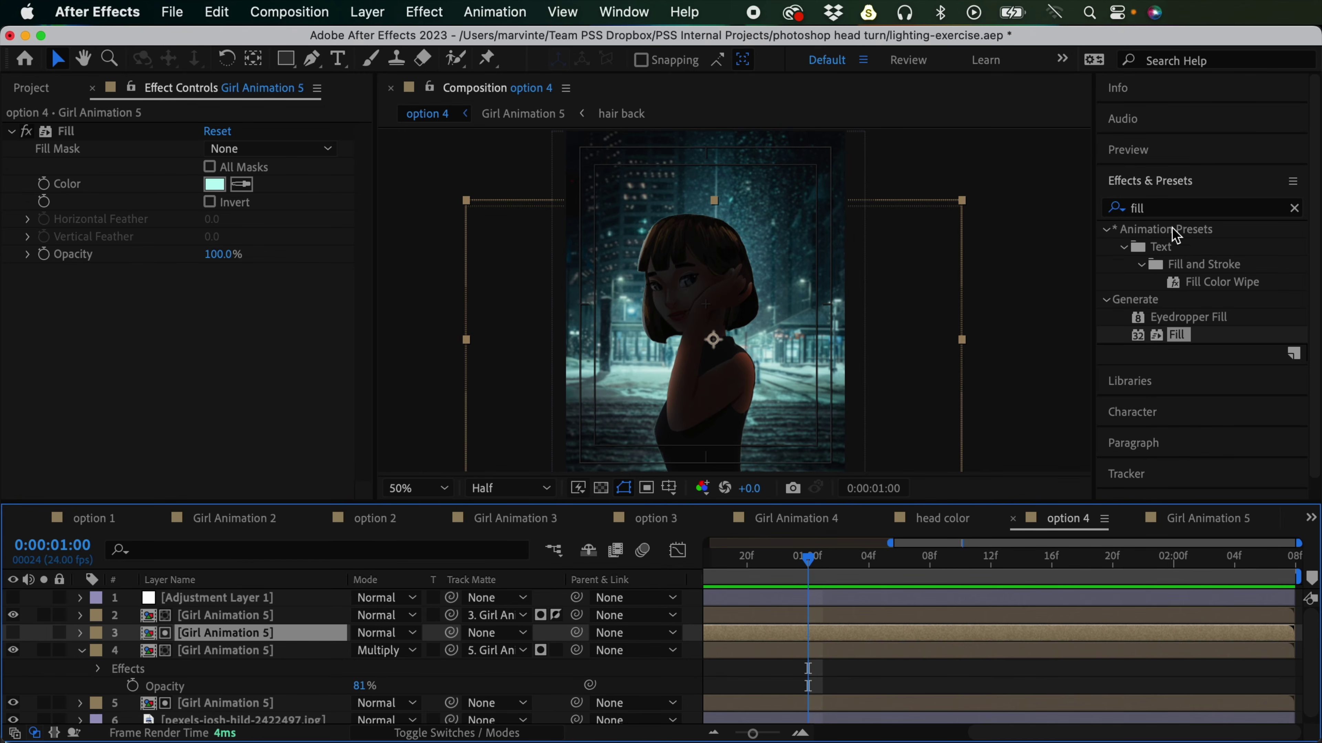
pyautogui.click(1160, 209)
pyautogui.doubleClick(1179, 207)
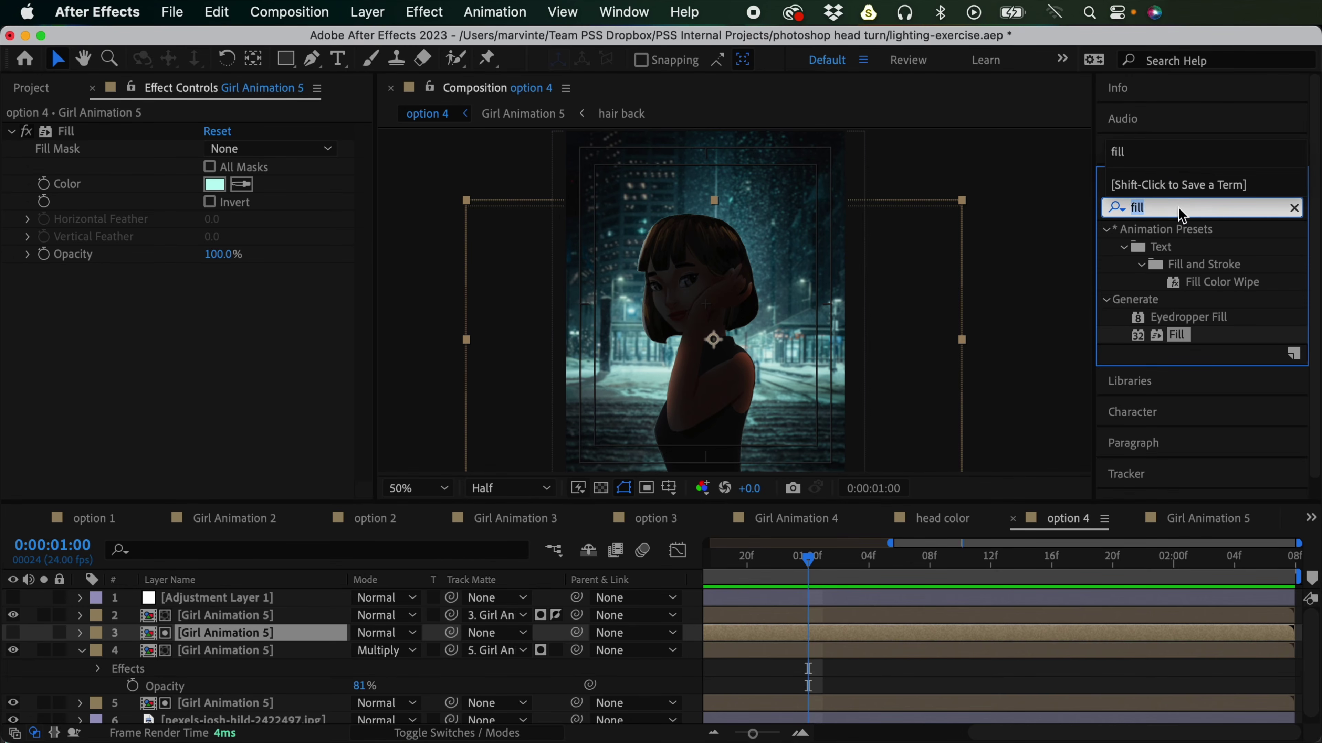
pyautogui.write('gau')
pyautogui.click(1219, 250)
pyautogui.doubleClick(1219, 251)
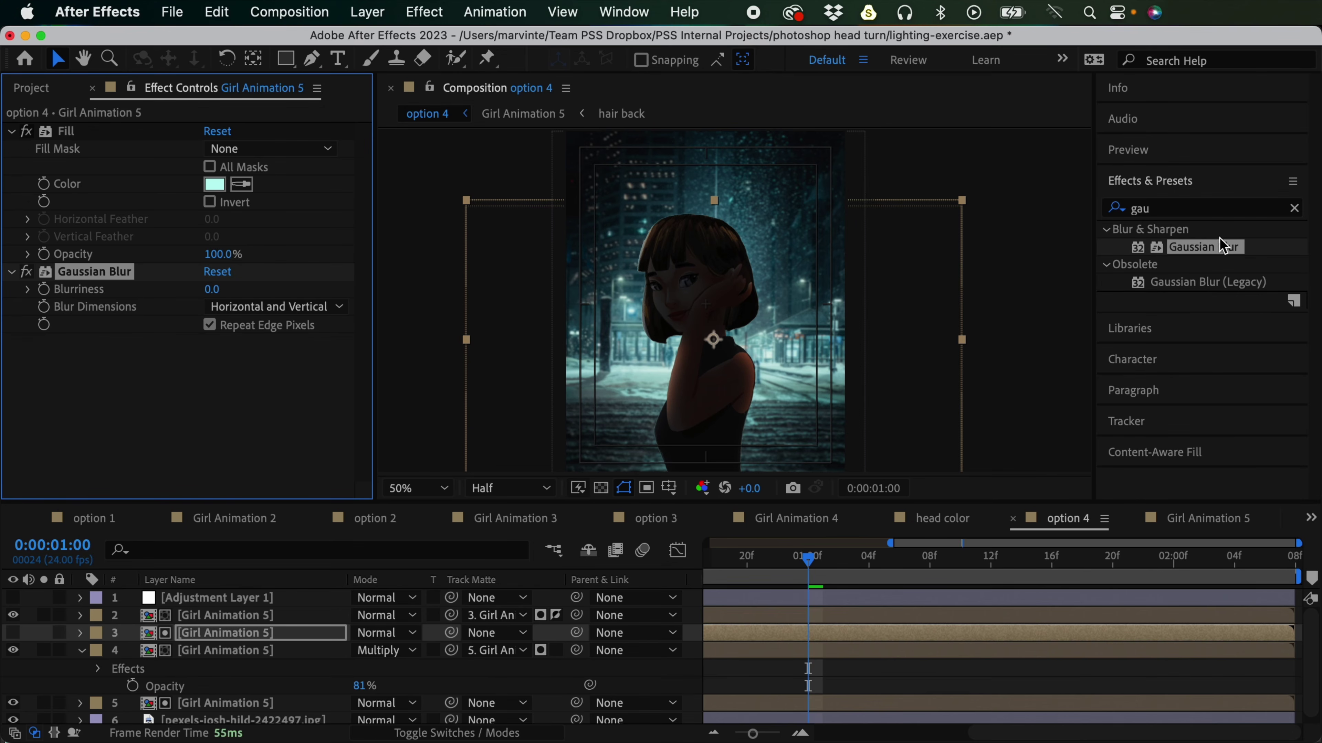
pyautogui.moveTo(215, 289); pyautogui.dragTo(884, 255)
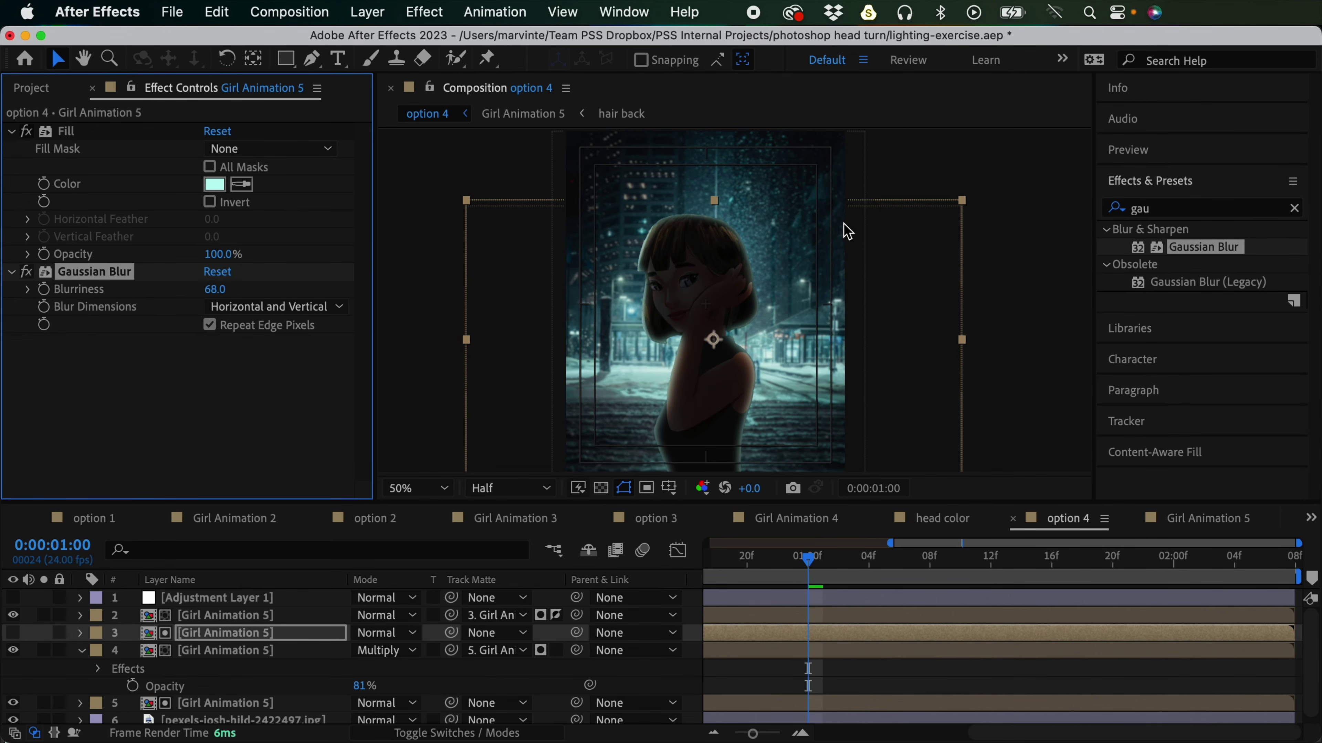
pyautogui.moveTo(217, 290); pyautogui.dragTo(835, 281)
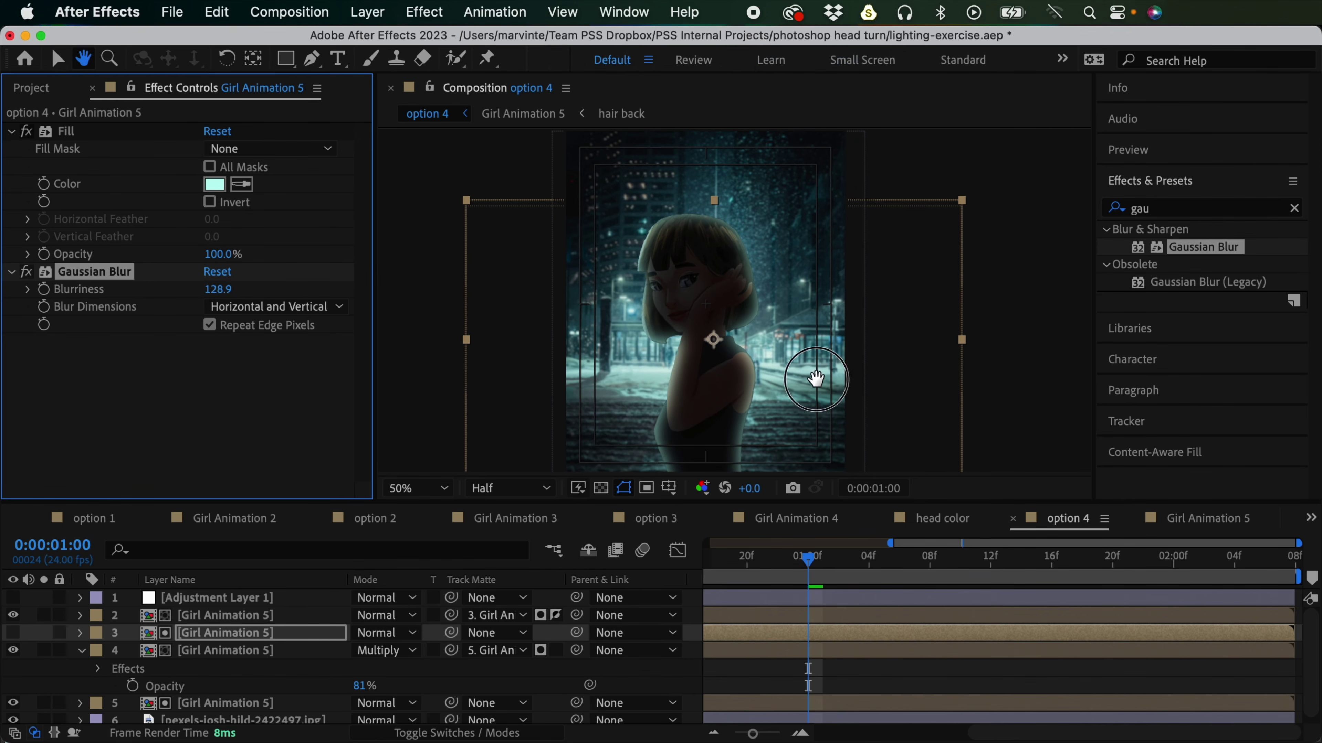
pyautogui.scroll(-2, 817, 355)
pyautogui.click(813, 660)
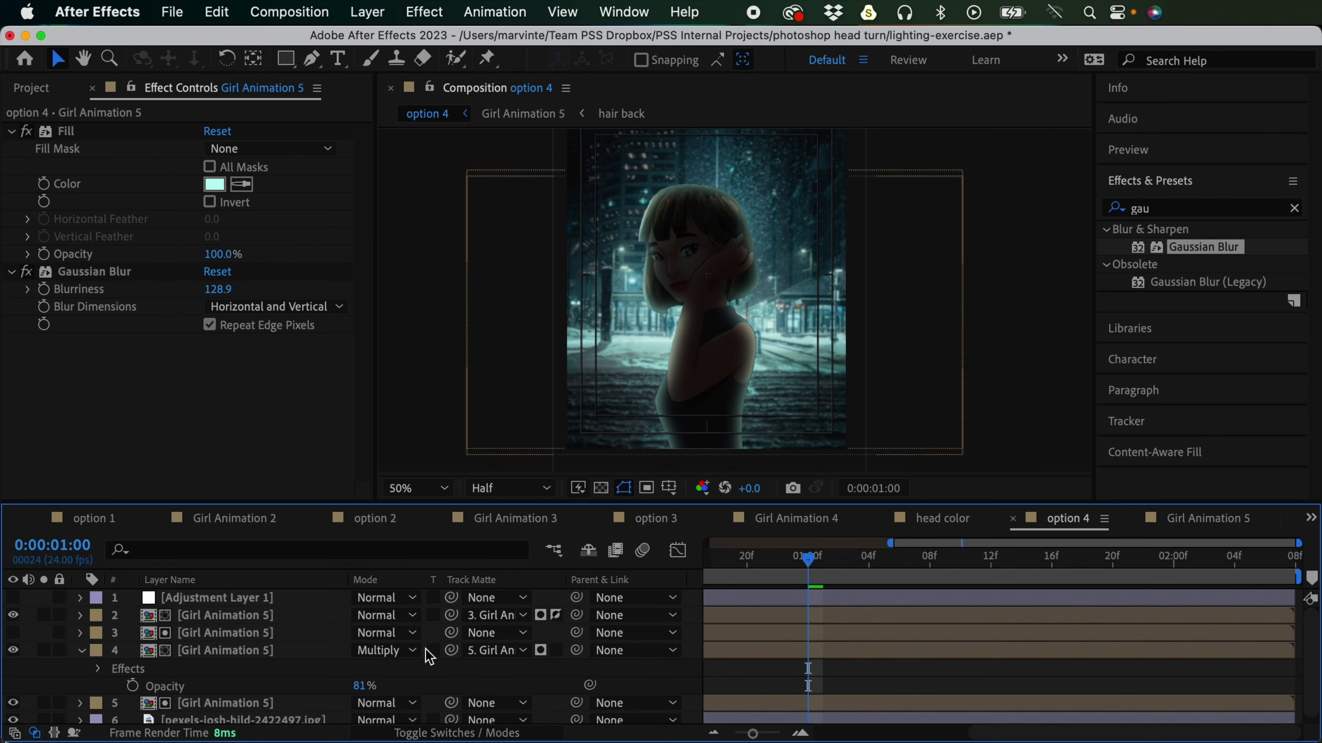
# Step: Reduce the matte layer's Gaussian Blur Blurriness to 80.6
pyautogui.click(223, 633)
pyautogui.moveTo(218, 289); pyautogui.dragTo(91, 350)
pyautogui.moveTo(219, 290); pyautogui.dragTo(187, 276)
# Step: Set the blending mode of the matted cyan rim-light layer to Add
pyautogui.click(280, 617)
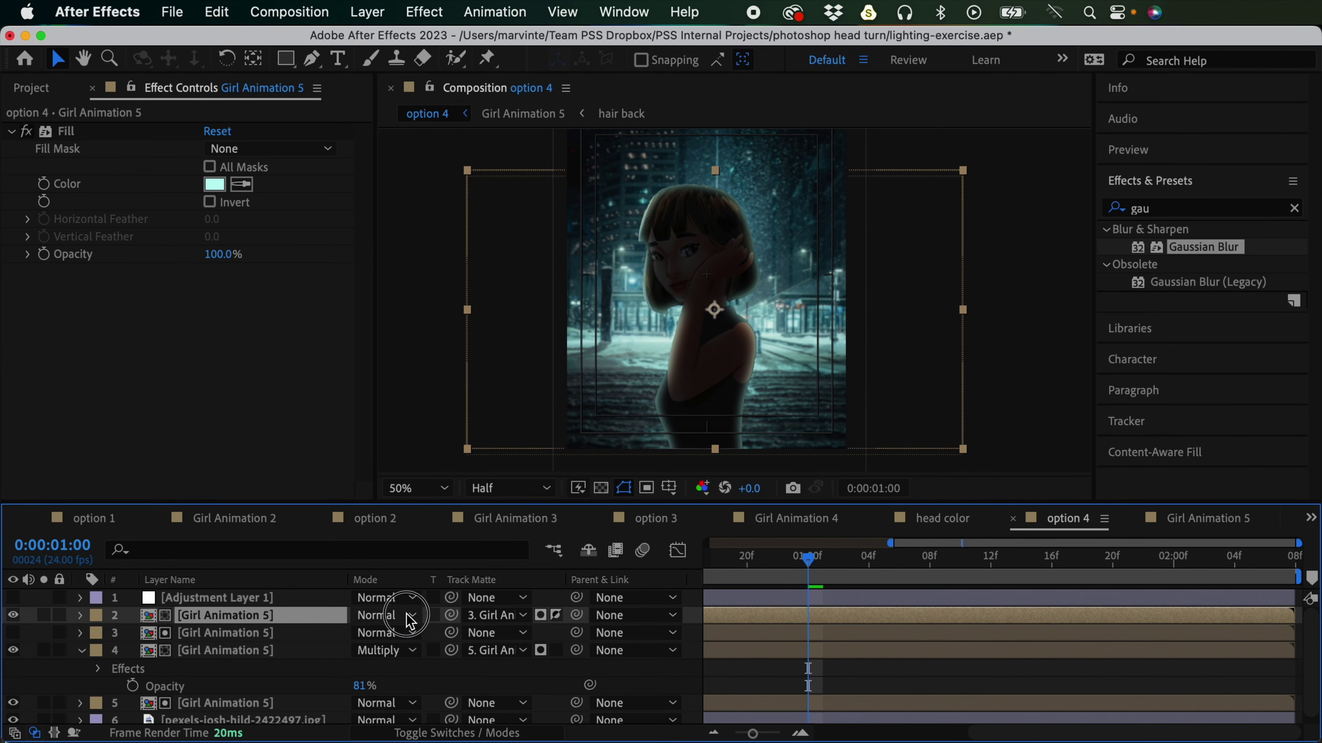
pyautogui.click(409, 616)
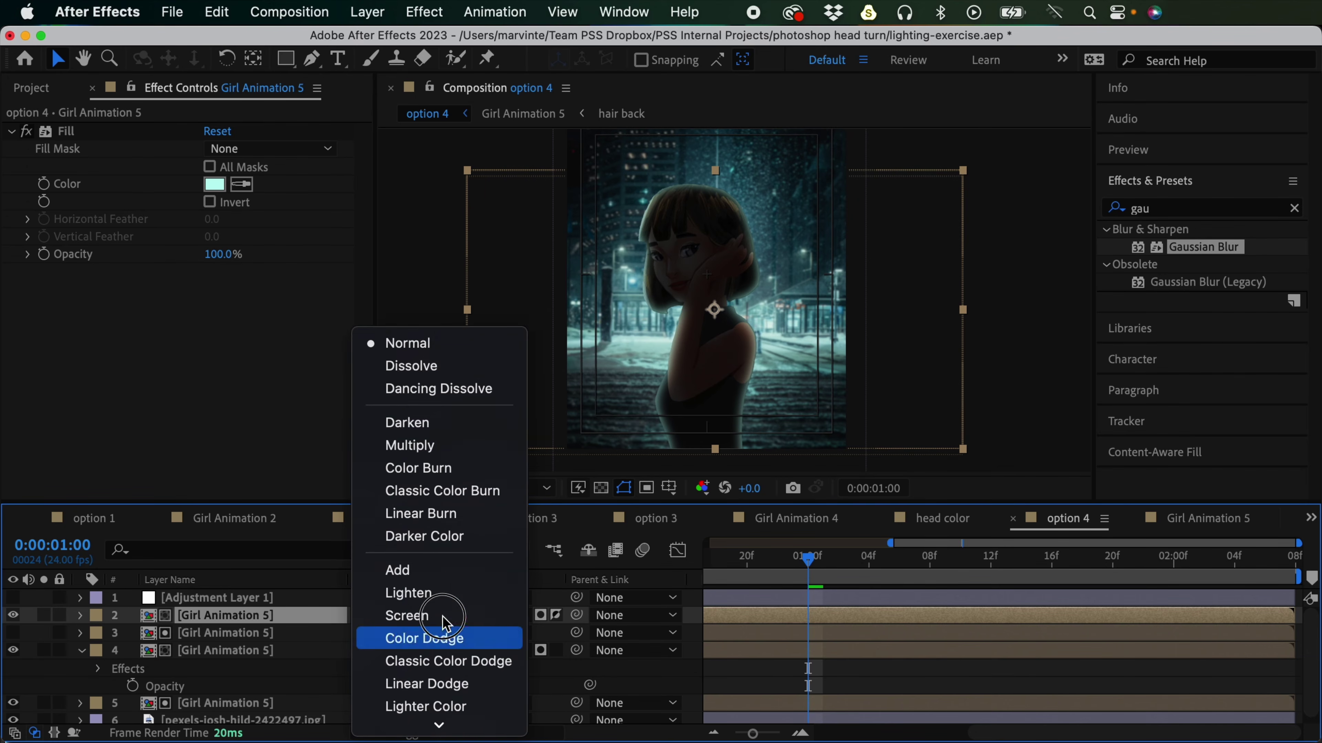
pyautogui.click(449, 572)
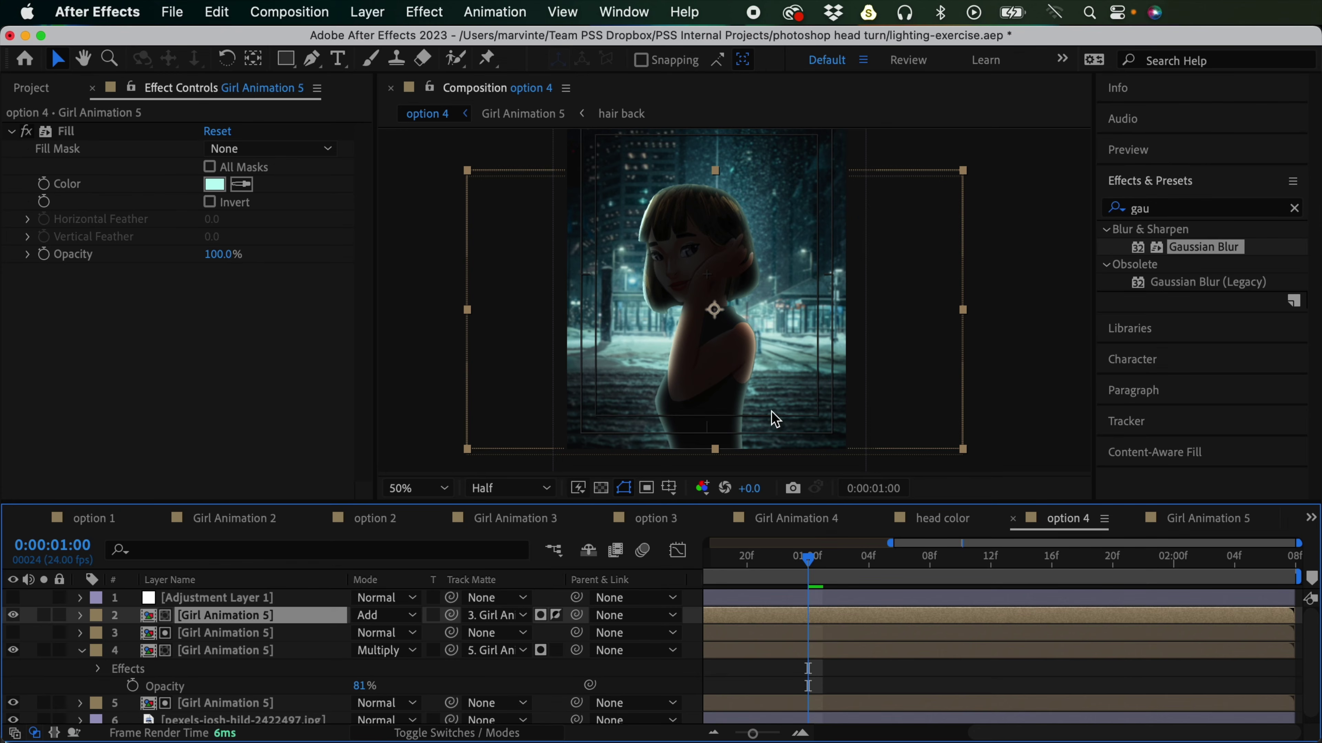
# Step: Make the glow adjustment layer visible again and check the rim light at 0:00:01:04
pyautogui.click(197, 599)
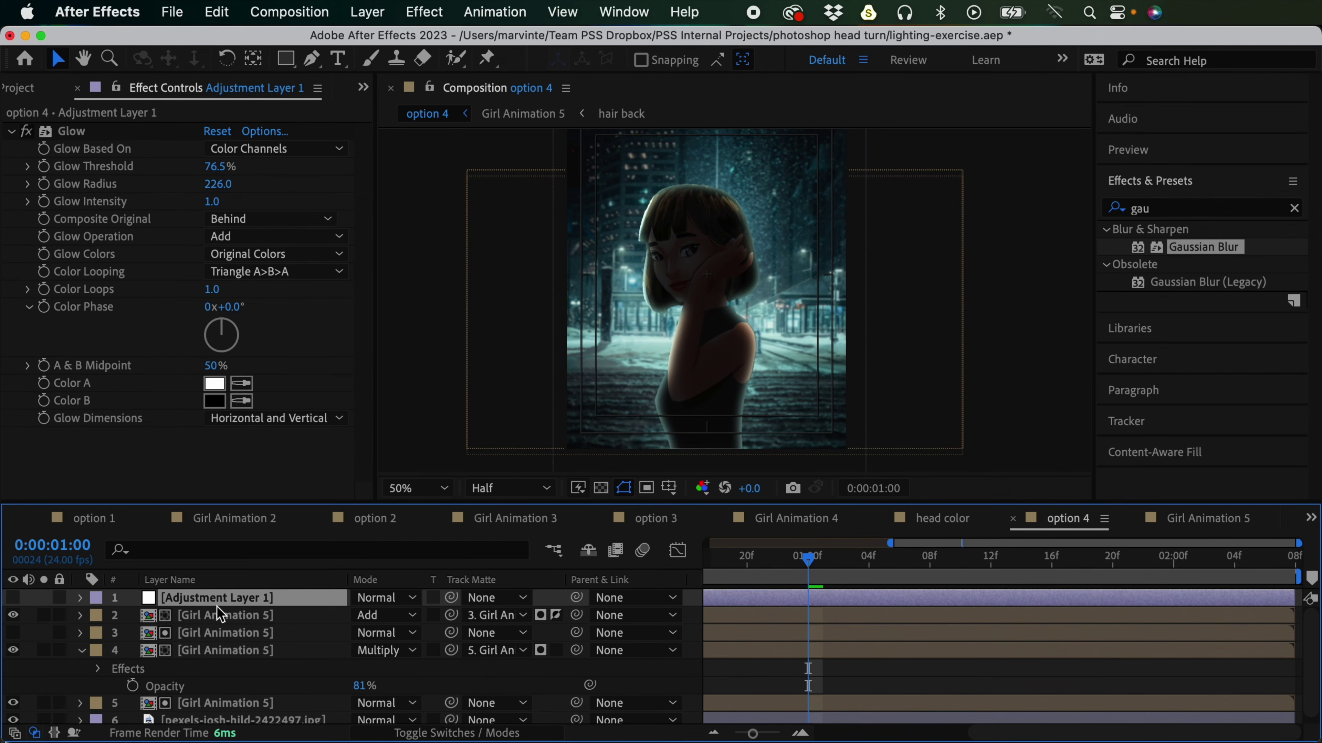
pyautogui.click(14, 598)
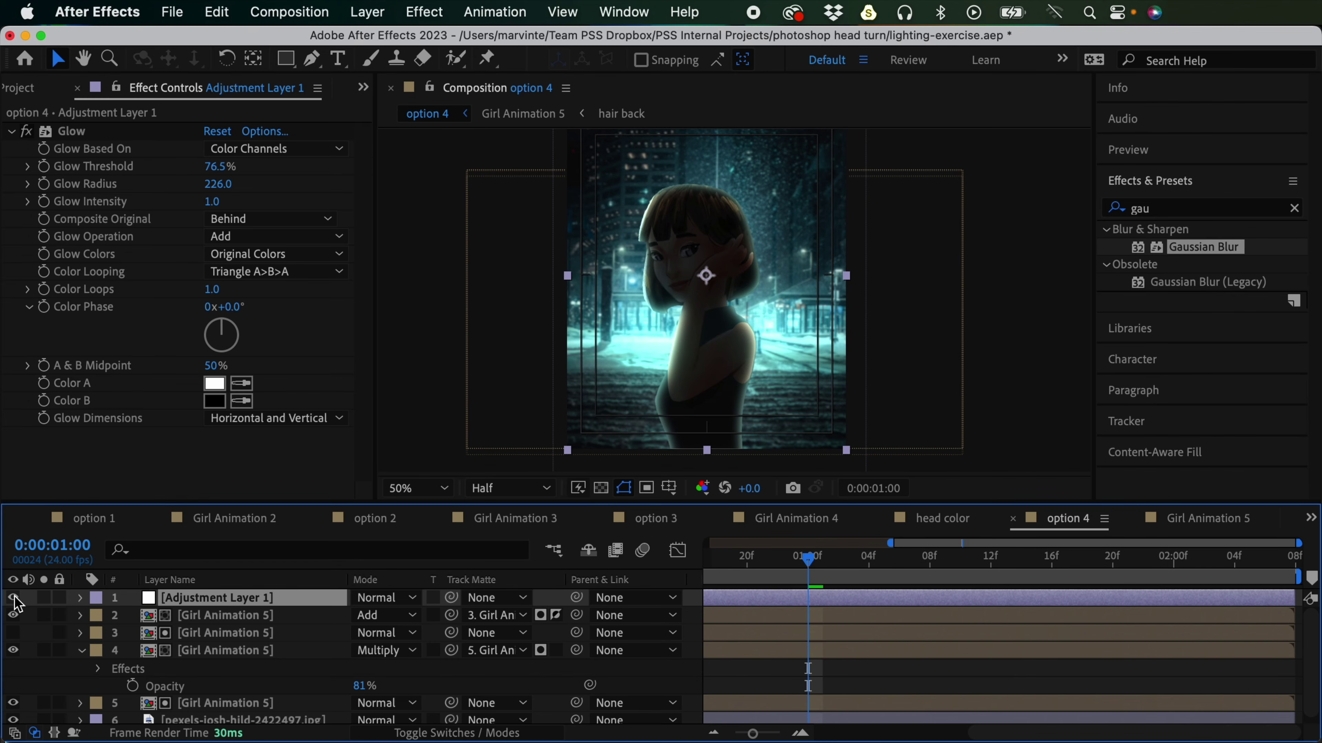
pyautogui.click(807, 671)
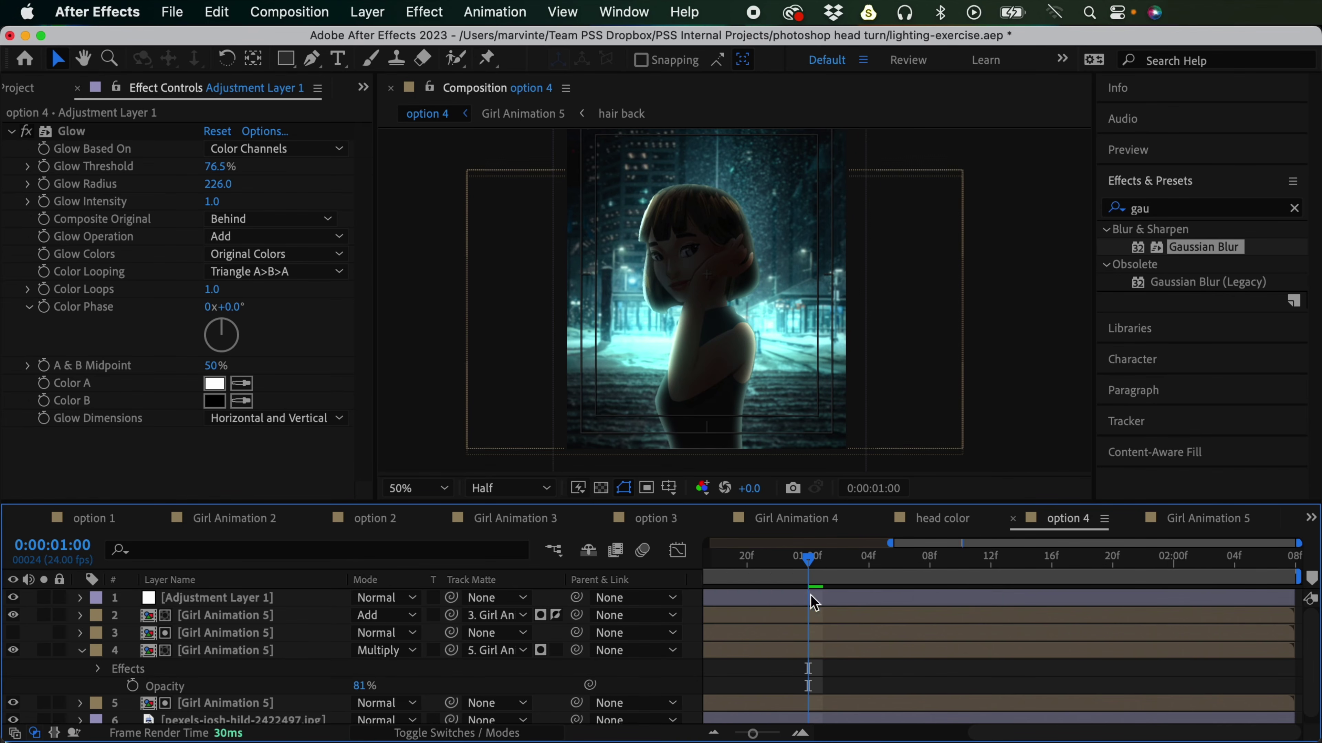
pyautogui.moveTo(805, 564); pyautogui.dragTo(868, 567)
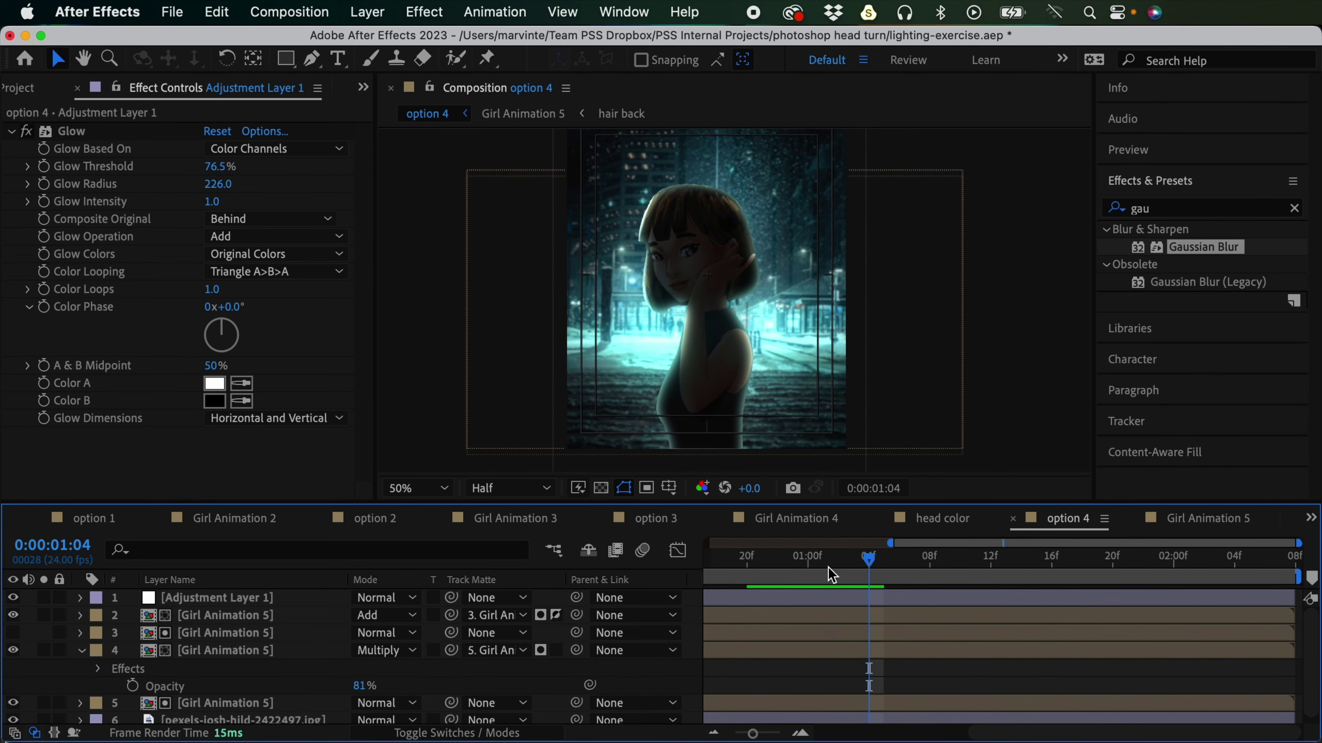
# Step: Change the rim-light layer's Fill color to a more saturated cyan, comparing hues against the figure
pyautogui.click(237, 622)
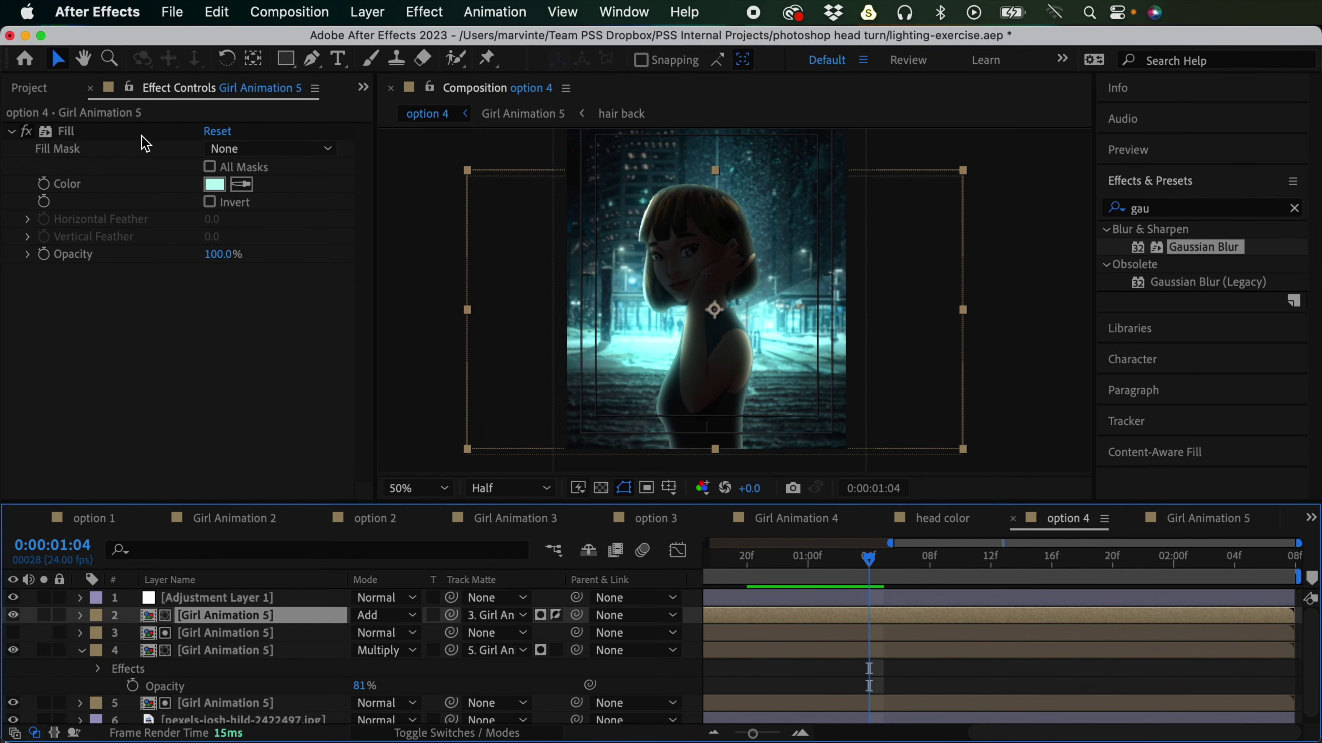
pyautogui.click(222, 186)
pyautogui.click(652, 411)
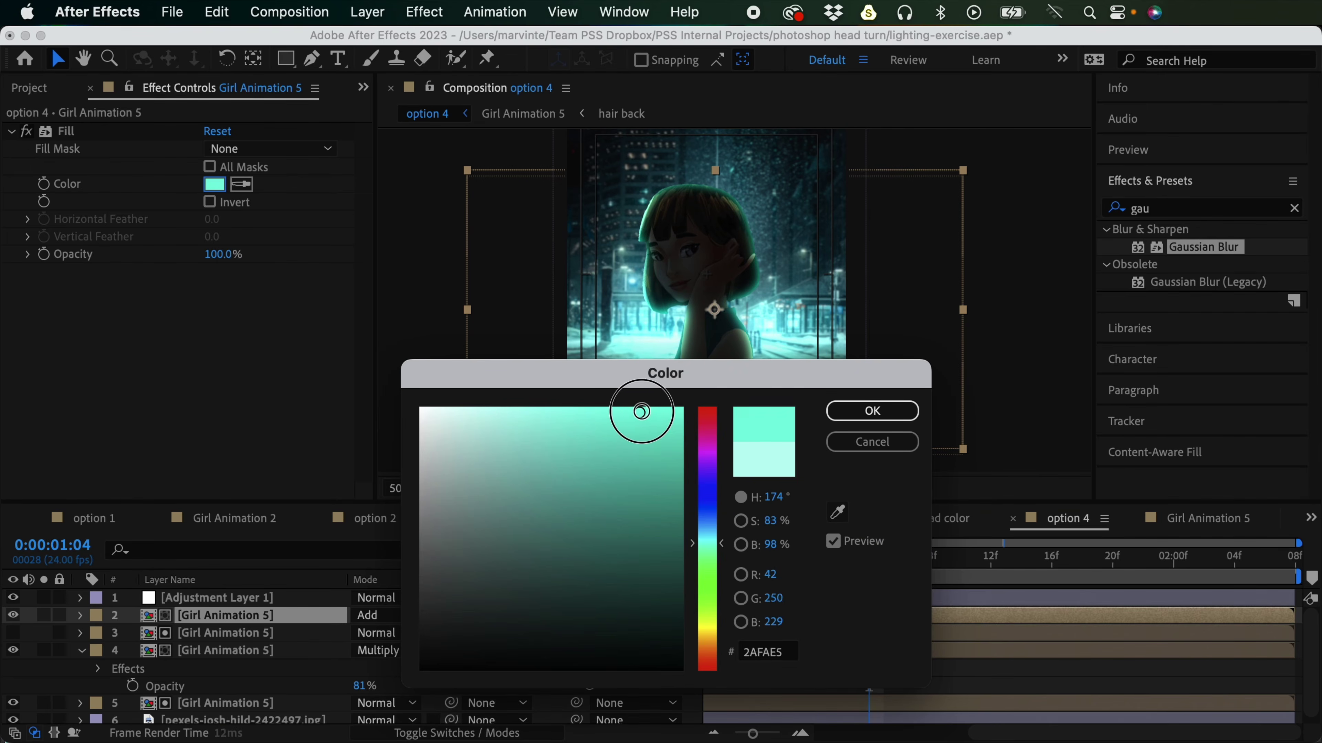
pyautogui.moveTo(710, 377)
pyautogui.mouseDown()
pyautogui.moveTo(660, 514)
pyautogui.moveTo(614, 548)
pyautogui.moveTo(507, 549)
pyautogui.moveTo(611, 544)
pyautogui.mouseUp()
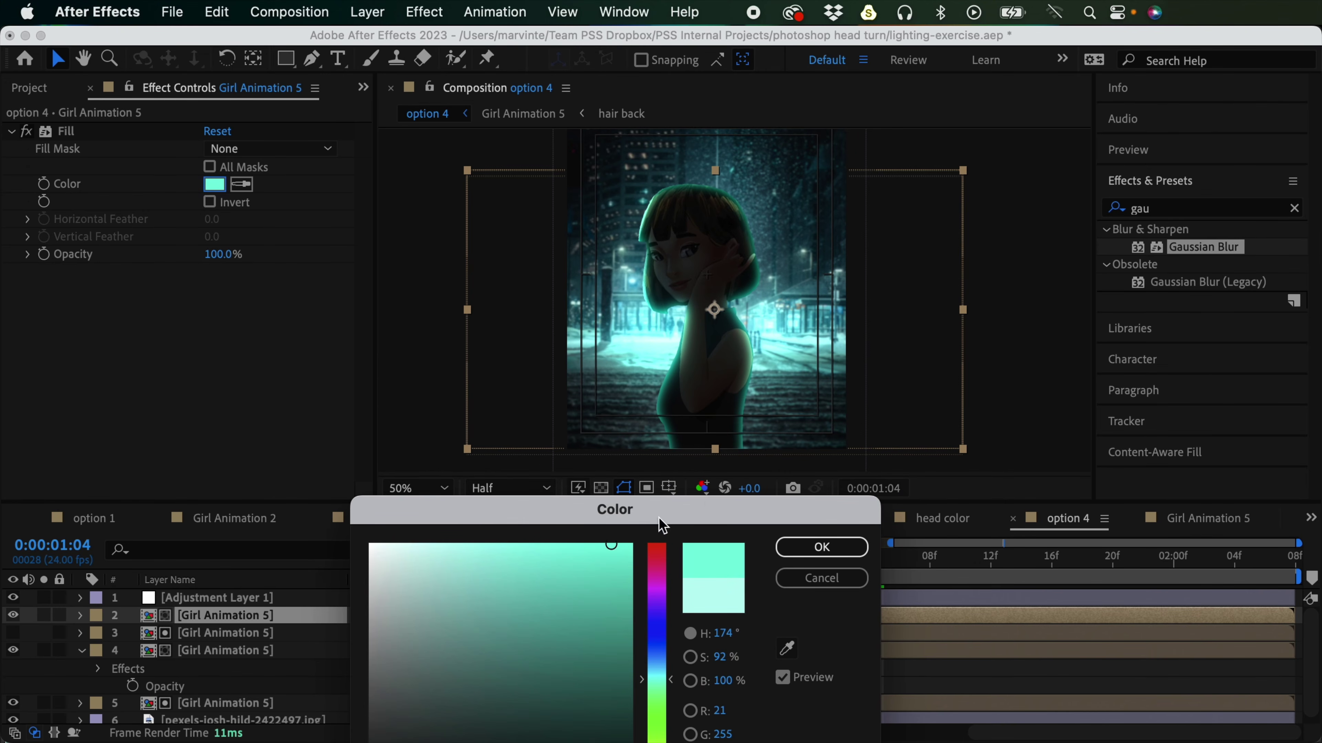
pyautogui.moveTo(741, 513); pyautogui.dragTo(745, 457)
pyautogui.moveTo(671, 606)
pyautogui.mouseDown()
pyautogui.moveTo(668, 593)
pyautogui.moveTo(672, 646)
pyautogui.moveTo(671, 622)
pyautogui.mouseUp()
pyautogui.moveTo(615, 489); pyautogui.dragTo(618, 489)
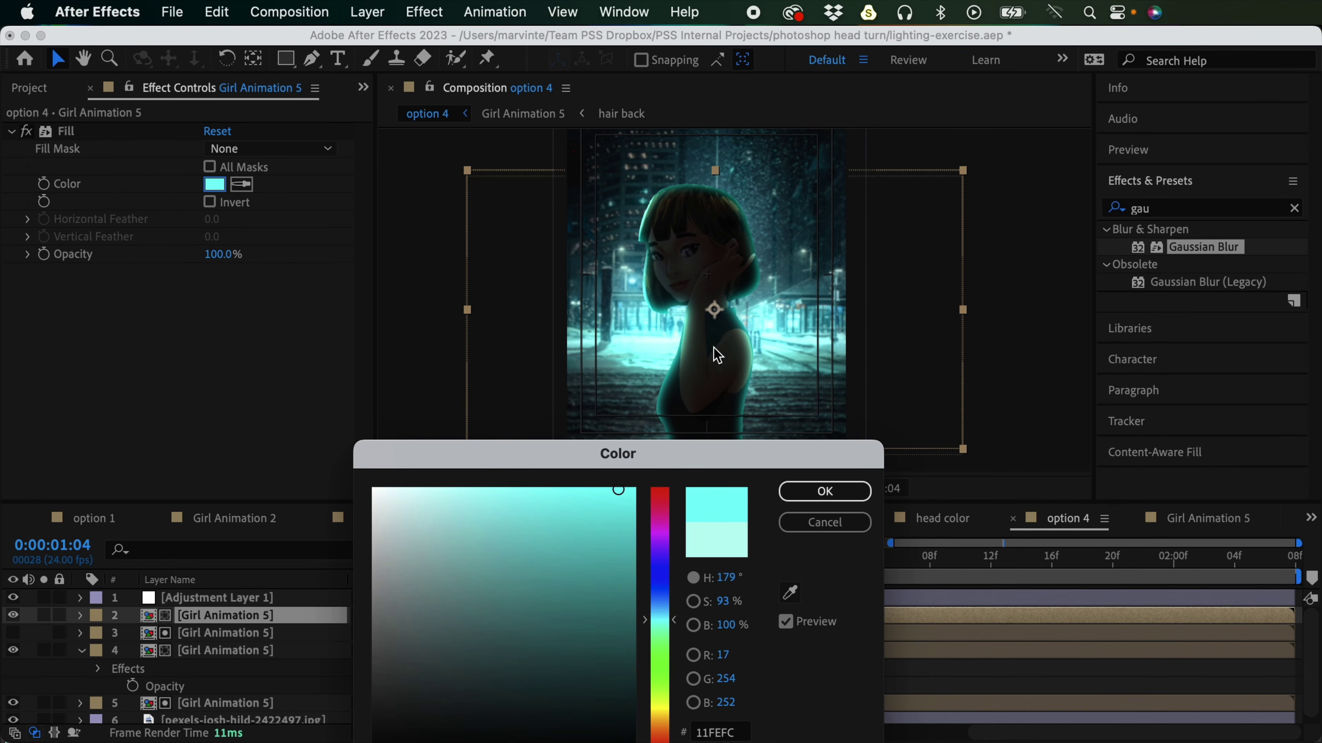
pyautogui.moveTo(672, 634); pyautogui.dragTo(670, 622)
pyautogui.click(826, 492)
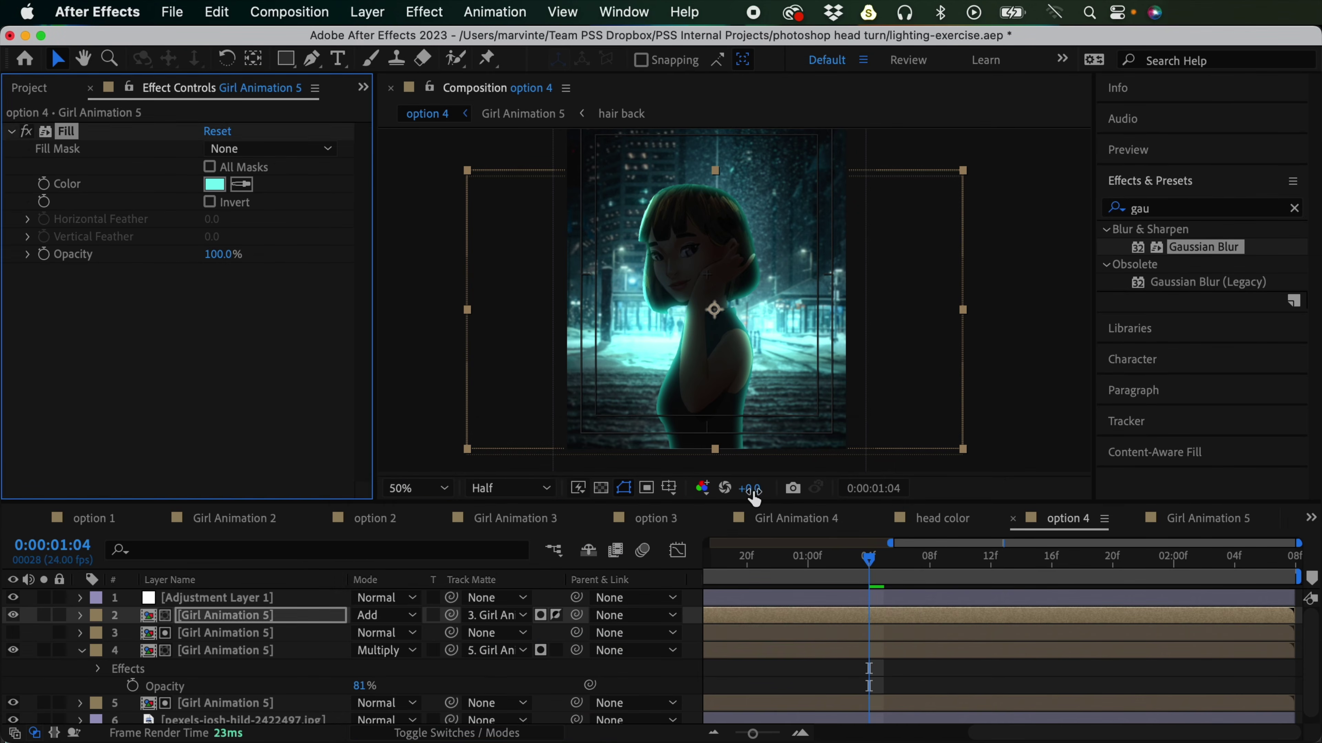
# Step: Lower the rim-light layer's opacity to 66%
pyautogui.click(266, 624)
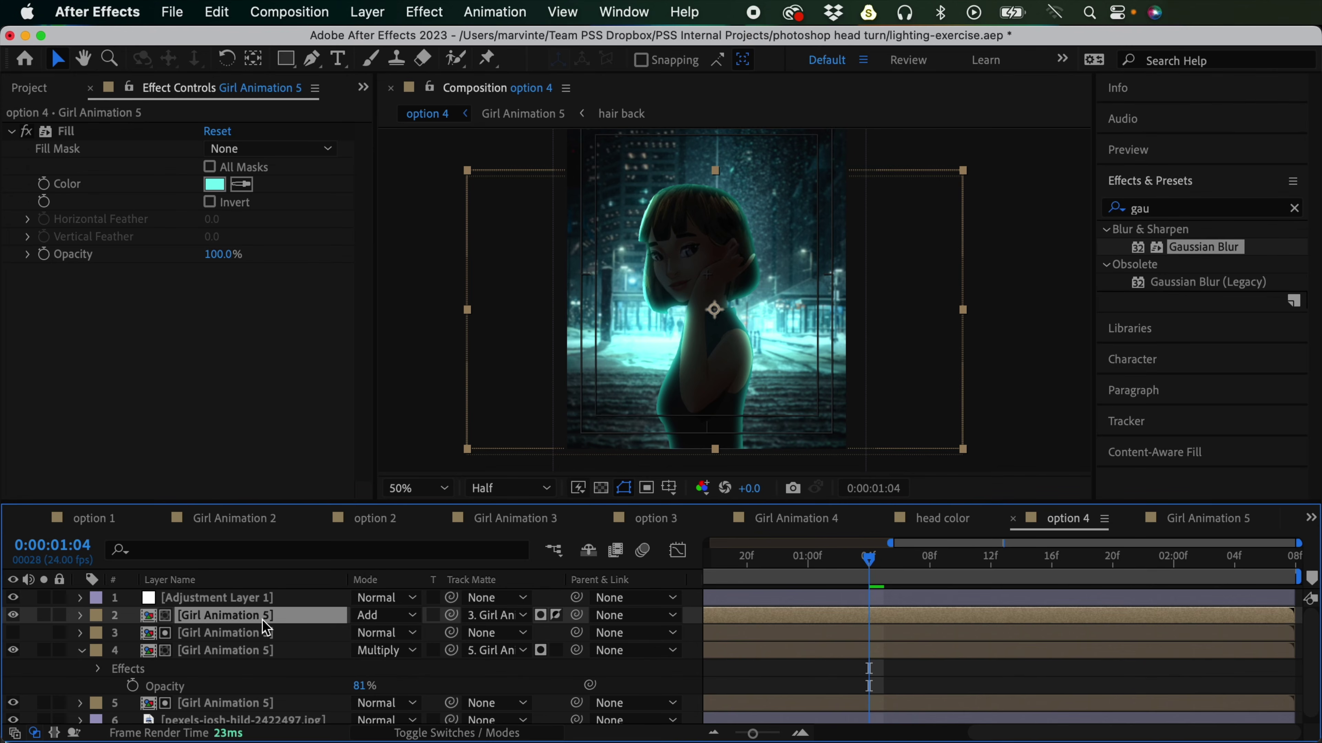
pyautogui.press('t')
pyautogui.moveTo(363, 636); pyautogui.dragTo(333, 644)
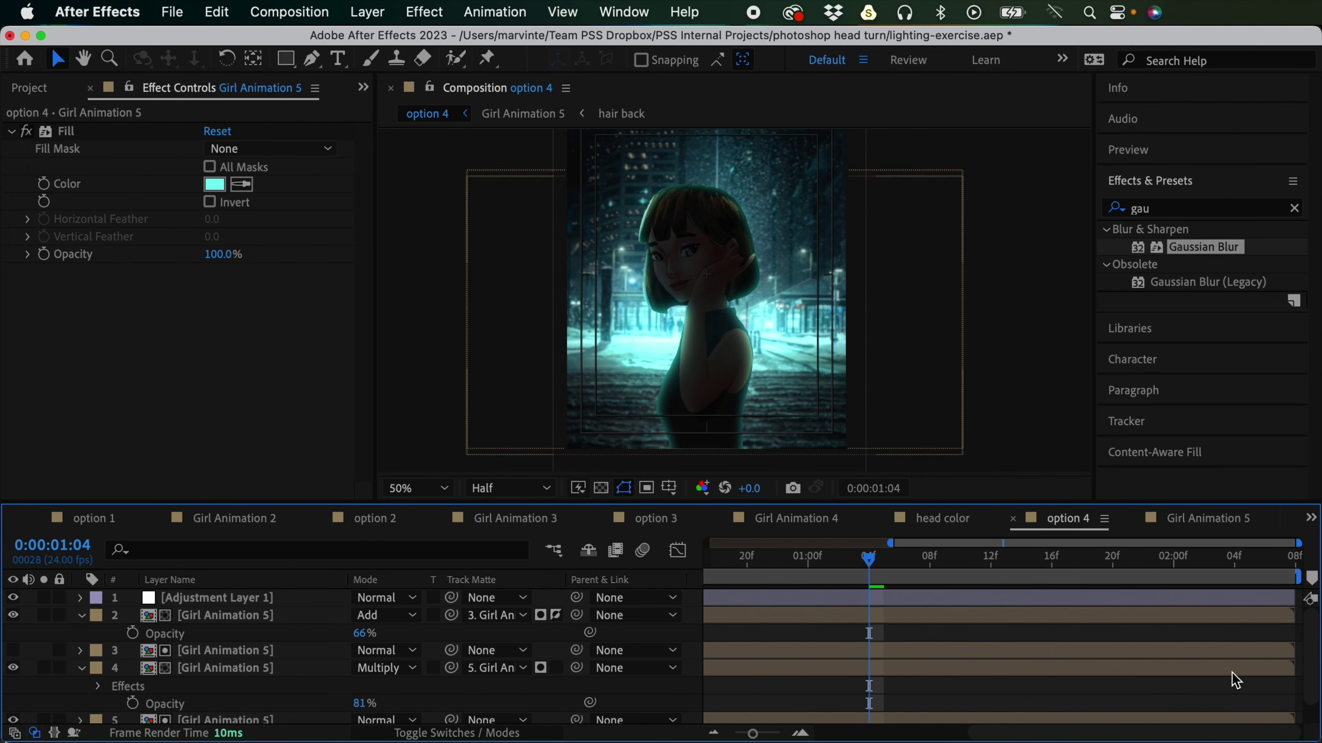
# Step: Give the Multiply Girl Animation 5 layer a Yellow label color
pyautogui.scroll(-1, 1259, 709)
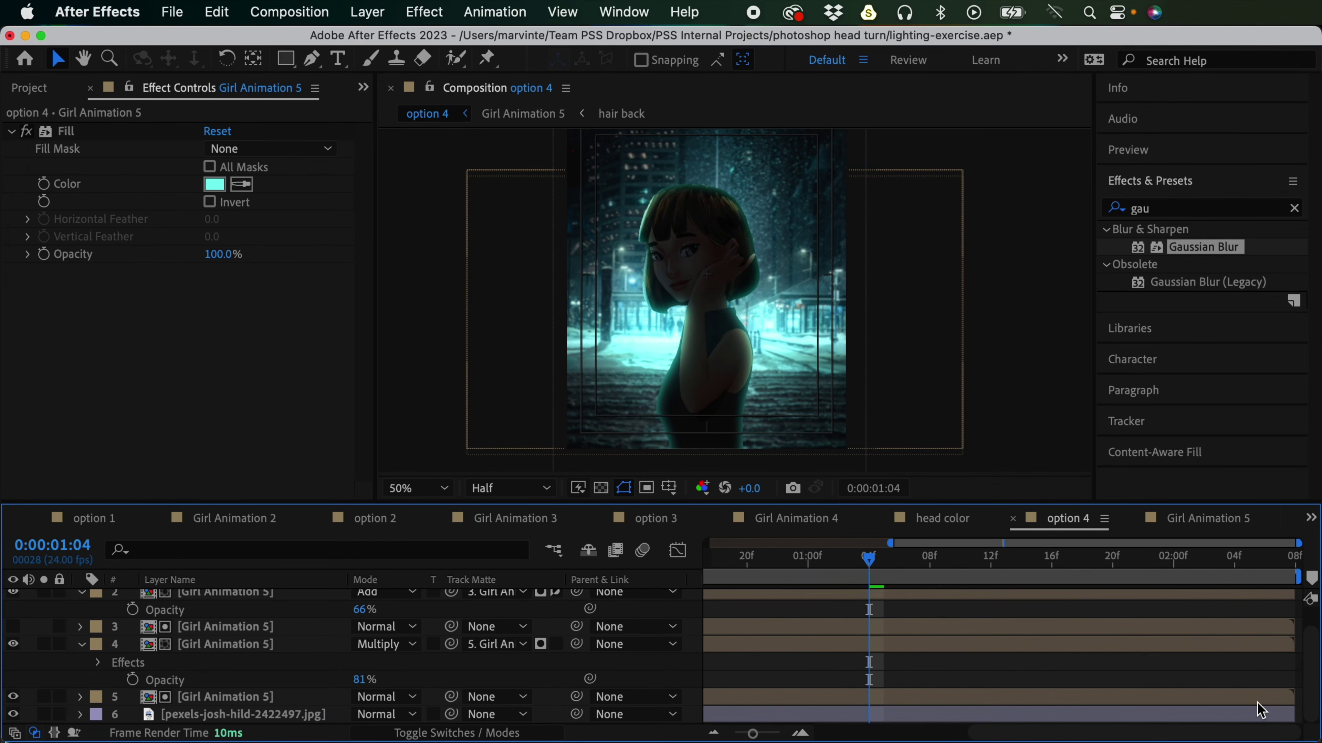
pyautogui.click(884, 645)
pyautogui.click(94, 647)
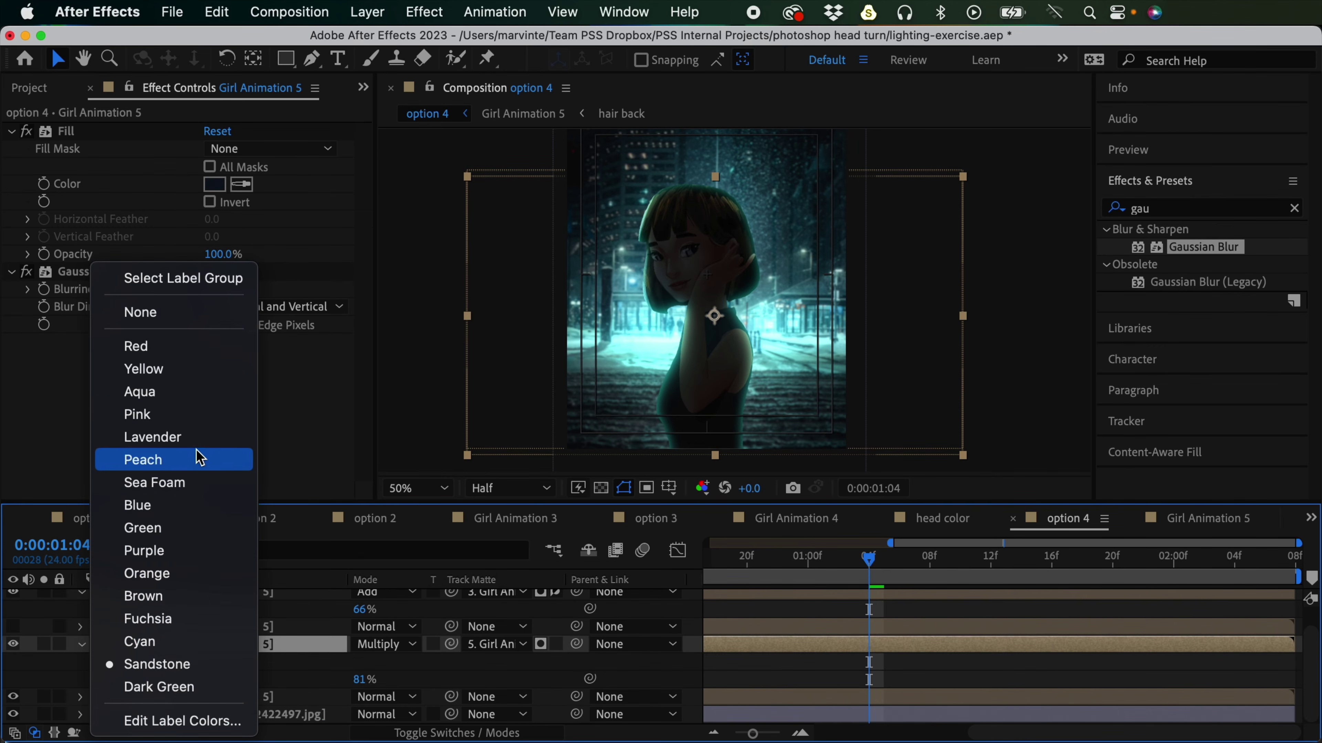
pyautogui.click(183, 375)
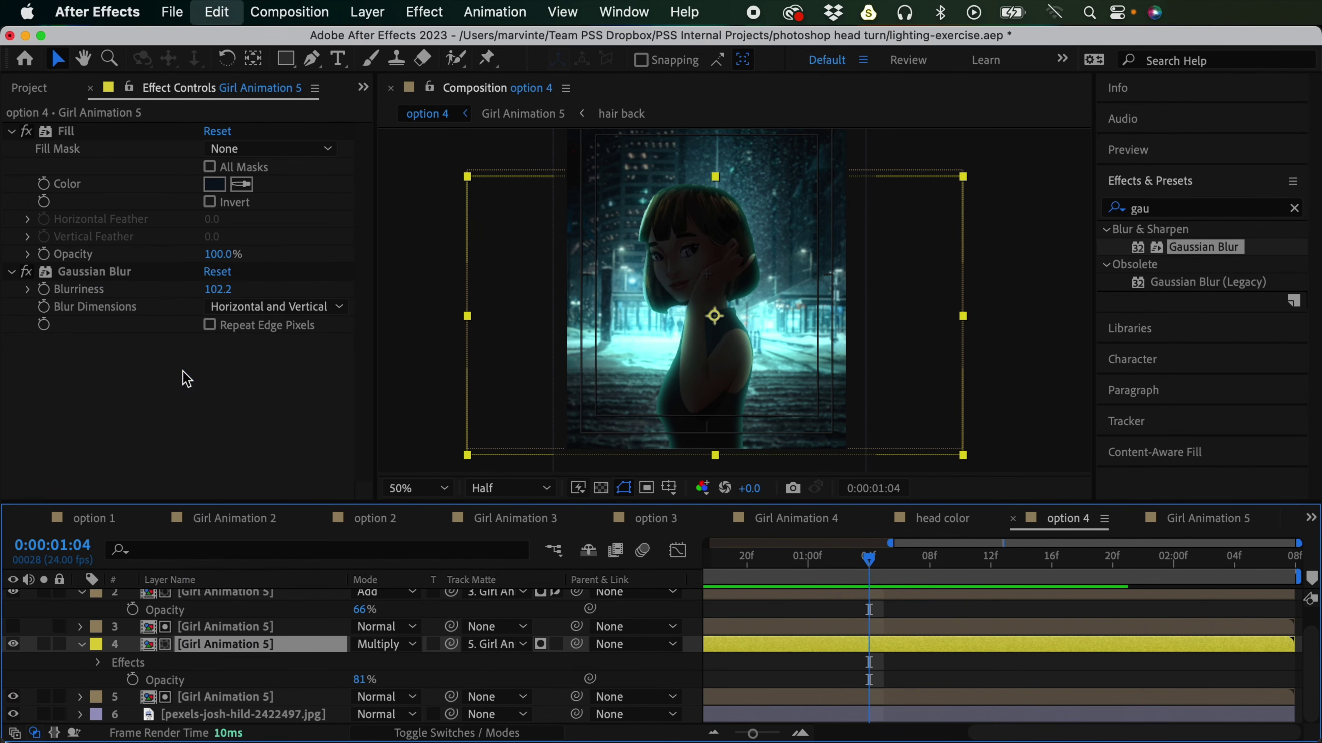
# Step: Give the Add rim-light layer and the Girl Animation 5 matte layer below it a Red label color
pyautogui.click(873, 609)
pyautogui.click(885, 595)
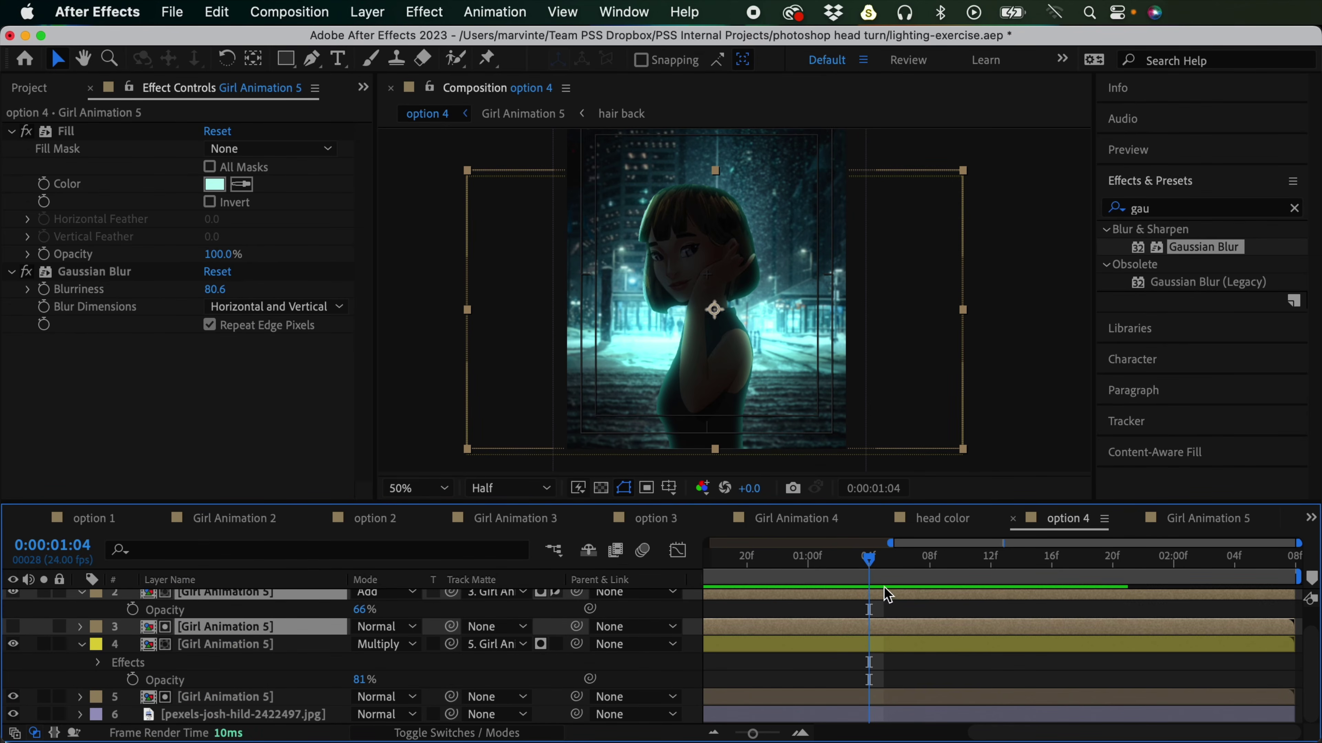
pyautogui.click(104, 627)
pyautogui.click(122, 349)
pyautogui.click(837, 673)
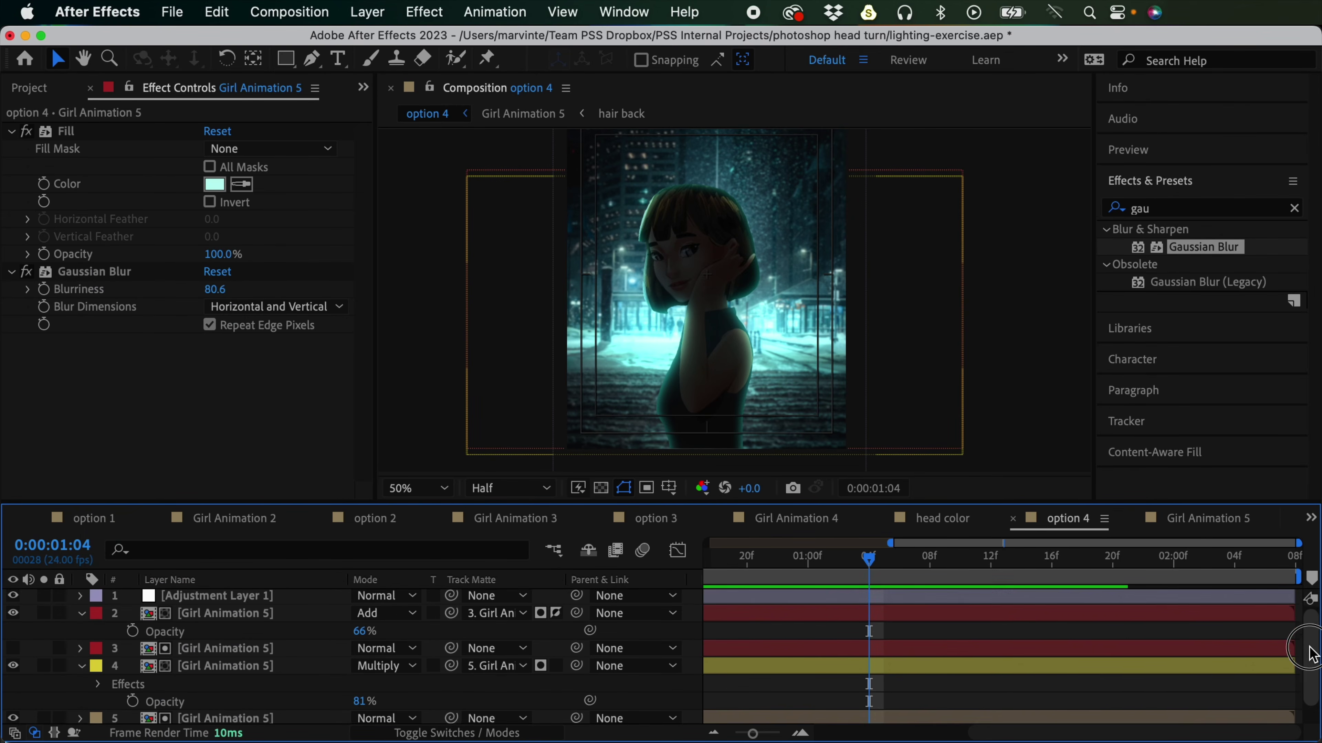
pyautogui.scroll(1, 944, 636)
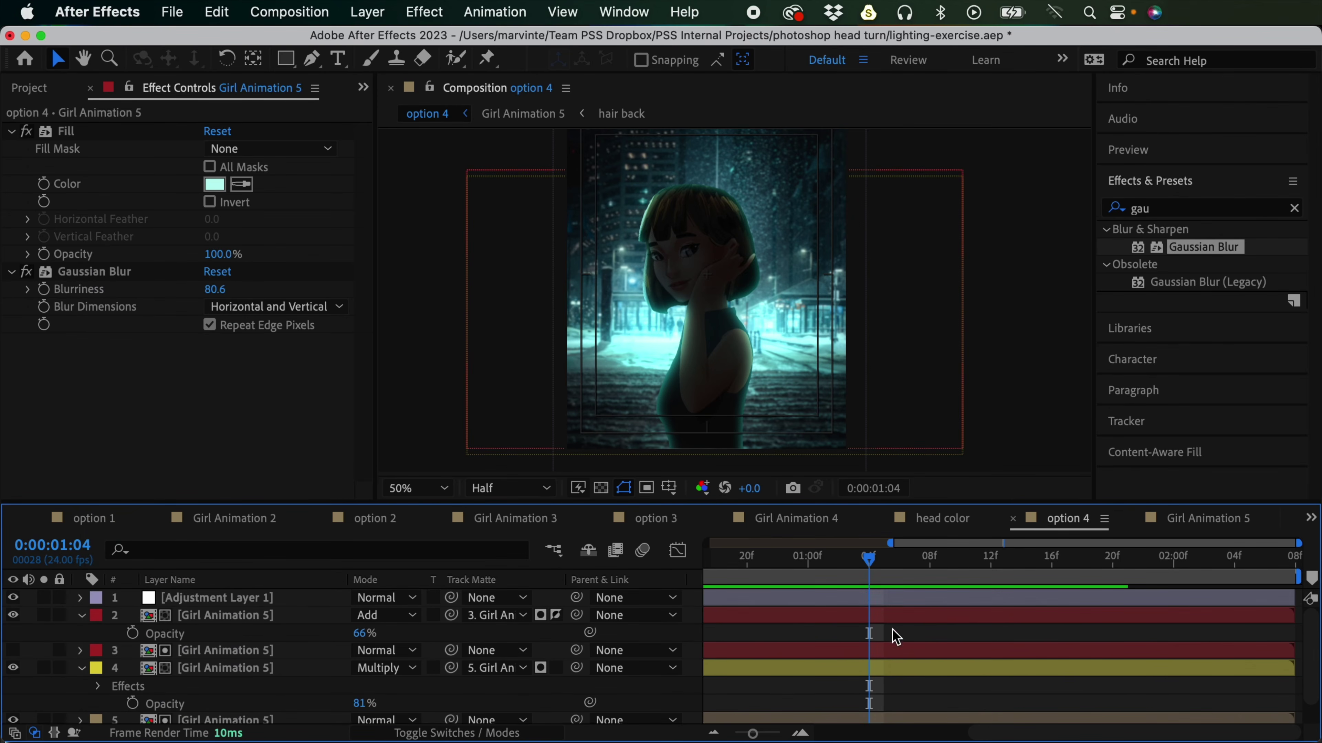
pyautogui.click(897, 619)
pyautogui.hotkey('ctrl', 'Down')
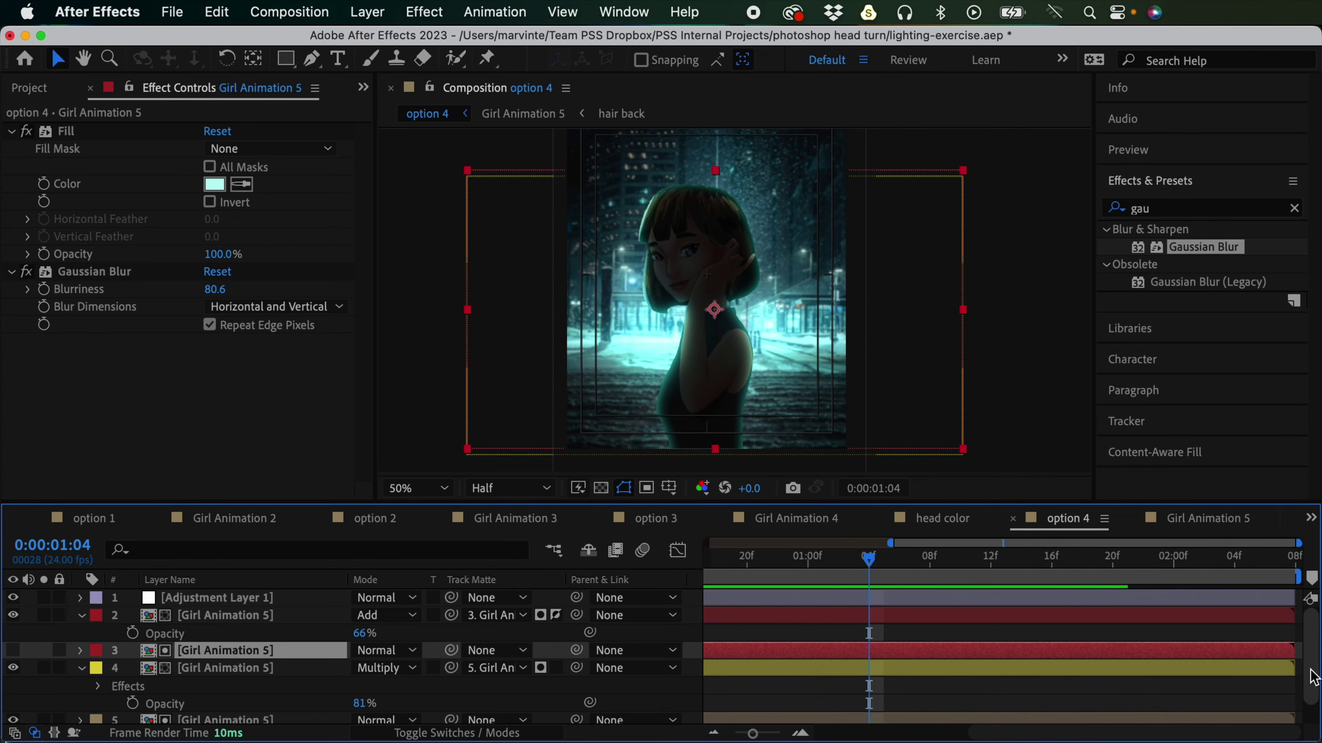
# Step: Set the Multiply shadow layer's Fill color to a brighter, saturated blue near 1547C3, comparing hues on the figure, and return to the first frame
pyautogui.scroll(-1, 989, 651)
pyautogui.click(887, 648)
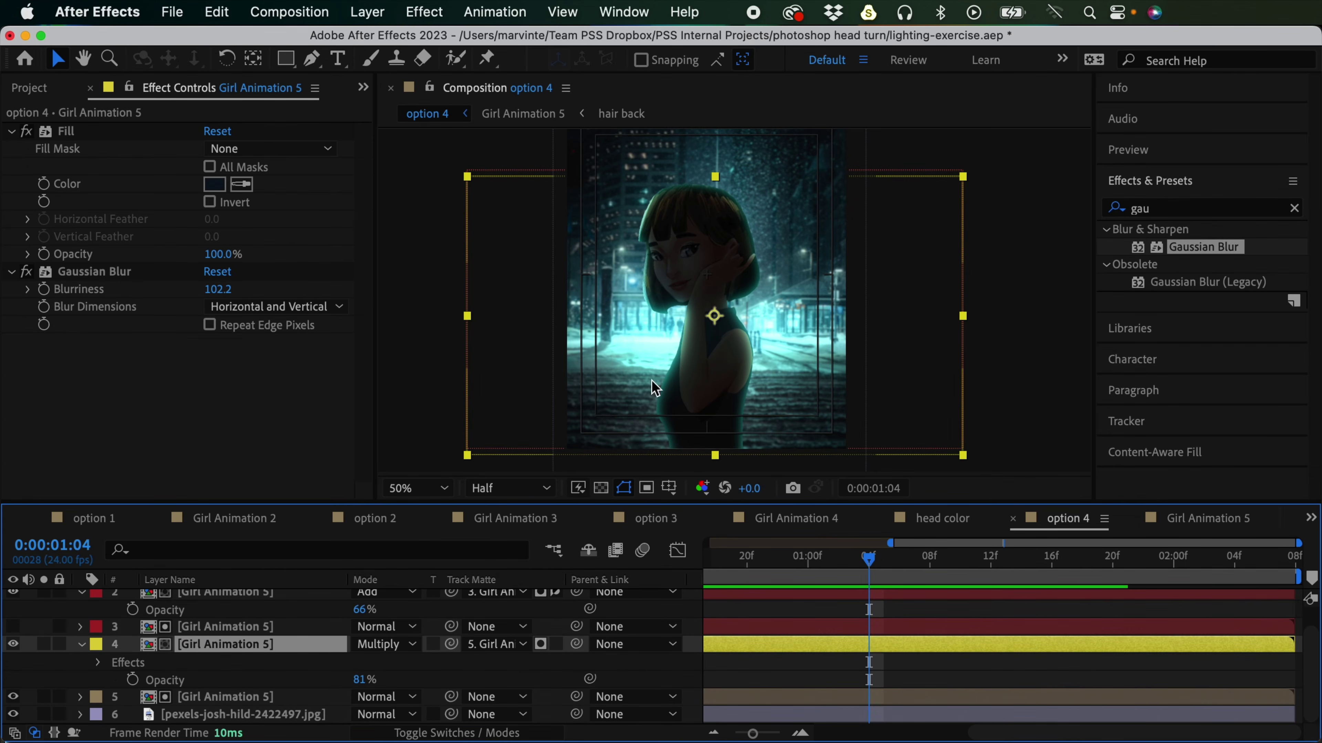
pyautogui.click(213, 184)
pyautogui.moveTo(582, 694); pyautogui.dragTo(583, 594)
pyautogui.moveTo(756, 465); pyautogui.dragTo(767, 430)
pyautogui.moveTo(594, 555)
pyautogui.mouseDown()
pyautogui.moveTo(599, 517)
pyautogui.moveTo(607, 538)
pyautogui.mouseUp()
pyautogui.moveTo(760, 418); pyautogui.dragTo(740, 471)
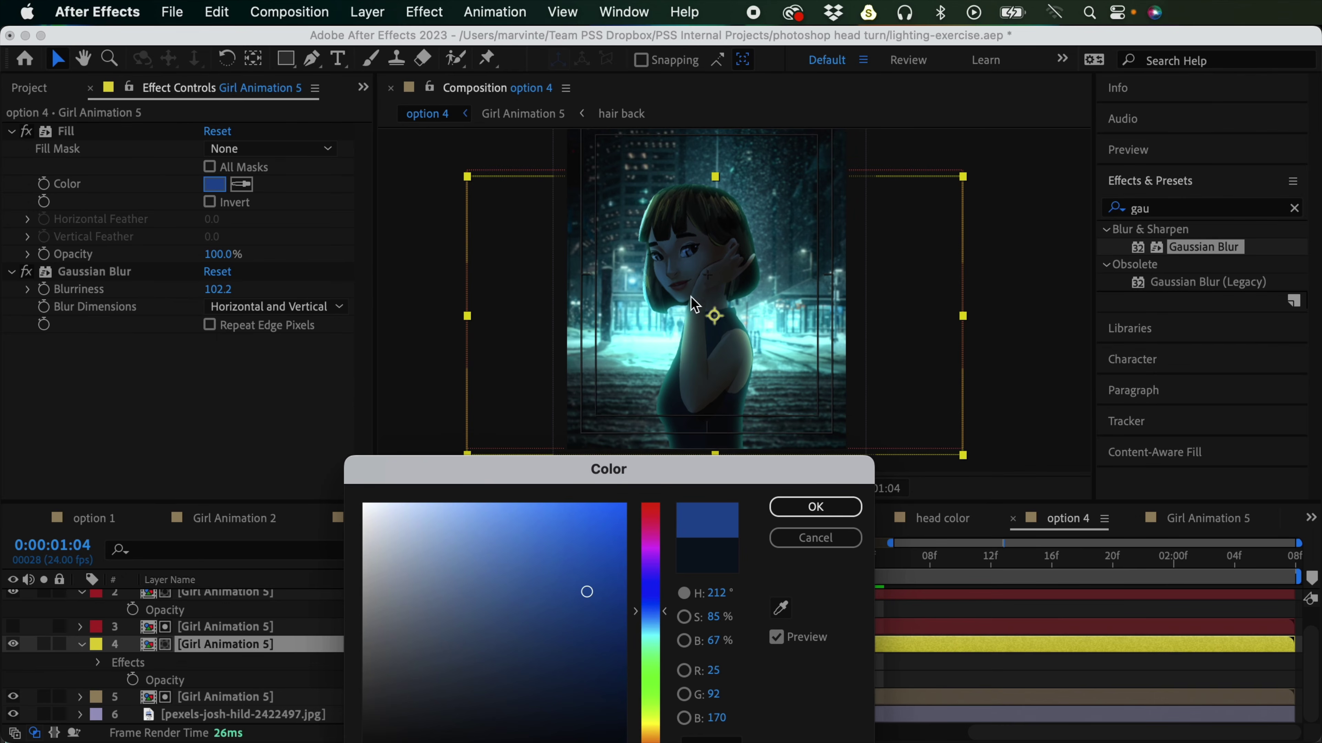
pyautogui.moveTo(597, 587); pyautogui.dragTo(598, 595)
pyautogui.moveTo(660, 624)
pyautogui.mouseDown()
pyautogui.moveTo(660, 607)
pyautogui.moveTo(660, 629)
pyautogui.mouseUp()
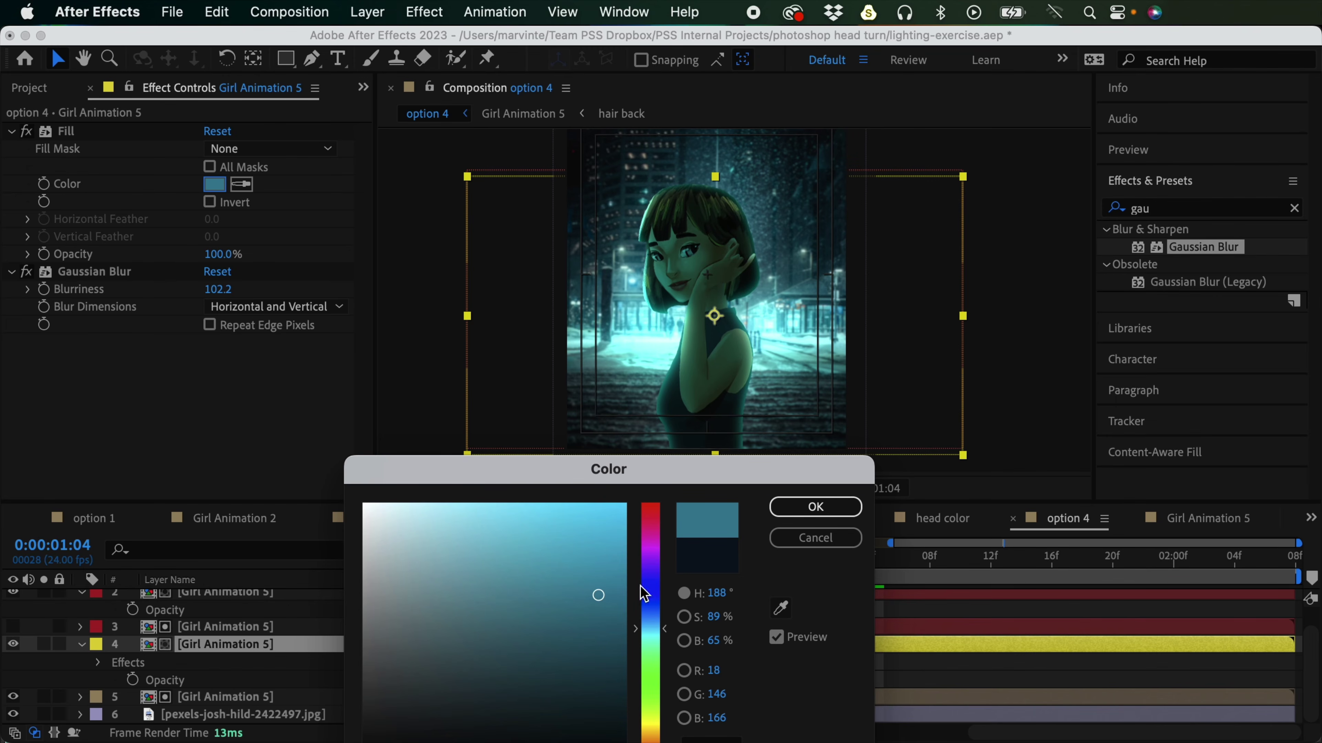
pyautogui.moveTo(687, 489); pyautogui.dragTo(591, 446)
pyautogui.moveTo(570, 587); pyautogui.dragTo(570, 565)
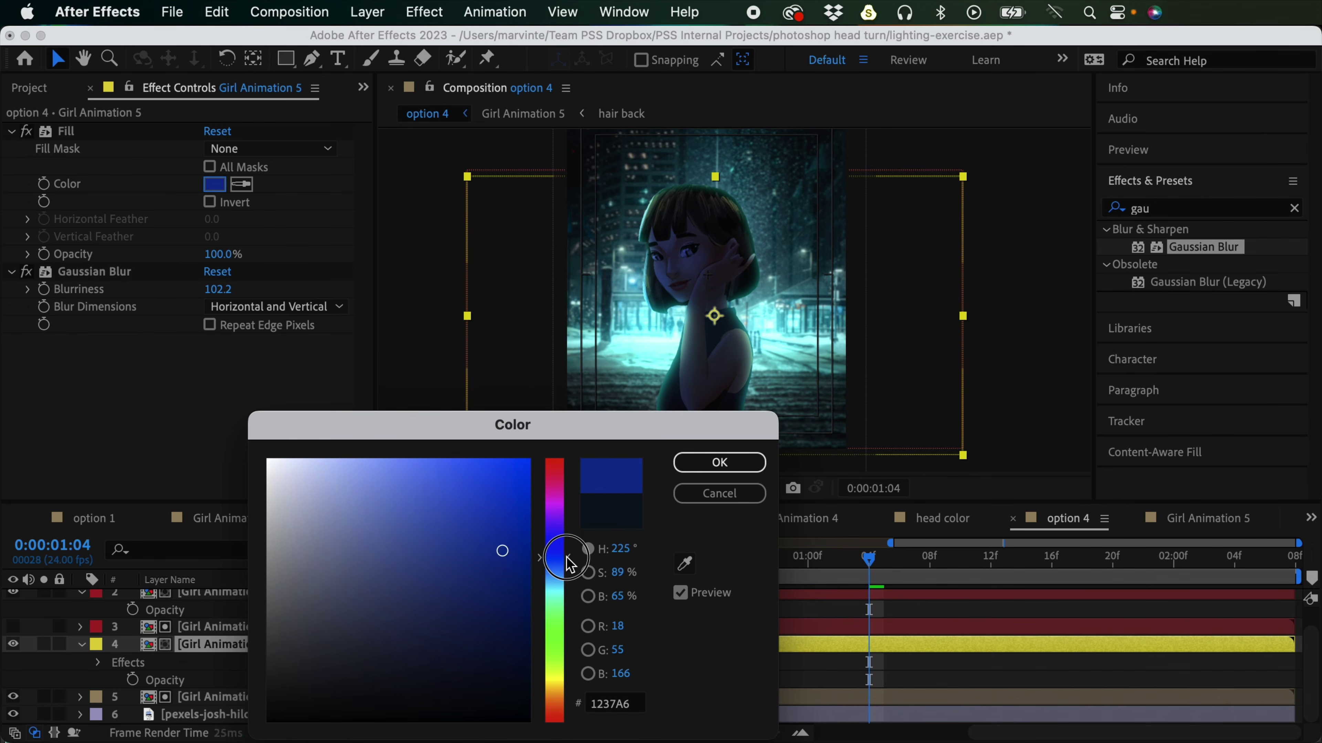
pyautogui.moveTo(497, 546); pyautogui.dragTo(502, 520)
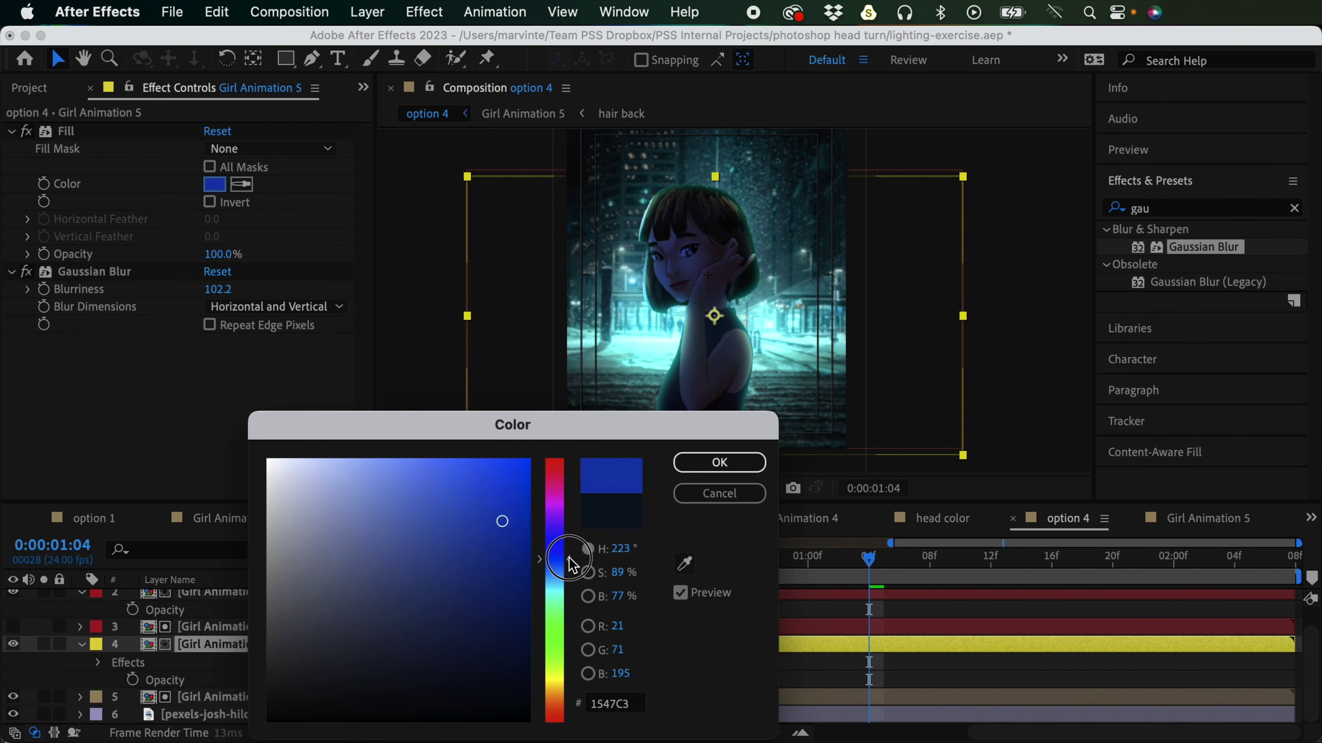
pyautogui.click(719, 462)
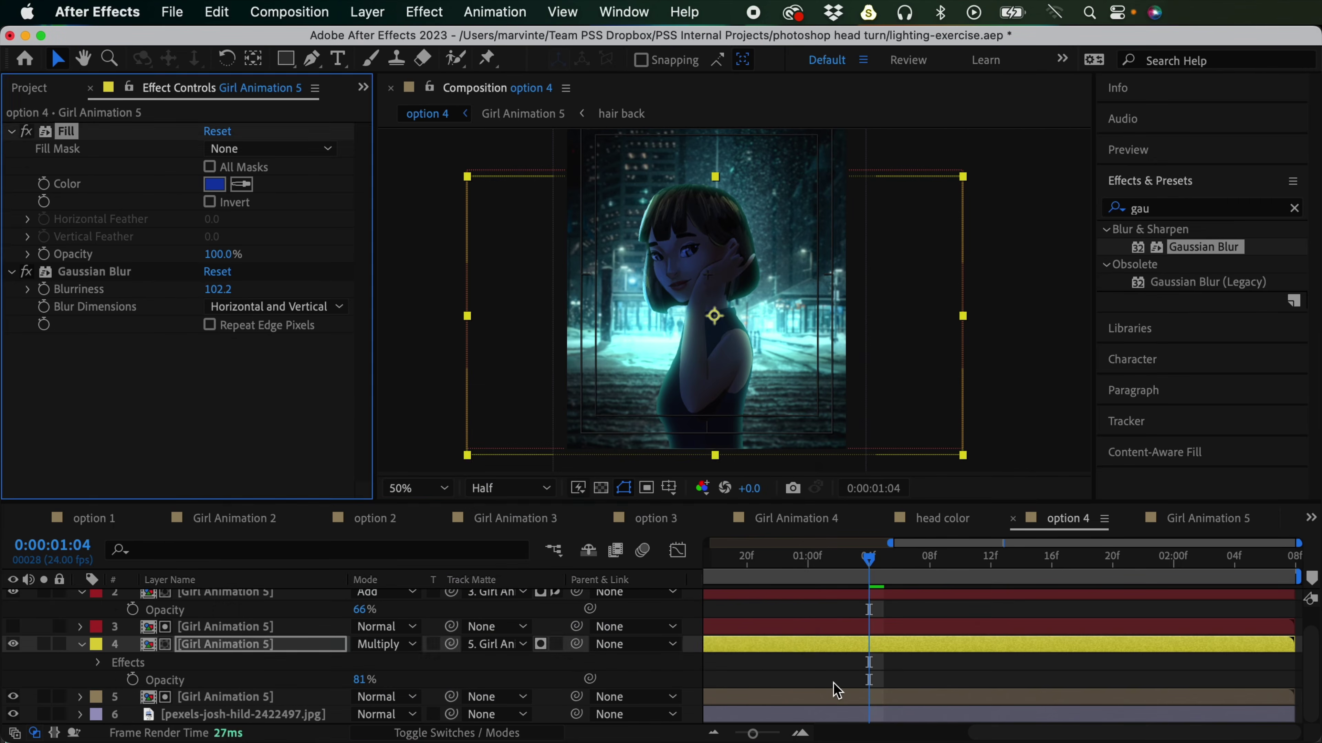
pyautogui.click(831, 683)
pyautogui.press('Home')
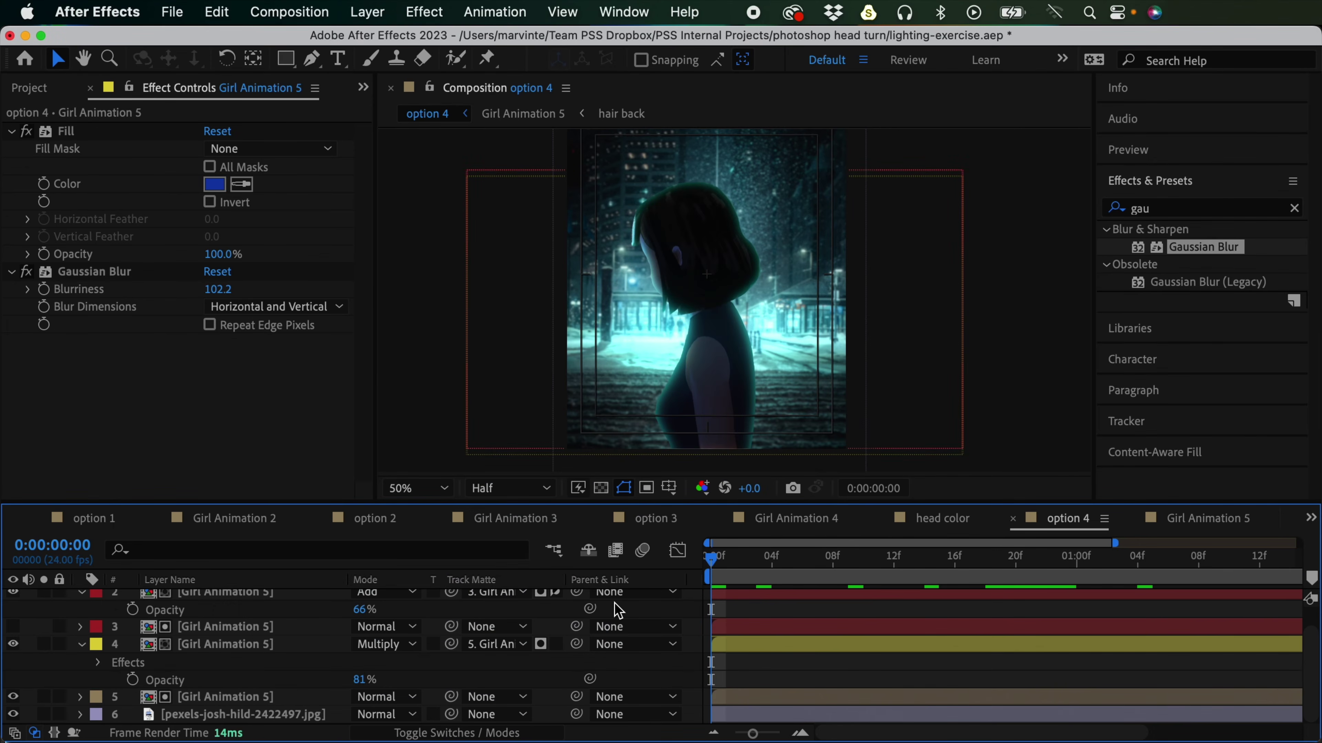